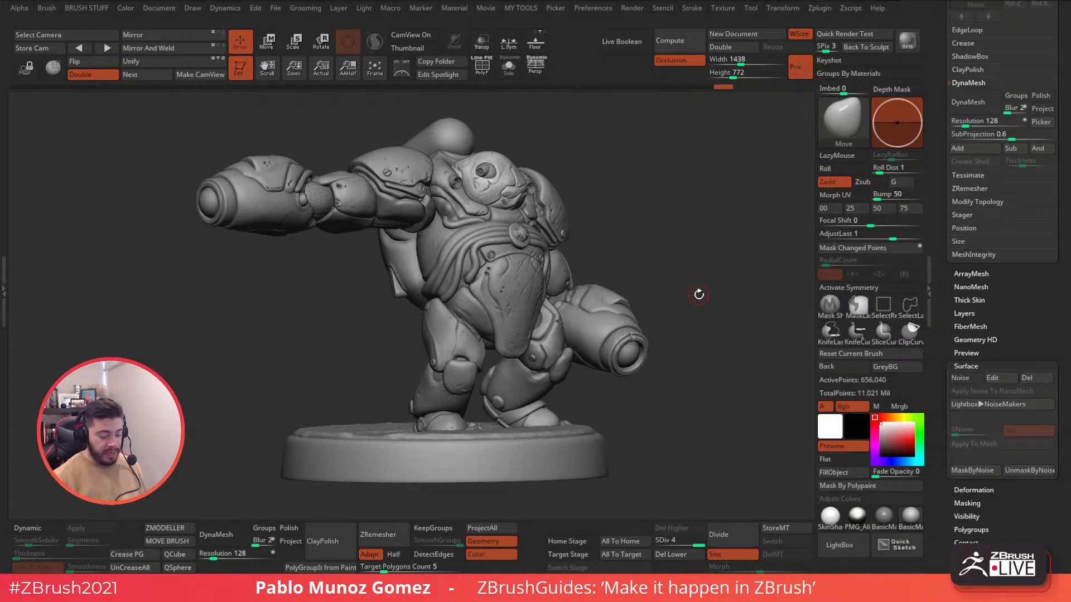
Examine the posed armoured character on its base from several angles and bring its subtool list into view.
drag(681, 316, 681, 336)
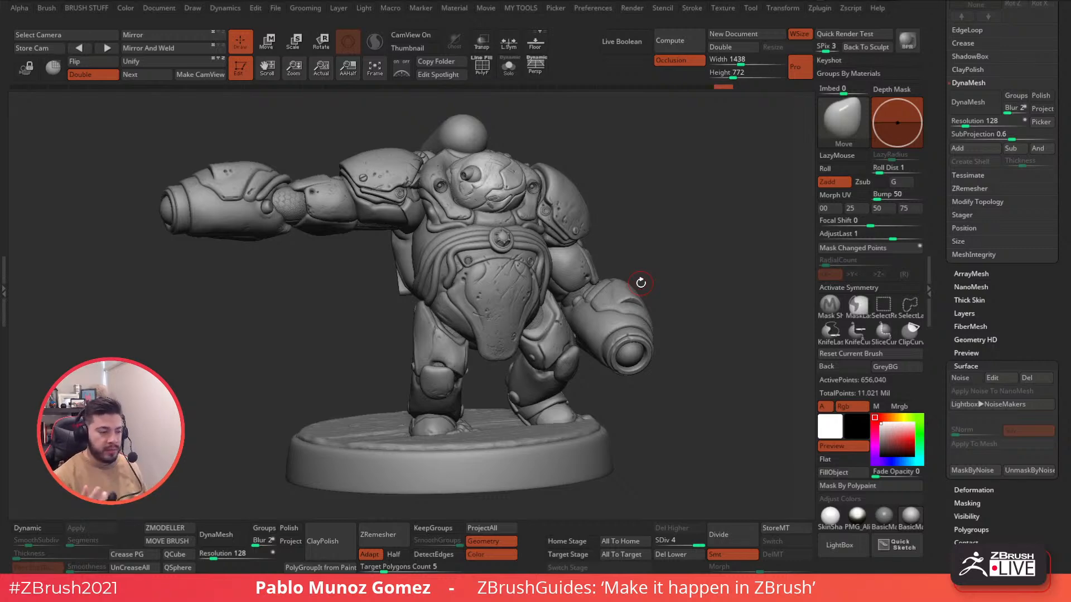
alt+drag(677, 392, 626, 320)
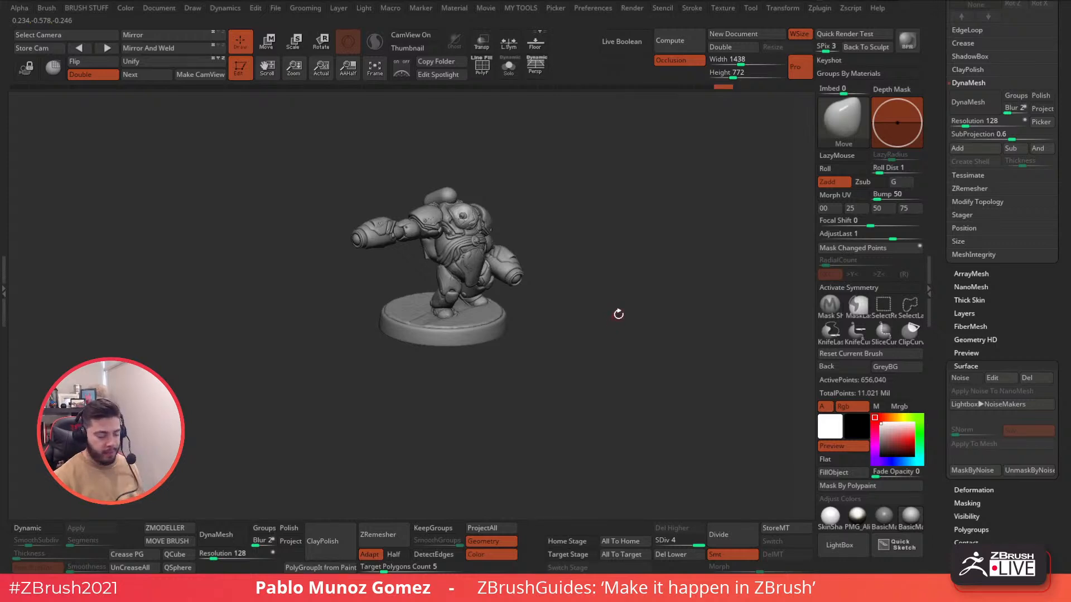
drag(619, 315, 646, 326)
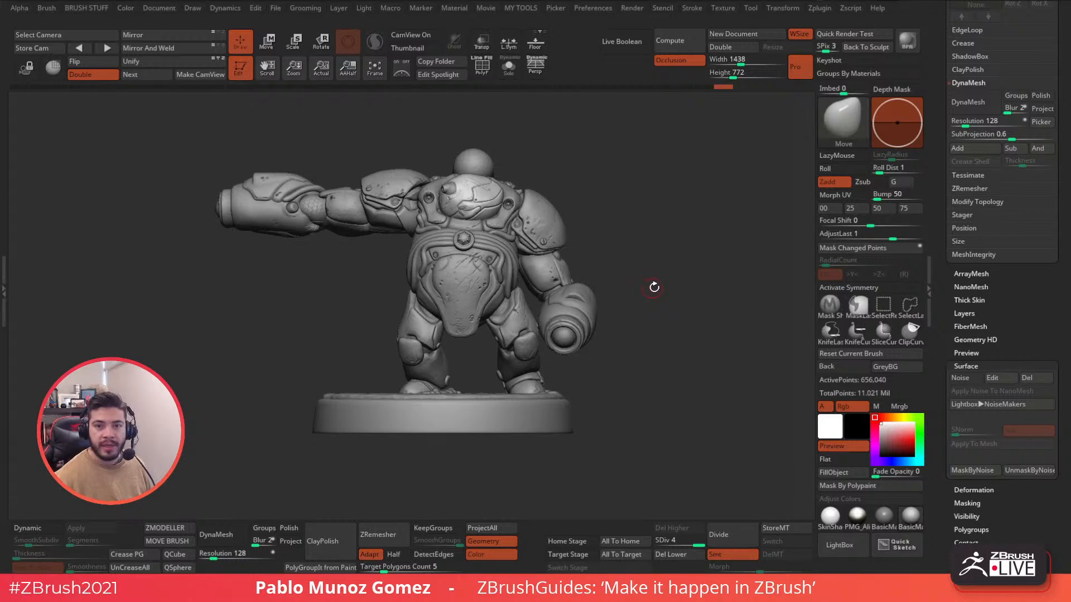
alt+drag(646, 299, 648, 275)
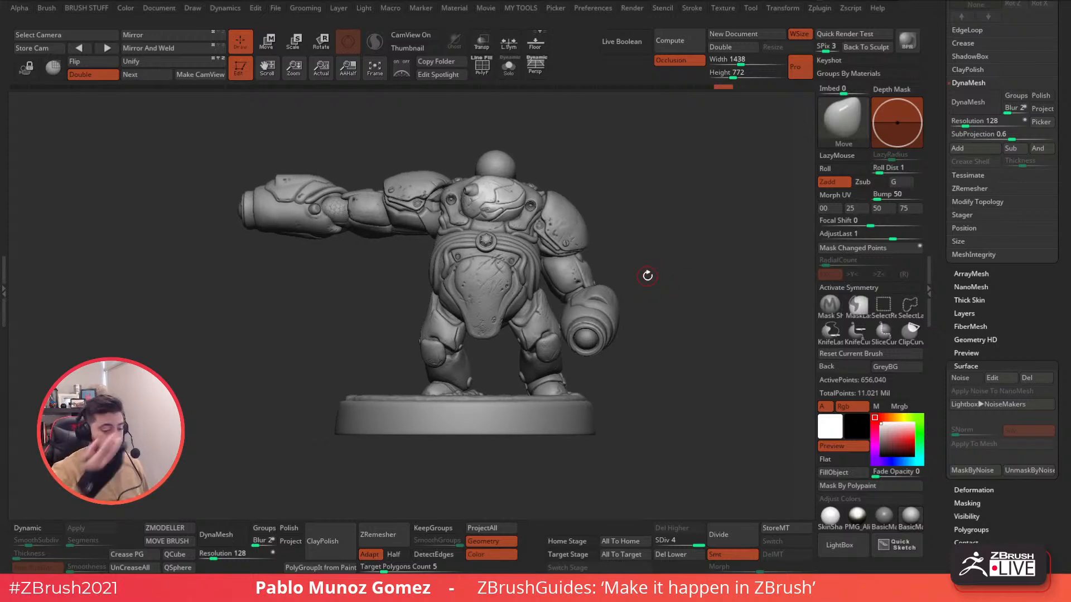
drag(662, 332, 674, 340)
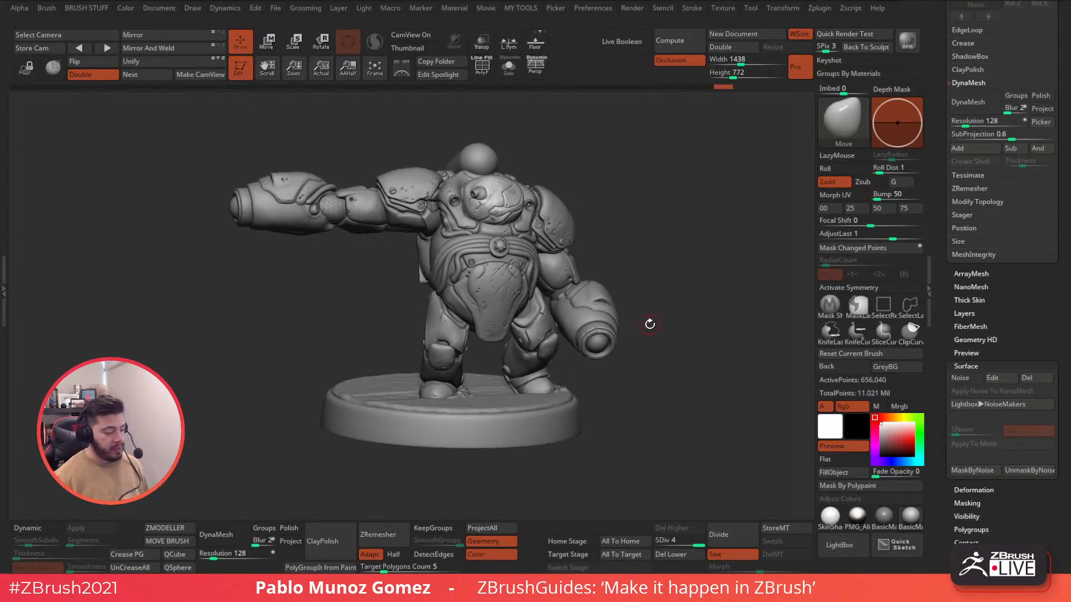
drag(659, 299, 650, 296)
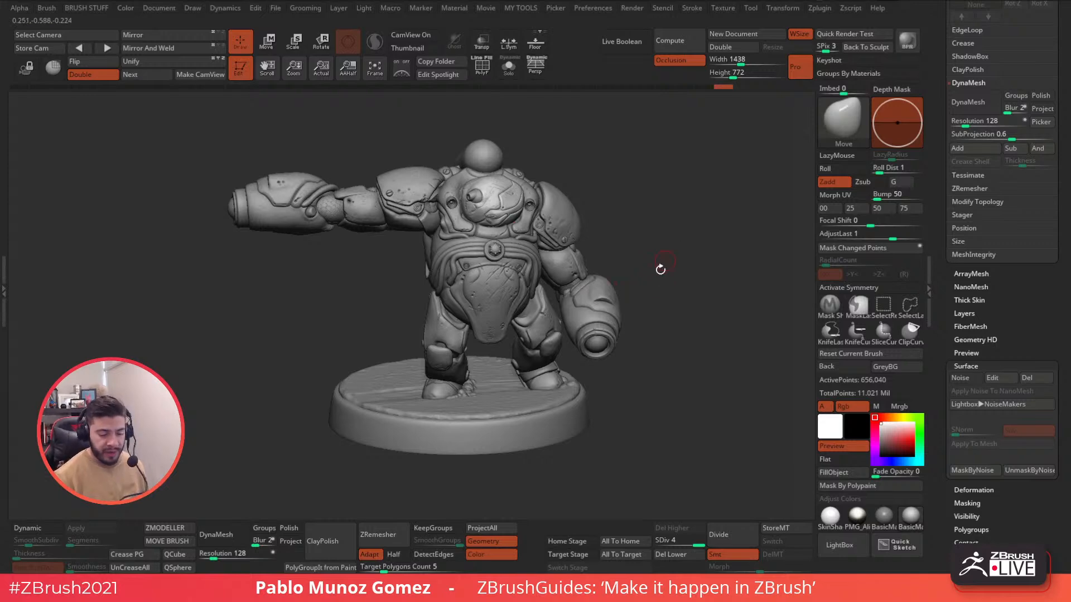
drag(945, 284, 942, 313)
scroll(941, 314, up, 10)
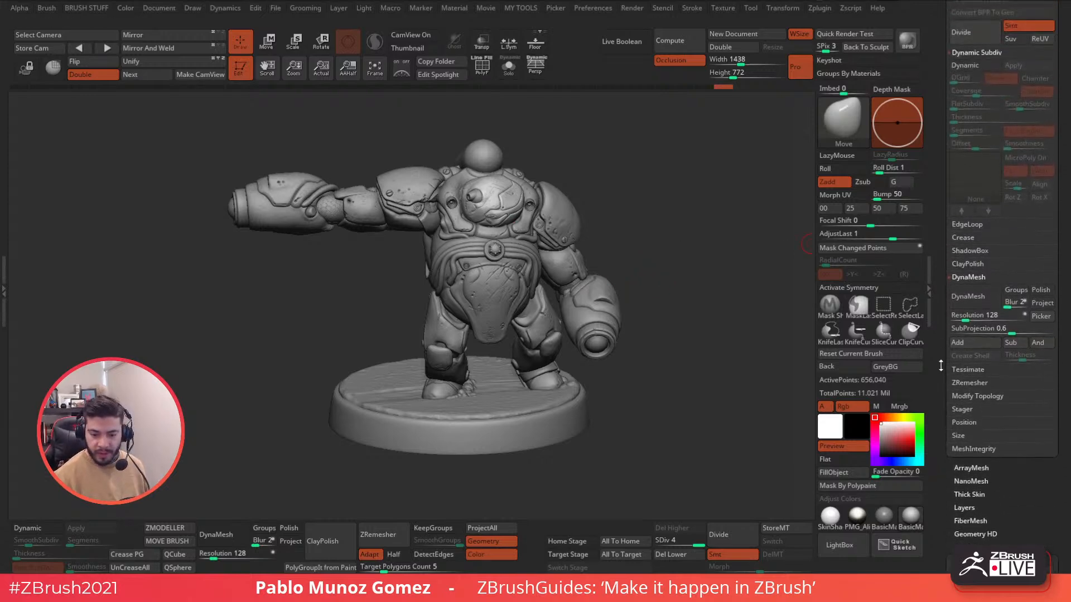
scroll(941, 315, up, 6)
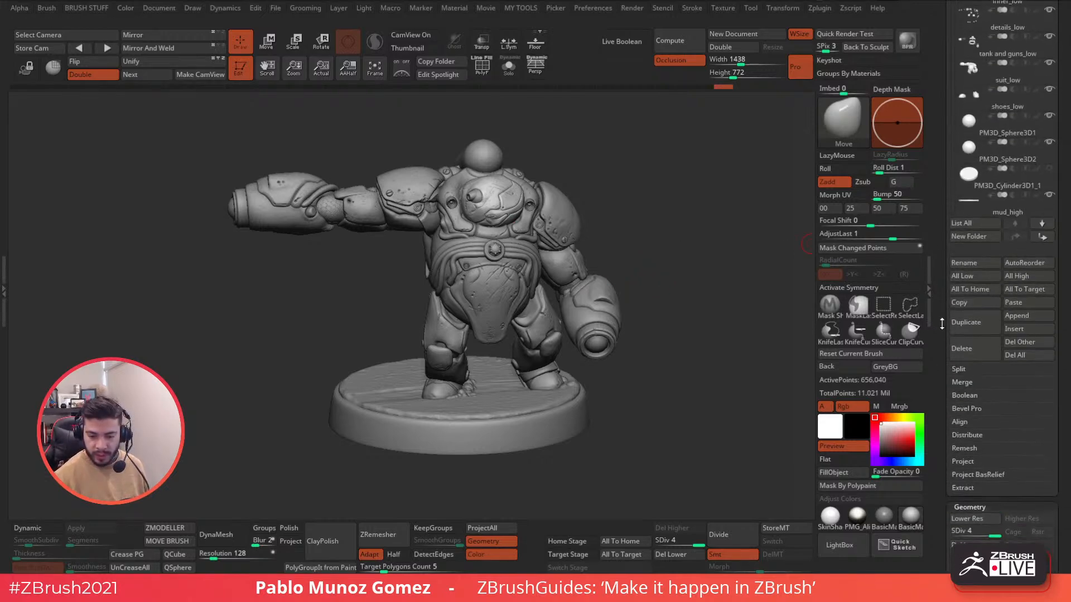
drag(808, 279, 700, 291)
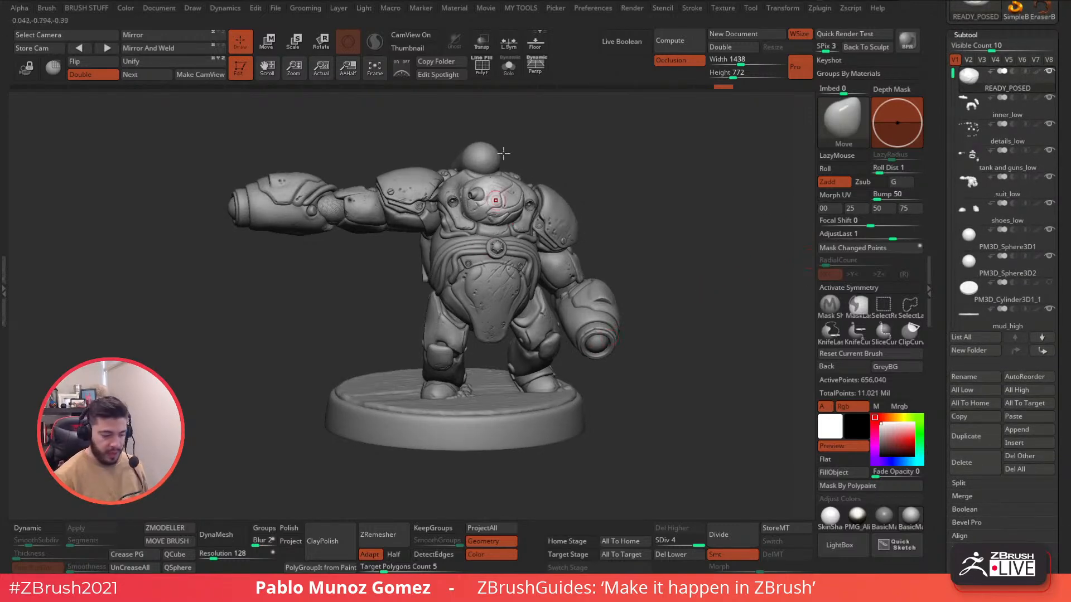
Show the polyframe on the READY_POSED helmet and display the model without occlusion in the SkinShade material.
click(482, 66)
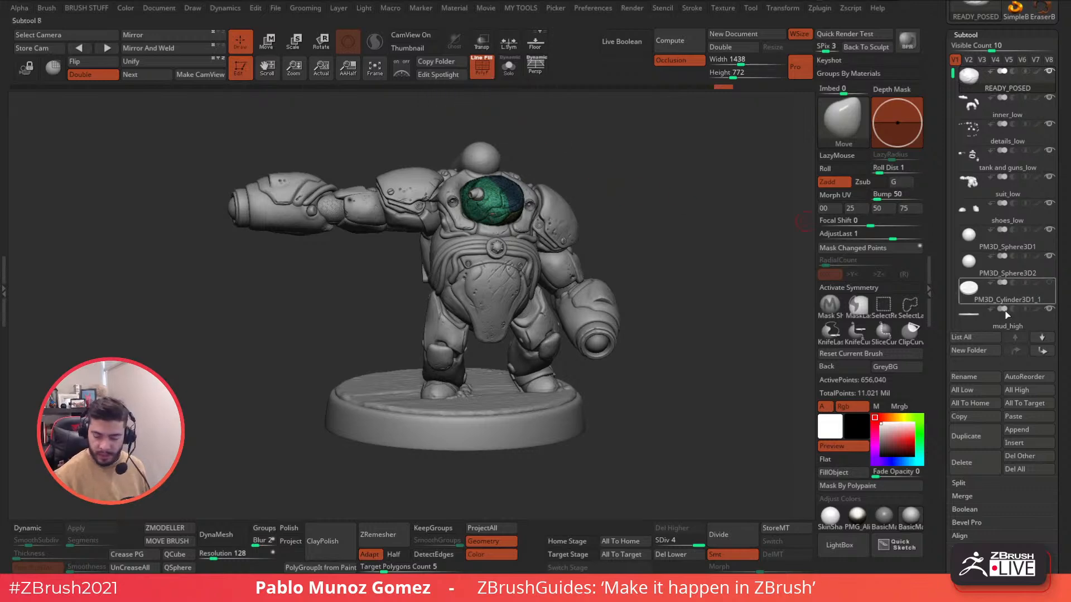
click(670, 61)
click(831, 514)
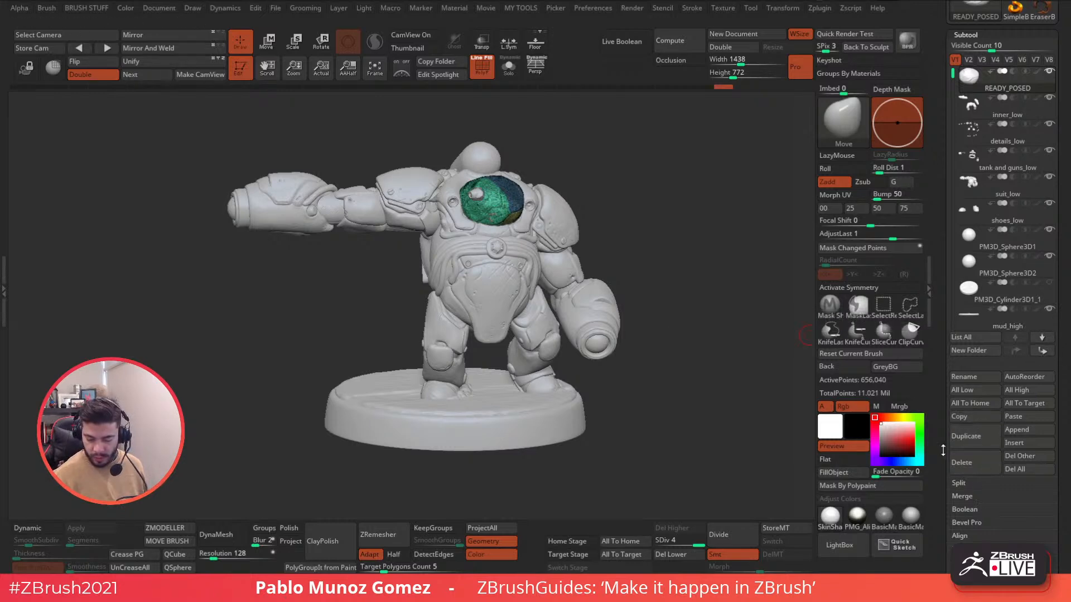
Lower the READY_POSED helmet to subdivision level 1 and isolate it in Solo mode to examine its polygroups and topology.
key(shift+d)
key(shift+d)
key(shift+d)
drag(658, 290, 667, 261)
mouse_move(671, 224)
alt+mouse_down()
mouse_move(700, 227)
mouse_move(646, 227)
mouse_move(671, 220)
alt+mouse_up()
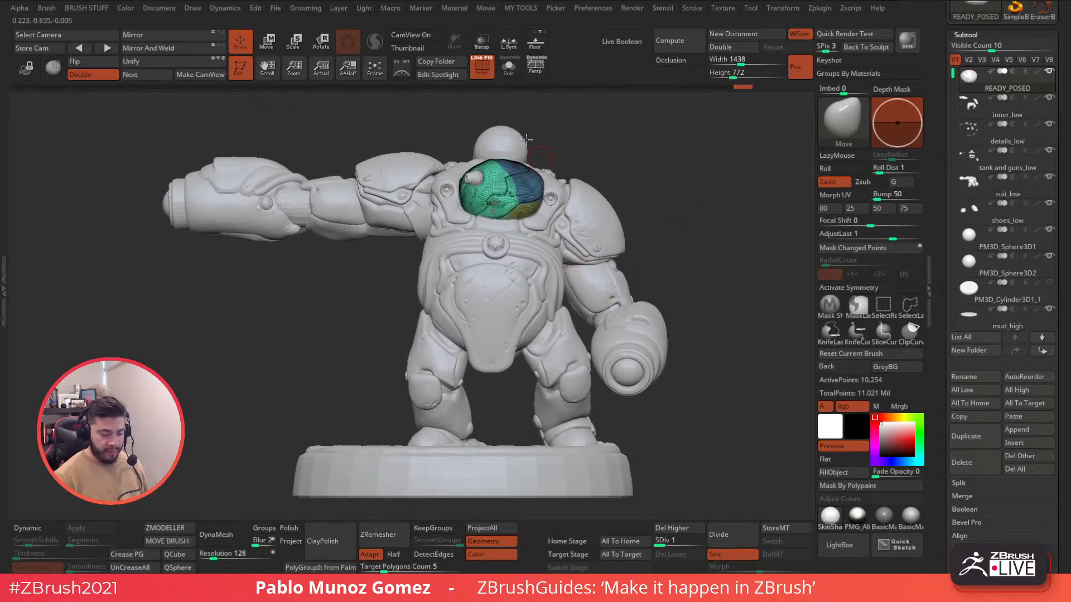
click(509, 67)
alt+drag(570, 217, 524, 305)
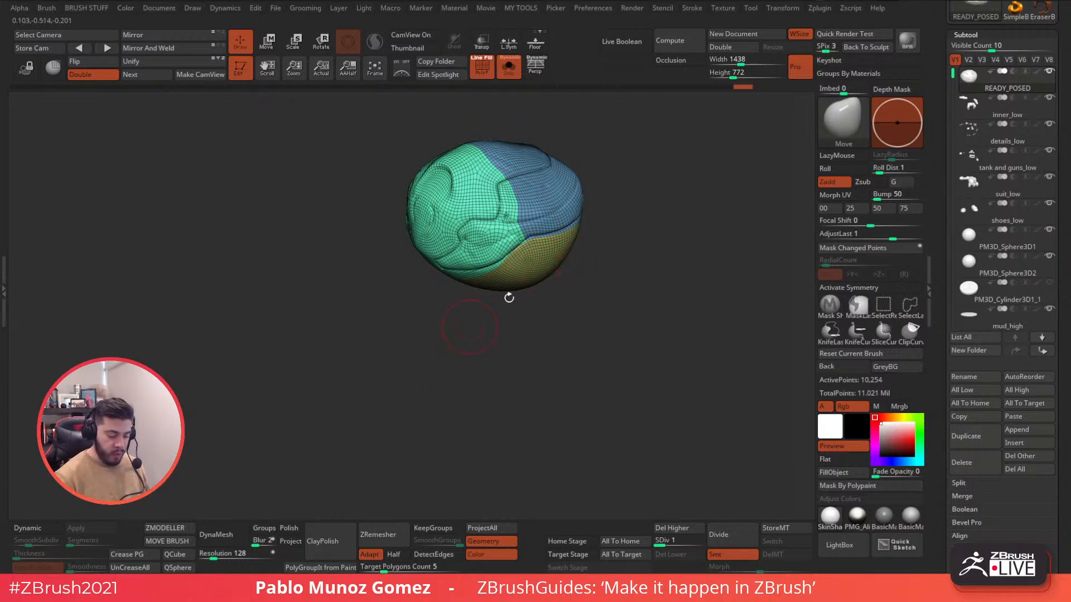
drag(590, 350, 577, 357)
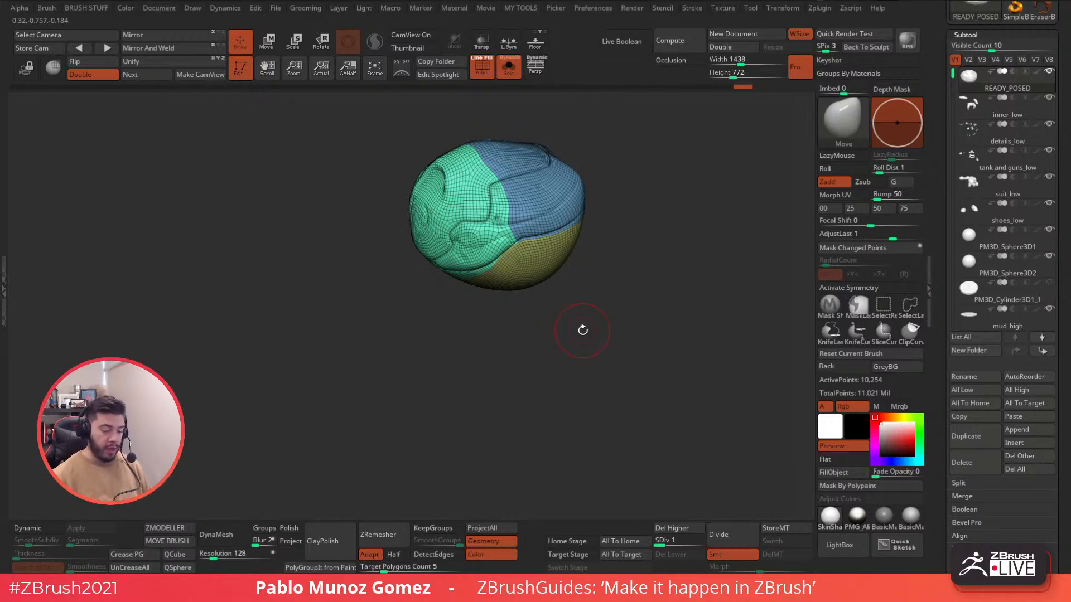
mouse_move(619, 312)
mouse_down()
mouse_move(630, 318)
mouse_move(612, 318)
mouse_up()
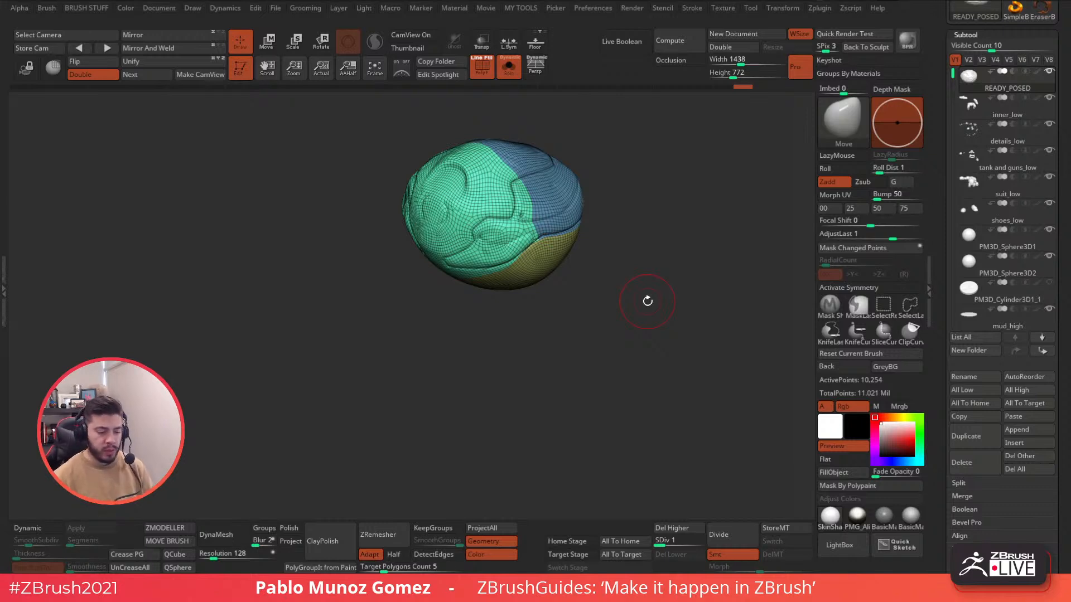
drag(647, 301, 604, 263)
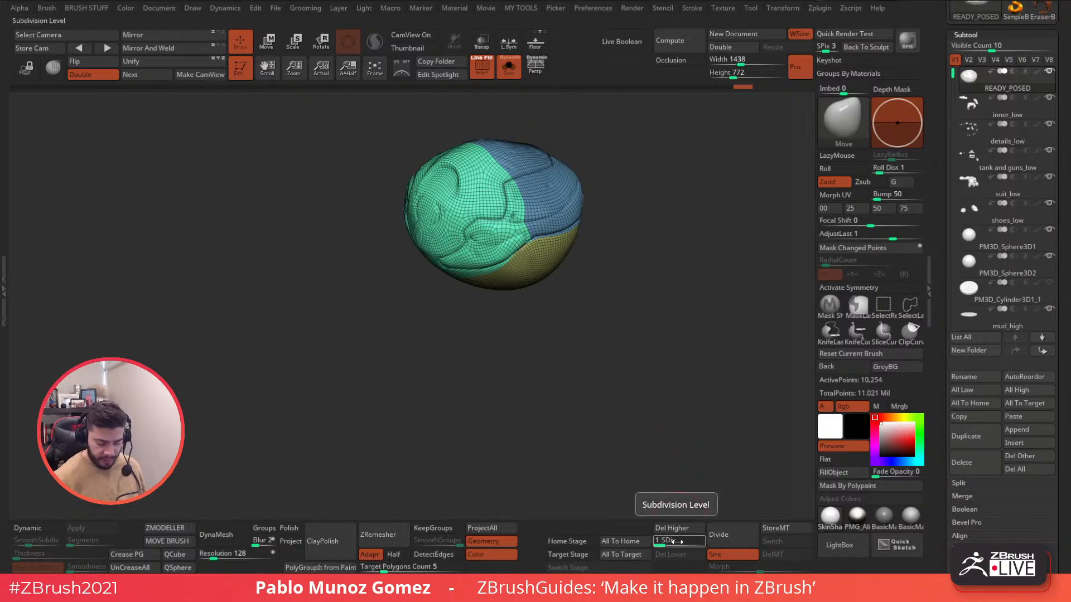
Raise the helmet to subdivision level 4 and display it in BasicMaterial without the polyframe.
click(482, 65)
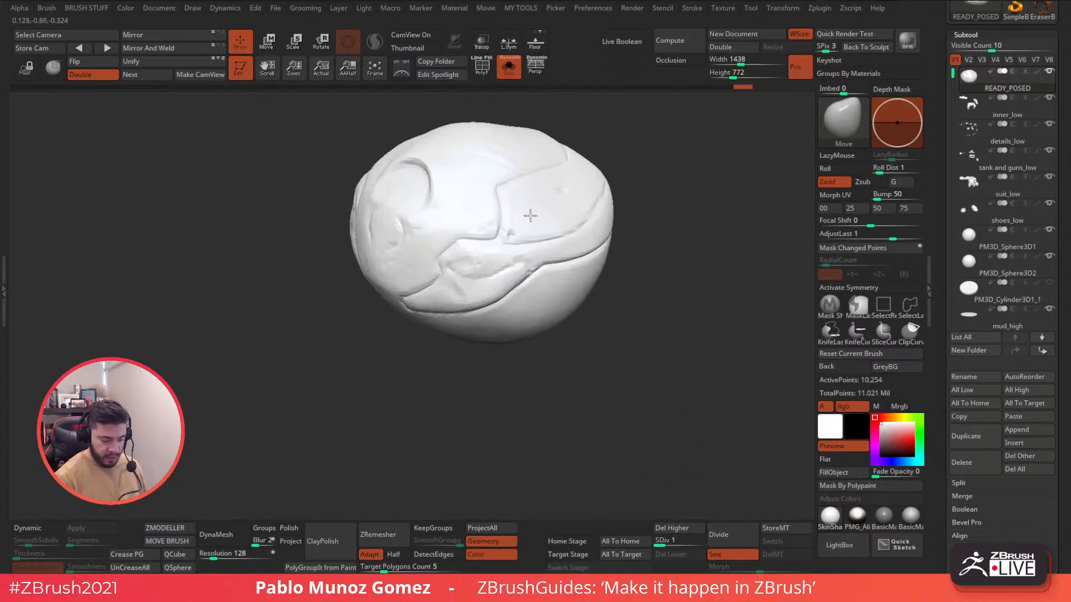
key(d)
key(d)
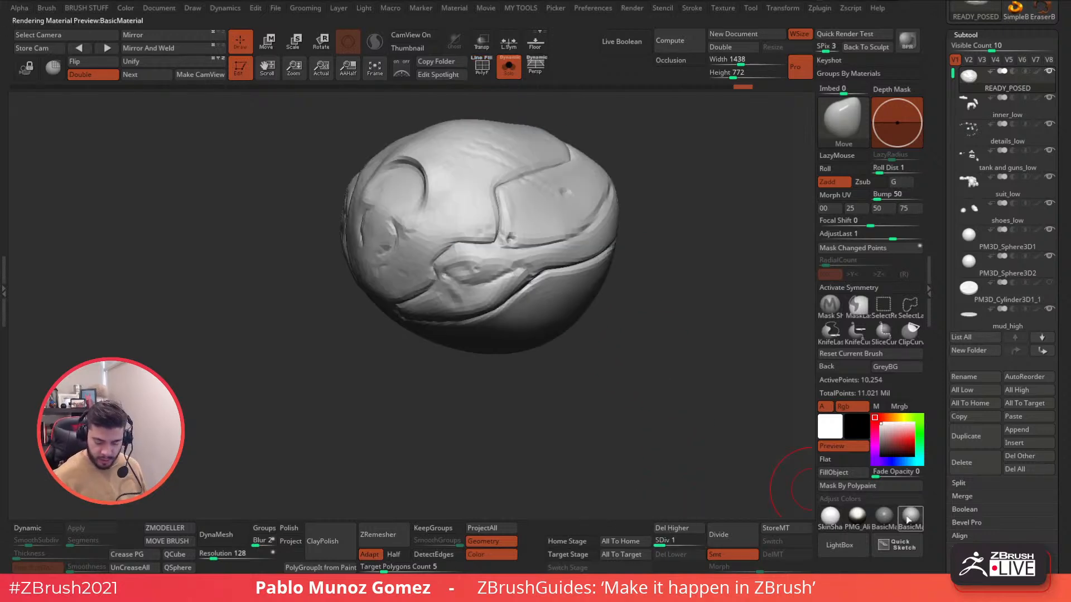
click(698, 545)
drag(681, 375, 615, 358)
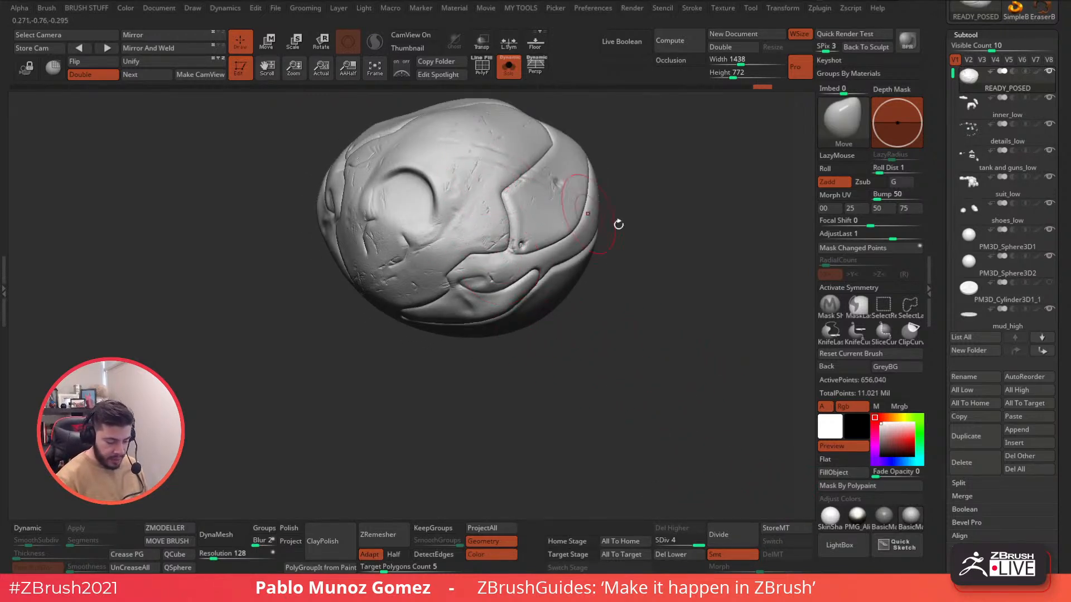
Examine the helmet's sculpted panel lines and surface damage, and leave Solo mode to show the whole character.
drag(660, 246, 614, 250)
alt+drag(641, 312, 537, 227)
mouse_move(626, 354)
mouse_down()
mouse_move(644, 336)
mouse_move(604, 334)
mouse_move(569, 302)
mouse_move(604, 302)
mouse_up()
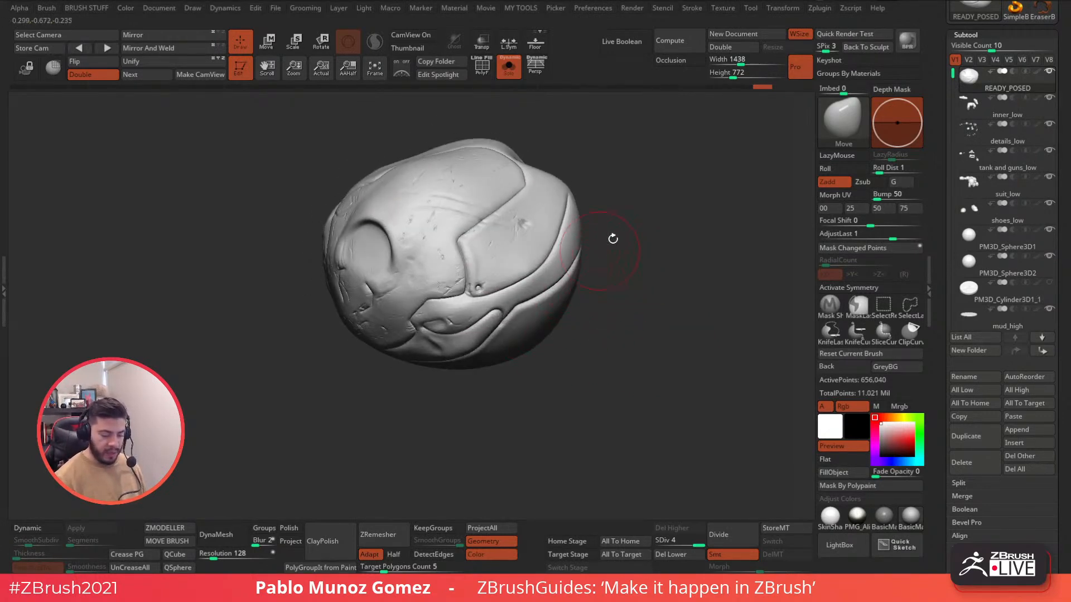
drag(623, 268, 660, 178)
click(508, 66)
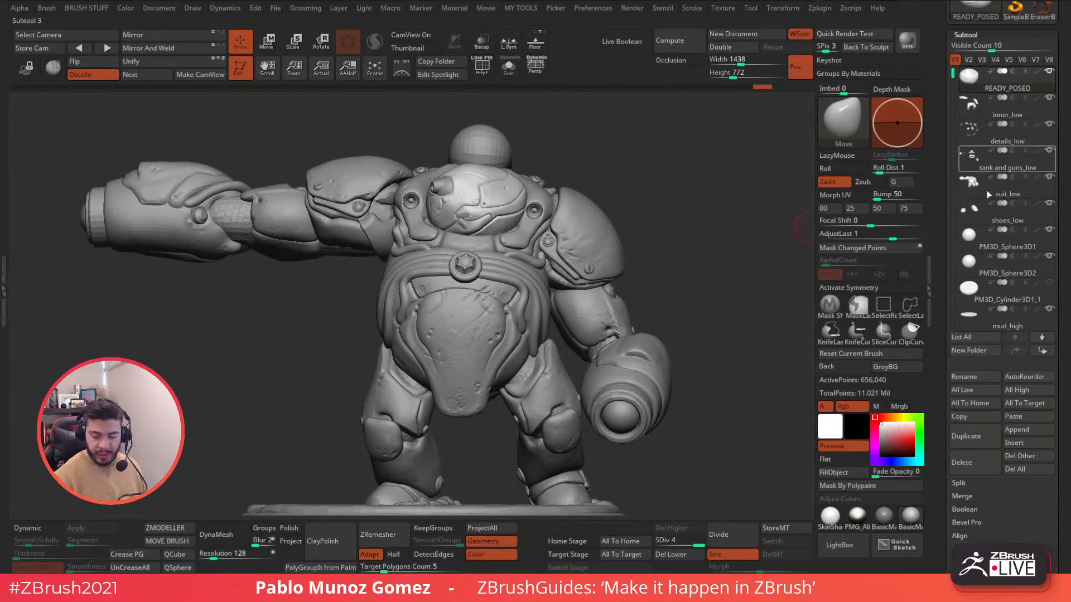
Select the inner_low subtool and isolate it in Solo mode.
click(995, 112)
drag(676, 218, 533, 127)
click(509, 66)
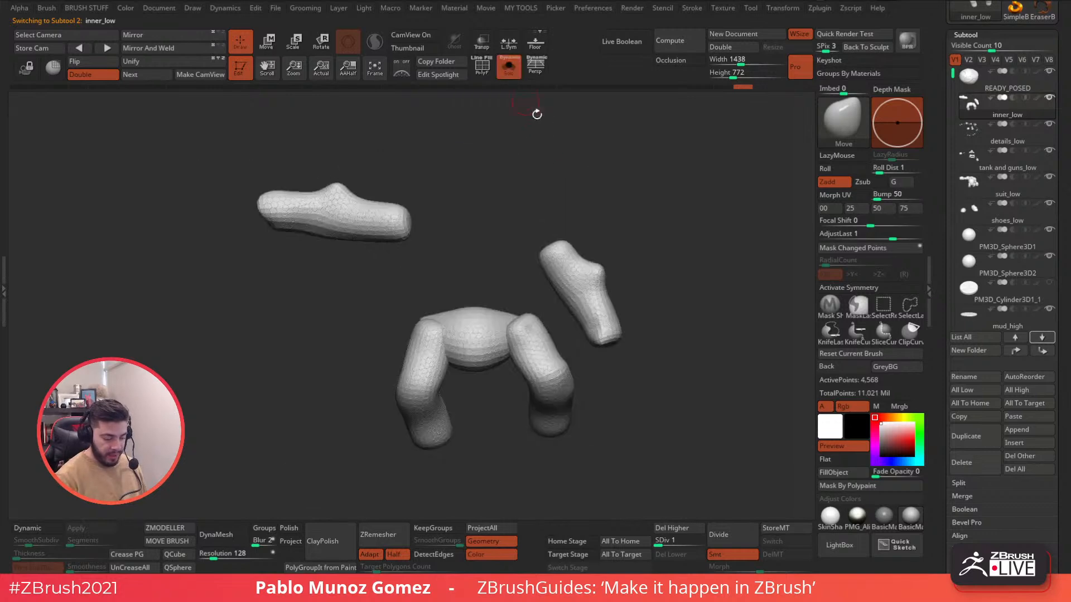
drag(574, 370, 610, 388)
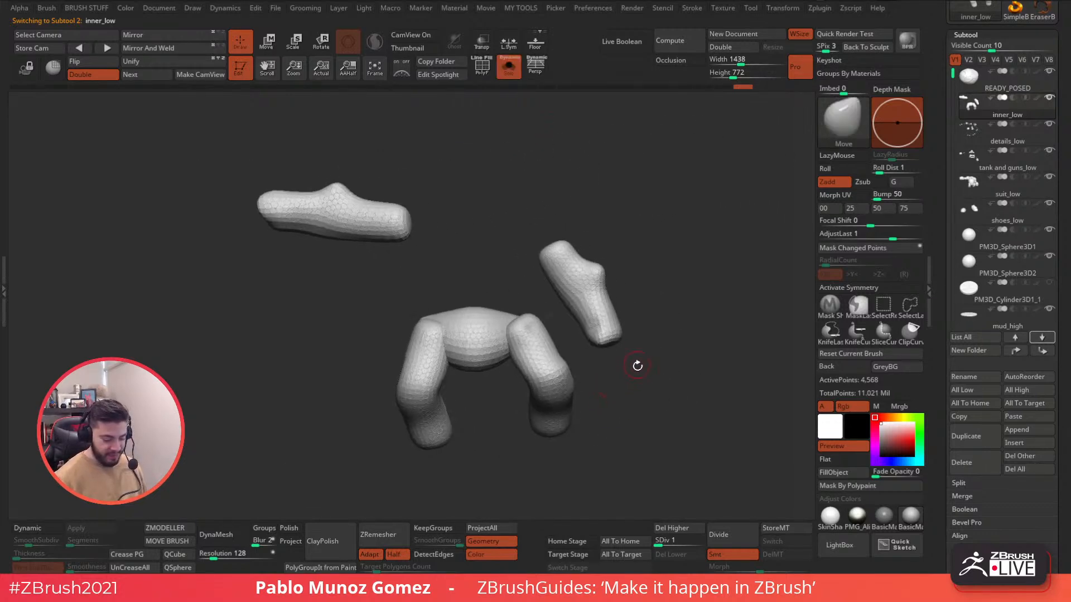
Raise the inner_low subtool to subdivision level 5.
click(726, 536)
click(726, 536)
click(726, 535)
click(726, 536)
drag(665, 373, 667, 350)
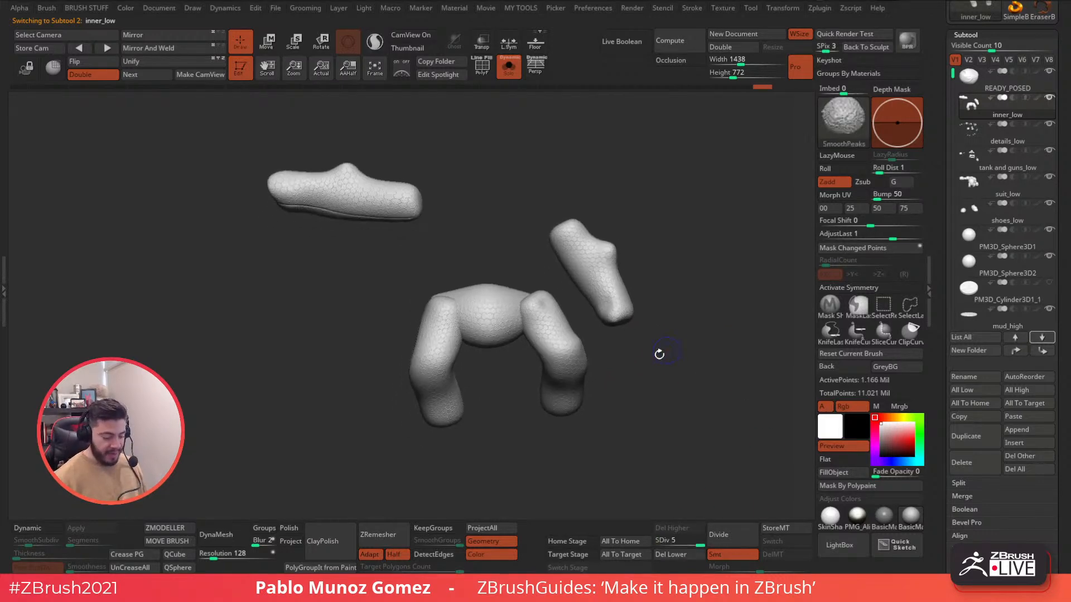
Compare inner_low with the full character and examine the hexagonal pattern on its limbs from several angles.
click(507, 66)
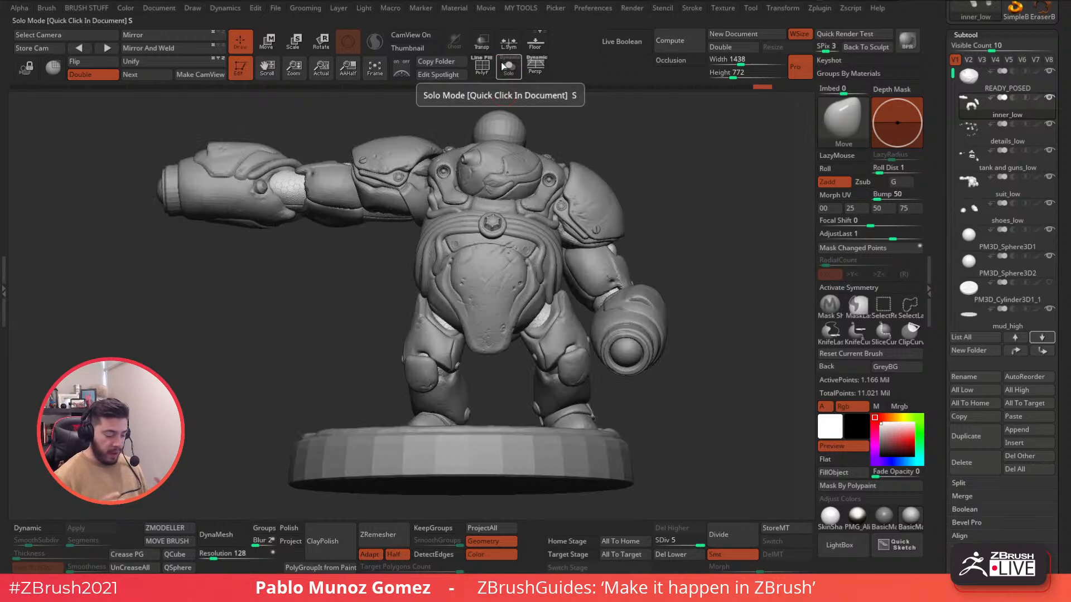
click(507, 66)
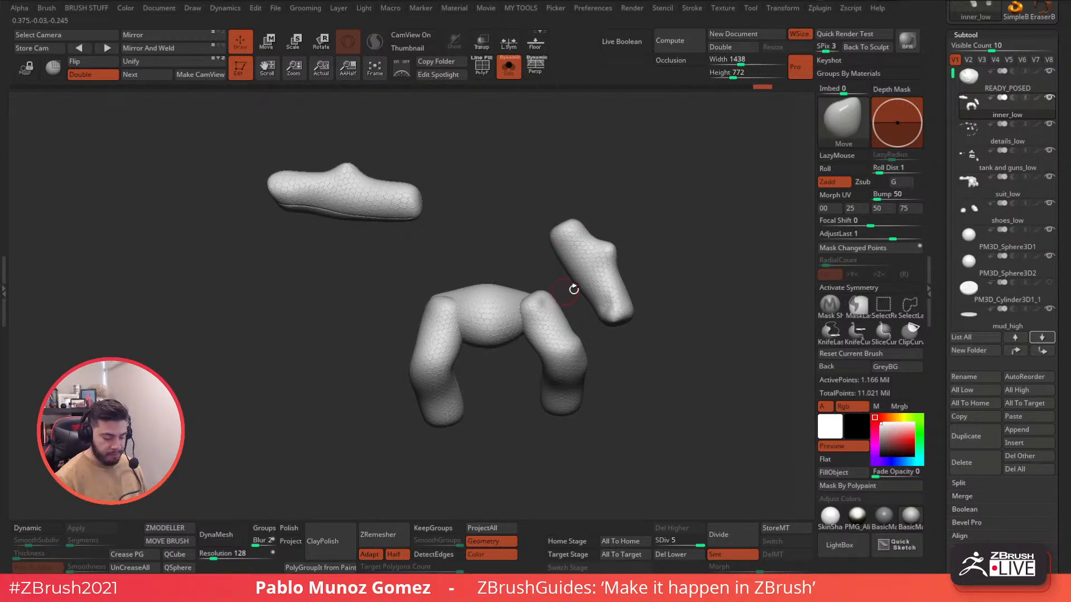
drag(637, 272, 675, 268)
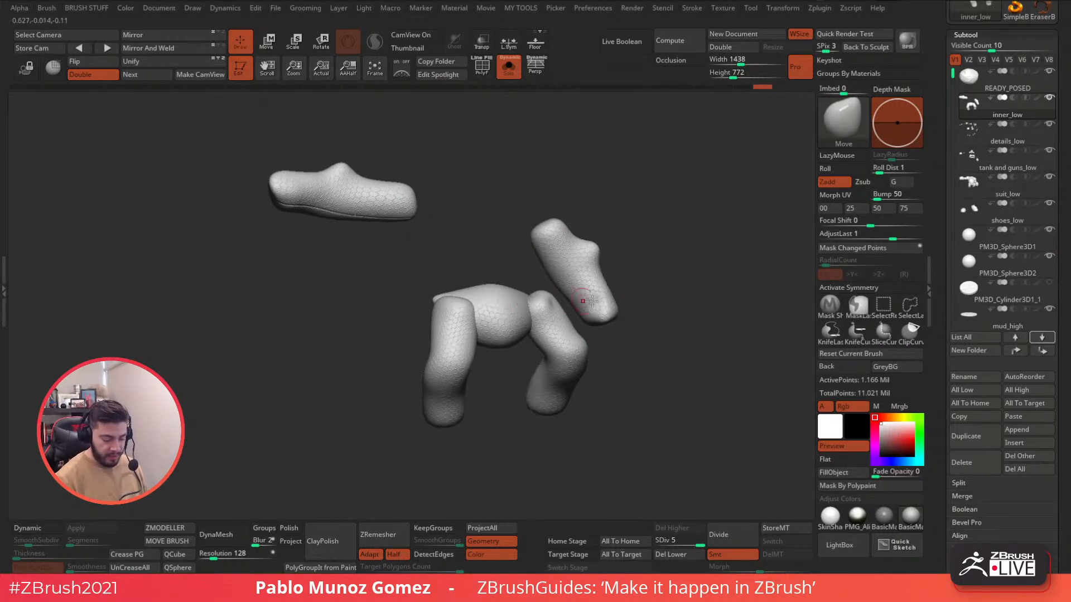
drag(623, 305, 641, 327)
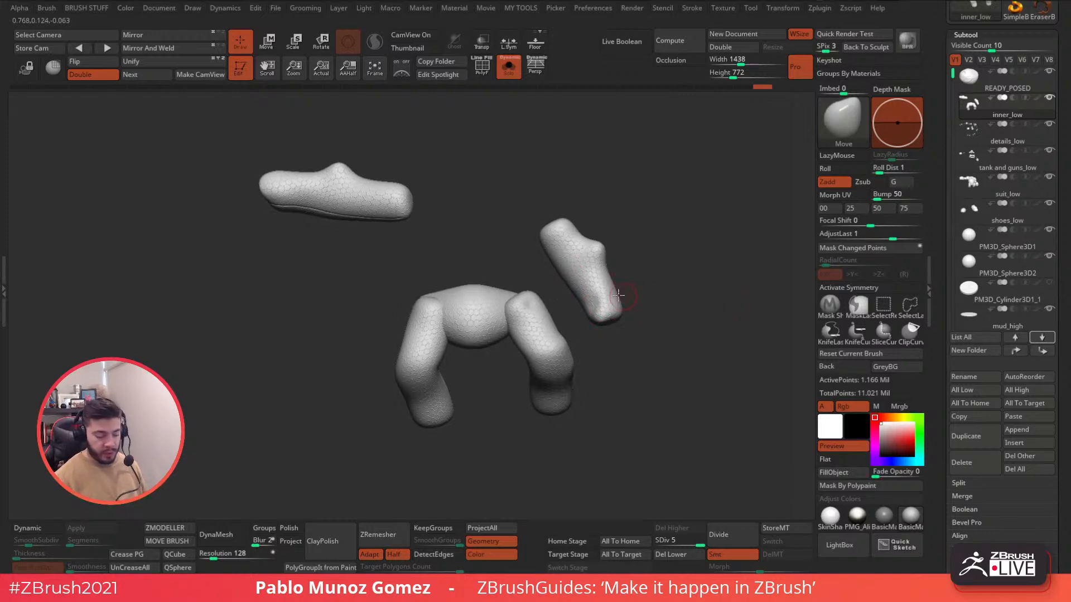
ctrl+right_drag(602, 268, 610, 330)
alt+right_drag(444, 358, 513, 210)
ctrl+right_drag(460, 312, 477, 265)
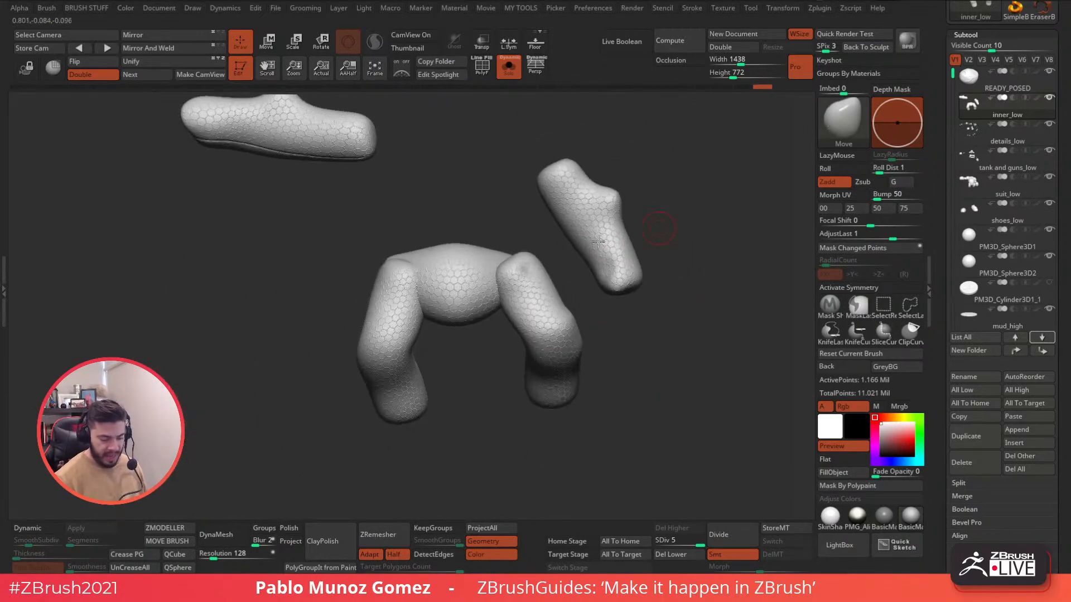
Toggle the surface noise of inner_low off and on to compare the mesh with and without the pattern.
drag(941, 481, 952, 294)
click(954, 287)
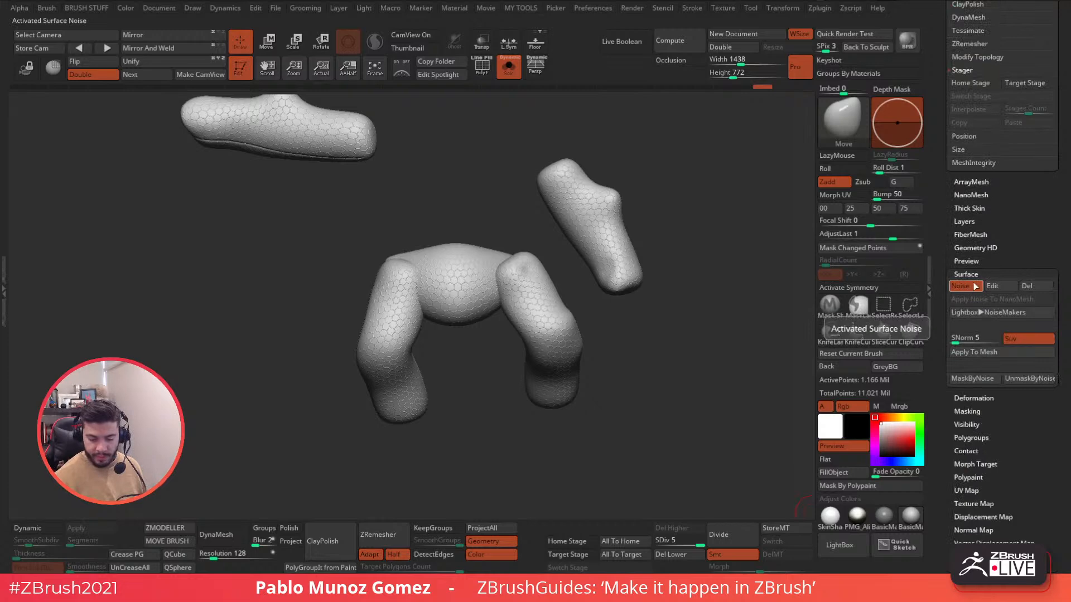
click(968, 285)
click(968, 284)
click(968, 283)
click(967, 285)
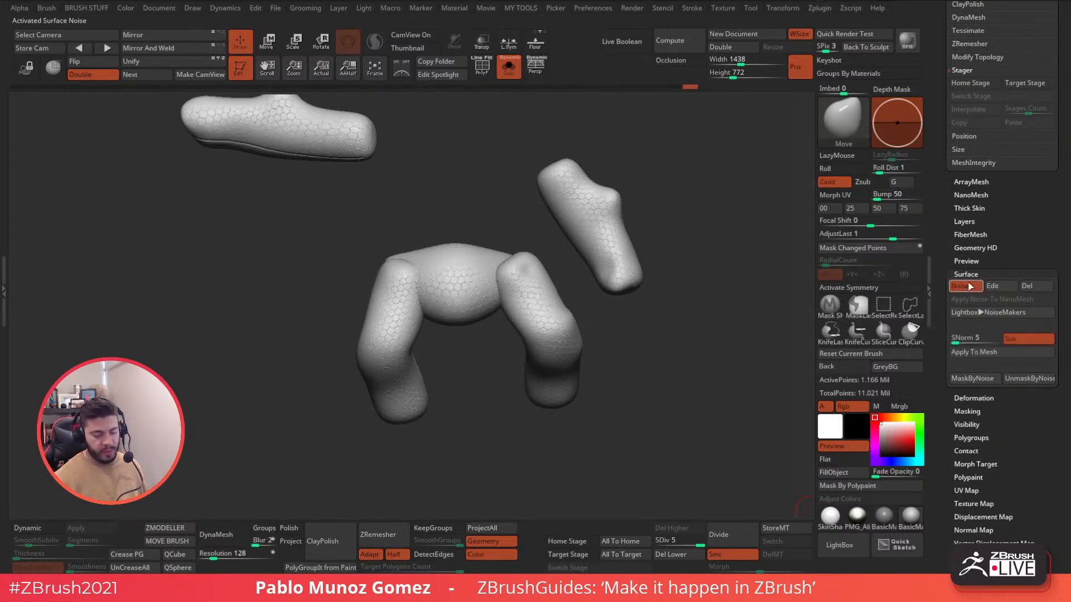
alt+right_drag(598, 215, 625, 234)
click(968, 286)
click(967, 286)
Switch from inner_low to the suit_low subtool, isolate it in Solo mode and show its polyframe.
click(509, 66)
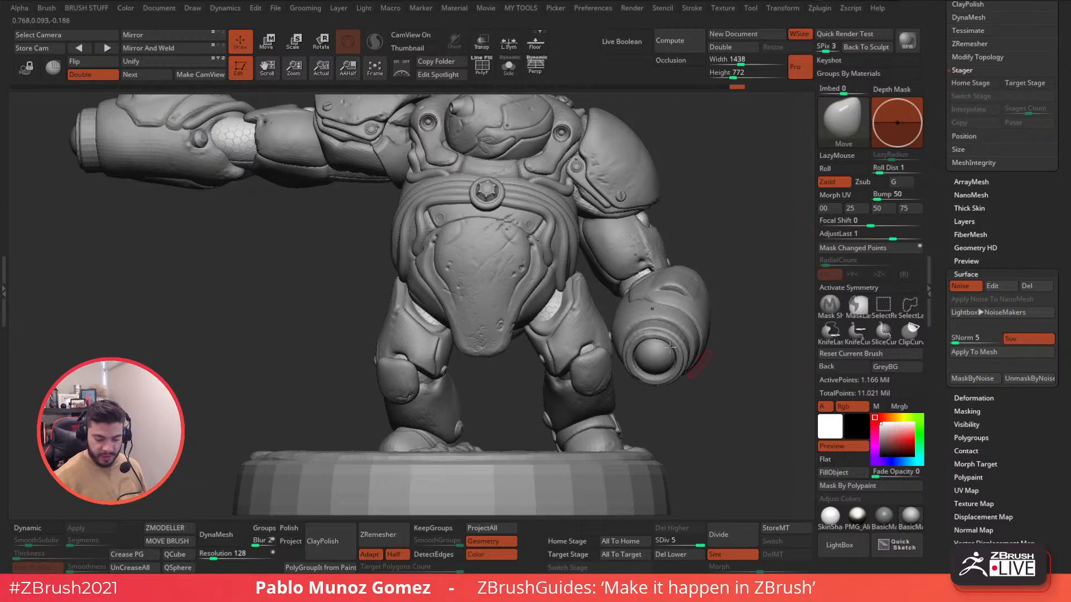
alt+click(632, 177)
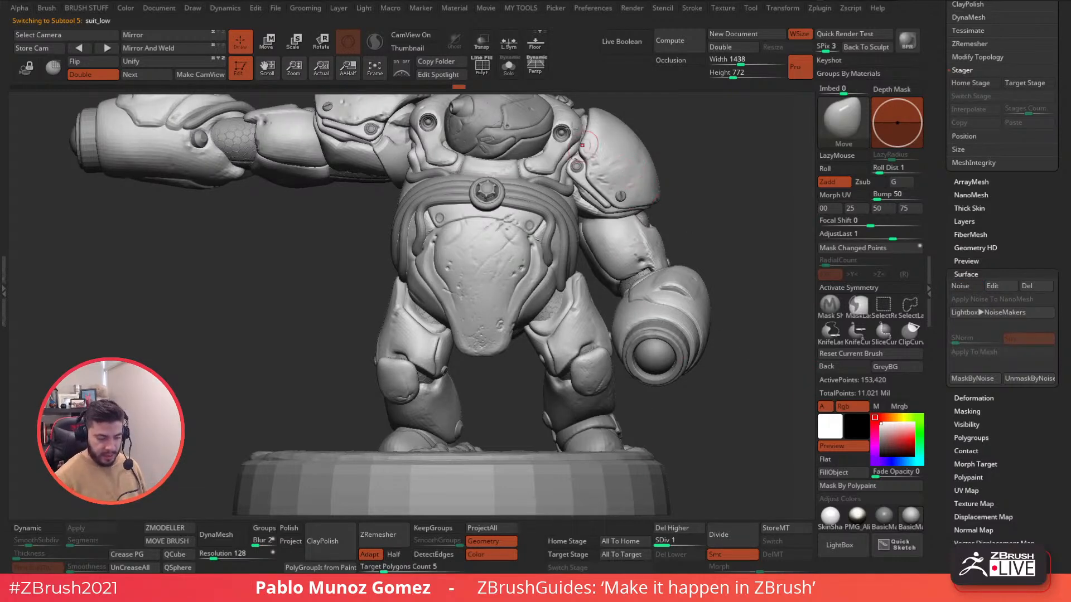
click(508, 66)
alt+right_drag(686, 198, 672, 224)
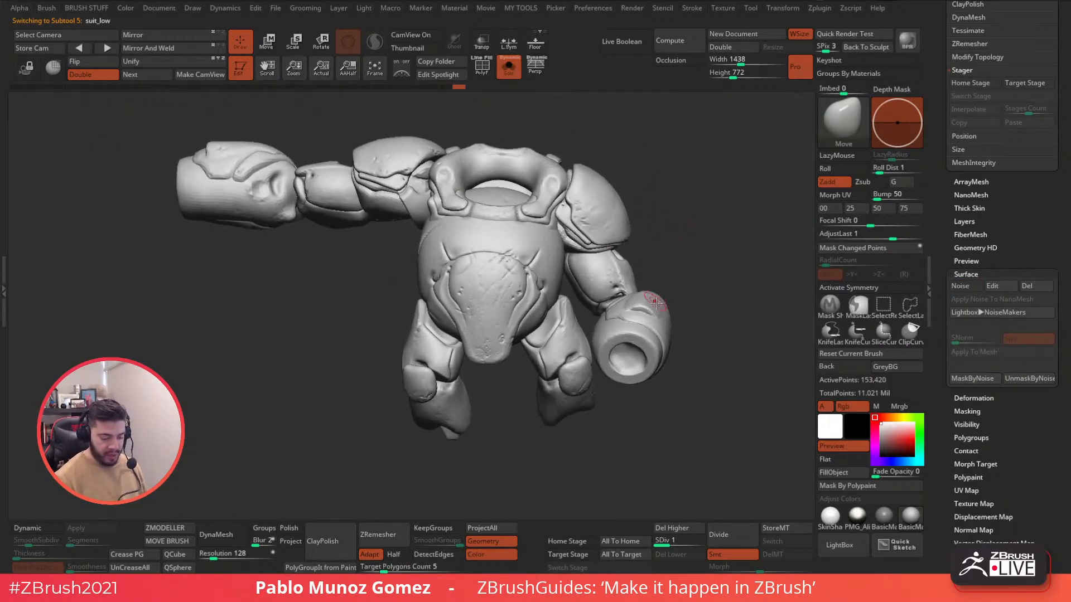
key(shift+f)
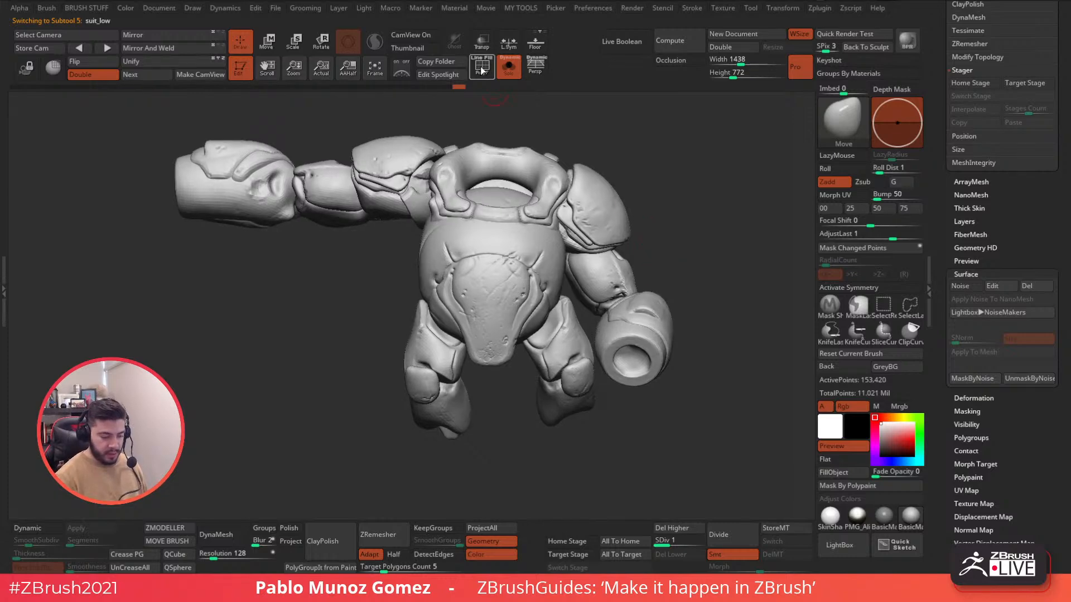
Check the polygroups on the isolated suit_low subtool, raise it to subdivision level 3 and hide its polyframe.
right_drag(663, 223, 594, 325)
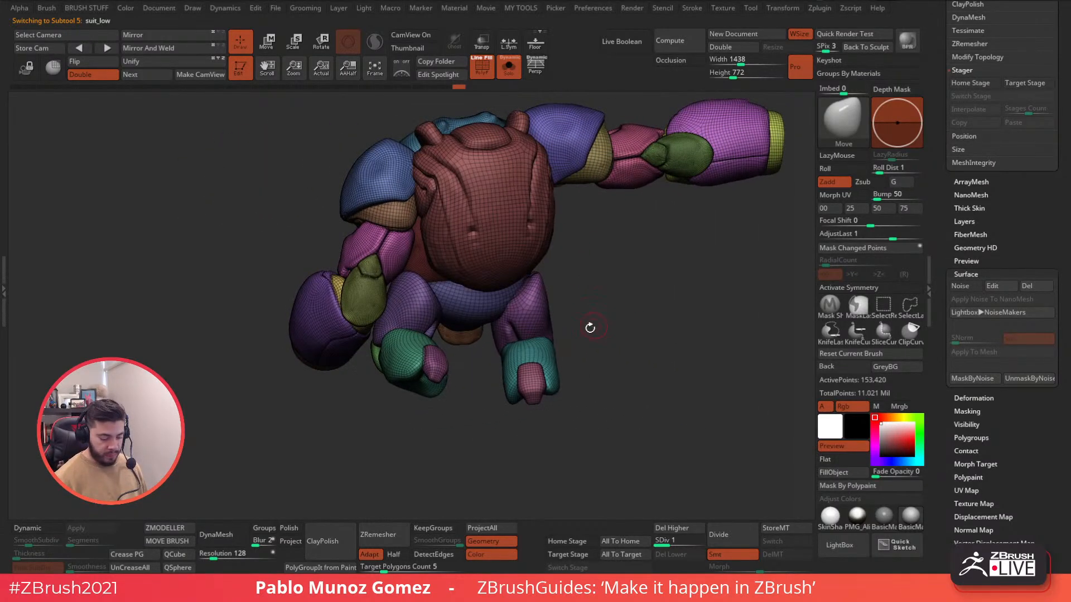
right_drag(551, 278, 504, 282)
right_drag(435, 228, 668, 247)
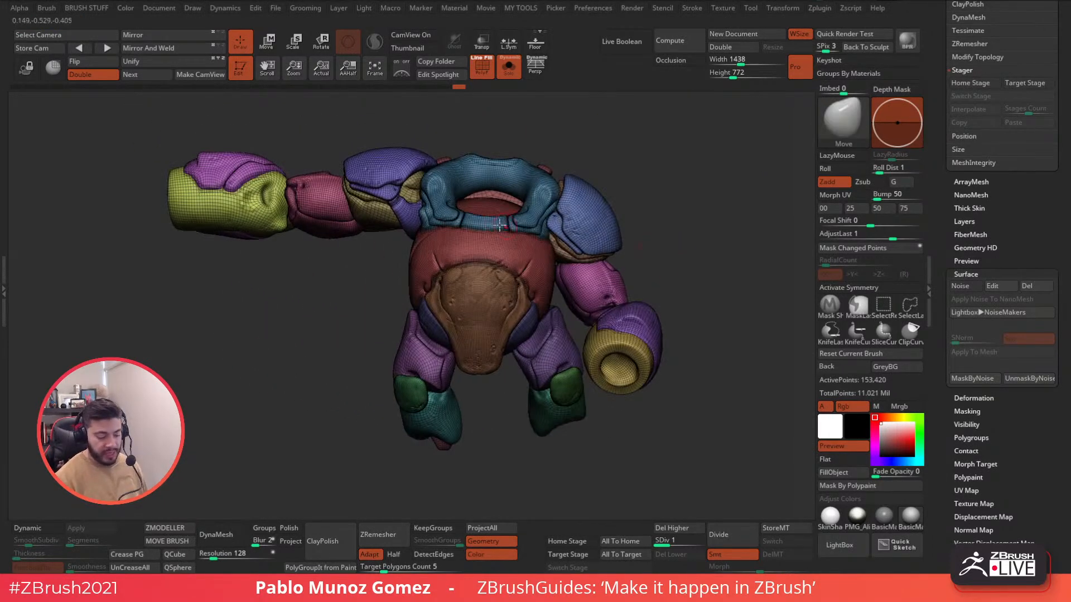
key(d)
key(d)
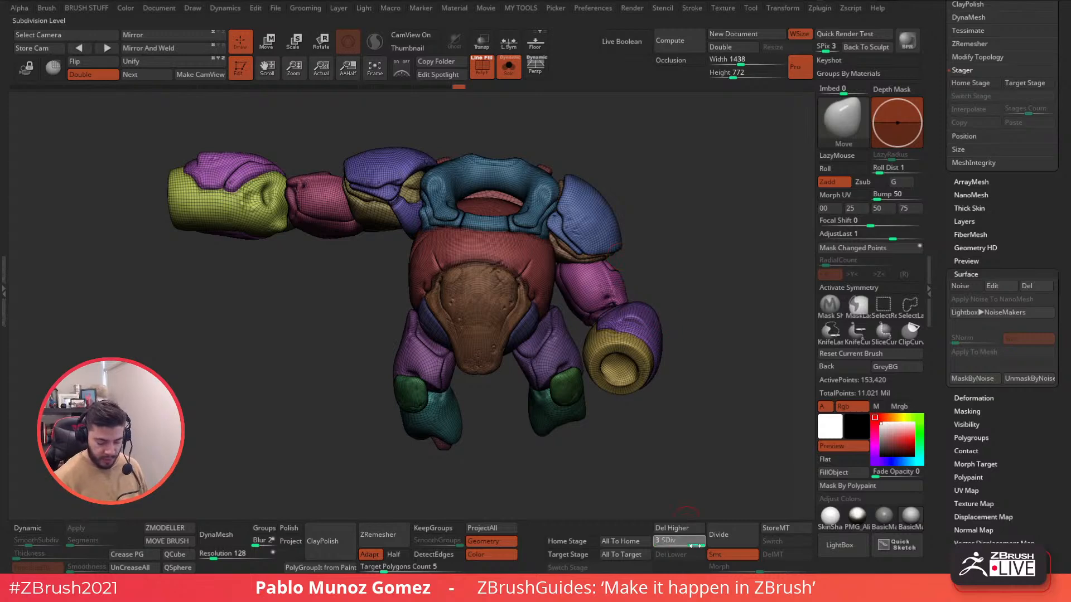
click(482, 74)
Inspect the sculpted armour damage on suit_low up close and turn off Solo to show the full character.
right_drag(662, 287, 694, 294)
ctrl+right_drag(520, 312, 508, 377)
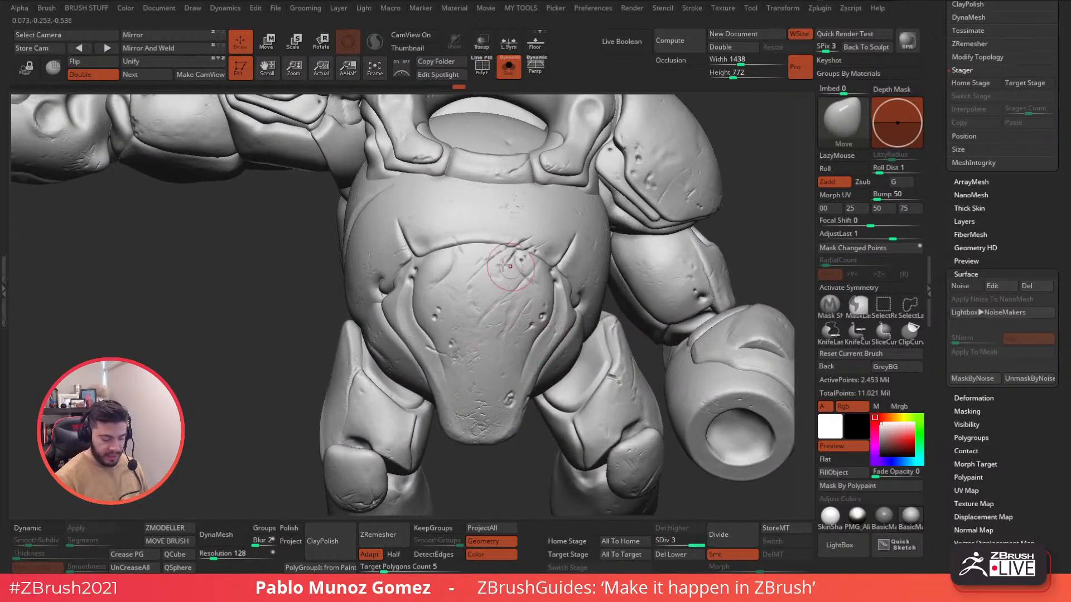
alt+right_drag(564, 237, 551, 279)
ctrl+right_drag(600, 327, 586, 287)
click(507, 68)
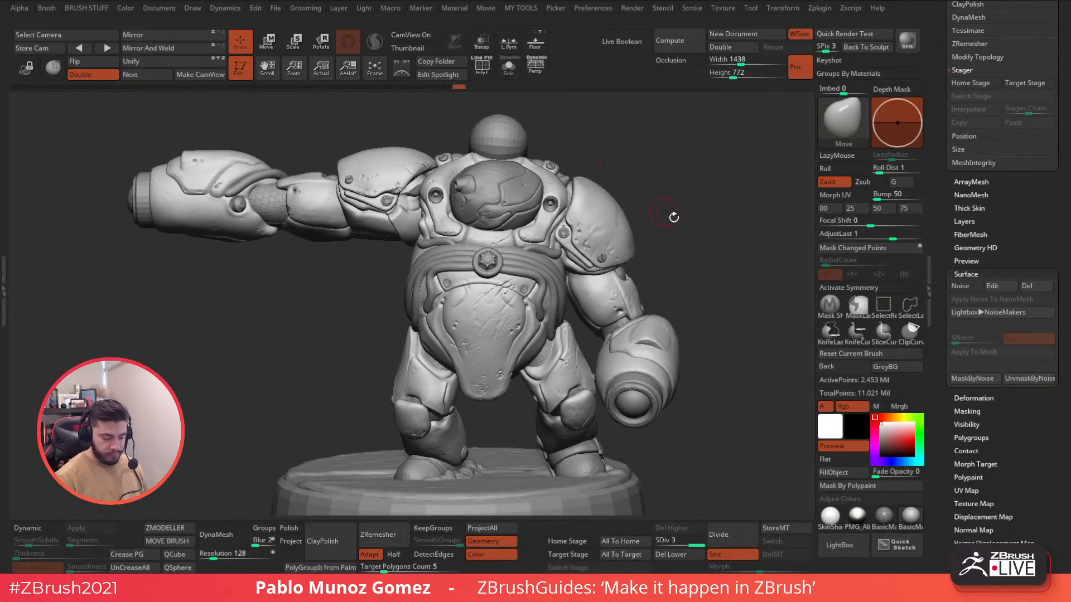
right_drag(679, 292, 689, 286)
ctrl+right_drag(705, 372, 678, 332)
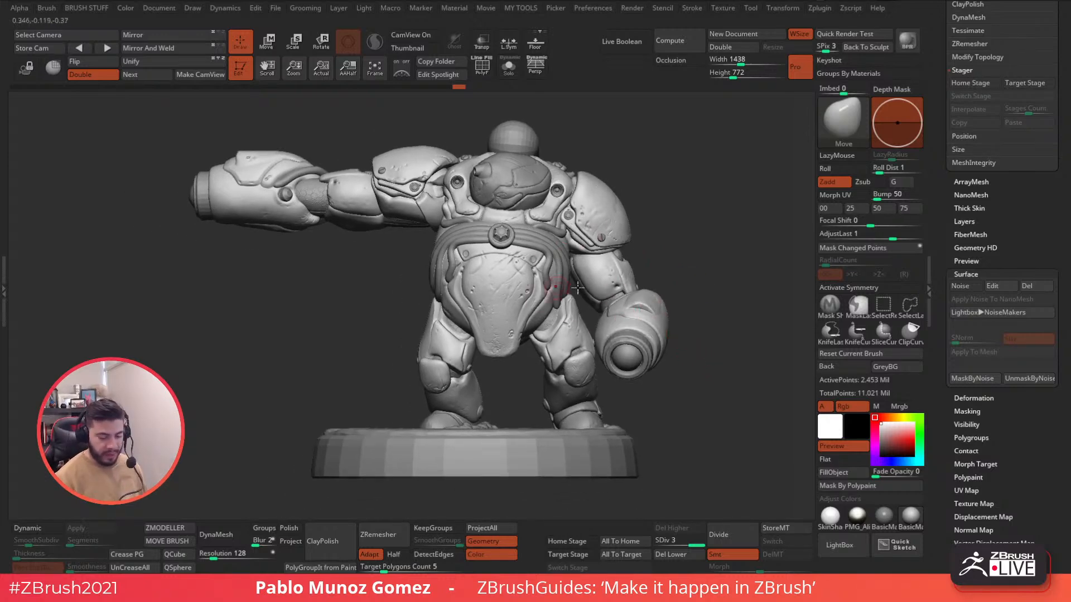
Examine the complete character and its round base from several angles and bring the subtool list back into view.
scroll(948, 193, up, 8)
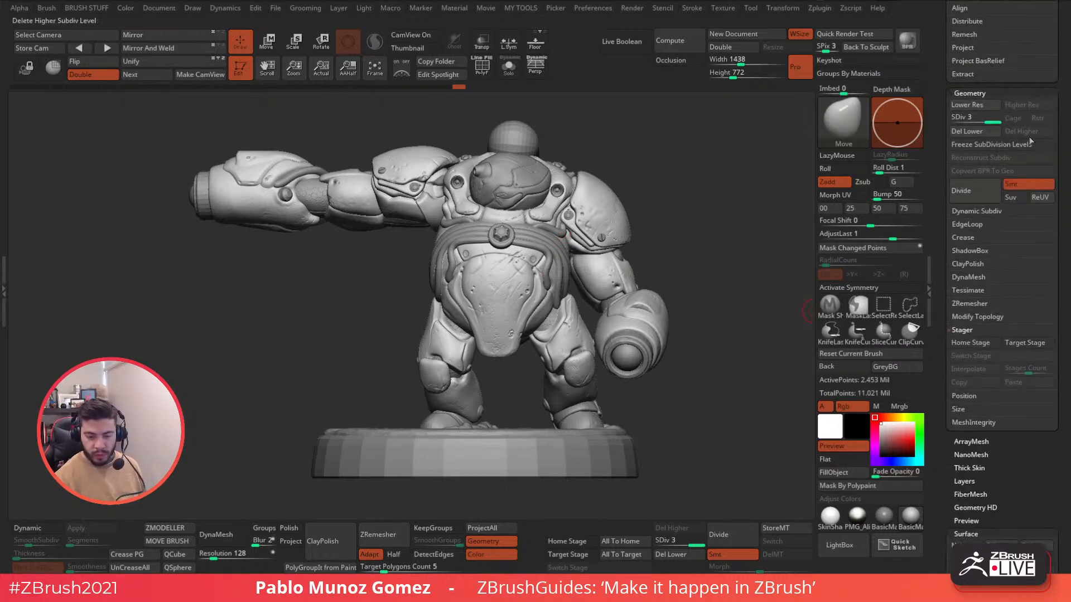
scroll(945, 88, up, 6)
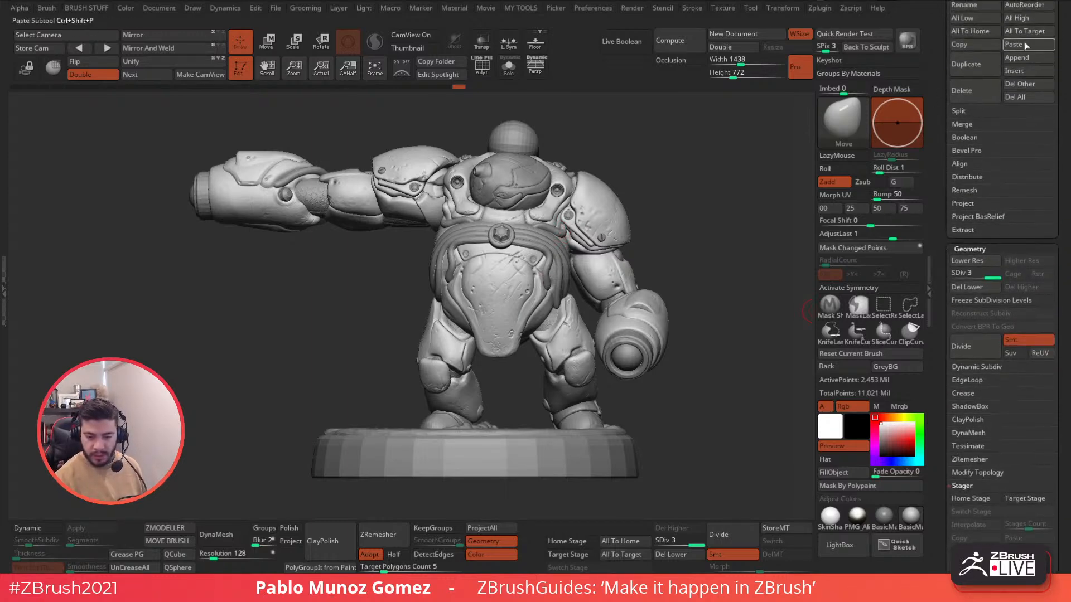
mouse_move(672, 365)
mouse_down()
mouse_move(684, 378)
mouse_move(686, 360)
mouse_up()
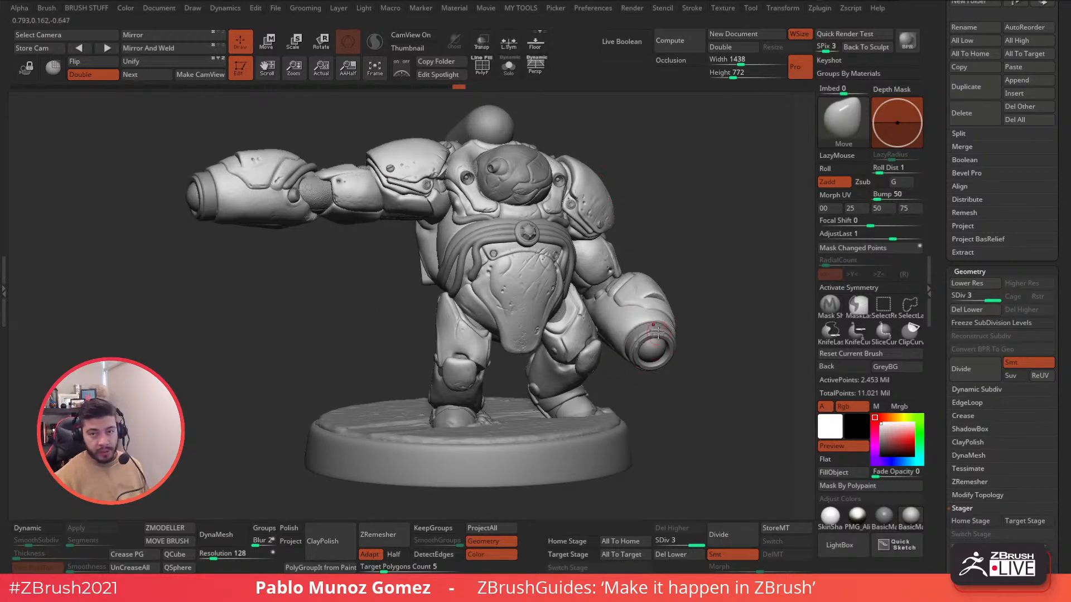
drag(541, 427, 551, 324)
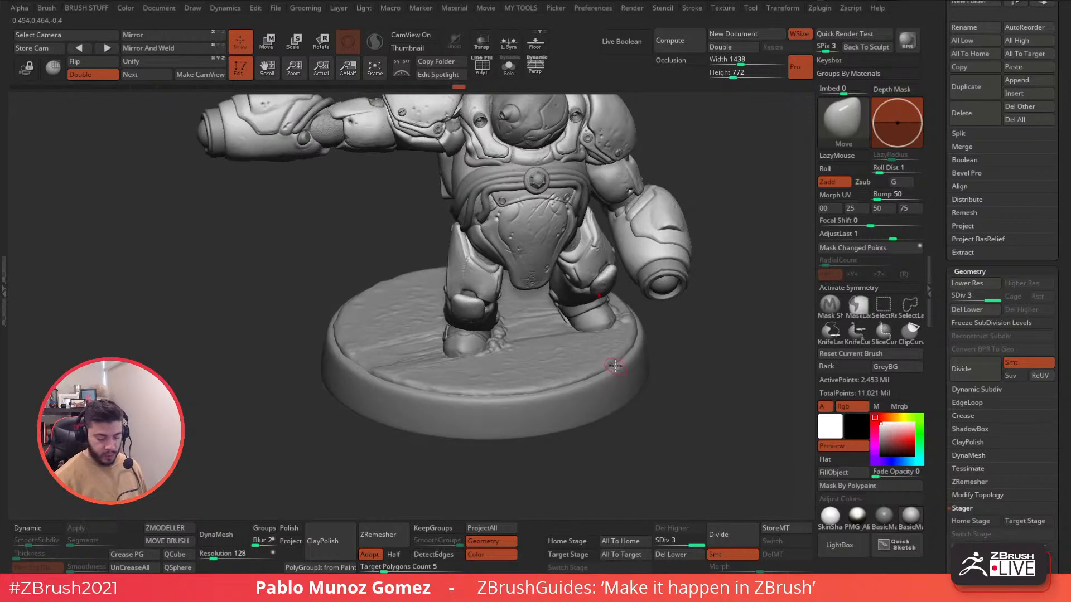
drag(616, 356, 580, 331)
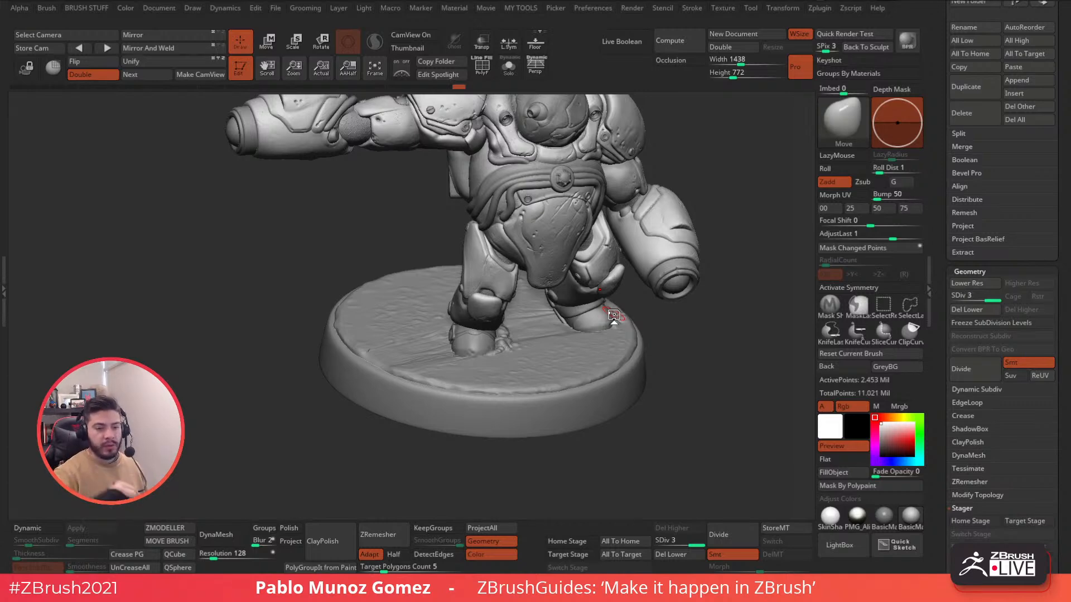
mouse_move(672, 370)
mouse_down()
mouse_move(662, 378)
mouse_move(661, 364)
mouse_up()
drag(685, 324, 673, 355)
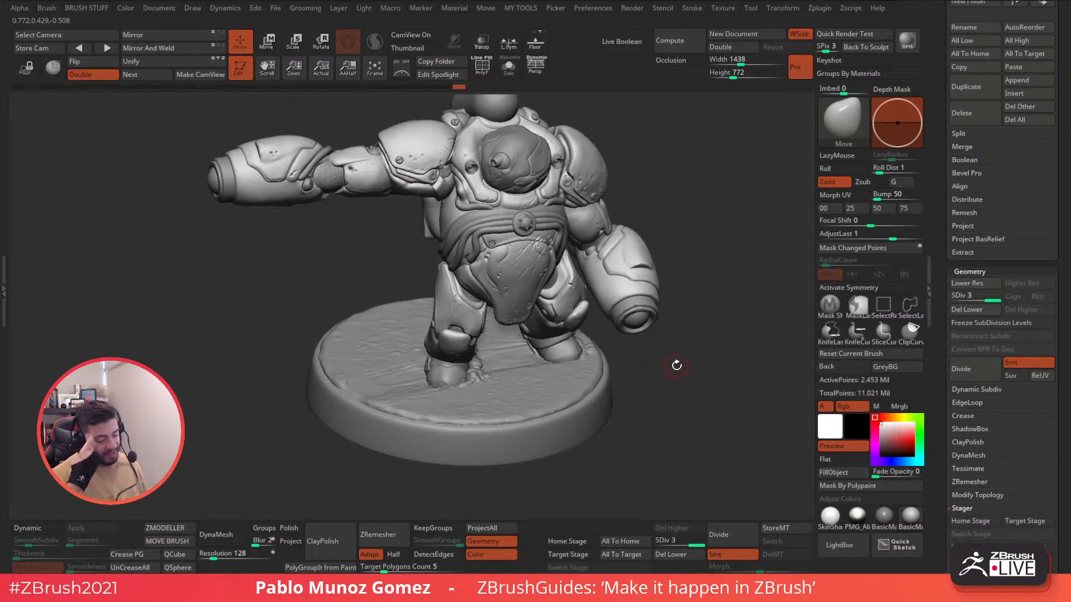
mouse_move(735, 384)
mouse_down()
mouse_move(736, 480)
mouse_move(736, 461)
mouse_move(710, 433)
mouse_move(564, 427)
mouse_up()
scroll(937, 328, up, 8)
scroll(936, 328, down, 3)
mouse_move(798, 313)
mouse_down()
mouse_move(684, 234)
mouse_move(659, 273)
mouse_move(650, 267)
mouse_up()
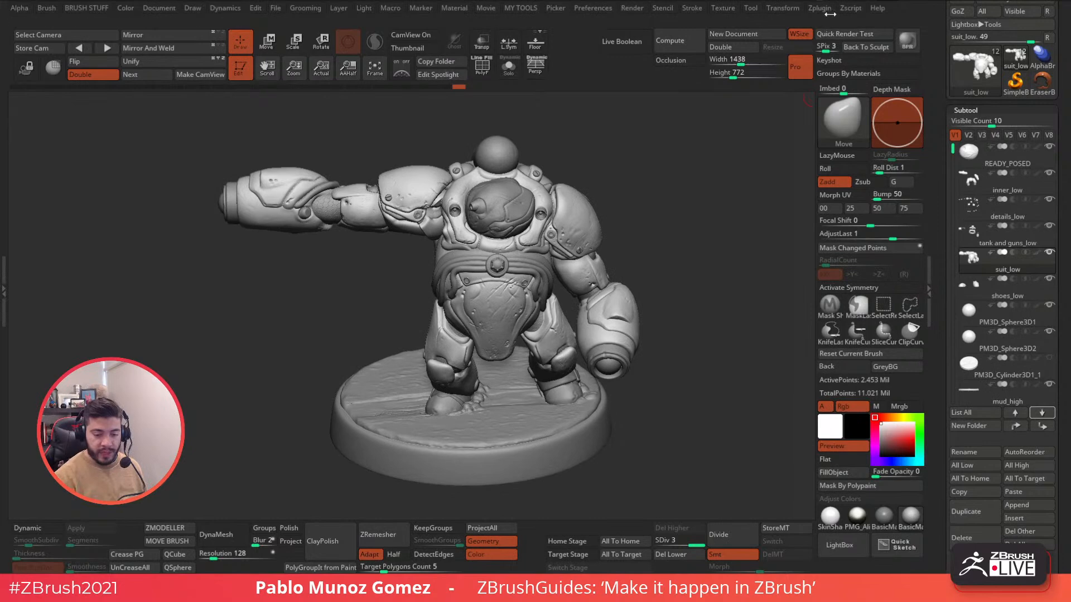
Generate a combined low-resolution TPoseMesh of the visible subtools with Transpose Master and check it from the front.
click(823, 9)
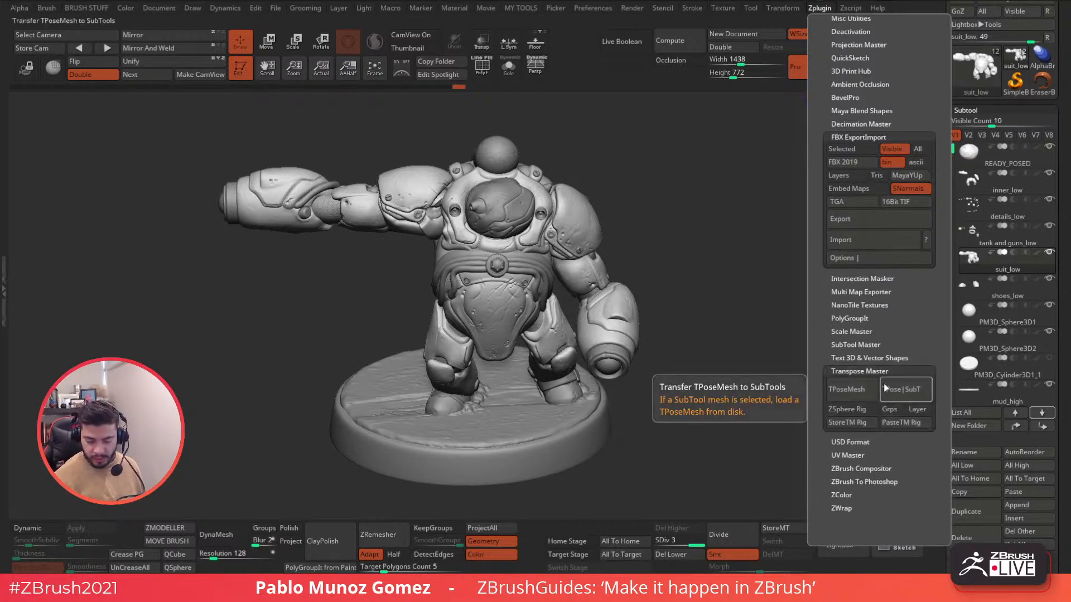
click(859, 381)
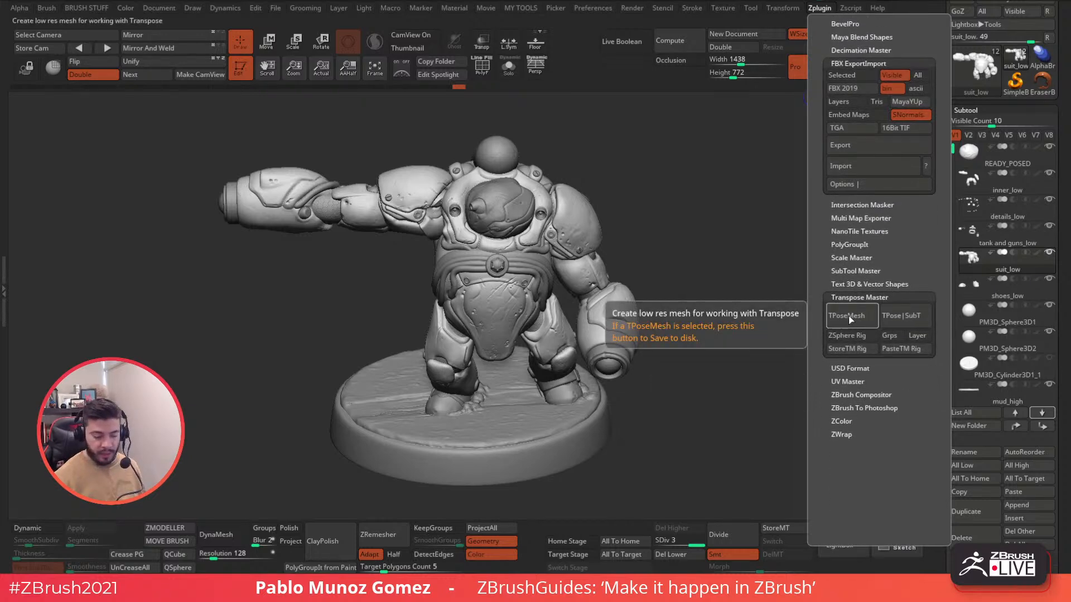
click(848, 316)
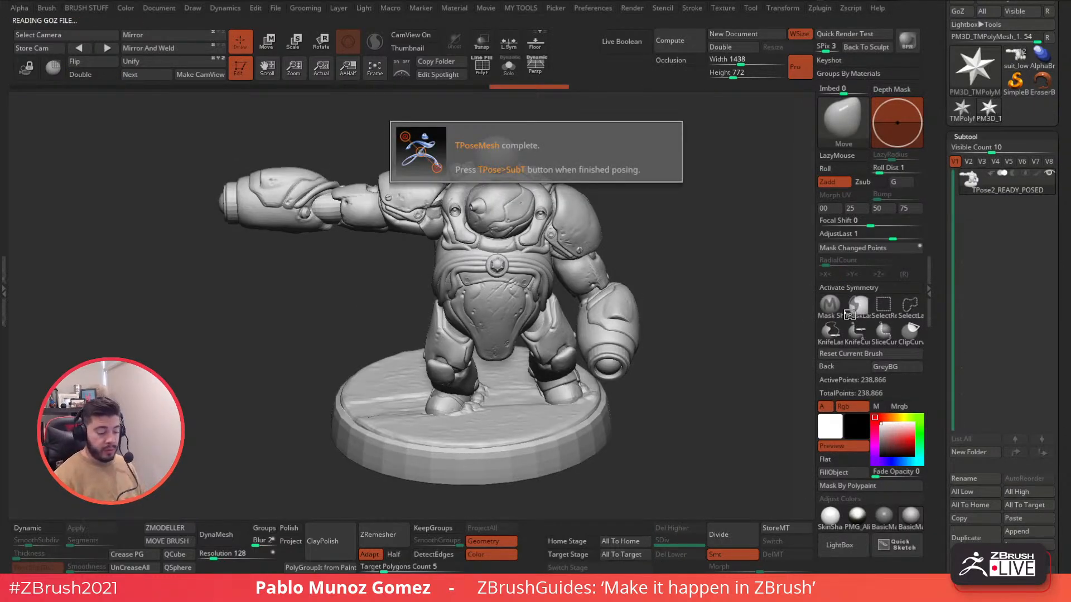
shift+drag(691, 268, 672, 301)
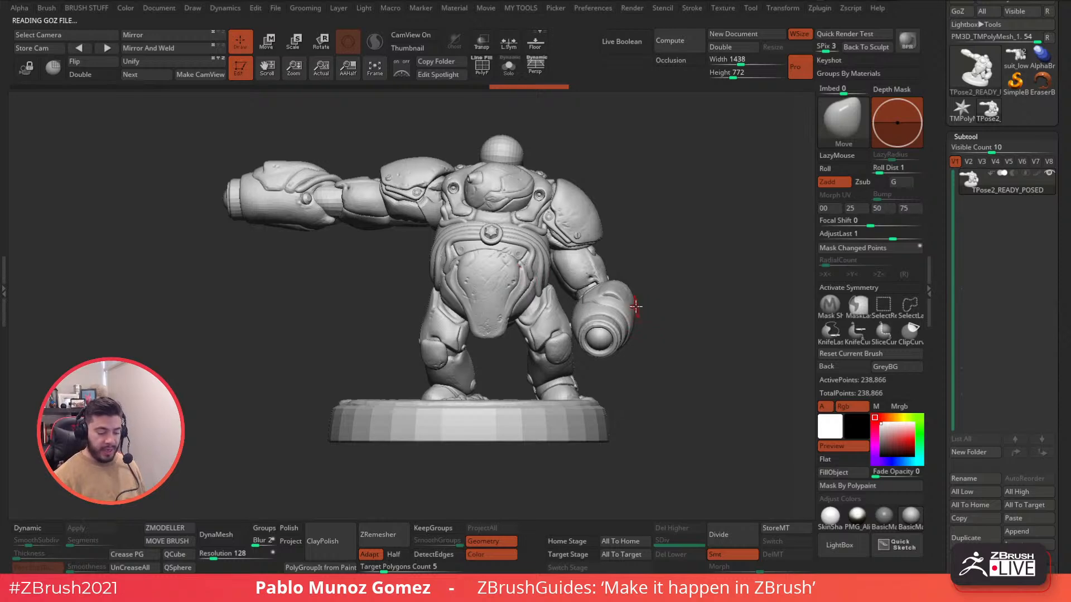
drag(658, 309, 664, 338)
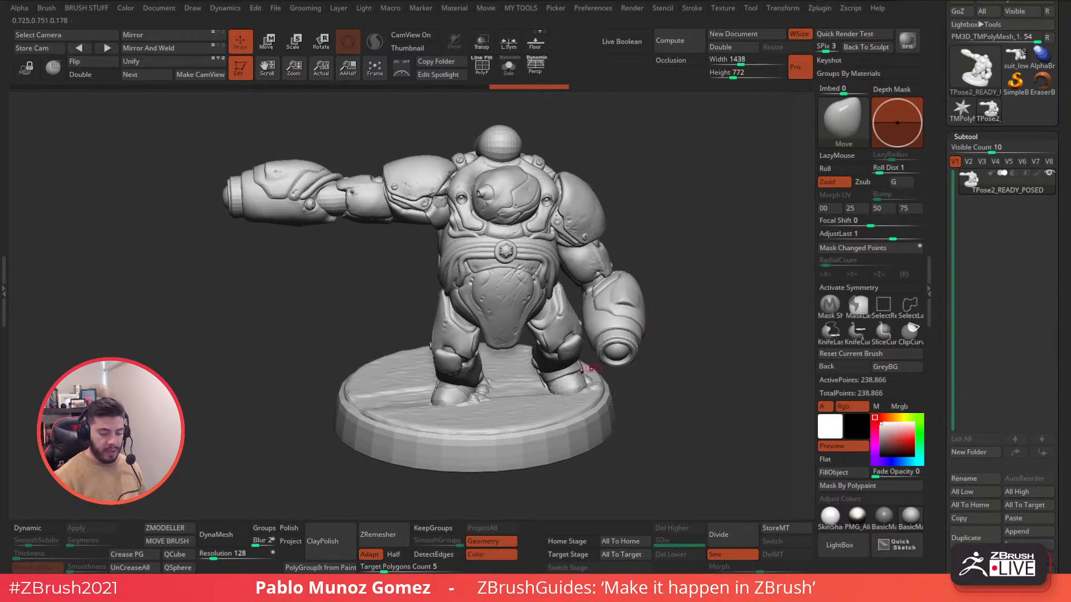
Show the polyframe of the TPose mesh and give each separate piece its own polygroup with Auto Groups.
click(484, 72)
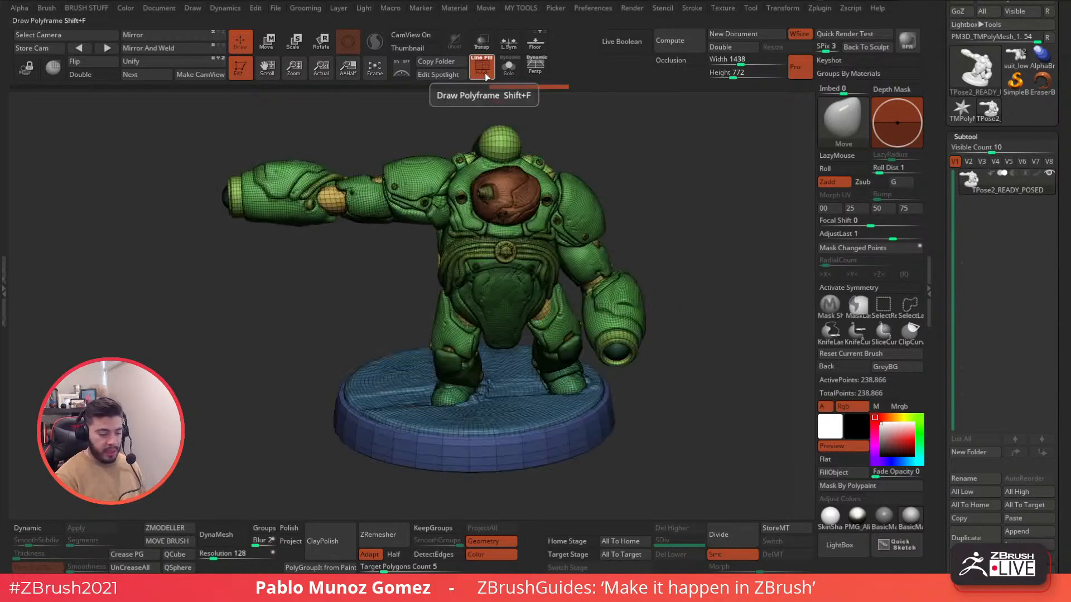
click(818, 12)
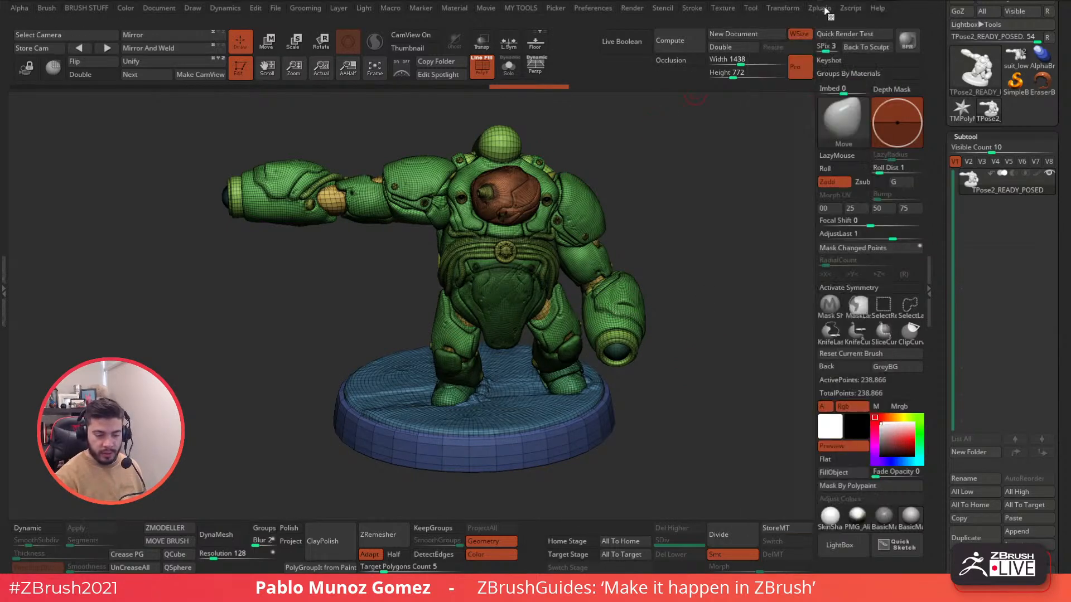
click(825, 11)
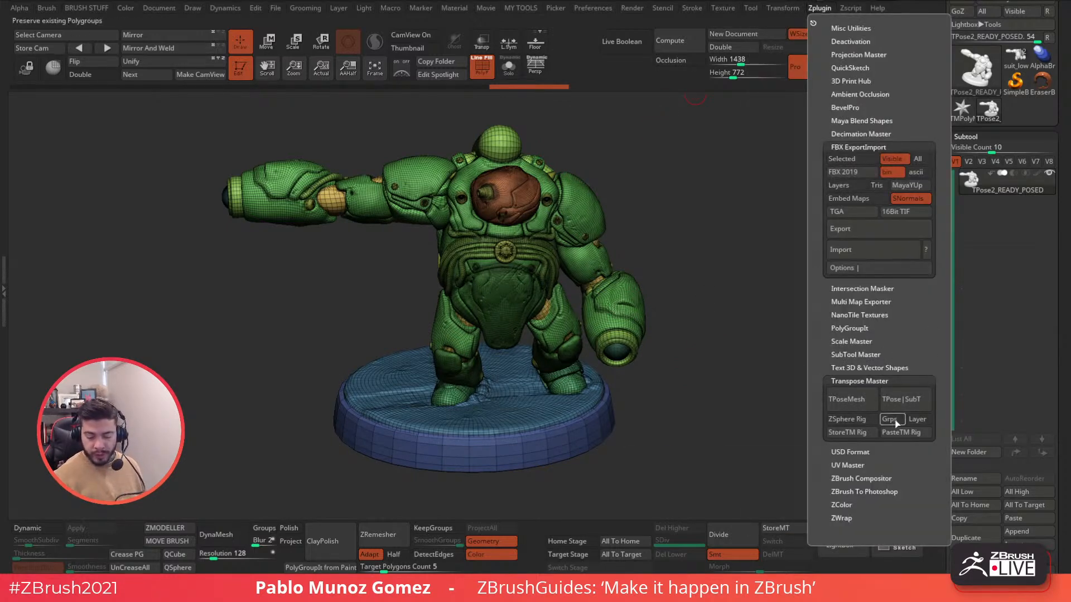
key(ctrl)
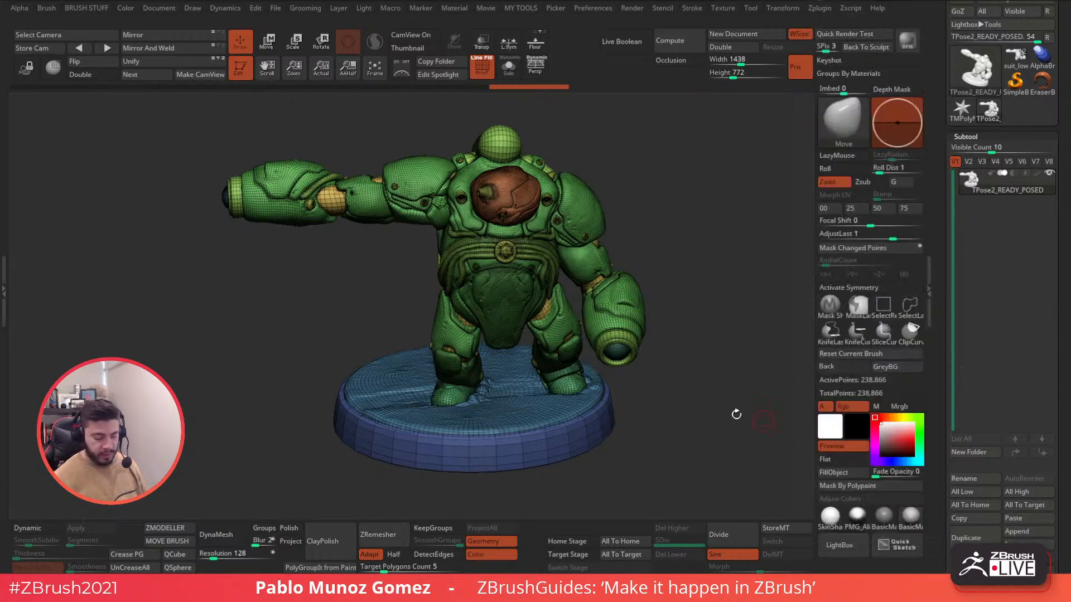
key(m)
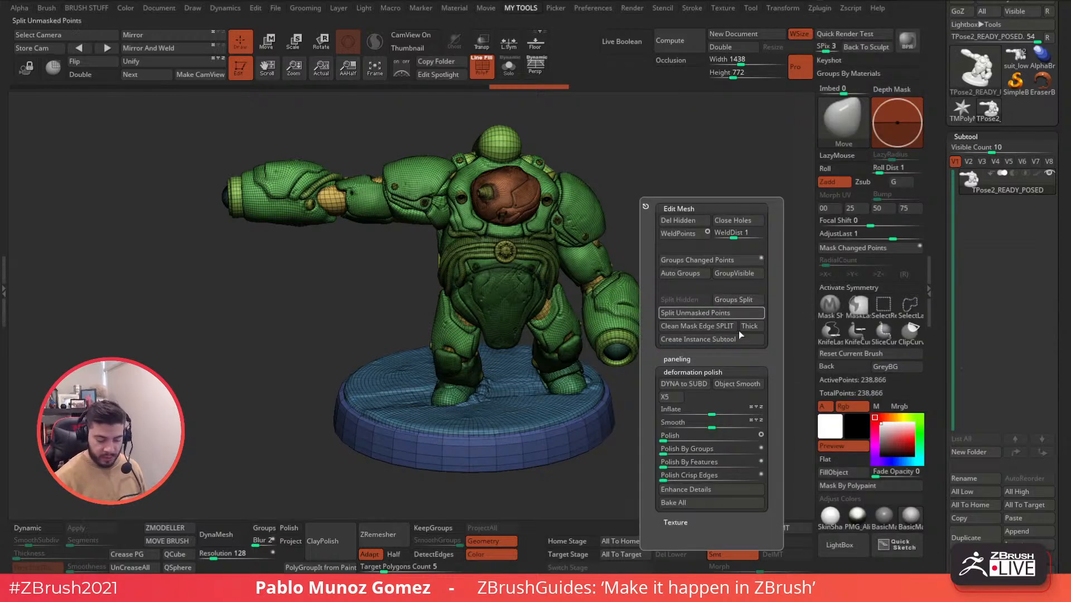
click(688, 273)
drag(723, 193, 686, 249)
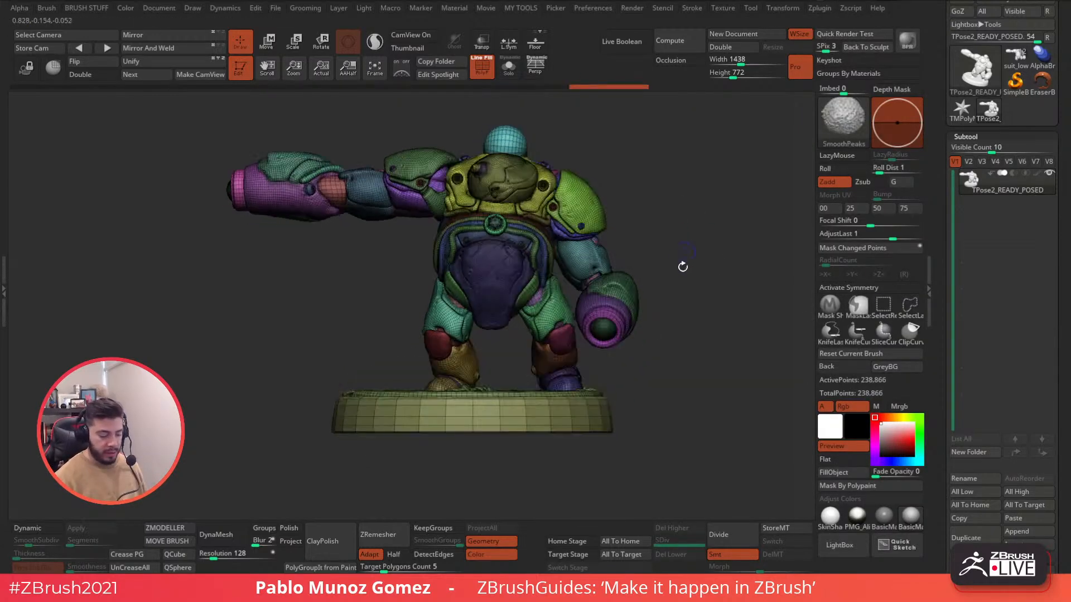
Hide the outstretched arm with its leftover shoulder pieces, enable Double-sided display and turn off the polyframe.
drag(370, 447, 340, 301)
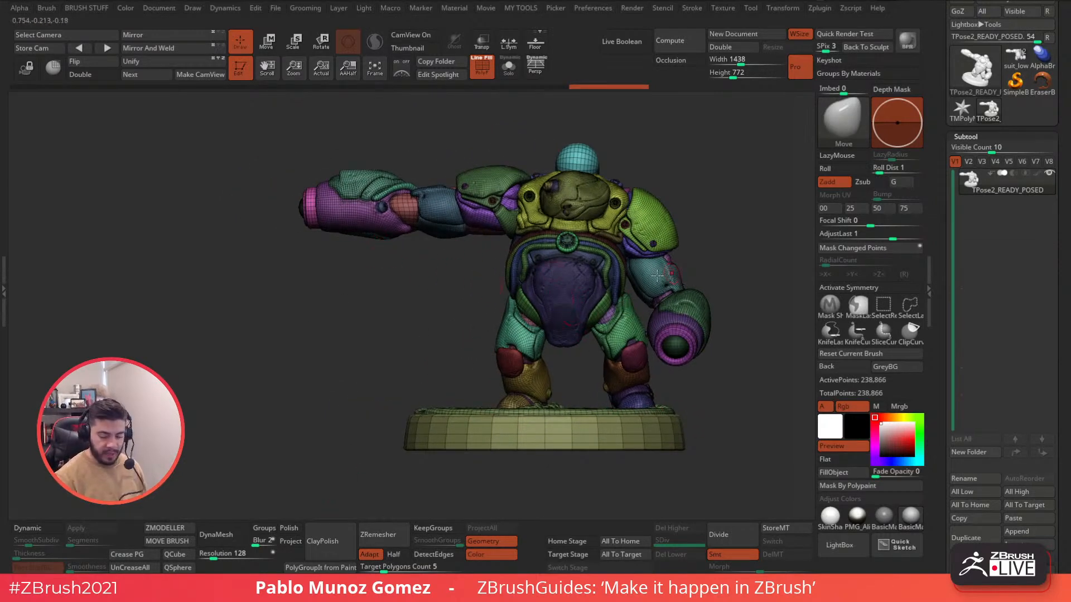
mouse_move(261, 137)
ctrl+shift+mouse_down()
mouse_move(282, 191)
mouse_move(459, 262)
mouse_move(494, 258)
ctrl+shift+mouse_up()
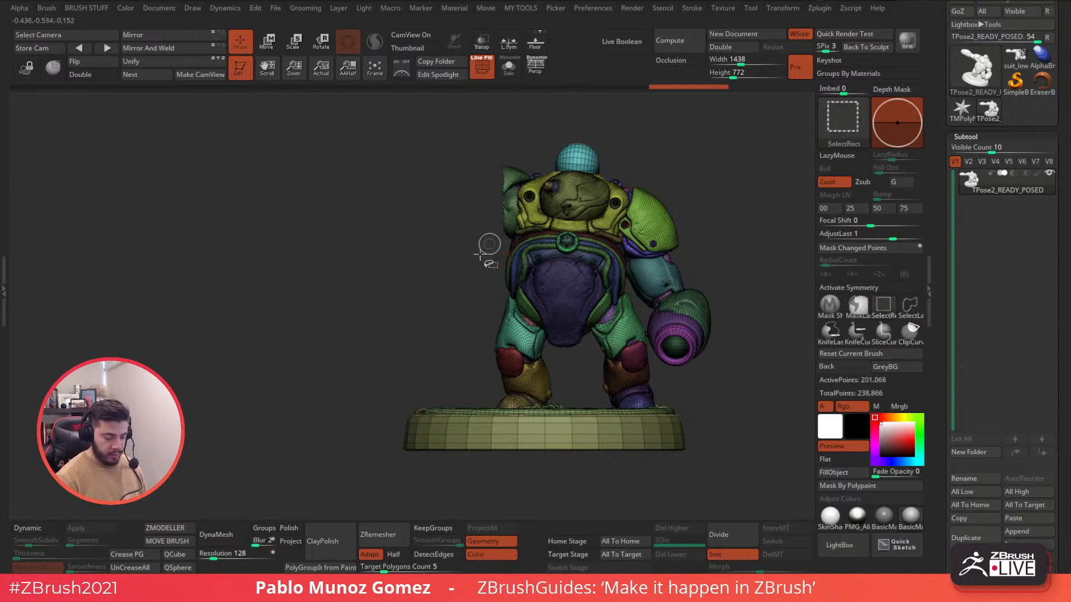
ctrl+shift+click(503, 185)
click(98, 77)
ctrl+shift+click(510, 192)
mouse_move(658, 168)
mouse_down()
mouse_move(676, 162)
mouse_move(638, 153)
mouse_move(701, 150)
mouse_move(713, 165)
mouse_move(669, 160)
mouse_up()
drag(719, 195, 672, 231)
key(shift+f)
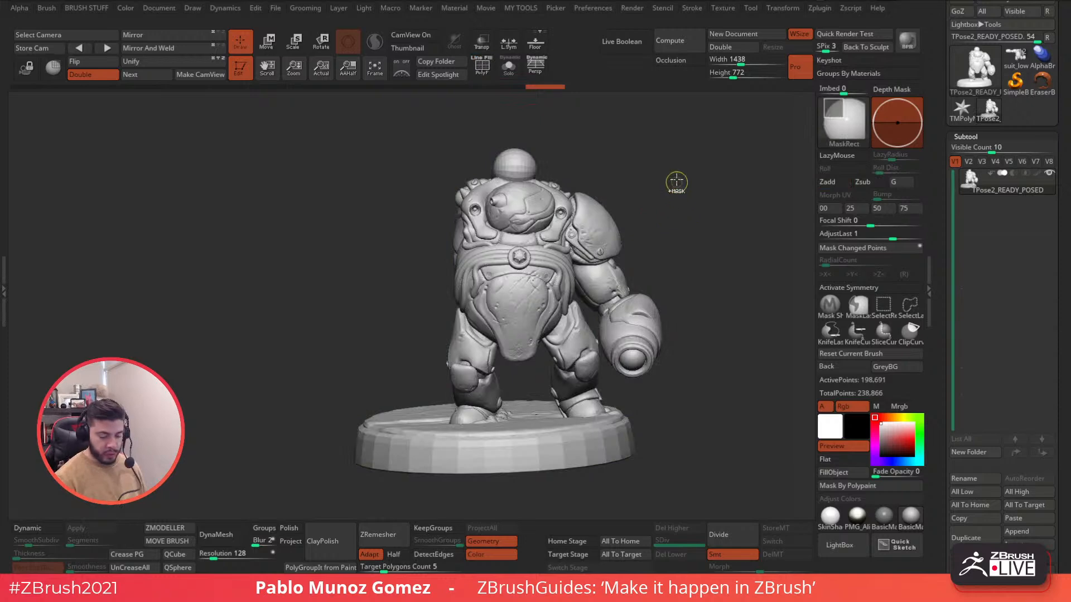
Mask the whole visible body and unhide the outstretched arm so only the arm stays unmasked.
ctrl+click(677, 173)
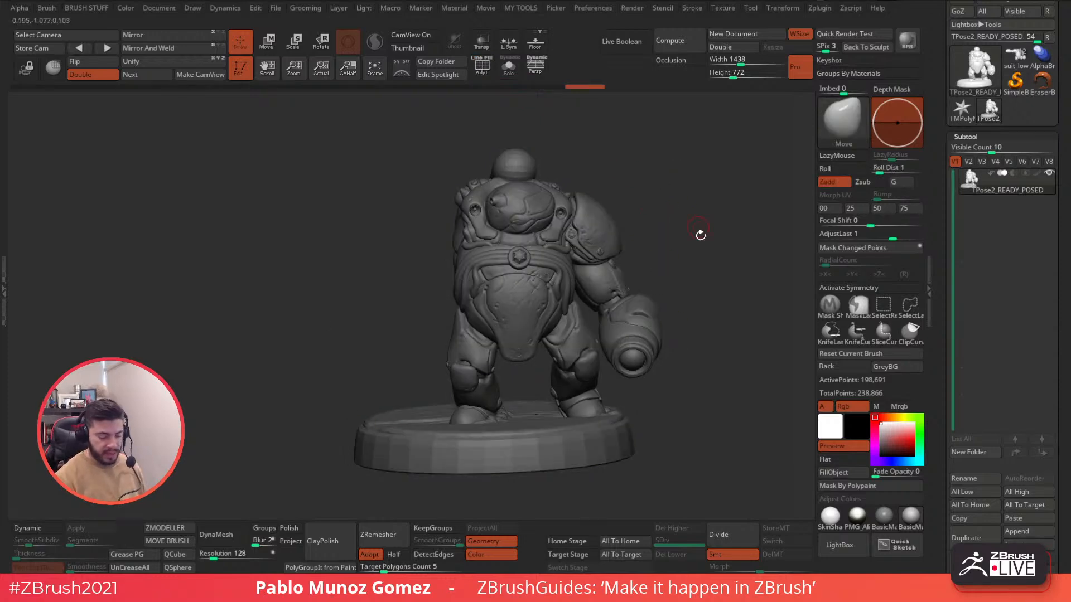
ctrl+shift+click(690, 206)
drag(571, 202, 677, 203)
Activate the Move gizmo and reposition its pivot at the shoulder joint of the unmasked arm.
click(267, 41)
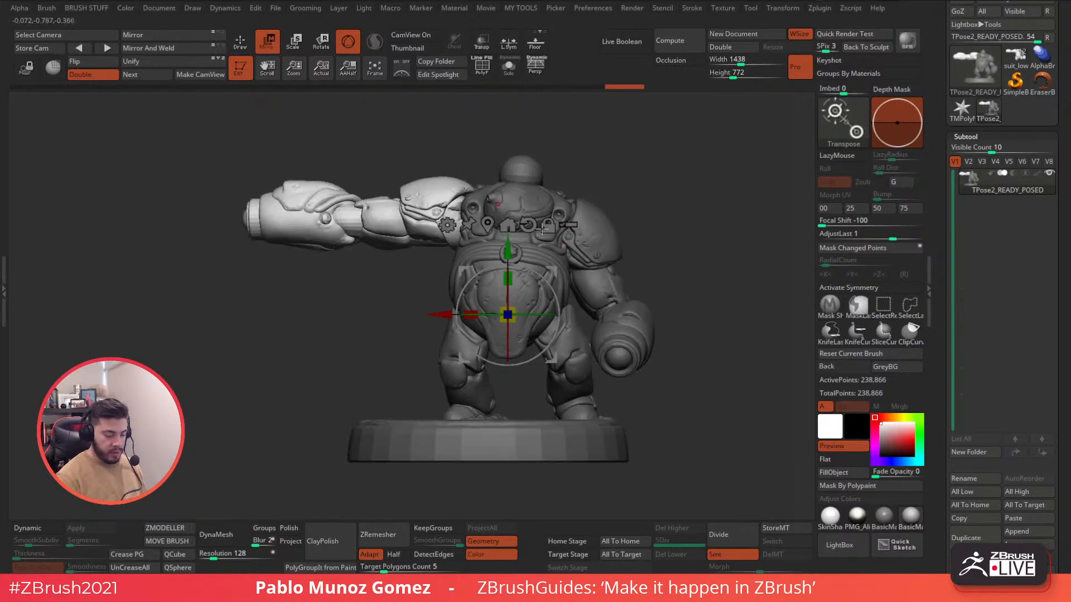
alt+drag(553, 272, 508, 166)
drag(594, 154, 501, 163)
drag(676, 190, 641, 155)
mouse_move(504, 167)
alt+mouse_down()
mouse_move(430, 184)
mouse_move(501, 183)
mouse_move(503, 170)
alt+mouse_up()
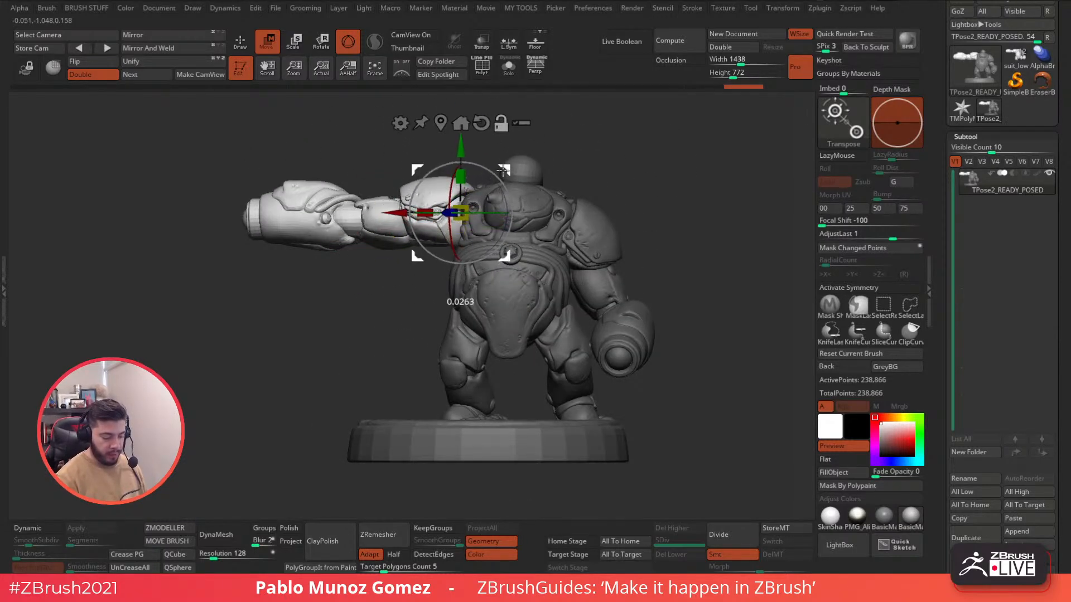
drag(661, 120, 556, 255)
alt+drag(505, 169, 500, 174)
drag(667, 234, 642, 194)
Try rotating the unmasked arm downward around the shoulder pivot and undo the rotation.
drag(443, 246, 452, 275)
drag(722, 185, 628, 183)
drag(464, 191, 444, 221)
drag(569, 178, 601, 169)
drag(502, 191, 494, 156)
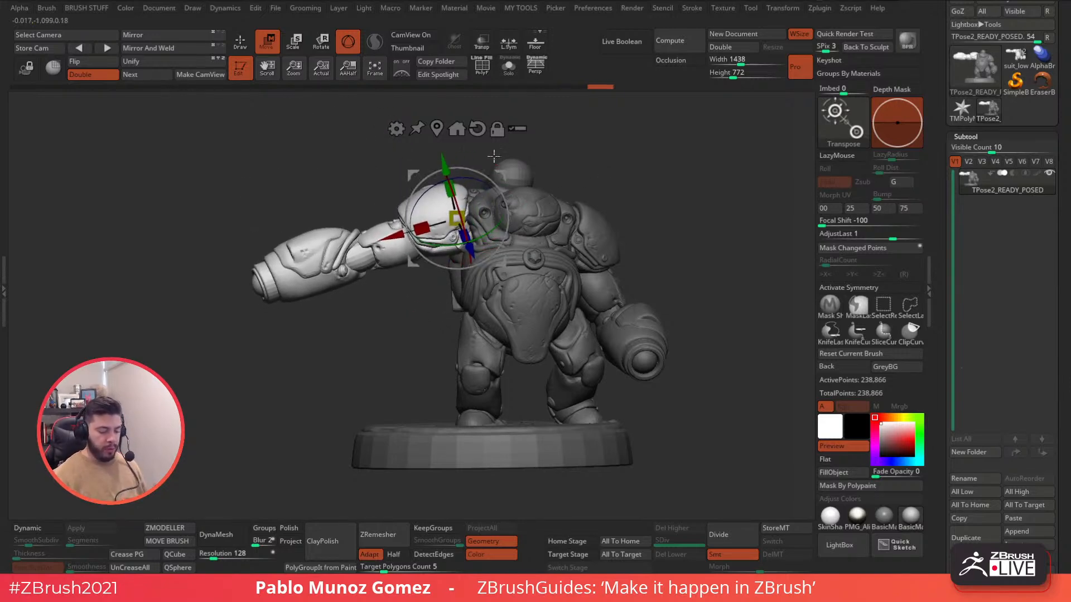
key(ctrl+z)
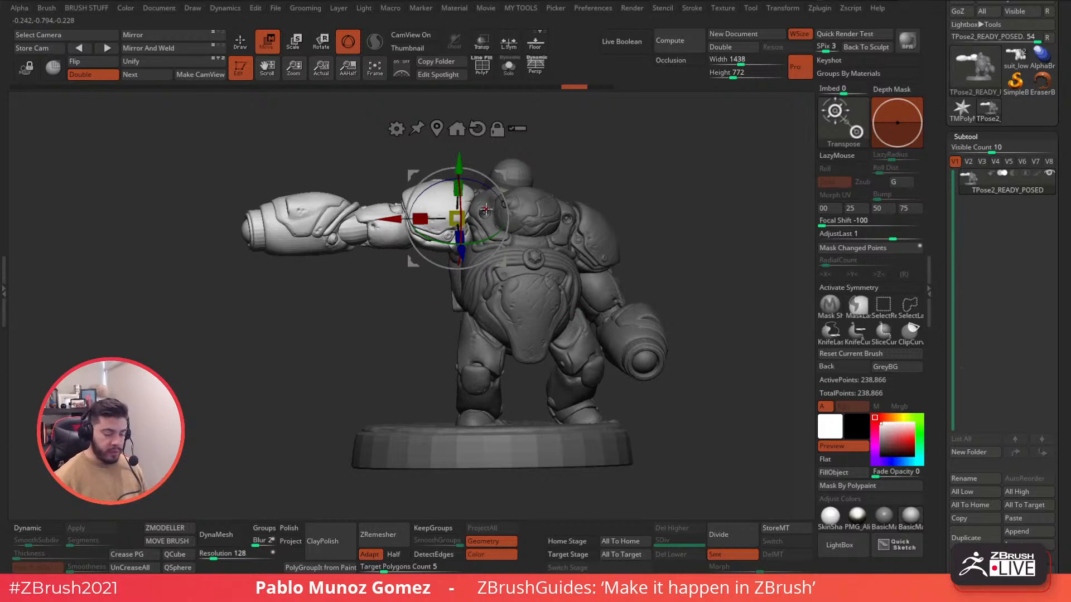
Return to Draw mode, frame the chest and outstretched arm closely and clear the mask.
mouse_move(498, 191)
ctrl+right_down()
mouse_move(454, 208)
mouse_move(488, 225)
mouse_move(524, 198)
mouse_move(520, 209)
ctrl+right_up()
drag(476, 214, 475, 218)
key(q)
right_drag(449, 246, 449, 307)
mouse_move(500, 268)
ctrl+right_down()
mouse_move(496, 227)
mouse_move(685, 264)
ctrl+right_up()
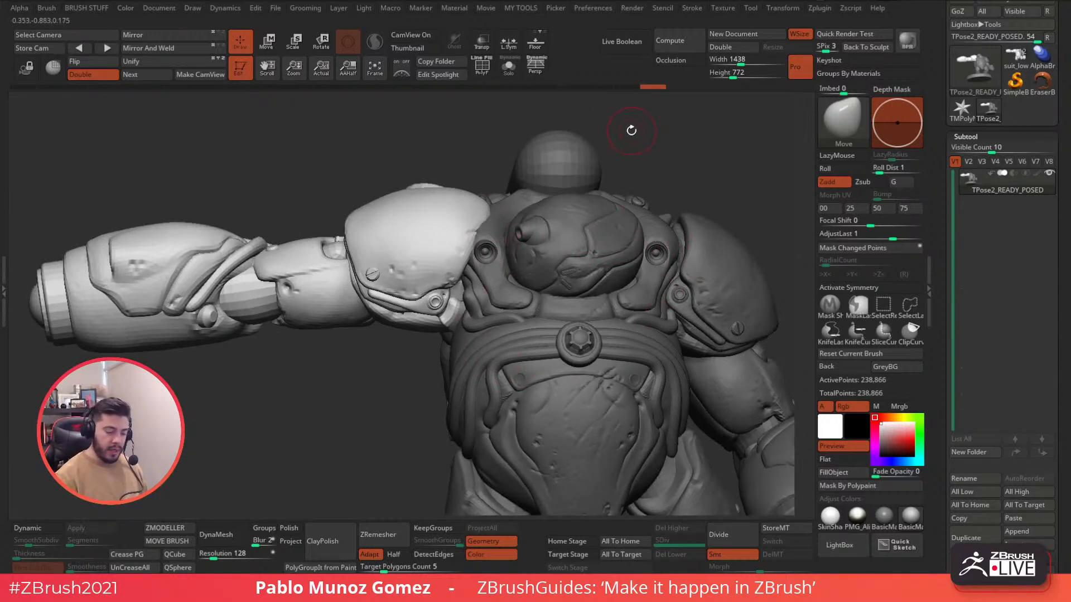
ctrl+drag(624, 127, 627, 133)
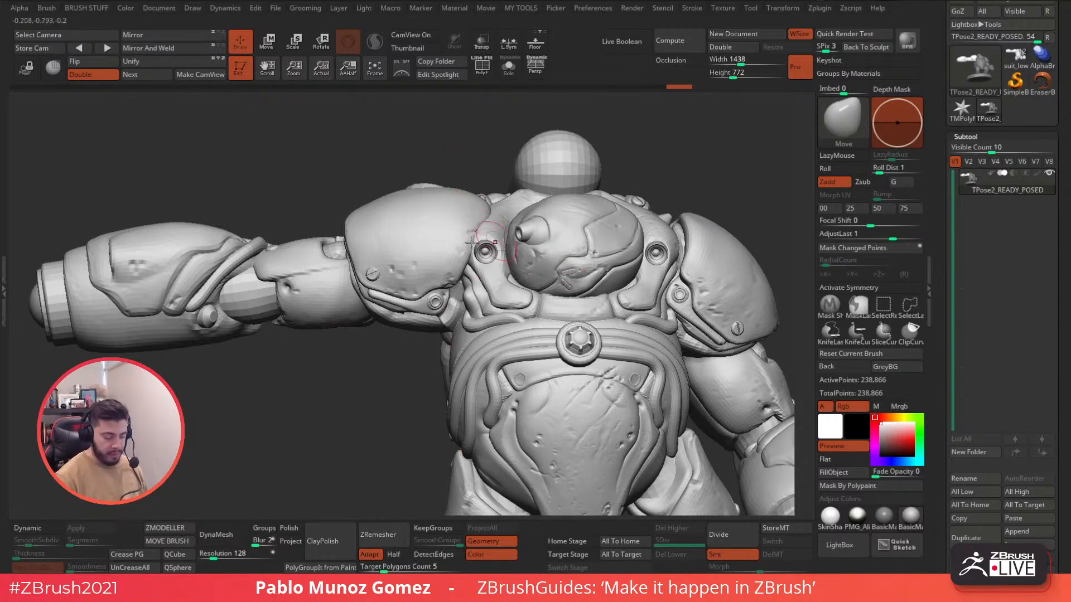
Isolate the outstretched arm's shoulder armour, mask it, unhide the body and invert the mask so only that armour stays unmasked.
key(ctrl+shift)
ctrl+shift+click(475, 220)
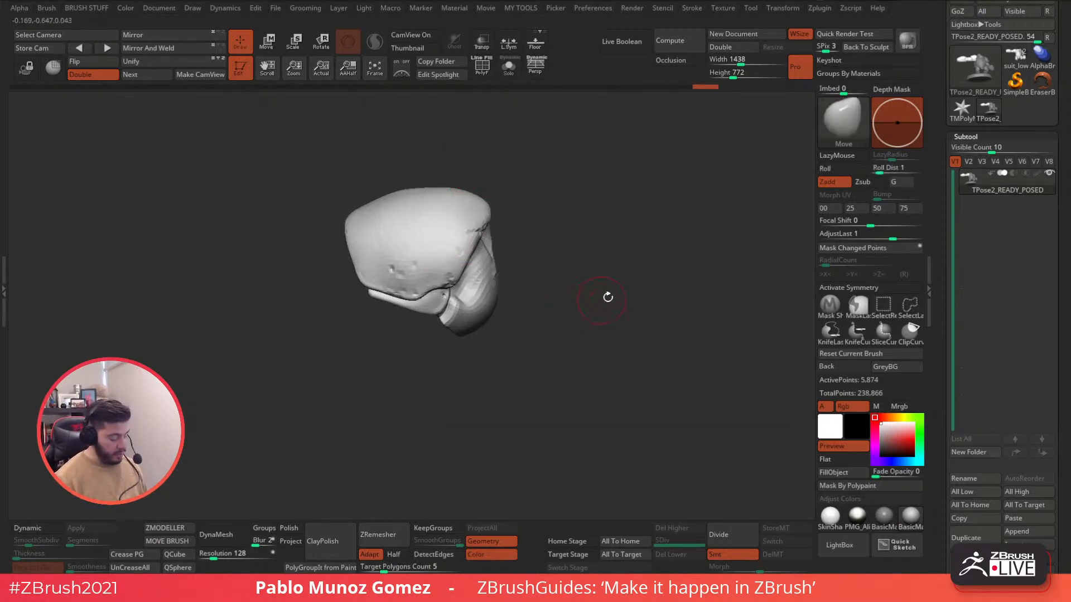
ctrl+click(650, 237)
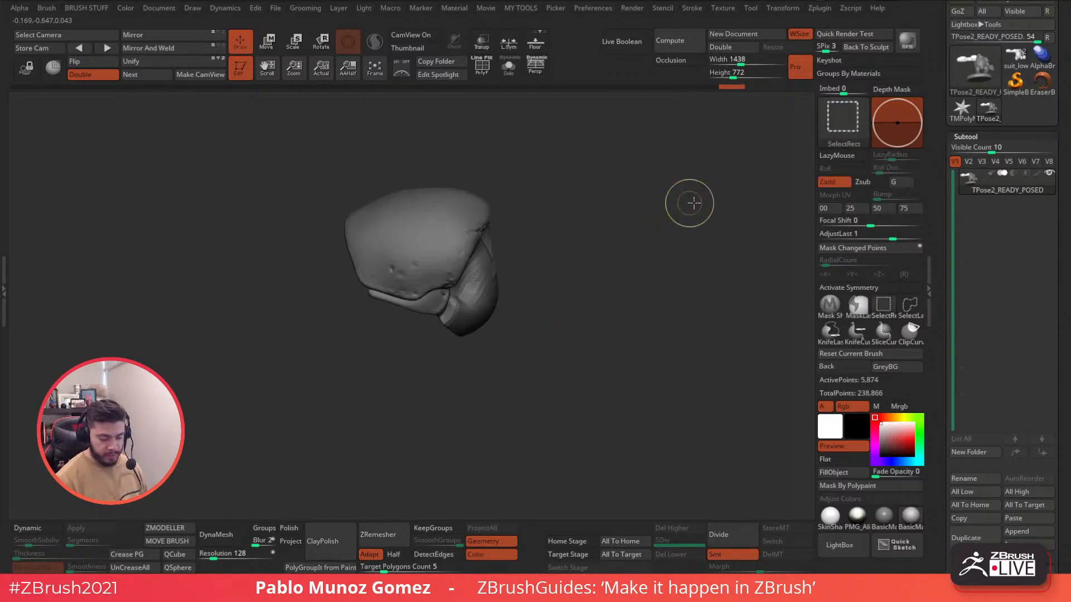
ctrl+shift+click(686, 203)
ctrl+click(673, 182)
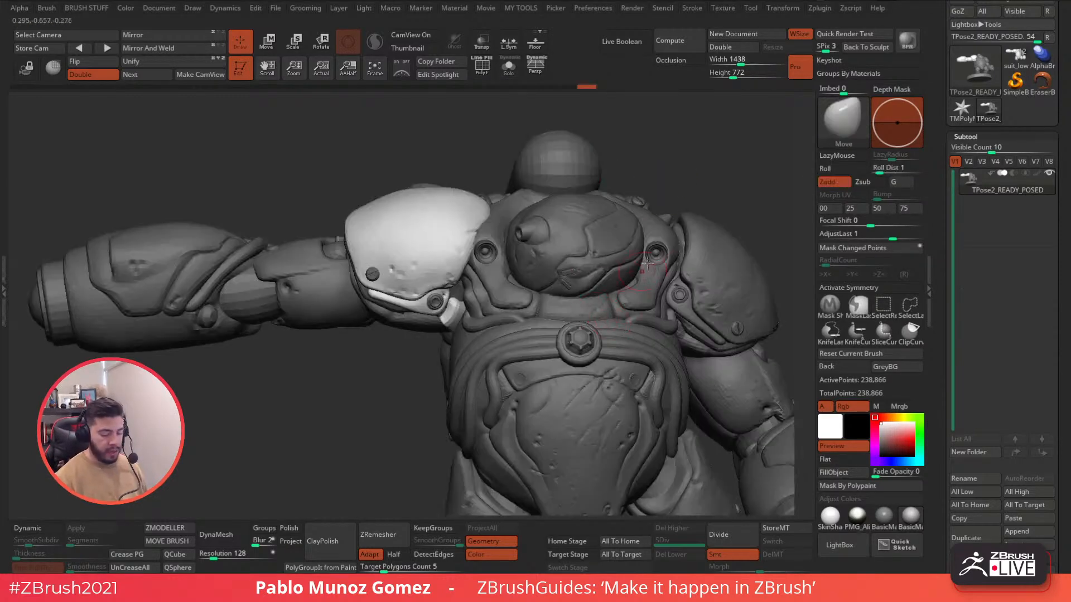
right_drag(674, 182, 684, 183)
Try nudging the unmasked shoulder armour with the Move brush, undo it, and return to Draw mode.
drag(482, 229, 477, 224)
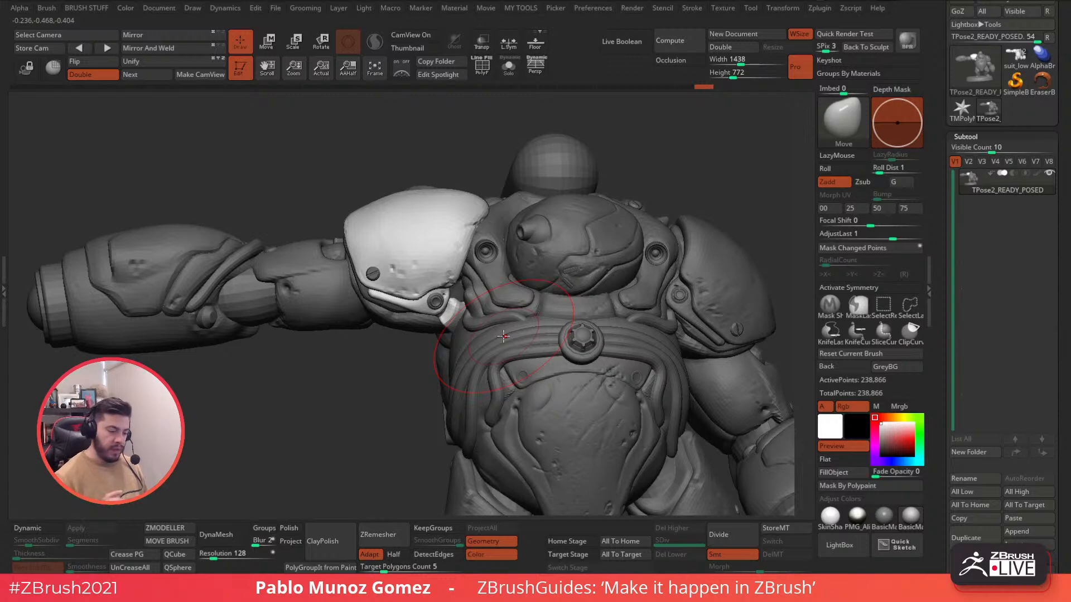
key(ctrl+z)
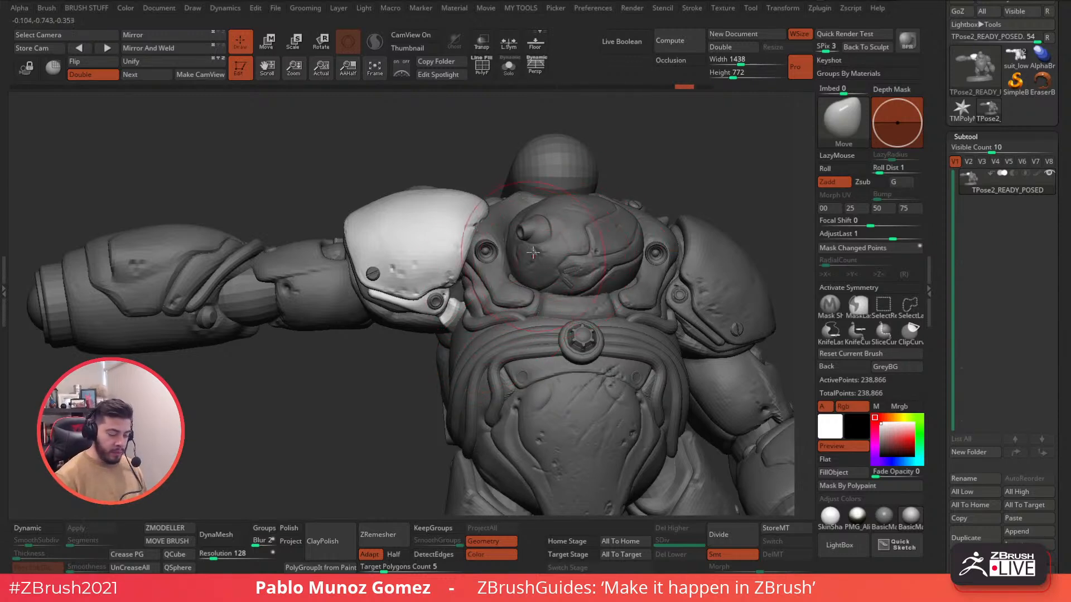
key(w)
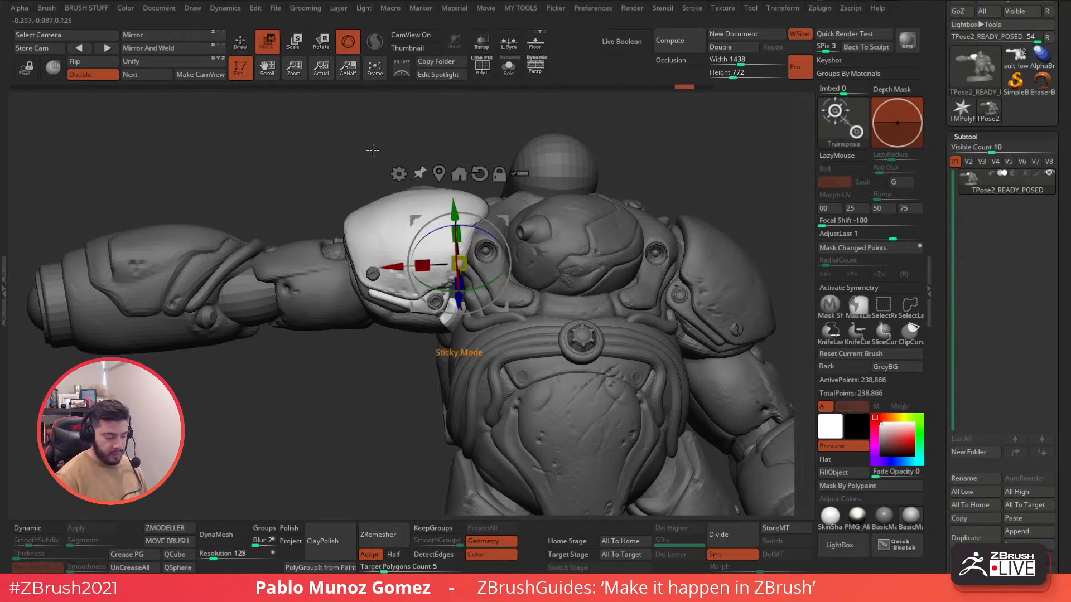
key(q)
Rebuild the mask so the shoulder armour and its bolts are unmasked together while the rest of the body is masked.
mouse_move(457, 138)
mouse_down()
mouse_move(480, 160)
mouse_move(402, 125)
mouse_move(430, 140)
mouse_up()
ctrl+shift+click(430, 201)
ctrl+shift+click(432, 184)
ctrl+shift+click(434, 305)
ctrl+drag(448, 158, 453, 171)
ctrl+click(467, 173)
ctrl+shift+click(627, 146)
Shift the unmasked shoulder armour slightly up and outward with the Move gizmo, return to Draw mode and clear the mask.
key(w)
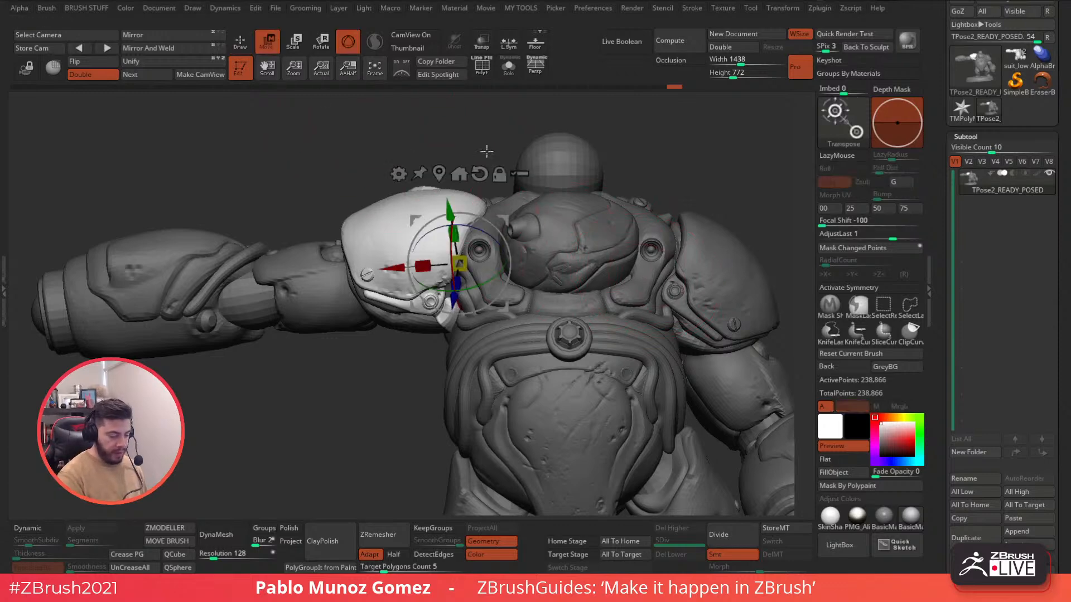
drag(458, 263, 454, 258)
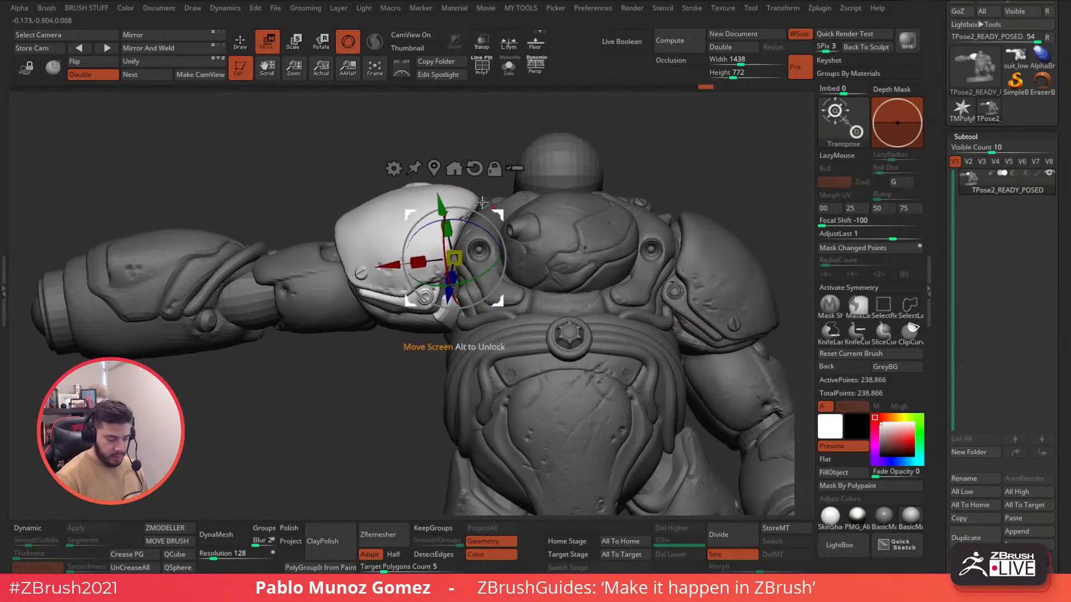
key(q)
ctrl+drag(654, 151, 677, 184)
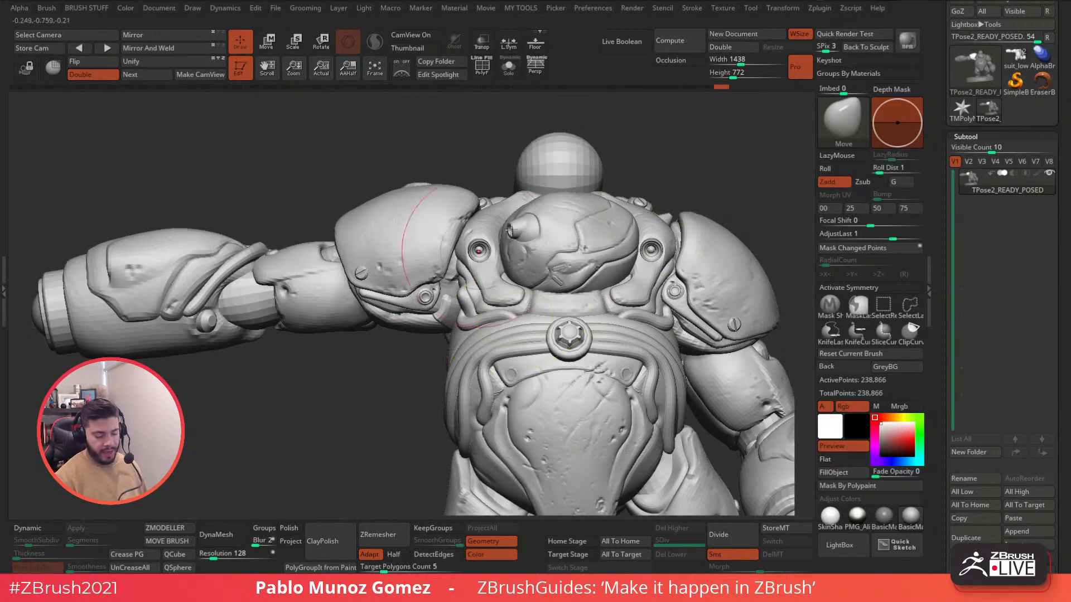
Transfer the Transpose Master pose back to the original subtools with TPose|SubT.
mouse_move(614, 391)
ctrl+right_down()
mouse_move(719, 288)
mouse_move(644, 232)
mouse_move(665, 252)
ctrl+right_up()
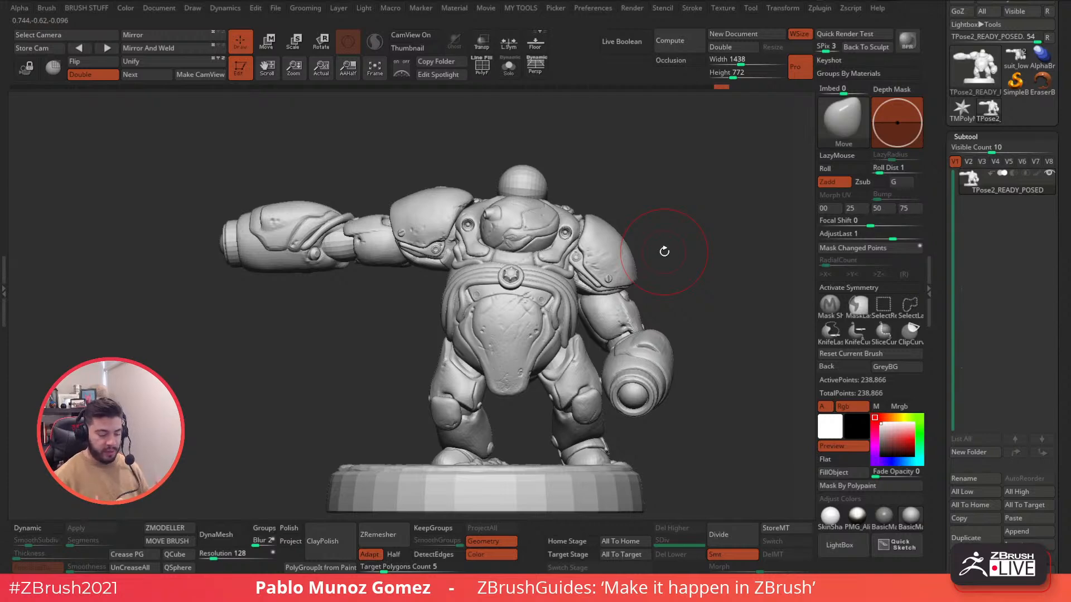
right_drag(661, 266, 693, 311)
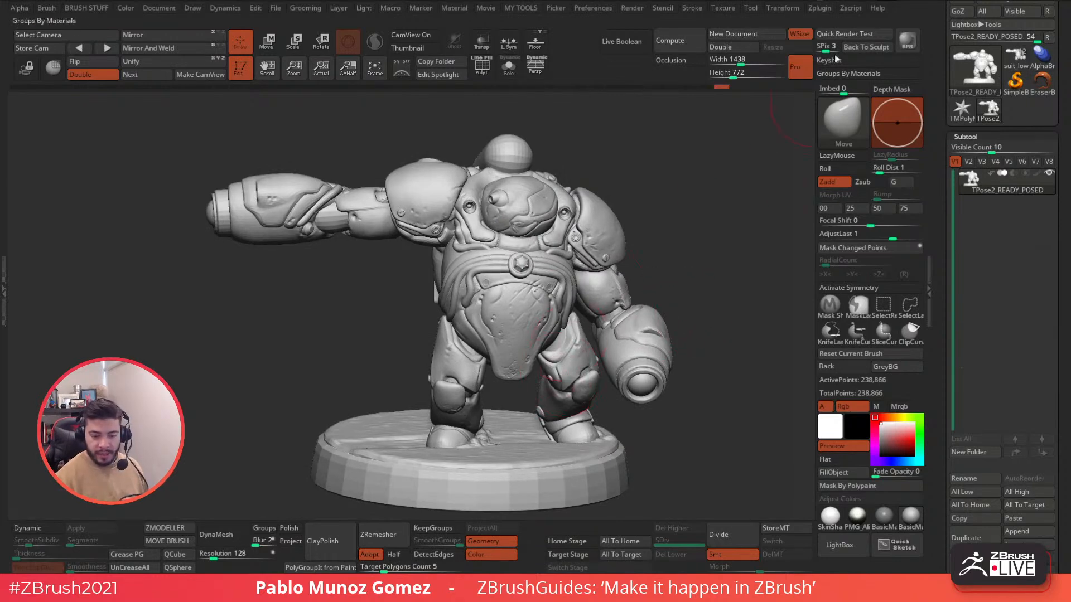
click(820, 8)
click(850, 8)
click(819, 8)
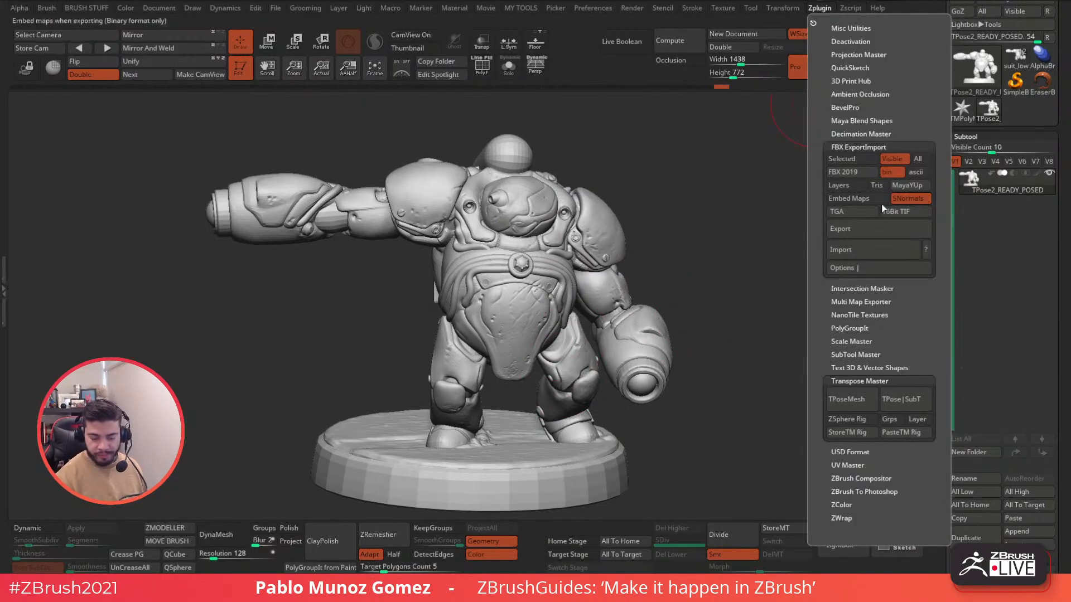
click(906, 399)
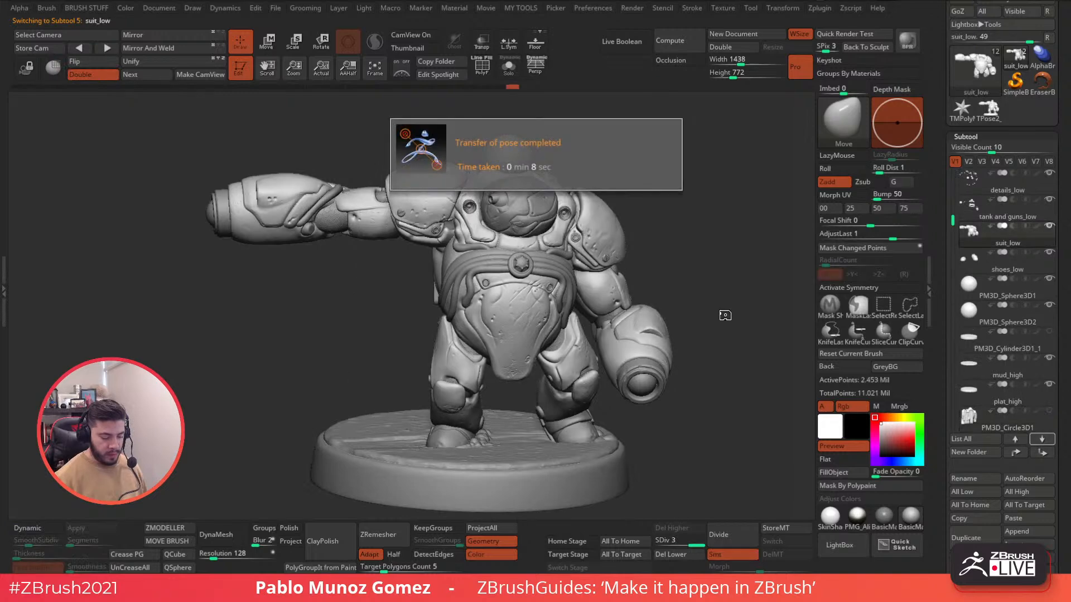
Inspect the posed full-resolution character from several angles and check its surface detail with the shiny PMG material.
drag(702, 262, 627, 262)
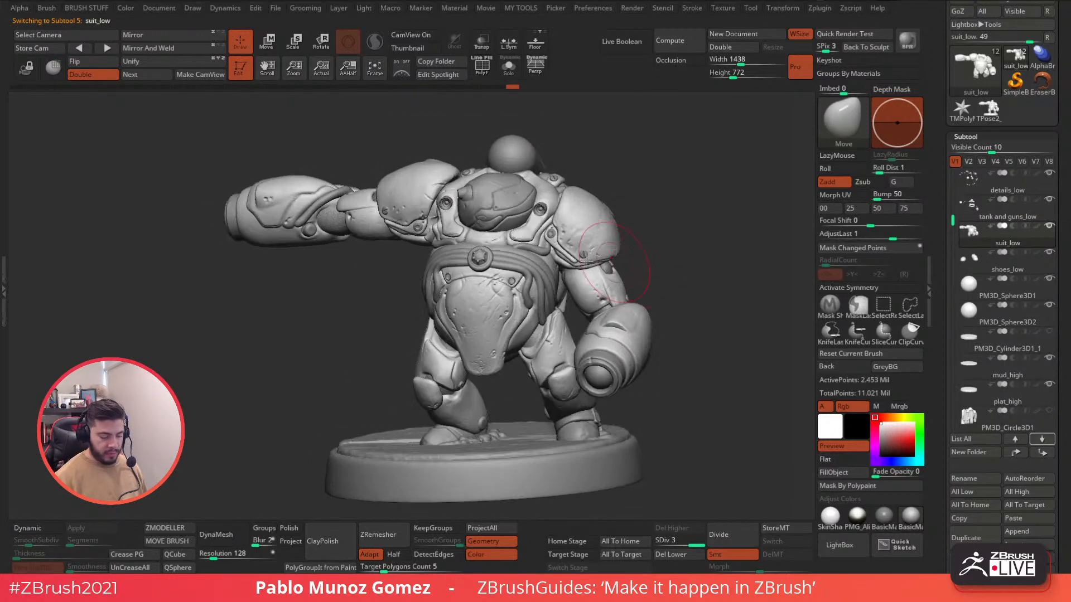
mouse_move(627, 196)
mouse_down()
mouse_move(700, 201)
mouse_move(664, 204)
mouse_move(691, 276)
mouse_up()
alt+drag(694, 318, 698, 346)
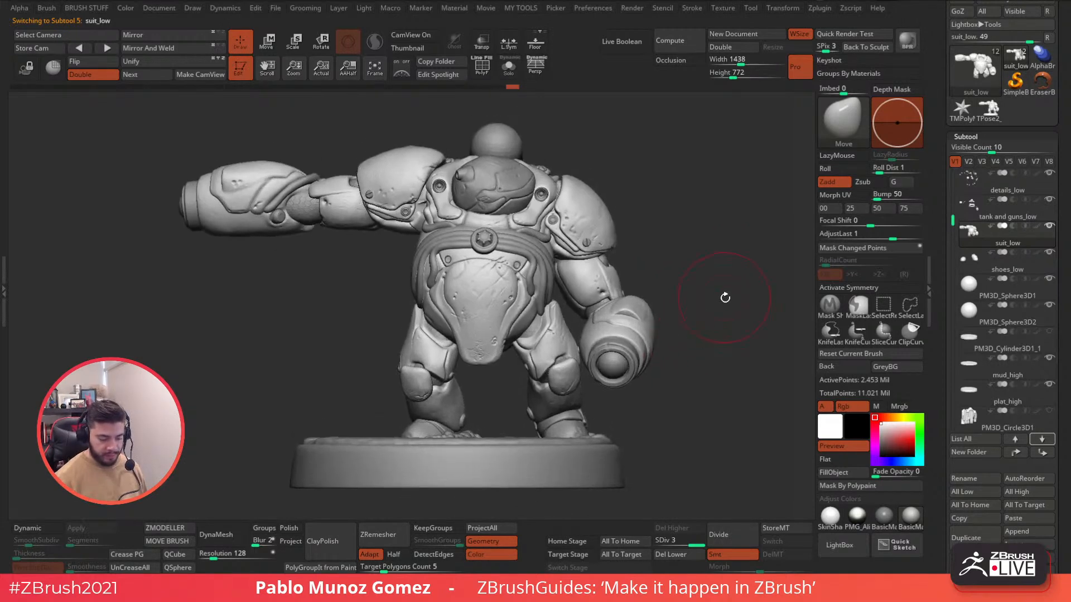
click(858, 520)
key(space)
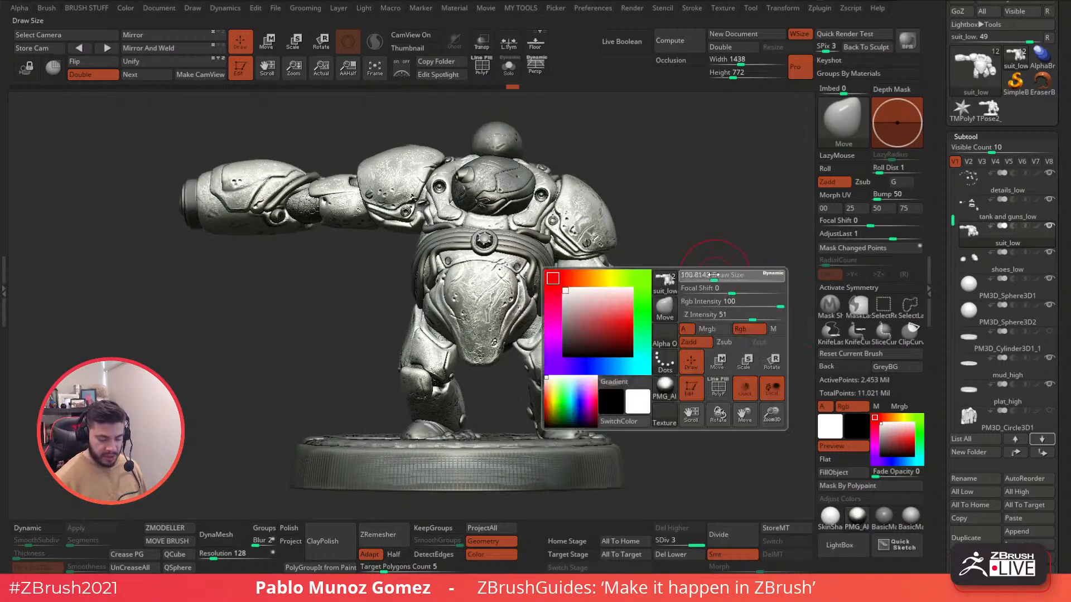
right_drag(613, 262, 637, 367)
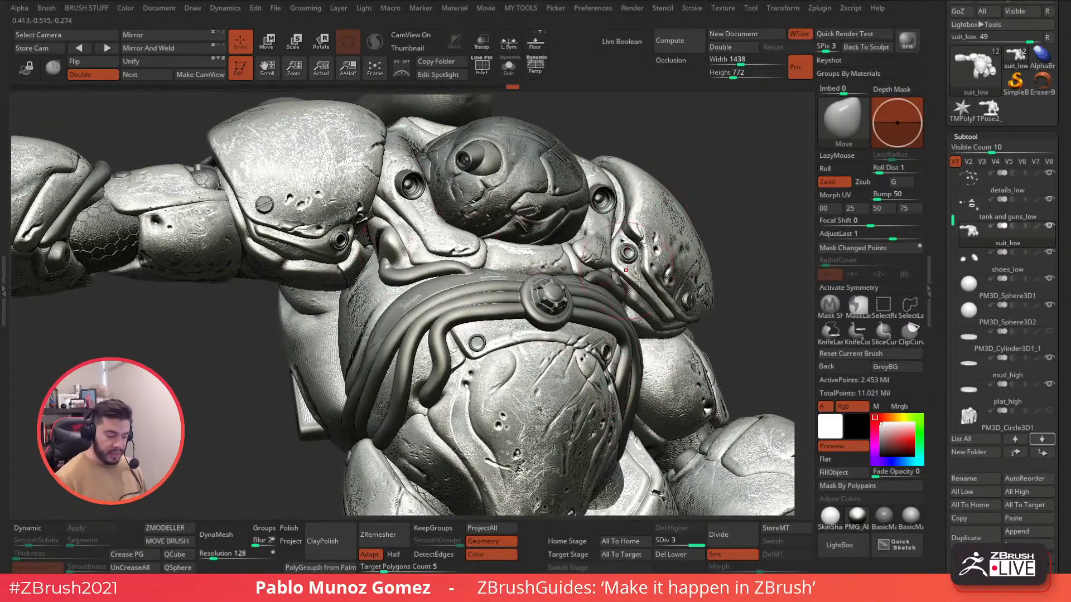
right_drag(625, 310, 650, 312)
mouse_move(902, 509)
right_drag(710, 343, 663, 335)
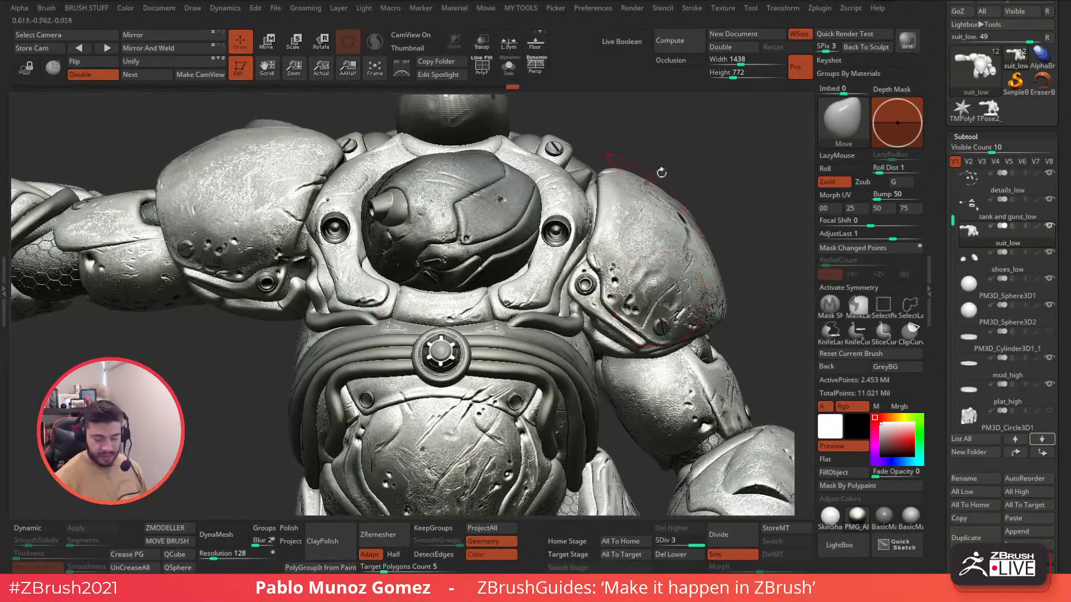
Compare the armour detail between the basic grey and shiny PMG materials, ending on the basic material with the full figure in view.
click(910, 513)
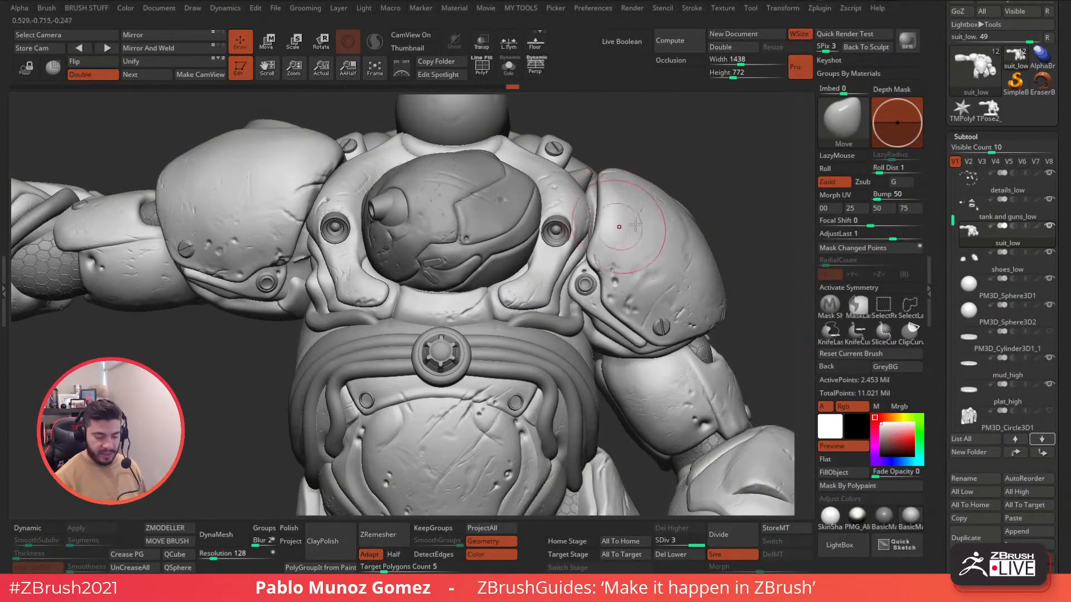
click(857, 516)
ctrl+right_drag(635, 390, 636, 318)
alt+right_drag(698, 336, 660, 293)
click(910, 516)
alt+right_drag(694, 405, 660, 383)
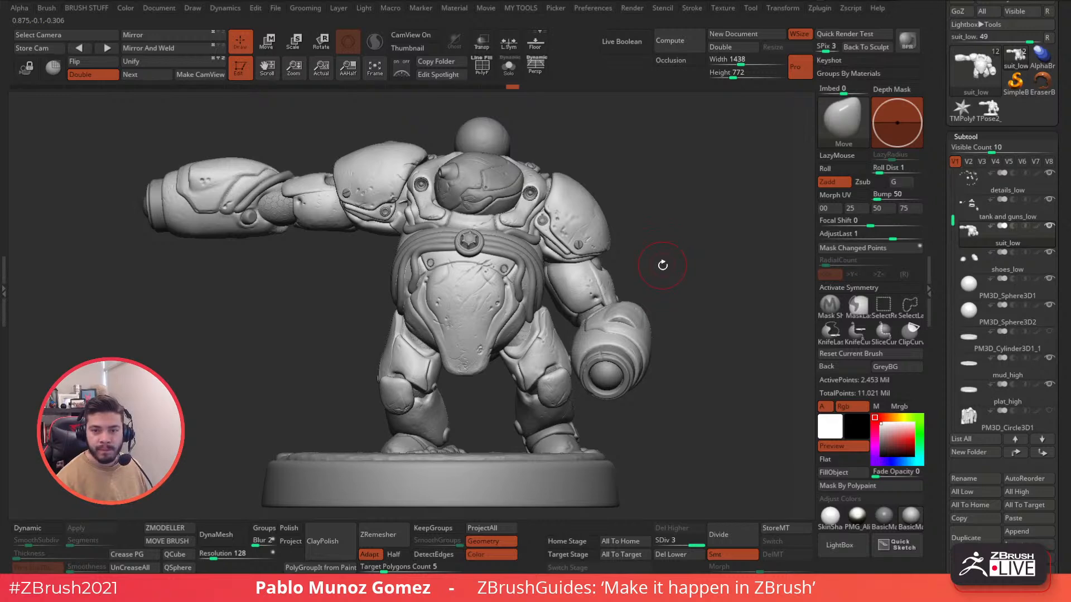
drag(689, 245, 685, 267)
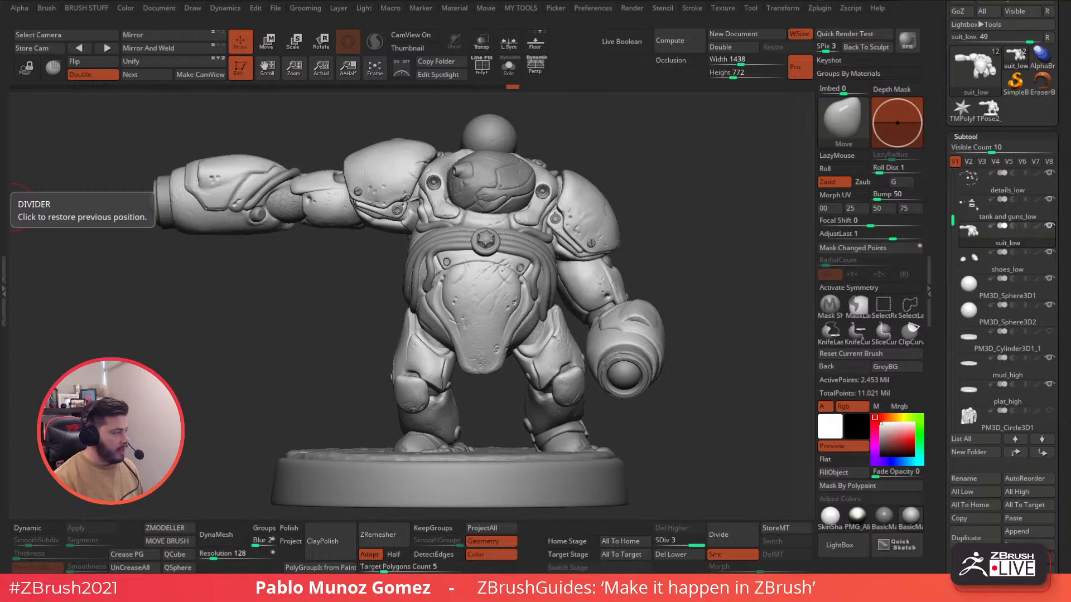
Bring up the Epimeria loricata reference board over the canvas and enlarge its window.
right_drag(0, 357, 542, 226)
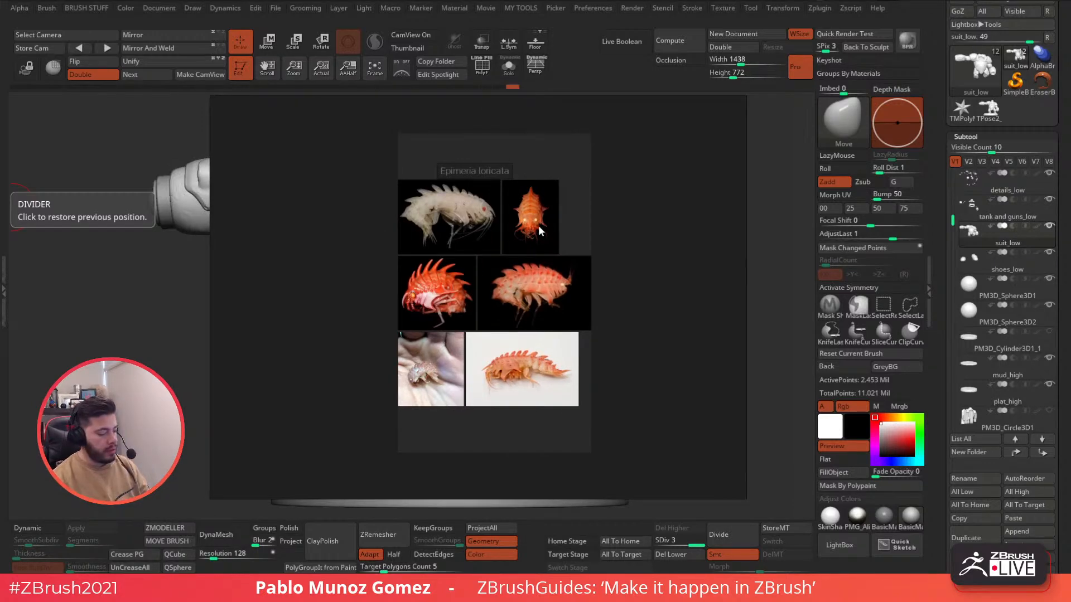
right_drag(508, 252, 474, 167)
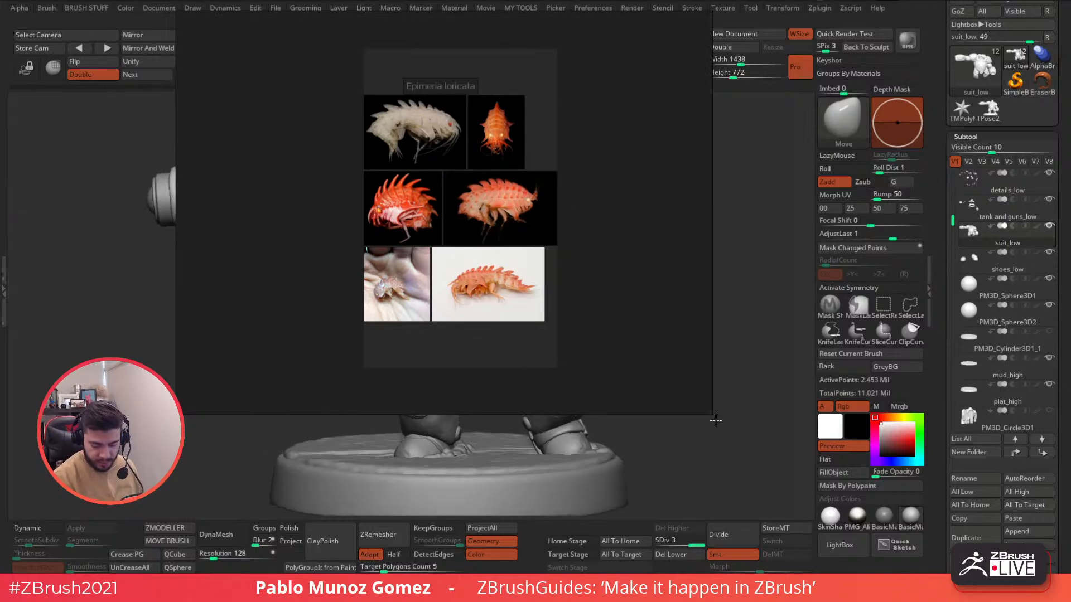
drag(713, 415, 721, 428)
Examine the Epimeria loricata reference photos for the creature's spines, shell segments and legs, and return to ZBrush.
scroll(572, 233, up, 6)
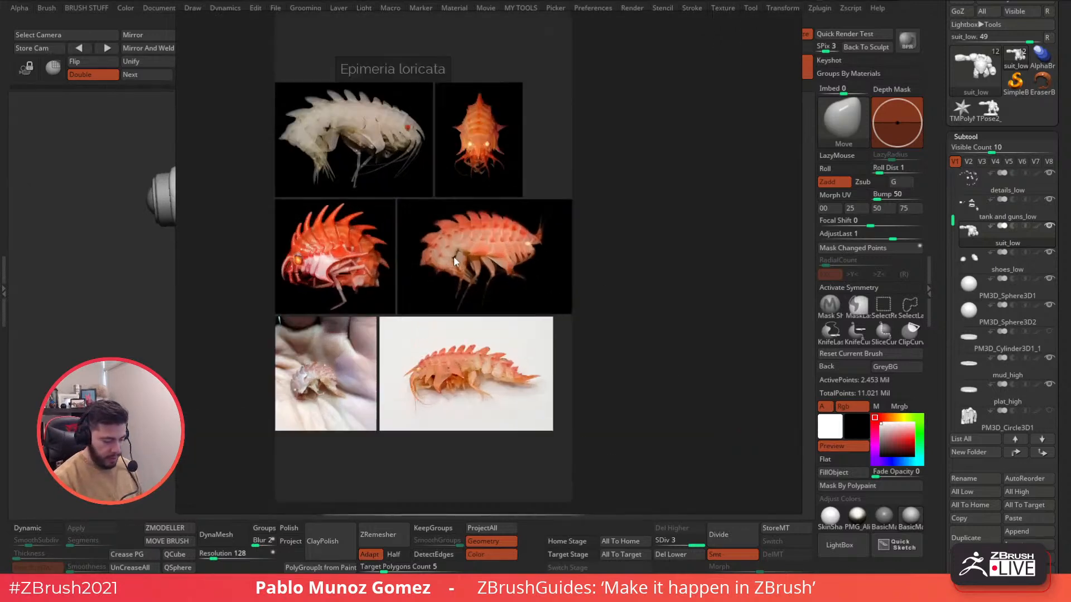
scroll(432, 273, up, 8)
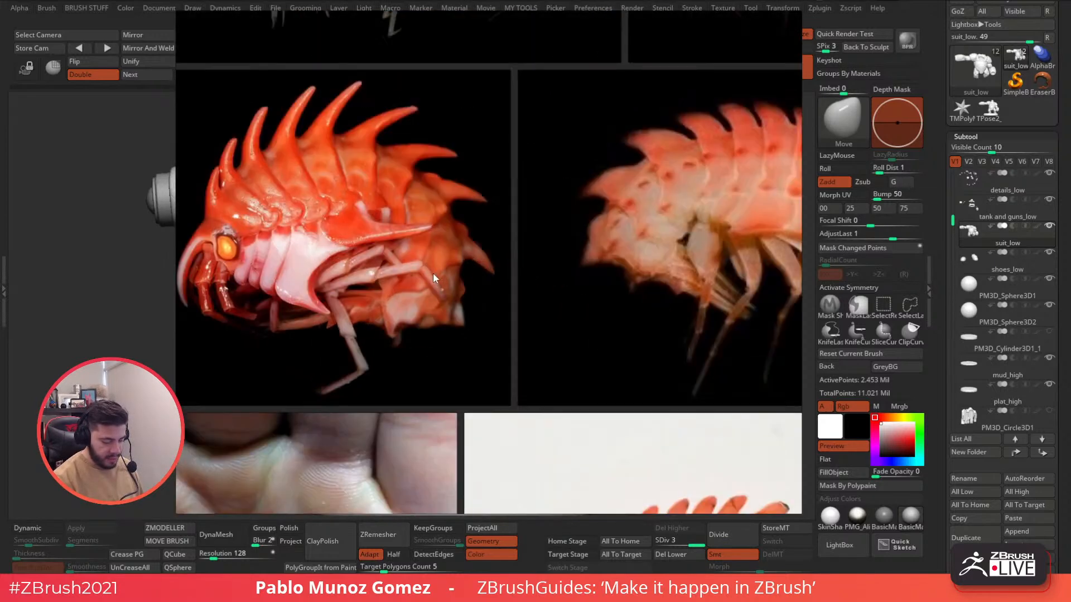
scroll(461, 286, up, 4)
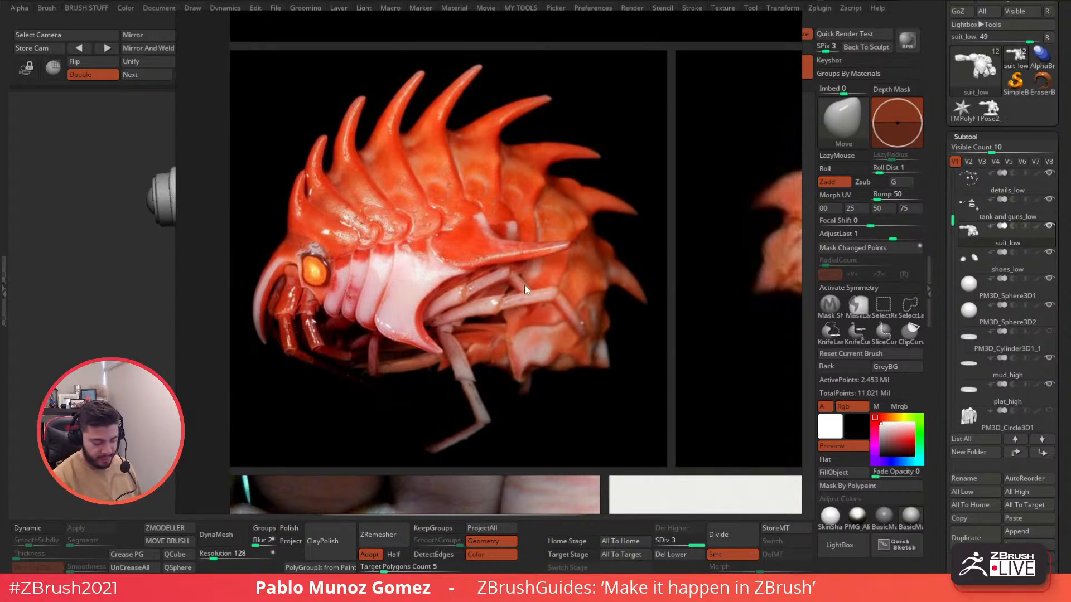
scroll(518, 258, down, 5)
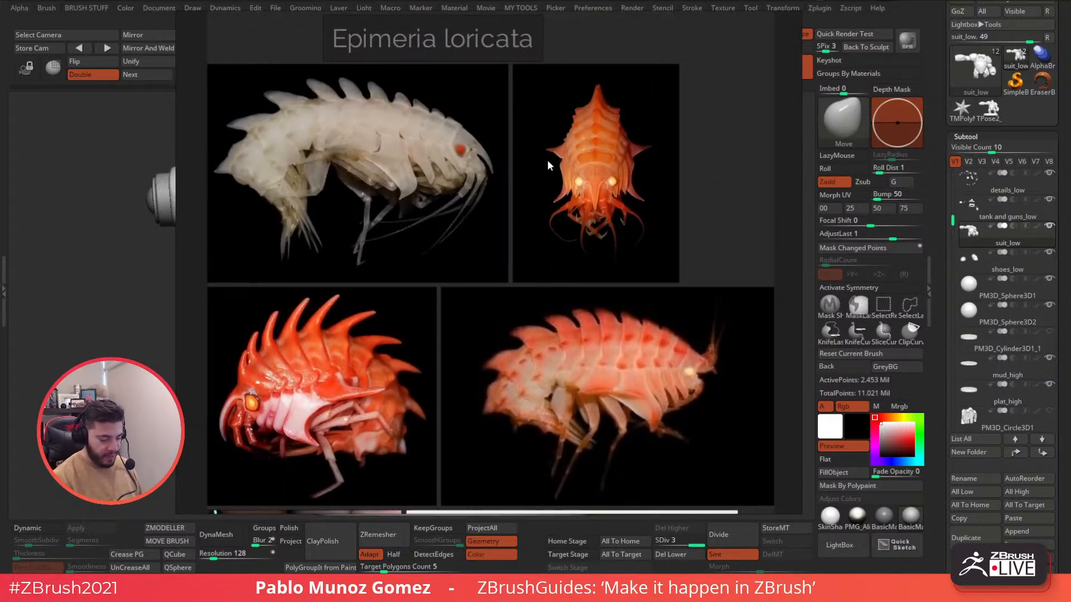
scroll(567, 257, down, 2)
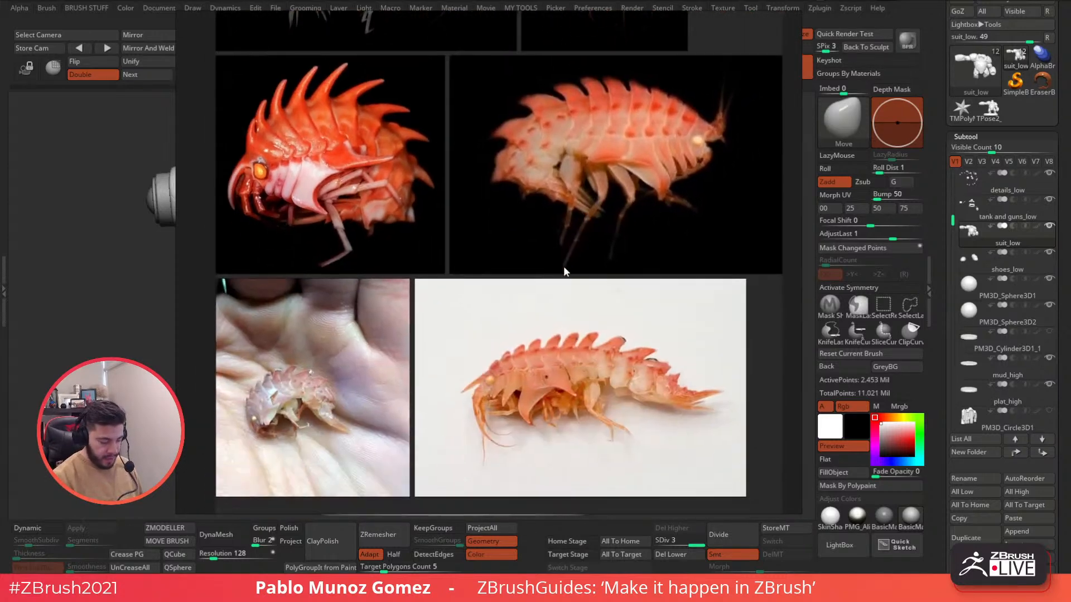
scroll(570, 333, down, 1)
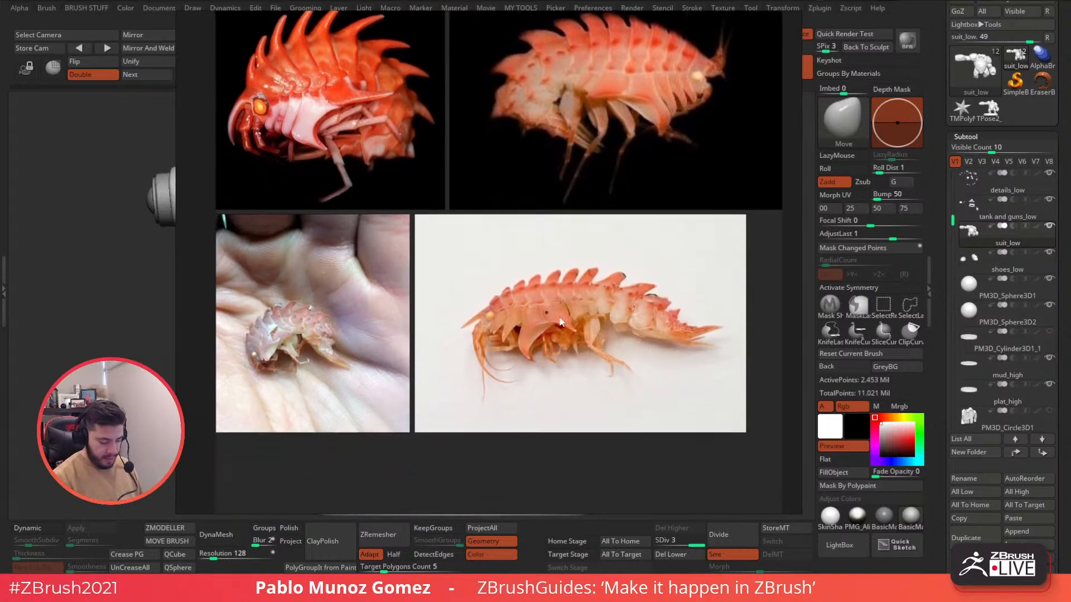
scroll(561, 313, up, 4)
scroll(589, 346, down, 5)
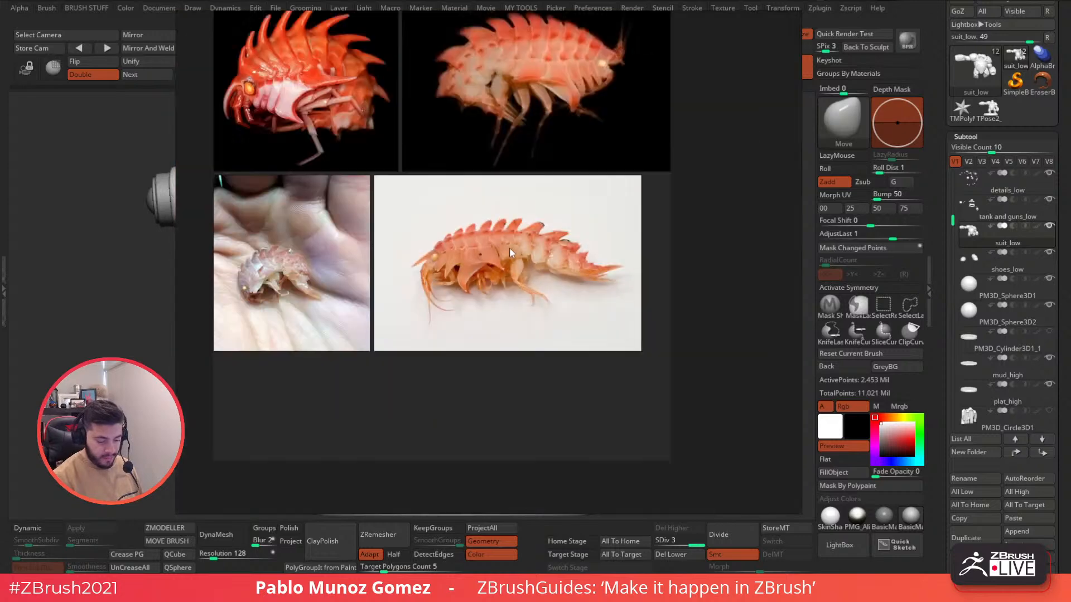
scroll(496, 188, down, 3)
middle_drag(480, 146, 481, 274)
scroll(481, 275, up, 1)
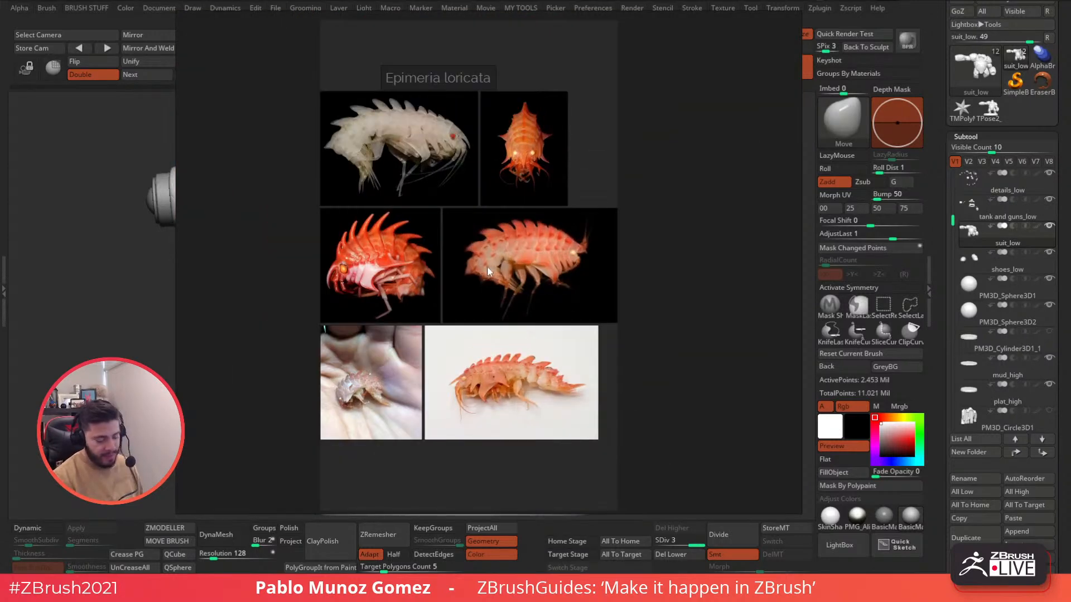
scroll(505, 275, up, 2)
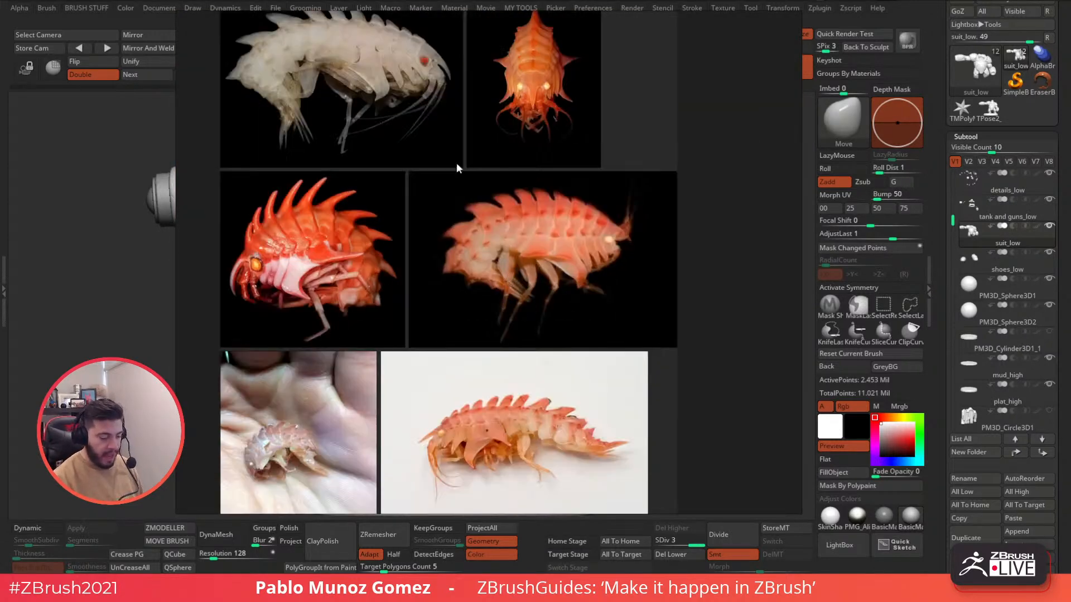
key(alt+Tab)
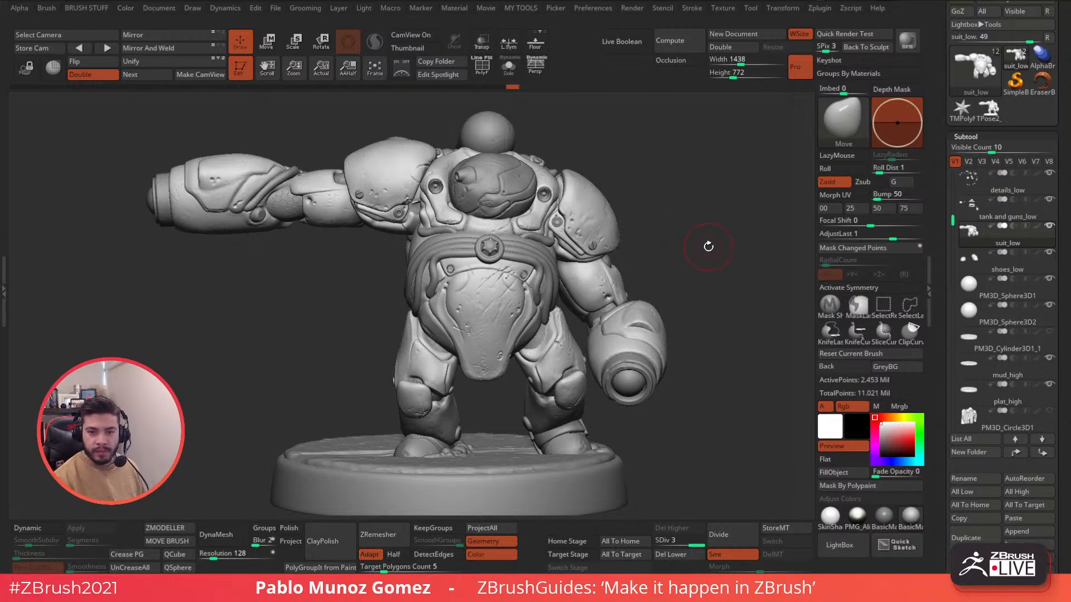
Replace the armoured character on the canvas with a Sphere3D, convert it to a PolyMesh3D and activate X symmetry.
drag(727, 215, 619, 180)
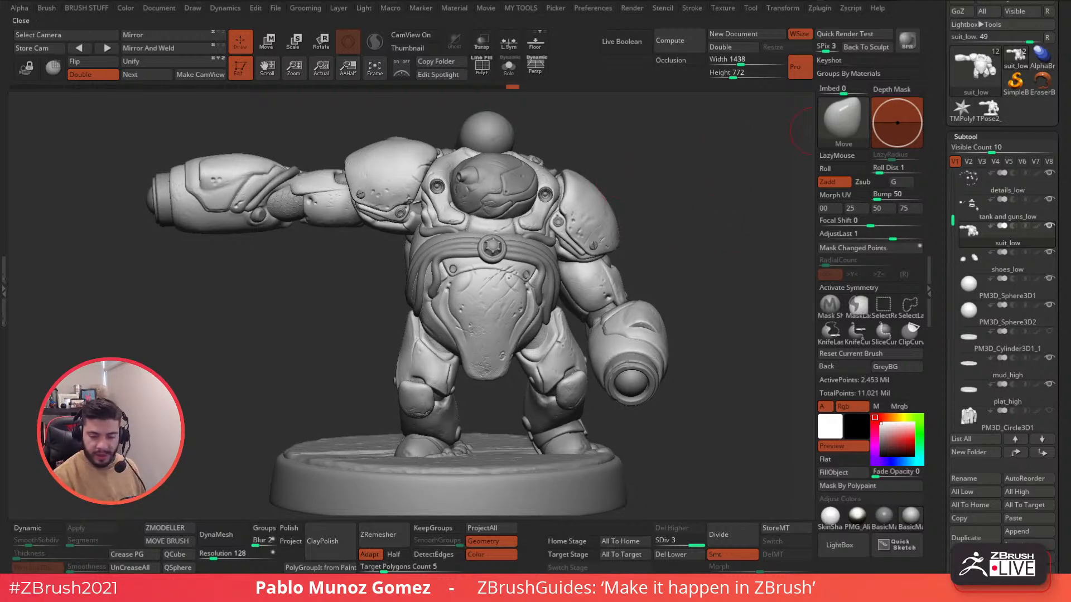
drag(942, 72, 942, 152)
click(977, 149)
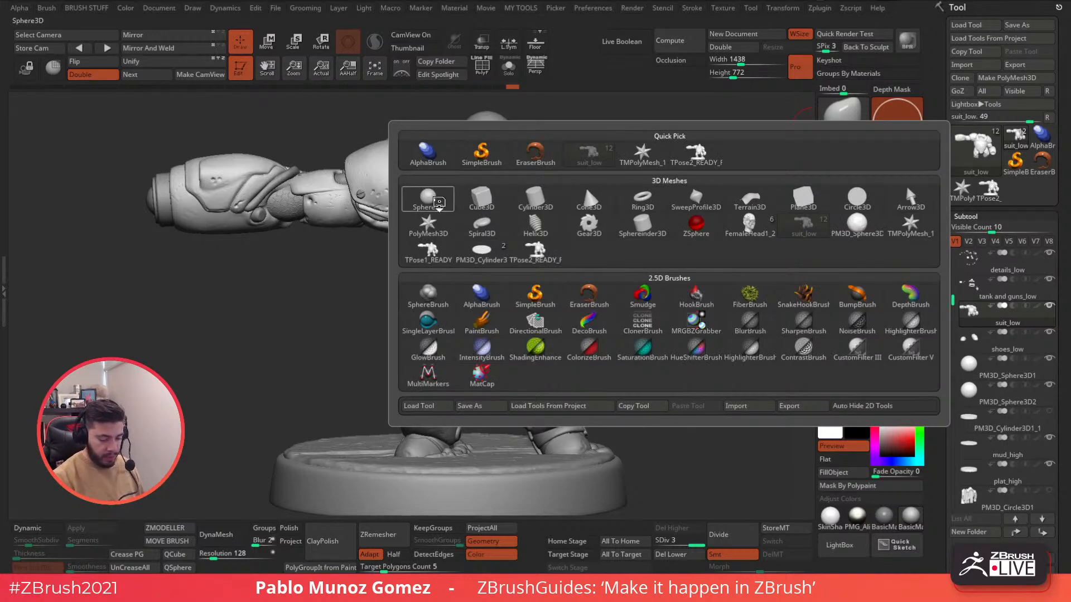
click(428, 198)
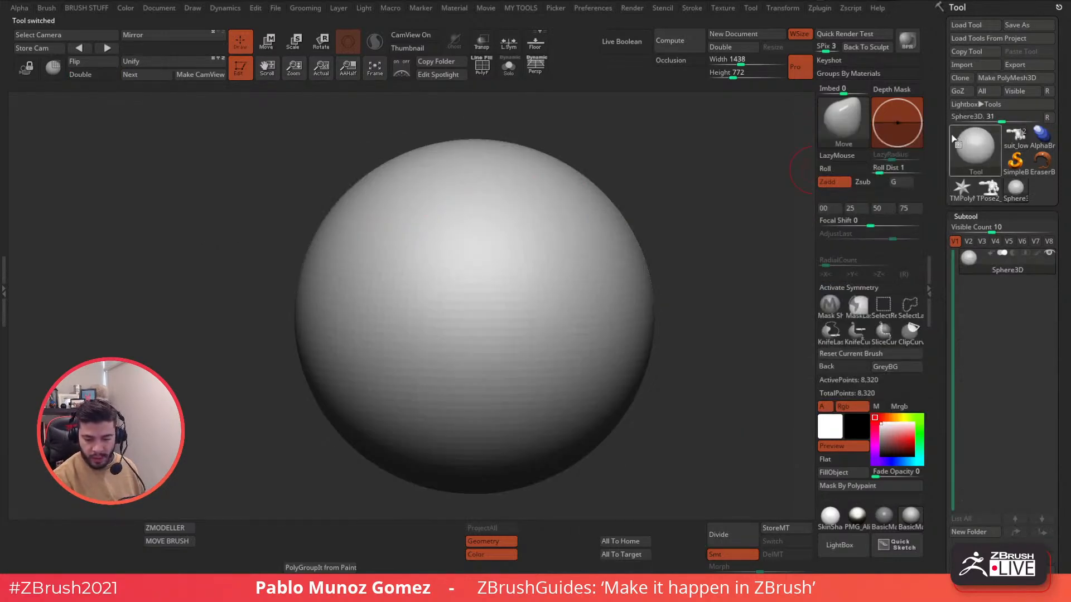
click(1019, 77)
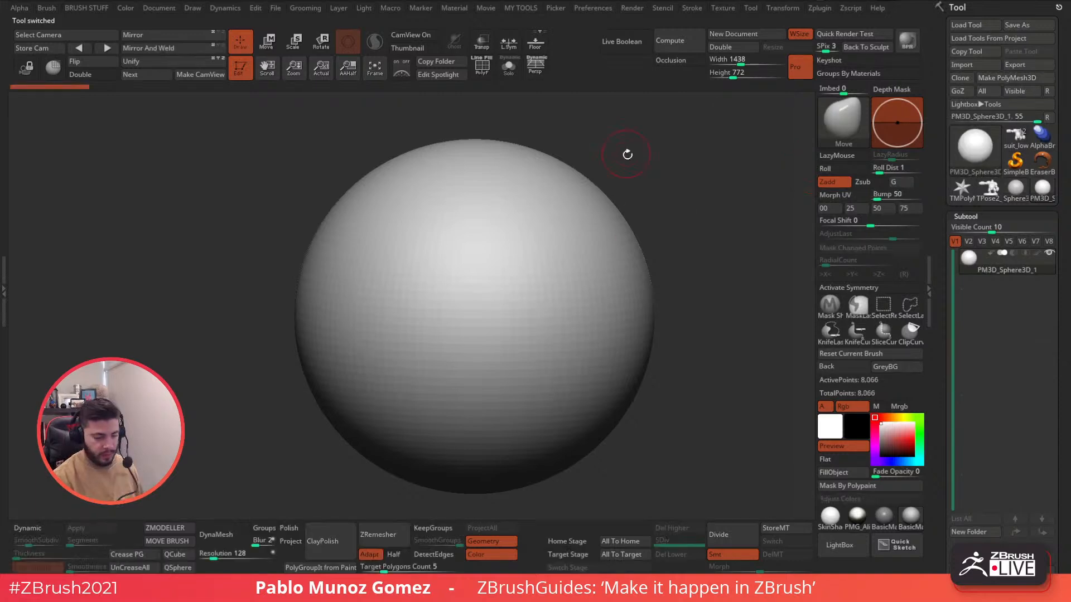
click(879, 290)
Stretch the sphere lengthwise along its Z axis into an elongated ellipsoid with the transform gizmo.
alt+drag(748, 332, 689, 299)
key(space)
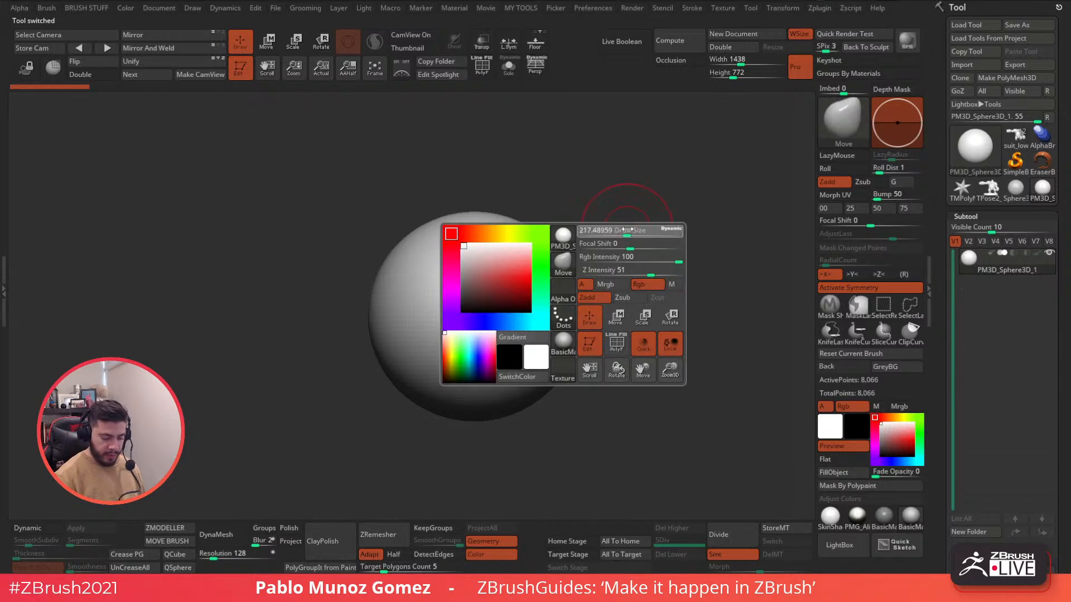
key(w)
key(y)
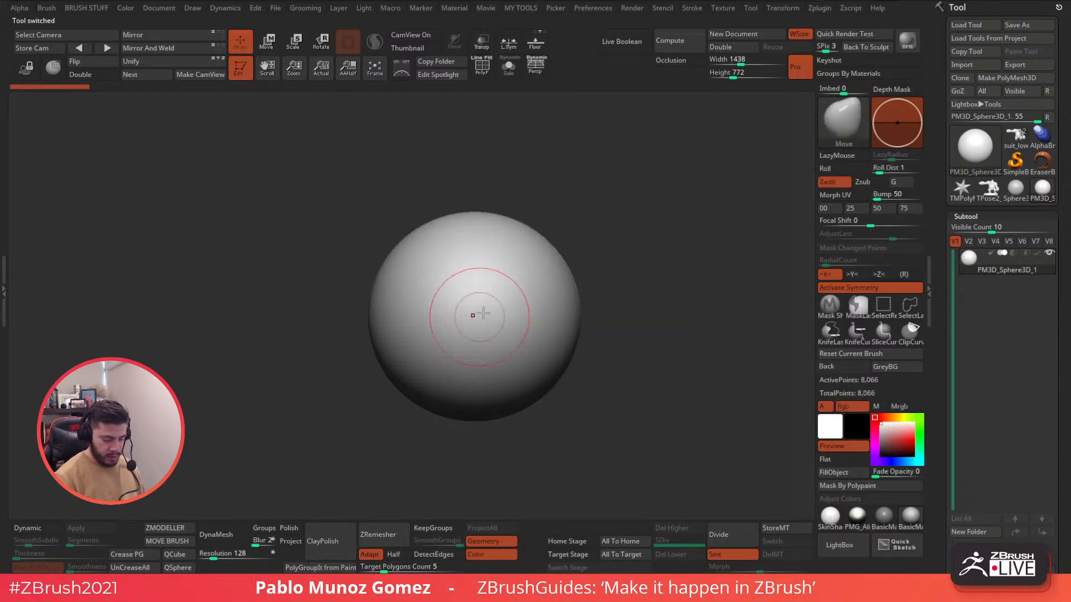
key(y)
drag(480, 313, 445, 331)
click(240, 42)
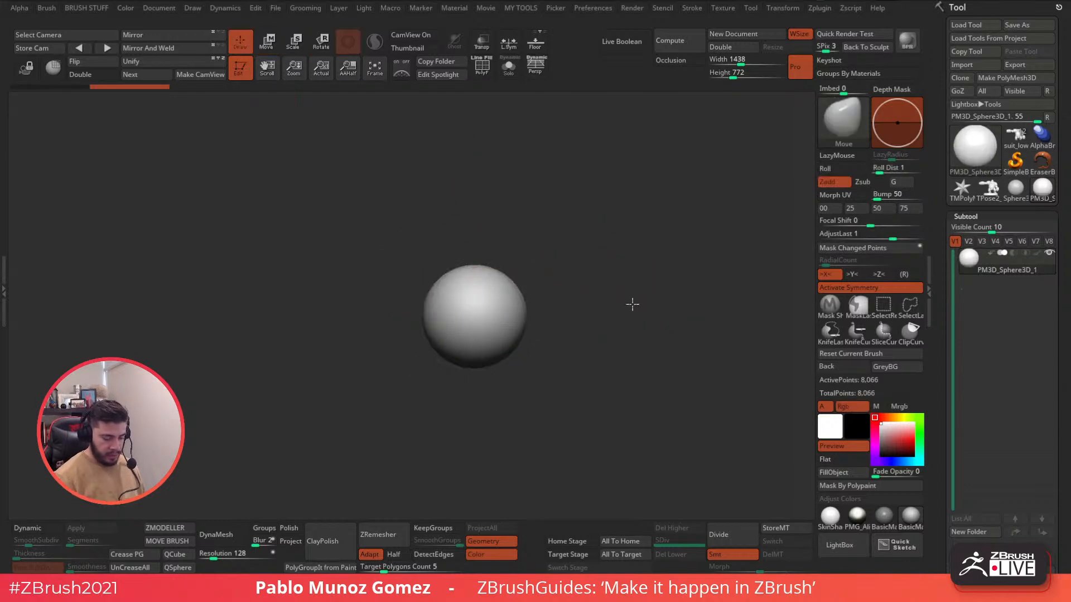
key(w)
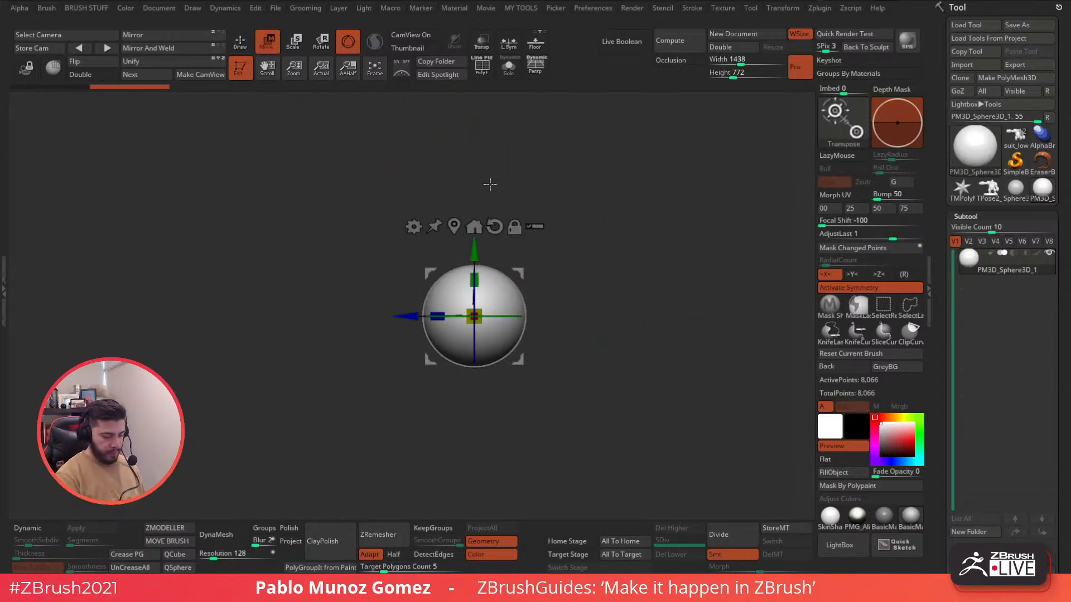
drag(437, 316, 392, 322)
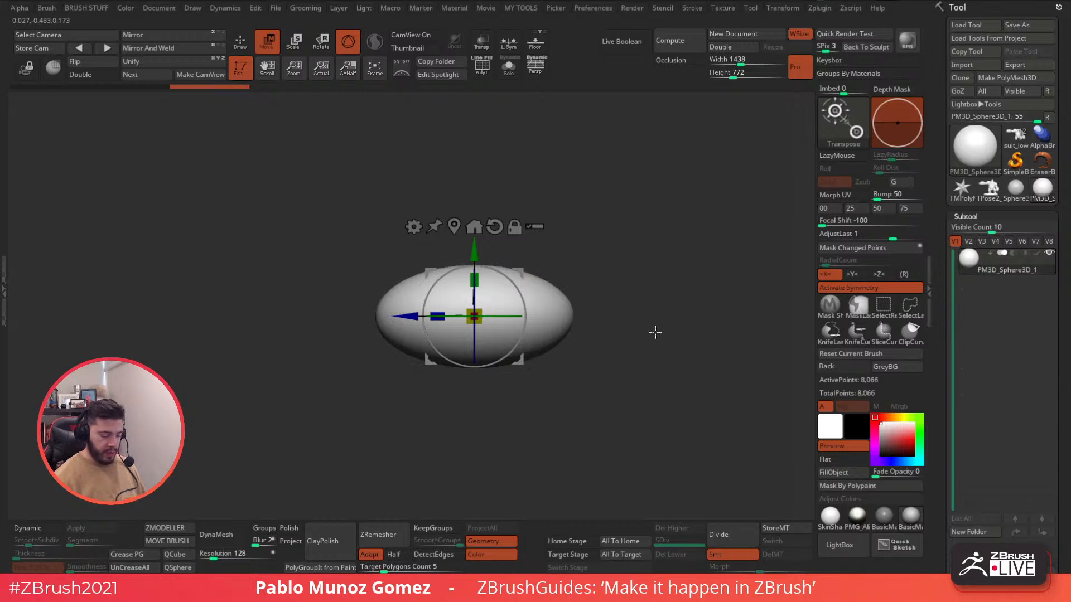
mouse_move(643, 342)
alt+mouse_down()
mouse_move(640, 318)
mouse_move(626, 335)
alt+mouse_up()
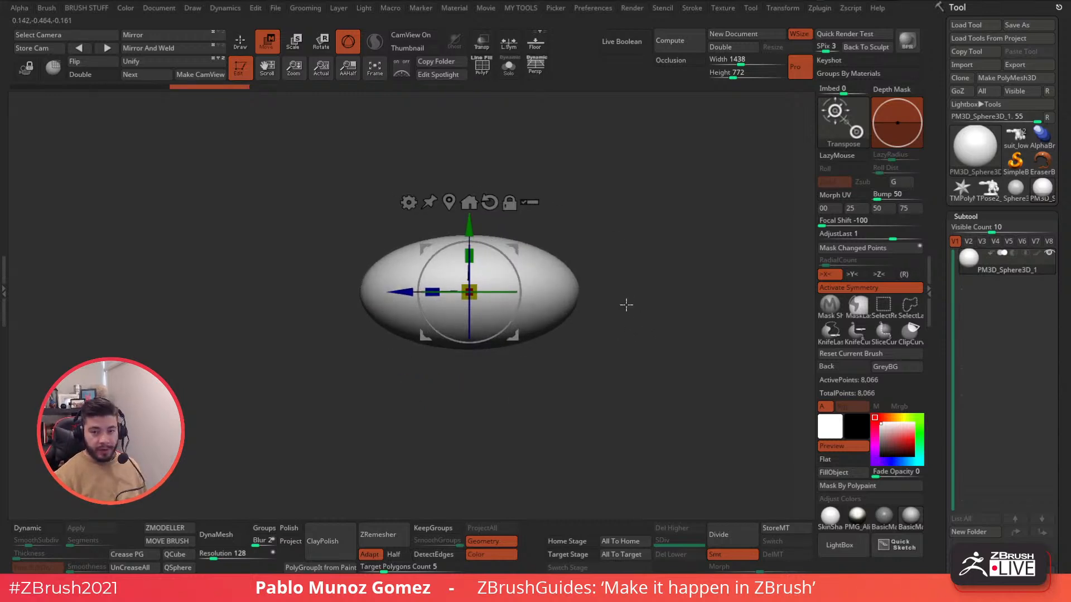
alt+drag(583, 299, 602, 312)
drag(432, 283, 424, 279)
Apply the Taper deformer to the ellipsoid and narrow both of its ends to points.
click(411, 192)
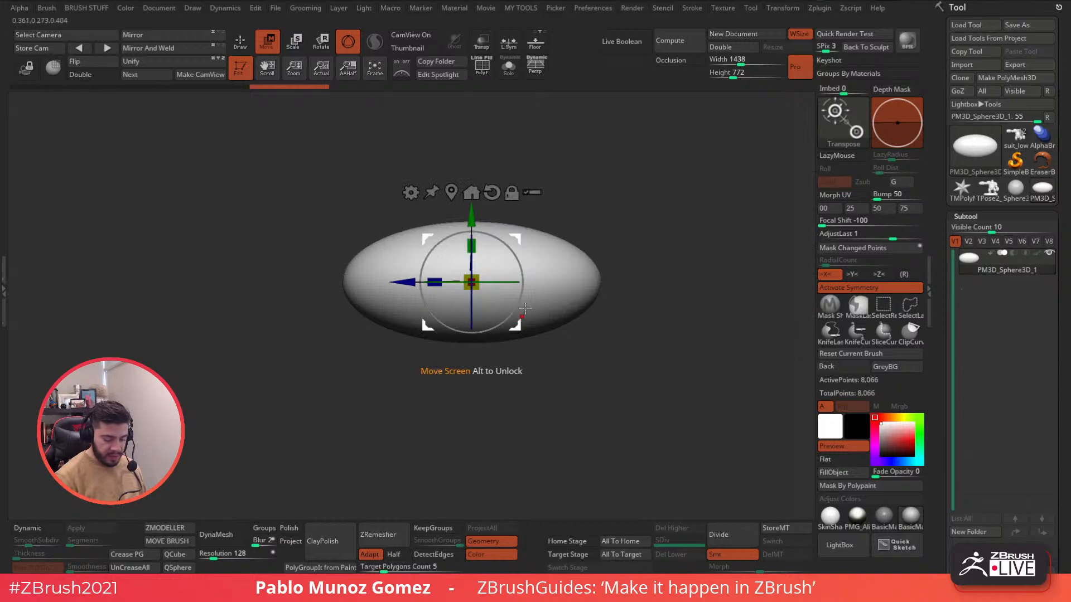
click(410, 193)
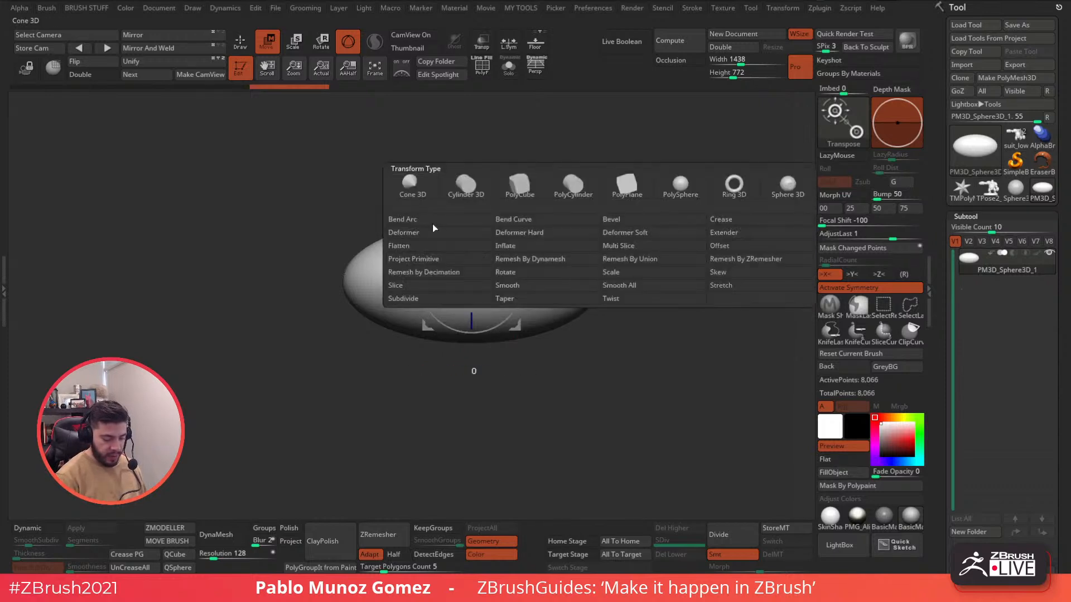
click(561, 301)
drag(326, 282, 375, 287)
drag(616, 282, 577, 302)
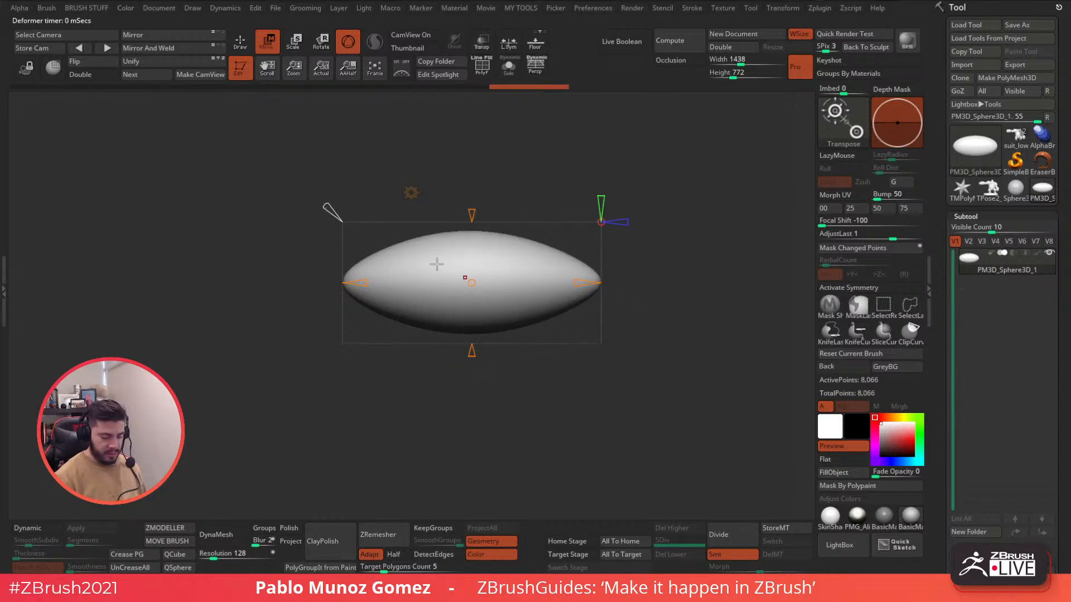
Bend the tapered shape into a downward-curving crescent with the Bend Arc deformer and accept the deformation.
click(414, 193)
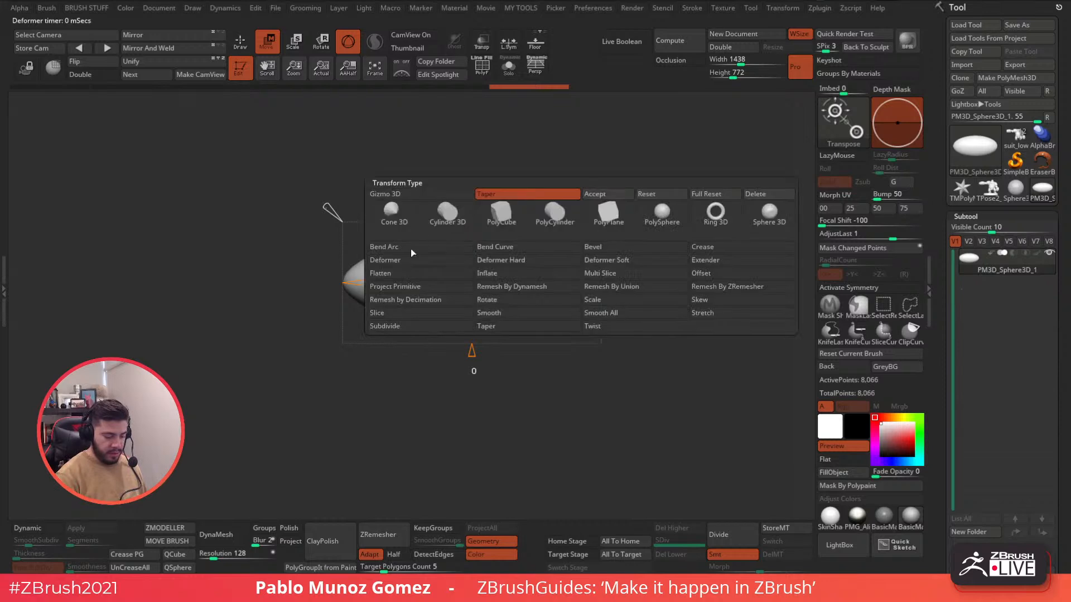
click(449, 248)
drag(469, 234, 469, 297)
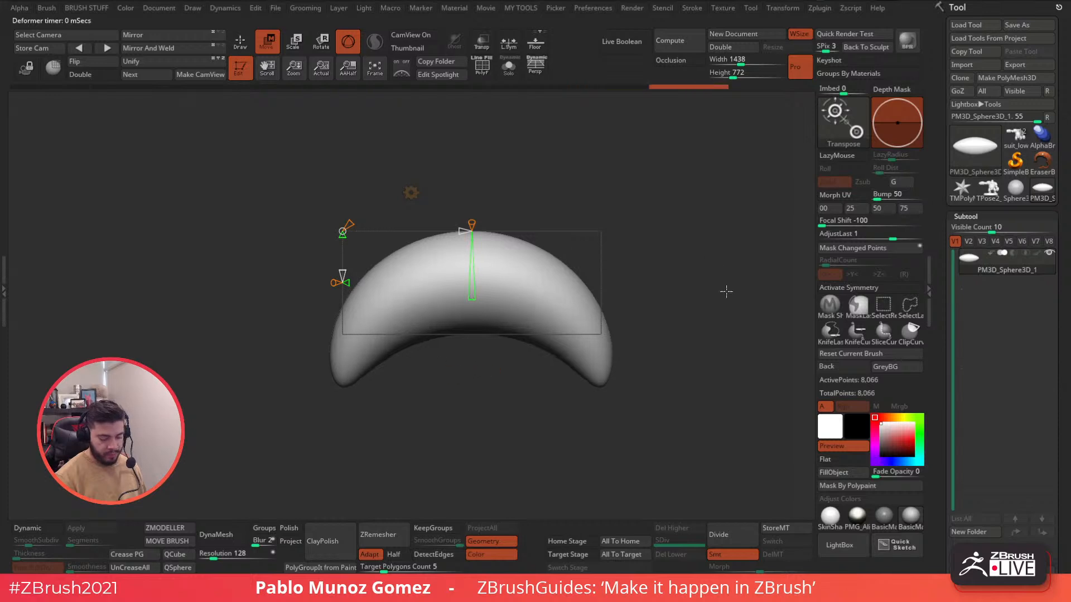
click(410, 193)
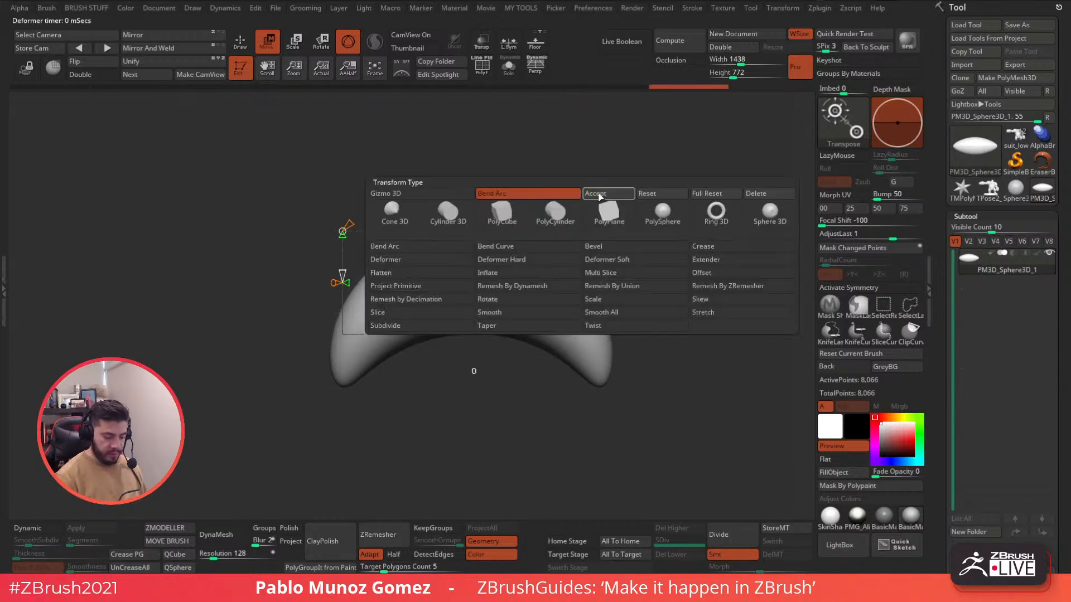
click(598, 195)
Rotate the crescent with the gizmo so that one tip points down and the other points sideways.
drag(477, 278, 468, 286)
drag(505, 244, 520, 265)
alt+drag(562, 255, 571, 245)
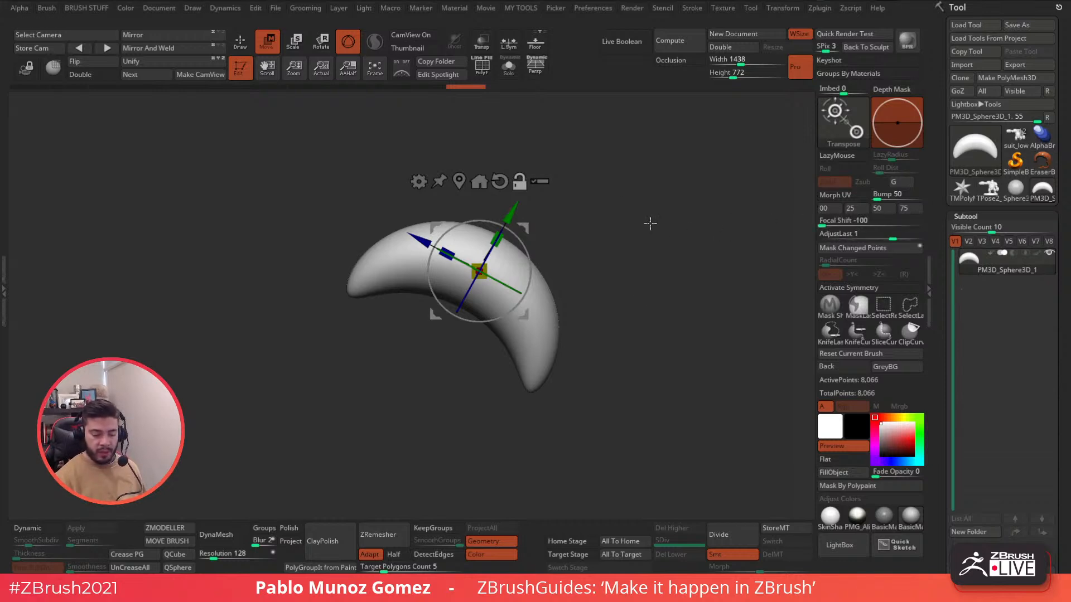
Show the Focal Shift setting among the Draw options, try a gizmo transform on the crescent at -100, and undo it.
key(space)
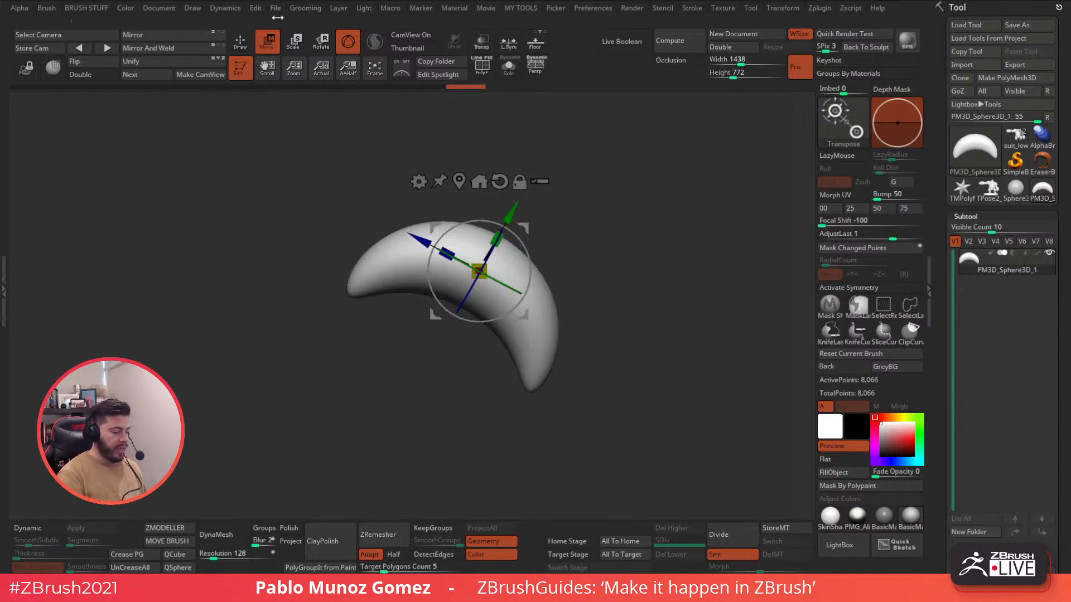
click(201, 15)
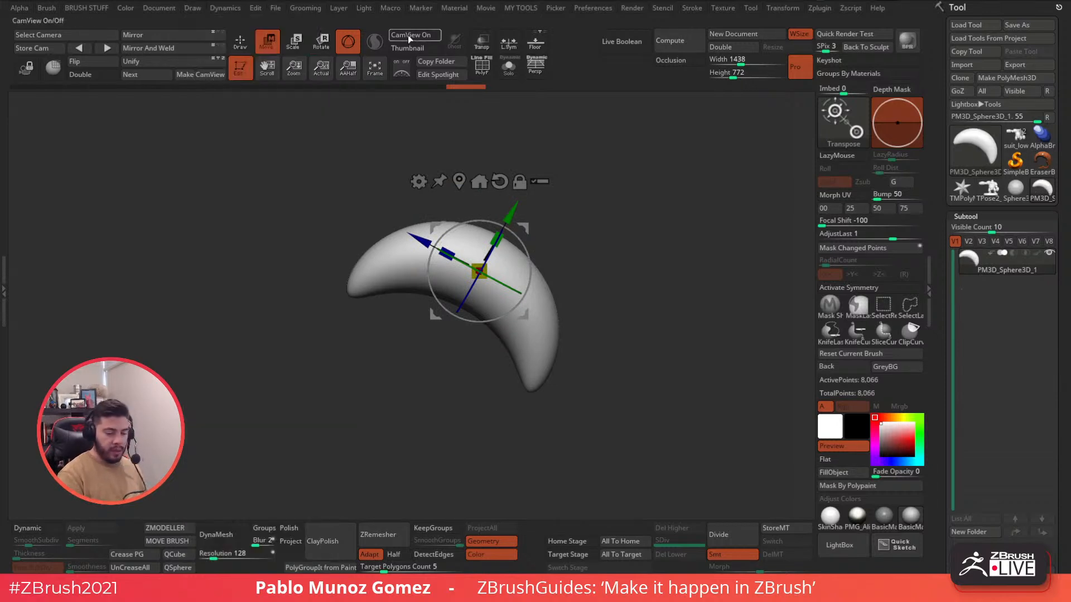
click(194, 8)
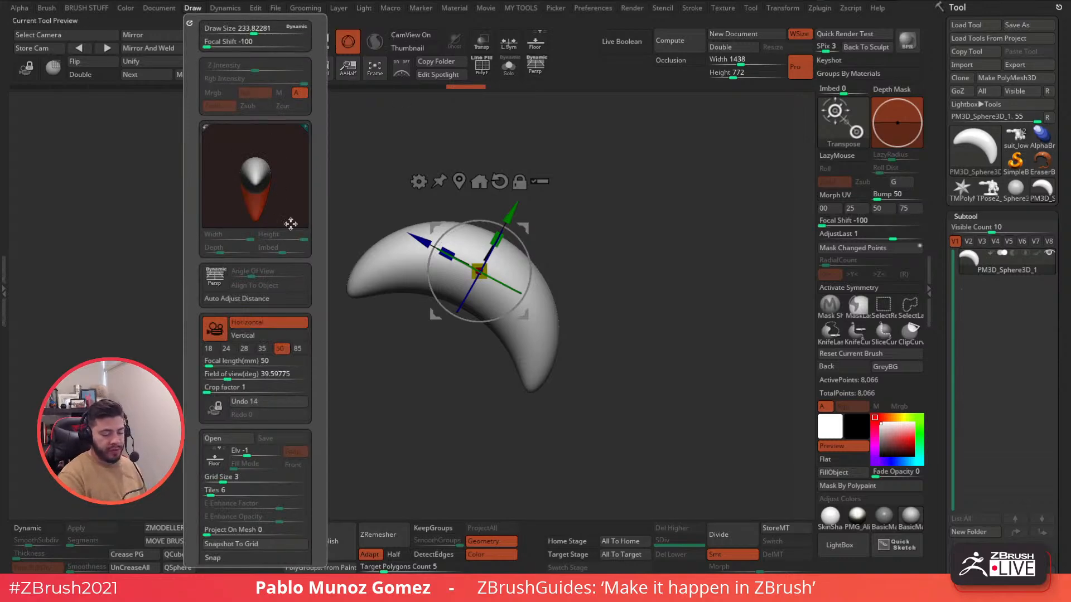
mouse_move(651, 266)
alt+mouse_down()
mouse_move(674, 258)
mouse_move(659, 270)
alt+mouse_up()
drag(558, 214, 531, 196)
key(ctrl+z)
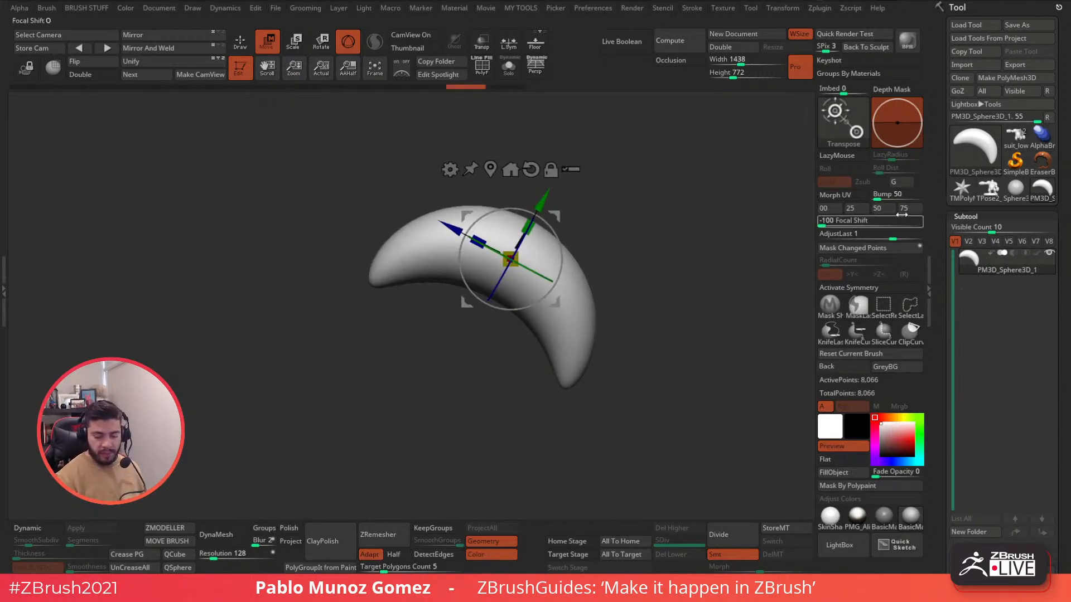
Place the gizmo at the crescent's lower tip, try moving it with Focal Shift values including -50 and 80, and undo the moves.
click(879, 213)
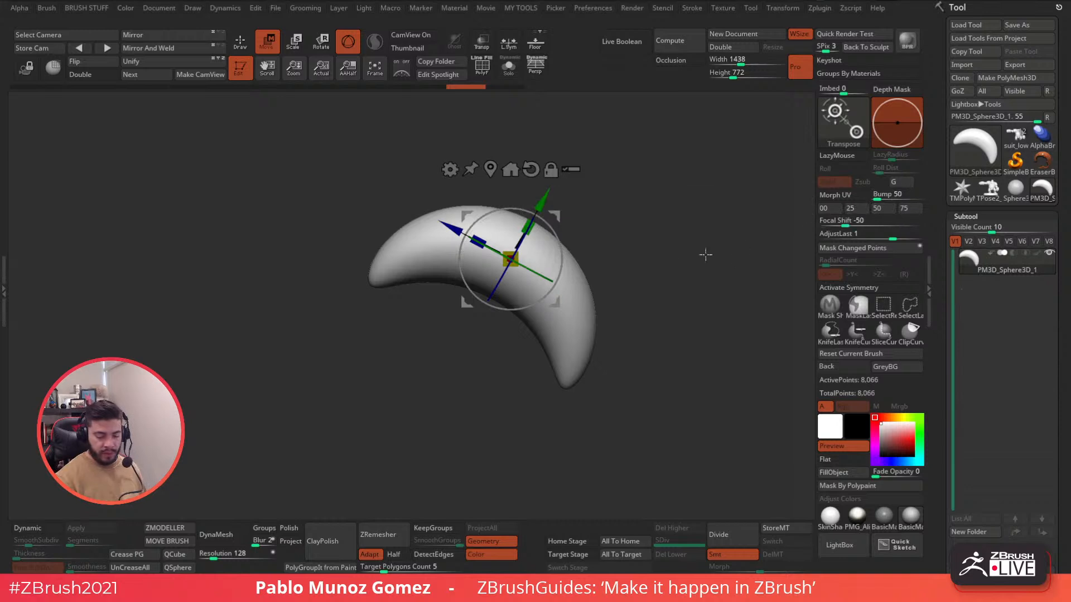
alt+drag(557, 213, 614, 342)
alt+drag(648, 295, 611, 259)
drag(580, 301, 542, 336)
click(884, 212)
key(ctrl+z)
click(908, 211)
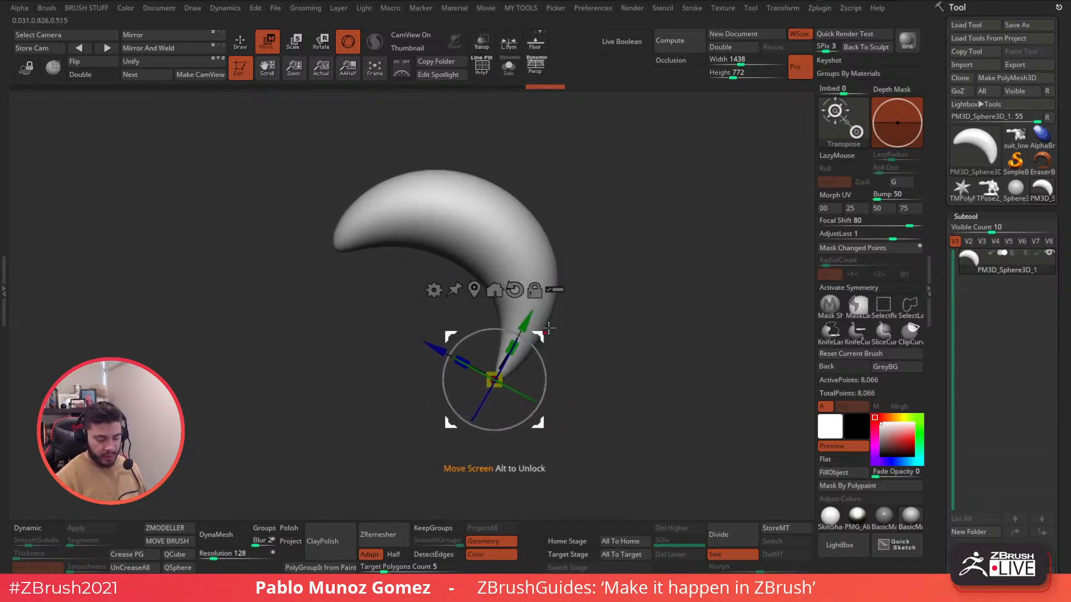
key(ctrl+z)
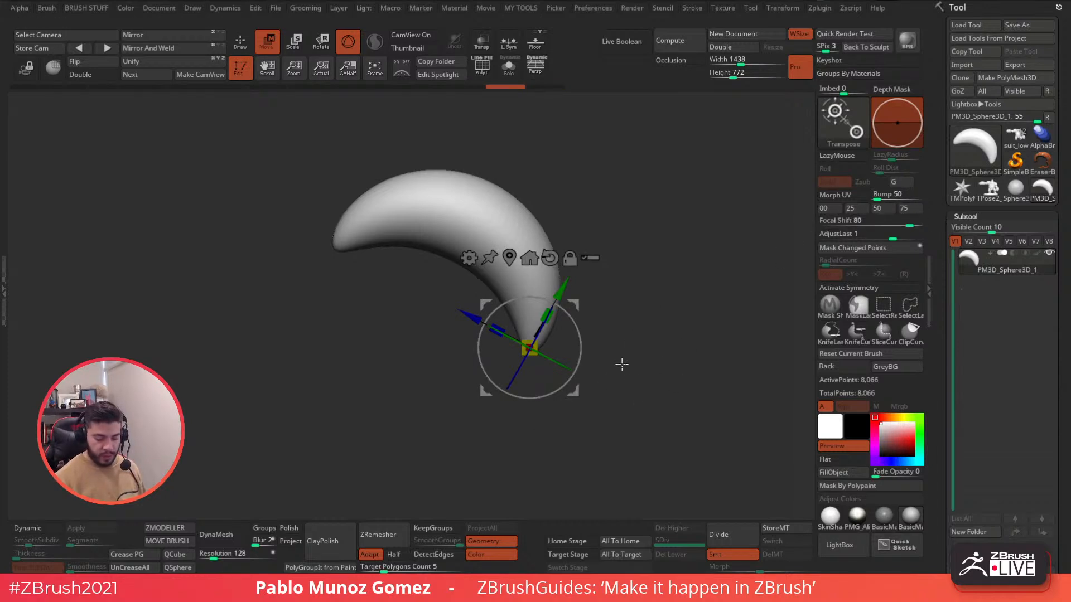
Compare further Focal Shift falloffs on the crescent's lower tip, undo the trial transforms, and set the Focal Shift to 0.
click(889, 209)
drag(572, 318, 577, 365)
key(ctrl+z)
click(908, 209)
drag(574, 308, 457, 164)
key(ctrl+z)
key(ctrl+z)
click(830, 208)
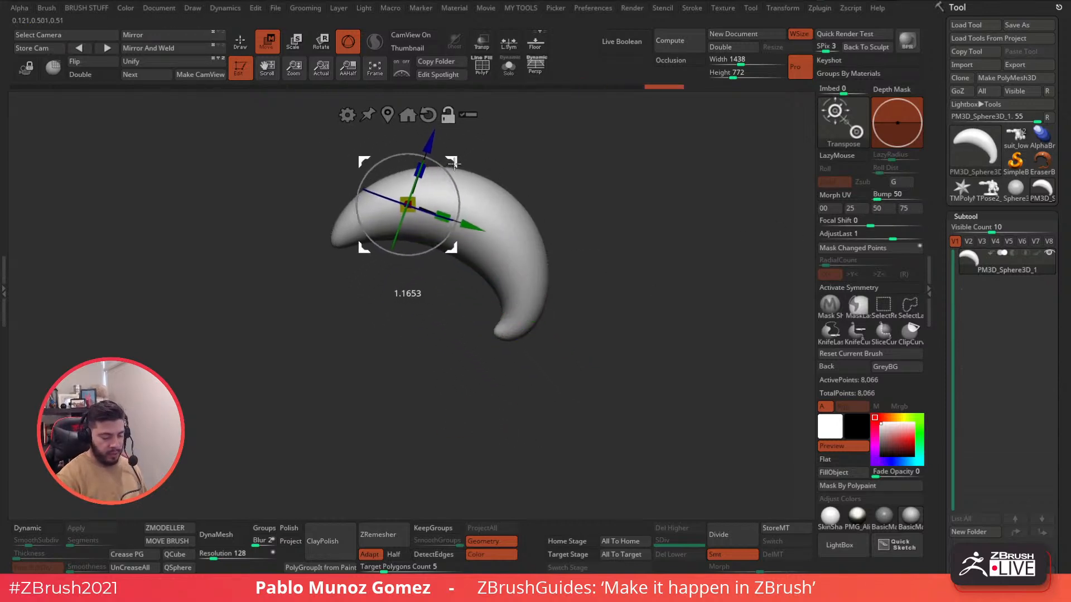
Enlarge the crescent's upper end with the gizmo's uniform scale, and set the Focal Shift to 80.
alt+drag(610, 251, 630, 251)
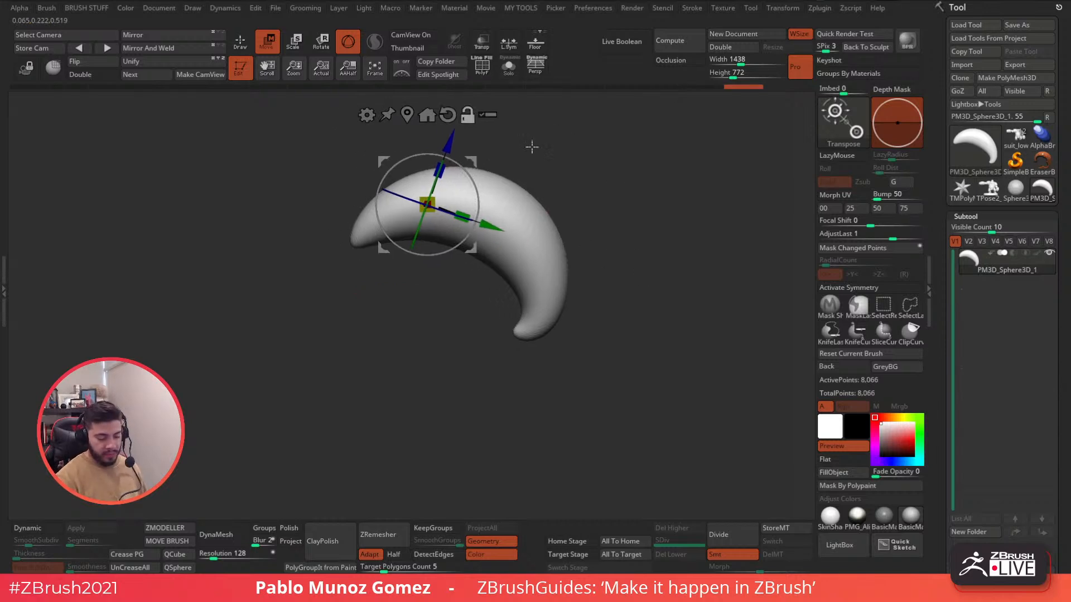
mouse_move(430, 204)
mouse_down()
mouse_move(451, 190)
mouse_move(429, 201)
mouse_move(466, 141)
mouse_move(606, 167)
mouse_up()
click(913, 209)
alt+click(447, 115)
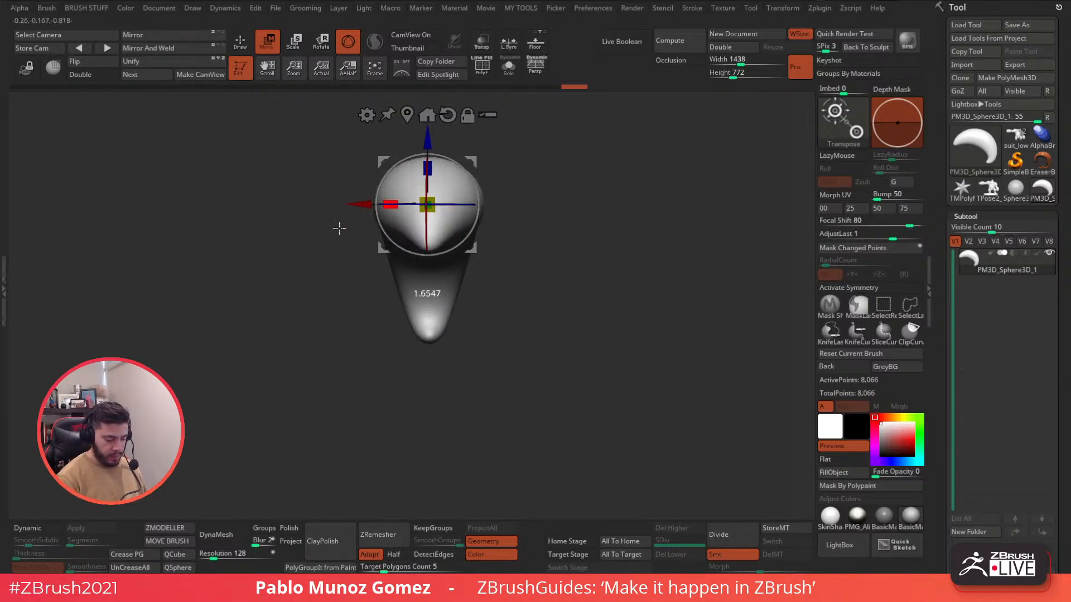
drag(303, 253, 566, 210)
Place the gizmo at the side of the enlarged end, activate X symmetry, and pull both sides downward.
alt+drag(471, 157, 528, 159)
key(x)
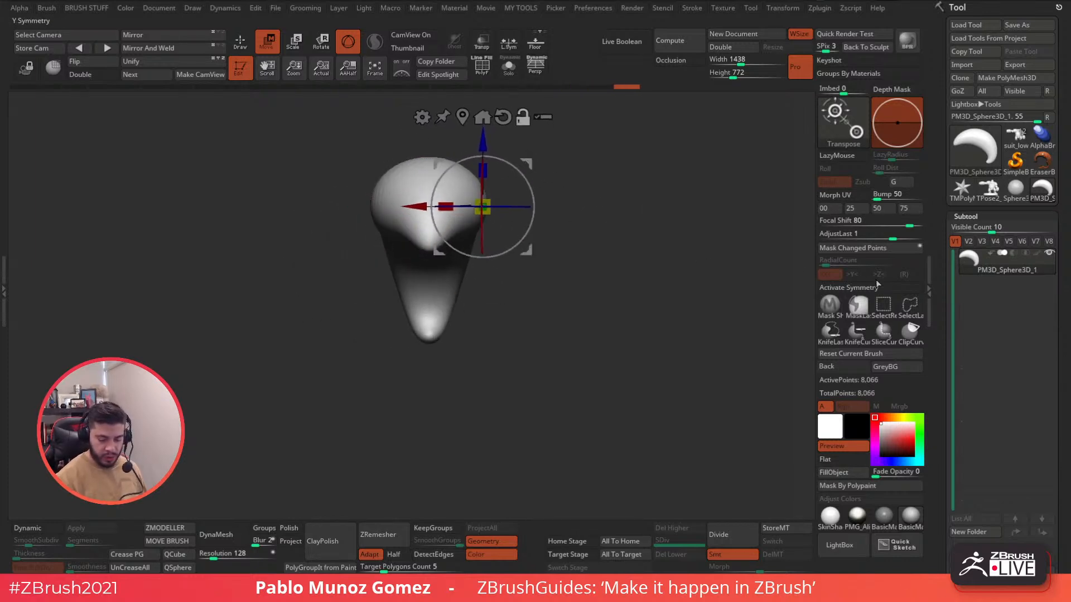
alt+drag(583, 253, 618, 287)
drag(558, 213, 555, 302)
drag(687, 246, 639, 256)
drag(732, 237, 675, 218)
Try pulling the sides of the enlarged end further down, undo the attempts, and set the Focal Shift to 80.
drag(553, 249, 547, 277)
key(ctrl+z)
drag(609, 227, 651, 216)
drag(569, 244, 574, 314)
key(ctrl+z)
click(905, 209)
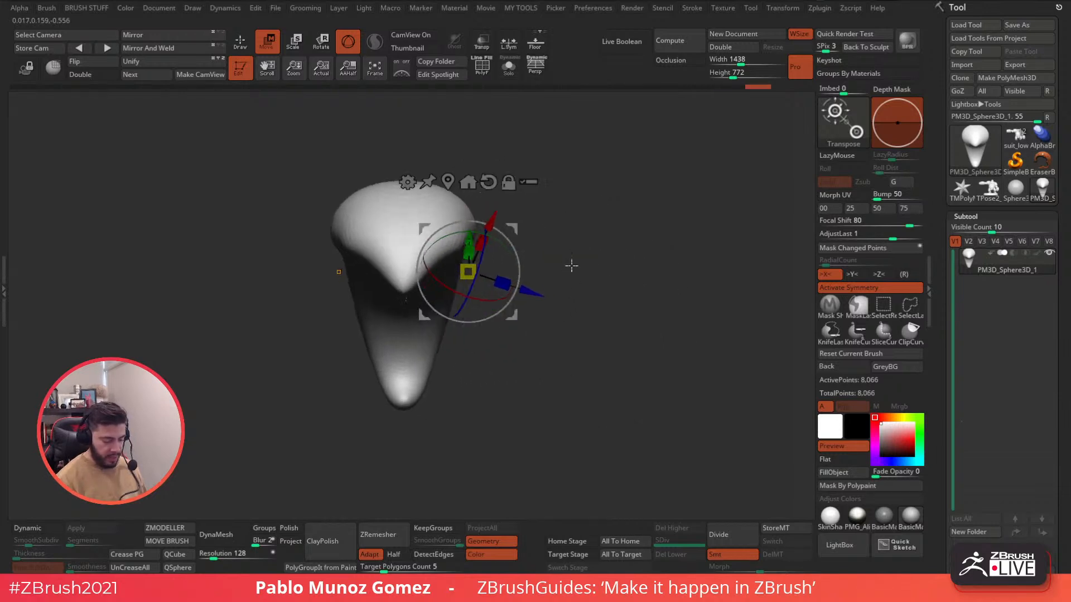
Pull the underside edges of the enlarged end down symmetrically to fill out the shell shape.
drag(569, 271, 624, 265)
drag(531, 288, 630, 240)
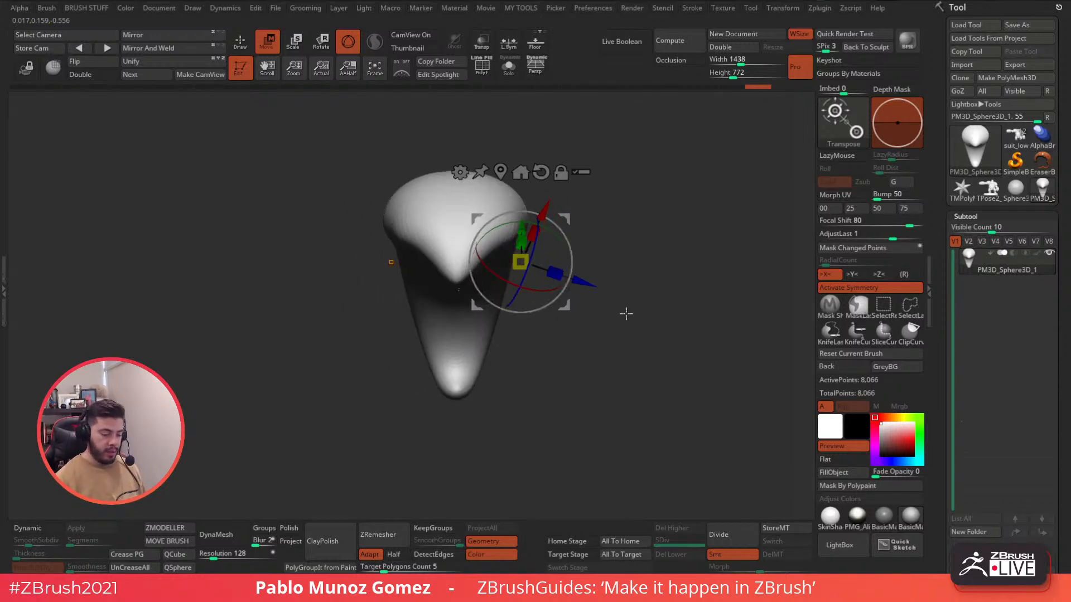
drag(535, 289, 619, 193)
shift+drag(643, 224, 571, 257)
shift+drag(567, 310, 615, 296)
Deactivate symmetry, place the gizmo at the front tip in side view, and pull the tip downward.
click(836, 292)
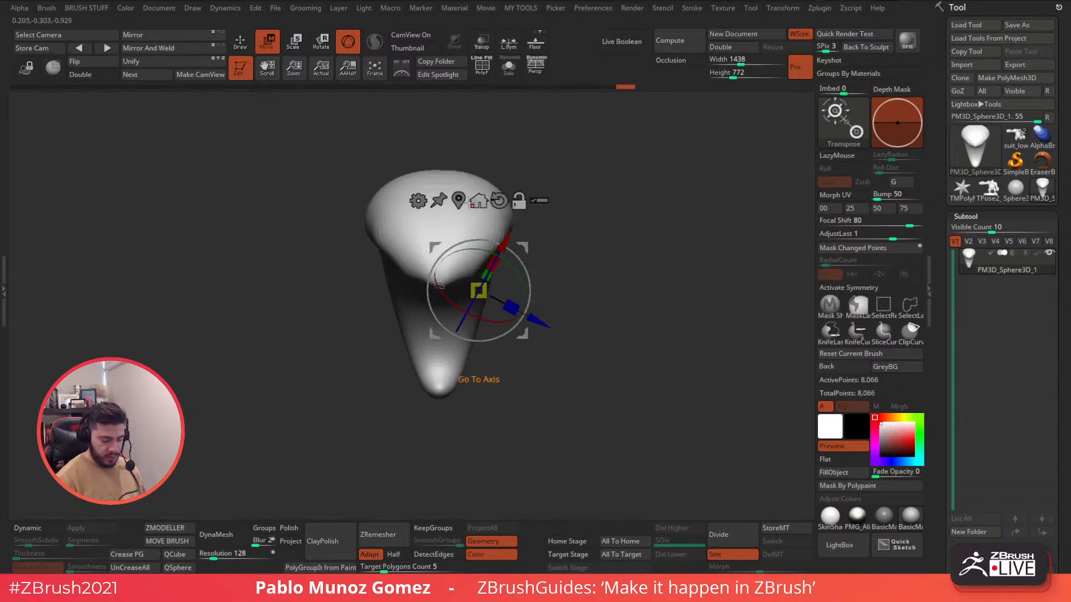
alt+click(458, 201)
alt+click(459, 195)
shift+drag(564, 251, 486, 253)
alt+drag(483, 329, 354, 273)
drag(345, 334, 366, 351)
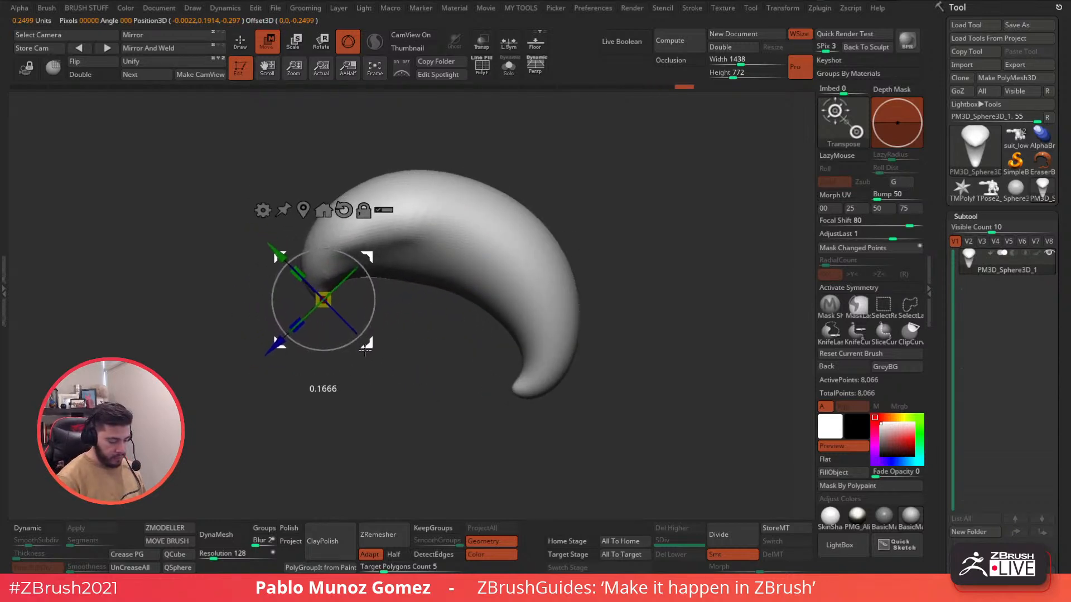
Decline the switch to 2.5D mode and return to drawing with the Move brush and X symmetry active.
alt+drag(621, 232, 652, 230)
alt+drag(395, 254, 572, 296)
key(t)
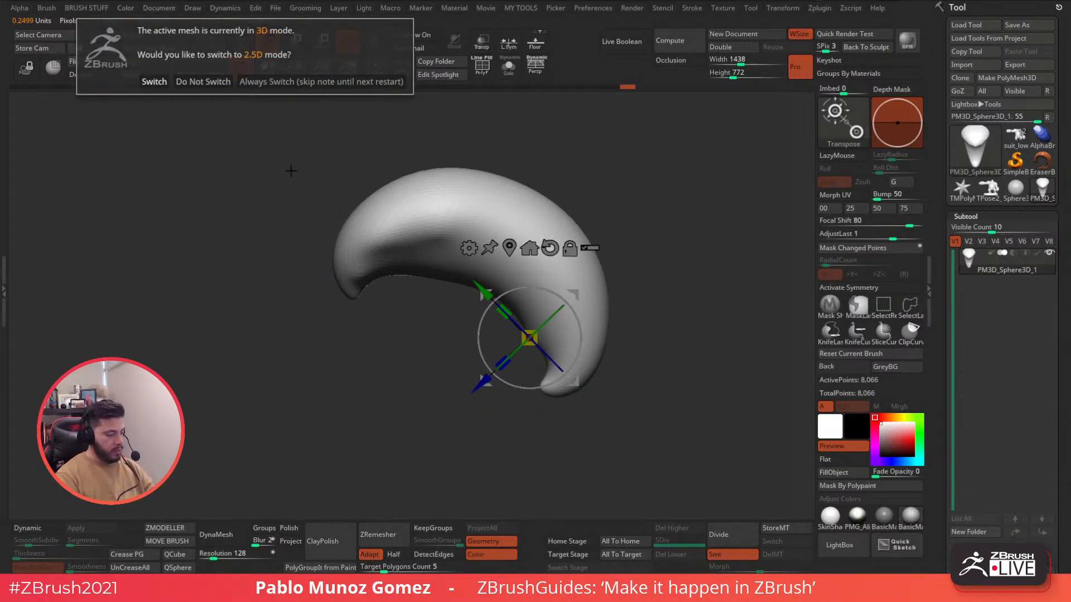
click(204, 82)
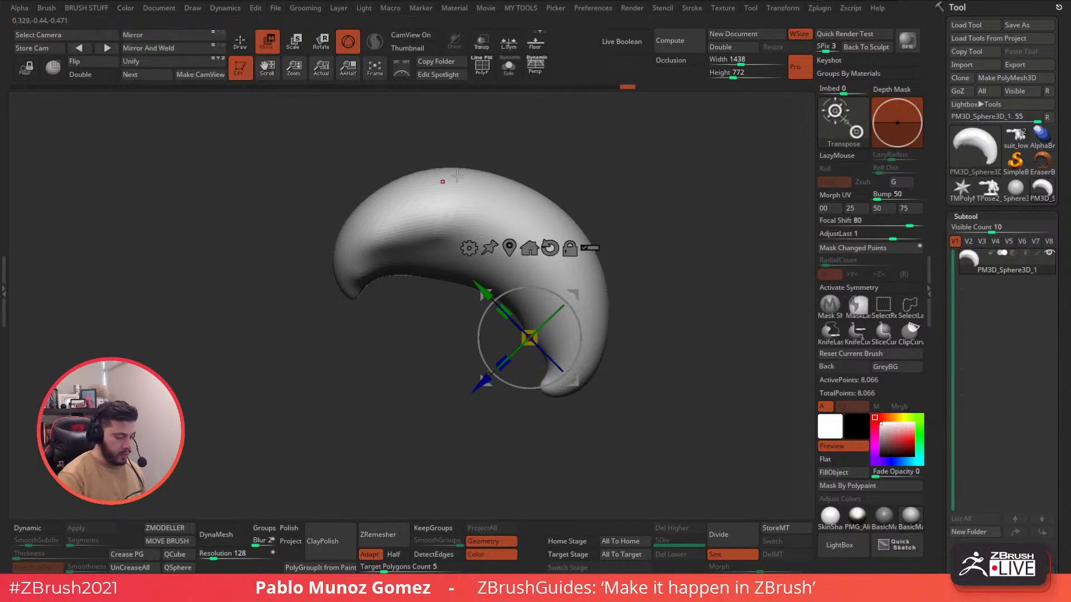
click(241, 43)
key(space)
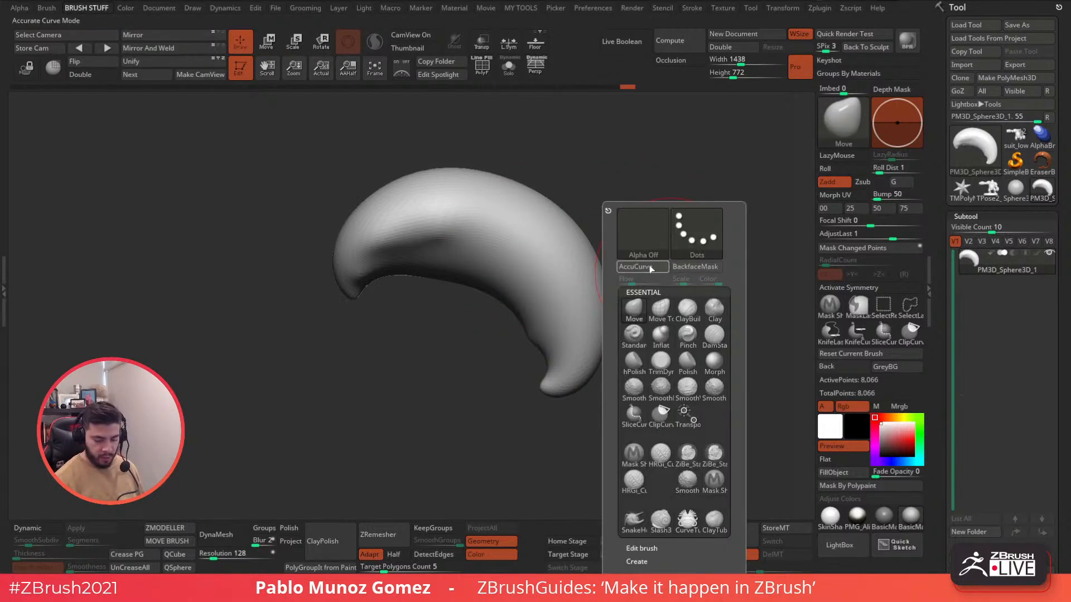
key(x)
Reshape the tapered tip and the underside edge of the shell's wide end symmetrically with the Move brush.
drag(524, 393, 533, 399)
shift+drag(561, 363, 452, 249)
mouse_move(358, 286)
mouse_down()
mouse_move(414, 256)
mouse_move(353, 295)
mouse_move(472, 264)
mouse_up()
key(space)
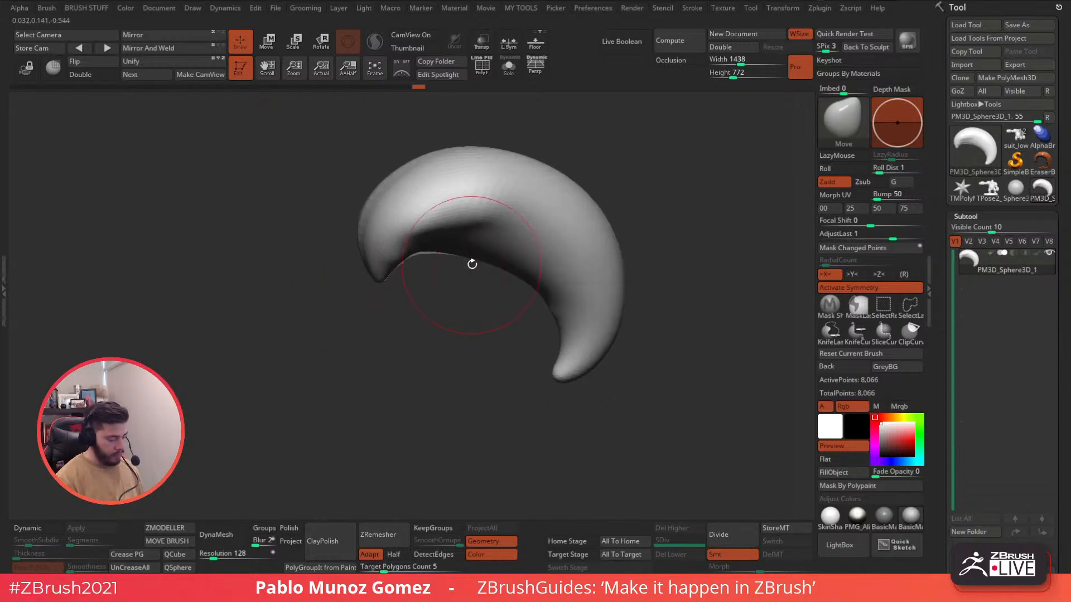
mouse_move(616, 191)
mouse_down()
mouse_move(526, 210)
mouse_move(487, 205)
mouse_move(458, 230)
mouse_up()
alt+drag(540, 218, 577, 224)
key(space)
drag(581, 211, 573, 210)
drag(511, 221, 483, 255)
drag(473, 258, 469, 271)
mouse_move(461, 273)
shift+mouse_down()
mouse_move(496, 251)
mouse_move(565, 239)
shift+mouse_up()
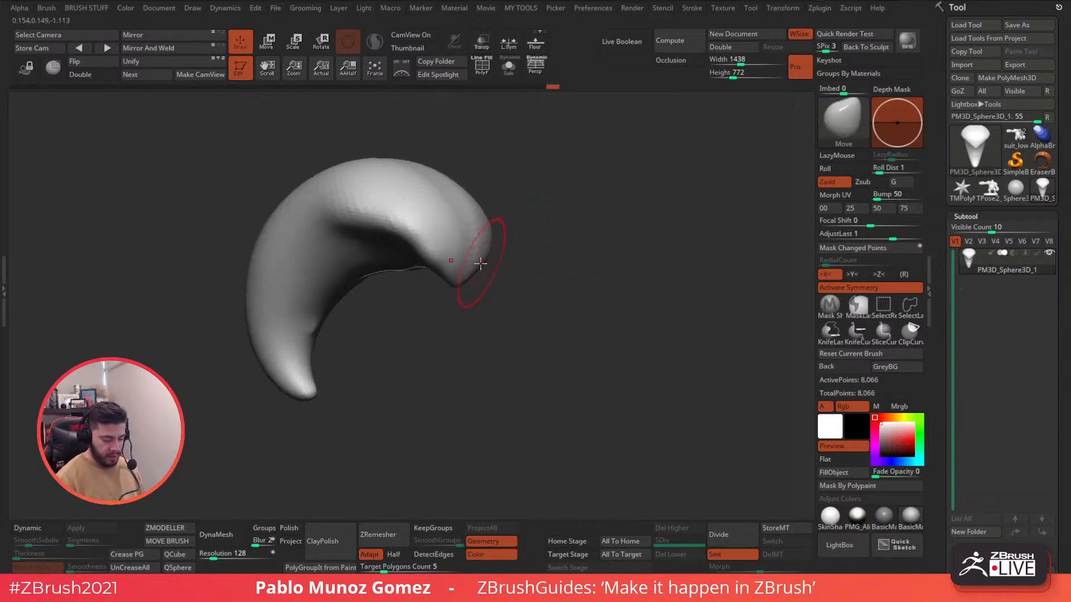
Push the side folds and lower edge near the shell's wide end into a cleaner curve with the Move brush.
drag(500, 268, 565, 253)
mouse_move(486, 218)
mouse_down()
mouse_move(463, 209)
mouse_move(436, 221)
mouse_up()
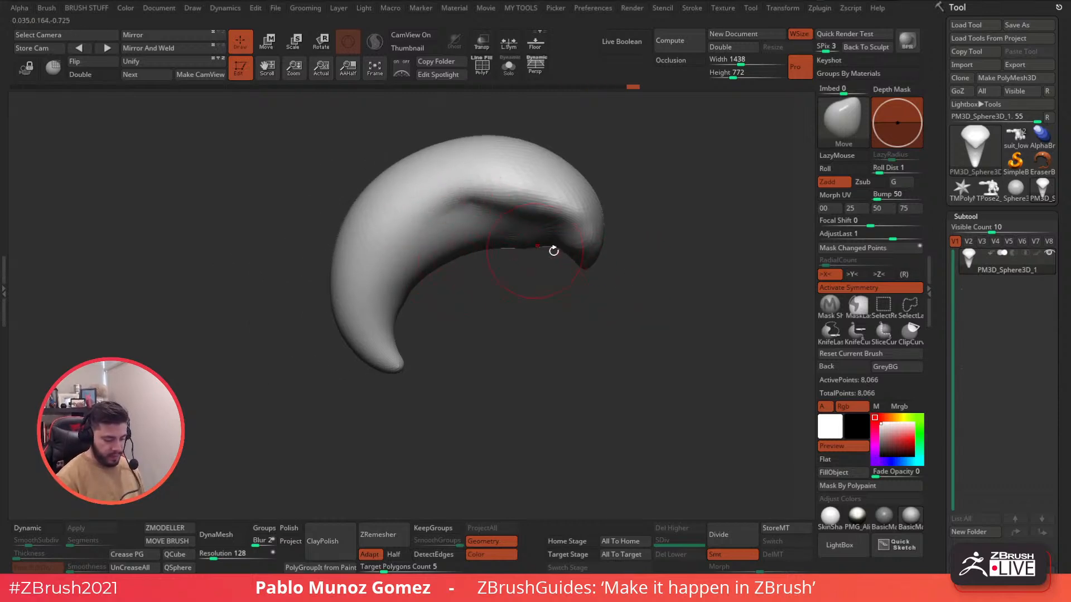
drag(580, 263, 572, 254)
drag(510, 295, 473, 302)
drag(480, 241, 481, 202)
drag(587, 214, 594, 242)
drag(486, 216, 480, 211)
Undo the last Move brush strokes on the shell and redo two of the undone changes.
key(ctrl+z)
key(ctrl+z)
key(ctrl+z)
key(ctrl+z)
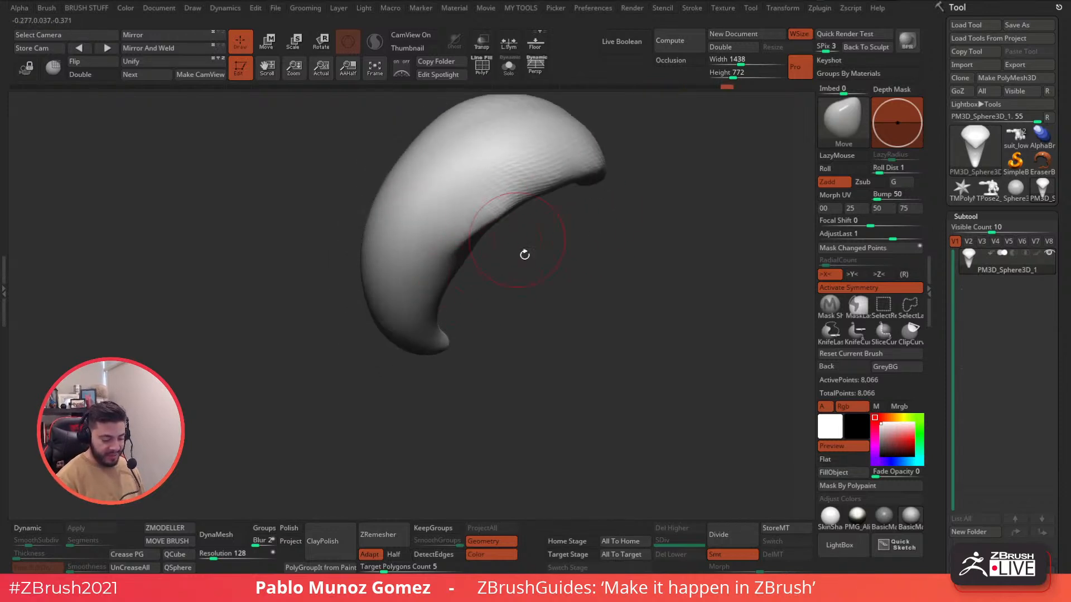
key(ctrl+shift+z)
mouse_move(610, 287)
mouse_down()
mouse_move(698, 256)
mouse_move(530, 237)
mouse_move(549, 241)
mouse_move(595, 216)
mouse_up()
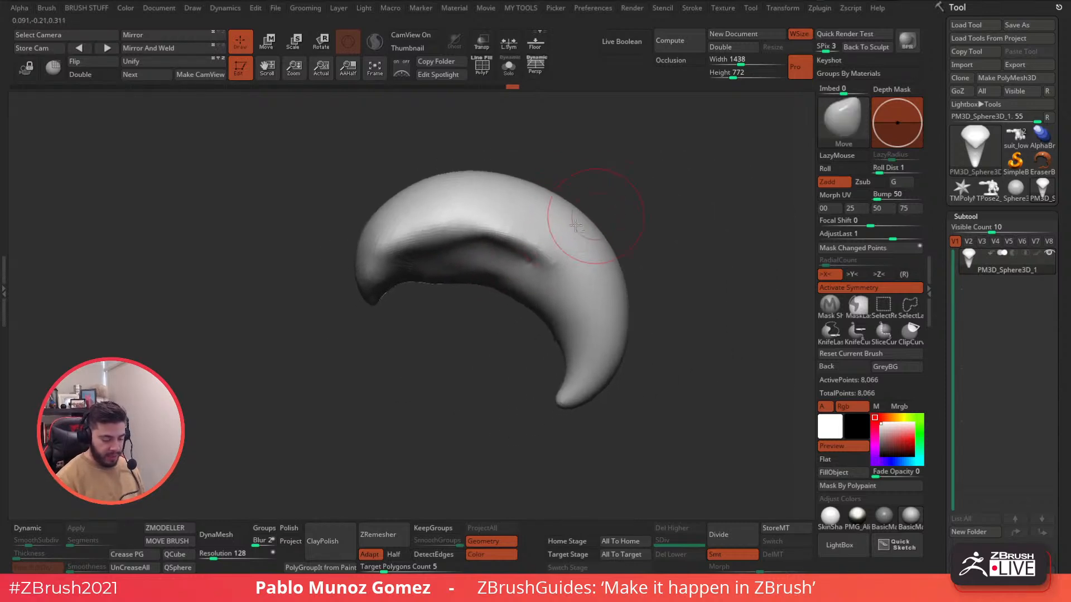
key(ctrl+shift+z)
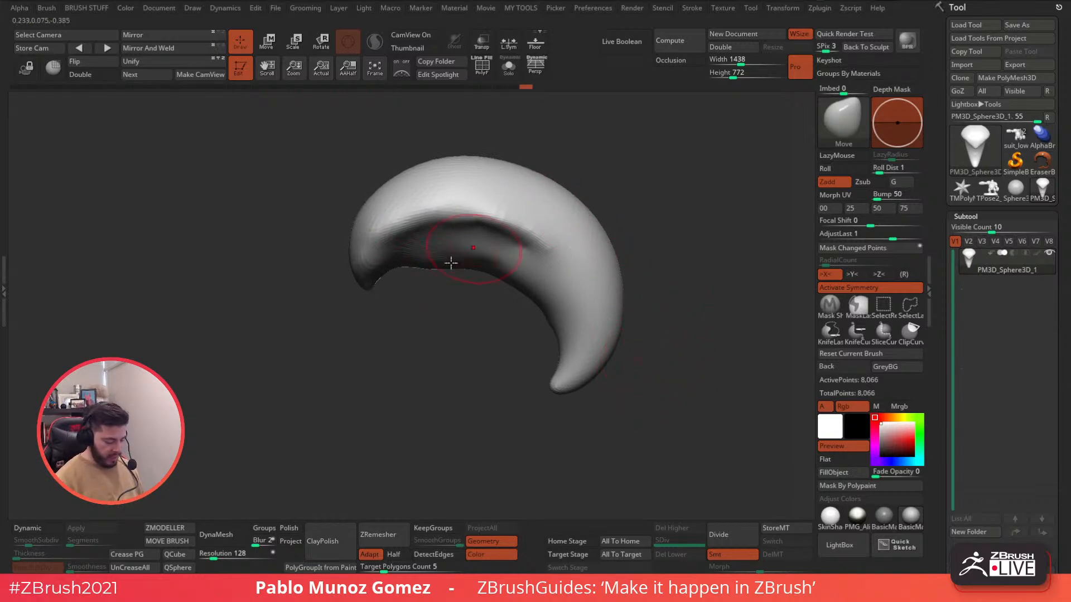
DynaMesh the shell at resolution 64 and inspect its new topology with the wireframe shown briefly.
drag(214, 556, 210, 556)
click(217, 536)
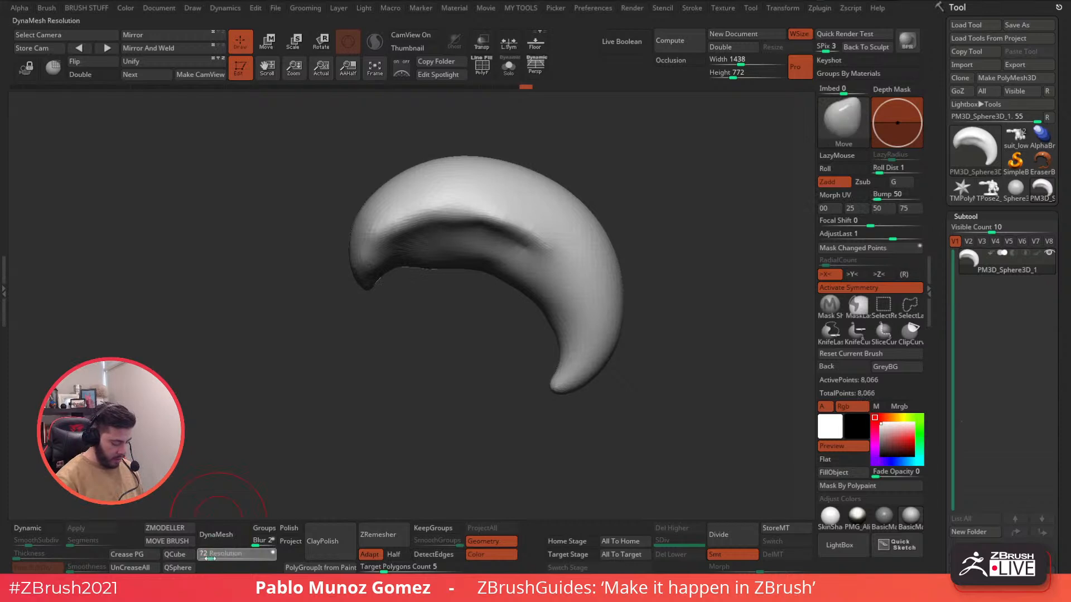
key(shift+f)
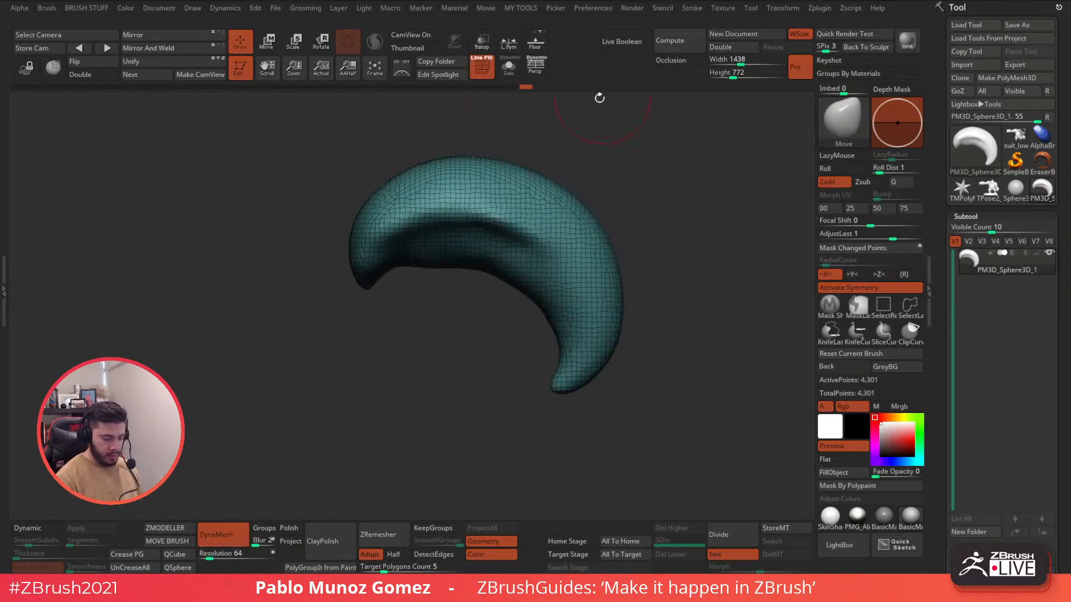
drag(715, 305, 667, 296)
click(490, 73)
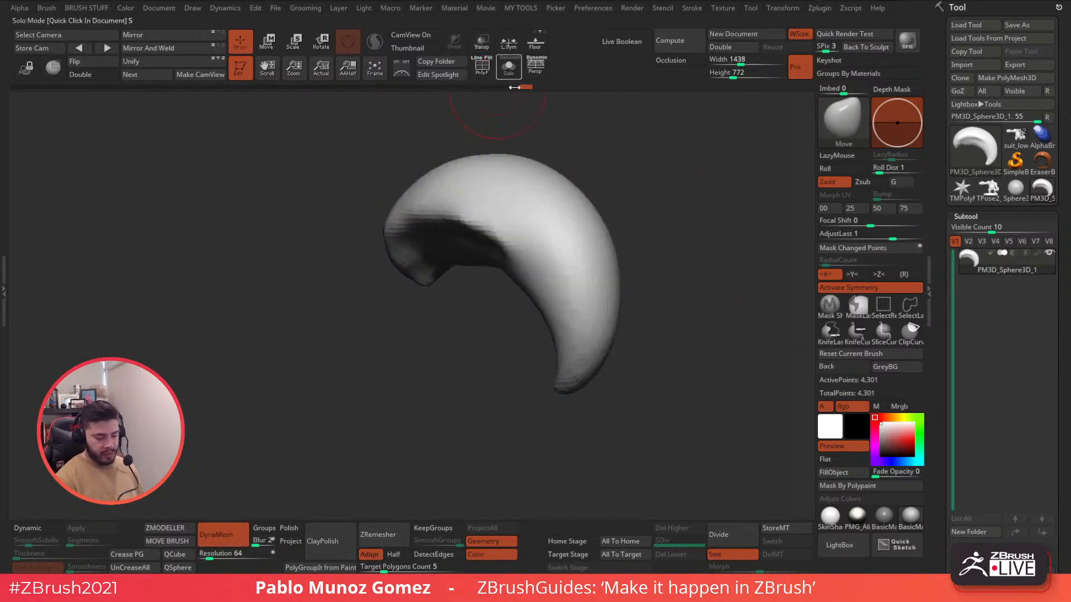
shift+drag(649, 202, 688, 206)
alt+drag(697, 360, 683, 339)
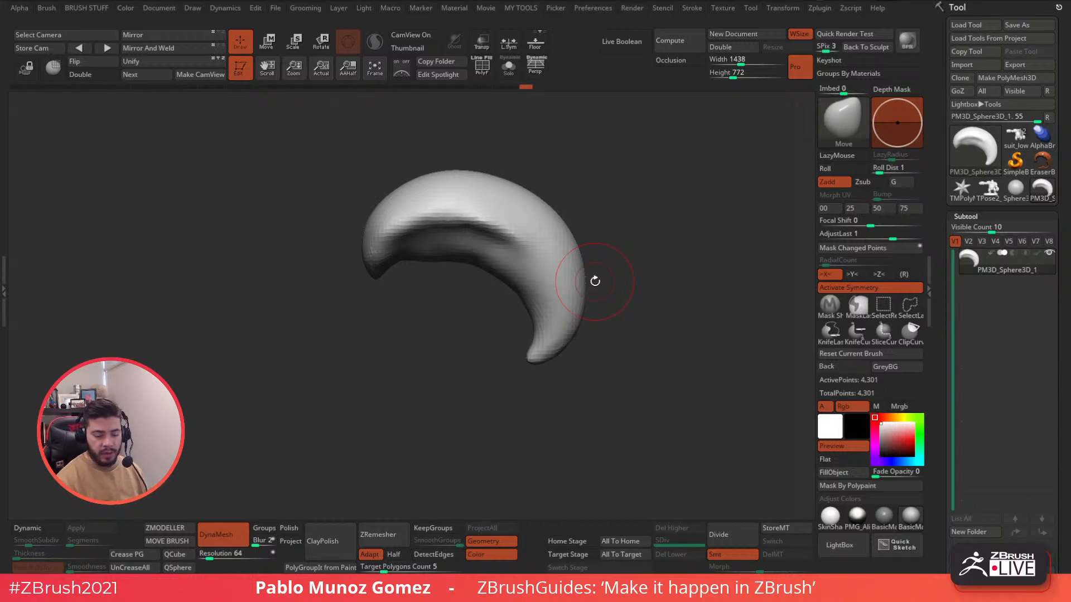
Activate the move gizmo, centre it on the mesh, and reset its orientation.
click(268, 44)
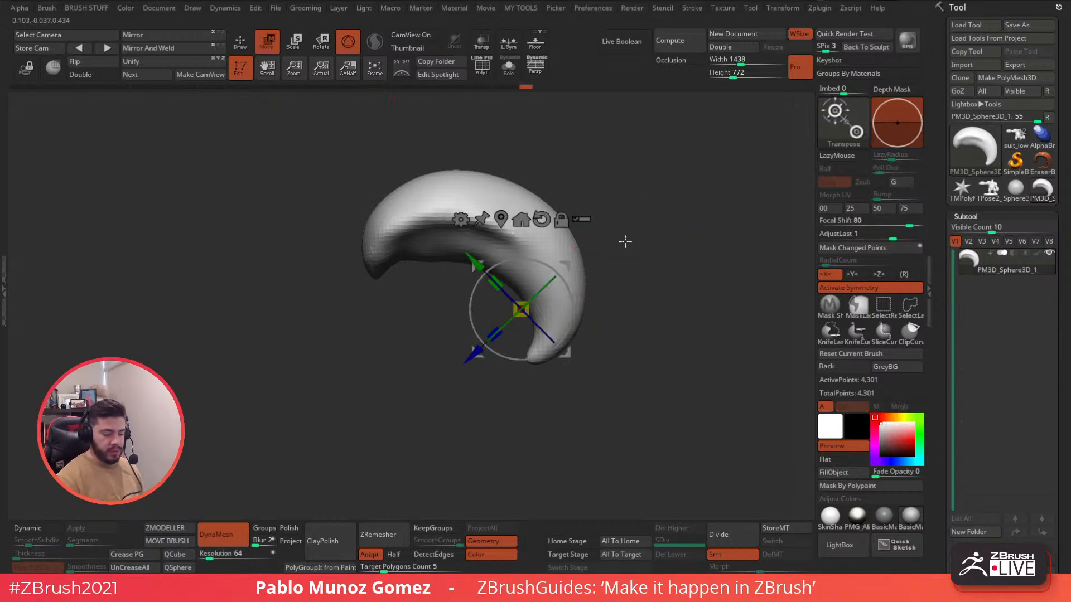
alt+drag(666, 271, 649, 270)
click(488, 218)
click(482, 178)
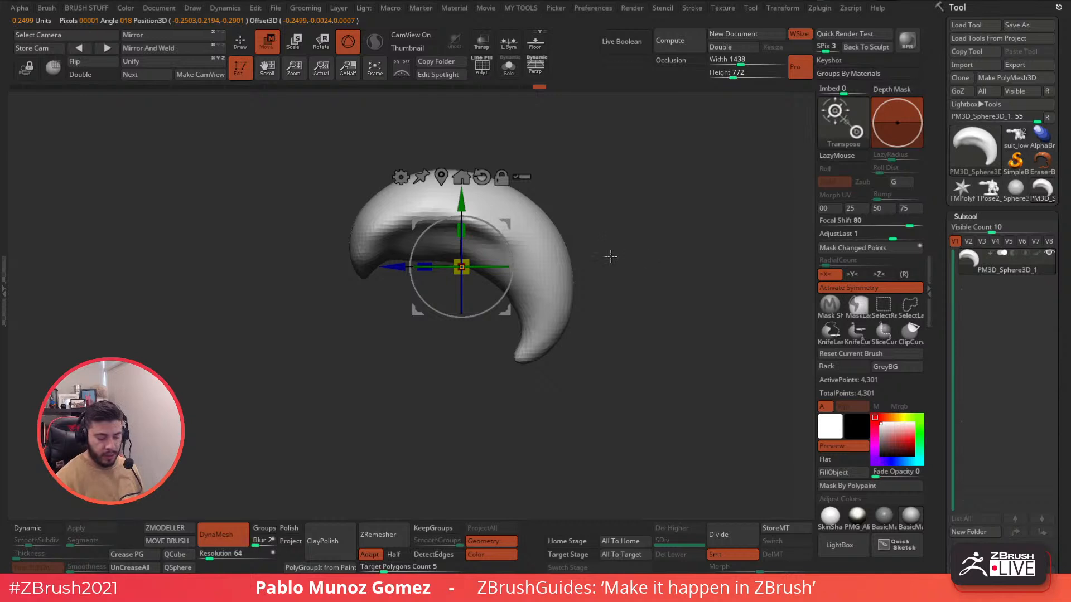
alt+drag(697, 244, 695, 272)
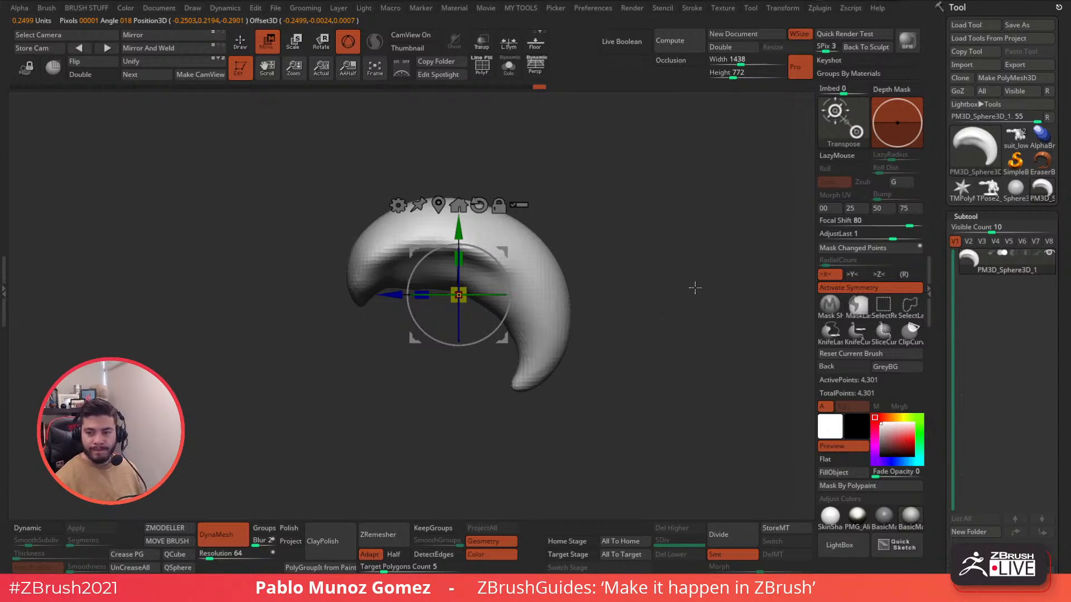
Open the screen annotation overlay, mark the gizmo centre with a magenta pen dot, and ignore the update notice.
key(ctrl+shift+1)
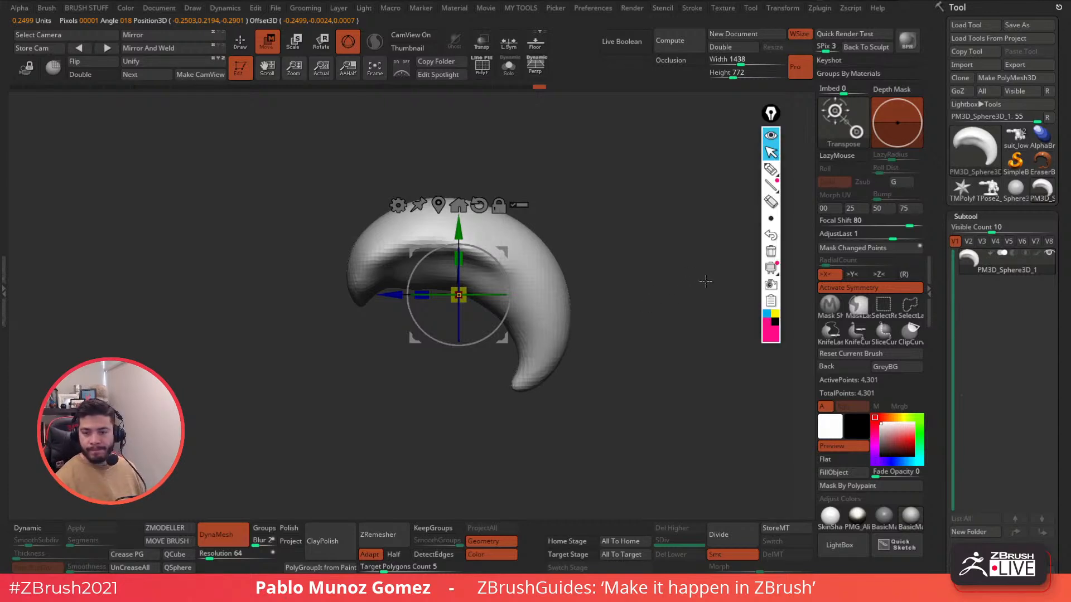
click(774, 140)
click(772, 137)
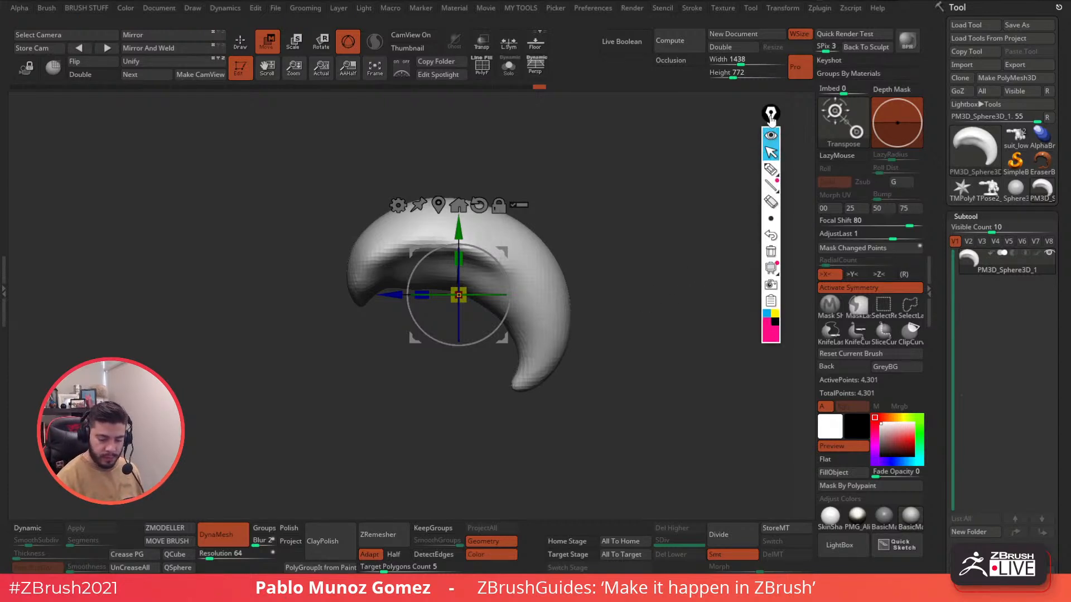
click(771, 170)
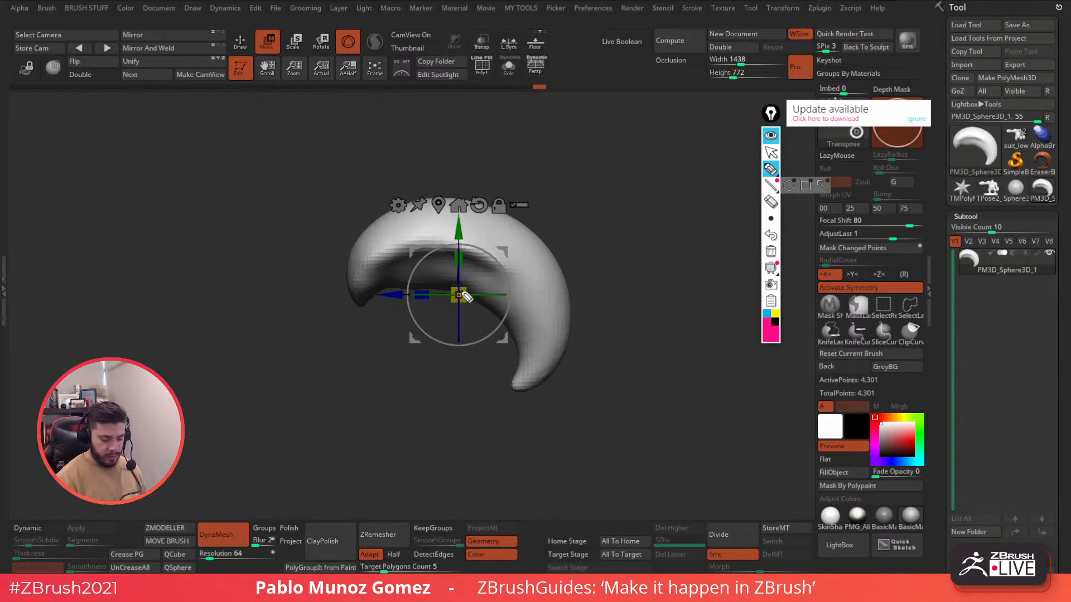
drag(459, 293, 458, 294)
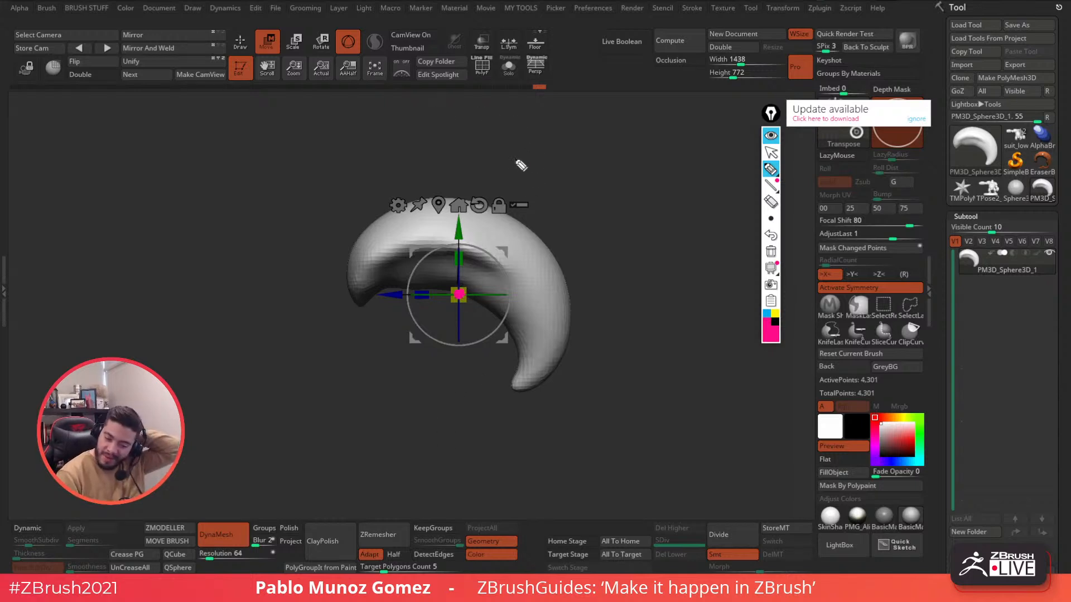
click(916, 120)
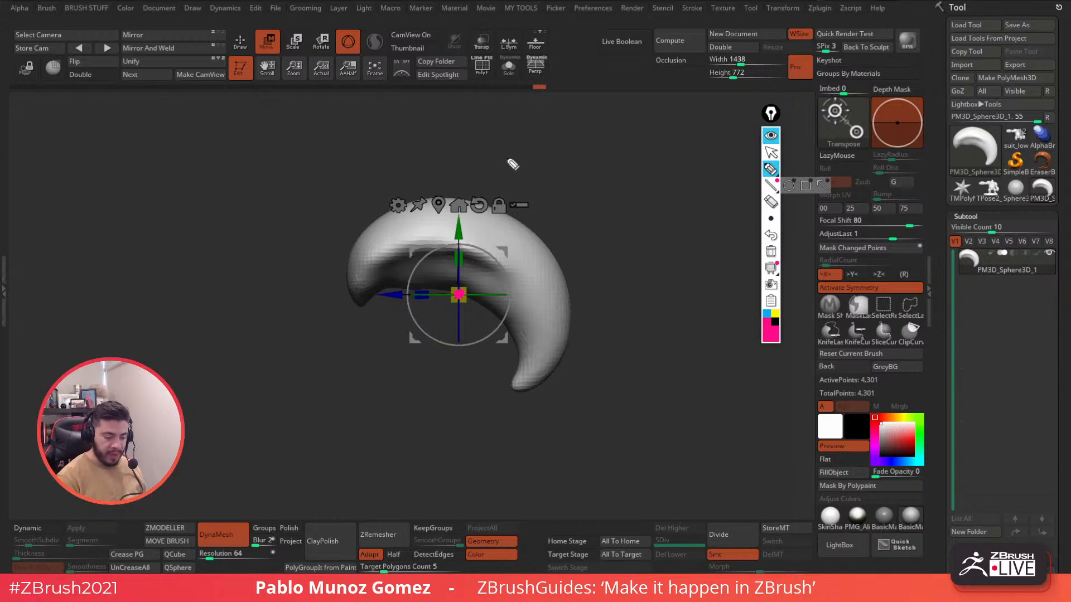
Draw a large dashed magenta circle around the whole shell and label it FS=0.
mouse_move(456, 105)
mouse_down()
mouse_move(358, 107)
mouse_move(256, 382)
mouse_move(459, 492)
mouse_move(662, 386)
mouse_move(642, 181)
mouse_move(451, 95)
mouse_move(263, 318)
mouse_up()
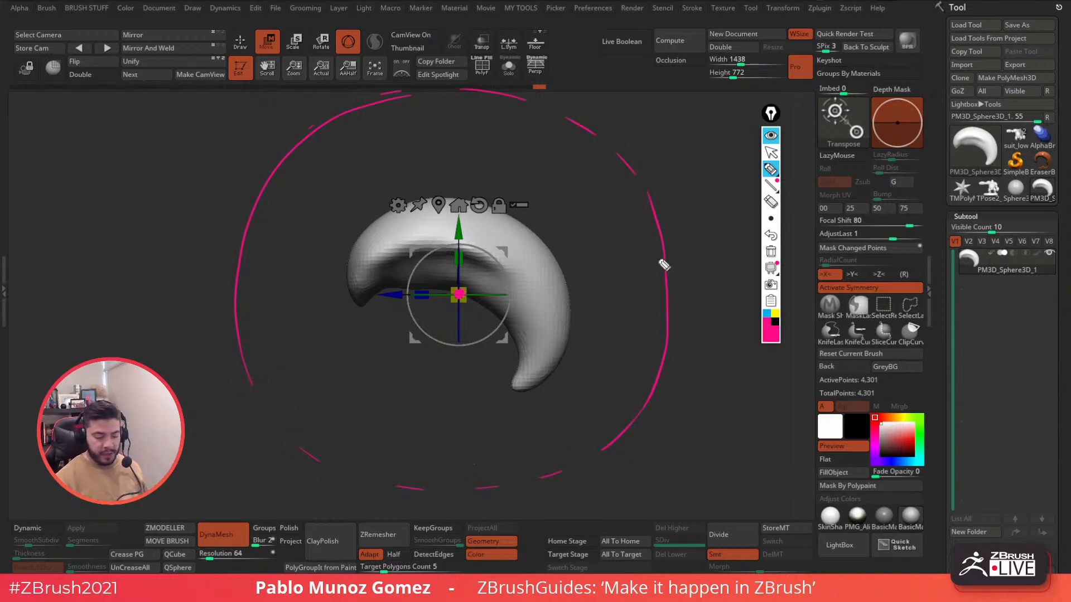
drag(668, 452, 678, 419)
mouse_move(666, 438)
mouse_down()
mouse_move(681, 446)
mouse_move(708, 424)
mouse_up()
drag(699, 432, 726, 418)
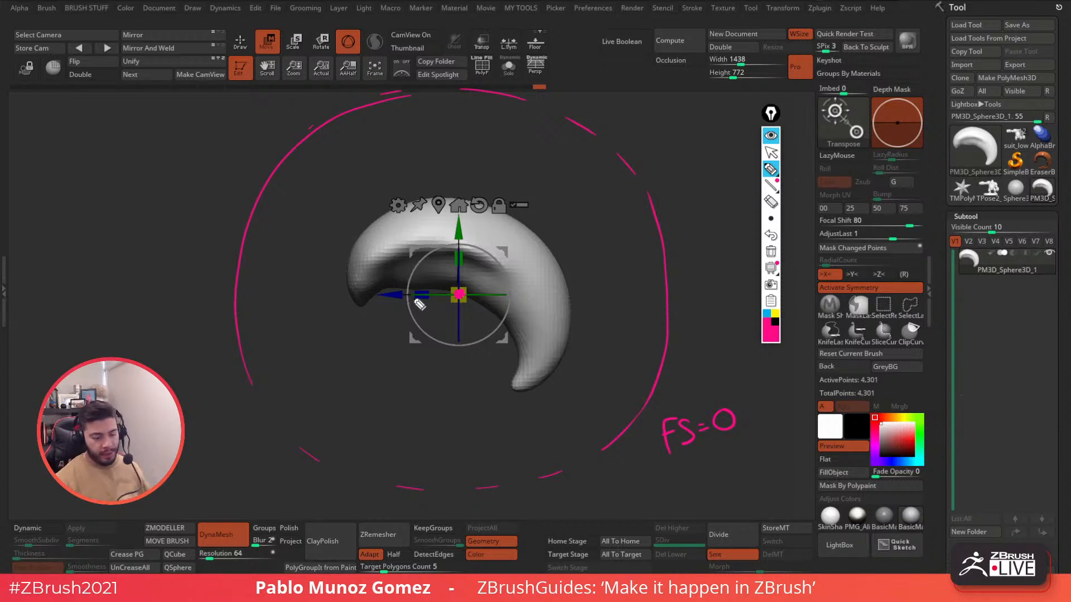
Write FS=90 in blue just above the magenta label.
click(766, 315)
mouse_move(689, 371)
mouse_down()
mouse_move(680, 394)
mouse_move(713, 376)
mouse_up()
mouse_move(705, 384)
mouse_down()
mouse_move(719, 386)
mouse_move(738, 364)
mouse_up()
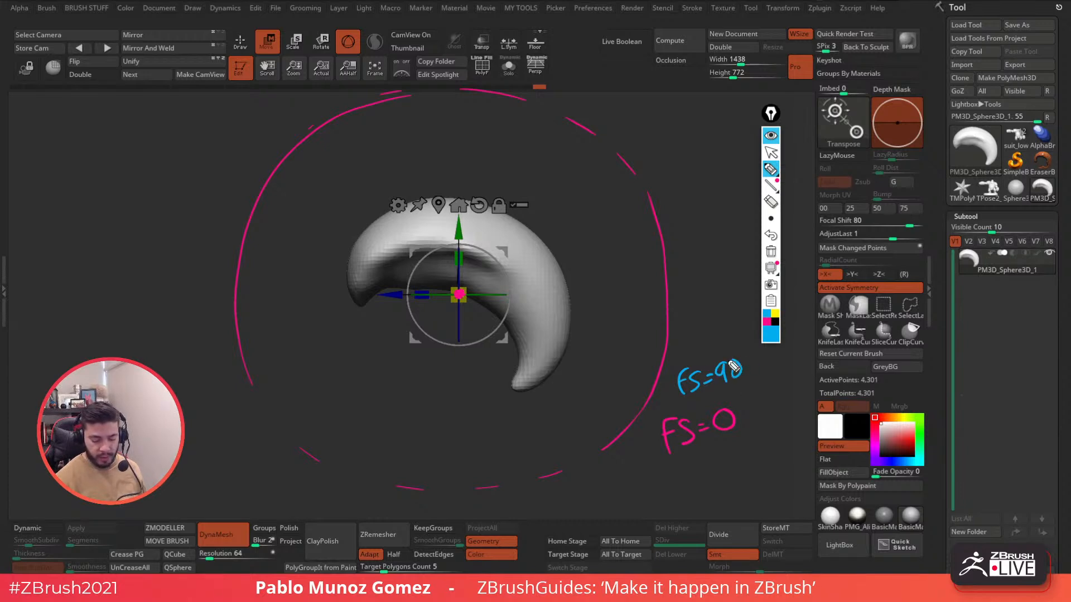
Draw blue arrows pointing inward across the large circle to small blue circles around the gizmo centre, and box the FS=90 label.
mouse_move(669, 211)
mouse_down()
mouse_move(625, 228)
mouse_move(639, 228)
mouse_up()
drag(195, 245, 256, 260)
drag(296, 107, 319, 147)
drag(310, 140, 317, 129)
drag(295, 492, 322, 452)
drag(308, 458, 324, 466)
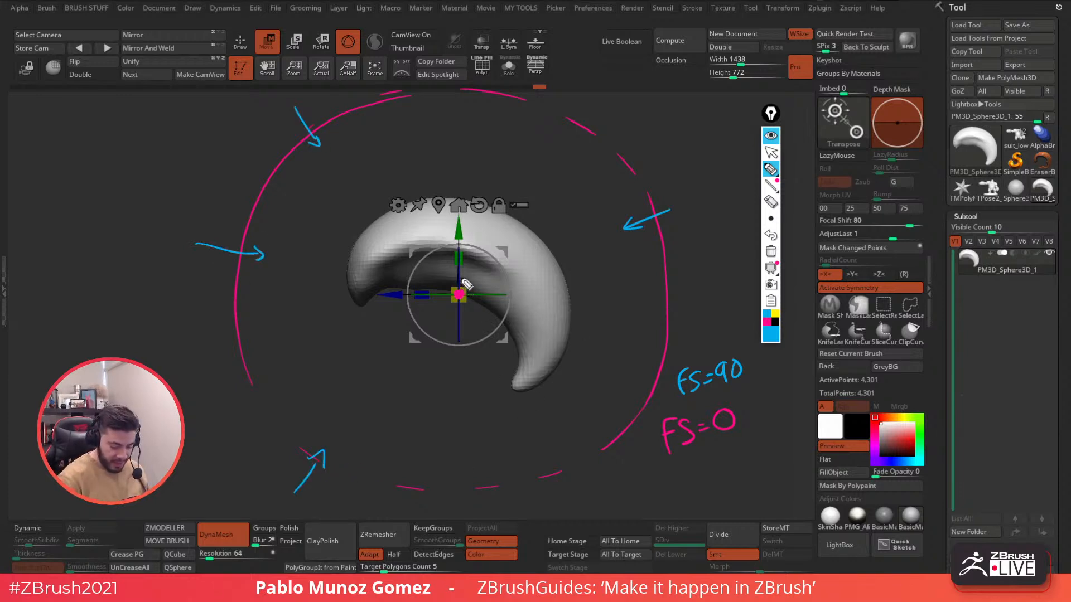
mouse_move(466, 277)
mouse_down()
mouse_move(453, 275)
mouse_move(440, 306)
mouse_move(472, 323)
mouse_move(469, 272)
mouse_move(439, 324)
mouse_move(466, 265)
mouse_move(429, 295)
mouse_move(489, 281)
mouse_move(424, 301)
mouse_move(492, 278)
mouse_move(471, 335)
mouse_up()
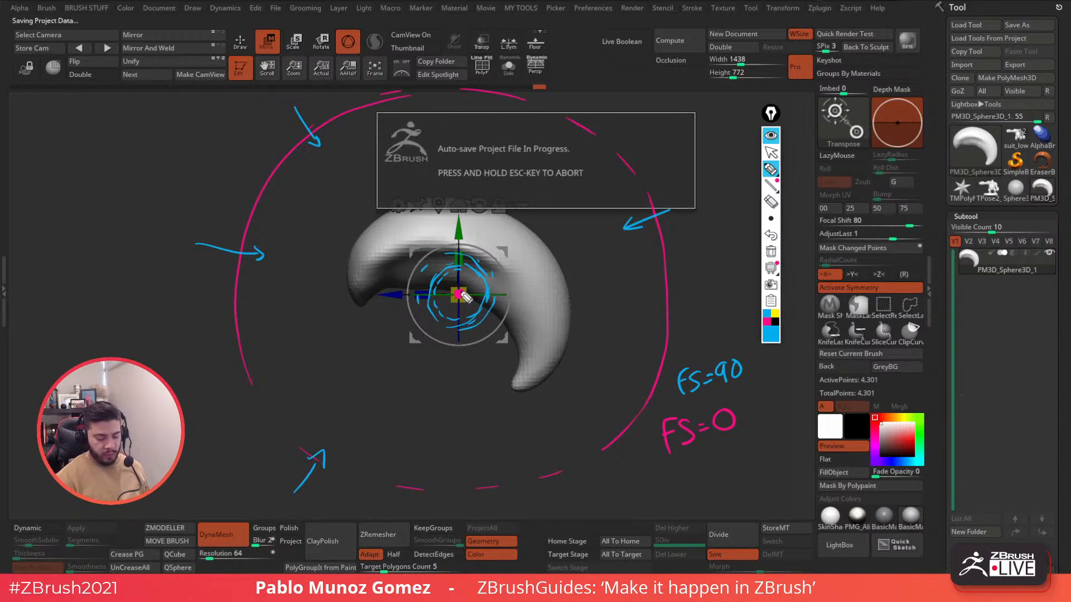
mouse_move(766, 379)
mouse_down()
mouse_move(677, 365)
mouse_move(759, 374)
mouse_up()
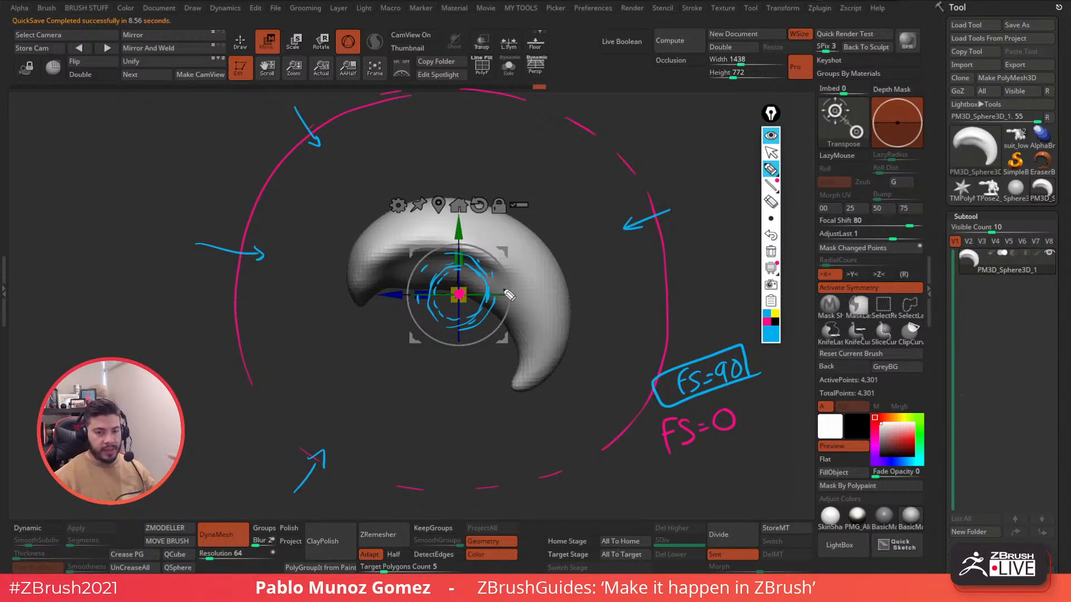
Write a boxed FS=50 label in yellow and draw a medium dashed yellow circle around the shell.
click(775, 313)
mouse_move(686, 271)
mouse_down()
mouse_move(731, 283)
mouse_move(744, 262)
mouse_move(736, 302)
mouse_move(741, 257)
mouse_up()
mouse_move(559, 241)
mouse_down()
mouse_move(505, 187)
mouse_move(461, 171)
mouse_up()
drag(418, 174, 395, 177)
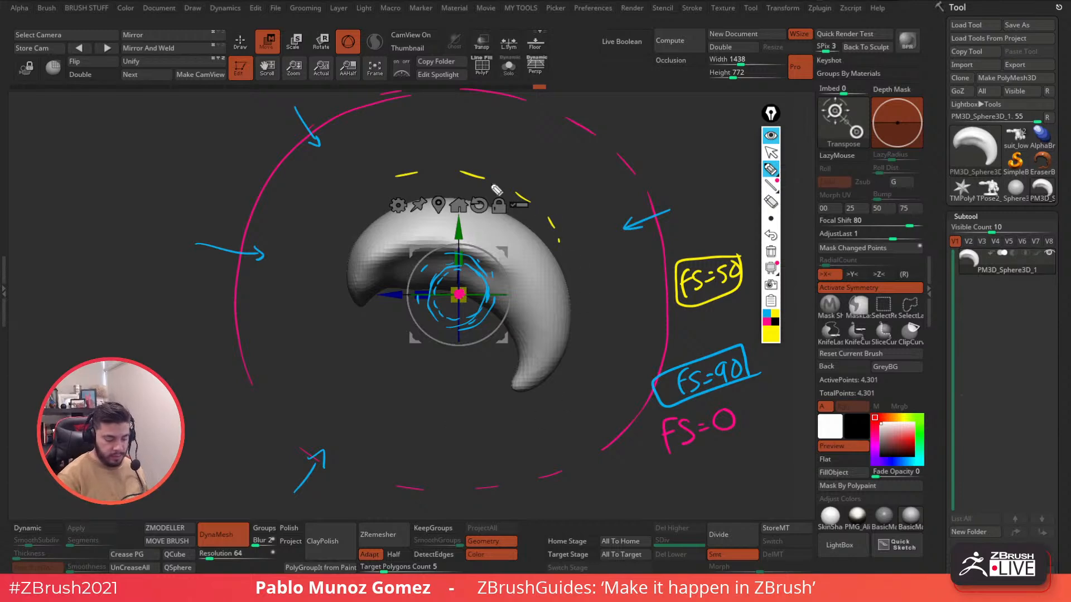
mouse_move(393, 195)
mouse_down()
mouse_move(332, 258)
mouse_move(332, 340)
mouse_move(455, 413)
mouse_up()
mouse_move(474, 412)
mouse_down()
mouse_move(530, 397)
mouse_move(566, 211)
mouse_up()
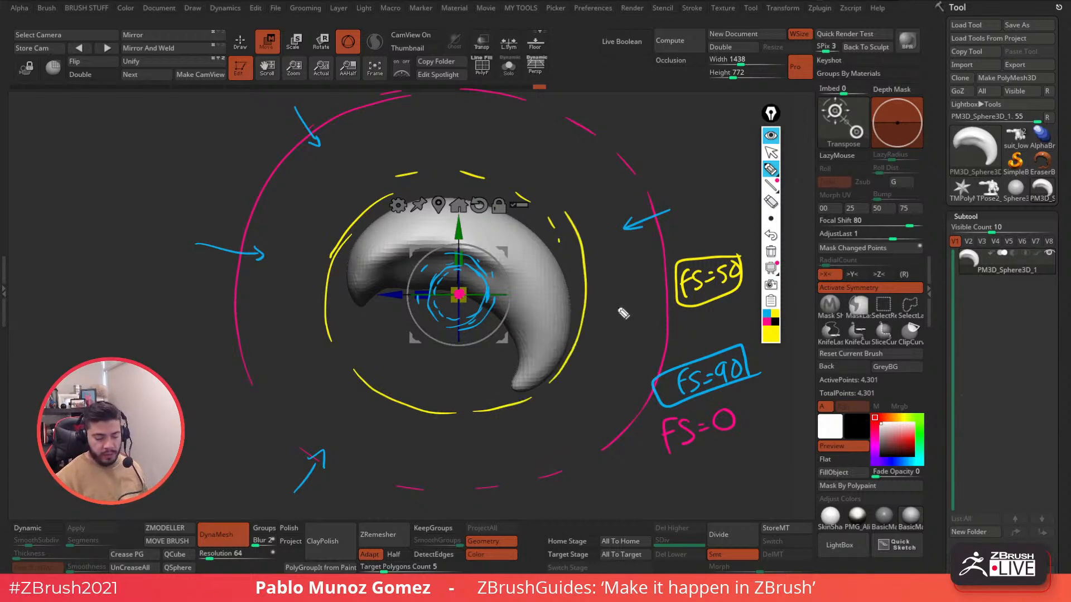
Switch from the annotation pen to the cursor, hide and reshow the annotations, and set the Focal Shift to -100.
click(771, 151)
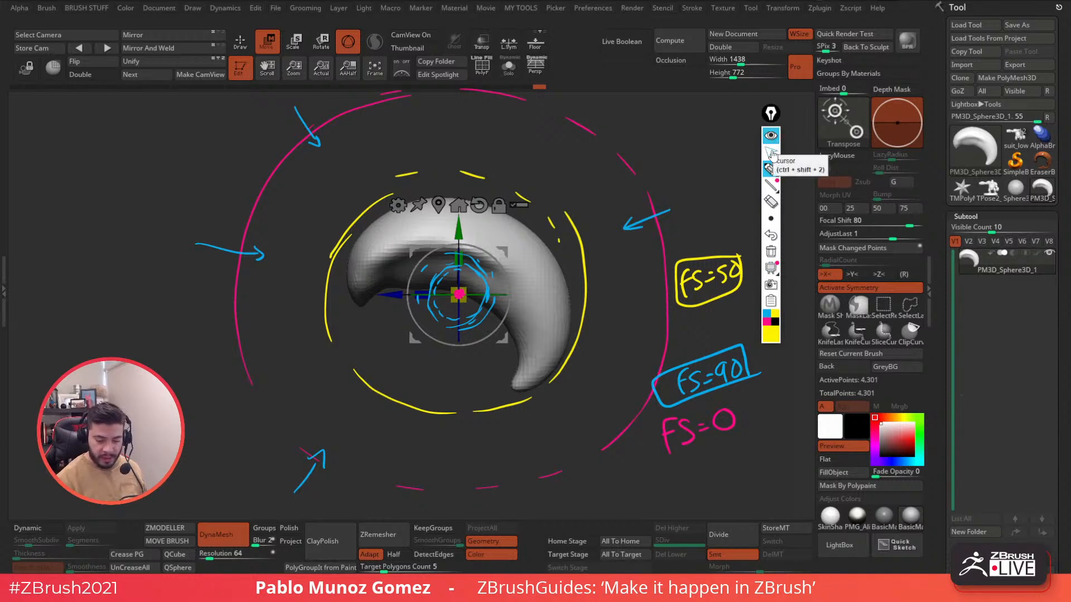
click(771, 153)
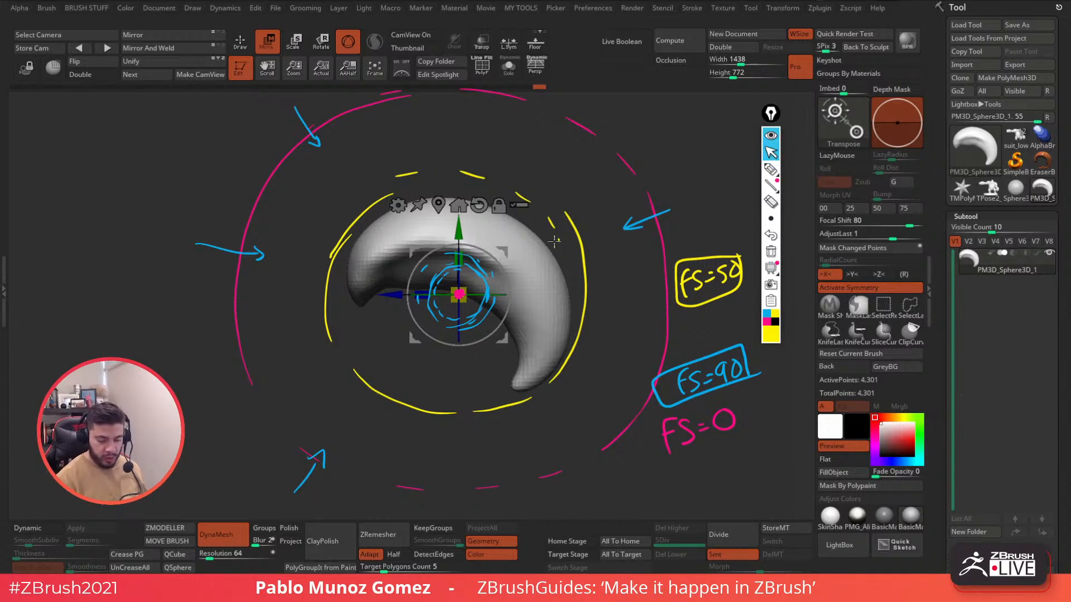
click(771, 136)
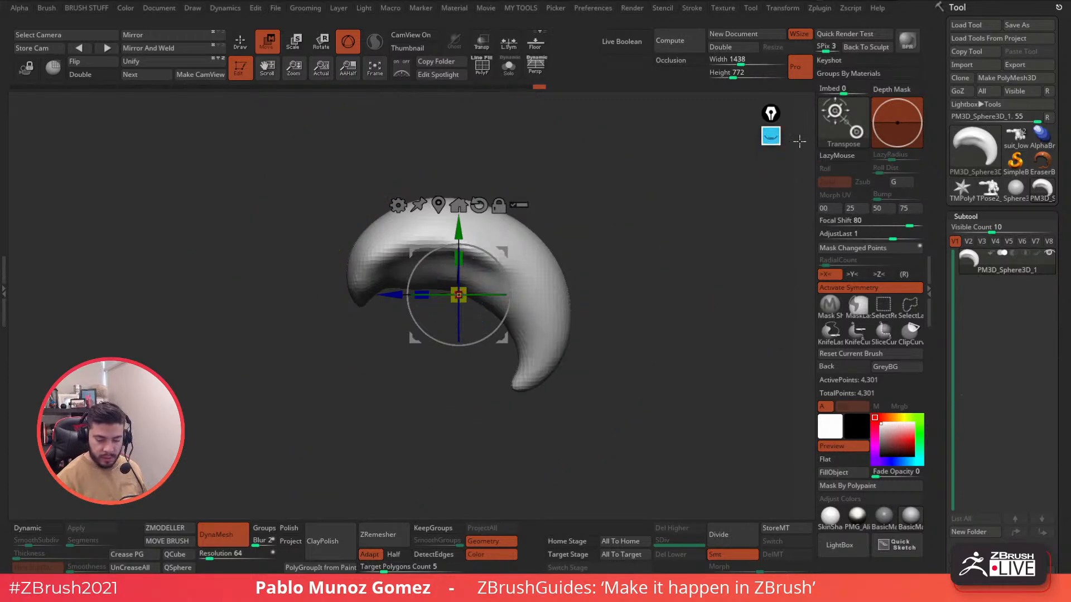
click(771, 136)
drag(907, 226, 829, 233)
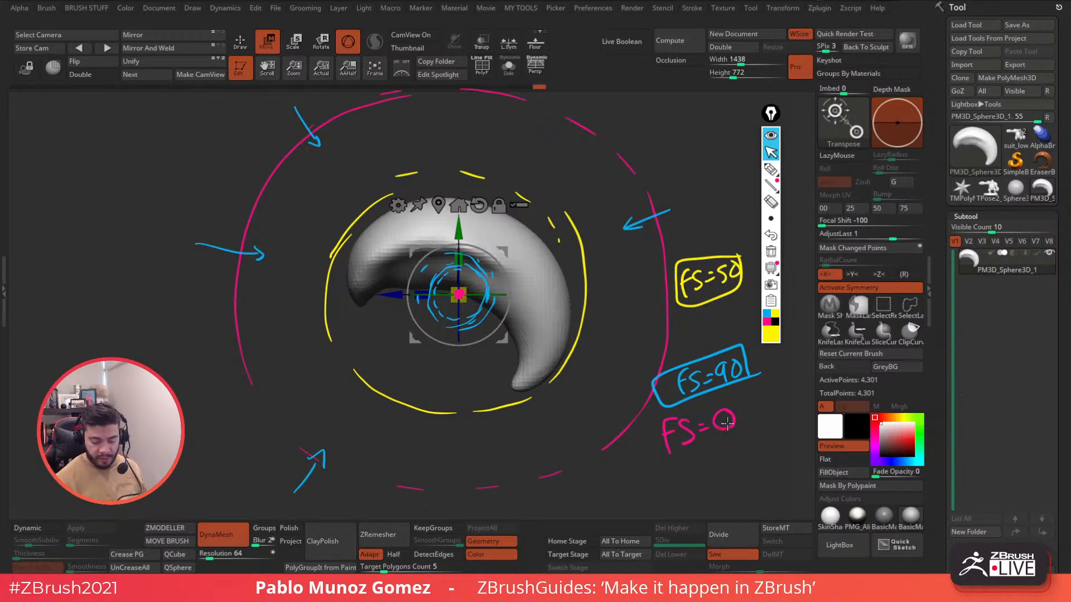
Replace the 0 in the magenta focal shift label with -100 in magenta, and return to the annotation cursor.
click(770, 169)
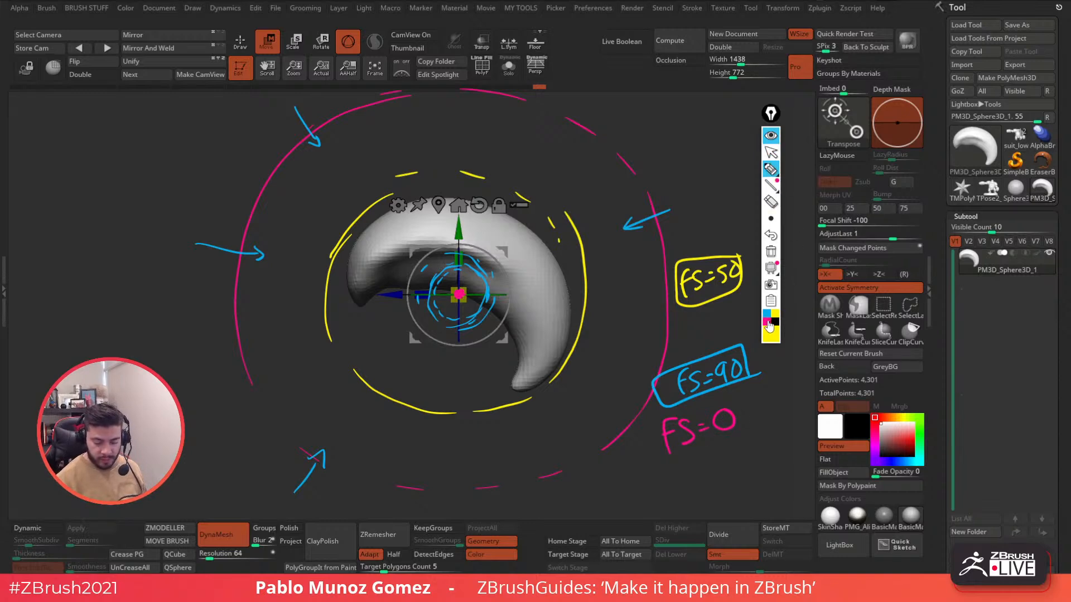
click(771, 202)
click(723, 421)
click(770, 169)
drag(715, 427, 721, 423)
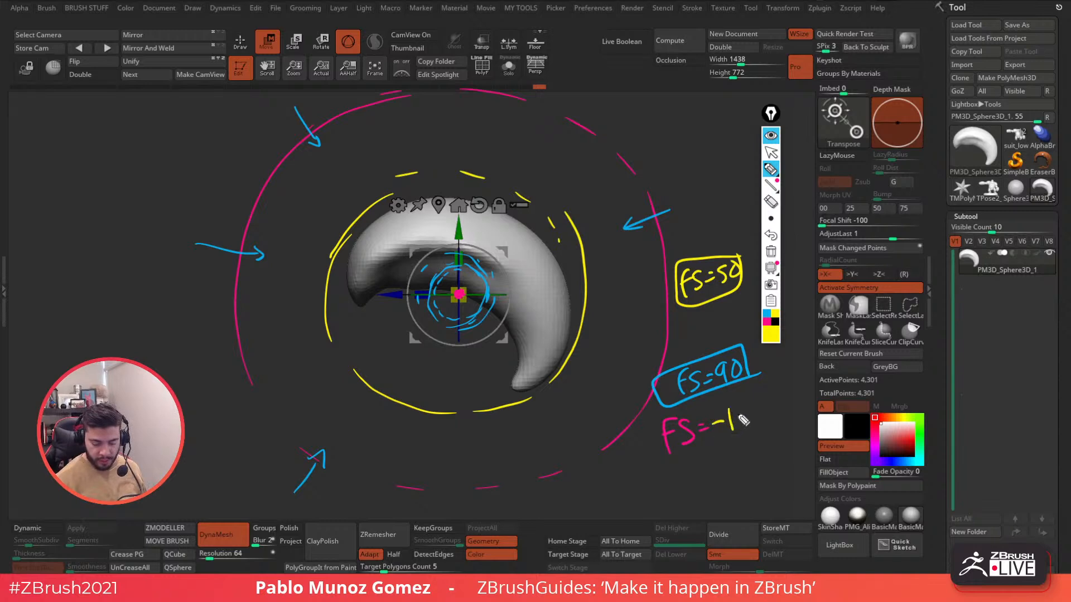
click(771, 237)
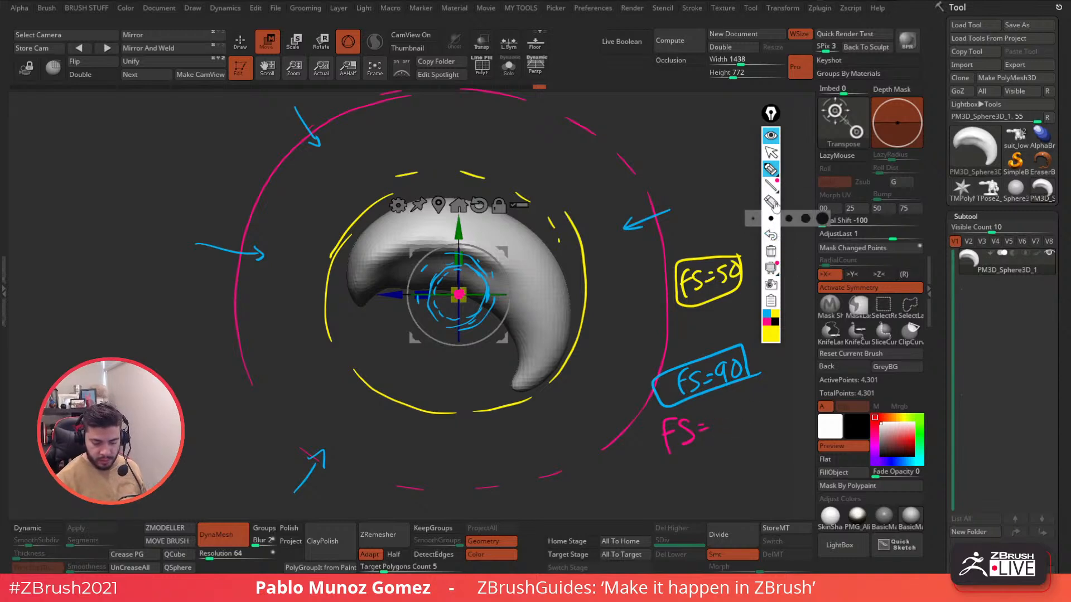
click(767, 322)
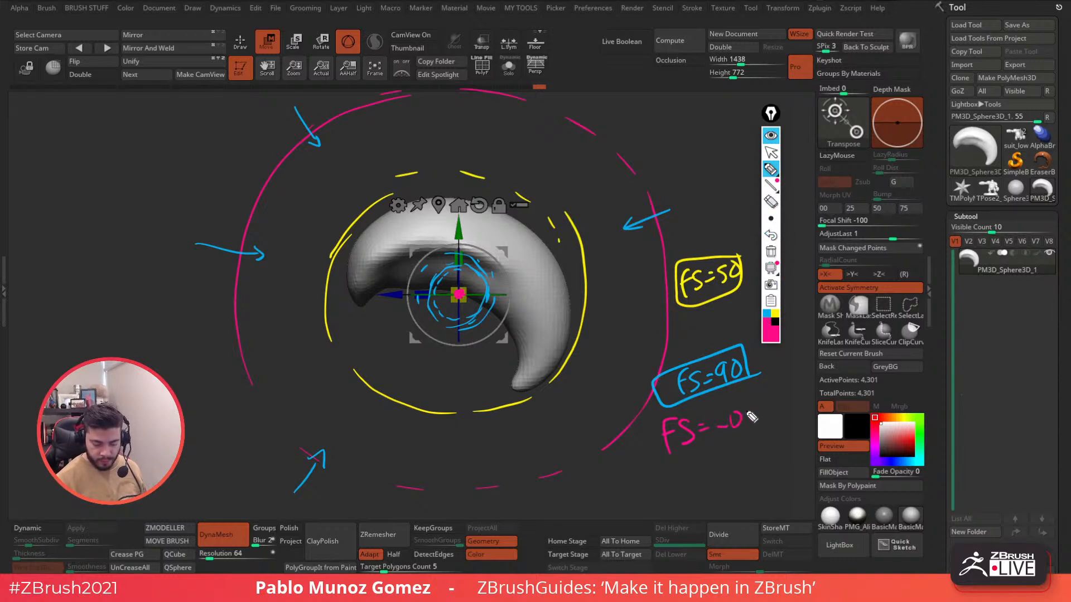
click(771, 153)
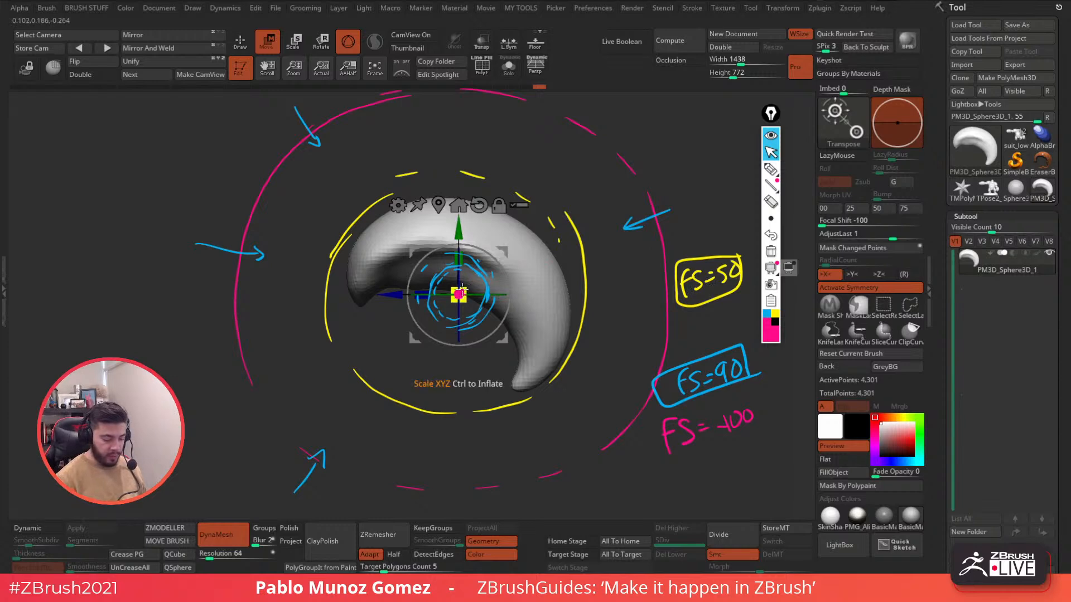
Set the Focal Shift to 0, try deforming the shell with the gizmo, and undo the change.
mouse_move(503, 245)
mouse_down()
mouse_move(461, 229)
mouse_move(464, 245)
mouse_move(504, 245)
mouse_up()
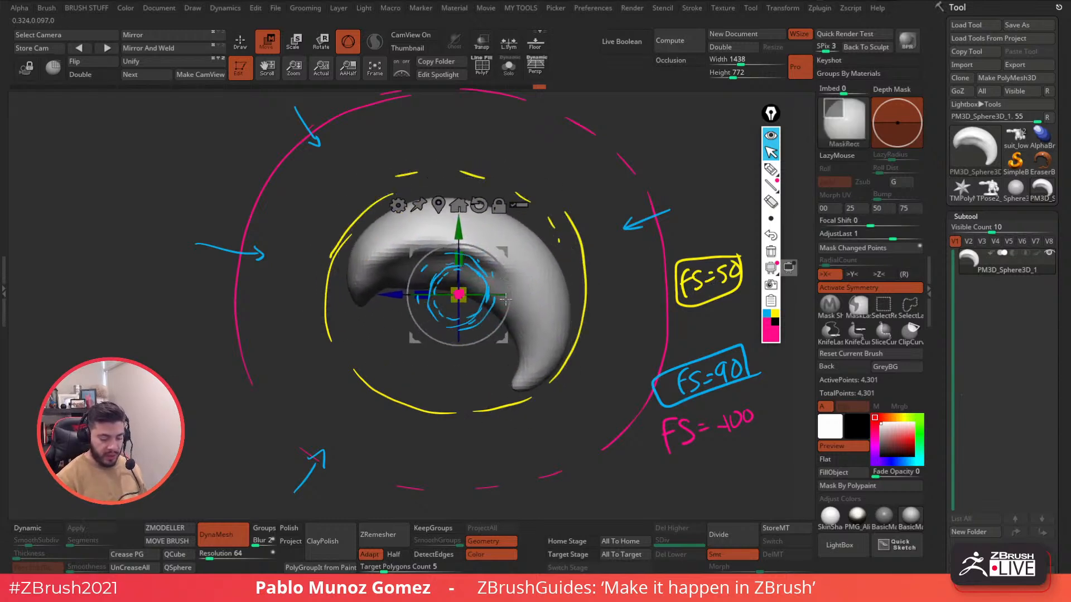
click(881, 213)
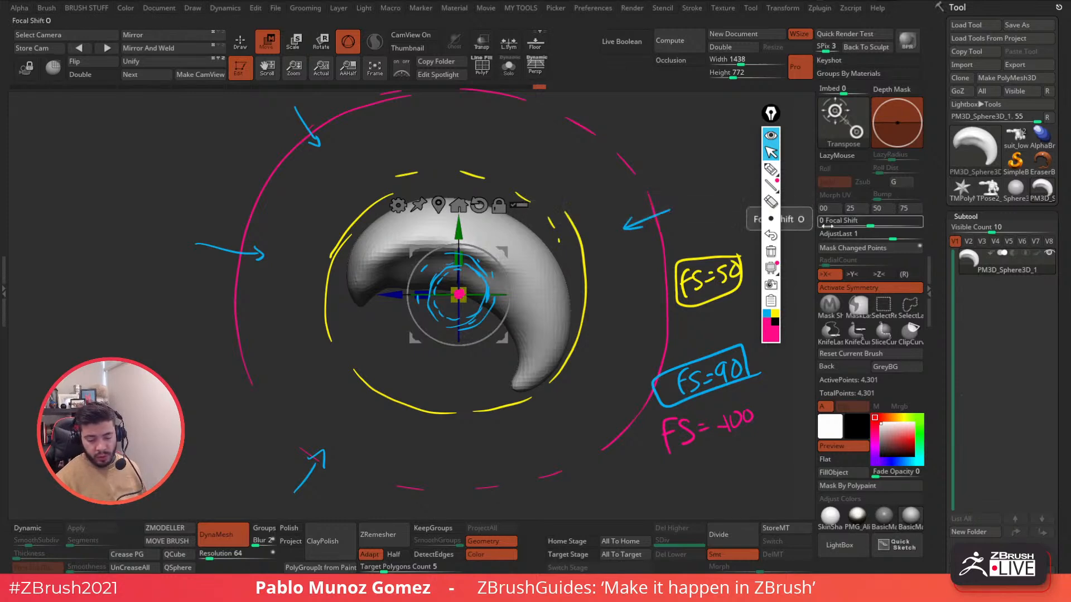
drag(530, 270, 489, 232)
key(ctrl+z)
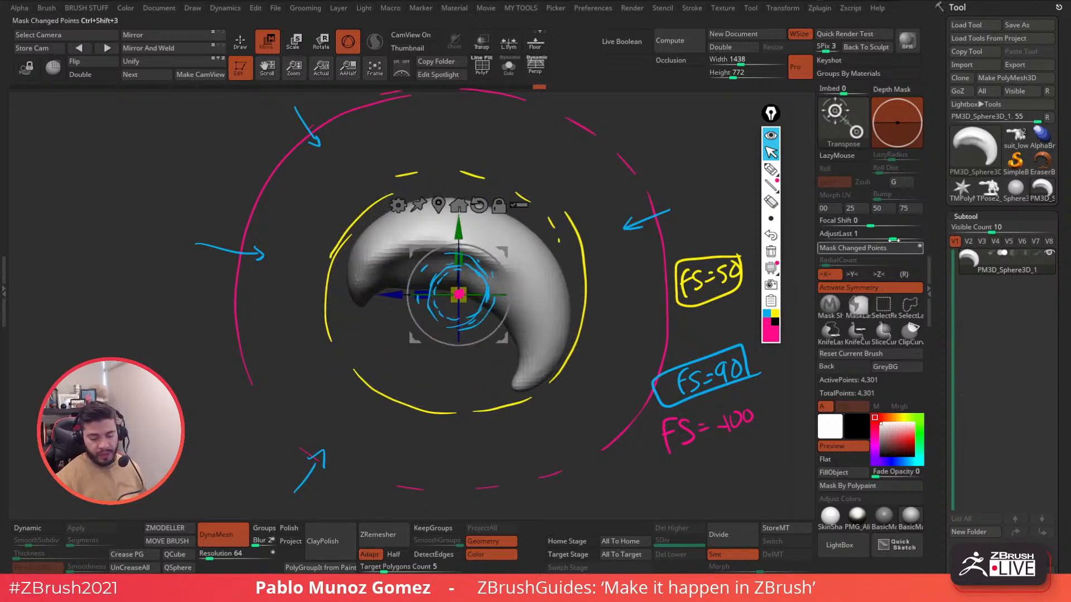
Set the Focal Shift to 80 and hide the on-screen annotations.
click(909, 223)
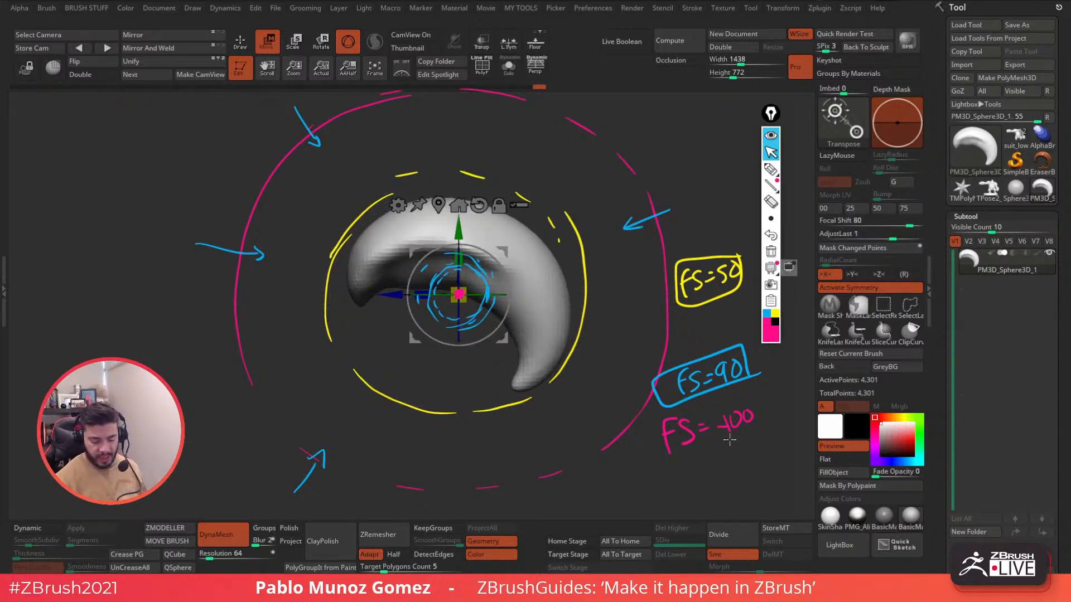
mouse_move(502, 256)
mouse_down()
mouse_move(490, 285)
mouse_move(486, 246)
mouse_move(509, 254)
mouse_move(483, 249)
mouse_move(472, 266)
mouse_move(500, 266)
mouse_up()
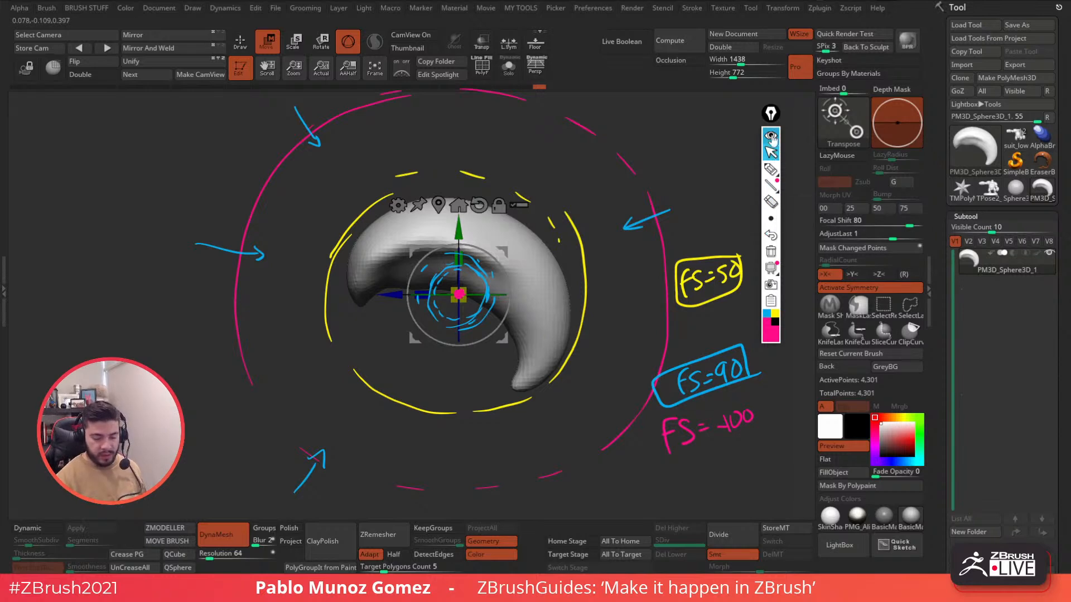
click(772, 138)
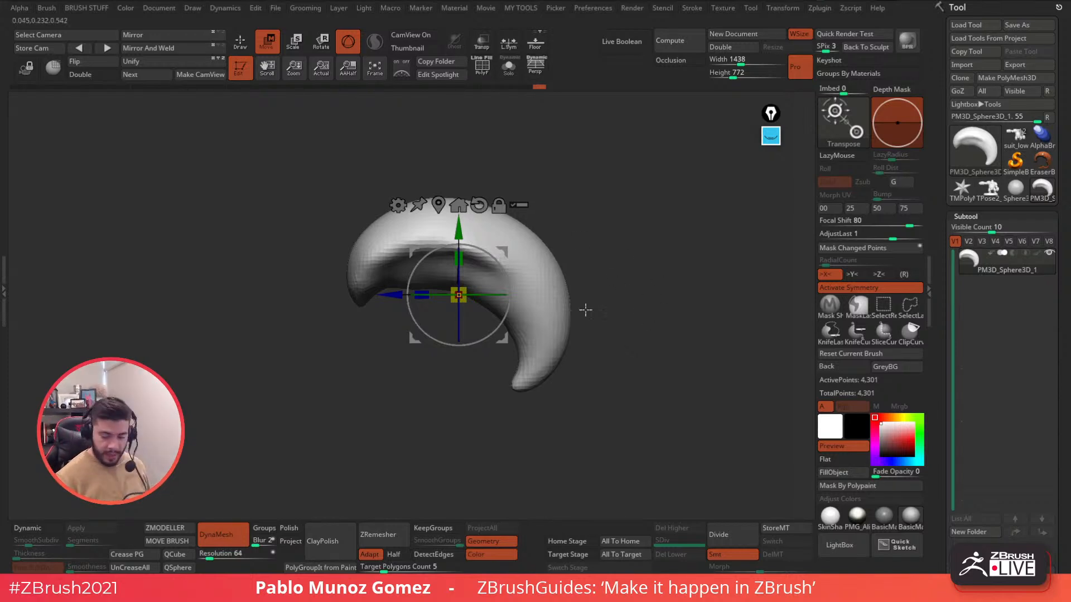
Duplicate the shell subtool, then scale the copy slightly smaller and shift it down inside the shell with the gizmo.
scroll(932, 266, down, 3)
scroll(963, 447, down, 2)
click(963, 448)
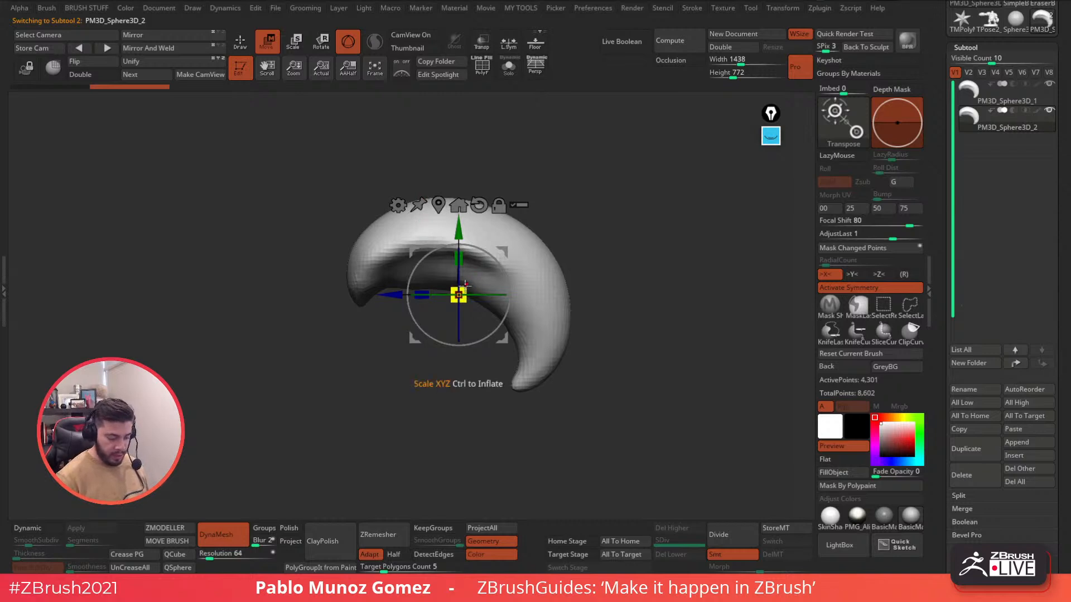
drag(459, 295, 461, 289)
drag(458, 229, 459, 240)
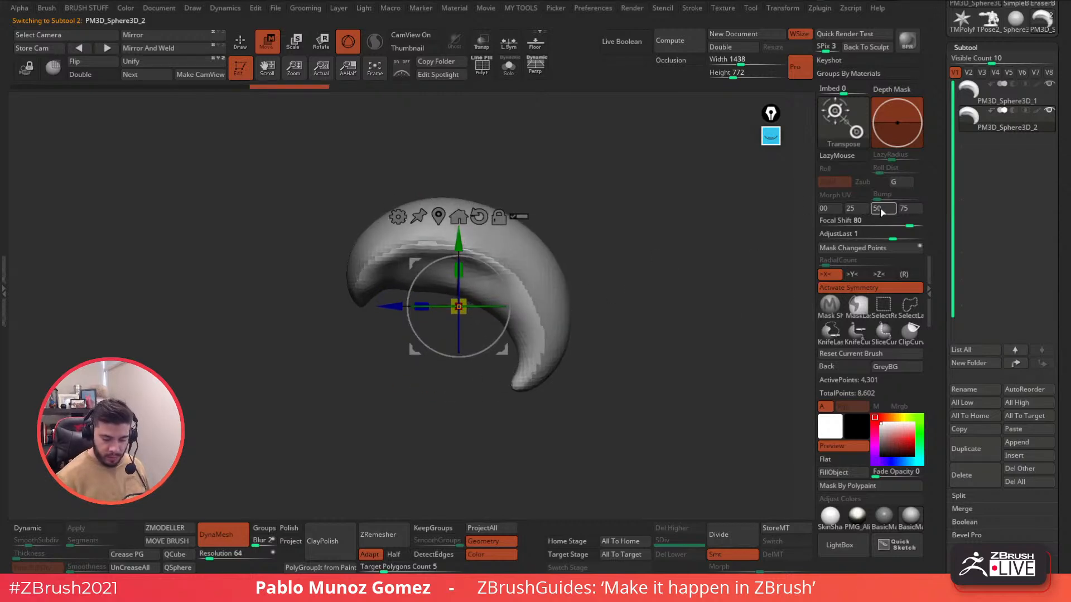
drag(459, 306, 462, 297)
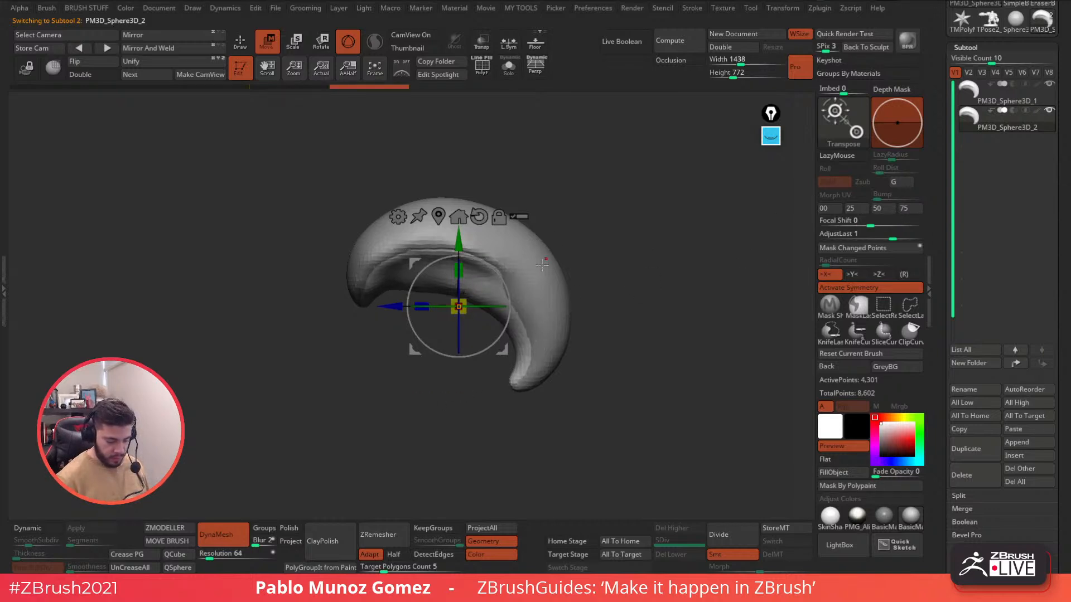
Switch to the Move brush, select the inner copy, and pull its underside down near the head into a rounded belly.
alt+drag(506, 260, 445, 233)
drag(445, 233, 551, 249)
key(q)
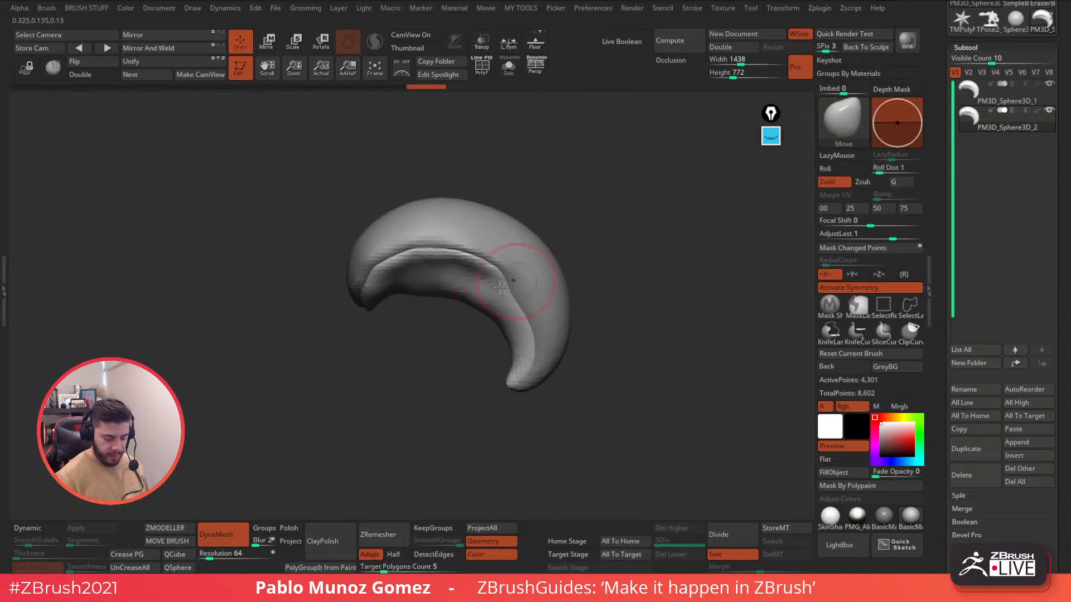
alt+click(503, 287)
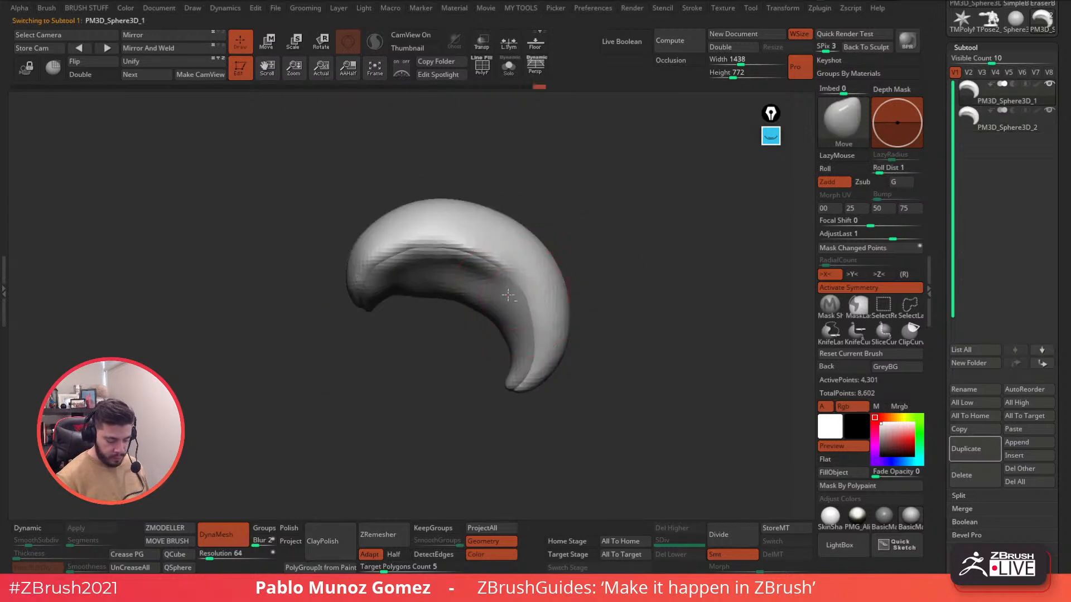
alt+click(506, 296)
mouse_move(593, 248)
mouse_down()
mouse_move(545, 210)
mouse_move(490, 251)
mouse_up()
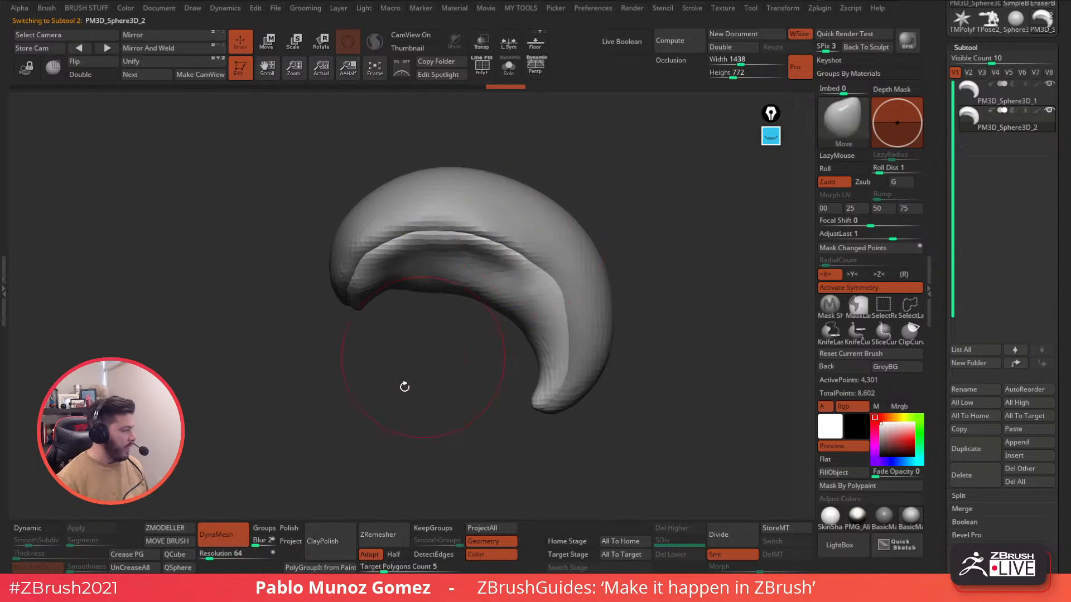
drag(428, 294, 361, 310)
right_drag(448, 290, 457, 298)
key(space)
mouse_move(457, 299)
mouse_down()
mouse_move(410, 320)
mouse_move(452, 319)
mouse_up()
right_drag(453, 319, 474, 304)
drag(458, 300, 389, 325)
drag(368, 310, 363, 317)
right_drag(411, 308, 373, 308)
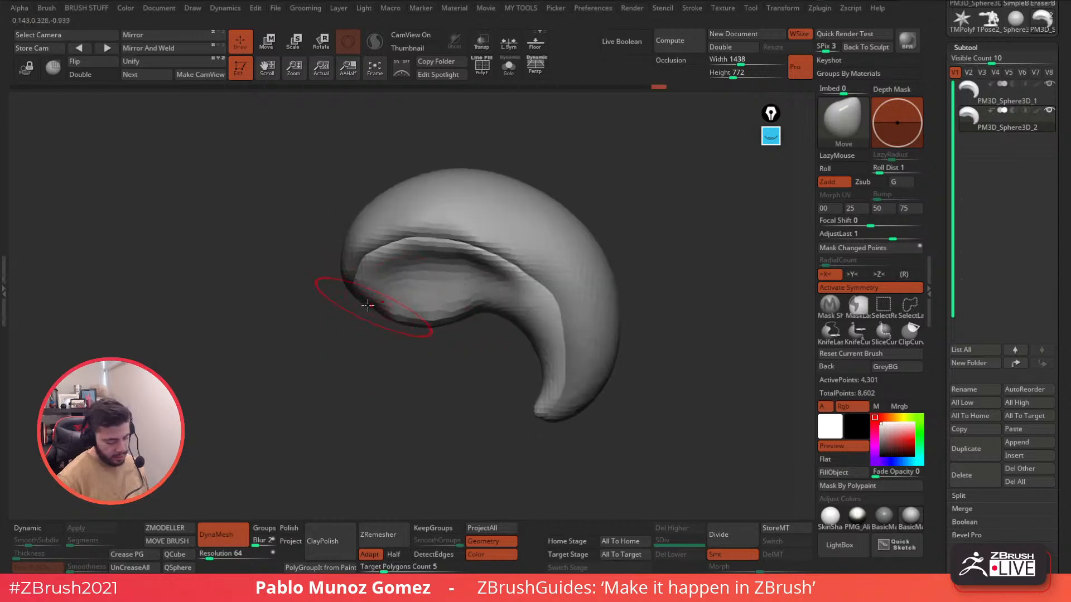
Refine the inner body's underside behind the belly bulge with the Move brush.
drag(484, 307, 483, 304)
right_drag(488, 318, 505, 277)
right_click(495, 280)
mouse_move(504, 276)
mouse_down()
mouse_move(500, 267)
mouse_move(514, 264)
mouse_move(494, 255)
mouse_up()
drag(600, 243, 461, 268)
drag(583, 271, 571, 264)
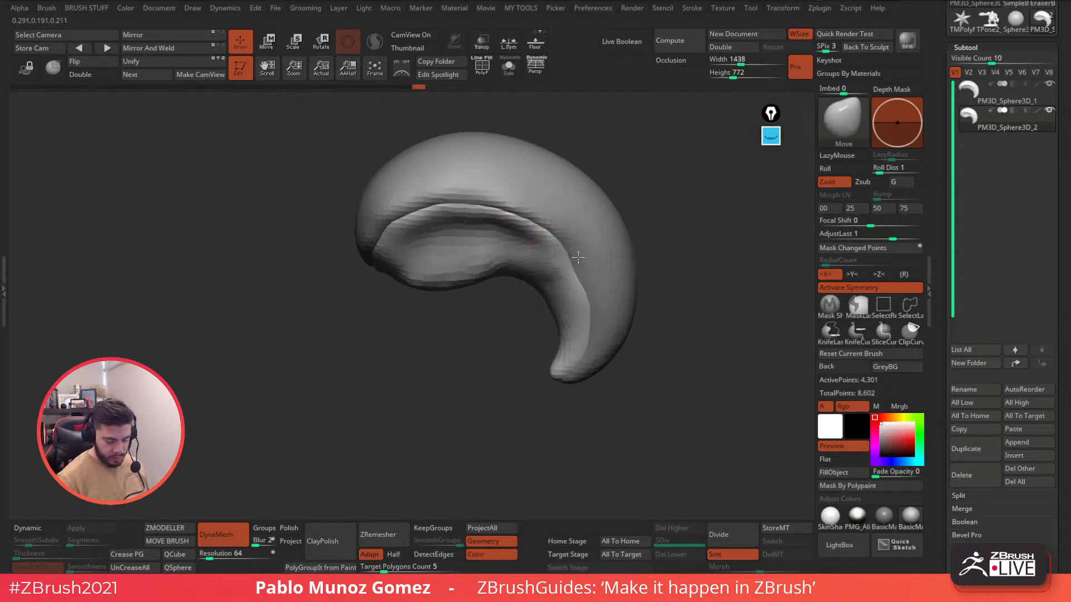
Select the outer shell and reshape its outer edge near the tail tip with the Move brush.
alt+click(593, 294)
alt+click(574, 276)
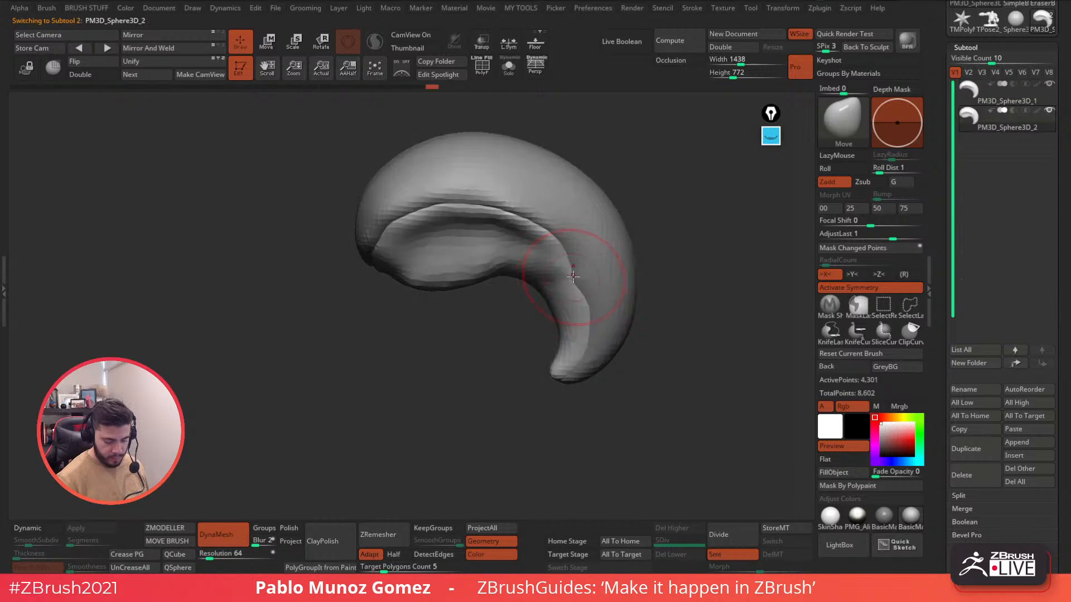
alt+click(585, 271)
alt+drag(661, 267, 621, 276)
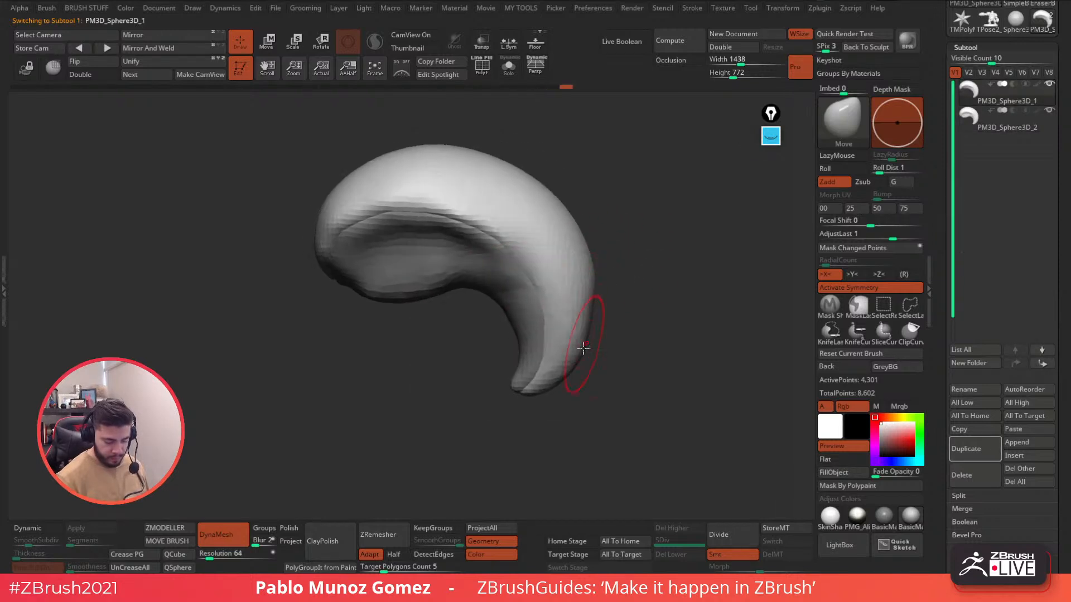
drag(569, 363, 545, 390)
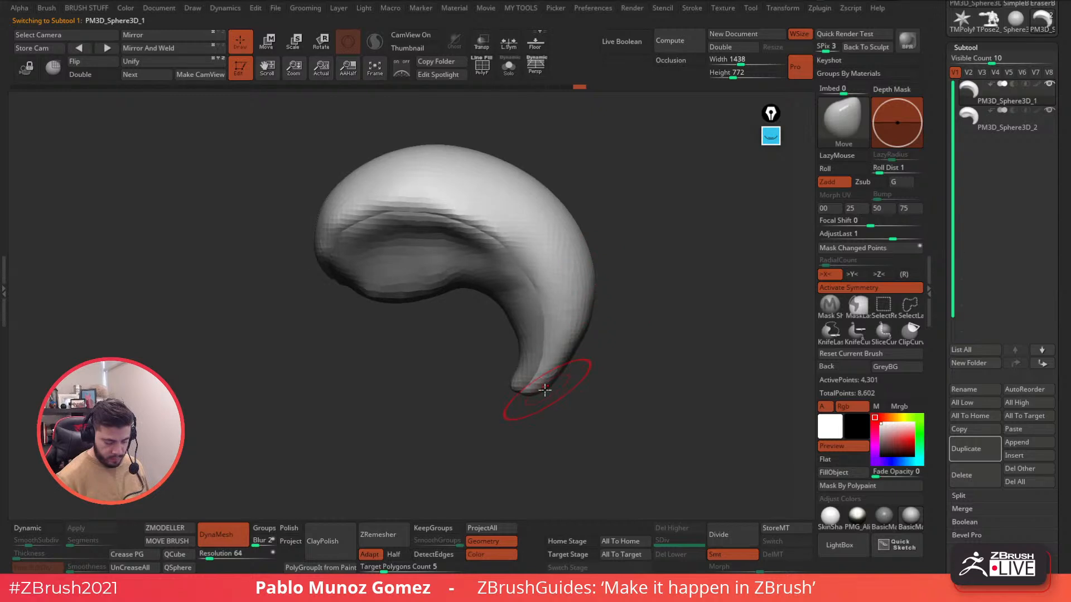
Select the inner body and reshape its tail and sides from the front with symmetrical Move brush strokes.
alt+click(513, 377)
mouse_move(624, 301)
mouse_down()
mouse_move(688, 241)
mouse_move(660, 182)
mouse_up()
mouse_move(549, 190)
mouse_down()
mouse_move(559, 197)
mouse_move(555, 246)
mouse_up()
mouse_move(600, 298)
mouse_down()
mouse_move(616, 248)
mouse_move(587, 284)
mouse_up()
mouse_move(516, 292)
mouse_down()
mouse_move(523, 298)
mouse_move(529, 275)
mouse_up()
drag(526, 243, 533, 226)
drag(524, 212, 530, 215)
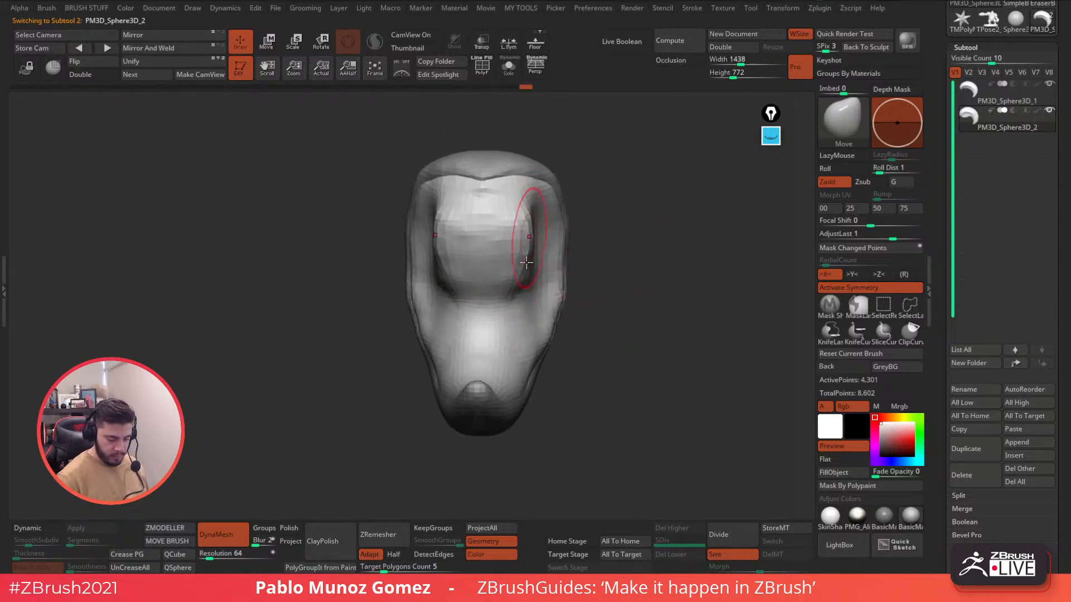
drag(574, 263, 596, 247)
drag(603, 209, 572, 270)
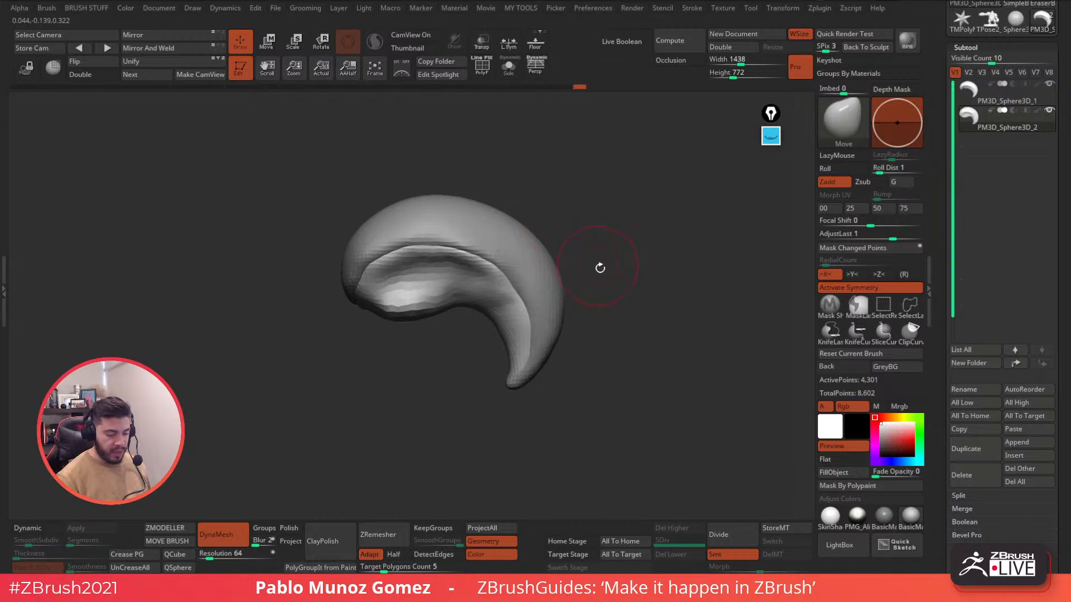
drag(594, 192, 543, 199)
Select and duplicate the outer shell subtool, and isolate the duplicate with Solo.
click(1013, 100)
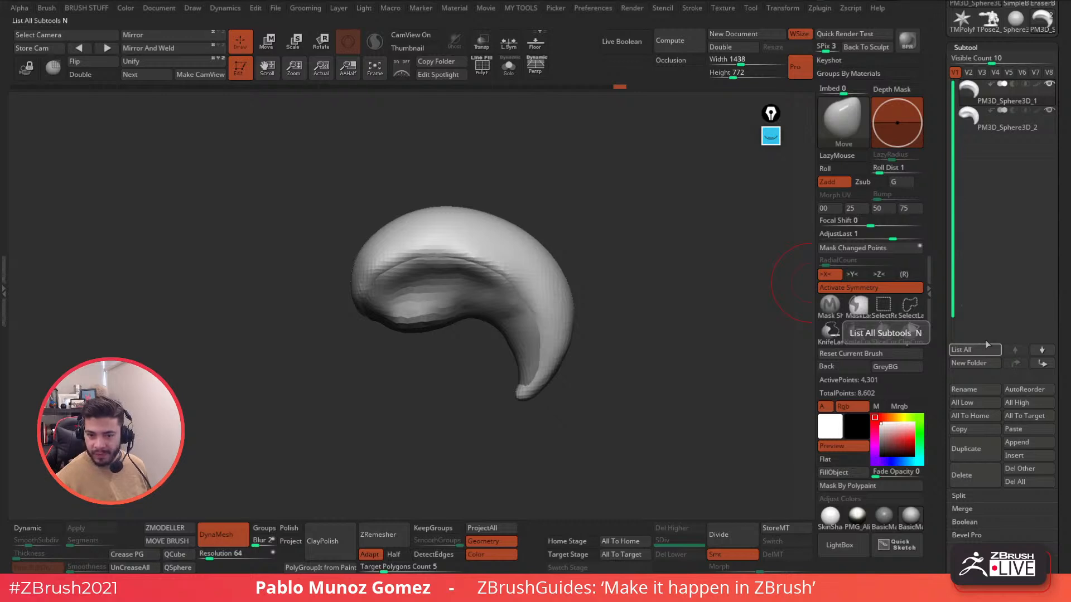
click(970, 449)
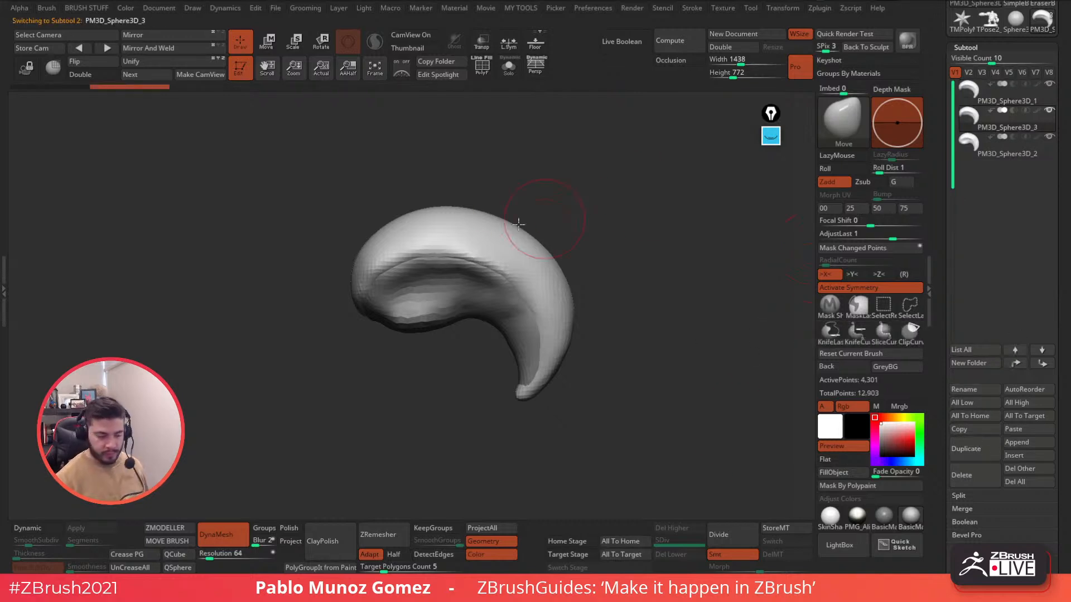
click(509, 71)
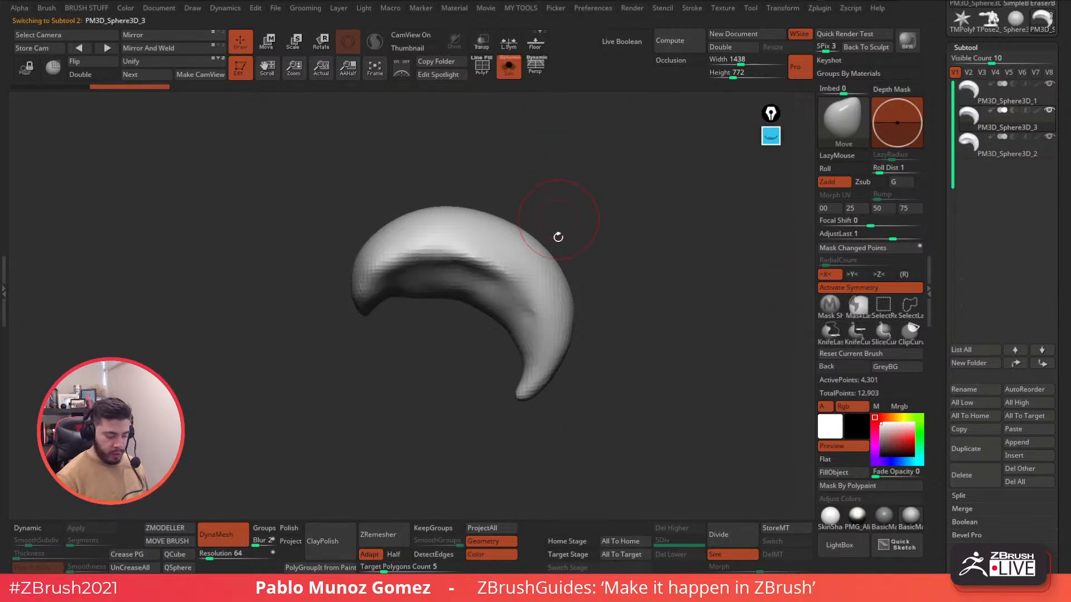
Cut away the head and tail ends of the duplicate with the KnifeLasso brush, leaving one body segment.
click(830, 333)
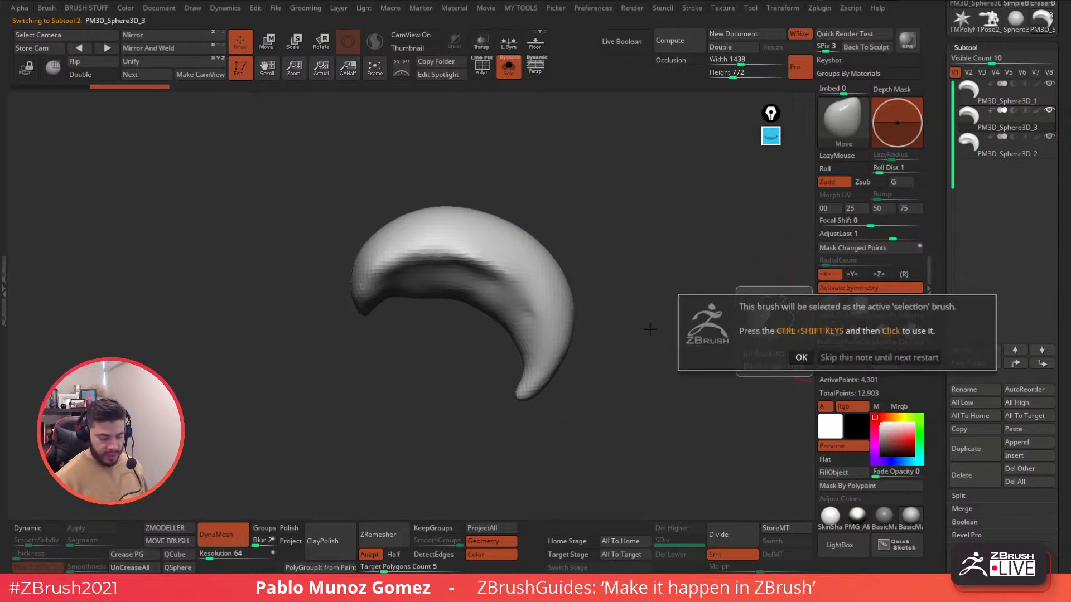
click(803, 356)
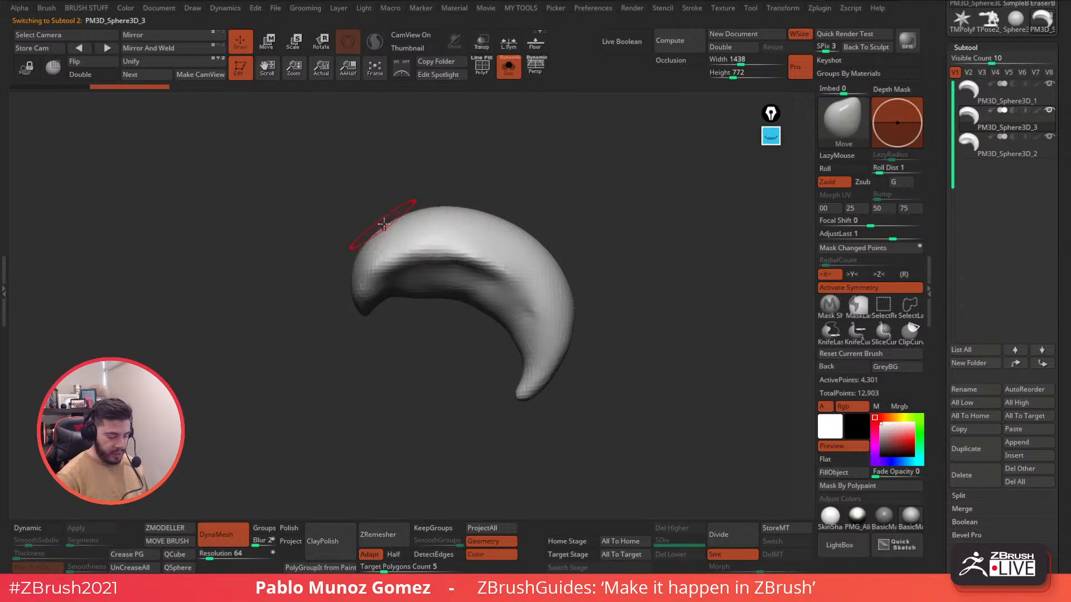
mouse_move(454, 186)
ctrl+shift+mouse_down()
mouse_move(516, 454)
mouse_move(614, 173)
ctrl+shift+mouse_up()
mouse_move(409, 326)
ctrl+shift+mouse_down()
mouse_move(412, 290)
mouse_move(435, 411)
mouse_move(449, 409)
ctrl+shift+mouse_up()
Try remeshing the cut segment with DynaMesh, including at resolution 72, and undo the results.
drag(549, 354, 564, 347)
ctrl+drag(539, 262, 552, 310)
key(ctrl+z)
text(72)
key(Return)
ctrl+drag(533, 370, 500, 293)
key(ctrl+z)
Set the DynaMesh resolution to 88, remesh the cut segment, and smooth its cut edge.
click(211, 555)
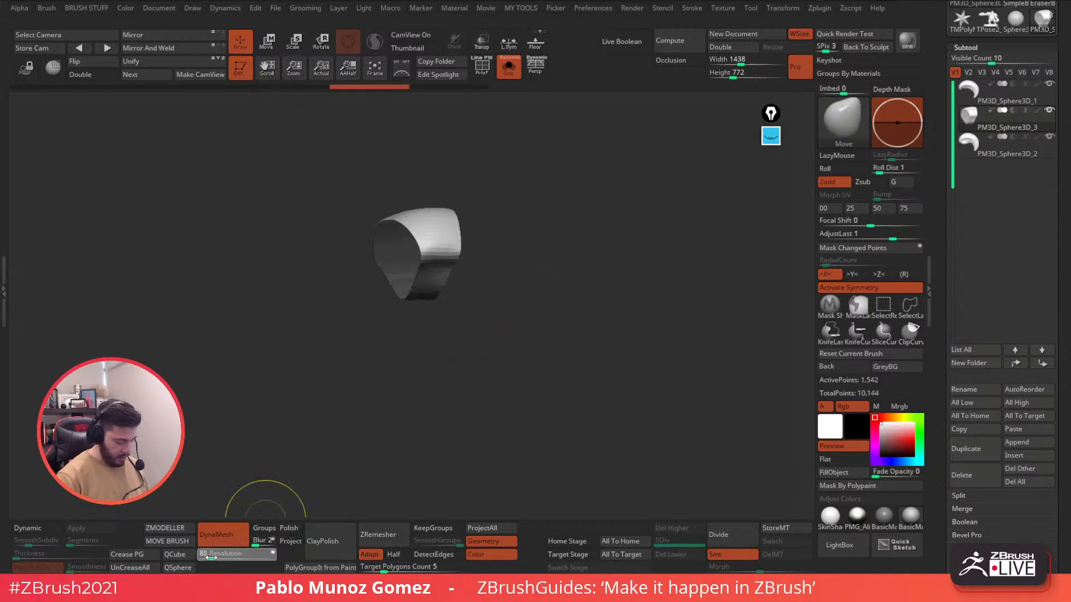
text(88)
key(Return)
ctrl+drag(506, 296, 464, 285)
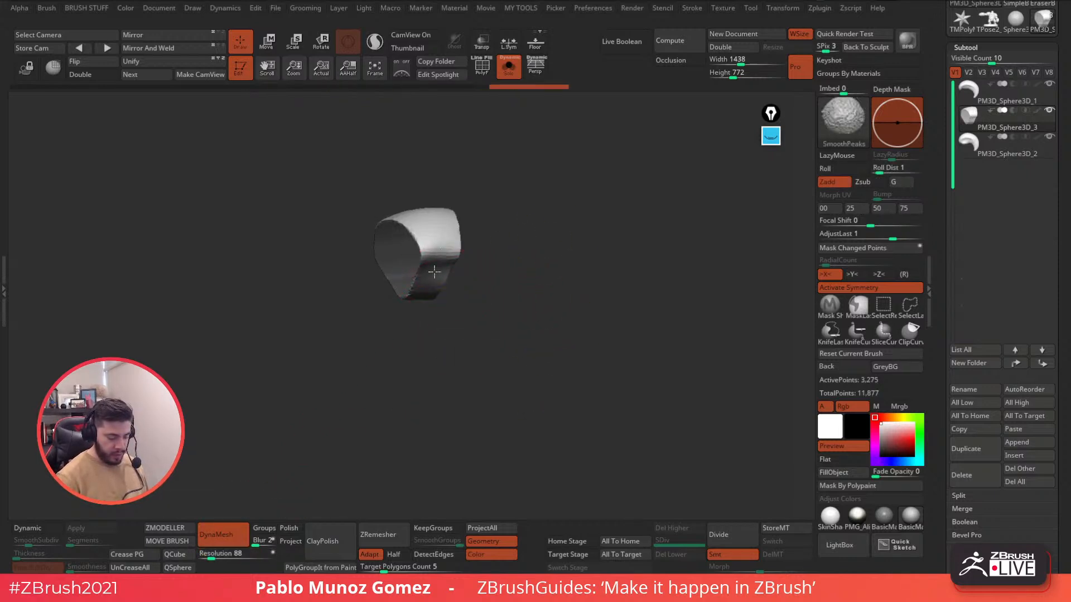
shift+drag(423, 251, 423, 277)
Turn off Solo and inflate the segment slightly so it sits above the shell.
mouse_move(490, 257)
mouse_down()
mouse_move(550, 256)
mouse_move(624, 237)
mouse_move(619, 221)
mouse_up()
click(509, 66)
key(space)
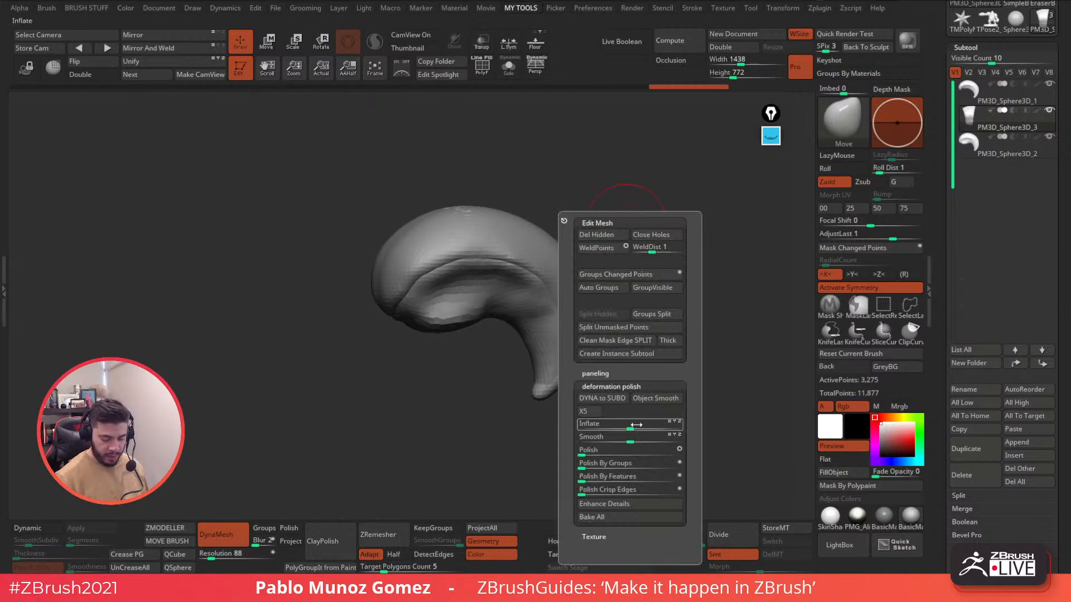
drag(634, 426, 639, 427)
drag(713, 277, 617, 268)
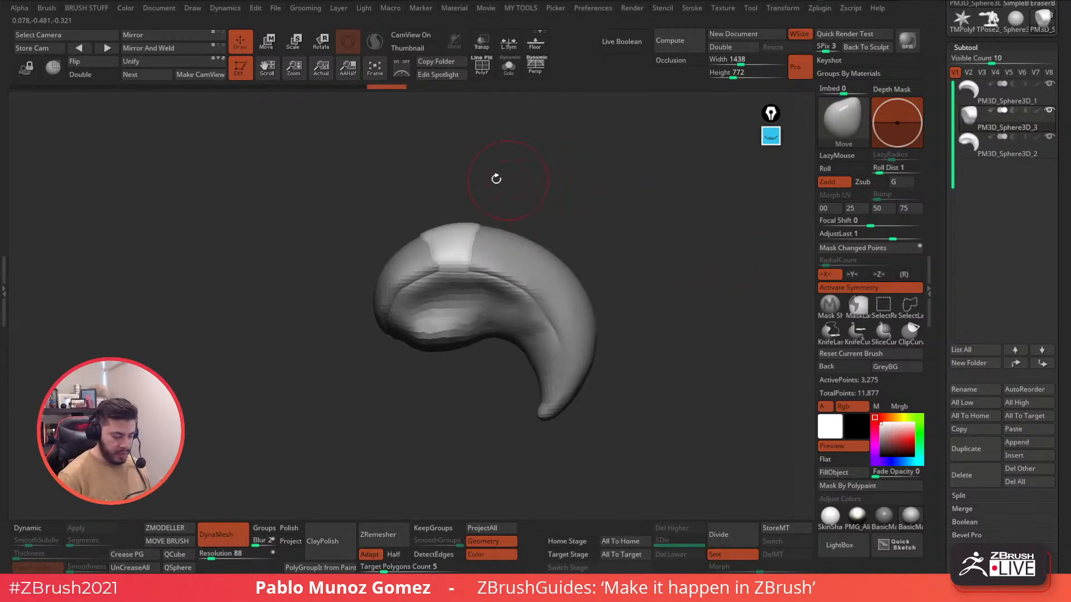
mouse_move(530, 200)
mouse_down()
mouse_move(567, 199)
mouse_move(571, 220)
mouse_up()
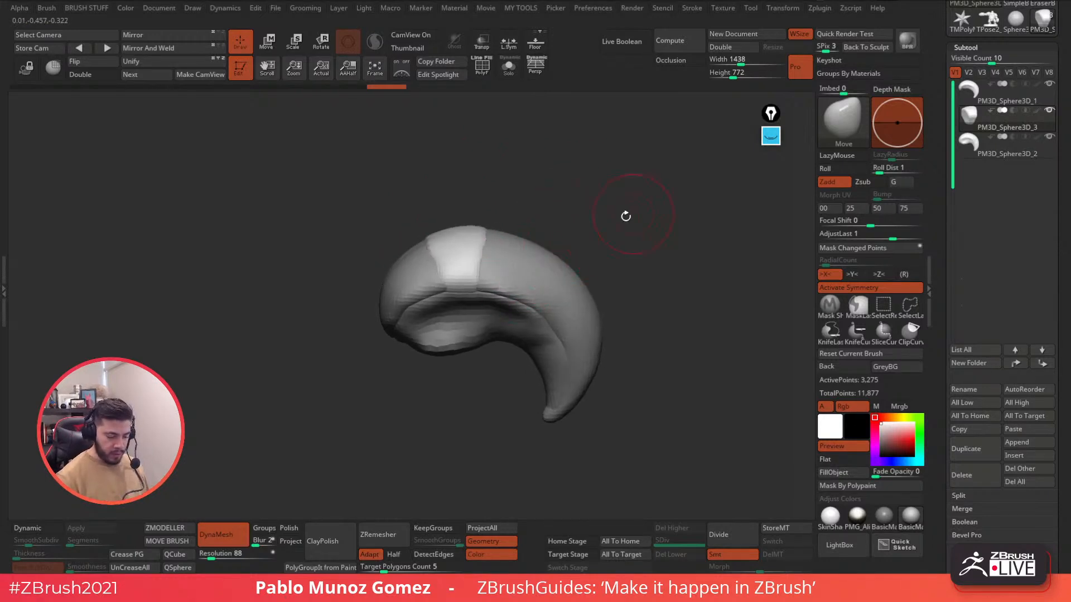
Switch to the SnakeHook brush, skip its note until the next restart, turn on Sculptris Pro, and adjust the draw size.
key(space)
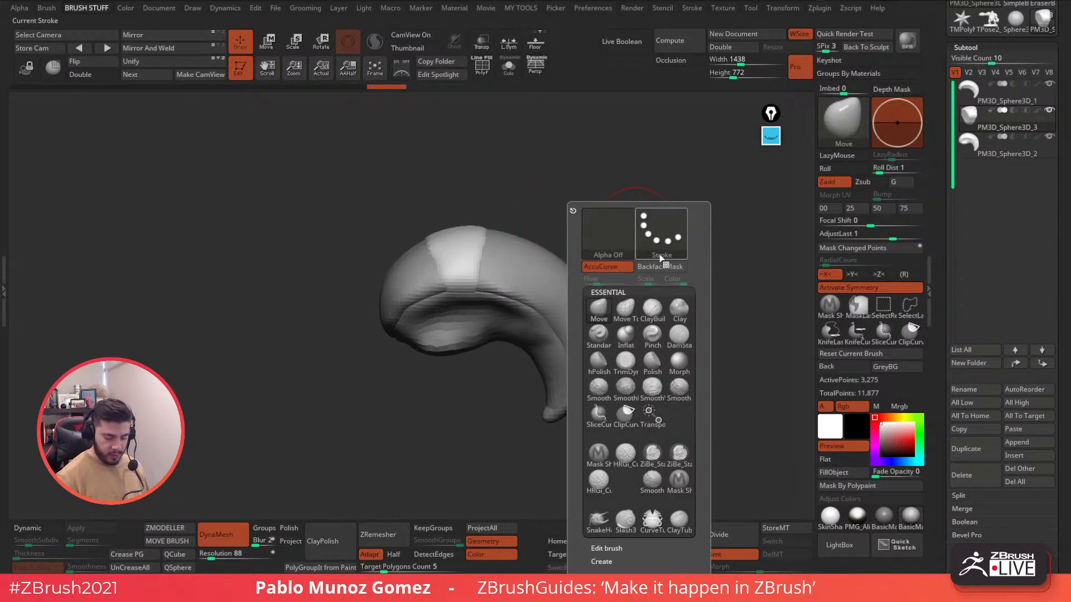
click(598, 522)
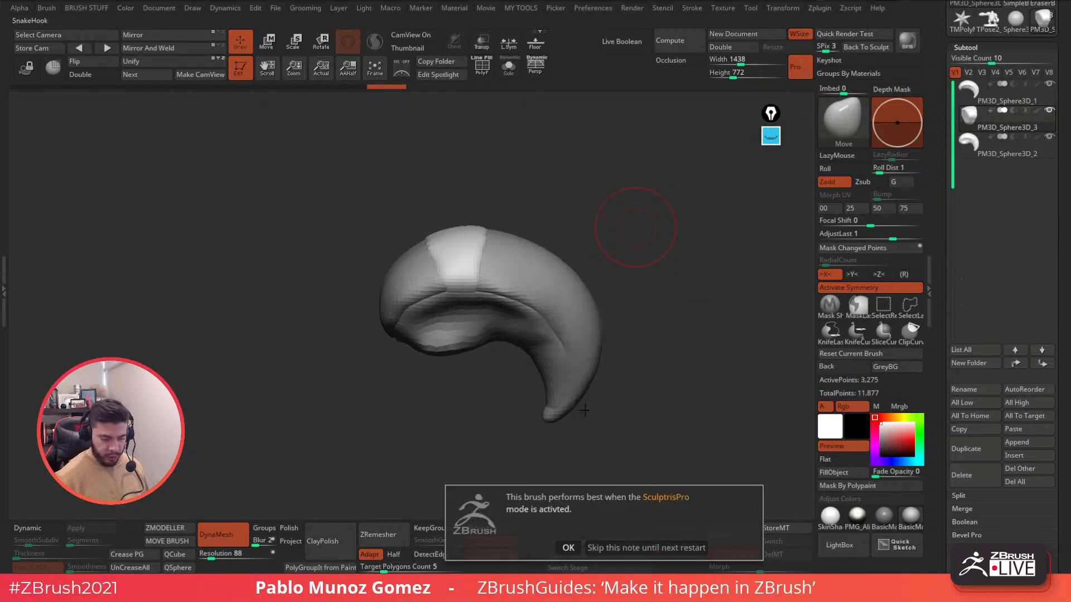
click(591, 547)
click(375, 46)
shift+drag(602, 212, 602, 203)
key(space)
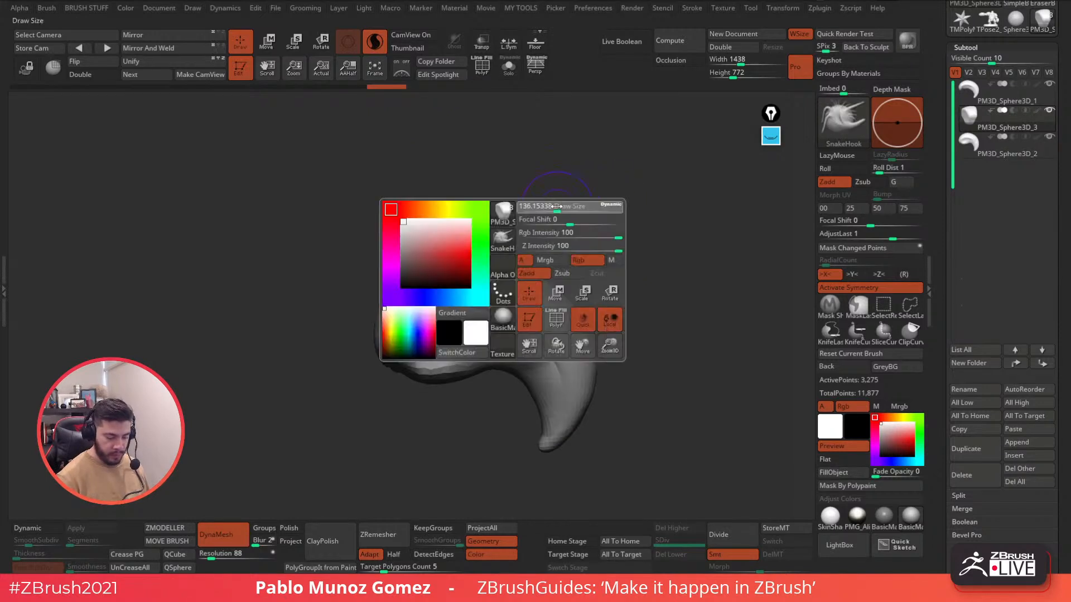
key(b)
click(545, 260)
Pull a long backward-leaning spine out of the top centre of the segment with SnakeHook and smooth it.
mouse_move(491, 232)
mouse_down()
mouse_move(497, 222)
mouse_move(610, 249)
mouse_move(569, 238)
mouse_move(552, 251)
mouse_up()
key(ctrl+z)
mouse_move(494, 283)
mouse_down()
mouse_move(496, 244)
mouse_move(508, 255)
mouse_up()
mouse_move(506, 303)
mouse_down()
mouse_move(569, 248)
mouse_move(533, 284)
mouse_move(477, 310)
mouse_up()
drag(530, 234, 552, 256)
mouse_move(519, 290)
shift+mouse_down()
mouse_move(561, 246)
mouse_move(545, 272)
shift+mouse_up()
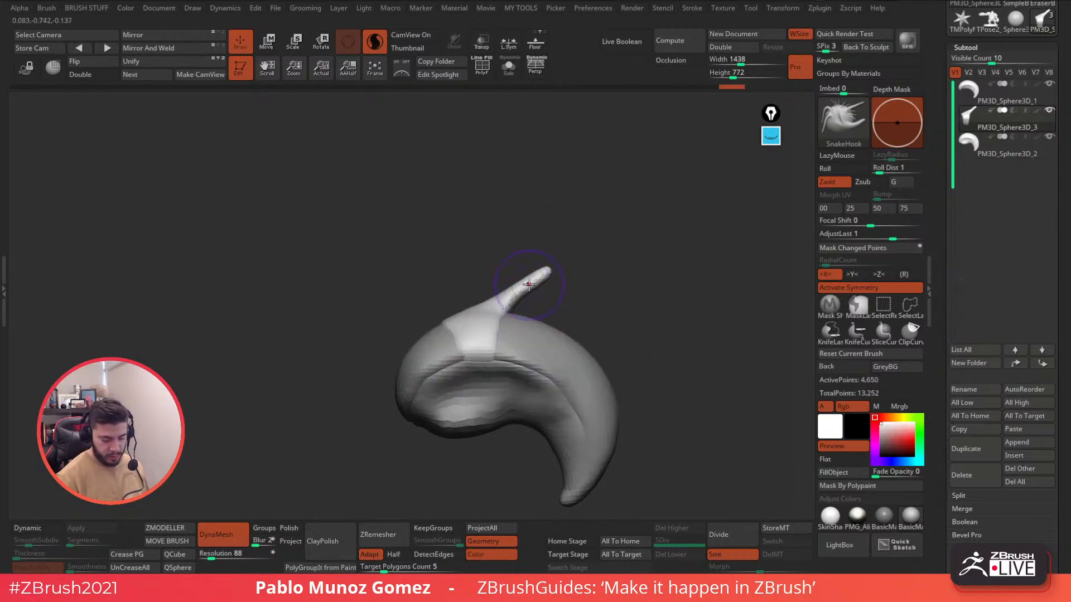
mouse_move(541, 277)
shift+mouse_down()
mouse_move(530, 285)
mouse_move(562, 270)
mouse_move(532, 269)
shift+mouse_up()
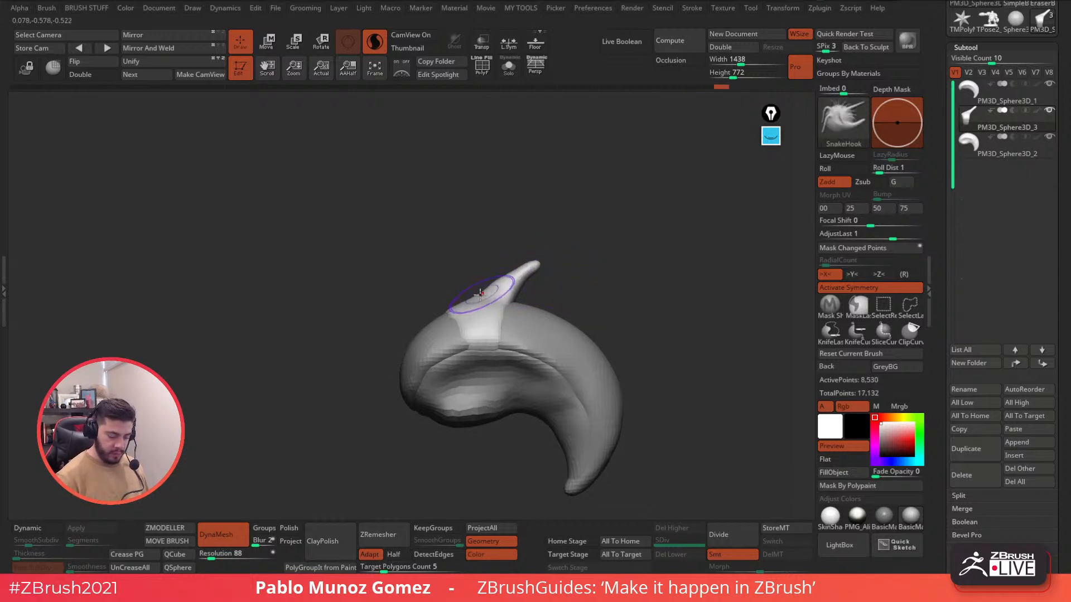
Pull a symmetrical pair of shorter spikes from the rear sides of the segment with SnakeHook.
drag(658, 290, 593, 301)
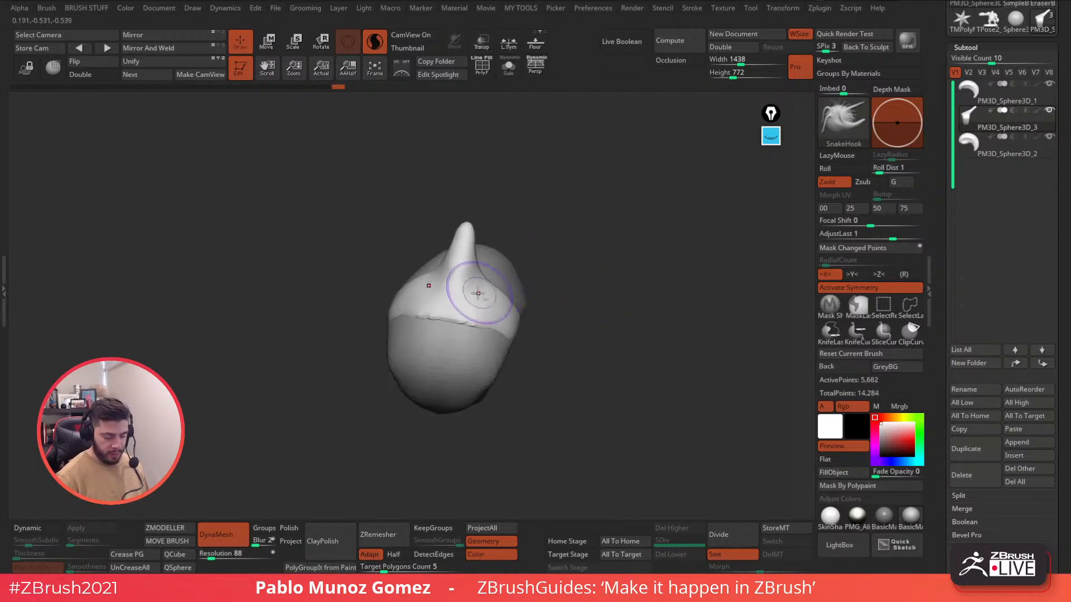
drag(474, 307, 474, 295)
drag(580, 291, 515, 292)
mouse_move(529, 233)
mouse_down()
mouse_move(536, 226)
mouse_move(495, 288)
mouse_move(573, 225)
mouse_up()
key(space)
mouse_move(534, 255)
mouse_down()
mouse_move(497, 302)
mouse_move(513, 331)
mouse_up()
key(space)
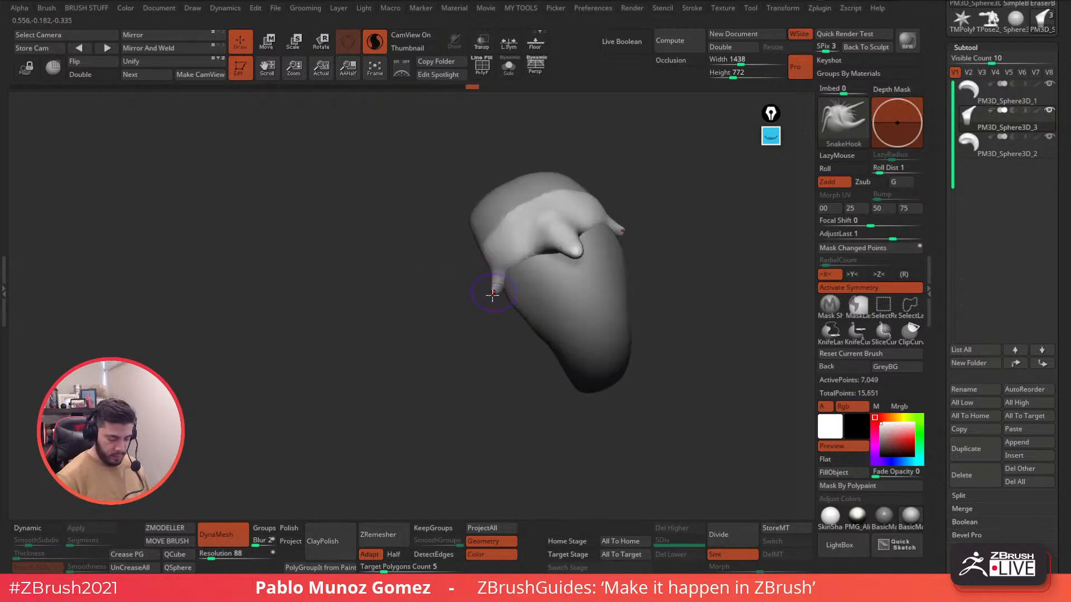
drag(494, 292, 489, 294)
mouse_move(614, 290)
mouse_down()
mouse_move(633, 231)
mouse_move(622, 248)
mouse_up()
Reshape the base and curve of the top spine with the Move brush and smooth the segment's surface.
key(b)
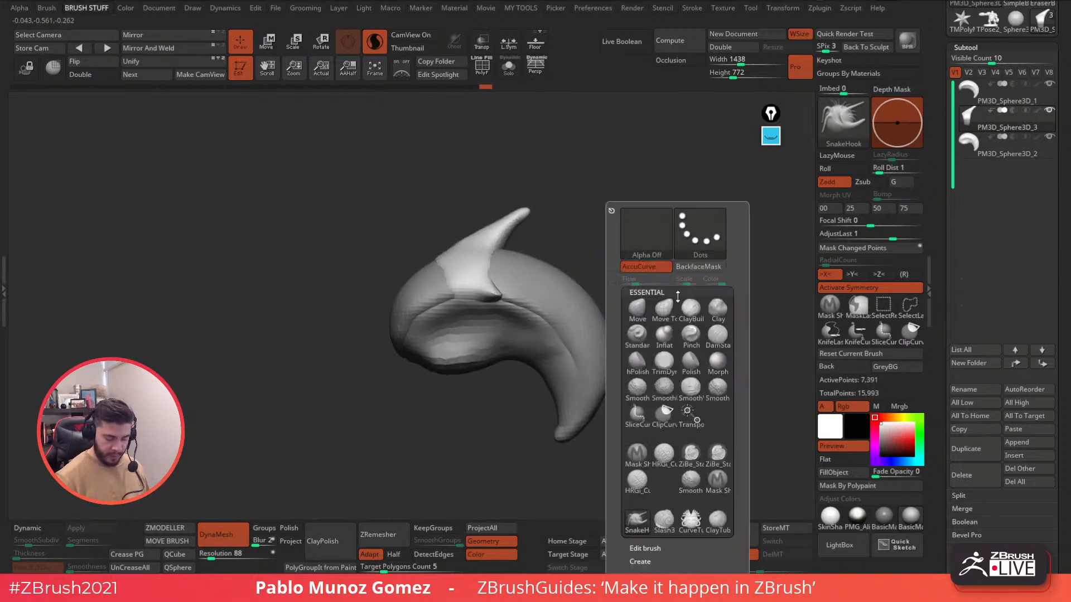
click(638, 317)
key(space)
mouse_move(500, 240)
mouse_down()
mouse_move(521, 218)
mouse_move(492, 220)
mouse_up()
alt+drag(568, 209, 566, 224)
key(shift)
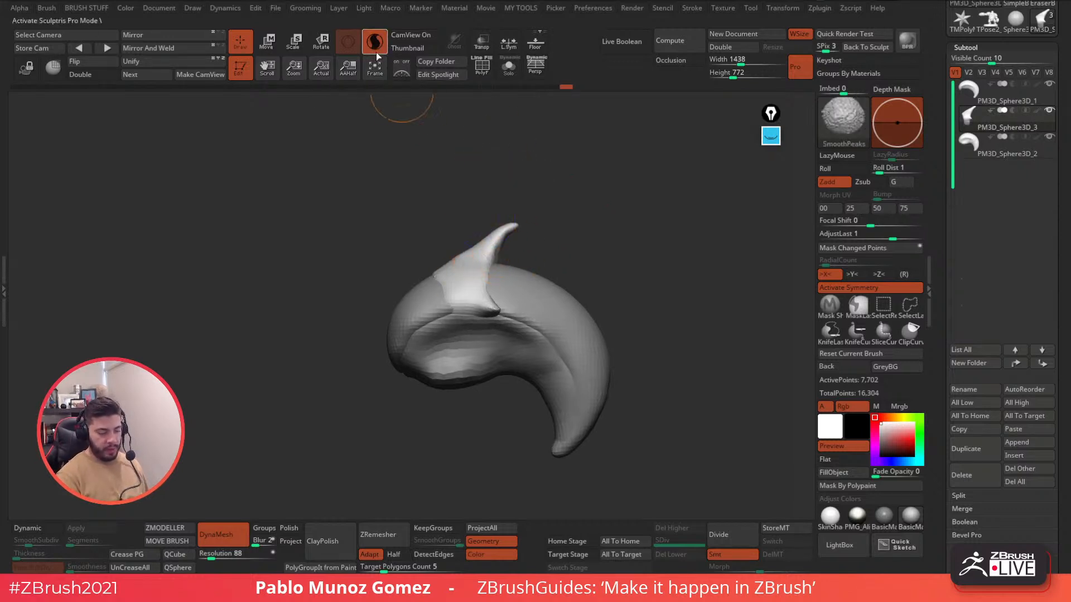
shift+click(486, 267)
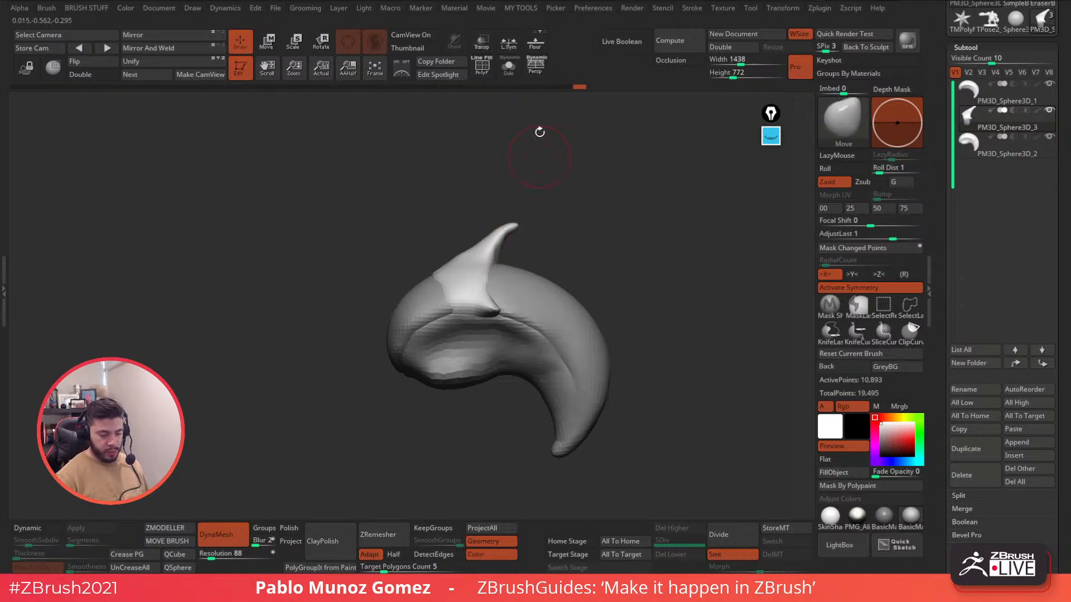
Display the segment's polyframe, switch to the SkinShade material, and reselect the Move brush.
click(484, 66)
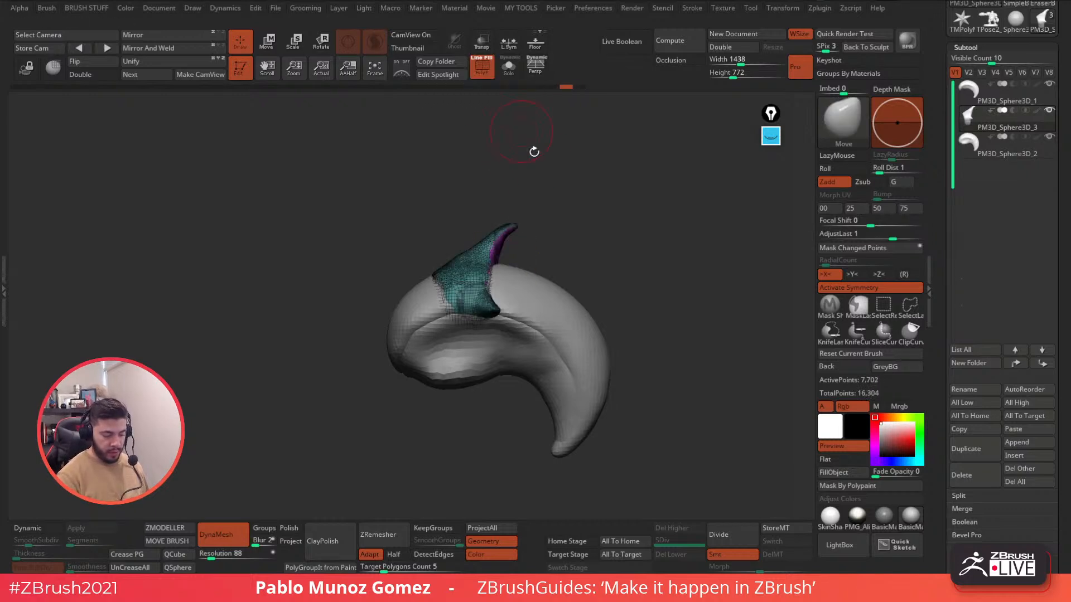
click(830, 516)
mouse_move(549, 216)
mouse_down()
mouse_move(581, 240)
mouse_move(580, 218)
mouse_move(528, 232)
mouse_move(500, 227)
mouse_move(474, 332)
mouse_move(438, 288)
mouse_move(473, 294)
mouse_up()
key(b)
key(m)
key(v)
Smooth the segment with Sculptris Pro to refine its mesh, and widen its front and lower edges.
drag(575, 209, 589, 203)
key(space)
mouse_move(467, 252)
shift+mouse_down()
mouse_move(466, 346)
mouse_move(472, 337)
shift+mouse_up()
key(space)
mouse_move(580, 229)
mouse_down()
mouse_move(597, 203)
mouse_move(558, 210)
mouse_move(568, 258)
mouse_move(555, 182)
mouse_up()
click(597, 202)
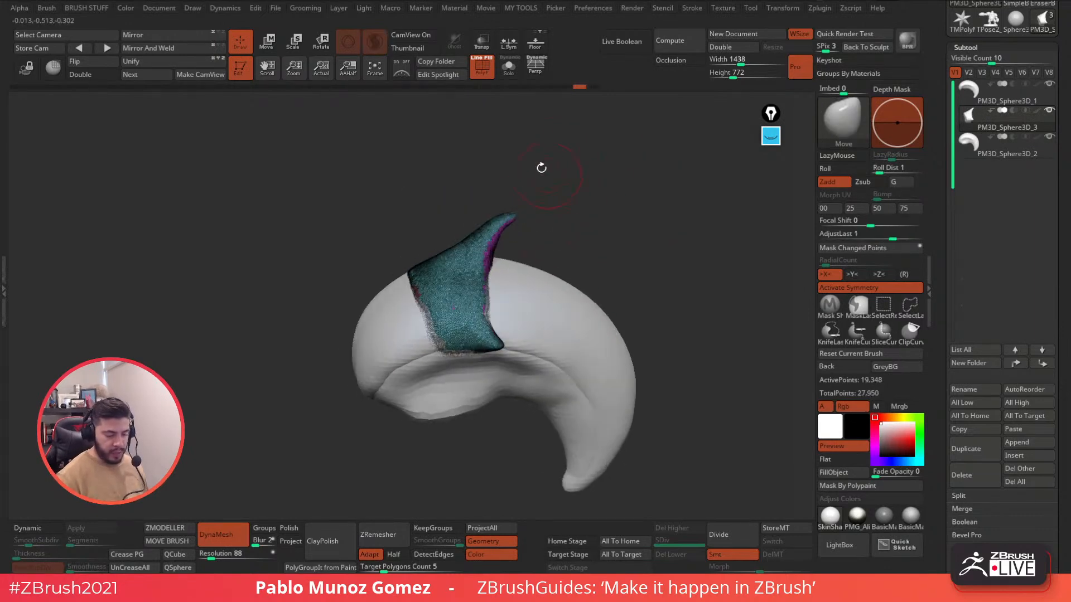
Hide the polyframe and return to the BasicMaterial.
key(shift+f)
drag(521, 115, 571, 219)
click(911, 517)
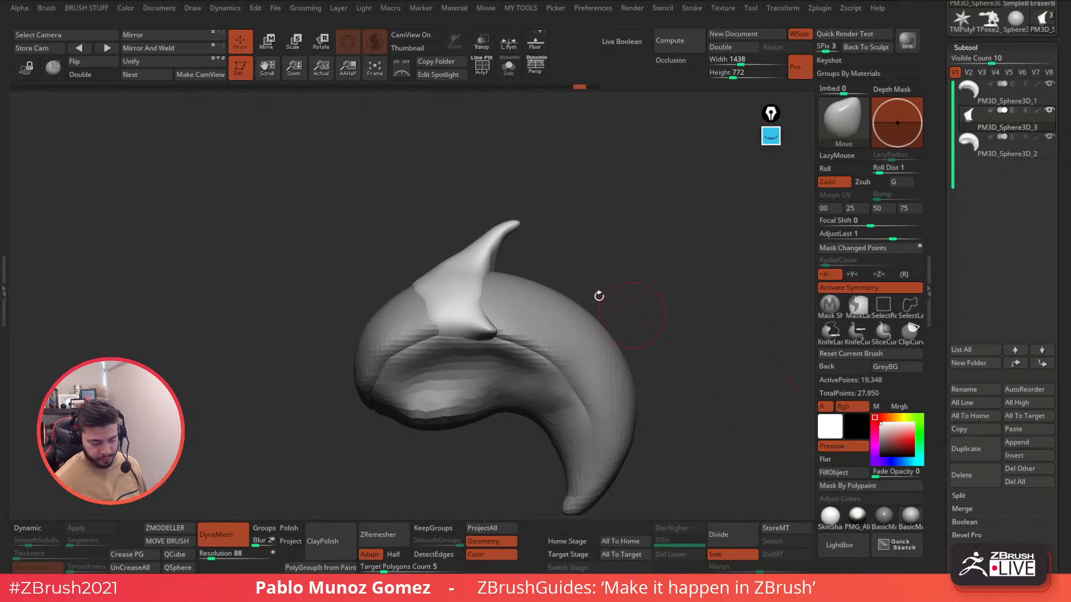
Smooth the sides of the top spine and slim it into a thin, pointed shape with the Move brush.
shift+drag(502, 246, 494, 248)
mouse_move(552, 244)
mouse_down()
mouse_move(503, 265)
mouse_move(510, 246)
mouse_up()
drag(551, 221, 523, 222)
mouse_move(502, 248)
shift+mouse_down()
mouse_move(569, 213)
mouse_move(609, 223)
mouse_move(553, 272)
shift+mouse_up()
drag(651, 206, 605, 225)
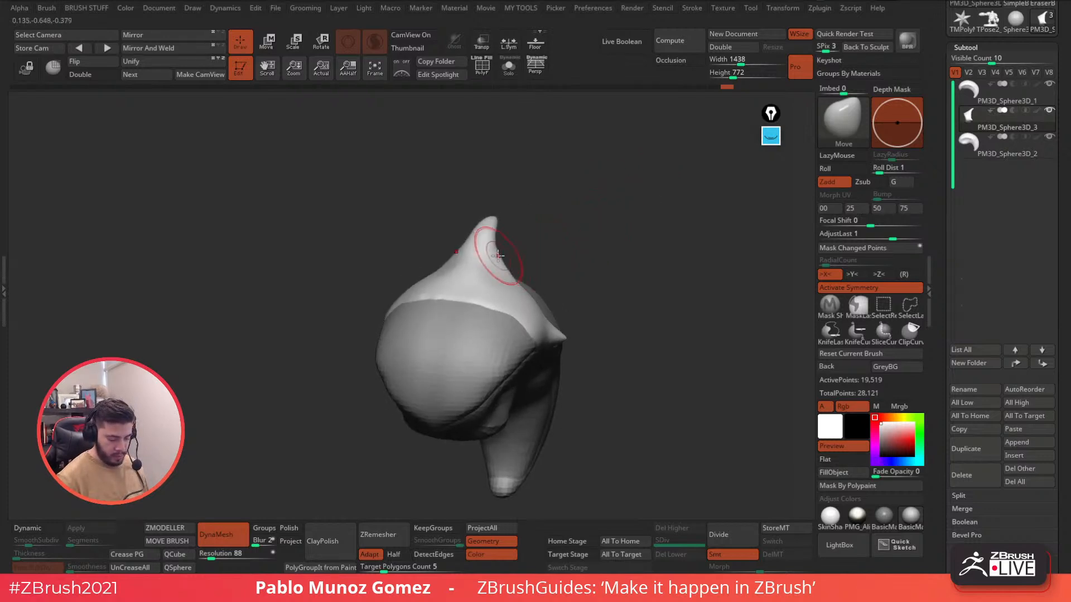
mouse_move(494, 227)
mouse_down()
mouse_move(568, 226)
mouse_move(520, 227)
mouse_move(502, 214)
mouse_up()
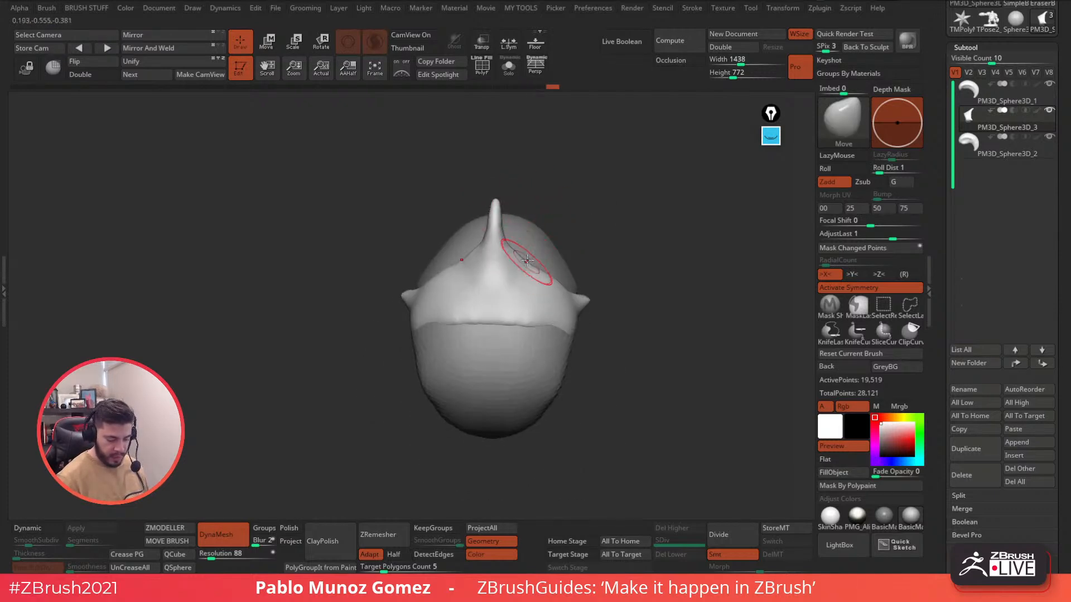
Extend the centre of the segment's front edge forward and refine the curves of its side spikes.
right_drag(525, 261, 577, 280)
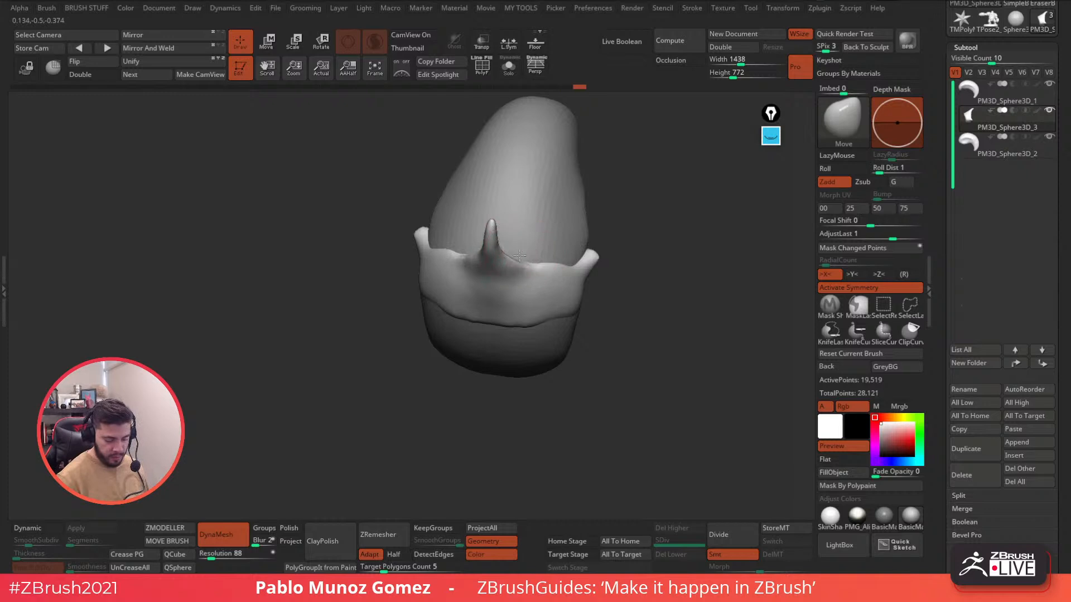
right_drag(567, 254, 606, 293)
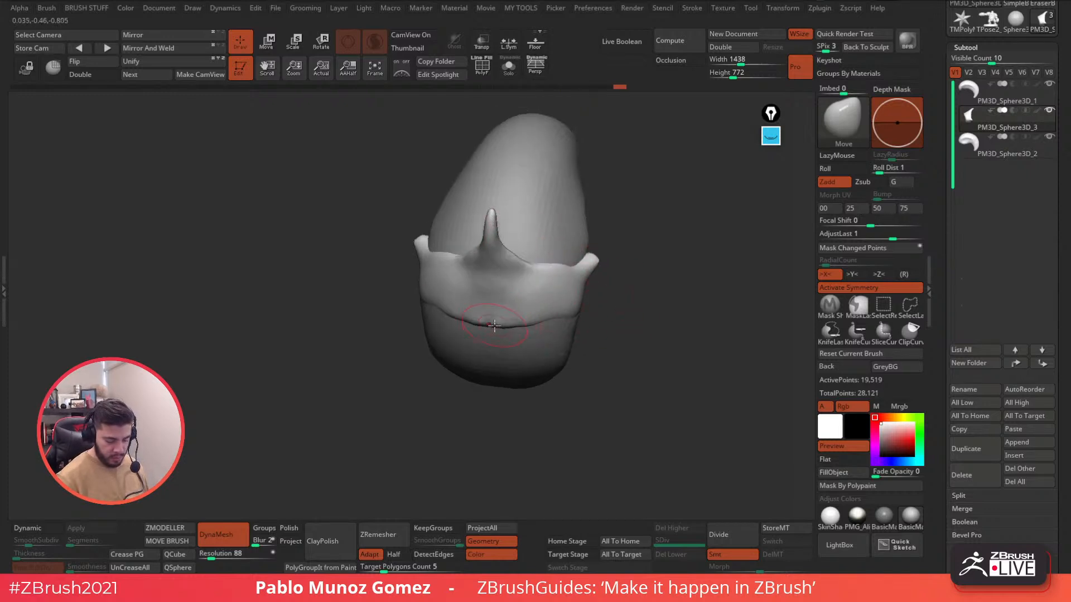
right_drag(494, 325, 533, 296)
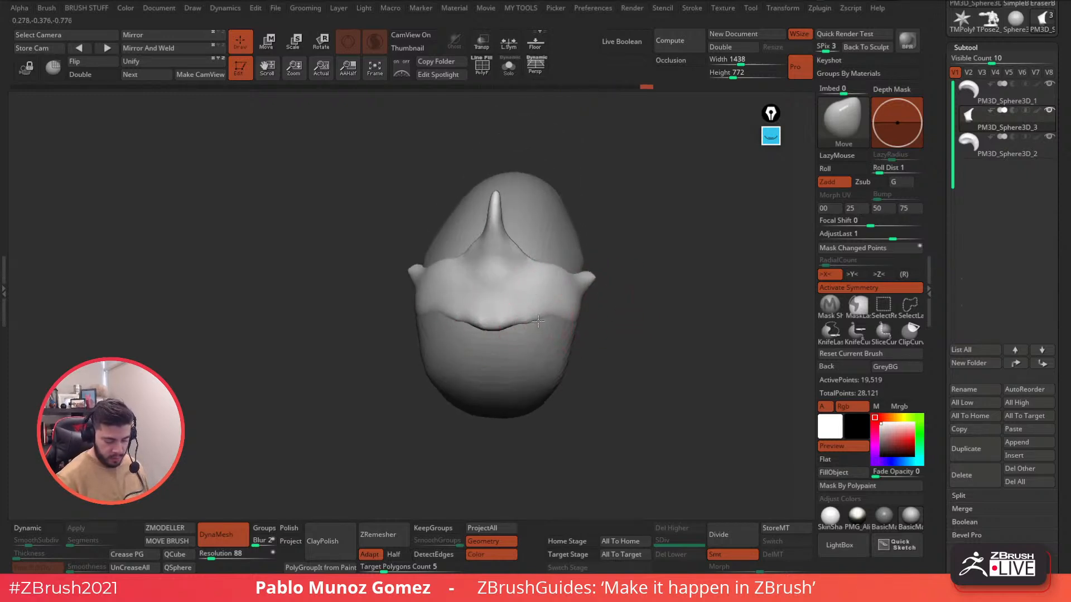
mouse_move(600, 308)
right_down()
mouse_move(531, 314)
mouse_move(592, 279)
right_up()
ctrl+drag(447, 235, 469, 257)
mouse_move(608, 290)
right_down()
mouse_move(558, 279)
mouse_move(524, 301)
mouse_move(521, 270)
mouse_move(502, 294)
mouse_move(489, 280)
mouse_move(484, 296)
right_up()
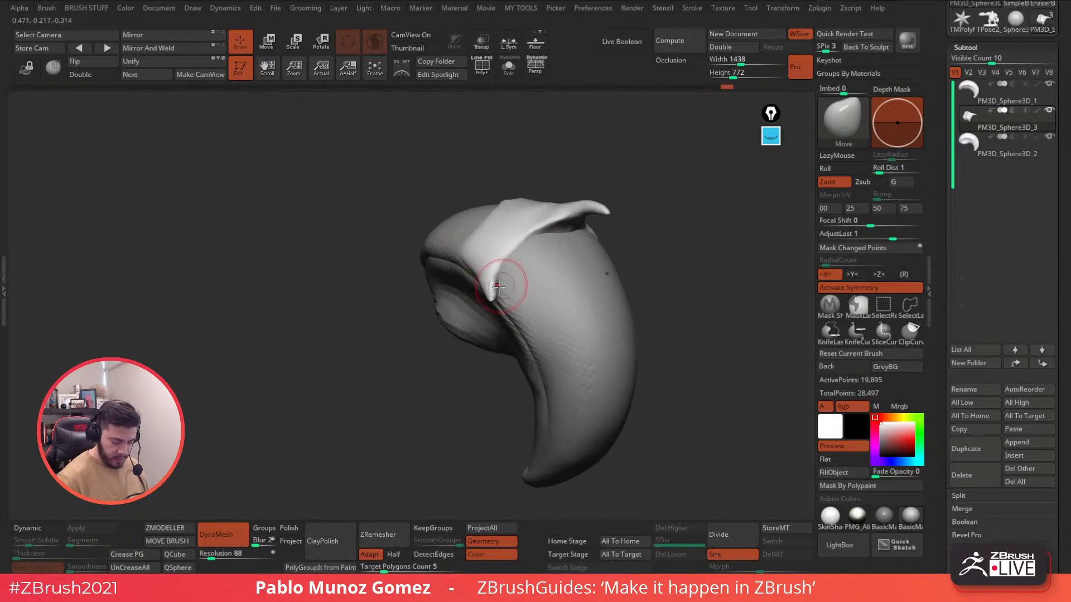
mouse_move(503, 256)
right_down()
mouse_move(641, 256)
mouse_move(531, 266)
mouse_move(624, 179)
mouse_move(559, 248)
mouse_move(578, 222)
mouse_move(598, 235)
mouse_move(595, 249)
mouse_move(618, 244)
right_up()
Smooth a strip along the spine's front ridge with Sculptris Pro to make its mesh denser, checking it with the polyframe.
key(s)
drag(635, 204, 627, 203)
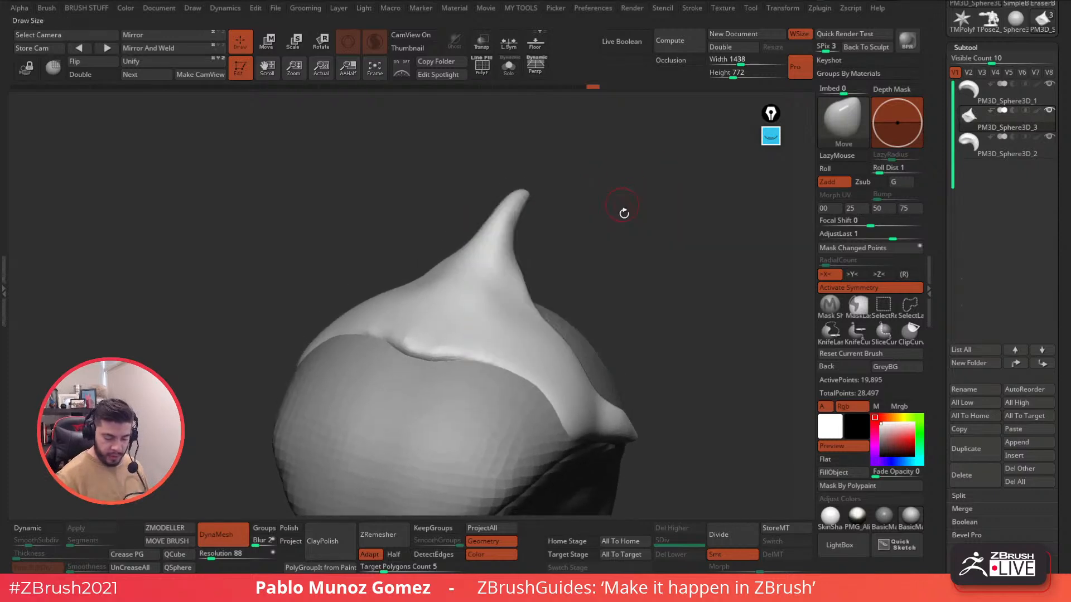
right_drag(563, 179, 562, 189)
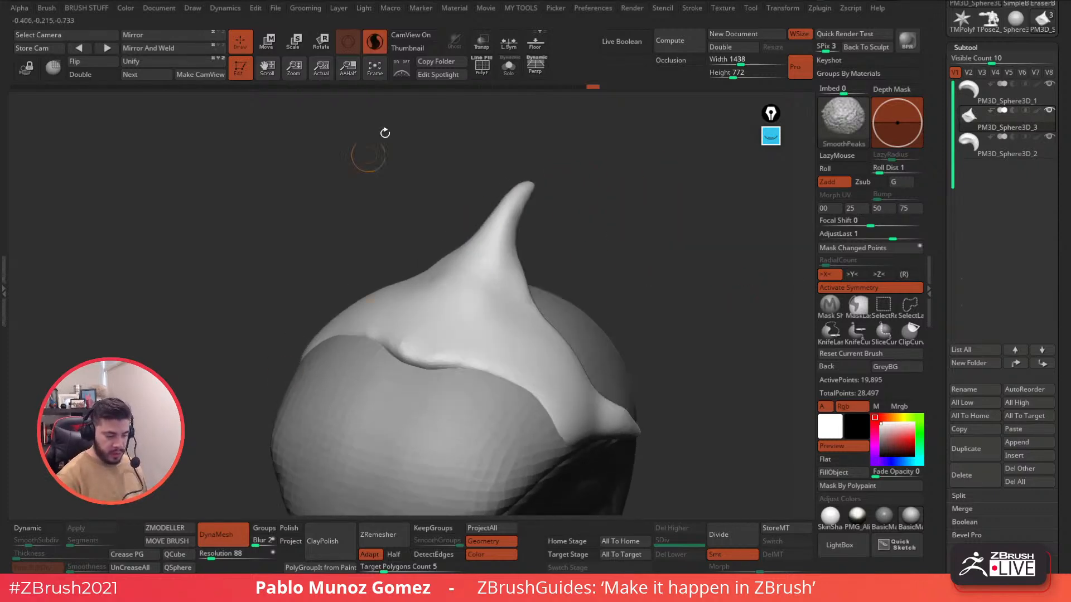
click(482, 66)
right_drag(557, 124, 580, 169)
mouse_move(549, 151)
shift+mouse_down()
mouse_move(544, 167)
mouse_move(540, 148)
mouse_move(446, 390)
mouse_move(424, 412)
mouse_move(538, 178)
mouse_move(426, 393)
mouse_move(447, 334)
mouse_move(524, 234)
shift+mouse_up()
drag(656, 178, 595, 237)
ctrl+right_drag(468, 256, 487, 112)
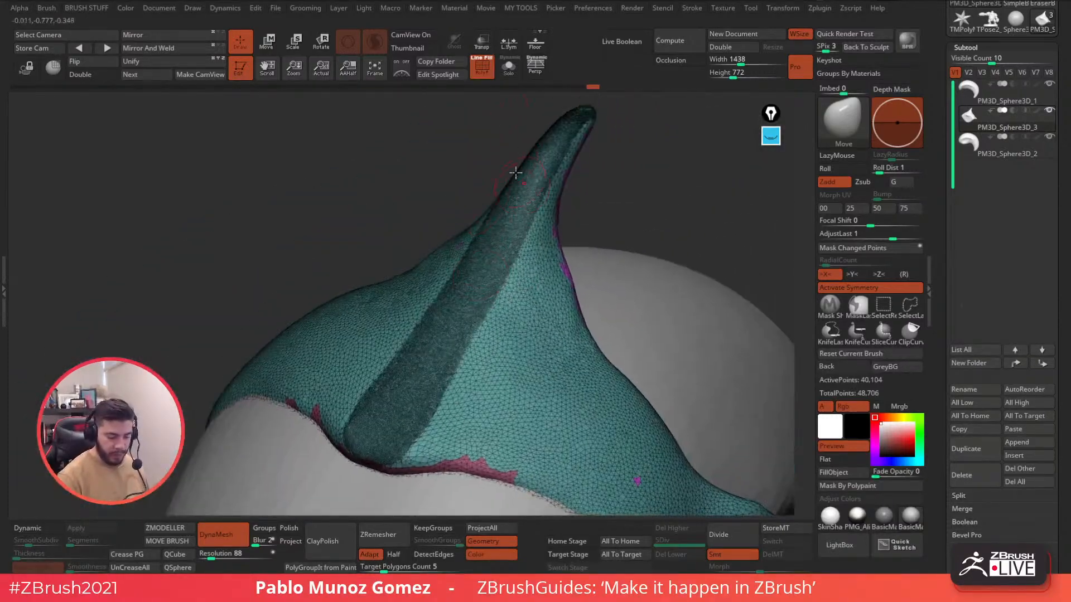
key(shift+f)
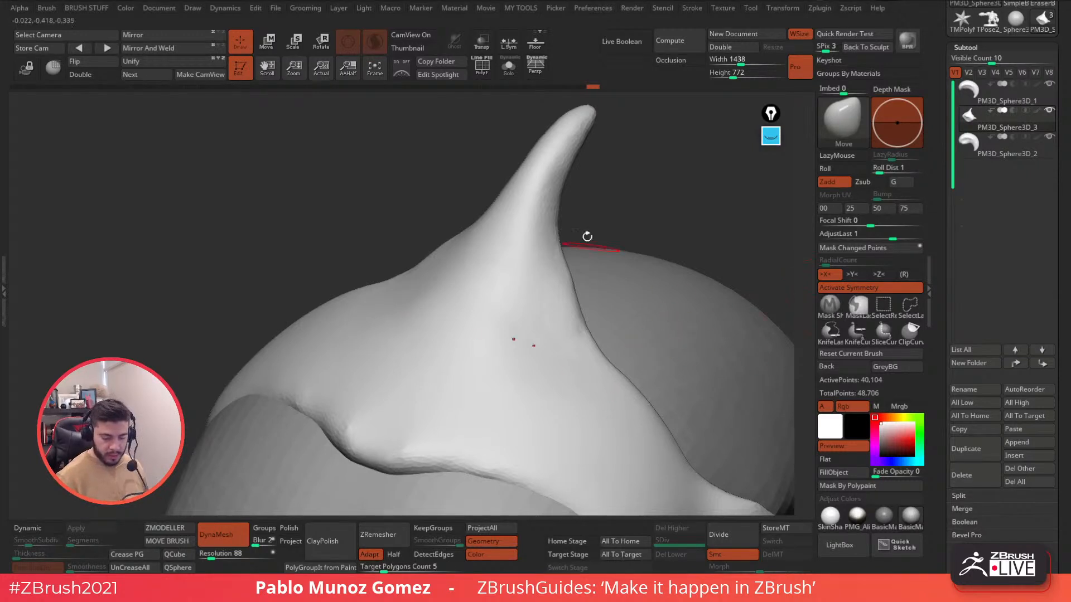
Mask a thin line along the dense ridge from the spine's tip down to the segment's front edge.
right_click(568, 136)
right_drag(569, 135, 609, 132)
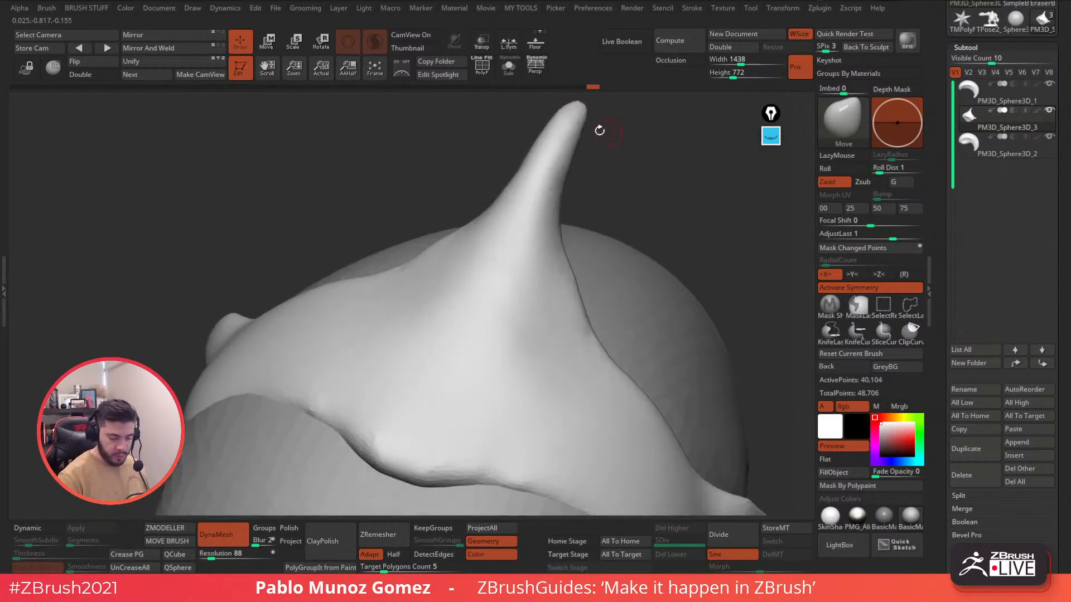
ctrl+drag(569, 115, 430, 398)
ctrl+drag(405, 448, 404, 453)
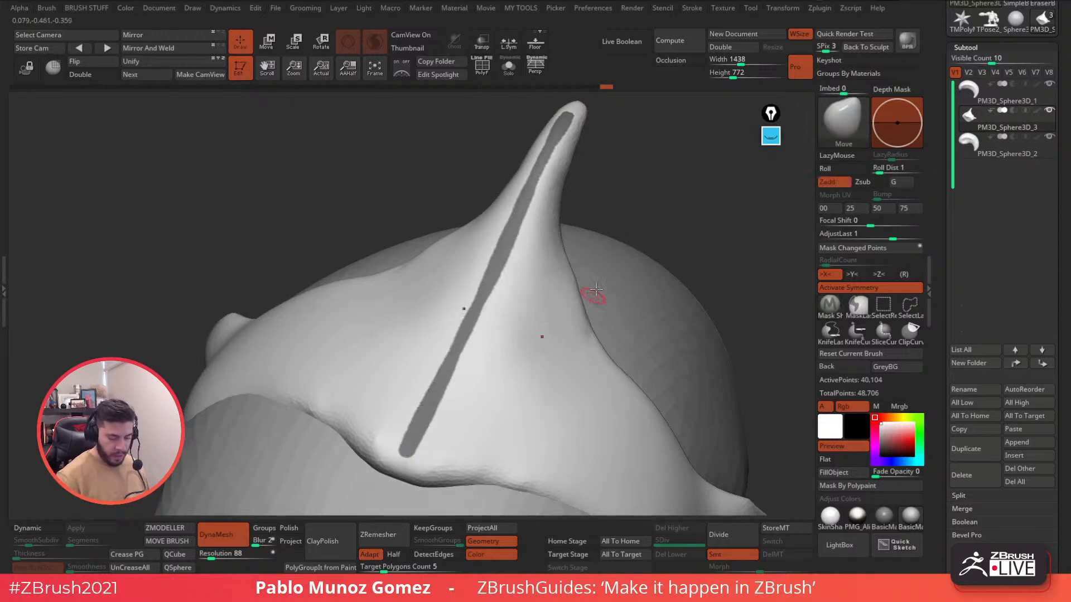
Try masking a curled line on the coarser mesh beside the ridge, and undo that mask stroke.
mouse_move(595, 177)
mouse_down()
mouse_move(556, 144)
mouse_move(544, 194)
mouse_up()
click(482, 67)
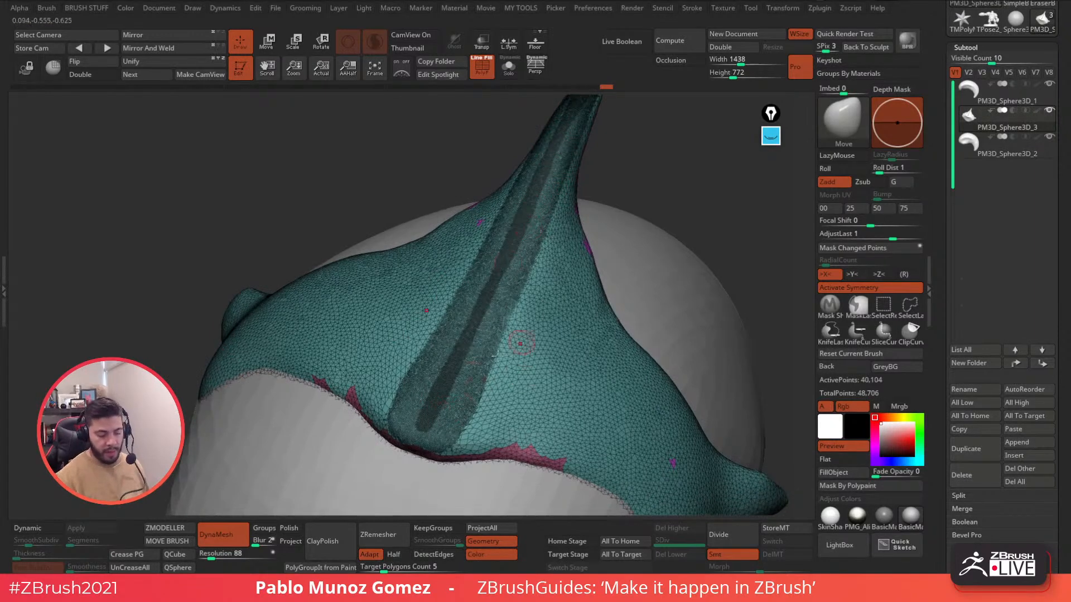
click(483, 78)
mouse_move(580, 293)
ctrl+mouse_down()
mouse_move(538, 384)
mouse_move(543, 322)
ctrl+mouse_up()
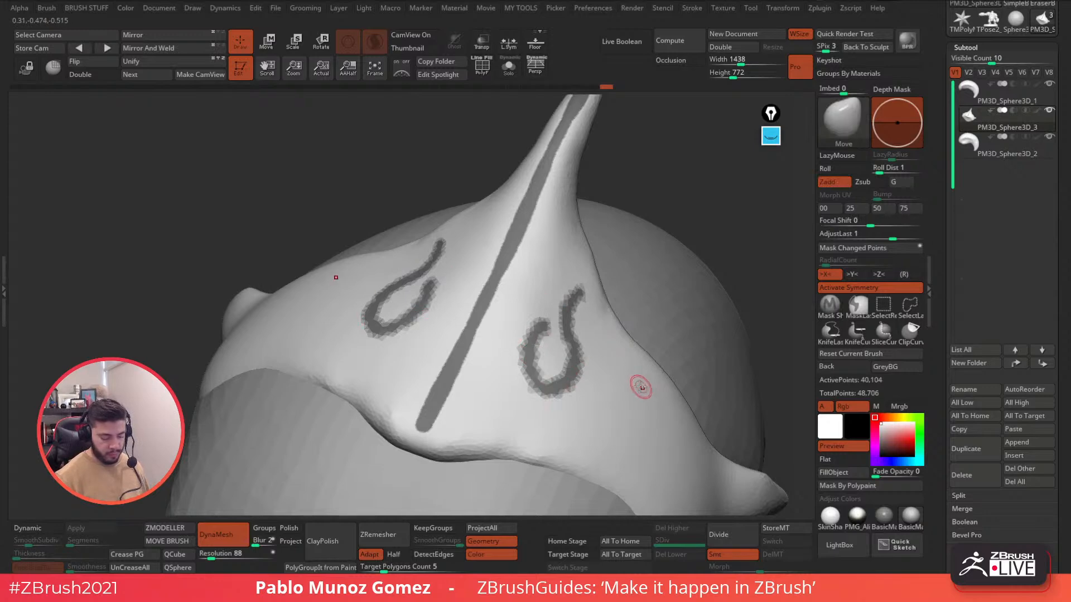
right_drag(641, 386, 619, 381)
mouse_move(607, 337)
right_down()
mouse_move(580, 328)
mouse_move(591, 340)
right_up()
key(ctrl+z)
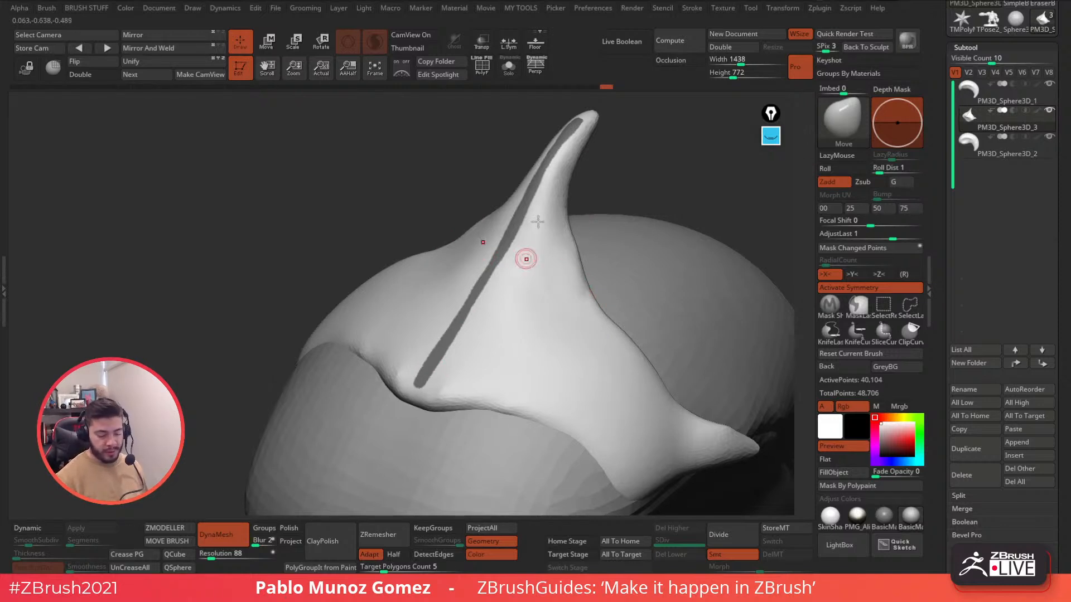
Invert the mask so only the thin line along the spine's ridge can be edited.
drag(631, 174, 613, 185)
ctrl+click(641, 185)
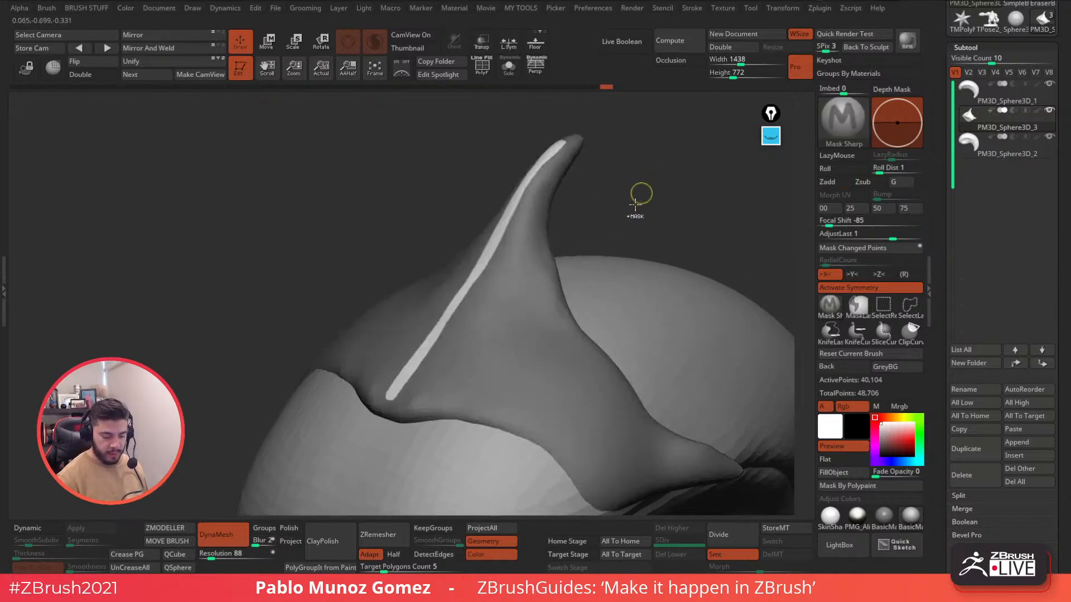
ctrl+click(607, 186)
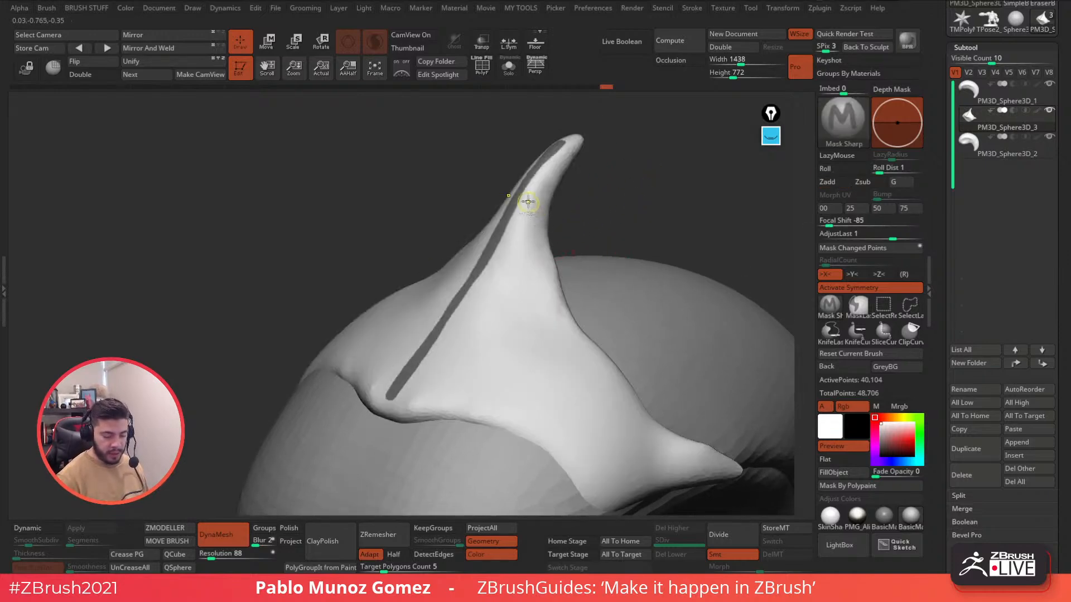
ctrl+click(629, 179)
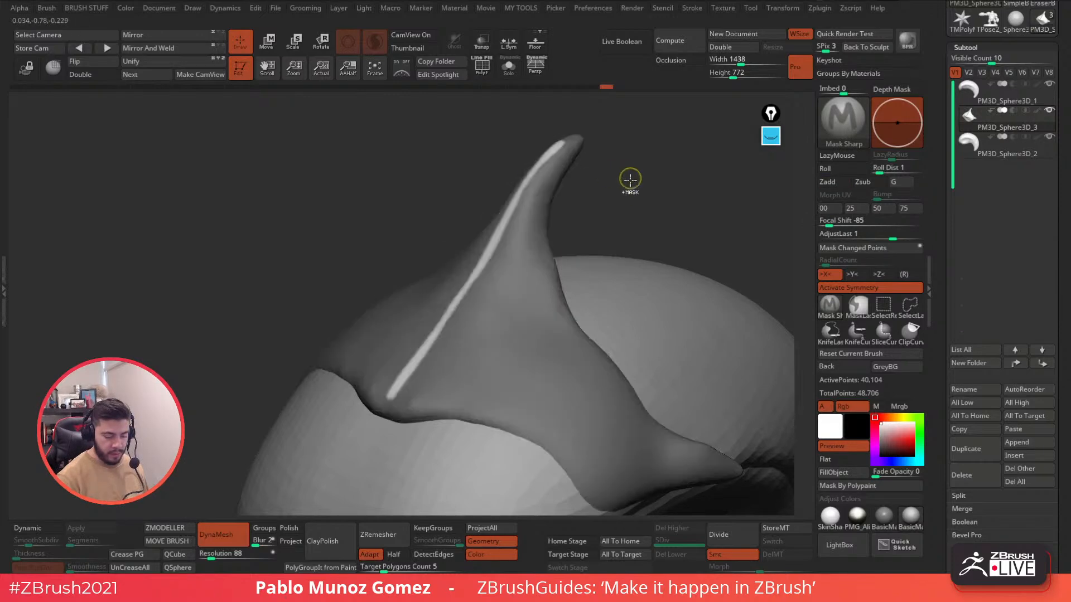
Enlarge the Move brush and pull the unmasked line outward into a thin crest along the front of the spine.
key(space)
mouse_move(664, 203)
mouse_down()
mouse_move(620, 183)
mouse_move(652, 182)
mouse_move(666, 168)
mouse_up()
mouse_move(591, 149)
mouse_down()
mouse_move(614, 165)
mouse_move(577, 158)
mouse_move(574, 139)
mouse_move(543, 167)
mouse_move(552, 141)
mouse_up()
drag(509, 198, 578, 138)
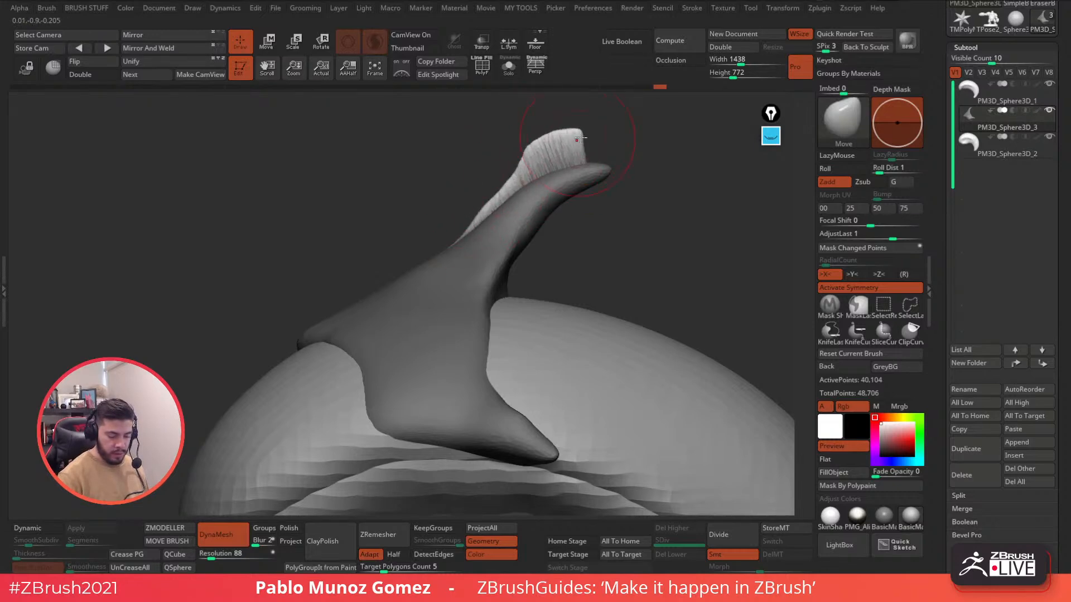
mouse_move(512, 175)
mouse_down()
mouse_move(478, 191)
mouse_move(460, 233)
mouse_up()
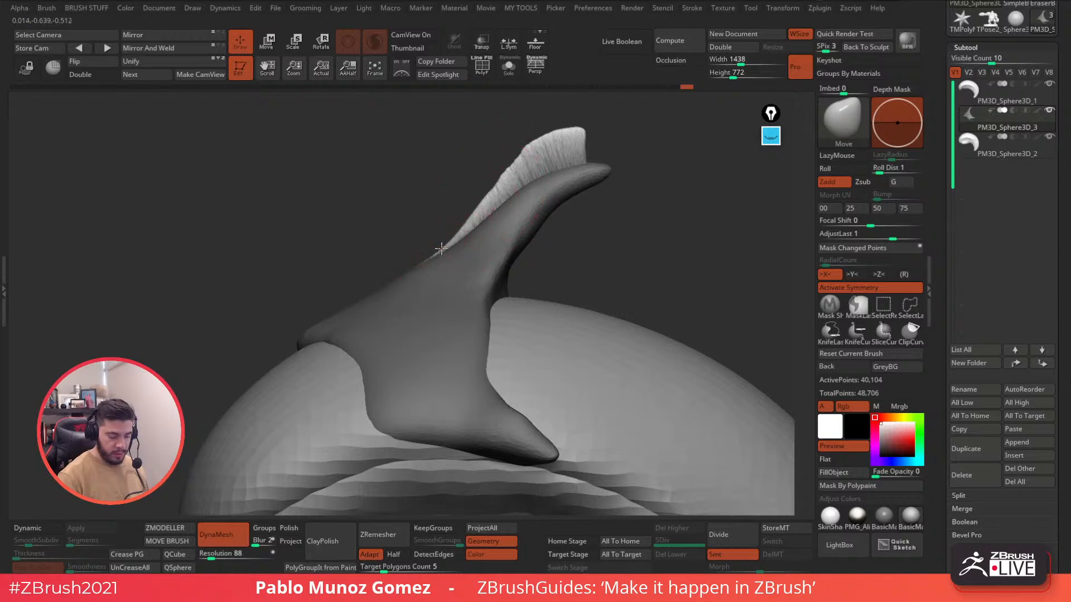
Refine the crest's outline with the Move brush, rounding its upper part and extending it toward the spine's tip.
drag(491, 187, 488, 182)
drag(515, 163, 510, 155)
right_drag(534, 209, 537, 205)
drag(573, 138, 508, 155)
drag(586, 143, 593, 142)
right_drag(595, 143, 654, 142)
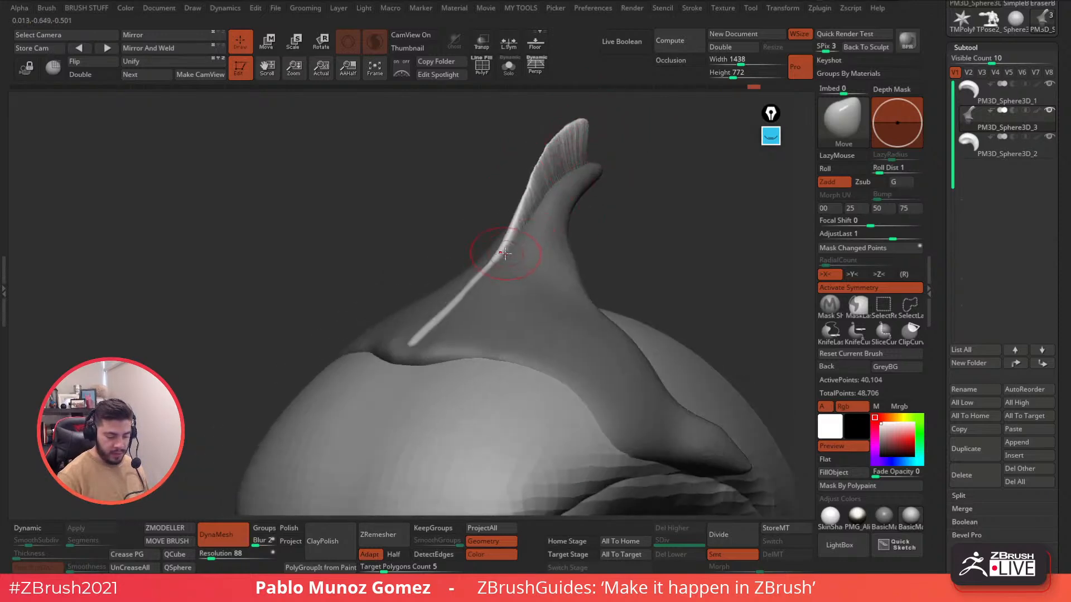
right_drag(630, 199, 500, 256)
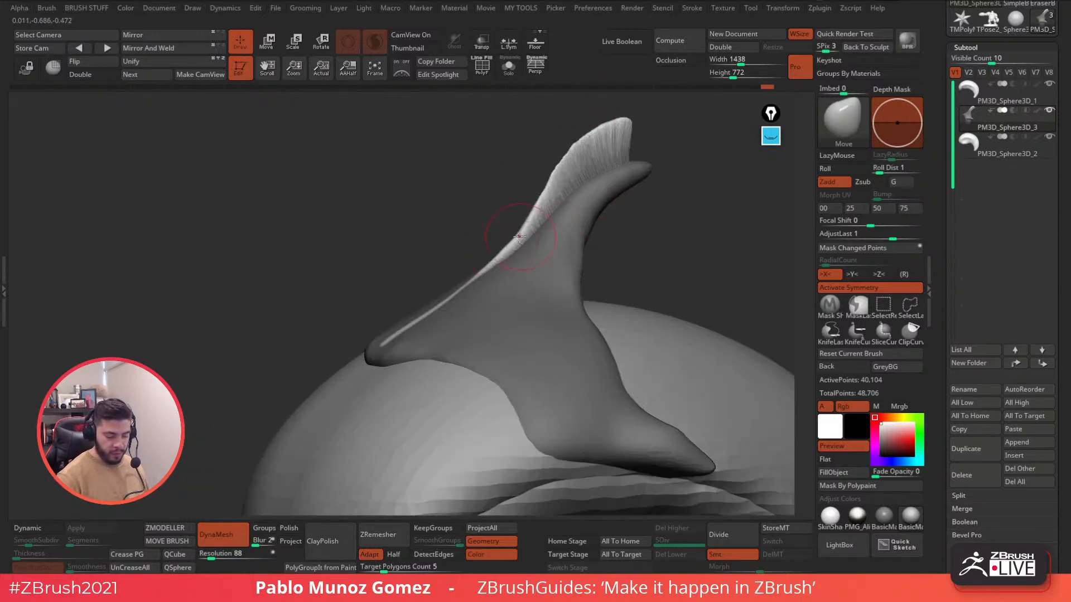
Pull the crest's upper corner out into a sharper point with the Move brush and clear the mask.
right_drag(527, 218, 606, 232)
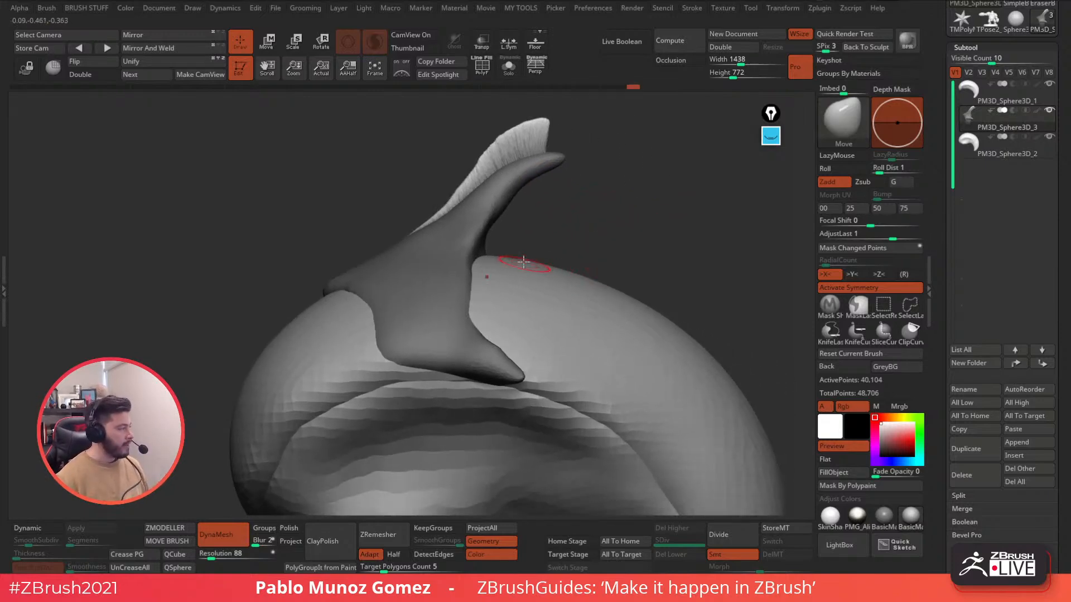
alt+right_drag(597, 202, 600, 229)
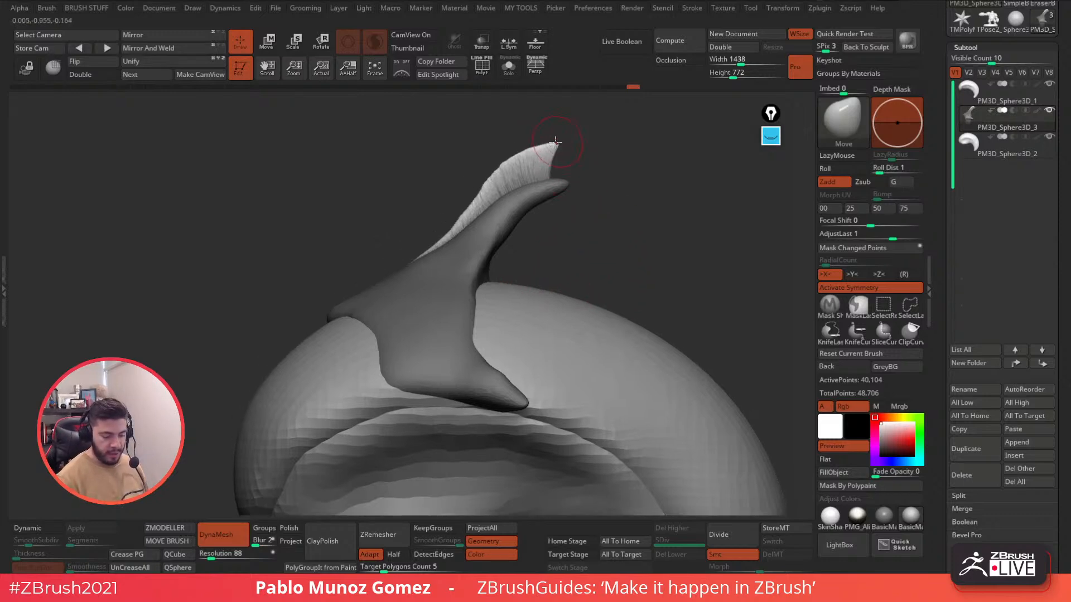
right_drag(525, 176, 495, 112)
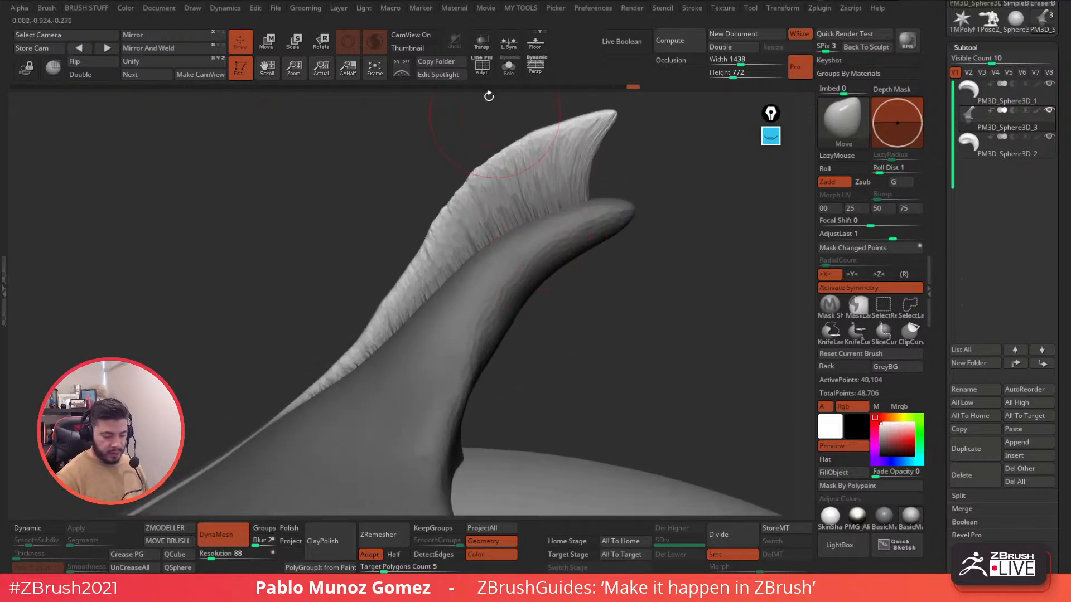
key(shift+f)
click(482, 78)
right_drag(643, 177, 671, 162)
key(space)
click(671, 166)
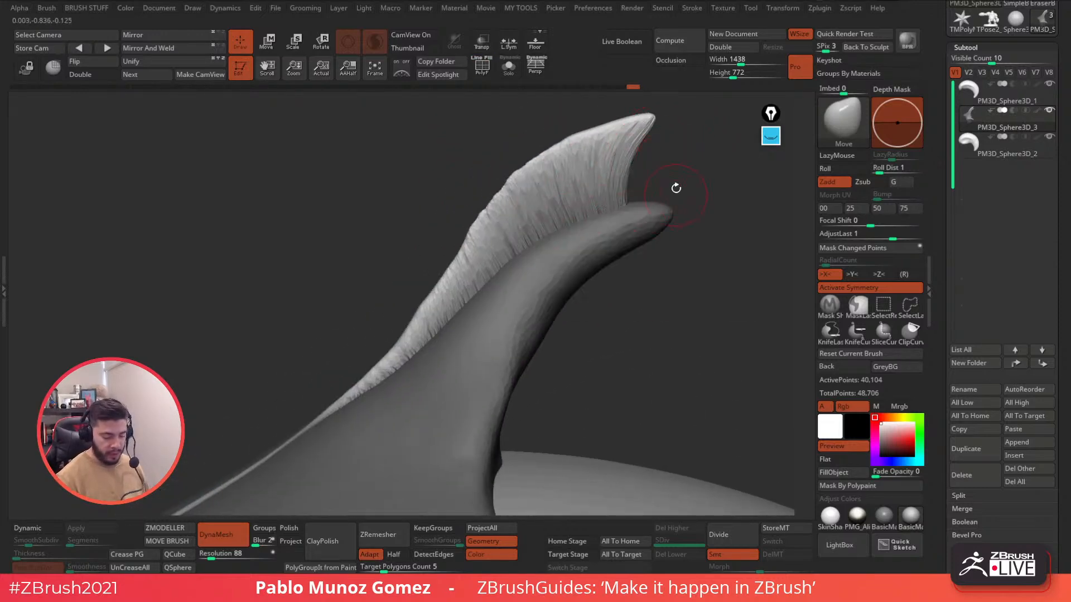
shift+drag(678, 143, 710, 153)
Smooth the streaked surface of the crest with SmoothPeaks, from its tip down to where it joins the spine.
mouse_move(630, 202)
shift+mouse_down()
mouse_move(618, 153)
mouse_move(581, 150)
mouse_move(565, 167)
shift+mouse_up()
key(space)
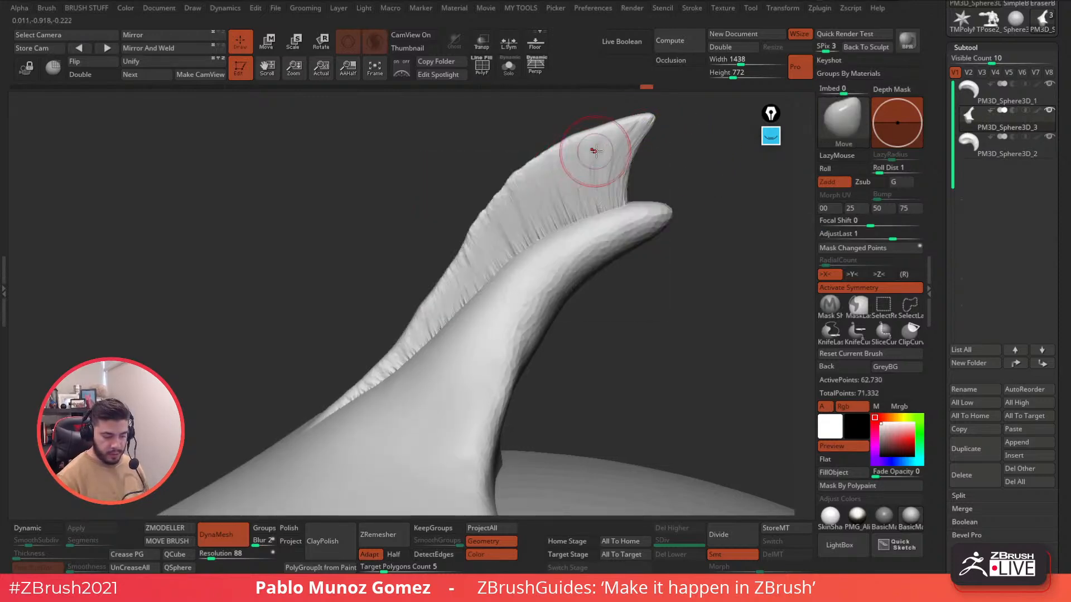
mouse_move(483, 230)
shift+mouse_down()
mouse_move(518, 173)
mouse_move(502, 195)
shift+mouse_up()
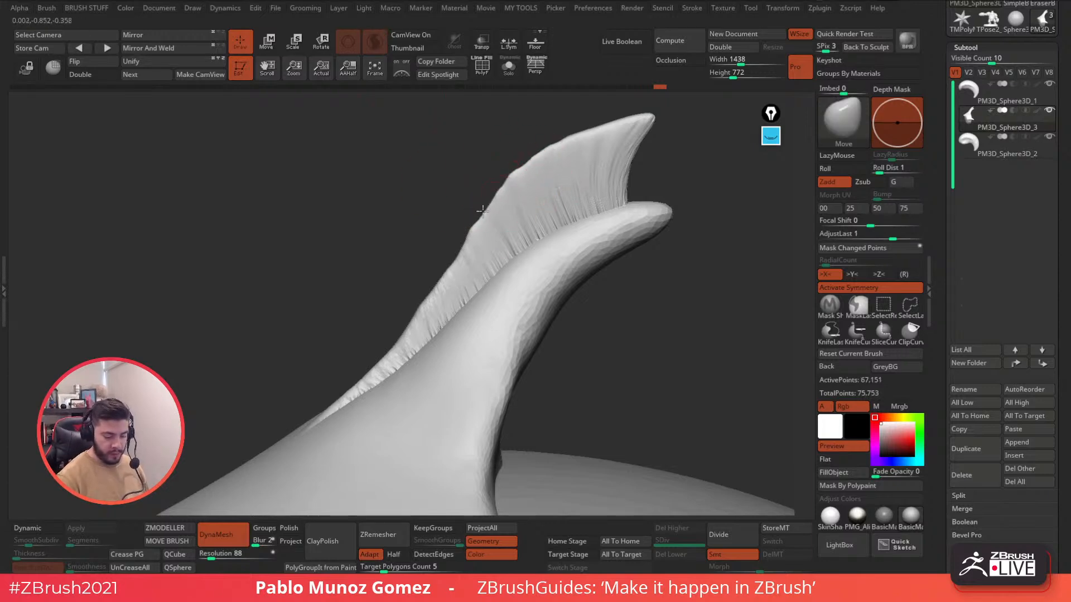
shift+drag(549, 231, 623, 191)
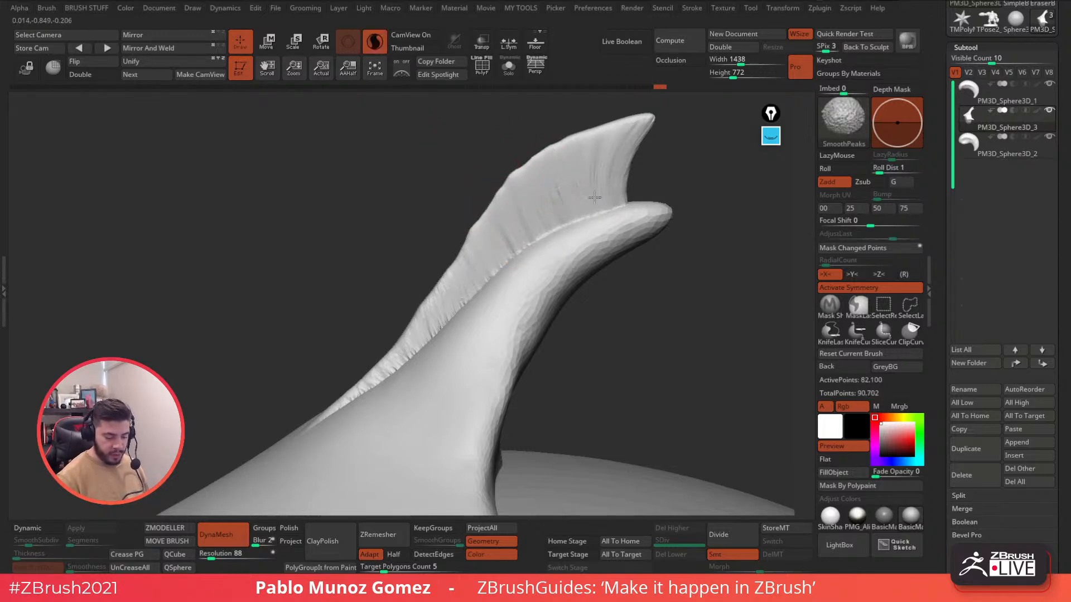
shift+drag(628, 145, 645, 128)
alt+right_drag(543, 247, 624, 167)
shift+drag(605, 169, 518, 242)
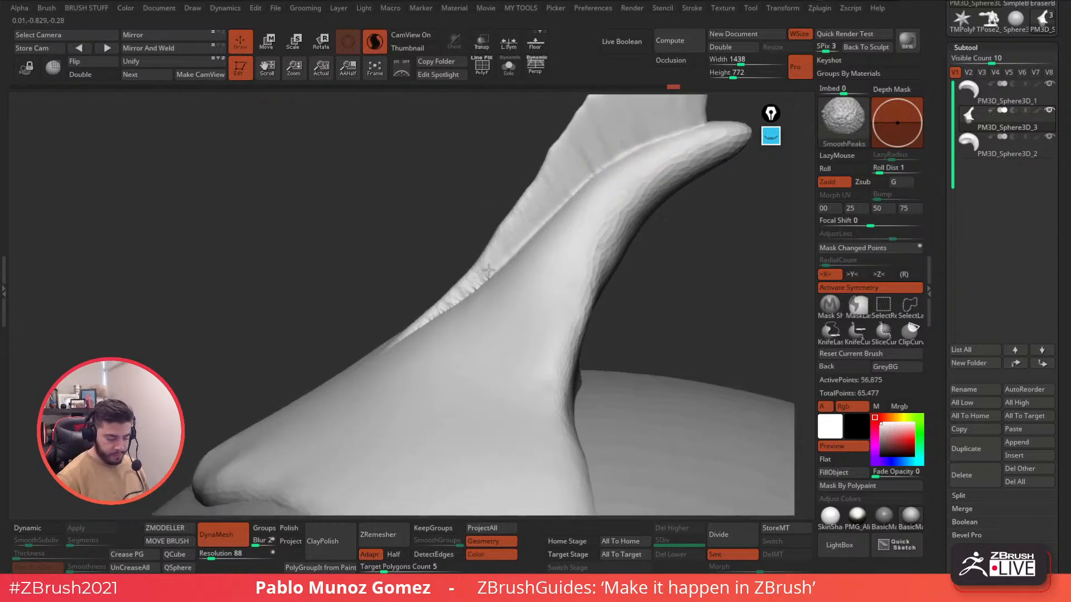
shift+drag(436, 312, 519, 246)
Smooth the spine's tip beside the crest and the back of the spine with SmoothPeaks.
right_drag(518, 246, 570, 177)
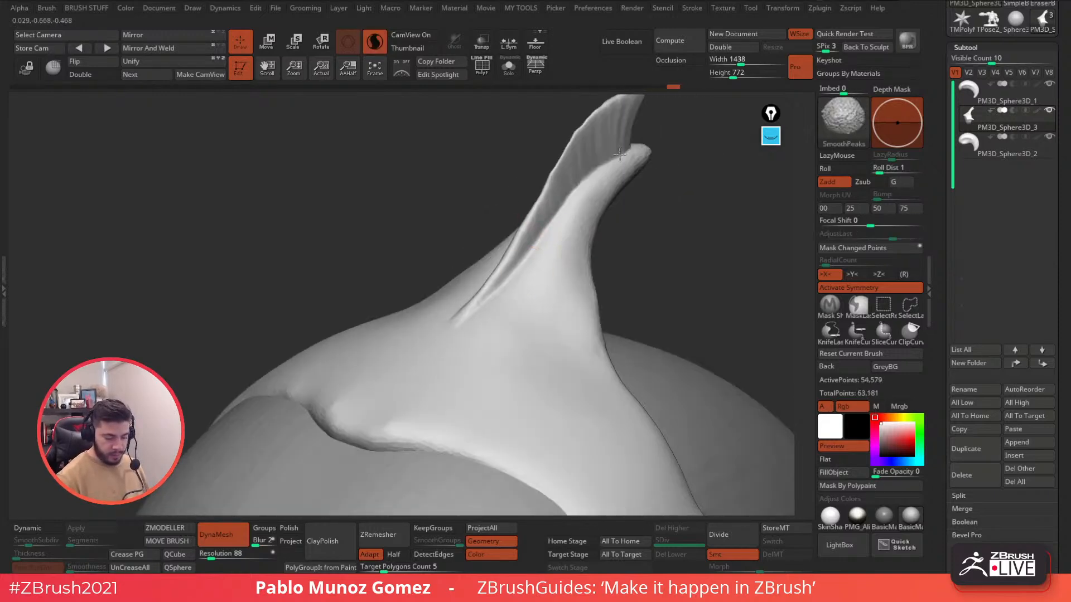
shift+drag(642, 162, 657, 227)
mouse_move(657, 227)
right_down()
mouse_move(661, 155)
mouse_move(565, 206)
right_up()
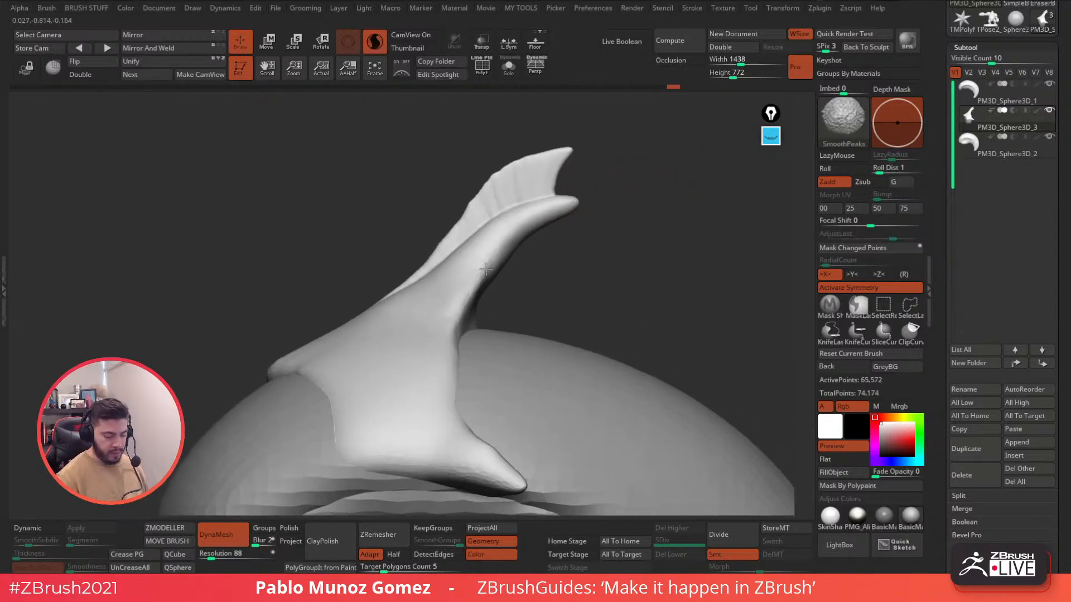
shift+drag(475, 286, 509, 263)
Trim the spine's end beneath the crest's pointed tip with the KnifeLasso brush.
ctrl+right_drag(593, 248, 598, 237)
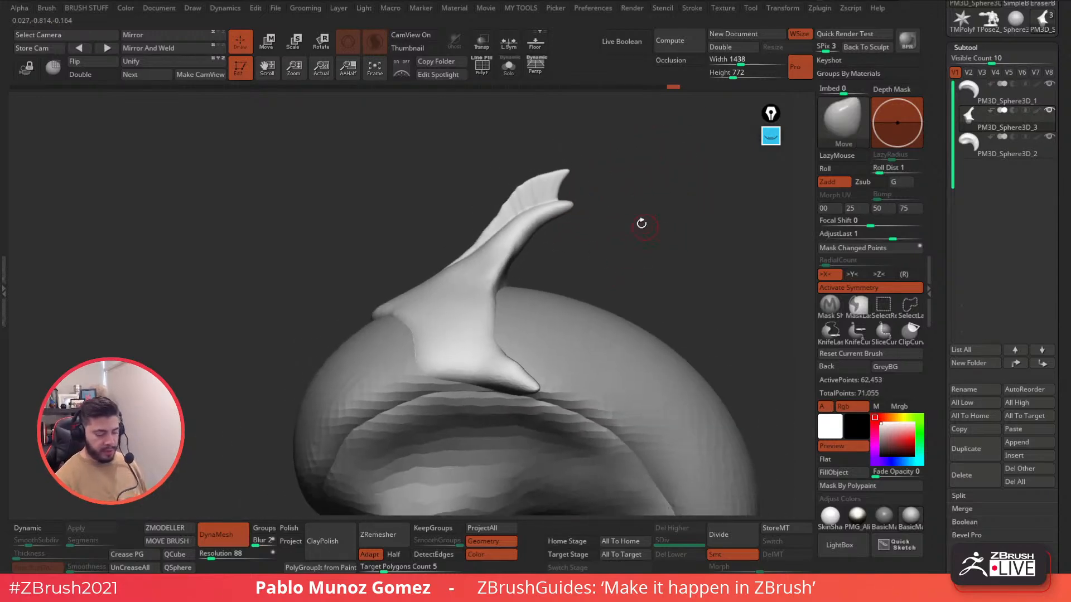
mouse_move(594, 241)
mouse_down()
mouse_move(627, 256)
mouse_move(587, 232)
mouse_move(593, 224)
mouse_up()
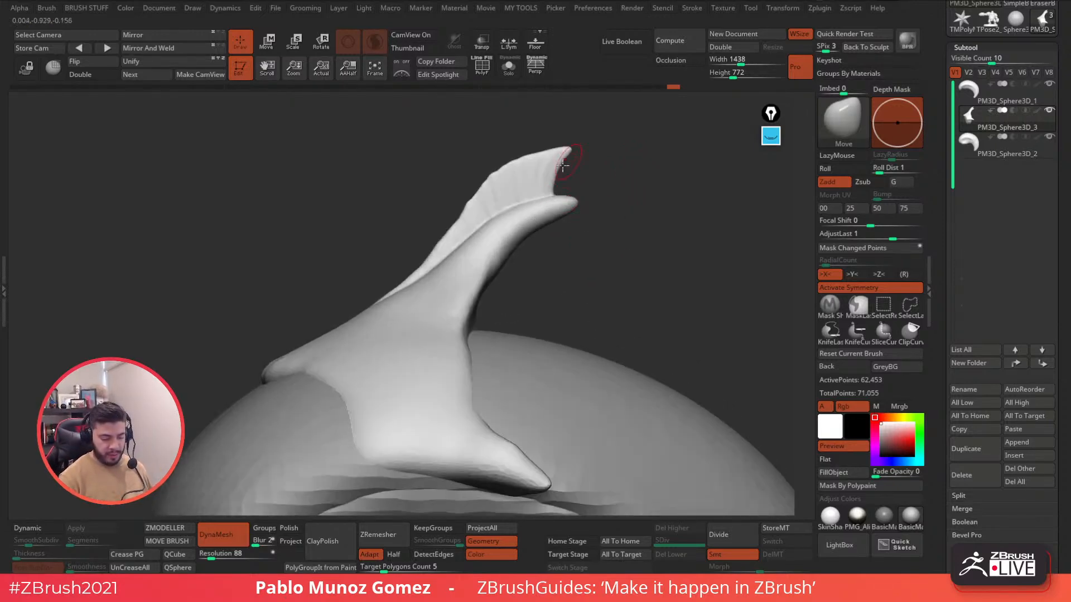
drag(595, 148, 594, 170)
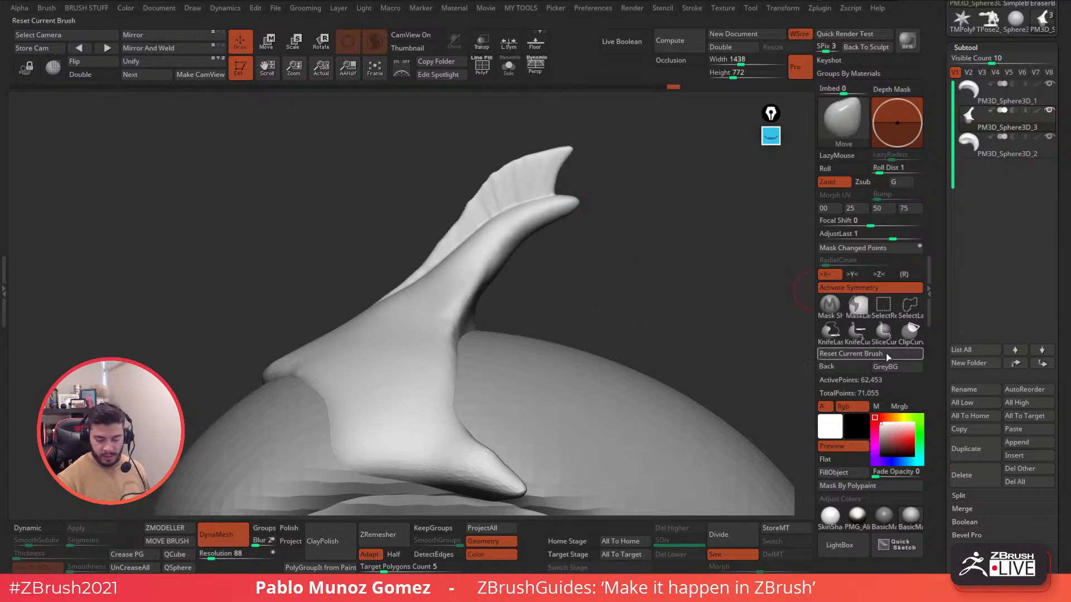
click(830, 330)
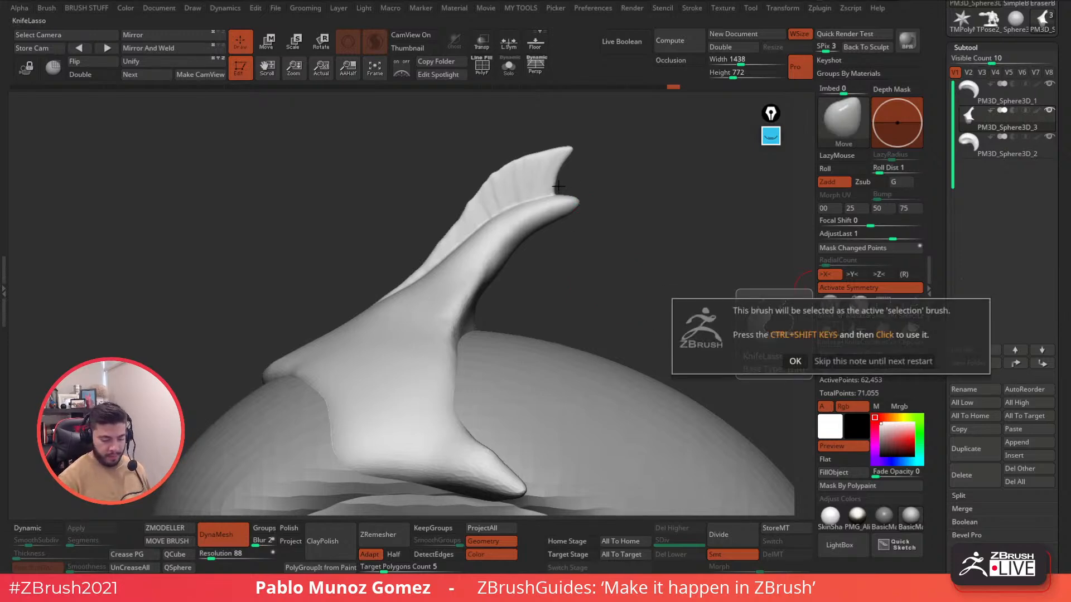
click(872, 362)
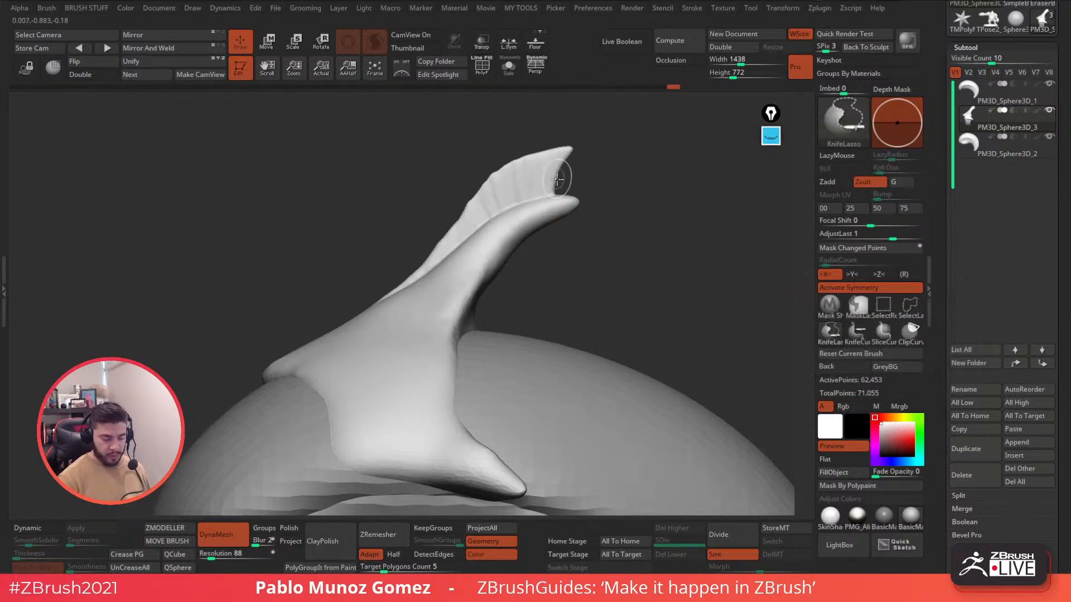
mouse_move(534, 230)
mouse_down()
mouse_move(611, 222)
mouse_move(623, 186)
mouse_up()
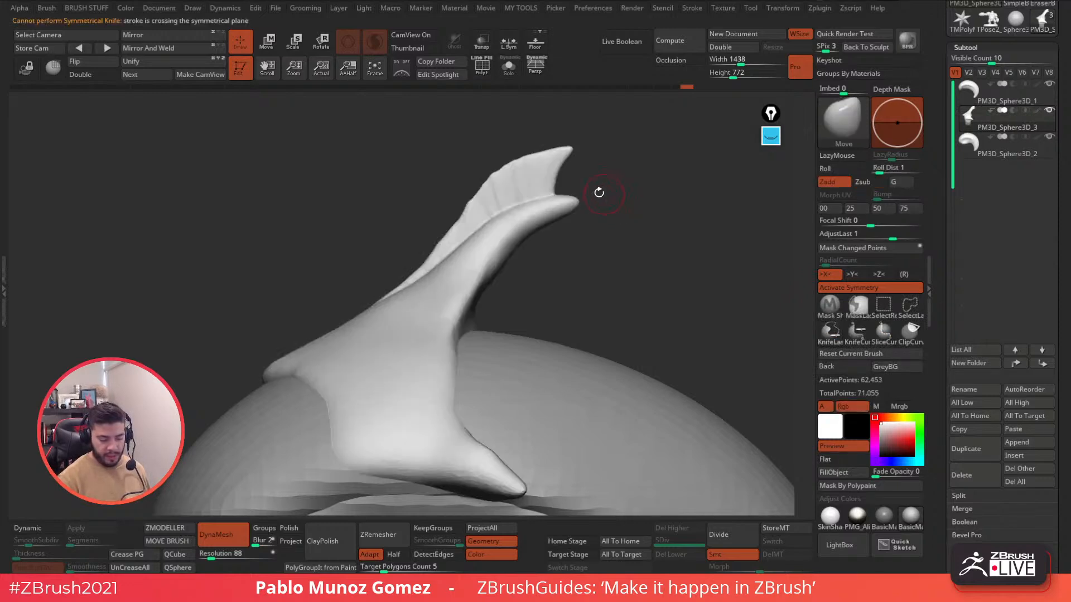
mouse_move(559, 186)
ctrl+shift+mouse_down()
mouse_move(597, 251)
mouse_move(641, 155)
ctrl+shift+mouse_up()
Smooth the trimmed end and reshape it with the Move brush so the crest and spine share one tip.
right_drag(570, 202, 536, 202)
ctrl+drag(595, 211, 591, 234)
shift+drag(553, 199, 534, 231)
right_drag(578, 230, 605, 228)
mouse_move(545, 213)
shift+mouse_down()
mouse_move(534, 232)
mouse_move(571, 156)
shift+mouse_up()
right_drag(572, 167, 555, 168)
mouse_move(567, 155)
mouse_down()
mouse_move(579, 148)
mouse_move(561, 169)
mouse_move(545, 232)
mouse_up()
mouse_move(553, 234)
right_down()
mouse_move(607, 227)
mouse_move(620, 248)
mouse_move(701, 277)
mouse_move(607, 310)
right_up()
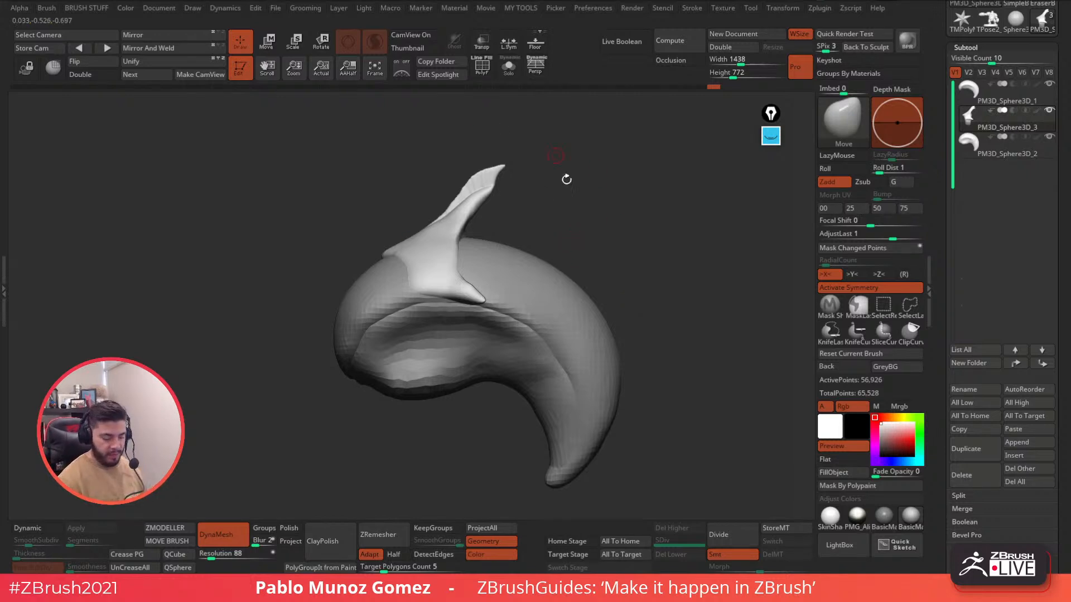
Clear the old on-screen annotations and set the annotation pen to light gray.
mouse_move(615, 305)
mouse_down()
mouse_move(674, 303)
mouse_move(641, 304)
mouse_move(655, 299)
mouse_move(649, 234)
mouse_up()
click(771, 136)
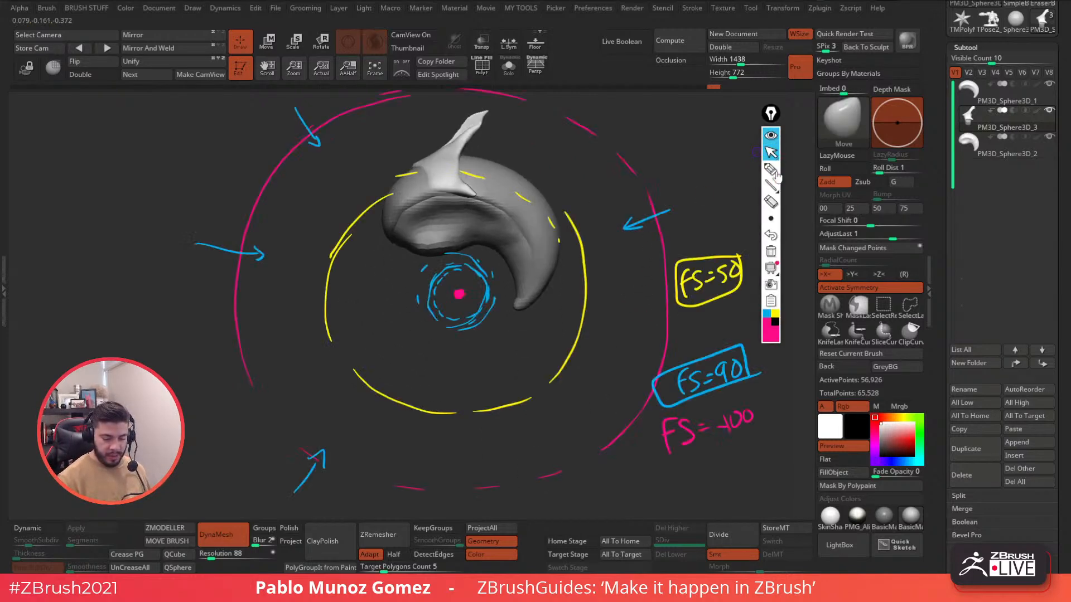
click(771, 251)
key(shift)
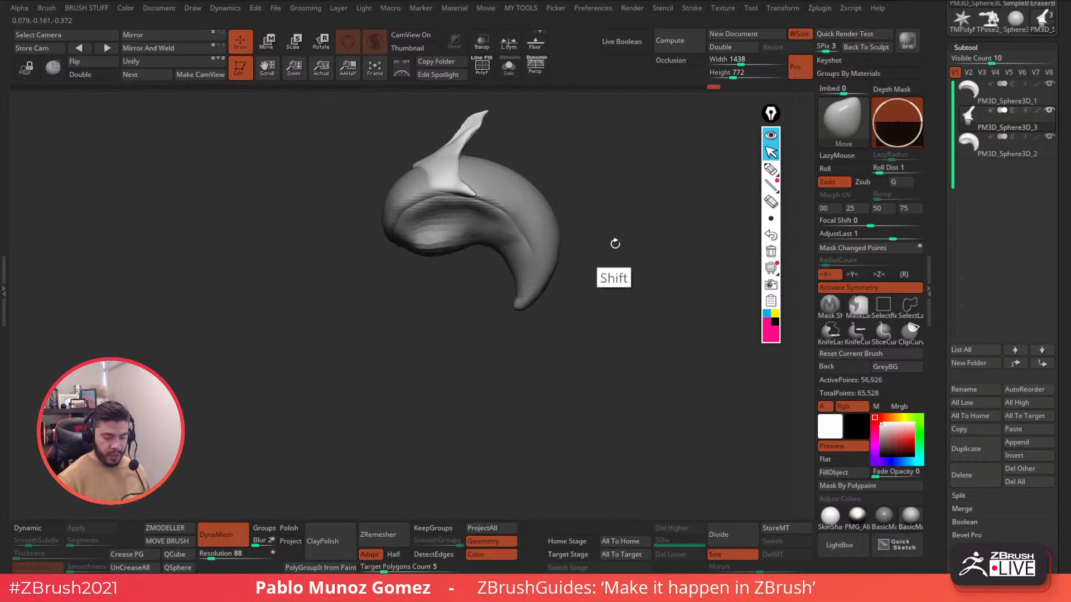
click(771, 169)
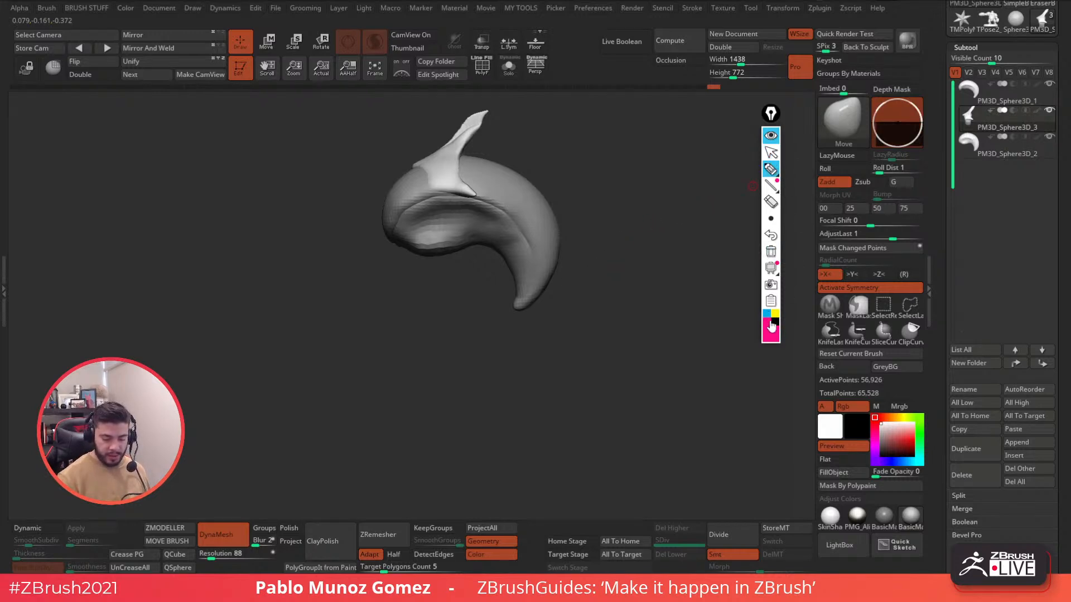
mouse_move(771, 340)
click(792, 319)
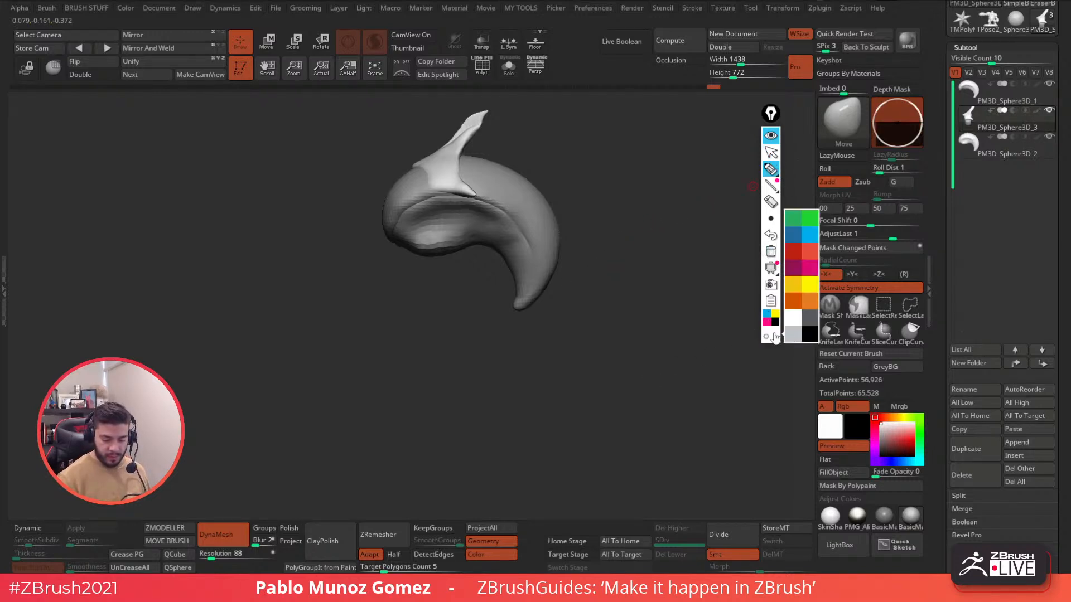
click(797, 333)
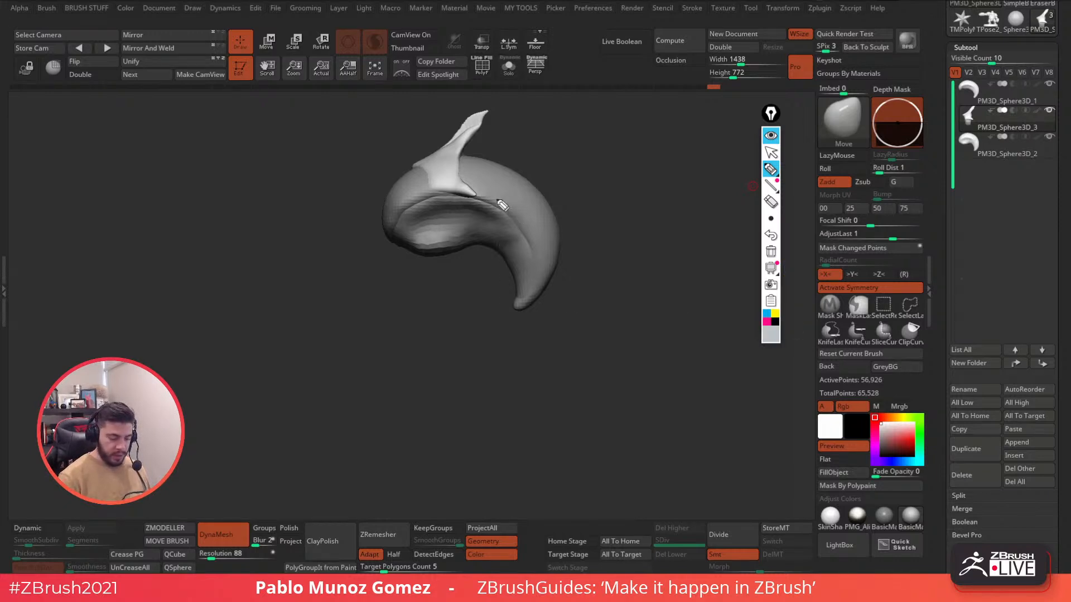
Sketch a row of curved spines along the creature's back down to the tail, with small circles for eyes at the front.
mouse_move(466, 160)
mouse_down()
mouse_move(505, 136)
mouse_move(560, 153)
mouse_move(577, 193)
mouse_move(557, 202)
mouse_move(577, 243)
mouse_move(570, 279)
mouse_move(528, 319)
mouse_move(438, 139)
mouse_move(381, 200)
mouse_move(420, 205)
mouse_move(406, 233)
mouse_up()
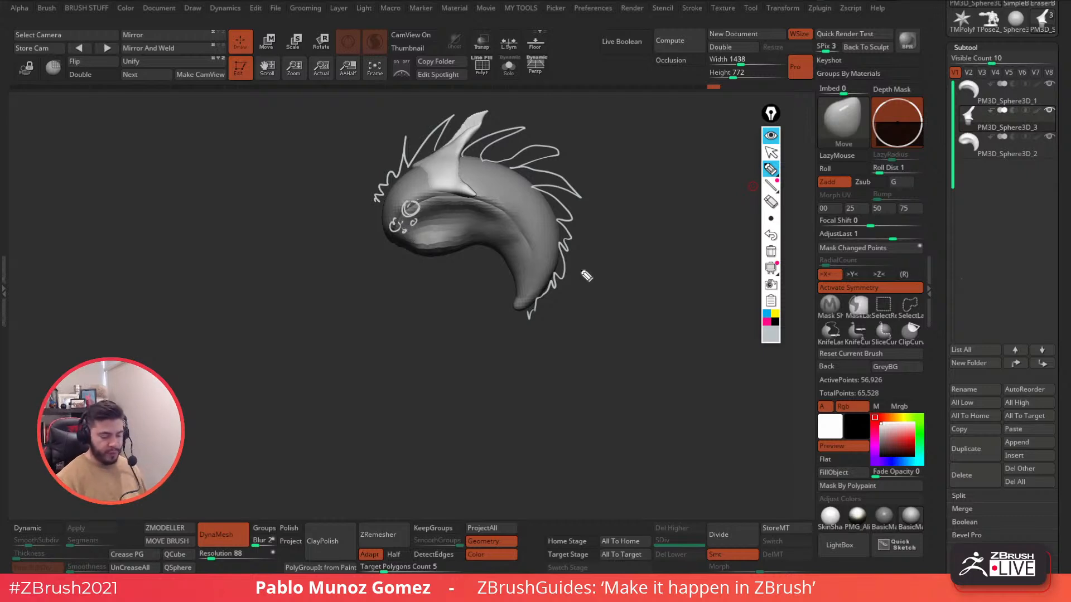
drag(383, 205, 380, 217)
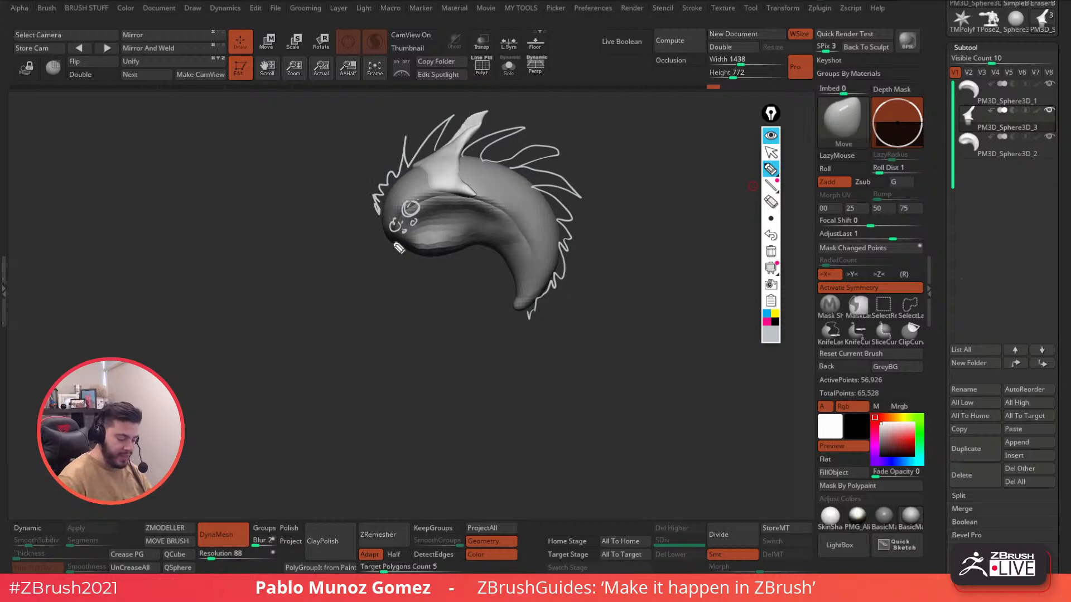
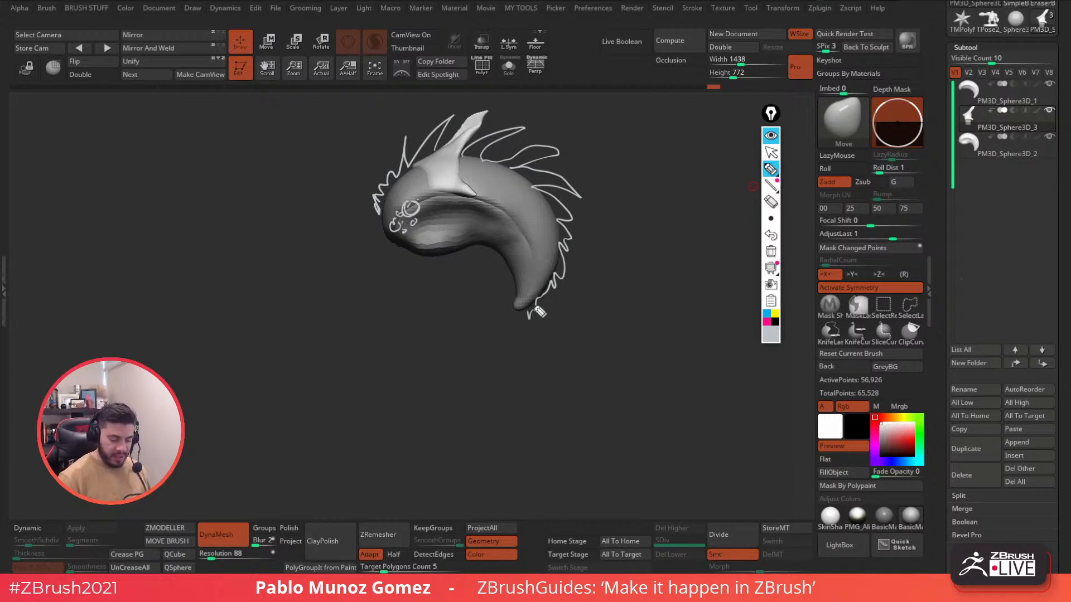
Sketch long jointed legs extending forward, downward and backward from the underside of the body.
drag(463, 226, 409, 293)
mouse_move(382, 337)
mouse_down()
mouse_move(382, 363)
mouse_move(380, 350)
mouse_up()
drag(389, 323, 433, 271)
click(464, 209)
drag(450, 237, 403, 285)
mouse_move(394, 383)
mouse_down()
mouse_move(462, 493)
mouse_move(383, 370)
mouse_move(387, 335)
mouse_up()
drag(397, 318, 400, 313)
mouse_move(454, 219)
mouse_down()
mouse_move(327, 329)
mouse_move(385, 399)
mouse_move(335, 332)
mouse_move(355, 338)
mouse_move(373, 373)
mouse_up()
drag(334, 293, 454, 223)
mouse_move(471, 221)
mouse_down()
mouse_move(482, 230)
mouse_move(440, 325)
mouse_move(489, 323)
mouse_move(454, 254)
mouse_move(461, 226)
mouse_up()
drag(449, 310, 478, 324)
drag(480, 326, 494, 346)
mouse_move(468, 270)
mouse_down()
mouse_move(521, 340)
mouse_move(635, 364)
mouse_move(494, 314)
mouse_move(469, 223)
mouse_up()
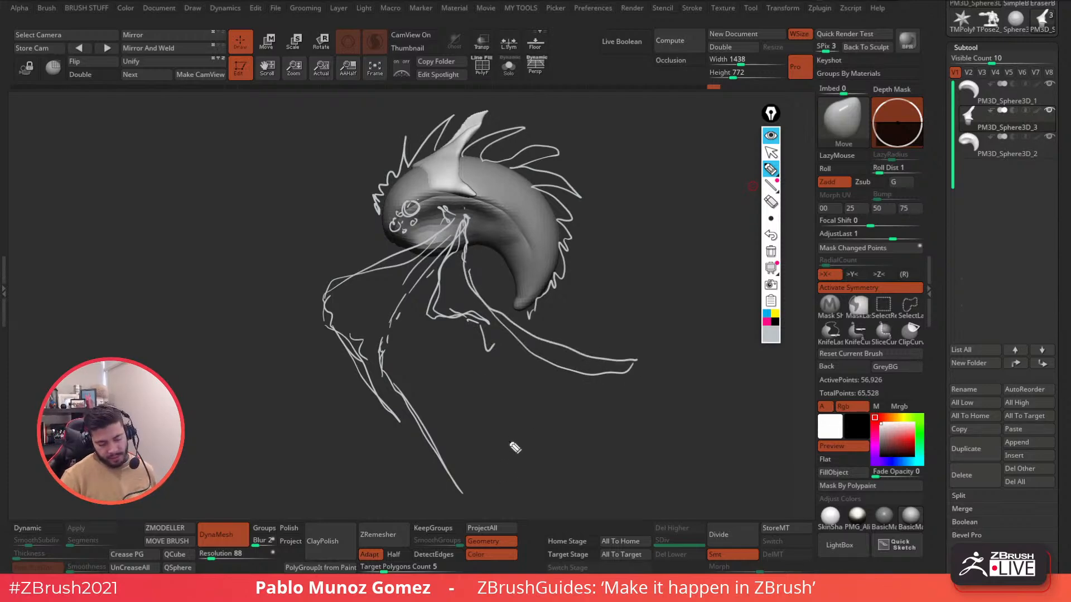
Add feeler lines in front of the head and reinforce the leg lines beneath the body.
mouse_move(392, 241)
mouse_down()
mouse_move(325, 269)
mouse_move(338, 247)
mouse_up()
drag(393, 234, 363, 248)
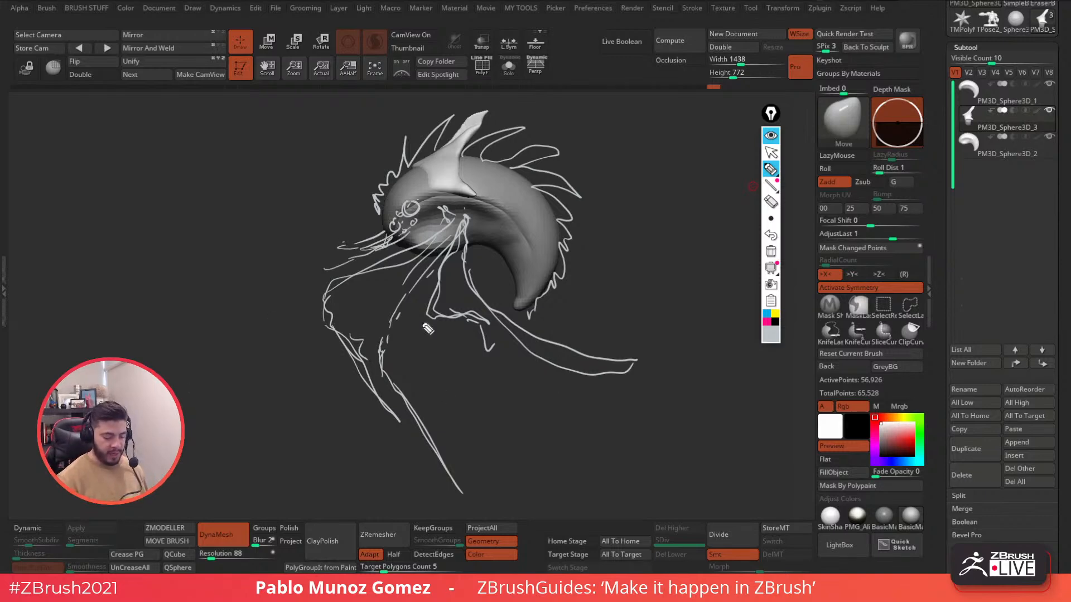
mouse_move(449, 229)
mouse_down()
mouse_move(324, 304)
mouse_move(374, 357)
mouse_move(390, 318)
mouse_up()
mouse_move(464, 226)
mouse_down()
mouse_move(438, 295)
mouse_move(474, 305)
mouse_up()
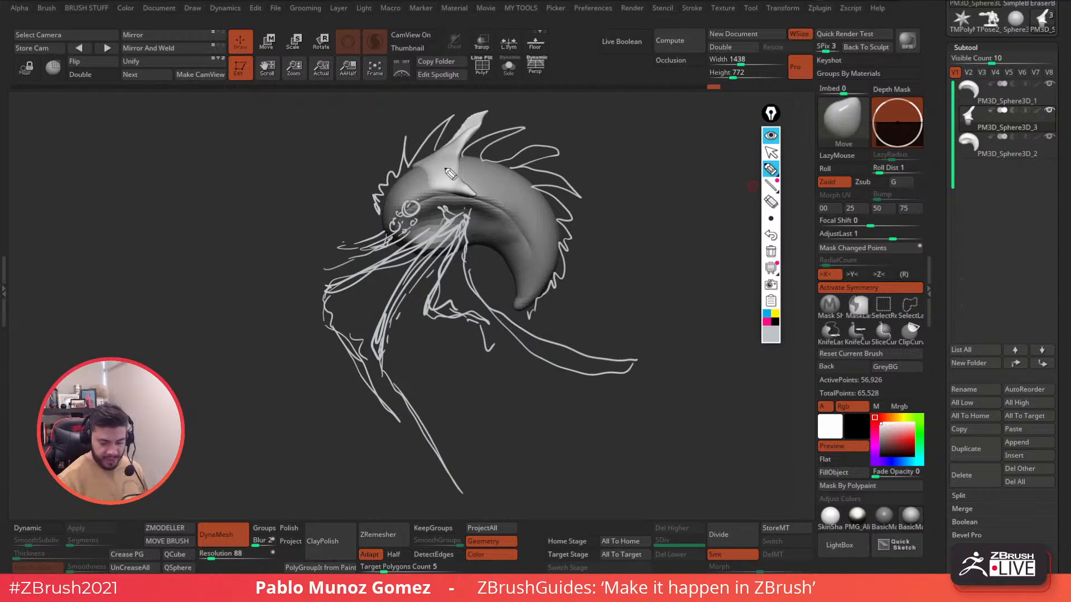
Leave the annotation pen and hide the sketched overlay.
click(771, 152)
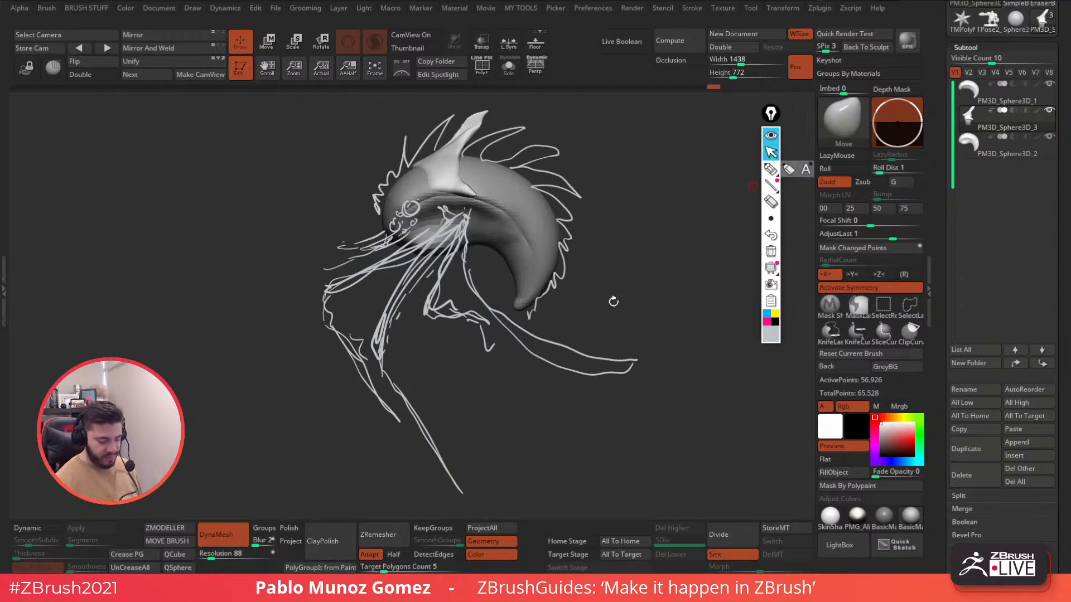
click(770, 135)
mouse_move(634, 234)
mouse_down()
mouse_move(614, 270)
mouse_move(602, 235)
mouse_move(615, 275)
mouse_up()
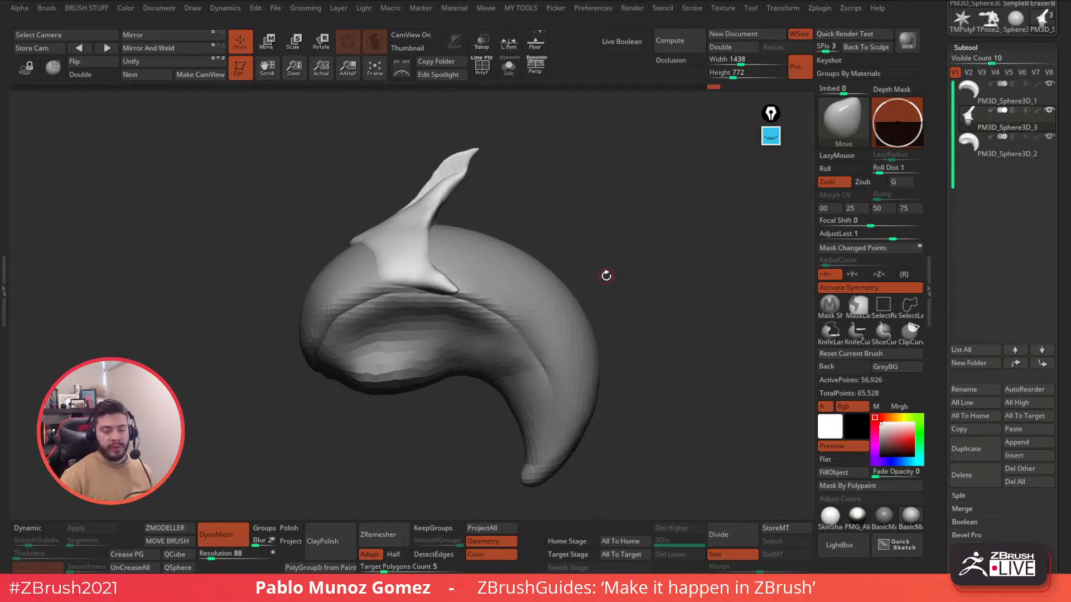
Duplicate the crested spine plate's subtool and make the copy active.
drag(481, 191, 571, 249)
drag(528, 220, 575, 222)
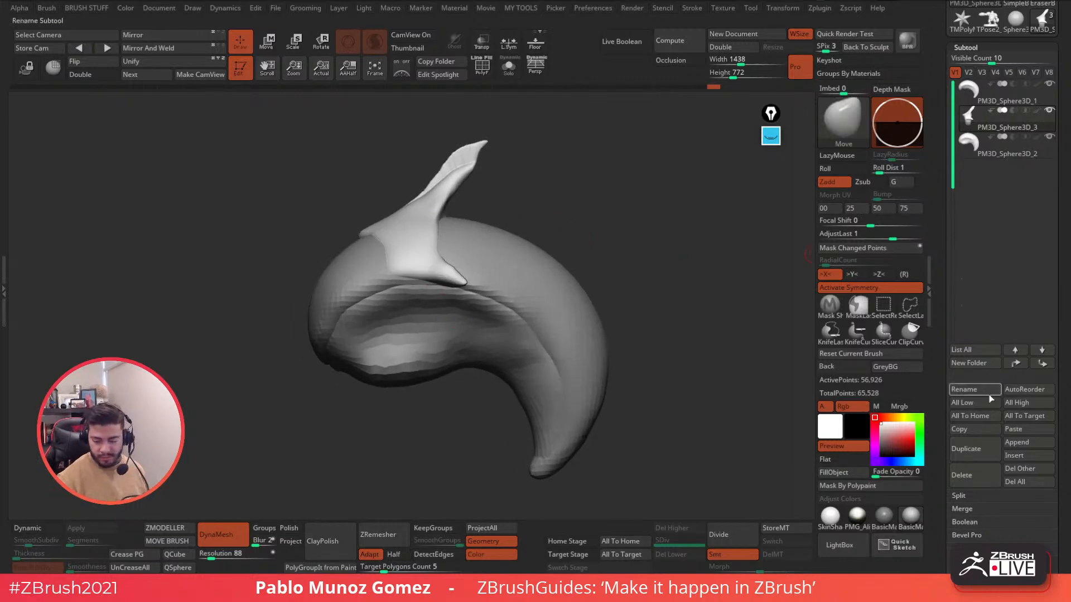
click(974, 449)
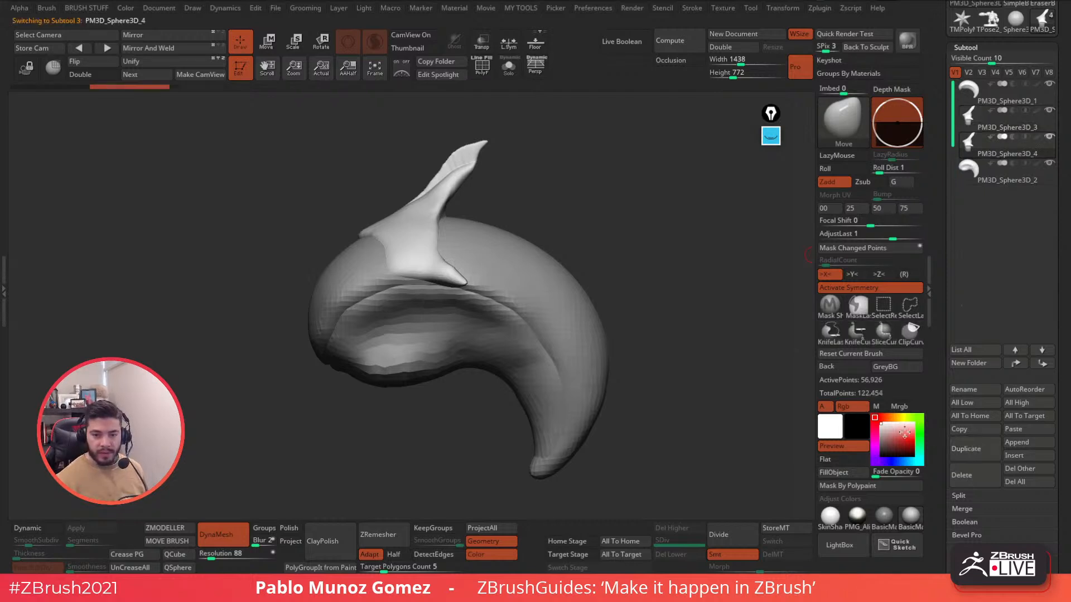
mouse_move(612, 231)
alt+mouse_down()
mouse_move(625, 253)
mouse_move(615, 230)
alt+mouse_up()
Examine the spines and plates in the Epimeria loricata reference images, and return to the ZBrush model.
right_drag(0, 264, 493, 153)
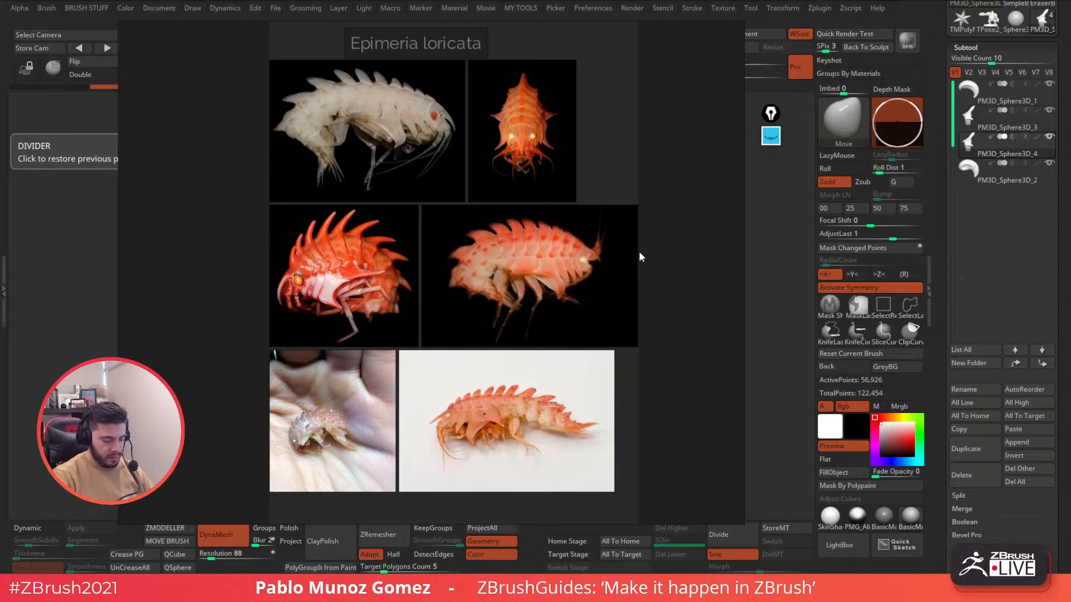
key(alt+Tab)
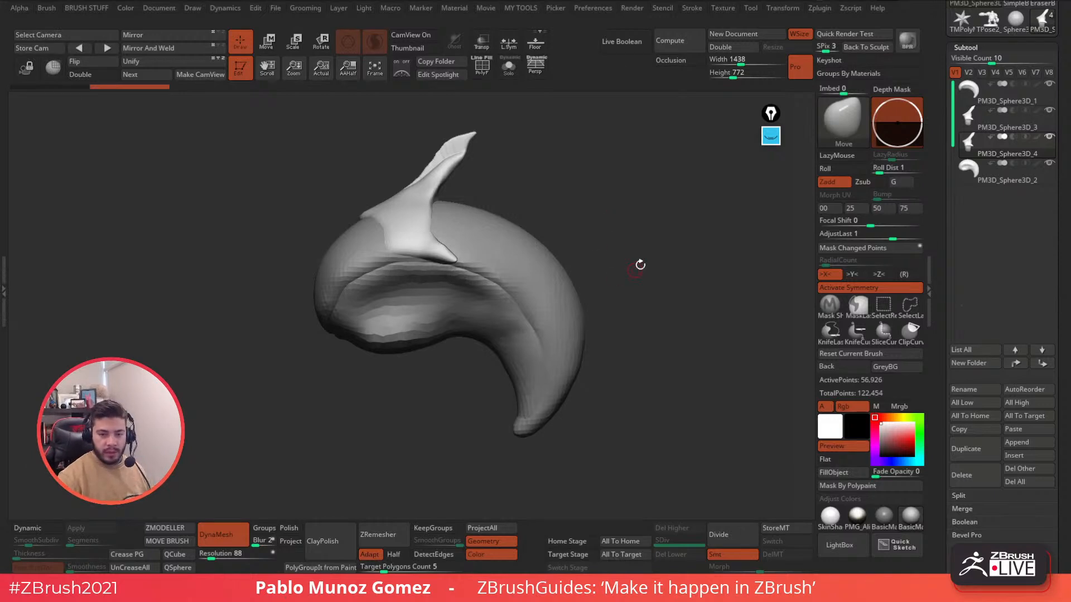
drag(610, 222, 610, 227)
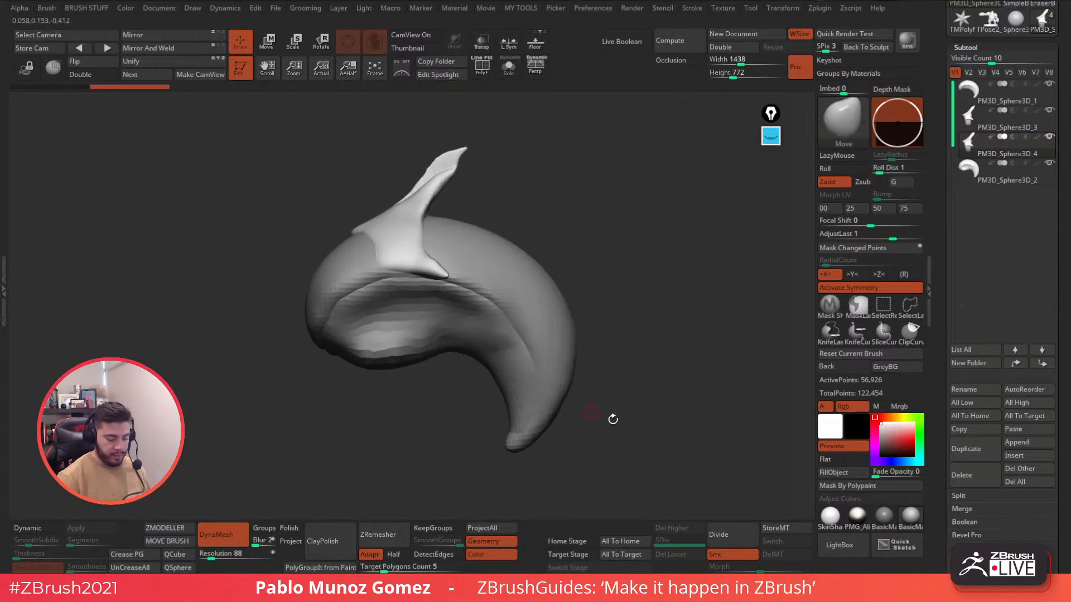
Duplicate the copied spine plate, make PM3D_Sphere3D_4 active in Move mode, and set Focal Shift to -100.
click(979, 447)
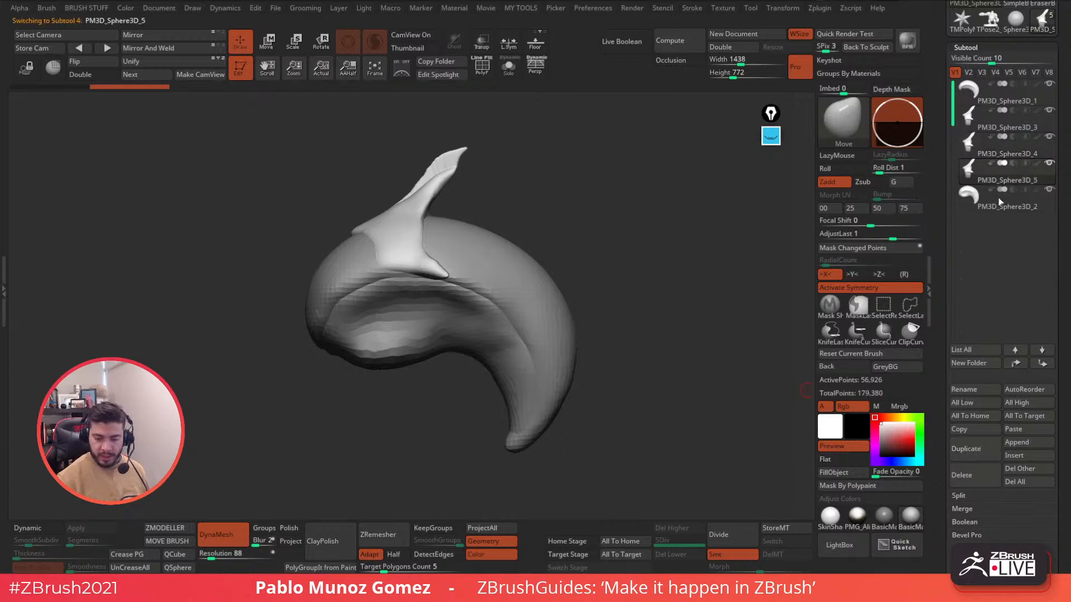
click(1004, 149)
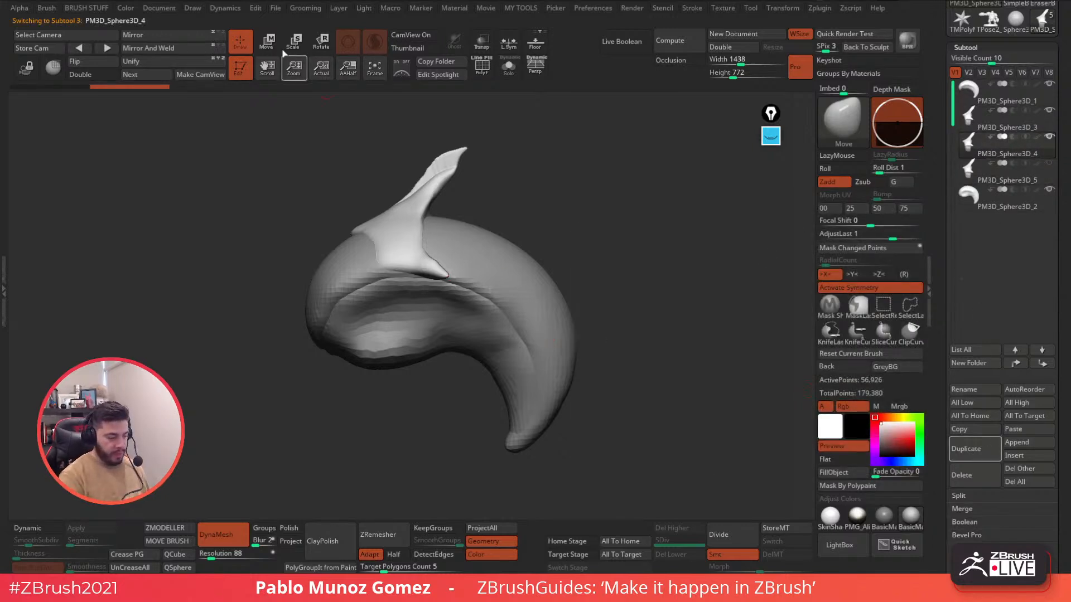
key(w)
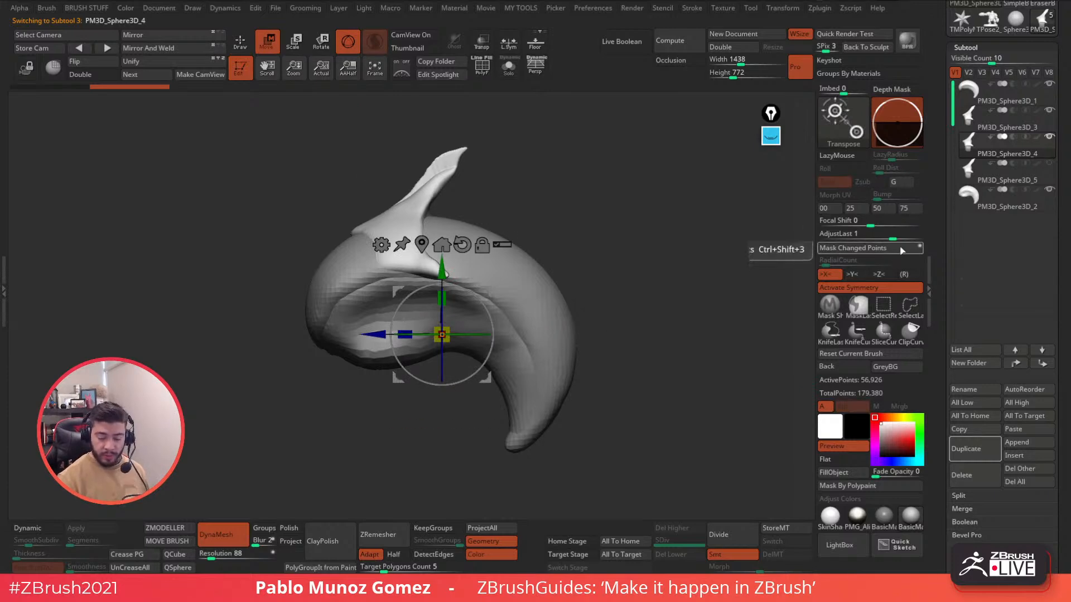
click(831, 210)
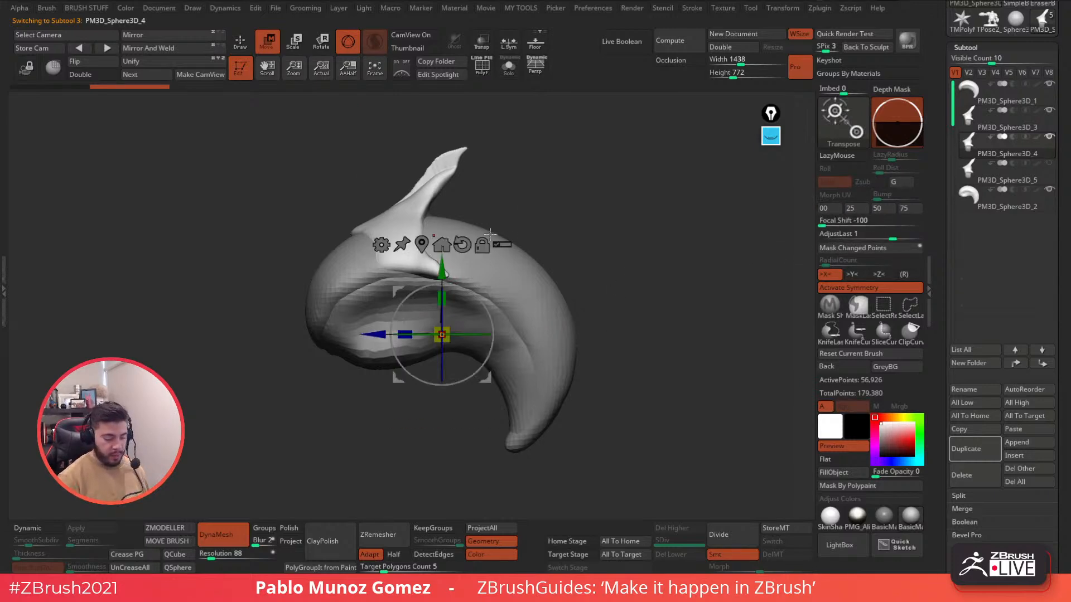
Centre the transform gizmo on the active crested plate and turn symmetry off.
alt+drag(487, 380, 444, 289)
drag(592, 259, 679, 288)
key(x)
click(380, 155)
drag(611, 273, 626, 251)
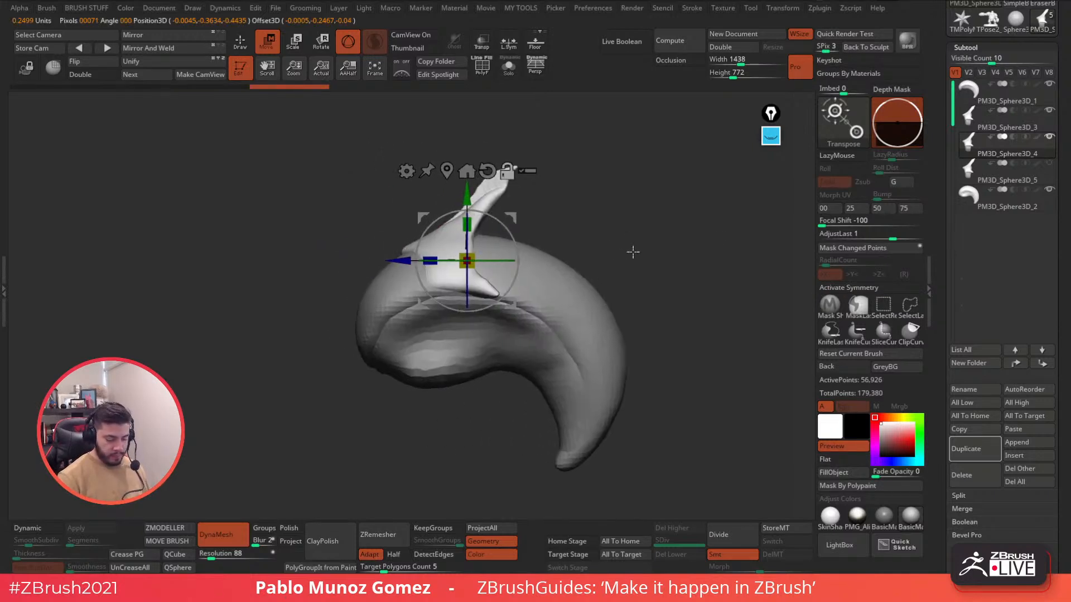
alt+drag(669, 287, 614, 277)
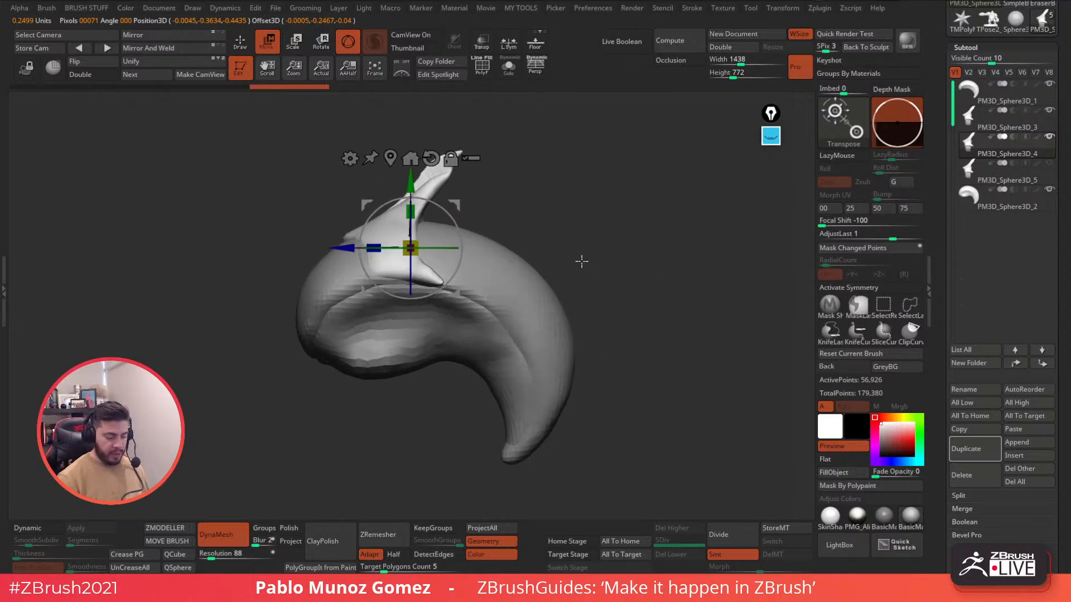
click(545, 71)
click(543, 72)
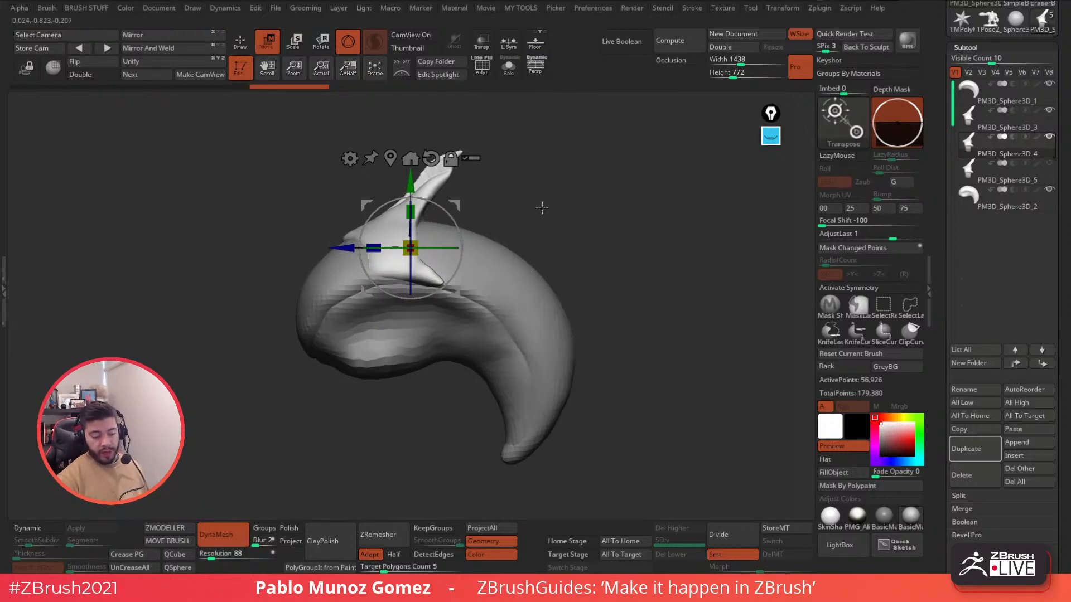
alt+drag(588, 218, 600, 210)
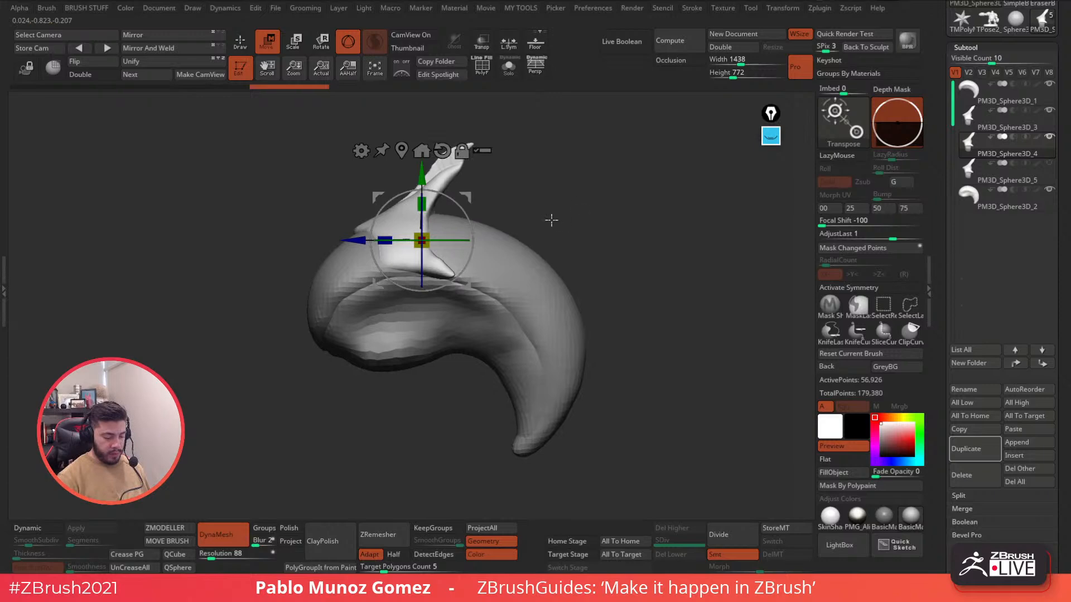
Move the plate copy towards the head, tilt it forward and scale it down slightly in front of the original plate.
drag(466, 195, 417, 202)
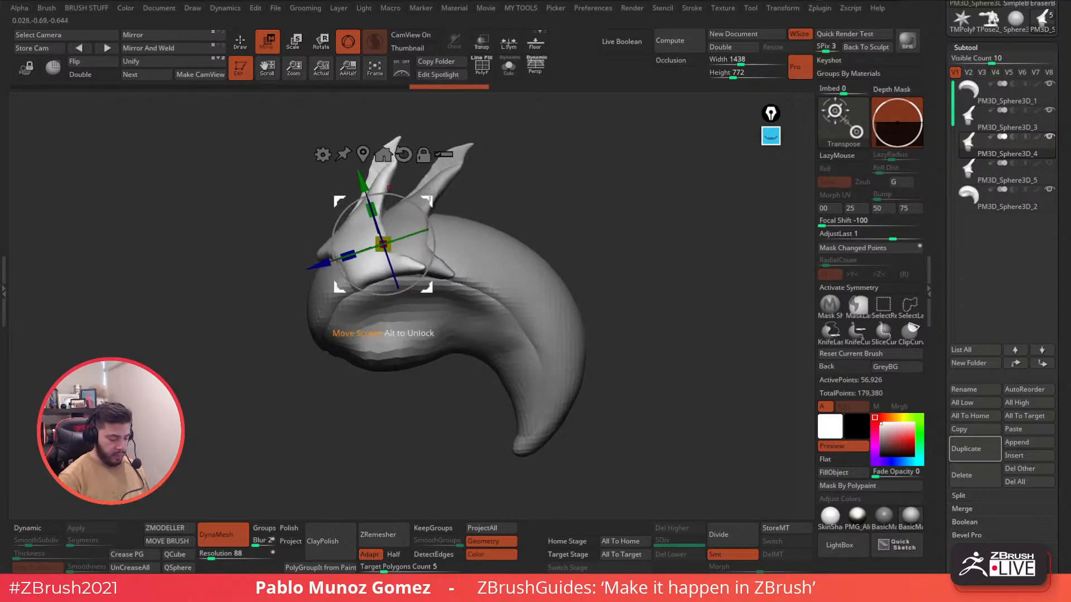
drag(390, 238, 388, 234)
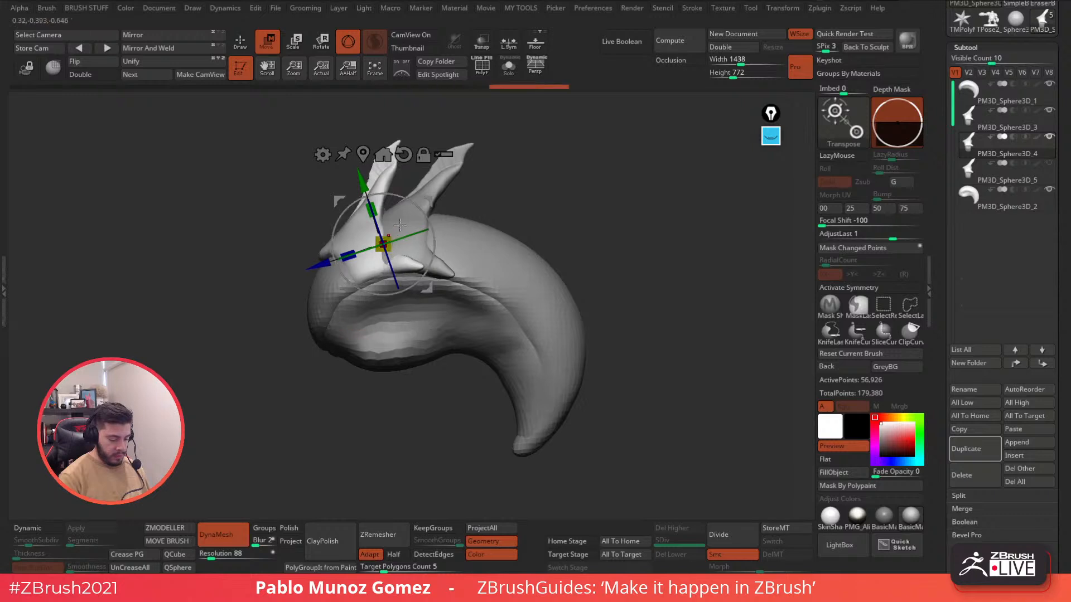
key(ctrl+z)
drag(427, 199, 434, 203)
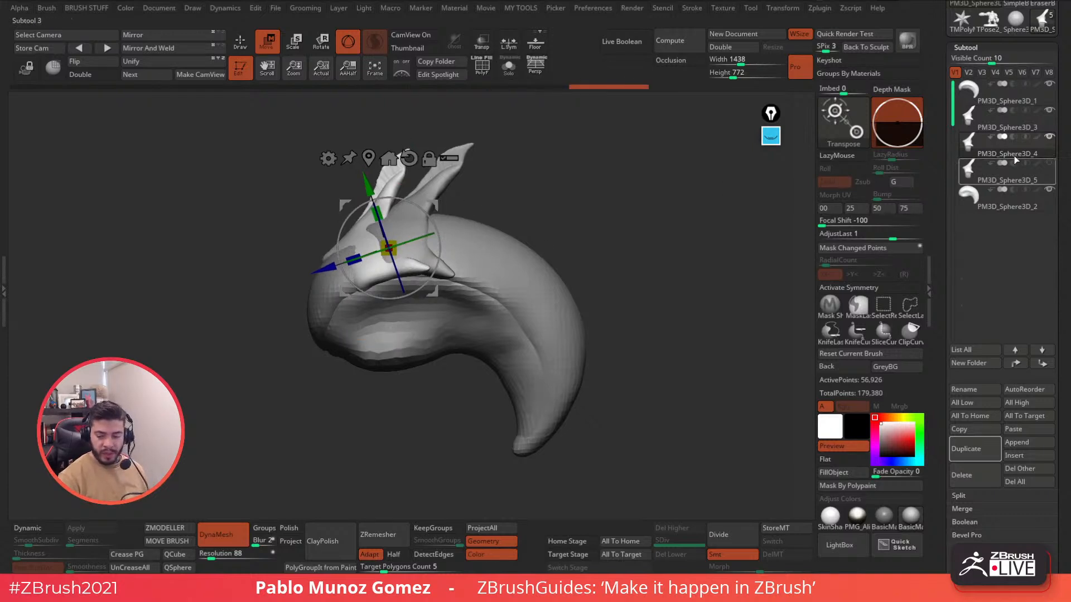
mouse_move(1017, 129)
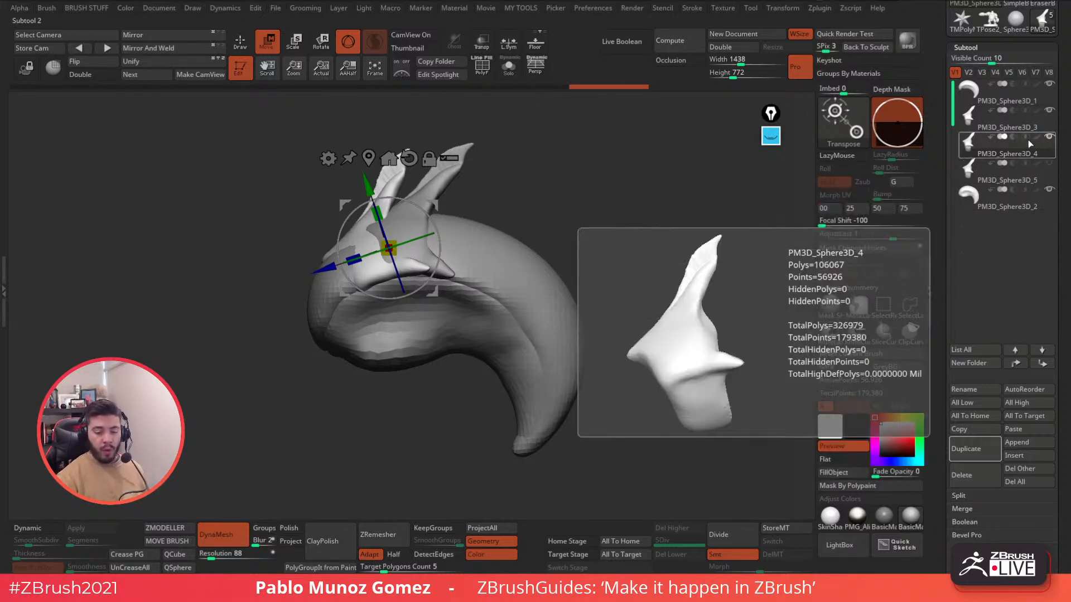
mouse_move(974, 166)
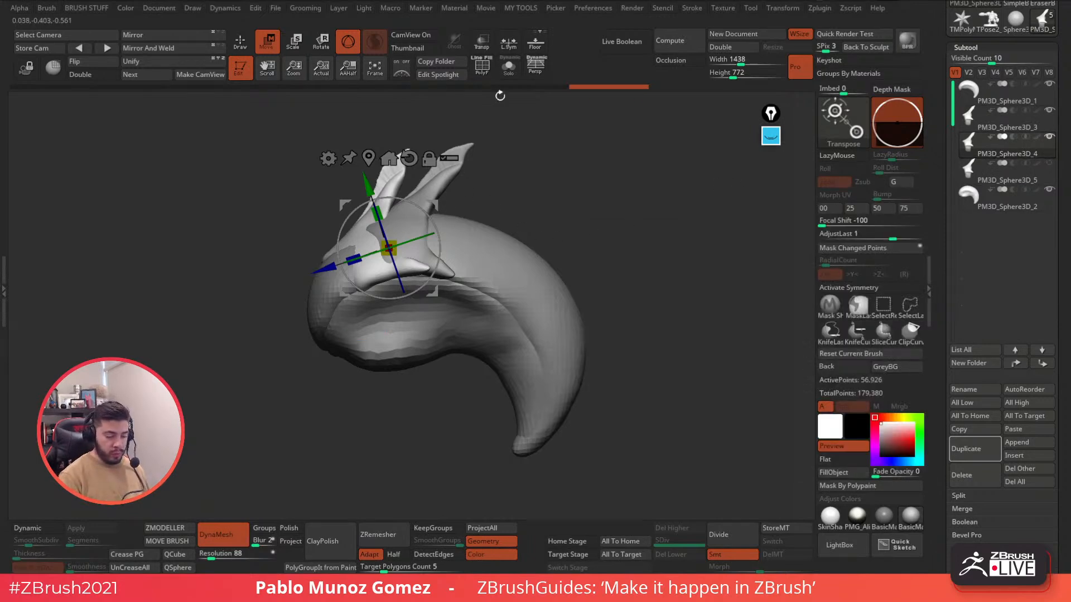
click(508, 66)
click(505, 73)
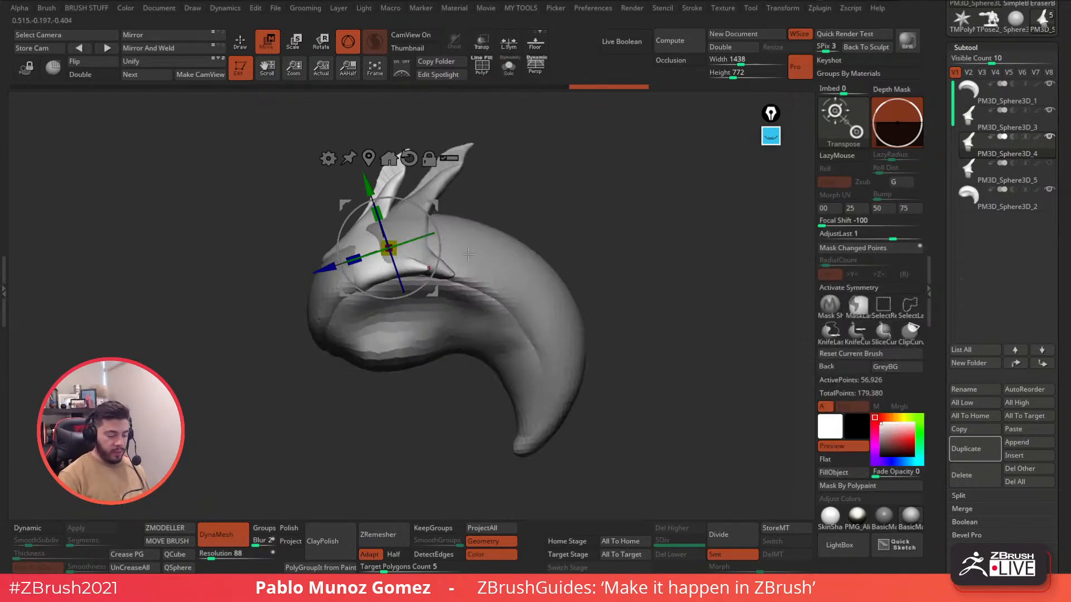
Duplicate the plate within its subtool down the front of the body, moving and tilting each copy to follow the curve.
ctrl+drag(393, 239, 334, 256)
drag(321, 306, 322, 312)
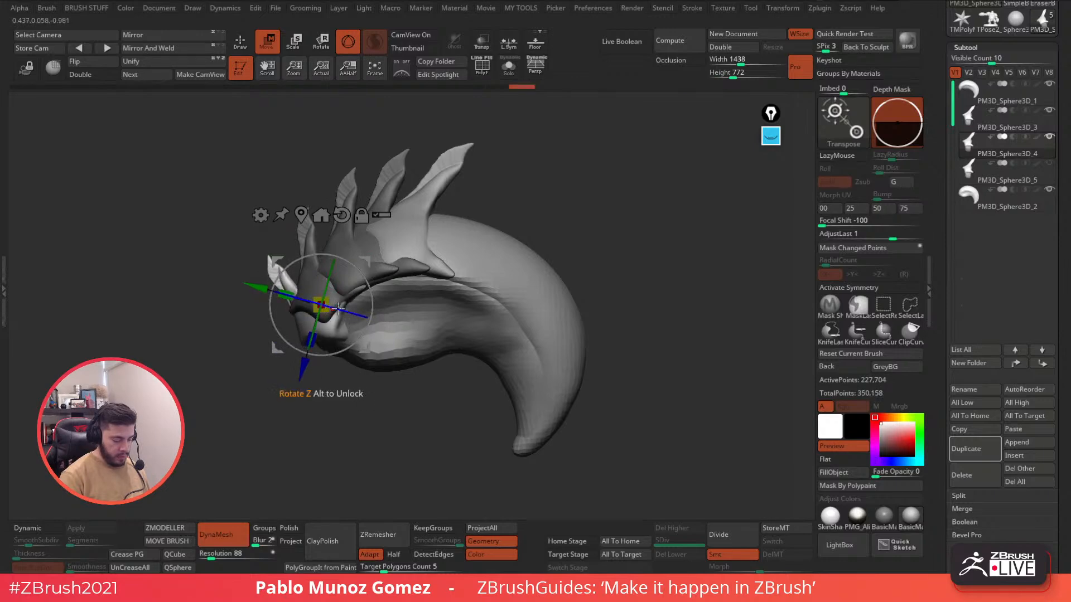
right_drag(330, 310, 366, 292)
drag(235, 318, 237, 318)
right_drag(237, 318, 442, 216)
drag(413, 266, 411, 269)
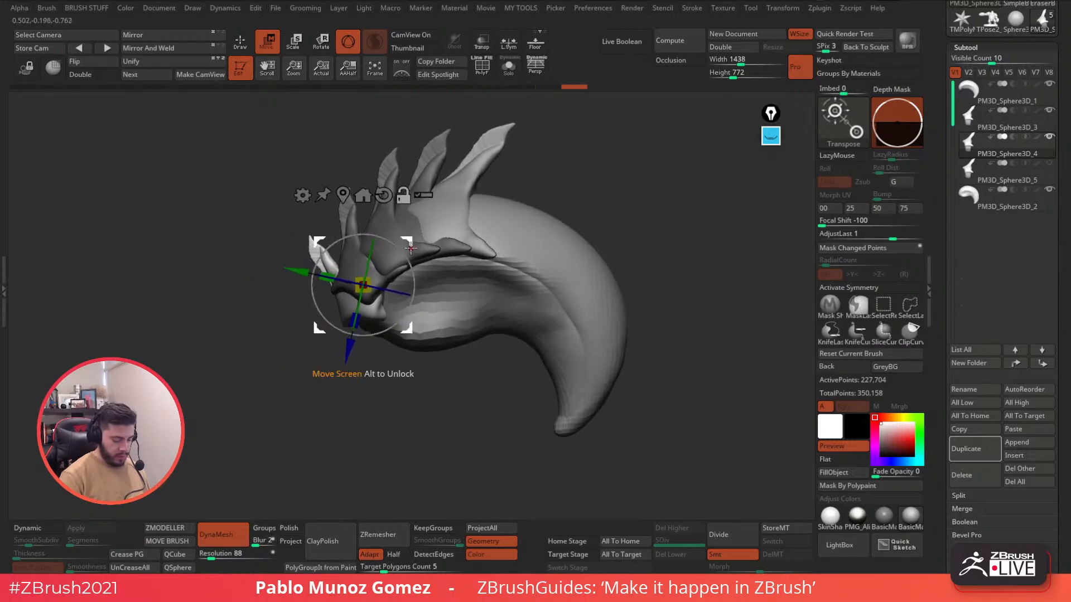
Add a fifth plate copy at the head end and adjust its position, angle and scale.
alt+right_drag(411, 270, 447, 250)
drag(447, 249, 434, 236)
drag(379, 280, 410, 313)
drag(440, 247, 447, 235)
right_drag(447, 236, 348, 166)
Return to Draw mode, isolate the front row of plates and assign each plate its own polygroup with Auto Groups.
click(240, 42)
right_drag(591, 154, 606, 177)
click(509, 65)
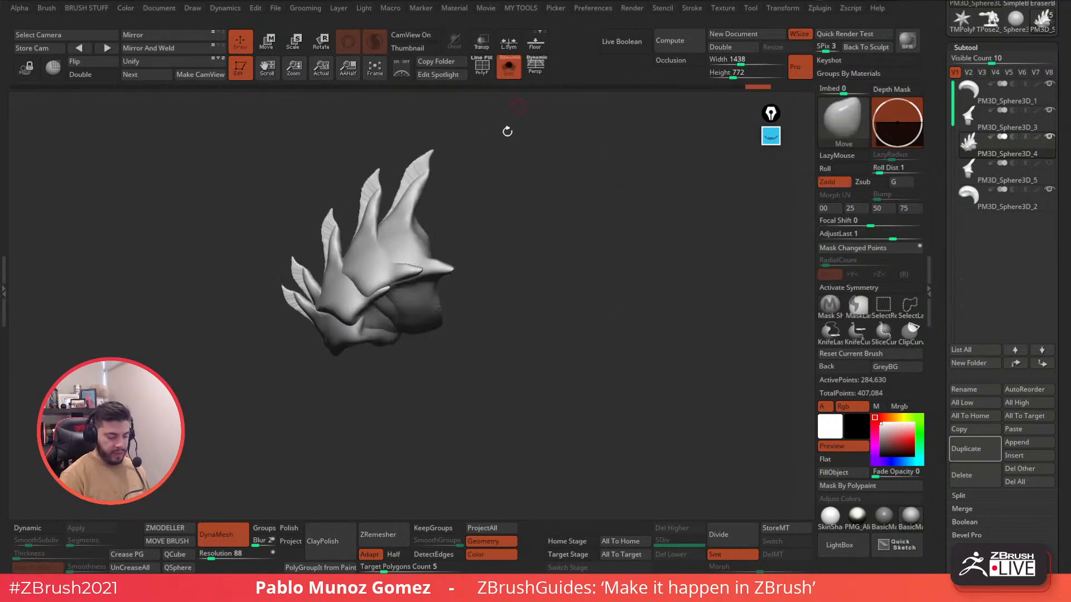
click(485, 71)
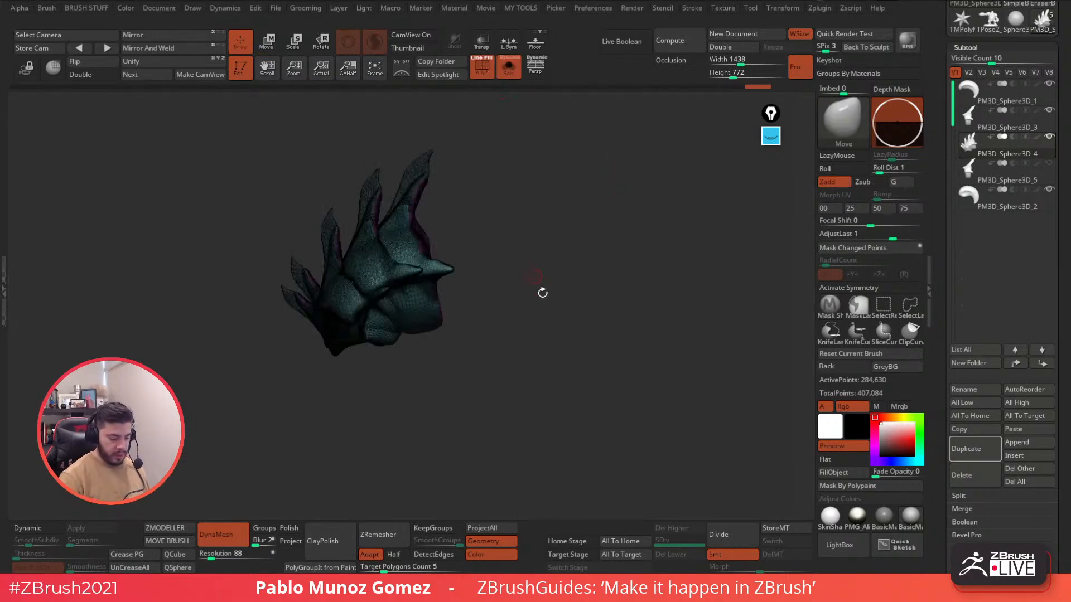
key(1)
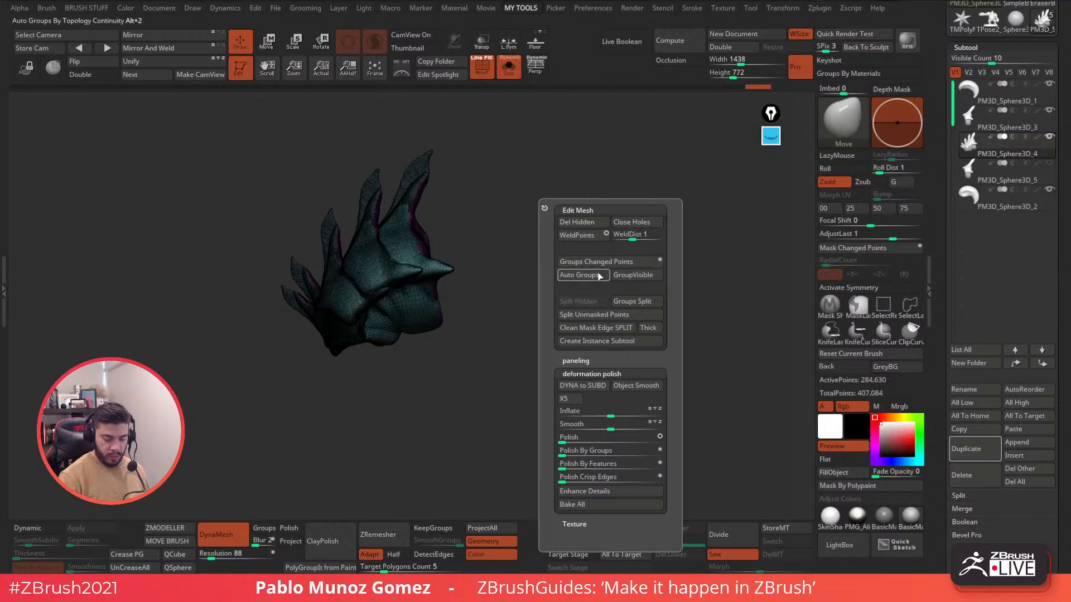
click(579, 275)
Examine the plates' polygroup colours with the SkinShade material, bring back the other subtools and restore the grey material.
click(830, 515)
alt+drag(515, 307, 530, 317)
click(476, 57)
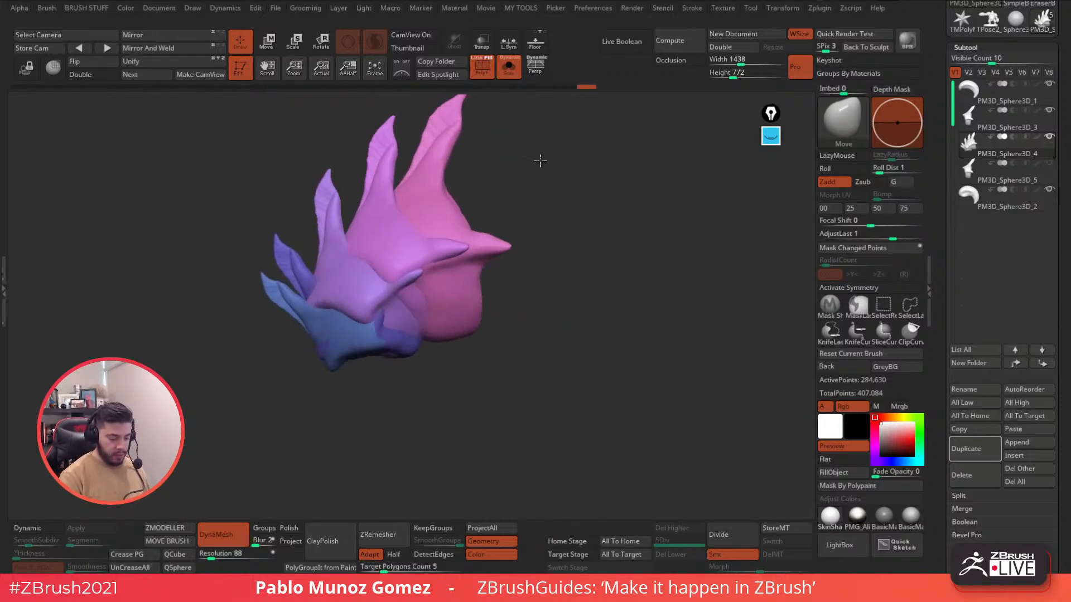
click(485, 69)
click(508, 72)
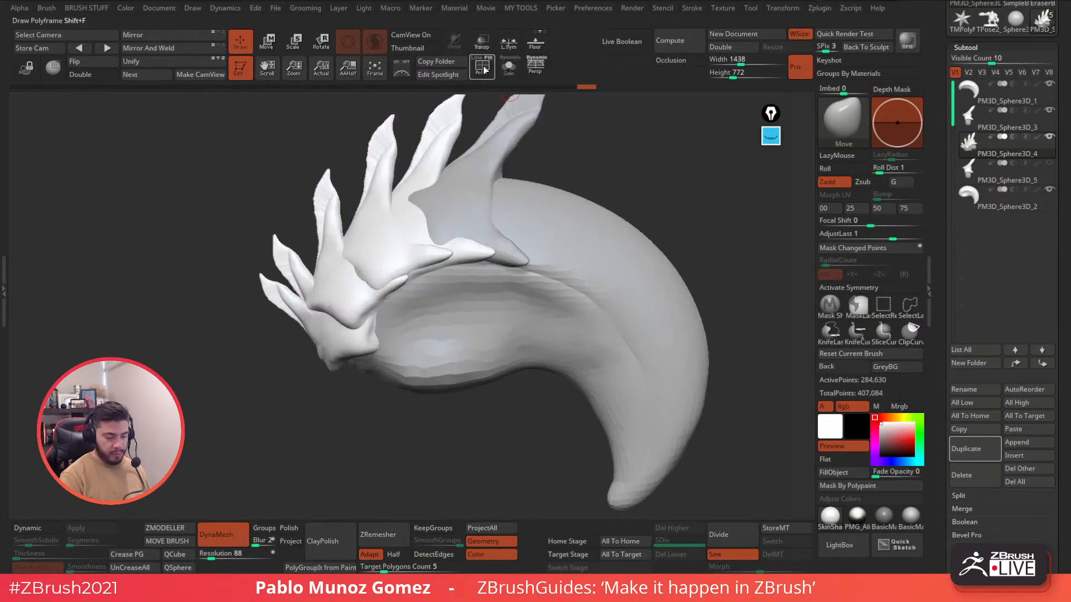
click(483, 70)
click(903, 514)
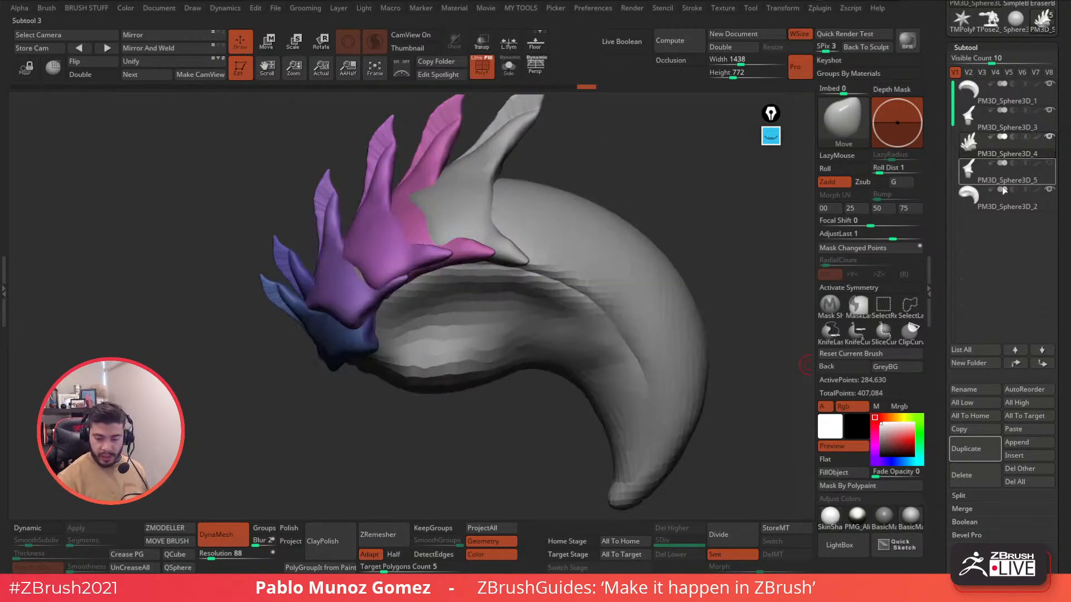
Make the spare plate PM3D_Sphere3D_5 visible and active, hide the polyframe, and centre the gizmo on the plate.
click(1038, 172)
alt+drag(762, 211, 683, 239)
click(480, 71)
drag(521, 171, 518, 239)
key(w)
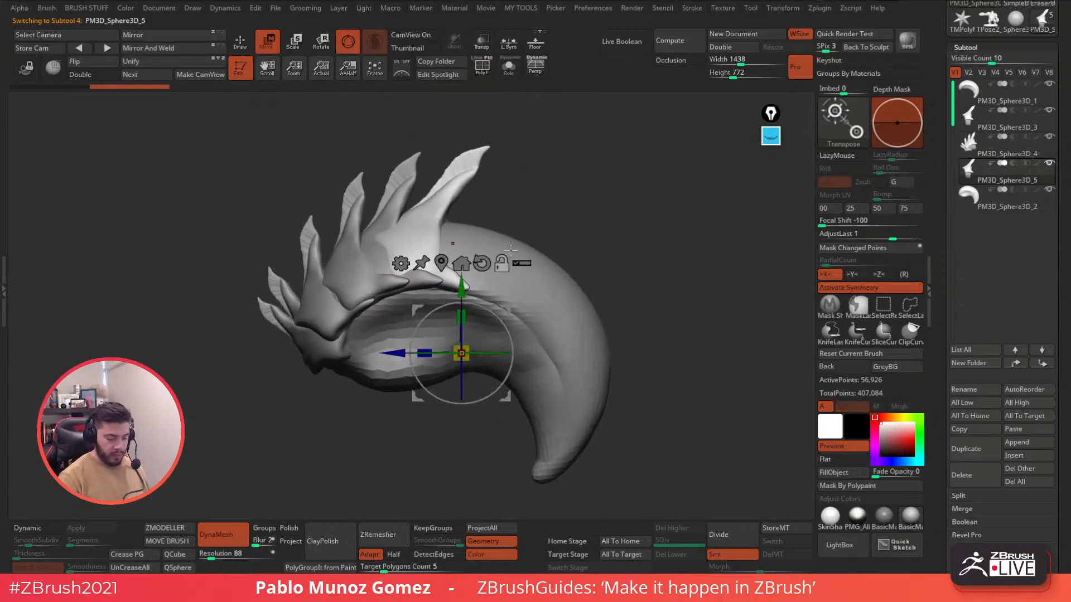
click(848, 290)
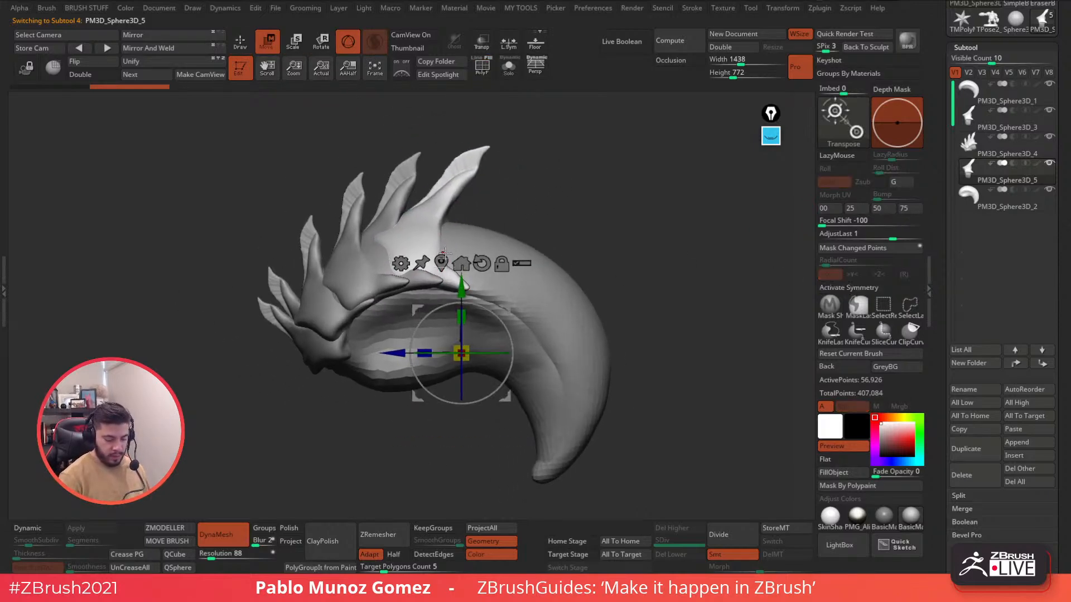
click(441, 262)
click(837, 288)
Place the spare plate behind the original and bend its spine backwards using a Focal Shift of 80.
ctrl+drag(481, 209, 607, 135)
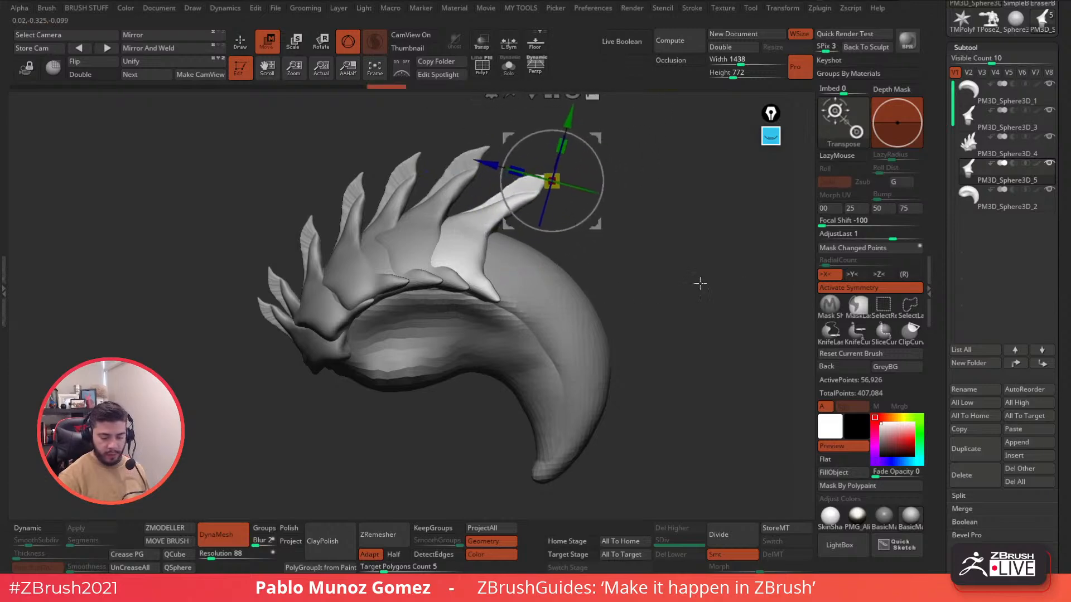
click(908, 208)
alt+drag(636, 219, 635, 247)
drag(602, 205, 584, 247)
drag(599, 159, 622, 180)
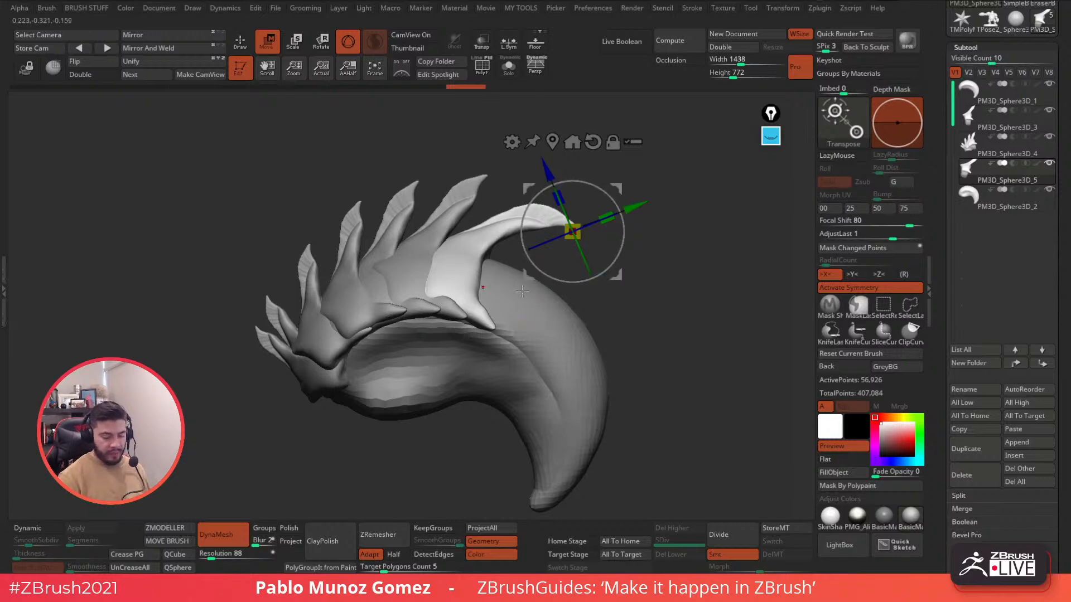
Set Focal Shift to -100, centre the gizmo on the bent plate, and place rotated copies of it along the rear body.
click(828, 212)
alt+drag(618, 274, 551, 360)
drag(539, 302, 593, 290)
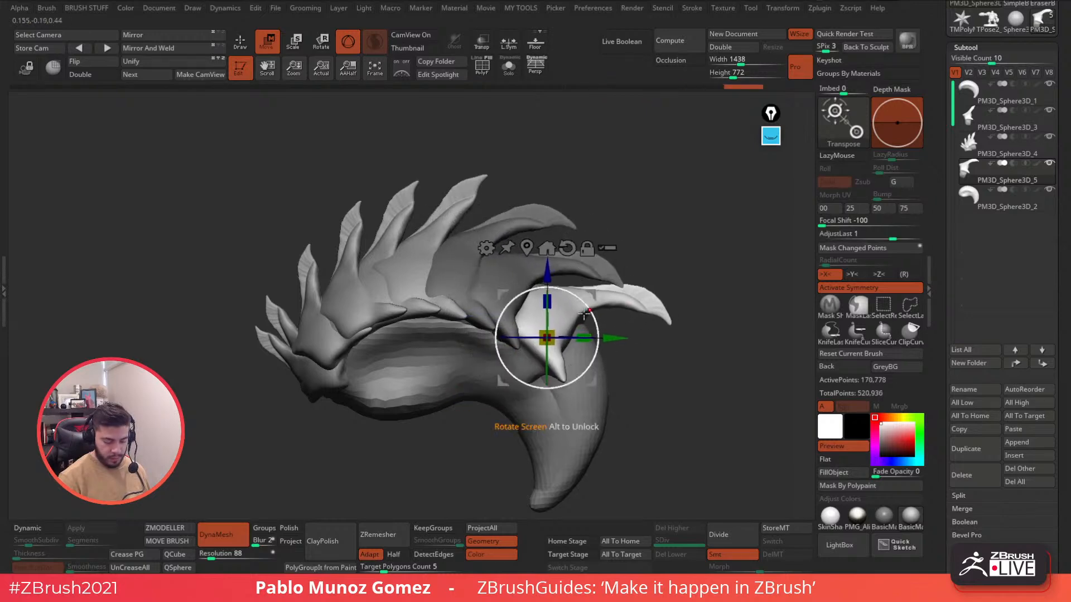
drag(584, 336, 616, 362)
drag(609, 328, 597, 321)
mouse_move(677, 311)
alt+mouse_down()
mouse_move(622, 265)
mouse_move(467, 294)
alt+mouse_up()
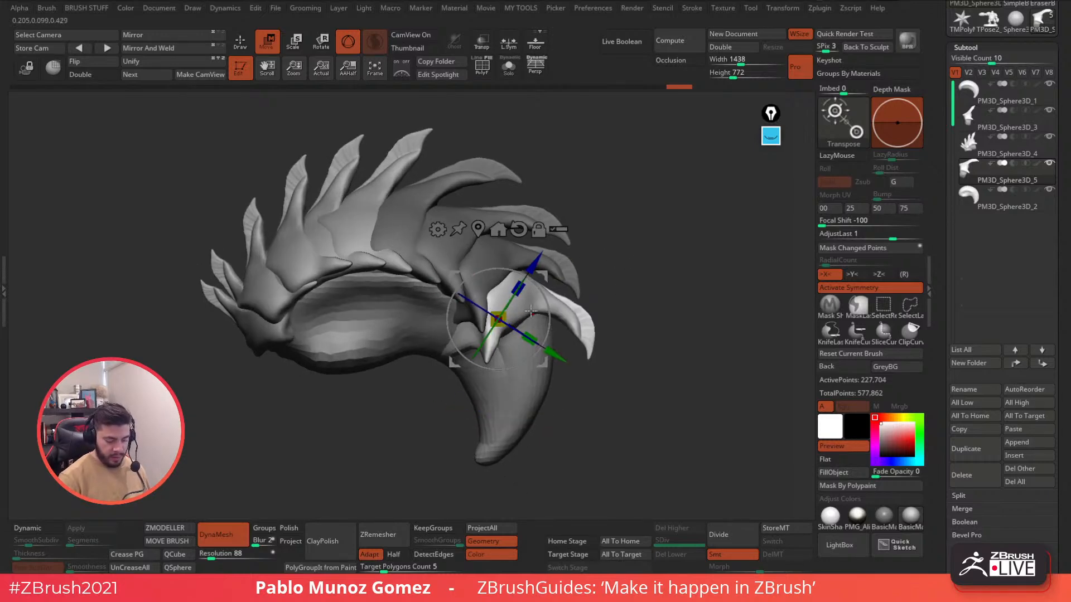
From behind the model, narrow the rearmost plate to fit the tapering tail.
drag(639, 306, 598, 313)
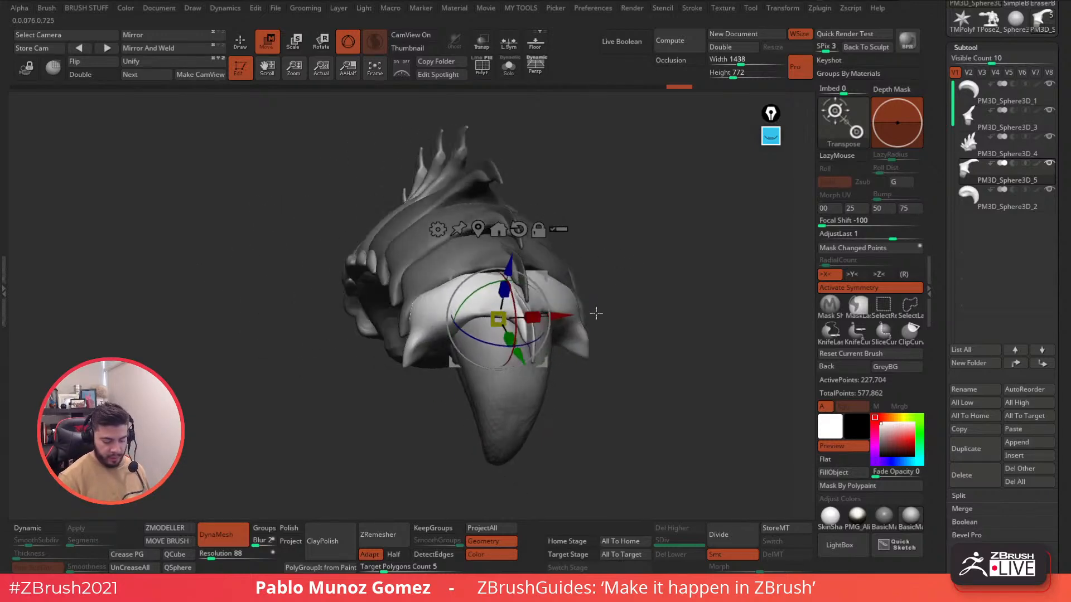
drag(531, 318, 521, 318)
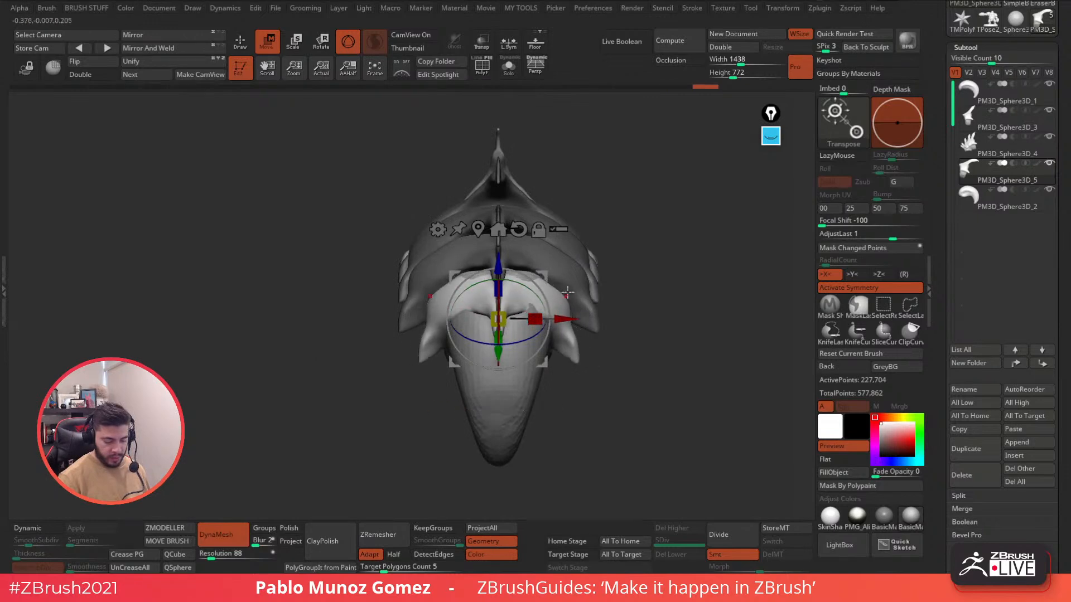
key(q)
mouse_move(641, 270)
mouse_down()
mouse_move(704, 279)
mouse_move(617, 244)
mouse_move(618, 261)
mouse_move(581, 288)
mouse_up()
Add another plate copy lower on the tail and adjust its width to fit the body.
click(269, 43)
shift+drag(683, 281, 623, 276)
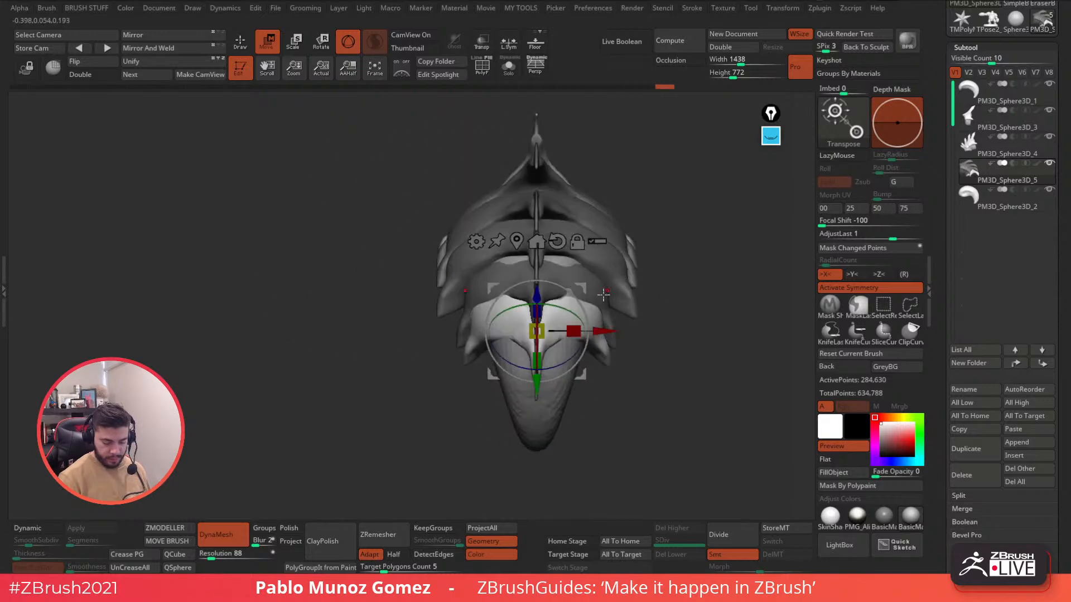
drag(579, 331, 587, 331)
mouse_move(621, 313)
mouse_down()
mouse_move(669, 295)
mouse_move(653, 280)
mouse_move(623, 292)
mouse_up()
Duplicate the rearmost plate farther down the tail and tilt the copy to follow the curve.
ctrl+drag(554, 269, 567, 333)
drag(566, 311, 564, 303)
drag(630, 303, 668, 308)
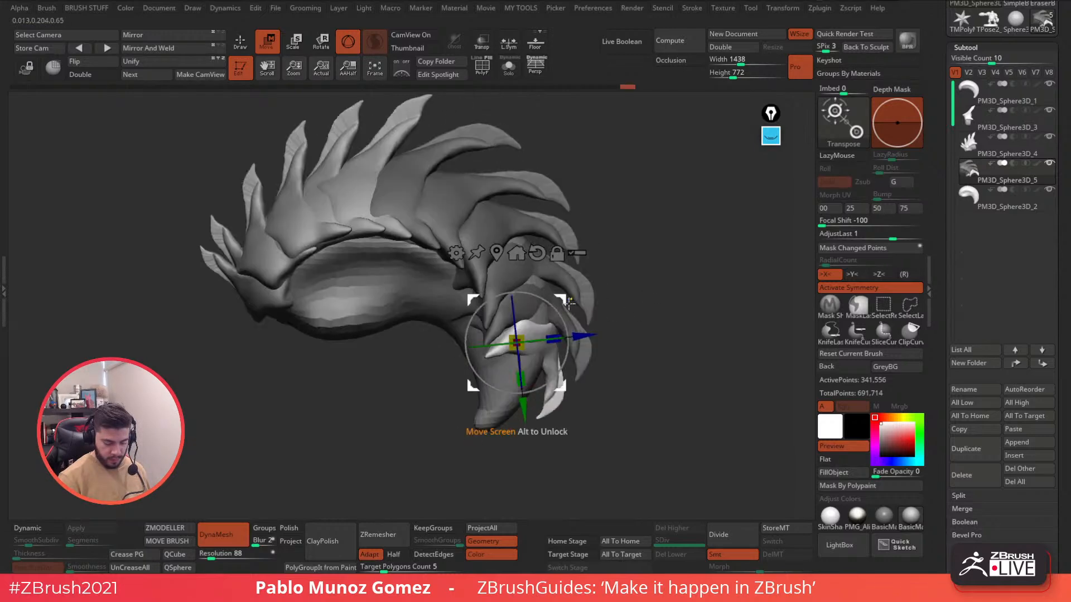
Add a final plate copy at the tail tip, reshape and rotate it so its spine points downward, and return to Draw mode.
ctrl+drag(569, 300, 561, 332)
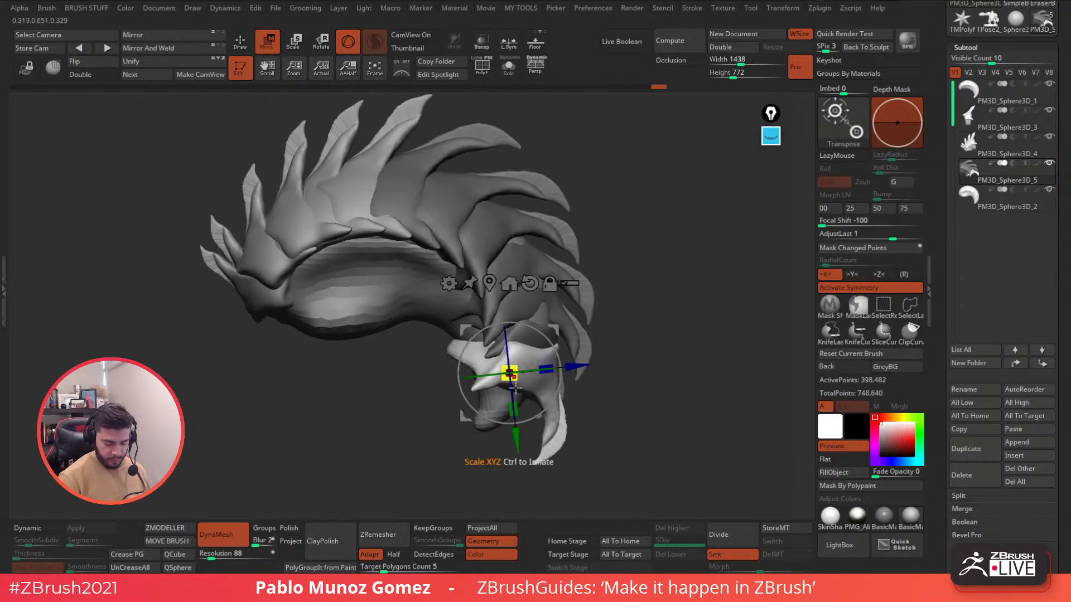
drag(516, 414, 516, 421)
drag(510, 373, 556, 325)
alt+drag(631, 324, 649, 287)
alt+drag(615, 182, 624, 222)
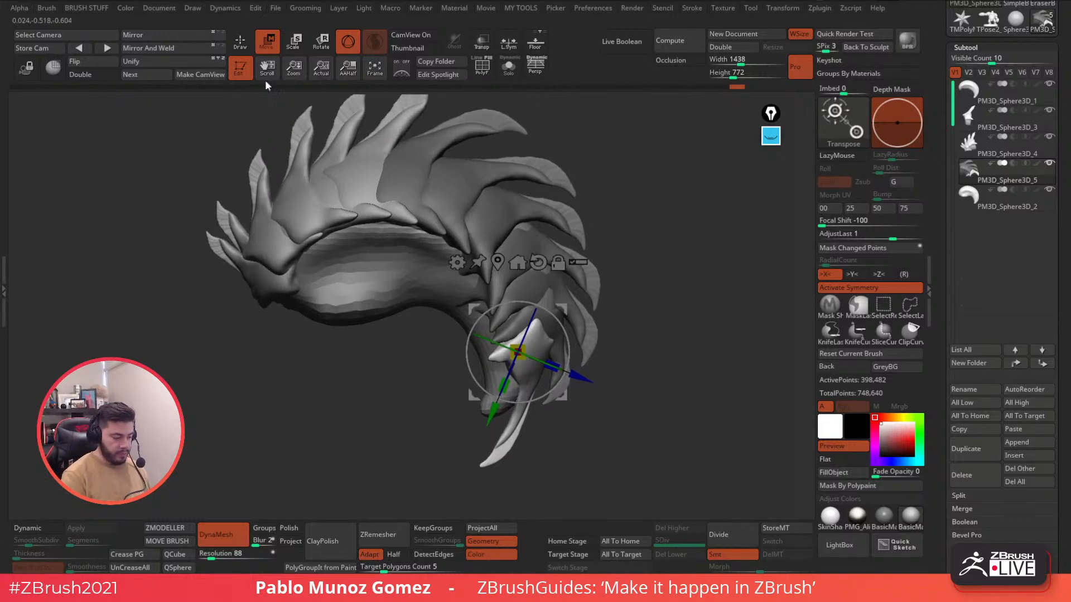
click(240, 42)
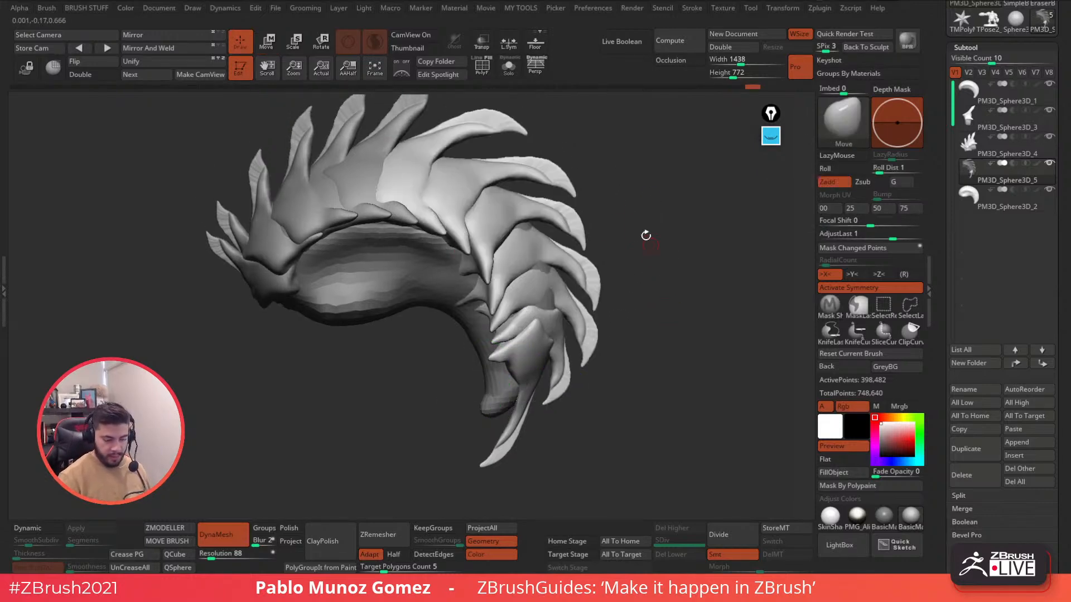
Turn on the polygroup display and give the rear plates and the single middle plate their own polygroup colours.
click(482, 68)
key(space)
click(638, 289)
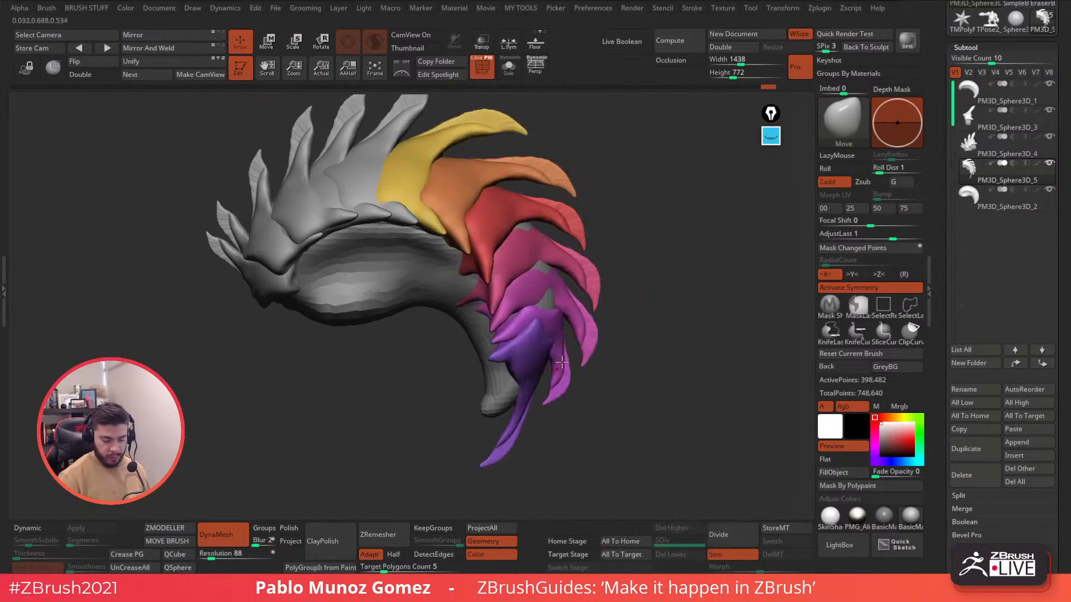
drag(641, 312, 671, 293)
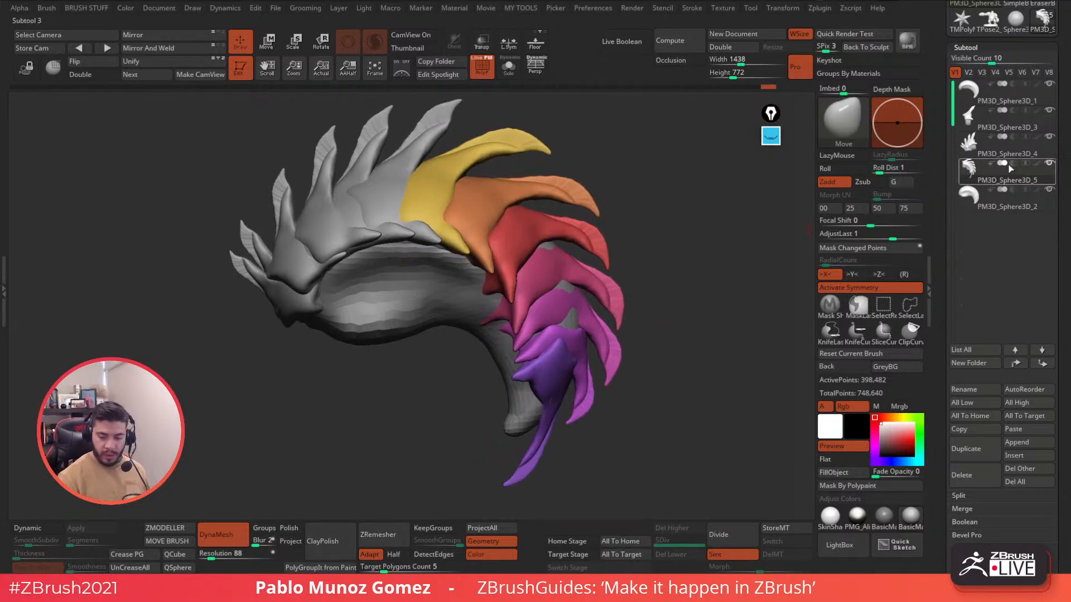
click(1000, 124)
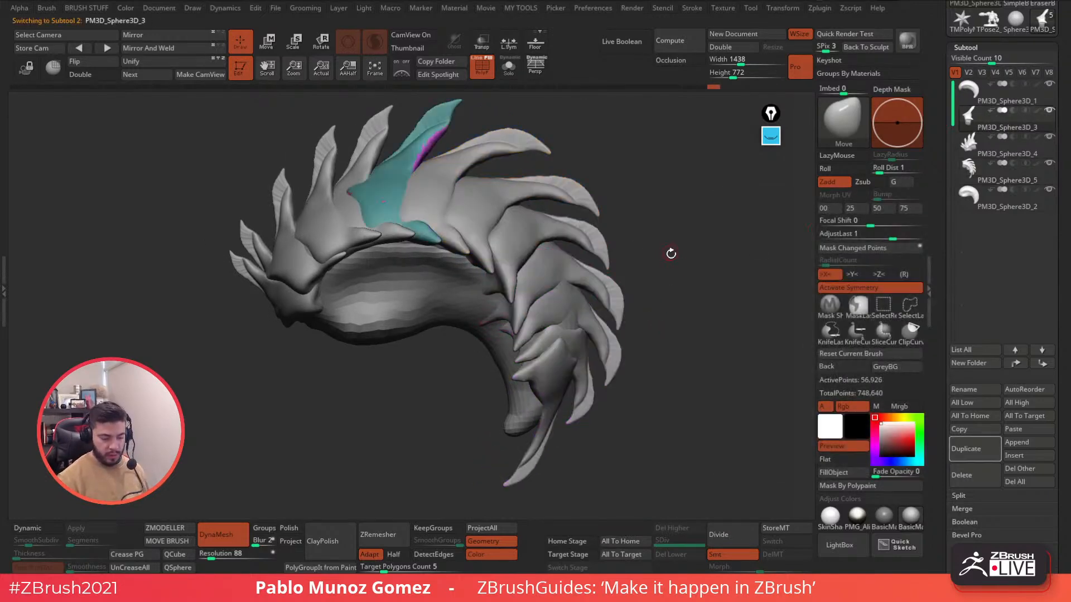
key(space)
click(680, 313)
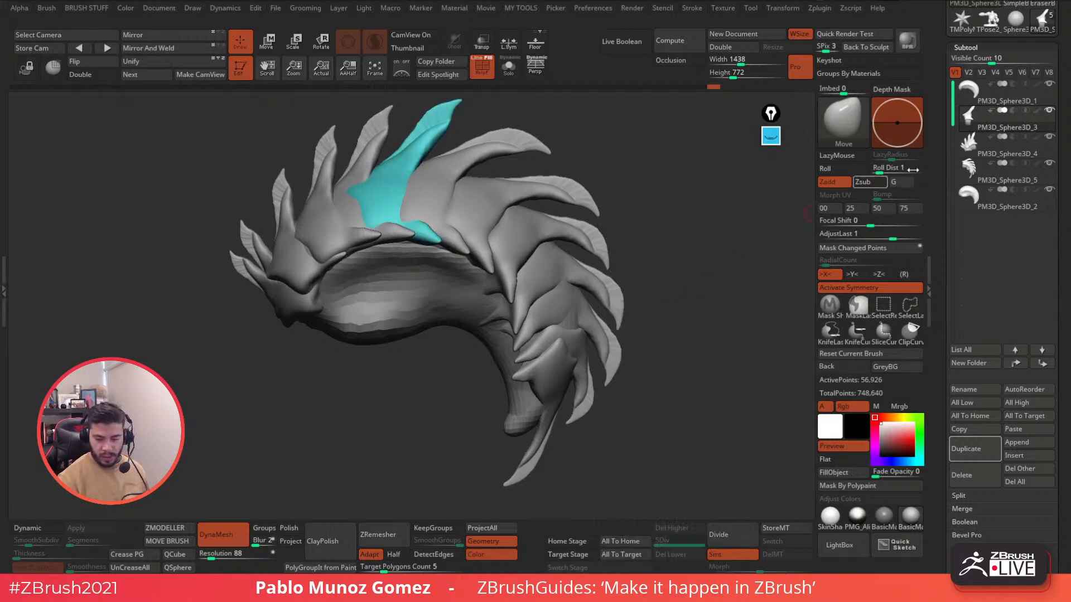
Merge the middle plate down with the front and rear plate subtools so that all spine plates form one subtool.
scroll(986, 439, down, 3)
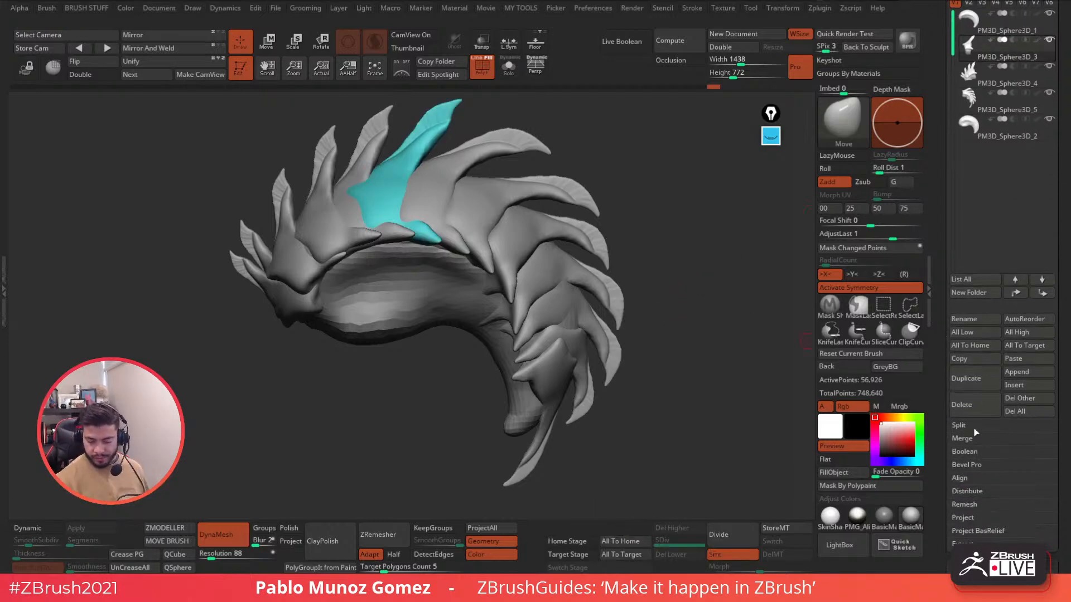
click(976, 441)
click(976, 451)
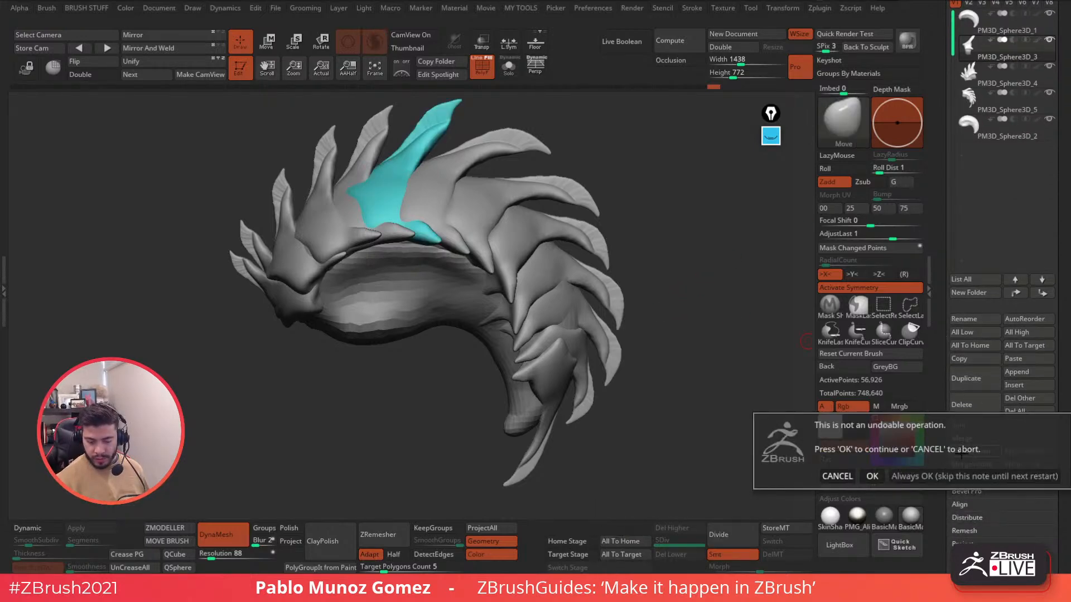
click(872, 475)
click(957, 456)
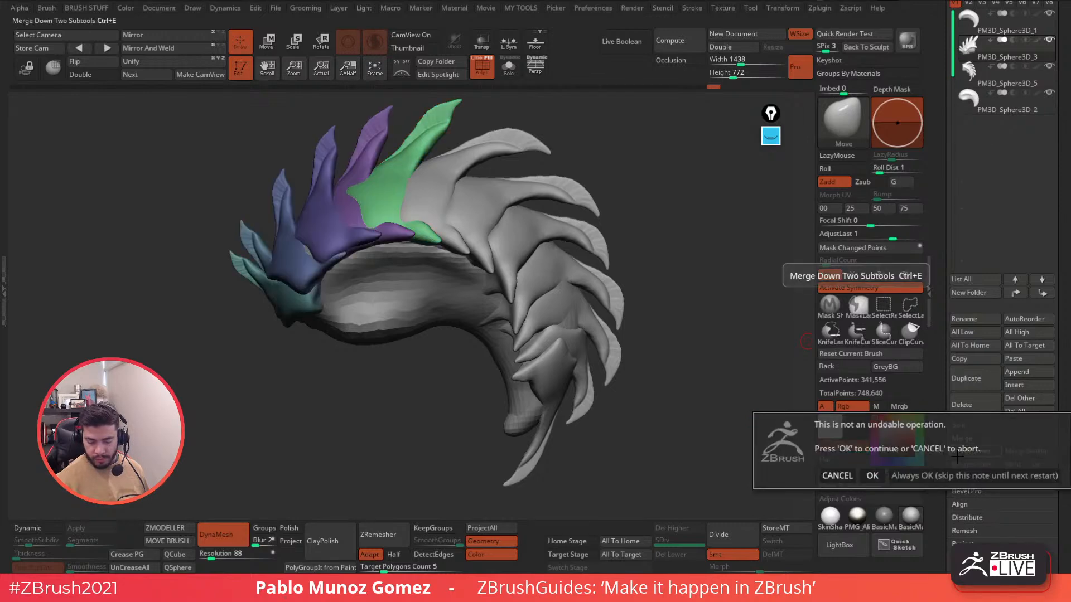
click(872, 476)
mouse_move(650, 330)
mouse_down()
mouse_move(621, 335)
mouse_move(638, 305)
mouse_move(641, 384)
mouse_move(632, 310)
mouse_move(672, 334)
mouse_move(665, 355)
mouse_move(649, 303)
mouse_up()
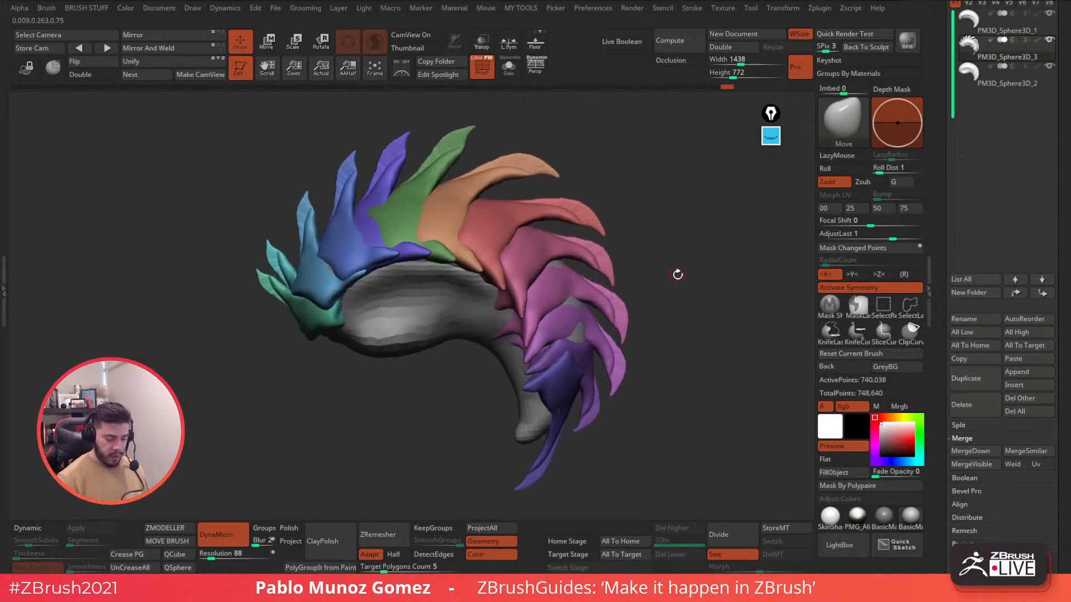
Choose the Move Topological brush and set its draw size to about 112.
key(b)
click(670, 312)
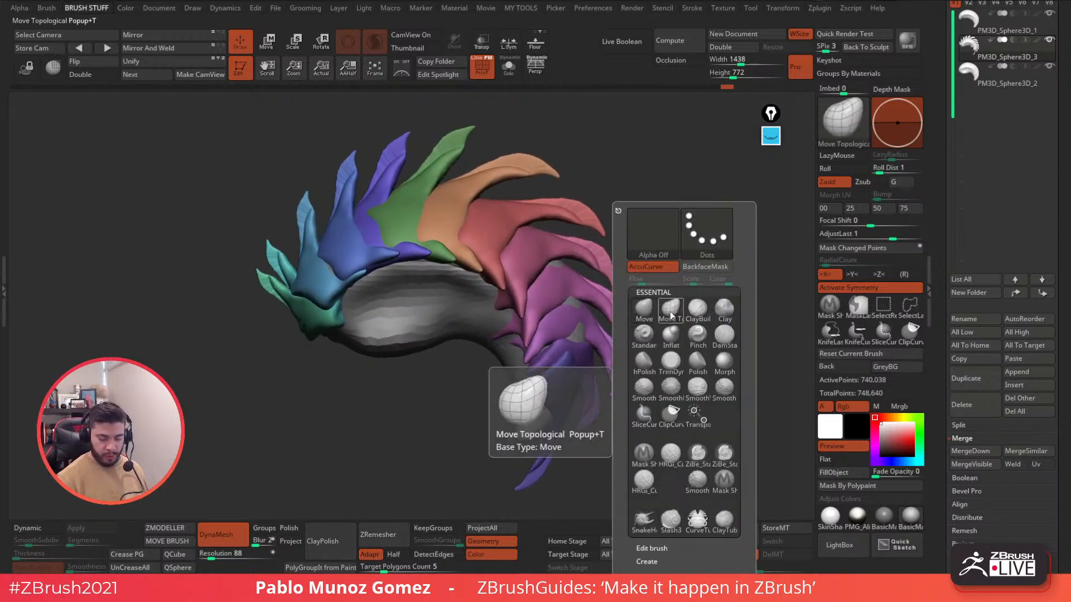
key(space)
drag(660, 201, 675, 201)
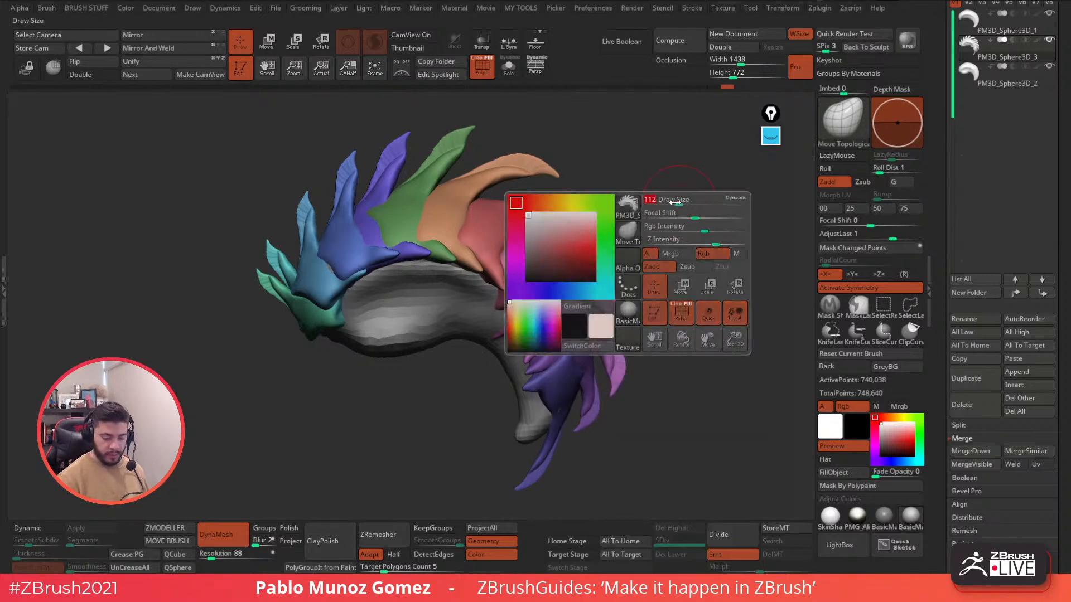
mouse_move(722, 300)
mouse_down()
mouse_move(688, 294)
mouse_move(662, 311)
mouse_up()
key(space)
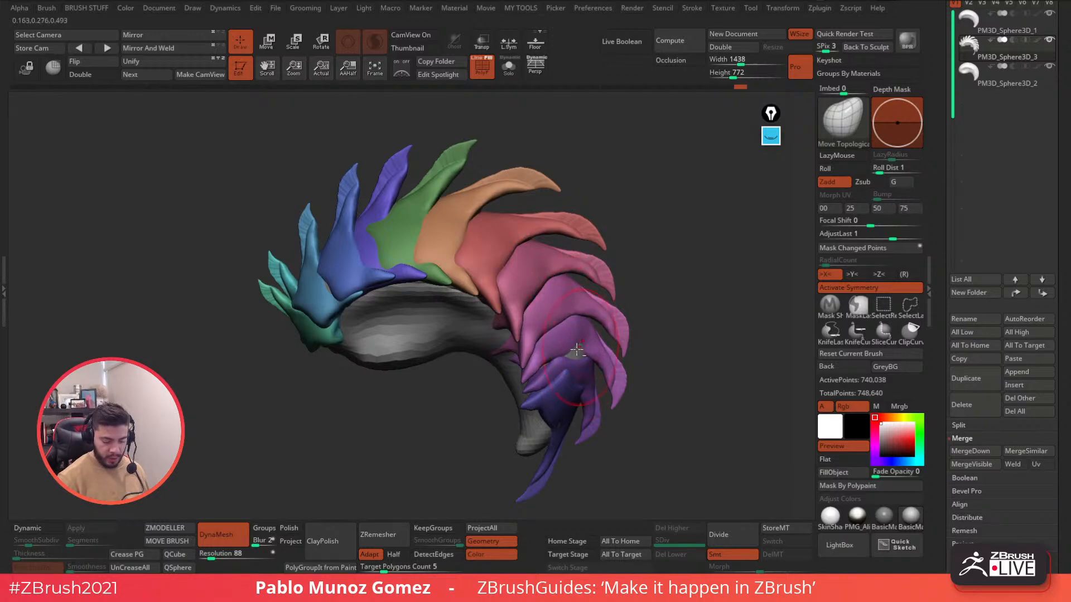
Adjust the green plate's spine tip and pull the orange plate's front edge backward where the two overlap.
mouse_move(584, 369)
right_down()
mouse_move(583, 311)
mouse_move(582, 343)
mouse_move(572, 344)
mouse_move(617, 299)
mouse_move(662, 299)
mouse_move(580, 291)
mouse_move(590, 328)
mouse_move(633, 285)
mouse_move(568, 278)
mouse_move(612, 261)
mouse_move(562, 283)
mouse_move(597, 268)
mouse_move(581, 270)
right_up()
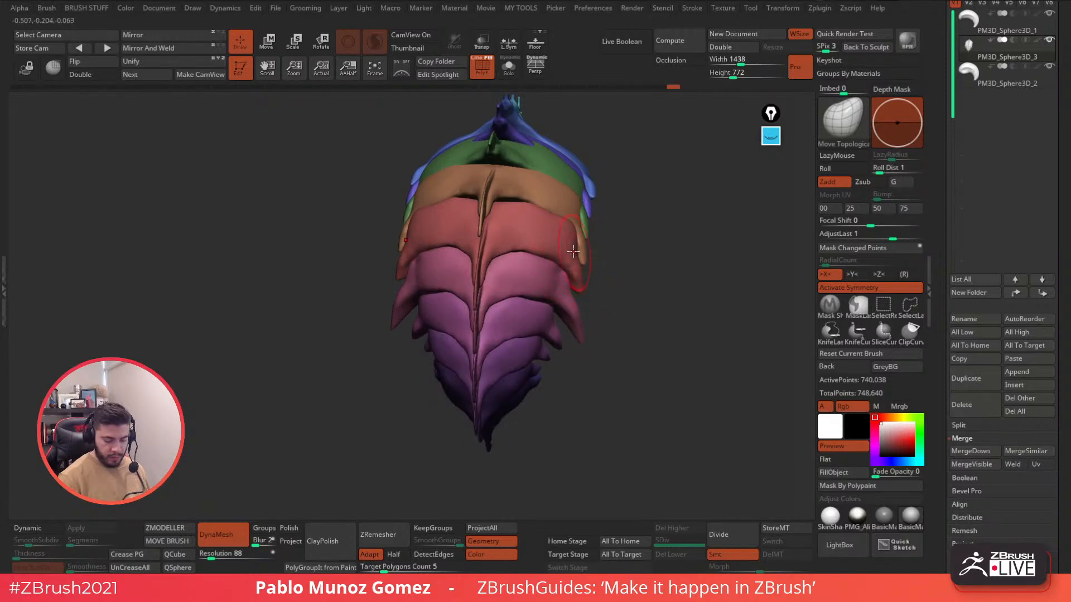
right_drag(573, 226, 627, 240)
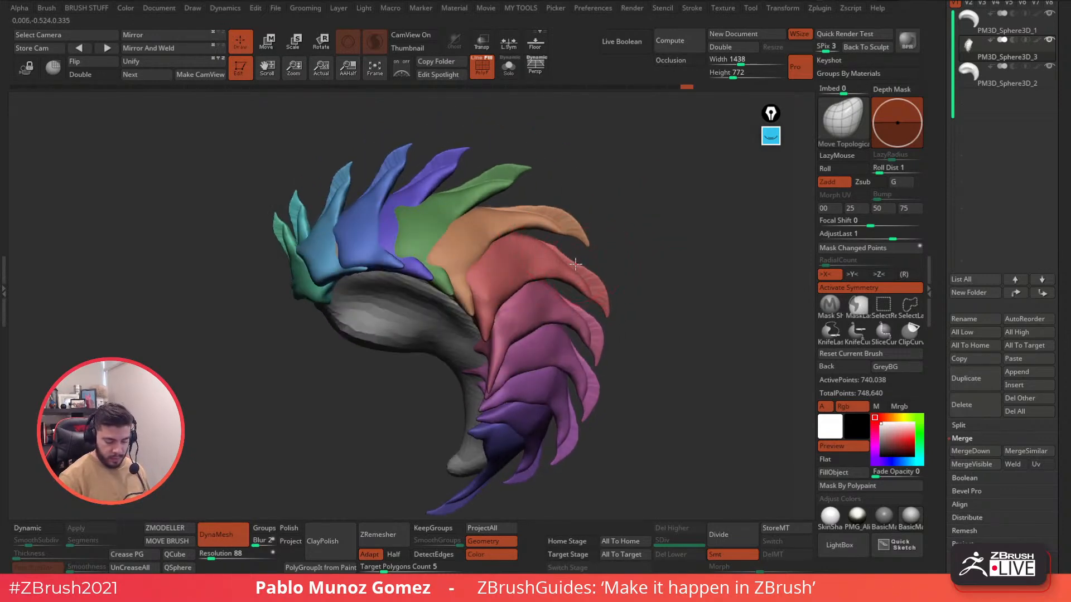
right_drag(576, 263, 612, 248)
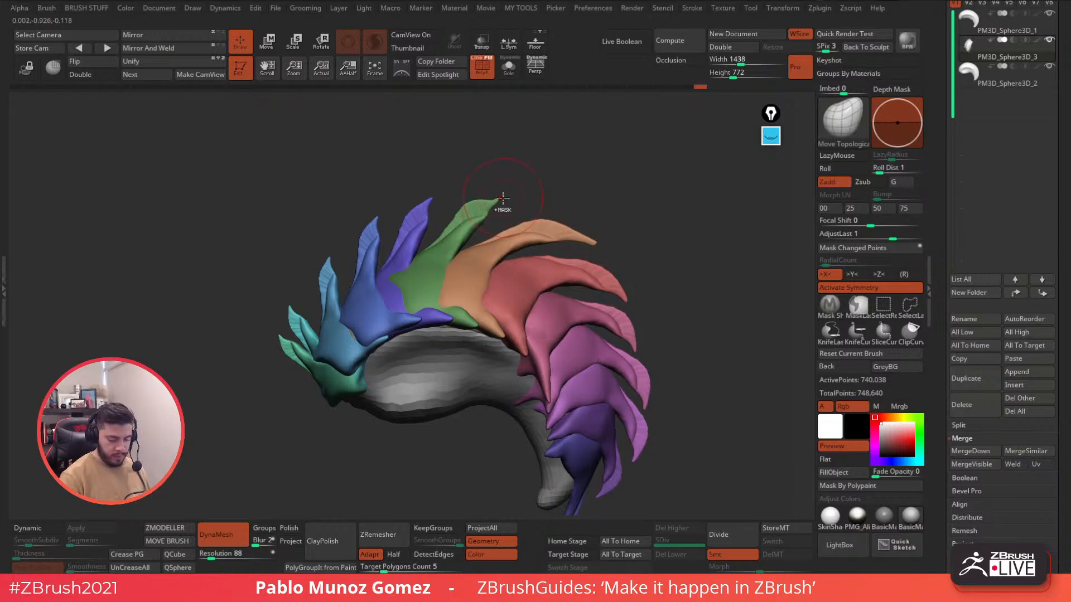
drag(475, 203, 469, 209)
alt+drag(556, 181, 579, 164)
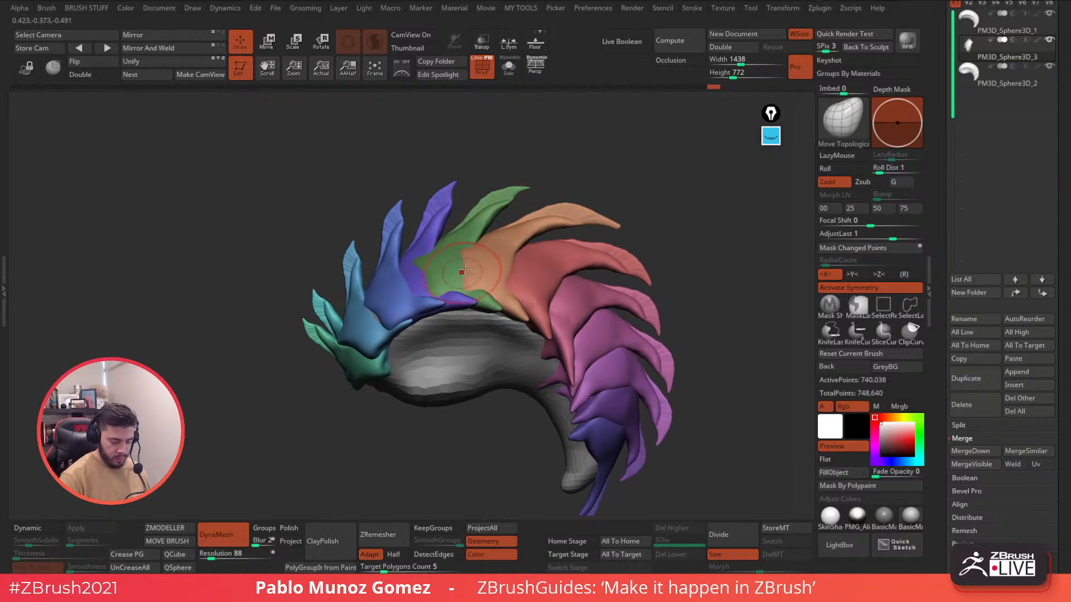
drag(461, 252, 477, 254)
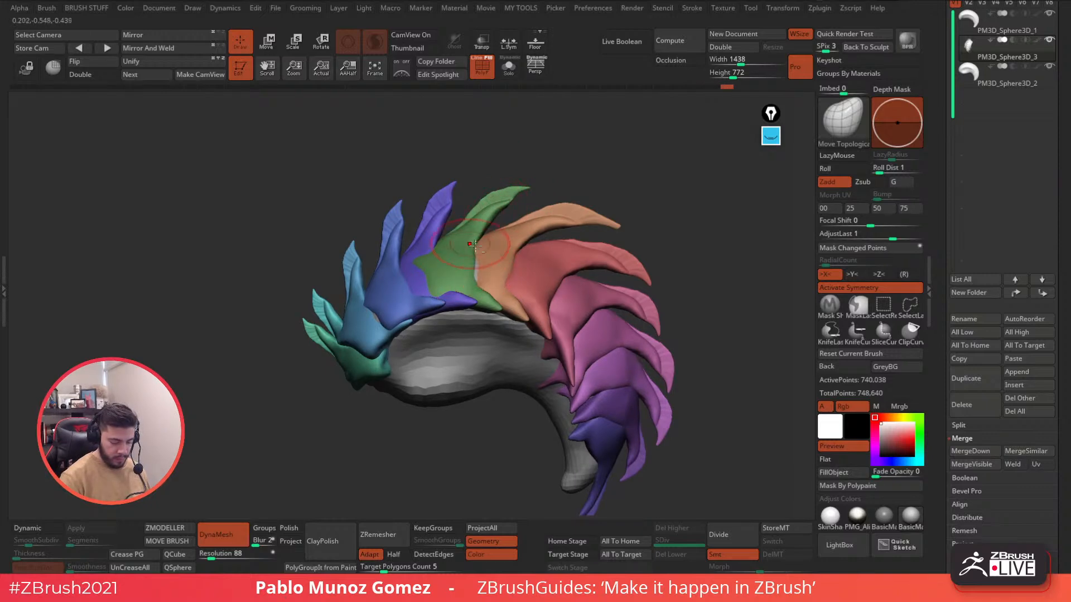
alt+drag(514, 217, 542, 233)
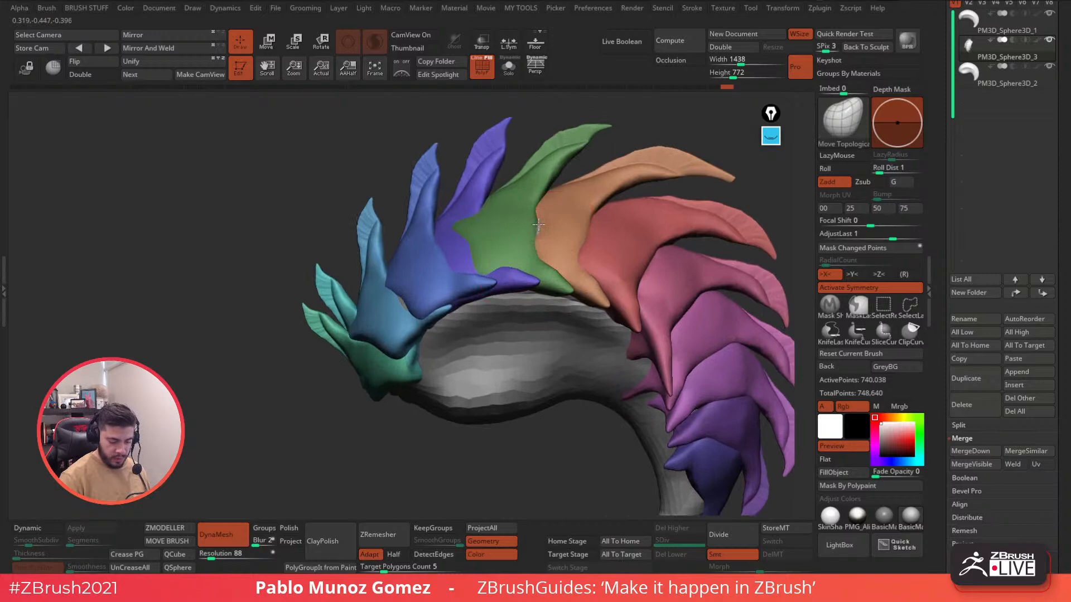
Pull the green plate's front edge backward to smooth its overlap with the violet plate and refine the neighbouring plates.
right_drag(536, 224, 577, 225)
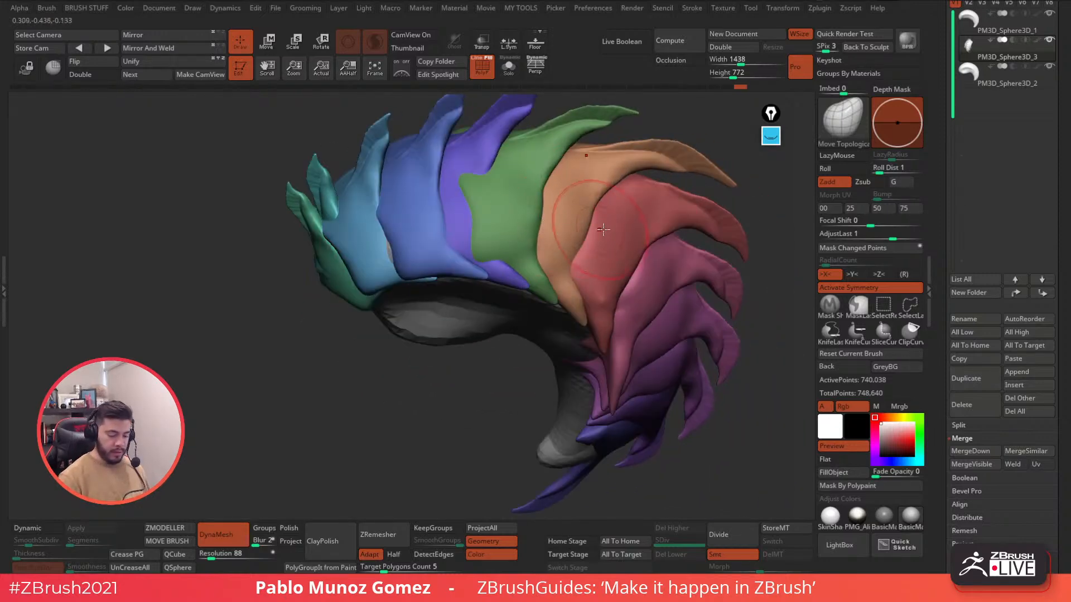
right_drag(610, 237, 580, 212)
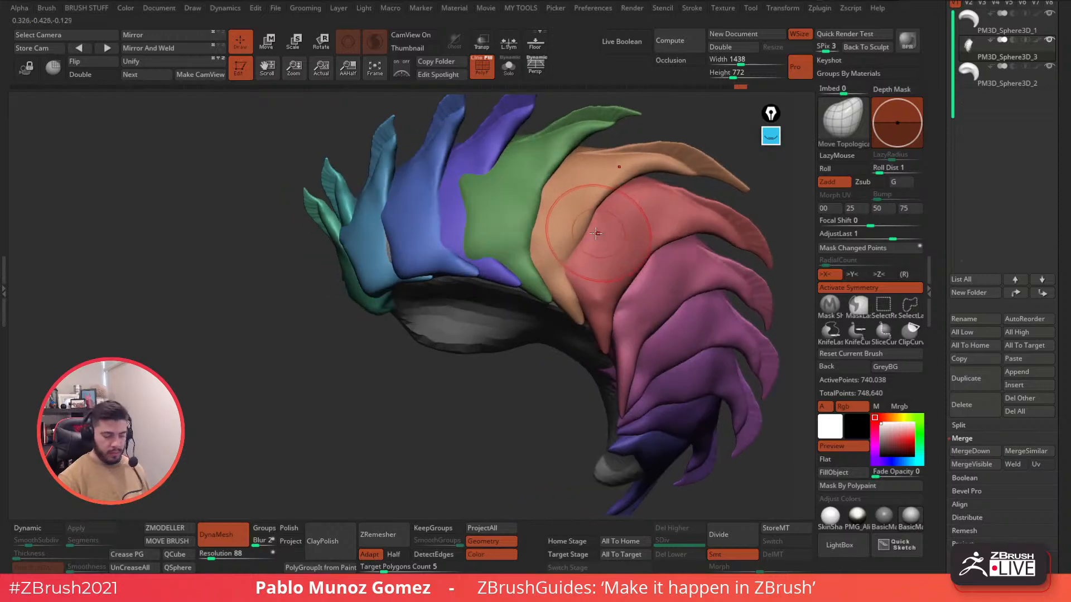
drag(470, 189, 505, 222)
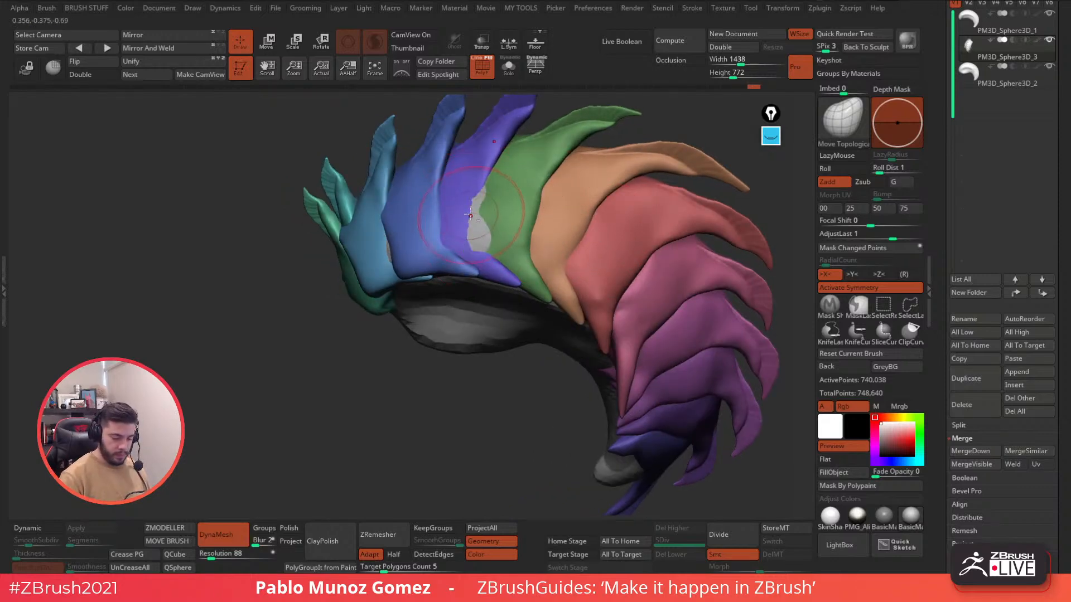
right_drag(508, 225, 485, 205)
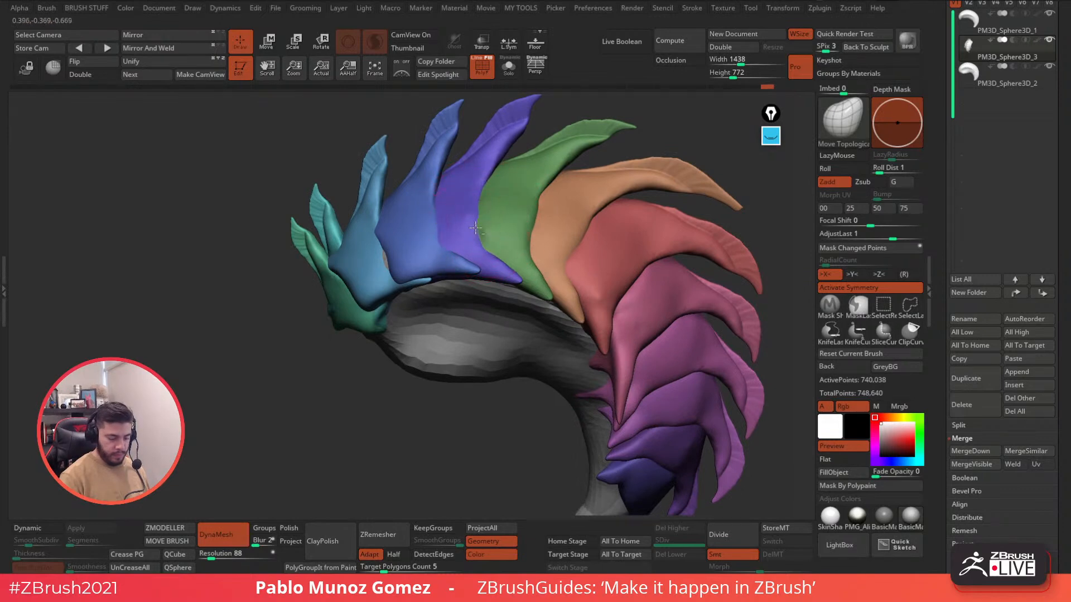
mouse_move(483, 203)
right_down()
mouse_move(495, 253)
mouse_move(444, 240)
right_up()
right_drag(554, 256, 553, 241)
drag(539, 271, 470, 306)
mouse_move(490, 299)
right_down()
mouse_move(562, 228)
mouse_move(538, 279)
right_up()
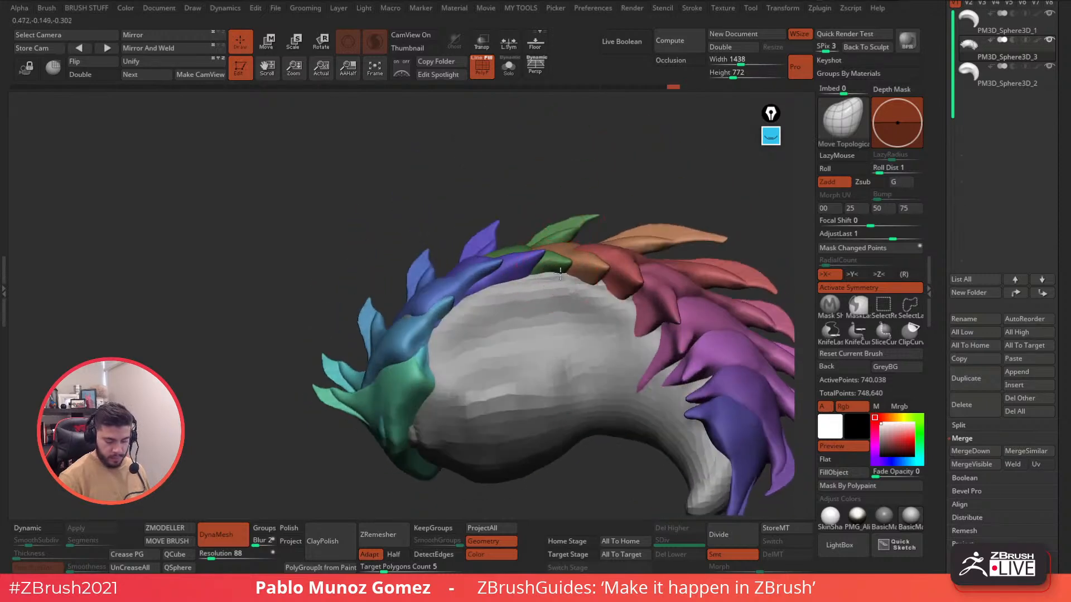
right_drag(601, 287, 649, 259)
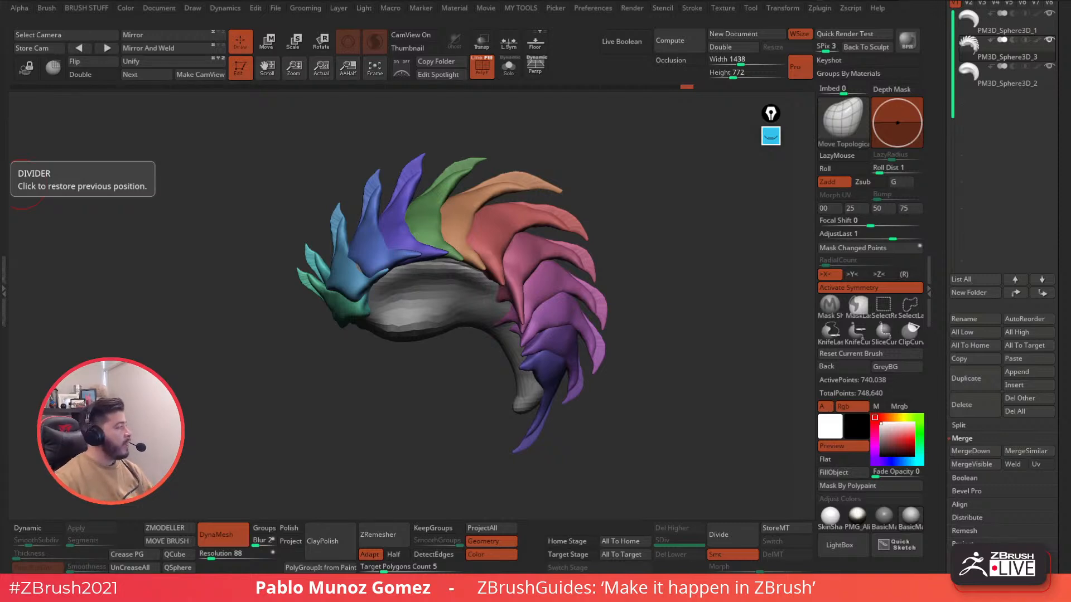
Switch to the browser and look through the pins on the Pinterest board "Tips and tricks!".
drag(0, 50, 351, 1)
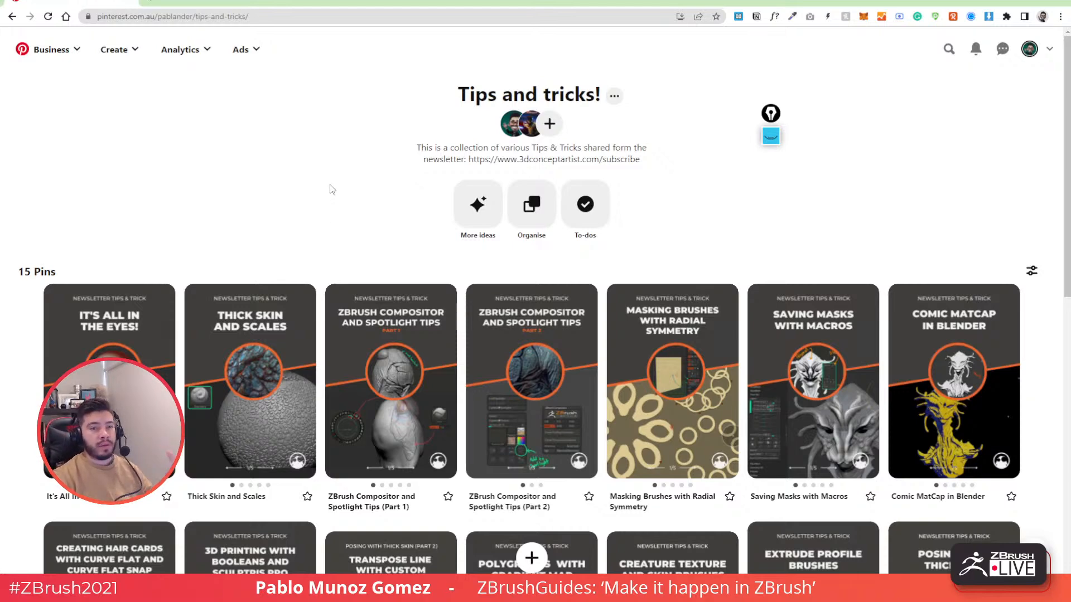
scroll(368, 257, down, 2)
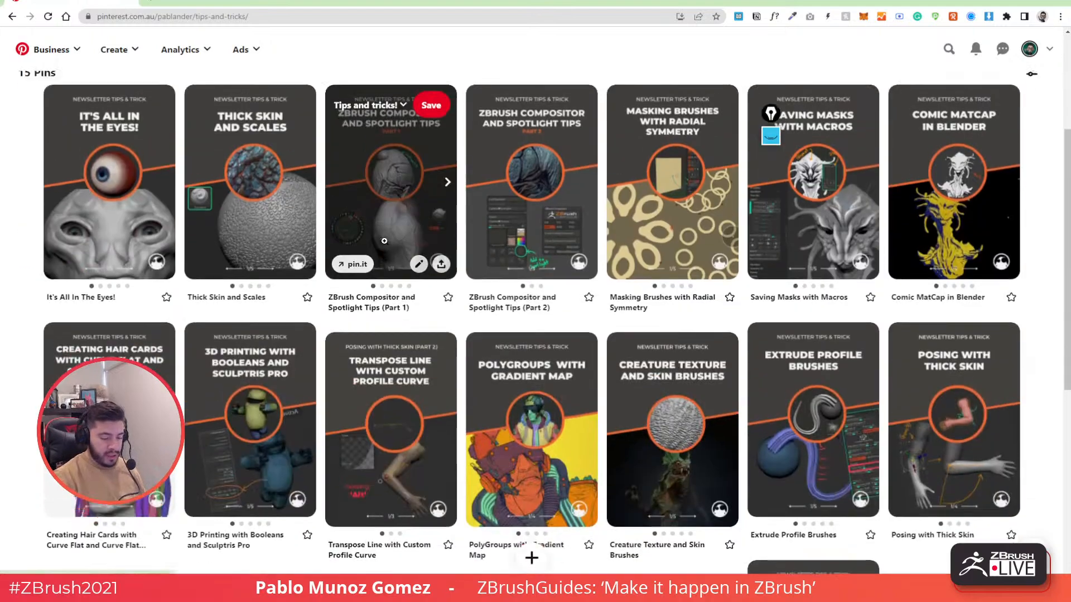
scroll(313, 250, down, 2)
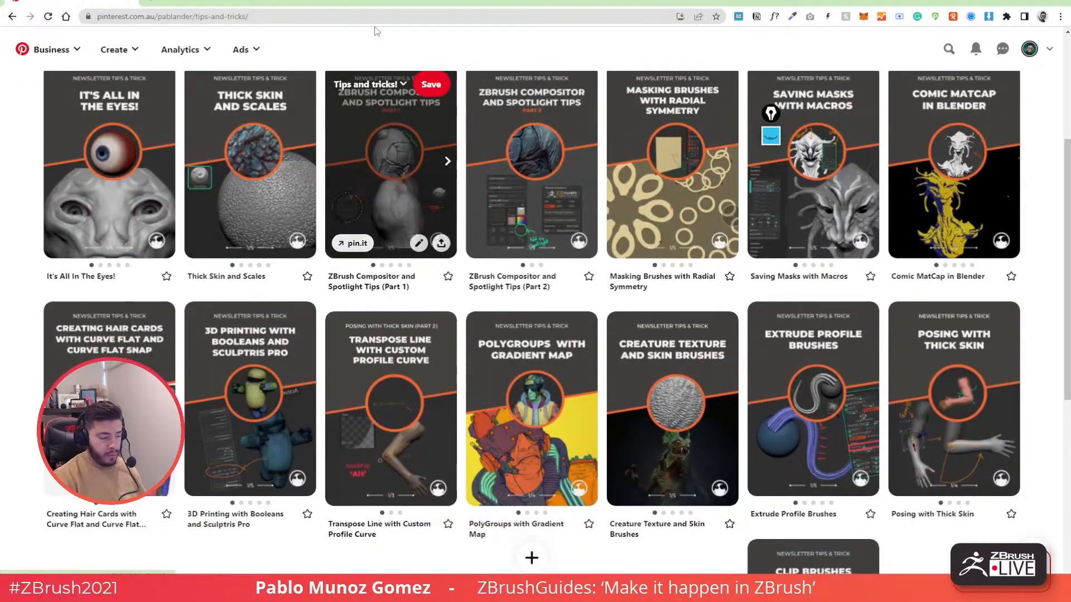
Copy the web address of the "Tips and tricks!" board.
click(353, 20)
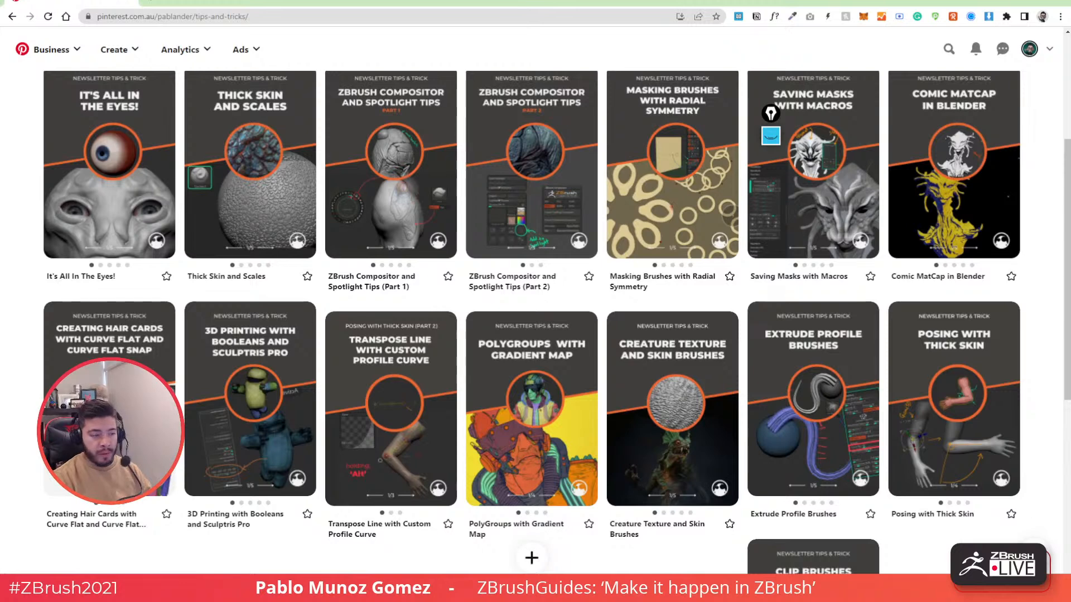
right_click(399, 17)
click(374, 17)
drag(373, 17, 104, 4)
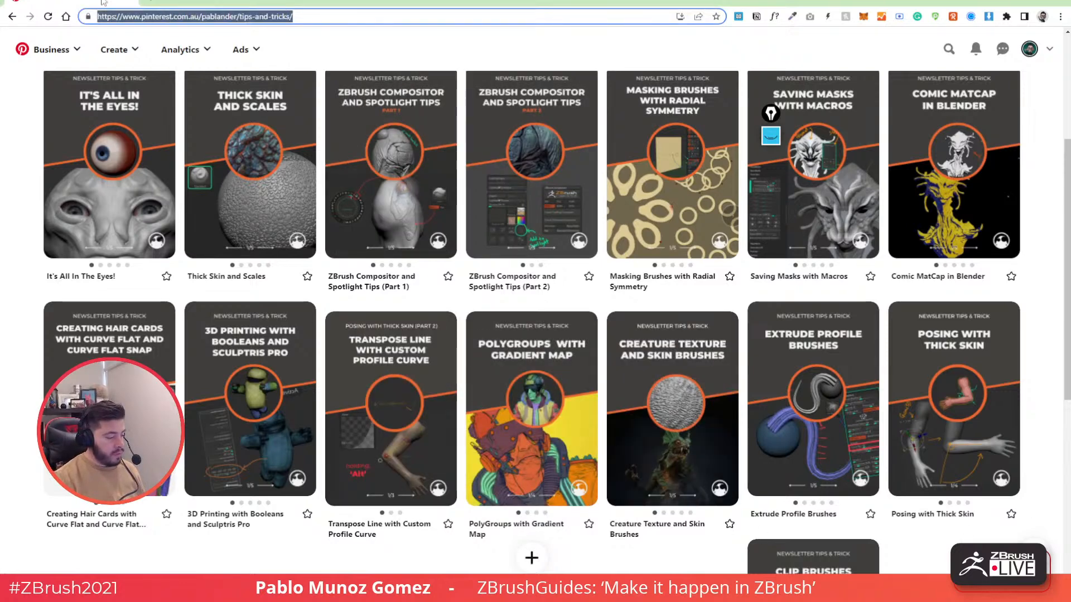
right_click(240, 17)
click(282, 93)
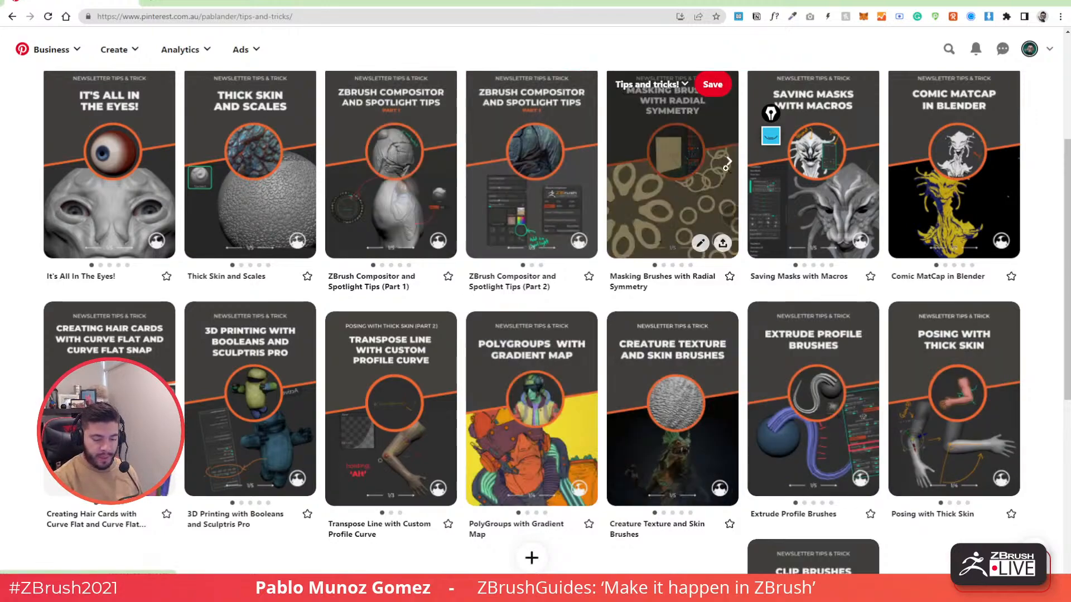
Open the "PolyGroups with Gradient Map" pin from the board and page through to its last image.
scroll(577, 272, up, 1)
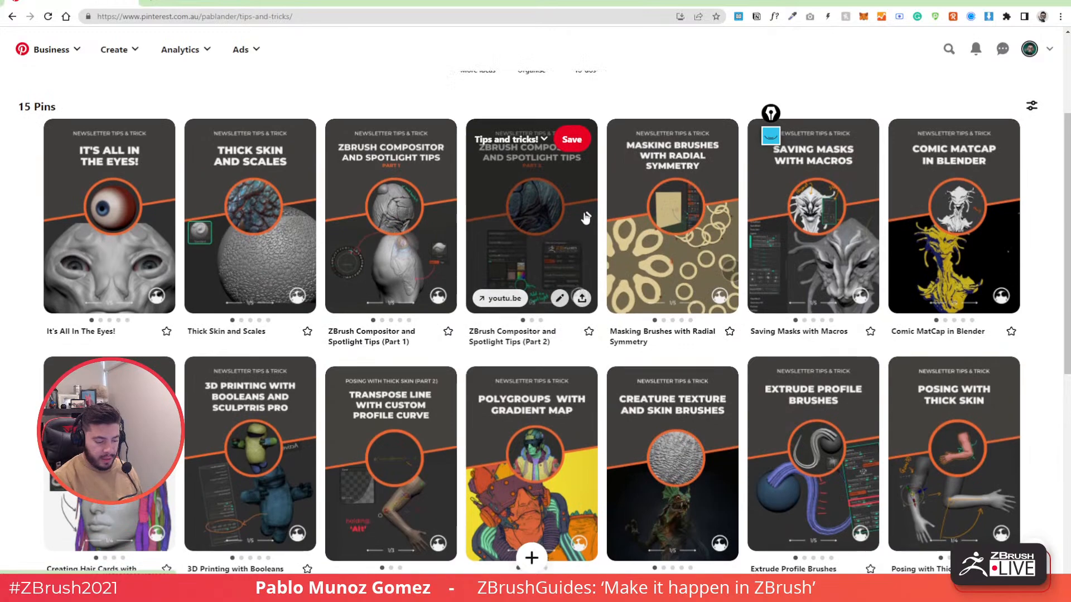
scroll(538, 319, down, 2)
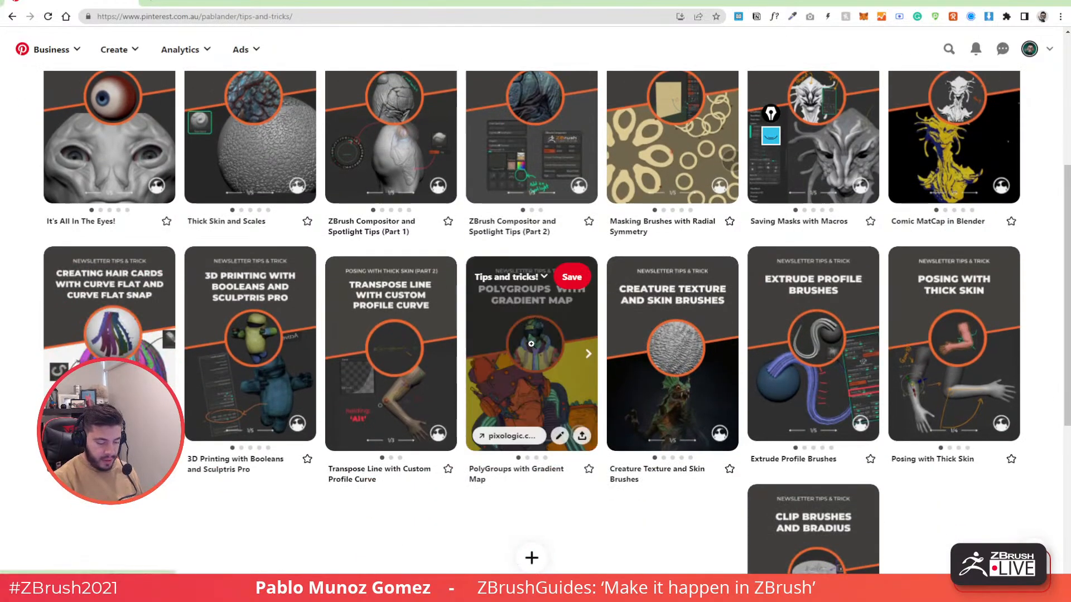
click(537, 320)
click(521, 287)
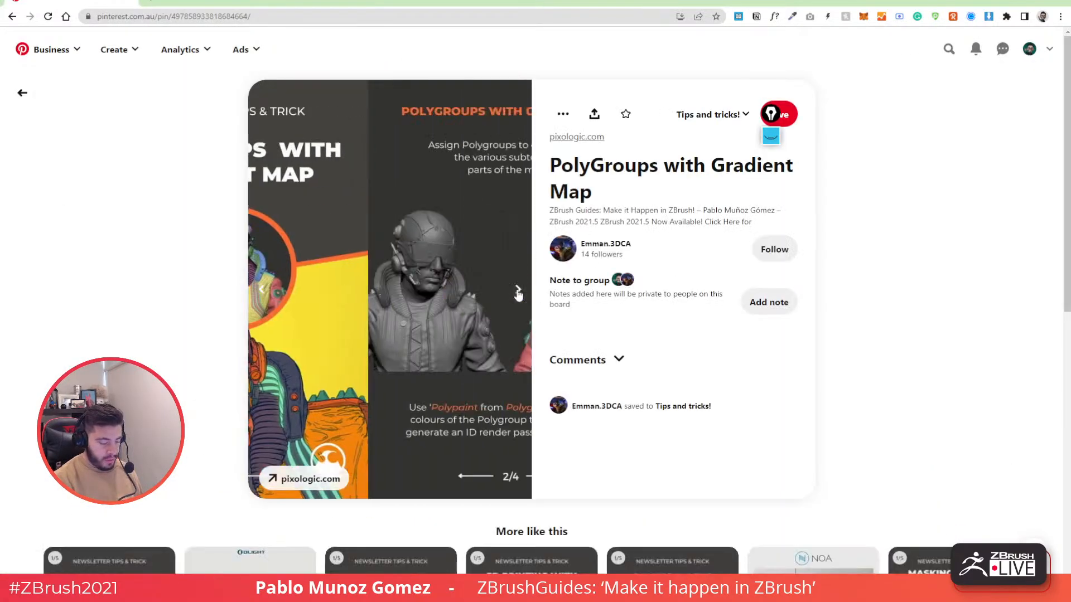
click(519, 291)
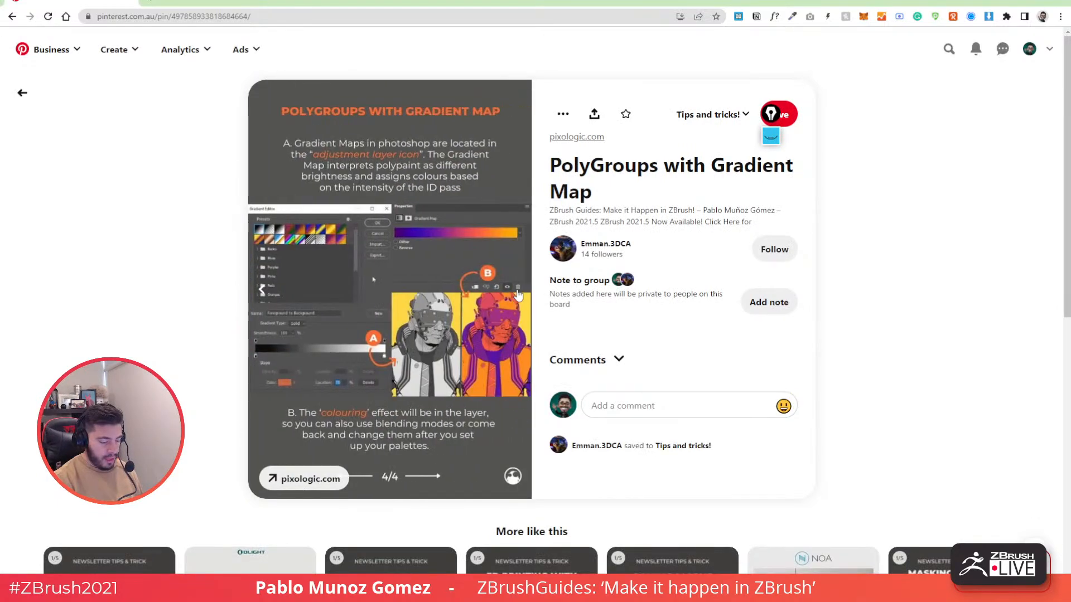
Return to the pin's first image and page forward to the third, about flat material and the Clown Pass.
click(262, 291)
click(262, 291)
click(262, 291)
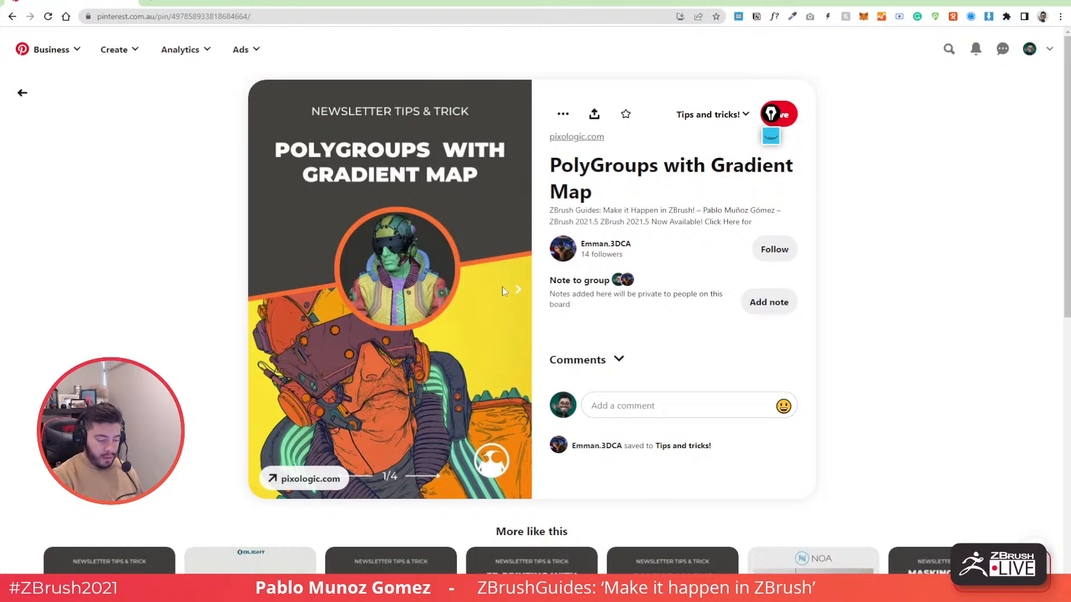
click(517, 290)
click(516, 290)
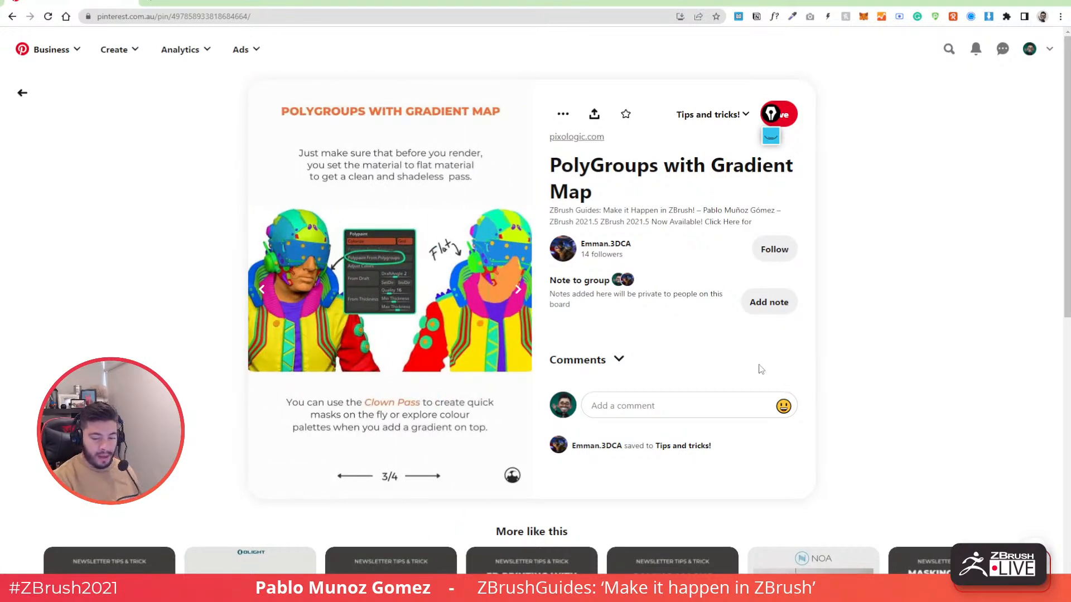
Go back from the open pin to browse the other pins, and switch back to ZBrush to view the crested model.
key(alt+Left)
scroll(535, 282, up, 5)
scroll(597, 279, down, 3)
scroll(513, 256, down, 3)
scroll(391, 290, up, 4)
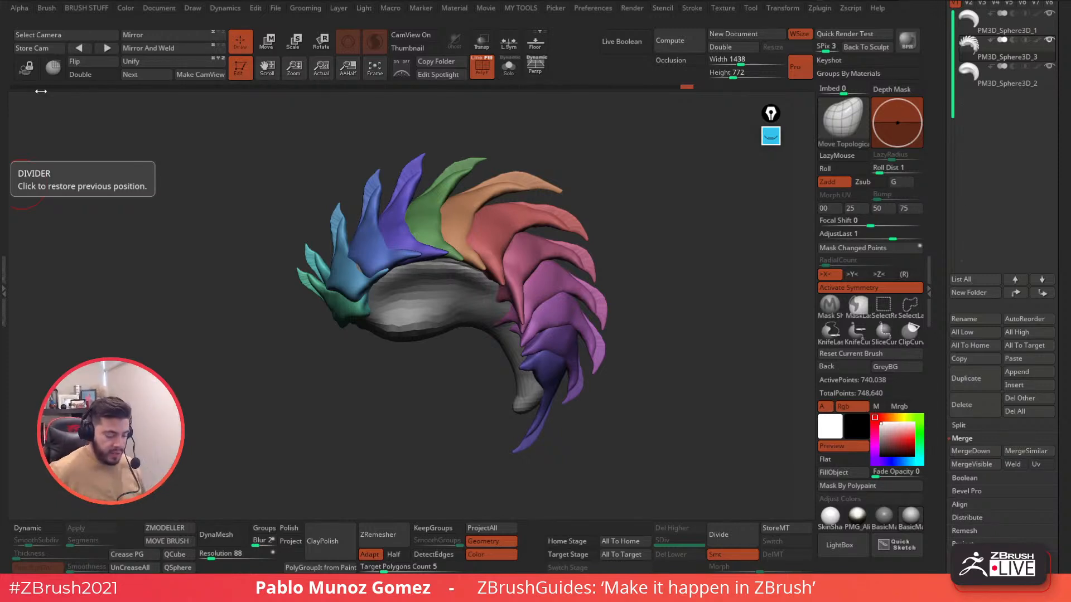
drag(653, 248, 651, 254)
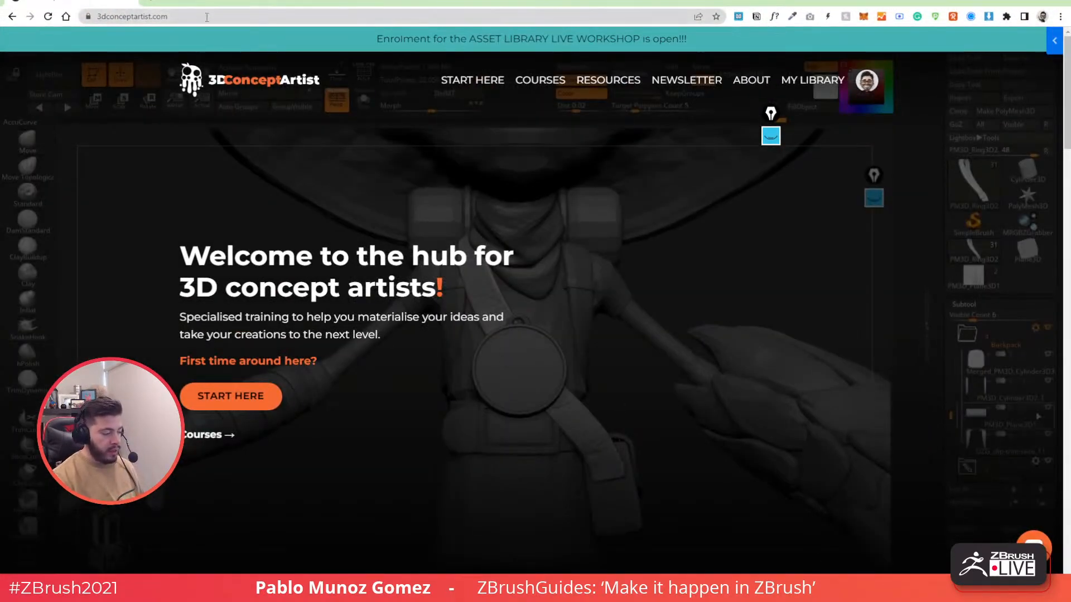
Switch to the browser, load the 3dconceptartist.com home page and open the Asset Library Workshop page from its upcoming live workshop section.
click(135, 16)
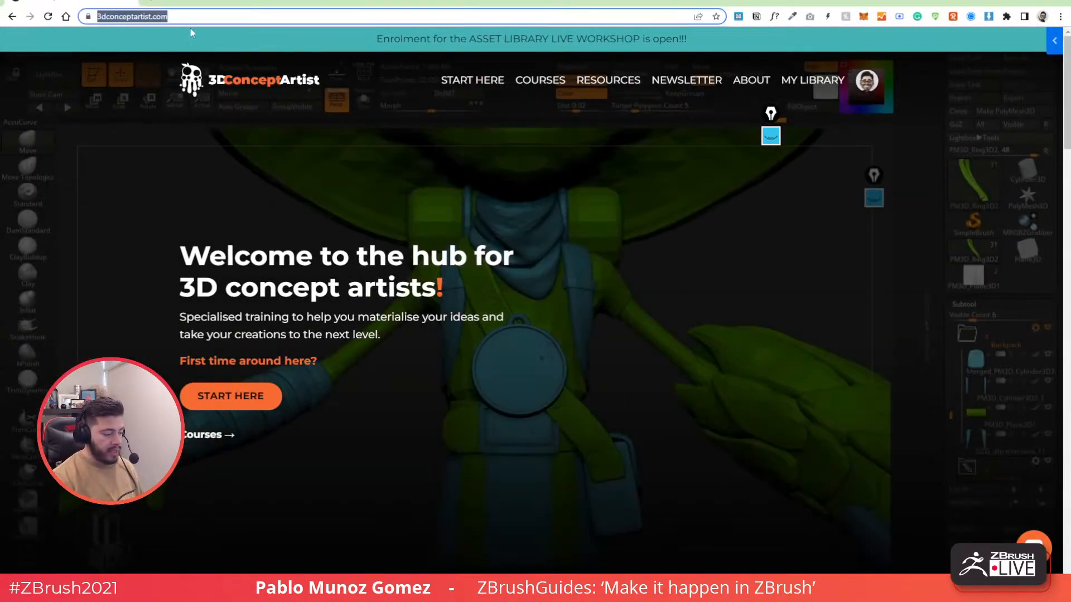
click(327, 92)
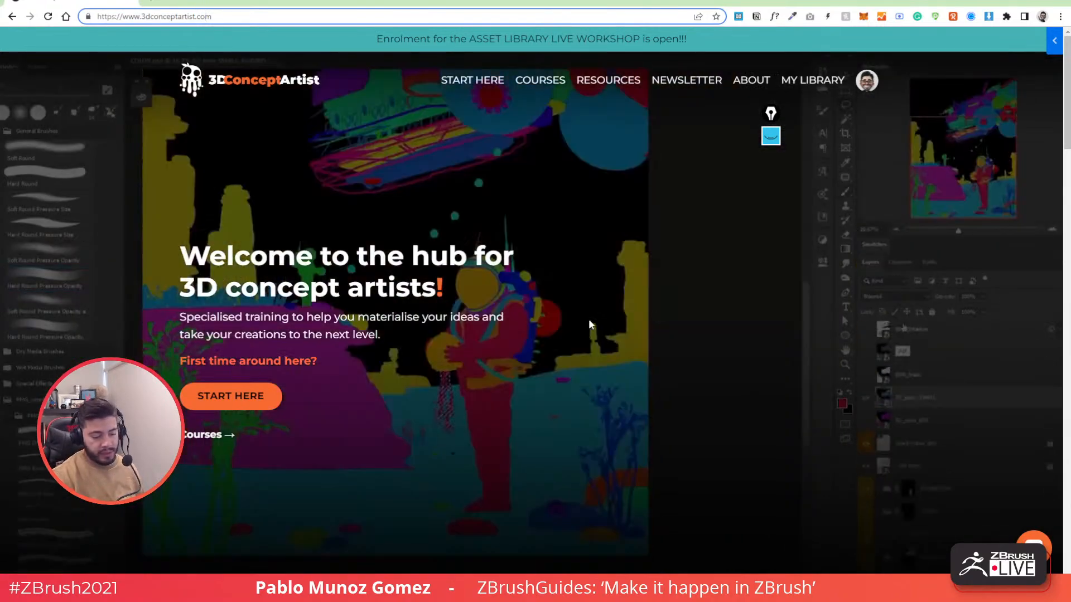
scroll(590, 317, down, 10)
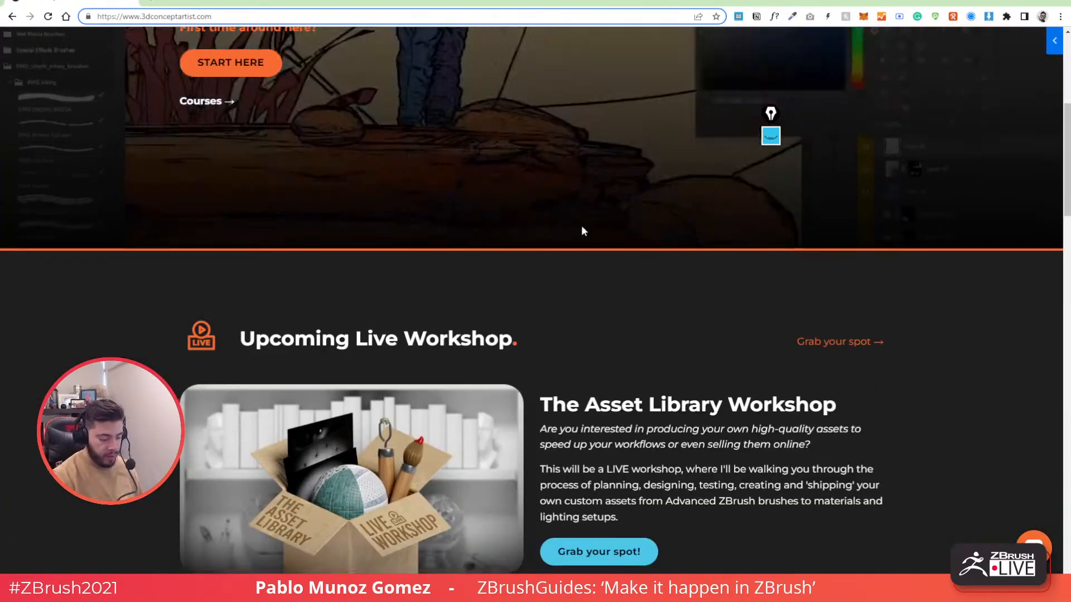
scroll(314, 322, up, 2)
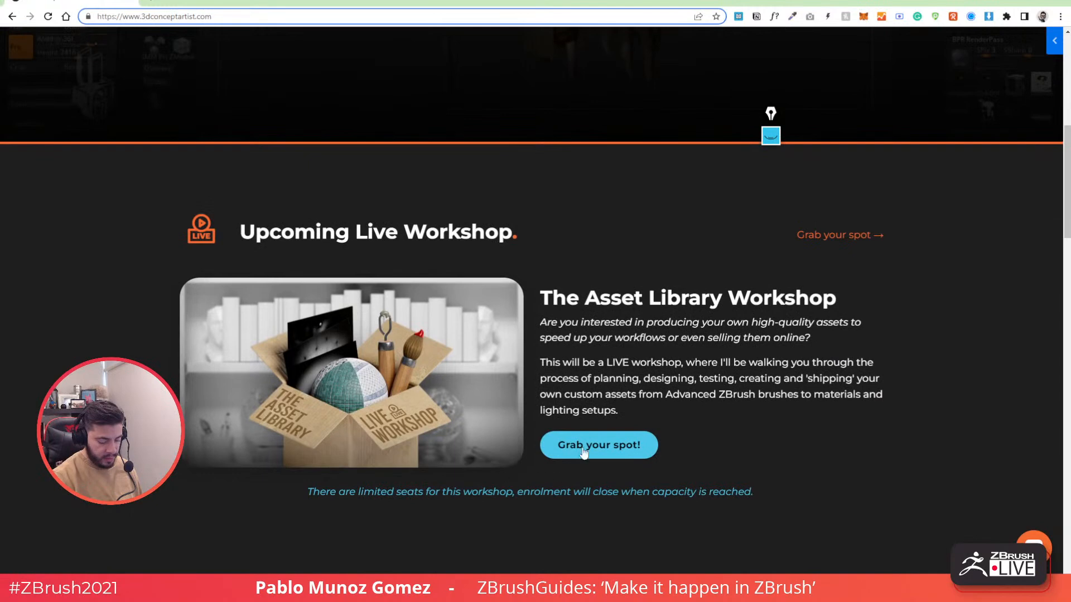
click(603, 450)
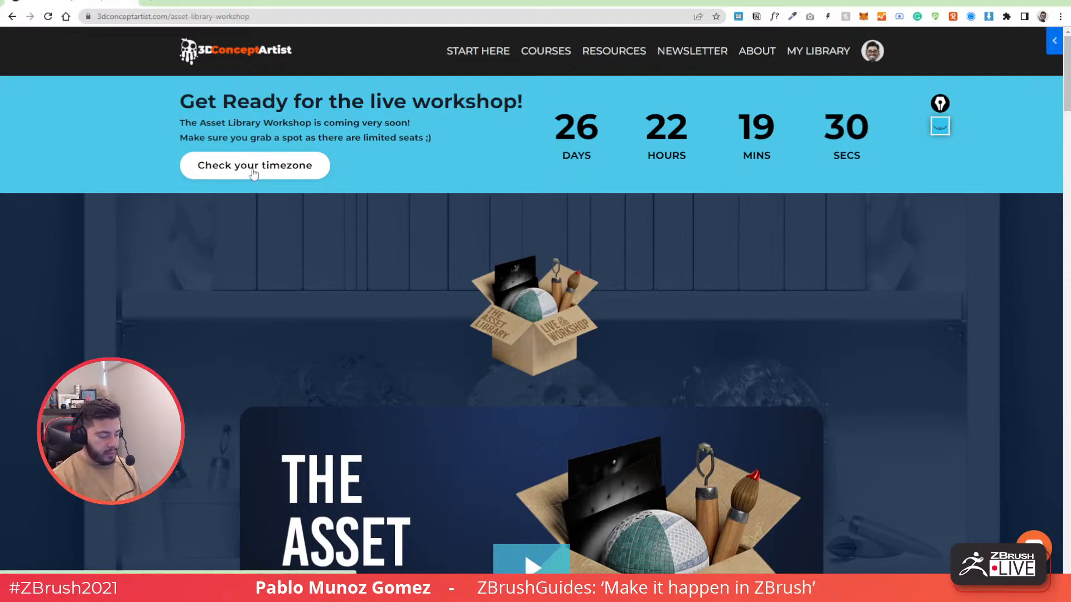
Check the workshop's timezone listing, highlight the Melbourne session time, and return to the workshop page.
click(273, 169)
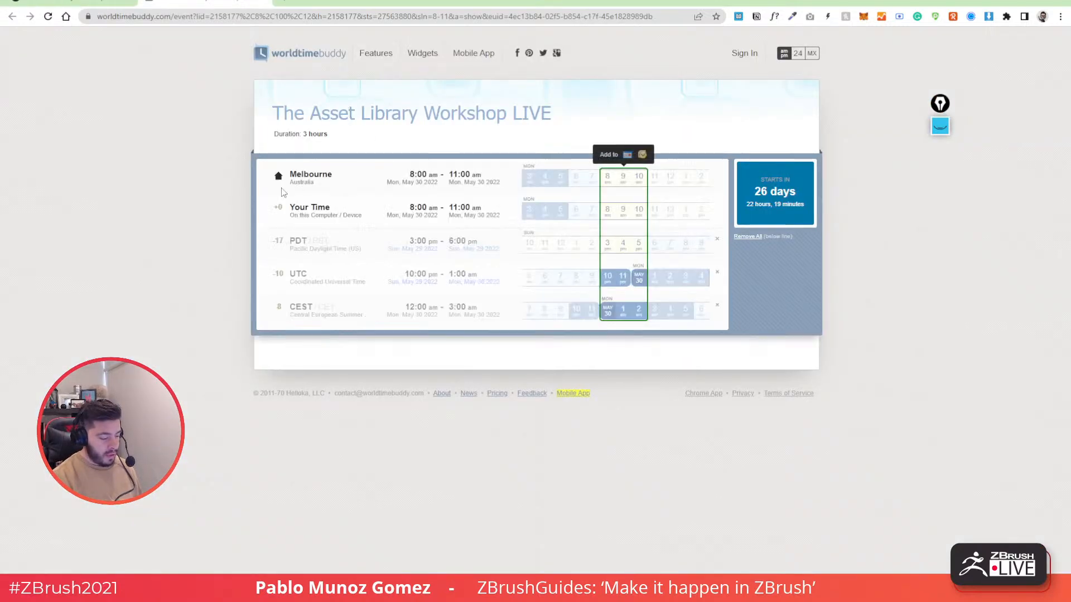
drag(395, 175, 508, 176)
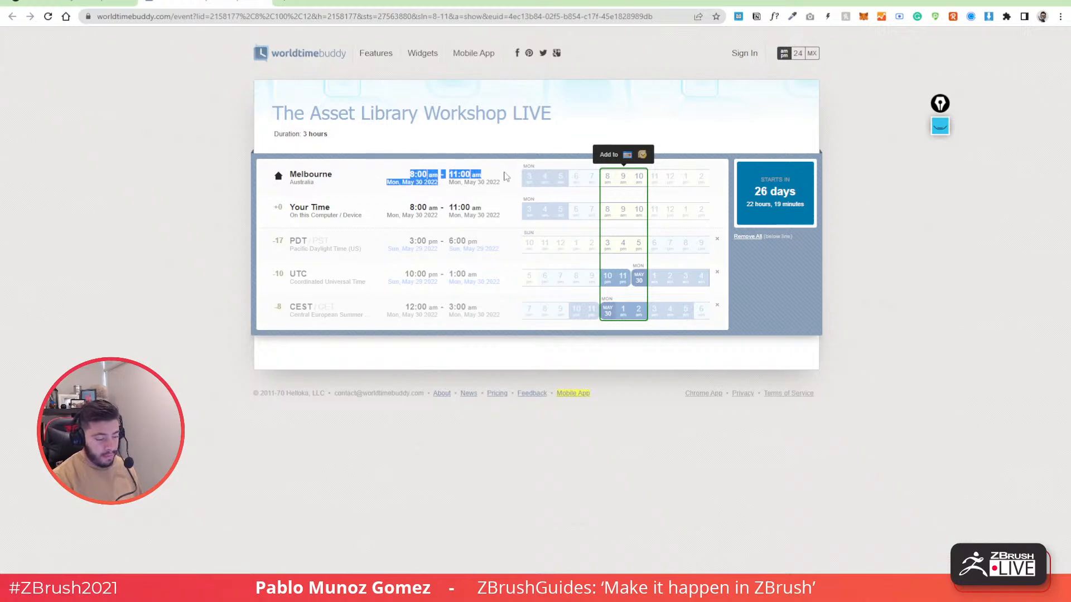
click(440, 176)
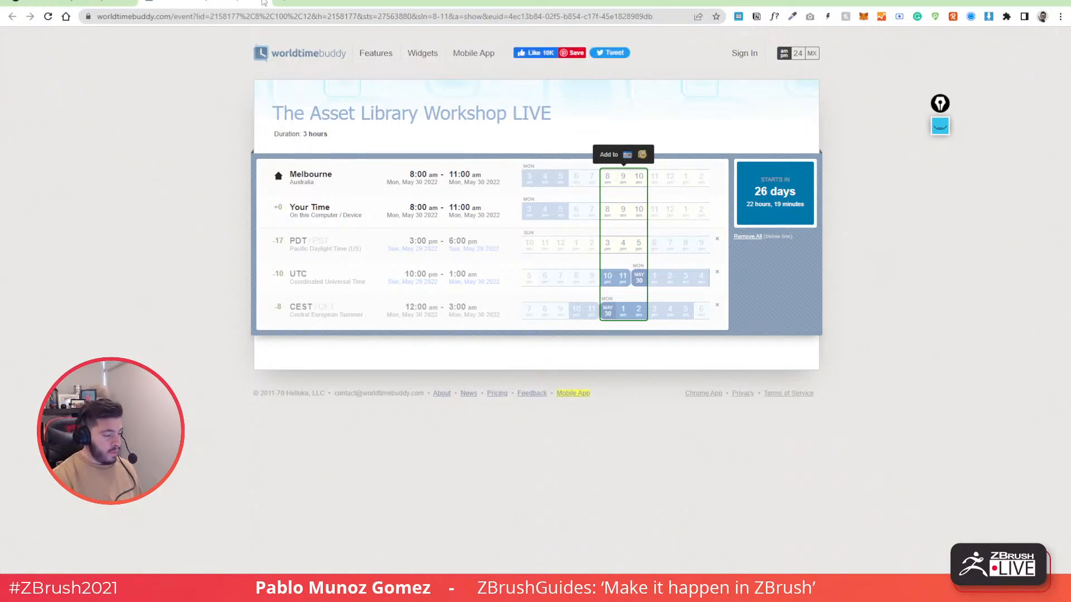
click(264, 2)
Look through the workshop page from the intro video past the explanation of assets and example artworks to the payment section.
scroll(669, 357, down, 4)
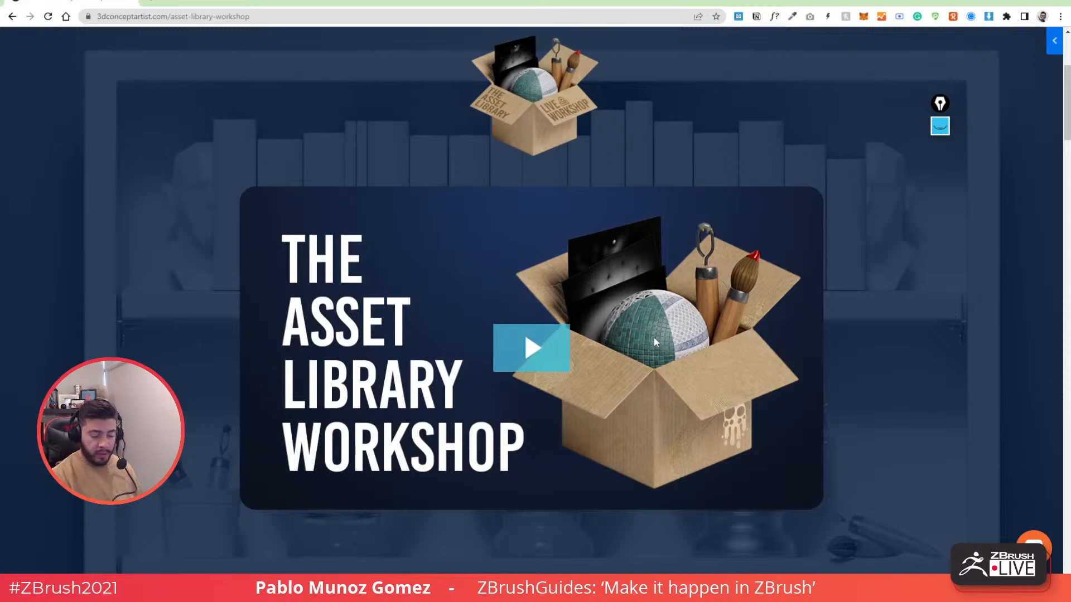
scroll(557, 332, down, 2)
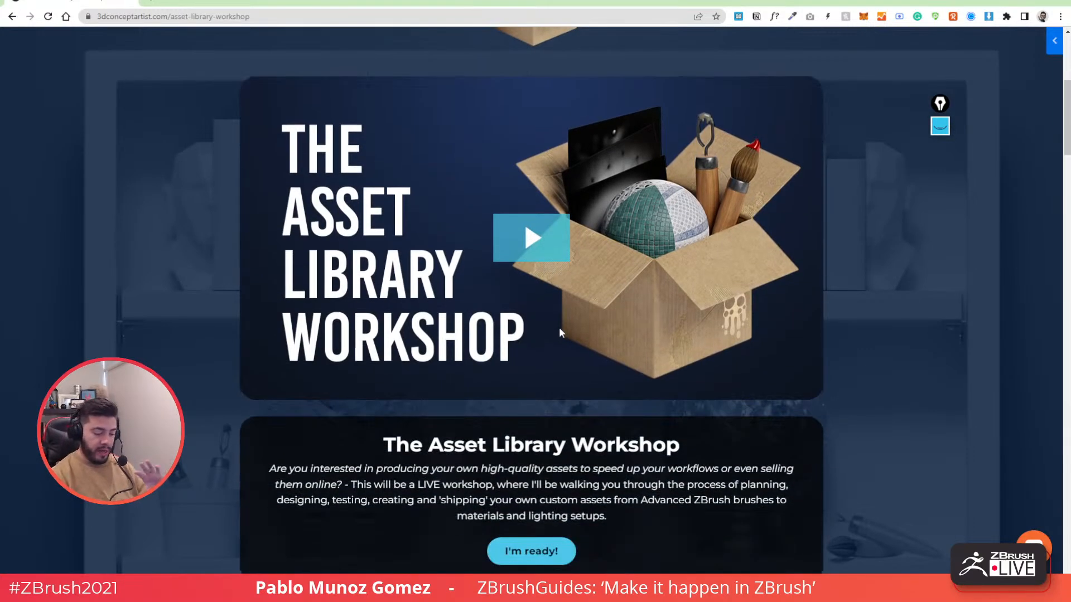
scroll(560, 333, down, 6)
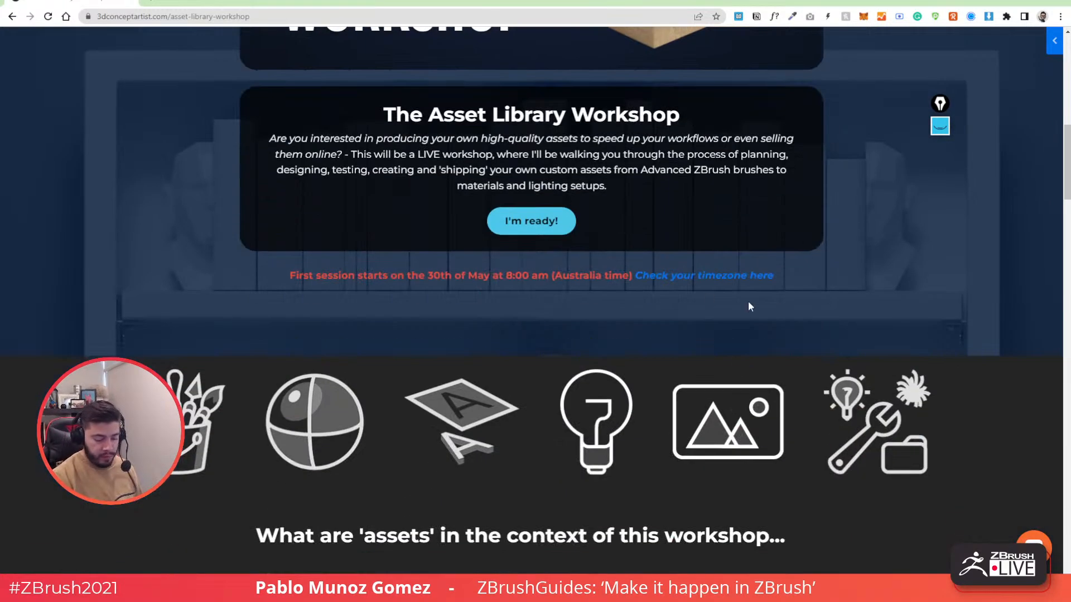
scroll(629, 233, down, 9)
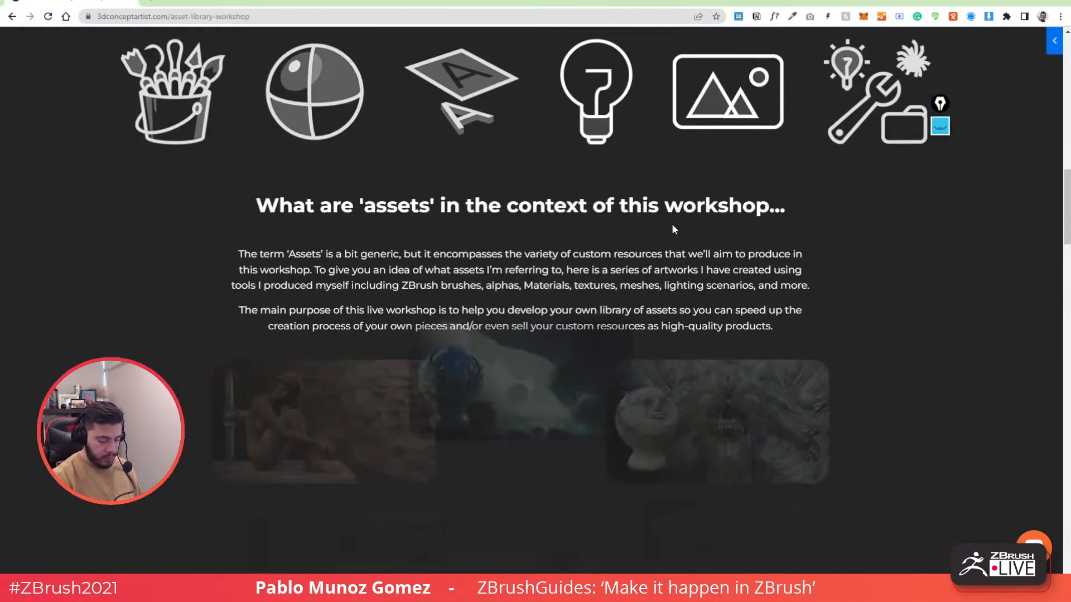
scroll(408, 188, down, 3)
scroll(688, 183, up, 3)
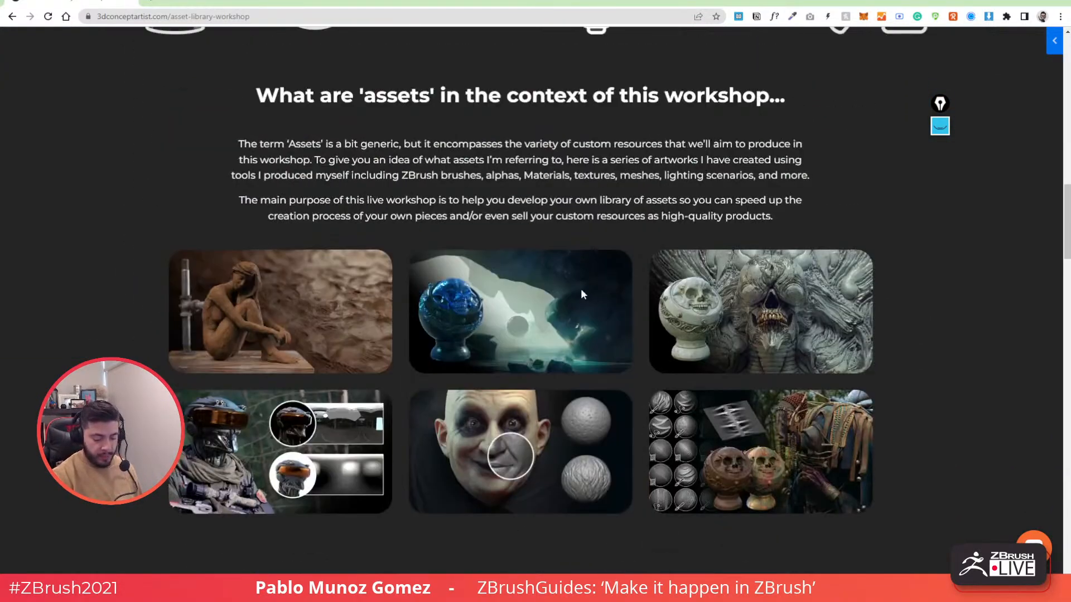
scroll(583, 288, down, 2)
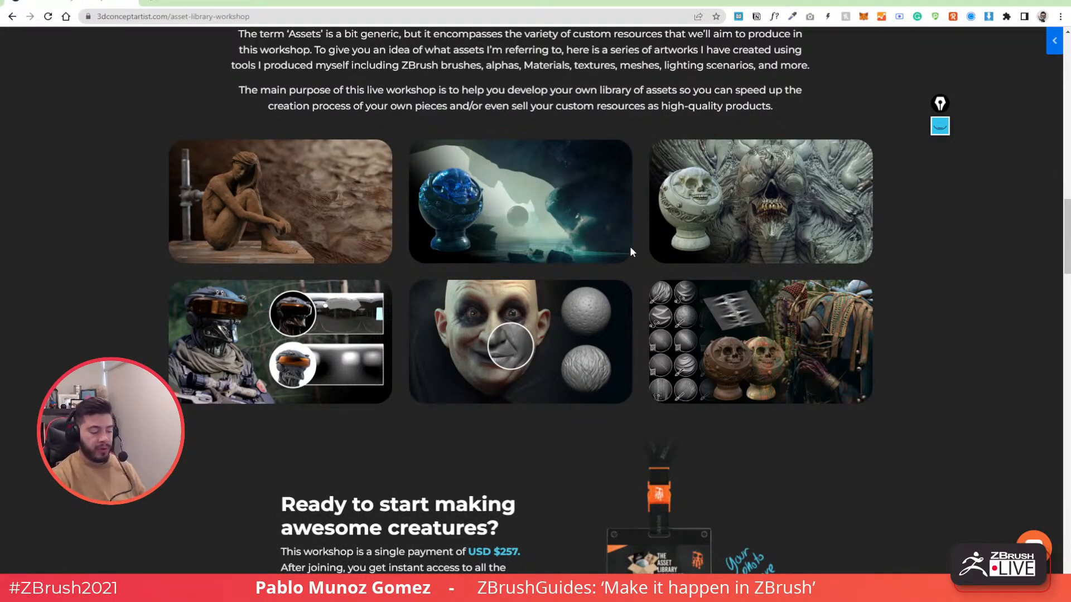
scroll(630, 252, down, 6)
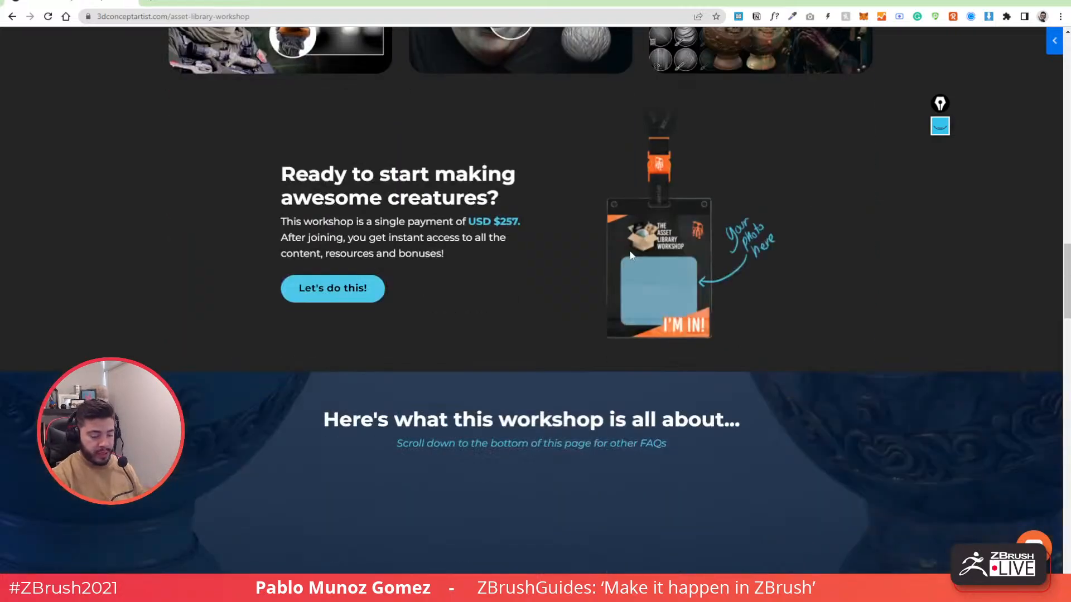
Read the workshop's goal, lesson coverage and audience, along with the list of software needed to join.
scroll(630, 255, down, 5)
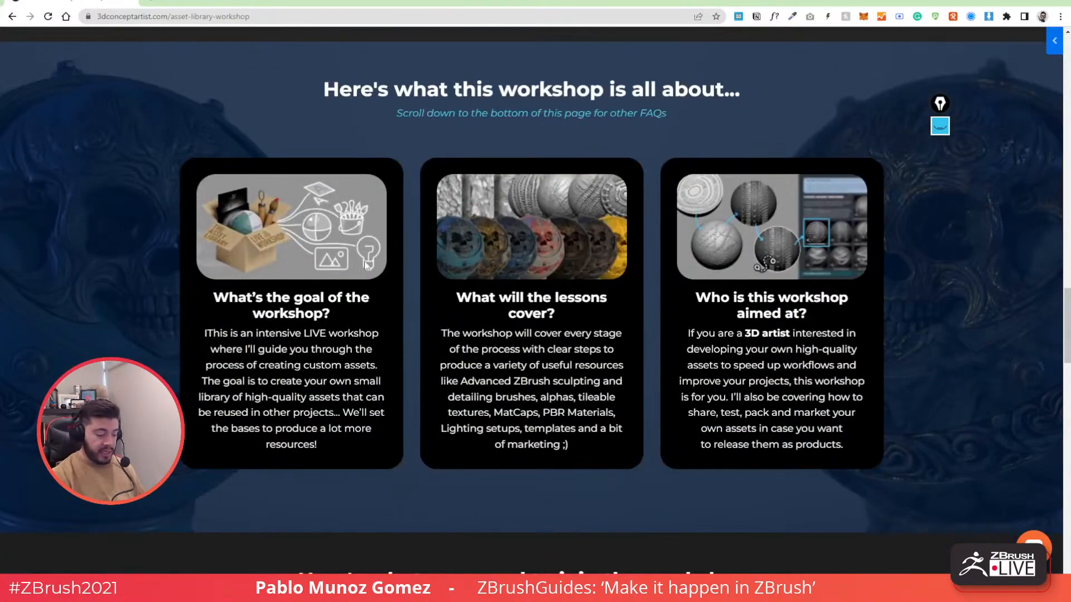
scroll(446, 270, down, 4)
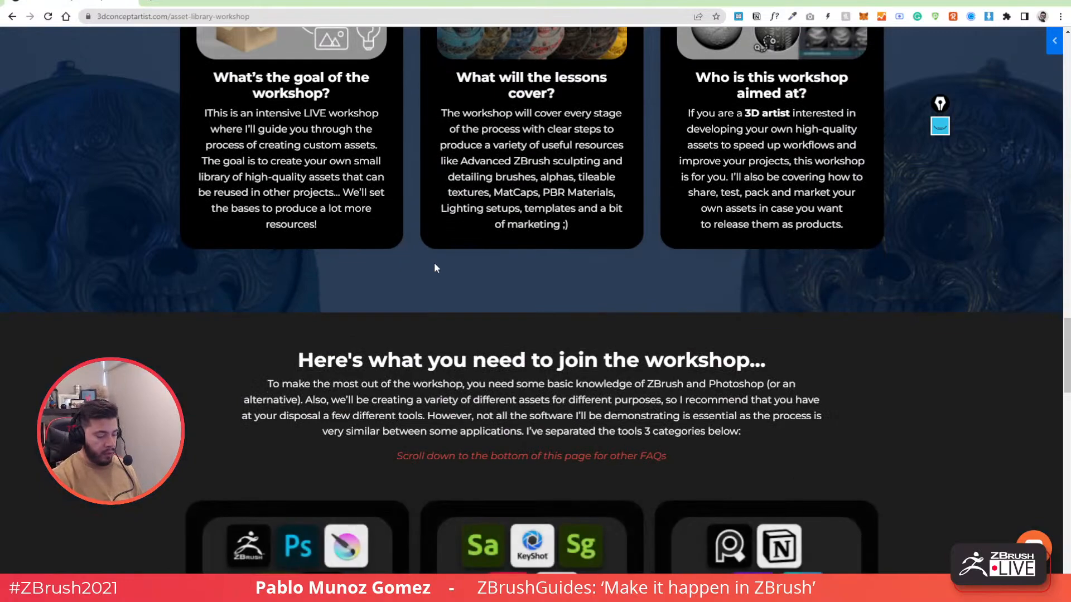
scroll(597, 315, down, 1)
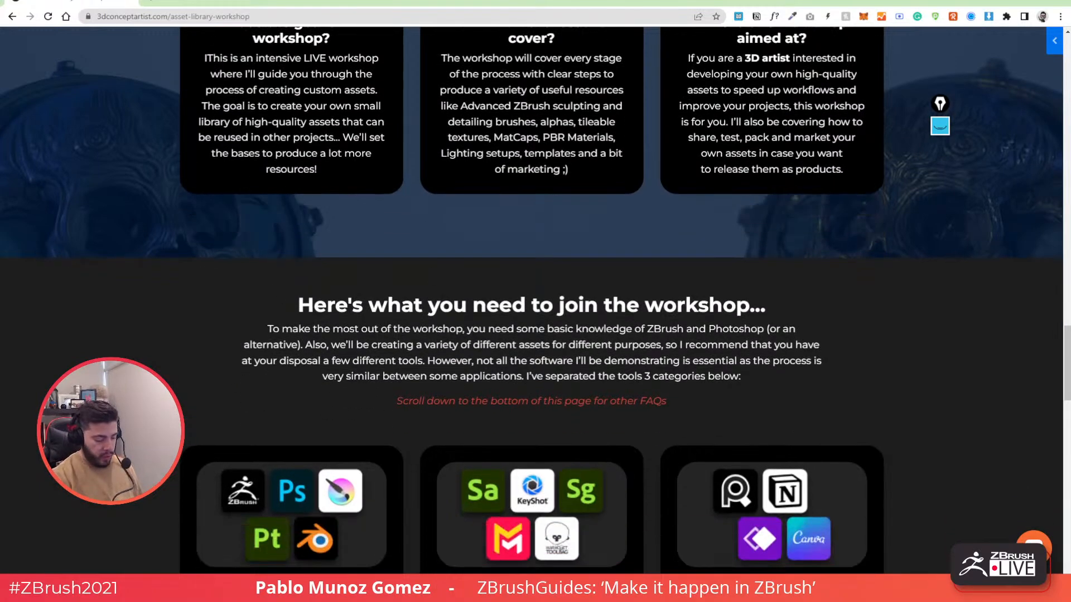
scroll(179, 350, down, 2)
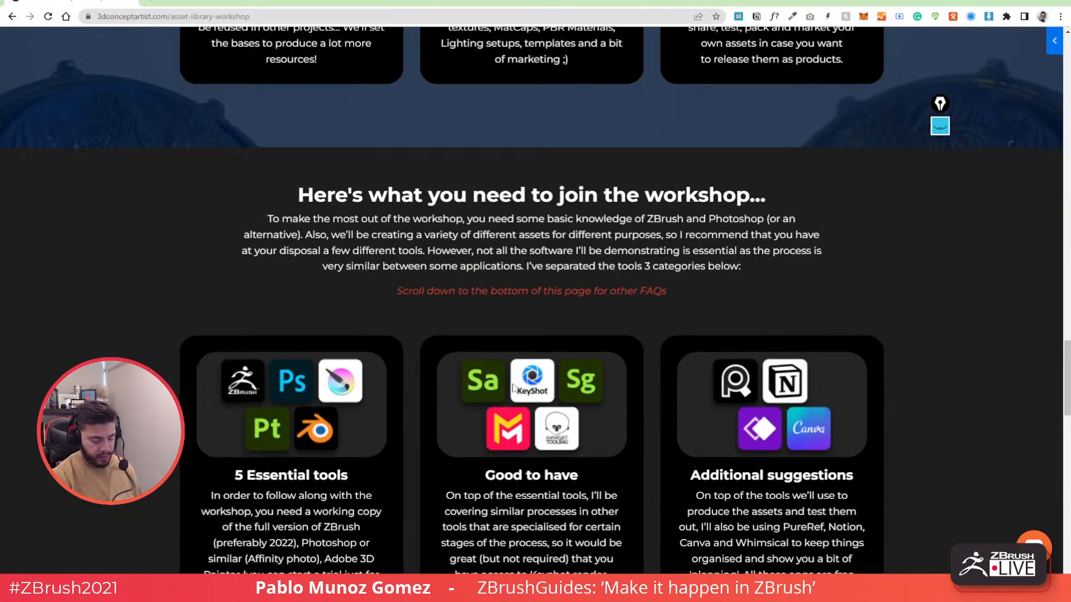
scroll(487, 395, down, 1)
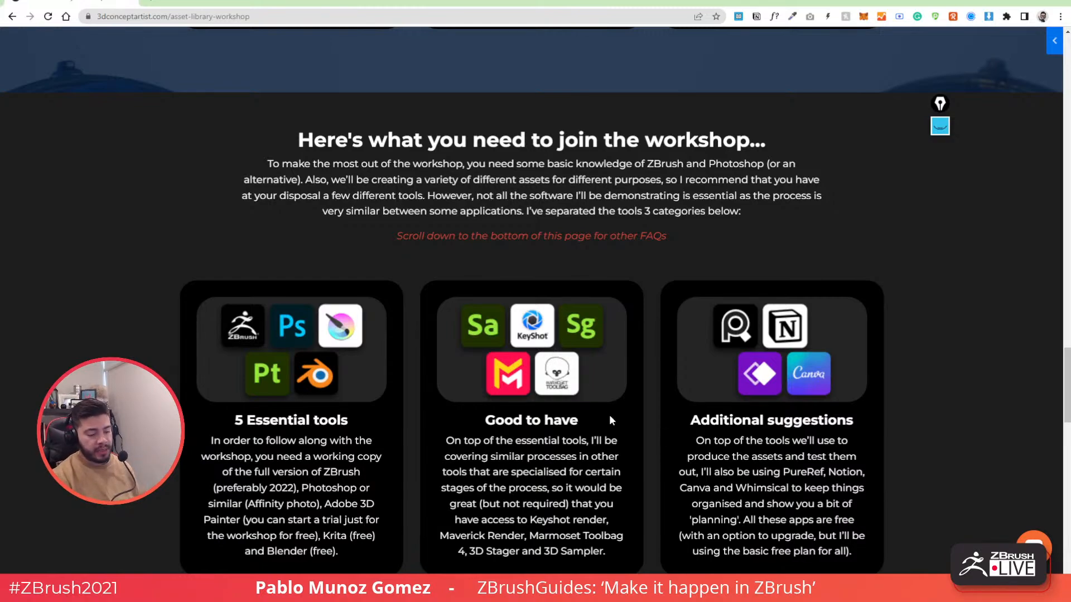
Return to the section explaining what 'assets' are in this workshop, and switch back to ZBrush.
scroll(633, 449, up, 6)
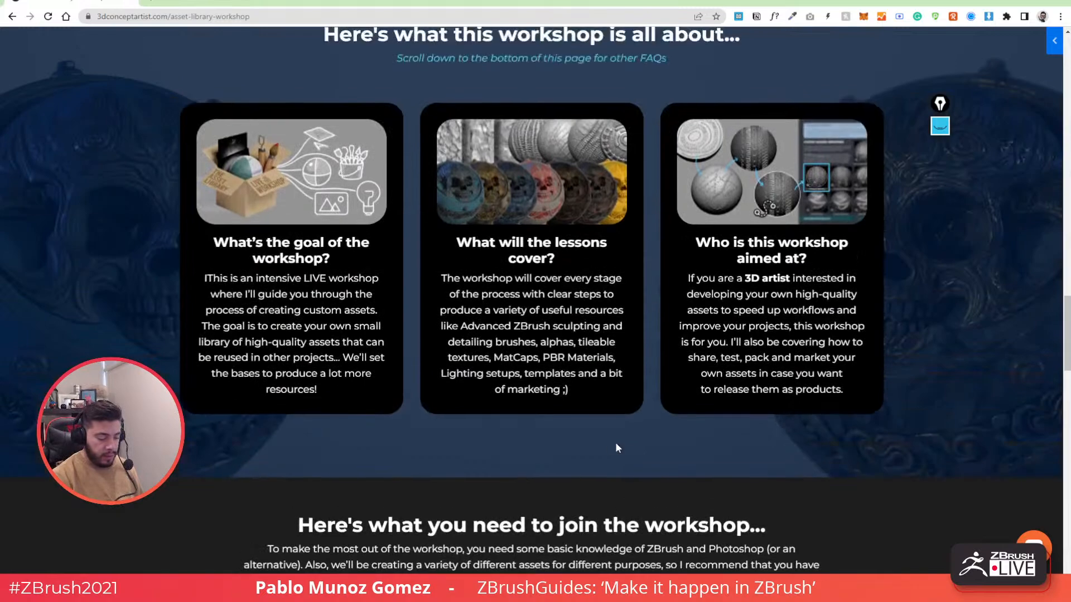
scroll(627, 424, up, 3)
scroll(619, 435, up, 10)
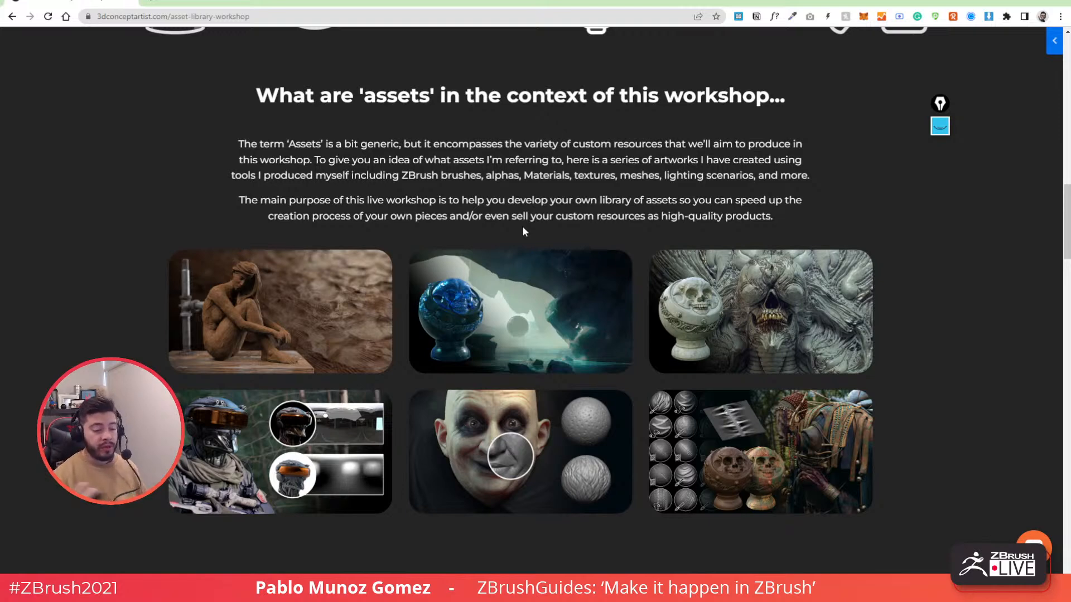
drag(640, 3, 0, 87)
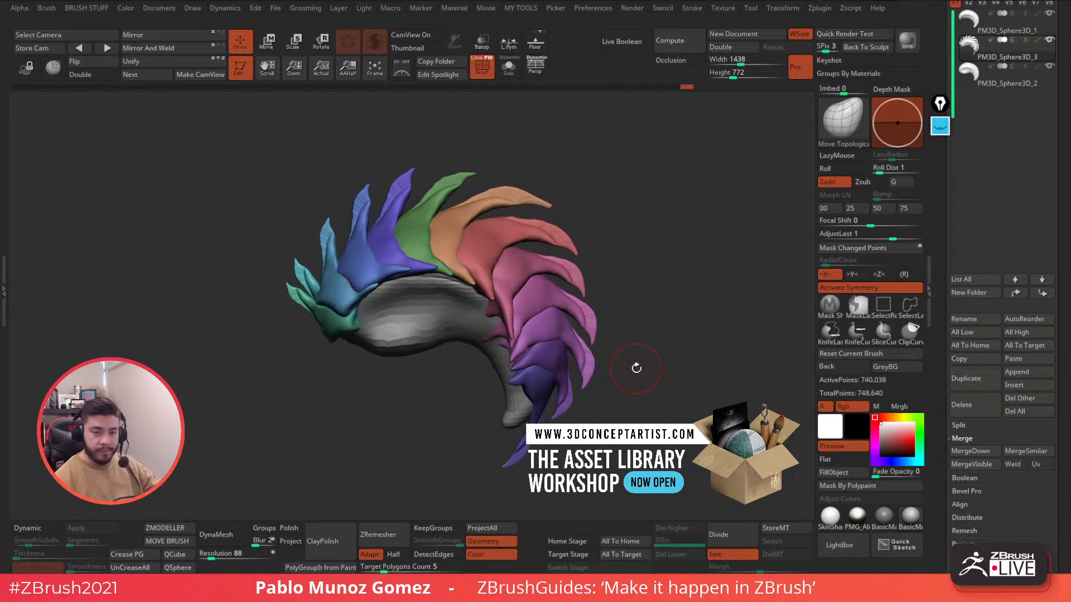
Set the Move Topological brush's focal shift to -47 and reshape the tips of the green and violet plates.
mouse_move(677, 246)
mouse_down()
mouse_move(678, 259)
mouse_move(638, 282)
mouse_move(628, 318)
mouse_move(642, 304)
mouse_move(606, 277)
mouse_move(660, 260)
mouse_move(627, 246)
mouse_up()
key(space)
click(650, 269)
key(space)
click(638, 215)
alt+drag(637, 196, 641, 213)
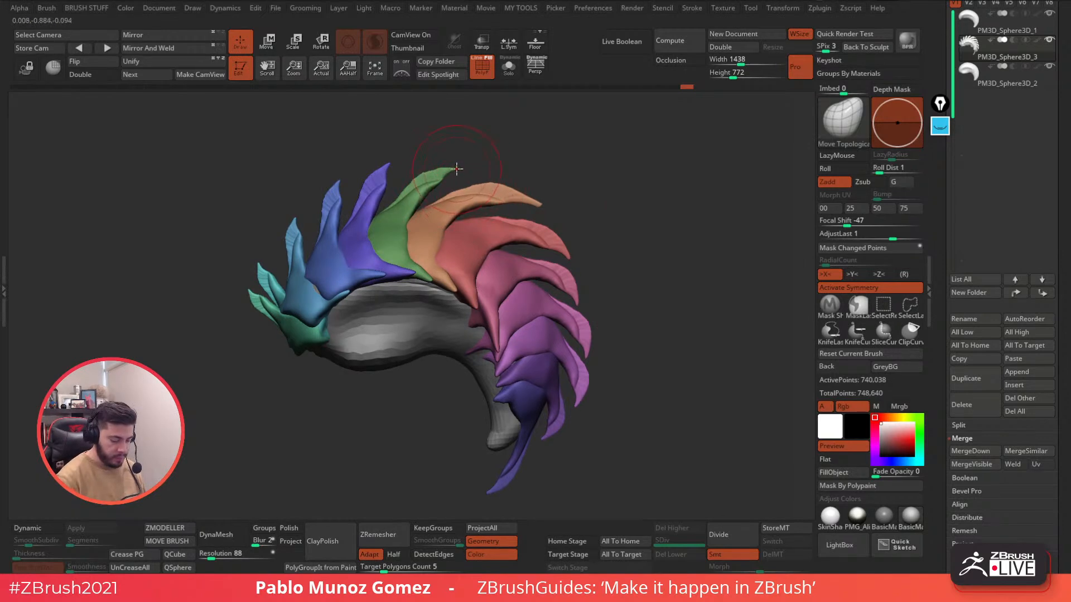
right_click(437, 179)
drag(435, 180, 444, 181)
right_drag(467, 169, 465, 168)
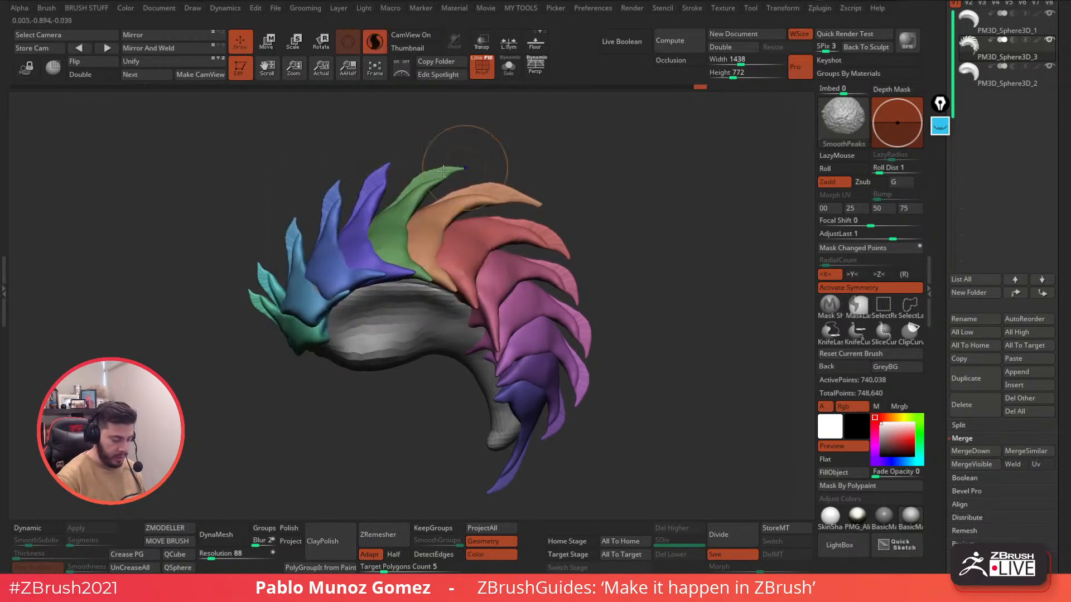
drag(389, 162, 378, 163)
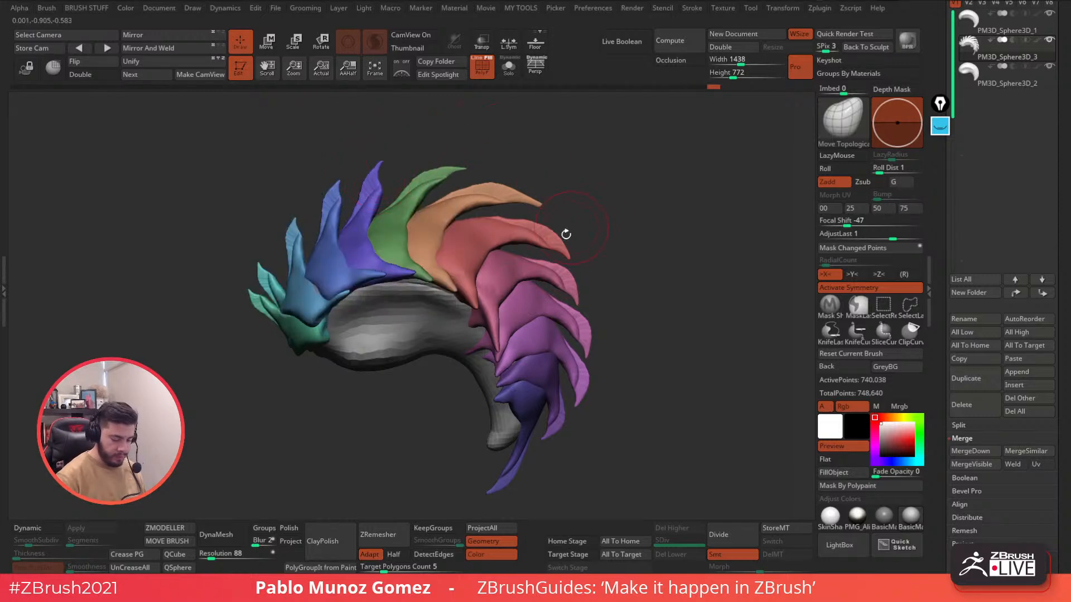
Refine the outer tips of the orange, red, pink and magenta plates by moving and smoothing them.
drag(542, 245, 534, 245)
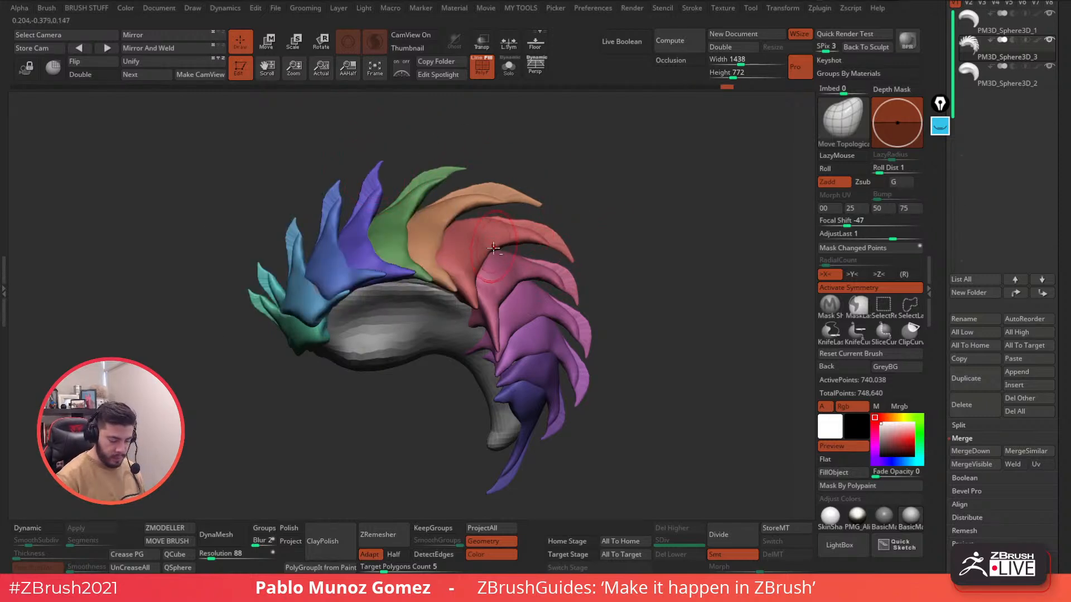
drag(555, 267, 563, 285)
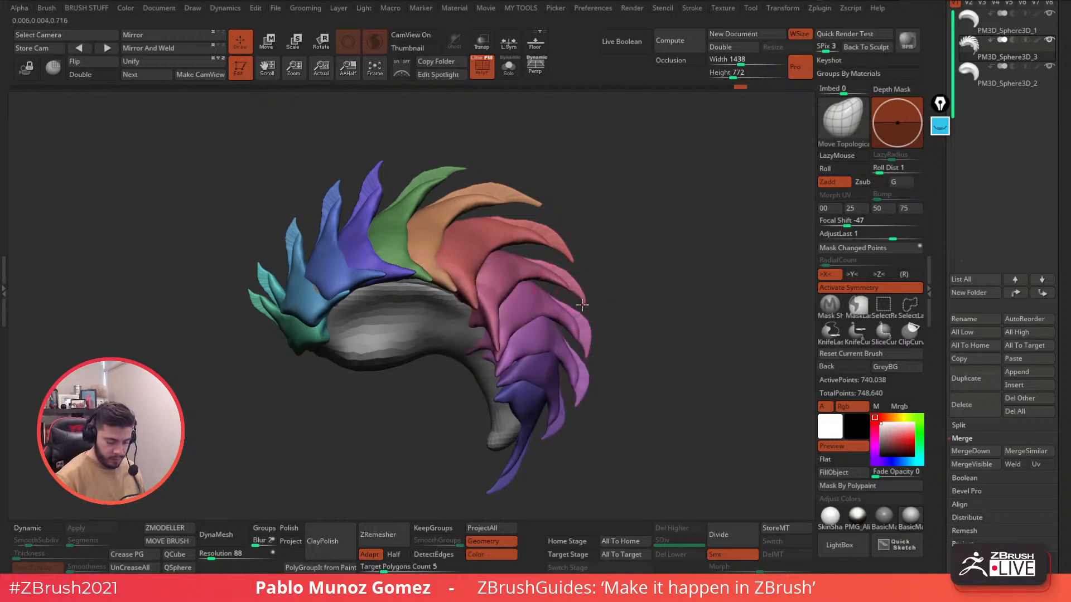
drag(587, 306, 586, 301)
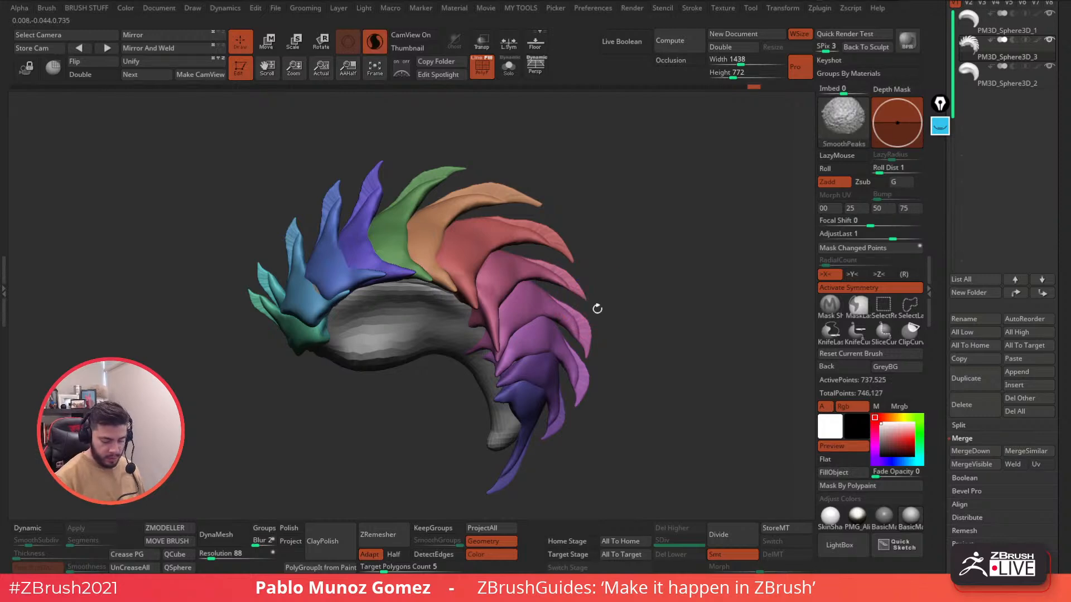
mouse_move(587, 304)
shift+mouse_down()
mouse_move(587, 350)
mouse_move(624, 349)
mouse_move(629, 338)
shift+mouse_up()
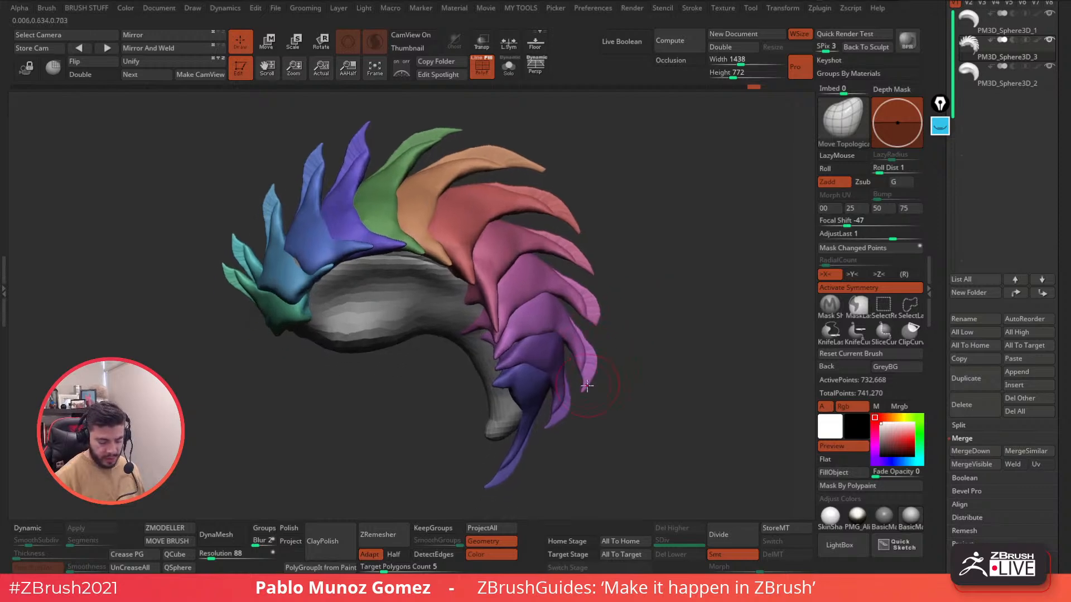
shift+drag(584, 391, 586, 380)
mouse_move(613, 285)
alt+mouse_down()
mouse_move(612, 298)
mouse_move(575, 280)
alt+mouse_up()
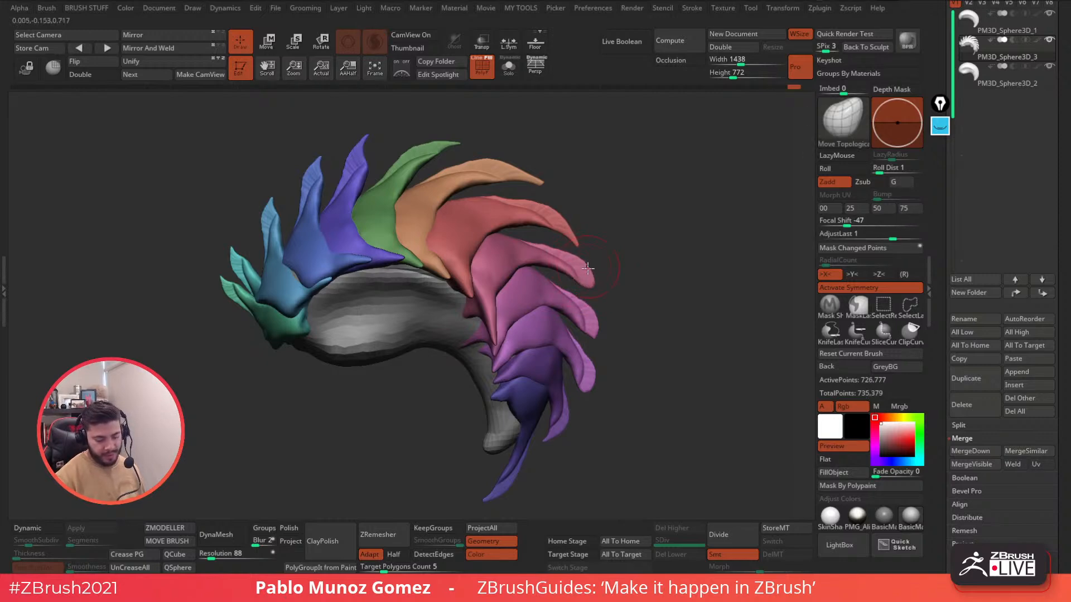
drag(577, 245, 575, 224)
shift+drag(544, 181, 531, 182)
Pull the tips of the blue and teal plates at the front of the row upward into longer points.
mouse_move(271, 200)
mouse_down()
mouse_move(271, 182)
mouse_move(321, 150)
mouse_up()
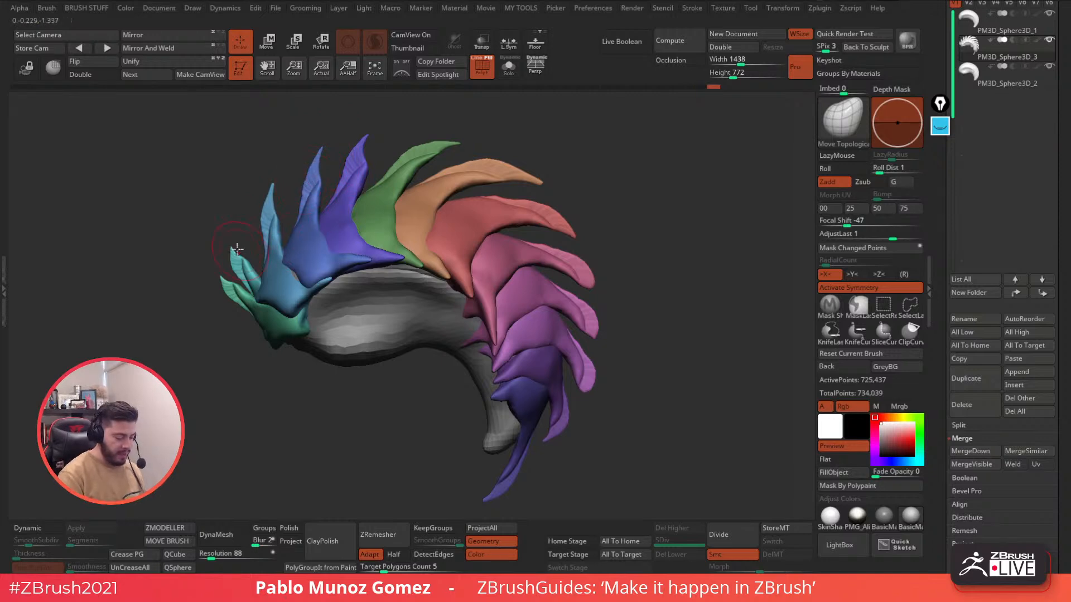
drag(229, 246, 235, 216)
shift+drag(233, 256, 237, 217)
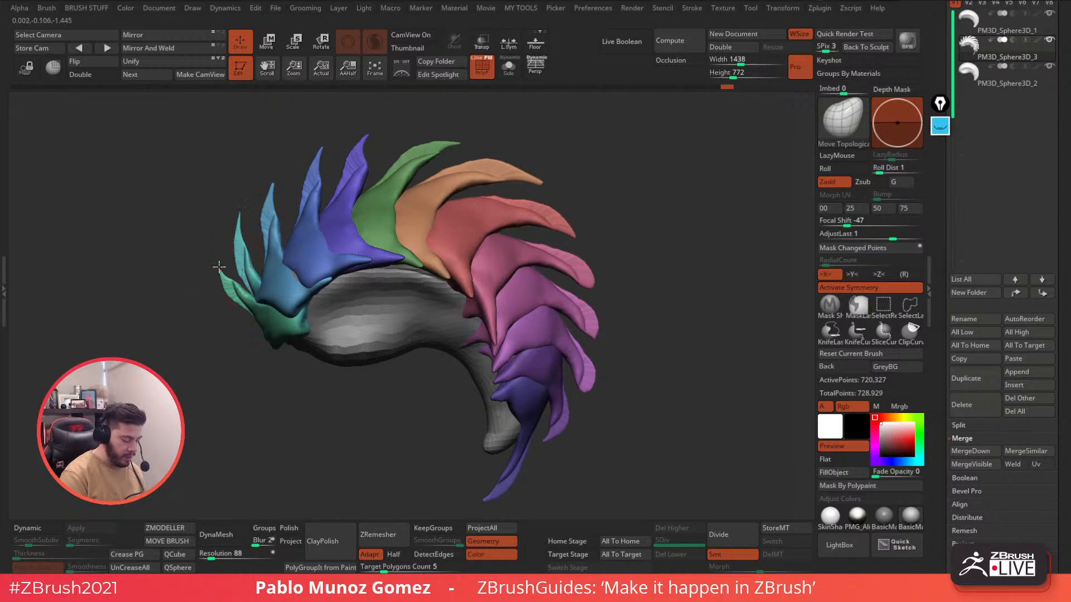
drag(230, 285, 232, 280)
alt+drag(364, 127, 352, 168)
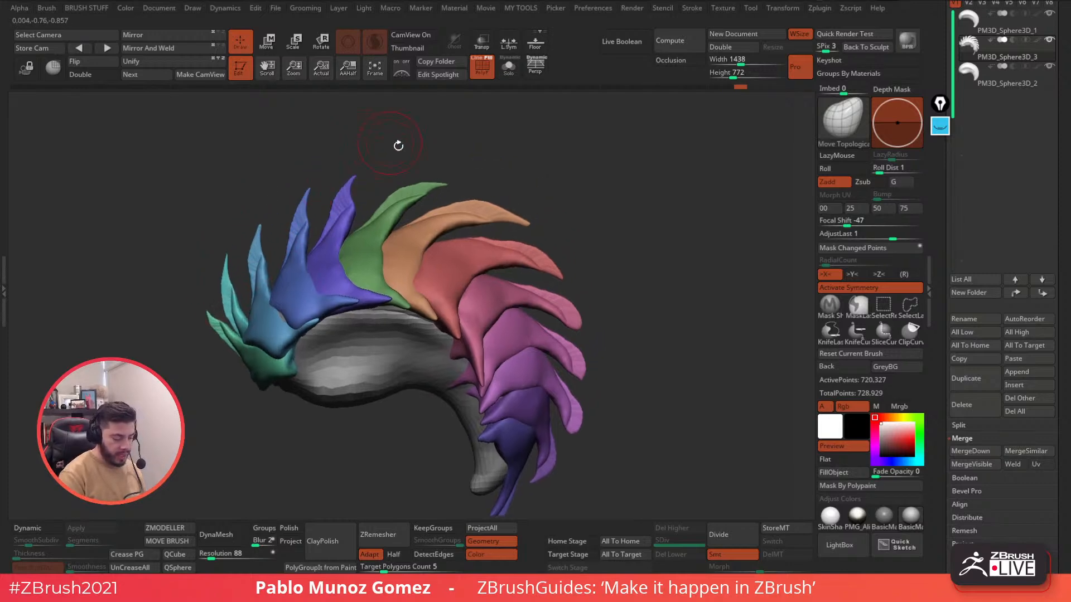
Reshape the outer tip of the second-lowest purple plate into a broader, rounded lobe.
alt+drag(561, 263, 553, 179)
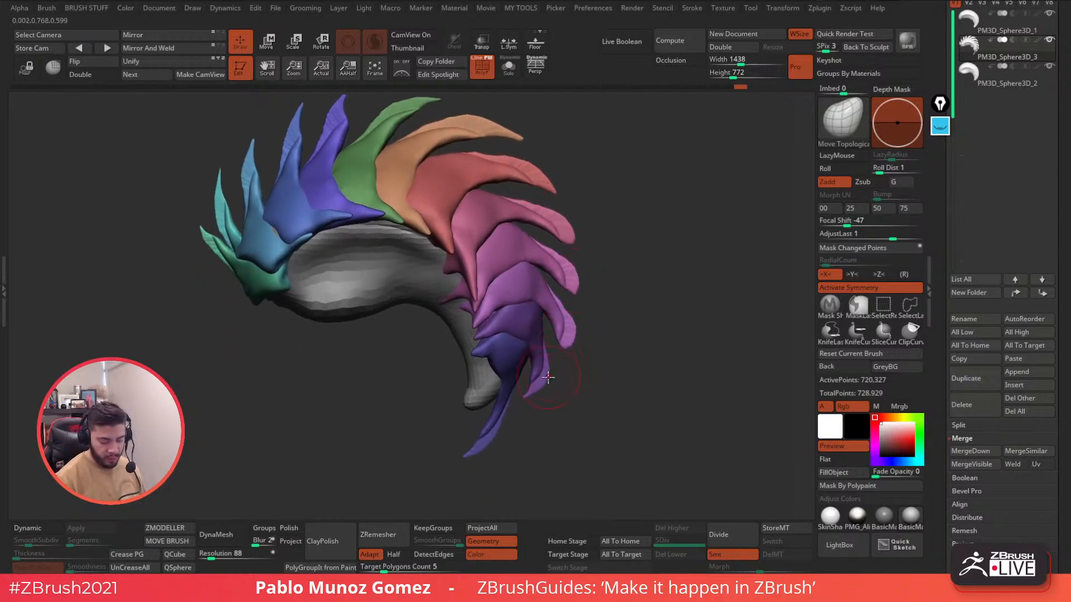
mouse_move(536, 385)
shift+mouse_down()
mouse_move(528, 402)
mouse_move(578, 354)
mouse_move(538, 362)
mouse_move(559, 338)
shift+mouse_up()
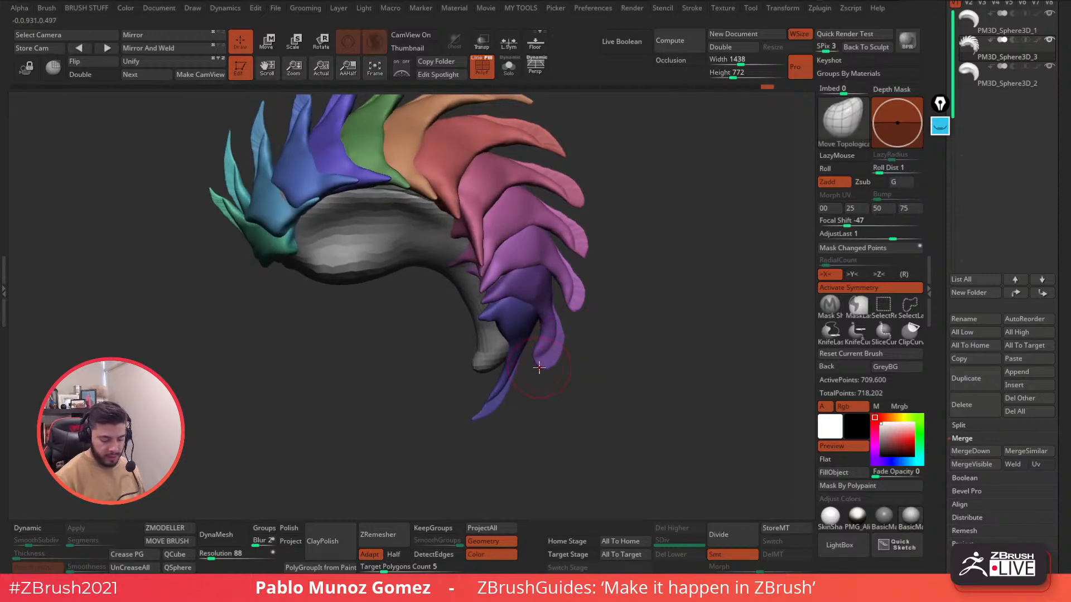
alt+drag(551, 402, 560, 376)
key(shift)
key(shift)
Shorten and widen the tip of the lowest indigo plate into a rounded paddle shape.
shift+drag(493, 392, 522, 360)
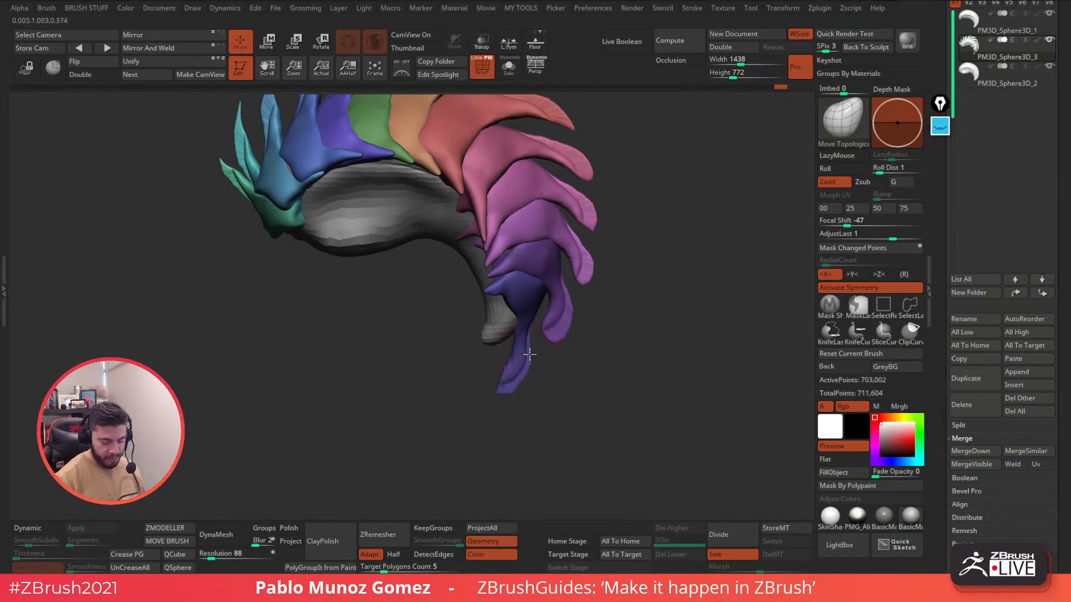
key(ctrl+z)
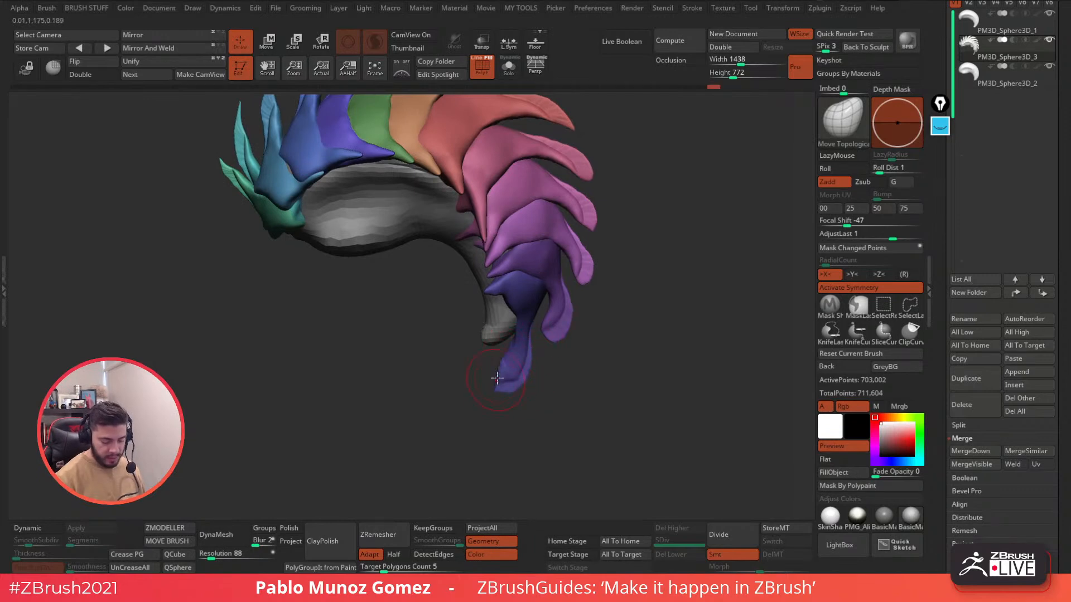
drag(498, 393, 496, 394)
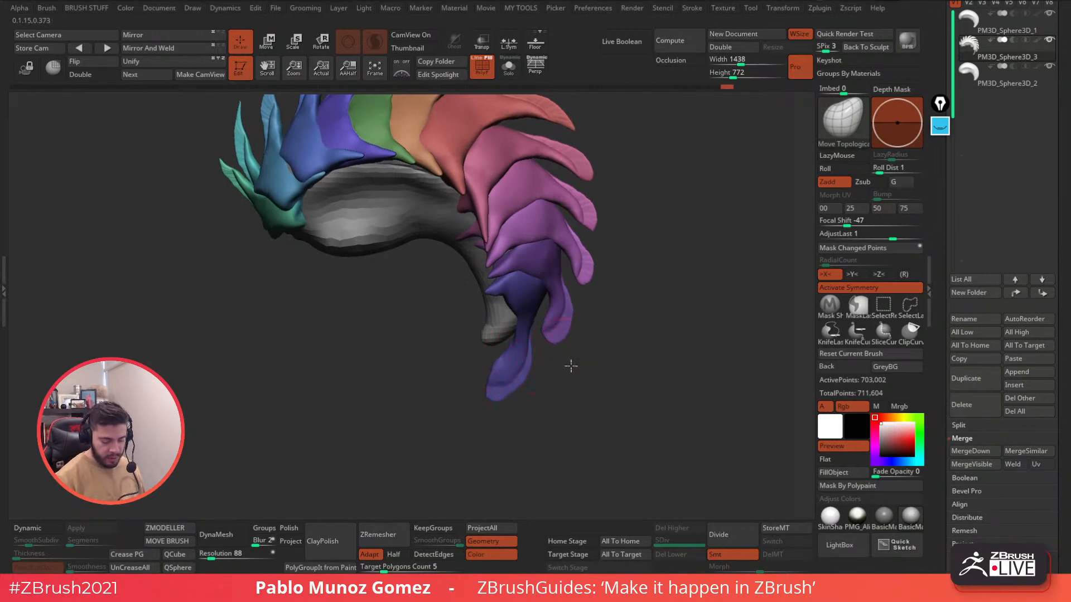
alt+drag(531, 358, 529, 376)
mouse_move(582, 352)
alt+mouse_down()
mouse_move(600, 320)
mouse_move(597, 294)
alt+mouse_up()
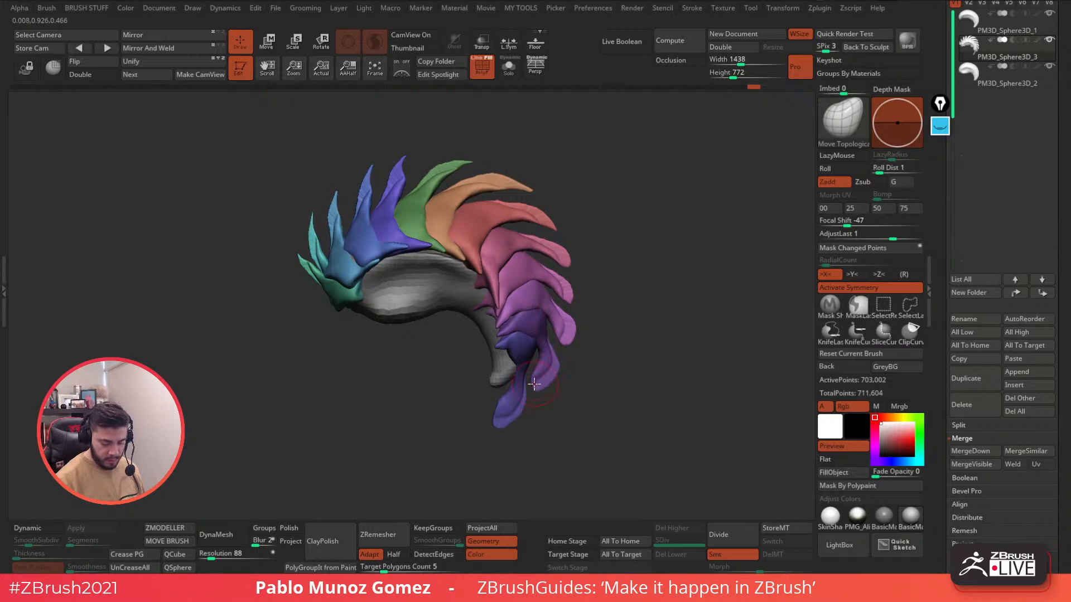
Smooth and adjust the outer tips of the lower purple plates.
shift+drag(560, 365, 558, 365)
right_drag(610, 296, 625, 317)
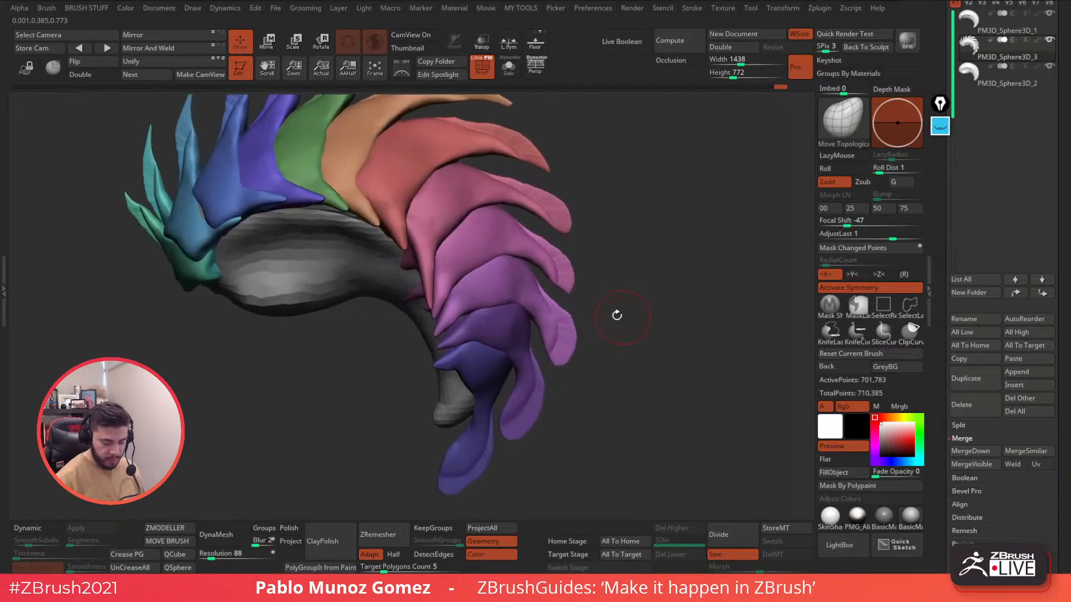
shift+drag(573, 314, 562, 319)
mouse_move(588, 316)
right_down()
mouse_move(538, 309)
mouse_move(557, 313)
mouse_move(543, 306)
mouse_move(549, 289)
right_up()
Set the Move Topological brush's focal shift to 0 and make PM3D_Sphere3D_3 the active subtool.
key(space)
click(819, 353)
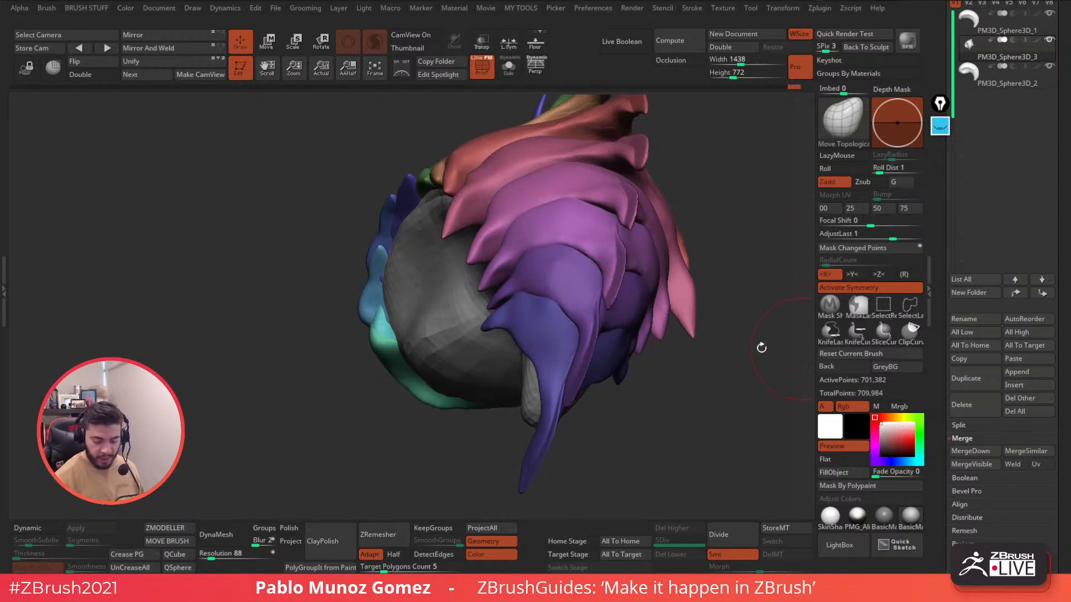
key(b)
click(656, 312)
key(b)
click(629, 267)
right_drag(699, 227, 558, 248)
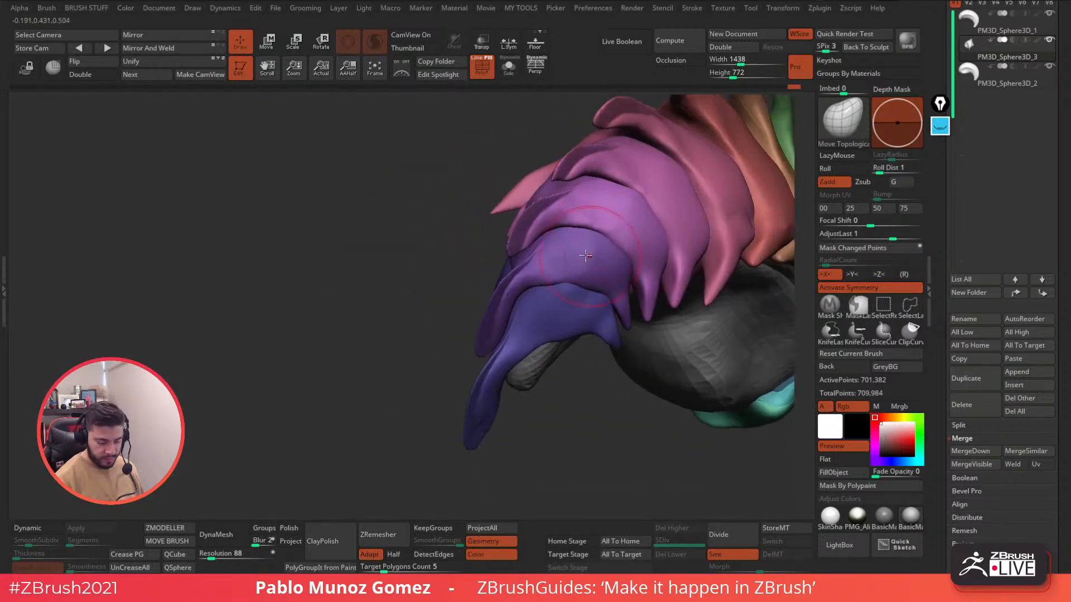
key(space)
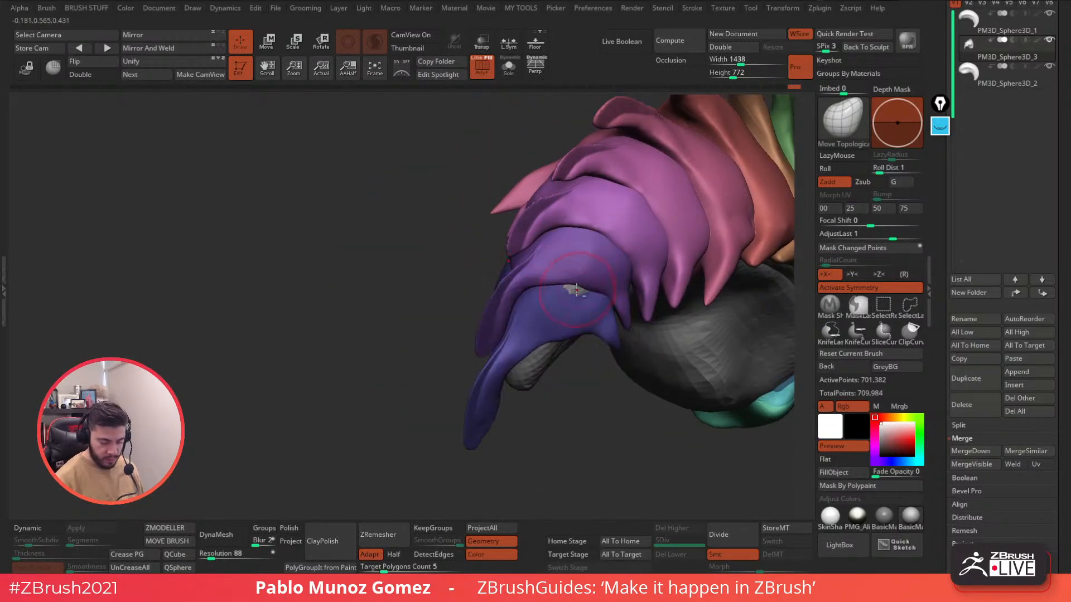
alt+click(577, 290)
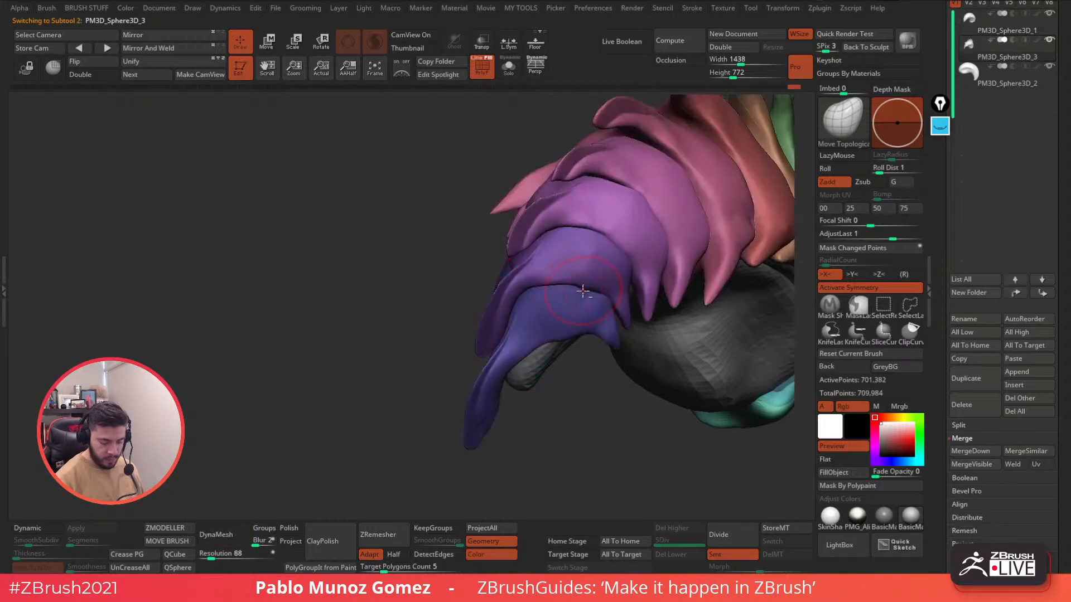
Lasso-mask the side spike of the lowest indigo plate and invert the mask so only that spike can be edited.
right_drag(576, 280, 537, 249)
key(space)
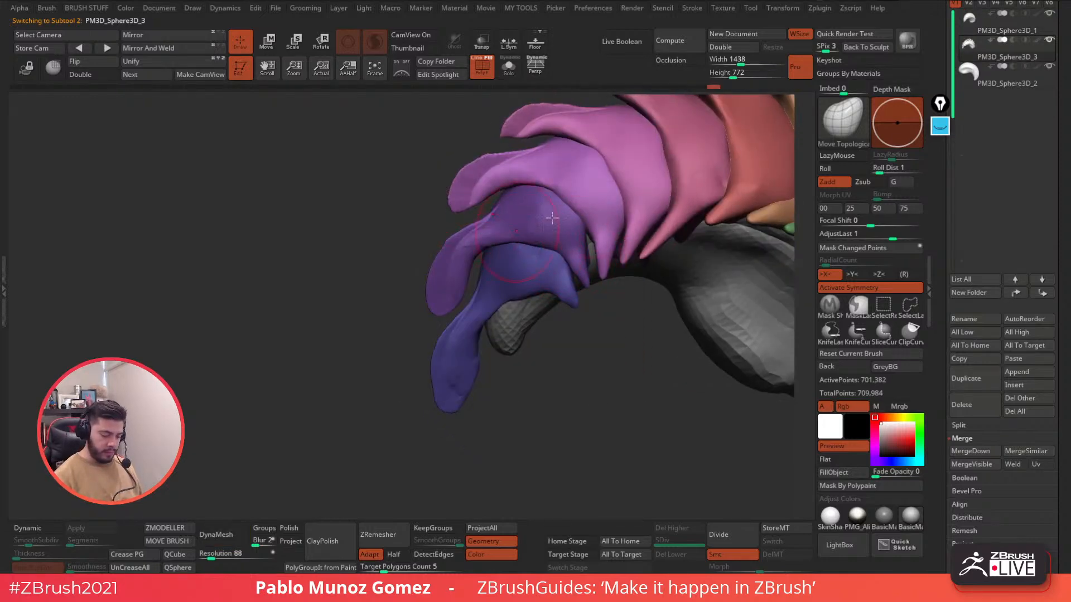
mouse_move(596, 326)
right_down()
mouse_move(602, 313)
mouse_move(576, 340)
mouse_move(576, 304)
right_up()
key(space)
click(583, 298)
key(space)
drag(577, 303, 570, 301)
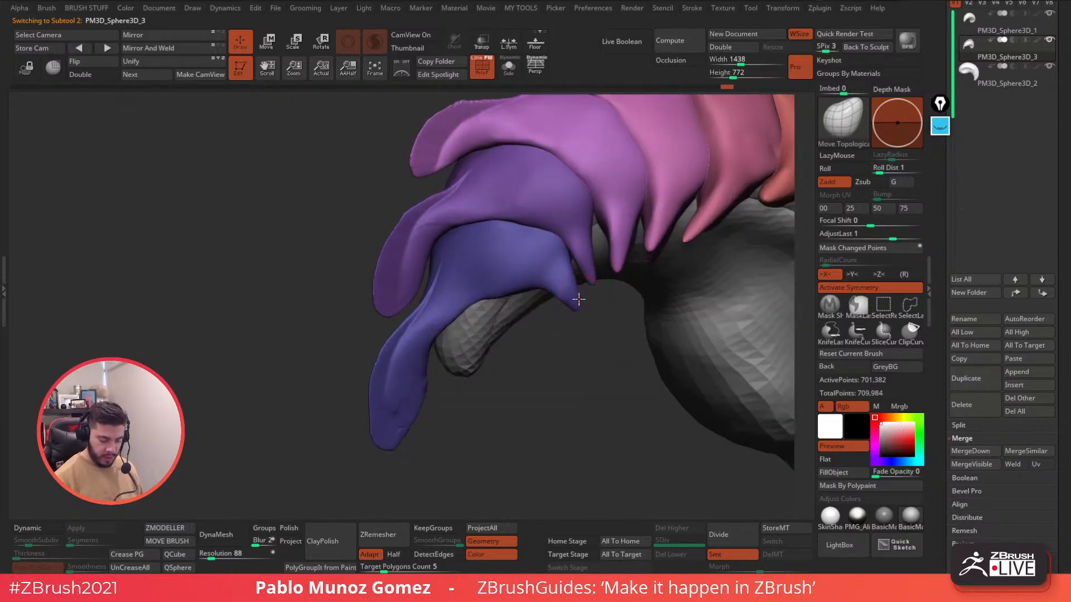
ctrl+right_drag(580, 290, 579, 321)
ctrl+drag(582, 325, 510, 328)
ctrl+click(858, 310)
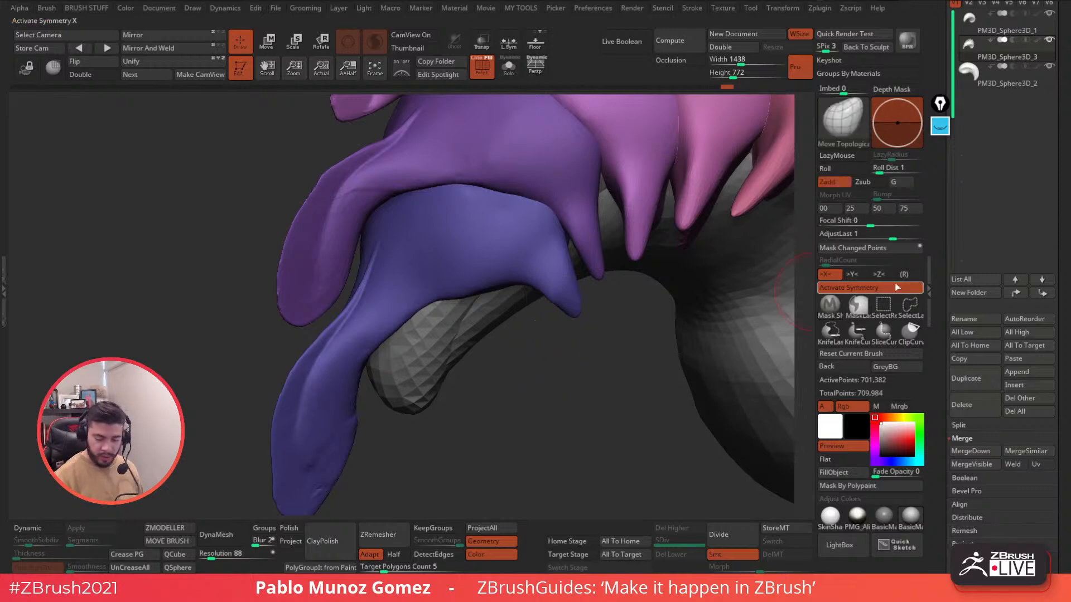
mouse_move(580, 323)
ctrl+mouse_down()
mouse_move(523, 269)
mouse_move(573, 360)
ctrl+mouse_up()
ctrl+click(591, 340)
Pull the indigo plate's unmasked side spike down and inward into a longer curved hook.
right_drag(569, 316, 564, 319)
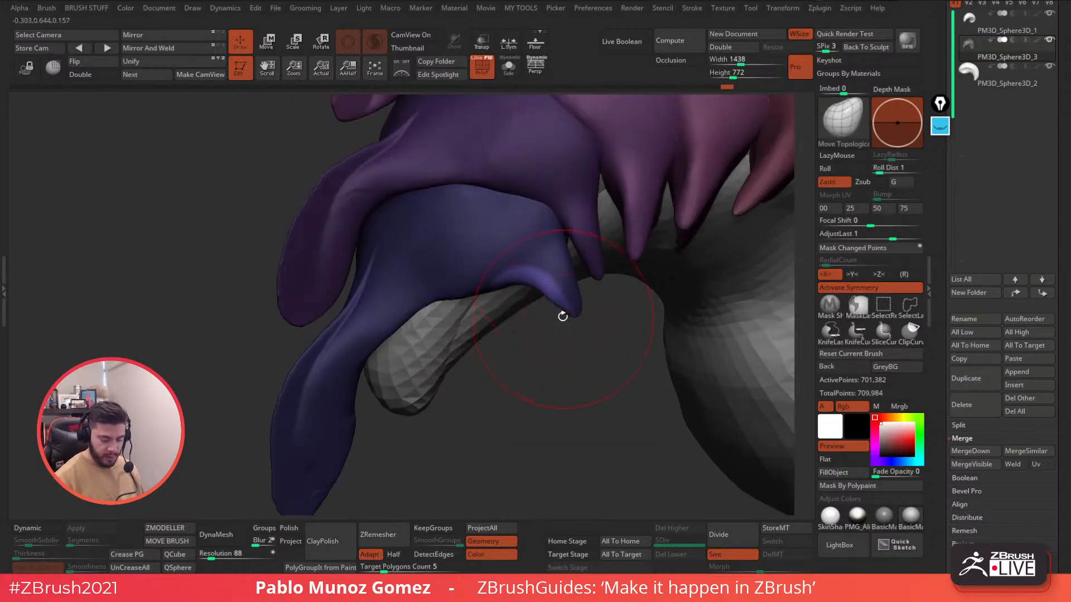
mouse_move(537, 371)
right_down()
mouse_move(579, 370)
mouse_move(547, 342)
mouse_move(533, 343)
mouse_move(581, 371)
mouse_move(563, 357)
mouse_move(514, 361)
right_up()
key(space)
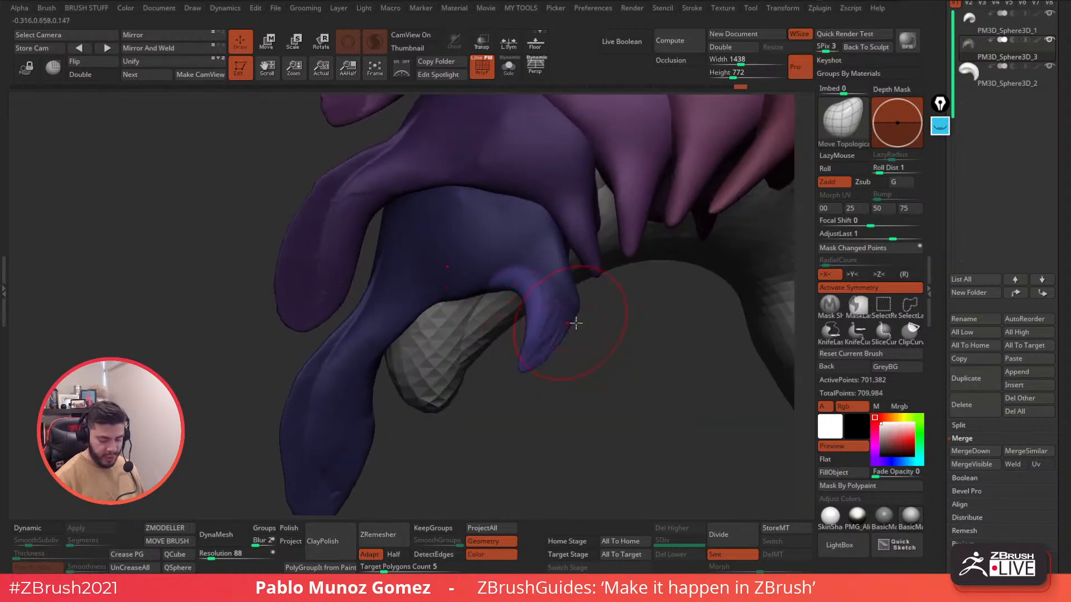
mouse_move(577, 332)
right_down()
mouse_move(554, 309)
mouse_move(569, 302)
mouse_move(527, 294)
right_up()
right_drag(391, 307, 538, 299)
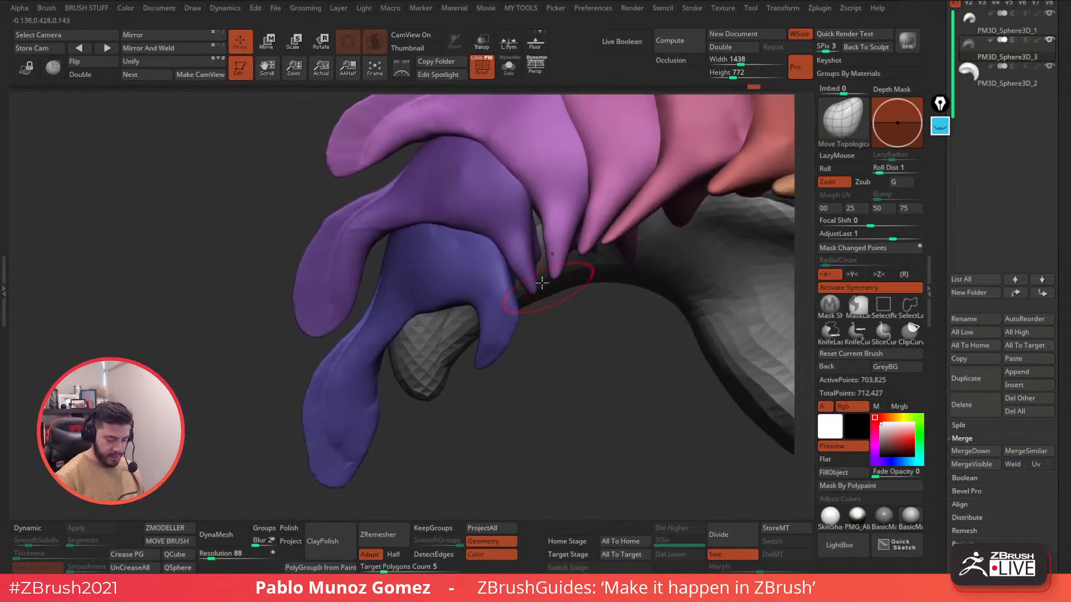
Isolate the second-lowest purple plate, mask around its side spike with MaskLasso, and show all plates again.
key(ctrl+shift)
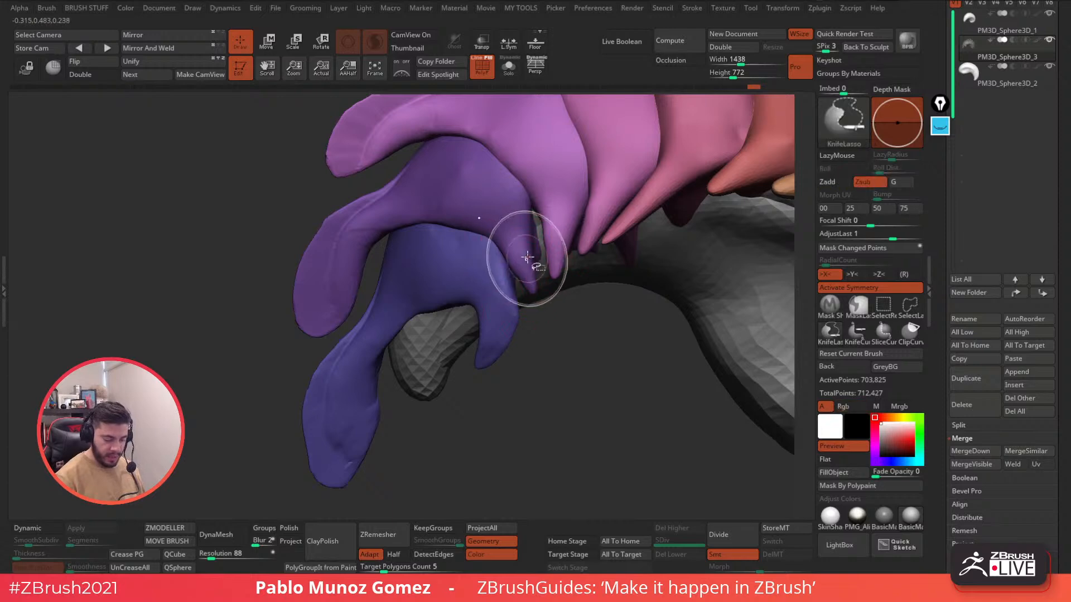
key(ctrl+shift)
ctrl+shift+click(514, 218)
mouse_move(554, 349)
right_down()
mouse_move(571, 354)
mouse_move(519, 299)
right_up()
key(ctrl)
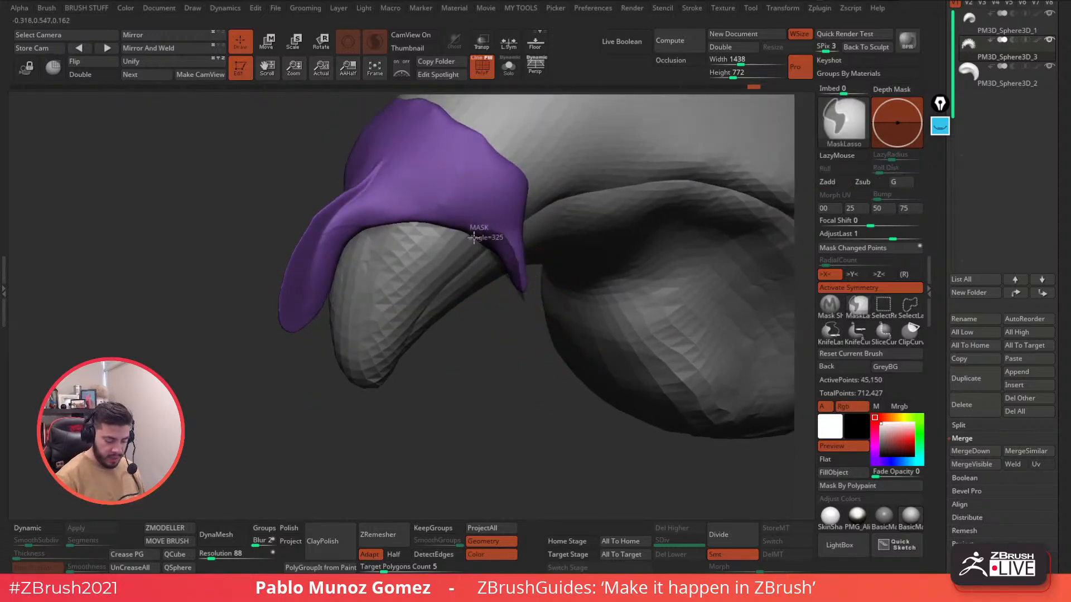
drag(525, 347, 520, 296)
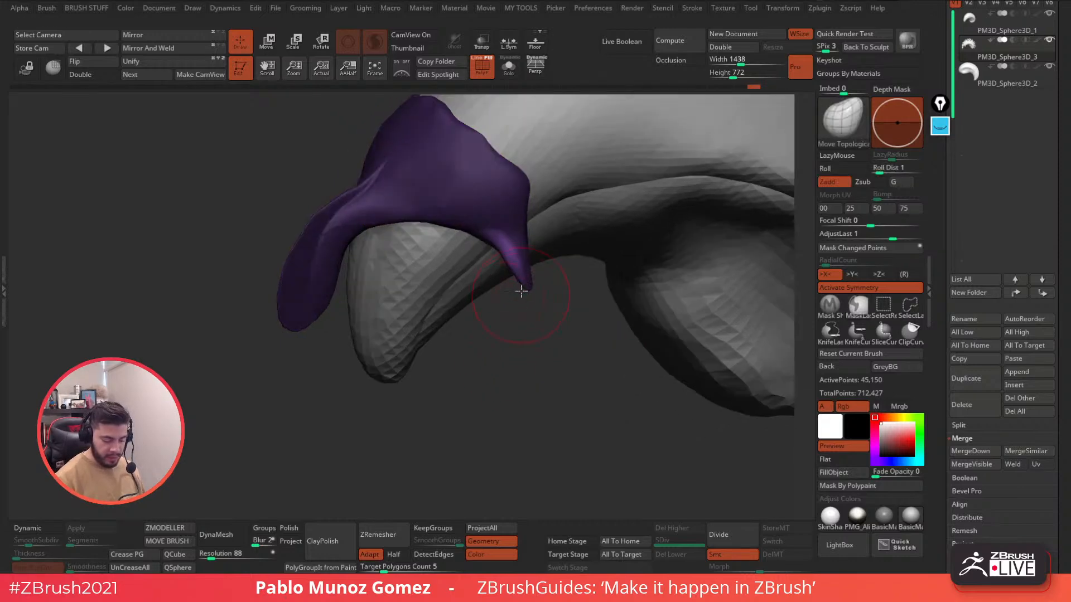
ctrl+click(535, 328)
ctrl+shift+click(545, 334)
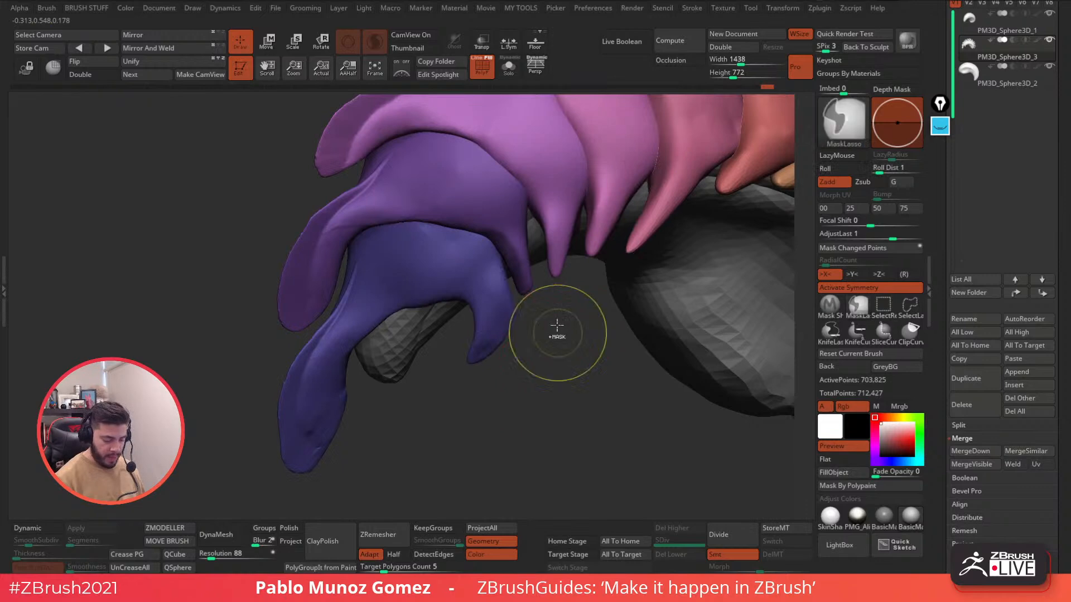
ctrl+click(557, 332)
Stretch the purple plate's side spikes downward over the indigo plate and clear the mask.
mouse_move(532, 326)
mouse_down()
mouse_move(564, 321)
mouse_move(536, 307)
mouse_move(575, 312)
mouse_up()
key(space)
mouse_move(493, 277)
mouse_down()
mouse_move(478, 268)
mouse_move(466, 279)
mouse_up()
right_drag(480, 277, 557, 262)
key(space)
right_drag(596, 300, 552, 296)
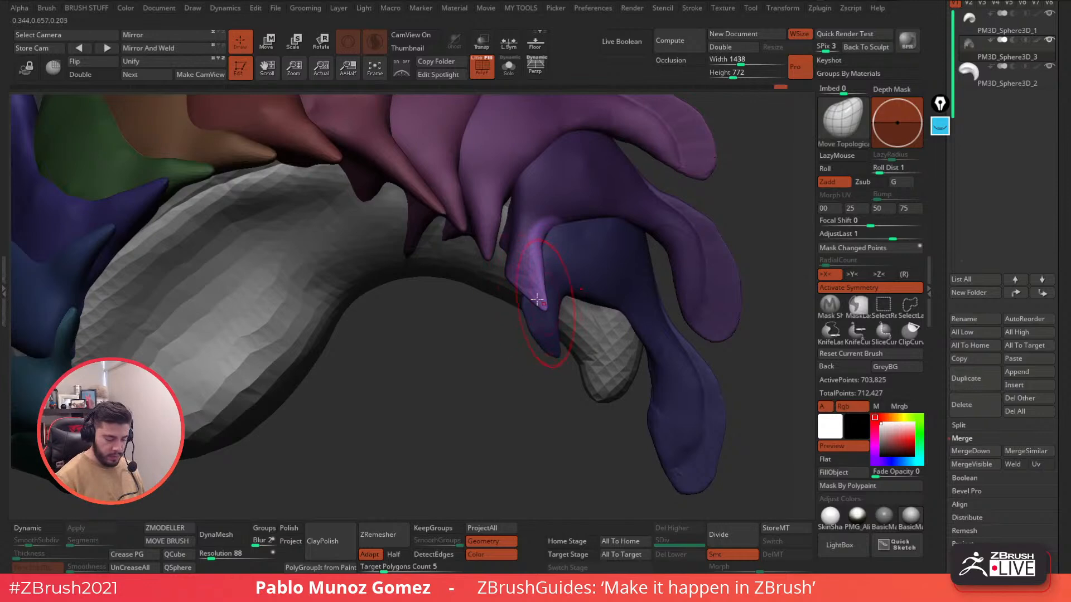
ctrl+drag(475, 362, 498, 384)
Reduce the brush size, then smooth and reposition the purple plate's extended side spike.
key(space)
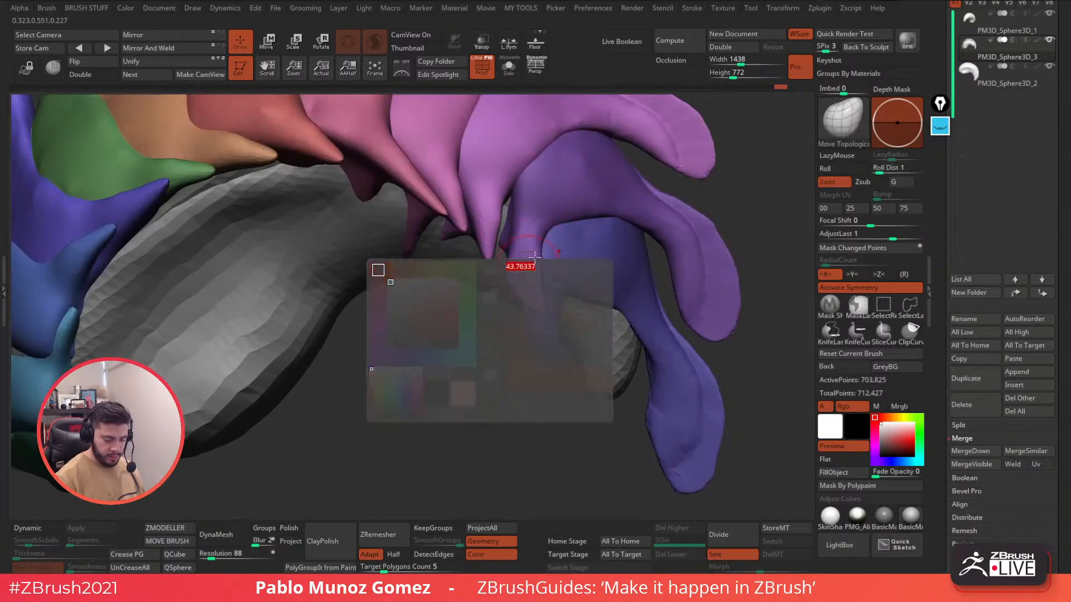
mouse_move(526, 245)
shift+mouse_down()
mouse_move(520, 275)
mouse_move(534, 290)
shift+mouse_up()
right_drag(535, 299, 605, 298)
drag(530, 305, 545, 292)
mouse_move(619, 318)
right_down()
mouse_move(557, 295)
mouse_move(563, 285)
right_up()
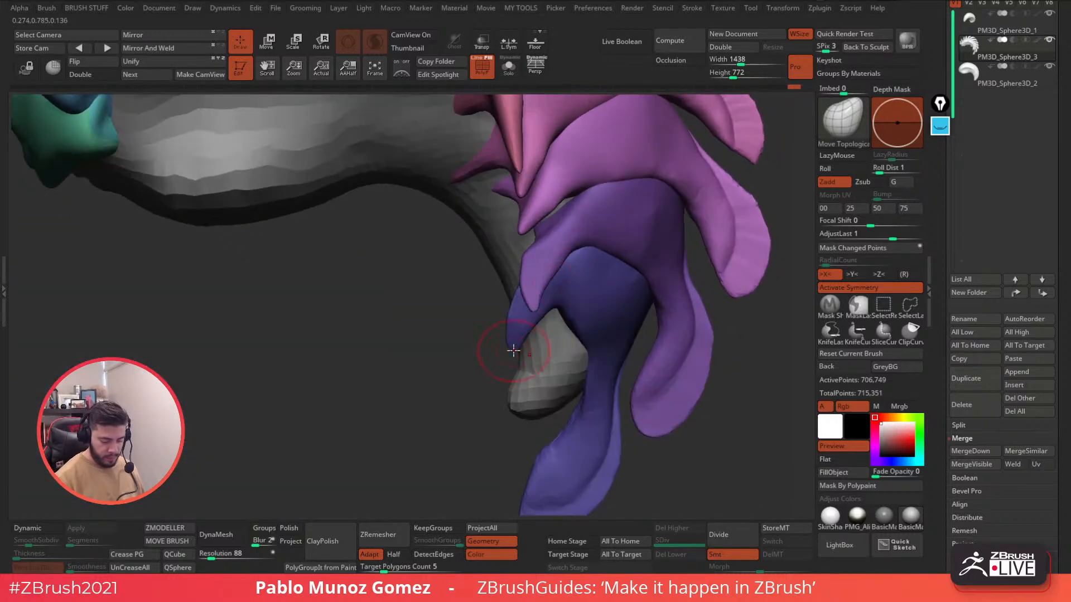
Isolate the light purple plate above the two indigo ones, mask around its side spike with MaskLasso, and show all plates again.
key(space)
mouse_move(530, 350)
ctrl+right_down()
mouse_move(580, 265)
mouse_move(561, 325)
mouse_move(540, 301)
mouse_move(545, 336)
mouse_move(539, 318)
mouse_move(552, 300)
mouse_move(557, 311)
mouse_move(513, 337)
ctrl+right_up()
key(space)
ctrl+shift+click(571, 270)
mouse_move(506, 353)
ctrl+mouse_down()
mouse_move(507, 302)
mouse_move(524, 357)
ctrl+mouse_up()
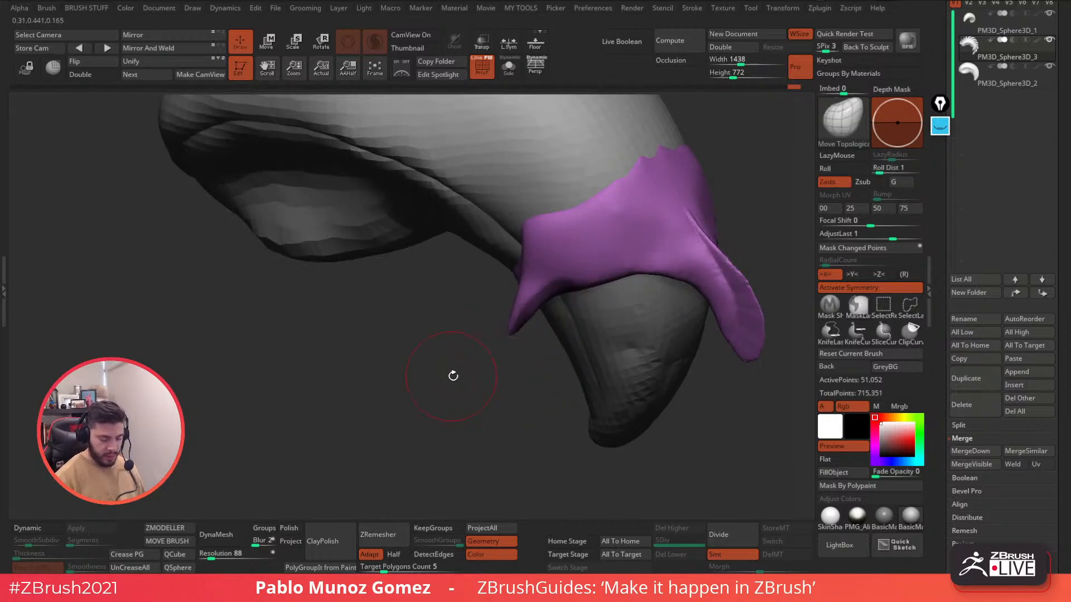
ctrl+shift+click(449, 376)
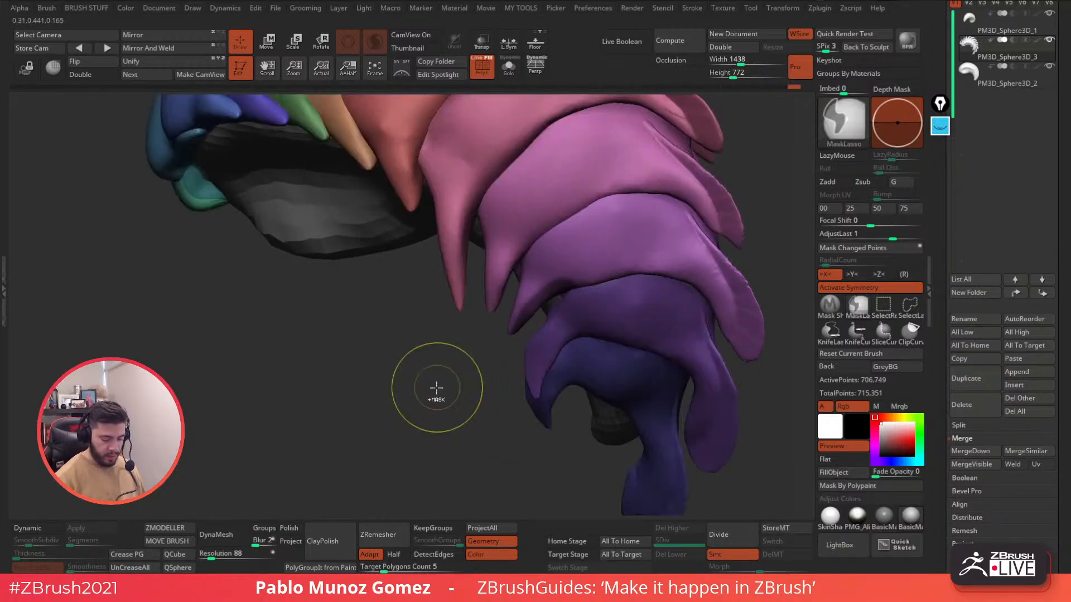
Stretch the light purple plate's side spikes down over the indigo plate, clear the mask and smooth the tips.
right_drag(501, 350, 516, 330)
drag(519, 362, 539, 442)
mouse_move(561, 320)
right_down()
mouse_move(546, 340)
mouse_move(532, 334)
mouse_move(635, 280)
mouse_move(608, 301)
mouse_move(544, 300)
mouse_move(597, 250)
mouse_move(586, 246)
mouse_move(582, 290)
right_up()
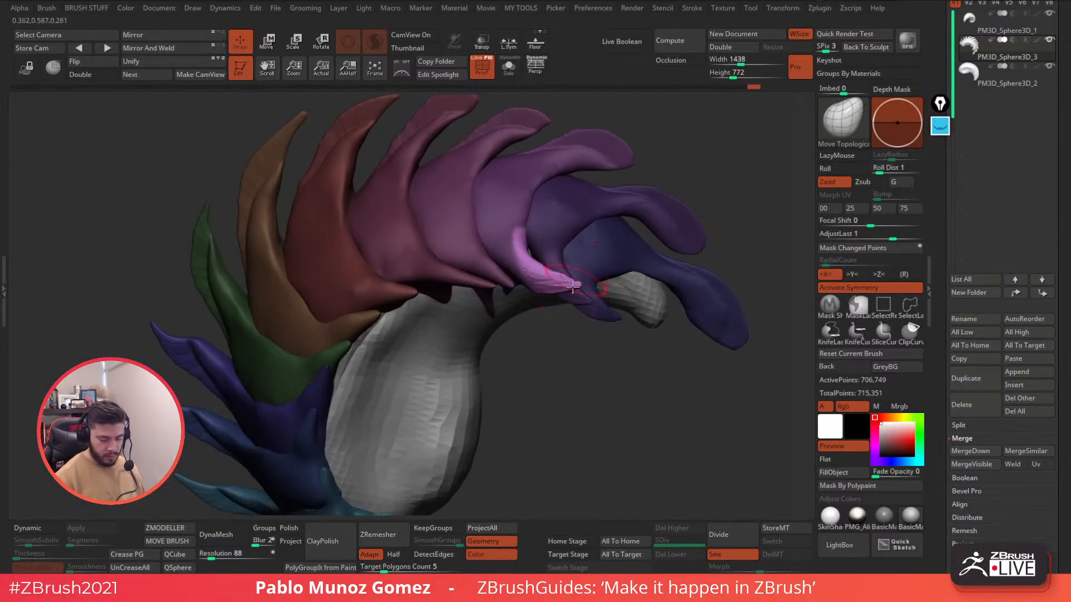
ctrl+drag(552, 328, 562, 338)
shift+click(587, 279)
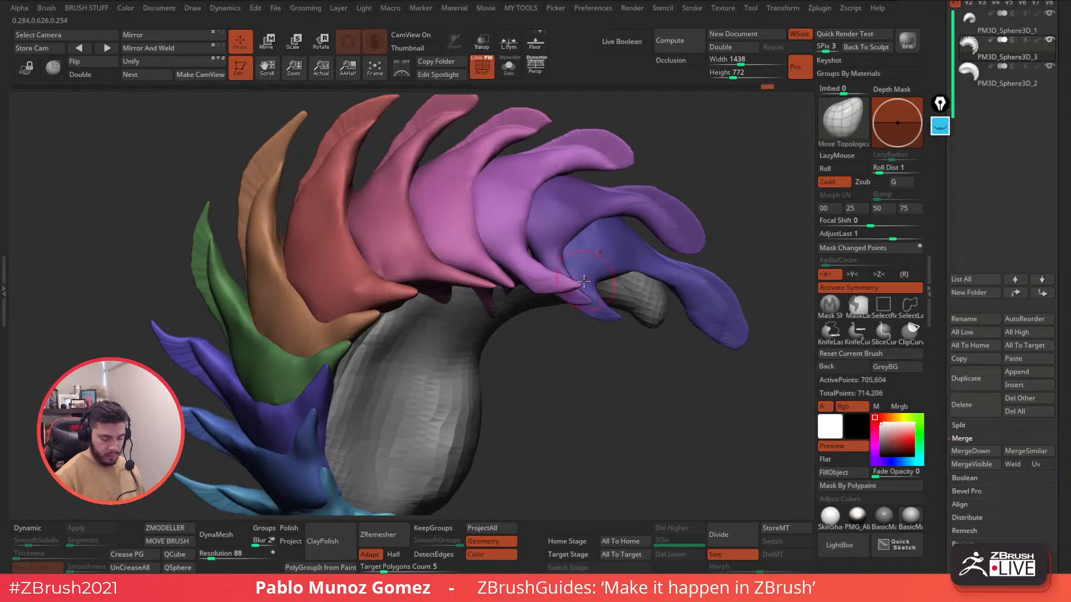
Adjust the pink, red and orange plates' side spikes along the underside so they flare outward in an even row.
right_drag(545, 264, 630, 290)
right_click(641, 244)
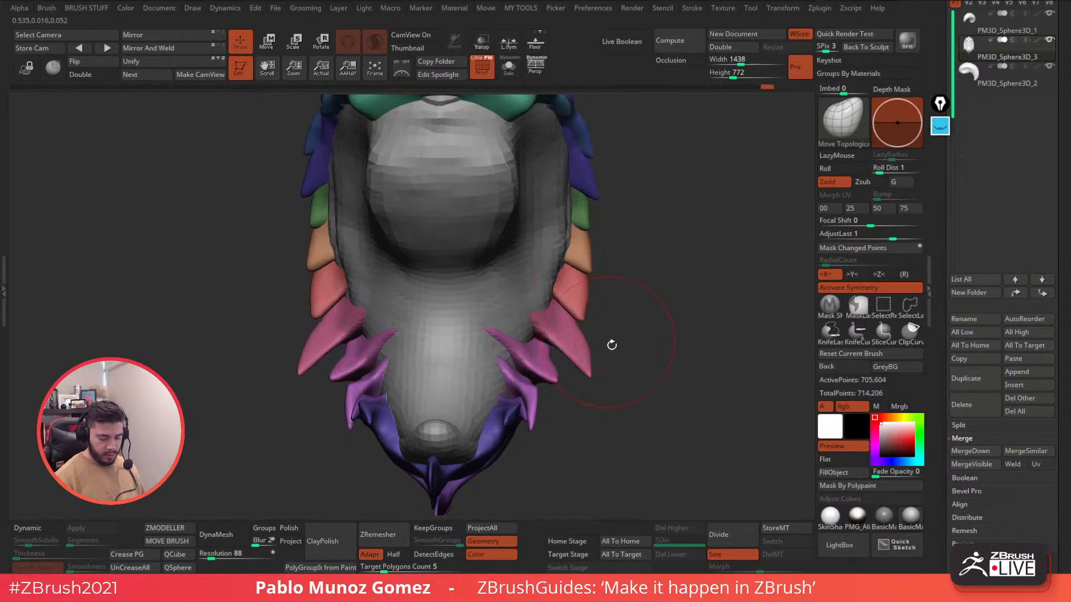
right_drag(608, 341, 607, 359)
drag(590, 382, 586, 363)
right_click(589, 357)
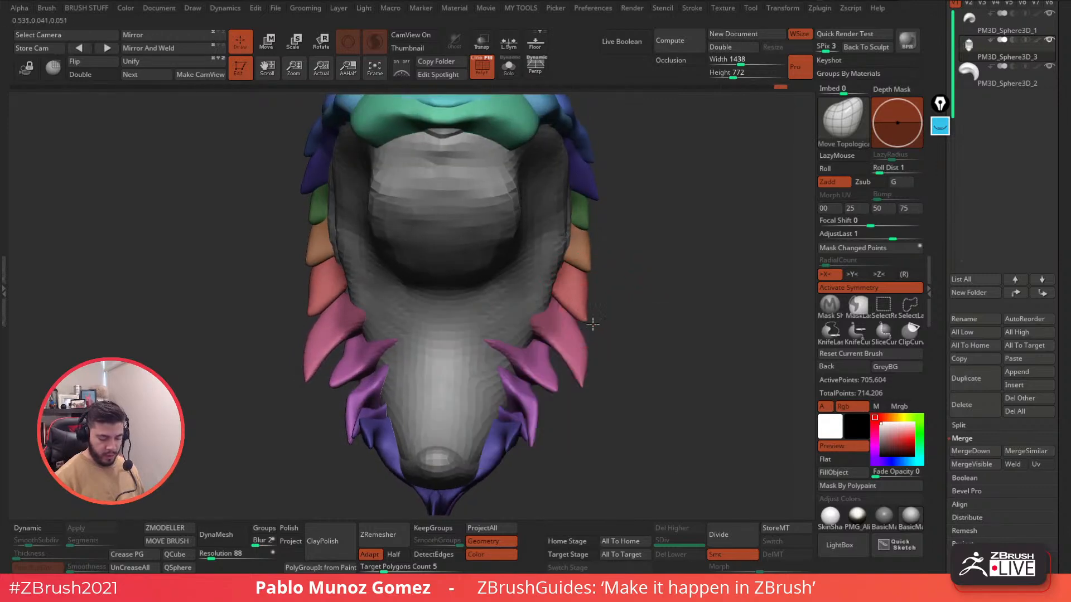
mouse_move(592, 305)
right_down()
mouse_move(628, 282)
mouse_move(606, 297)
right_up()
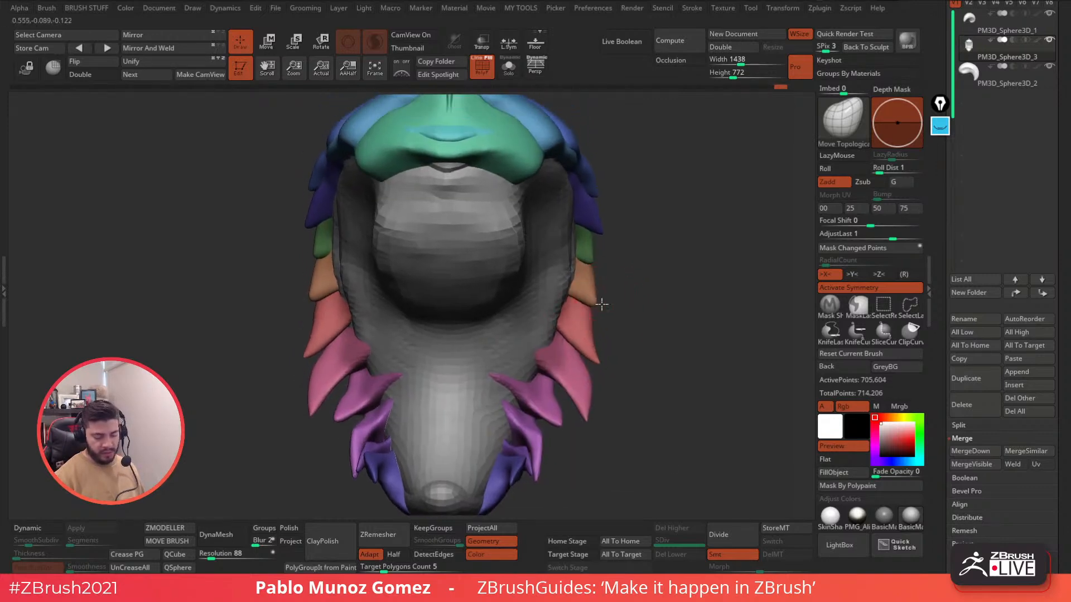
drag(606, 306, 612, 306)
right_drag(600, 260, 611, 251)
right_click(607, 254)
drag(597, 263, 607, 270)
Resize the brush and refine how the violet, blue and light-blue plates' side spikes overlap along the body's edge.
right_drag(630, 247, 565, 188)
right_click(575, 198)
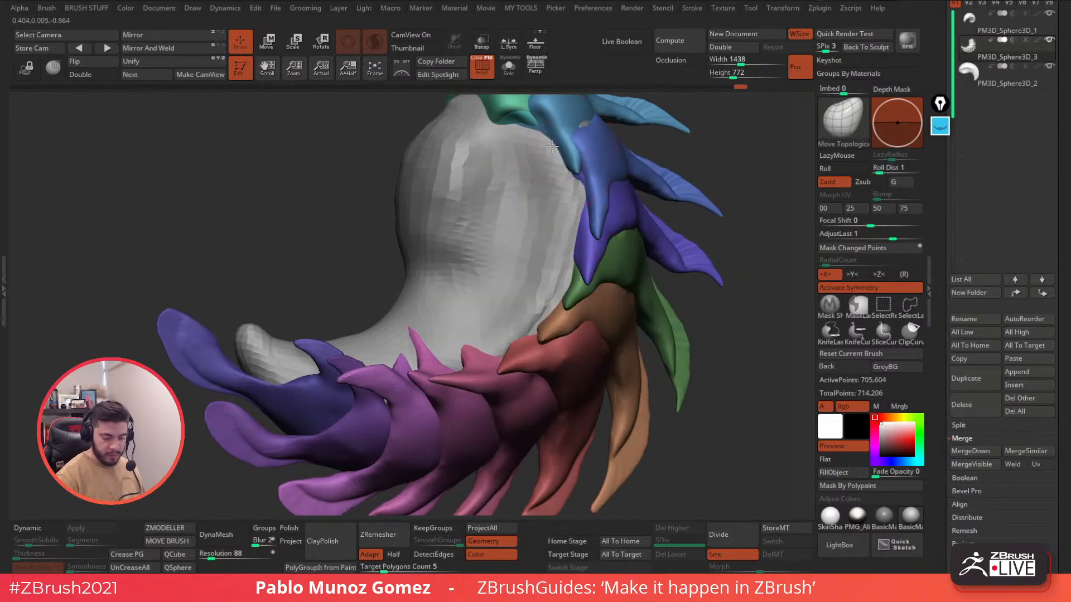
mouse_move(555, 147)
right_down()
mouse_move(538, 223)
mouse_move(627, 210)
mouse_move(606, 204)
mouse_move(591, 167)
mouse_move(558, 184)
mouse_move(582, 264)
right_up()
key(space)
right_drag(612, 230, 564, 239)
key(space)
right_drag(551, 282, 571, 280)
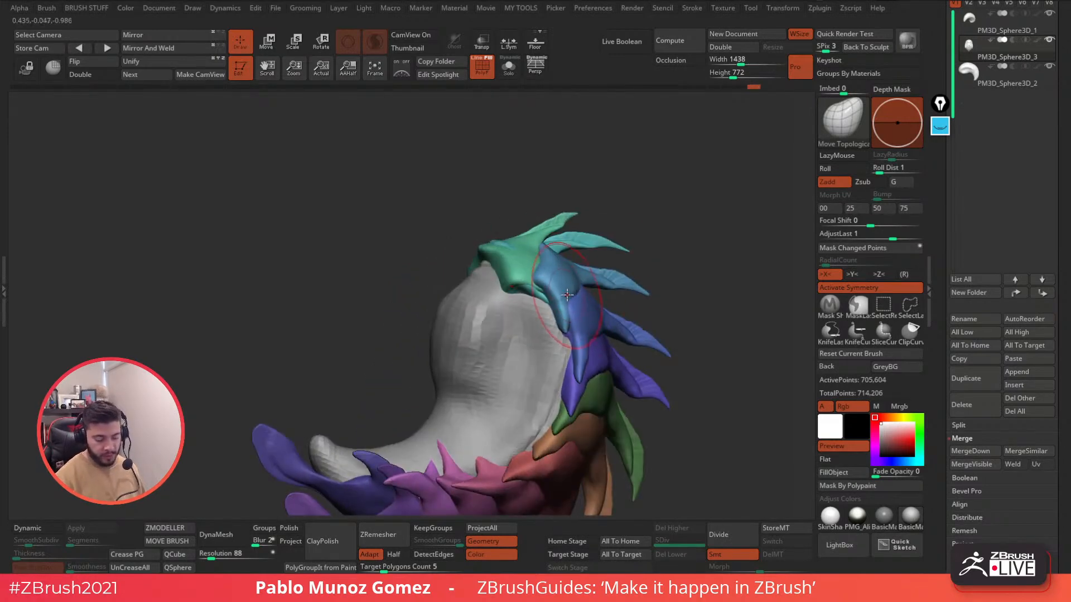
right_drag(572, 306, 589, 273)
key(space)
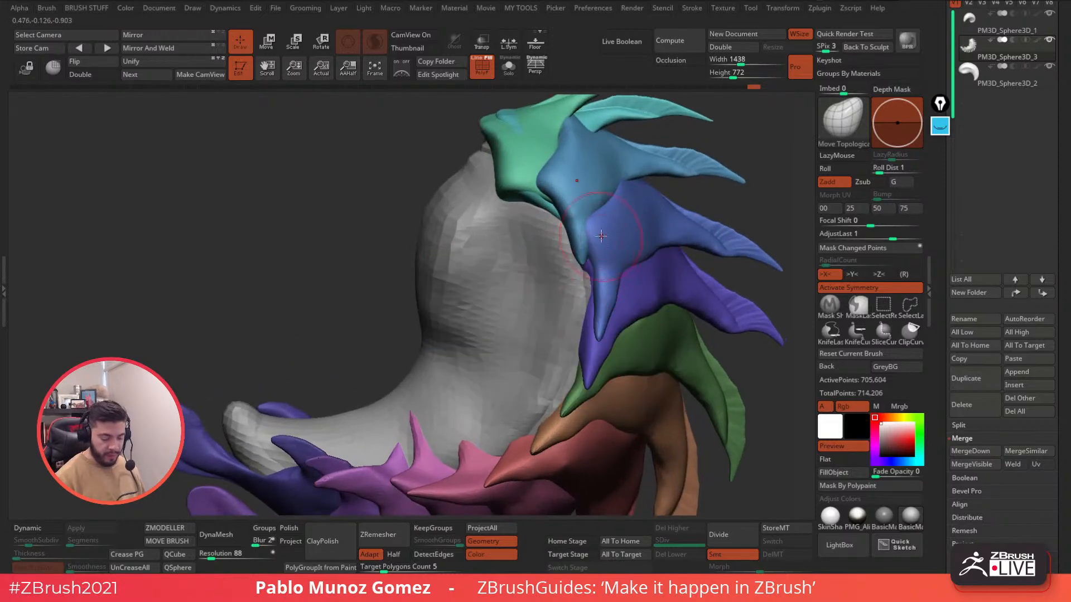
mouse_move(585, 329)
right_down()
mouse_move(545, 240)
mouse_move(608, 200)
mouse_move(677, 191)
mouse_move(565, 259)
mouse_move(633, 215)
mouse_move(664, 239)
mouse_move(670, 212)
right_up()
mouse_move(596, 218)
right_down()
mouse_move(681, 192)
mouse_move(611, 223)
mouse_move(634, 230)
right_up()
right_click(612, 223)
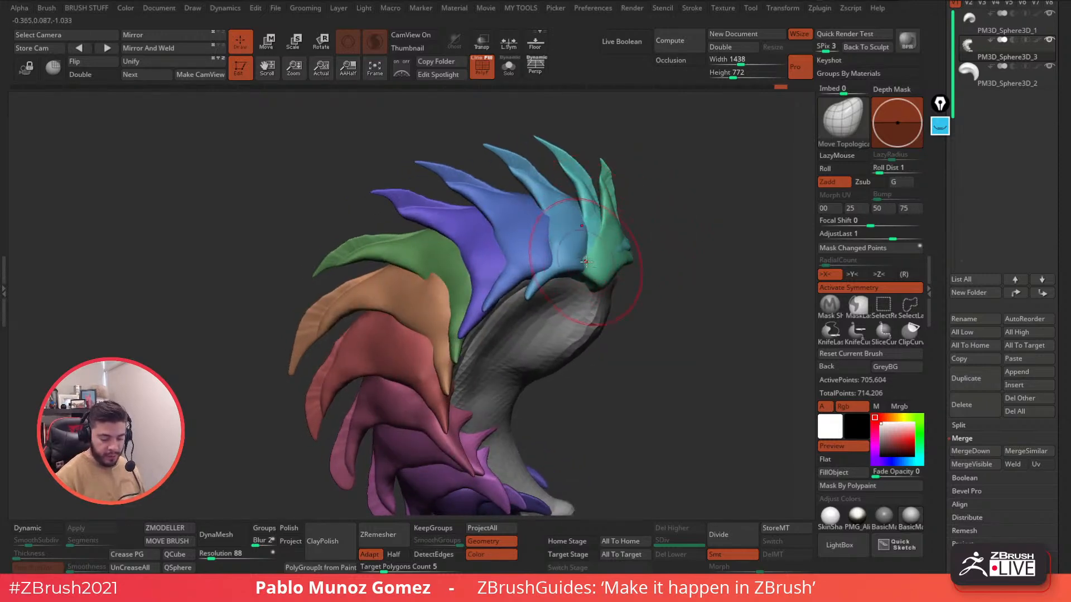
Reshape the teal and light-blue plates at the body's front end and tidy how they overlap.
mouse_move(670, 251)
right_down()
mouse_move(633, 227)
mouse_move(511, 251)
mouse_move(597, 234)
mouse_move(535, 241)
right_up()
right_click(560, 246)
right_click(496, 245)
shift+drag(484, 251, 484, 234)
right_drag(546, 237, 501, 229)
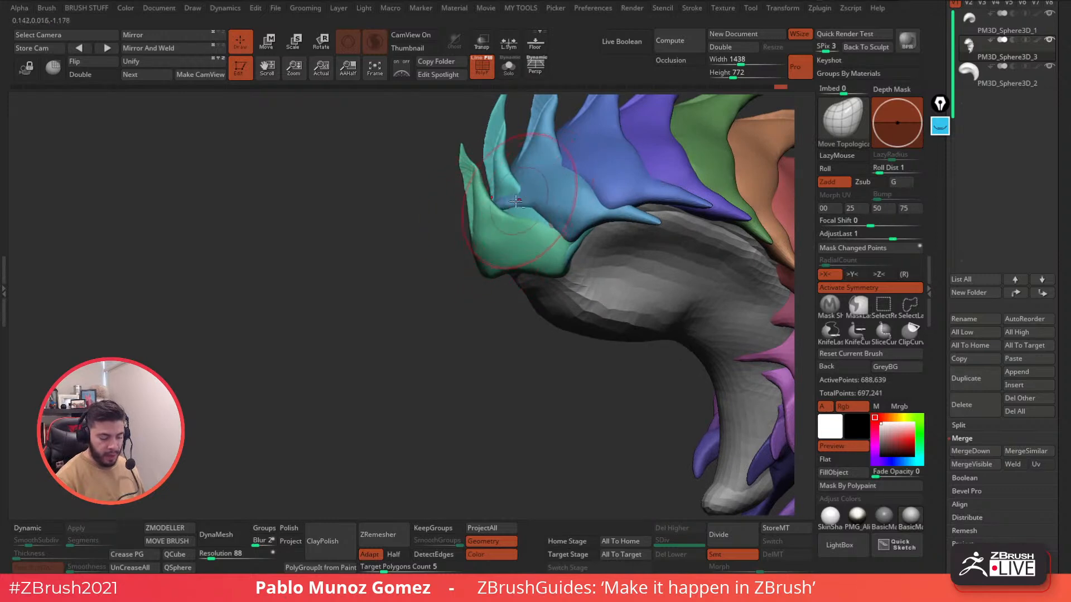
drag(522, 195, 509, 201)
mouse_move(524, 196)
alt+right_down()
mouse_move(522, 244)
mouse_move(483, 238)
alt+right_up()
mouse_move(502, 203)
right_down()
mouse_move(538, 215)
mouse_move(535, 184)
right_up()
click(477, 63)
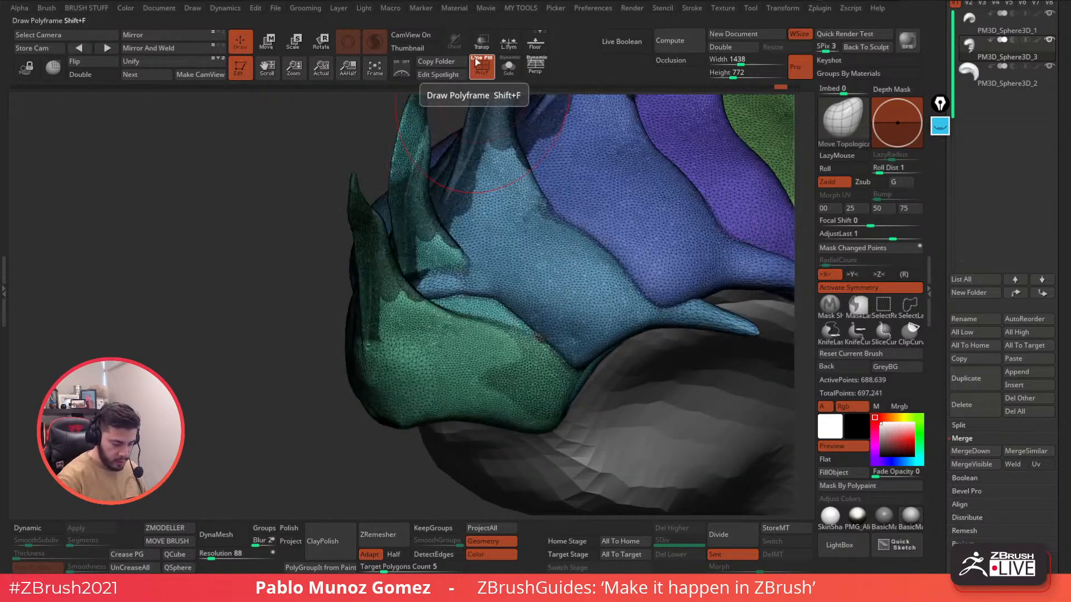
click(476, 63)
drag(418, 247, 432, 256)
ctrl+right_drag(433, 257, 449, 296)
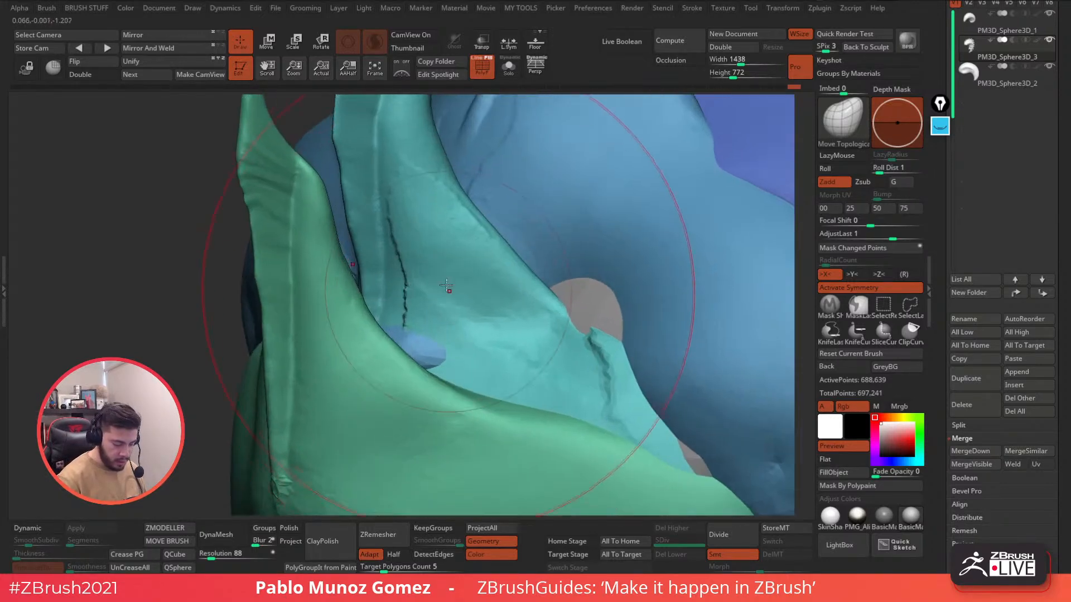
key(ctrl+z)
Reduce the brush size and adjust the second teal plate's edge where it tucks under the light-blue plate.
key(space)
drag(591, 283, 556, 283)
drag(480, 289, 493, 336)
ctrl+right_drag(484, 320, 477, 296)
drag(471, 339, 408, 307)
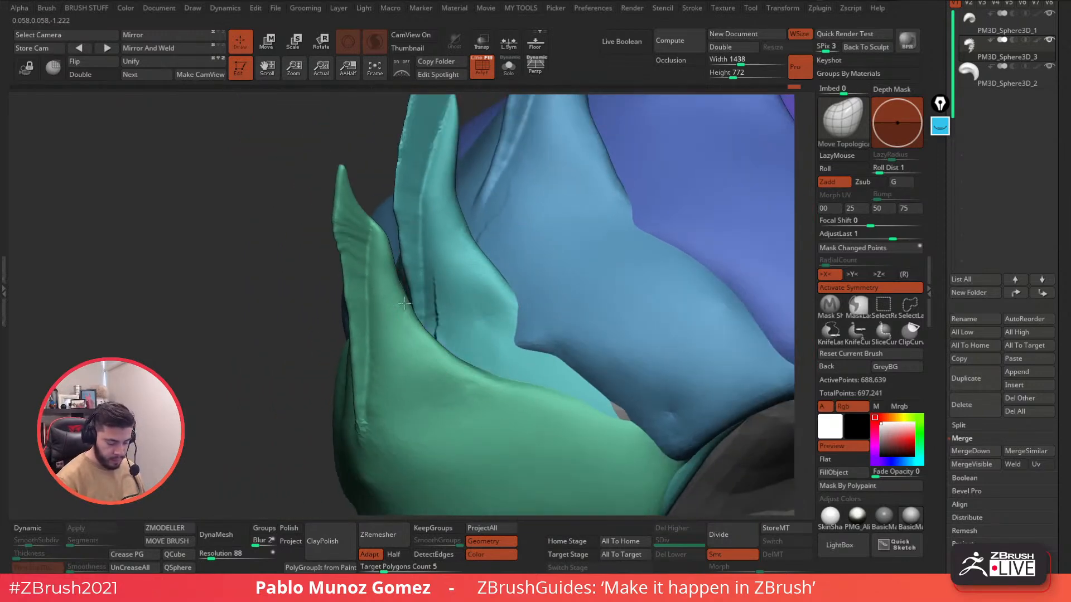
Regenerate the plates' polygroups with Auto Groups and cover the small lump poking through the second plate.
click(483, 76)
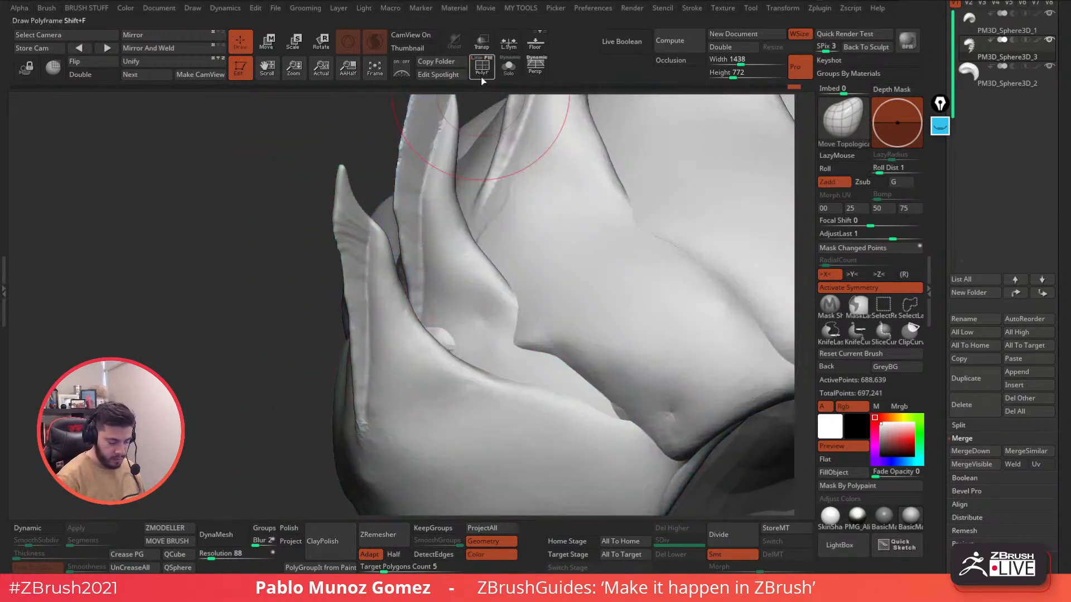
click(482, 76)
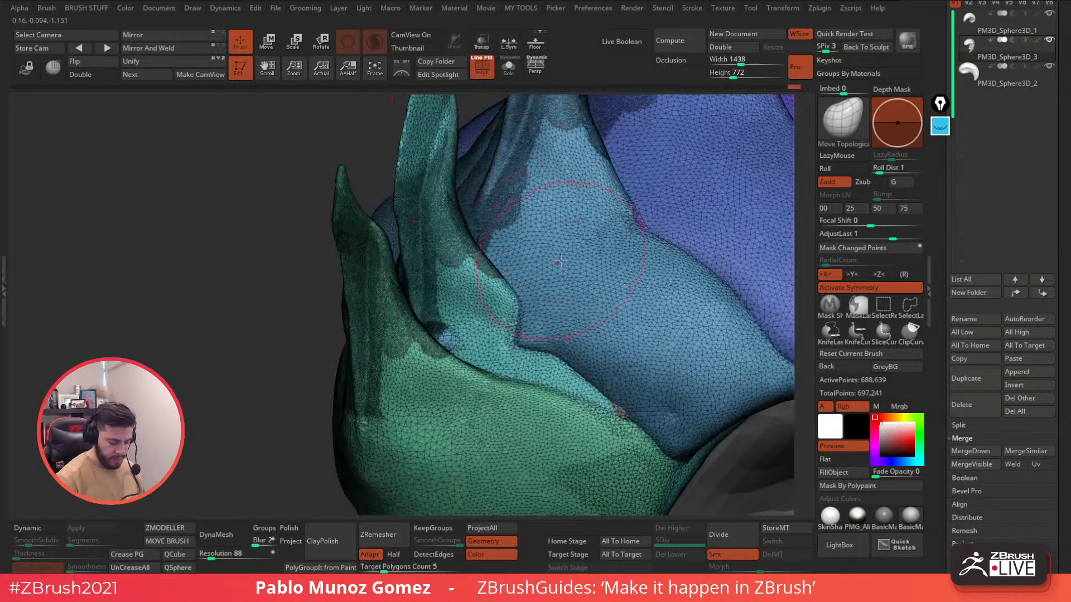
key(space)
click(544, 315)
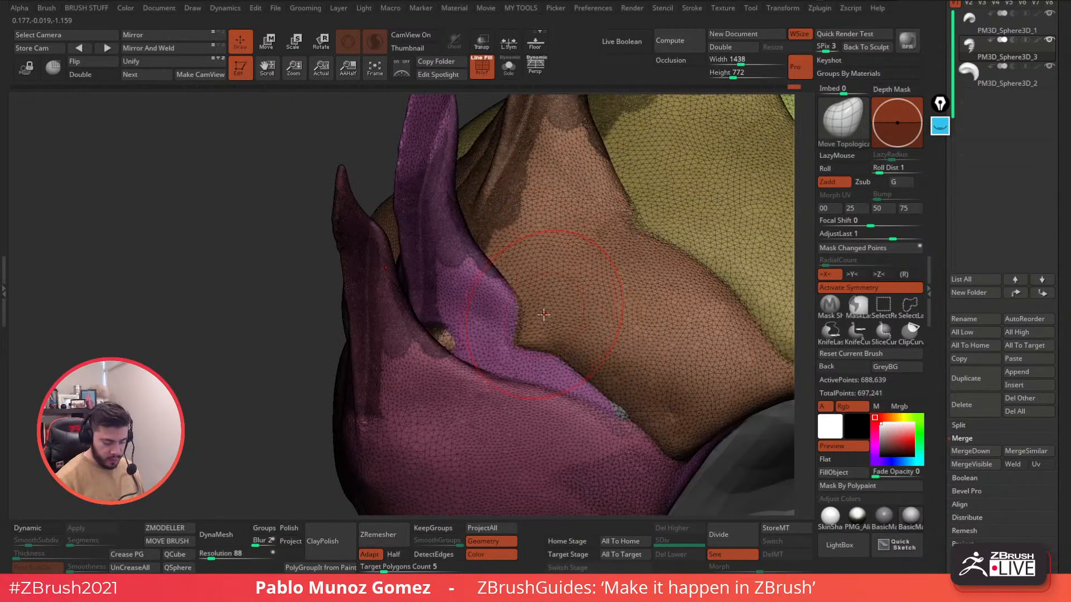
mouse_move(452, 308)
mouse_down()
mouse_move(467, 336)
mouse_move(457, 318)
mouse_move(466, 320)
mouse_up()
Reshape the third plate's lower edge over the second plate in plain grey display, and turn the polygroup colours back on.
click(482, 69)
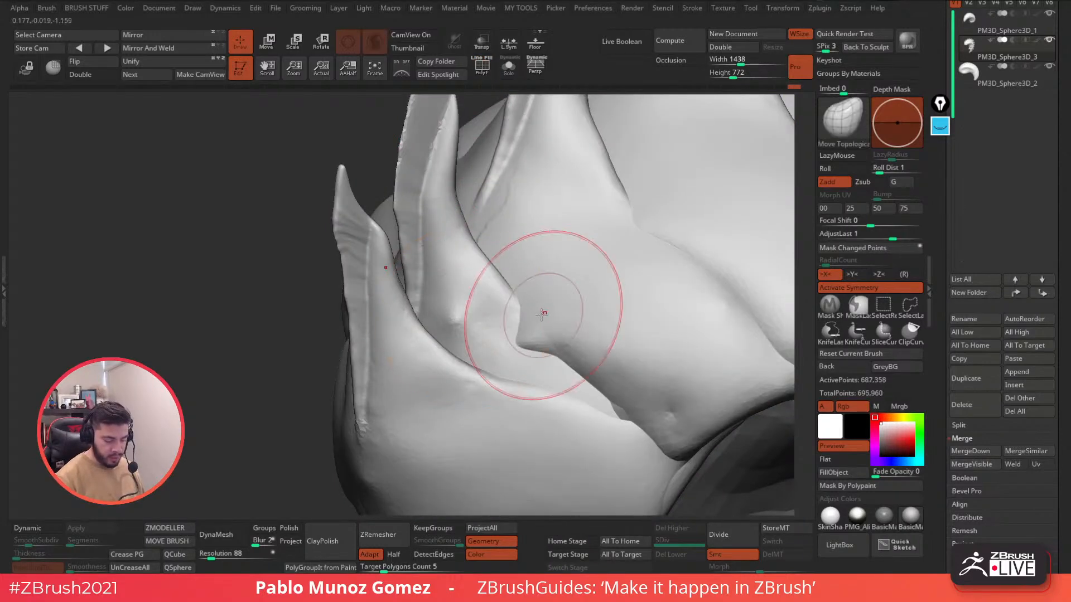
right_drag(543, 316, 564, 320)
drag(536, 334, 554, 337)
mouse_move(556, 337)
right_down()
mouse_move(585, 309)
mouse_move(531, 283)
mouse_move(559, 283)
right_up()
drag(555, 286, 565, 272)
click(481, 67)
key(shift+f)
Move the brown third plate's lower border to refine its curve beside the purple plate.
right_drag(578, 228, 558, 231)
drag(533, 255, 513, 239)
right_drag(546, 246, 506, 302)
right_click(506, 301)
drag(507, 230, 533, 235)
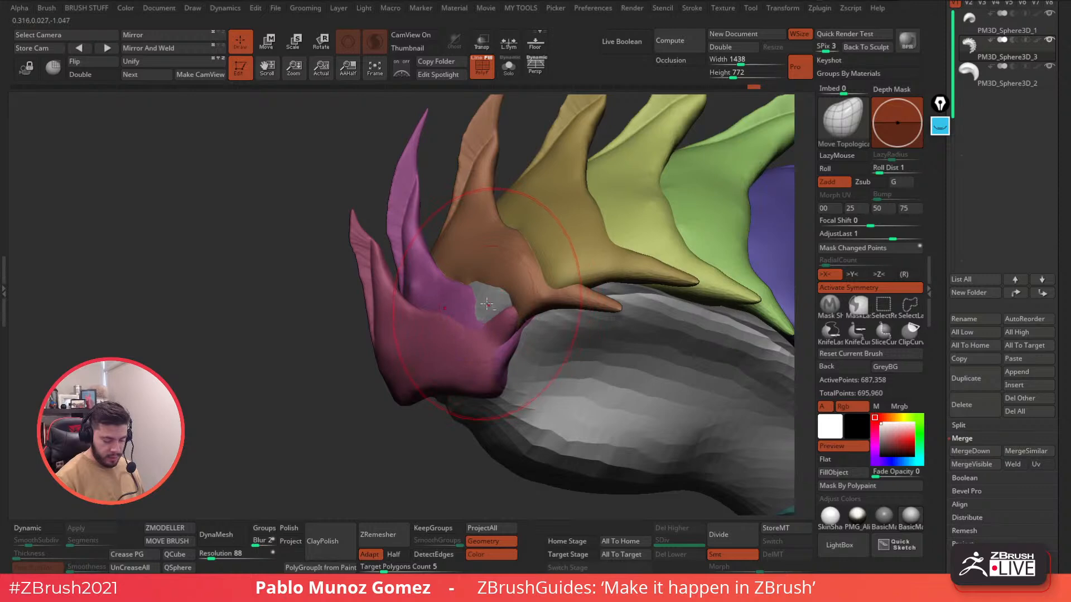
Pull the purple second plate's side across the gap beneath the brown plate and raise its corner into a point.
right_drag(500, 303, 515, 295)
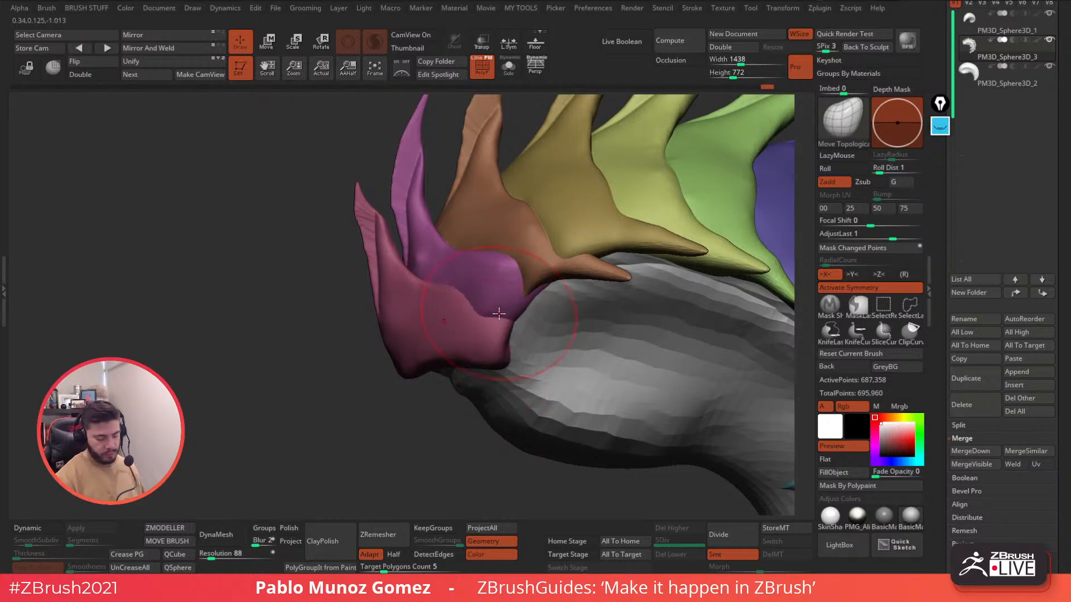
right_drag(514, 301, 535, 287)
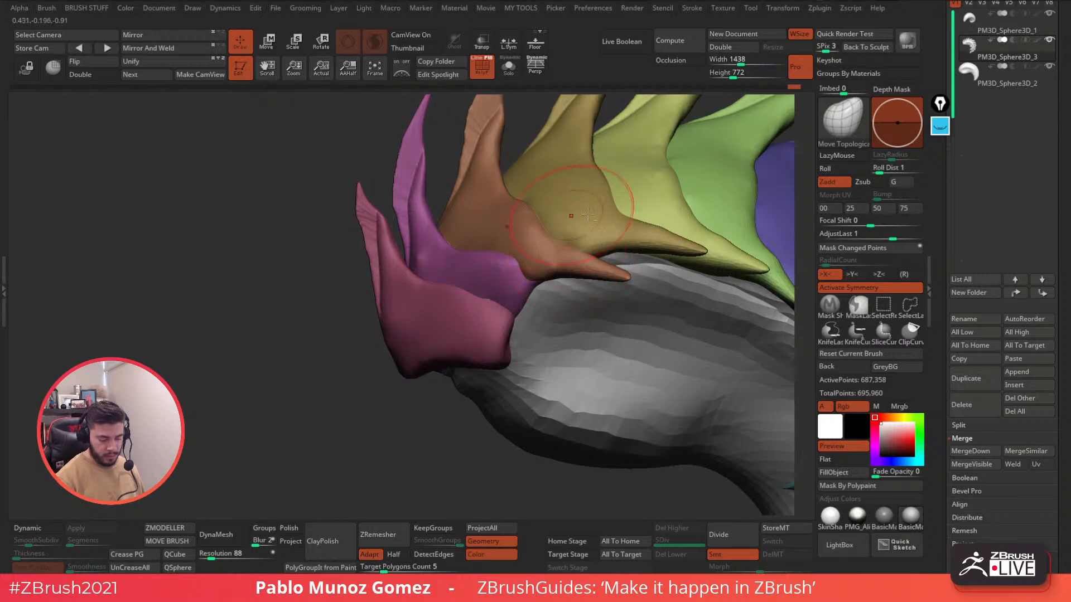
right_drag(641, 274, 534, 280)
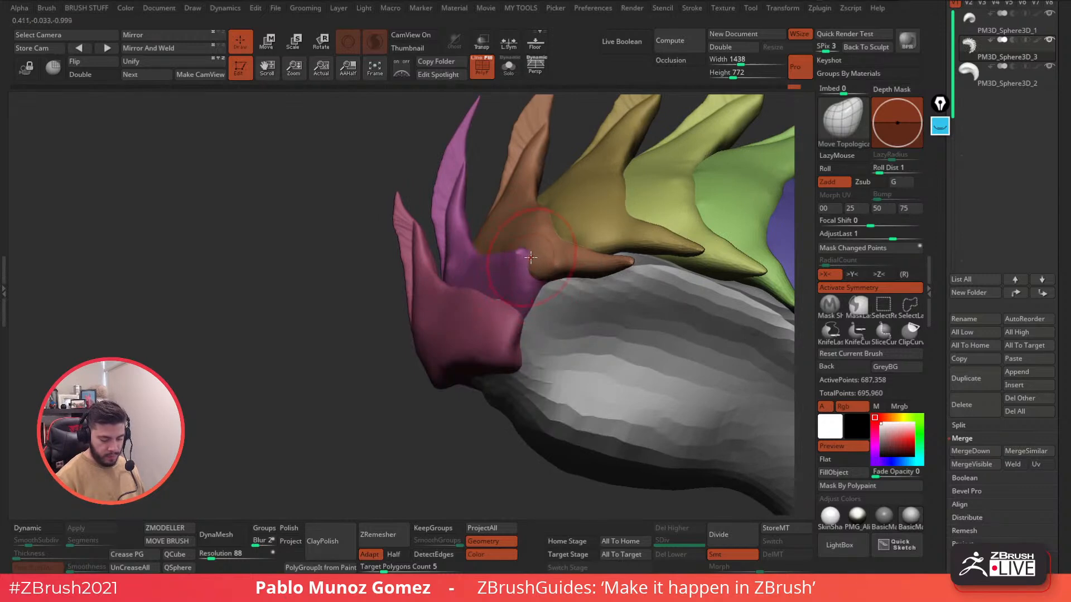
right_drag(530, 256, 514, 256)
Isolate the purple second plate to examine its side corner, hide the polygroup colours, and show all plates again.
key(ctrl+shift+s)
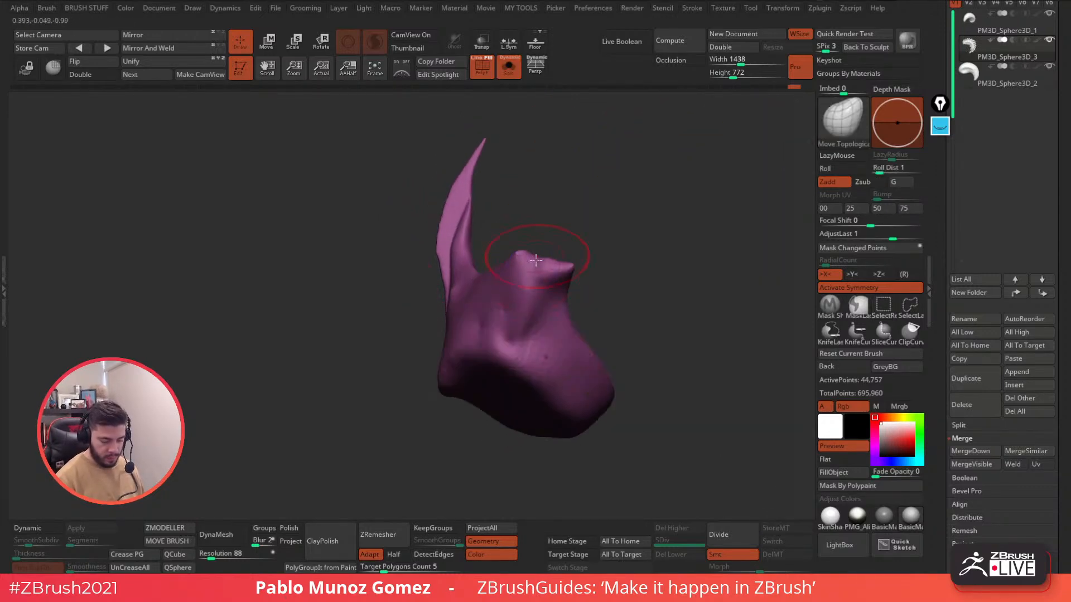
key(ctrl+shift+s)
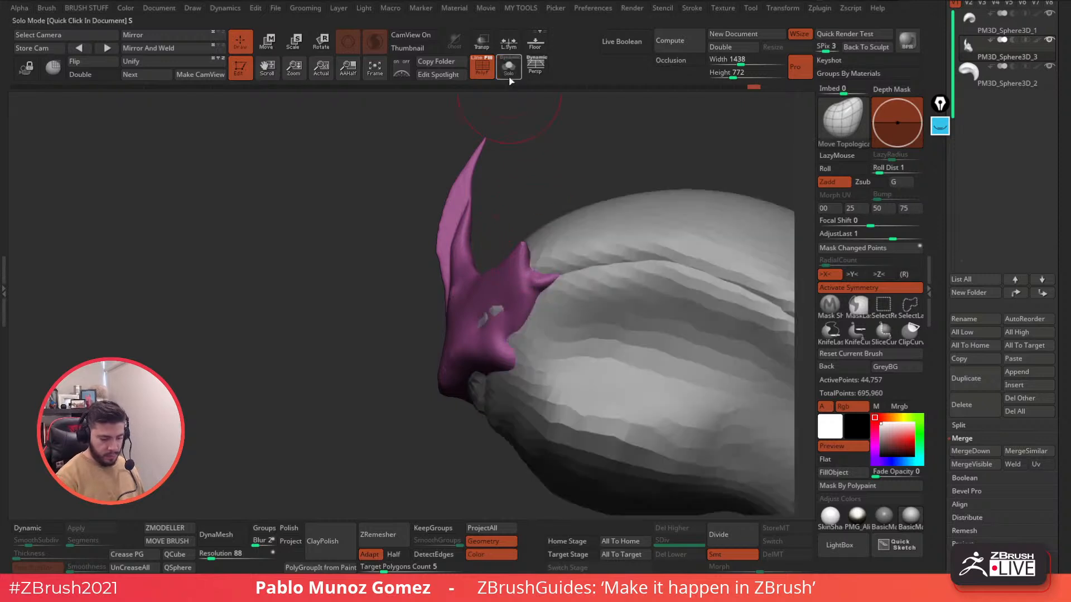
ctrl+right_drag(541, 270, 555, 220)
key(shift+f)
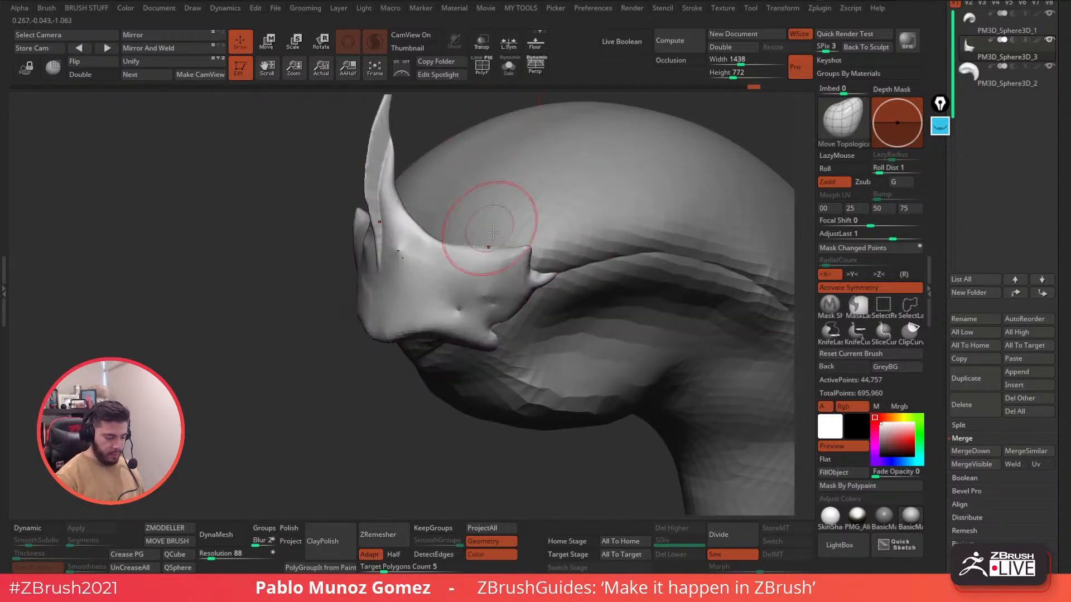
right_drag(493, 192, 546, 227)
ctrl+shift+click(698, 219)
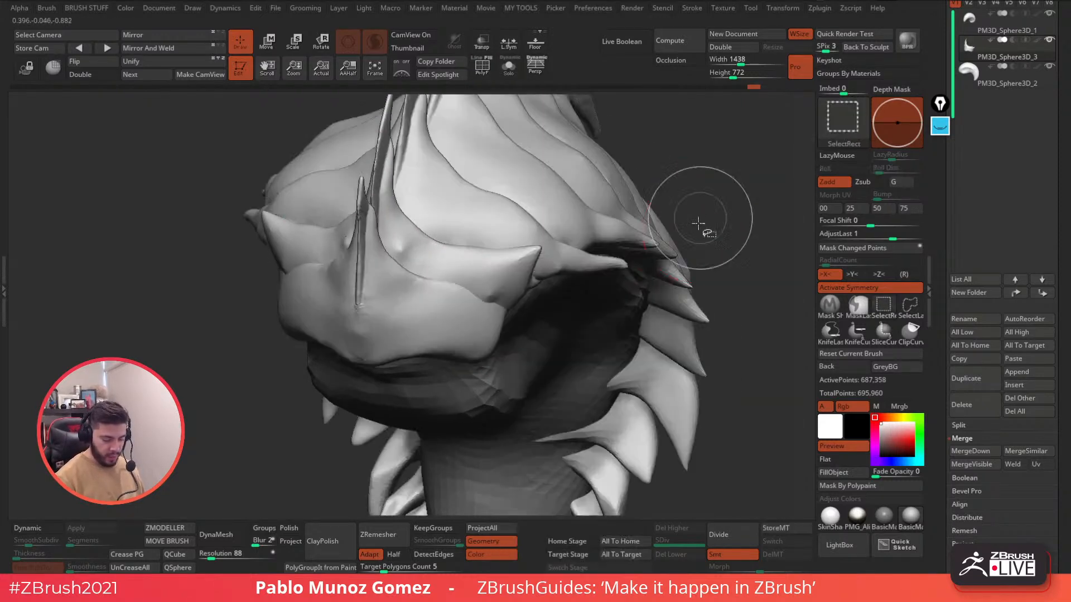
Refine the front plate's side edge next to the second plate's small forked spikes.
key(1)
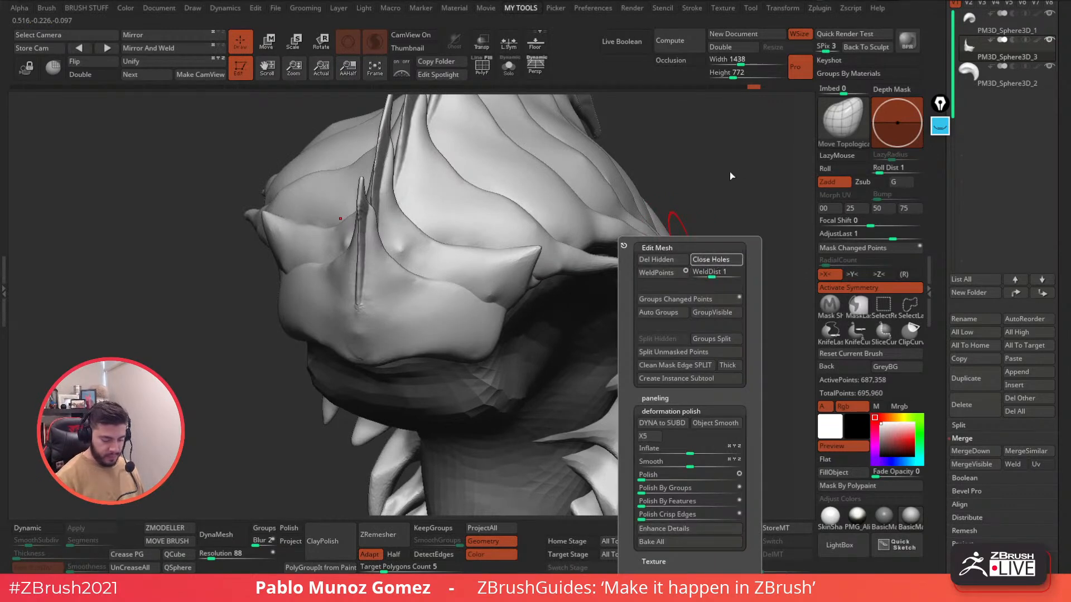
right_drag(720, 204, 712, 208)
key(space)
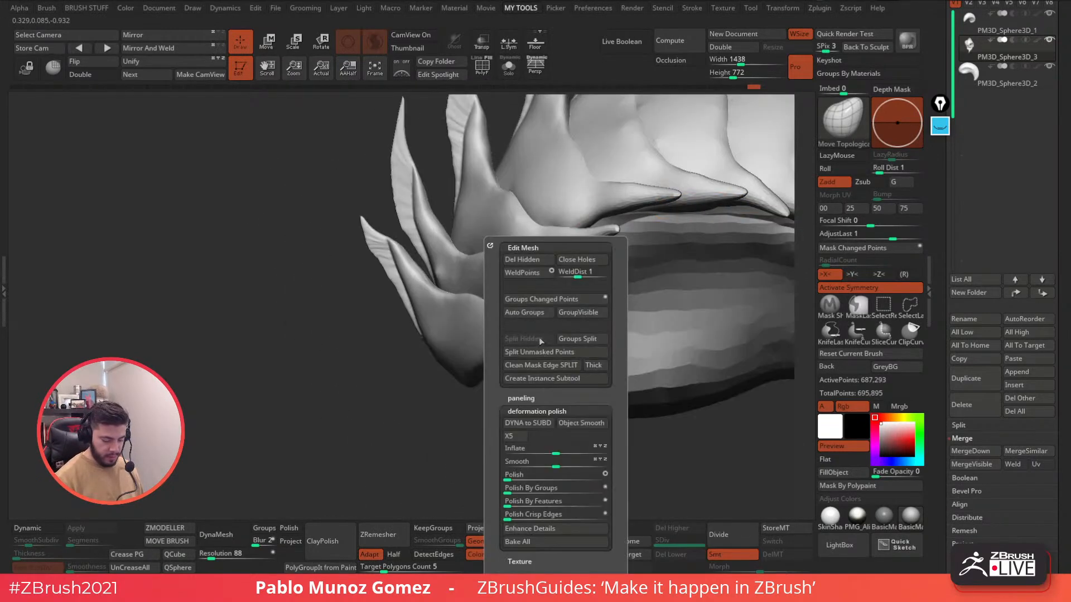
alt+drag(392, 413, 362, 400)
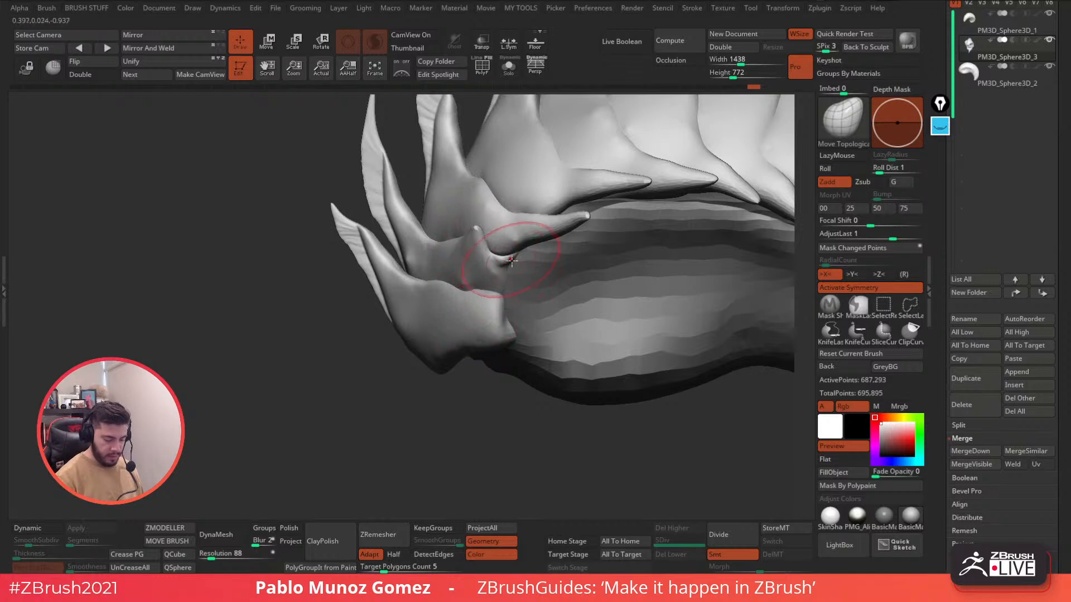
right_click(481, 289)
mouse_move(483, 301)
mouse_down()
mouse_move(507, 295)
mouse_move(481, 283)
mouse_up()
mouse_move(481, 282)
right_down()
mouse_move(527, 288)
mouse_move(519, 252)
mouse_move(538, 290)
right_up()
right_click(481, 290)
drag(508, 310, 483, 312)
Pull the front plate's lower tip down into a spike and form two small horns on its side.
mouse_move(516, 278)
right_down()
mouse_move(475, 307)
mouse_move(493, 313)
right_up()
mouse_move(453, 333)
mouse_down()
mouse_move(422, 364)
mouse_move(430, 357)
mouse_up()
right_drag(429, 357, 452, 379)
mouse_move(537, 316)
mouse_down()
mouse_move(527, 325)
mouse_move(523, 315)
mouse_up()
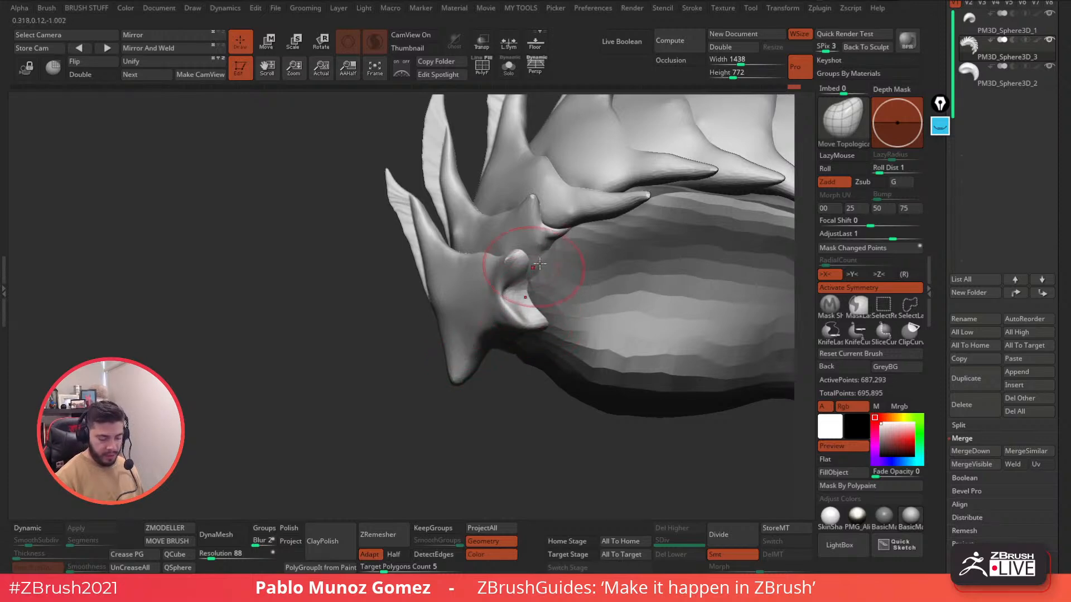
Shape and smooth the notch between the two small horns on the front plate's side.
right_drag(533, 267, 538, 264)
drag(519, 259, 524, 265)
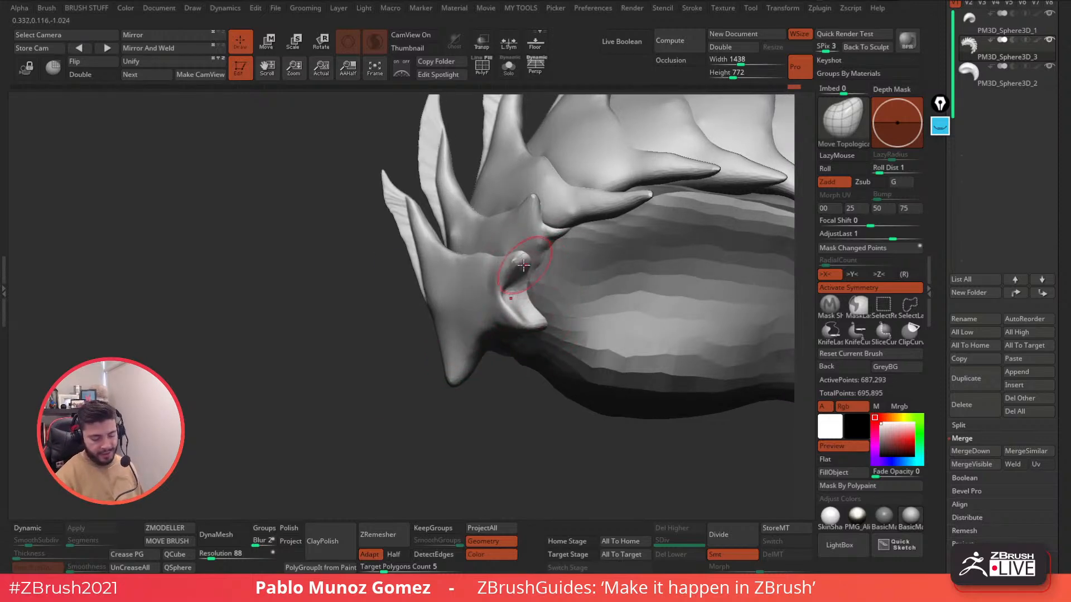
right_drag(524, 265, 519, 278)
drag(520, 278, 517, 286)
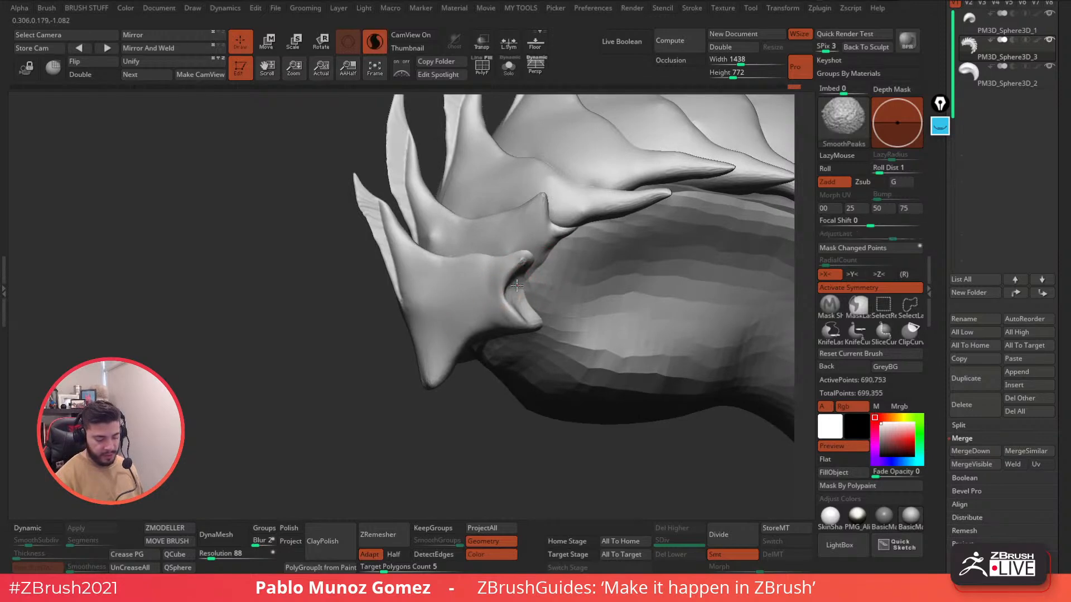
right_drag(517, 286, 522, 287)
drag(522, 287, 516, 286)
Resize the brush, pull the front plate's lower tip into a longer pointed spike, and smooth its base.
mouse_move(545, 284)
right_down()
mouse_move(520, 284)
mouse_move(582, 230)
mouse_move(563, 240)
right_up()
key(space)
shift+right_drag(435, 225, 415, 232)
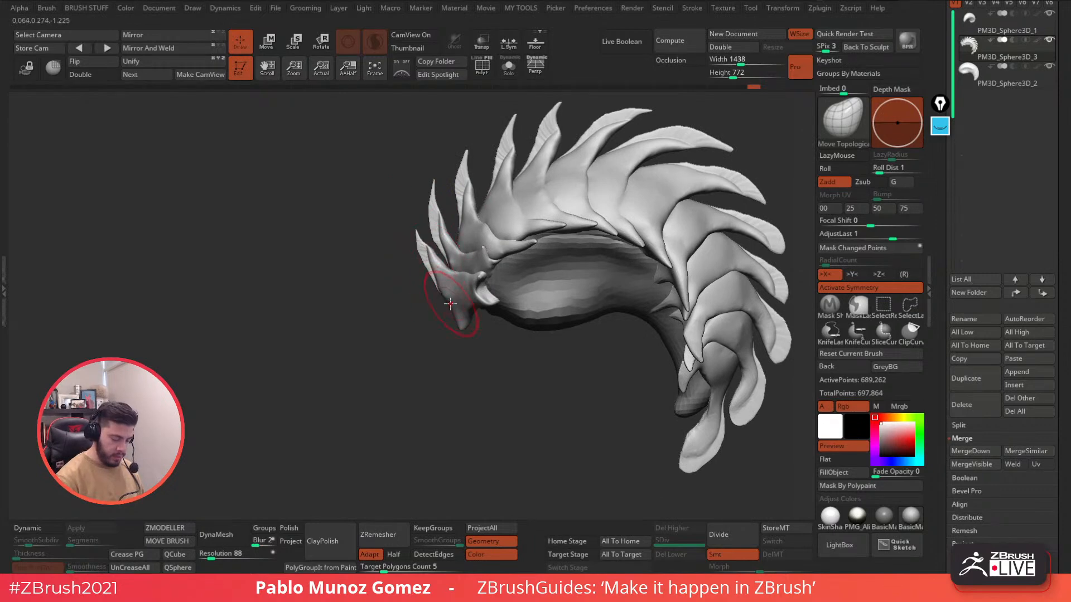
mouse_move(464, 325)
right_down()
mouse_move(480, 347)
mouse_move(572, 307)
mouse_move(565, 318)
right_up()
key(space)
mouse_move(445, 338)
mouse_down()
mouse_move(491, 343)
mouse_move(455, 325)
mouse_up()
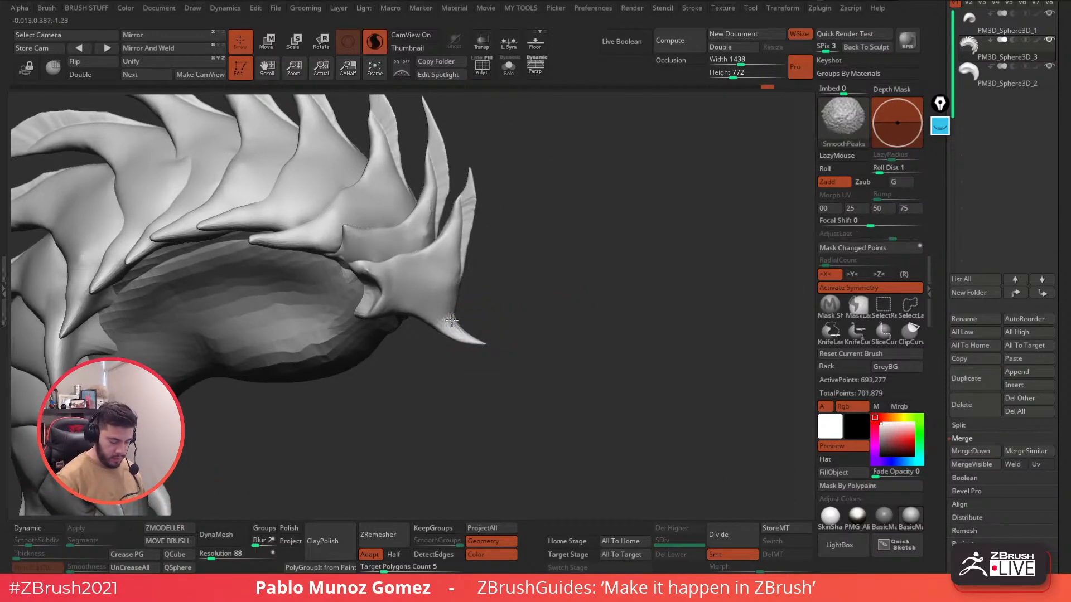
Refine and smooth the front plate's long lower spike, checking its curve from the side and the front.
right_drag(509, 319, 580, 291)
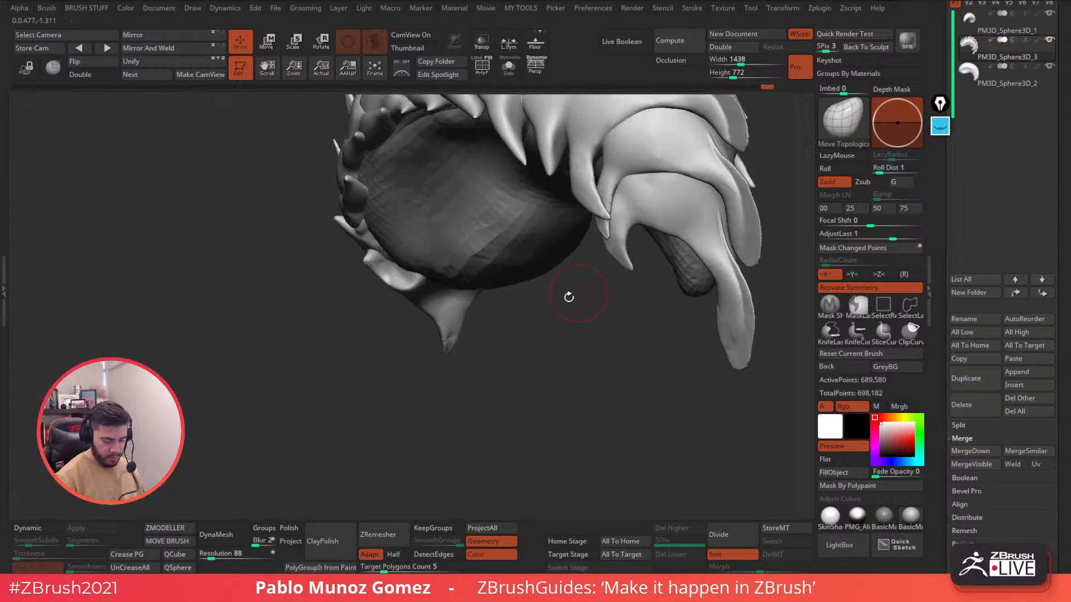
mouse_move(538, 333)
right_down()
mouse_move(515, 311)
mouse_move(466, 324)
mouse_move(549, 280)
mouse_move(612, 278)
mouse_move(645, 304)
right_up()
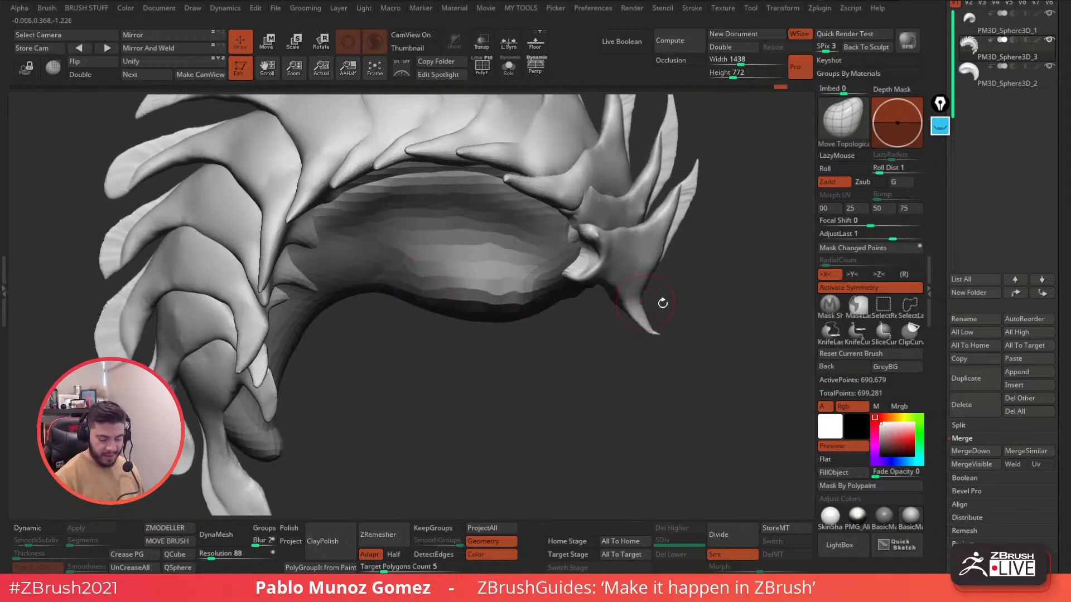
key(shift)
shift+drag(649, 317, 634, 310)
mouse_move(662, 293)
alt+right_down()
mouse_move(634, 275)
mouse_move(667, 270)
mouse_move(519, 229)
mouse_move(566, 242)
mouse_move(574, 227)
alt+right_up()
right_click(630, 275)
mouse_move(664, 229)
right_down()
mouse_move(685, 268)
mouse_move(676, 241)
mouse_move(684, 267)
mouse_move(644, 254)
mouse_move(681, 246)
mouse_move(672, 248)
right_up()
Mirror and weld the spiked plates subtool PM3D_Sphere3D_3 so both sides match.
alt+click(509, 258)
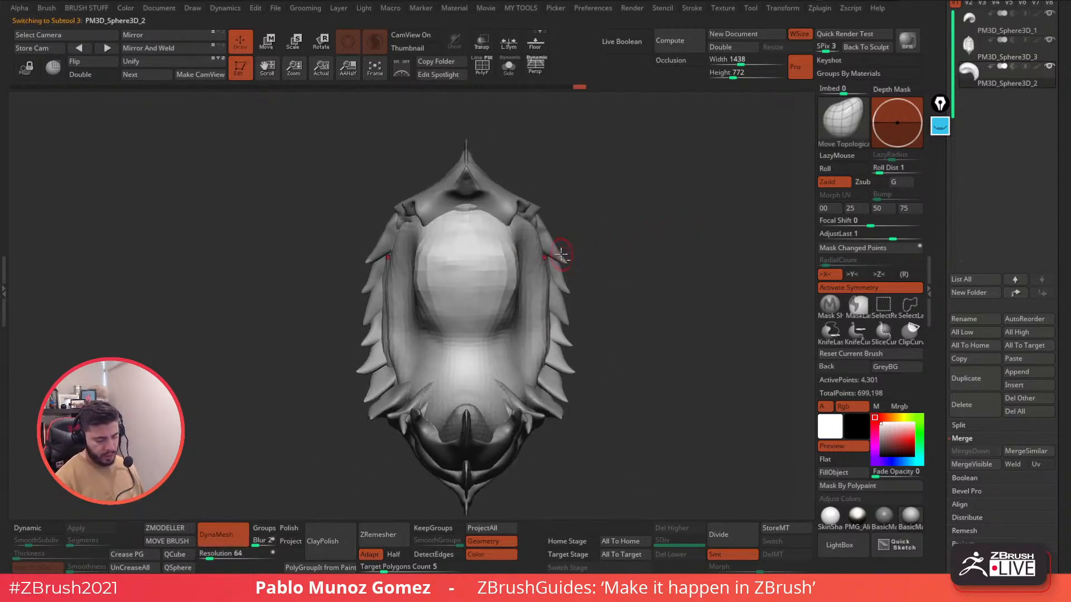
alt+click(559, 254)
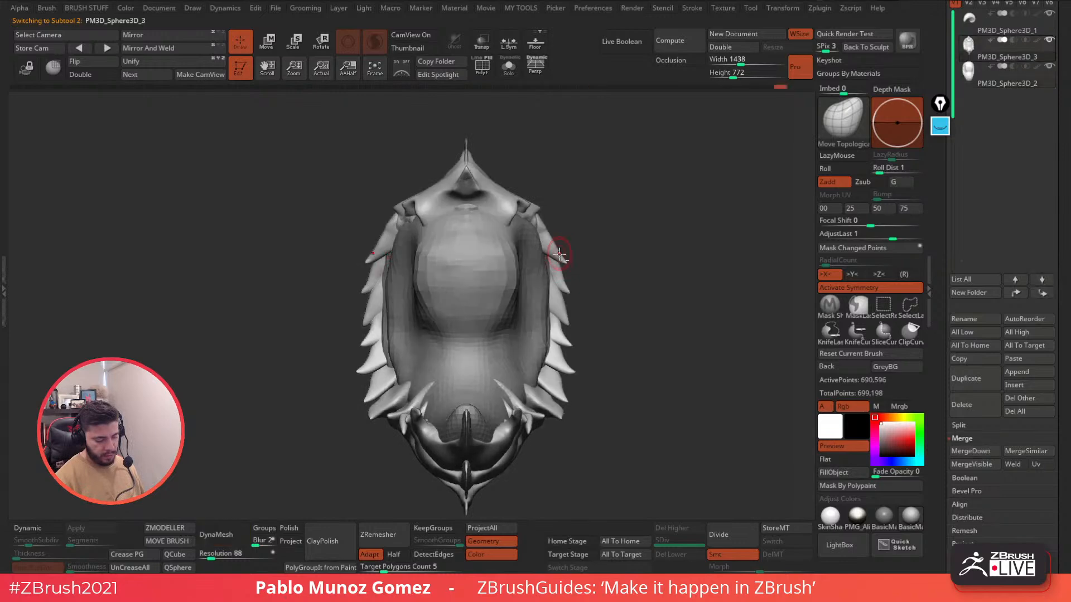
click(169, 50)
drag(628, 183, 612, 257)
key(ctrl+z)
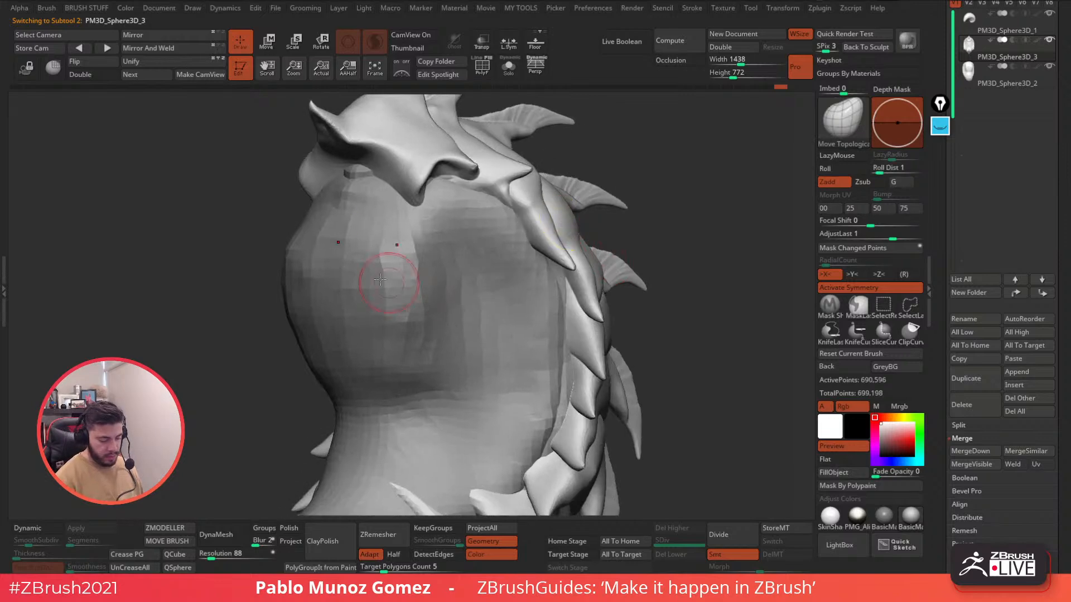
click(170, 36)
click(171, 50)
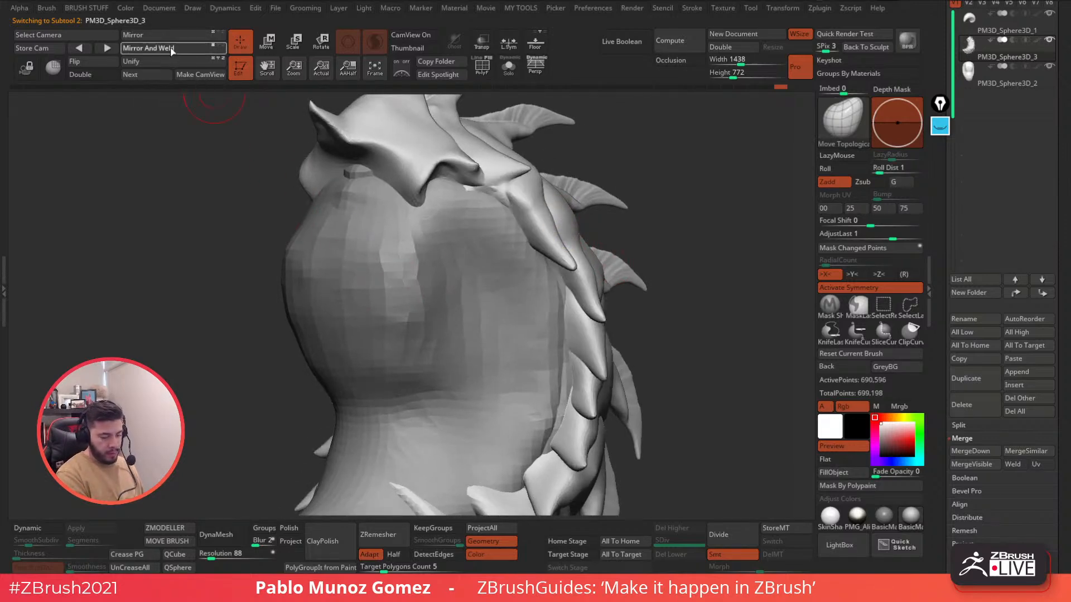
drag(657, 183, 622, 174)
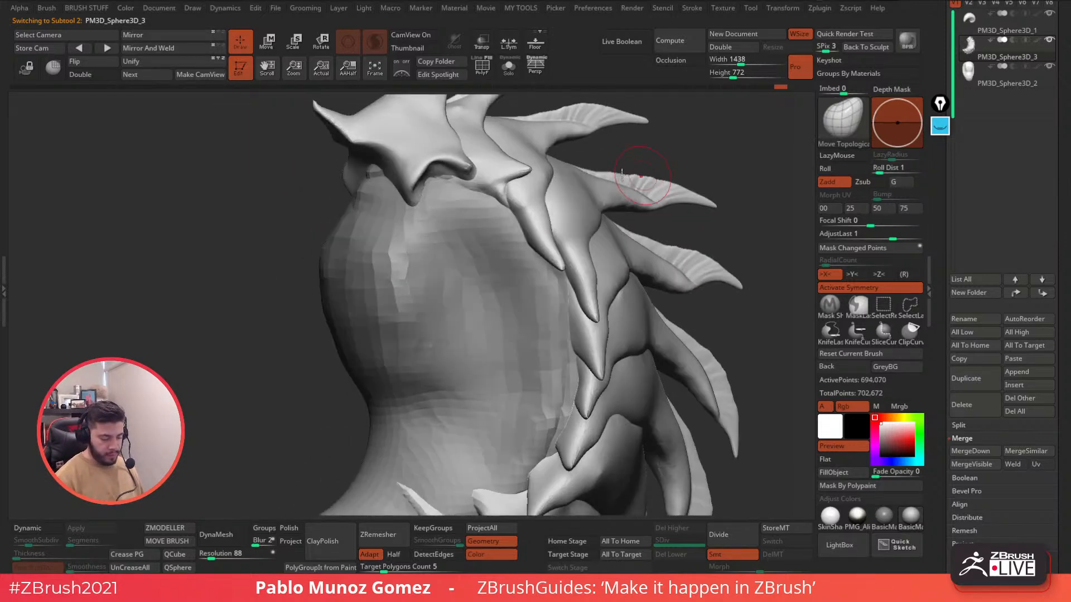
Select the inner body PM3D_Sphere3D_2 and examine how it sits beneath the plates from several angles.
alt+click(453, 179)
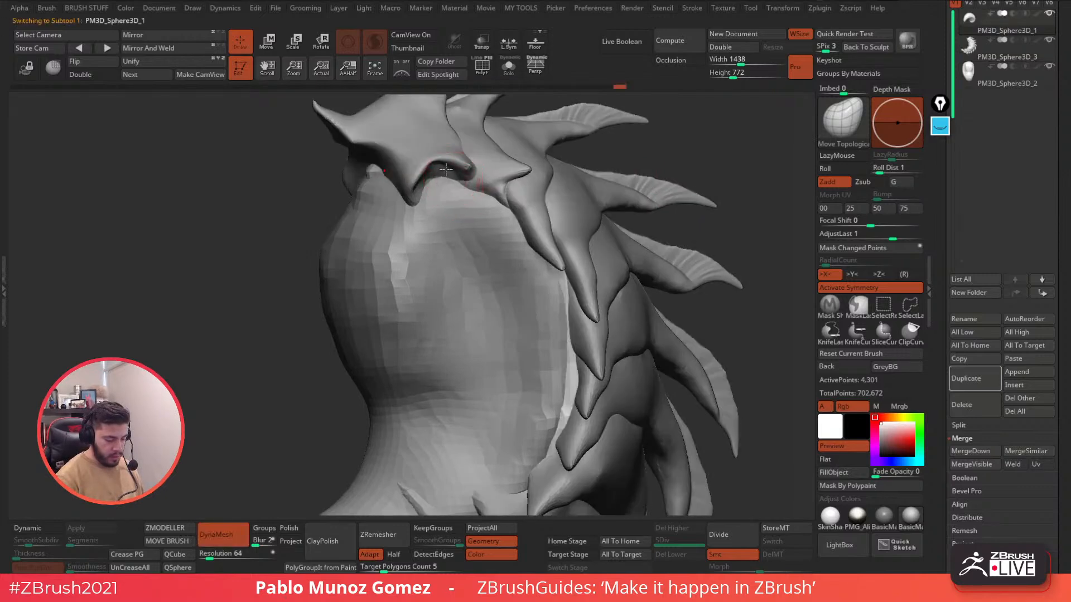
alt+click(443, 183)
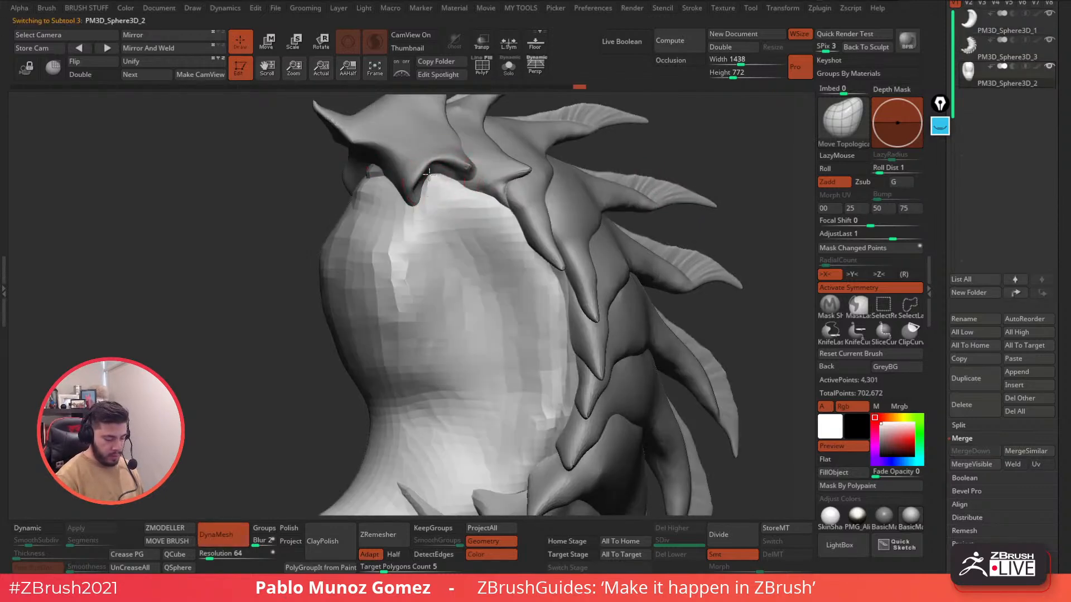
mouse_move(466, 215)
right_down()
mouse_move(564, 179)
mouse_move(693, 311)
mouse_move(681, 339)
mouse_move(700, 330)
mouse_move(660, 354)
mouse_move(645, 342)
mouse_move(647, 312)
right_up()
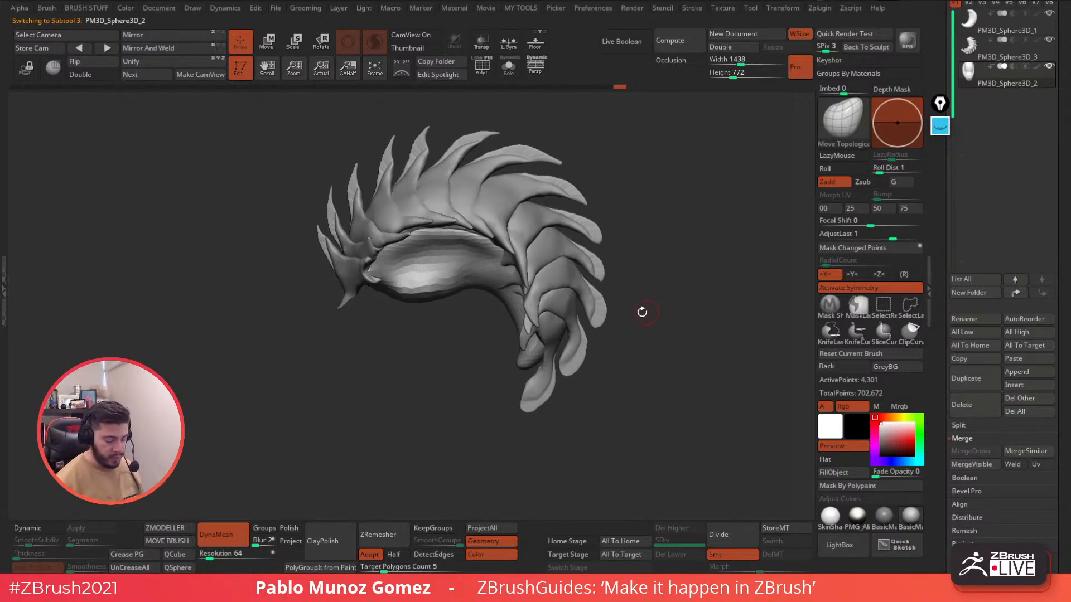
key(space)
right_drag(478, 195, 478, 215)
drag(478, 215, 502, 211)
mouse_move(514, 219)
right_down()
mouse_move(511, 262)
mouse_move(532, 187)
right_up()
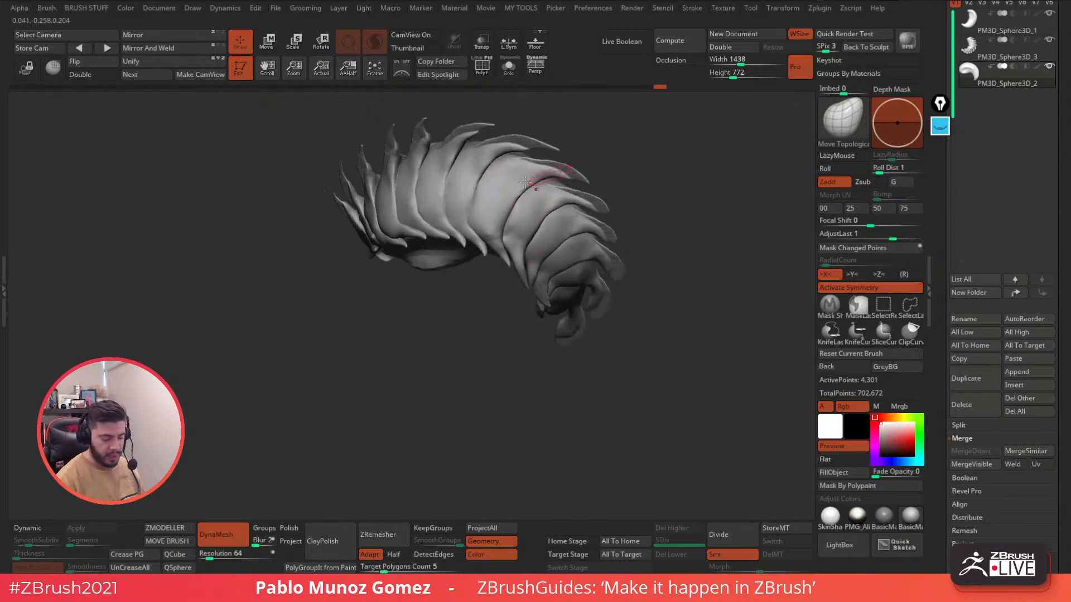
mouse_move(657, 175)
right_down()
mouse_move(664, 229)
mouse_move(688, 266)
mouse_move(685, 244)
right_up()
mouse_move(681, 298)
right_down()
mouse_move(681, 220)
mouse_move(681, 240)
mouse_move(703, 223)
right_up()
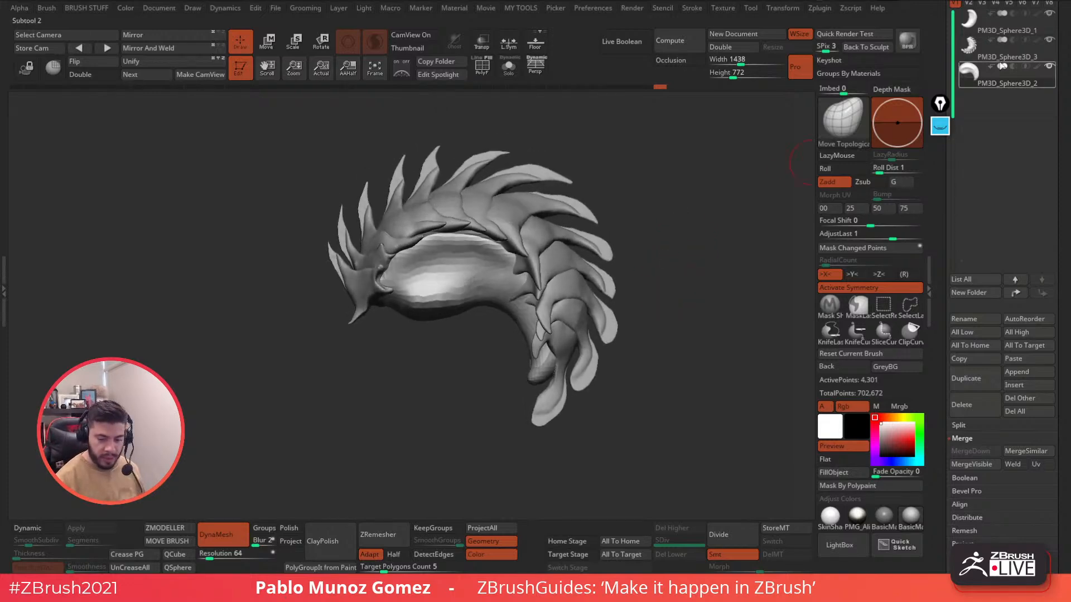
Set up the under-plate shell PM3D_Sphere3D_1 for editing with the Move brush and the polyframe display.
click(1018, 22)
click(1048, 67)
click(1048, 66)
key(b)
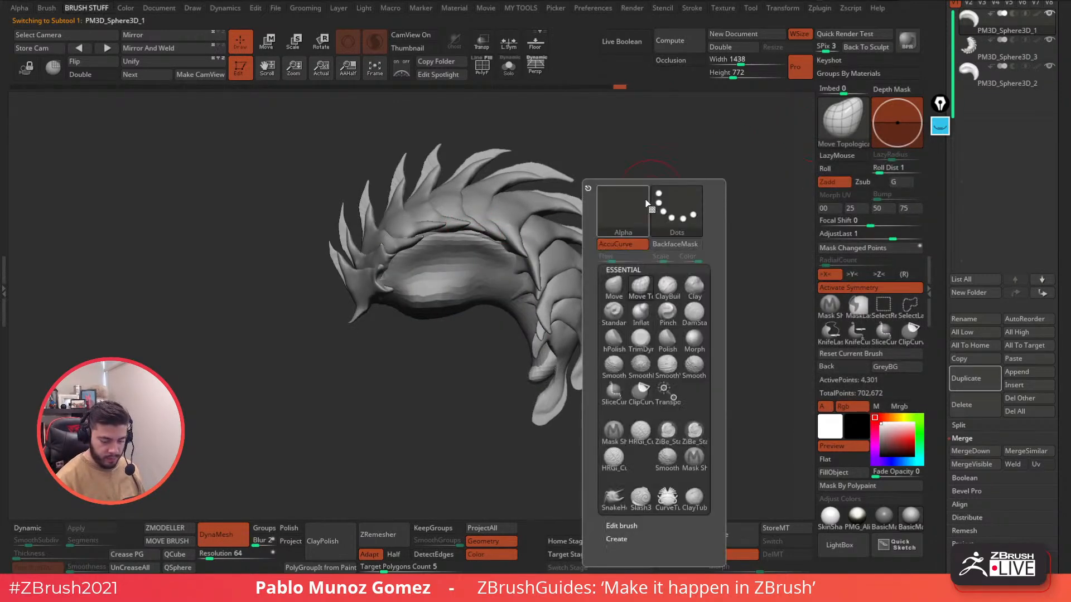
click(620, 285)
scroll(974, 61, up, 3)
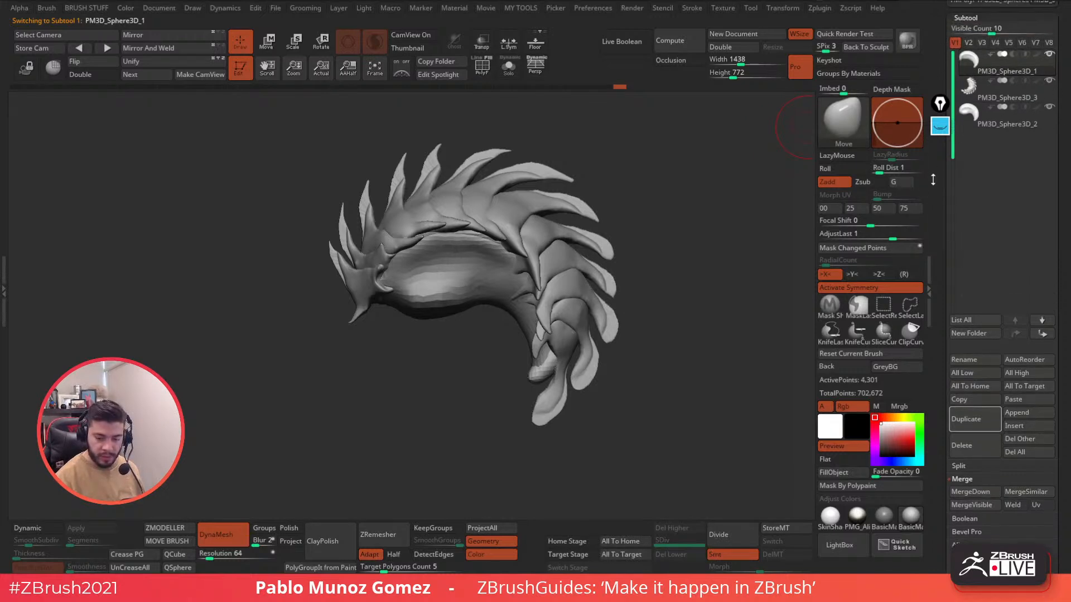
scroll(932, 180, up, 2)
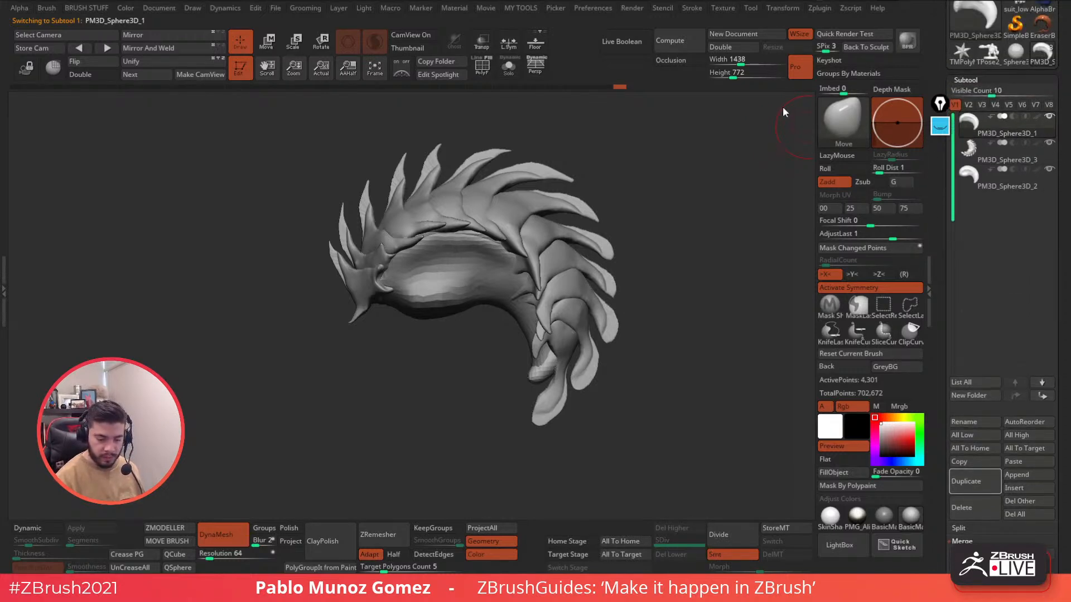
click(478, 64)
Resize the Move brush and reshape the shell's side edge between the inner body and the rear plates.
mouse_move(663, 218)
mouse_down()
mouse_move(679, 182)
mouse_move(668, 235)
mouse_up()
key(space)
drag(601, 221, 609, 221)
drag(527, 250, 525, 280)
alt+click(519, 288)
alt+click(526, 281)
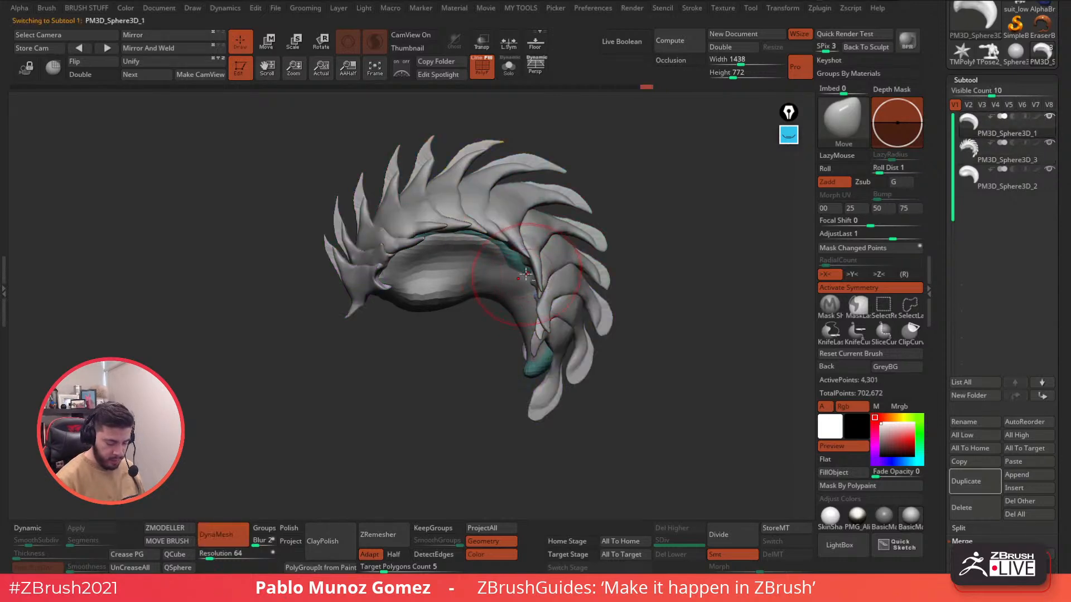
right_click(544, 283)
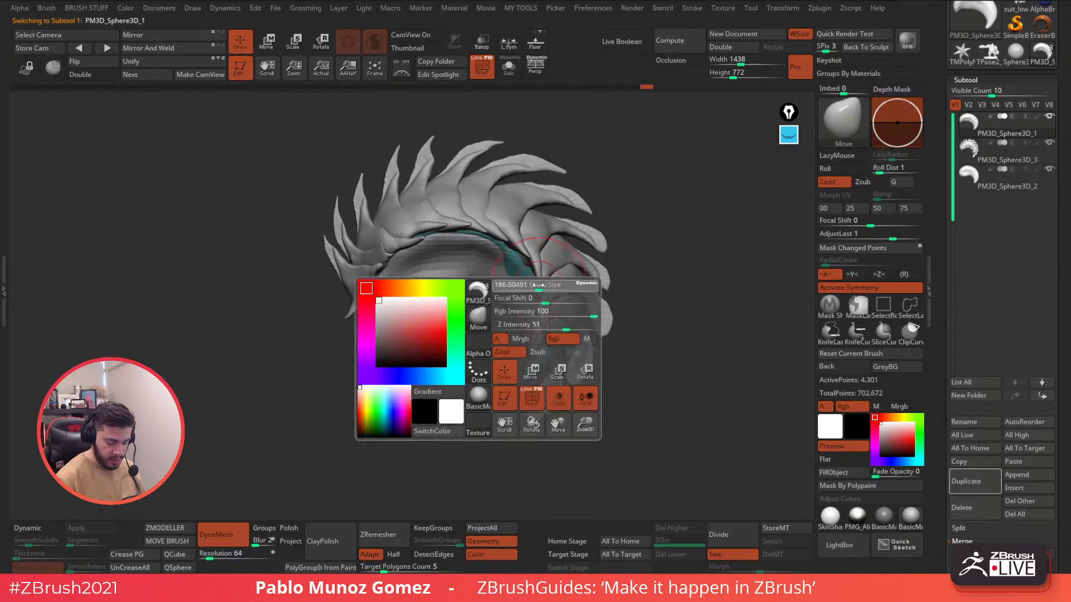
right_drag(502, 304, 542, 307)
drag(530, 312, 539, 318)
alt+click(533, 346)
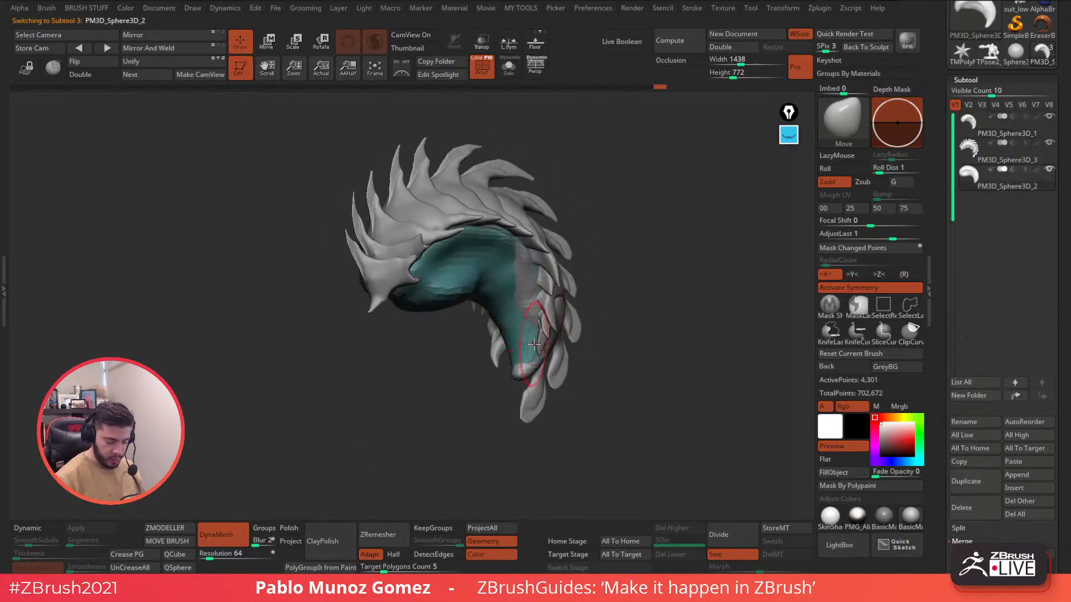
alt+click(536, 333)
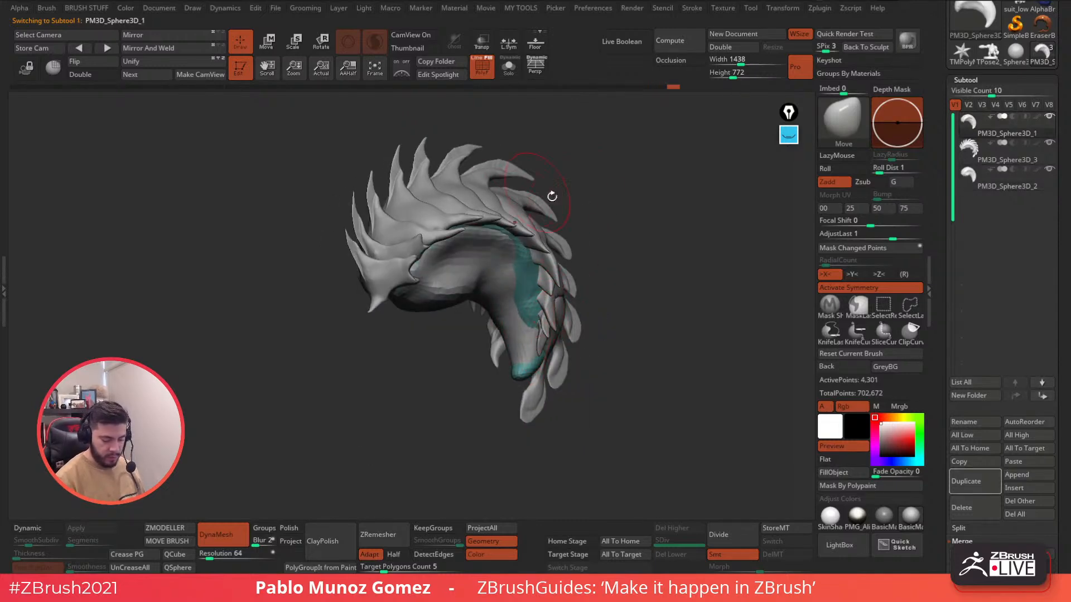
Refine the shell's edge along the middle of the back with a resized Move brush.
right_drag(537, 192, 526, 296)
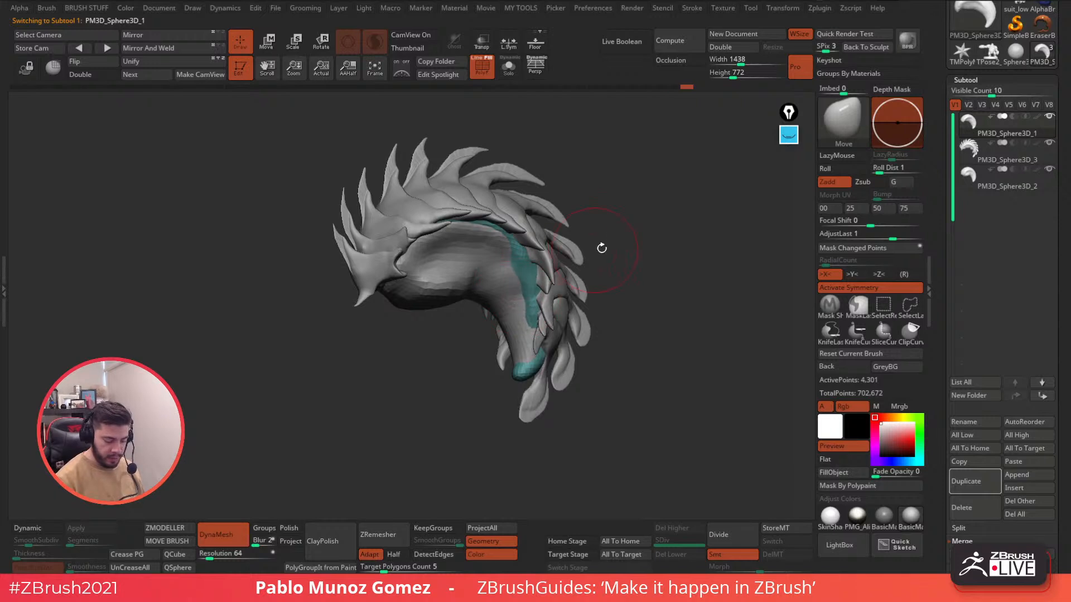
right_drag(595, 250, 613, 234)
key(space)
drag(609, 234, 598, 233)
drag(530, 277, 525, 278)
alt+click(527, 288)
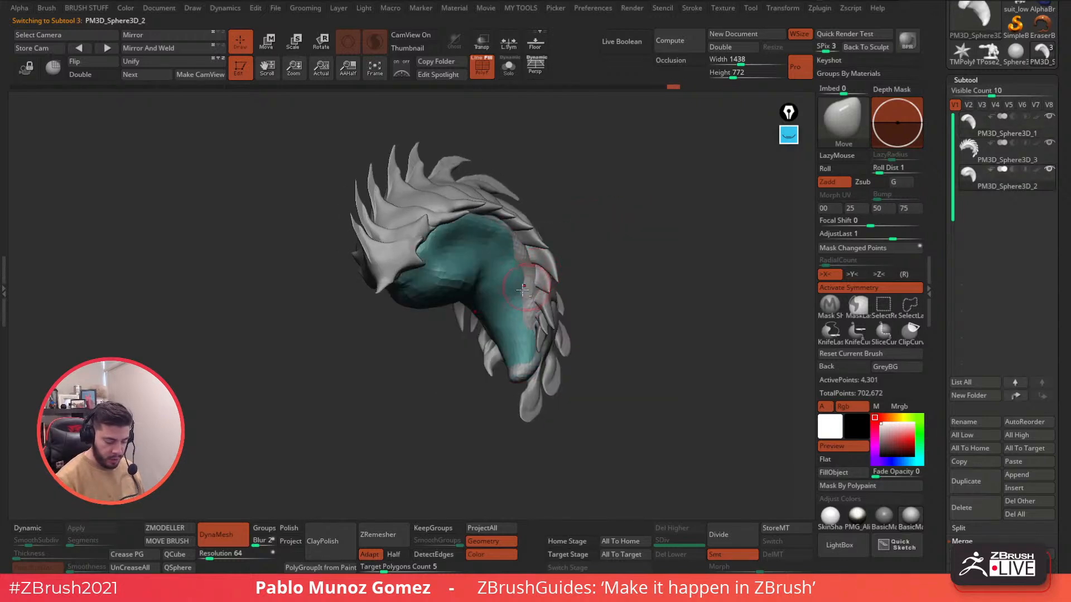
alt+click(526, 295)
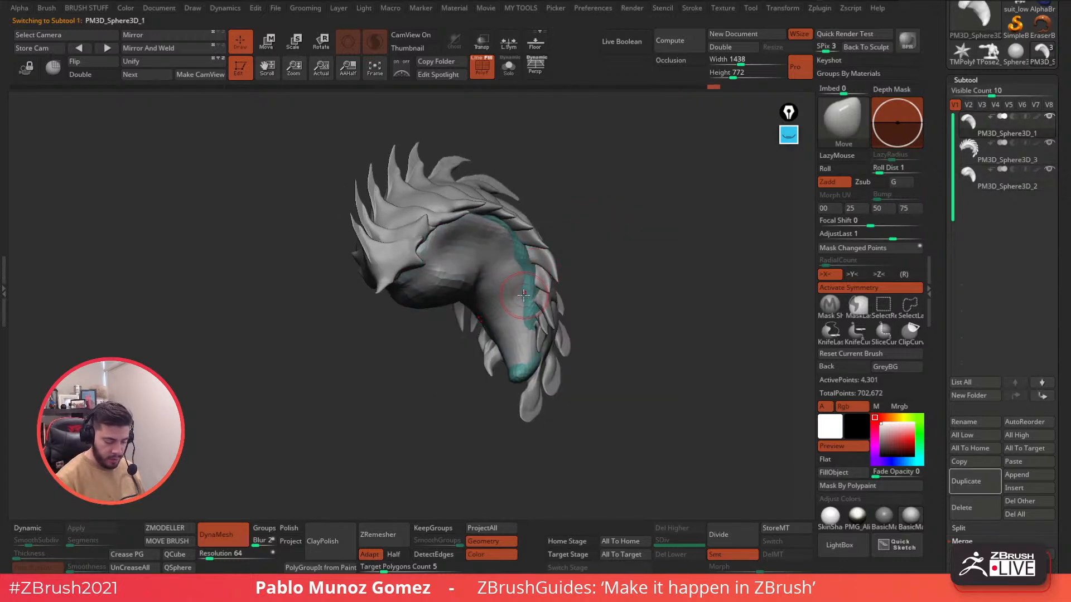
mouse_move(544, 344)
right_down()
mouse_move(573, 353)
mouse_move(585, 287)
mouse_move(607, 256)
mouse_move(505, 248)
right_up()
Pull the front of the shell PM3D_Sphere3D_1 out beneath the front plates, around the head end of the body.
alt+click(531, 360)
alt+click(587, 257)
alt+click(501, 245)
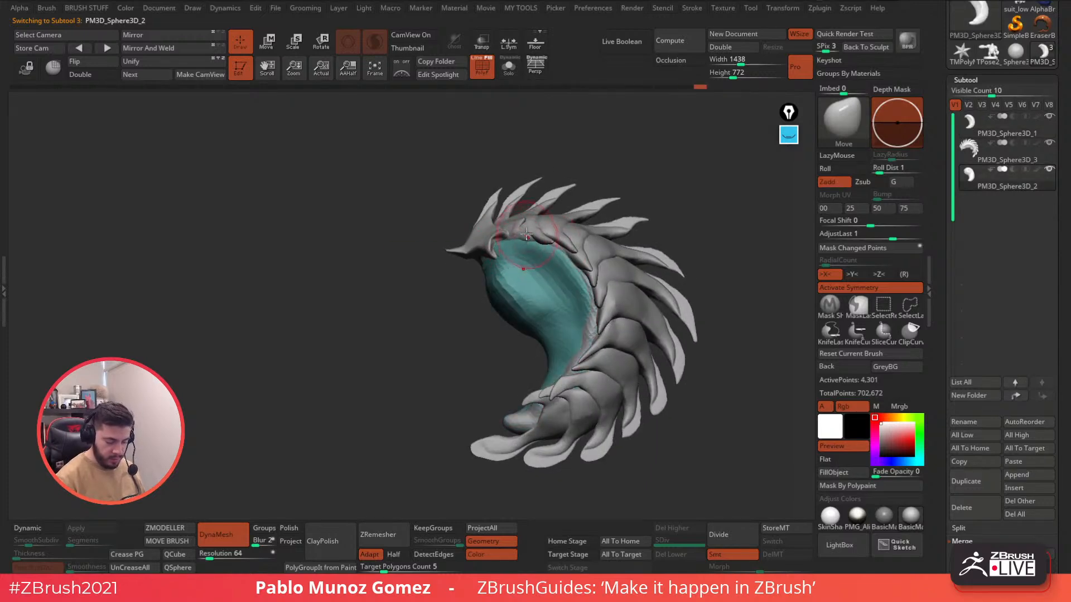
alt+click(508, 240)
key(space)
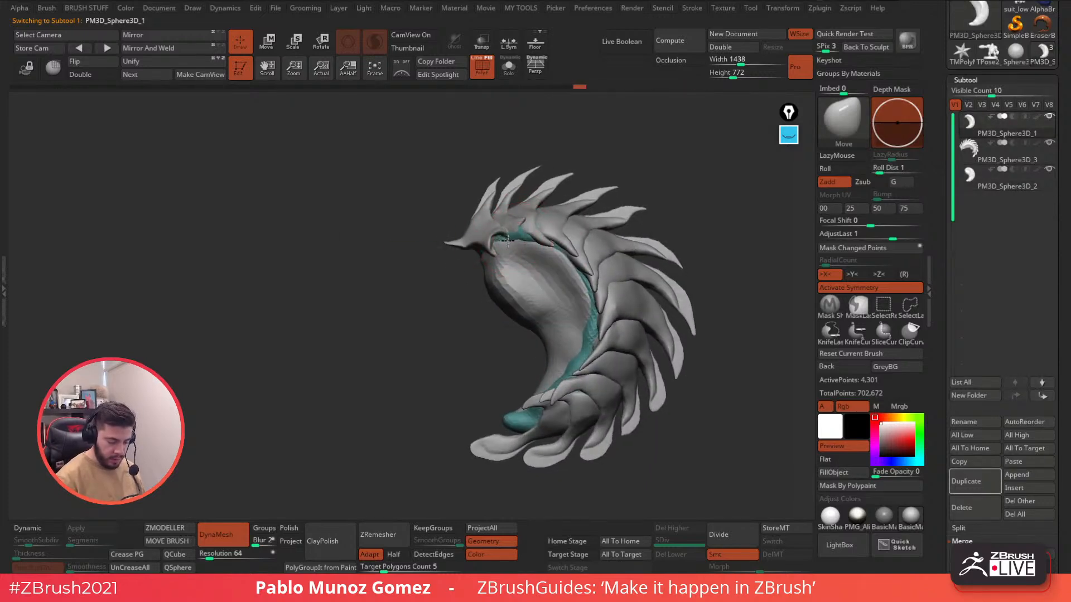
right_drag(492, 241, 486, 254)
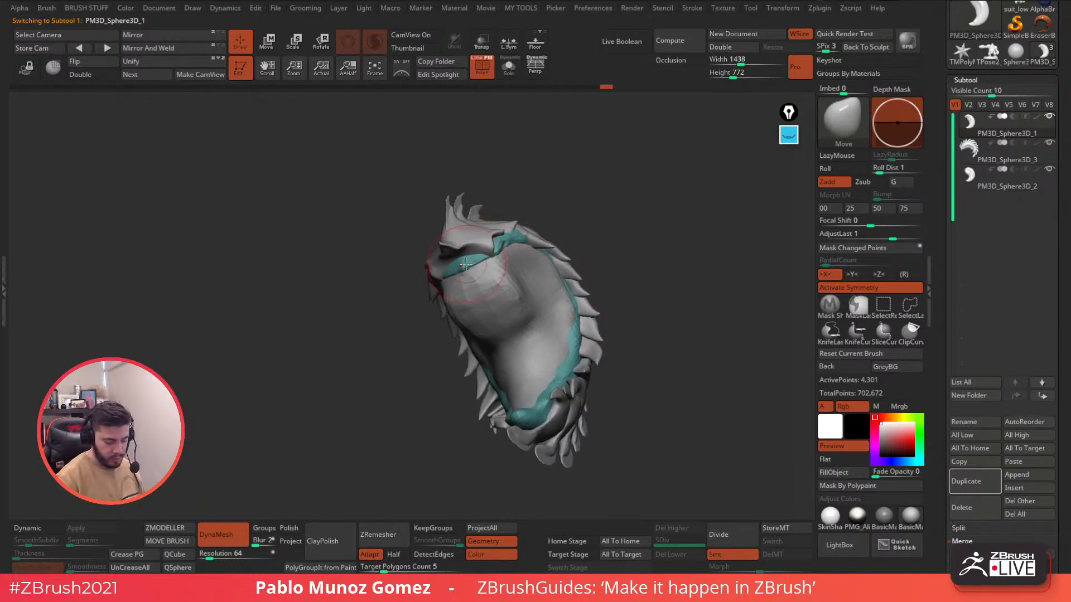
right_drag(478, 262, 510, 256)
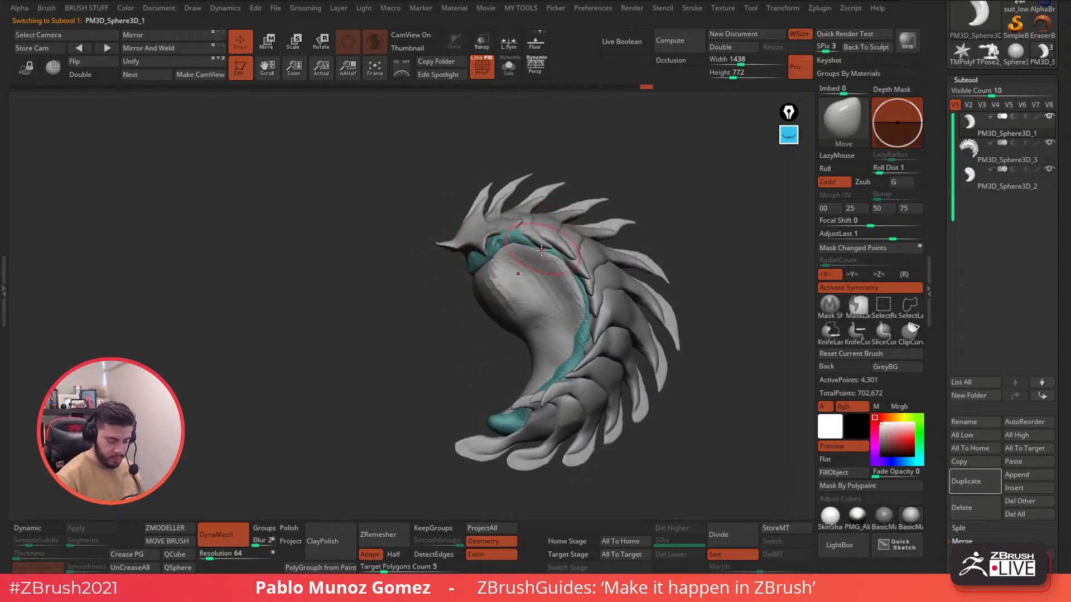
mouse_move(553, 229)
right_down()
mouse_move(525, 233)
mouse_move(651, 187)
mouse_move(569, 254)
right_up()
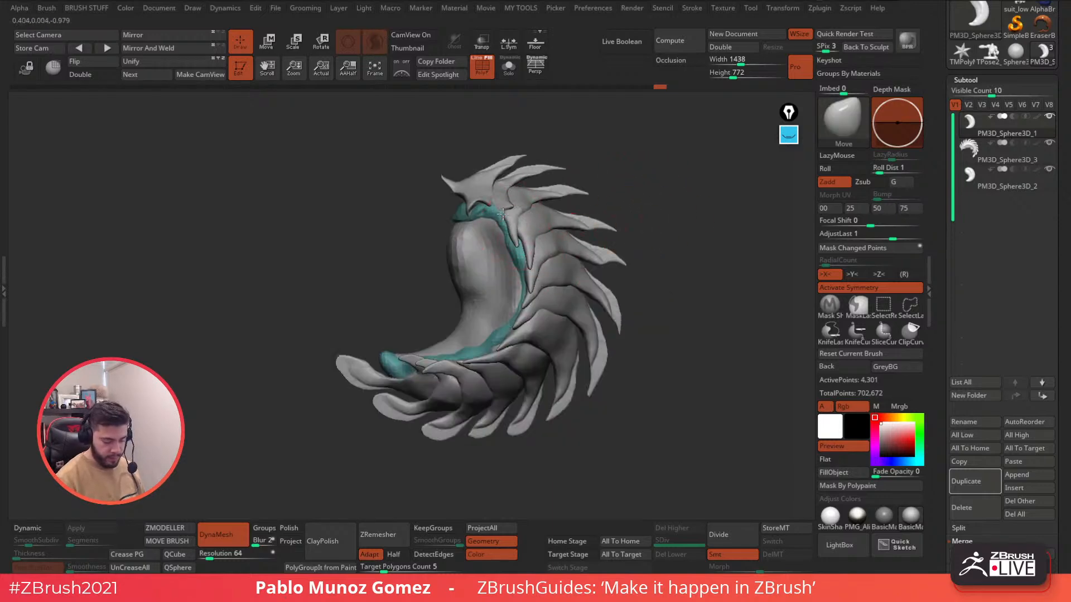
Turn off the polyframe display and review the whole plated body from the side.
mouse_move(638, 250)
right_down()
mouse_move(645, 262)
mouse_move(549, 287)
mouse_move(633, 297)
mouse_move(693, 272)
mouse_move(583, 179)
right_up()
click(488, 74)
mouse_move(640, 253)
right_down()
mouse_move(664, 373)
mouse_move(645, 334)
right_up()
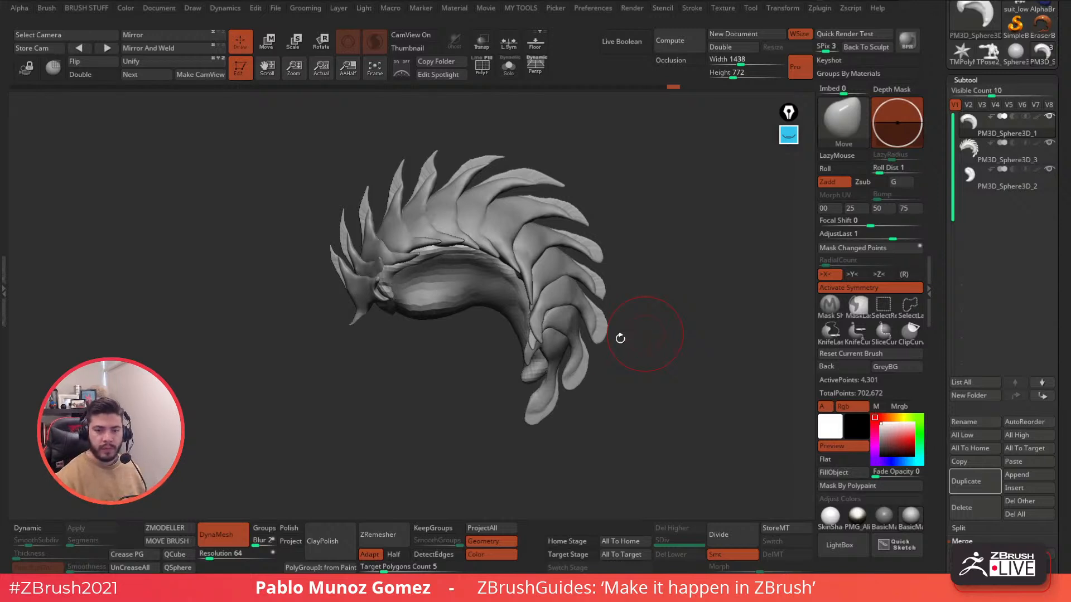
mouse_move(635, 317)
mouse_down()
mouse_move(664, 296)
mouse_move(660, 342)
mouse_move(663, 326)
mouse_move(620, 345)
mouse_up()
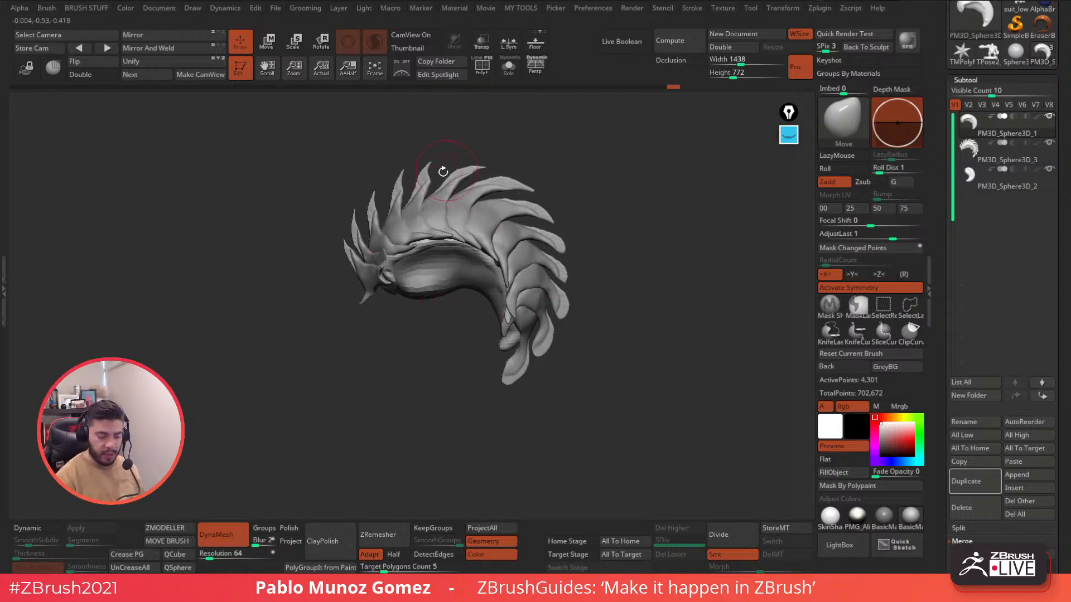
Try to paste the copied subtool into the plated body's subtool list.
scroll(1037, 334, down, 5)
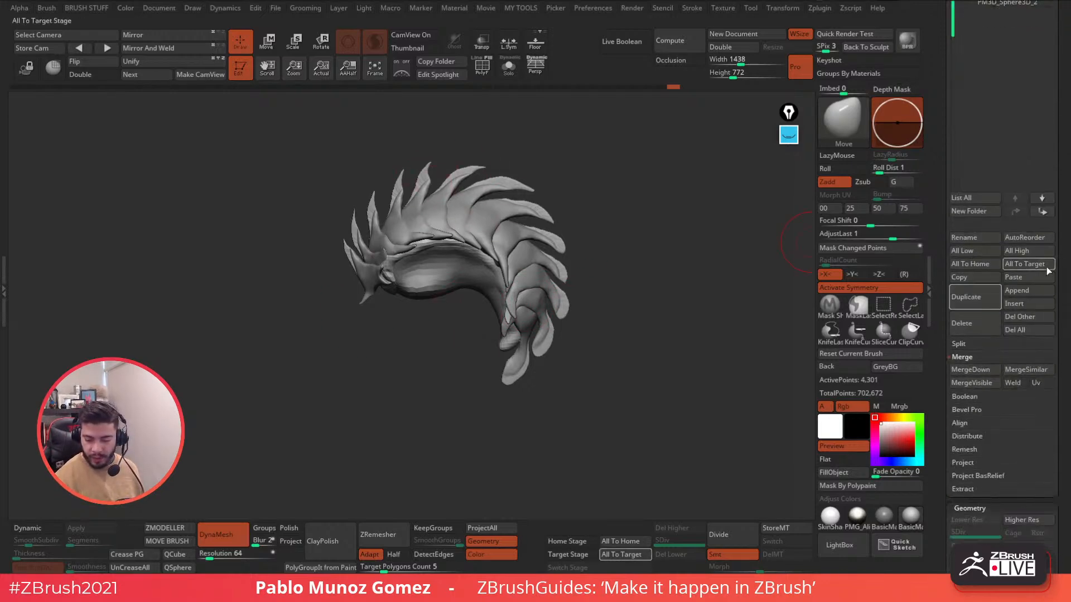
click(1032, 291)
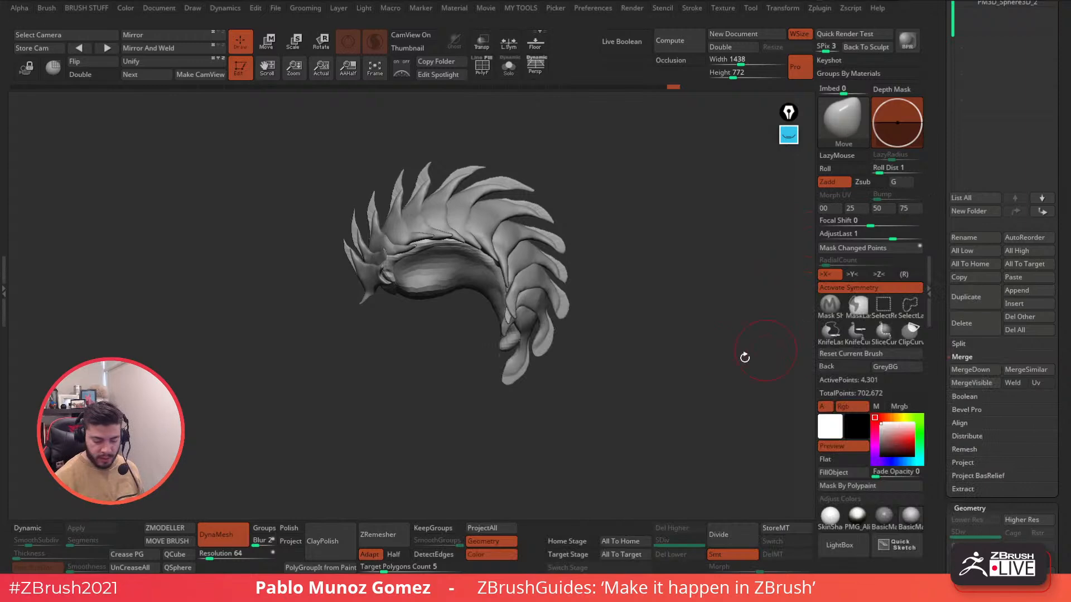
click(1033, 296)
click(1029, 276)
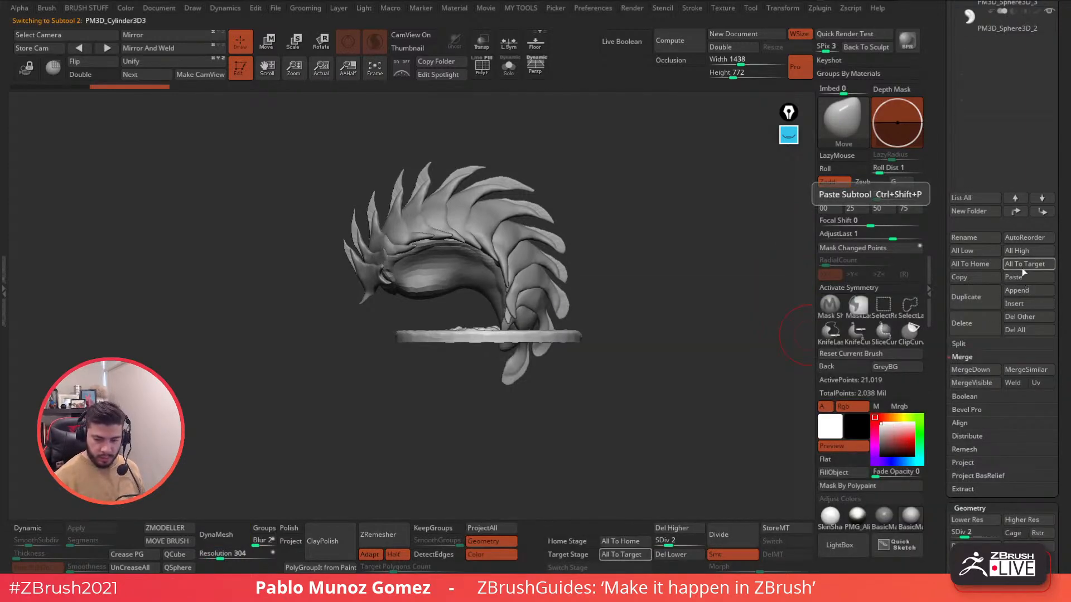
click(977, 391)
click(806, 413)
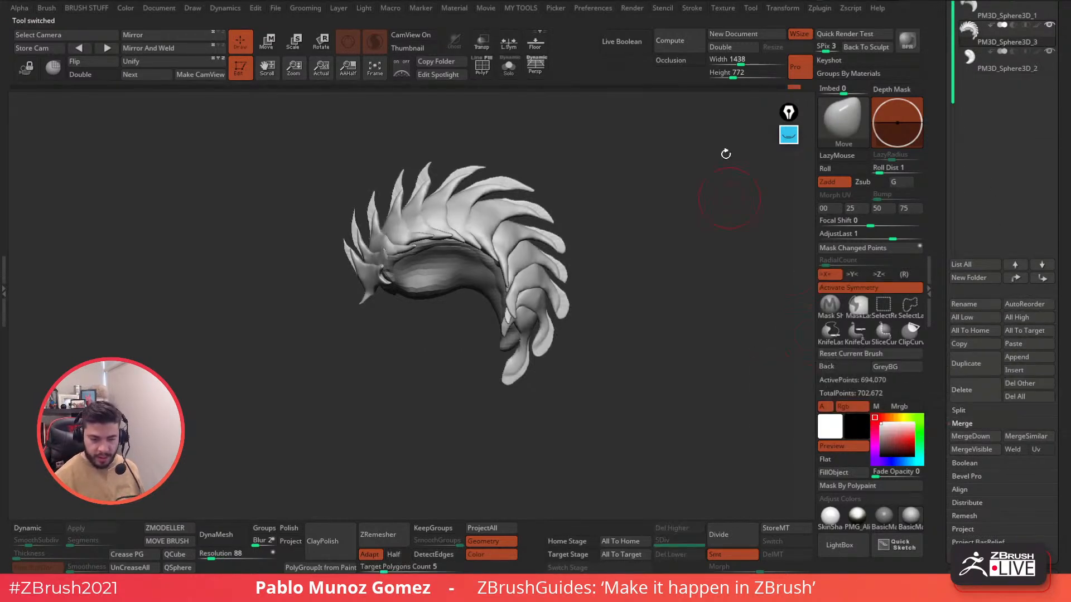
Save the project and bring up the reference board of spiny amphipod photos.
key(ctrl+s)
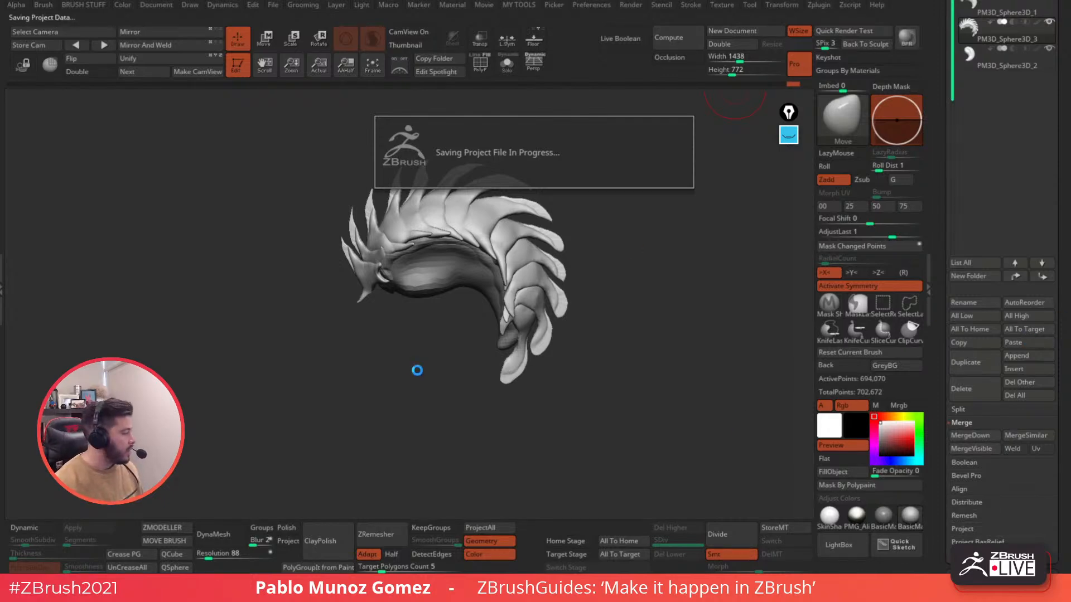
right_drag(0, 420, 363, 258)
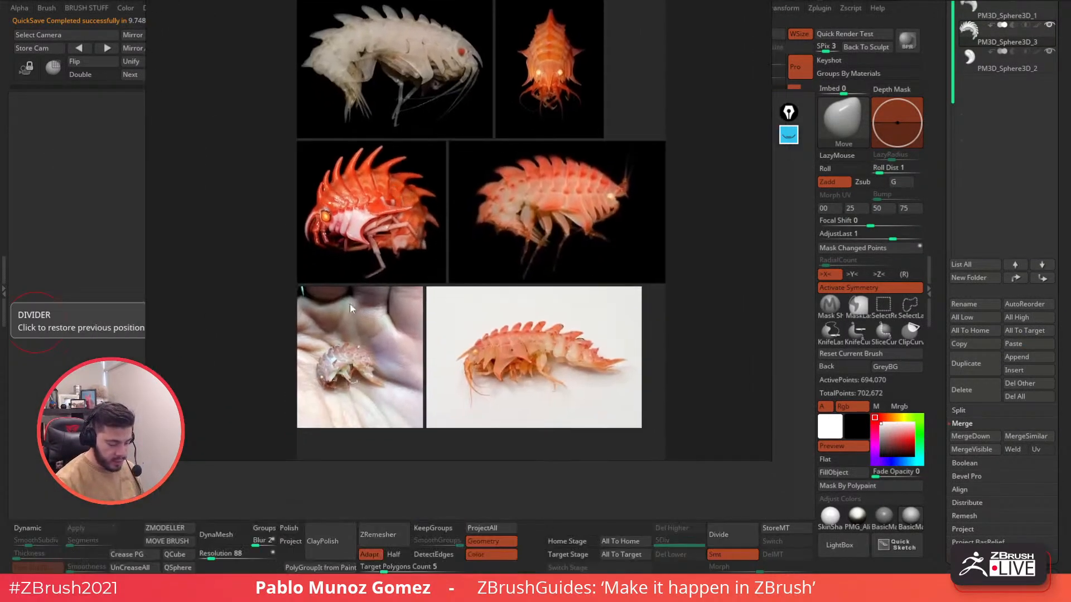
Examine the segmented legs of the spiny amphipods in the reference photos and return to ZBrush.
alt+right_drag(349, 315, 427, 241)
alt+right_drag(556, 160, 616, 149)
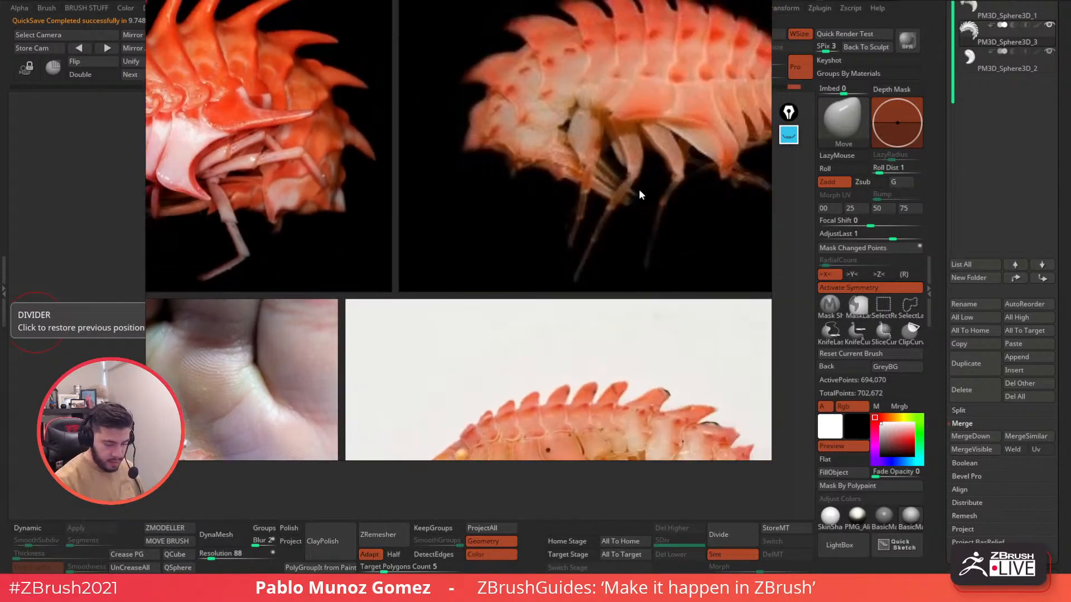
alt+right_drag(642, 191, 634, 221)
alt+drag(634, 220, 527, 201)
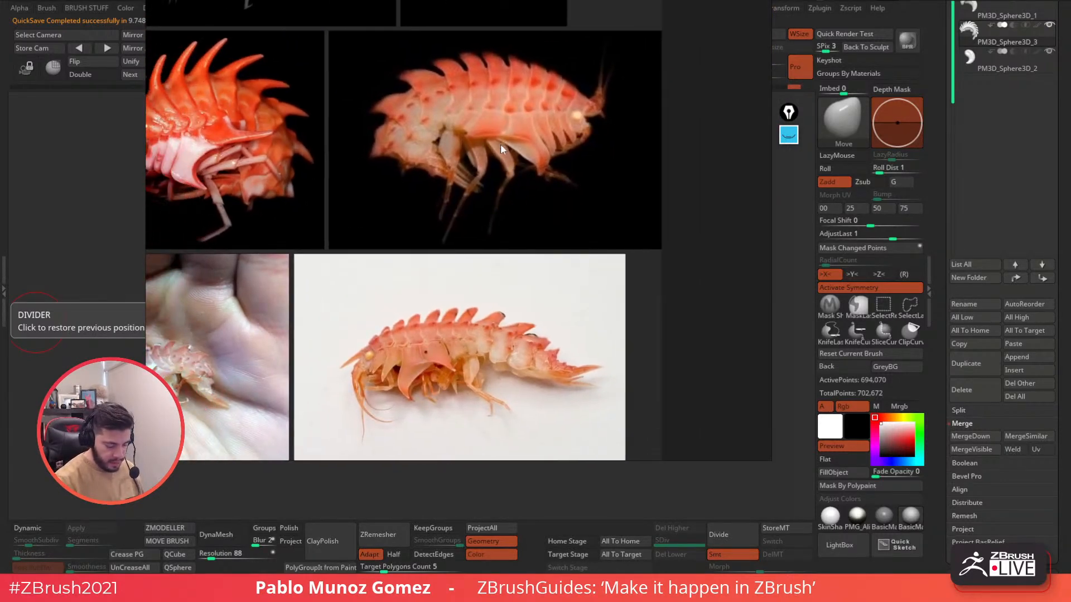
scroll(497, 380, up, 5)
middle_drag(508, 403, 526, 335)
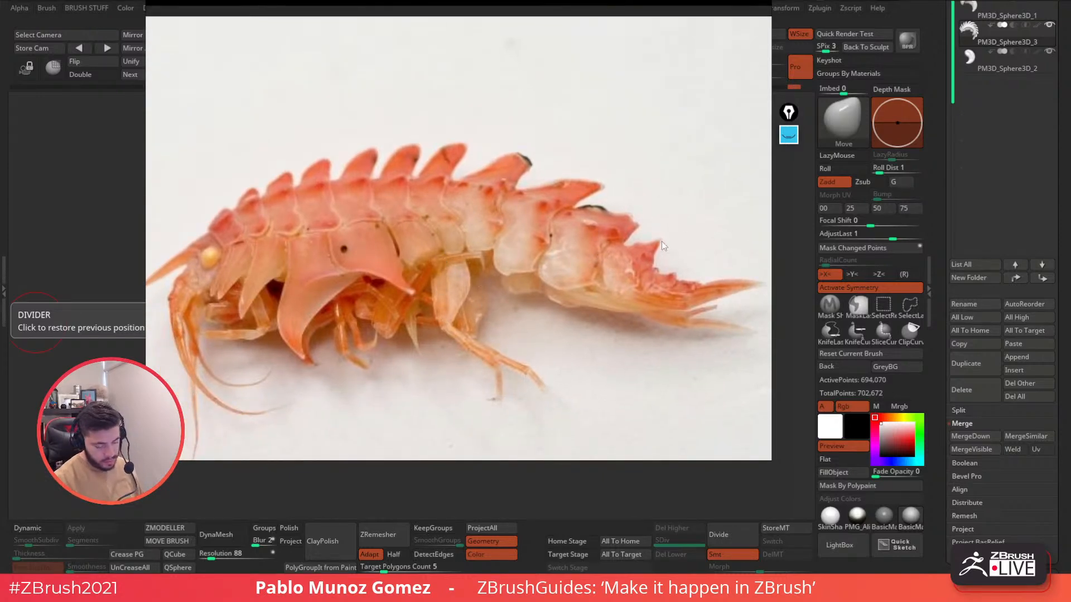
key(alt+Tab)
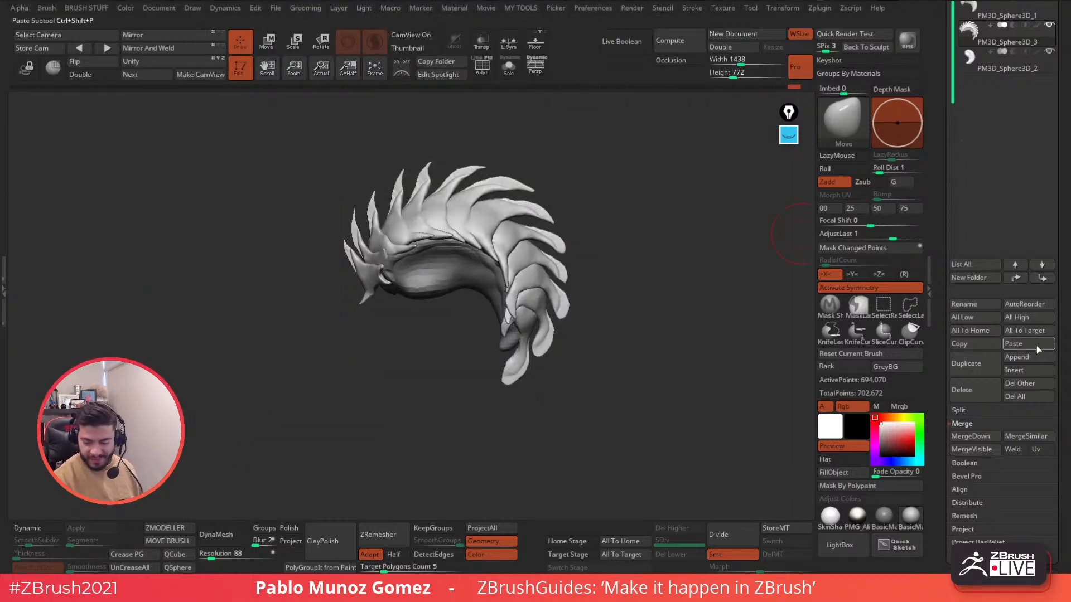
Append a Cylinder3D to the creature's subtool list and make it the active subtool.
click(1028, 357)
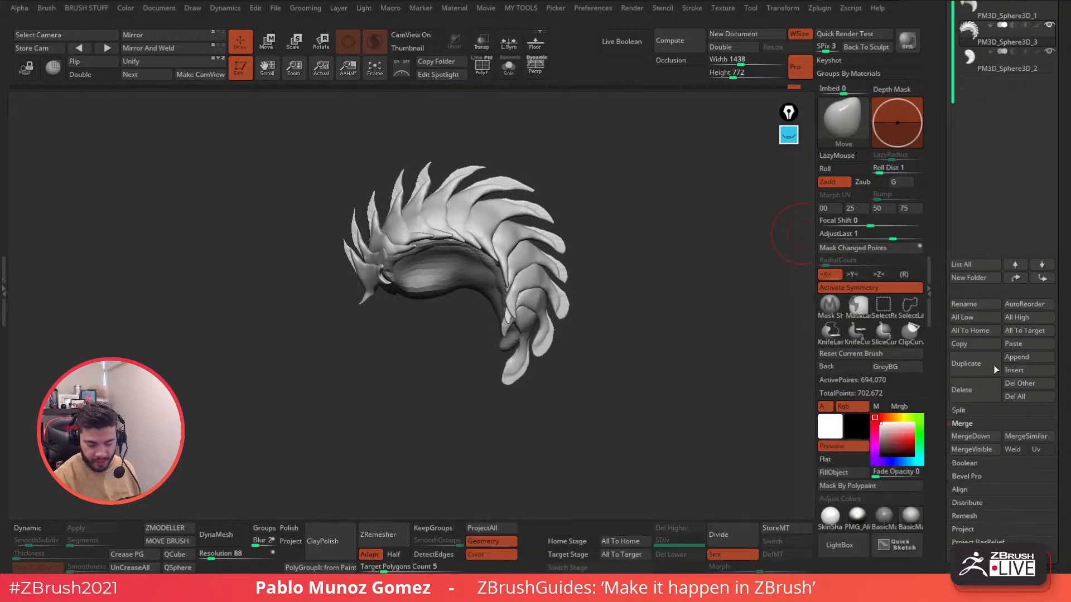
click(1016, 357)
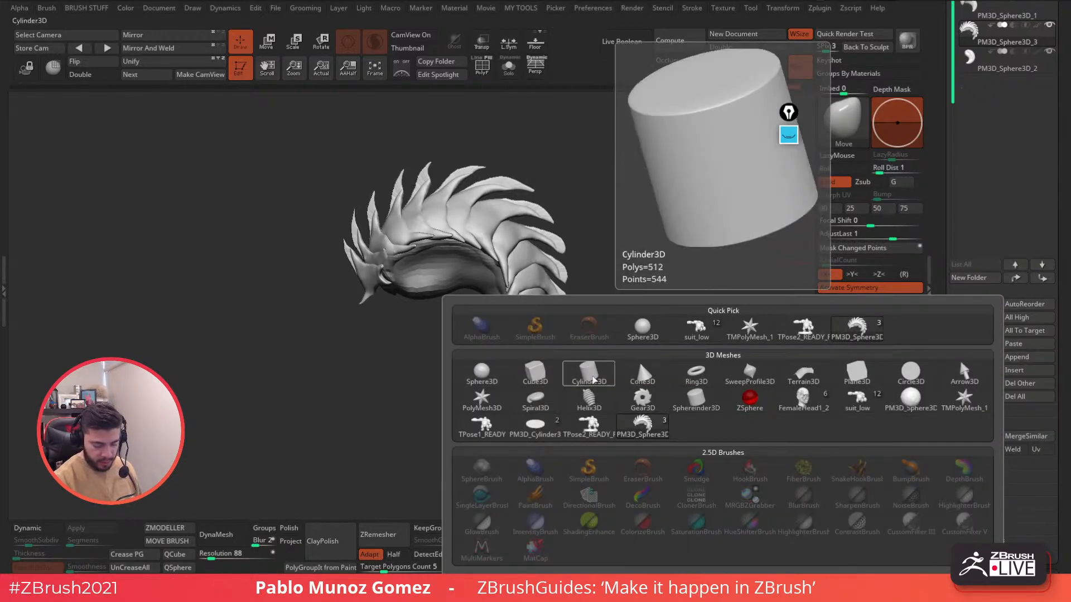
click(593, 380)
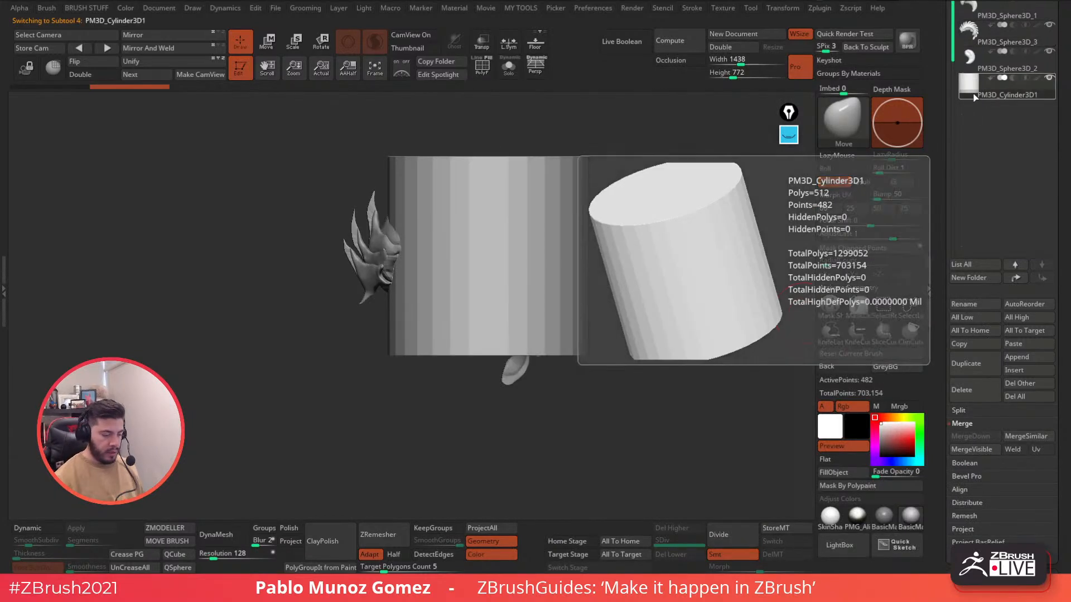
key(shift+ctrl+s)
Isolate the new cylinder and scale it into a thin upright rod with the gizmo.
click(267, 43)
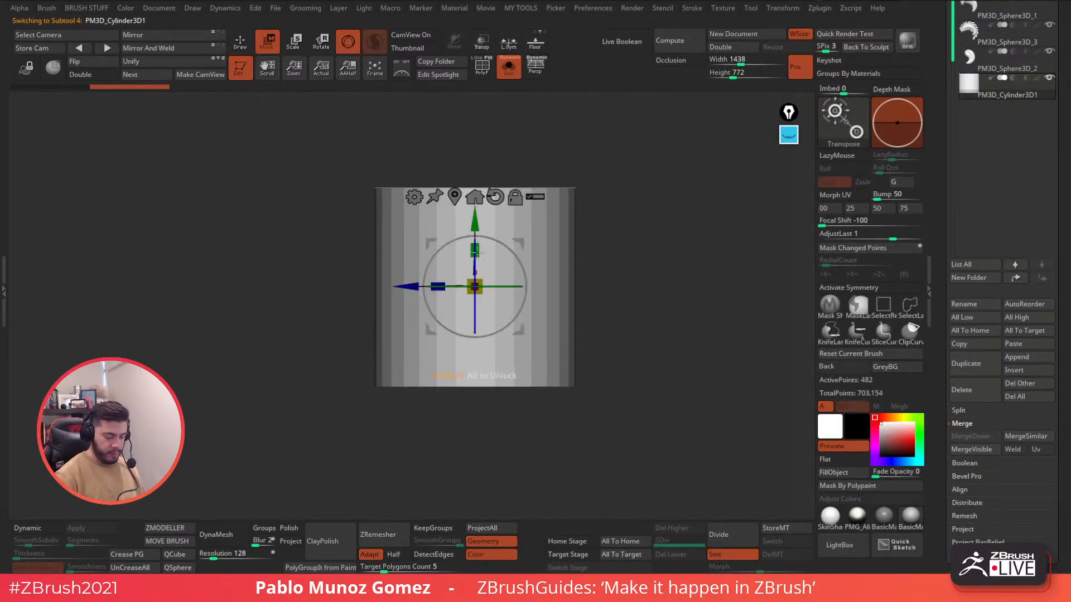
click(508, 68)
drag(475, 286, 475, 322)
drag(476, 251, 477, 154)
drag(475, 287, 454, 316)
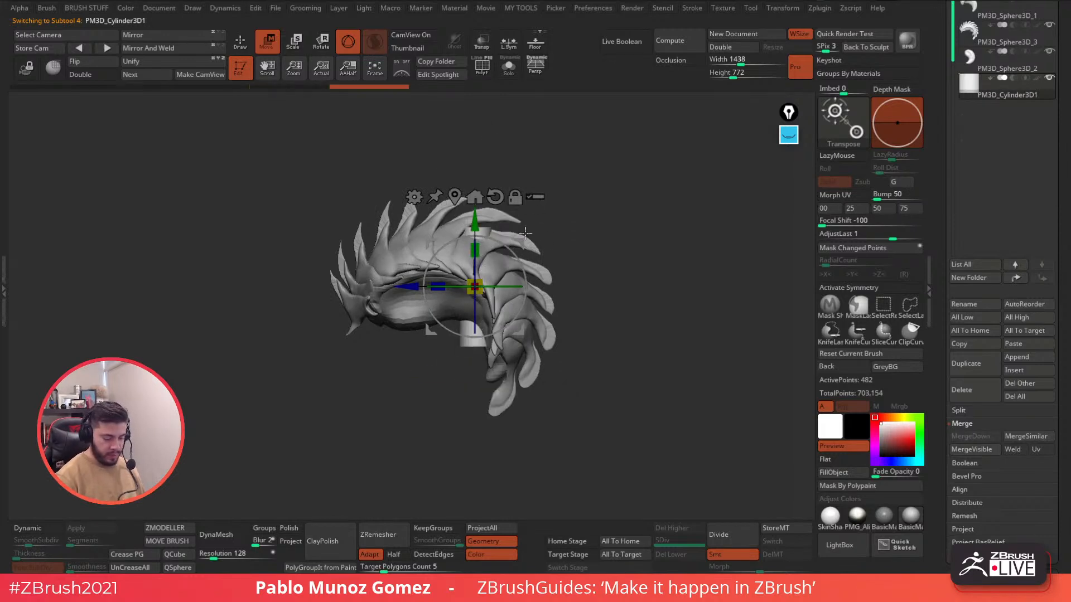
click(509, 70)
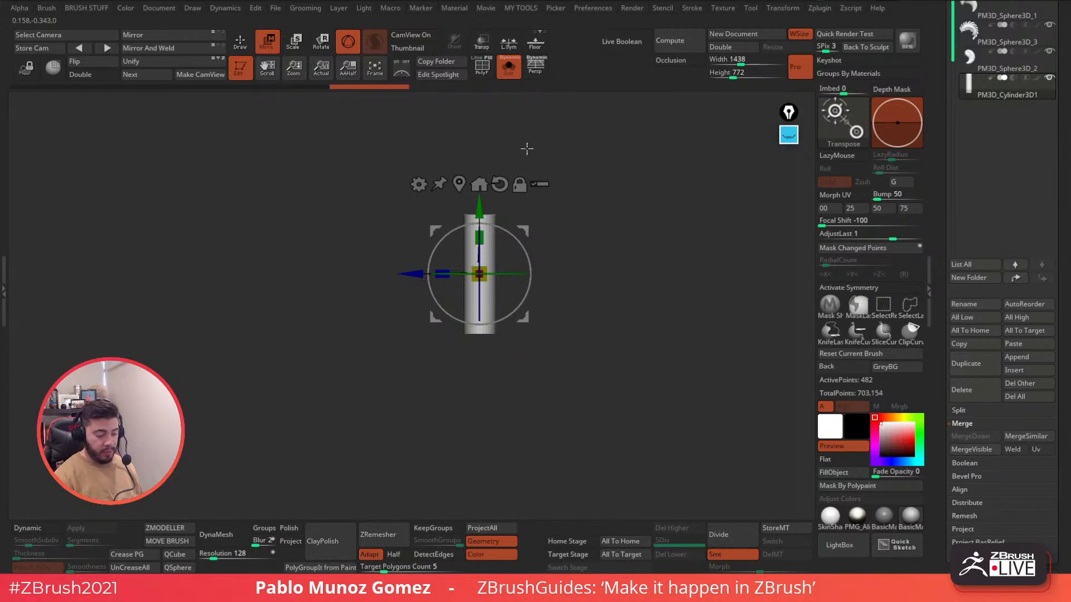
Show the whole creature and position the slimmed cylinder beneath the front half of the body as a leg.
click(508, 72)
drag(550, 168, 628, 191)
drag(354, 286, 402, 286)
shift+drag(598, 222, 594, 243)
drag(491, 275, 476, 290)
drag(488, 221, 498, 267)
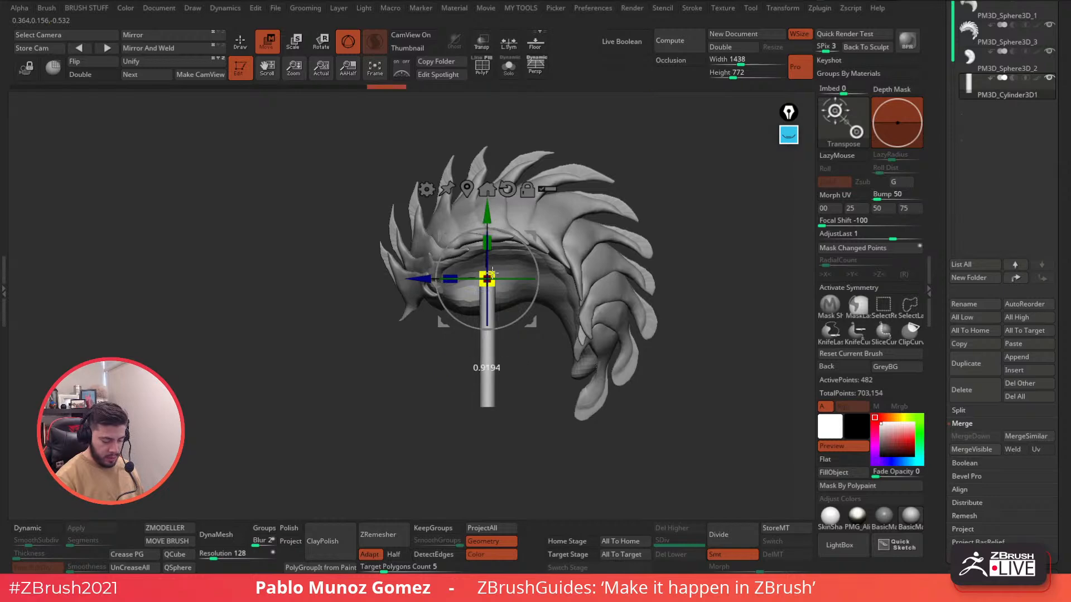
drag(487, 210, 487, 208)
Tilt the leg cylinder outward from the underside of the body and shorten it.
drag(581, 283, 522, 329)
alt+right_drag(504, 324, 505, 295)
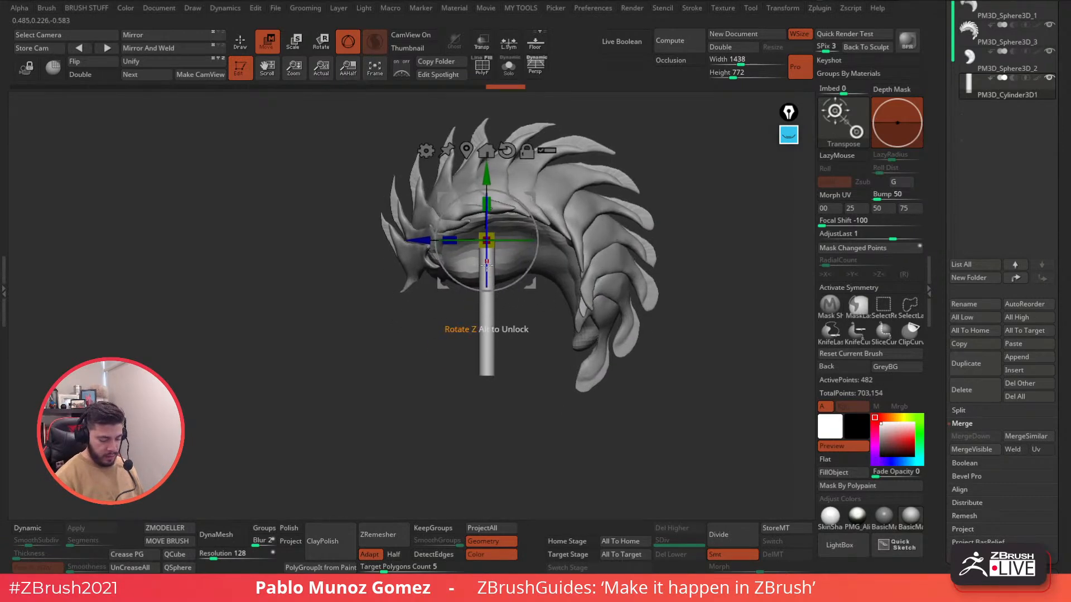
mouse_move(522, 276)
mouse_down()
mouse_move(505, 280)
mouse_move(523, 281)
mouse_up()
right_drag(440, 245, 493, 228)
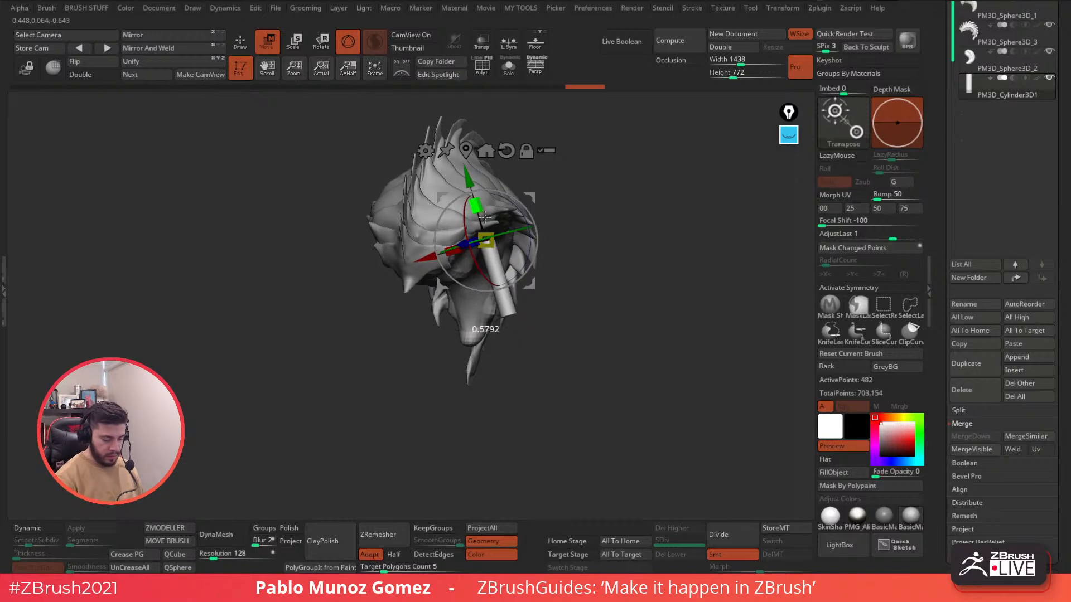
drag(489, 229, 493, 226)
right_drag(493, 225, 576, 210)
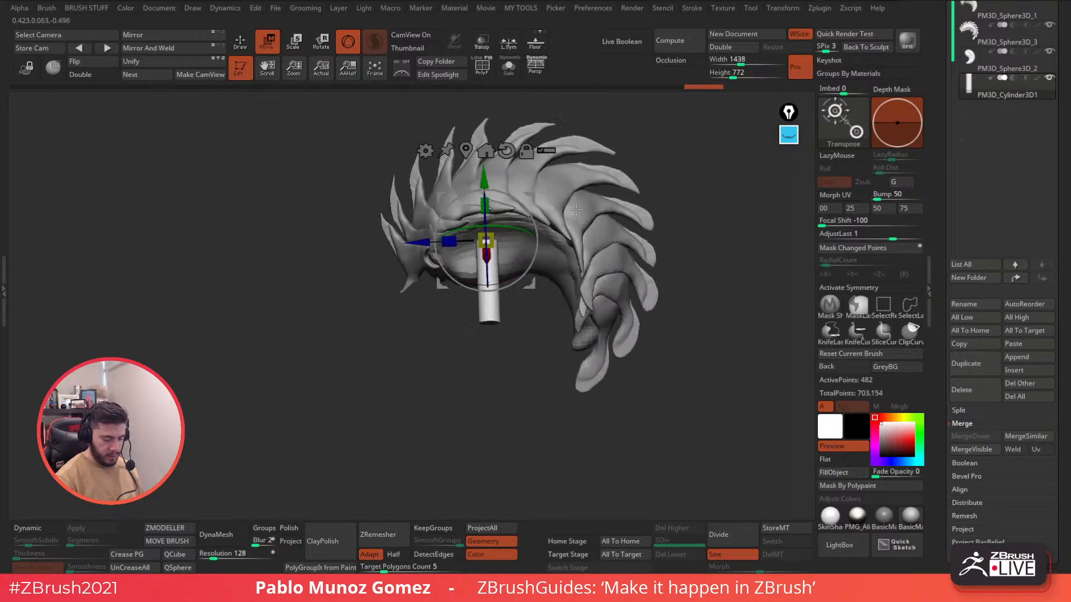
Apply the Taper deformer to the leg cylinder so that it narrows towards its lower end, and accept it.
click(428, 153)
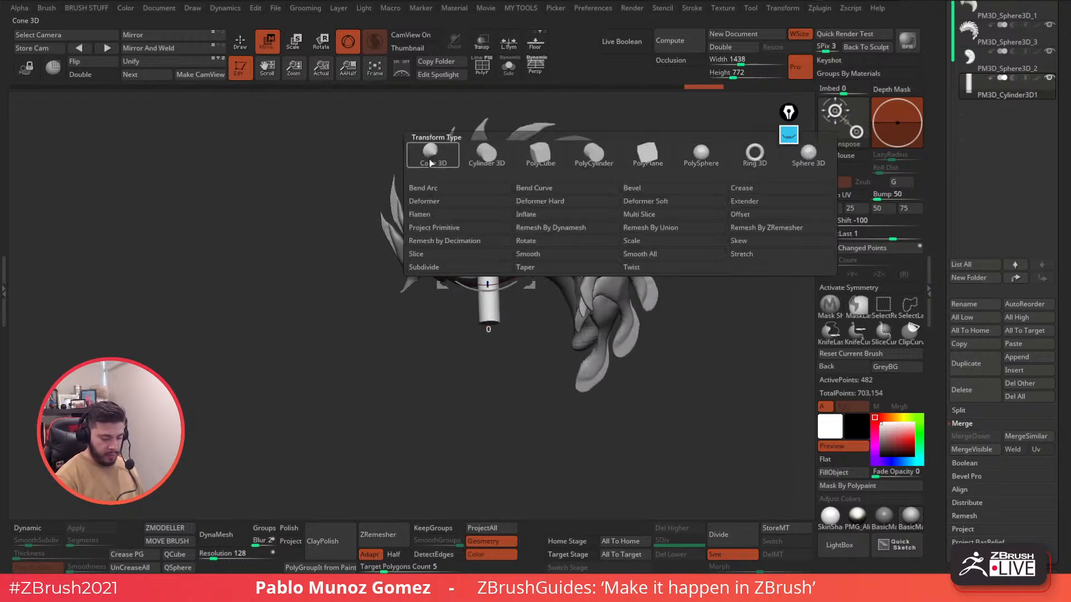
click(536, 269)
right_drag(501, 296, 497, 319)
drag(490, 331, 495, 305)
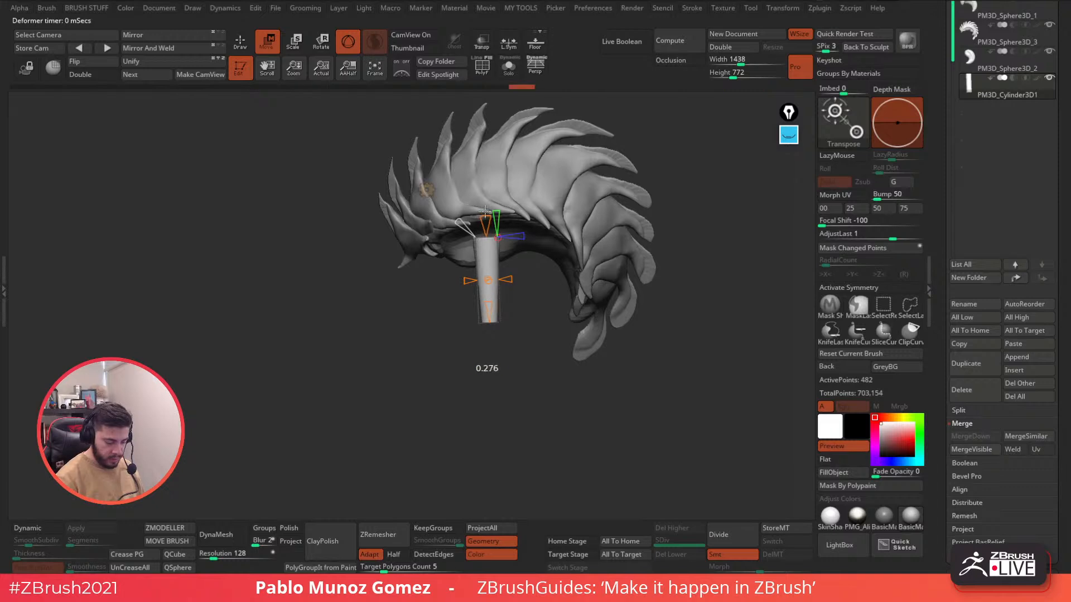
drag(470, 230, 500, 254)
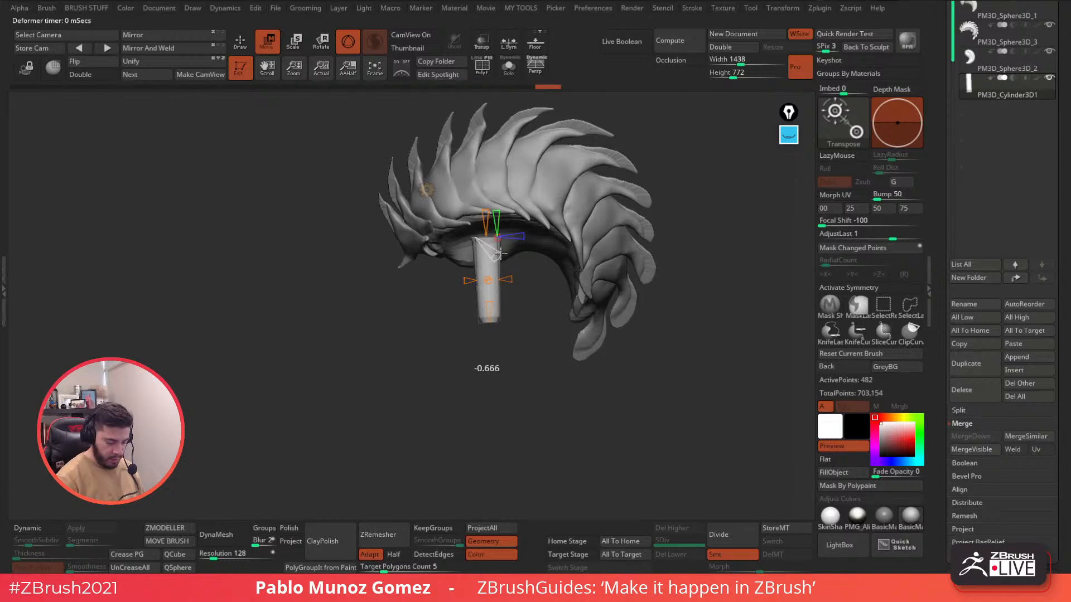
click(427, 190)
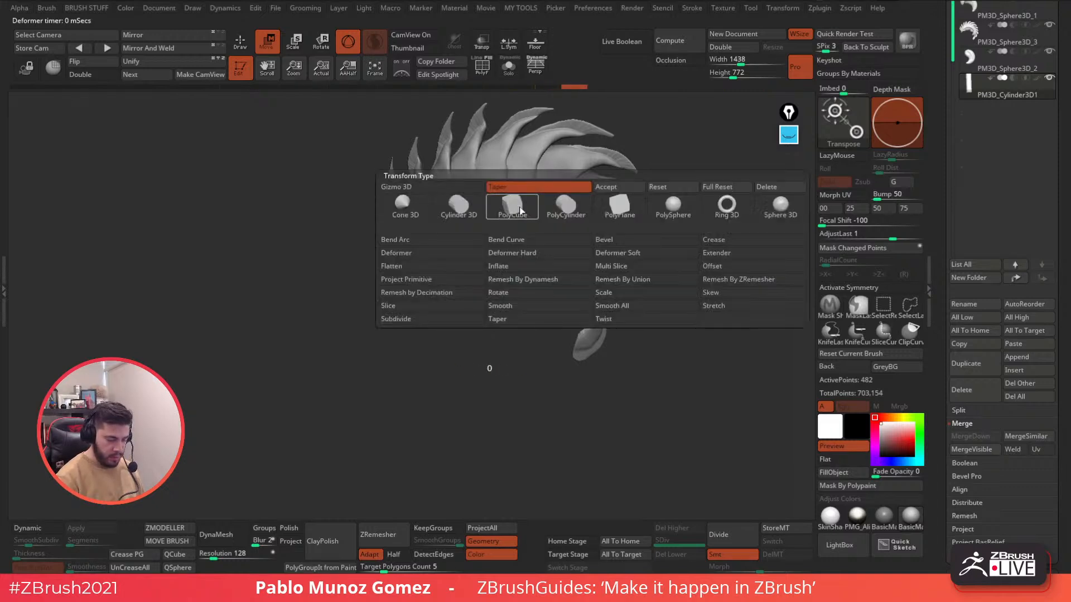
click(611, 190)
Duplicate the tapered segment and angle the thinner copy forward from its lower end as the second leg segment.
mouse_move(524, 346)
right_down()
mouse_move(487, 372)
mouse_move(507, 336)
right_up()
ctrl+drag(501, 180, 509, 297)
drag(472, 360, 604, 261)
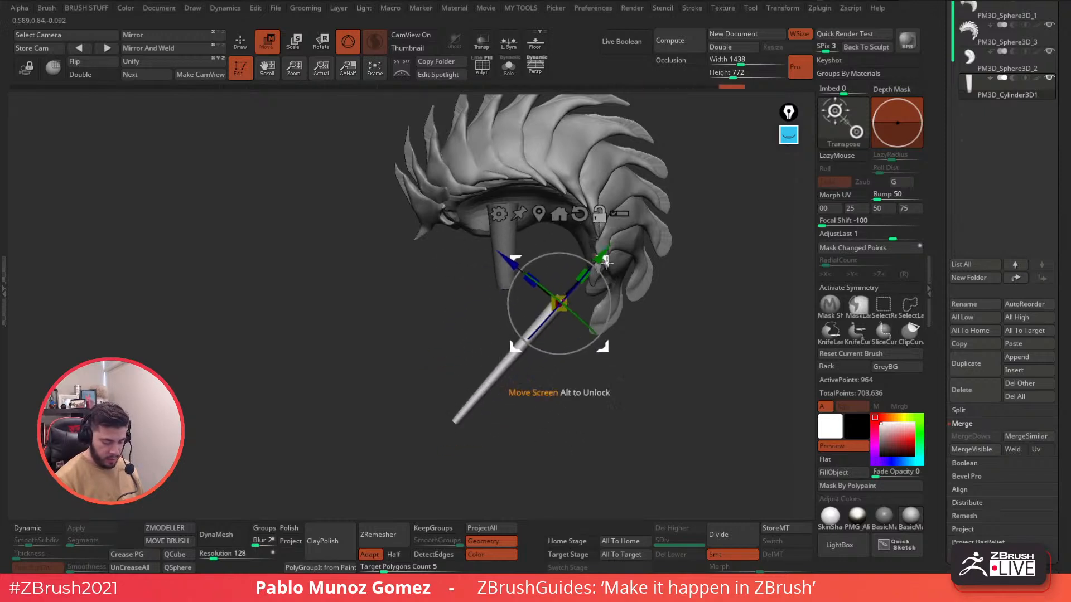
drag(603, 346, 549, 339)
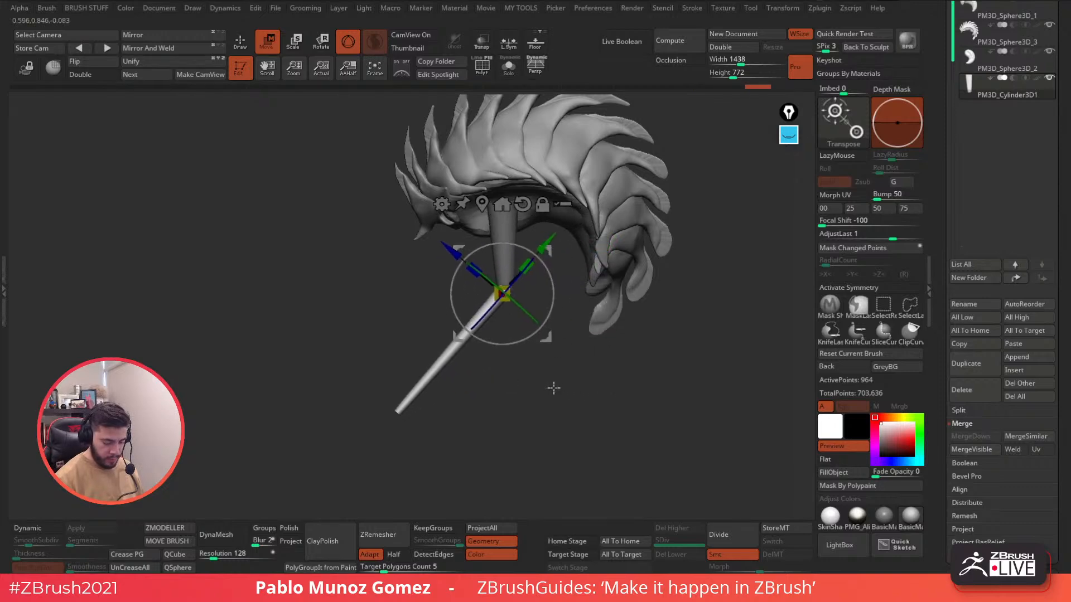
drag(552, 385, 592, 350)
drag(468, 297, 490, 296)
drag(672, 258, 549, 307)
Duplicate the second leg segment and fit a thinner, angled third segment onto its lower end.
ctrl+drag(543, 195, 524, 266)
drag(427, 308, 472, 246)
drag(487, 255, 581, 256)
drag(467, 257, 485, 283)
drag(478, 245, 532, 244)
drag(545, 204, 530, 276)
Add a fourth, thinnest segment as the leg's foot, bend it at the last joint and return to Draw mode.
ctrl+drag(481, 240, 625, 275)
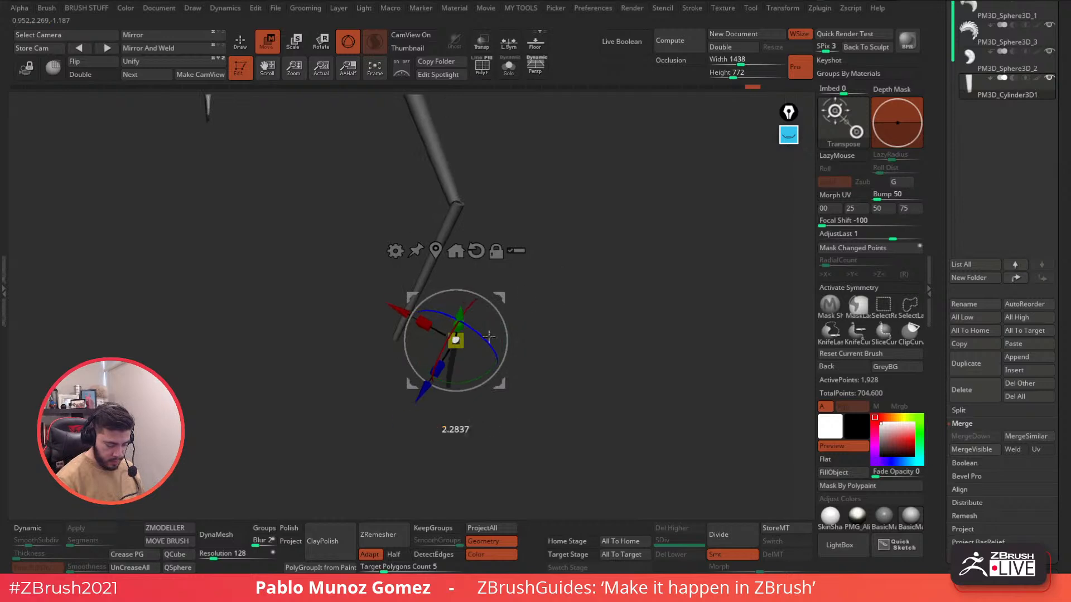
drag(503, 296, 441, 295)
drag(459, 275, 550, 310)
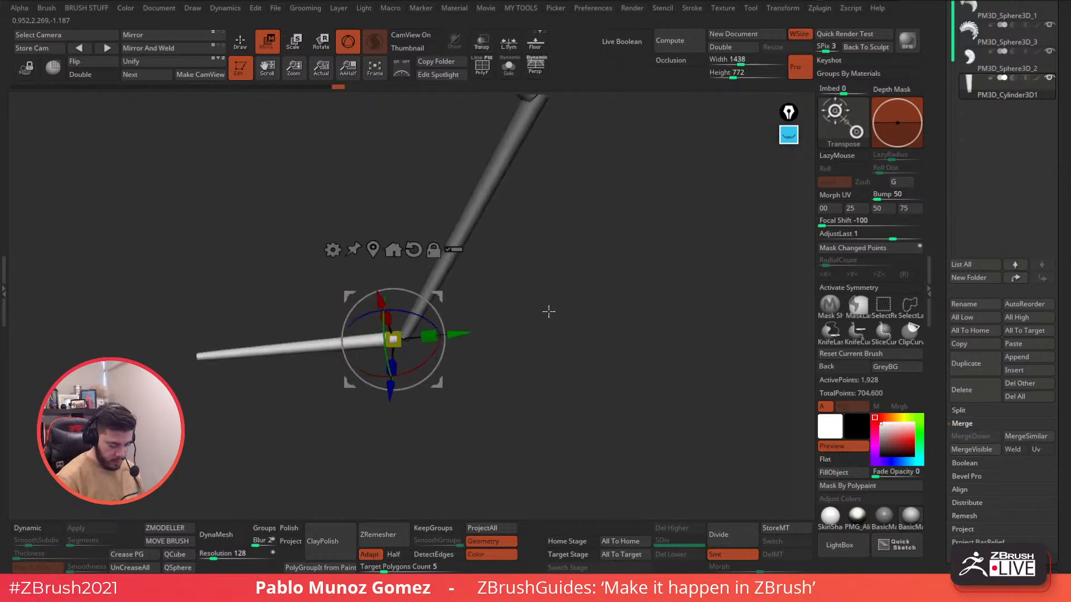
drag(441, 299, 451, 293)
drag(530, 270, 464, 255)
mouse_move(534, 265)
mouse_down()
mouse_move(513, 220)
mouse_move(535, 253)
mouse_move(516, 277)
mouse_up()
drag(447, 304, 453, 317)
click(240, 42)
drag(564, 290, 569, 338)
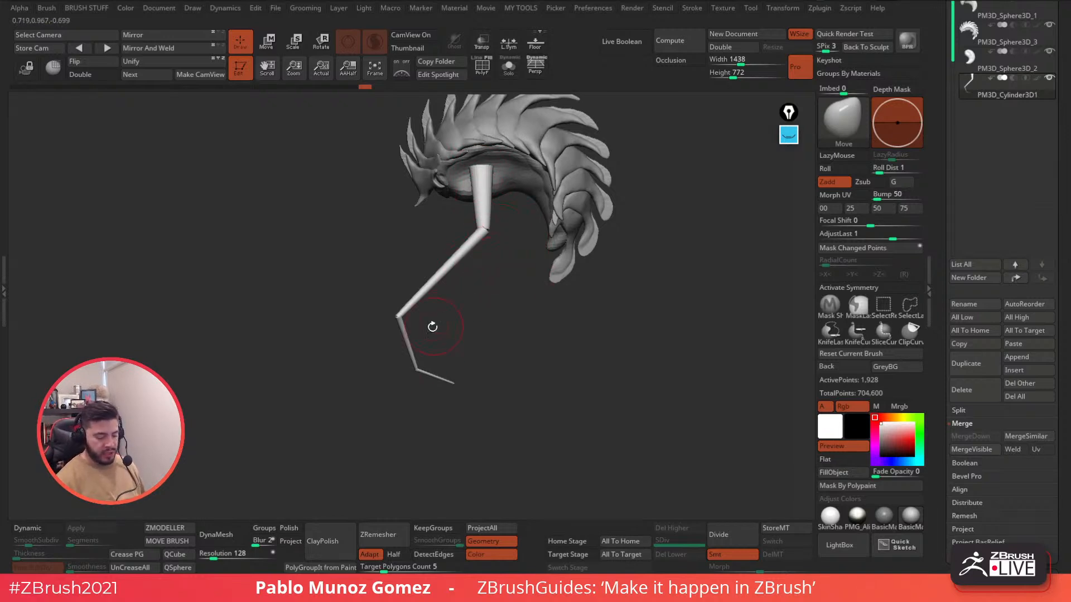
key(ctrl)
mouse_move(433, 277)
ctrl+mouse_down()
mouse_move(472, 284)
mouse_move(511, 324)
mouse_move(462, 337)
ctrl+mouse_up()
ctrl+click(471, 285)
key(space)
key(ctrl+z)
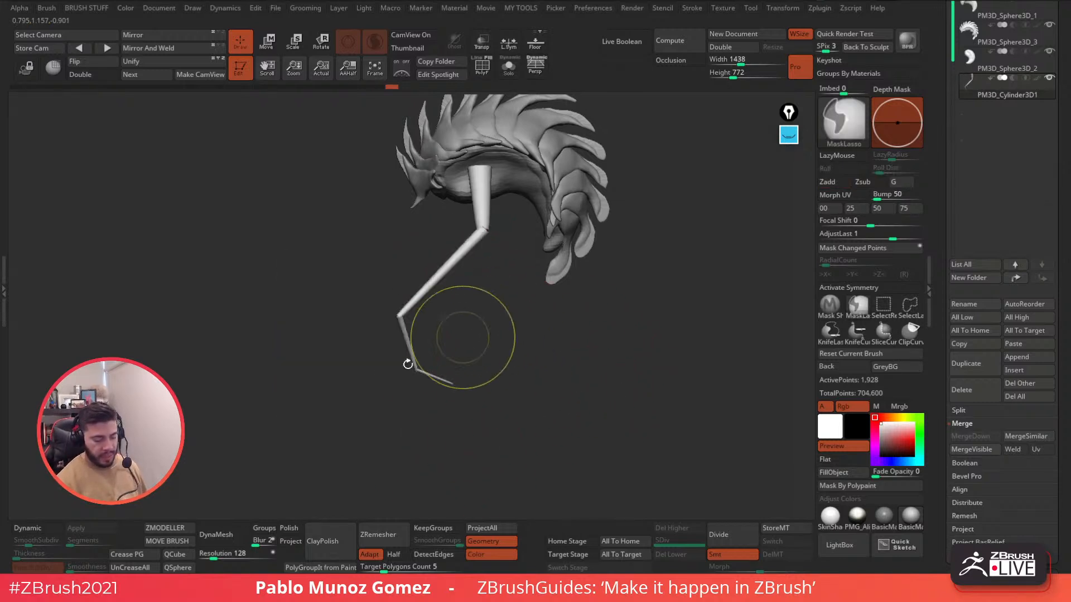
Isolate the leg subtool, assign polygroups with Auto Groups and display their colours without the wireframe lines.
ctrl+right_drag(522, 318, 533, 333)
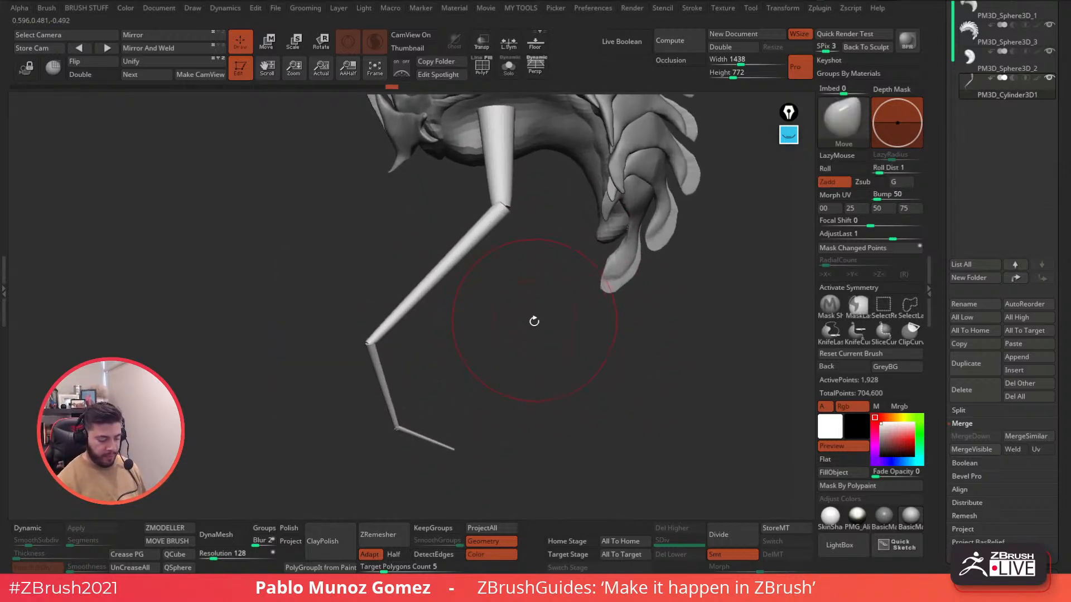
click(508, 66)
drag(530, 184, 510, 109)
click(480, 65)
key(1)
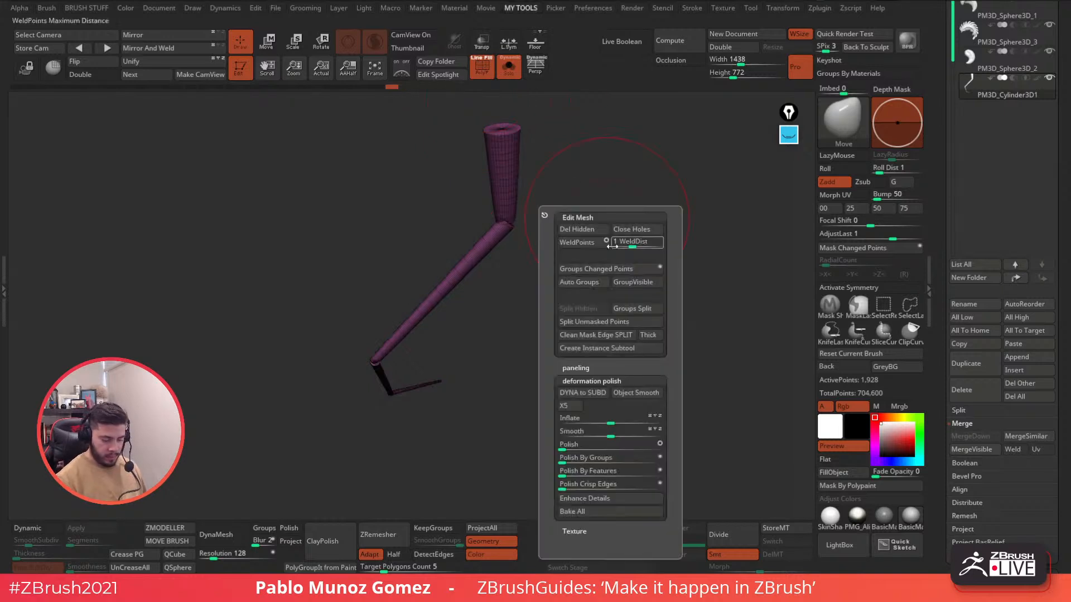
click(592, 283)
drag(578, 283, 562, 277)
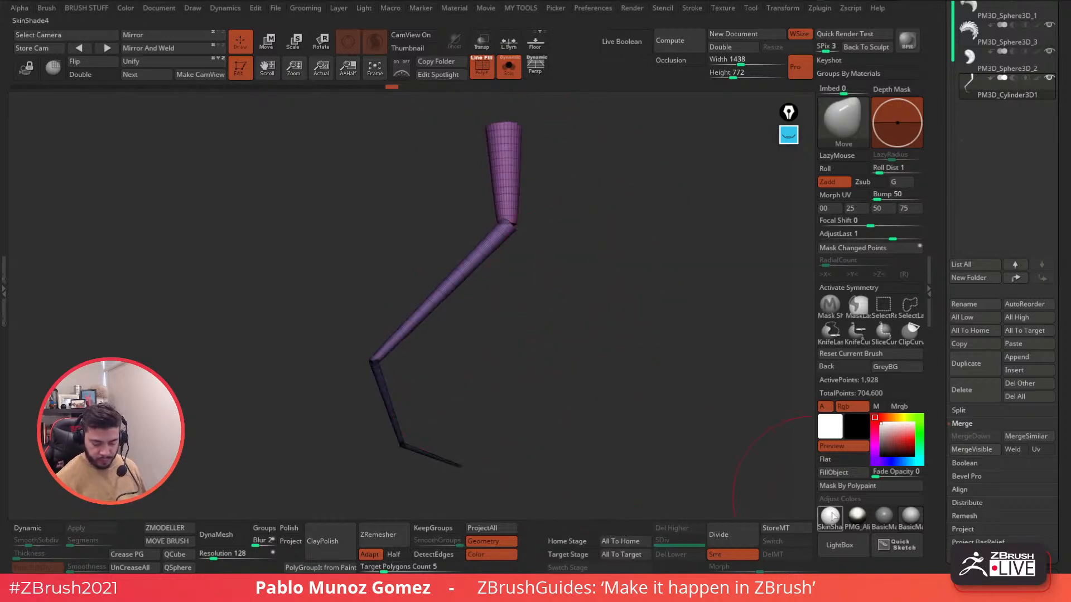
click(480, 64)
mouse_move(585, 257)
mouse_down()
mouse_move(557, 258)
mouse_move(594, 243)
mouse_up()
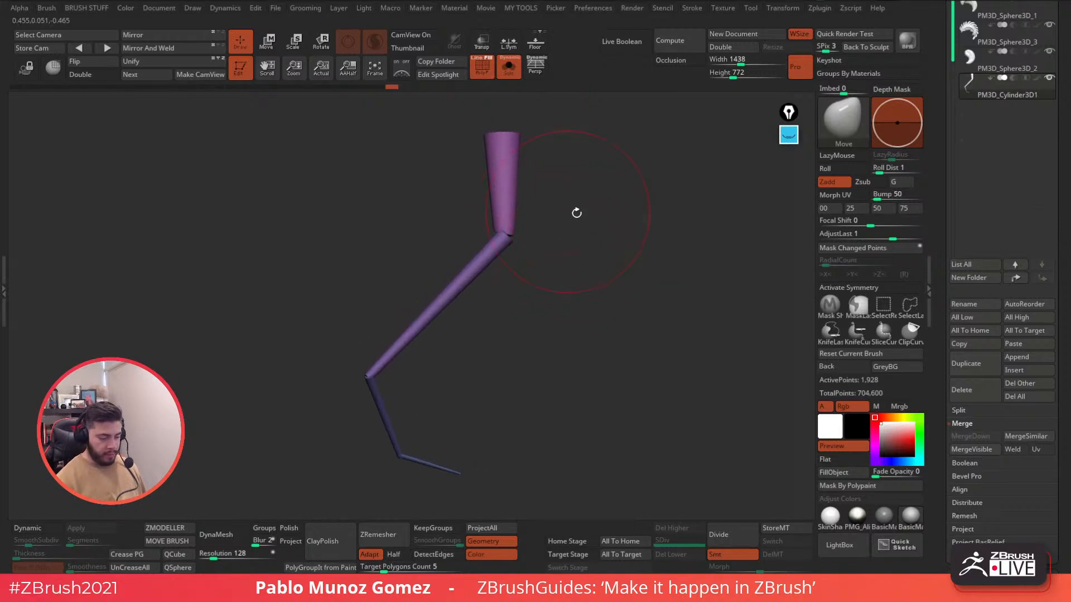
Choose the Move Topological brush and smooth the ends of the leg segments around the upper joint.
key(space)
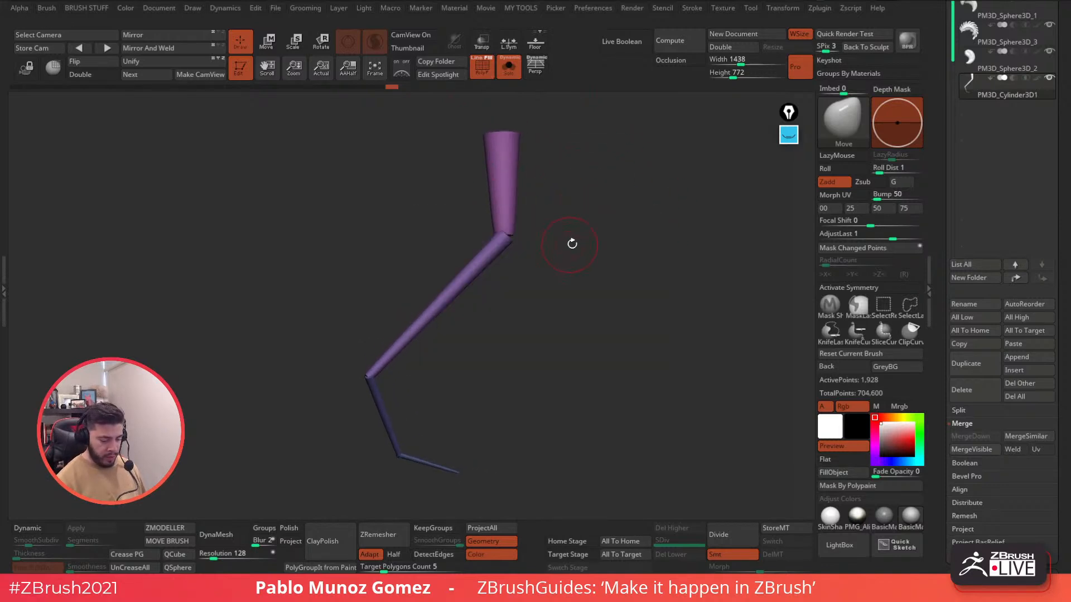
key(b)
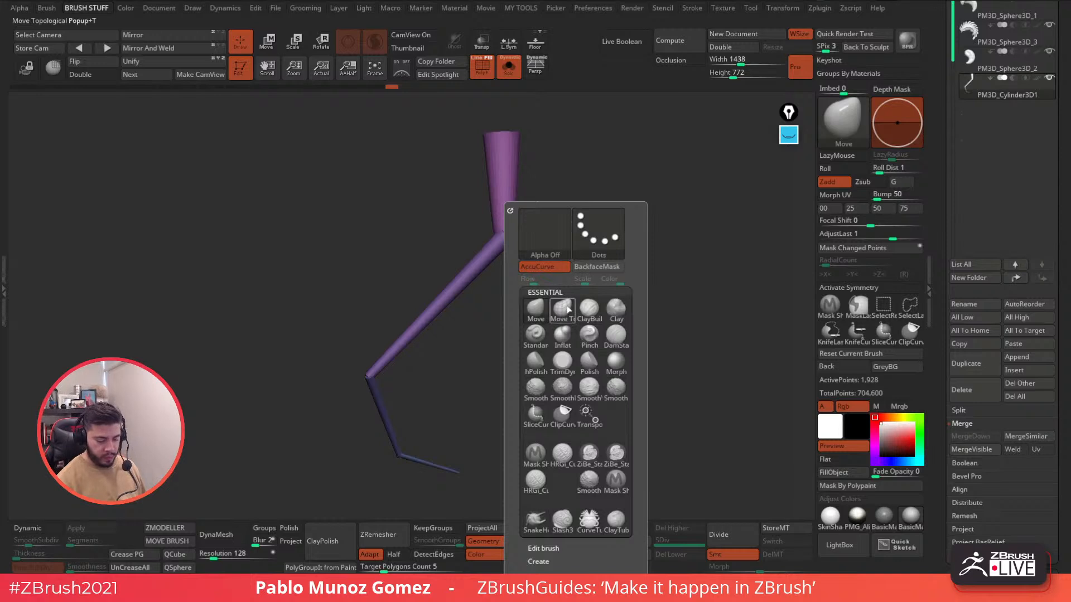
click(567, 310)
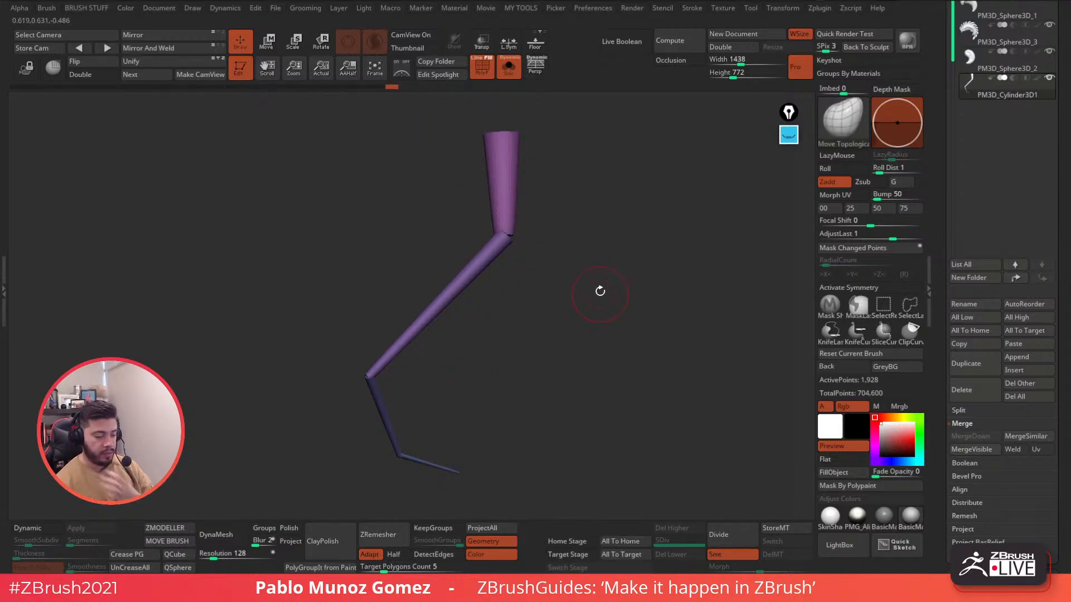
mouse_move(524, 138)
alt+mouse_down()
mouse_move(548, 156)
mouse_move(540, 304)
alt+mouse_up()
mouse_move(539, 196)
shift+mouse_down()
mouse_move(526, 179)
mouse_move(544, 192)
shift+mouse_up()
mouse_move(539, 217)
shift+mouse_down()
mouse_move(525, 239)
mouse_move(536, 357)
mouse_move(615, 242)
shift+mouse_up()
shift+drag(595, 200, 582, 214)
Round off the segment ends at the leg's middle joint by smoothing, adjusting the draw size.
alt+drag(501, 347, 559, 224)
shift+drag(449, 293, 455, 320)
alt+drag(534, 303, 530, 235)
drag(494, 313, 507, 411)
key(space)
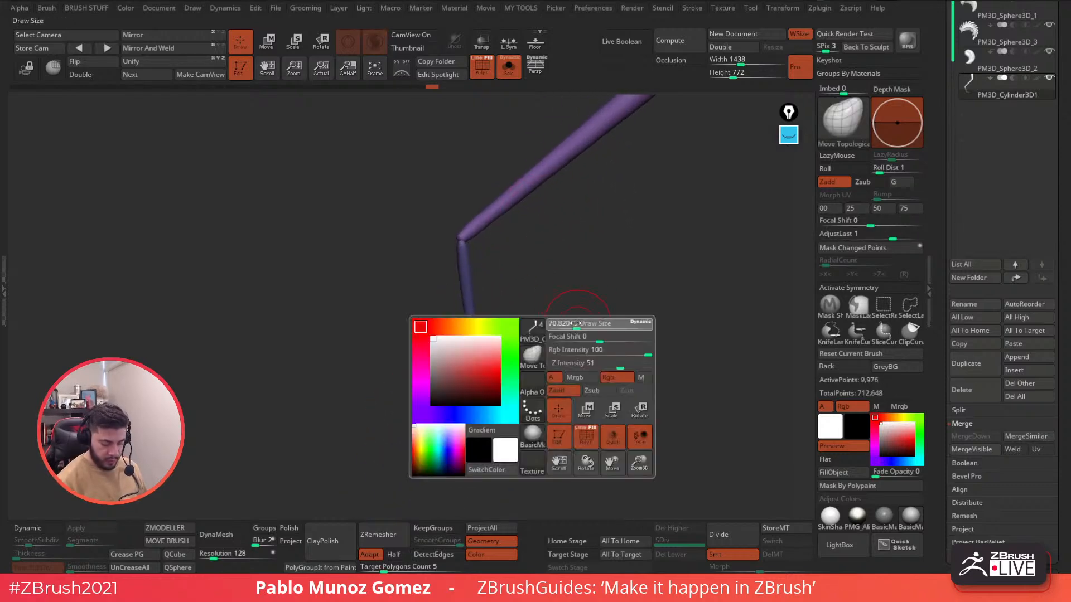
mouse_move(561, 434)
shift+mouse_down()
mouse_move(591, 287)
mouse_move(544, 318)
mouse_move(604, 229)
mouse_move(561, 268)
shift+mouse_up()
Choose the Inflat brush, adjust its size and swell the segment ends at the leg's joint.
key(b)
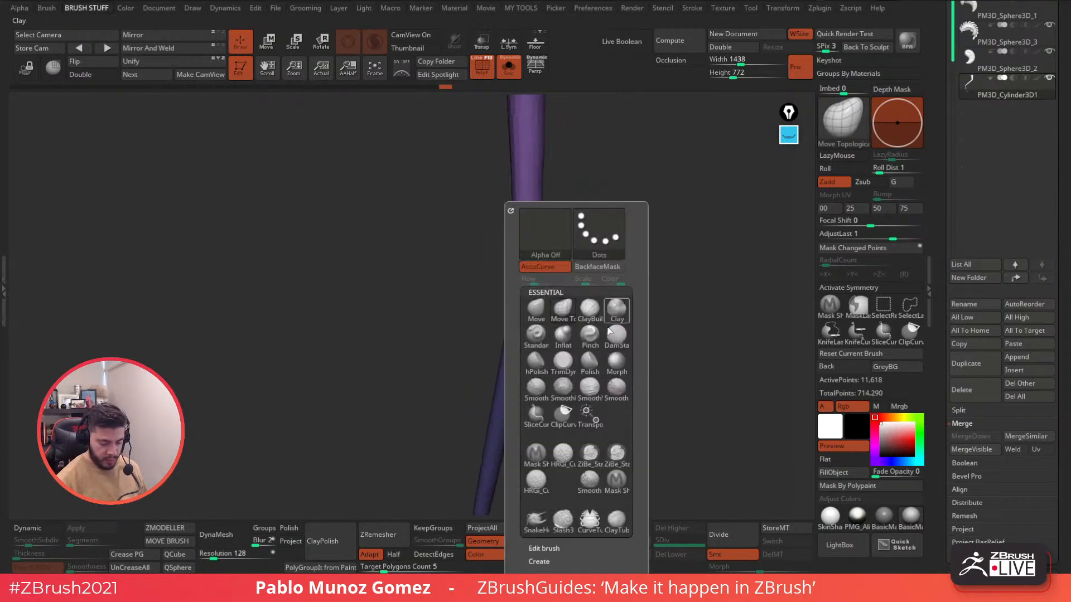
click(564, 337)
key(space)
drag(573, 283, 563, 282)
drag(562, 279, 577, 262)
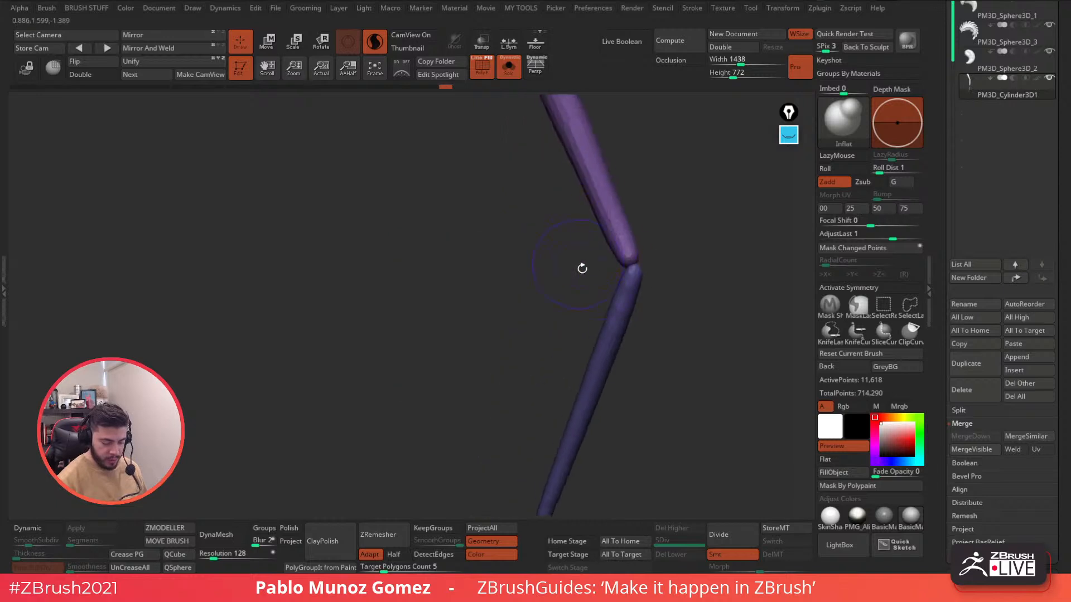
click(619, 300)
mouse_move(641, 295)
mouse_down()
mouse_move(653, 286)
mouse_move(598, 282)
mouse_move(589, 314)
mouse_up()
Isolate the lower leg segment's polygroup and inflate its upper end into a rounded knob.
ctrl+shift+click(600, 284)
mouse_move(653, 272)
mouse_down()
mouse_move(623, 290)
mouse_move(634, 282)
mouse_up()
mouse_move(669, 248)
mouse_down()
mouse_move(643, 239)
mouse_move(616, 253)
mouse_up()
drag(611, 282, 580, 280)
drag(558, 272, 562, 283)
drag(596, 281, 532, 284)
drag(502, 291, 556, 295)
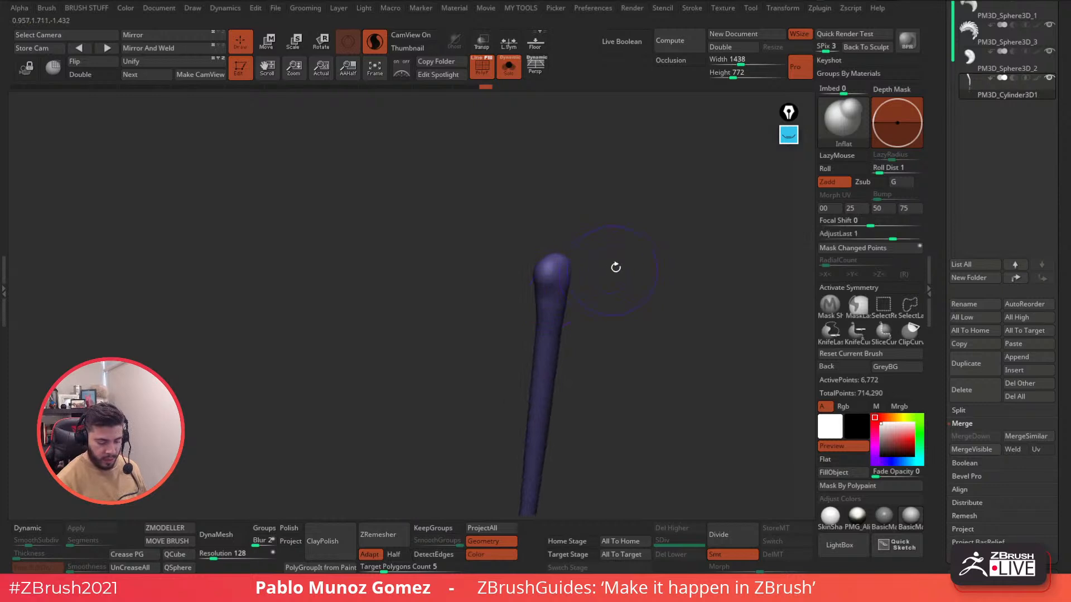
Isolate the purple middle leg segment and swell its lower end with the Inflat brush.
ctrl+shift+click(620, 260)
ctrl+shift+click(548, 235)
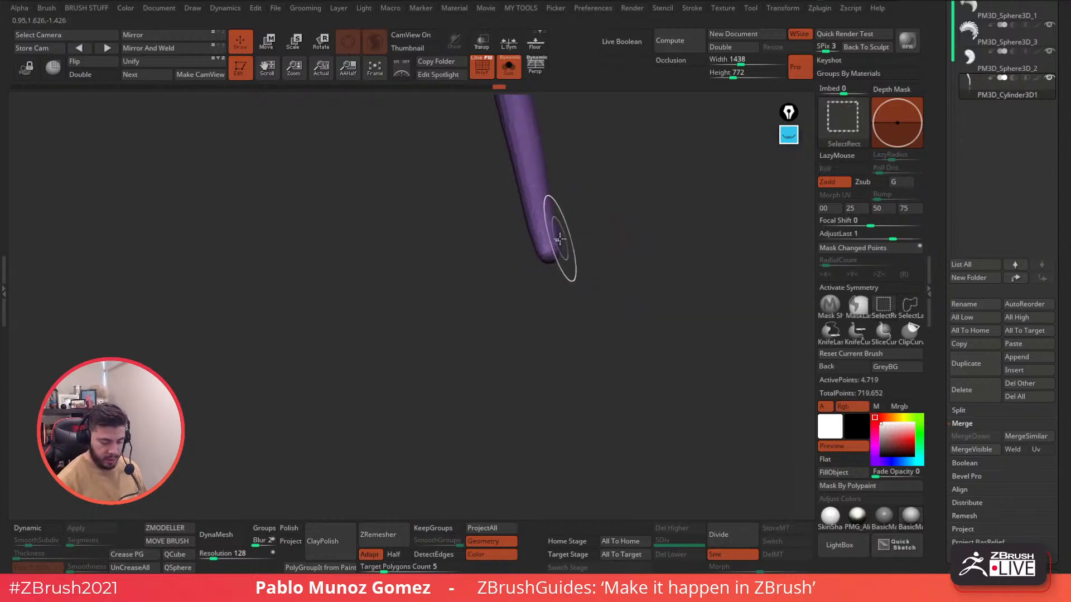
mouse_move(558, 262)
mouse_down()
mouse_move(569, 262)
mouse_move(556, 244)
mouse_up()
drag(630, 260, 616, 256)
mouse_move(551, 273)
mouse_down()
mouse_move(624, 249)
mouse_move(557, 243)
mouse_move(610, 249)
mouse_move(641, 282)
mouse_move(612, 273)
mouse_move(667, 196)
mouse_up()
Isolate the lower leg segment, inflate its lower tip into a rounded knob and smooth it.
ctrl+shift+click(632, 257)
mouse_move(528, 332)
alt+mouse_down()
mouse_move(581, 342)
mouse_move(588, 320)
mouse_move(595, 330)
mouse_move(574, 299)
mouse_move(568, 308)
mouse_move(578, 258)
mouse_move(567, 306)
mouse_move(616, 162)
alt+mouse_up()
ctrl+shift+click(560, 313)
key(space)
drag(636, 290, 617, 306)
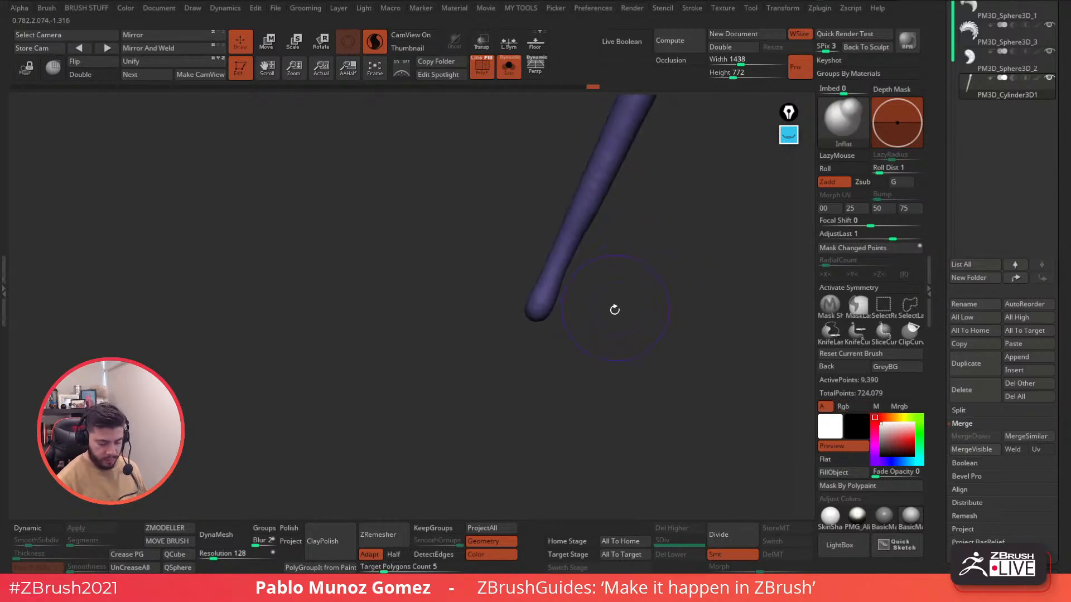
ctrl+shift+click(584, 320)
ctrl+shift+click(528, 325)
mouse_move(533, 311)
shift+mouse_down()
mouse_move(546, 304)
mouse_move(538, 298)
shift+mouse_up()
Inflate the adjoining segment ends at the leg's lowest joint, undoing one unwanted stroke.
ctrl+shift+click(561, 335)
right_drag(532, 315, 531, 329)
mouse_move(513, 335)
mouse_down()
mouse_move(525, 333)
mouse_move(515, 324)
mouse_up()
key(ctrl+z)
ctrl+shift+click(509, 332)
right_drag(524, 353, 583, 373)
drag(505, 311, 500, 324)
right_drag(581, 322, 551, 321)
drag(530, 345, 523, 353)
Refine the lowest leg joint by inflating and smoothing where the foot segment meets the lower leg.
right_drag(562, 363, 511, 302)
drag(507, 368, 525, 357)
mouse_move(524, 357)
right_down()
mouse_move(583, 318)
mouse_move(638, 330)
mouse_move(584, 280)
mouse_move(521, 310)
right_up()
shift+drag(506, 310, 513, 309)
right_drag(539, 320, 574, 322)
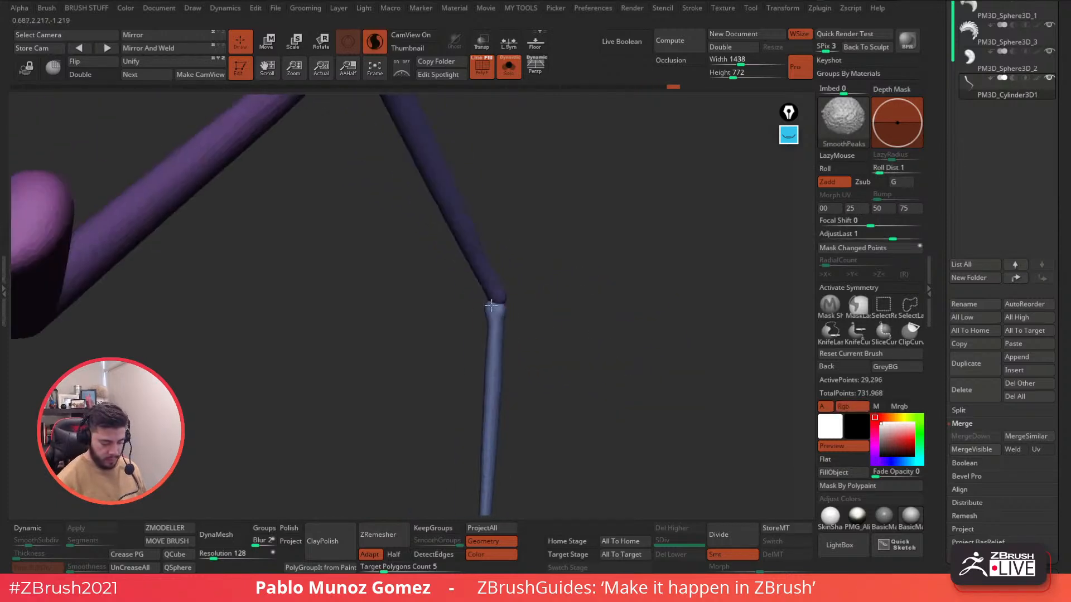
shift+drag(495, 310, 500, 306)
Resize the Inflat brush, isolate the thick upper leg segment, and inflate and smooth its lower end.
ctrl+right_drag(567, 331, 548, 271)
right_drag(368, 307, 524, 276)
key(space)
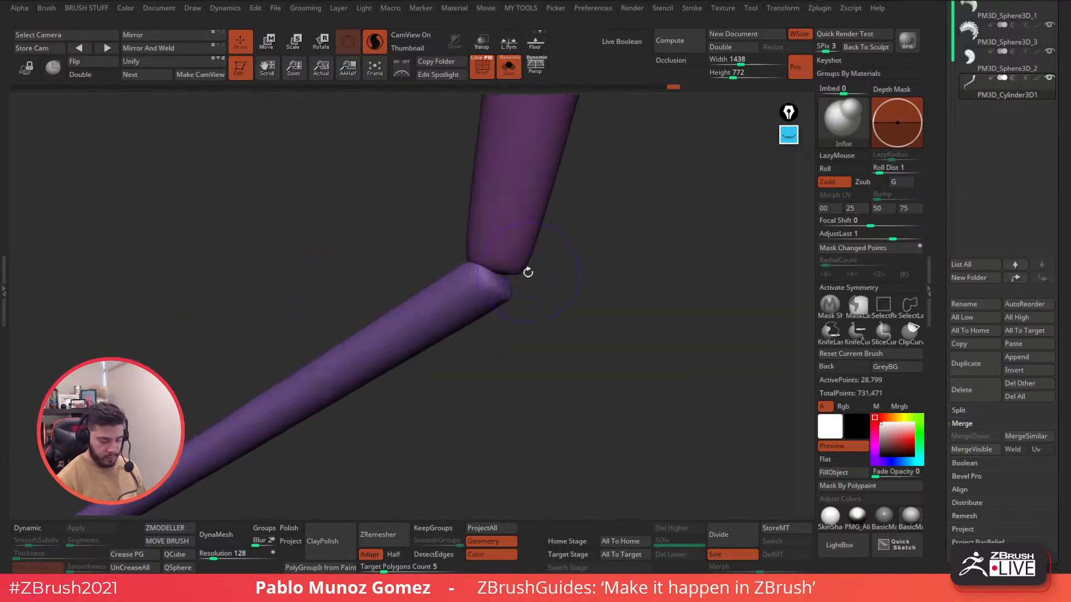
drag(520, 272, 493, 265)
ctrl+shift+click(505, 289)
ctrl+shift+click(543, 284)
ctrl+shift+click(529, 257)
right_drag(521, 297, 583, 287)
mouse_move(543, 266)
mouse_down()
mouse_move(542, 278)
mouse_move(549, 258)
mouse_move(506, 244)
mouse_up()
right_drag(561, 251, 595, 248)
shift+drag(535, 212, 537, 151)
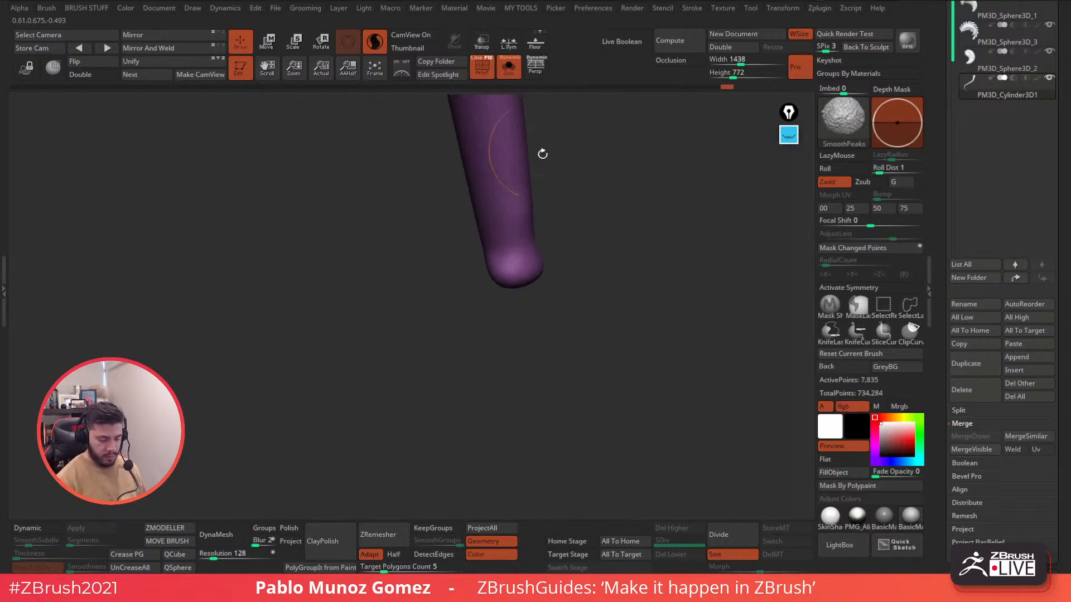
Choose the Move Topological brush and stretch the upper segment's lower end into a point over the joint.
right_drag(564, 190, 592, 223)
key(b)
key(m)
key(t)
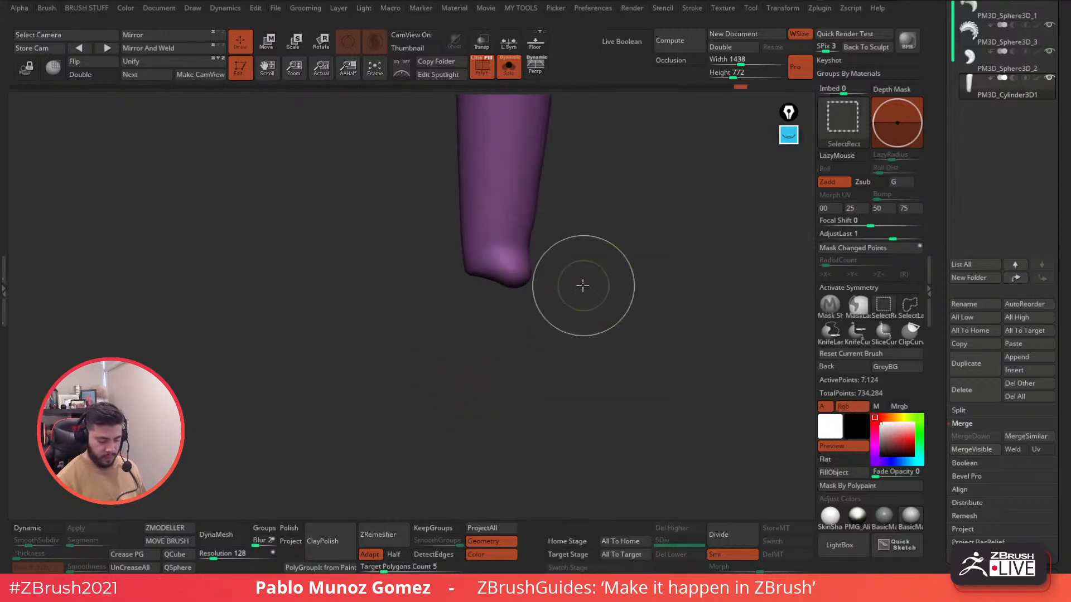
ctrl+shift+click(583, 282)
right_drag(540, 358, 544, 290)
shift+drag(549, 297, 562, 274)
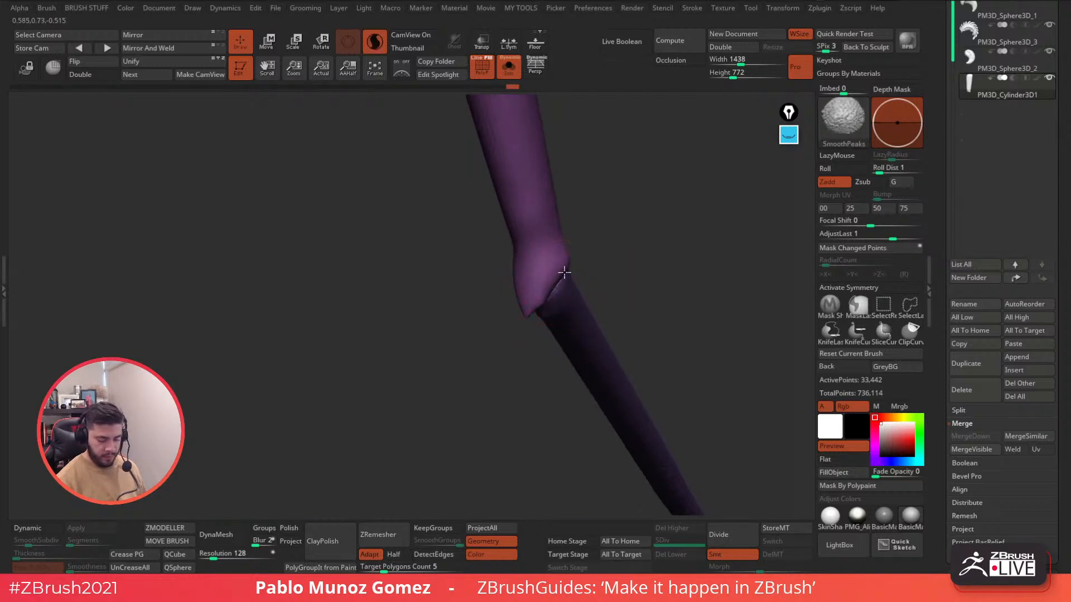
alt+right_drag(624, 250, 594, 252)
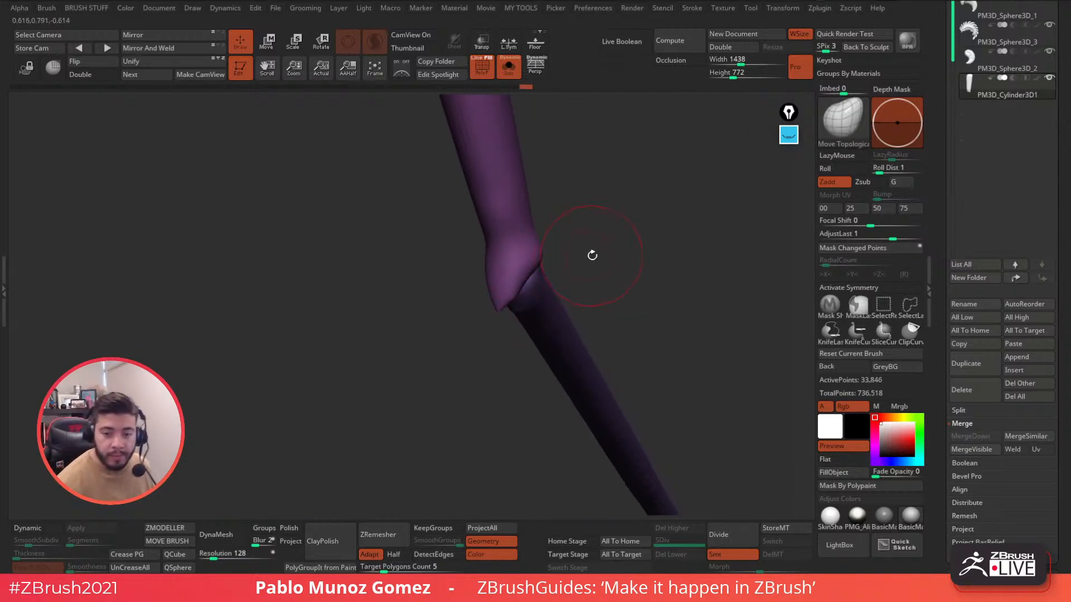
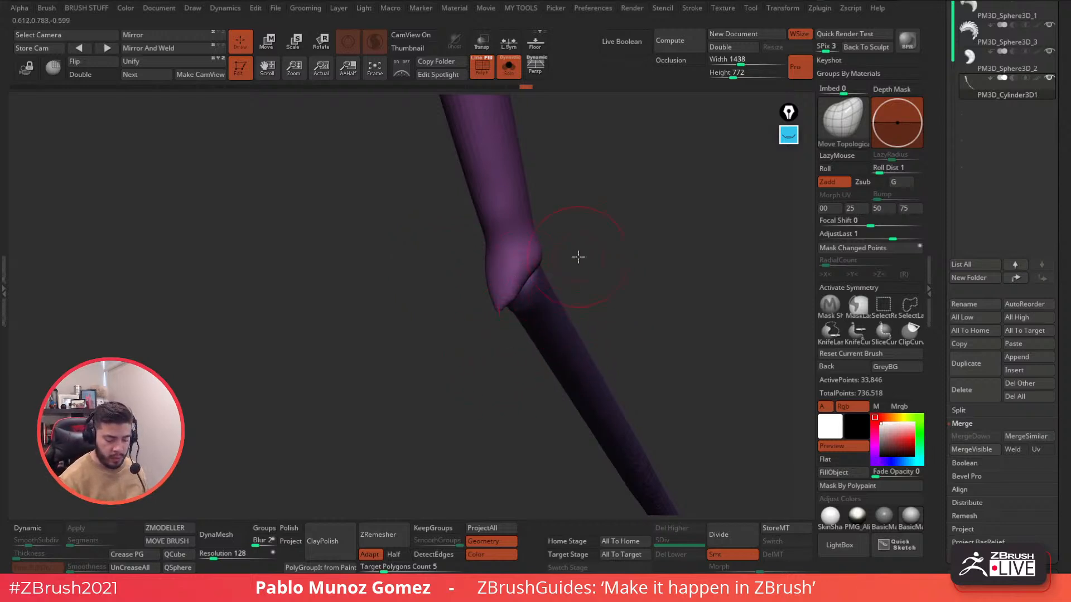
Smooth the pointed end of the upper leg segment where it overlaps the next segment.
drag(580, 260, 631, 262)
shift+drag(508, 290, 505, 299)
mouse_move(603, 272)
mouse_down()
mouse_move(554, 276)
mouse_move(605, 222)
mouse_move(527, 246)
mouse_up()
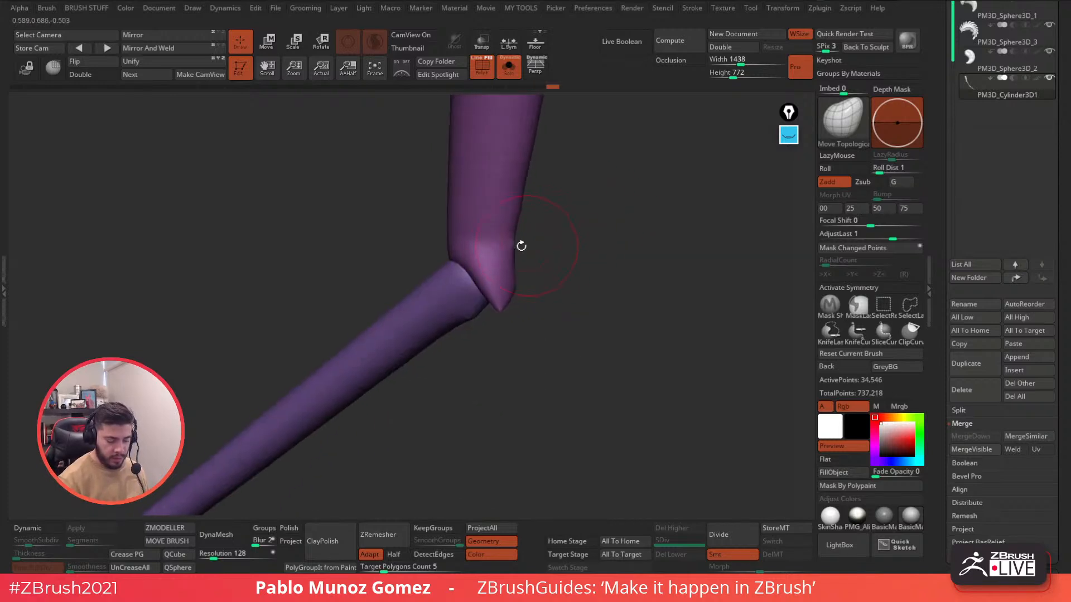
mouse_move(509, 289)
shift+mouse_down()
mouse_move(497, 308)
mouse_move(546, 280)
mouse_move(569, 256)
mouse_move(560, 246)
mouse_move(583, 251)
shift+mouse_up()
Adjust the brush size and push the upper segment's end to fit around the segment below, smoothing the joint.
key(space)
drag(493, 260, 555, 241)
key(space)
drag(445, 247, 418, 256)
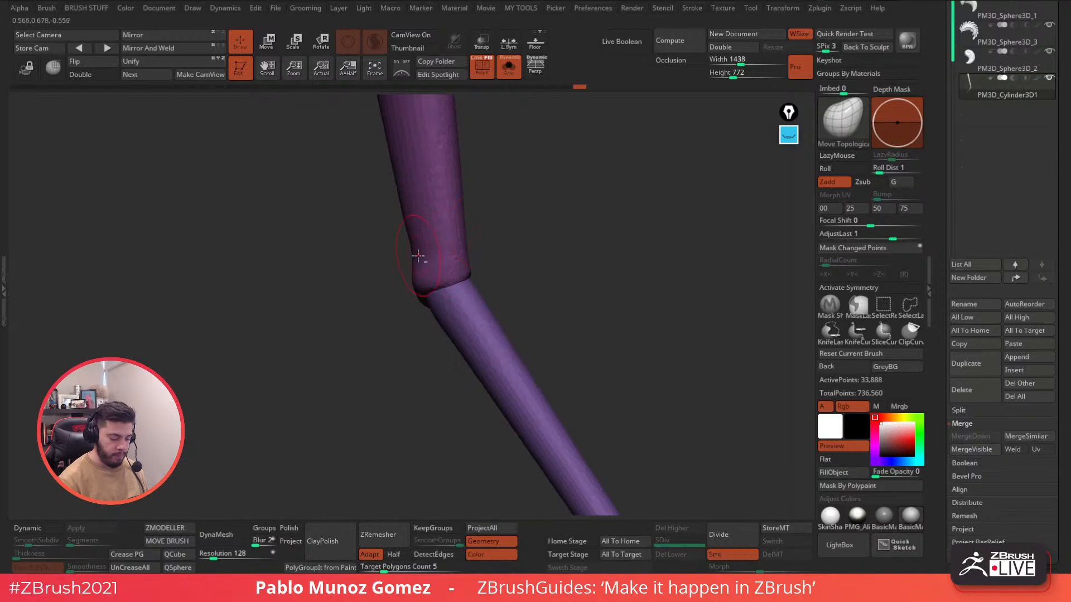
mouse_move(469, 229)
alt+mouse_down()
mouse_move(524, 227)
mouse_move(478, 241)
alt+mouse_up()
shift+drag(449, 306, 441, 316)
mouse_move(505, 274)
right_down()
mouse_move(564, 245)
mouse_move(463, 306)
mouse_move(552, 277)
mouse_move(559, 285)
right_up()
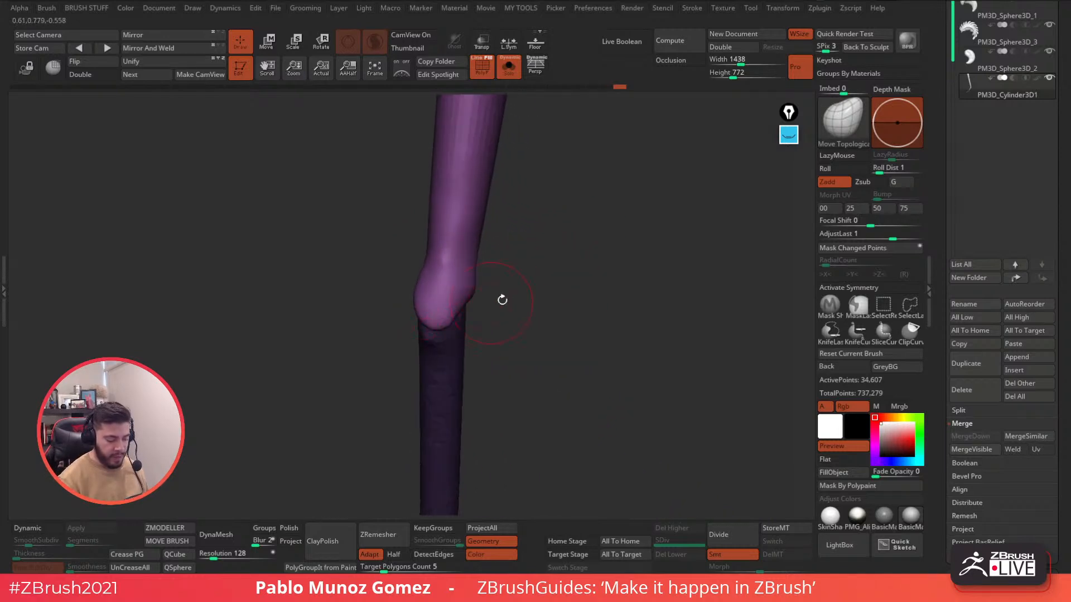
Narrow the sides of the upper segment's knobbed end with Move Topological, viewed from behind the joint.
right_drag(489, 303, 468, 313)
right_drag(517, 289, 551, 275)
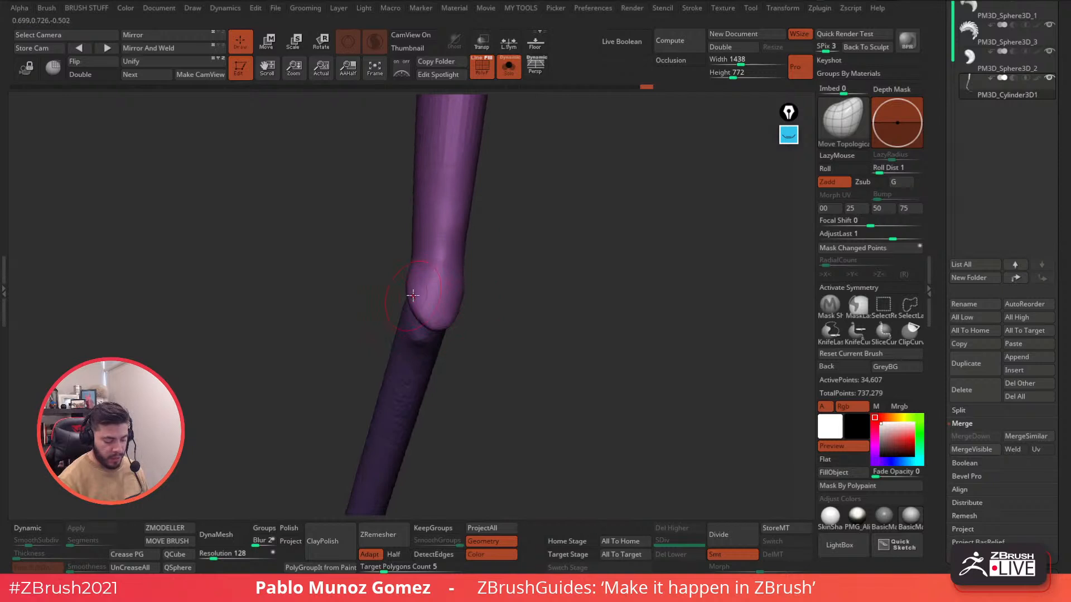
right_drag(411, 268, 485, 253)
key(space)
right_drag(461, 289, 453, 318)
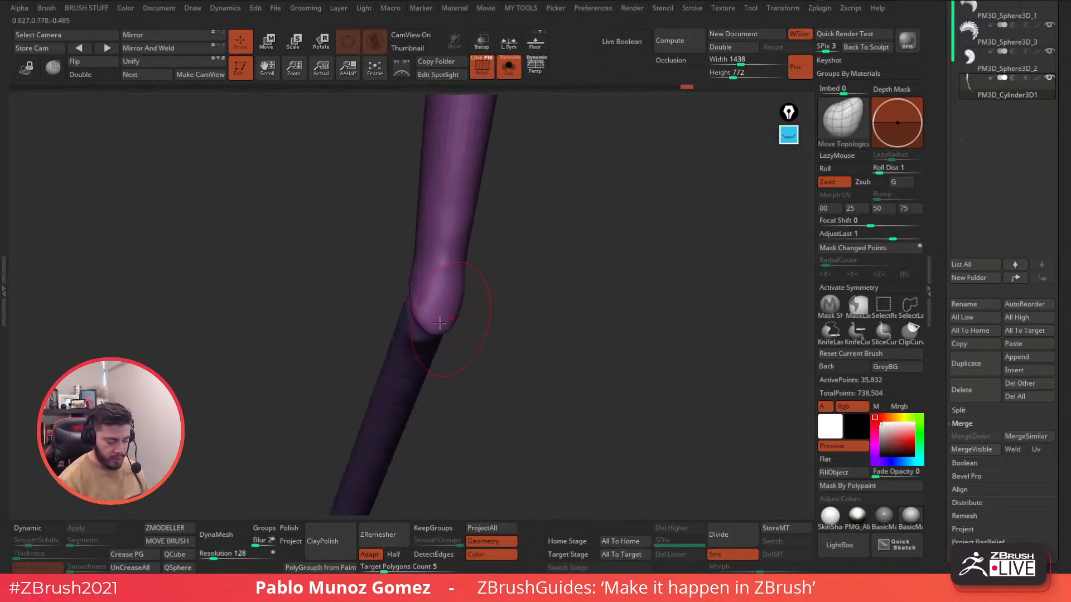
Pull the upper segment's pointed tip further down behind the joint and shape its edges.
drag(422, 319, 431, 320)
mouse_move(502, 325)
right_down()
mouse_move(493, 351)
mouse_move(481, 345)
right_up()
drag(461, 327, 450, 325)
right_drag(509, 308, 541, 303)
right_drag(447, 335, 511, 310)
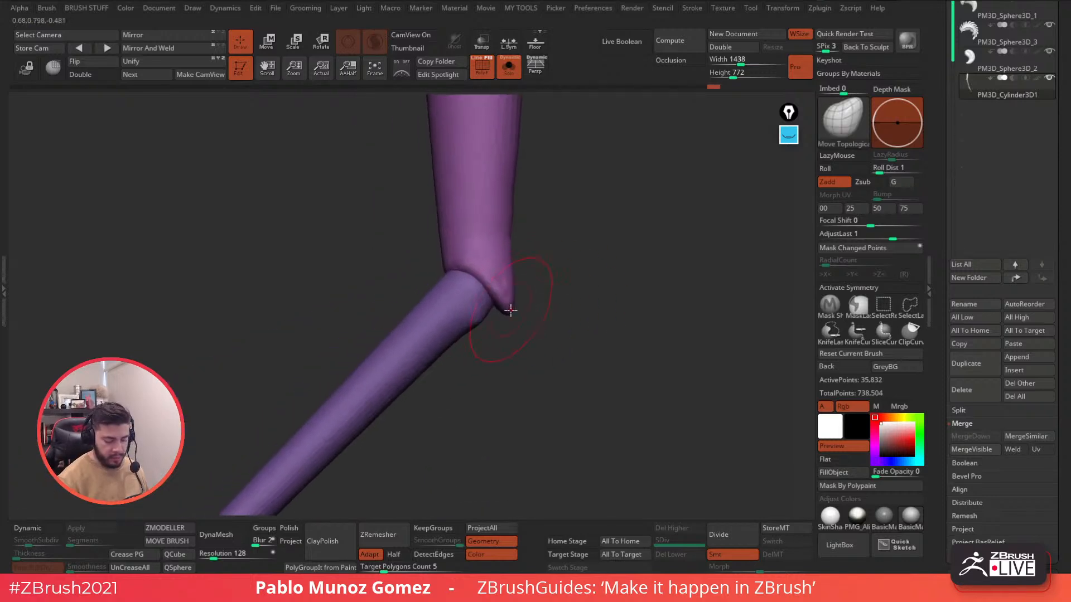
drag(511, 320, 511, 322)
right_drag(538, 282, 569, 279)
Use a smaller Move Topological brush to pull out the back corners of the middle segment's upper end.
key(space)
drag(561, 265, 552, 266)
right_drag(539, 294, 515, 303)
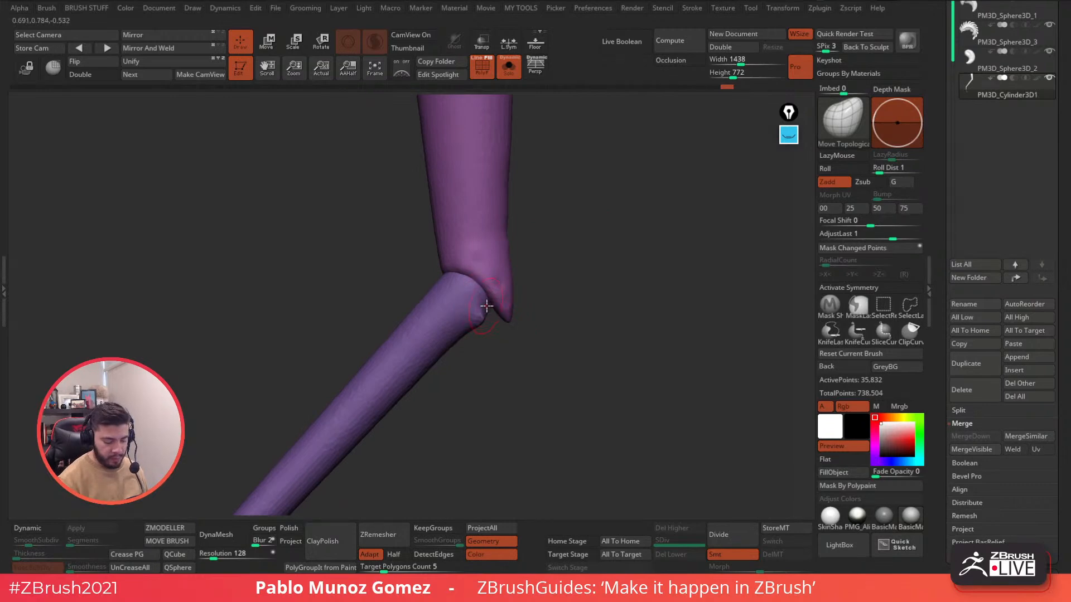
alt+right_drag(489, 301, 536, 284)
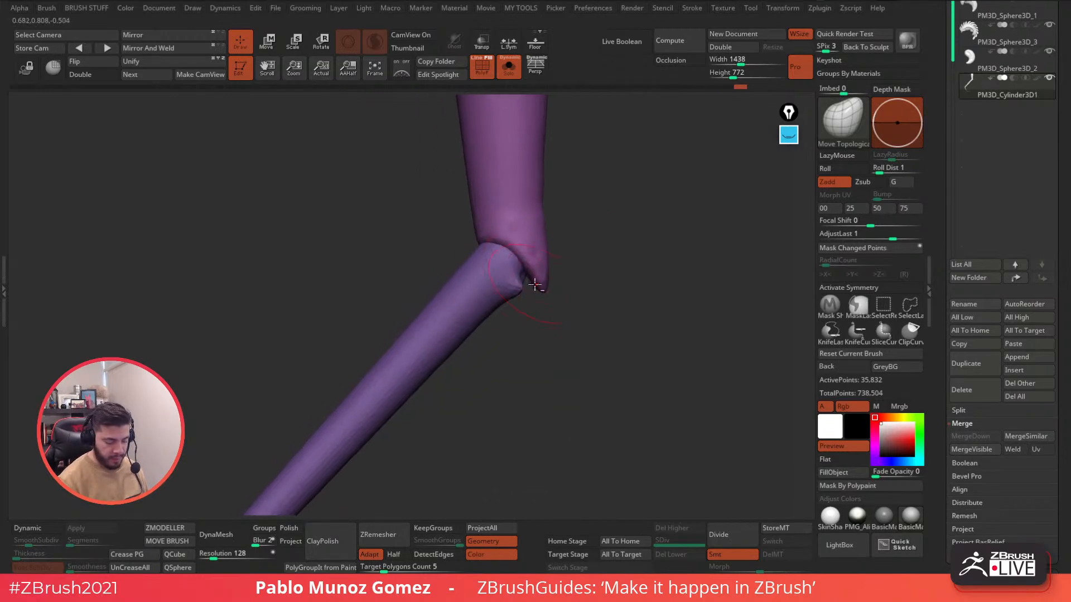
key(space)
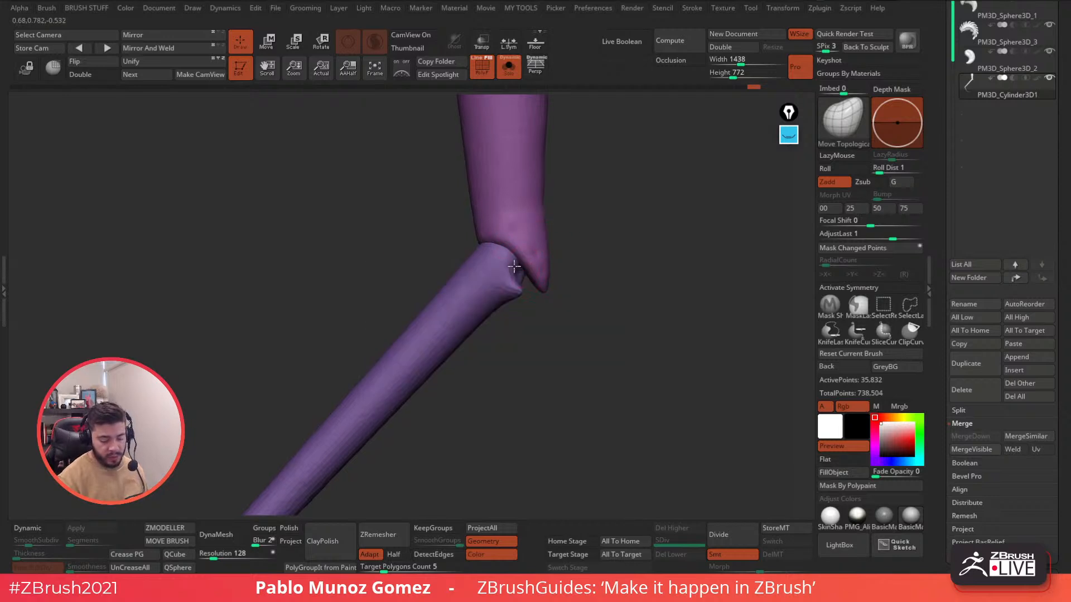
right_drag(583, 249, 546, 283)
drag(545, 283, 546, 287)
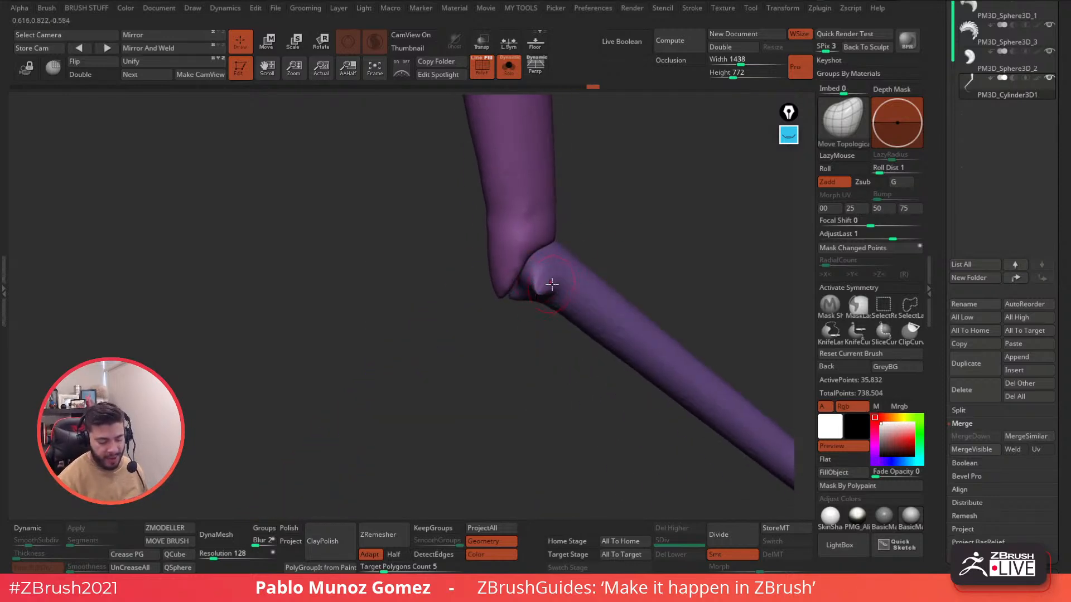
Smooth the middle segment's protruding corners and push its upper edge against the segment above.
right_drag(543, 286, 549, 282)
shift+drag(546, 284, 544, 286)
key(space)
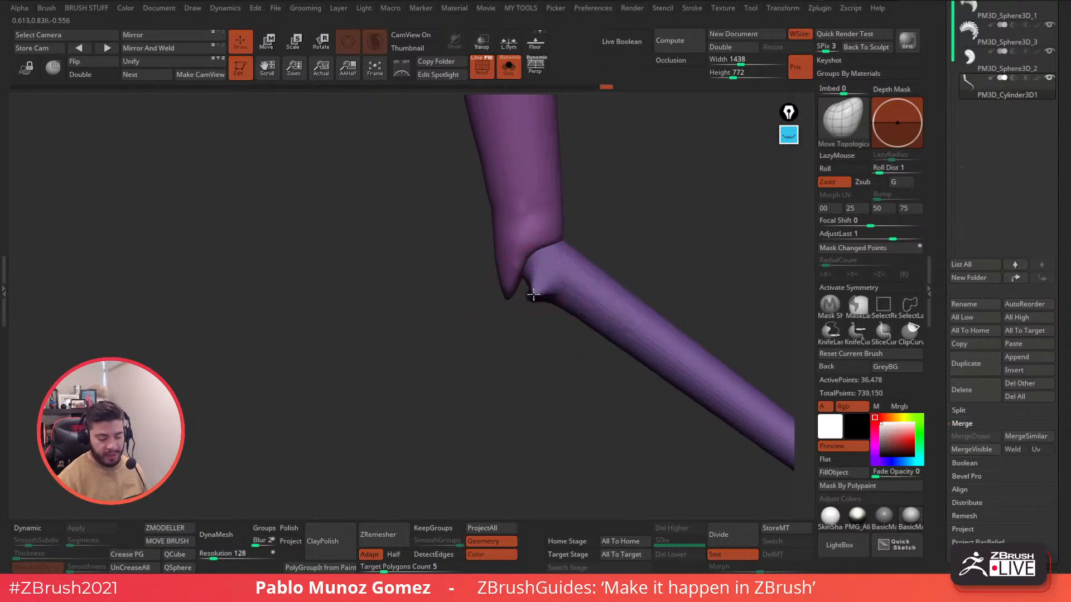
drag(552, 247, 560, 243)
right_drag(586, 229, 597, 223)
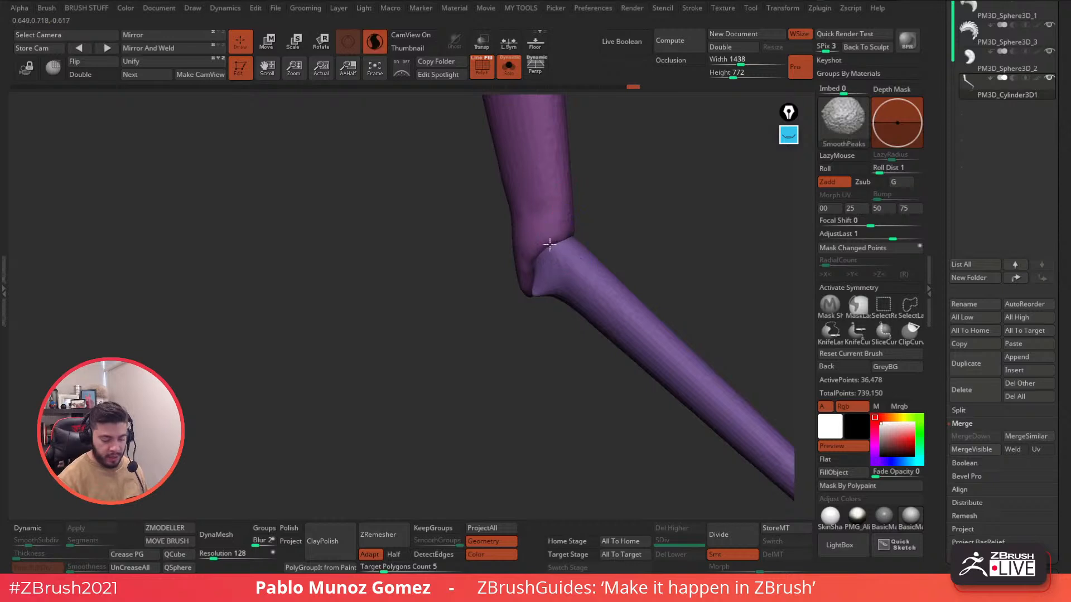
Smooth the contact edges and the shaft just below the upper leg joint.
shift+drag(549, 244, 544, 256)
right_drag(611, 232, 508, 227)
shift+drag(551, 238, 557, 246)
shift+drag(580, 286, 574, 295)
alt+right_drag(613, 262, 559, 259)
shift+drag(573, 266, 581, 283)
Reshape the middle segment's socket from several angles and smooth its inner edge.
right_drag(582, 258, 609, 236)
right_drag(547, 251, 570, 257)
right_drag(518, 297, 589, 248)
shift+drag(539, 271, 532, 258)
right_drag(522, 256, 559, 291)
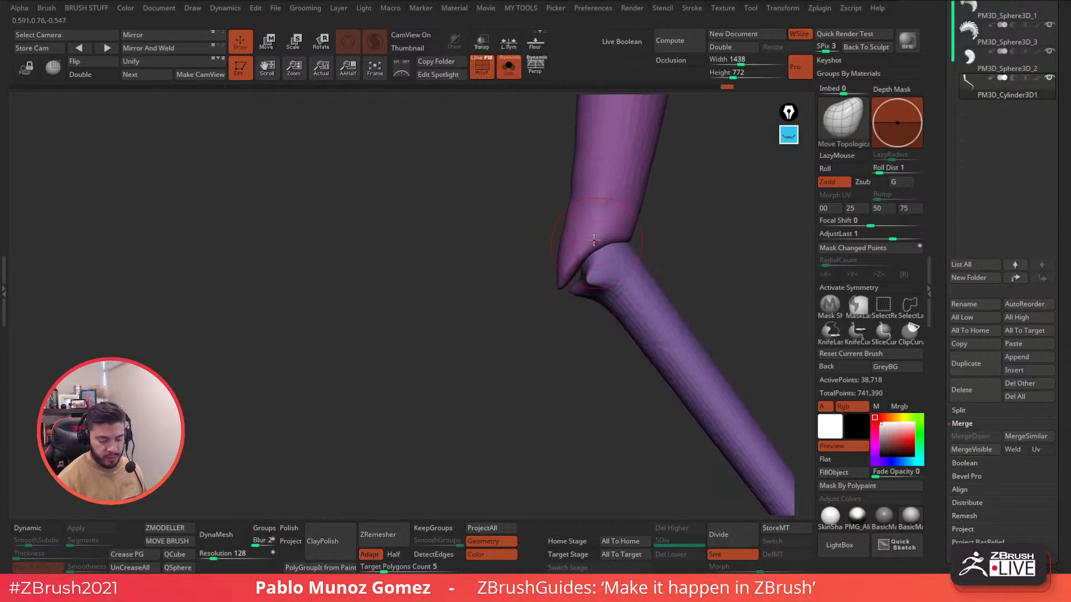
Adjust and smooth the lower end of the upper segment just above the joint.
right_drag(580, 199, 654, 217)
shift+drag(581, 218, 591, 237)
right_drag(625, 219, 650, 230)
shift+drag(580, 215, 580, 226)
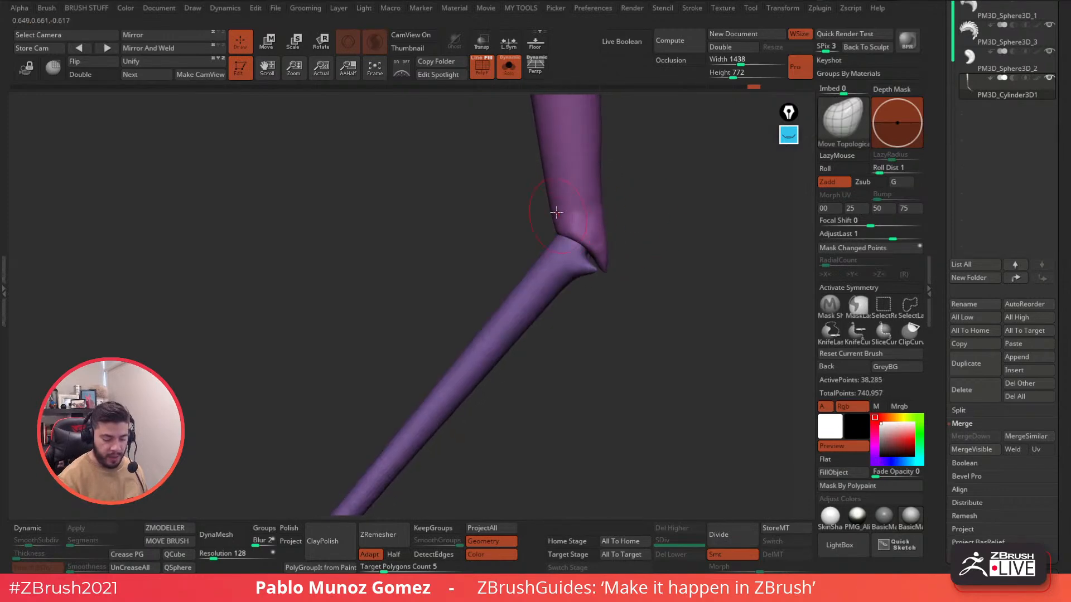
Bulge the top of the upper leg segment outward with Move Topological, undoing one unwanted stroke.
alt+right_drag(625, 170, 618, 265)
right_click(567, 277)
alt+right_drag(626, 195, 629, 266)
drag(558, 183, 546, 167)
key(ctrl+z)
mouse_move(519, 216)
mouse_down()
mouse_move(505, 234)
mouse_move(515, 270)
mouse_up()
mouse_move(576, 257)
right_down()
mouse_move(599, 227)
mouse_move(580, 192)
right_up()
Lasso-mask the back of the upper segment's top, invert the mask, and pull that area outward and smooth it.
mouse_move(569, 177)
ctrl+mouse_down()
mouse_move(611, 301)
mouse_move(626, 167)
ctrl+mouse_up()
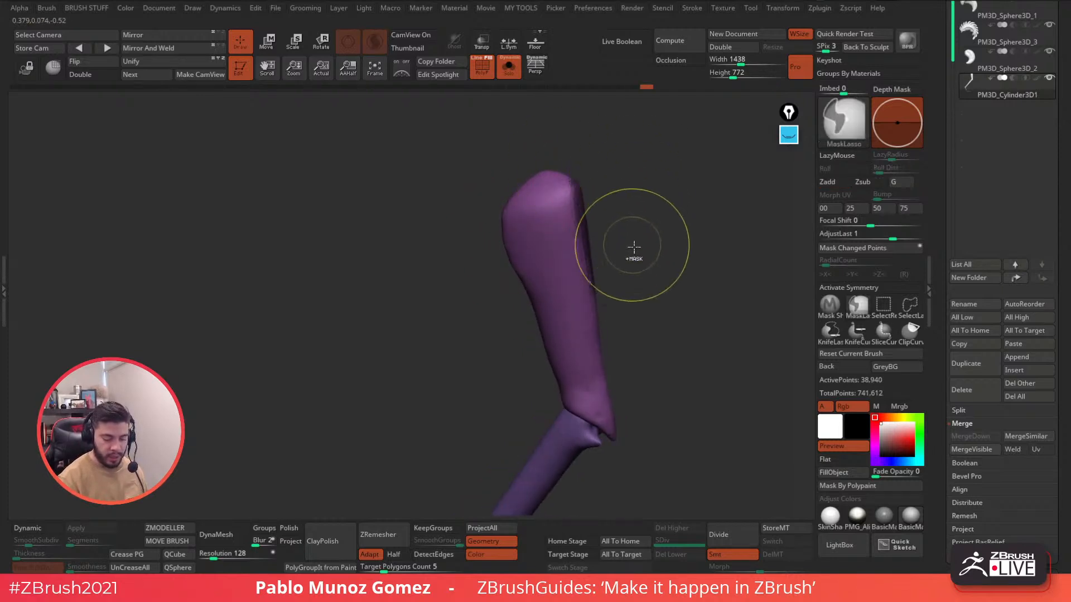
ctrl+click(631, 243)
right_drag(577, 190, 593, 225)
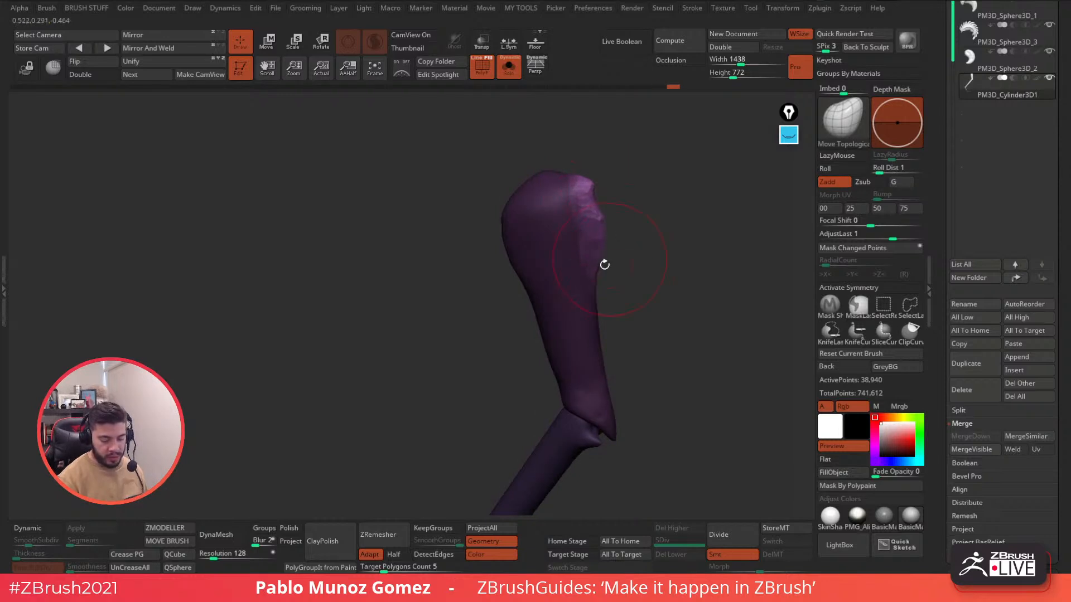
shift+drag(595, 187, 599, 234)
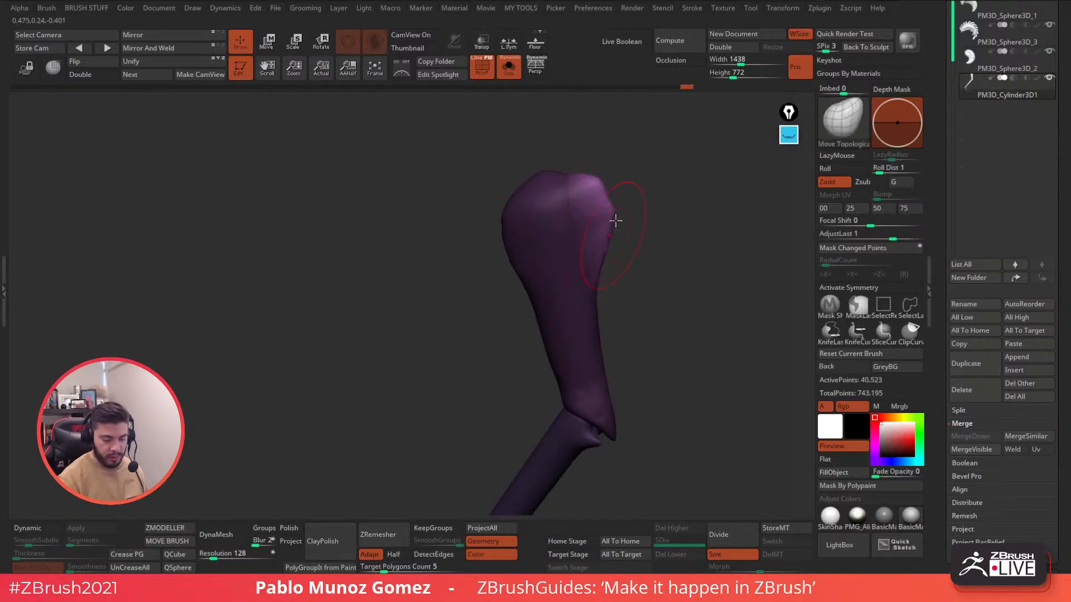
right_drag(612, 185, 630, 201)
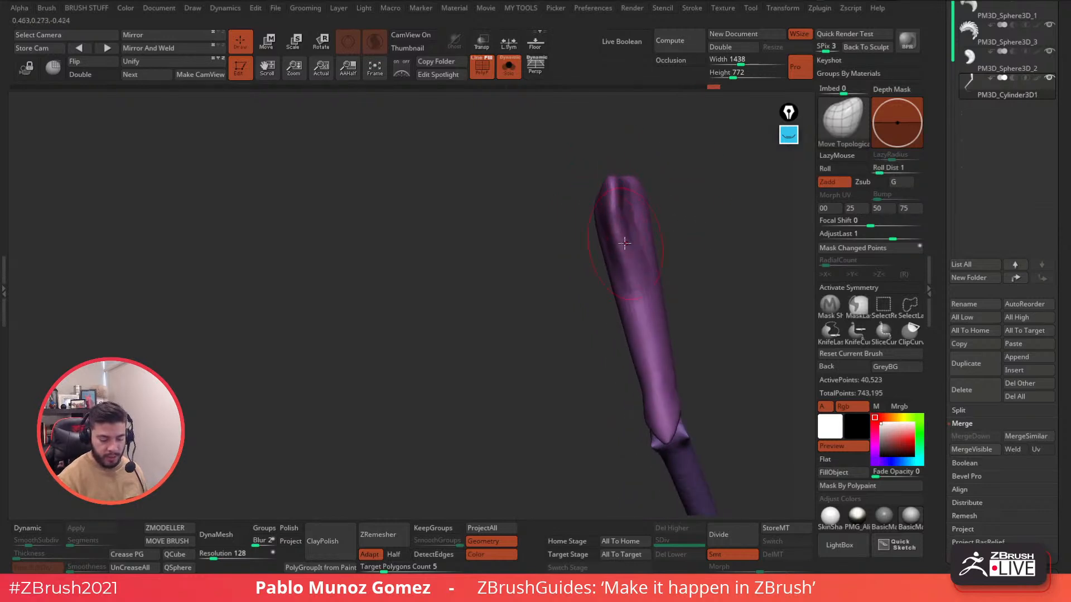
Shape the pulled-out ridge along the back of the upper segment and smooth it into the shaft.
right_drag(681, 246, 567, 239)
mouse_move(609, 214)
mouse_down()
mouse_move(617, 198)
mouse_move(631, 279)
mouse_up()
key(space)
alt+right_drag(679, 233, 576, 229)
shift+drag(577, 256, 580, 329)
right_drag(592, 274, 661, 255)
Smooth the crease across the upper segment's broad top and adjust its back corner.
right_drag(574, 250, 586, 243)
shift+drag(535, 223, 533, 187)
right_drag(544, 217, 592, 223)
mouse_move(524, 235)
shift+mouse_down()
mouse_move(516, 250)
mouse_move(507, 219)
shift+mouse_up()
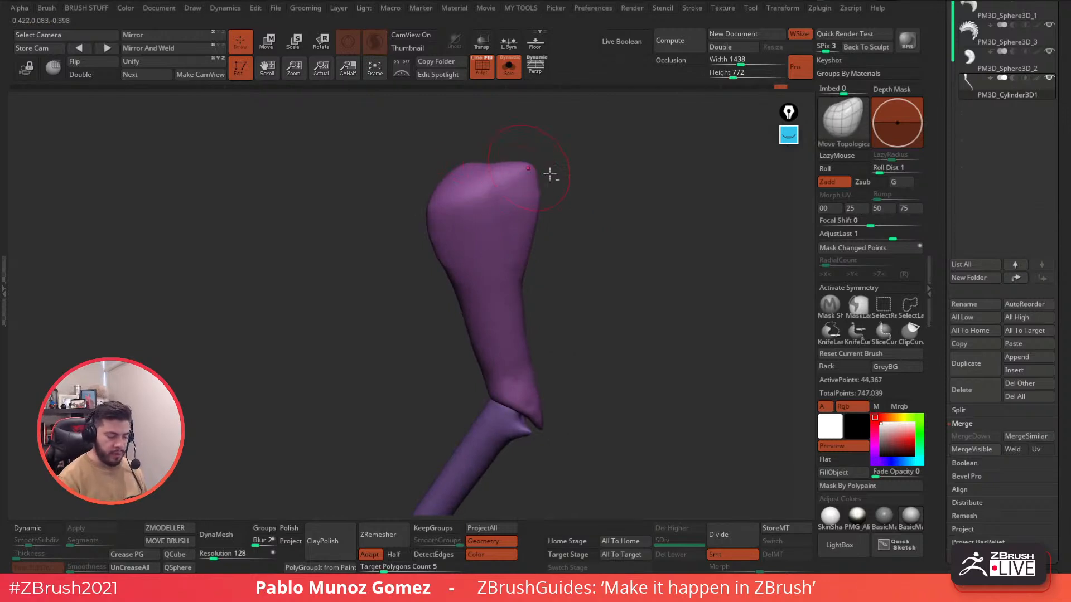
alt+right_drag(529, 166, 574, 188)
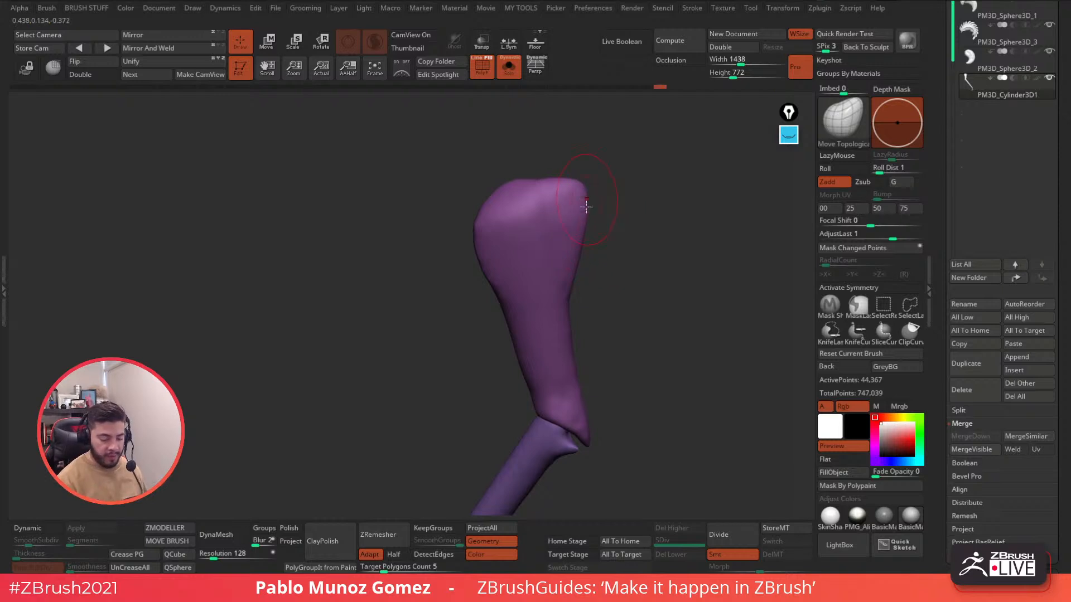
Refine the back contour of the upper segment and smooth down along its shaft.
mouse_move(589, 244)
right_down()
mouse_move(633, 225)
mouse_move(584, 232)
right_up()
mouse_move(565, 269)
shift+mouse_down()
mouse_move(504, 246)
mouse_move(515, 359)
shift+mouse_up()
mouse_move(514, 359)
alt+right_down()
mouse_move(607, 270)
mouse_move(570, 300)
alt+right_up()
mouse_move(573, 262)
right_down()
mouse_move(631, 285)
mouse_move(614, 237)
mouse_move(633, 232)
mouse_move(603, 209)
mouse_move(620, 190)
right_up()
key(space)
Widen the upper segment's top into a broad paddle shape, checking its thickness, and smooth the back edge.
mouse_move(576, 217)
right_down()
mouse_move(621, 210)
mouse_move(580, 221)
right_up()
mouse_move(676, 195)
right_down()
mouse_move(667, 232)
mouse_move(647, 239)
right_up()
right_drag(540, 220, 530, 181)
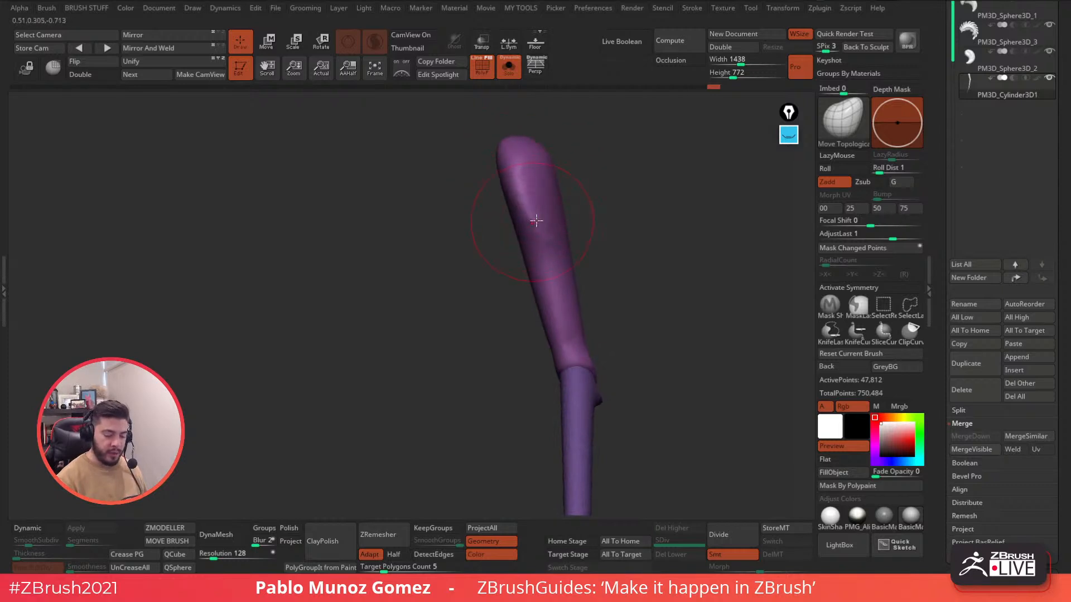
right_drag(639, 232, 598, 231)
right_click(646, 240)
mouse_move(619, 254)
shift+mouse_down()
mouse_move(653, 205)
mouse_move(614, 259)
shift+mouse_up()
alt+drag(663, 218, 635, 245)
Resize the brush, round out the paddle's back corner and adjust its thin profile from behind.
key(space)
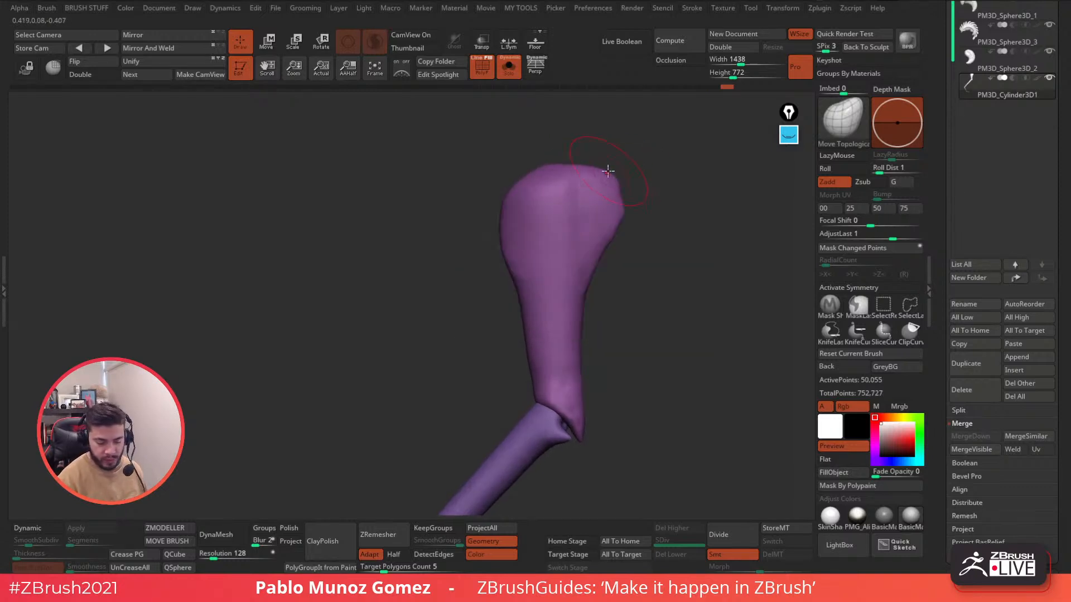
mouse_move(616, 201)
mouse_down()
mouse_move(617, 226)
mouse_move(607, 183)
mouse_move(627, 180)
mouse_move(631, 196)
mouse_up()
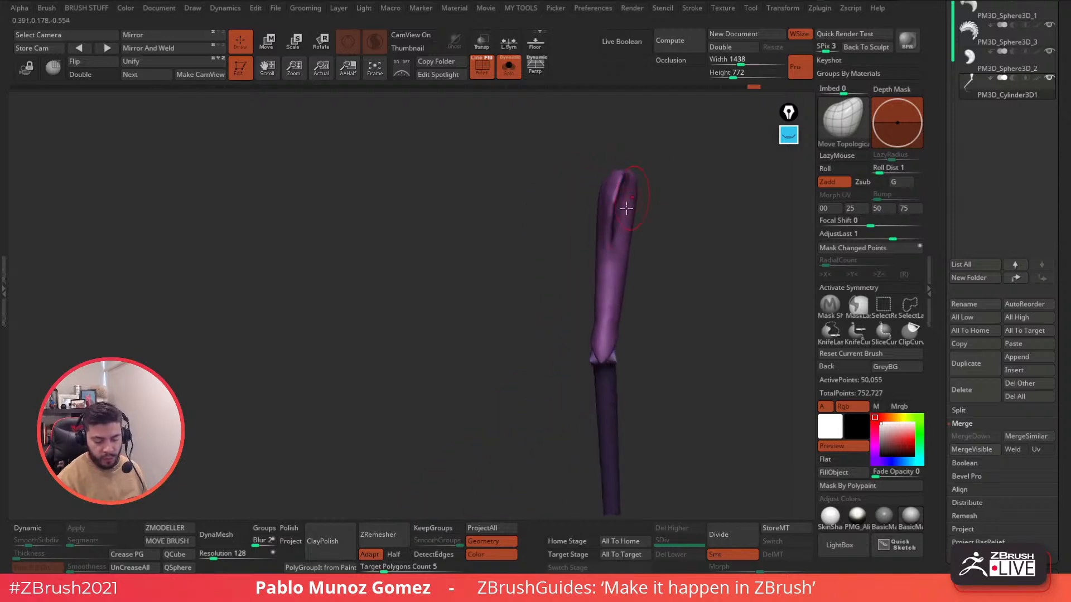
drag(610, 252, 633, 256)
drag(504, 385, 583, 280)
Shape the second segment's lower end where it meets the third segment and smooth its shaft.
drag(643, 211, 537, 318)
key(space)
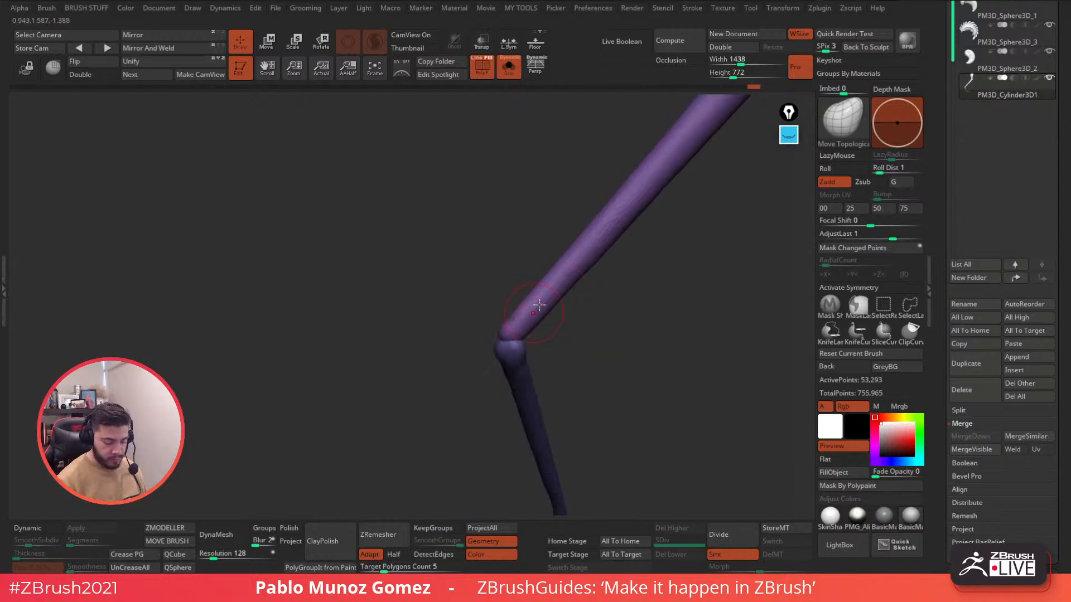
right_drag(518, 335, 557, 317)
mouse_move(535, 260)
right_down()
mouse_move(557, 295)
mouse_move(626, 267)
right_up()
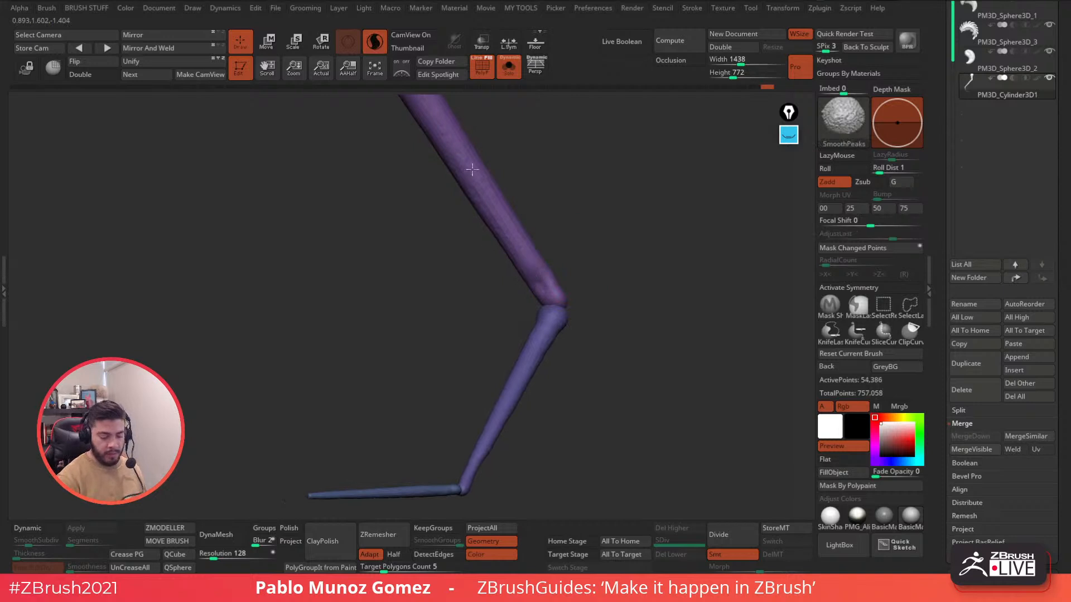
shift+drag(461, 152, 466, 162)
right_drag(572, 271, 606, 260)
right_drag(549, 285, 639, 265)
mouse_move(563, 274)
right_down()
mouse_move(583, 266)
mouse_move(554, 277)
right_up()
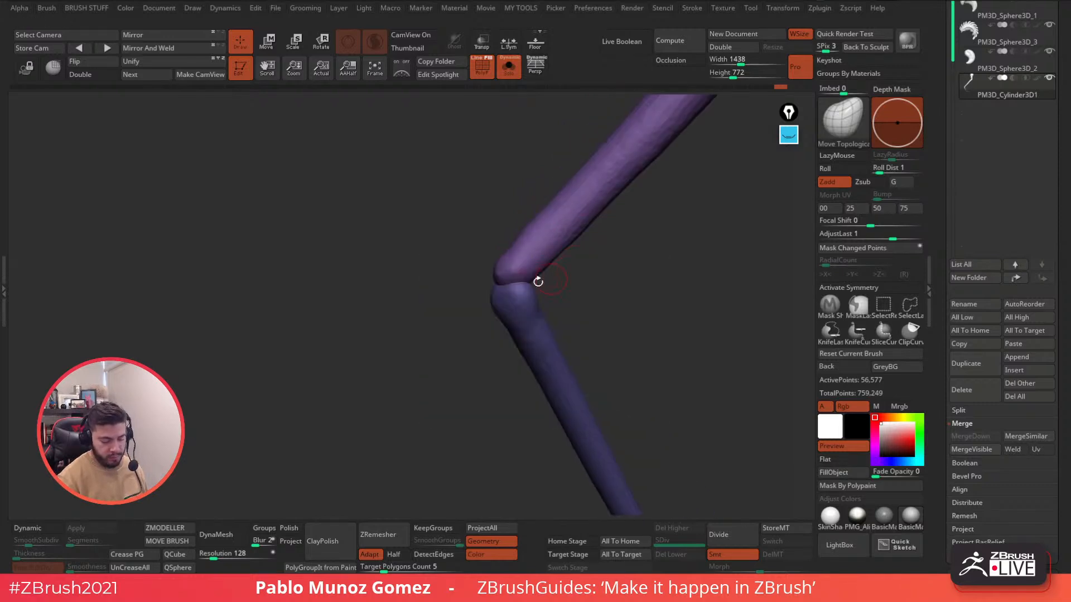
Resize the brush, smooth the seam between the second and third segments and round the second segment's end into a knob.
key(space)
shift+drag(504, 283, 510, 285)
mouse_move(524, 279)
right_down()
mouse_move(553, 266)
mouse_move(518, 273)
mouse_move(554, 253)
mouse_move(636, 252)
mouse_move(585, 275)
mouse_move(588, 295)
mouse_move(650, 246)
mouse_move(601, 286)
right_up()
shift+drag(601, 284, 595, 282)
alt+right_drag(614, 286, 634, 265)
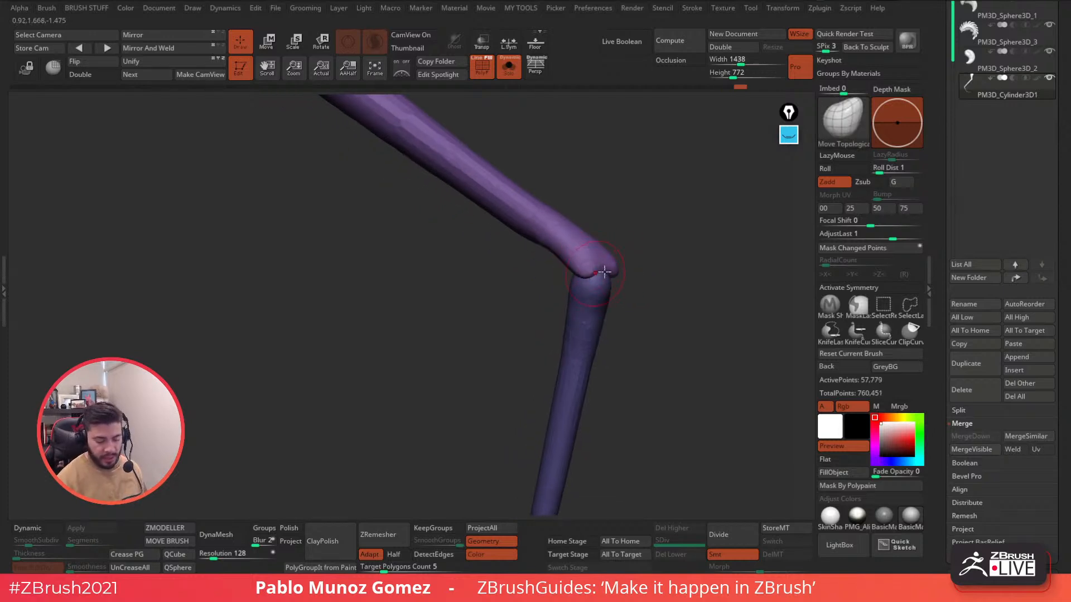
right_drag(643, 258, 614, 271)
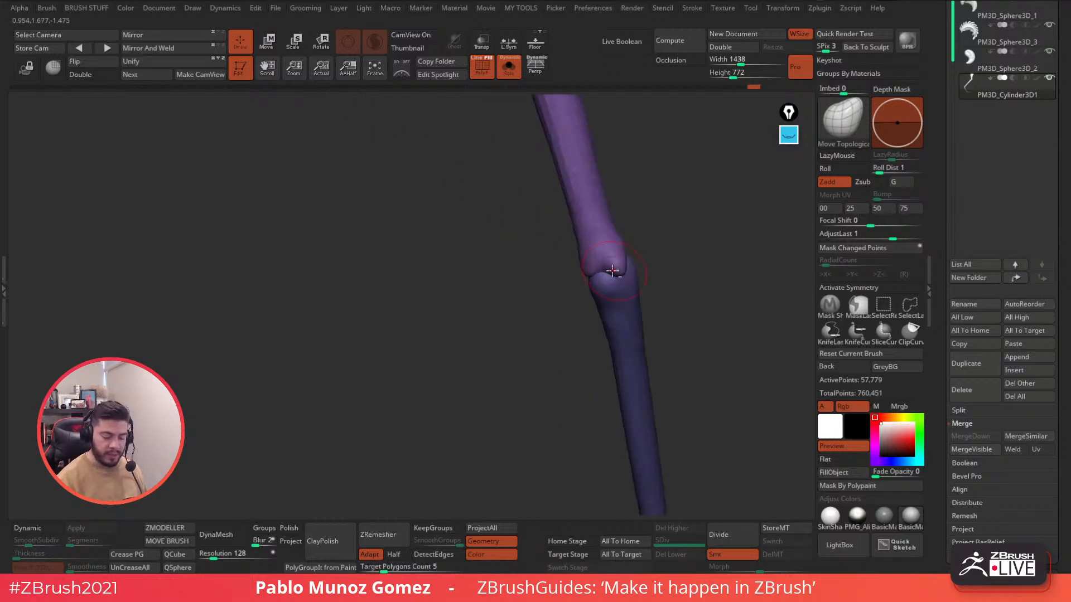
Smooth the second segment's shaft above the knee and refine how its end overlaps the third segment.
mouse_move(677, 243)
right_down()
mouse_move(627, 264)
mouse_move(622, 234)
mouse_move(519, 258)
mouse_move(576, 234)
mouse_move(638, 241)
mouse_move(538, 215)
right_up()
shift+drag(484, 195, 498, 184)
mouse_move(619, 201)
right_down()
mouse_move(636, 225)
mouse_move(571, 186)
right_up()
shift+drag(546, 224, 506, 195)
mouse_move(589, 236)
right_down()
mouse_move(569, 238)
mouse_move(622, 215)
mouse_move(612, 237)
mouse_move(557, 252)
right_up()
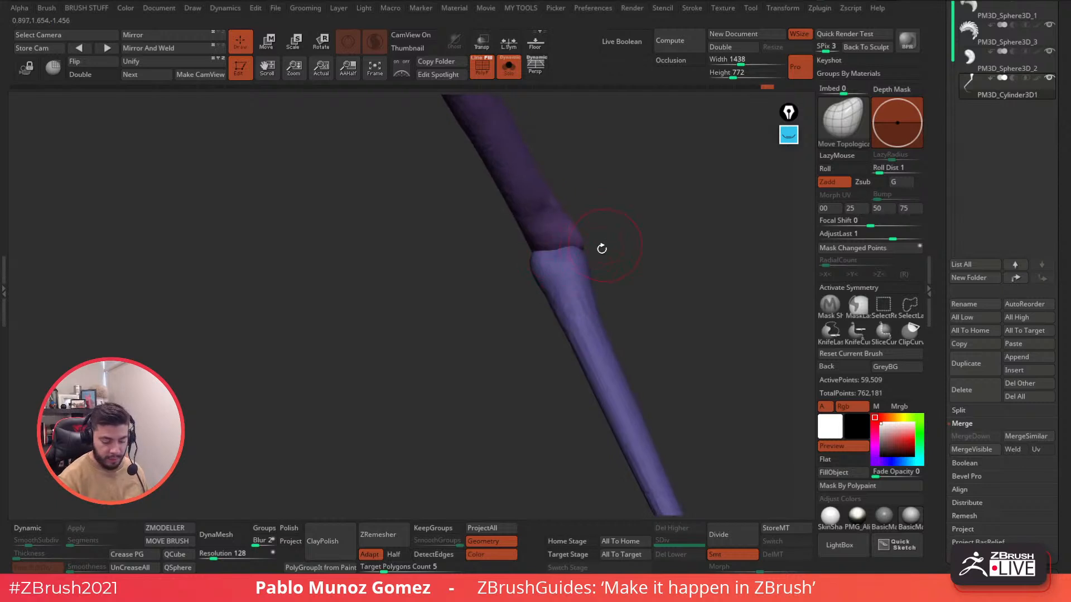
right_drag(627, 242, 568, 273)
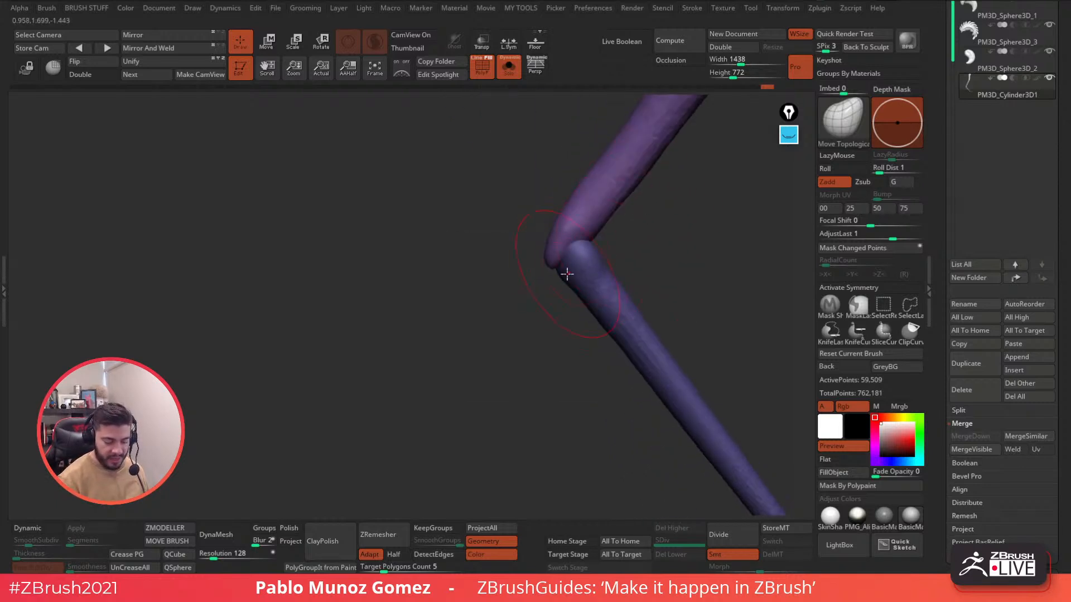
Resize the brush, then even out the third segment's upper end and smooth its shaft.
key(s)
click(640, 244)
shift+drag(621, 318, 604, 271)
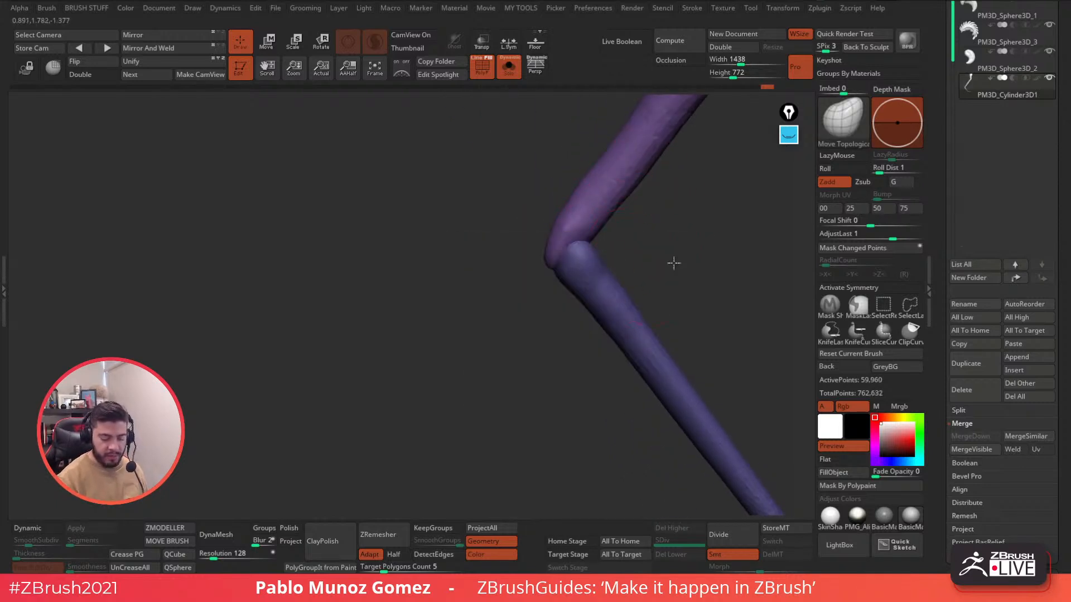
right_drag(658, 281, 611, 274)
alt+right_drag(628, 324, 554, 256)
mouse_move(594, 385)
shift+mouse_down()
mouse_move(600, 416)
mouse_move(605, 402)
shift+mouse_up()
Smooth the third segment from its lower end back up to the knee, working from several sides.
mouse_move(605, 373)
ctrl+right_down()
mouse_move(595, 316)
mouse_move(550, 245)
ctrl+right_up()
shift+drag(517, 275, 530, 304)
right_drag(569, 272, 524, 285)
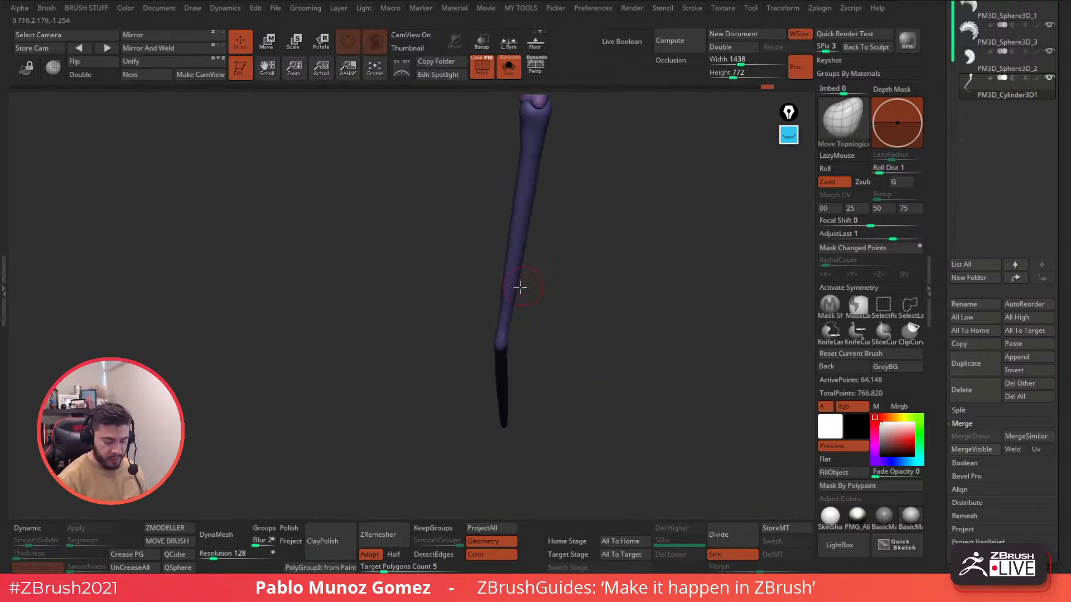
shift+drag(507, 289, 511, 263)
shift+drag(516, 211, 520, 221)
mouse_move(543, 231)
right_down()
mouse_move(579, 210)
mouse_move(595, 257)
right_up()
mouse_move(552, 228)
shift+mouse_down()
mouse_move(518, 316)
mouse_move(579, 162)
shift+mouse_up()
mouse_move(579, 163)
right_down()
mouse_move(646, 222)
mouse_move(621, 210)
mouse_move(632, 287)
right_up()
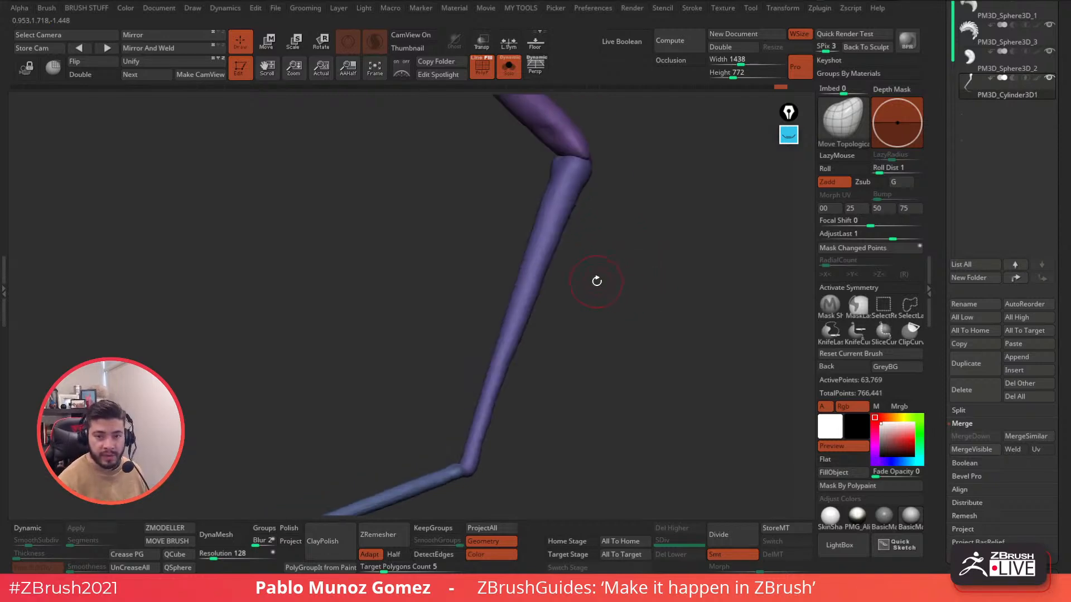
Smooth the outer side of the third segment from the knee down to the lowest joint.
mouse_move(562, 189)
shift+mouse_down()
mouse_move(551, 187)
mouse_move(549, 234)
shift+mouse_up()
mouse_move(604, 249)
right_down()
mouse_move(576, 263)
mouse_move(652, 192)
right_up()
shift+drag(594, 248, 523, 386)
mouse_move(524, 396)
alt+right_down()
mouse_move(576, 313)
mouse_move(570, 348)
mouse_move(540, 311)
mouse_move(560, 331)
mouse_move(565, 312)
mouse_move(608, 307)
alt+right_up()
shift+drag(585, 329, 592, 359)
Smooth the leg's final segment from the lowest joint toward its tip.
alt+right_drag(637, 370, 583, 283)
shift+drag(555, 323, 628, 482)
ctrl+right_drag(648, 409, 571, 317)
shift+drag(546, 357, 592, 468)
alt+right_drag(633, 419, 586, 345)
right_click(566, 372)
mouse_move(543, 395)
mouse_down()
mouse_move(572, 408)
mouse_move(552, 365)
mouse_up()
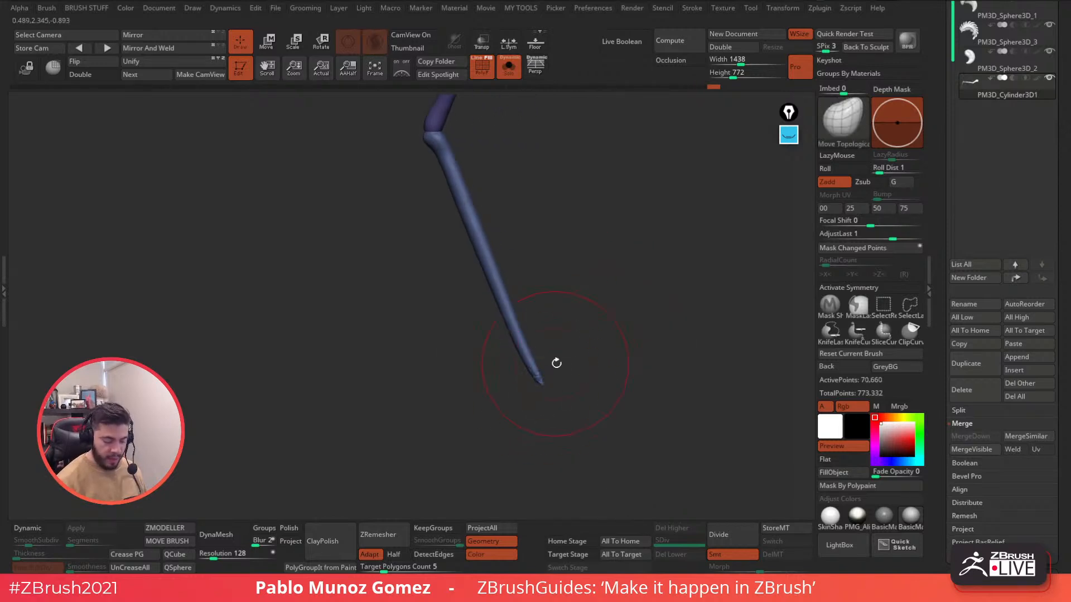
key(ctrl+z)
Smooth the tip of the final segment into a clean tapered point, shaping it from the side and front.
right_click(620, 332)
alt+right_drag(623, 337, 603, 298)
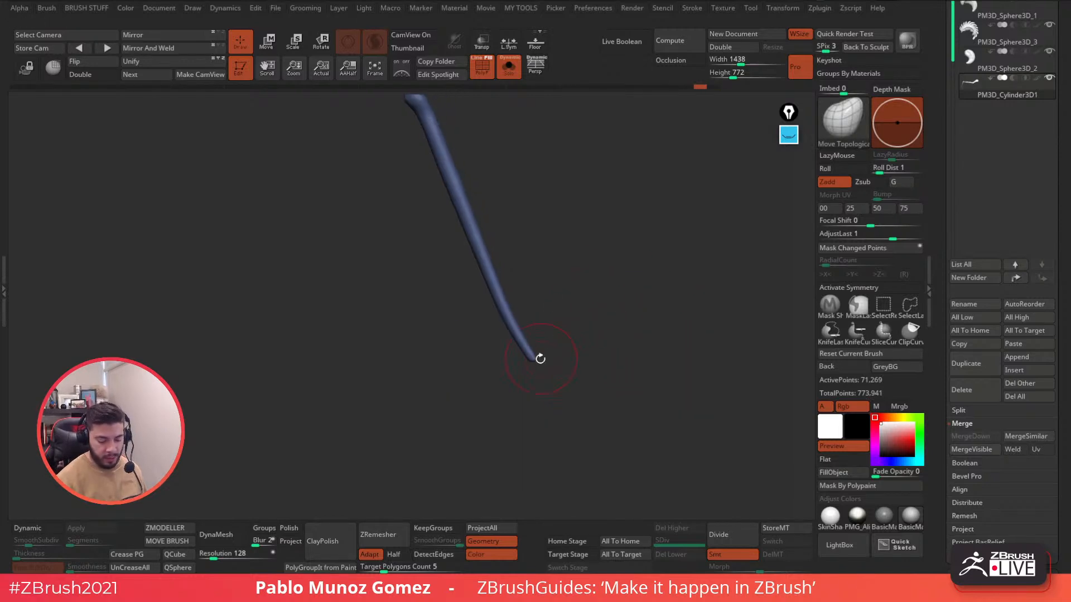
shift+drag(542, 360, 541, 367)
ctrl+right_drag(561, 350, 569, 402)
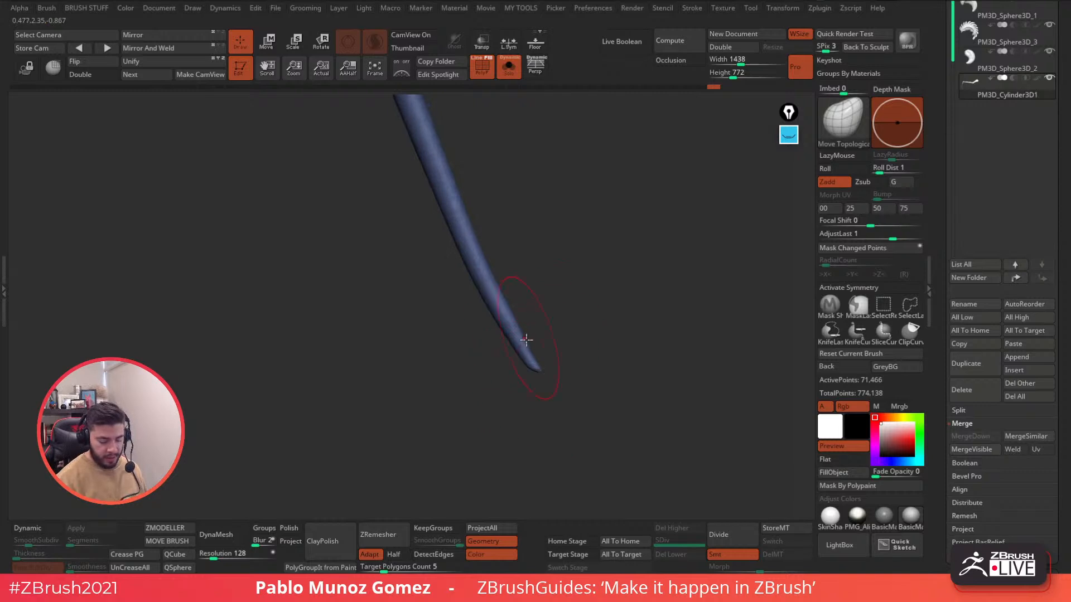
right_drag(502, 305, 570, 311)
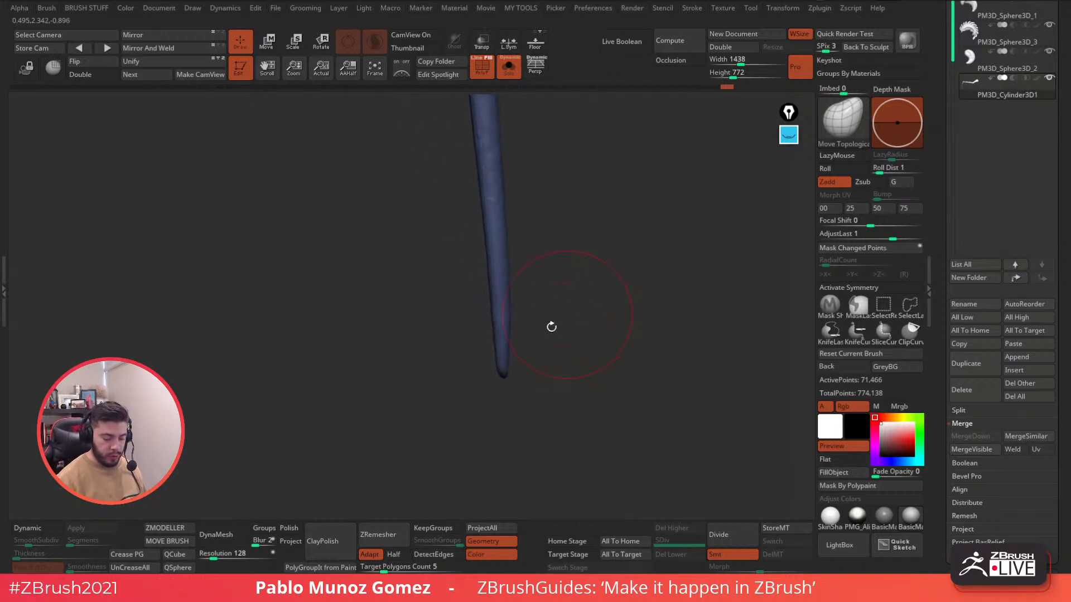
right_drag(510, 375, 503, 370)
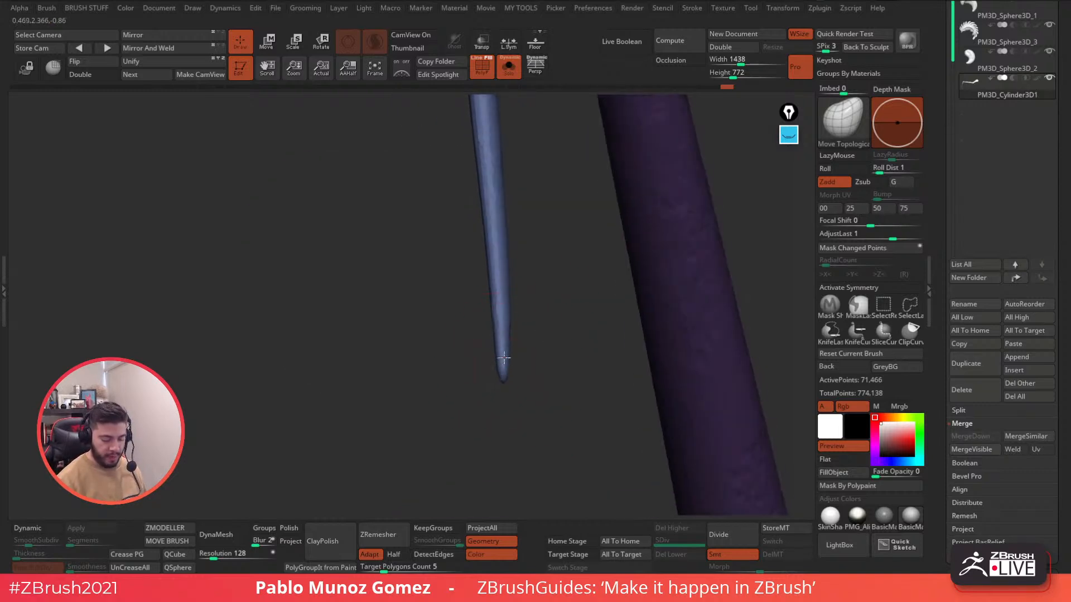
Check the whole leg against the creature's body, turn off the PolyFrame display and isolate the leg again.
ctrl+right_drag(546, 275, 511, 267)
alt+right_drag(511, 267, 512, 319)
mouse_move(476, 149)
ctrl+right_down()
mouse_move(486, 189)
mouse_move(486, 164)
mouse_move(470, 170)
mouse_move(518, 158)
mouse_move(454, 165)
mouse_move(535, 217)
mouse_move(523, 219)
mouse_move(600, 349)
mouse_move(604, 292)
mouse_move(619, 325)
mouse_move(617, 277)
mouse_move(602, 278)
mouse_move(610, 296)
mouse_move(594, 287)
mouse_move(609, 303)
mouse_move(667, 304)
mouse_move(569, 316)
mouse_move(586, 299)
mouse_move(559, 218)
mouse_move(658, 228)
mouse_move(595, 208)
mouse_move(586, 182)
mouse_move(596, 301)
ctrl+right_up()
key(space)
key(space)
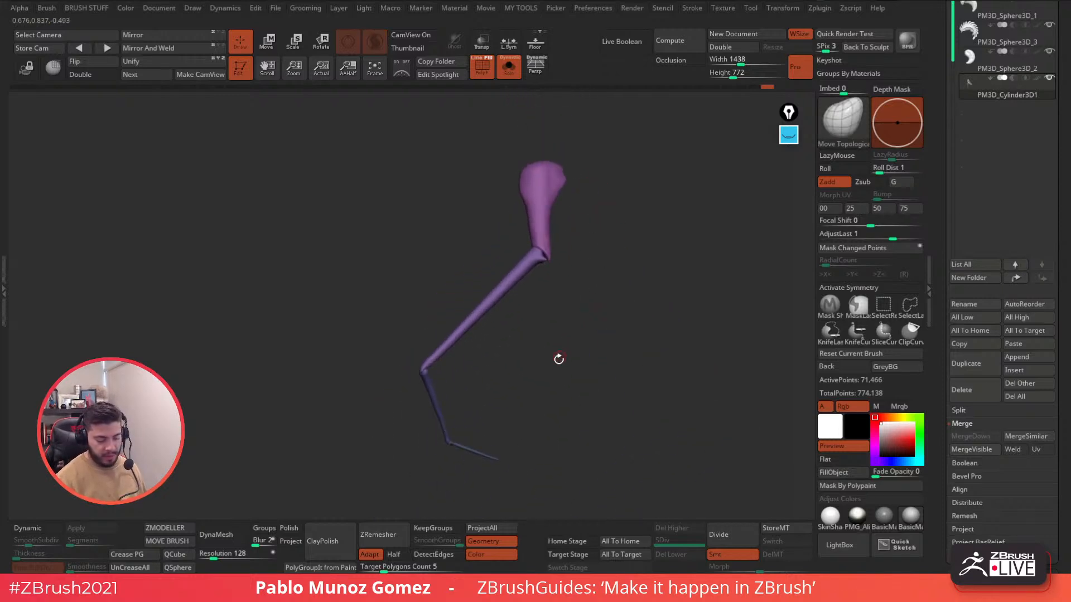
click(509, 67)
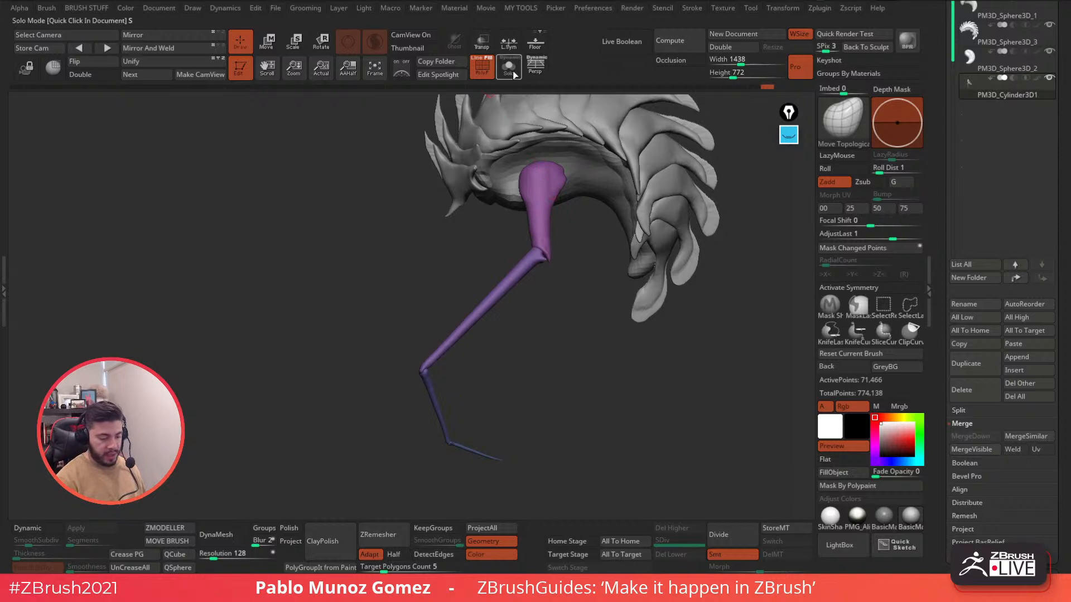
click(486, 68)
ctrl+right_drag(543, 214, 547, 238)
click(509, 66)
ctrl+right_drag(545, 148, 624, 273)
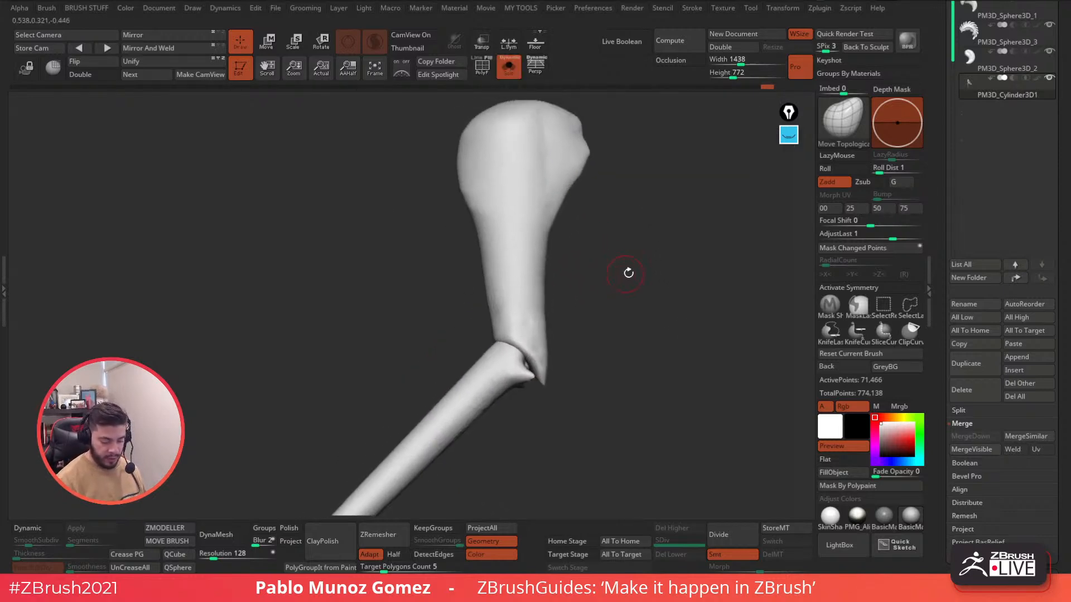
Switch from Move Topological to a ZiBe_Standard brush for sculpting details on the leg.
right_drag(639, 322, 642, 306)
key(space)
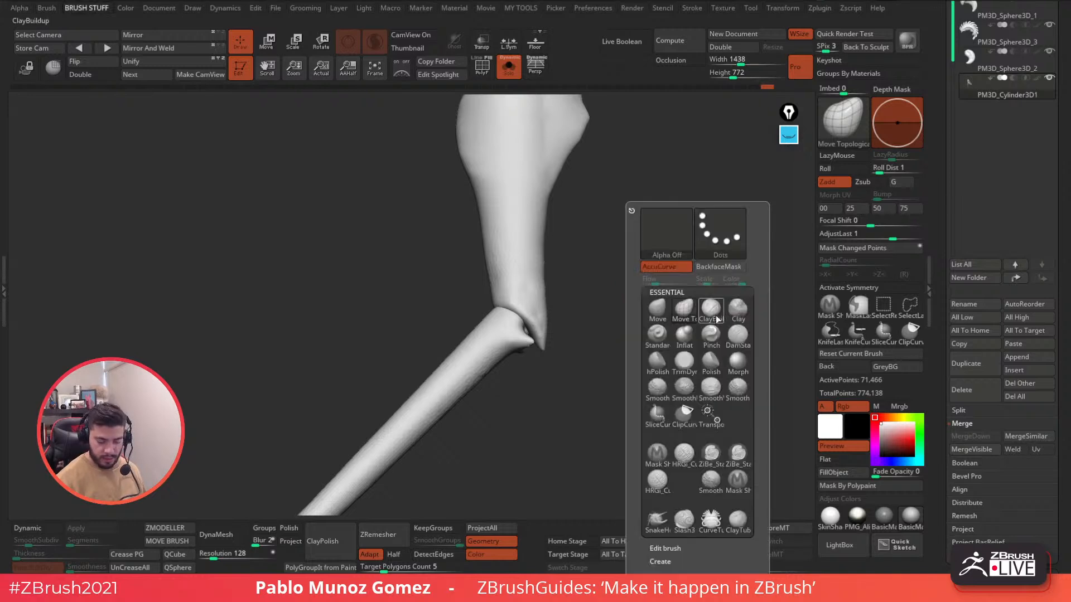
key(space)
click(755, 455)
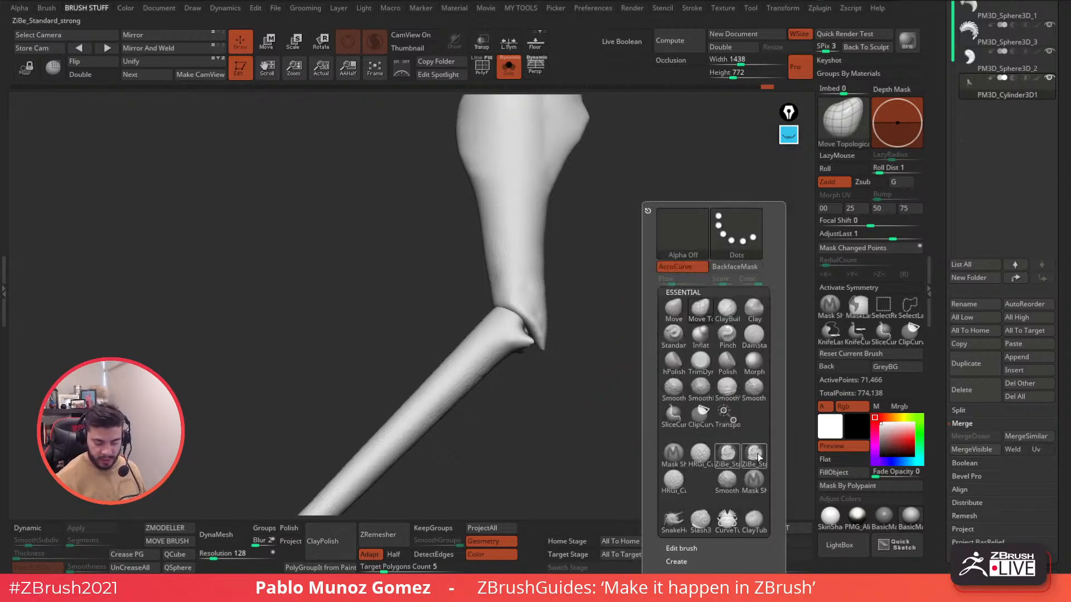
click(727, 456)
drag(562, 179, 552, 212)
mouse_move(530, 134)
mouse_down()
mouse_move(512, 230)
mouse_move(519, 317)
mouse_up()
key(ctrl+z)
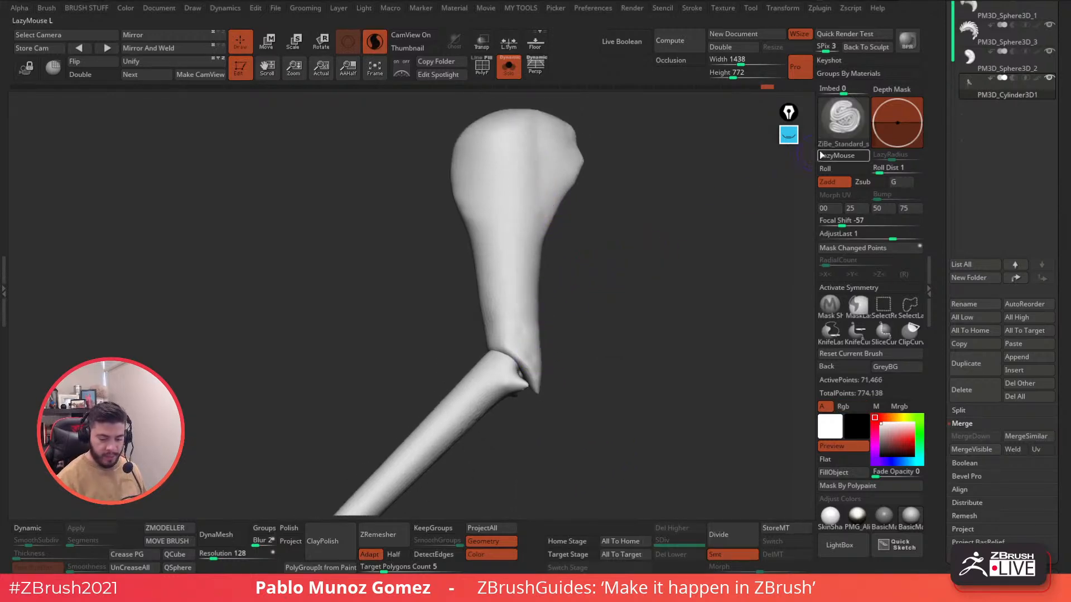
Adjust the draw size and sculpt a thin raised rim around the paddle's front edge and down its shaft.
key(space)
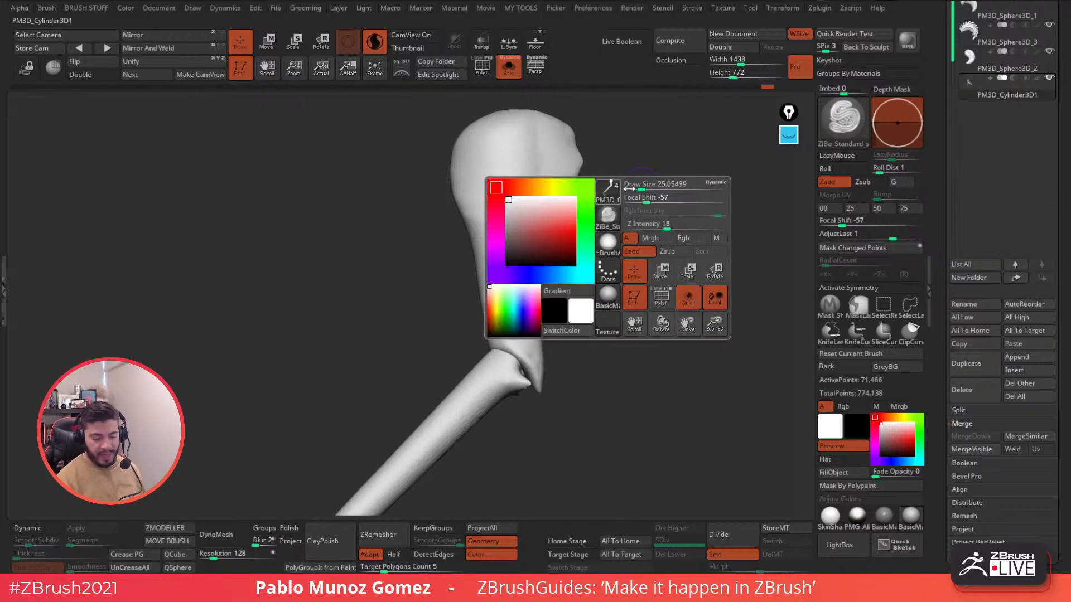
right_drag(549, 143, 556, 160)
key(space)
drag(473, 148, 451, 182)
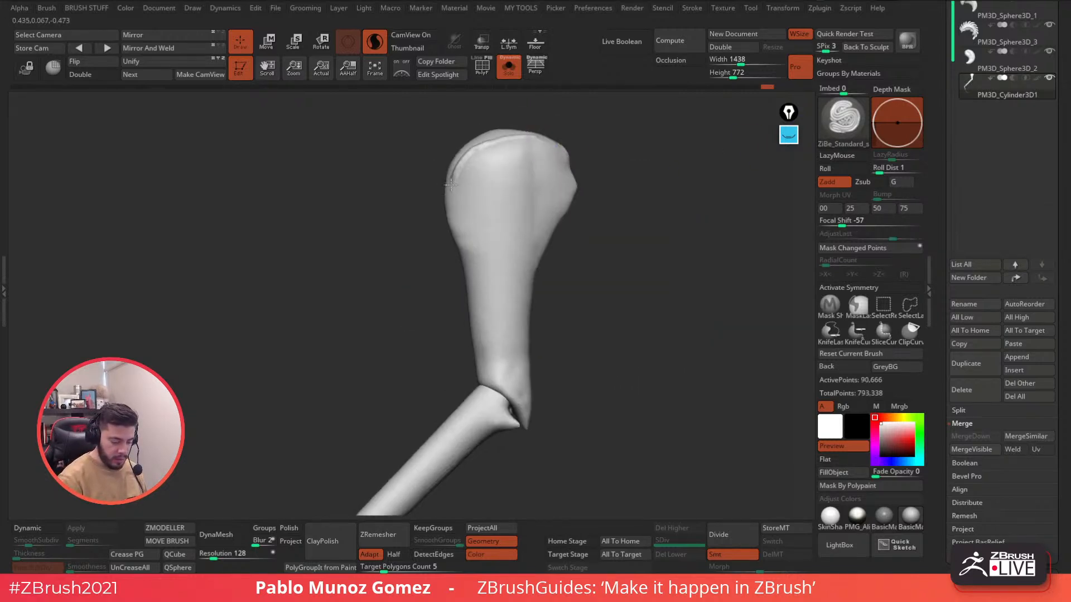
mouse_move(452, 229)
mouse_down()
mouse_move(491, 364)
mouse_move(527, 424)
mouse_up()
key(shift)
Adjust the draw size and smooth the raised rim along the front edge of the upper segment.
right_drag(505, 365, 487, 376)
right_drag(500, 301, 498, 302)
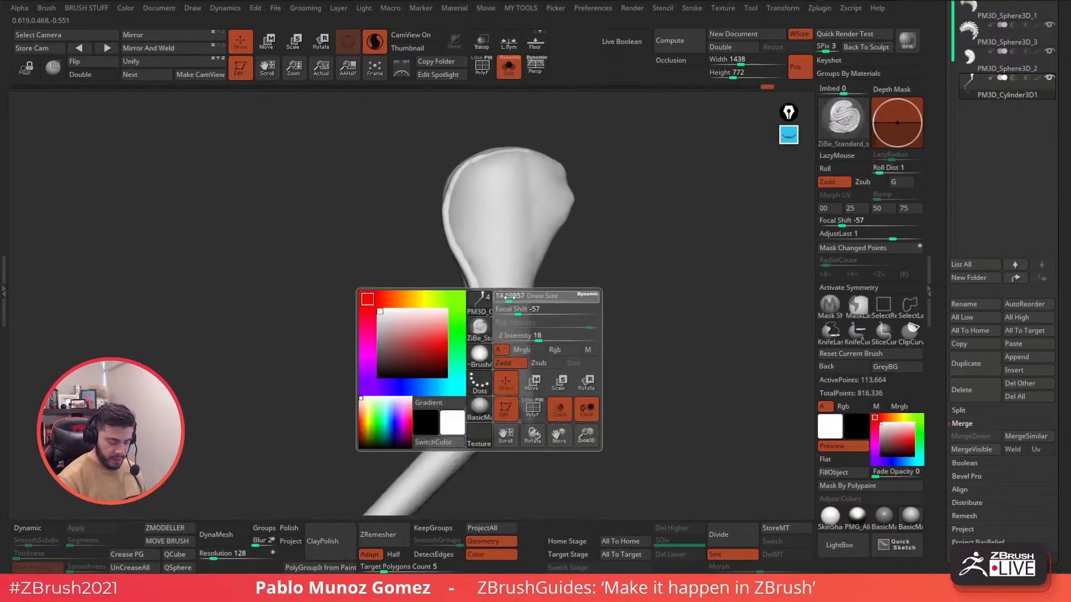
mouse_move(486, 334)
shift+mouse_down()
mouse_move(463, 171)
mouse_move(453, 240)
shift+mouse_up()
right_click(564, 288)
alt+right_drag(561, 285, 640, 184)
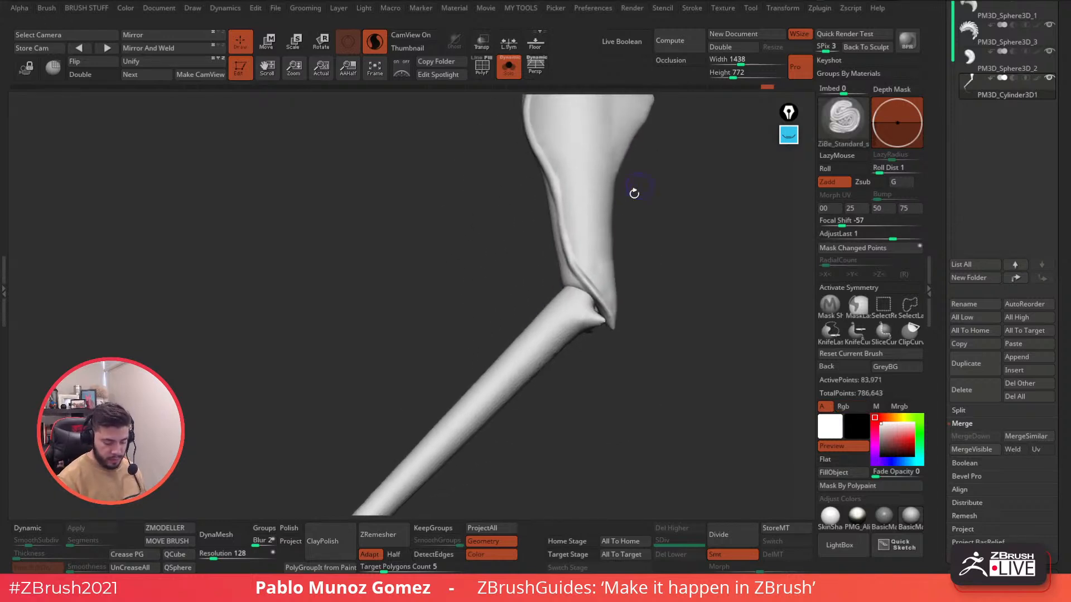
Sculpt a ridge lengthwise along the second segment down to the knee and smooth its lower end.
alt+right_drag(594, 293, 634, 237)
mouse_move(634, 246)
mouse_down()
mouse_move(641, 266)
mouse_move(605, 276)
mouse_up()
alt+right_drag(583, 284, 679, 195)
drag(646, 212, 581, 285)
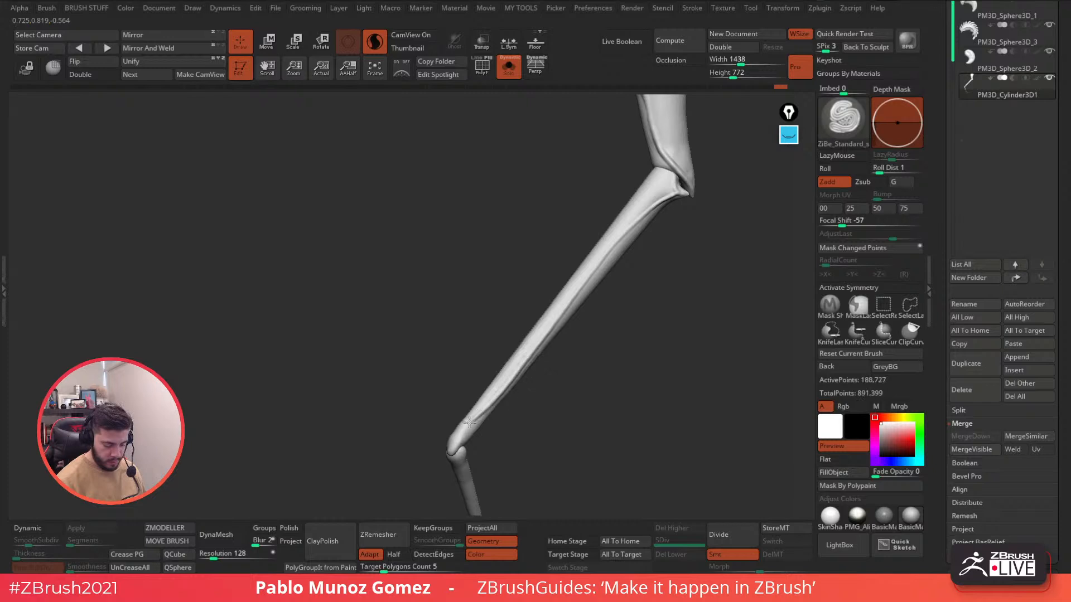
shift+drag(454, 440, 503, 389)
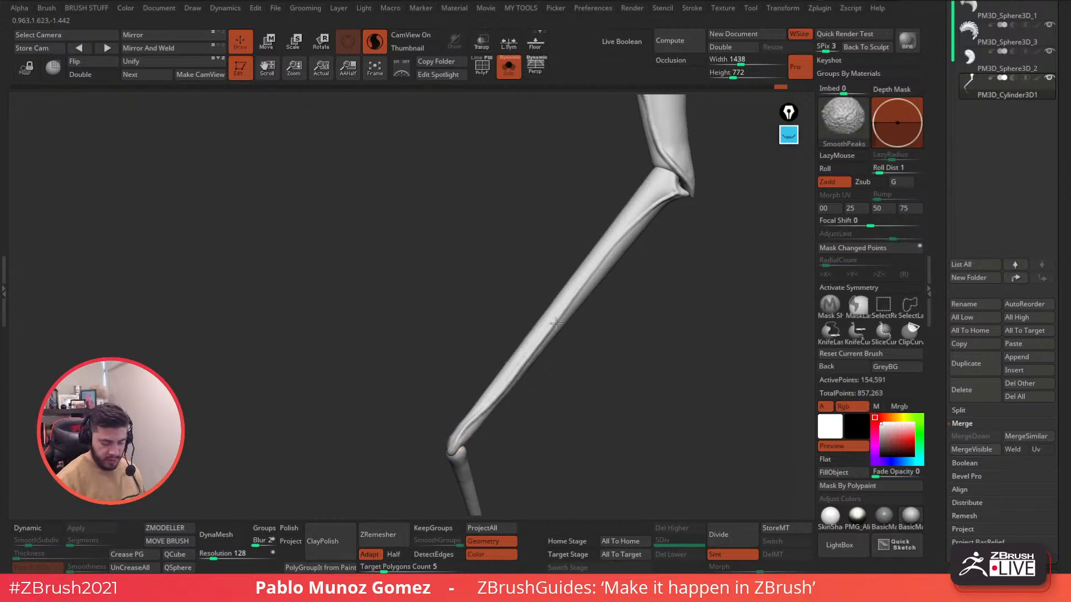
mouse_move(619, 215)
right_down()
mouse_move(696, 239)
mouse_move(561, 150)
right_up()
drag(529, 129, 563, 156)
mouse_move(625, 158)
right_down()
mouse_move(643, 162)
mouse_move(578, 189)
right_up()
key(ctrl+z)
Sculpt a lengthwise ridge along the other side of the second segment and smooth its upper start.
drag(466, 151, 529, 238)
drag(590, 372, 625, 449)
shift+drag(485, 160, 495, 169)
Sculpt lengthwise ridges down the narrow edge of the upper segment and blend them with smoothing.
mouse_move(640, 229)
alt+mouse_down()
mouse_move(579, 323)
mouse_move(539, 271)
mouse_move(561, 274)
alt+mouse_up()
mouse_move(549, 347)
alt+mouse_down()
mouse_move(564, 392)
mouse_move(603, 240)
alt+mouse_up()
drag(579, 192, 584, 207)
mouse_move(580, 245)
mouse_down()
mouse_move(575, 269)
mouse_move(597, 217)
mouse_move(571, 301)
mouse_up()
mouse_move(536, 388)
mouse_down()
mouse_move(552, 359)
mouse_move(558, 379)
mouse_move(558, 354)
mouse_up()
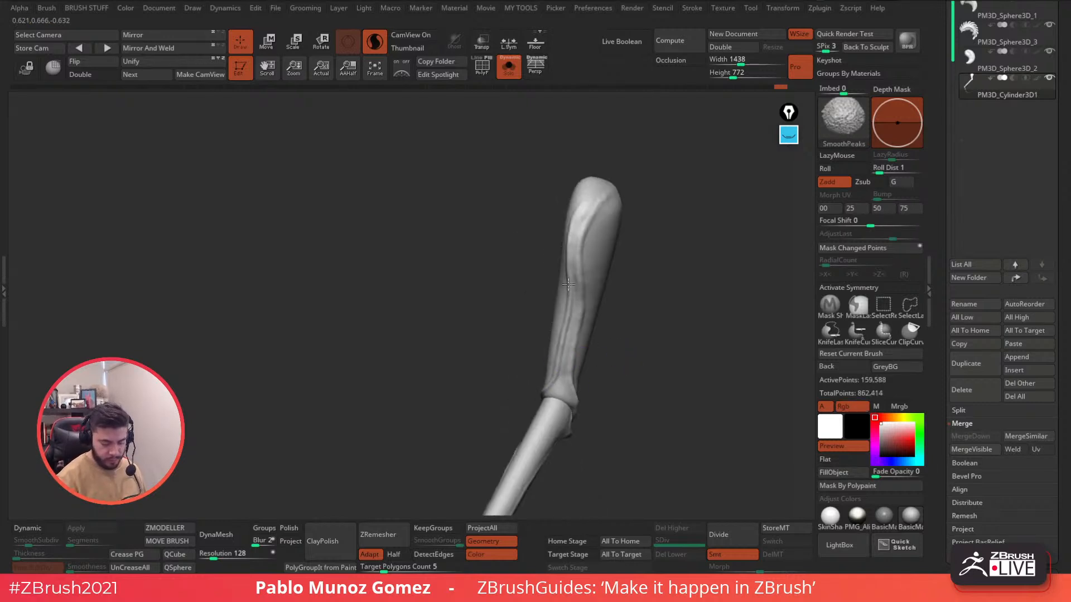
shift+drag(566, 272, 557, 395)
alt+right_drag(556, 394, 580, 294)
mouse_move(578, 305)
shift+mouse_down()
mouse_move(572, 290)
mouse_move(604, 303)
mouse_move(662, 275)
mouse_move(617, 318)
mouse_move(647, 239)
mouse_move(668, 223)
mouse_move(525, 309)
shift+mouse_up()
key(shift)
Sculpt a fine ridge down the third segment from the knee to the lowest joint and soften its upper part.
mouse_move(530, 350)
mouse_down()
mouse_move(519, 296)
mouse_move(526, 253)
mouse_move(476, 246)
mouse_move(423, 209)
mouse_up()
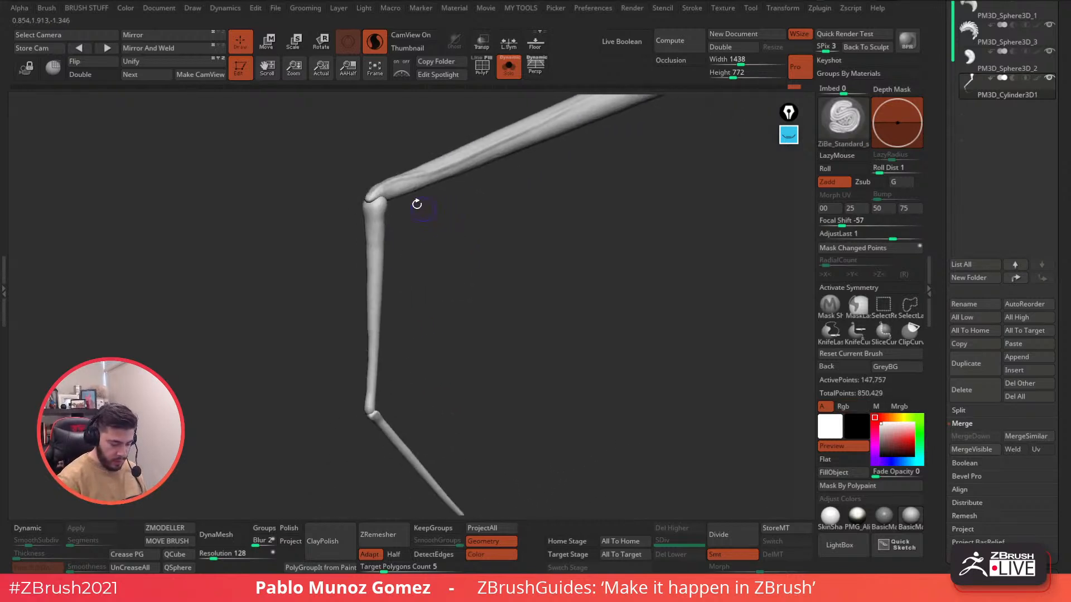
drag(551, 209, 516, 211)
click(469, 196)
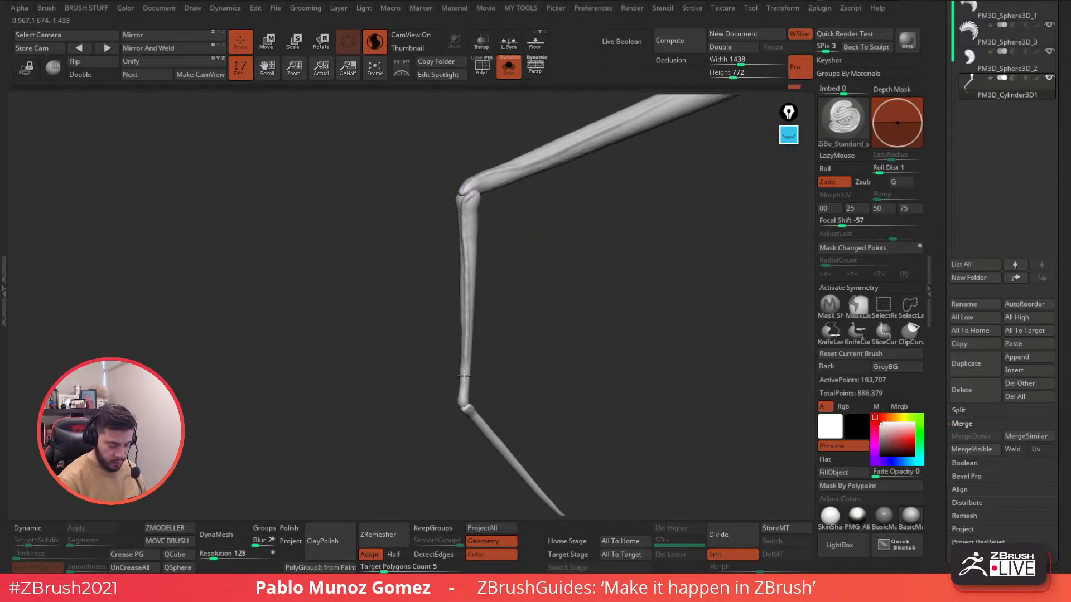
drag(465, 370, 464, 387)
mouse_move(470, 223)
shift+mouse_down()
mouse_move(469, 201)
mouse_move(482, 261)
mouse_move(483, 239)
shift+mouse_up()
Detail the knee and sculpt another lengthwise ridge down the opposite side of the third segment.
mouse_move(468, 191)
mouse_down()
mouse_move(454, 195)
mouse_move(467, 203)
mouse_up()
mouse_move(493, 211)
mouse_down()
mouse_move(485, 201)
mouse_move(533, 193)
mouse_move(538, 232)
mouse_move(555, 195)
mouse_up()
mouse_move(483, 190)
mouse_down()
mouse_move(467, 175)
mouse_move(489, 167)
mouse_move(454, 371)
mouse_up()
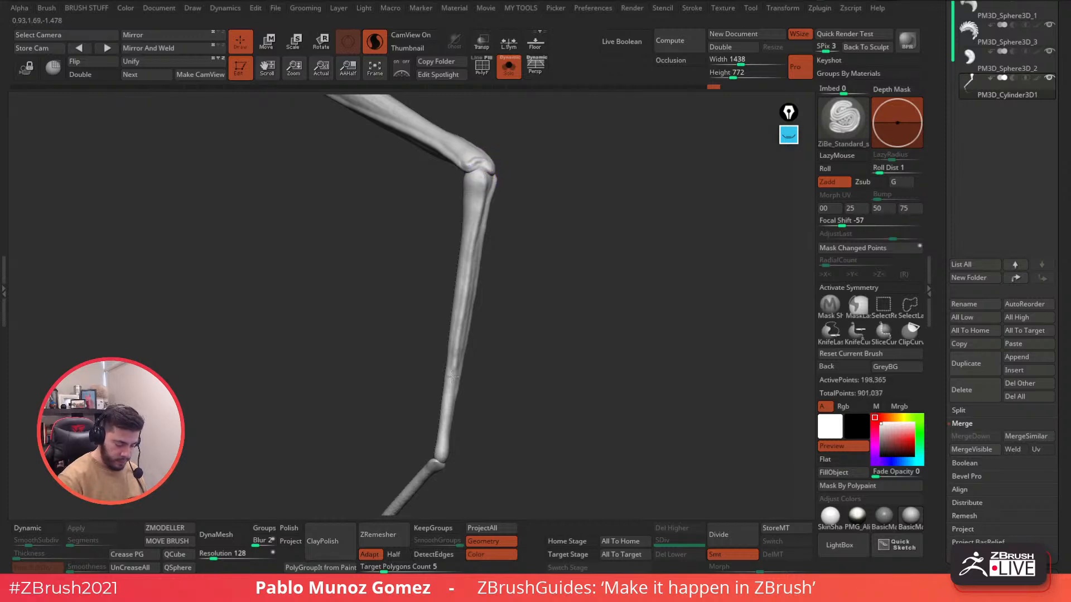
drag(442, 454, 443, 459)
drag(455, 463, 635, 186)
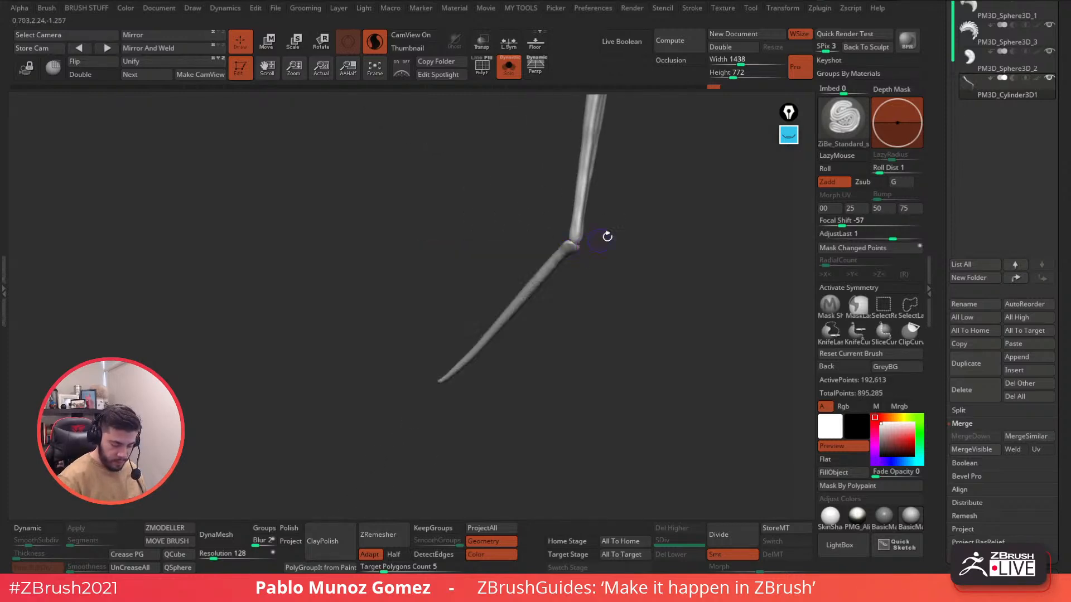
Sculpt lengthwise ridges on both sides of the final segment, from the lowest joint to the tip.
drag(567, 243, 434, 361)
right_drag(590, 301, 523, 193)
ctrl+right_drag(583, 252, 587, 289)
alt+right_drag(587, 289, 489, 176)
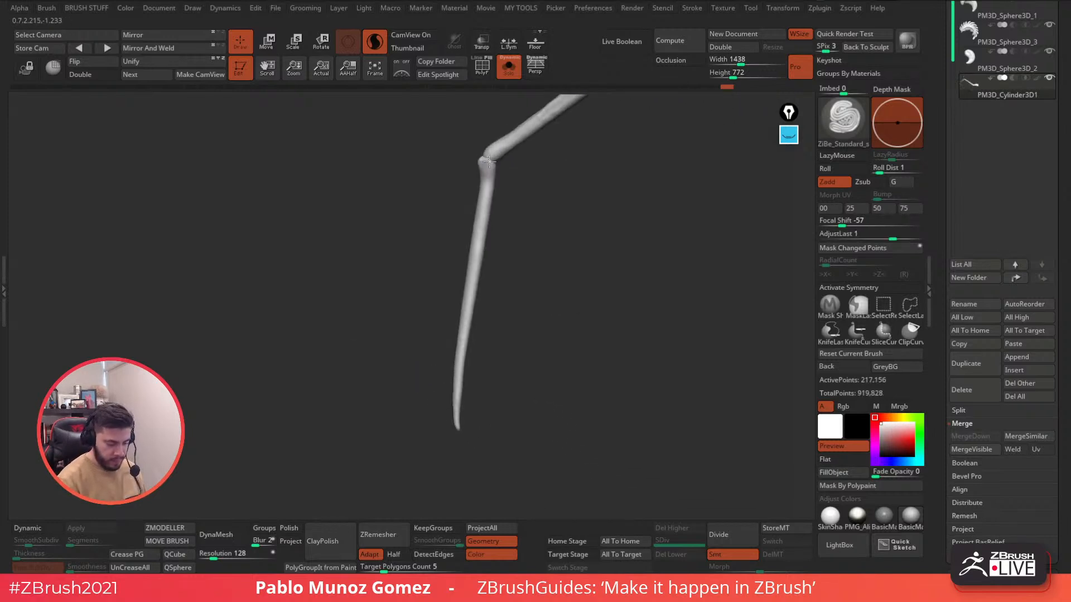
drag(487, 163, 483, 218)
drag(461, 351, 459, 421)
Sculpt a lengthwise ridge along the underside of the third segment, from the knee to the lowest joint.
mouse_move(466, 406)
ctrl+right_down()
mouse_move(576, 194)
mouse_move(517, 352)
ctrl+right_up()
mouse_move(508, 314)
ctrl+right_down()
mouse_move(648, 223)
mouse_move(638, 254)
ctrl+right_up()
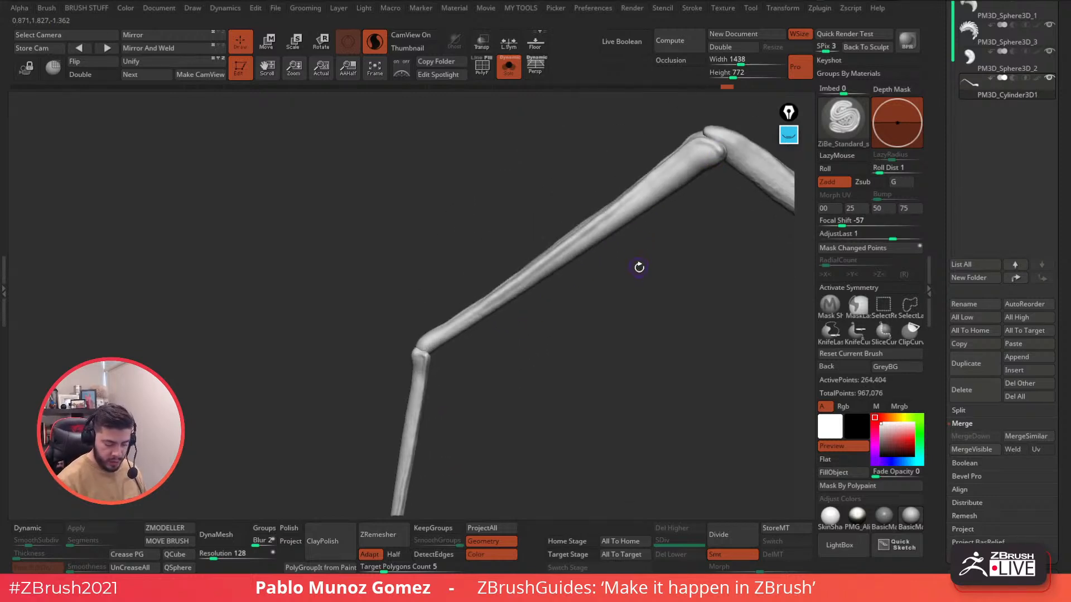
key(space)
click(668, 258)
mouse_move(720, 154)
mouse_down()
mouse_move(666, 174)
mouse_move(544, 269)
mouse_up()
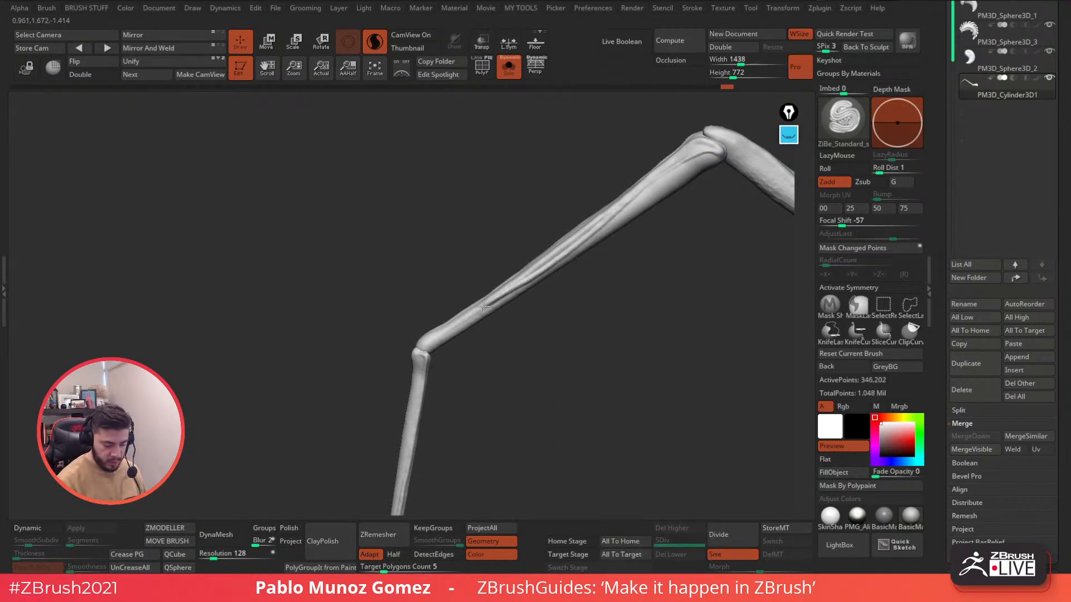
drag(425, 340, 426, 343)
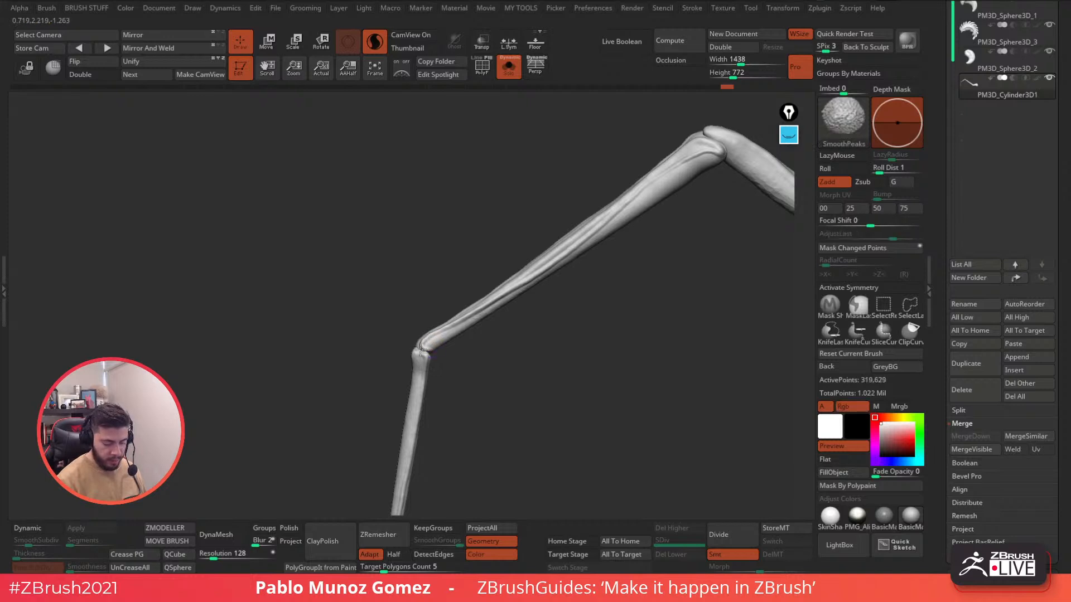
Sculpt a ridge down the narrow side of the upper segment to its joint and smooth both of its ends.
mouse_move(652, 212)
right_down()
mouse_move(629, 235)
mouse_move(627, 363)
mouse_move(638, 332)
mouse_move(597, 232)
mouse_move(638, 274)
mouse_move(616, 234)
mouse_move(574, 239)
mouse_move(564, 196)
mouse_move(626, 241)
mouse_move(534, 205)
mouse_move(483, 308)
right_up()
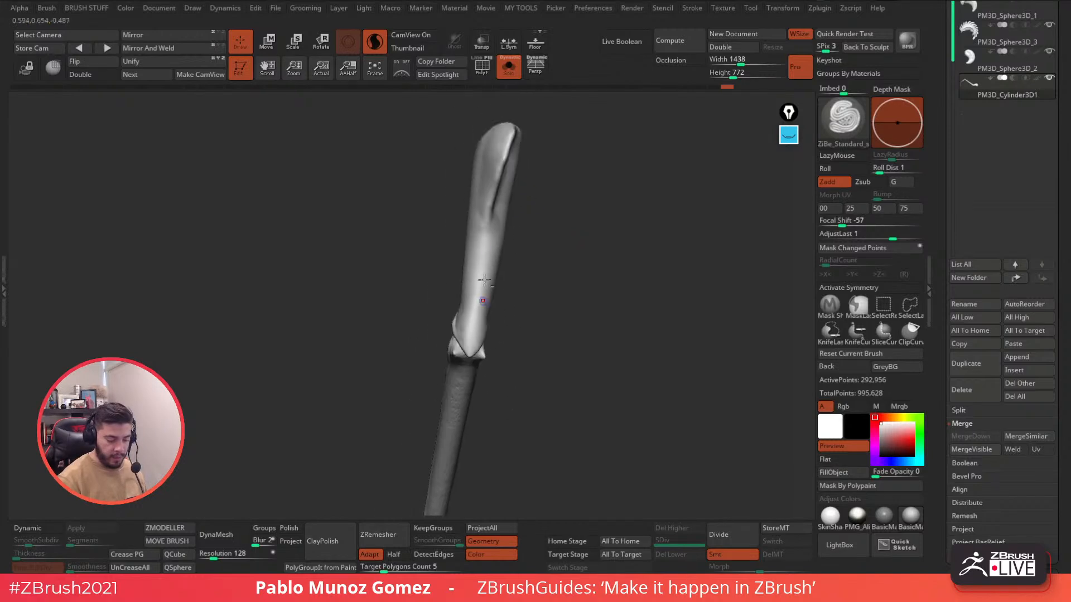
key(space)
drag(503, 153, 480, 244)
key(ctrl+z)
drag(502, 169, 483, 241)
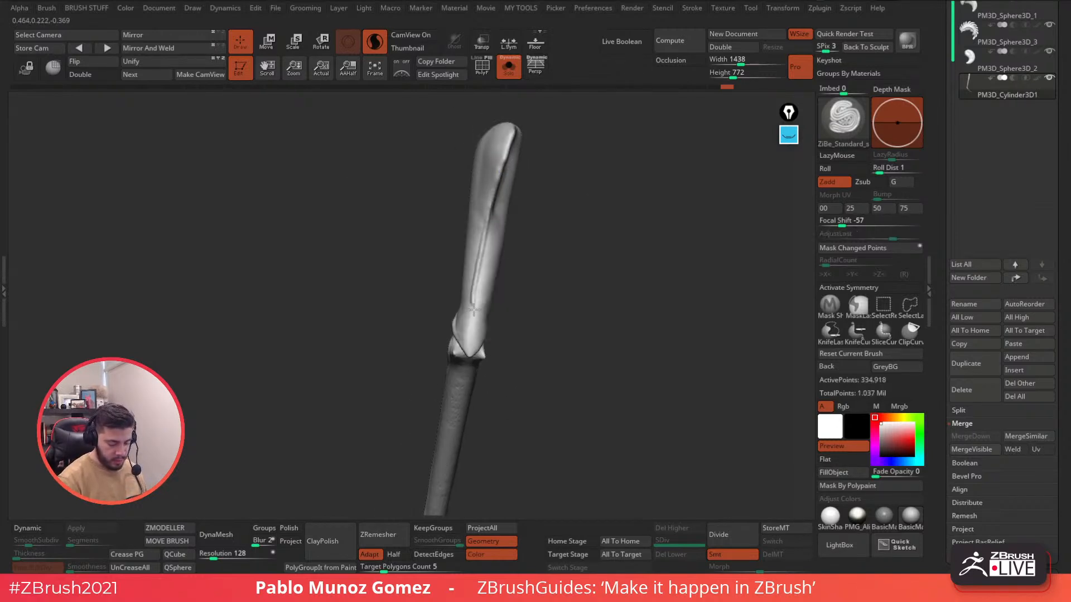
shift+drag(474, 347, 472, 286)
shift+drag(499, 179, 501, 175)
Sculpt a long ridge down the broad face of the upper segment and soften its upper end.
drag(530, 190, 621, 210)
drag(490, 247, 475, 254)
mouse_move(472, 130)
mouse_down()
mouse_move(455, 185)
mouse_move(472, 324)
mouse_up()
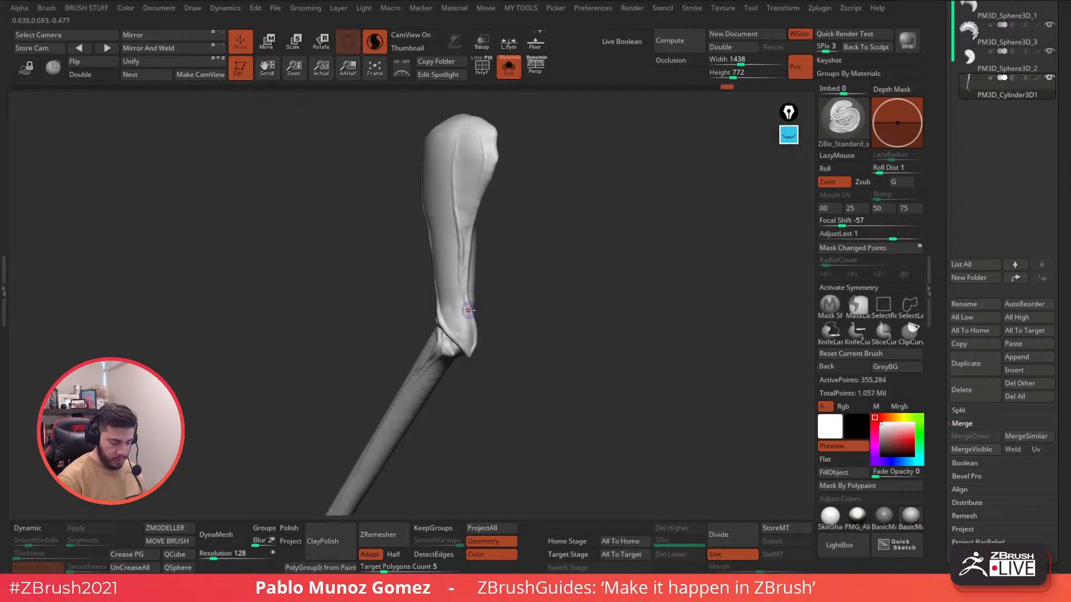
shift+drag(454, 177, 458, 137)
With the HRGi_Cutter brush, carve a fine groove beside the ridge on the upper segment's broad face.
mouse_move(532, 274)
mouse_down()
mouse_move(562, 286)
mouse_move(592, 273)
mouse_move(652, 315)
mouse_up()
key(space)
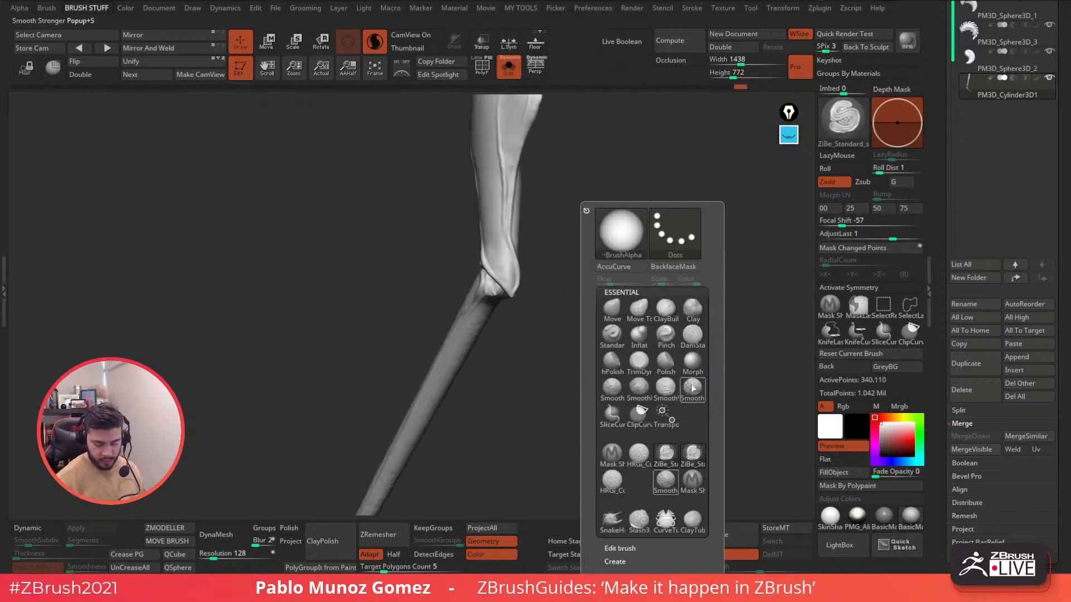
click(645, 459)
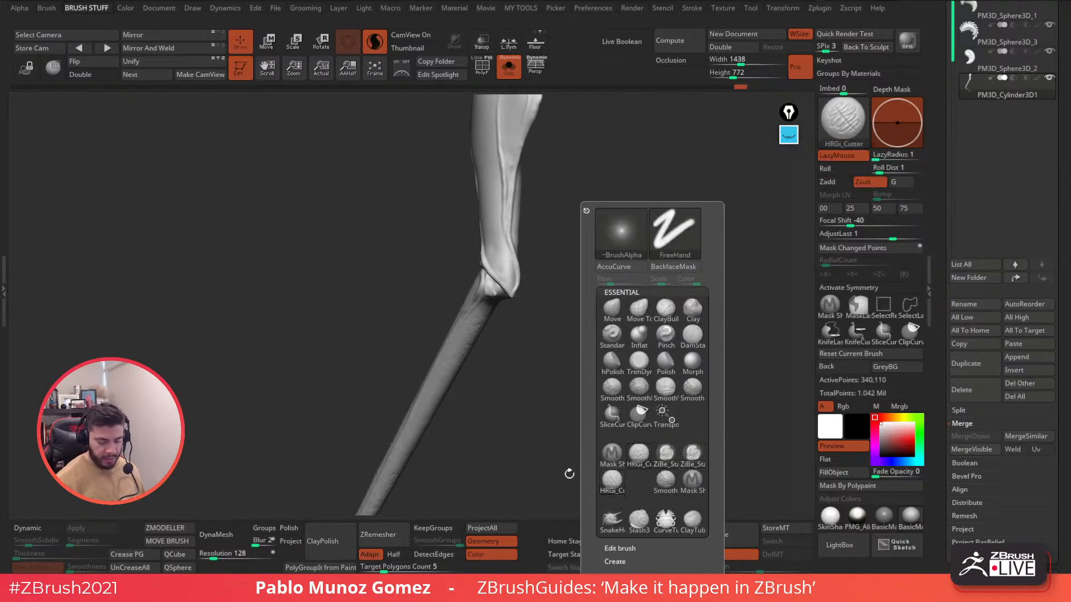
mouse_move(611, 312)
mouse_down()
mouse_move(608, 279)
mouse_move(614, 288)
mouse_up()
key(space)
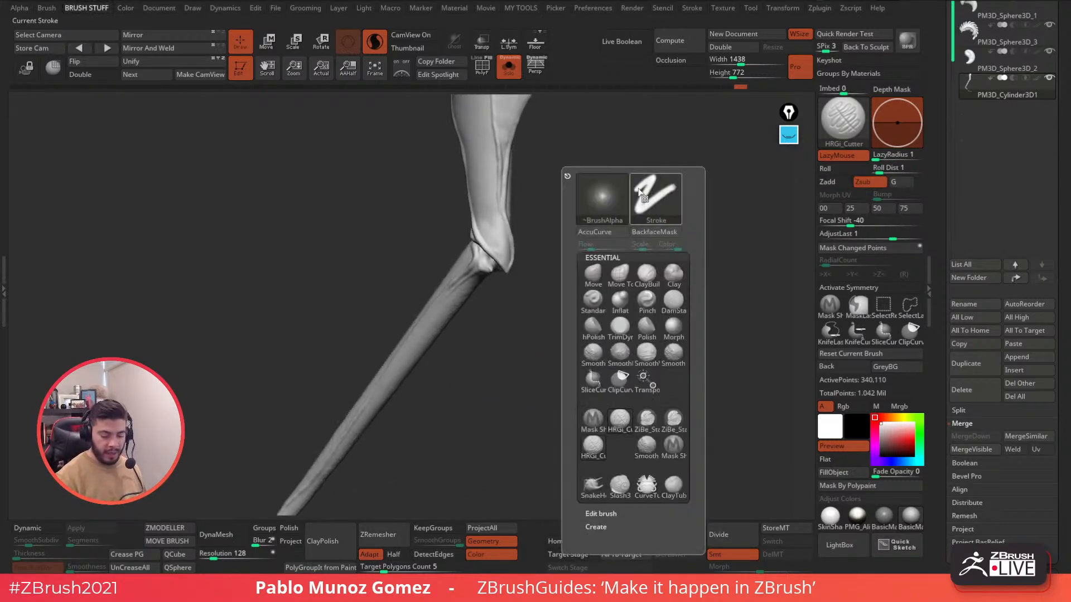
mouse_move(658, 434)
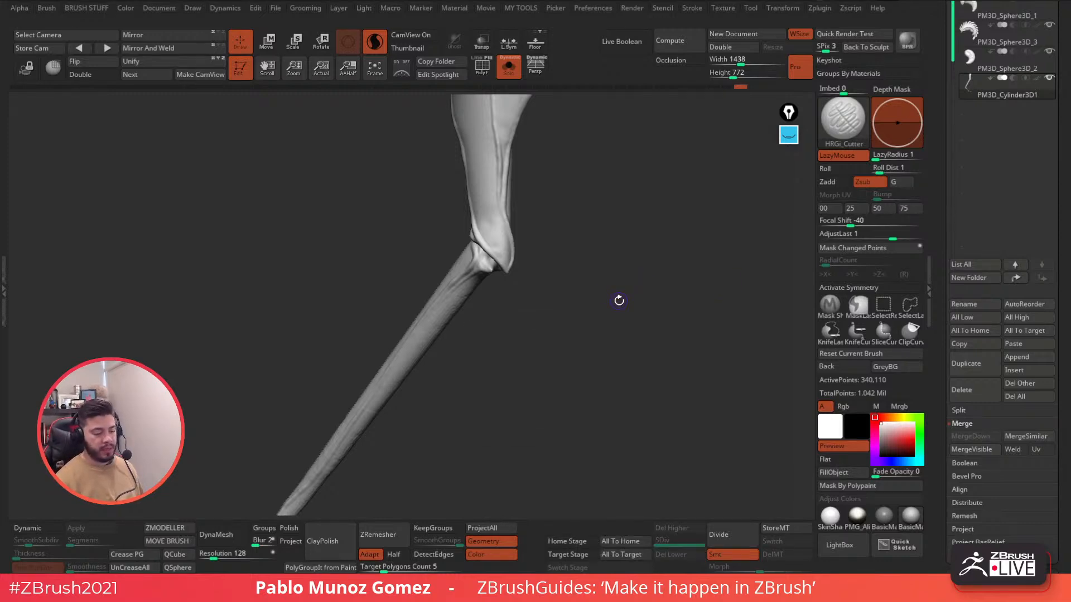
mouse_move(573, 274)
mouse_down()
mouse_move(604, 315)
mouse_move(603, 290)
mouse_up()
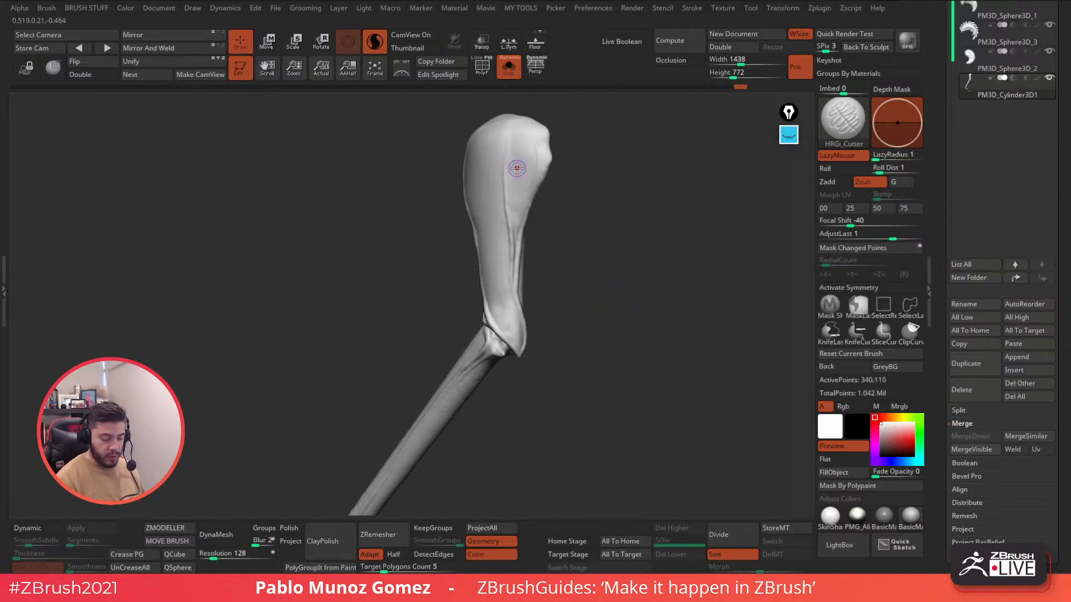
key(space)
drag(517, 168, 522, 169)
ctrl+right_drag(520, 168, 522, 196)
drag(505, 179, 516, 280)
alt+right_drag(528, 283, 524, 241)
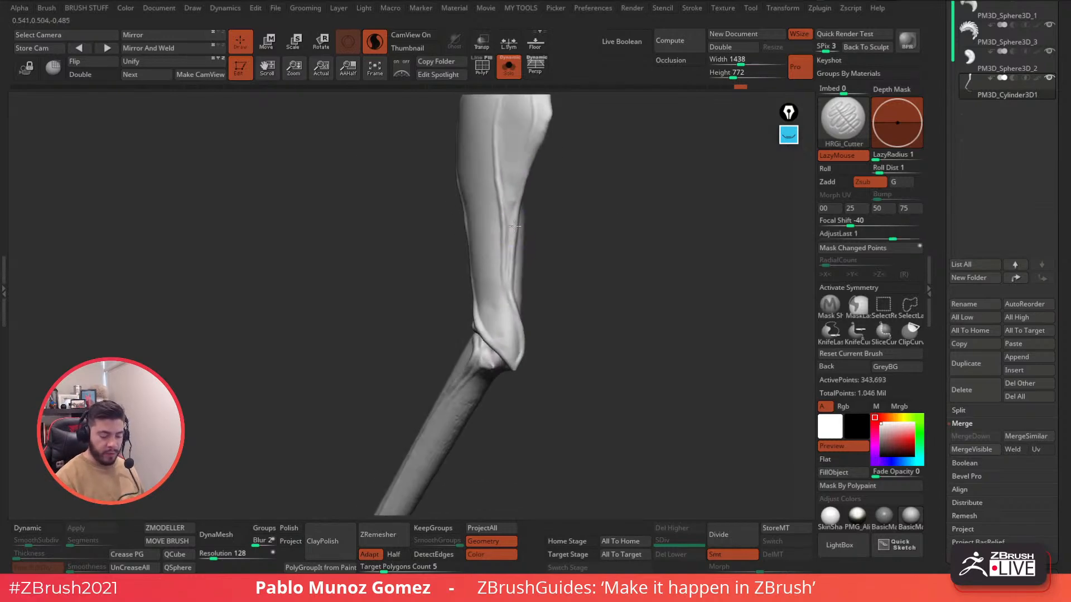
Carve further fine grooves along the side of the upper segment toward its lower joint.
right_drag(608, 195, 558, 192)
drag(529, 189, 513, 247)
drag(509, 284, 499, 363)
mouse_move(516, 330)
right_down()
mouse_move(574, 272)
mouse_move(564, 284)
right_up()
drag(584, 194, 548, 230)
Carve long grooves down two sides of the second segment, from the upper joint to the knee.
alt+right_drag(543, 235, 592, 175)
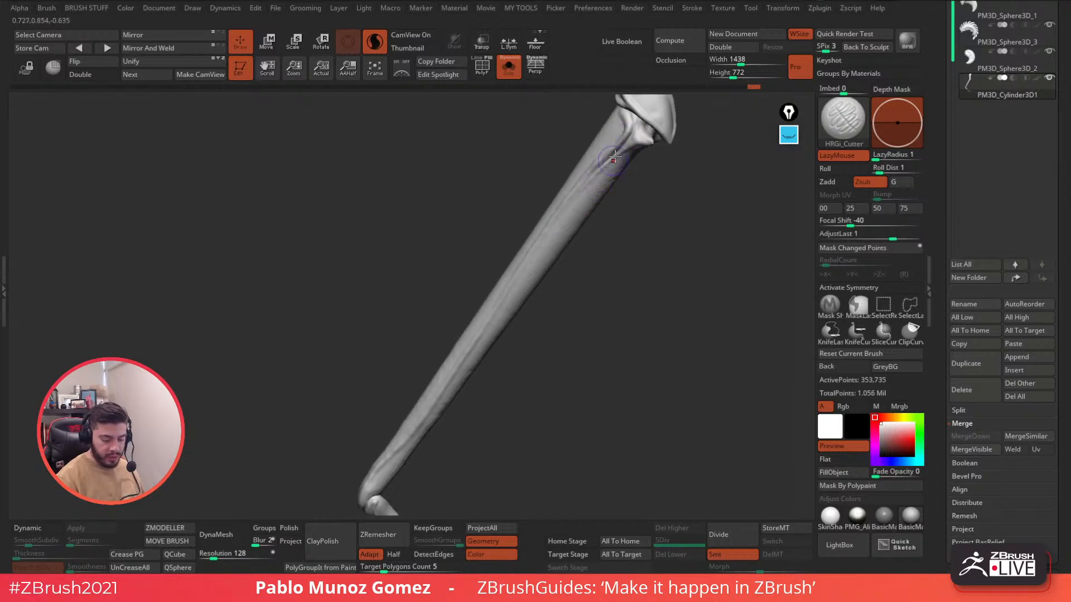
drag(610, 154, 566, 206)
drag(477, 344, 467, 362)
mouse_move(467, 361)
alt+right_down()
mouse_move(507, 288)
mouse_move(496, 279)
alt+right_up()
drag(429, 379, 508, 274)
mouse_move(574, 240)
right_down()
mouse_move(590, 232)
mouse_move(502, 177)
mouse_move(529, 243)
right_up()
drag(468, 209, 454, 308)
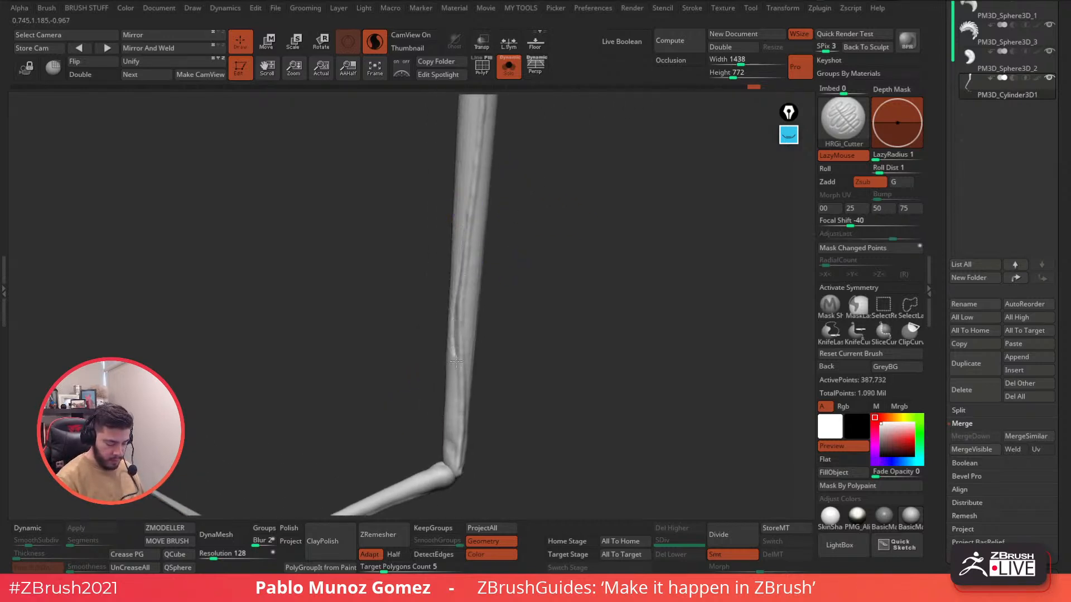
mouse_move(457, 423)
mouse_down()
mouse_move(458, 441)
mouse_move(458, 429)
mouse_up()
Carve a groove down the remaining side of the second segment, starting just below the upper joint, and soften it.
alt+right_drag(500, 278, 500, 430)
right_drag(479, 201, 457, 142)
drag(472, 131, 467, 156)
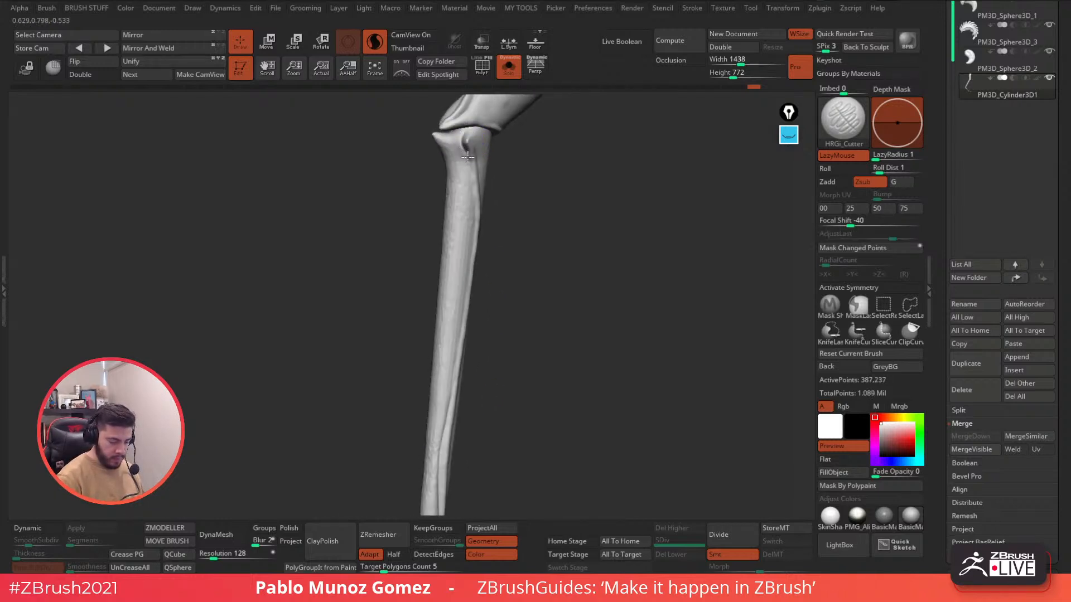
drag(472, 202, 459, 354)
mouse_move(511, 290)
ctrl+right_down()
mouse_move(519, 242)
mouse_move(494, 332)
mouse_move(561, 313)
ctrl+right_up()
drag(509, 238, 449, 333)
mouse_move(483, 292)
shift+mouse_down()
mouse_move(471, 308)
mouse_move(481, 295)
shift+mouse_up()
drag(522, 225, 510, 237)
Carve a crease across the rim of the upper segment where it overlaps the second segment.
alt+right_drag(502, 293, 574, 192)
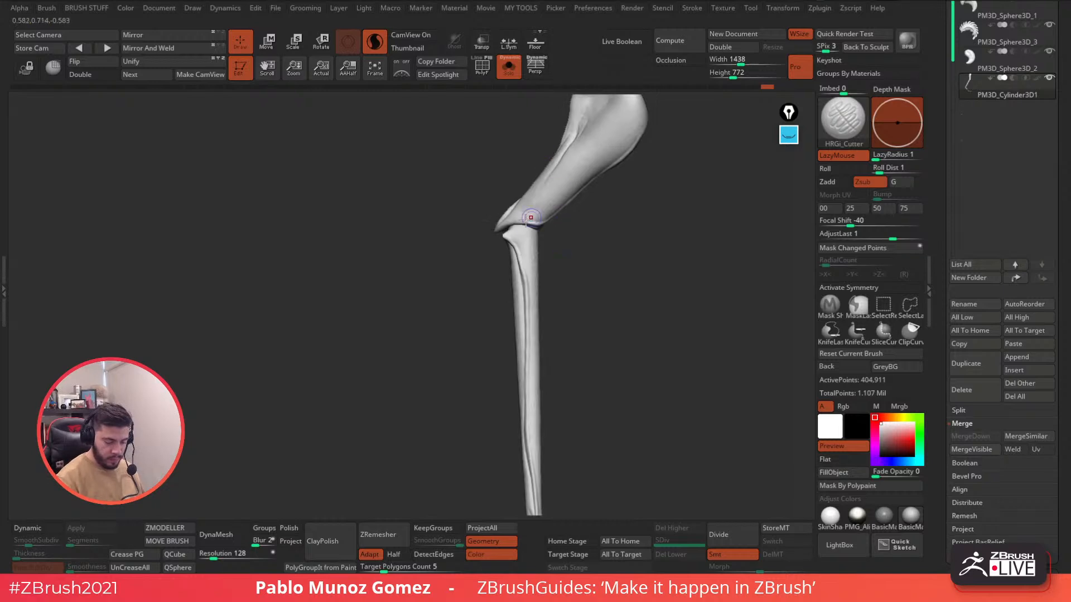
drag(509, 226, 538, 215)
right_click(510, 294)
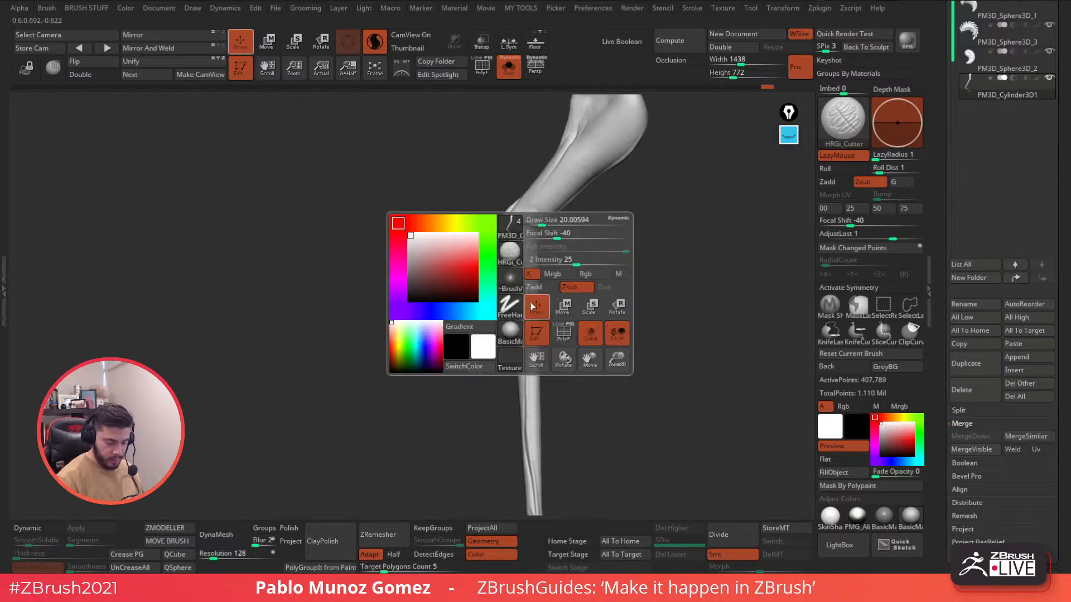
Carve fine grooves around the knee and down the third segment to the lowest joint.
alt+right_drag(543, 380, 554, 158)
right_drag(546, 280, 550, 335)
mouse_move(550, 335)
ctrl+right_down()
mouse_move(556, 412)
mouse_move(563, 358)
mouse_move(581, 399)
mouse_move(559, 231)
ctrl+right_up()
drag(547, 218, 533, 214)
mouse_move(541, 278)
alt+right_down()
mouse_move(537, 235)
mouse_move(551, 229)
alt+right_up()
drag(523, 178, 507, 220)
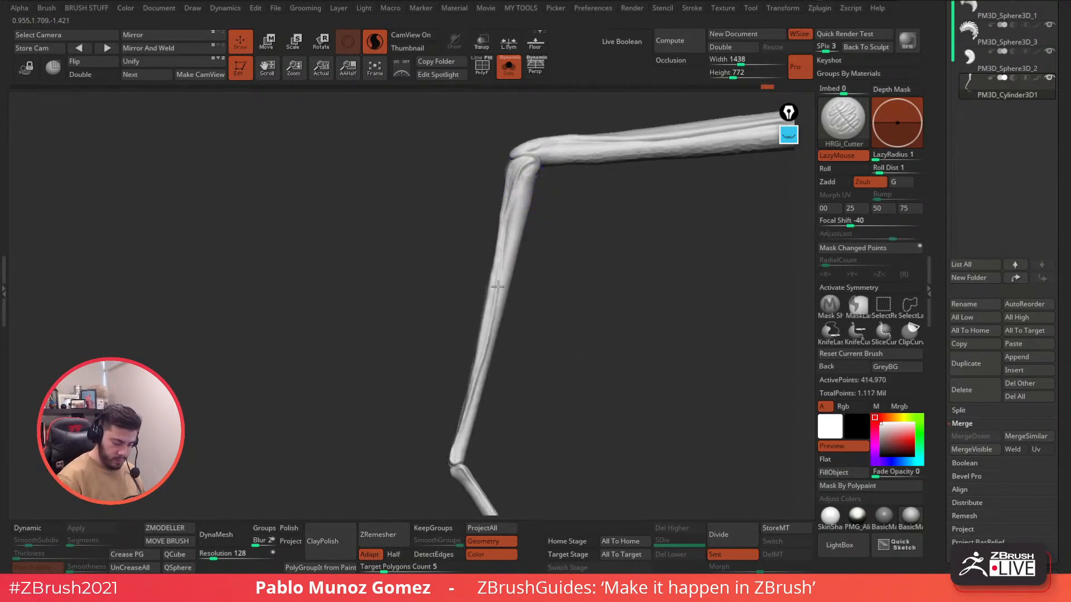
drag(478, 376, 470, 403)
Carve a matching lengthwise groove down the opposite side of the third segment.
alt+right_drag(494, 399, 526, 316)
right_drag(526, 316, 641, 314)
drag(530, 107, 548, 204)
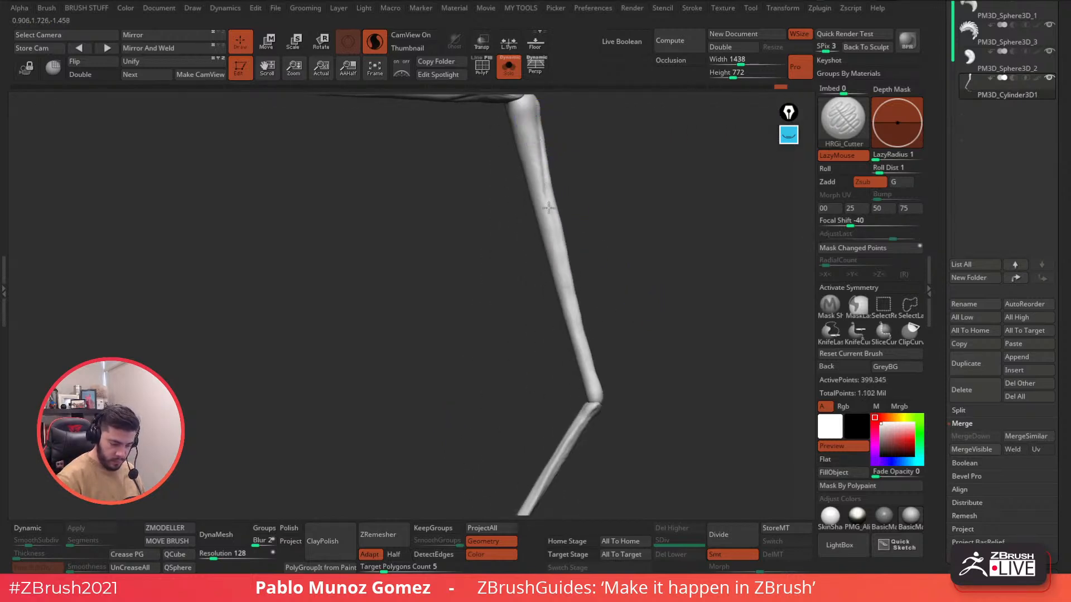
drag(578, 328, 591, 379)
Turn off Solo mode and check the detailed leg against the creature's full body.
mouse_move(621, 394)
alt+right_down()
mouse_move(619, 273)
mouse_move(577, 262)
mouse_move(559, 384)
mouse_move(511, 313)
mouse_move(563, 270)
mouse_move(535, 232)
mouse_move(692, 245)
mouse_move(558, 359)
mouse_move(595, 270)
alt+right_up()
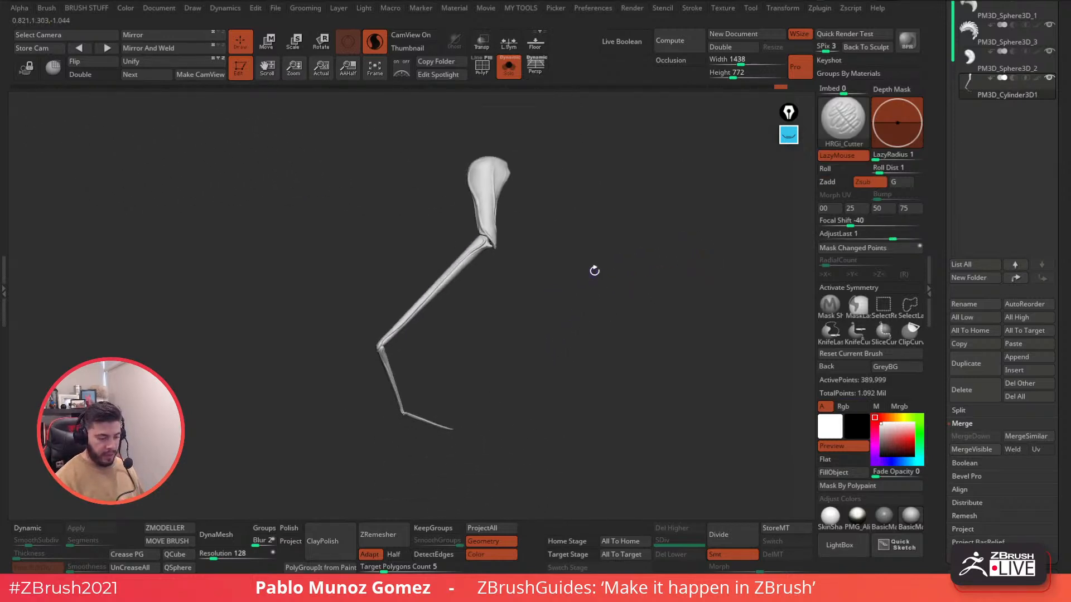
click(502, 69)
alt+right_drag(522, 333, 538, 327)
key(space)
ctrl+right_drag(495, 198, 499, 353)
alt+right_drag(500, 352, 496, 321)
right_click(495, 321)
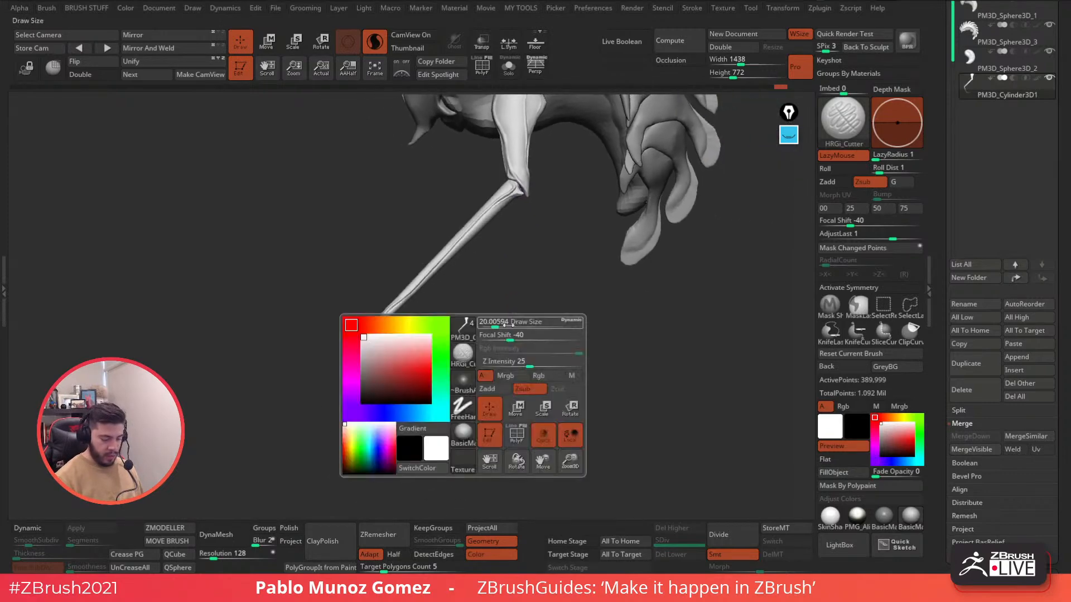
right_drag(603, 338, 524, 279)
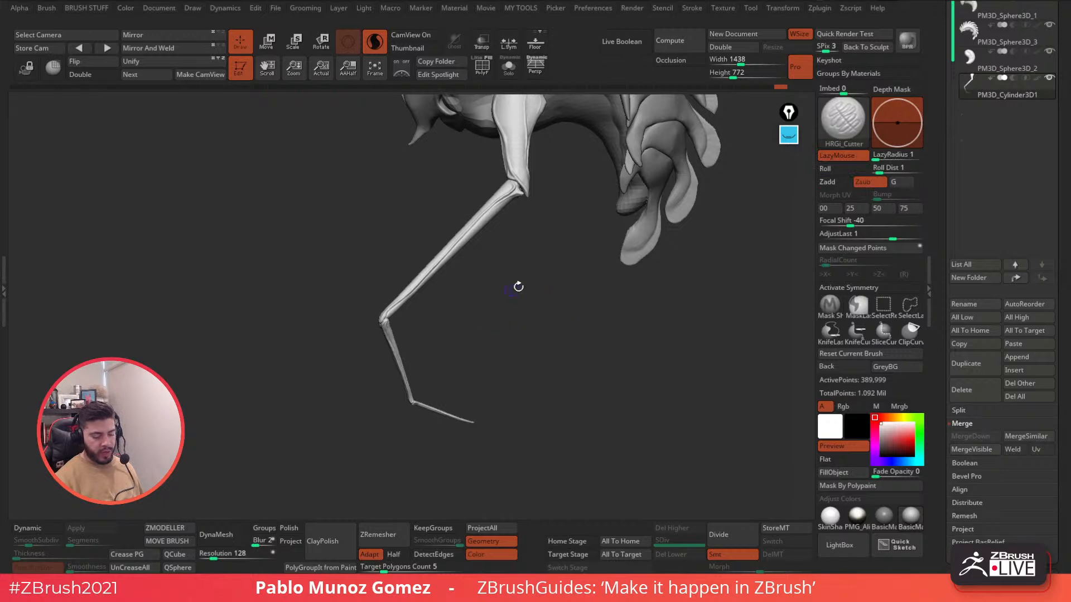
right_drag(569, 364, 554, 369)
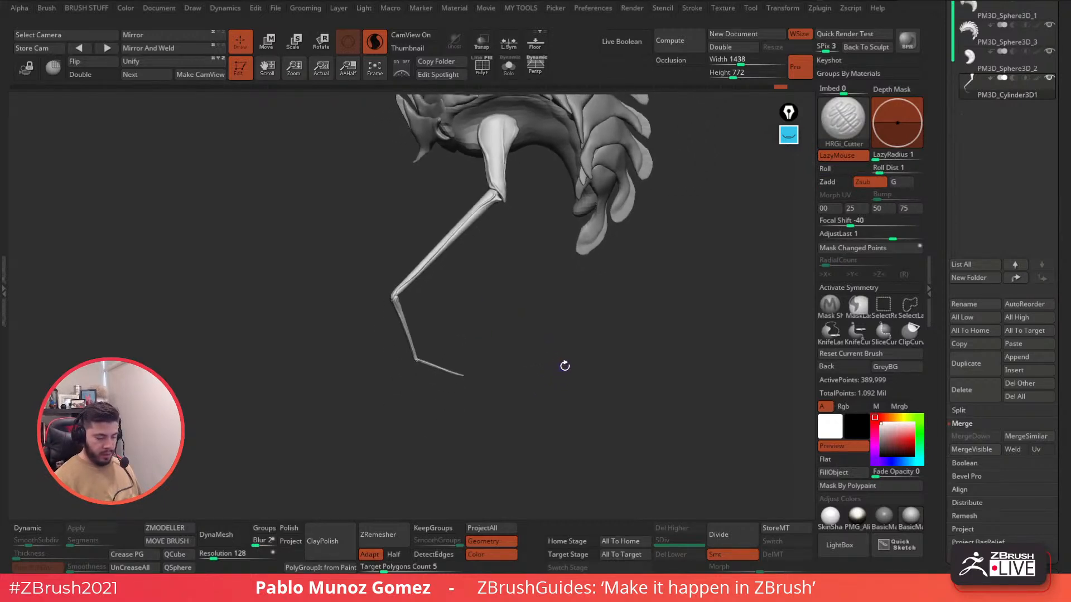
Reshape the front edge of the upper segment with the Move brush so that it curves forward.
key(b)
key(m)
key(v)
key(space)
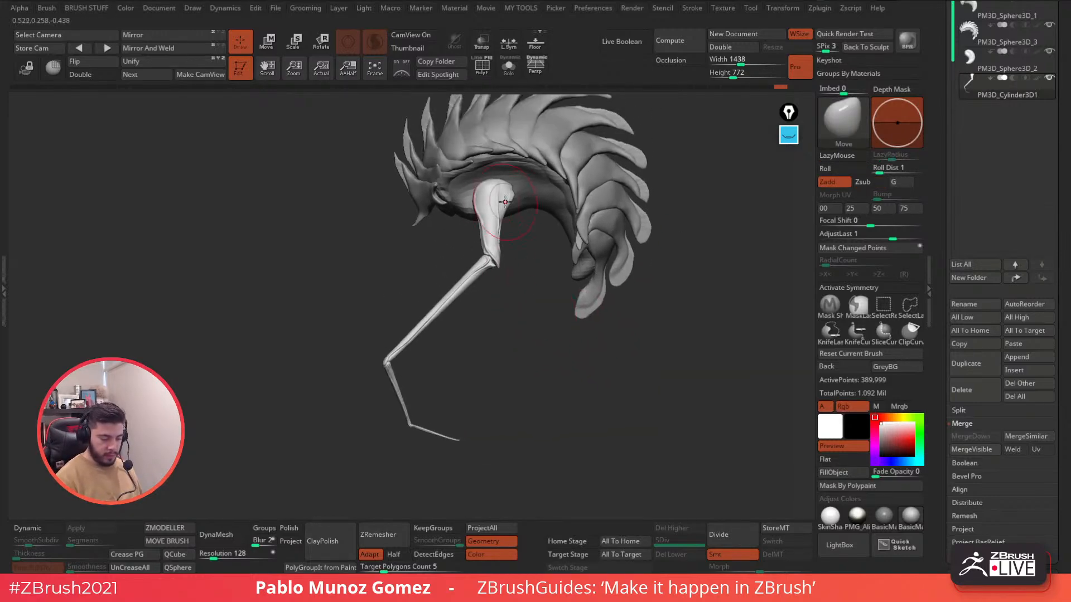
drag(481, 219, 474, 216)
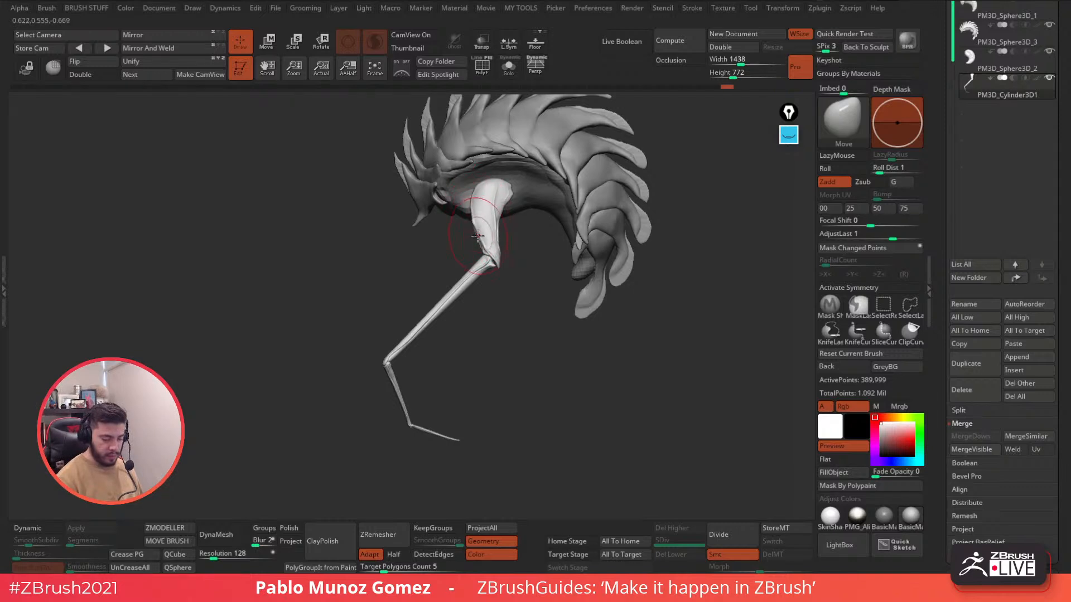
Bend the lower leg segments into gentle curves with a larger Move brush and check the pose from the front.
key(space)
drag(470, 285, 484, 287)
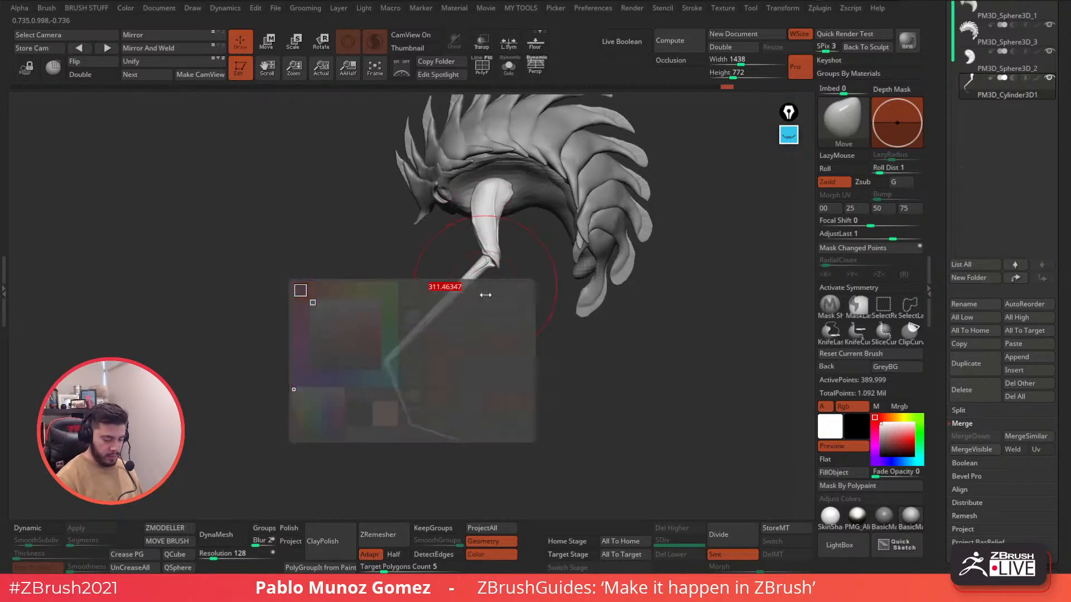
shift+drag(445, 323, 440, 325)
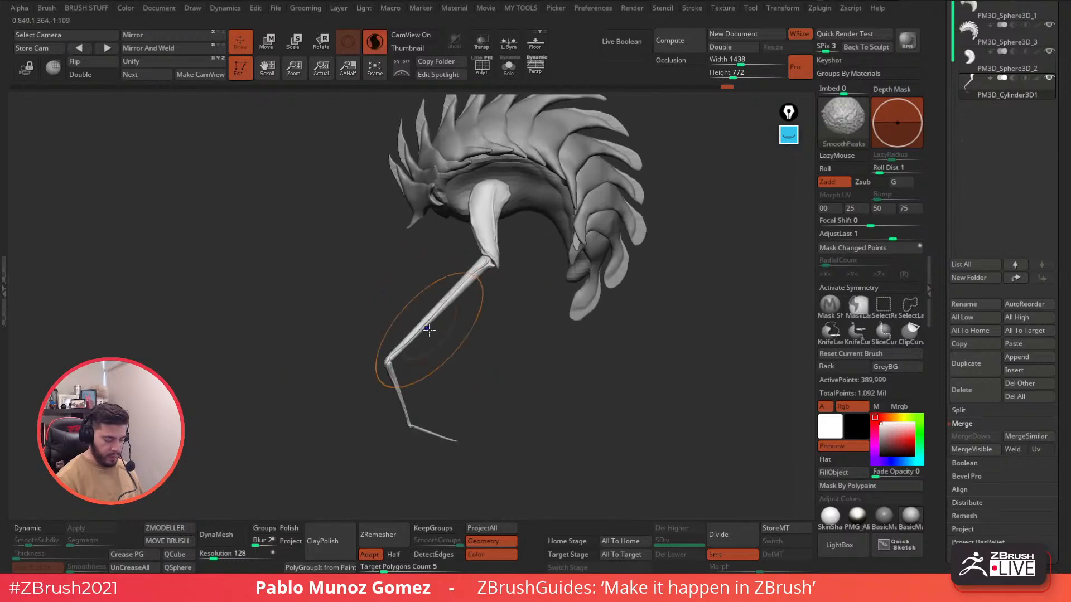
mouse_move(461, 301)
mouse_down()
mouse_move(448, 294)
mouse_move(411, 354)
mouse_up()
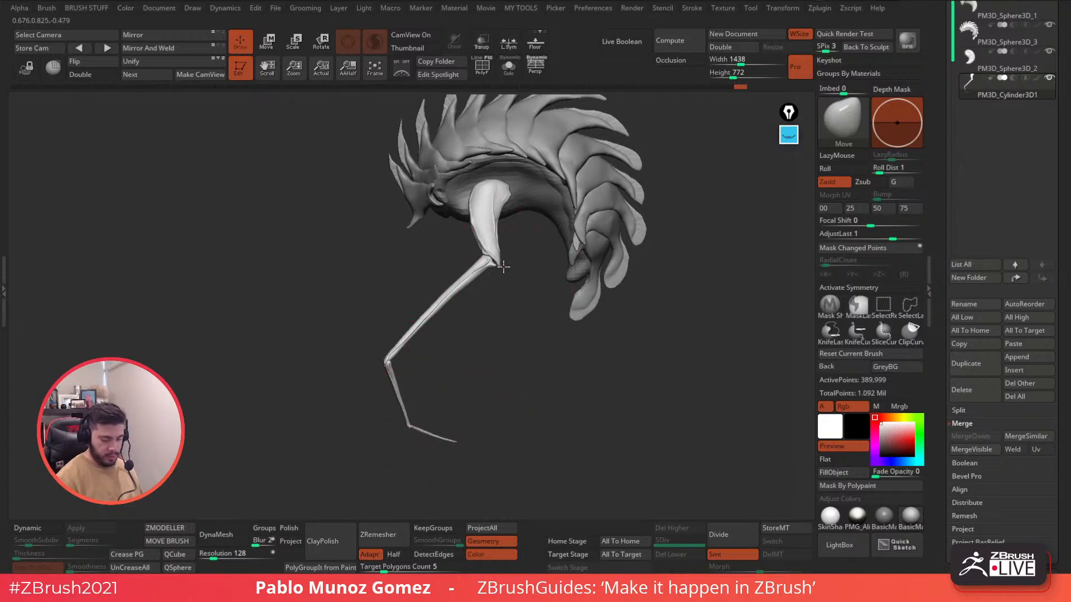
drag(549, 329, 562, 282)
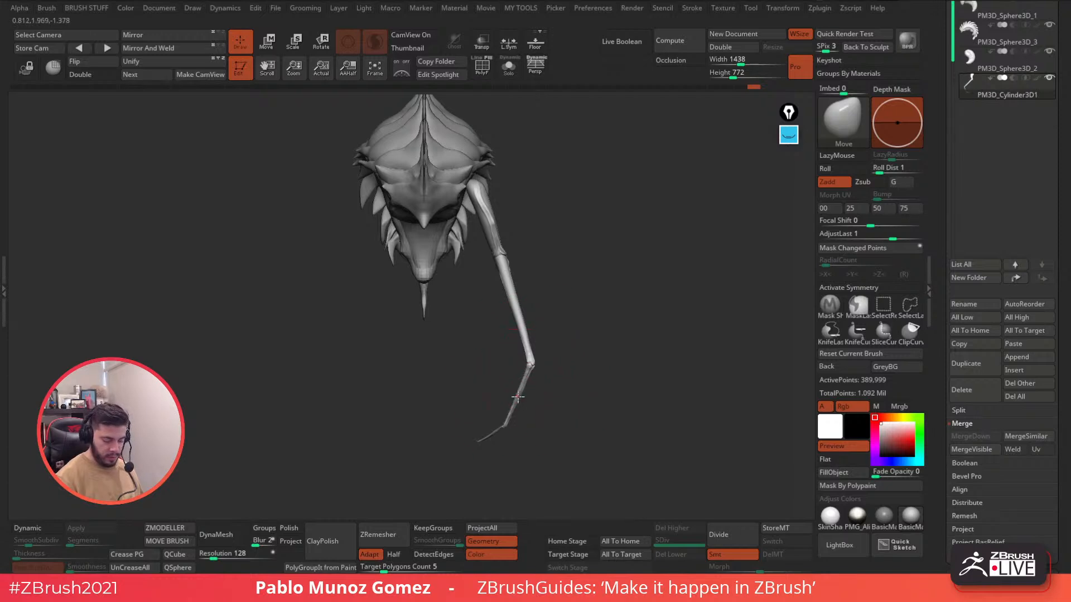
drag(529, 253, 590, 233)
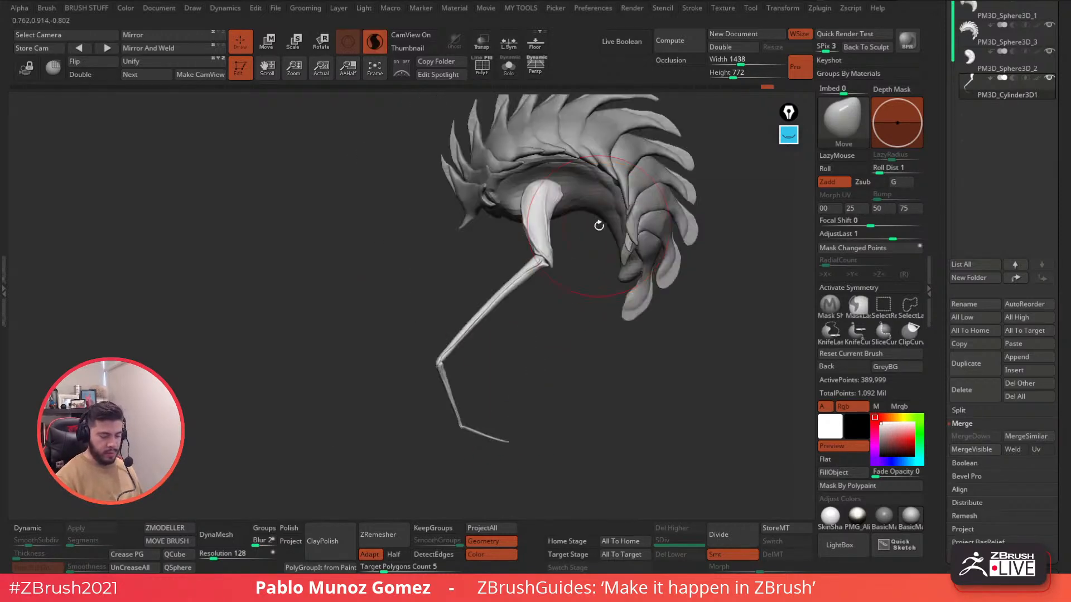
Reposition the transform gizmo's pivot at the top of the leg's upper segment and return to drawing mode.
click(267, 42)
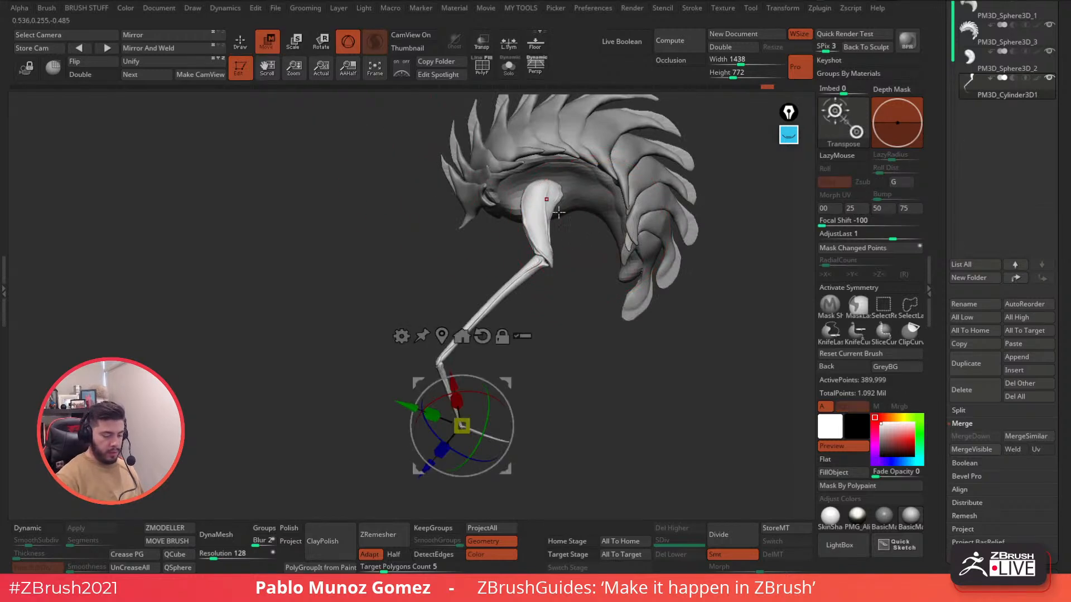
click(441, 335)
alt+click(518, 221)
alt+drag(543, 268, 585, 154)
alt+drag(724, 128, 622, 207)
key(q)
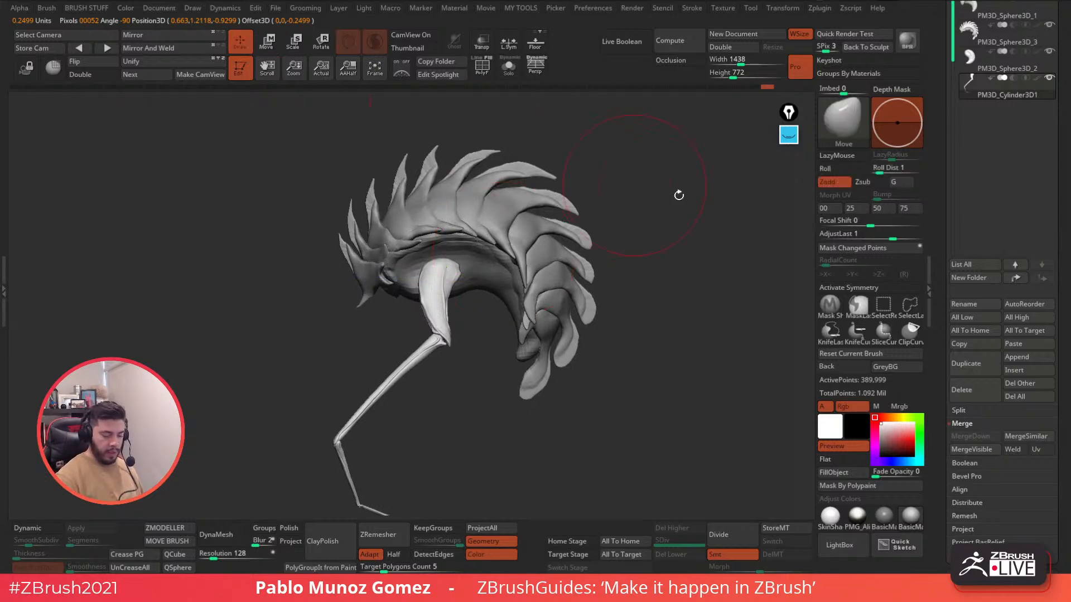
Duplicate the finished leg subtool.
drag(938, 188, 938, 381)
drag(936, 329, 936, 271)
click(982, 496)
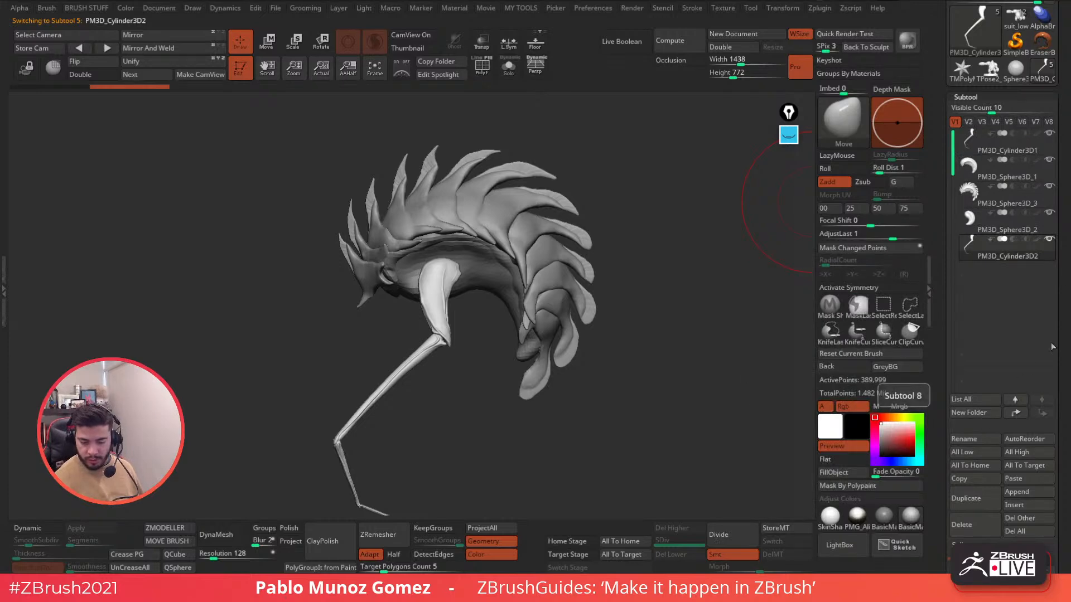
Put the original leg subtool into a new folder with the default name and hide that folder.
click(1009, 147)
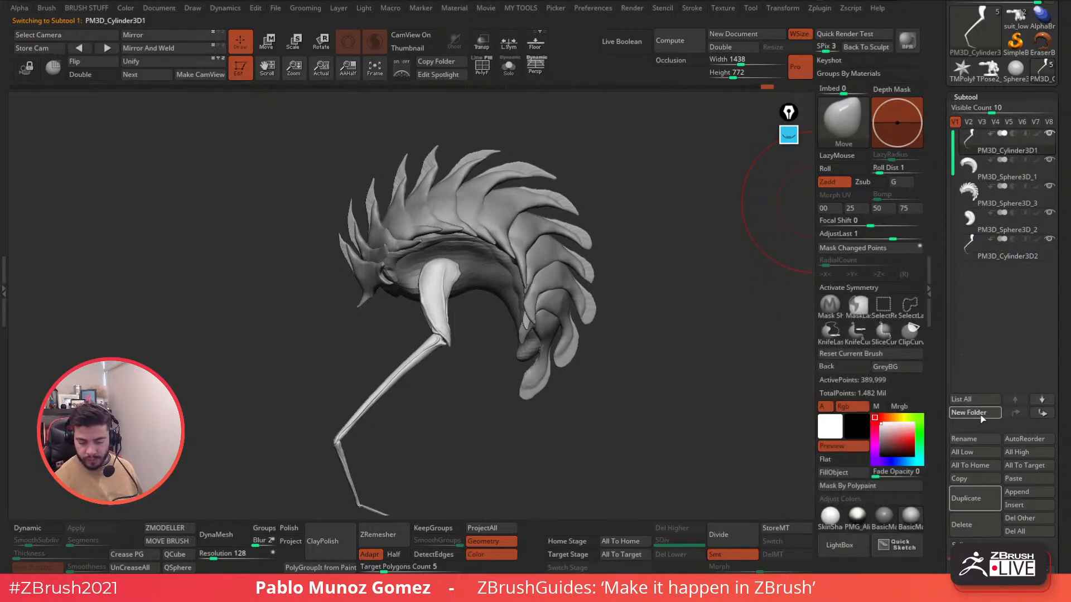
click(976, 413)
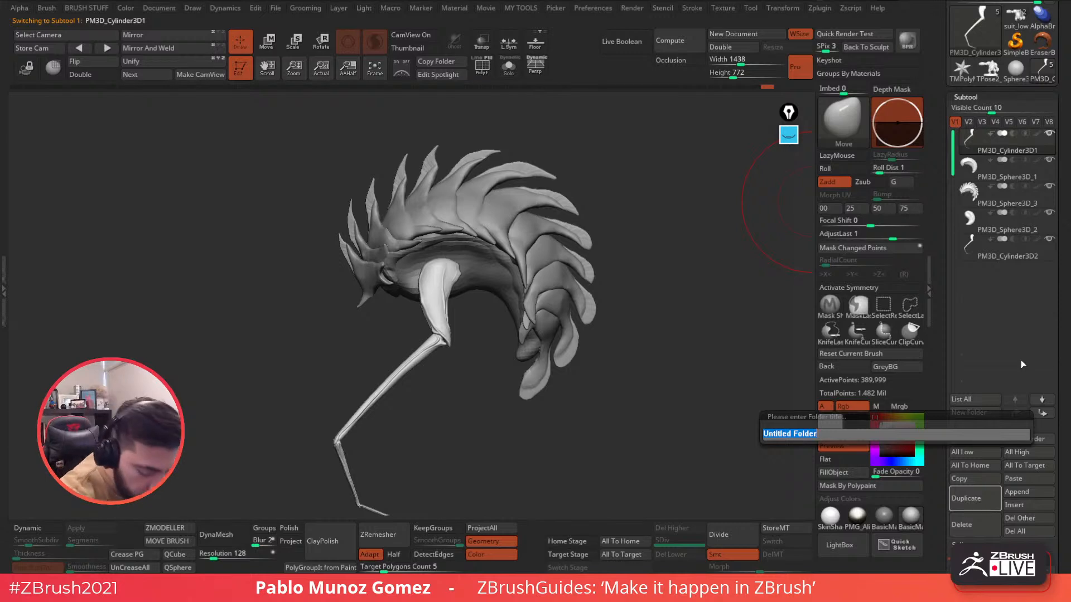
key(Return)
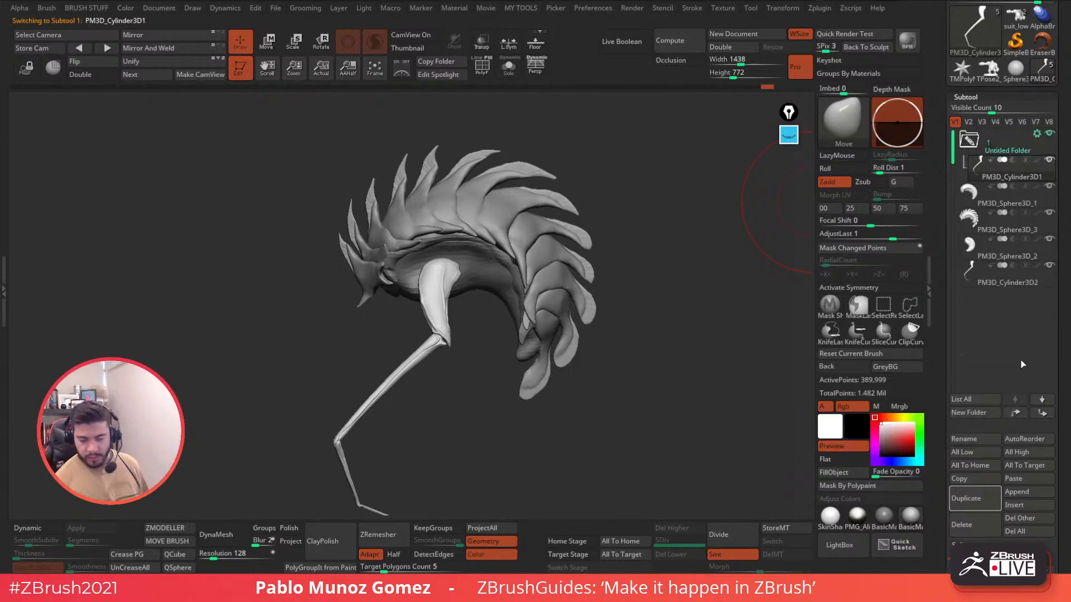
click(978, 143)
Rotate the duplicated leg at its hip so the lower leg swings backward, and scale it up slightly.
click(1004, 251)
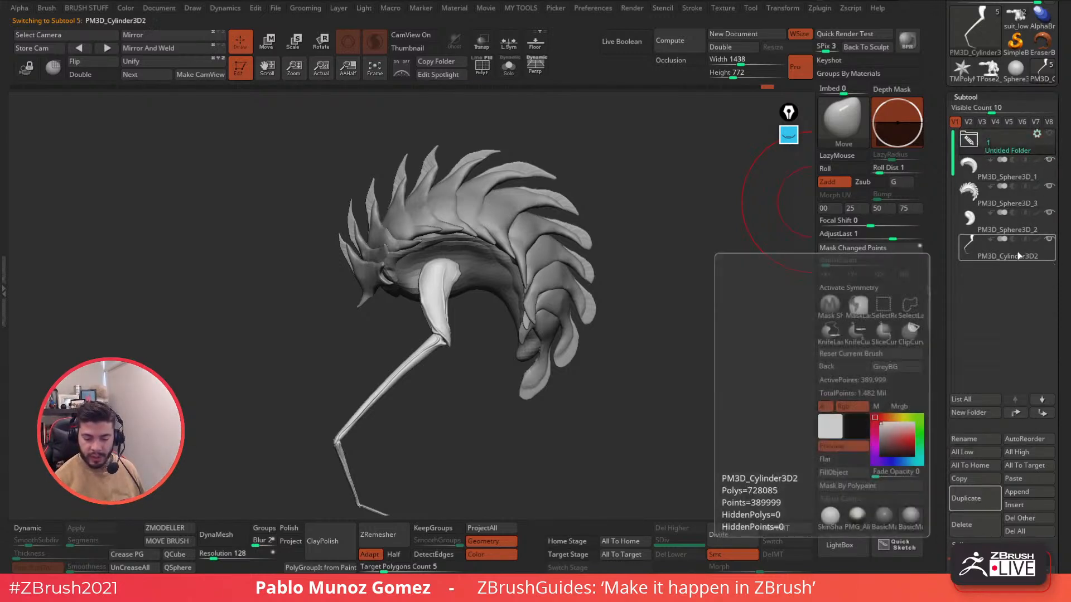
drag(661, 317, 625, 290)
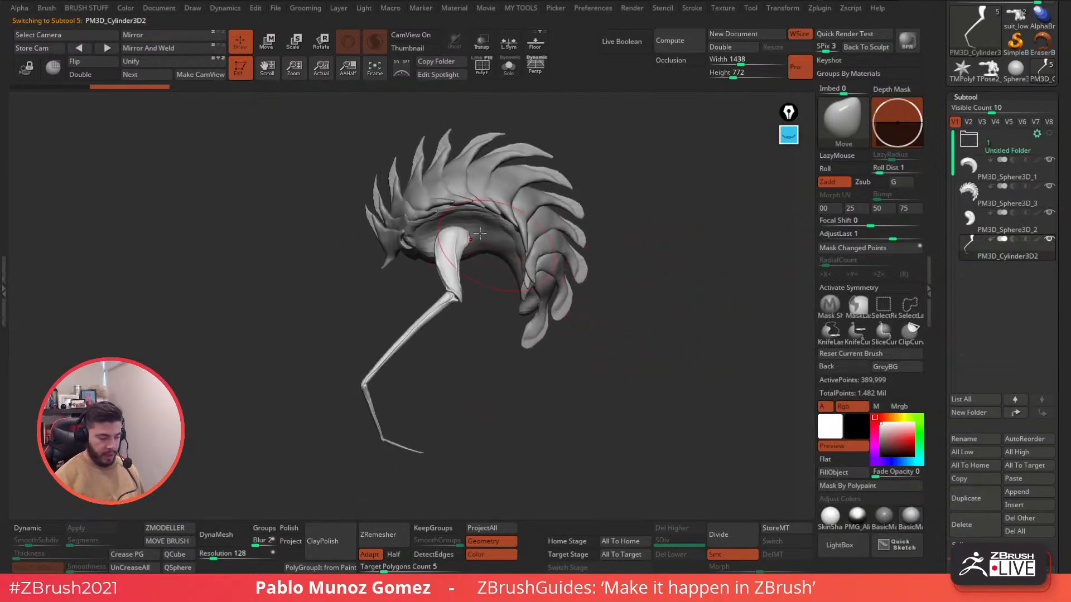
key(w)
drag(491, 195, 454, 209)
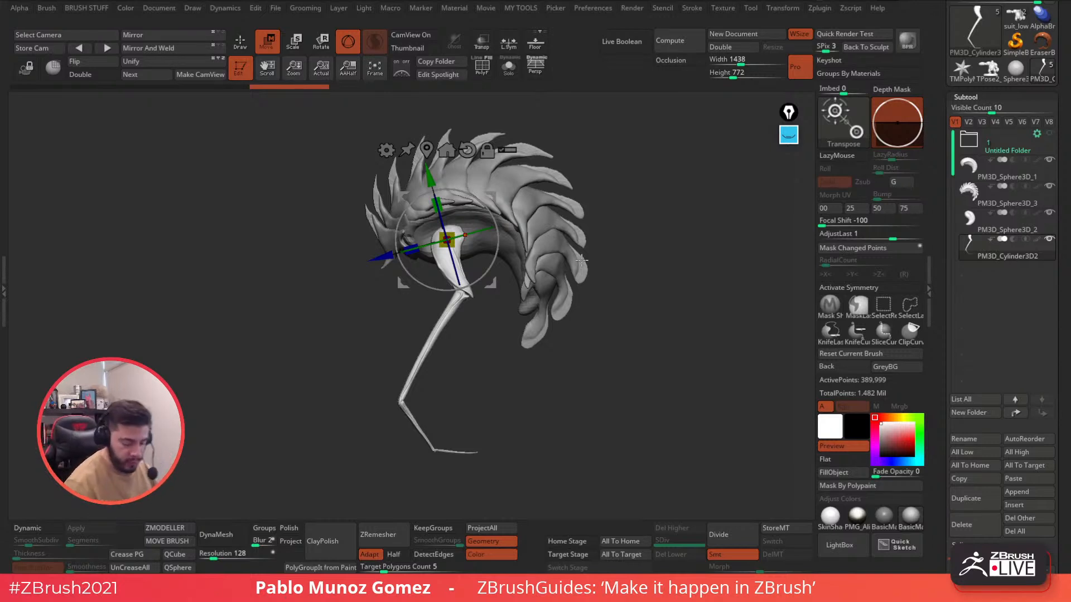
drag(447, 239, 451, 230)
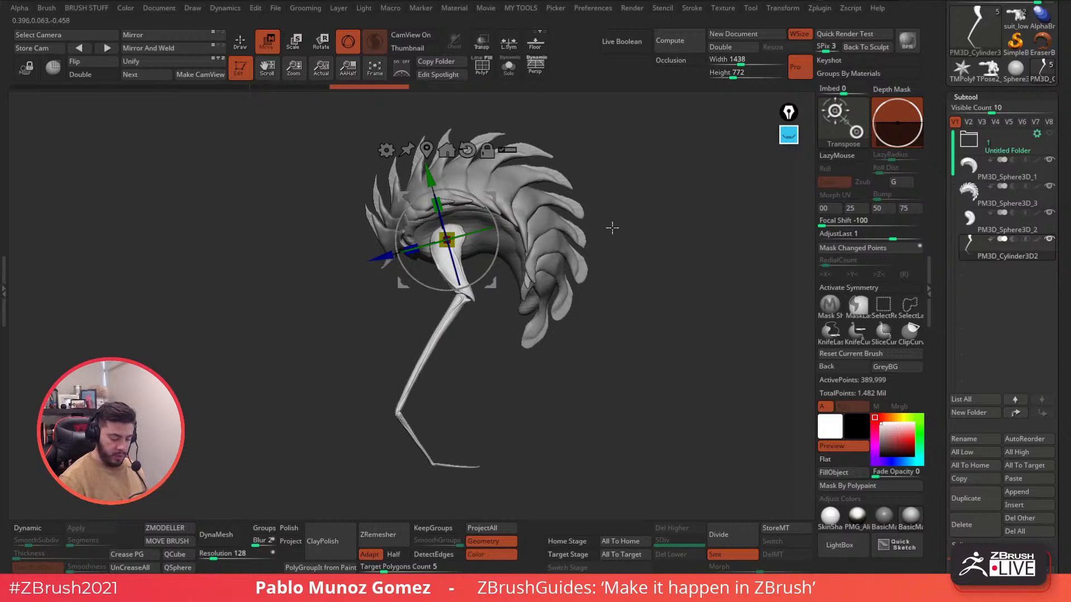
Copy the leg forward within its mesh and split the unmasked copy into a separate subtool.
drag(447, 239, 412, 245)
drag(496, 196, 486, 205)
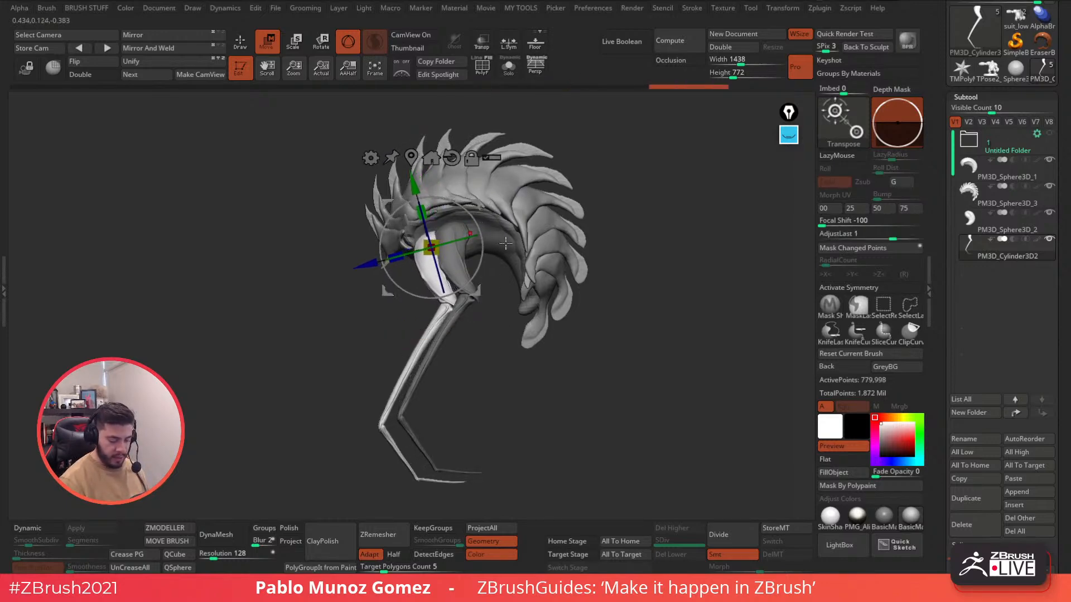
drag(519, 241, 548, 225)
drag(488, 251, 474, 251)
key(alt+q)
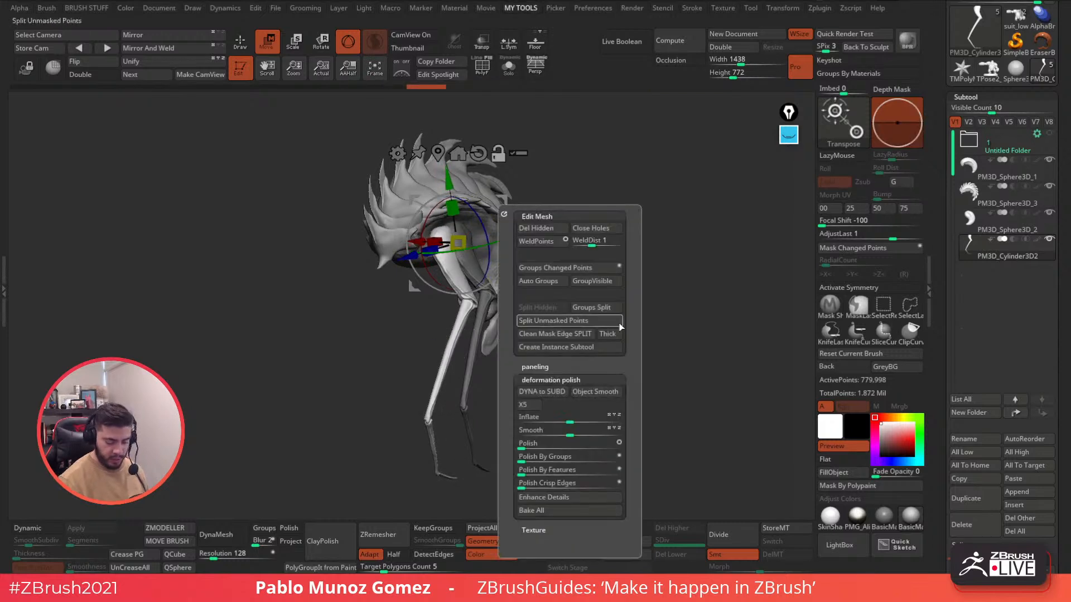
click(580, 321)
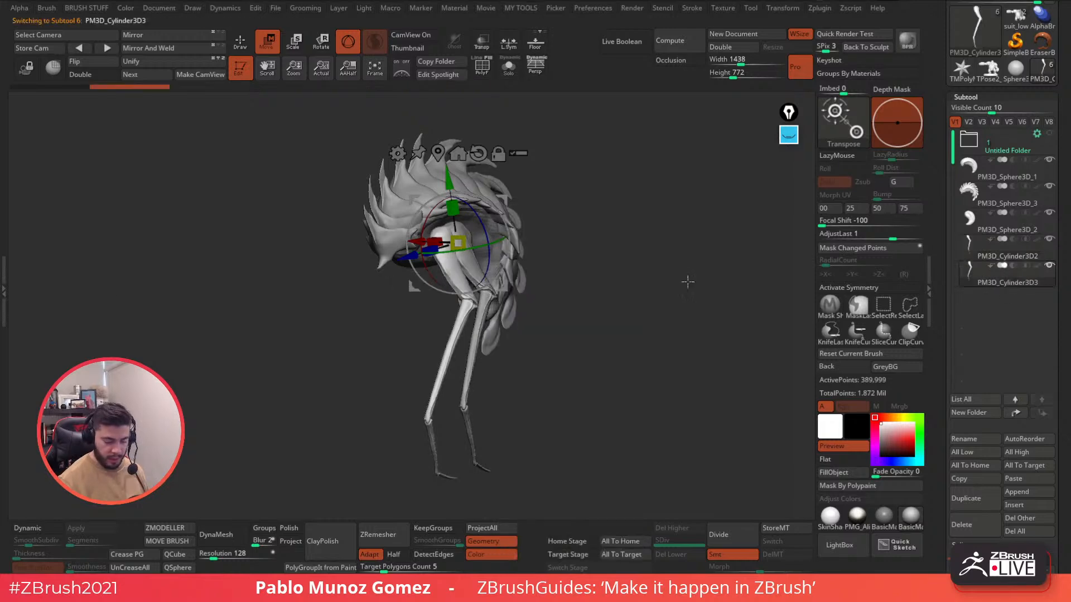
Move and rotate the split-off front leg so its upper segment fits beside the neighbouring leg under the body.
drag(575, 181, 478, 235)
alt+right_drag(480, 235, 544, 164)
drag(484, 231, 490, 252)
right_drag(492, 192, 546, 219)
drag(550, 148, 544, 150)
drag(546, 146, 540, 145)
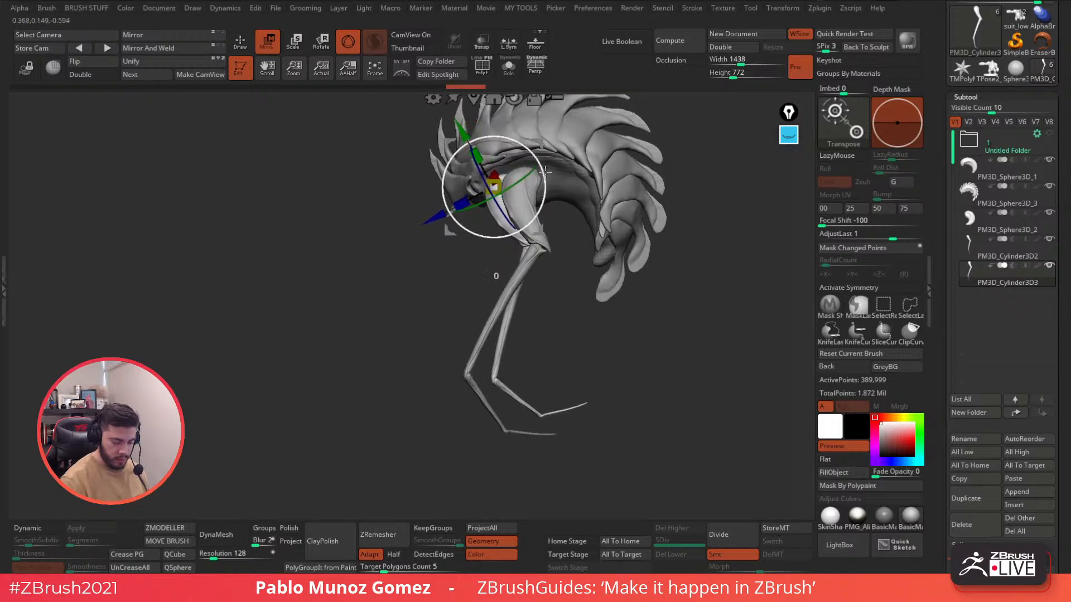
drag(573, 298, 616, 291)
drag(582, 240, 567, 220)
Select the Move brush and mask the front leg's upper segment, leaving its lower segments unmasked.
key(q)
mouse_move(401, 354)
mouse_down()
mouse_move(443, 342)
mouse_move(576, 353)
mouse_move(567, 347)
mouse_up()
key(b)
key(m)
key(v)
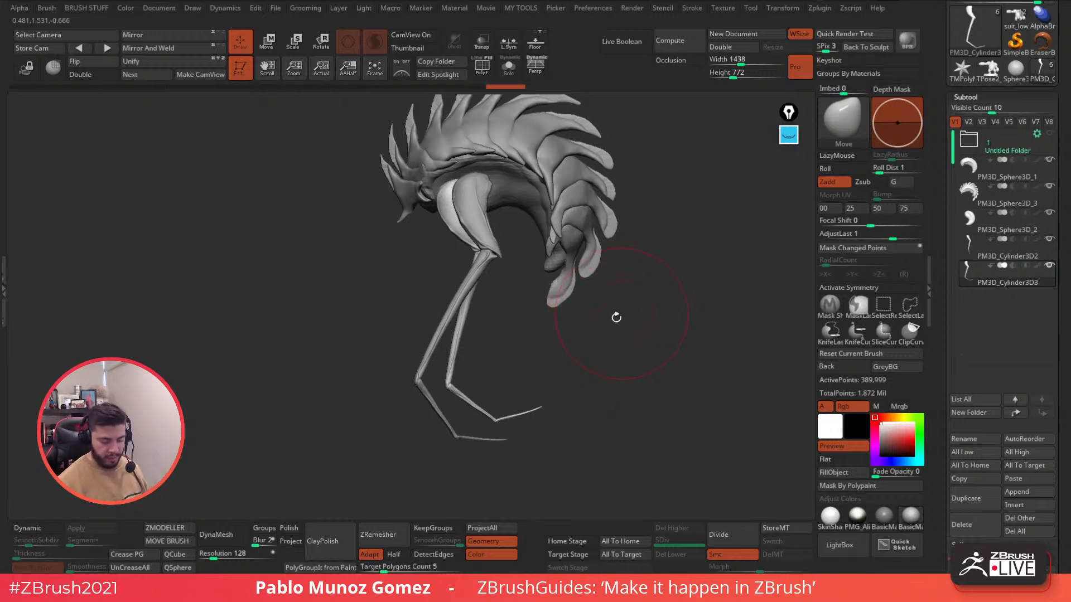
mouse_move(482, 383)
mouse_down()
mouse_move(595, 352)
mouse_move(530, 371)
mouse_move(581, 296)
mouse_move(613, 296)
mouse_move(596, 279)
mouse_move(638, 318)
mouse_move(530, 240)
mouse_move(453, 223)
mouse_up()
key(ctrl+shift)
ctrl+shift+click(453, 223)
ctrl+shift+click(597, 232)
drag(598, 232, 628, 236)
Reset the gizmo and place its pivot at the joint below the front leg's masked upper segment.
click(268, 42)
alt+drag(496, 149, 531, 216)
drag(529, 239, 614, 342)
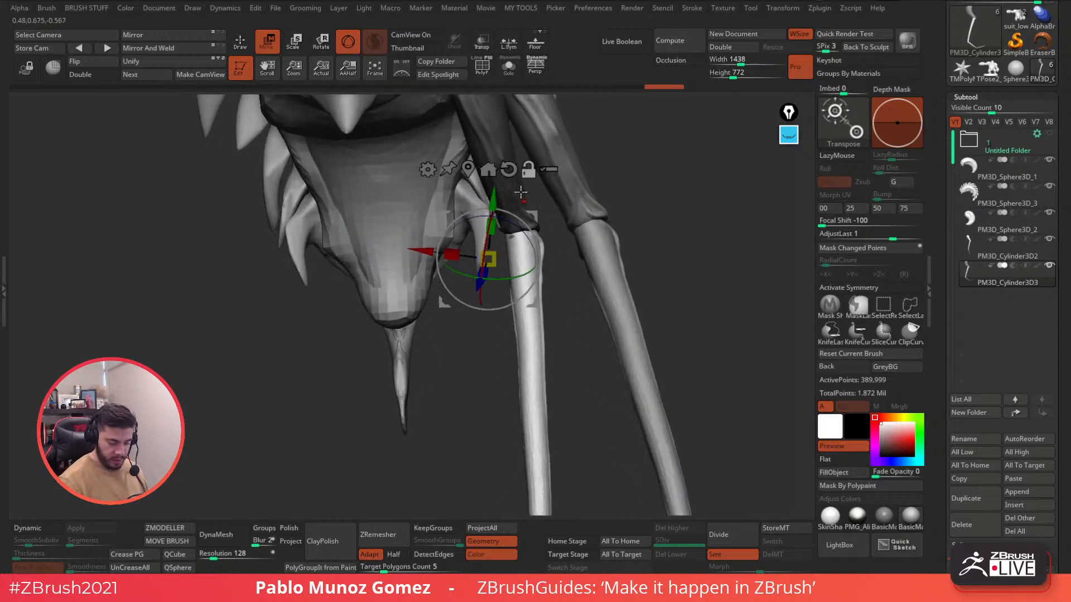
click(509, 168)
alt+click(493, 412)
alt+drag(511, 453, 651, 219)
mouse_move(655, 266)
alt+mouse_down()
mouse_move(659, 279)
mouse_move(635, 262)
alt+mouse_up()
mouse_move(571, 261)
mouse_down()
mouse_move(598, 233)
mouse_move(653, 309)
mouse_move(602, 253)
mouse_up()
Isolate the front leg's upper segment, mask it afresh and bring the hidden lower segments back.
click(238, 43)
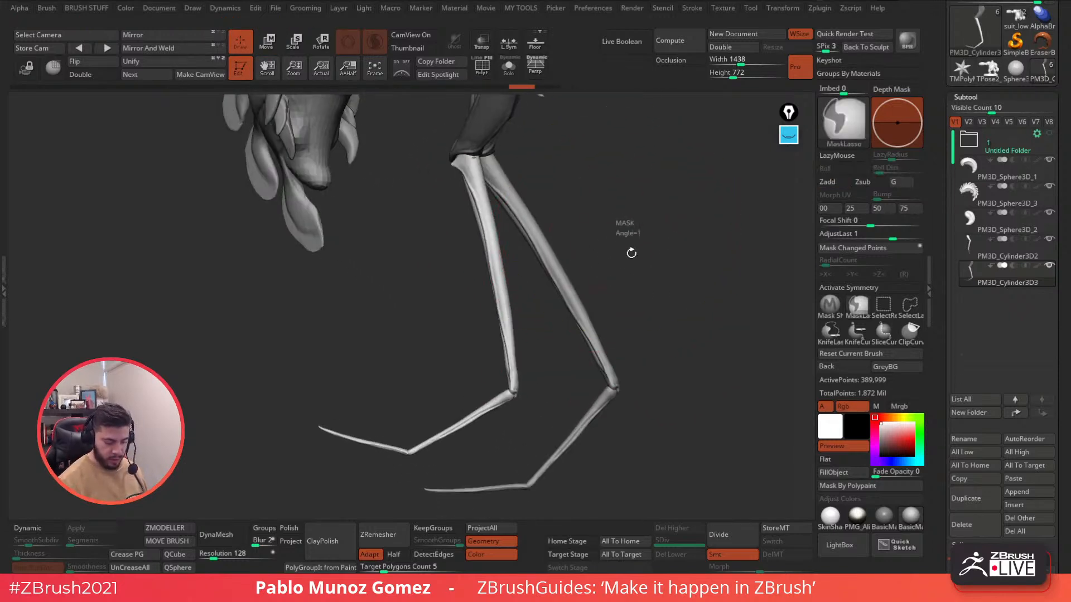
key(space)
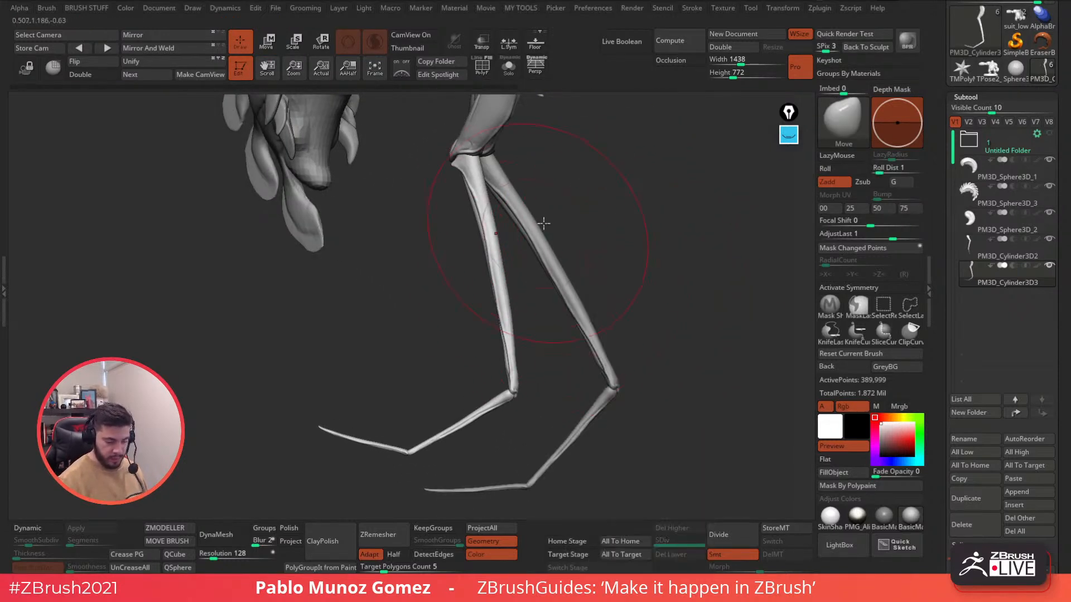
ctrl+shift+click(493, 118)
ctrl+click(564, 189)
ctrl+shift+click(612, 210)
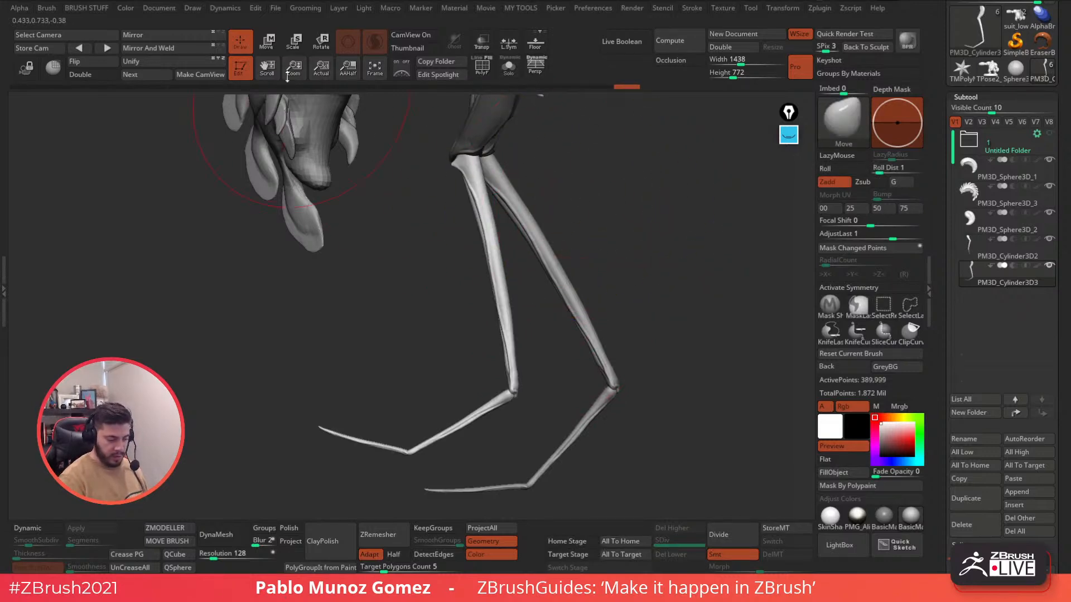
Rotate the front leg's unmasked lower segments around the upper joint so they hang more vertically in front view.
click(267, 43)
drag(492, 190, 506, 167)
mouse_move(597, 193)
mouse_down()
mouse_move(632, 190)
mouse_move(597, 182)
mouse_move(605, 236)
mouse_move(507, 236)
mouse_move(578, 228)
mouse_up()
drag(511, 234, 505, 264)
drag(630, 236, 515, 216)
drag(457, 192, 504, 214)
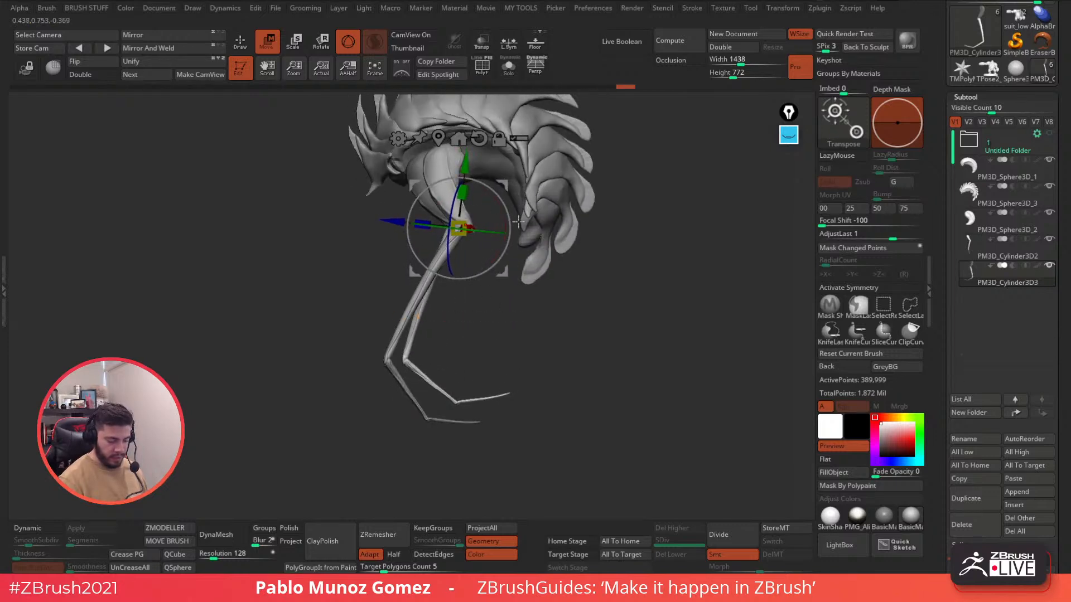
drag(520, 319, 564, 289)
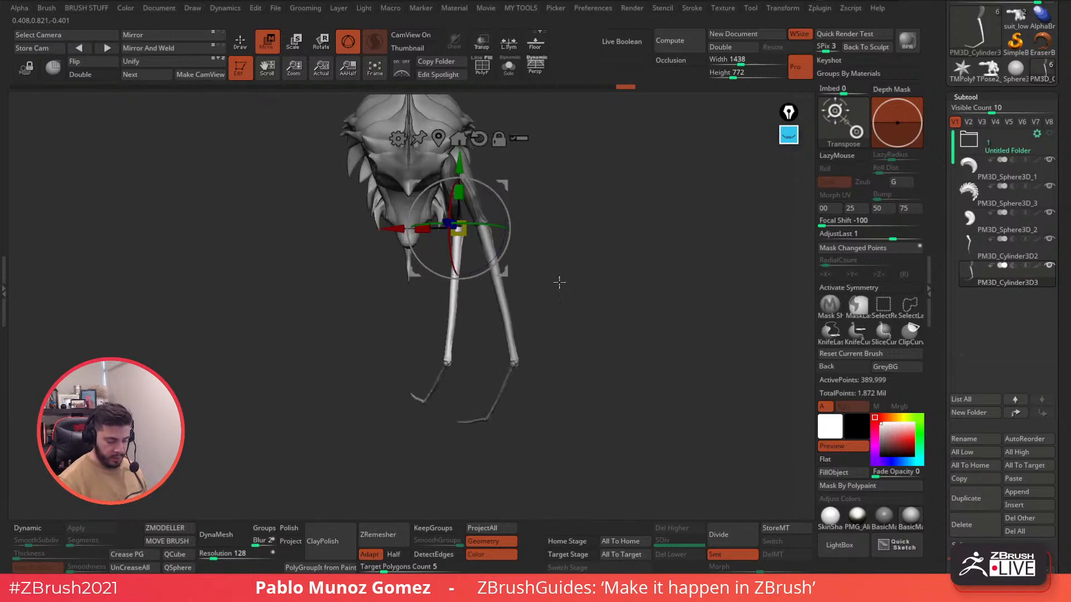
drag(505, 212, 505, 209)
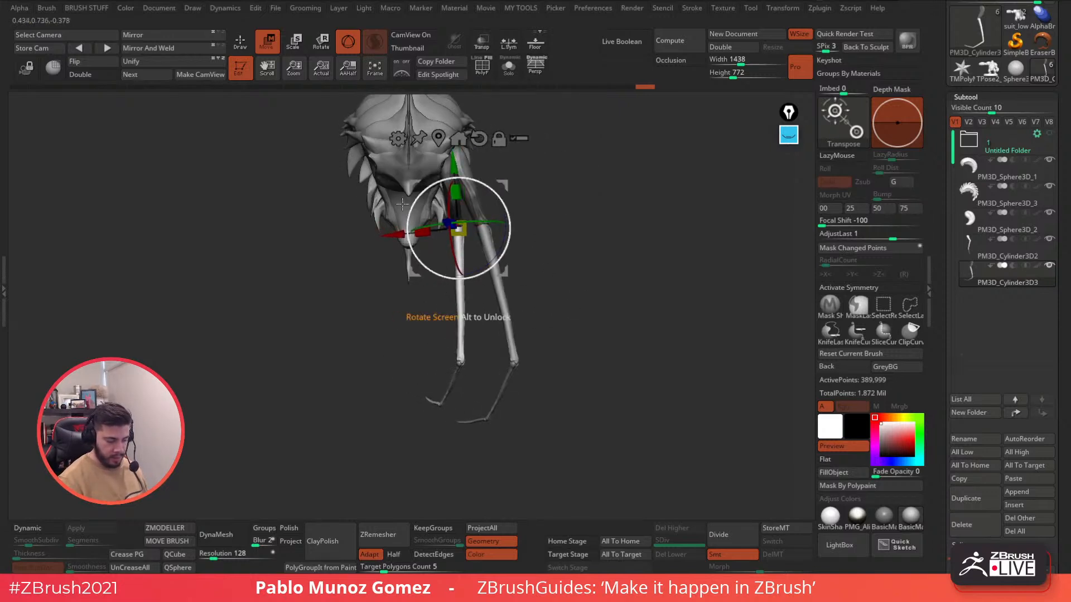
Hide the front leg's two end segments, mask the upper and middle segments, and show the whole leg again.
key(q)
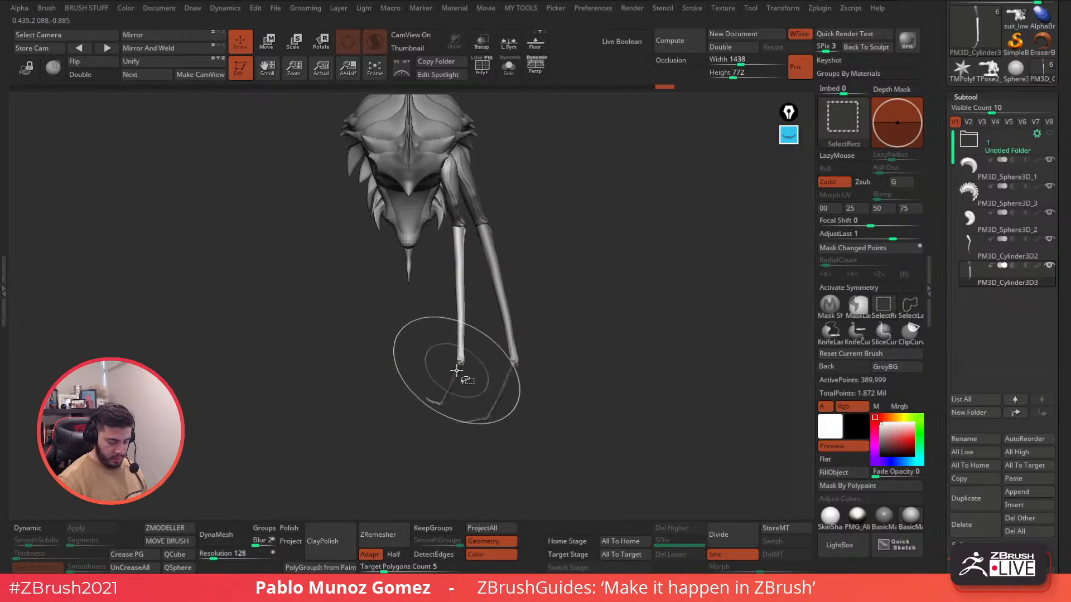
ctrl+shift+click(458, 372)
ctrl+shift+click(439, 407)
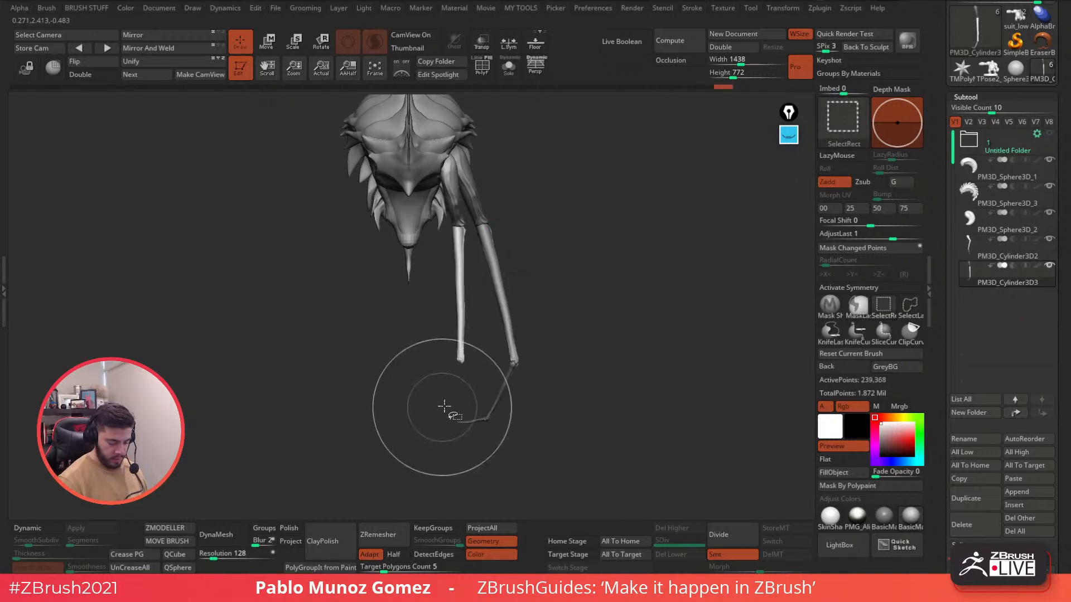
ctrl+shift+click(563, 279)
Recentre the gizmo on the joint below the middle segment and rotate the front leg's end segments downward.
key(w)
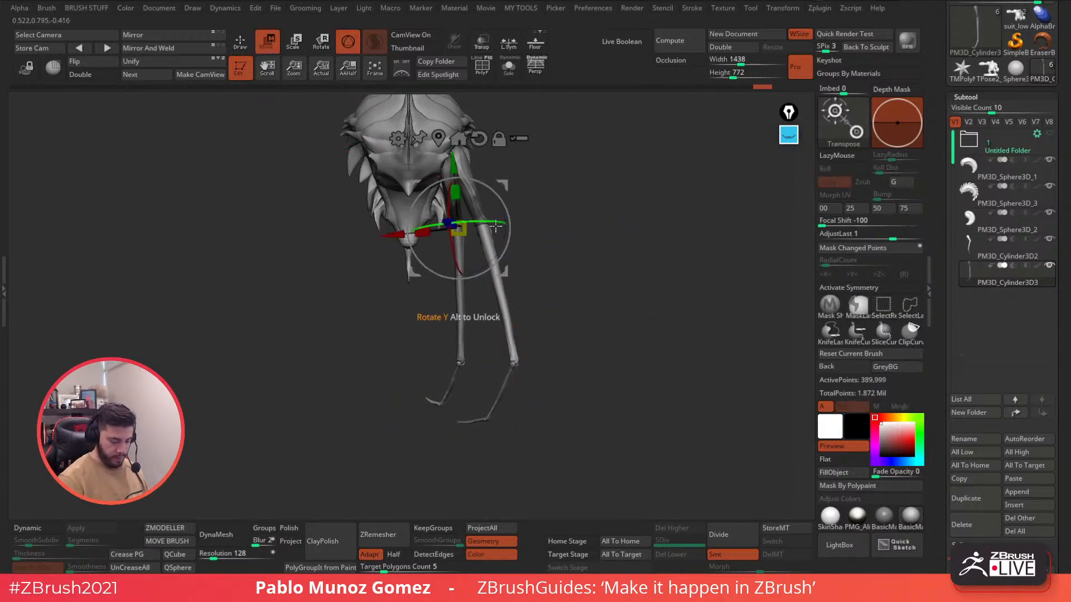
click(458, 139)
alt+click(466, 289)
alt+drag(488, 339, 493, 299)
alt+drag(411, 336, 540, 311)
drag(589, 354, 655, 345)
drag(534, 301, 515, 309)
drag(539, 246, 618, 257)
mouse_move(543, 244)
mouse_down()
mouse_move(608, 215)
mouse_move(548, 239)
mouse_up()
Isolate parts of the front leg to restore the mask over everything above its two end segments.
click(242, 45)
mouse_move(558, 293)
alt+right_down()
mouse_move(509, 260)
mouse_move(558, 319)
alt+right_up()
mouse_move(531, 270)
ctrl+right_down()
mouse_move(547, 293)
mouse_move(520, 265)
mouse_move(568, 265)
mouse_move(526, 263)
mouse_move(537, 351)
mouse_move(534, 262)
ctrl+right_up()
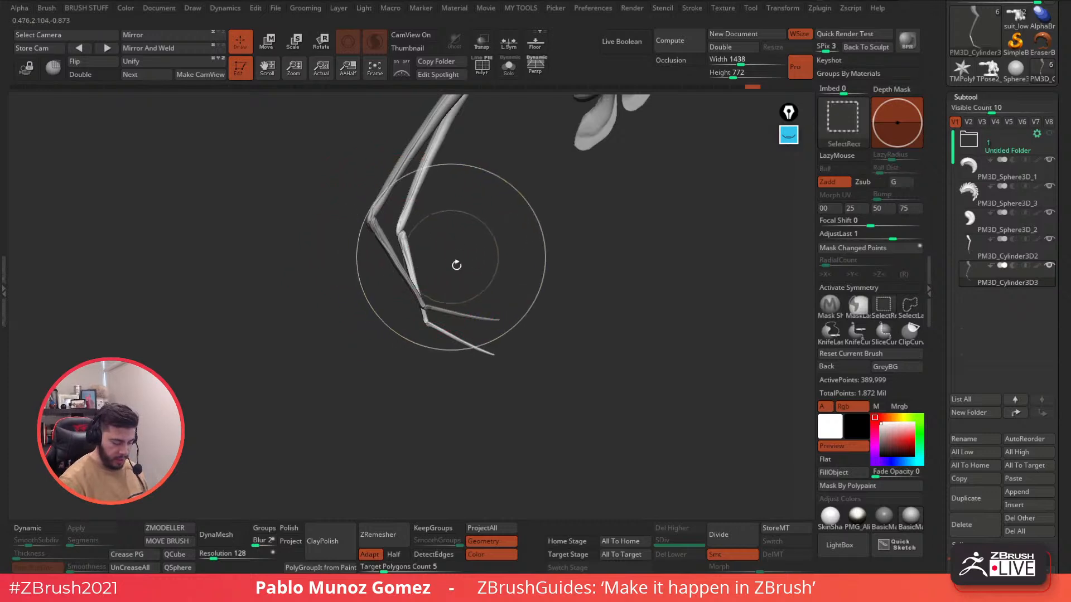
ctrl+shift+click(475, 347)
ctrl+shift+drag(485, 274, 478, 290)
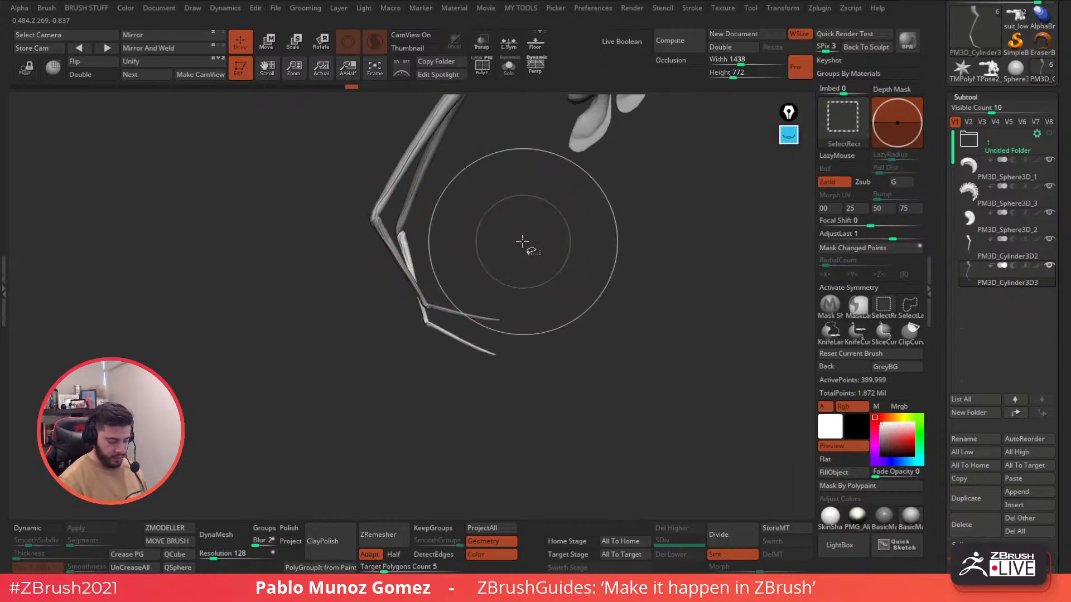
Reset the gizmo's orientation, lengthen the front leg's end segments along their direction, and return to drawing mode.
click(266, 41)
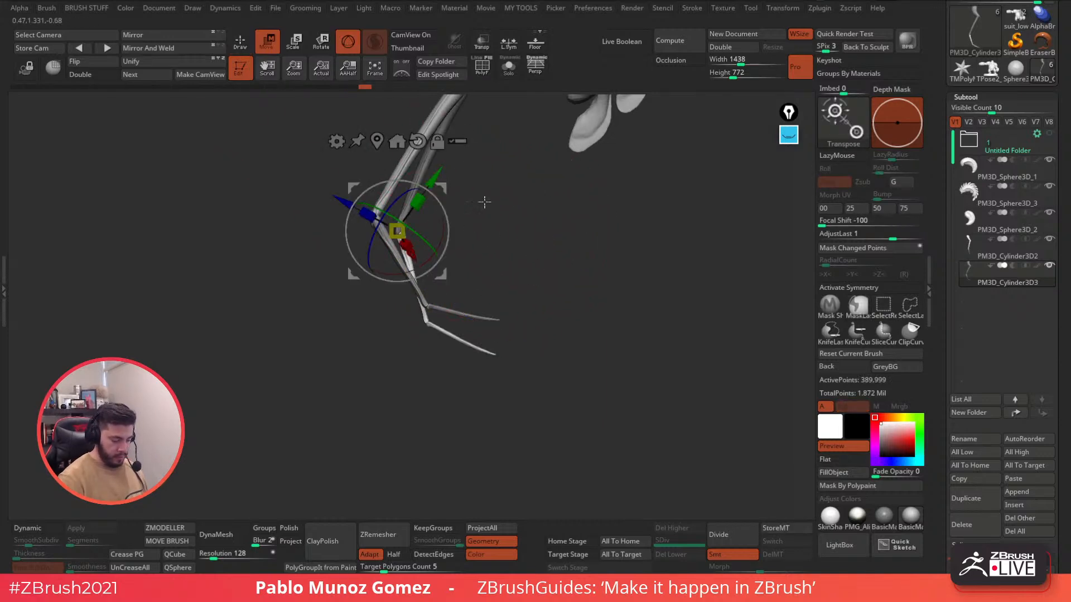
click(417, 141)
mouse_move(463, 180)
mouse_down()
mouse_move(538, 188)
mouse_move(449, 192)
mouse_up()
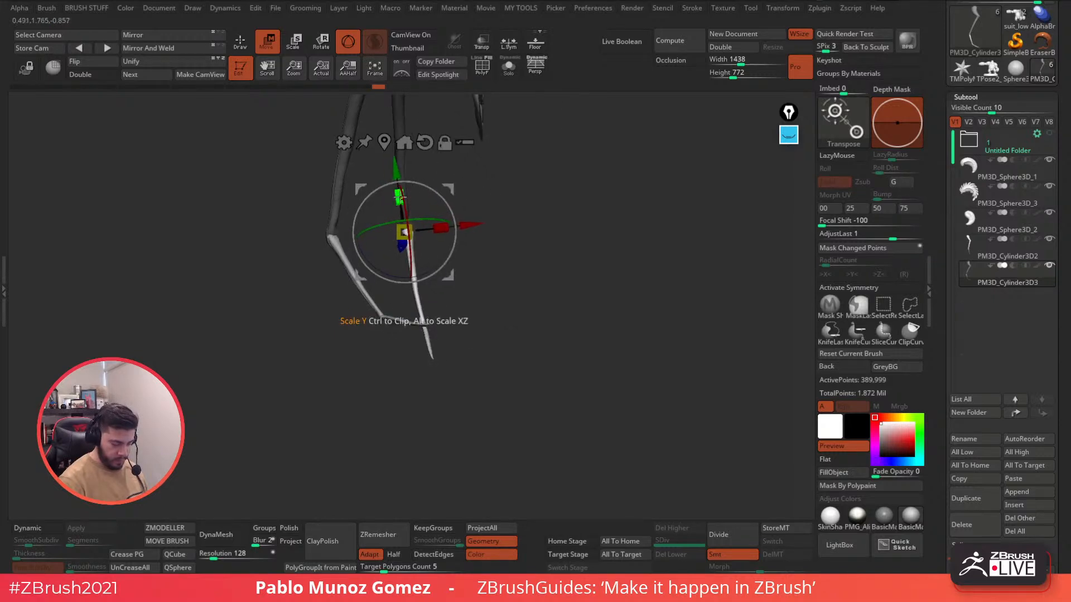
drag(507, 264, 551, 257)
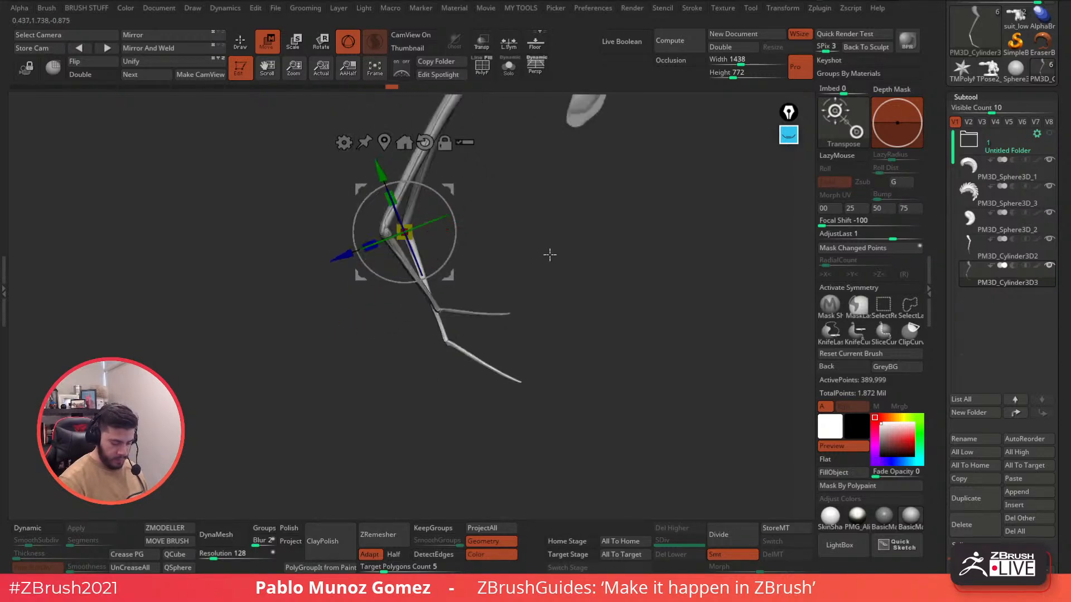
click(240, 42)
alt+drag(526, 197, 541, 230)
mouse_move(562, 278)
alt+mouse_down()
mouse_move(557, 268)
mouse_move(557, 358)
alt+mouse_up()
alt+drag(557, 357, 568, 338)
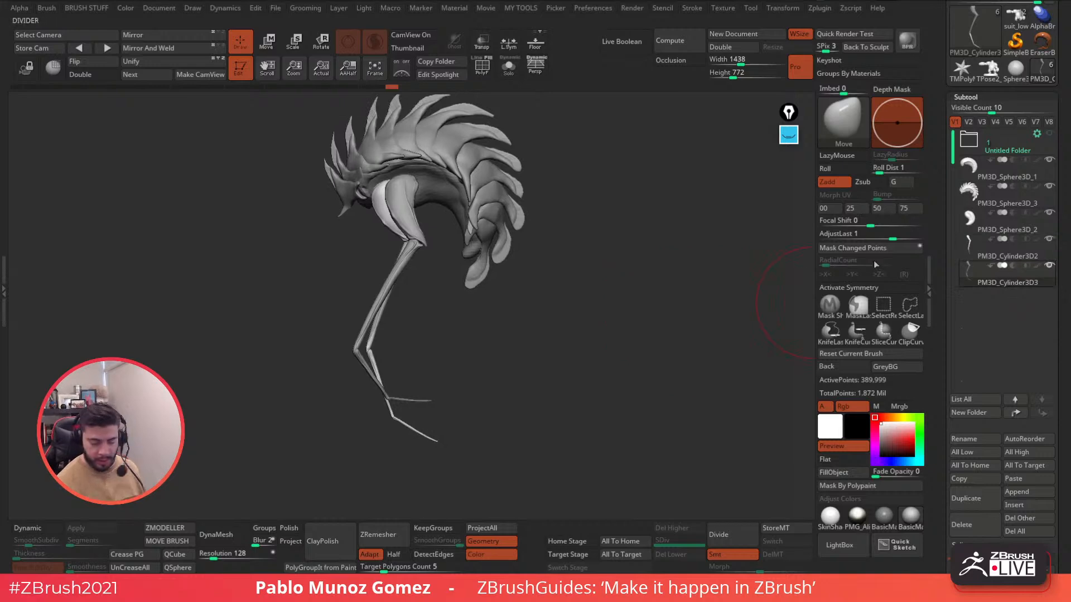
Duplicate the leg behind the front one and move the copy backward and sideways toward the body.
click(976, 499)
key(w)
drag(425, 151, 399, 204)
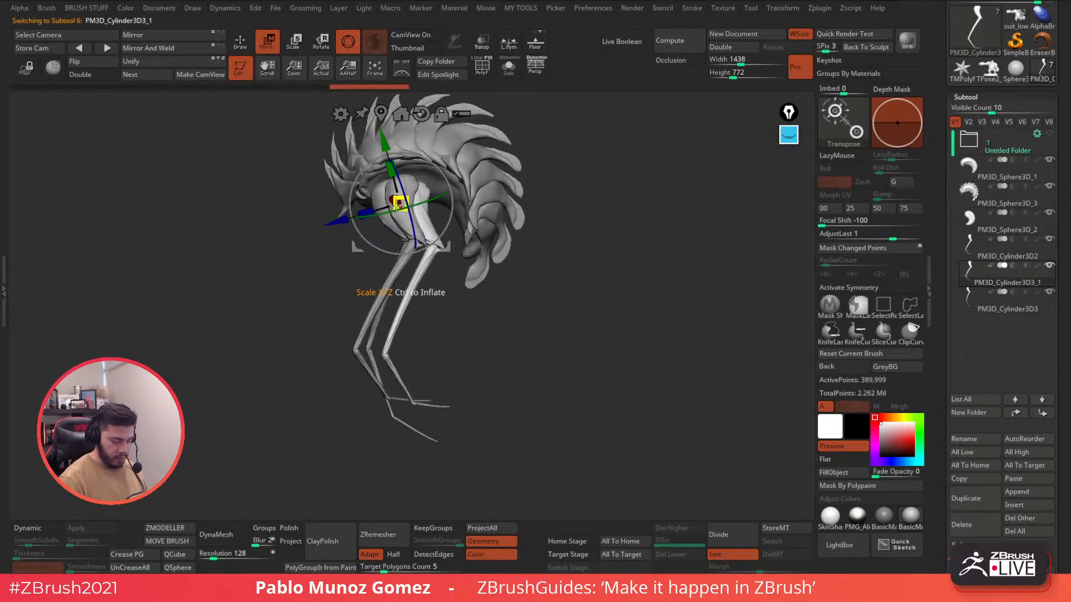
drag(461, 166, 414, 149)
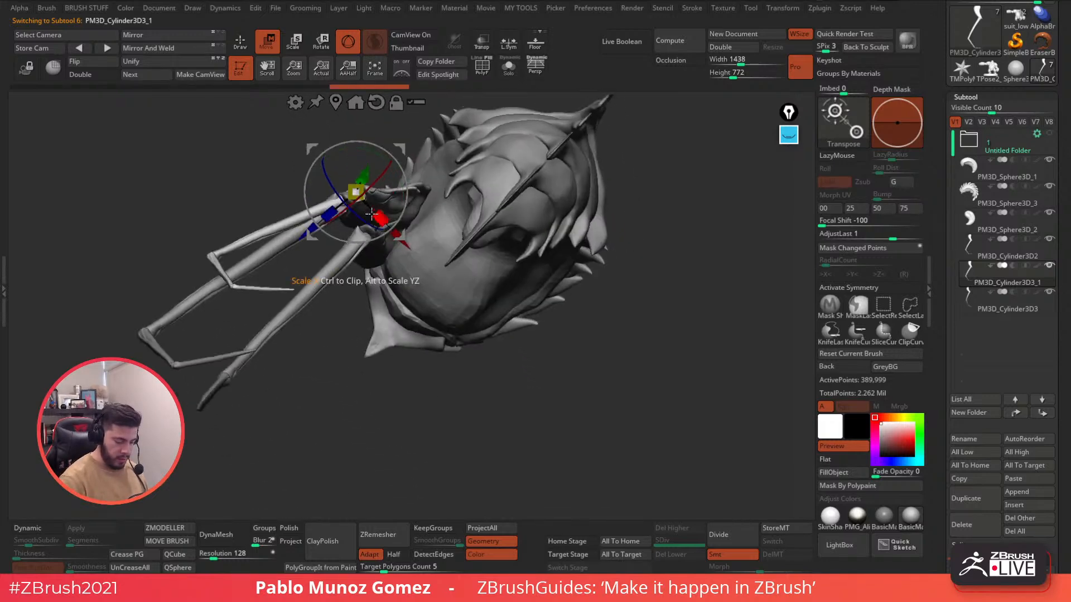
drag(361, 218, 387, 232)
Shrink, rotate and reposition the rear leg copy to fit under the body behind the other legs.
drag(405, 152, 430, 172)
mouse_move(430, 172)
right_down()
mouse_move(414, 162)
mouse_move(433, 174)
right_up()
drag(438, 179, 439, 181)
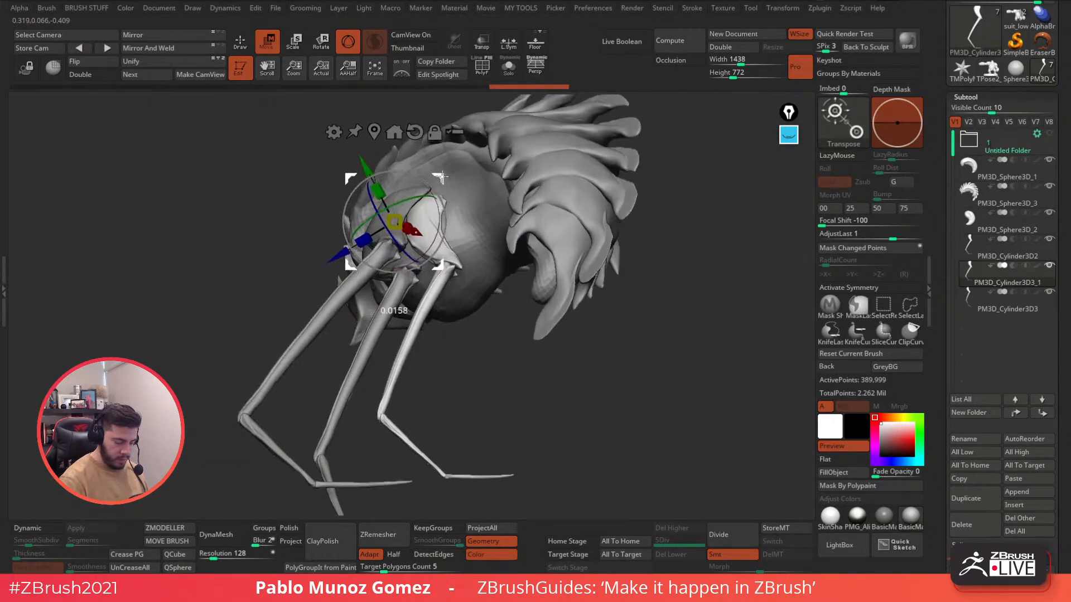
right_drag(439, 181, 432, 167)
drag(423, 186, 415, 180)
right_drag(416, 177, 426, 183)
alt+drag(429, 177, 469, 160)
right_drag(468, 160, 438, 152)
drag(463, 215, 465, 213)
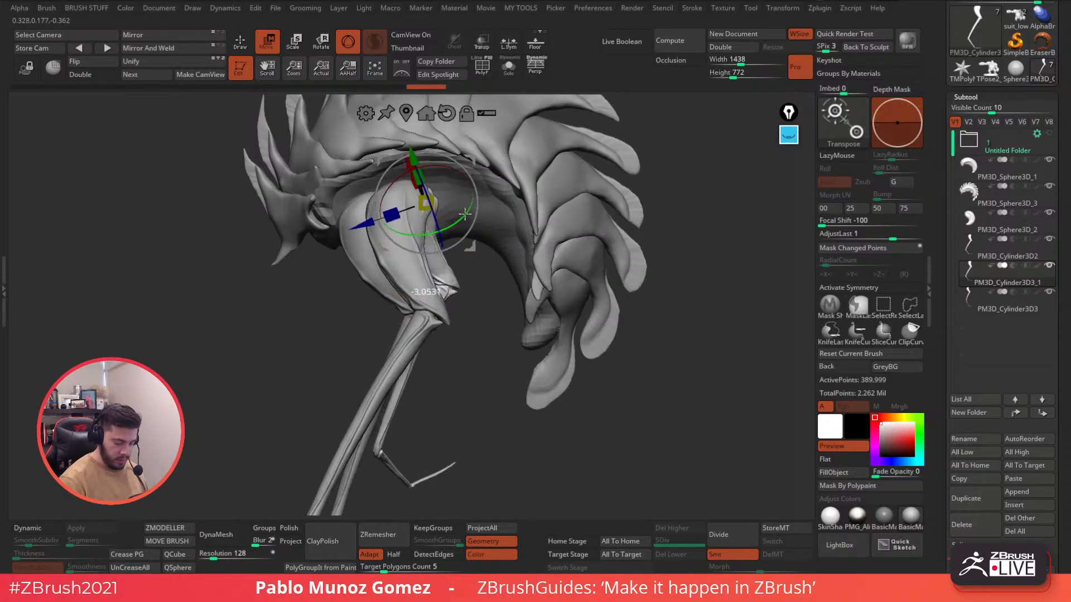
ctrl+right_drag(477, 297, 556, 298)
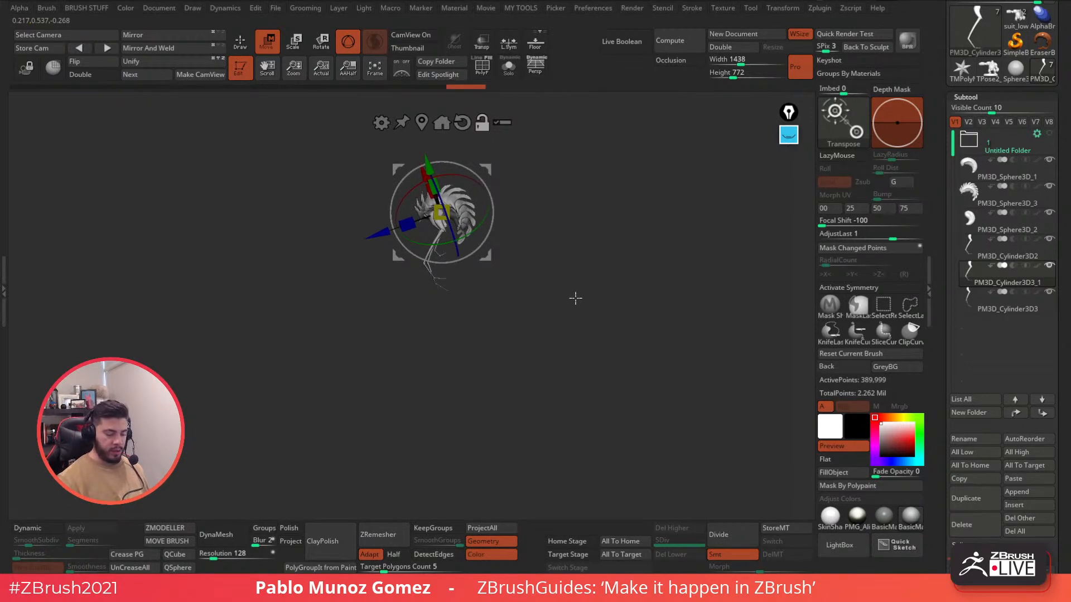
key(q)
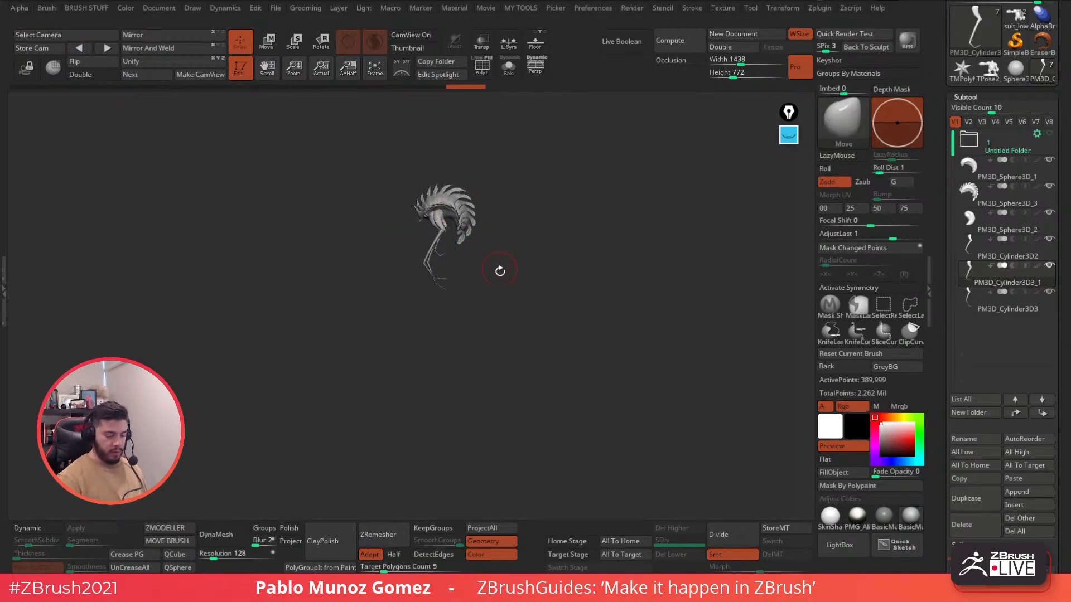
ctrl+right_drag(447, 226, 450, 242)
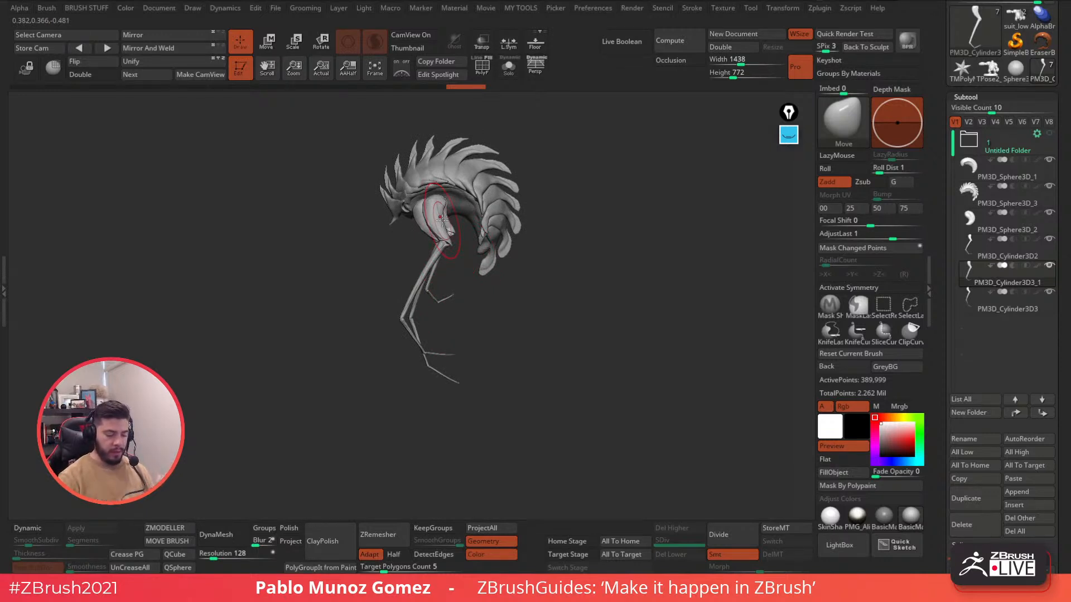
Show the screen-sketch overlay and clear the old white concept drawing of the creature.
right_drag(569, 209, 567, 231)
click(788, 134)
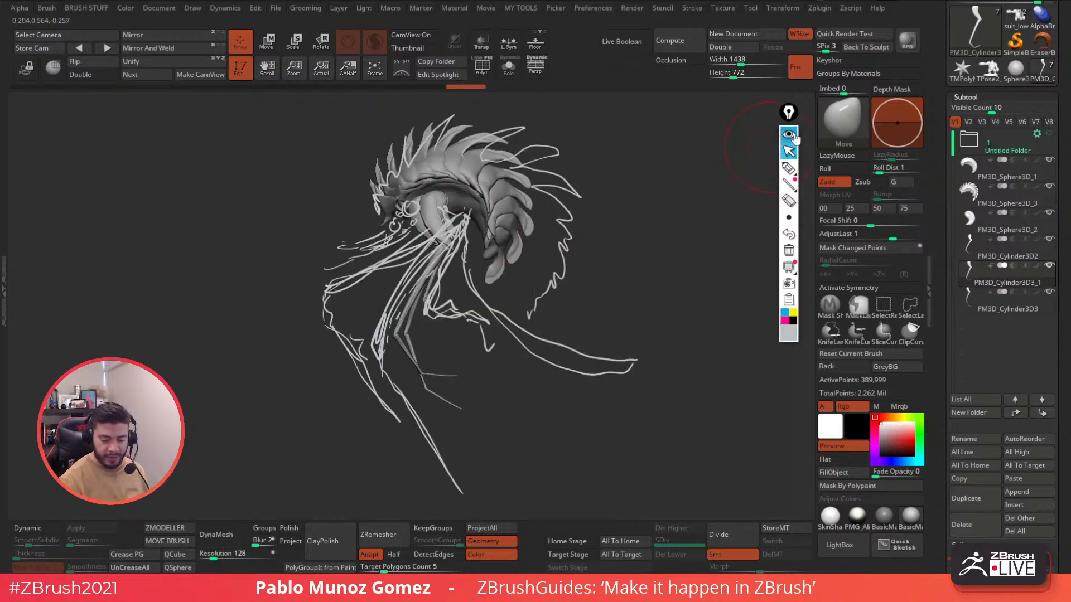
click(789, 251)
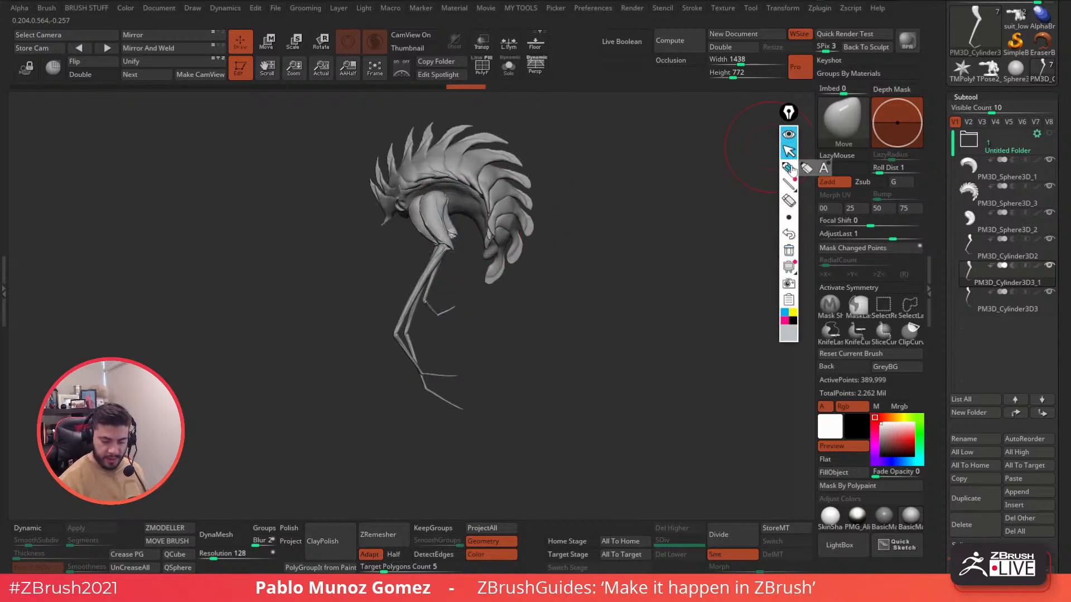
Trace the legs in light blue on the sketch overlay, then erase the strokes and hide the overlay.
mouse_move(796, 168)
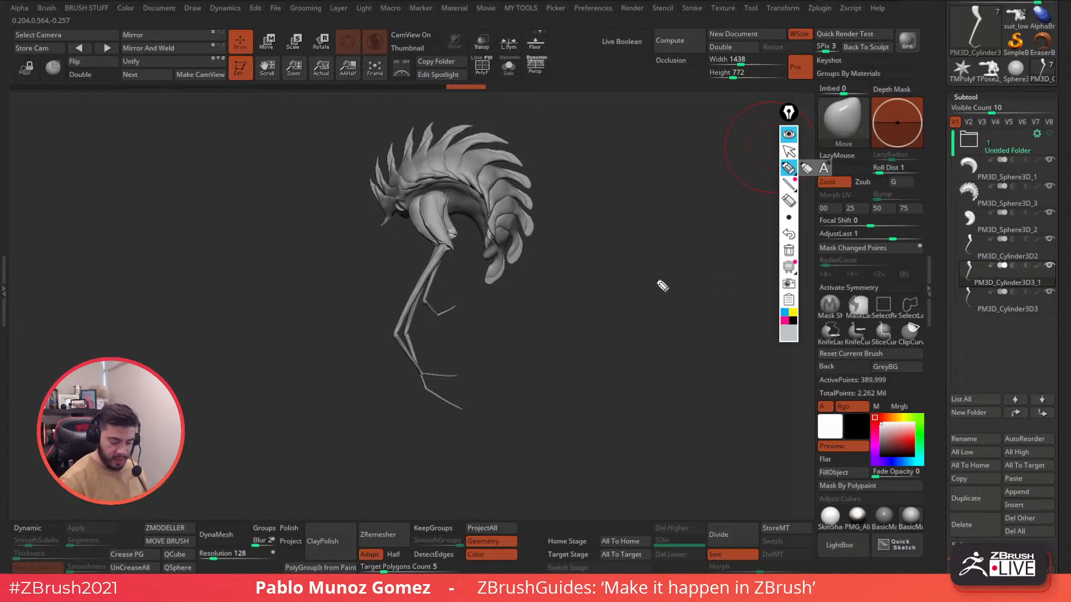
click(785, 317)
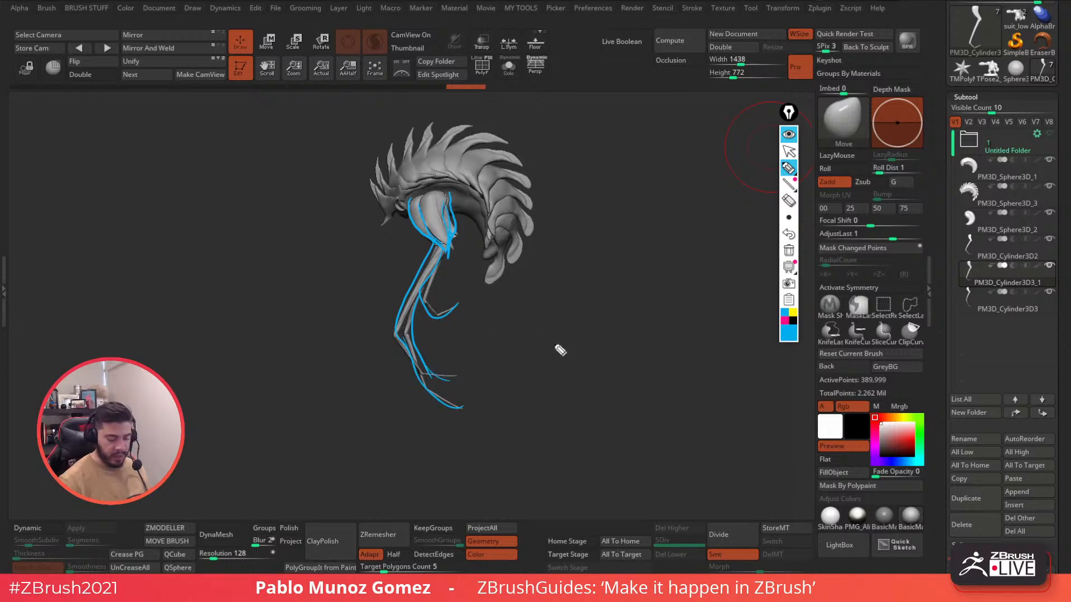
click(789, 251)
click(788, 135)
Isolate the rear leg's upper segment to mask it, leaving the lower segments free to pose.
mouse_move(554, 305)
mouse_down()
mouse_move(581, 300)
mouse_move(645, 251)
mouse_move(591, 309)
mouse_move(536, 329)
mouse_move(517, 326)
mouse_move(516, 289)
mouse_move(576, 289)
mouse_move(540, 277)
mouse_move(581, 217)
mouse_move(419, 243)
mouse_up()
click(267, 43)
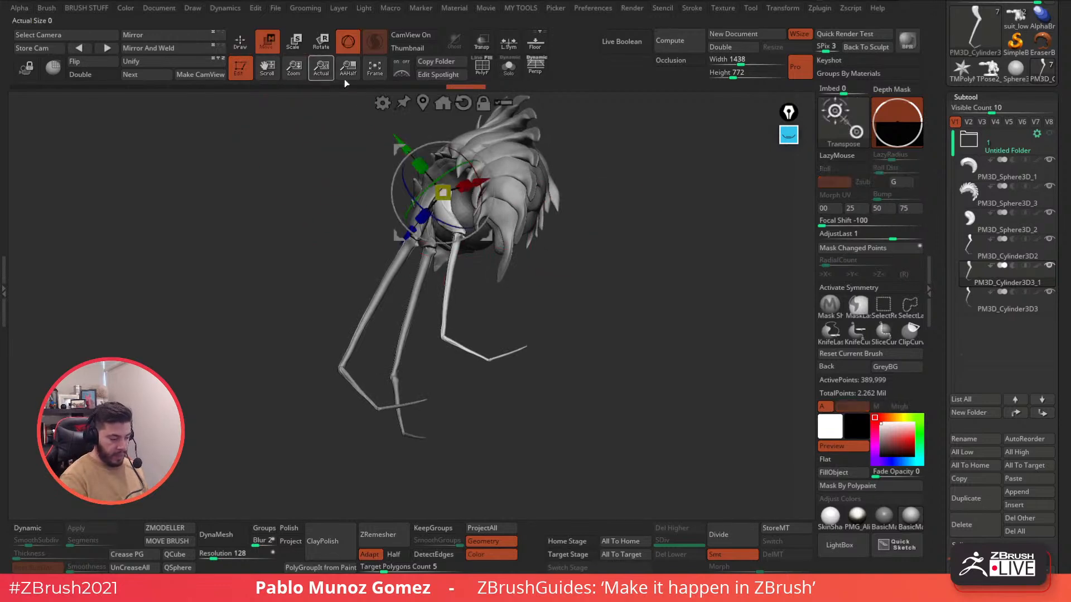
click(241, 42)
ctrl+shift+click(505, 354)
ctrl+shift+drag(507, 379, 514, 390)
ctrl+shift+click(478, 354)
ctrl+shift+click(446, 316)
ctrl+shift+click(495, 347)
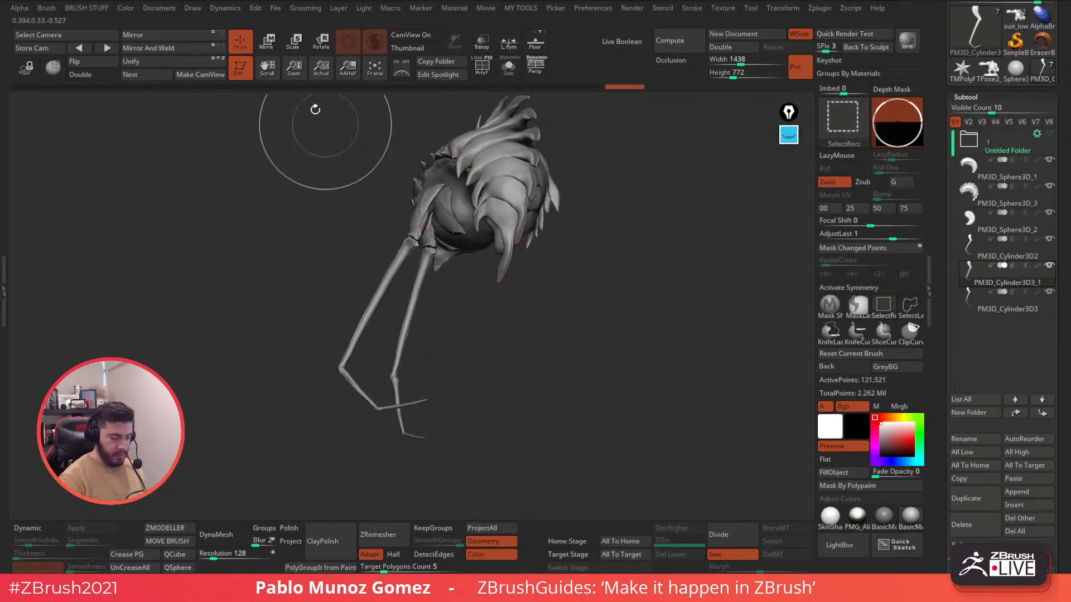
Rotate the rear leg's unmasked lower segments with the gizmo while viewing the creature from the side.
key(w)
shift+drag(602, 224, 609, 259)
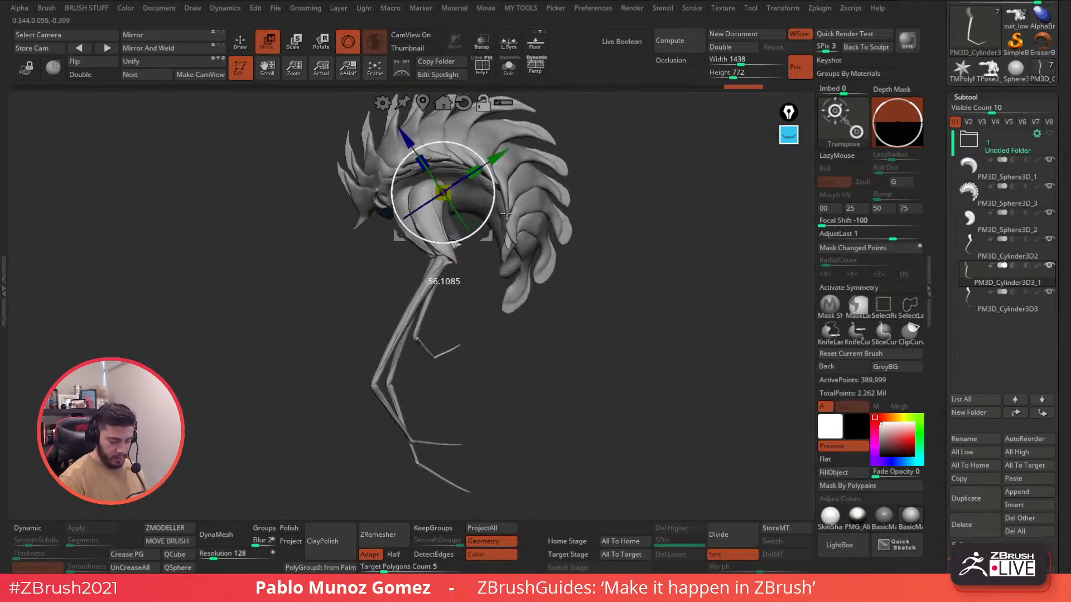
drag(489, 236, 585, 289)
mouse_move(560, 276)
alt+mouse_down()
mouse_move(583, 269)
mouse_move(549, 262)
alt+mouse_up()
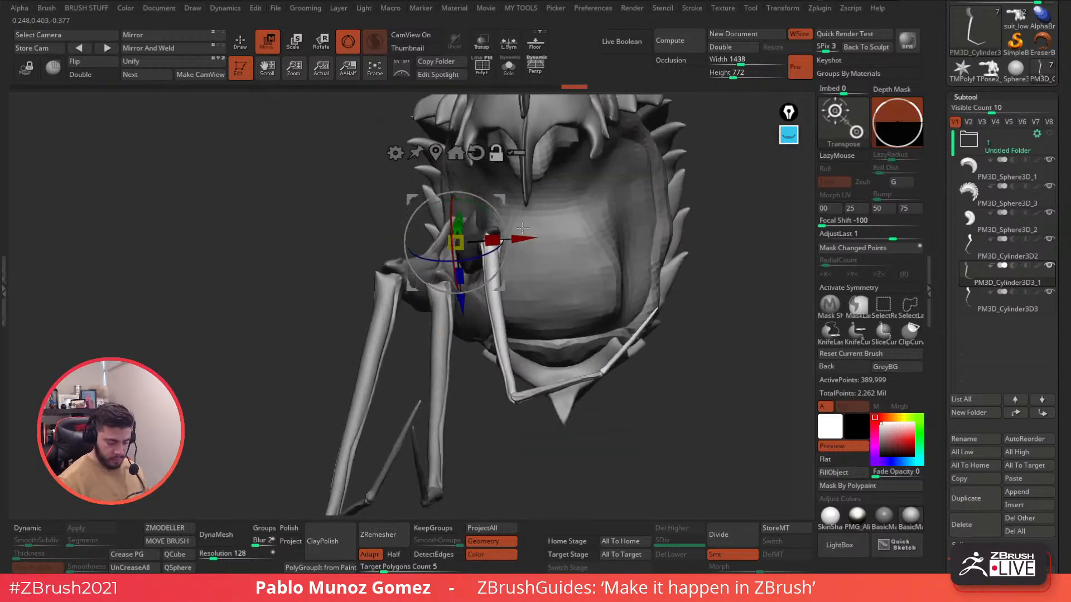
Move and tilt the rear leg's lower segments to line up with the upper segment's joint under the body.
drag(529, 217, 510, 257)
right_drag(516, 237, 537, 218)
drag(533, 184, 548, 318)
right_drag(548, 318, 553, 319)
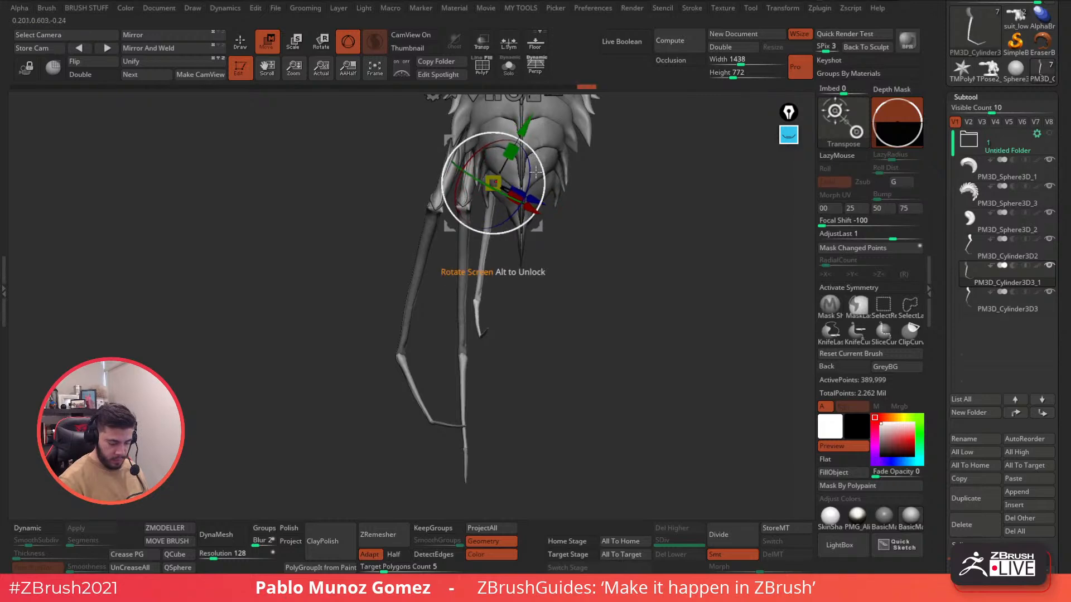
drag(512, 196, 514, 198)
mouse_move(598, 301)
right_down()
mouse_move(605, 223)
mouse_move(605, 290)
mouse_move(564, 279)
right_up()
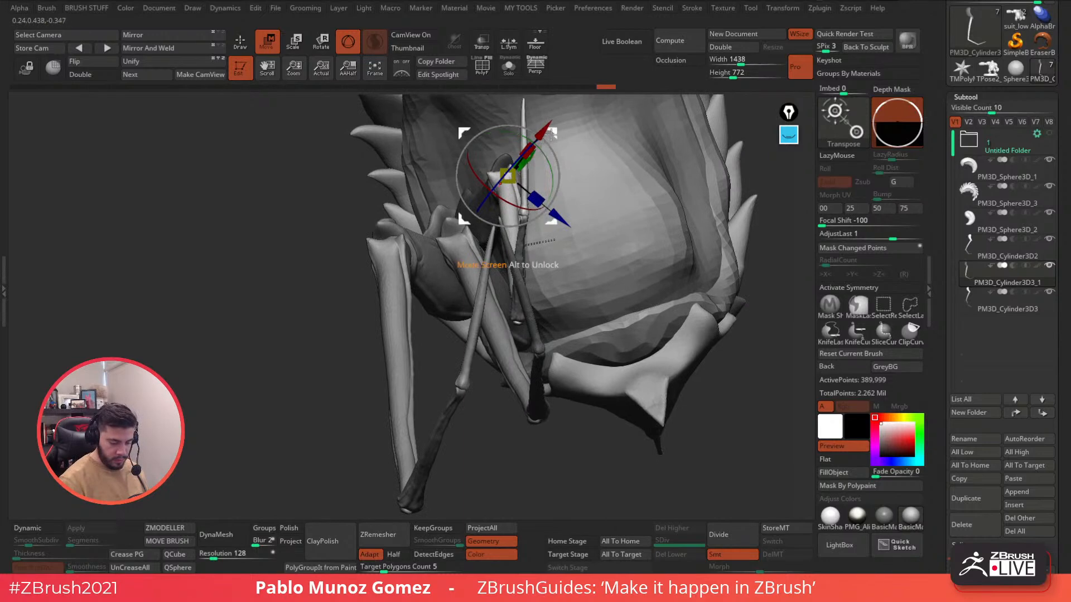
right_drag(559, 140, 602, 167)
Return to drawing mode and undo the last adjustments around the rear leg's joint.
key(q)
mouse_move(557, 260)
right_down()
mouse_move(527, 262)
mouse_move(338, 385)
right_up()
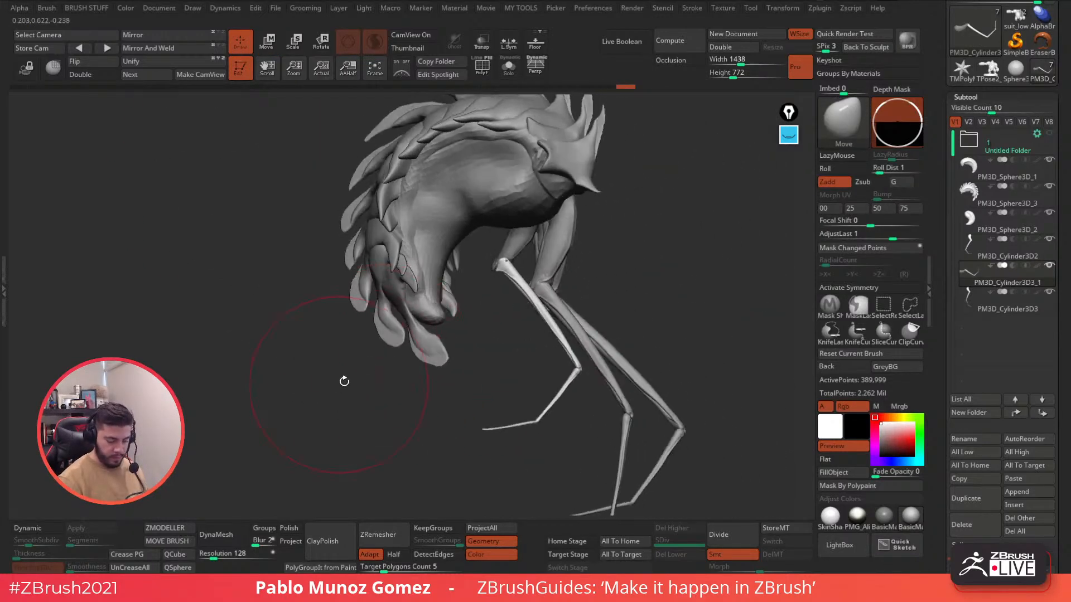
right_click(623, 230)
right_drag(623, 230, 454, 286)
right_click(541, 285)
key(ctrl+z)
key(ctrl+z)
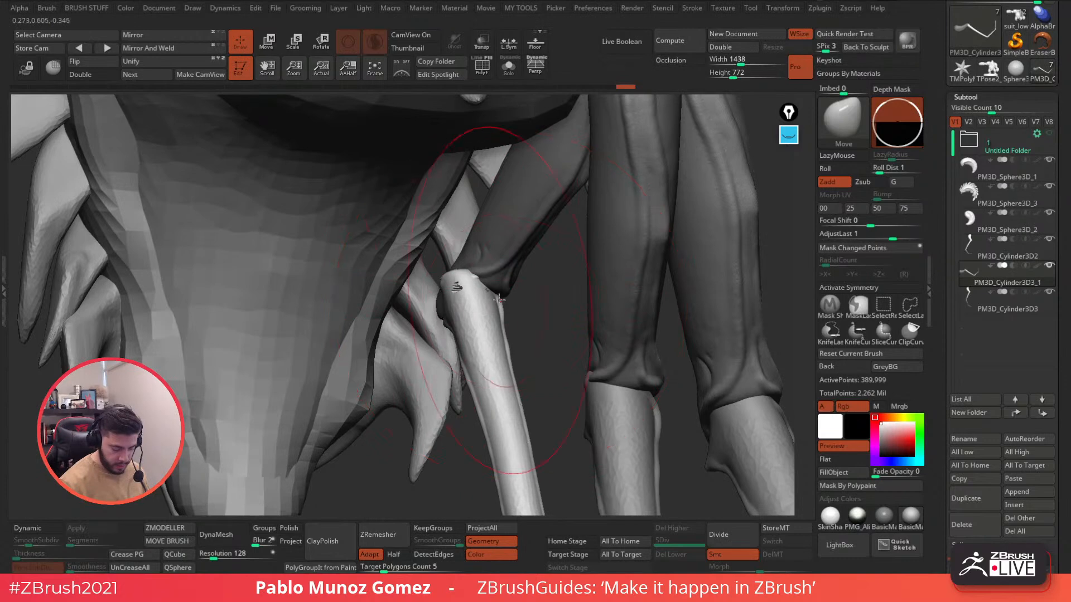
key(ctrl+z)
key(ctrl+z)
key(ctrl+z)
key(ctrl+z)
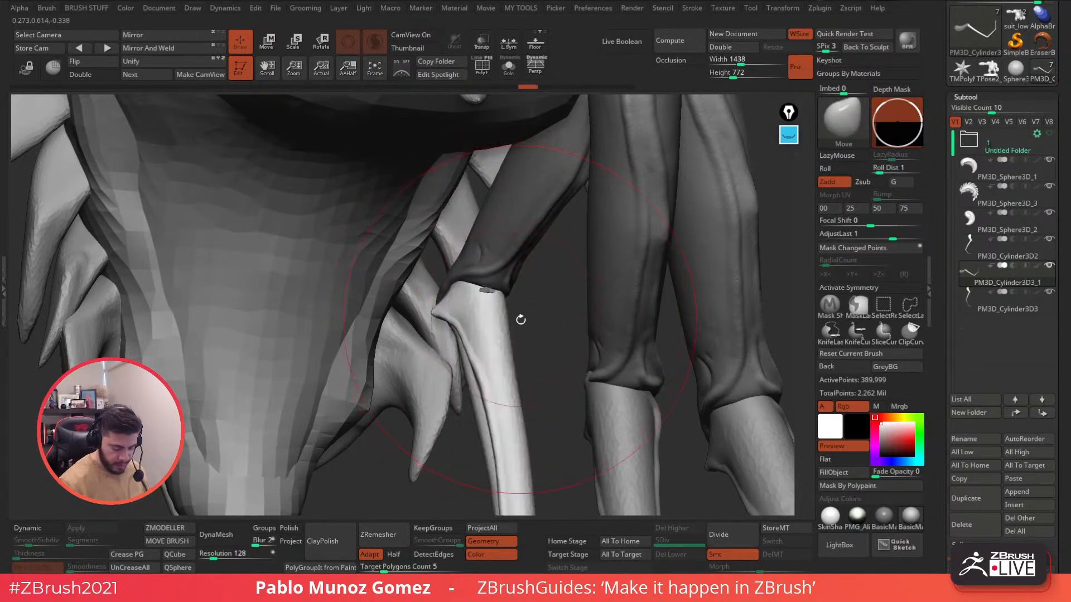
key(ctrl+z)
key(ctrl+z)
key(ctrl+z)
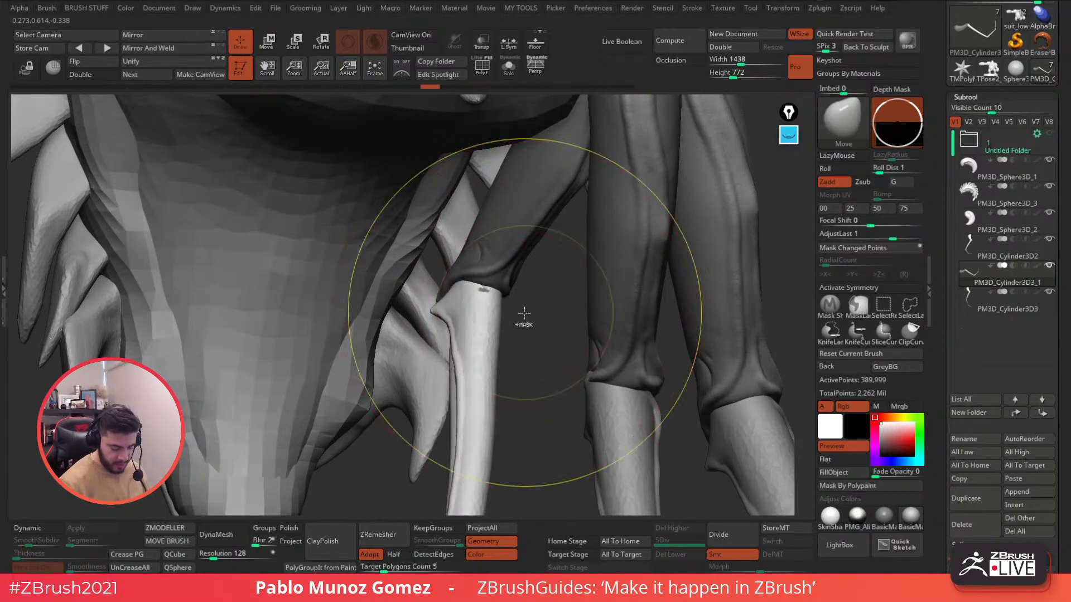
Isolate the rear leg's upper segment again to mask it and restore the visibility of the whole leg.
mouse_move(543, 361)
alt+mouse_down()
mouse_move(523, 299)
mouse_move(525, 206)
alt+mouse_up()
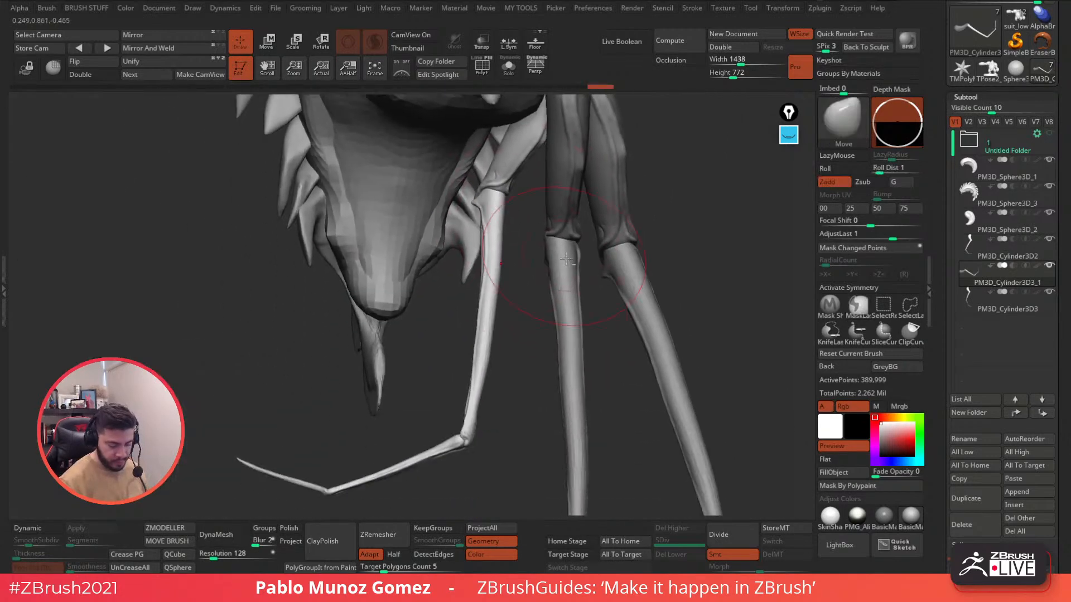
drag(638, 256, 507, 262)
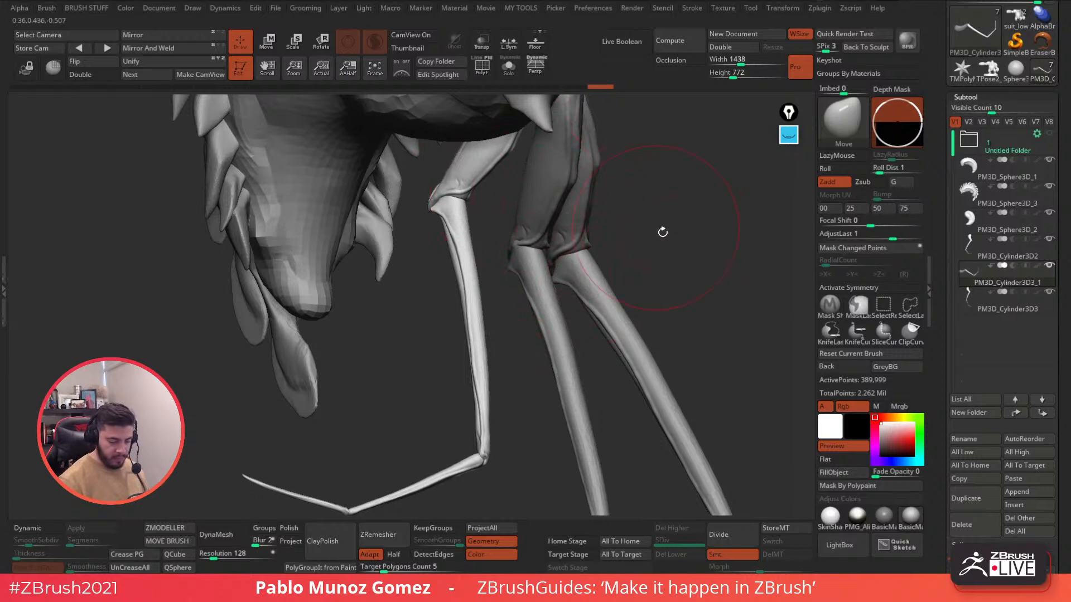
key(1)
click(650, 306)
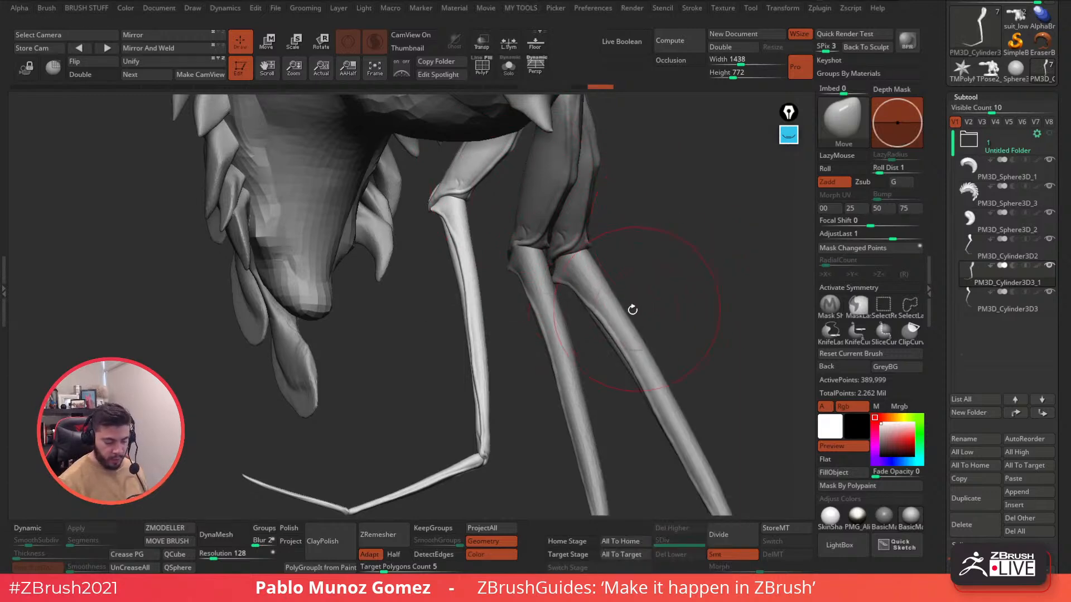
ctrl+shift+click(471, 228)
ctrl+shift+click(478, 215)
ctrl+shift+click(479, 167)
ctrl+click(487, 209)
ctrl+shift+click(487, 209)
Rotate and shift the rear leg's unmasked lower segments so they hang from the joint beside the other legs.
click(267, 43)
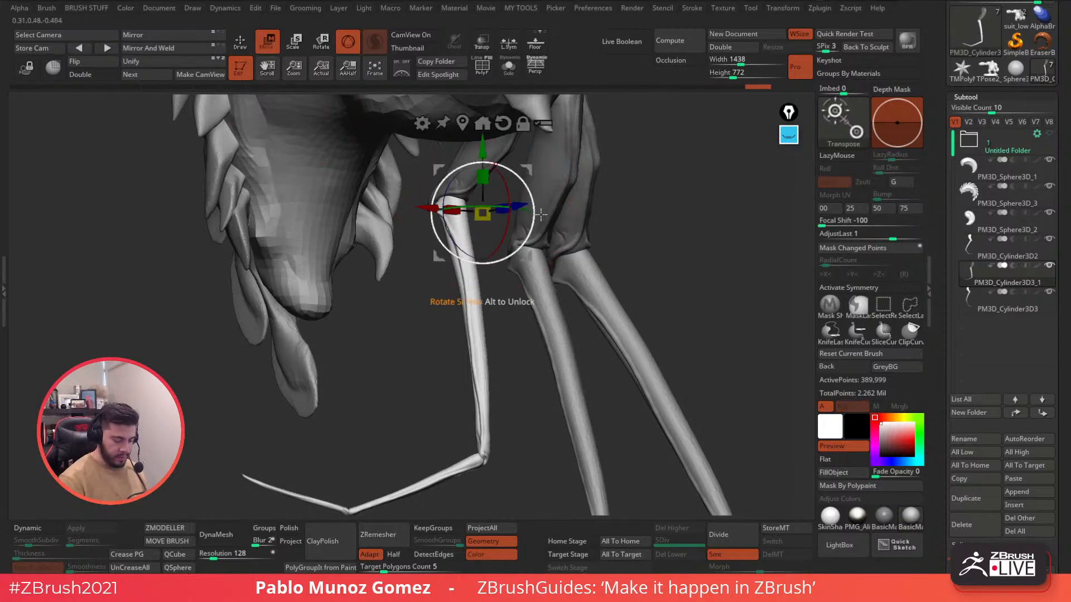
shift+drag(556, 182, 529, 203)
mouse_move(526, 208)
alt+right_down()
mouse_move(521, 189)
mouse_move(520, 202)
alt+right_up()
drag(521, 209, 531, 180)
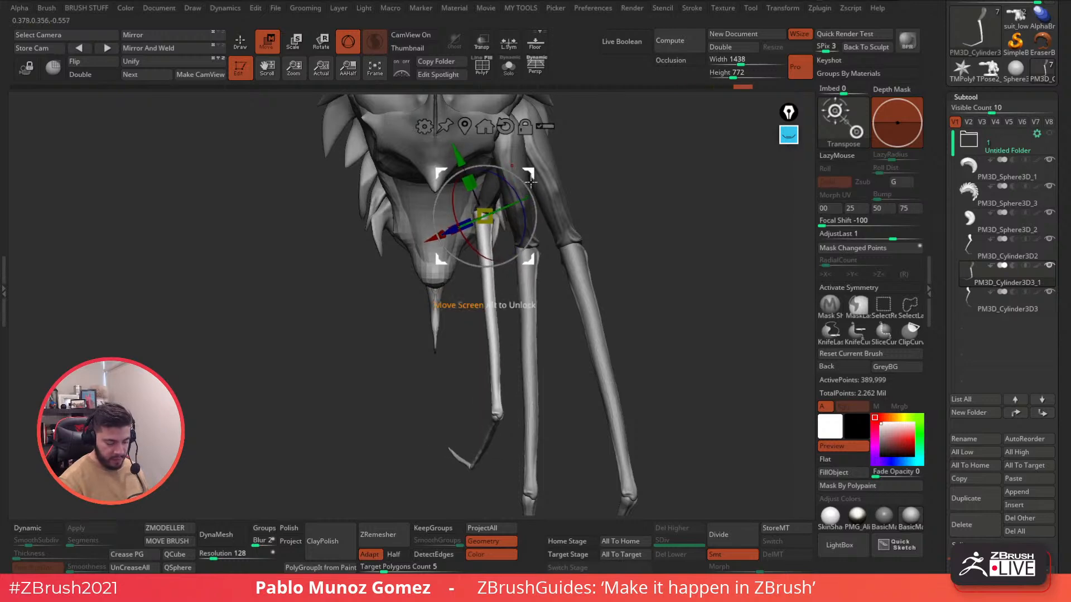
Nudge the rear leg's joint into shape with the Move brush from several angles.
mouse_move(515, 216)
right_down()
mouse_move(399, 195)
mouse_move(345, 129)
right_up()
key(q)
right_drag(394, 310, 465, 290)
drag(450, 244, 447, 239)
mouse_move(448, 238)
right_down()
mouse_move(555, 219)
mouse_move(494, 232)
right_up()
drag(449, 259, 445, 266)
mouse_move(509, 313)
ctrl+right_down()
mouse_move(519, 337)
mouse_move(473, 313)
ctrl+right_up()
ctrl+right_drag(542, 368, 498, 319)
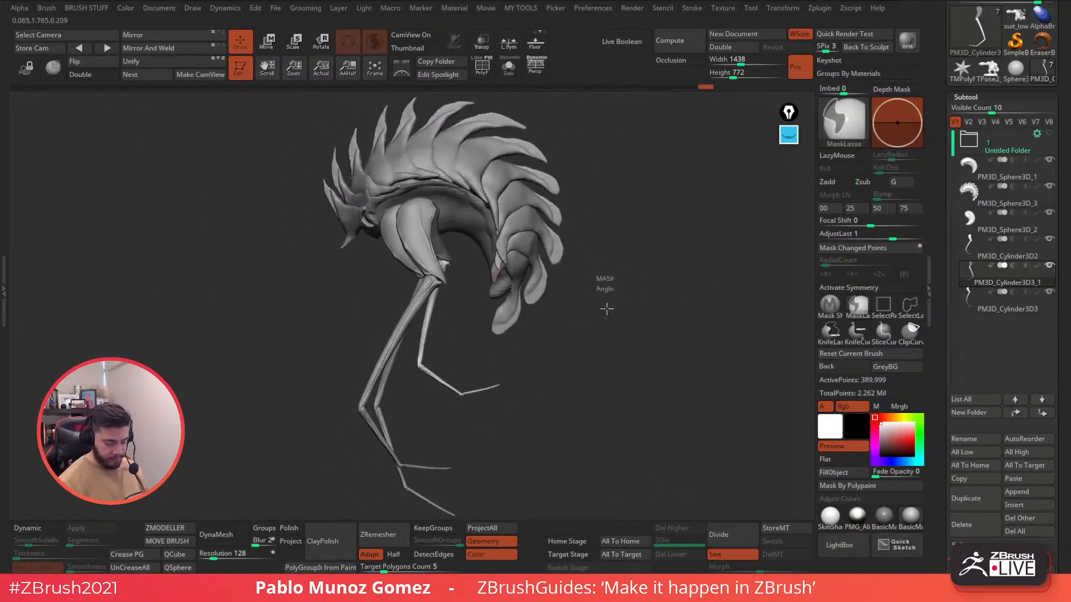
mouse_move(600, 371)
right_down()
mouse_move(612, 326)
mouse_move(588, 339)
mouse_move(586, 306)
mouse_move(600, 311)
mouse_move(589, 357)
right_up()
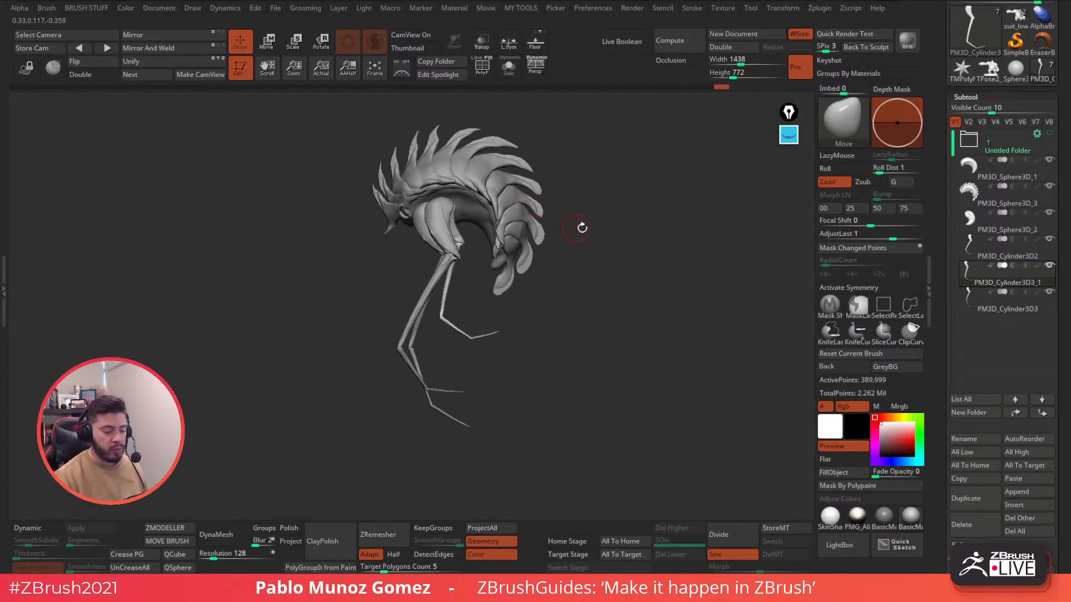
Review the custom MY TOOLS commands and examine the list of available macros.
right_click(611, 174)
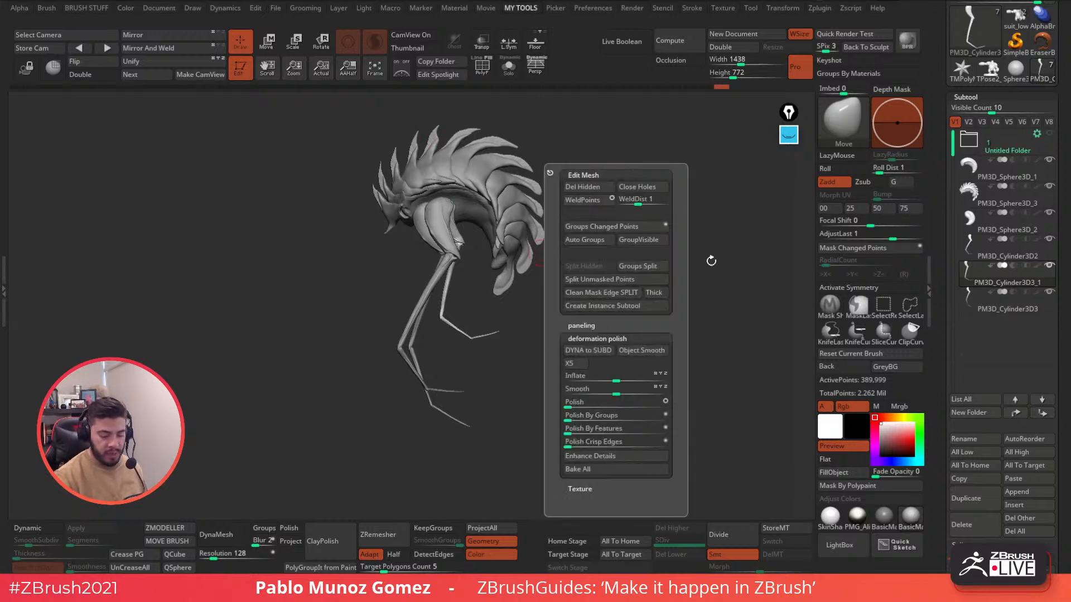
key(1)
key(2)
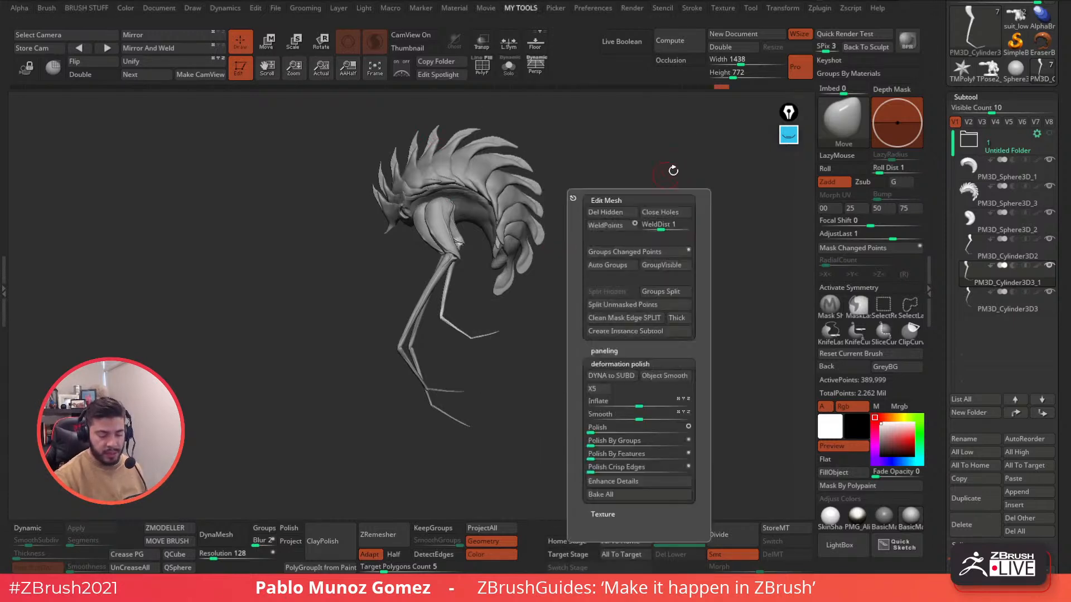
alt+drag(617, 156, 593, 183)
key(space)
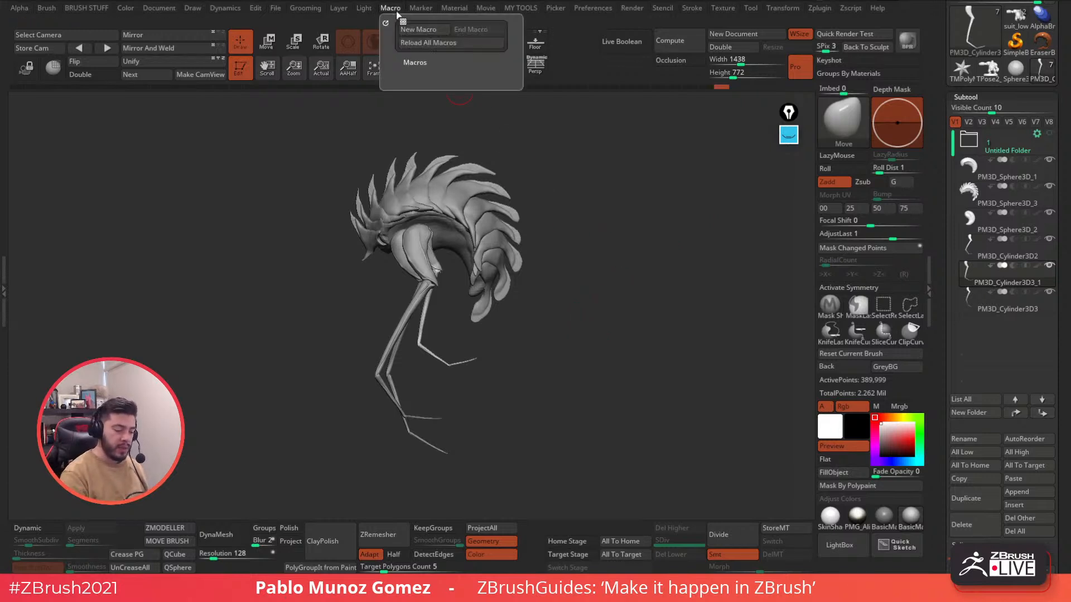
mouse_move(390, 8)
click(450, 64)
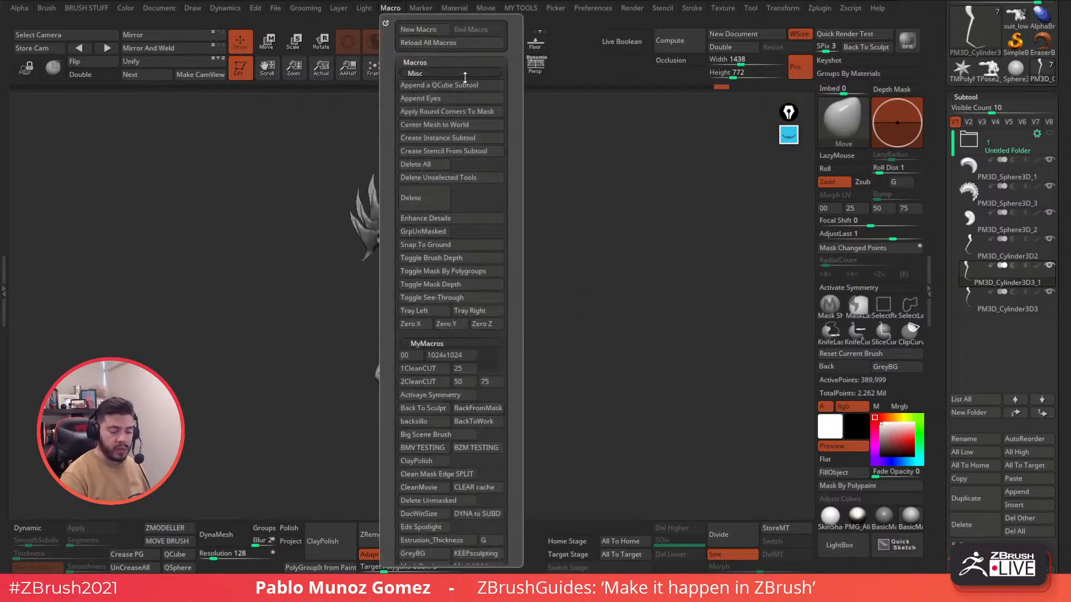
scroll(517, 208, down, 5)
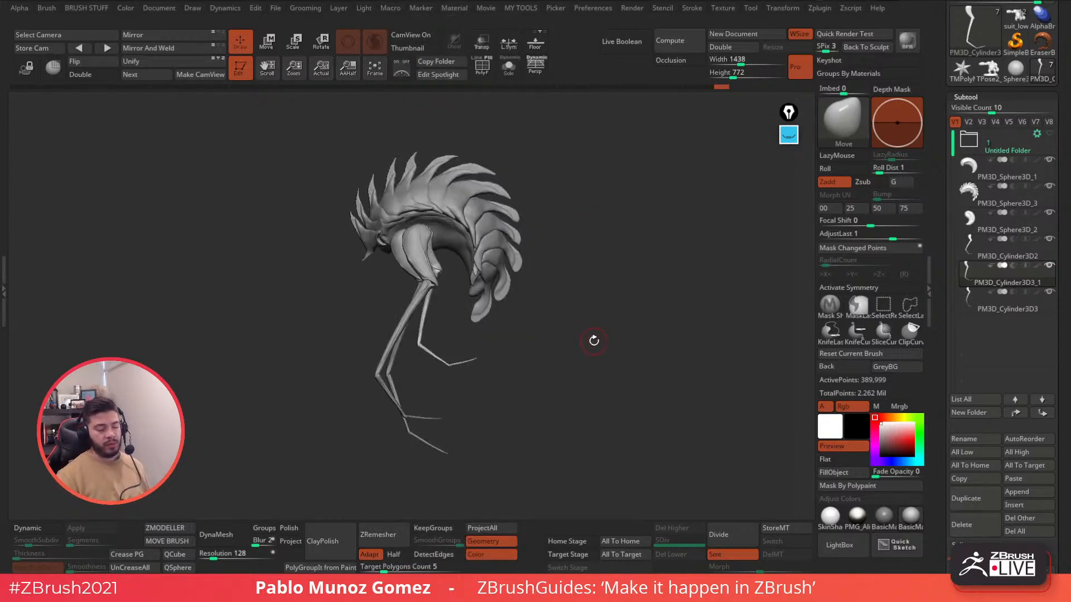
Set the Move brush's focal shift to 69 and try out the 25, 75 and 00 preset macros.
drag(584, 317, 595, 323)
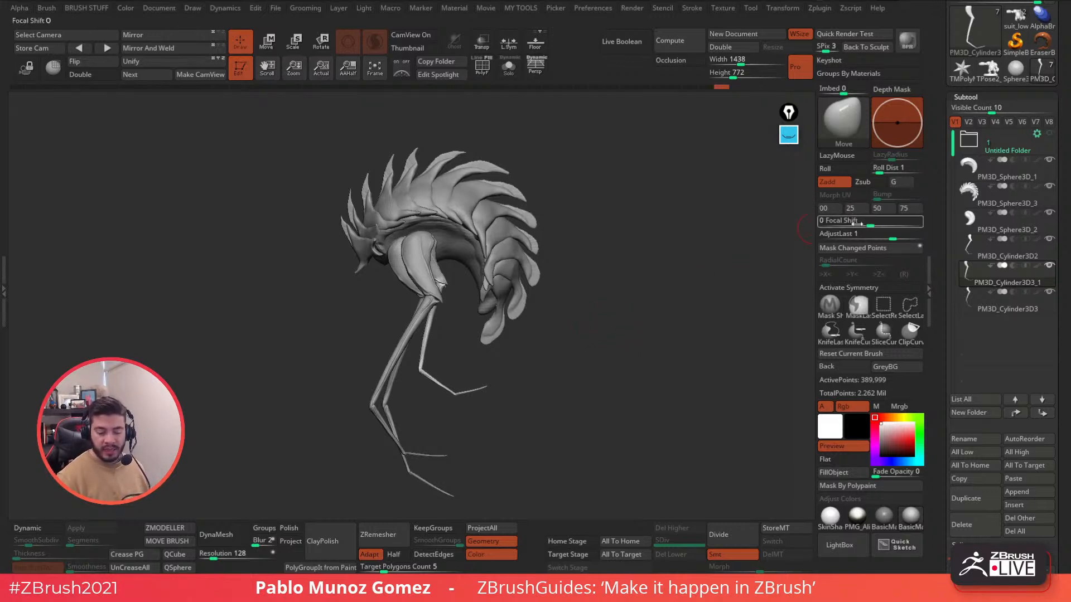
drag(864, 222, 904, 224)
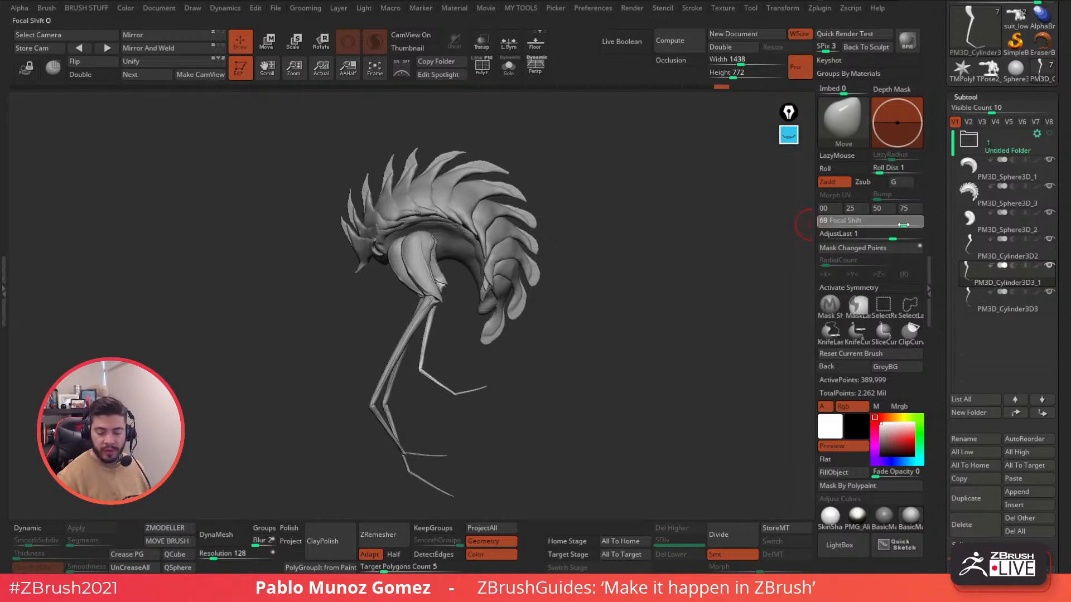
click(850, 209)
click(851, 209)
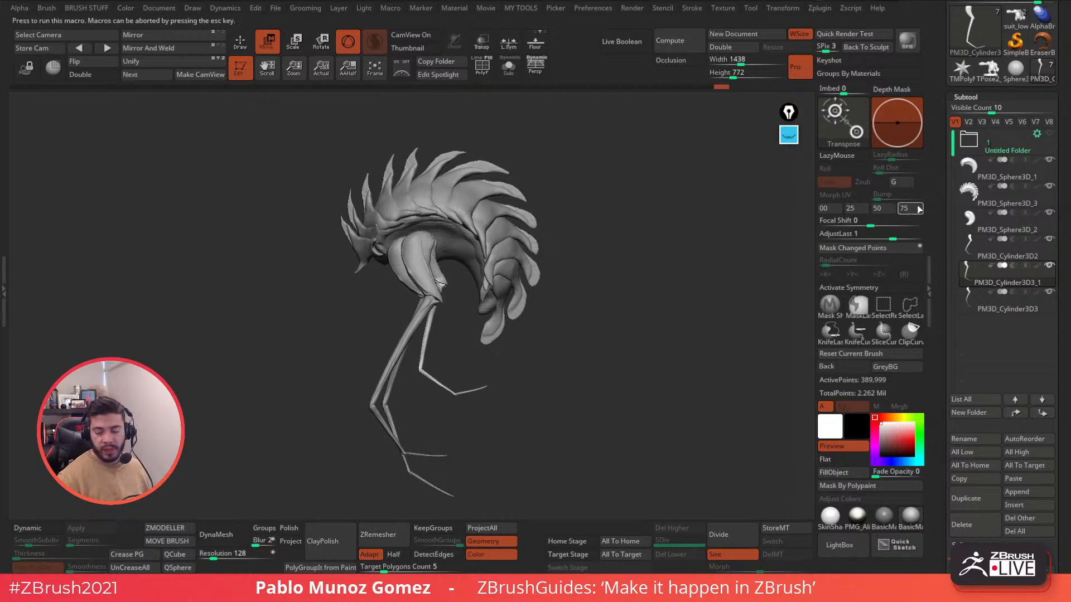
click(917, 209)
drag(909, 223, 870, 222)
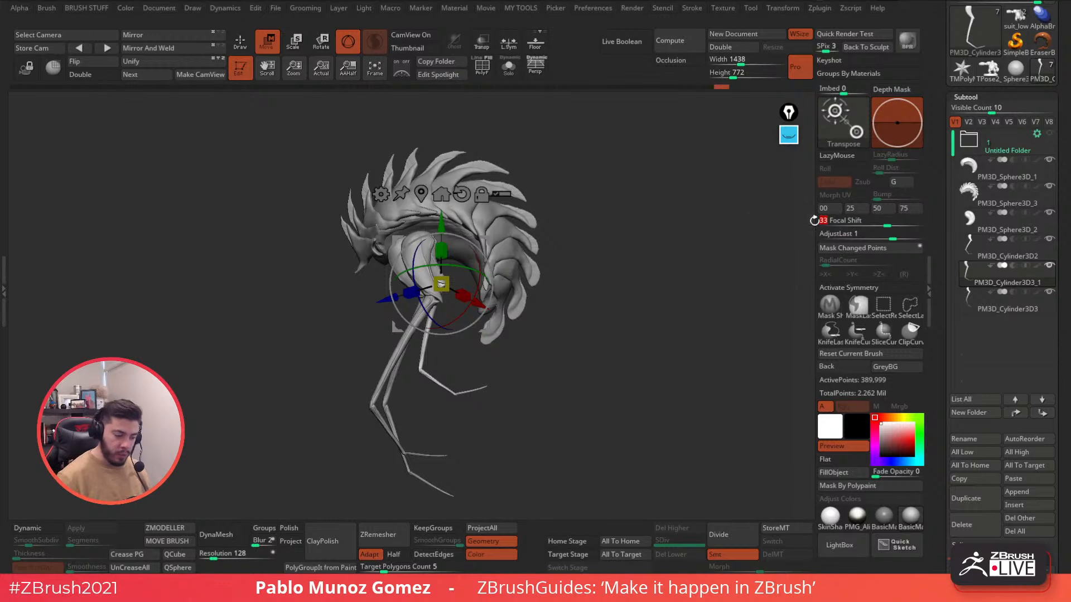
click(833, 208)
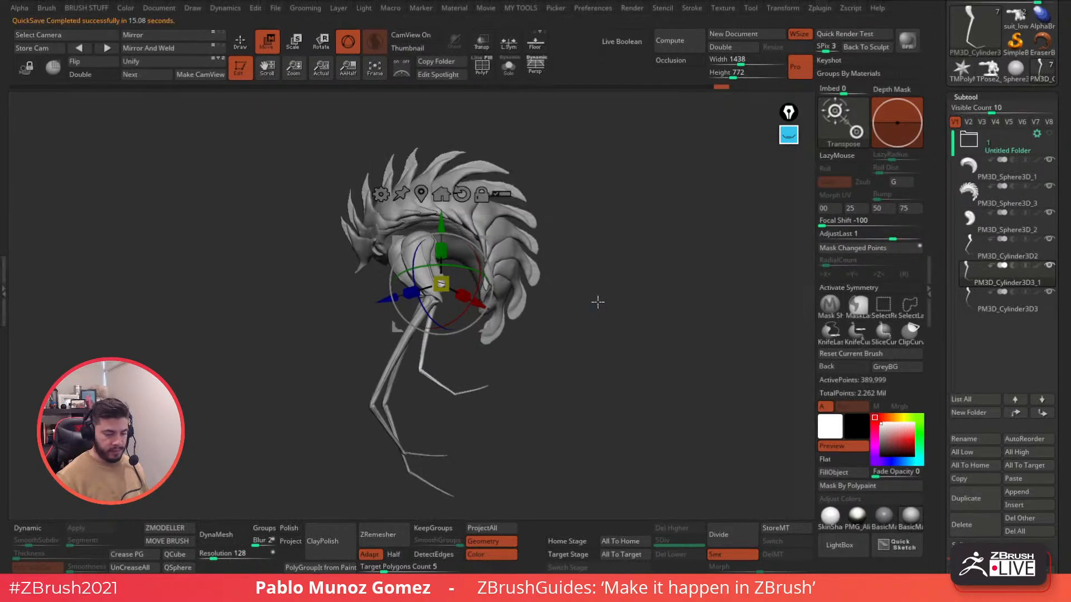
Unlock the gizmo and reposition it on the rear leg, ready for transforming the whole leg.
key(q)
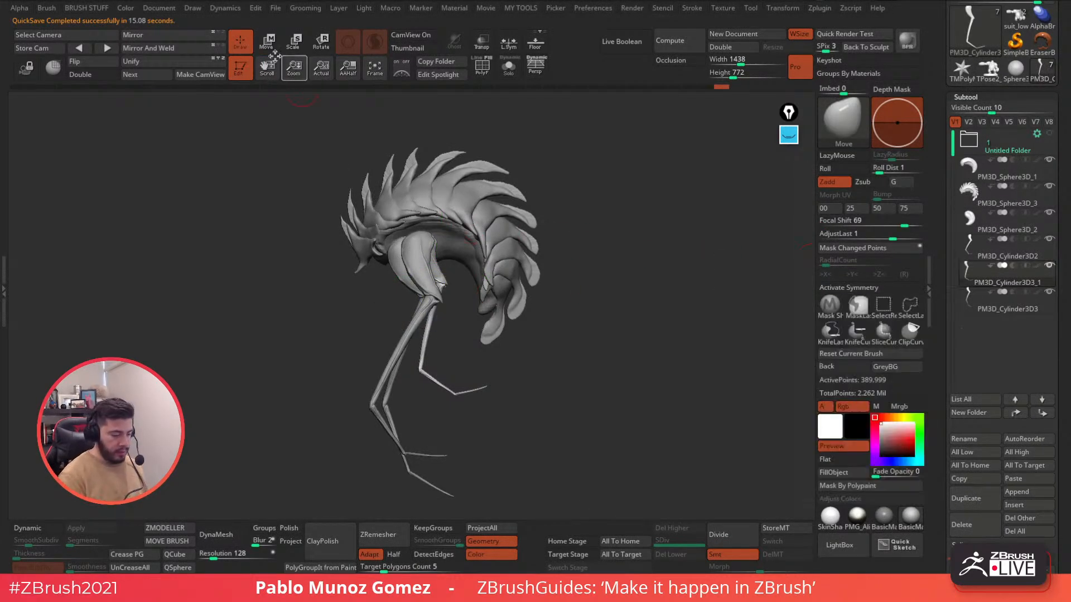
key(w)
click(481, 195)
click(442, 195)
click(470, 224)
alt+drag(579, 255, 626, 251)
Duplicate the rear leg and move the copy out in front of the creature's head.
click(971, 494)
drag(541, 266, 451, 218)
alt+drag(444, 310, 590, 248)
drag(562, 162, 336, 145)
alt+drag(366, 221, 468, 205)
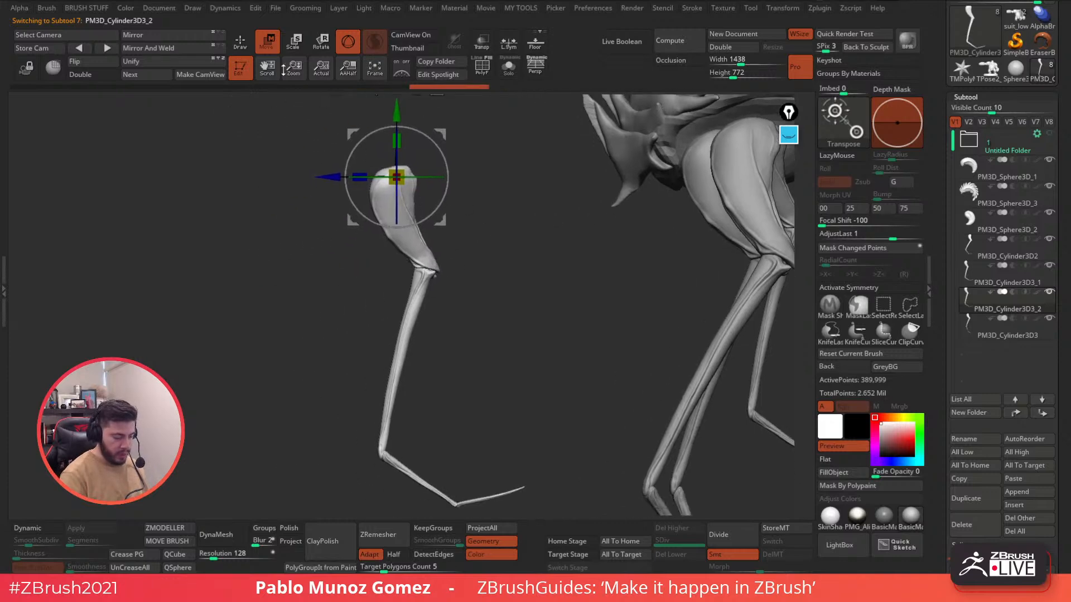
Isolate the copied leg's upper segment to mask it, leaving the lower segments free, and activate the move gizmo.
key(q)
mouse_move(354, 112)
alt+mouse_down()
mouse_move(487, 187)
mouse_move(442, 227)
alt+mouse_up()
ctrl+shift+click(443, 226)
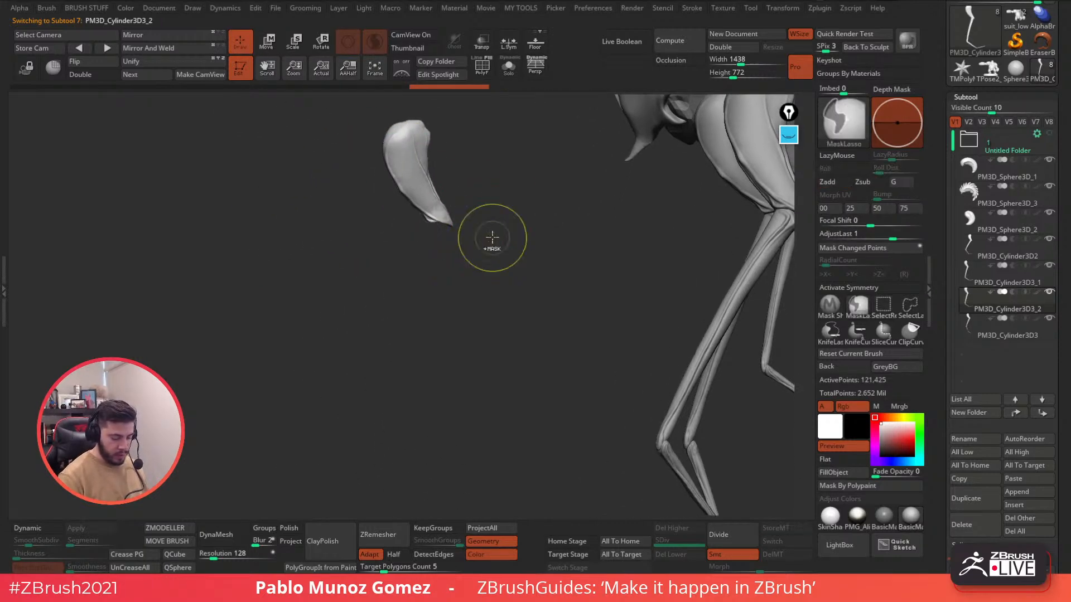
ctrl+shift+click(510, 239)
key(w)
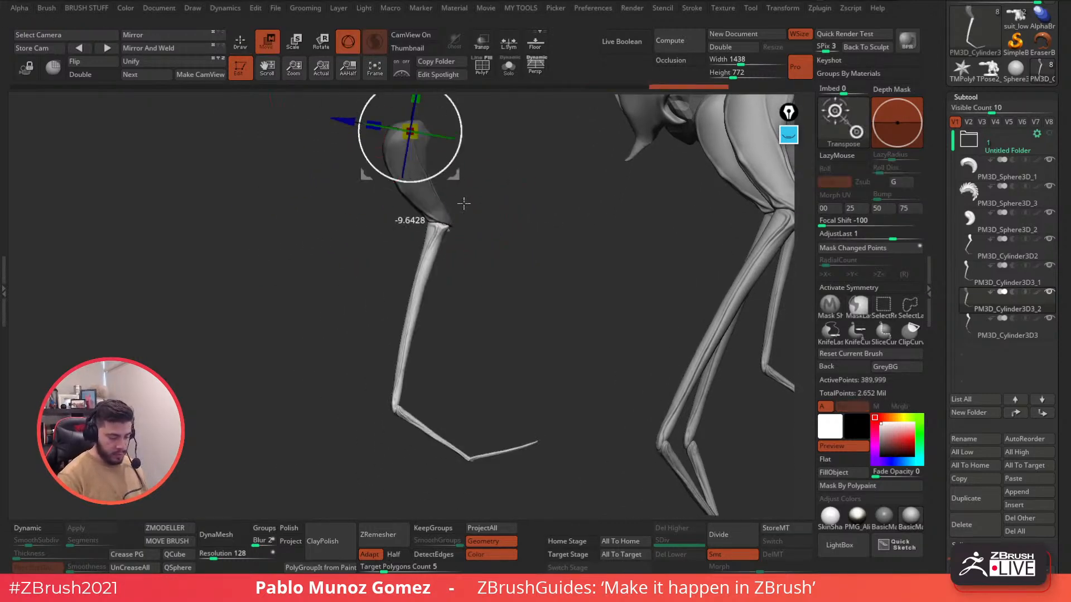
Rotate the copied leg's unmasked lower segments forward and upward about the knee joint.
click(441, 224)
drag(483, 261, 411, 260)
drag(492, 187, 477, 204)
key(q)
mouse_move(453, 214)
ctrl+right_down()
mouse_move(470, 238)
mouse_move(438, 223)
mouse_move(411, 240)
mouse_move(454, 239)
mouse_move(444, 217)
mouse_move(457, 219)
mouse_move(466, 199)
mouse_move(437, 225)
mouse_move(502, 215)
mouse_move(434, 216)
mouse_move(464, 207)
mouse_move(497, 246)
mouse_move(502, 273)
mouse_move(542, 232)
mouse_move(589, 230)
mouse_move(489, 224)
mouse_move(592, 199)
mouse_move(494, 191)
mouse_move(522, 167)
ctrl+right_up()
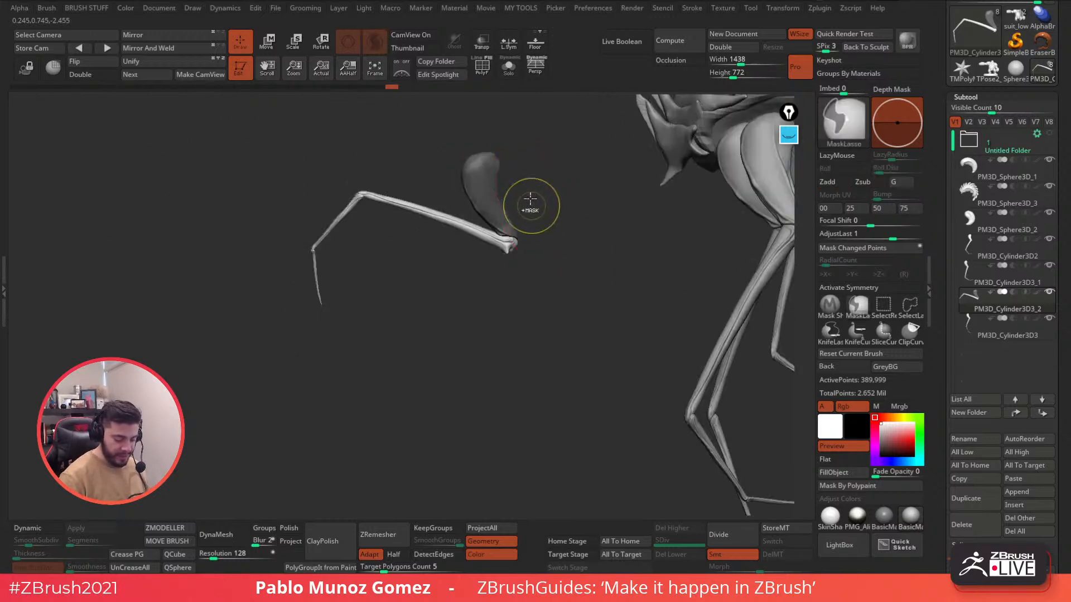
Mask the copied leg's long second segment as well, leaving only the end segments free for the gizmo.
ctrl+drag(533, 189, 525, 202)
ctrl+shift+click(334, 229)
ctrl+shift+click(327, 275)
ctrl+shift+click(405, 290)
key(w)
Centre the gizmo on the second joint and fold the free end segments back beneath the long segment.
alt+drag(552, 209, 407, 157)
right_drag(414, 191, 484, 234)
mouse_move(406, 157)
mouse_down()
mouse_move(422, 148)
mouse_move(427, 180)
mouse_move(403, 167)
mouse_up()
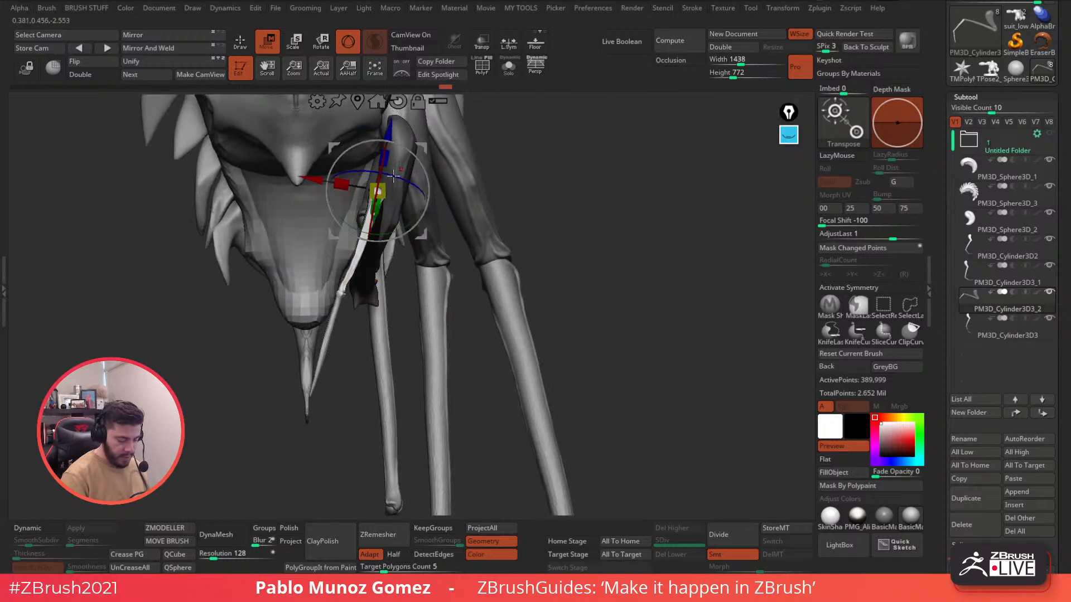
drag(392, 231, 418, 202)
drag(413, 153, 418, 155)
shift+right_drag(401, 162, 359, 172)
drag(248, 237, 275, 171)
alt+right_drag(361, 160, 375, 248)
mouse_move(371, 193)
mouse_down()
mouse_move(364, 208)
mouse_move(362, 199)
mouse_up()
Smooth the unmasked end of the folded segment where it meets the second joint with the SmoothPeaks brush.
key(q)
key(space)
mouse_move(341, 192)
alt+right_down()
mouse_move(416, 207)
mouse_move(438, 273)
mouse_move(504, 203)
mouse_move(487, 234)
mouse_move(701, 275)
mouse_move(374, 238)
alt+right_up()
drag(536, 208, 532, 211)
right_drag(532, 211, 505, 262)
key(space)
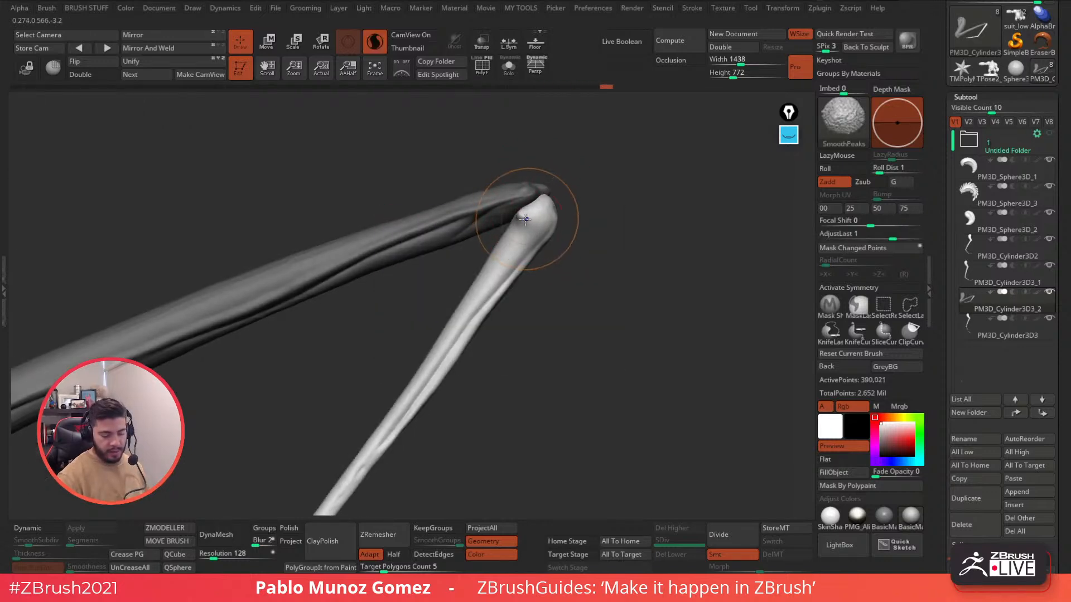
drag(524, 226, 504, 223)
drag(590, 199, 532, 207)
drag(608, 212, 549, 207)
drag(562, 210, 556, 199)
ctrl+right_drag(570, 211, 521, 192)
drag(575, 228, 571, 229)
alt+right_drag(583, 256, 554, 239)
drag(554, 239, 540, 232)
ctrl+right_drag(541, 232, 523, 233)
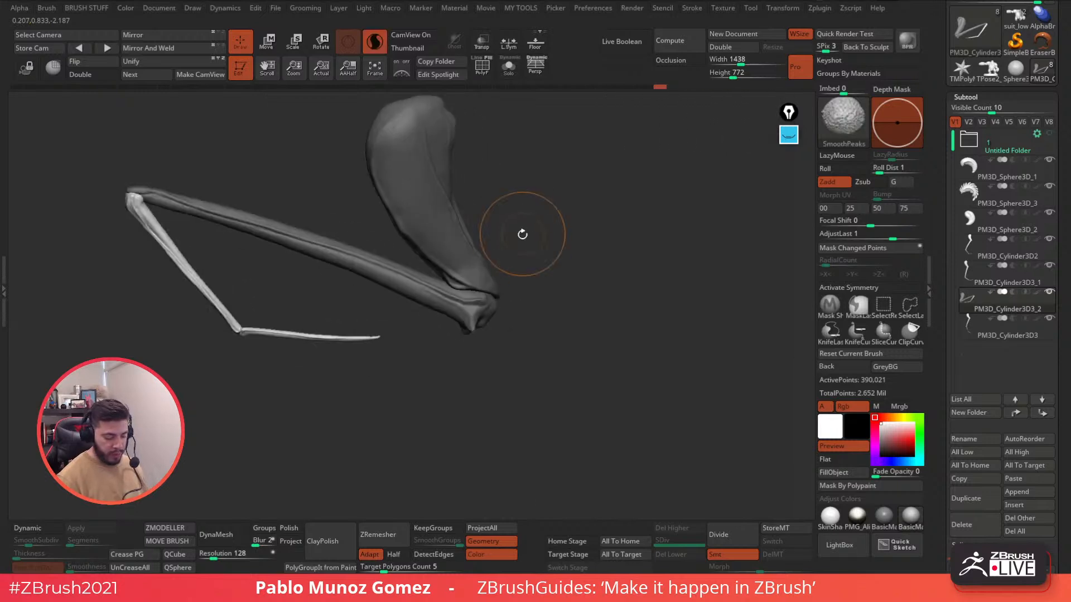
Clear the mask and move the whole folded leg in beside the body beneath the head.
ctrl+drag(444, 370, 505, 364)
ctrl+right_drag(544, 357, 424, 340)
alt+right_drag(630, 328, 552, 352)
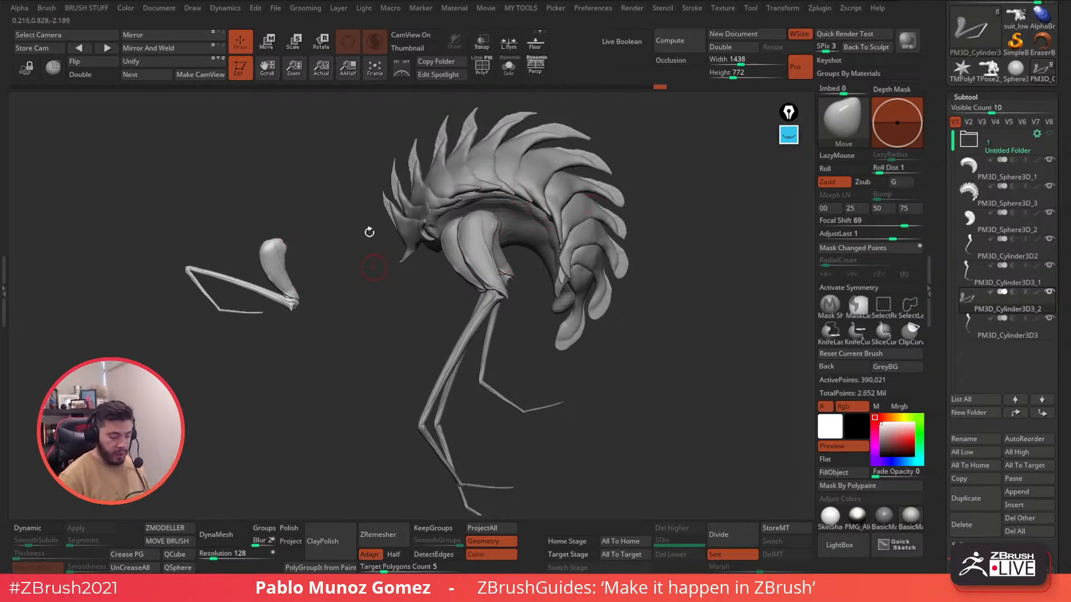
key(w)
alt+drag(234, 313, 323, 288)
alt+drag(355, 225, 499, 222)
drag(390, 235, 589, 231)
drag(500, 265, 491, 262)
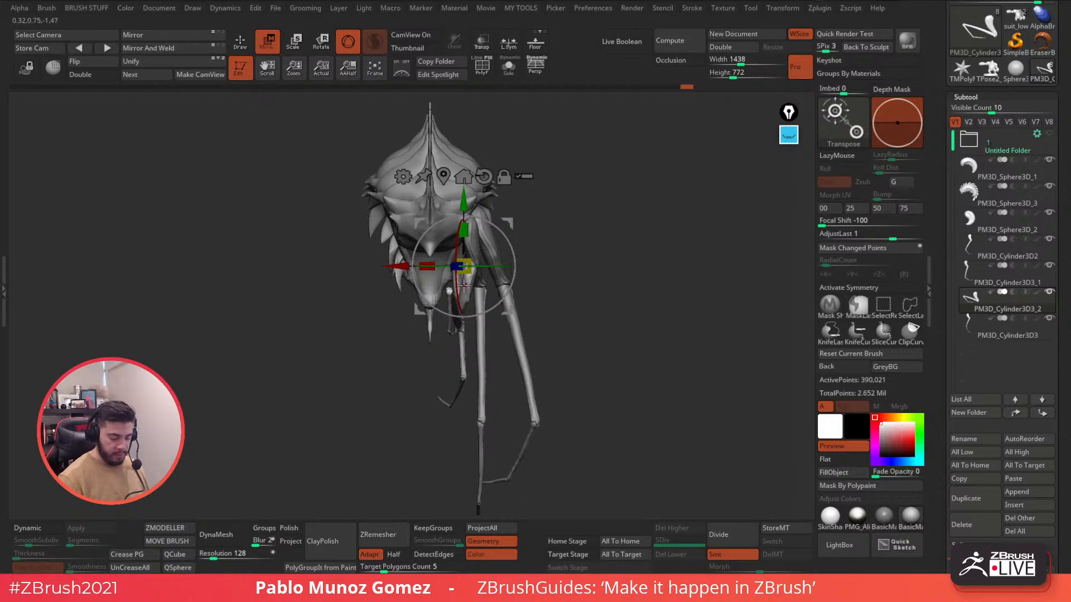
Fine-tune the small front leg's position and angle so its upper segment sits against the side of the body.
drag(508, 223, 506, 194)
drag(575, 210, 491, 221)
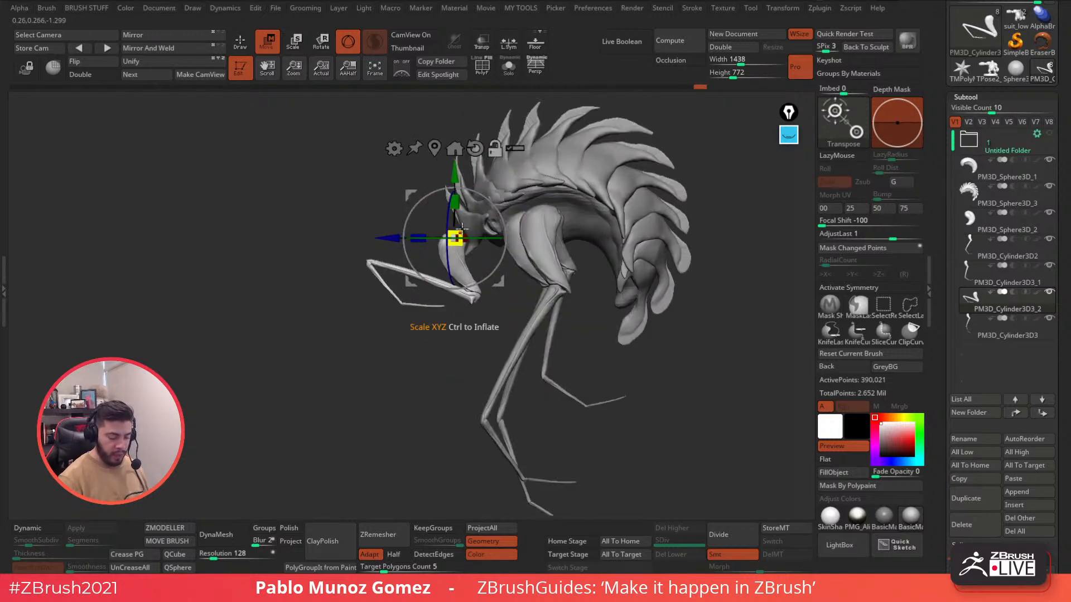
alt+drag(435, 329, 351, 390)
drag(398, 212, 507, 210)
mouse_move(506, 211)
right_down()
mouse_move(545, 216)
mouse_move(550, 206)
mouse_move(524, 202)
right_up()
alt+right_drag(518, 244, 530, 189)
drag(530, 190, 521, 215)
right_drag(528, 215, 435, 245)
drag(552, 219, 545, 202)
mouse_move(548, 265)
mouse_down()
mouse_move(551, 251)
mouse_move(549, 261)
mouse_up()
drag(546, 208, 539, 207)
mouse_move(496, 237)
right_down()
mouse_move(598, 205)
mouse_move(544, 212)
mouse_move(535, 235)
mouse_move(551, 265)
mouse_move(572, 251)
mouse_move(573, 222)
mouse_move(619, 188)
mouse_move(613, 201)
right_up()
Mask the small front leg's upper segment and swing its lower segments outward about the knee.
key(q)
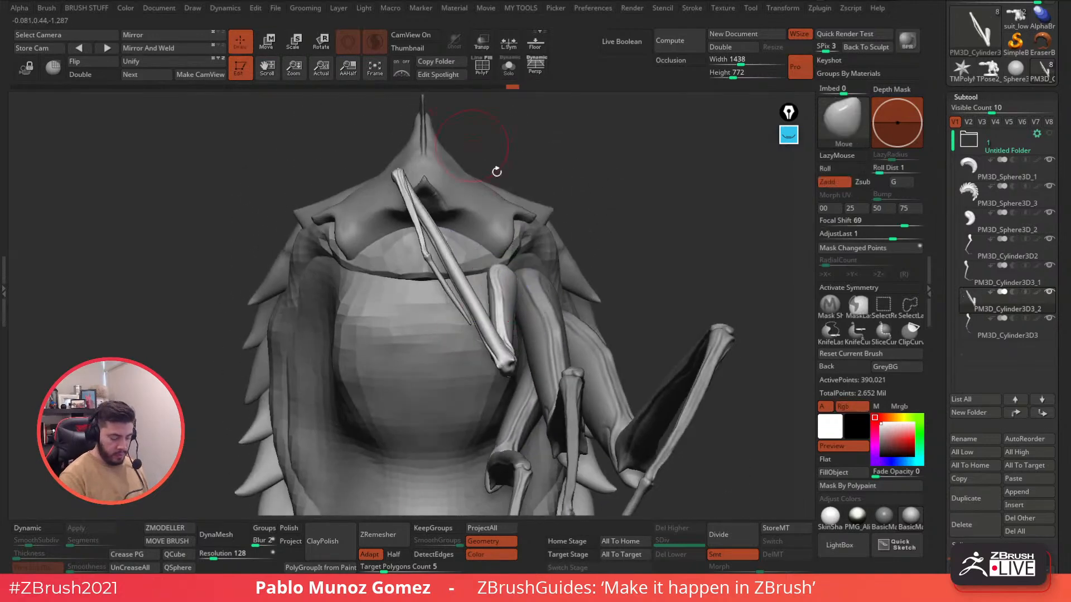
ctrl+shift+click(564, 202)
key(w)
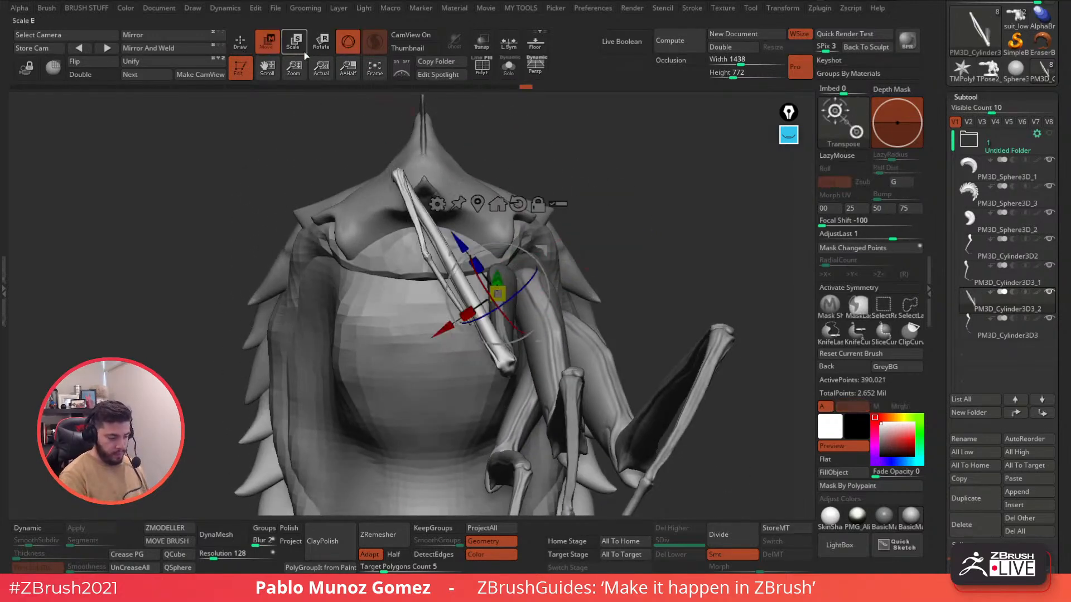
right_drag(597, 202, 607, 171)
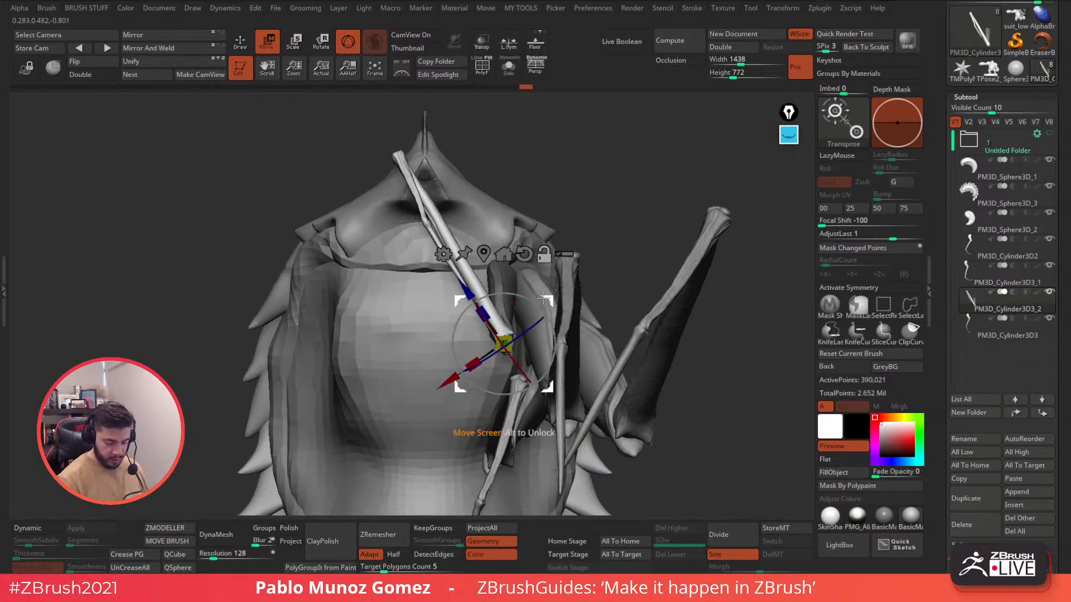
drag(533, 300, 548, 308)
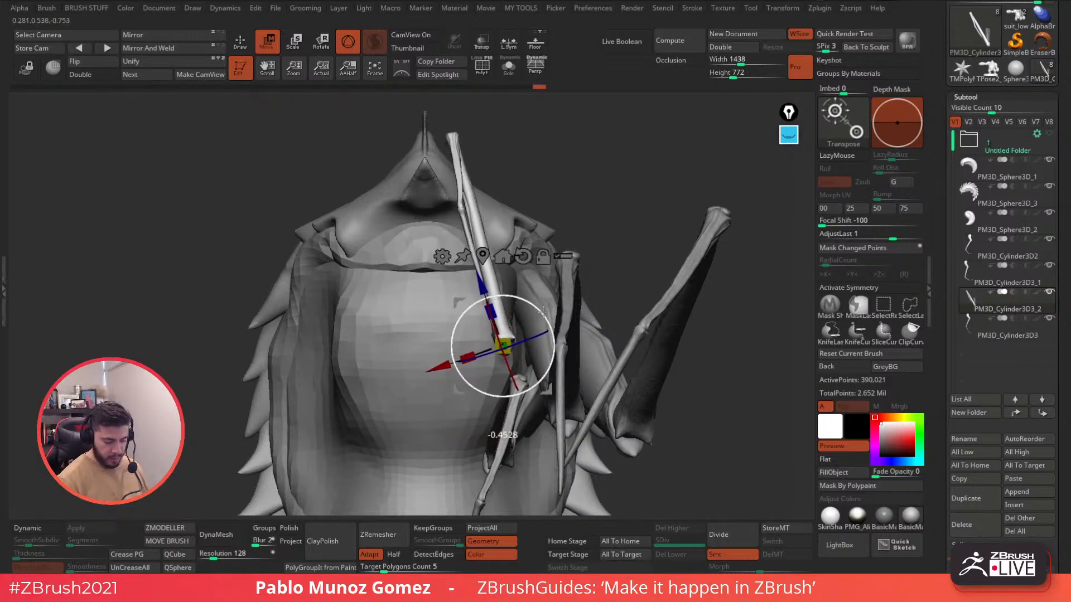
key(q)
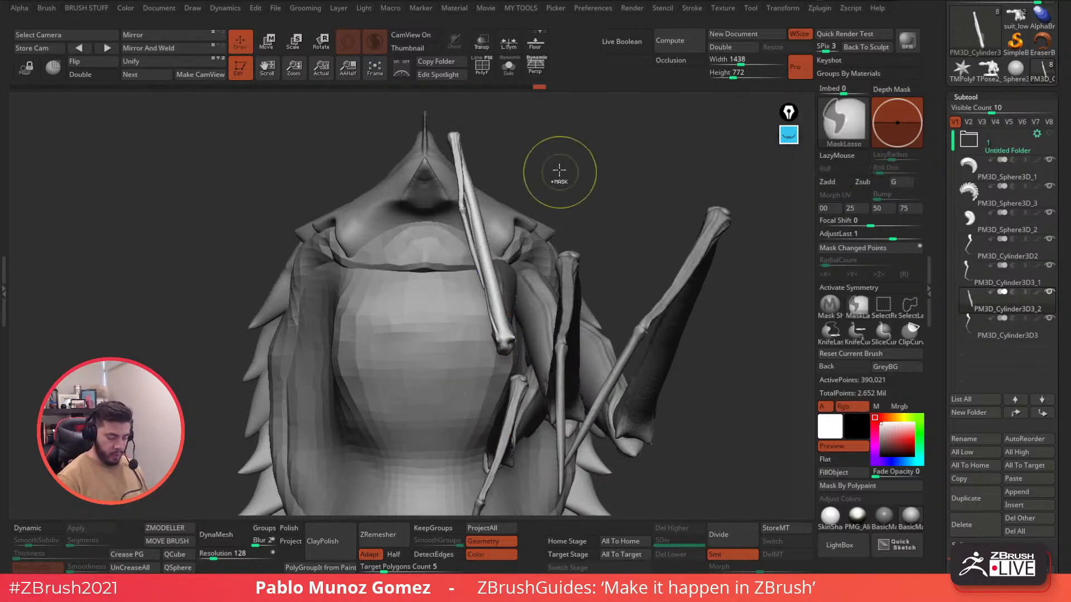
mouse_move(595, 211)
mouse_down()
mouse_move(537, 162)
mouse_move(522, 204)
mouse_move(517, 315)
mouse_move(582, 299)
mouse_up()
mouse_move(659, 302)
mouse_down()
mouse_move(611, 292)
mouse_move(586, 323)
mouse_move(640, 311)
mouse_move(552, 311)
mouse_move(635, 282)
mouse_move(578, 285)
mouse_move(534, 304)
mouse_up()
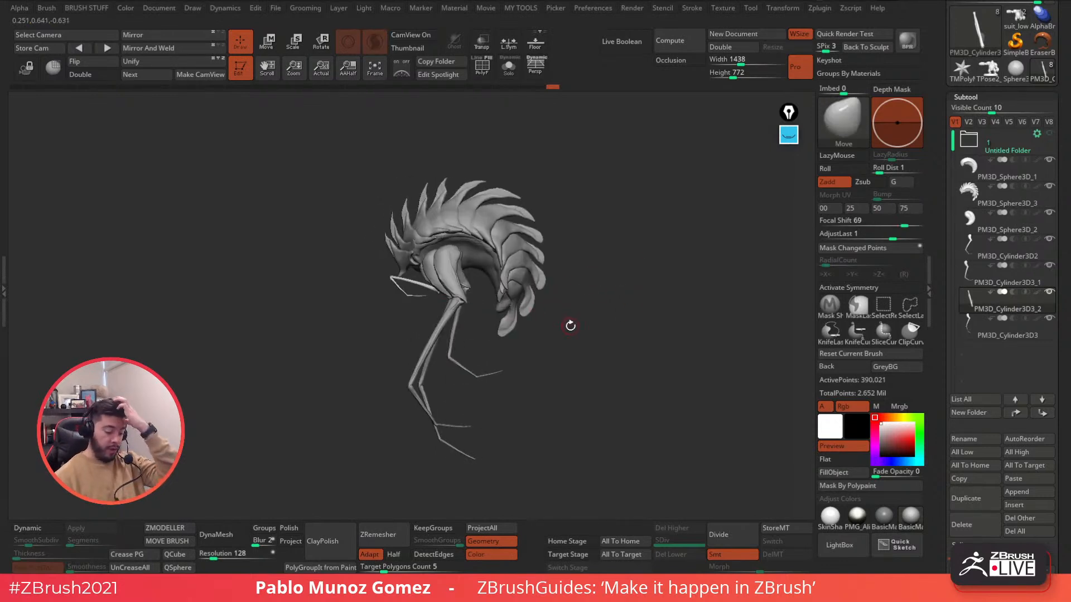
Adjust the Move brush size, select the outermost leg and reset the brush to its default settings.
alt+drag(482, 302, 510, 329)
alt+drag(530, 263, 495, 291)
key(space)
drag(645, 242, 660, 243)
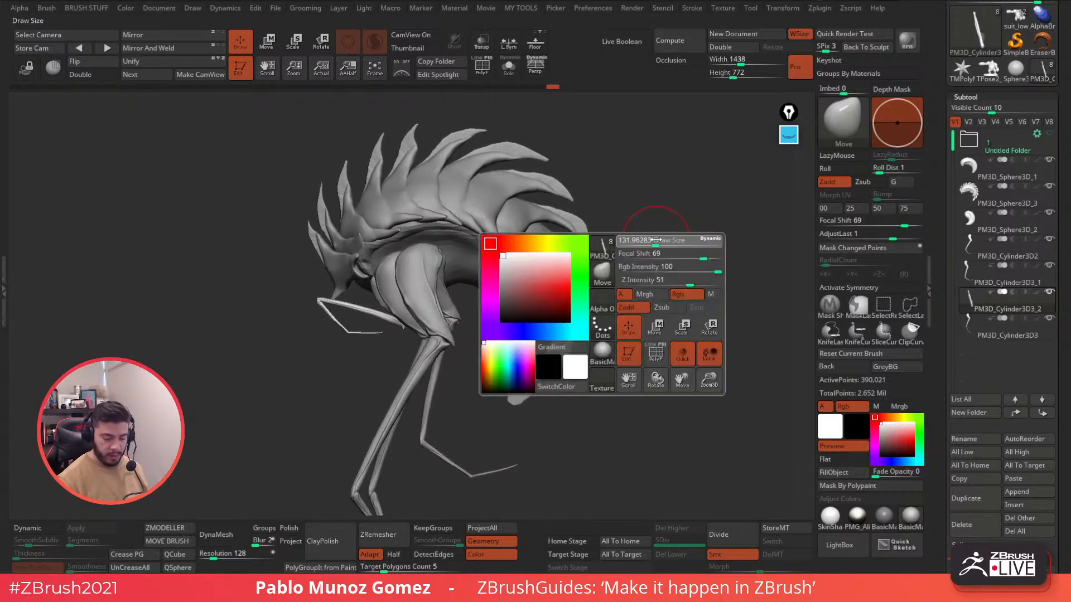
key(b)
ctrl+right_drag(470, 283, 480, 317)
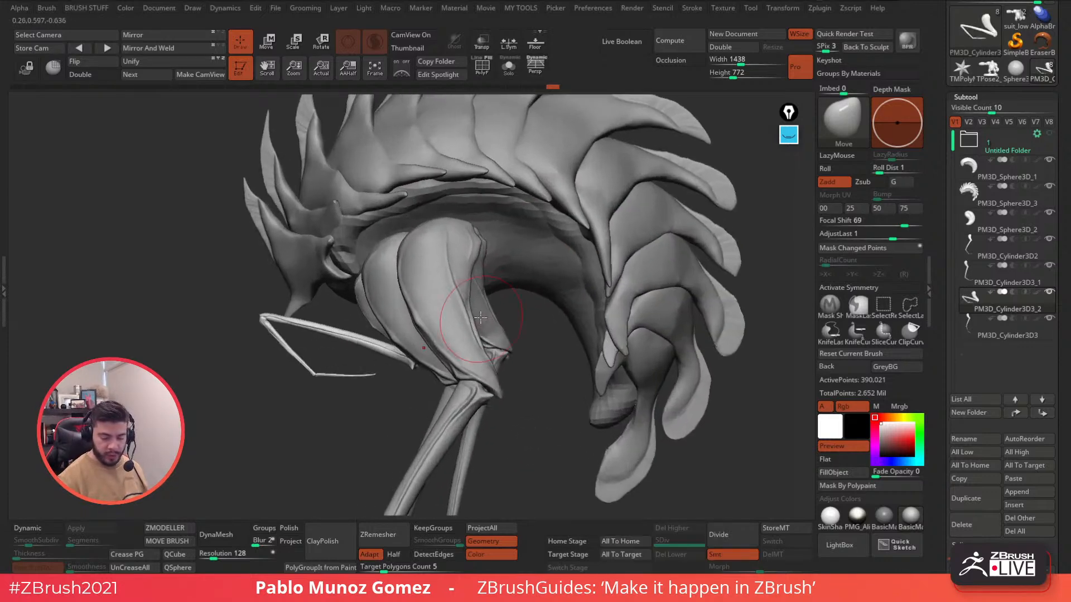
alt+click(449, 228)
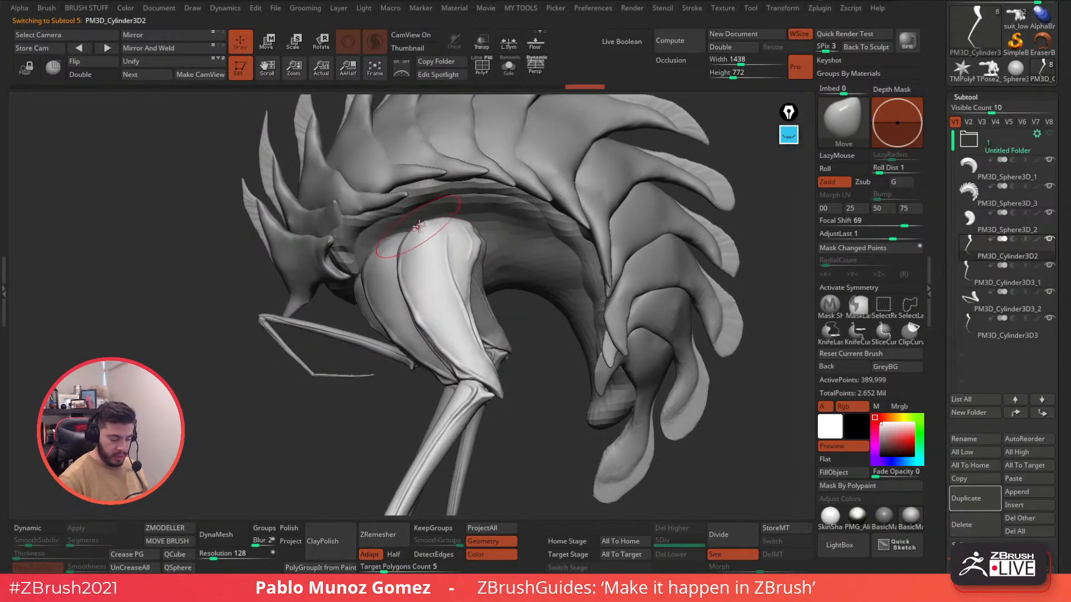
right_drag(416, 226, 457, 235)
click(869, 353)
Reshape the top of the outermost leg's upper segment with the Move brush.
right_click(405, 235)
mouse_move(405, 236)
right_down()
mouse_move(441, 226)
mouse_move(424, 234)
mouse_move(422, 216)
mouse_move(435, 233)
mouse_move(363, 221)
mouse_move(440, 234)
mouse_move(447, 379)
mouse_move(473, 354)
mouse_move(431, 307)
right_up()
right_click(428, 256)
right_click(382, 223)
right_click(449, 244)
Adjust the upper segments of the rear leg and the small front leg with the Move brush, selecting each in turn.
alt+click(442, 275)
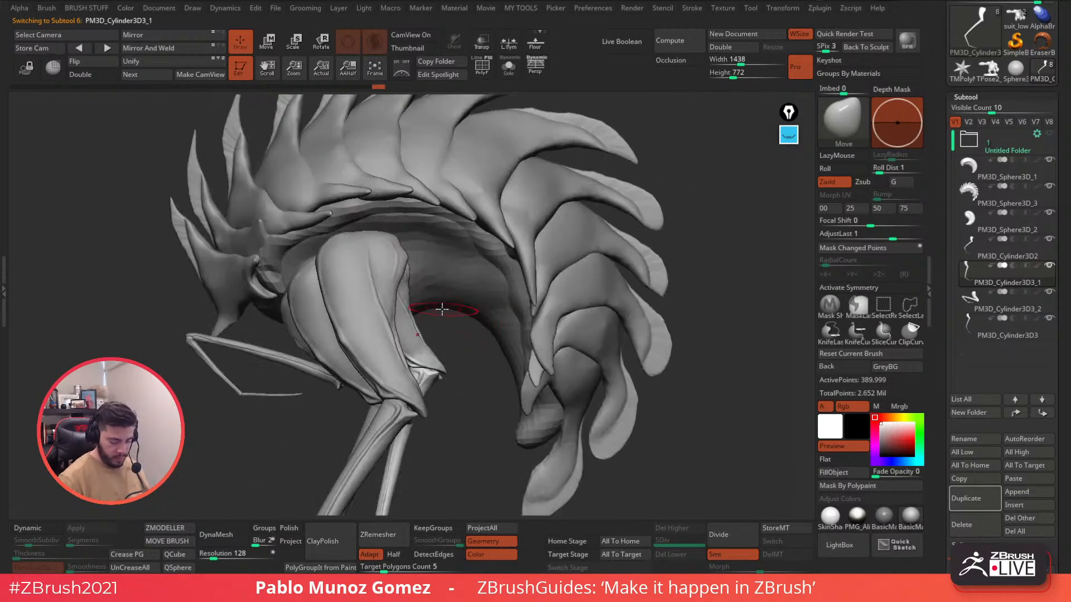
right_drag(416, 264, 443, 304)
alt+click(446, 245)
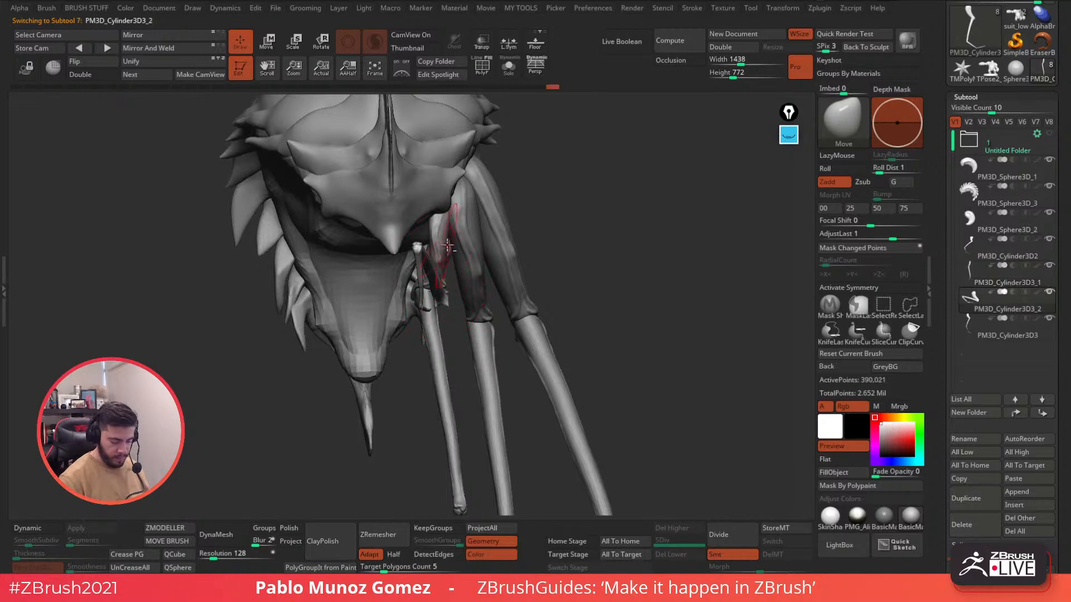
right_drag(458, 240, 527, 240)
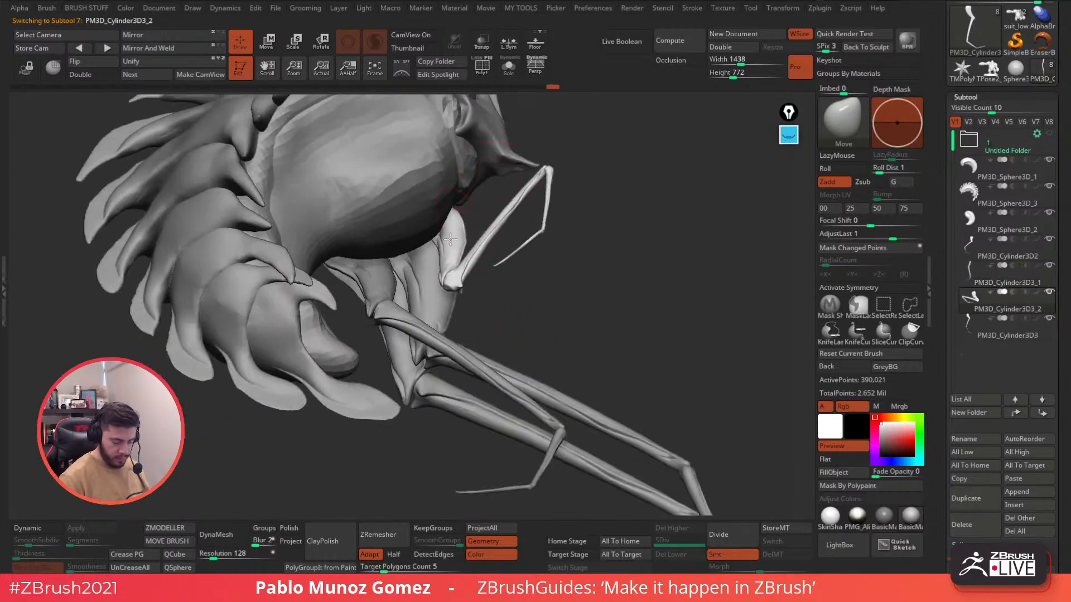
right_drag(456, 248, 479, 229)
right_click(470, 240)
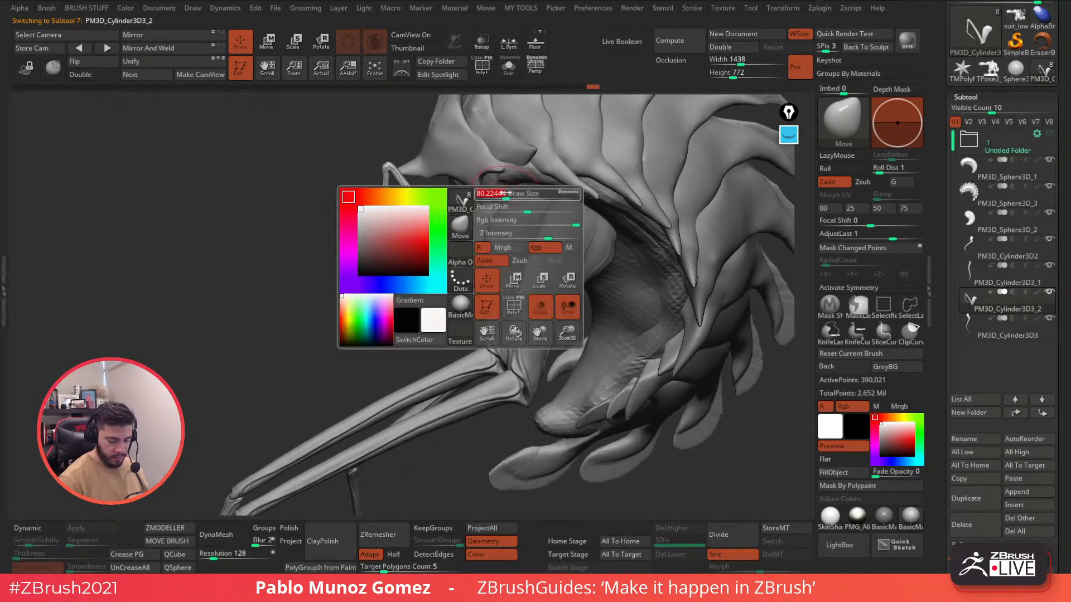
Select the leg between the small front leg and outermost leg and reshape its upper segment's lower front edge.
ctrl+right_drag(546, 235, 488, 266)
alt+click(521, 207)
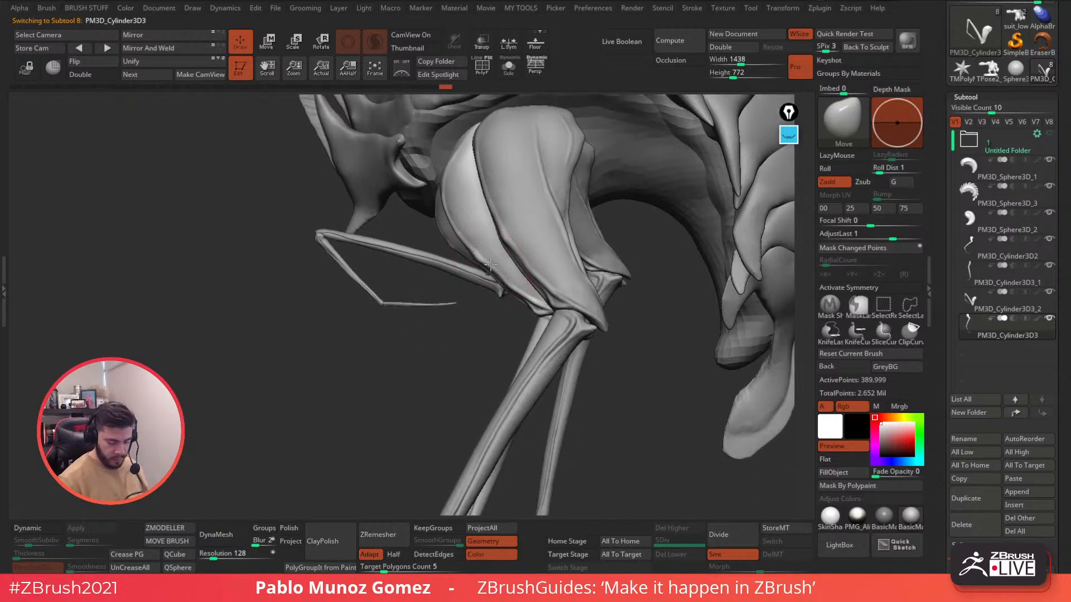
drag(485, 253, 476, 267)
key(b)
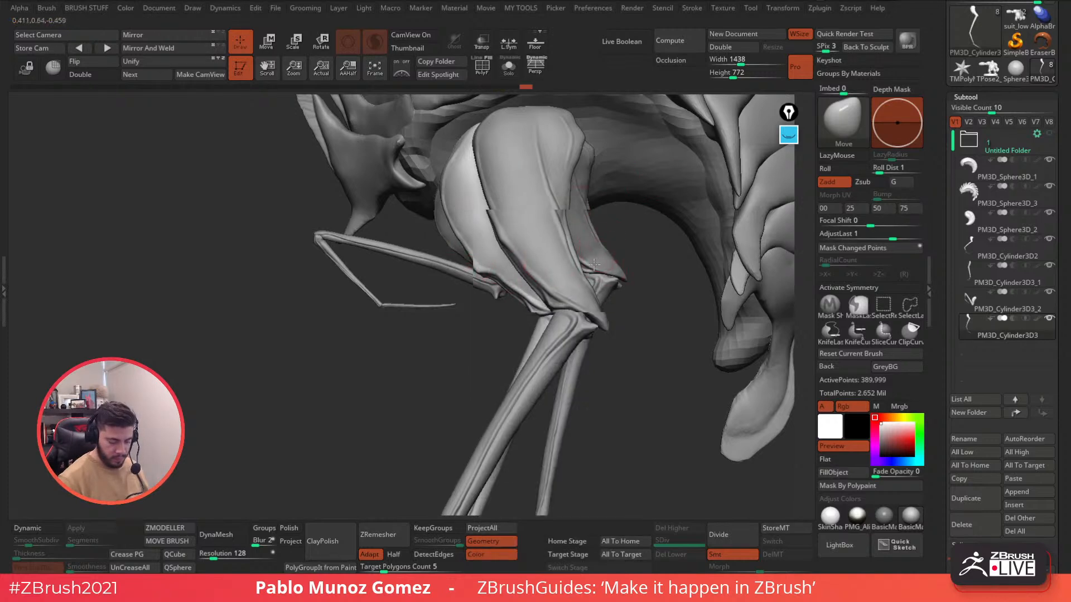
alt+drag(624, 288, 556, 292)
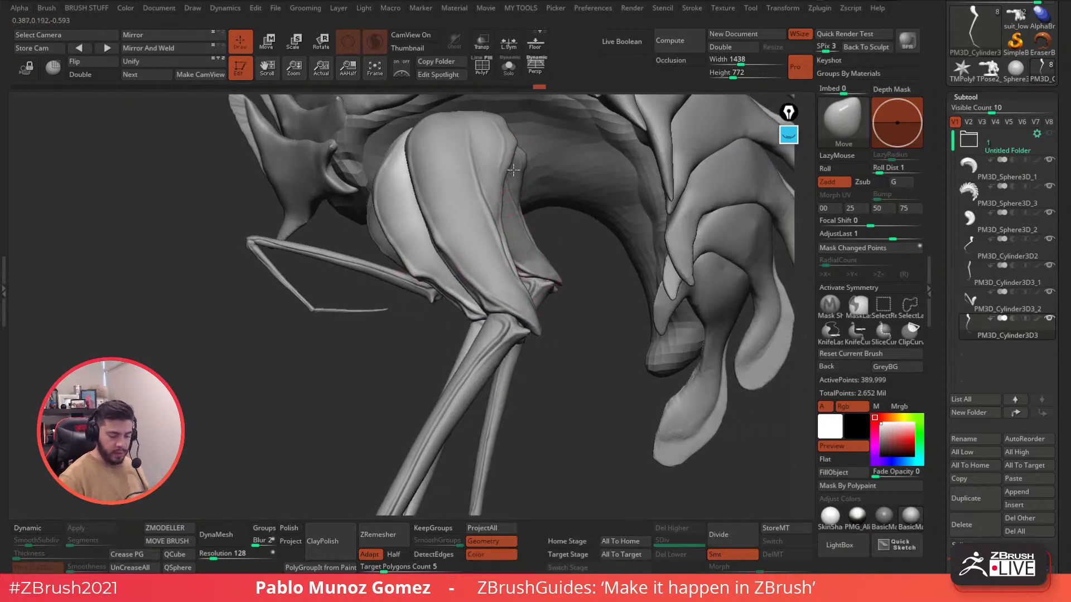
Select the inner body and remesh it with DynaMesh at resolution 224.
alt+click(415, 157)
mouse_move(427, 157)
ctrl+right_down()
mouse_move(473, 182)
mouse_move(658, 184)
mouse_move(585, 184)
mouse_move(598, 185)
mouse_move(558, 273)
ctrl+right_up()
alt+click(535, 261)
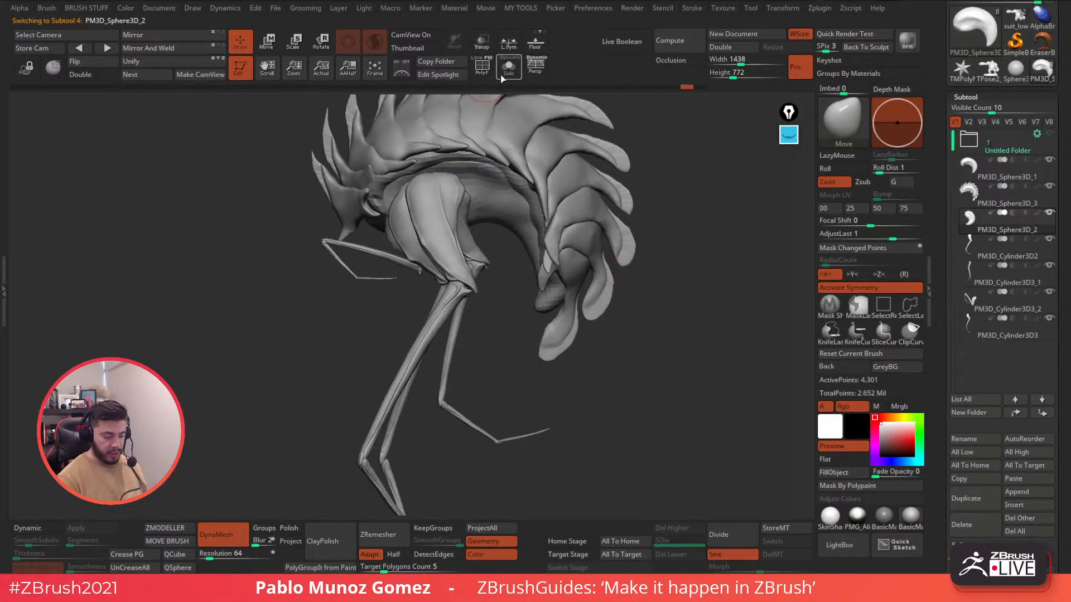
drag(211, 557, 218, 557)
ctrl+drag(233, 455, 242, 481)
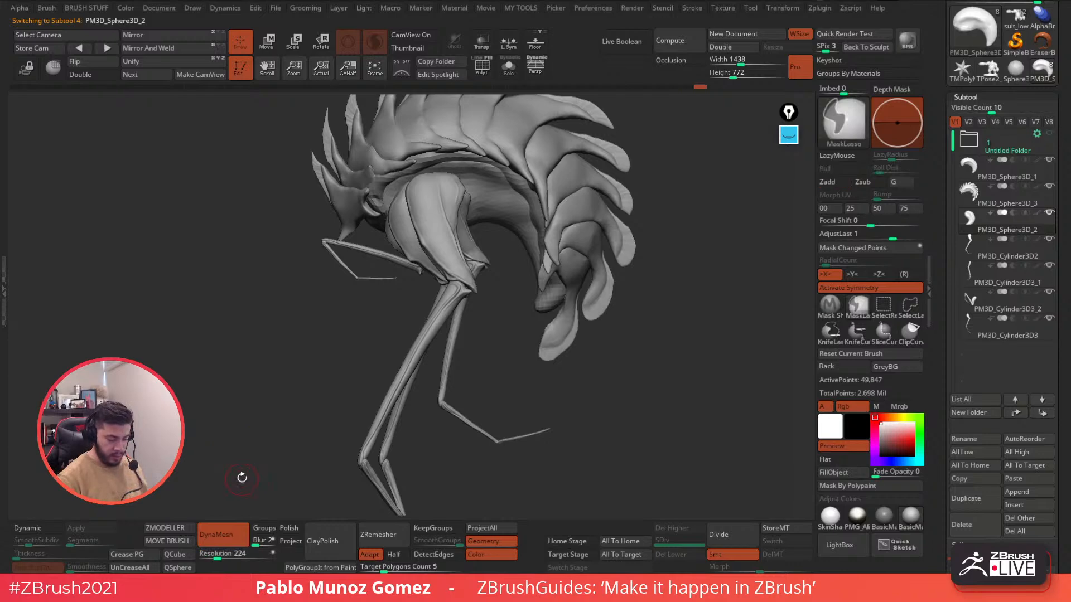
key(ctrl+z)
Build up a rounded bump on the body just behind the leg tops with the Clay brush.
mouse_move(512, 228)
alt+right_down()
mouse_move(518, 245)
mouse_move(525, 229)
alt+right_up()
mouse_move(585, 282)
alt+right_down()
mouse_move(567, 251)
mouse_move(581, 274)
alt+right_up()
alt+right_drag(665, 354, 565, 351)
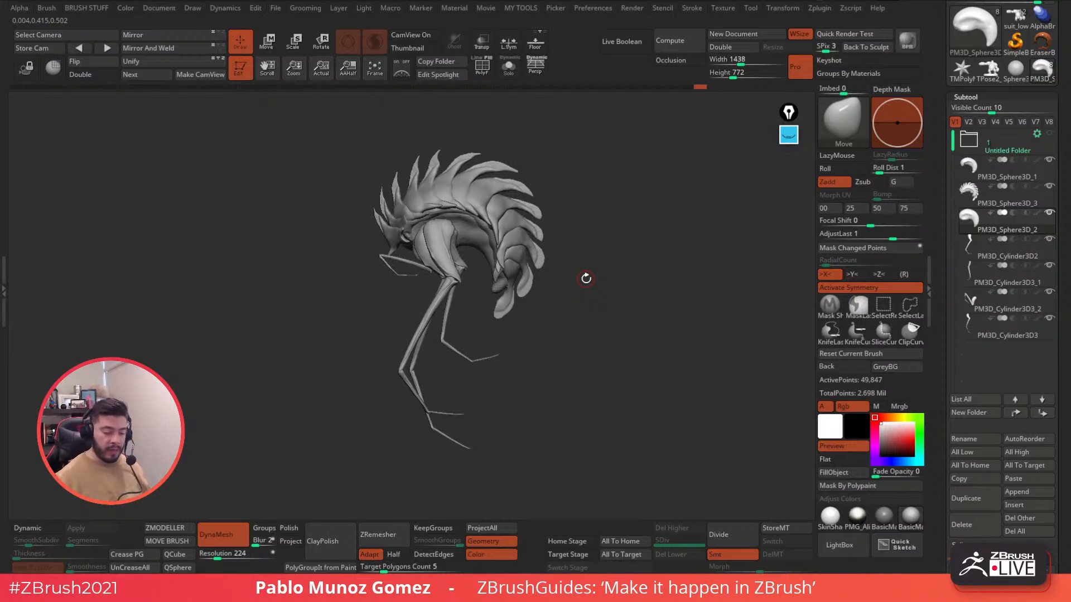
key(space)
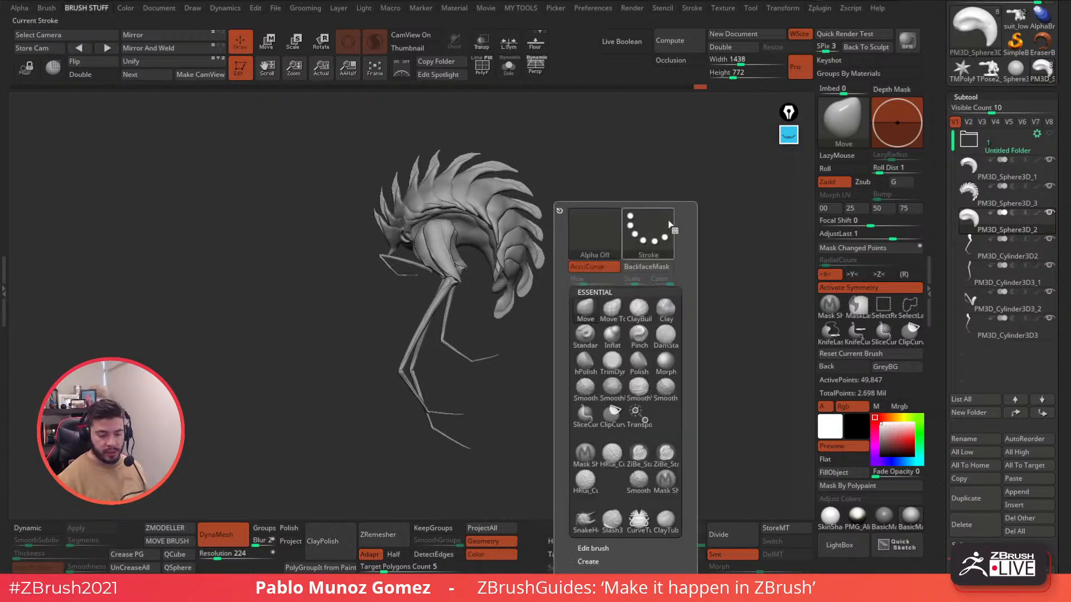
key(space)
key(space)
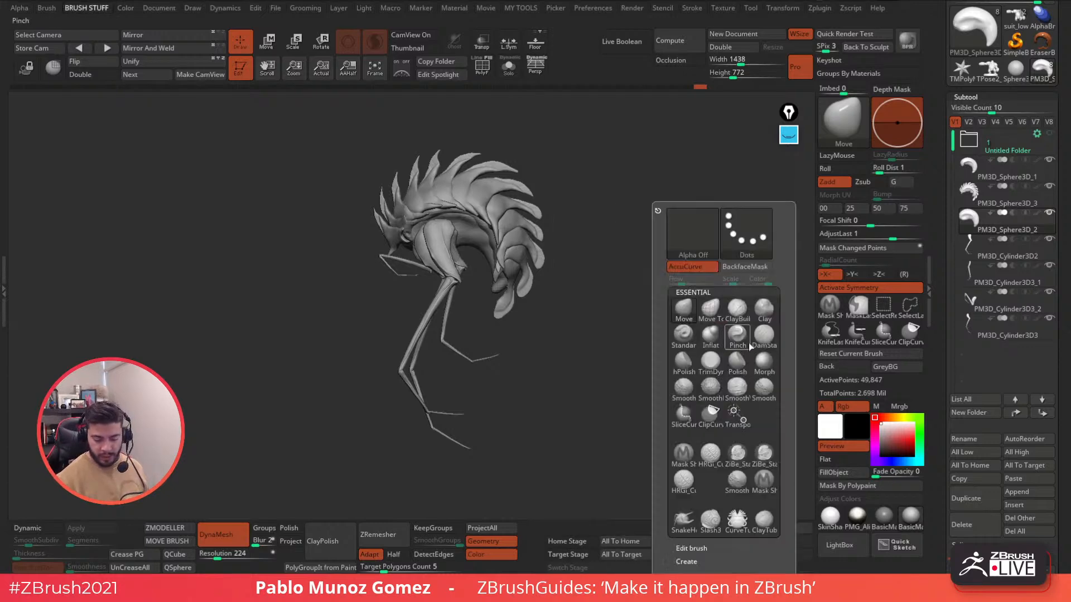
click(765, 310)
alt+drag(405, 110, 441, 184)
click(485, 68)
click(483, 70)
right_drag(511, 219, 478, 227)
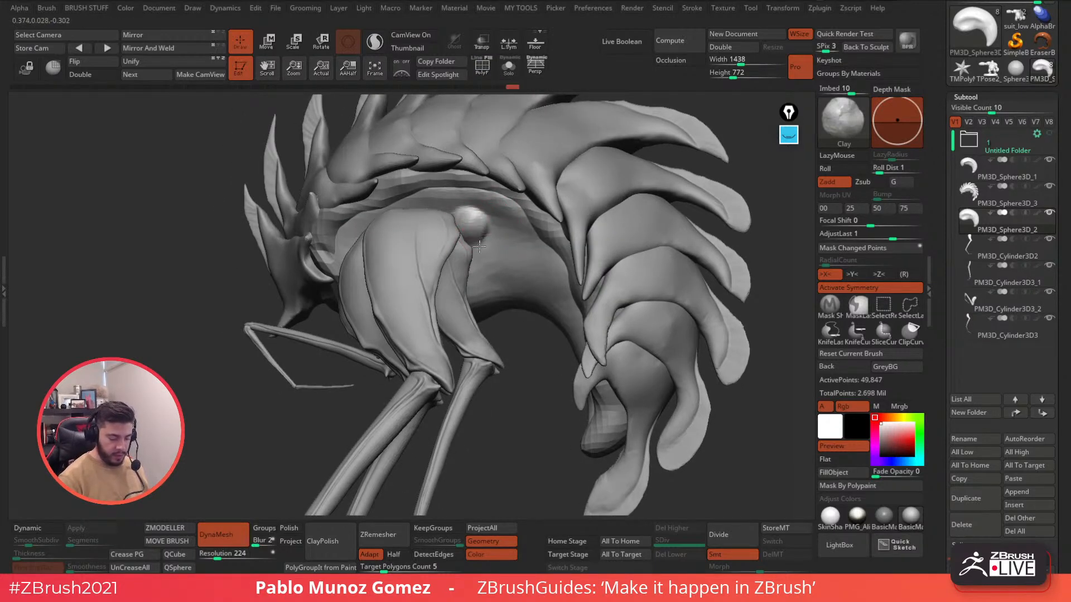
right_drag(483, 244, 469, 240)
drag(462, 218, 469, 240)
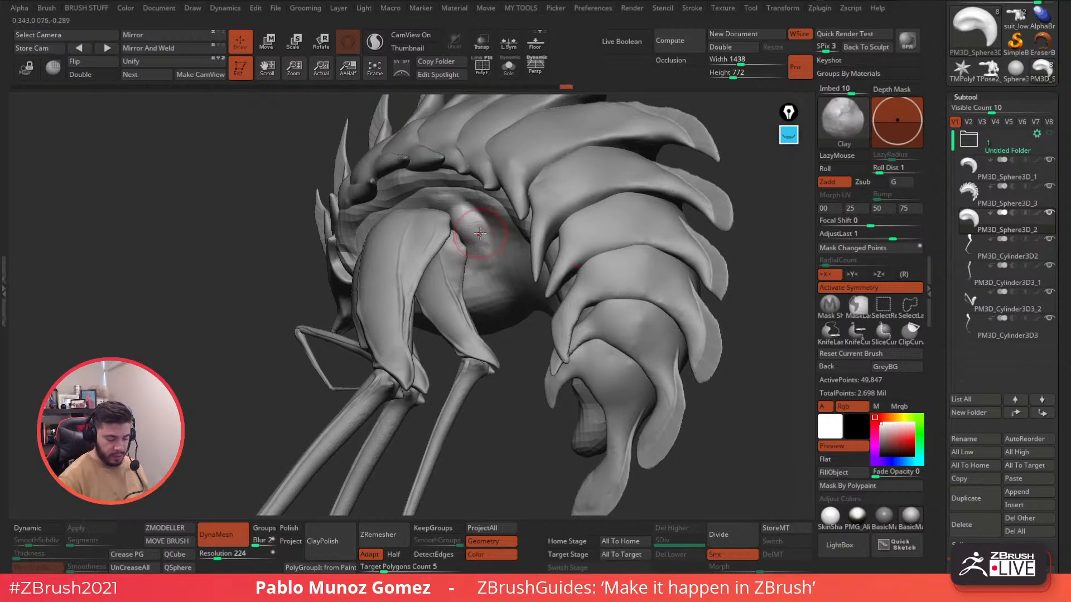
right_drag(480, 235, 477, 233)
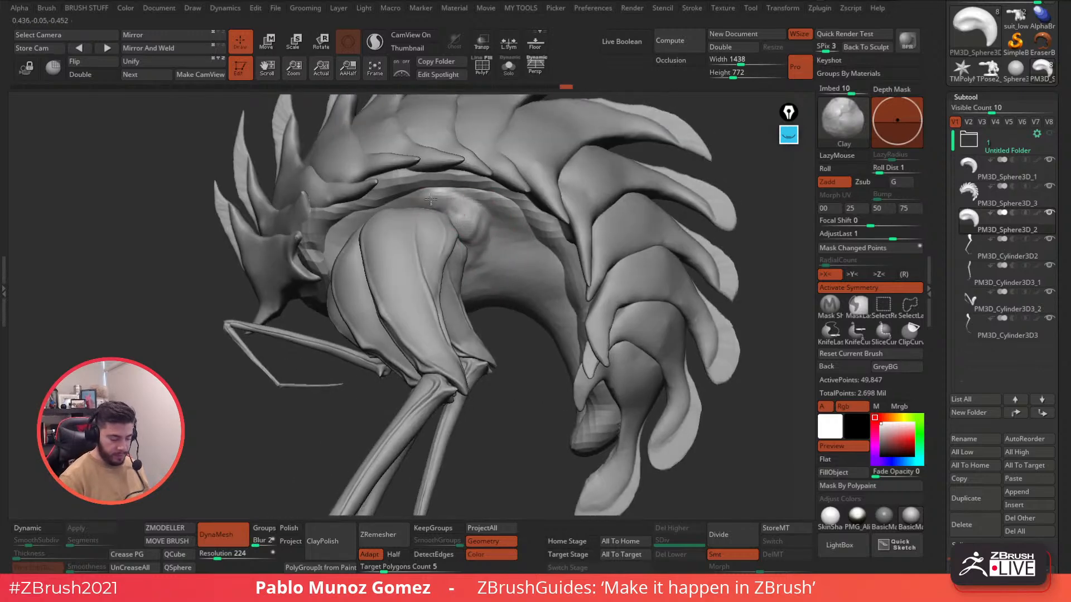
Extend the clay build-up forward along the body above the tops of the legs.
mouse_move(442, 210)
mouse_down()
mouse_move(467, 220)
mouse_move(440, 205)
mouse_up()
right_drag(440, 207, 476, 211)
right_drag(363, 218, 446, 221)
mouse_move(446, 229)
mouse_down()
mouse_move(432, 248)
mouse_move(453, 232)
mouse_up()
right_drag(453, 232, 471, 232)
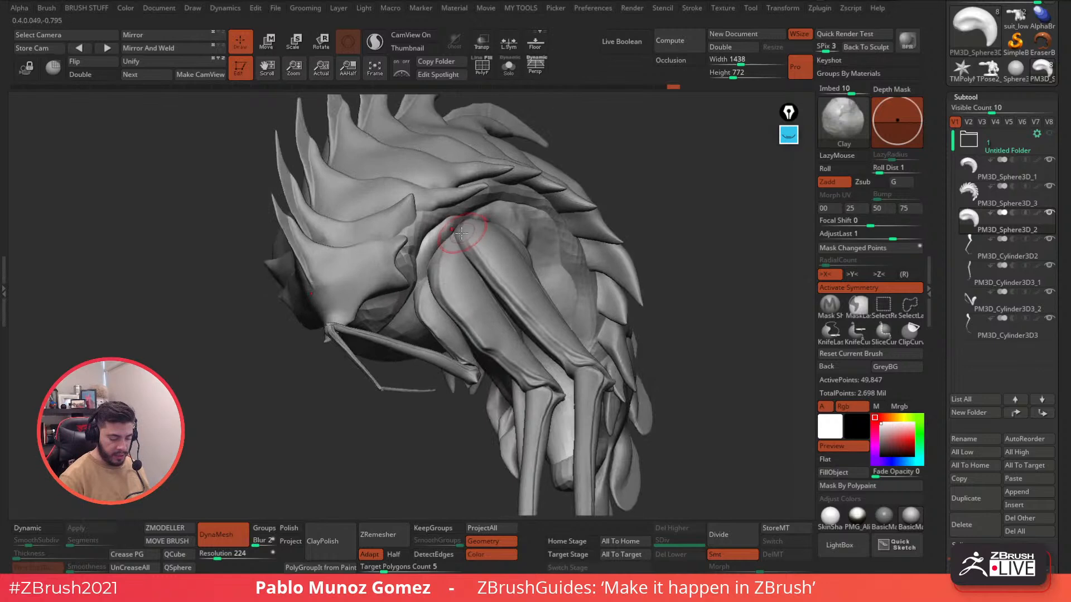
Switch to the Move brush and pull the body surface around the tops of the front legs into sockets.
key(b)
click(425, 309)
right_click(417, 304)
mouse_move(449, 245)
mouse_down()
mouse_move(460, 242)
mouse_move(428, 272)
mouse_up()
right_drag(428, 272, 425, 279)
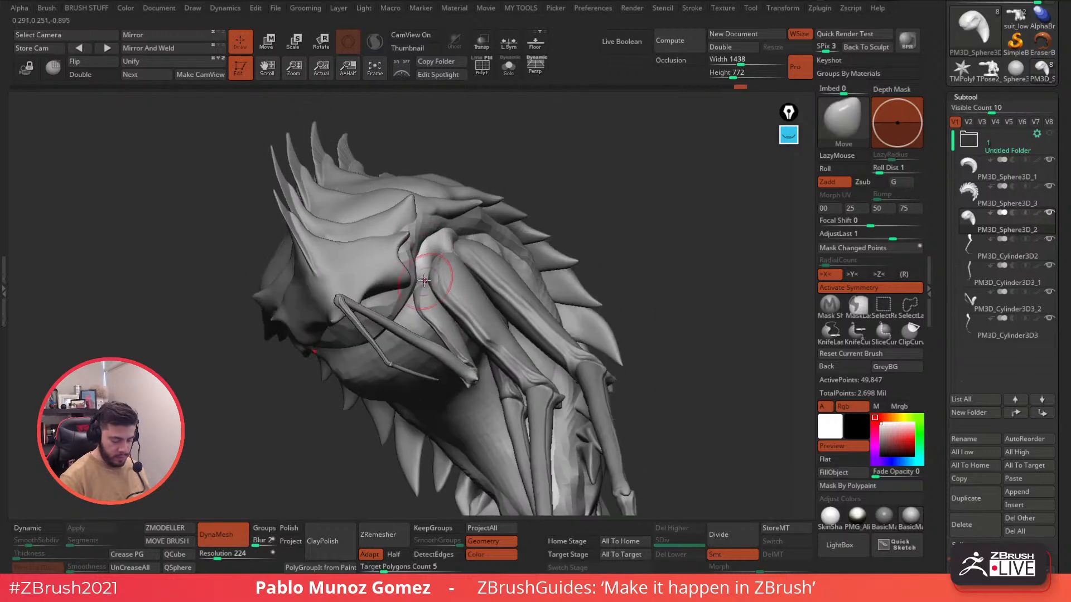
drag(424, 279, 424, 280)
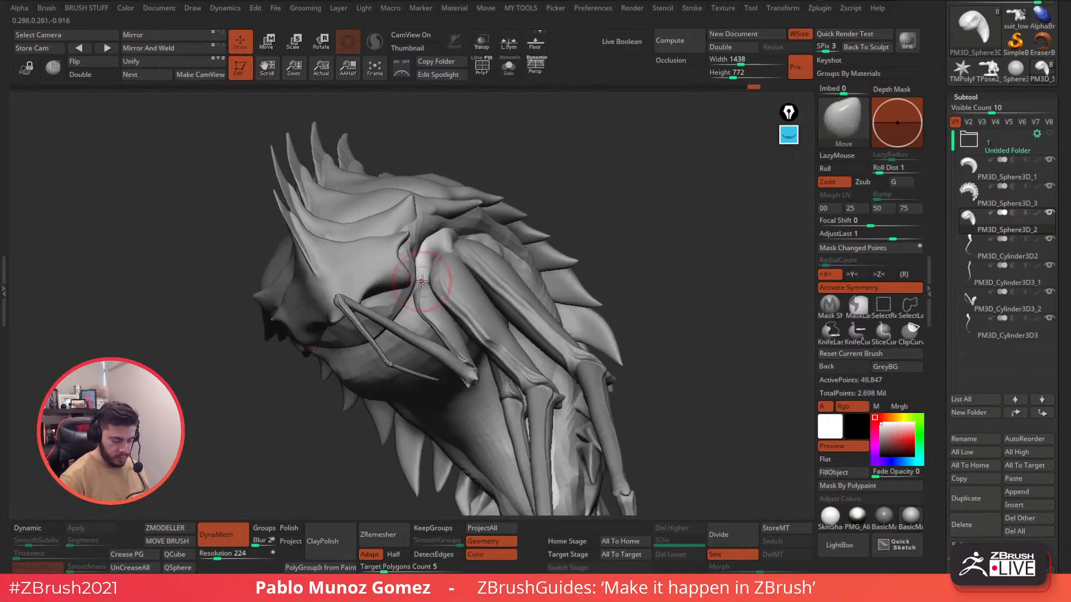
right_drag(421, 281, 418, 294)
drag(425, 285, 455, 247)
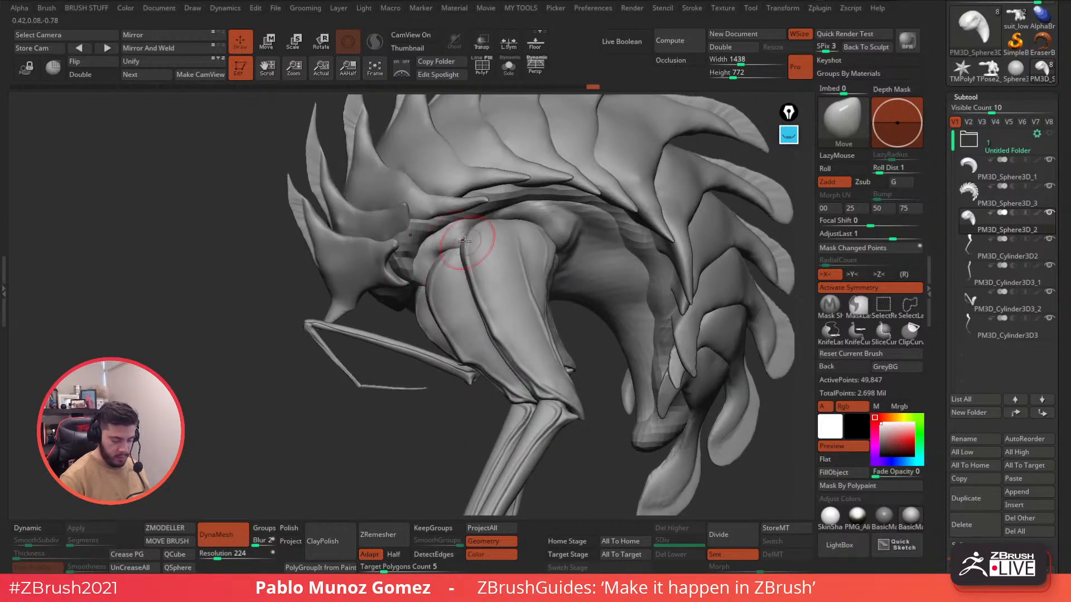
Pull the inner body surface around the tops of the rear legs with the Move brush, shaping it into sockets.
drag(537, 225, 528, 220)
right_drag(510, 225, 463, 225)
drag(524, 228, 580, 225)
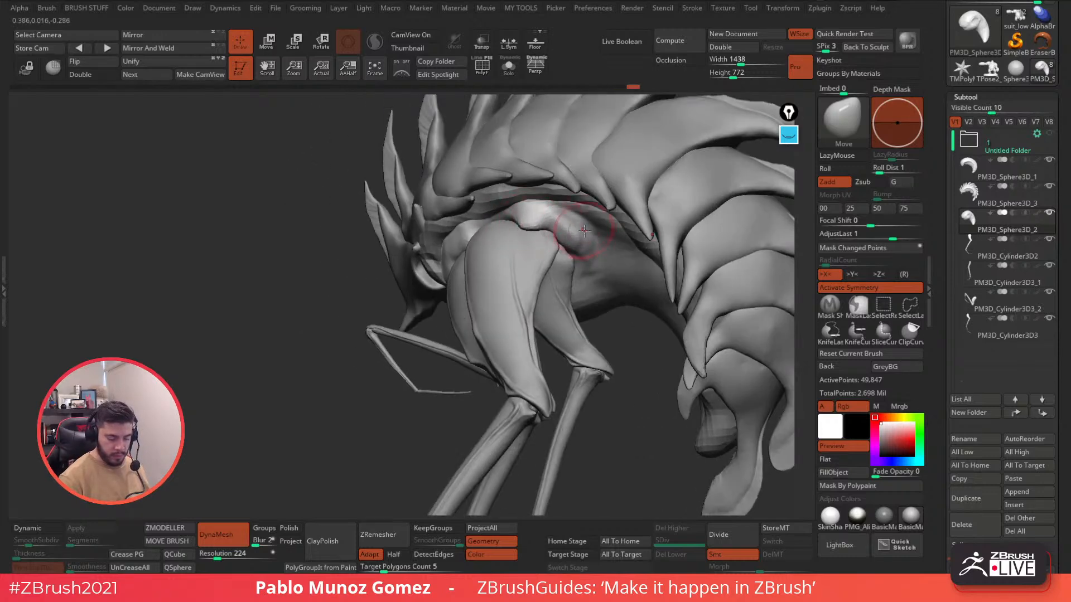
right_drag(551, 227, 505, 223)
drag(571, 238, 585, 242)
right_drag(580, 241, 559, 228)
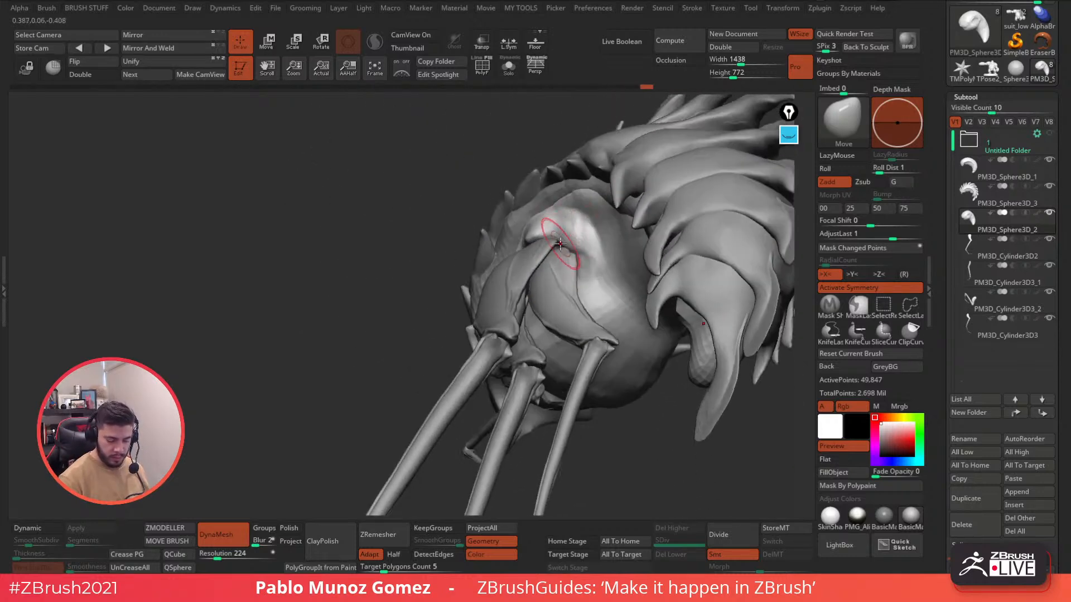
drag(559, 237, 564, 240)
mouse_move(550, 229)
right_down()
mouse_move(568, 240)
mouse_move(544, 224)
mouse_move(553, 235)
right_up()
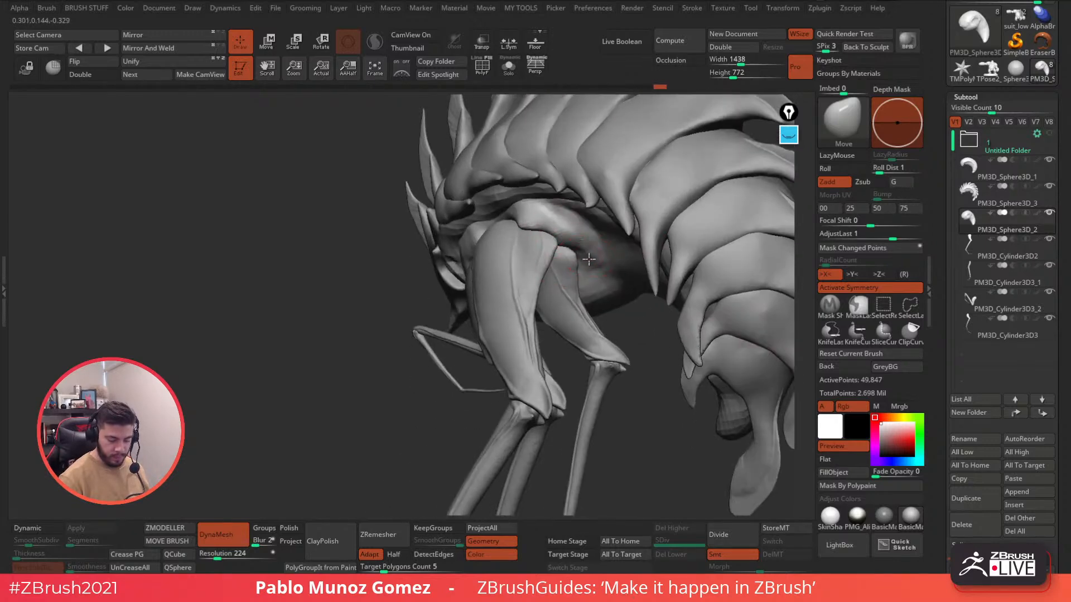
drag(584, 261, 590, 269)
right_drag(586, 269, 604, 267)
Switch to the Clay brush, isolate the inner body and sculpt segment folds across the curved abdomen.
key(b)
key(c)
key(l)
right_drag(619, 222, 531, 215)
click(509, 65)
key(space)
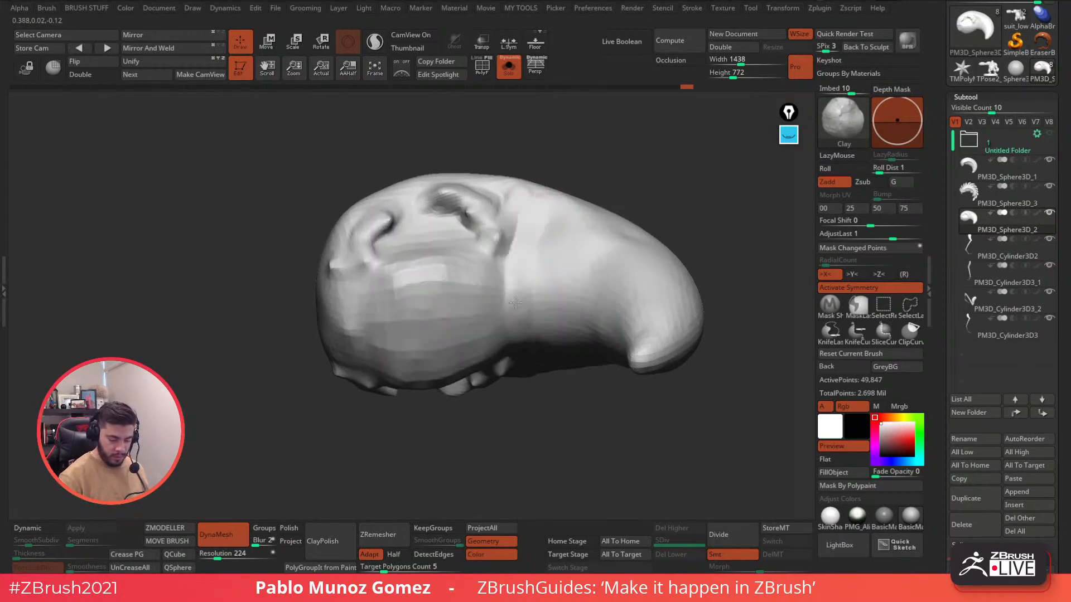
right_drag(576, 270, 566, 191)
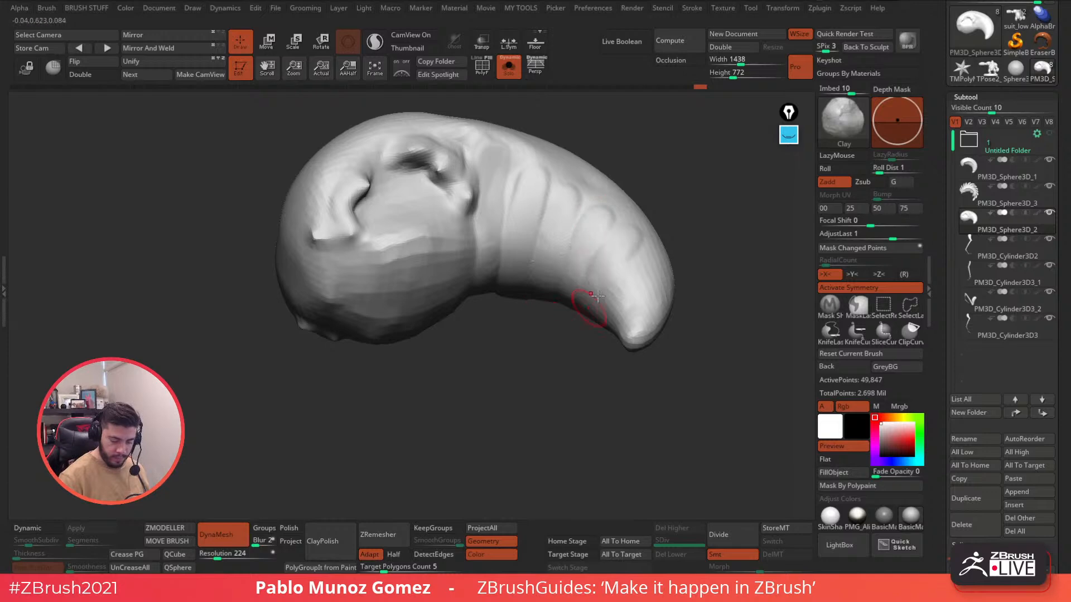
right_drag(671, 246, 588, 192)
Build up and smooth the surface inside and below the leg sockets with the Clay brush, and show all subtools again.
drag(437, 186, 472, 218)
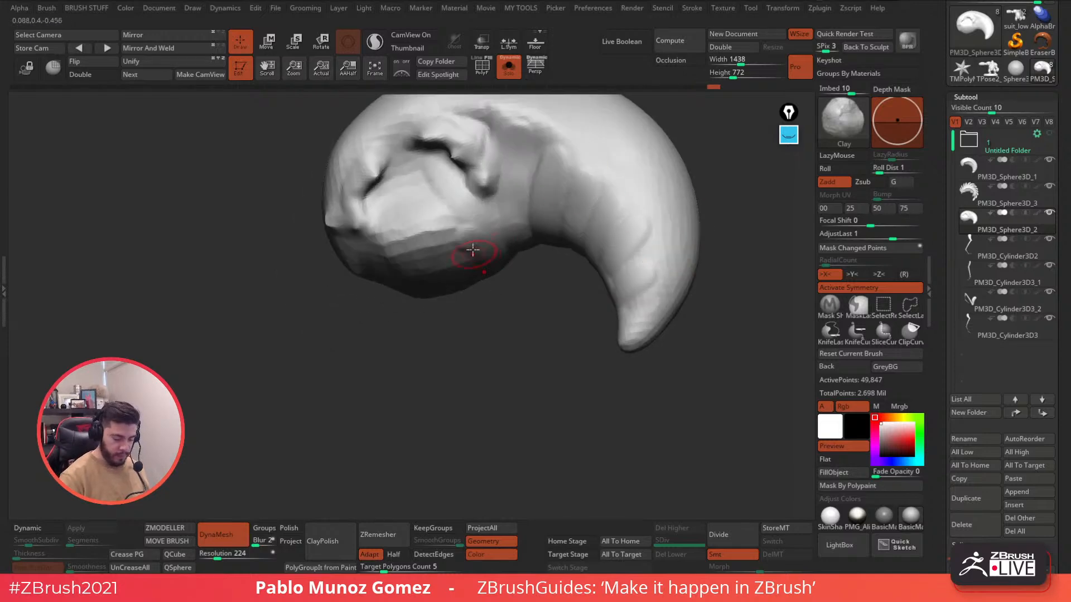
right_drag(473, 256, 466, 195)
mouse_move(446, 208)
shift+mouse_down()
mouse_move(409, 227)
mouse_move(392, 253)
shift+mouse_up()
right_drag(426, 153, 427, 197)
mouse_move(438, 212)
mouse_down()
mouse_move(438, 240)
mouse_move(415, 268)
mouse_up()
mouse_move(394, 201)
mouse_down()
mouse_move(391, 248)
mouse_move(367, 246)
mouse_up()
mouse_move(439, 266)
right_down()
mouse_move(505, 245)
mouse_move(558, 173)
right_up()
click(509, 67)
Select the PM3D_Sphere3D_1 body layer under the plates and remesh it with DynaMesh at resolution 320.
right_drag(567, 217, 529, 178)
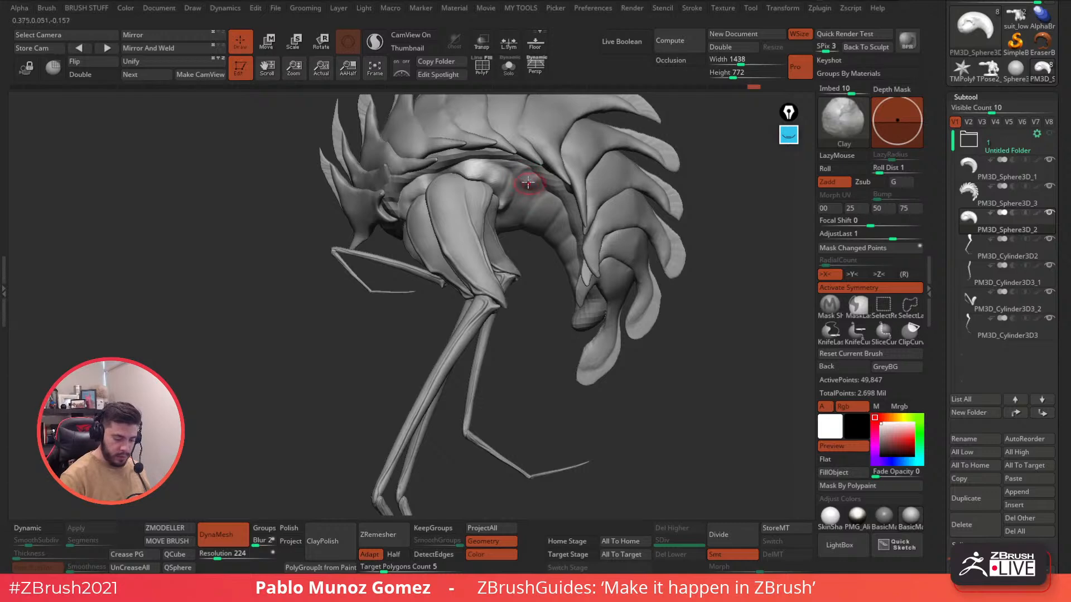
right_drag(524, 185, 444, 211)
alt+click(446, 207)
drag(237, 554, 215, 557)
ctrl+drag(285, 400, 280, 465)
key(ctrl+z)
click(220, 558)
ctrl+drag(285, 399, 332, 434)
key(2)
drag(596, 475, 611, 475)
mouse_move(589, 256)
right_down()
mouse_move(572, 244)
mouse_move(564, 254)
mouse_move(555, 239)
right_up()
mouse_move(590, 315)
right_down()
mouse_move(718, 292)
mouse_move(664, 320)
mouse_move(641, 309)
mouse_move(607, 314)
mouse_move(662, 325)
mouse_move(617, 325)
mouse_move(616, 307)
right_up()
Append a sphere as a new subtool and activate the Move gizmo on it.
drag(945, 247, 944, 220)
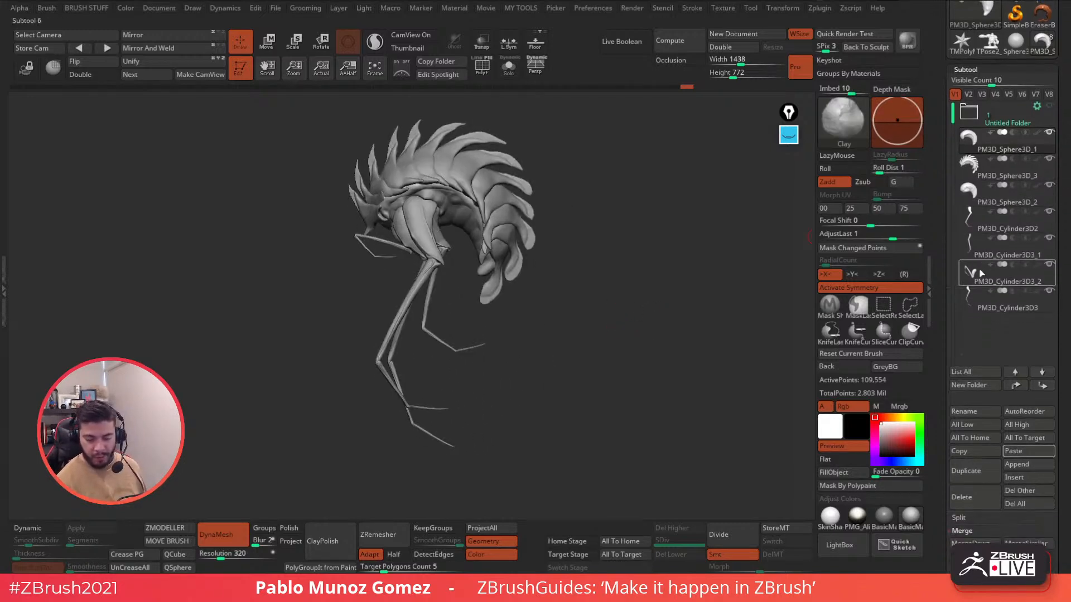
click(1035, 279)
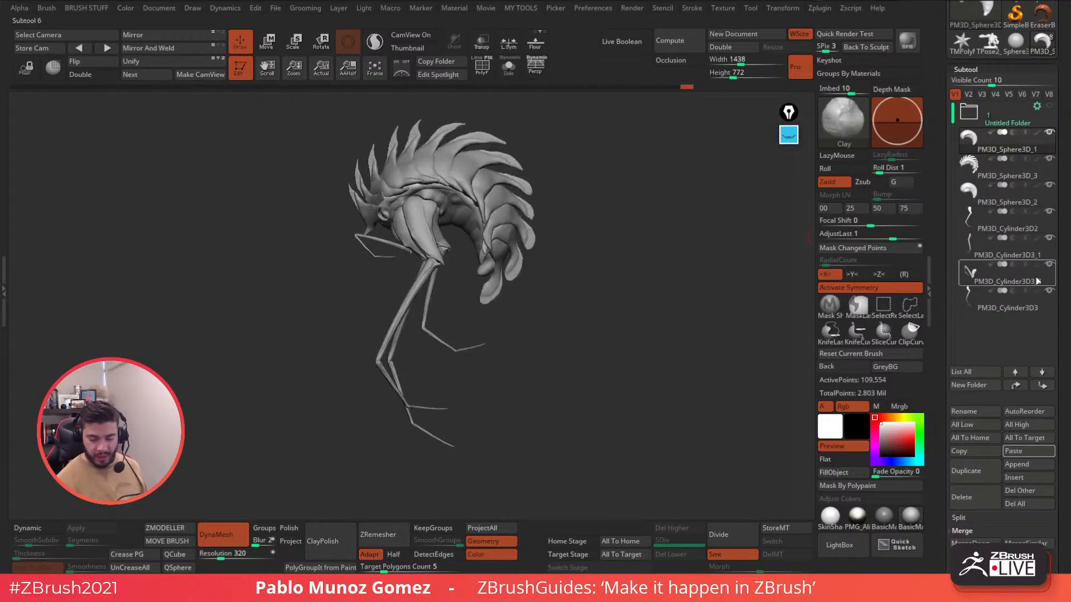
click(1038, 467)
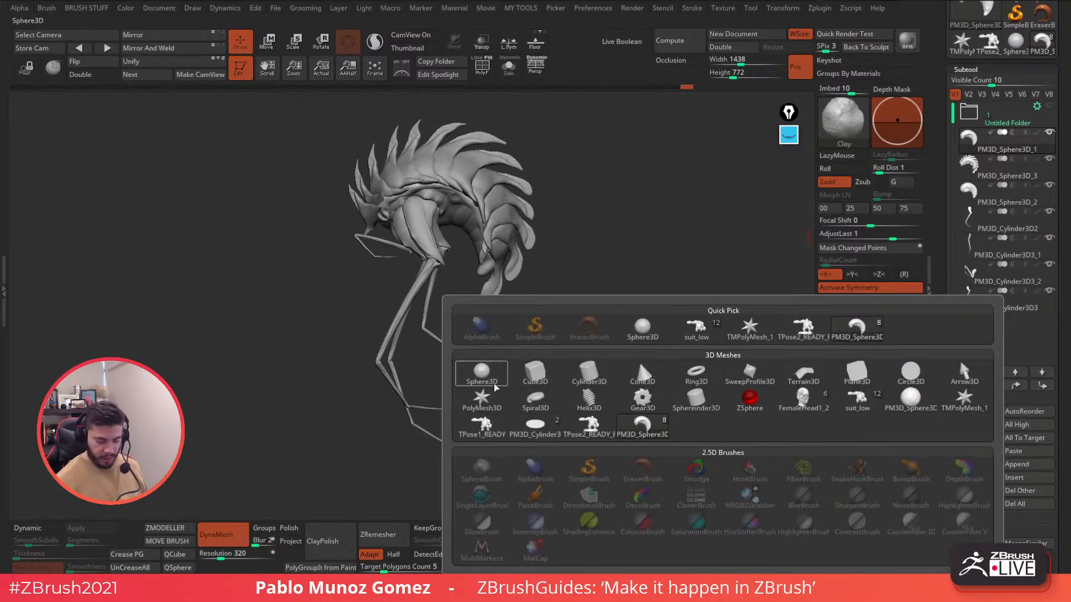
click(910, 397)
key(w)
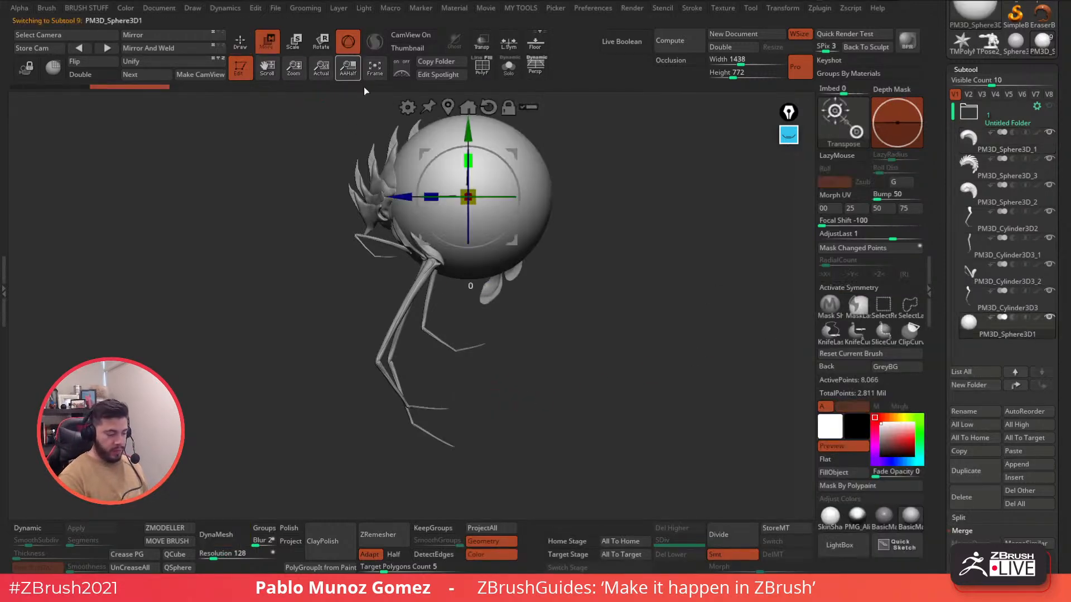
Scale the sphere down and fit it as an eye into the hollow of the front head plate.
drag(474, 188, 453, 190)
drag(369, 212, 351, 245)
drag(474, 234, 597, 251)
right_drag(553, 268, 501, 291)
drag(463, 266, 471, 264)
right_drag(468, 266, 502, 254)
drag(502, 223, 548, 184)
ctrl+right_drag(527, 237, 541, 265)
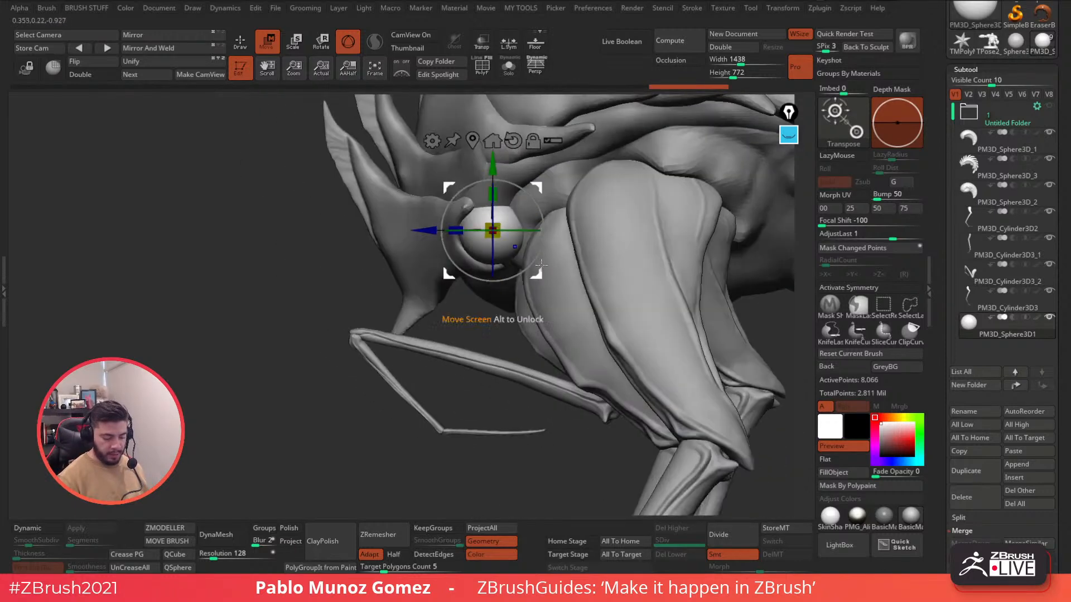
alt+right_drag(633, 369, 625, 341)
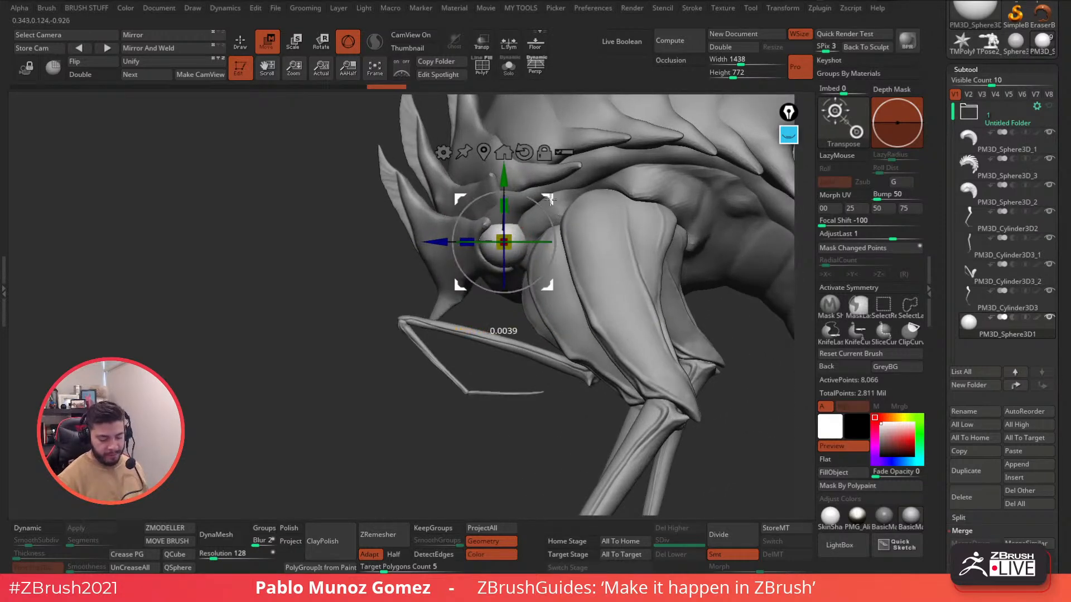
drag(551, 199, 552, 199)
right_drag(553, 199, 603, 208)
mouse_move(605, 261)
right_down()
mouse_move(354, 325)
mouse_move(351, 351)
mouse_move(302, 374)
mouse_move(355, 387)
mouse_move(330, 377)
mouse_move(351, 189)
mouse_move(324, 268)
right_up()
Duplicate the eye sphere and place a smaller copy above and behind the first one.
key(q)
key(w)
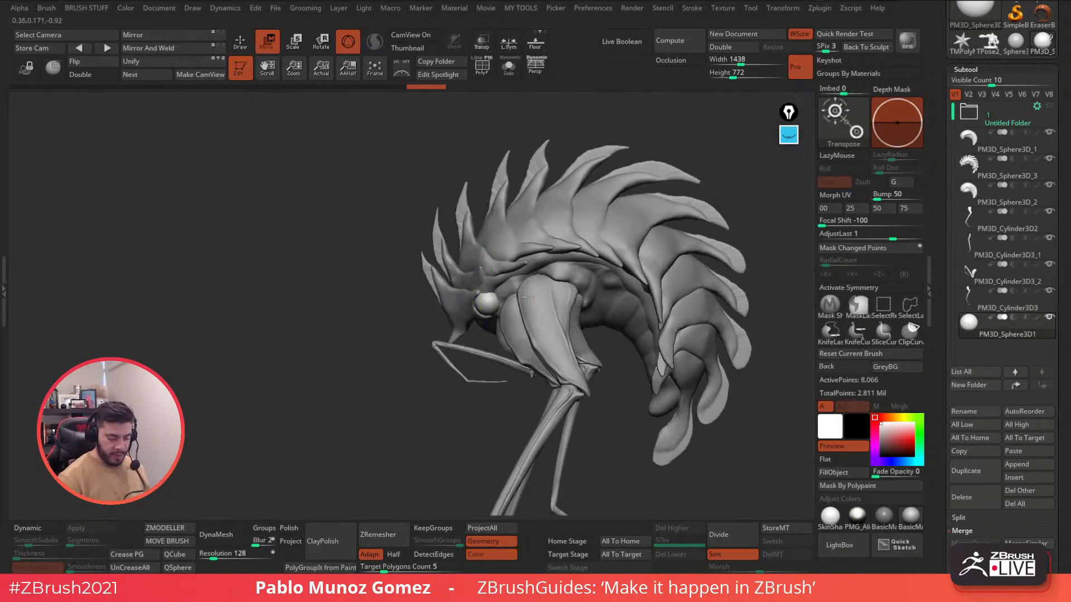
right_drag(561, 257, 539, 262)
ctrl+drag(550, 245, 552, 241)
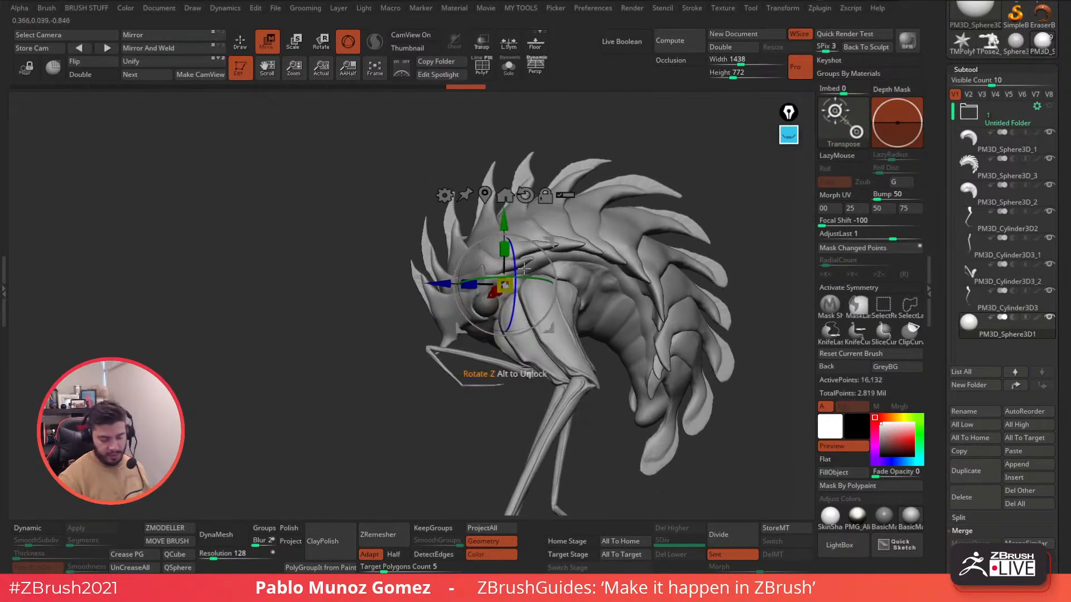
mouse_move(511, 285)
right_down()
mouse_move(547, 249)
mouse_move(602, 246)
mouse_move(555, 250)
mouse_move(505, 281)
mouse_move(513, 273)
right_up()
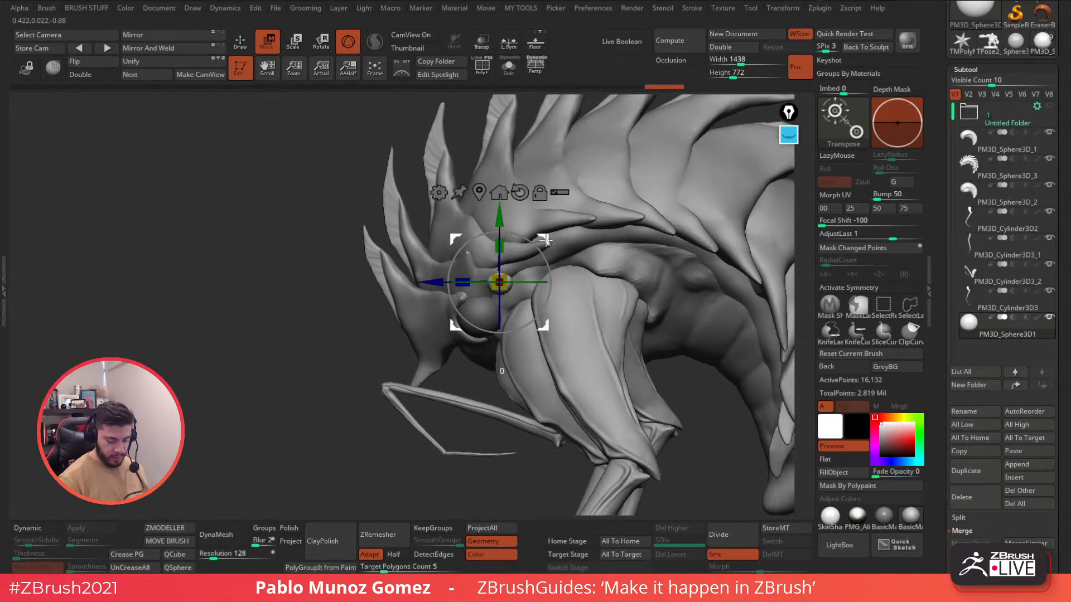
right_drag(538, 240, 511, 247)
drag(546, 241, 550, 251)
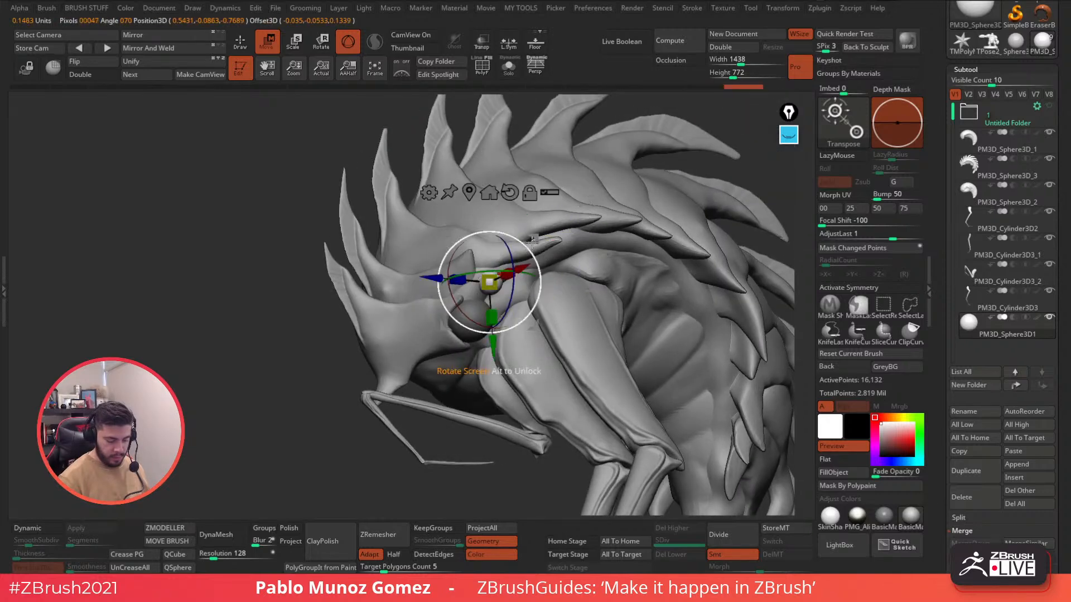
Position and scale a third, still smaller eye sphere above and behind the second, and return to Draw mode.
right_drag(570, 225, 544, 262)
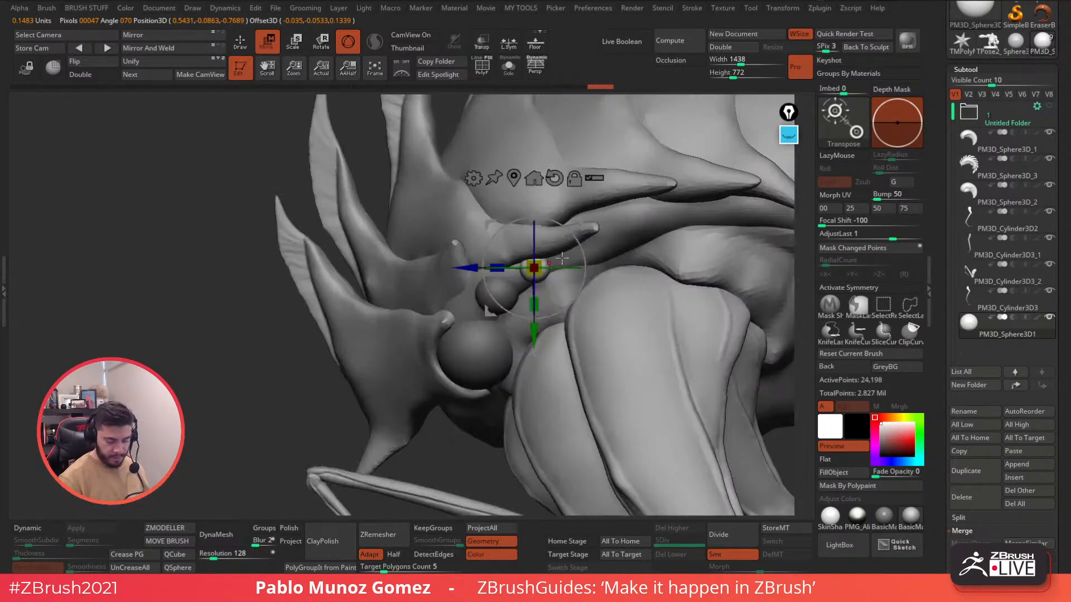
drag(542, 261, 542, 261)
drag(578, 225, 576, 224)
click(240, 47)
key(f)
ctrl+right_drag(681, 275, 683, 332)
ctrl+right_drag(428, 276, 532, 329)
Select the PM3D_Sphere3D_1 body layer and pull its surface around the three eye spheres with the Move brush.
alt+click(493, 260)
key(space)
click(533, 310)
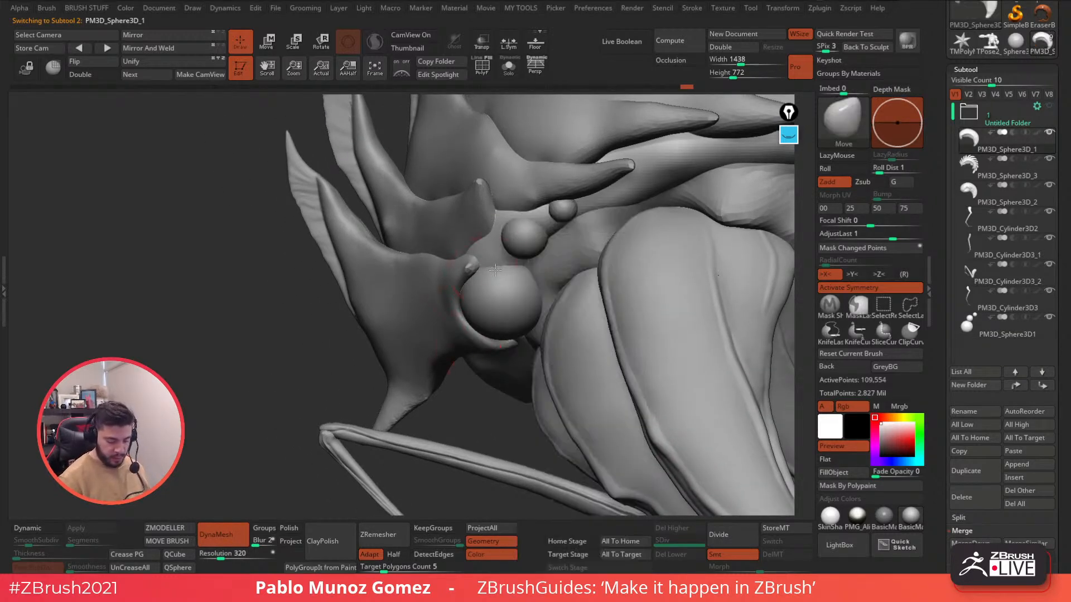
mouse_move(502, 267)
right_down()
mouse_move(552, 206)
mouse_move(546, 232)
right_up()
key(space)
mouse_move(530, 234)
mouse_down()
mouse_move(558, 282)
mouse_move(542, 279)
mouse_up()
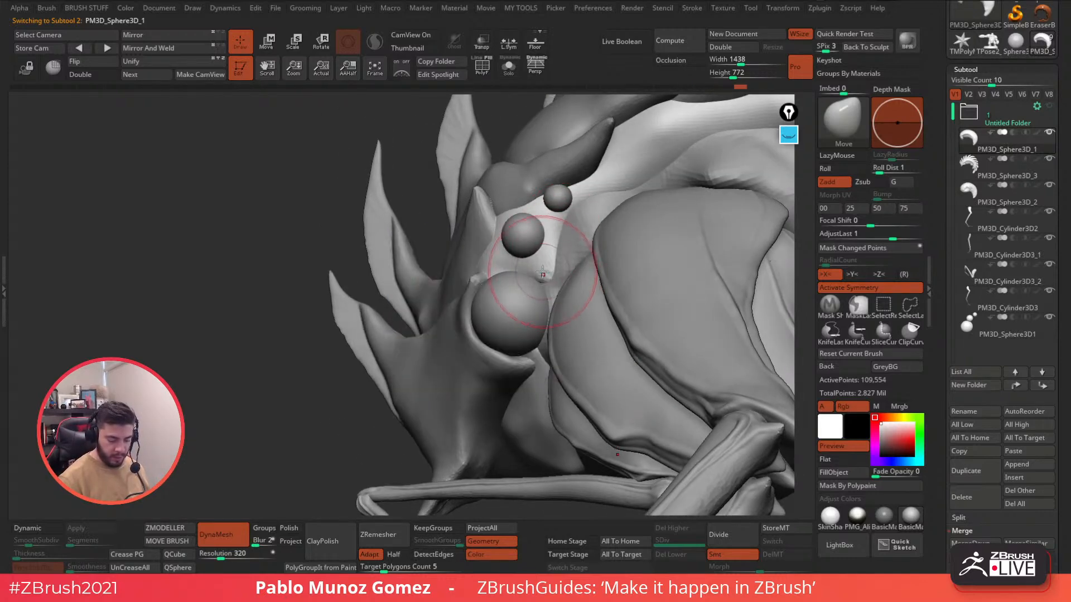
right_drag(538, 260, 551, 281)
drag(550, 281, 547, 273)
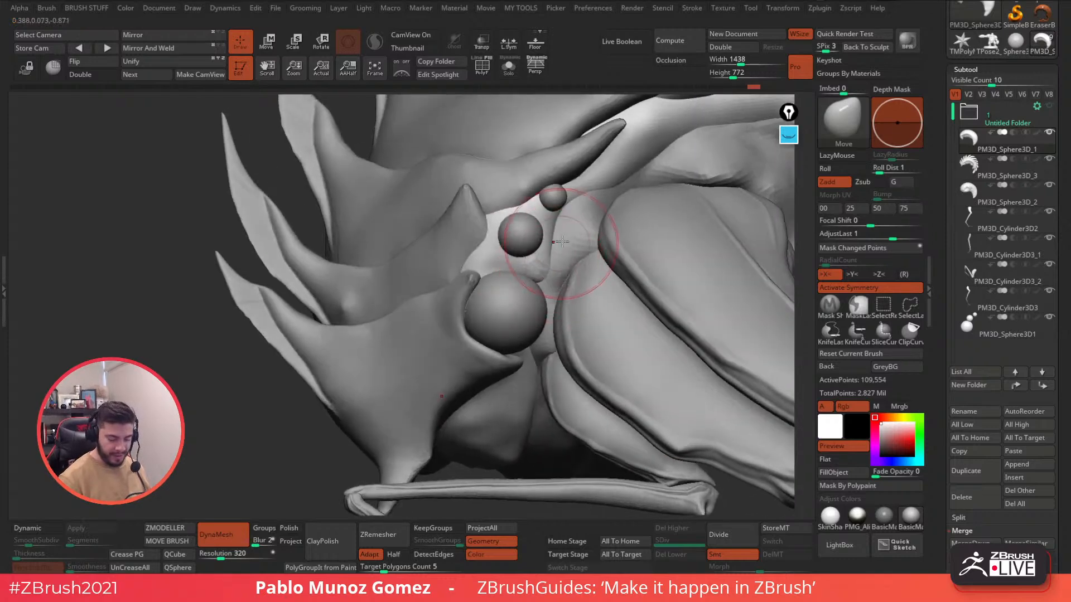
right_drag(561, 246, 555, 241)
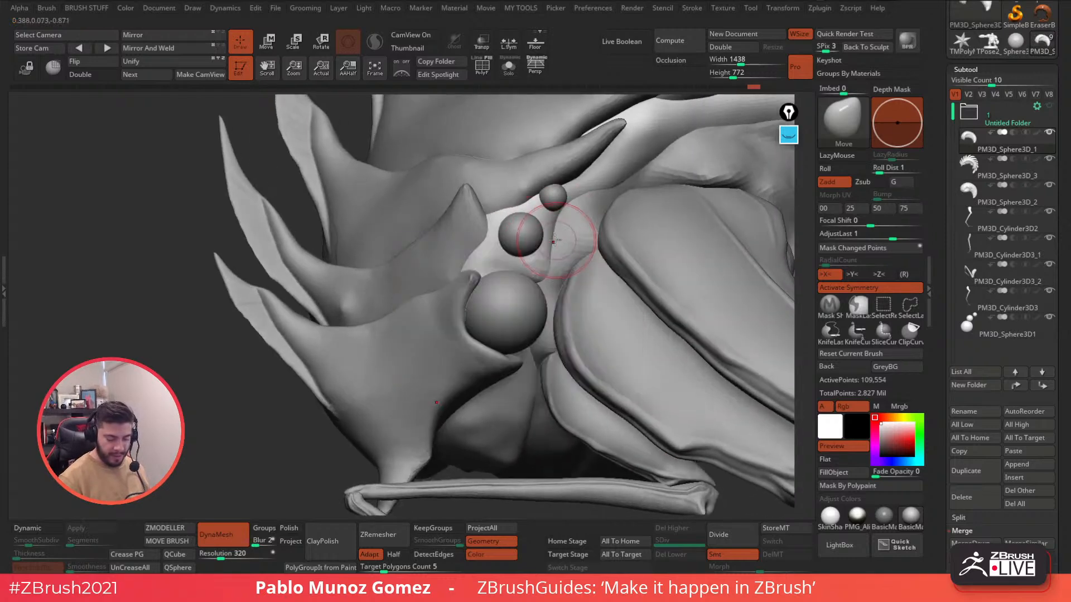
Reshape the spiked armour plates and the head surface around the small eyes with the Move brush.
alt+click(557, 177)
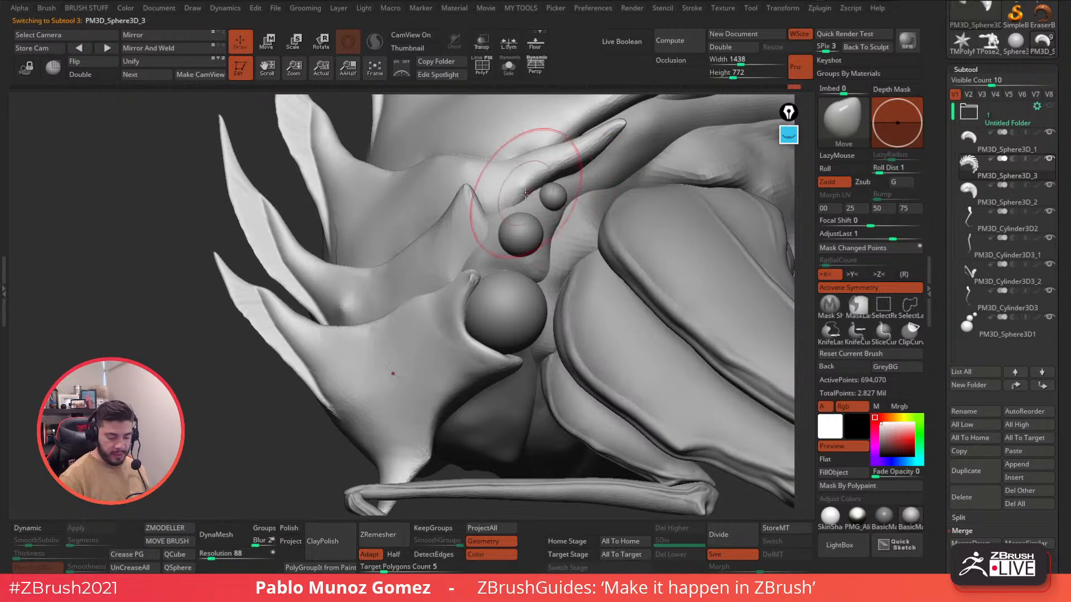
mouse_move(520, 199)
right_down()
mouse_move(594, 142)
mouse_move(603, 163)
mouse_move(504, 232)
mouse_move(521, 265)
mouse_move(514, 287)
right_up()
alt+click(532, 256)
alt+click(474, 254)
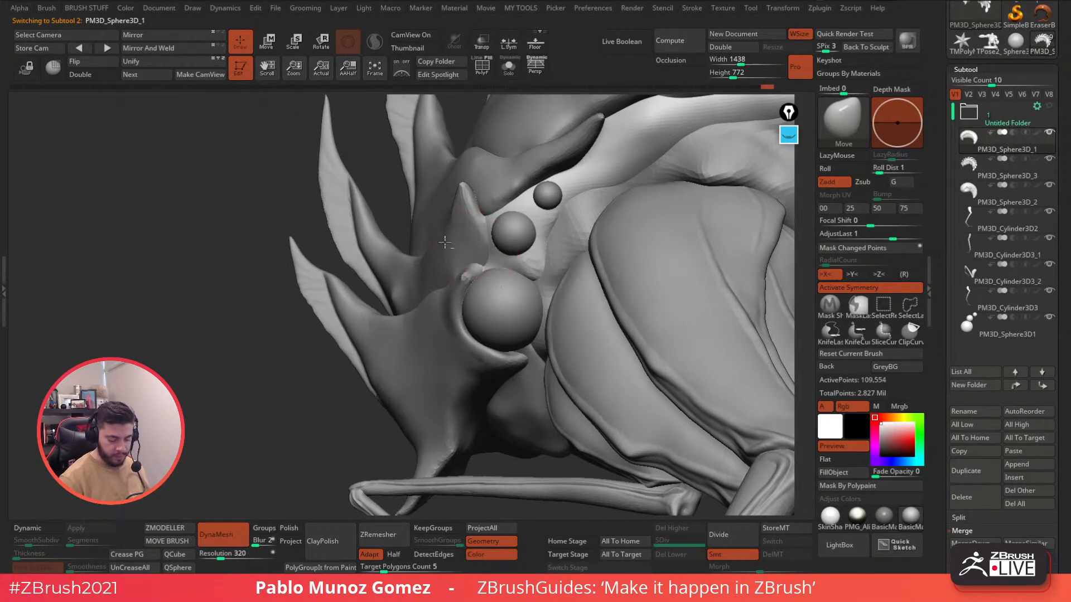
mouse_move(505, 261)
right_down()
mouse_move(486, 255)
mouse_move(498, 239)
right_up()
alt+click(485, 247)
key(space)
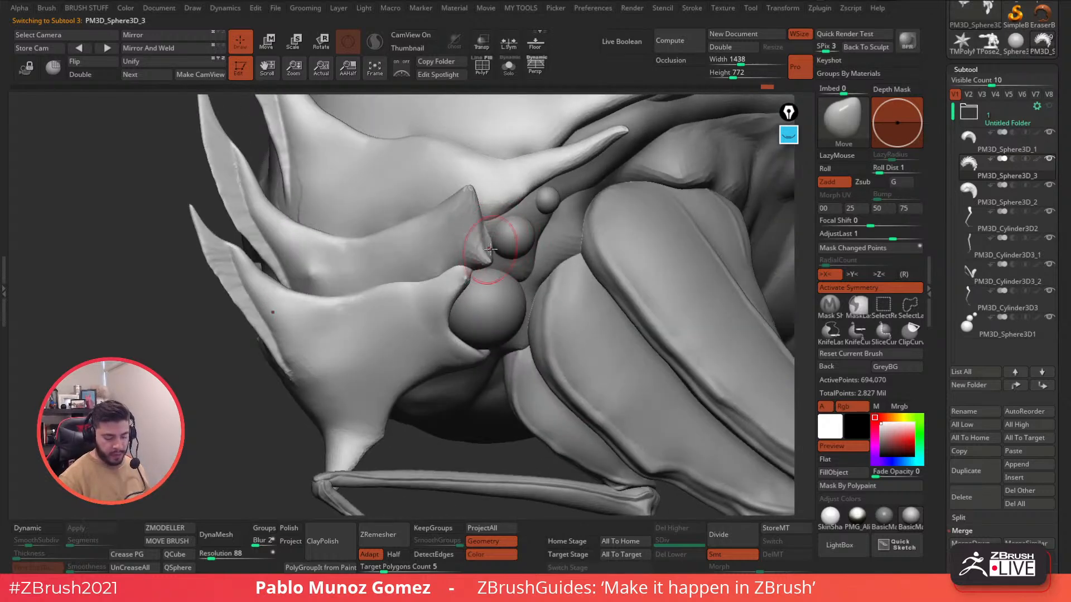
Pull the middle spike's lower edge forward between the middle and large eyes, adjusting the head surface beneath it.
mouse_move(490, 231)
right_down()
mouse_move(484, 249)
mouse_move(477, 239)
mouse_move(492, 249)
right_up()
alt+click(525, 222)
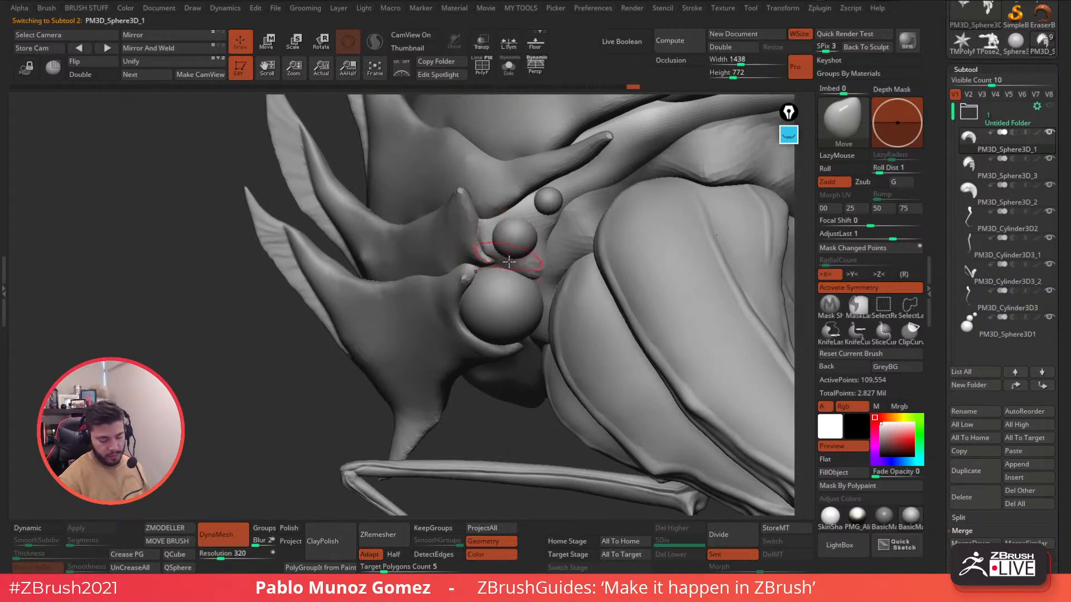
alt+right_drag(486, 266, 506, 228)
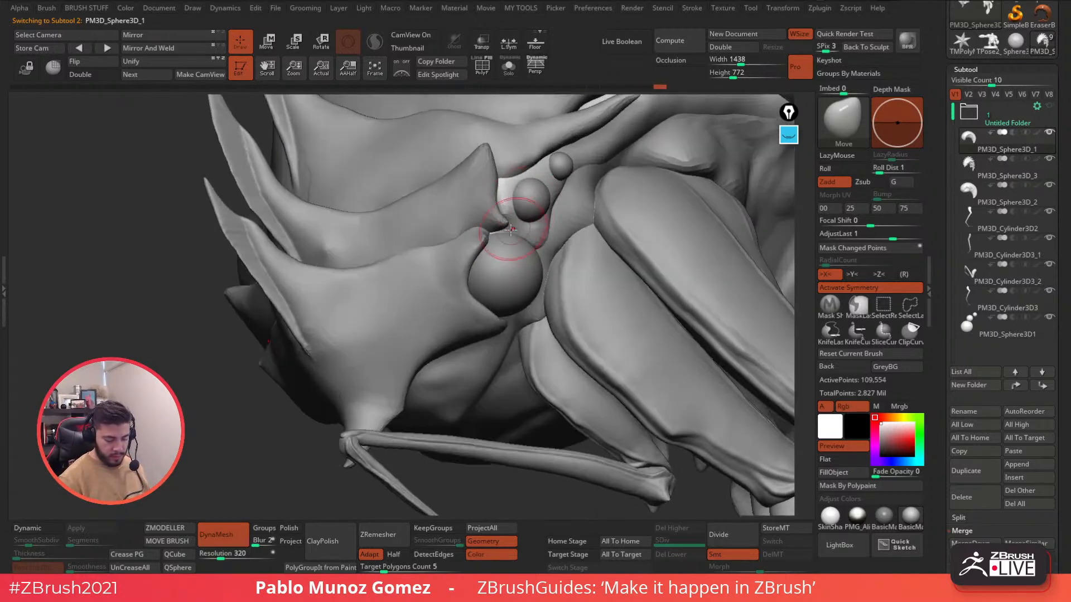
alt+click(500, 222)
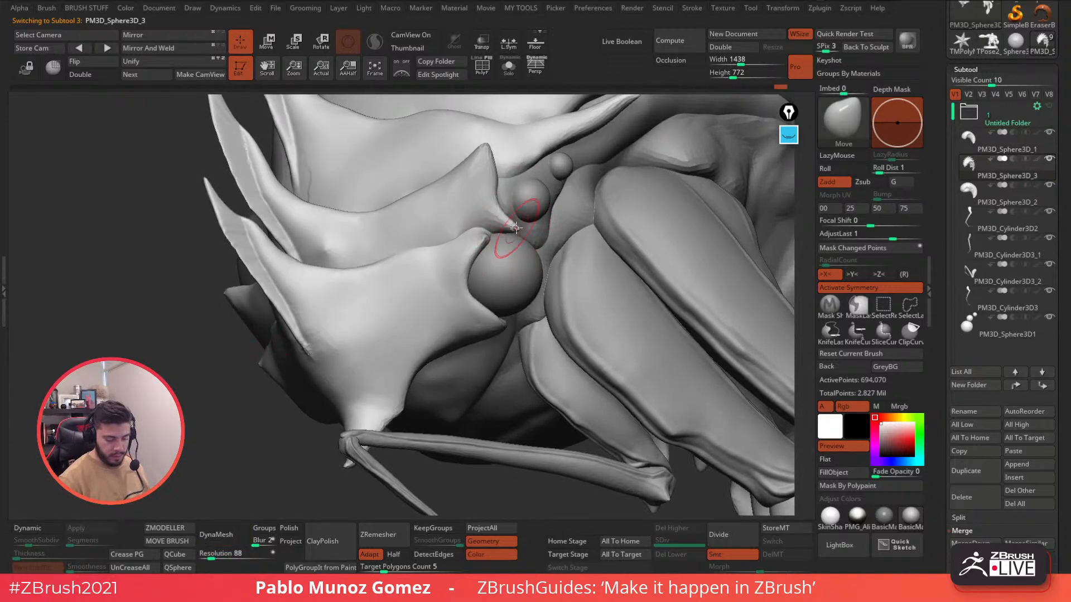
right_drag(514, 227, 487, 237)
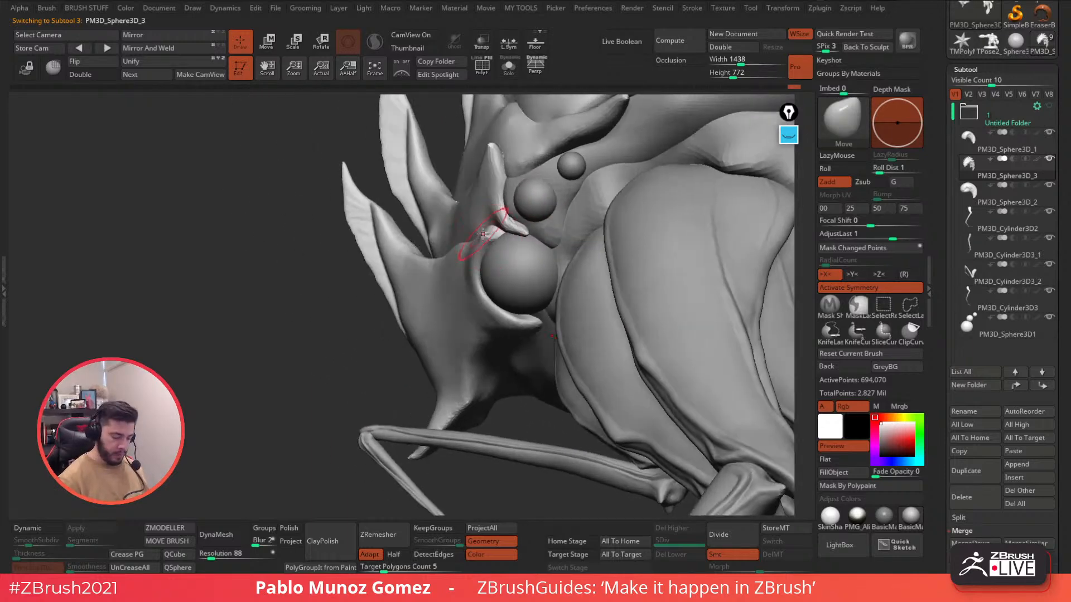
Refine the armour edge just above the large eye with the Move Topological brush.
key(space)
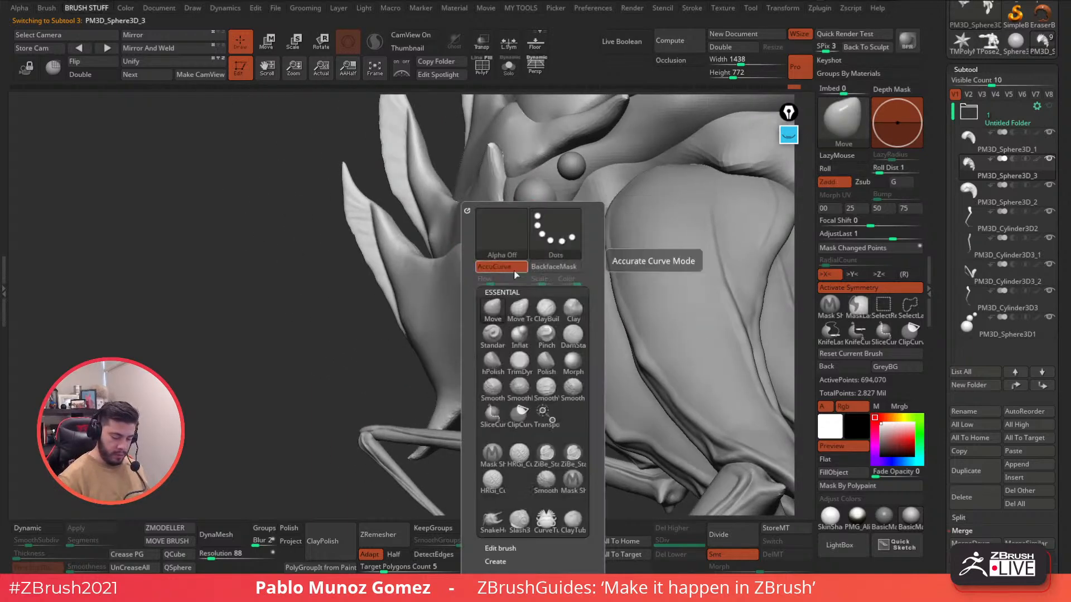
click(518, 308)
right_drag(502, 232, 499, 231)
drag(498, 231, 500, 223)
mouse_move(497, 218)
right_down()
mouse_move(504, 304)
mouse_move(484, 238)
mouse_move(474, 251)
mouse_move(472, 232)
mouse_move(550, 227)
mouse_move(456, 241)
right_up()
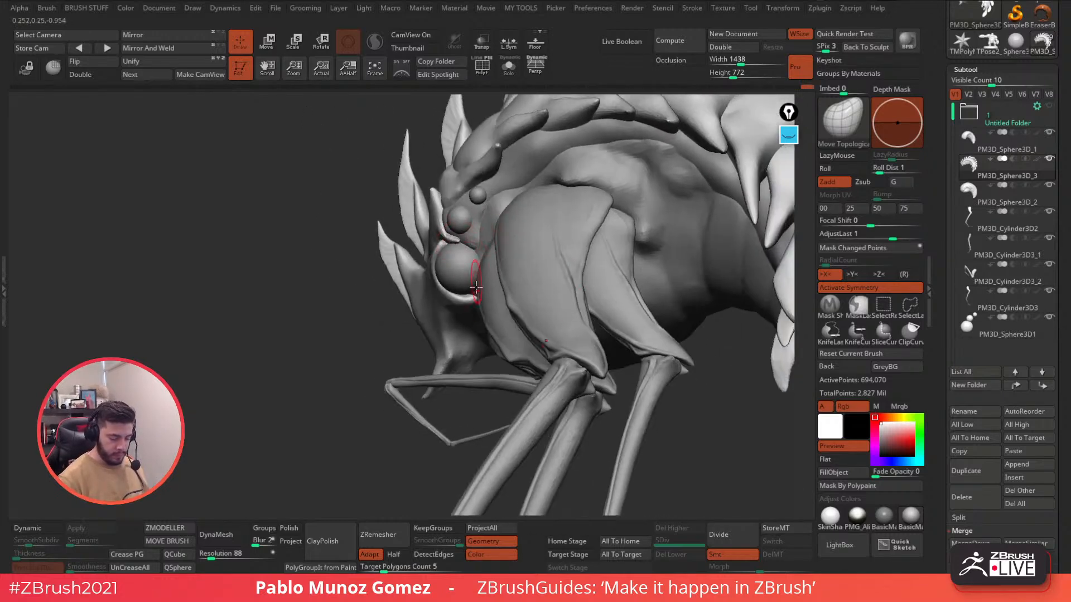
right_drag(473, 296, 497, 252)
Select the PM3D_Sphere3D_1 head piece, choose the ZiBe_Standard brush, and remesh the piece with DynaMesh at resolution 528.
alt+click(500, 244)
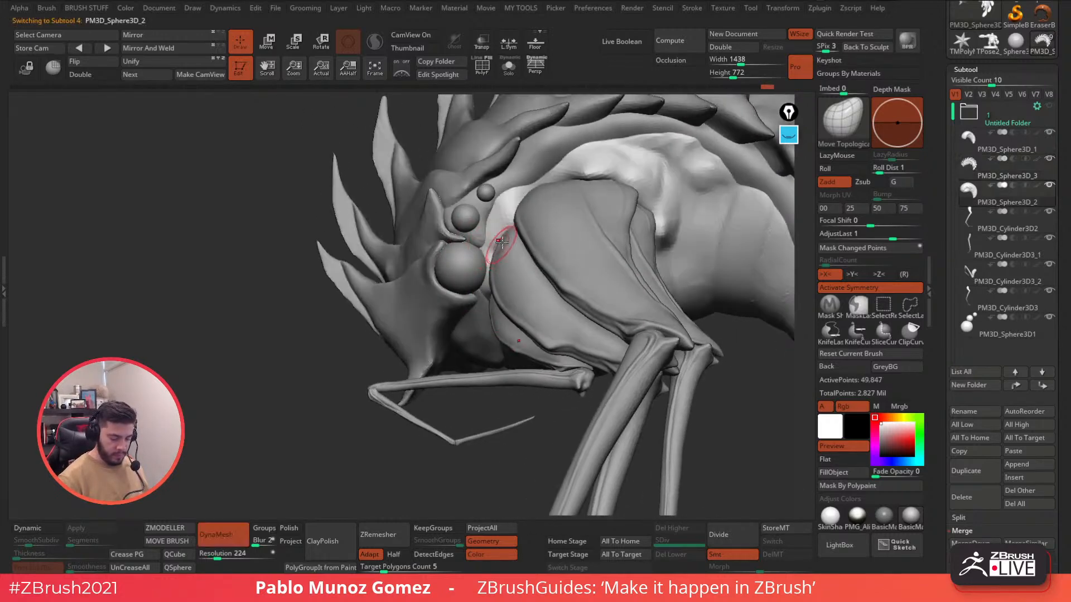
key(space)
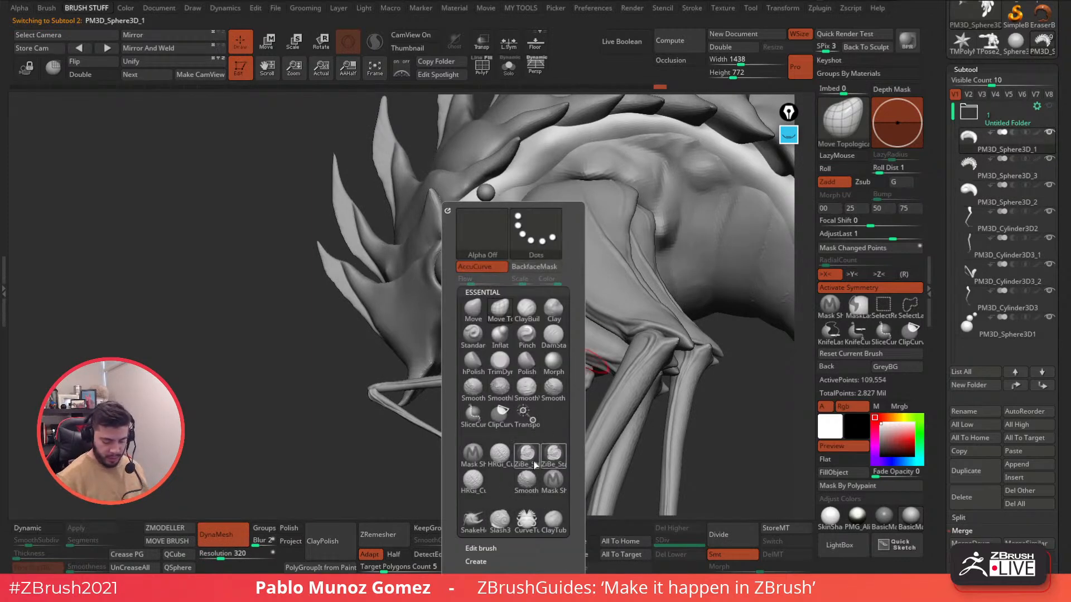
click(553, 453)
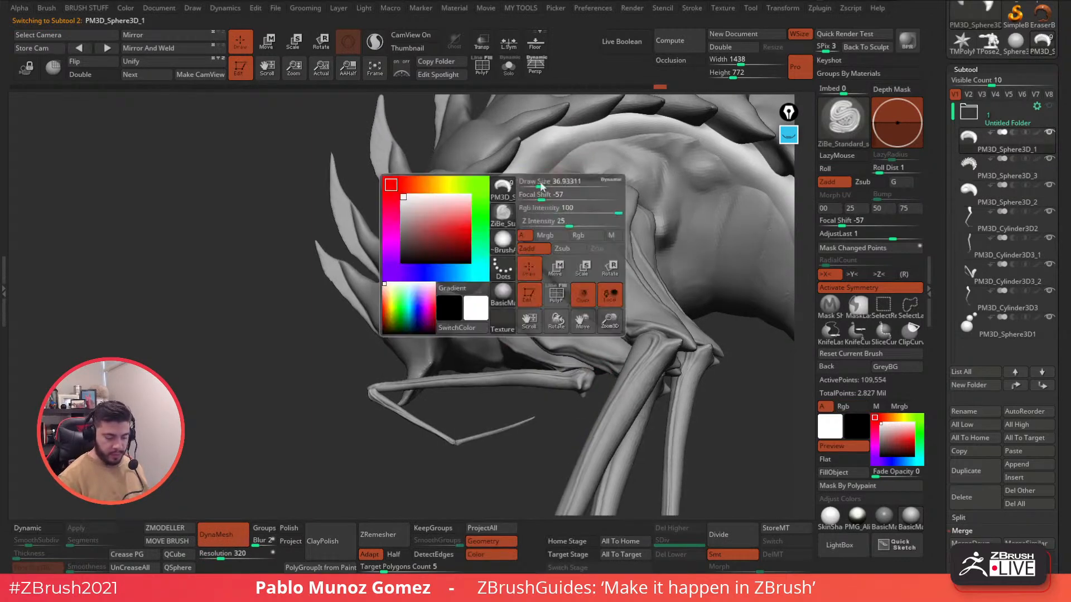
ctrl+right_drag(512, 195, 335, 400)
drag(225, 554, 230, 553)
ctrl+drag(240, 457, 249, 472)
click(510, 71)
click(510, 70)
Sculpt raised folds and creases around the middle and smallest eyes on the head piece.
ctrl+right_drag(496, 114, 463, 181)
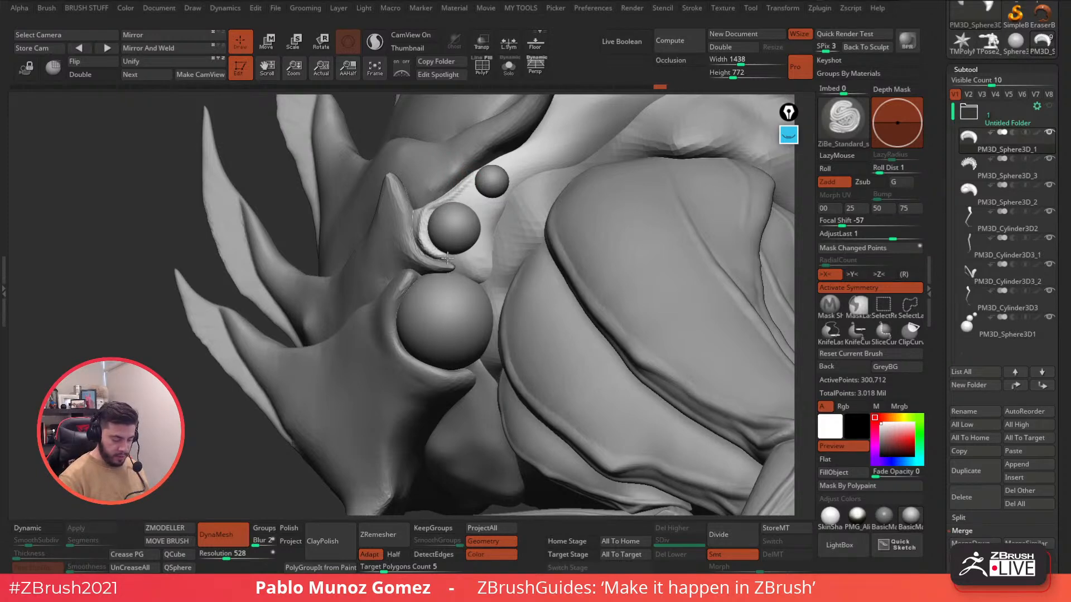
drag(457, 256, 482, 228)
alt+right_drag(518, 170, 492, 220)
drag(439, 243, 452, 221)
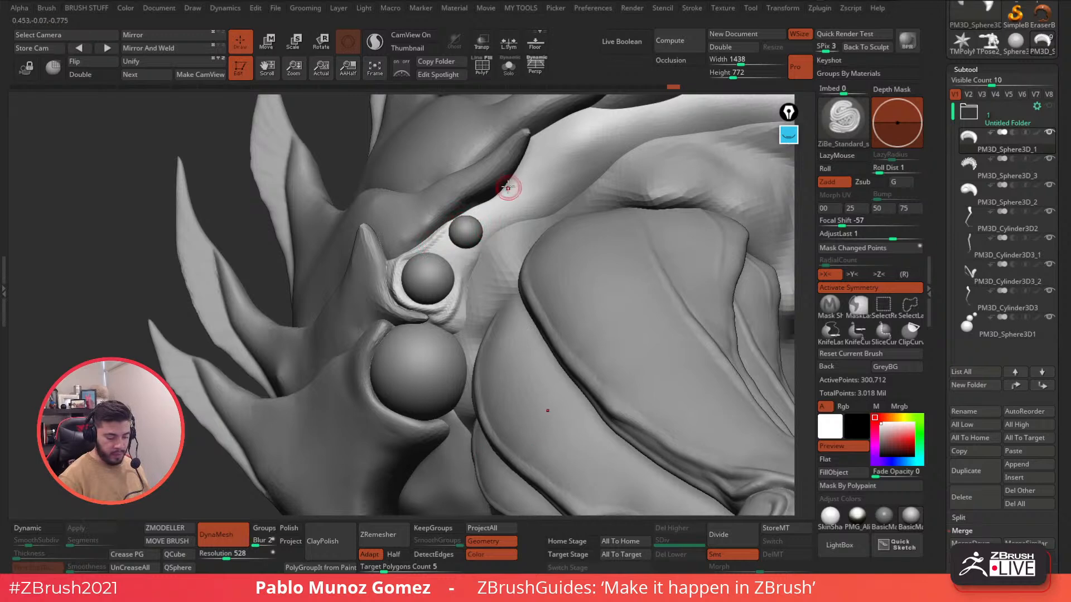
drag(508, 203, 528, 167)
mouse_move(493, 219)
mouse_down()
mouse_move(457, 251)
mouse_move(448, 239)
mouse_move(452, 253)
mouse_up()
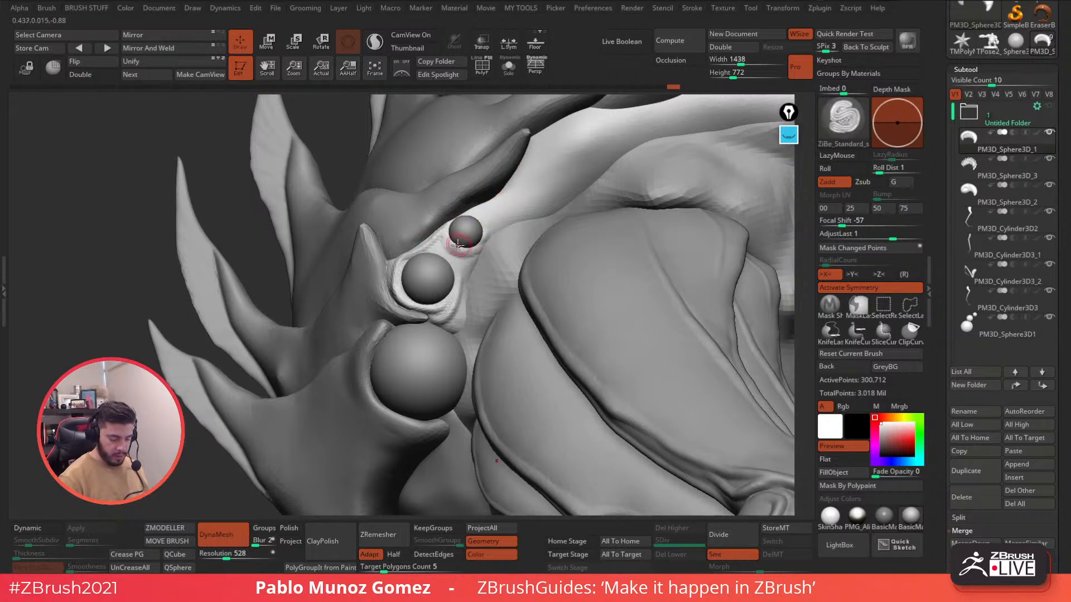
Smooth the inner body piece, PM3D_Sphere3D_2, in the gap between the eyes and the upper leg.
alt+right_drag(461, 299, 470, 235)
alt+click(473, 270)
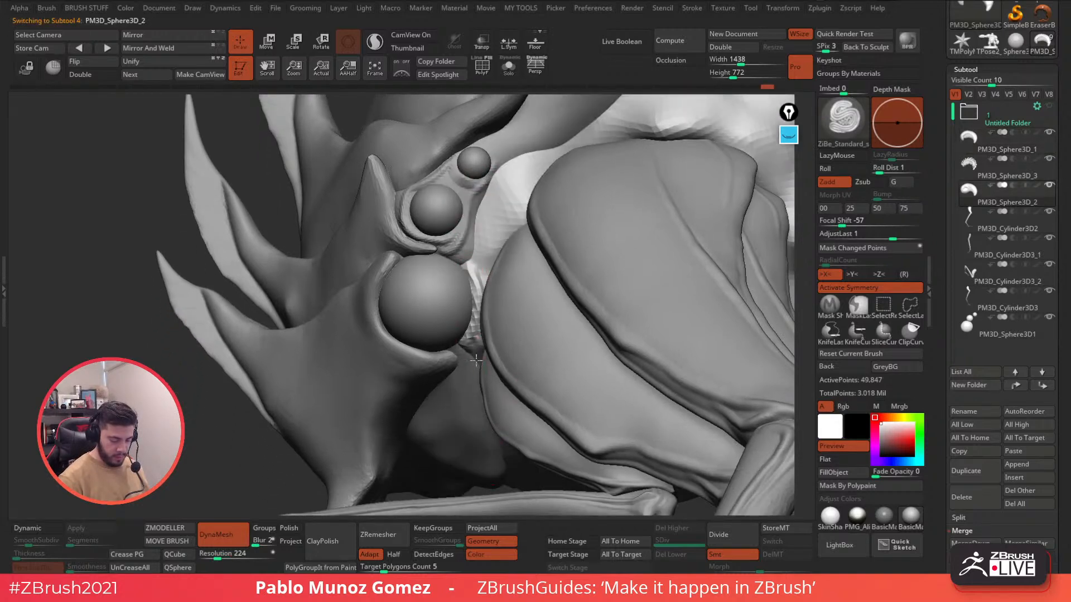
shift+drag(476, 277, 489, 185)
ctrl+right_drag(488, 240, 484, 208)
Extend the armour's lower rim tip beneath the large eye with the Move Topological brush.
mouse_move(476, 331)
alt+right_down()
mouse_move(482, 287)
mouse_move(472, 274)
alt+right_up()
alt+click(466, 296)
key(b)
key(m)
key(t)
key(space)
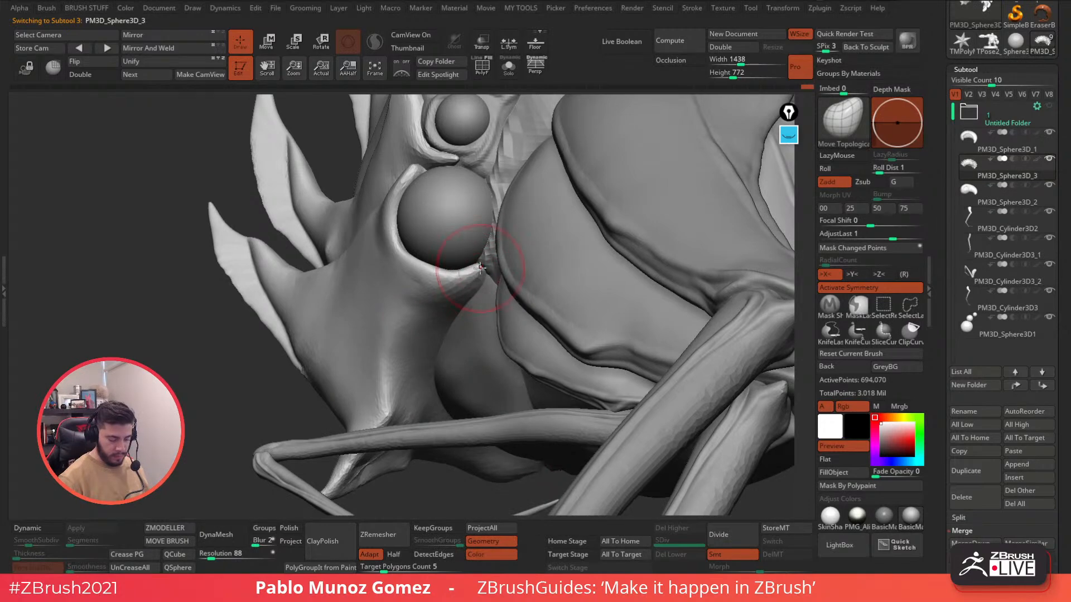
right_drag(473, 290, 450, 279)
Pull a pointed central horn up from the front of the PM3D_Sphere3D_1 face piece and refine its shape.
alt+click(454, 279)
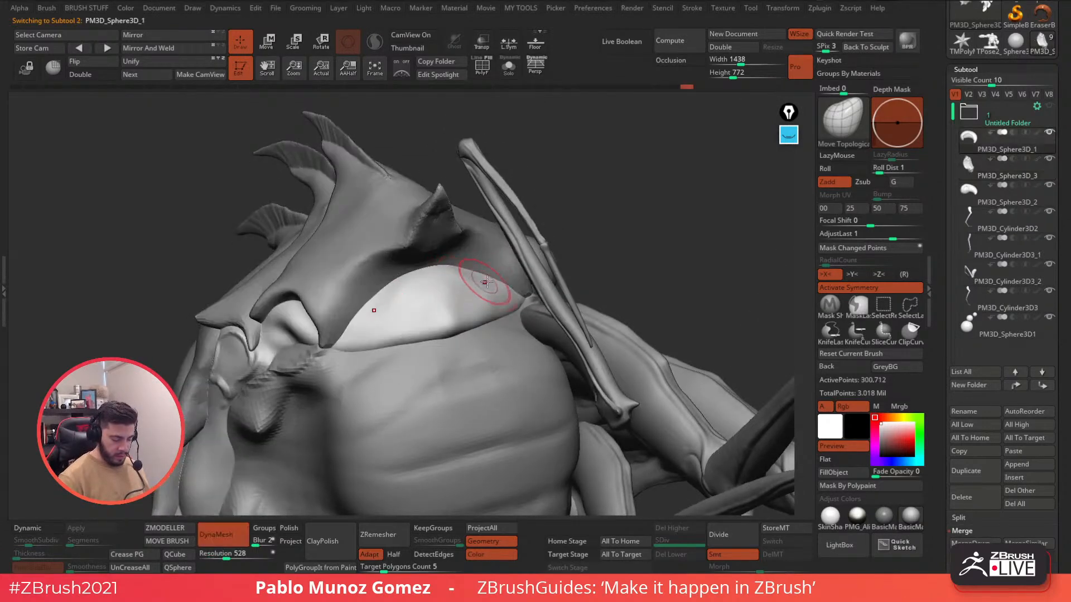
key(space)
click(487, 309)
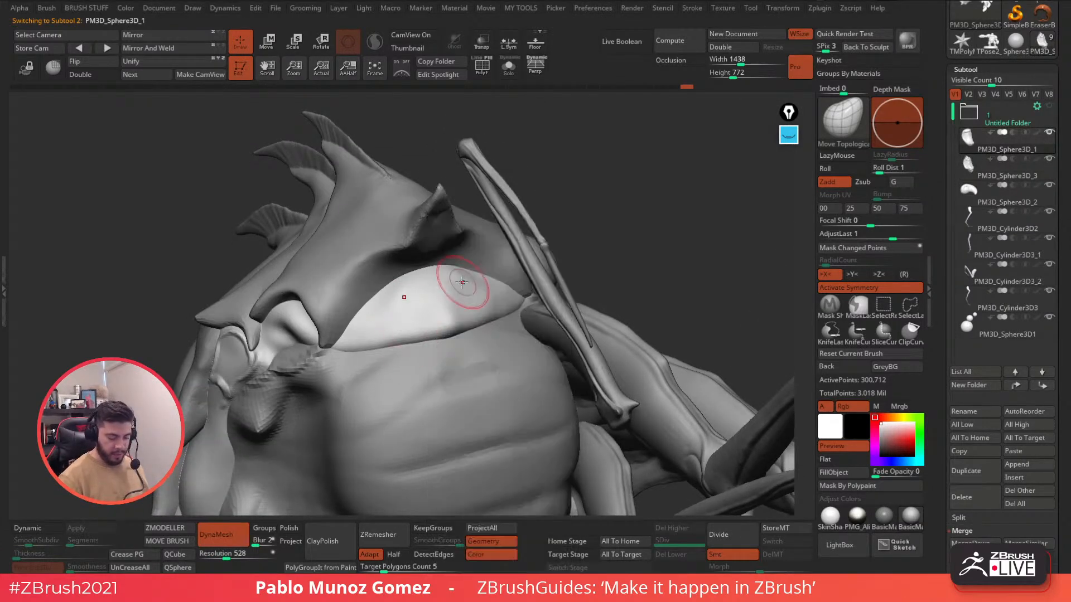
right_click(466, 279)
drag(463, 290, 479, 251)
mouse_move(479, 251)
right_down()
mouse_move(418, 281)
mouse_move(433, 267)
mouse_move(416, 259)
mouse_move(407, 272)
right_up()
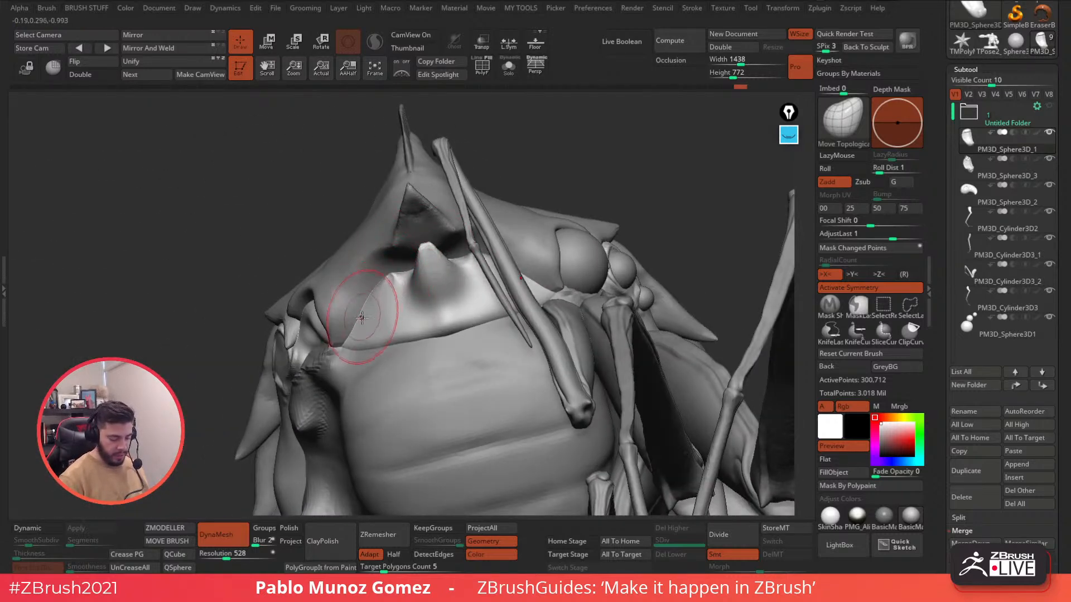
right_drag(361, 316, 402, 304)
shift+drag(401, 301, 407, 282)
right_drag(407, 282, 433, 287)
Carve creases around the base of the central face horn with the HRGi_Cutter brush.
key(space)
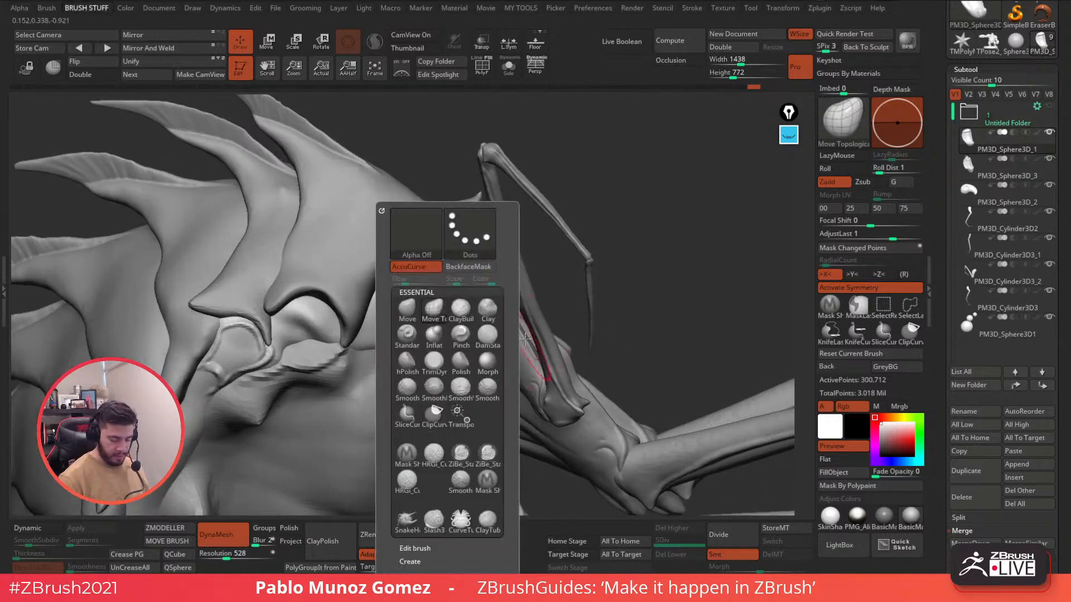
click(434, 454)
key(space)
right_drag(570, 164, 550, 177)
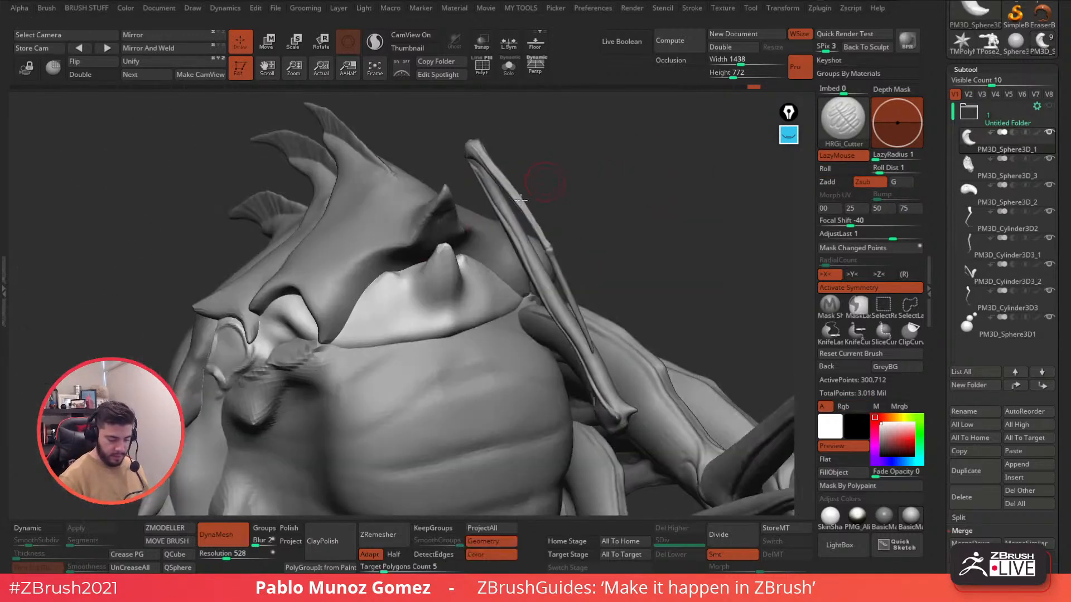
right_drag(418, 302, 479, 282)
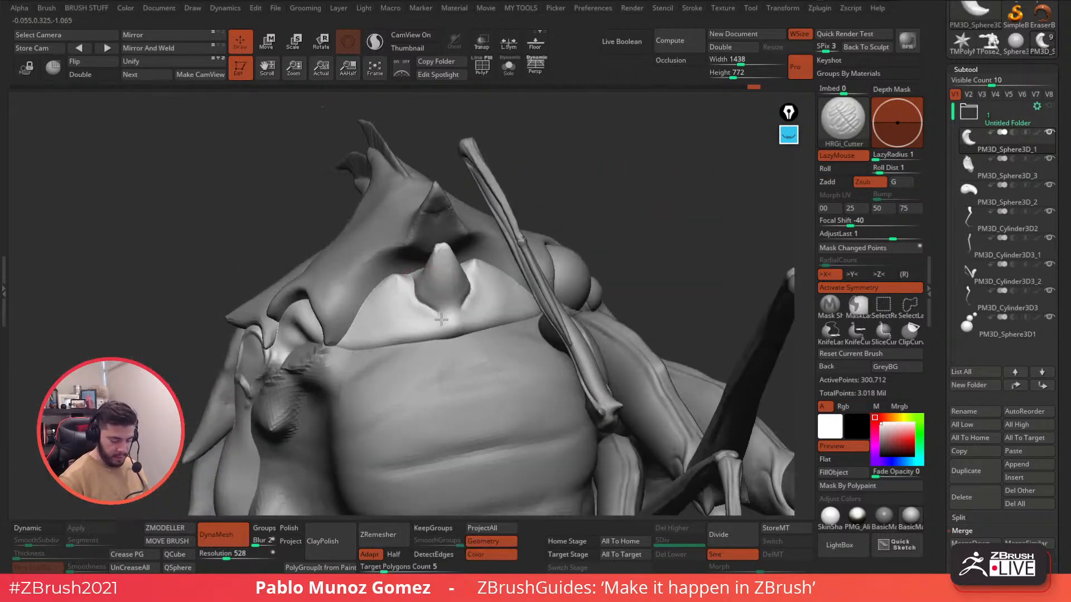
mouse_move(481, 284)
mouse_down()
mouse_move(466, 328)
mouse_move(496, 321)
mouse_up()
Carve along the front armour's lower edge above the face with HRGi_Cutter and smooth the cut.
alt+click(429, 232)
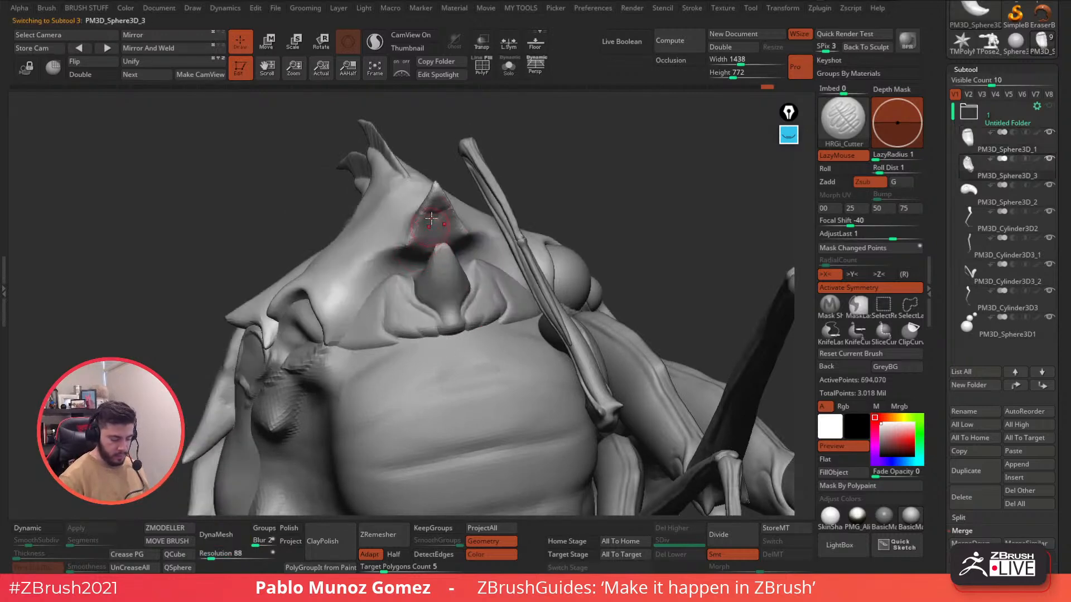
mouse_move(417, 253)
mouse_down()
mouse_move(366, 278)
mouse_move(336, 338)
mouse_up()
mouse_move(358, 304)
mouse_down()
mouse_move(382, 282)
mouse_move(337, 333)
mouse_up()
shift+right_drag(337, 333, 427, 268)
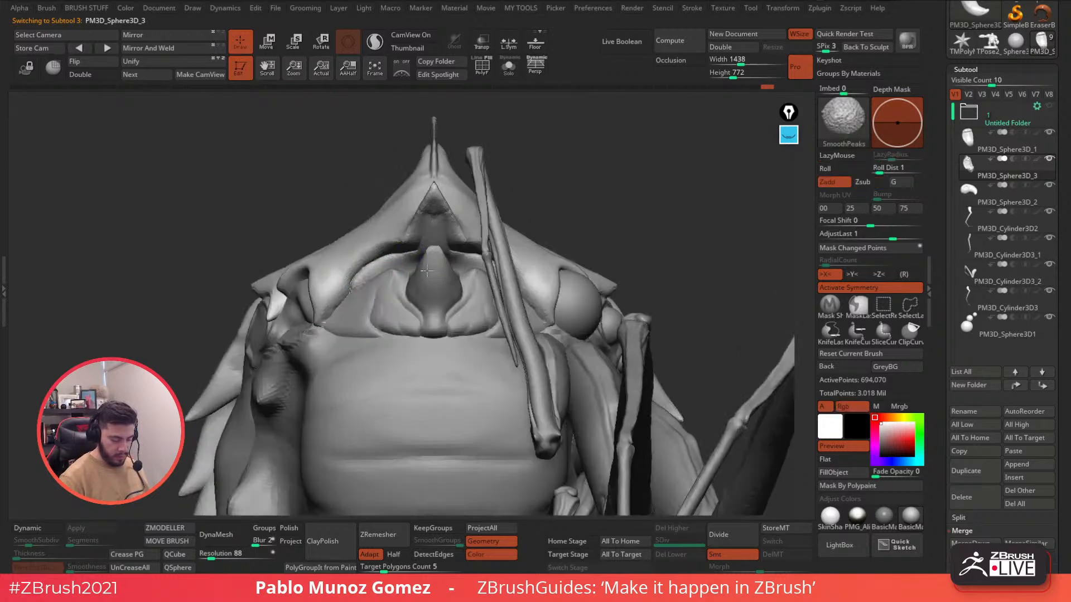
mouse_move(409, 255)
mouse_down()
mouse_move(385, 262)
mouse_move(415, 260)
mouse_up()
mouse_move(631, 184)
mouse_down()
mouse_move(440, 244)
mouse_move(564, 209)
mouse_up()
shift+drag(415, 252, 409, 267)
mouse_move(566, 196)
mouse_down()
mouse_move(476, 206)
mouse_move(554, 191)
mouse_move(495, 289)
mouse_move(589, 302)
mouse_move(624, 268)
mouse_move(634, 292)
mouse_move(550, 263)
mouse_move(441, 251)
mouse_move(395, 310)
mouse_up()
Carve diagonal grooves into the head piece behind the smallest eye with HRGi_Cutter.
alt+click(476, 215)
key(space)
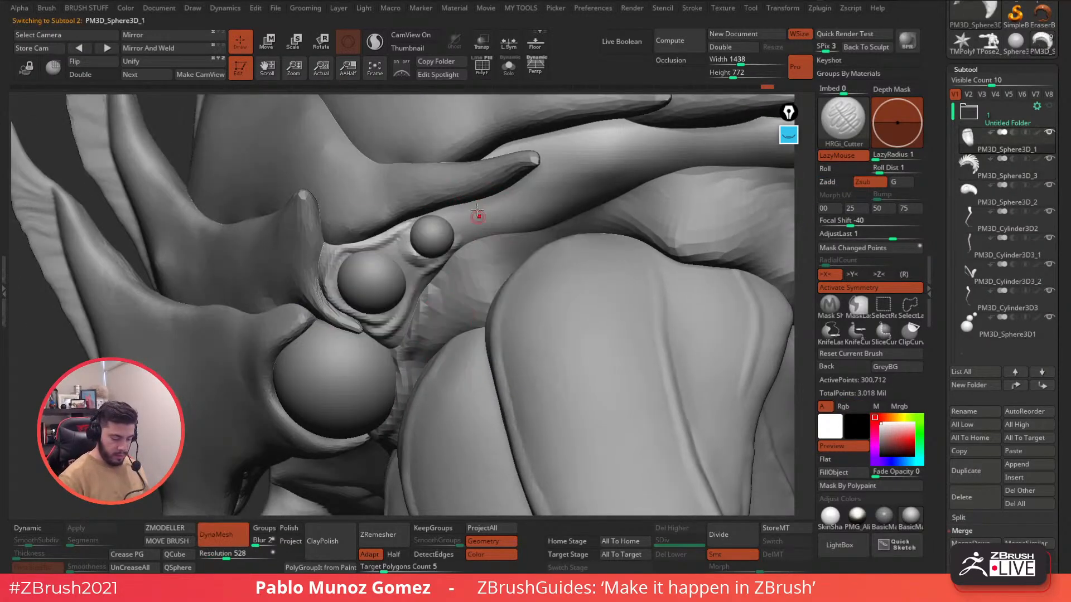
shift+drag(440, 260, 487, 224)
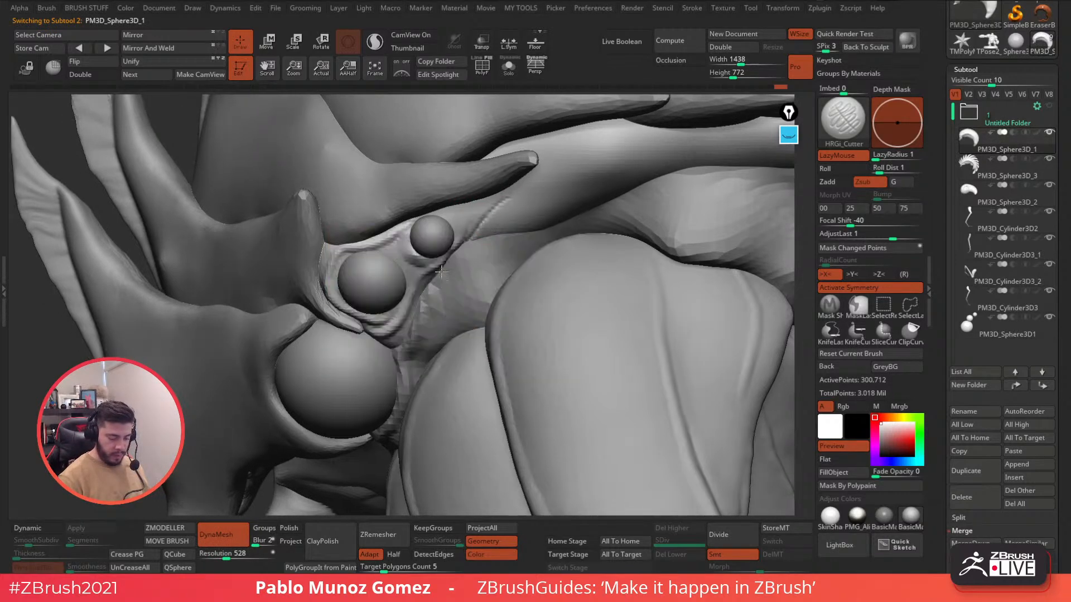
key(space)
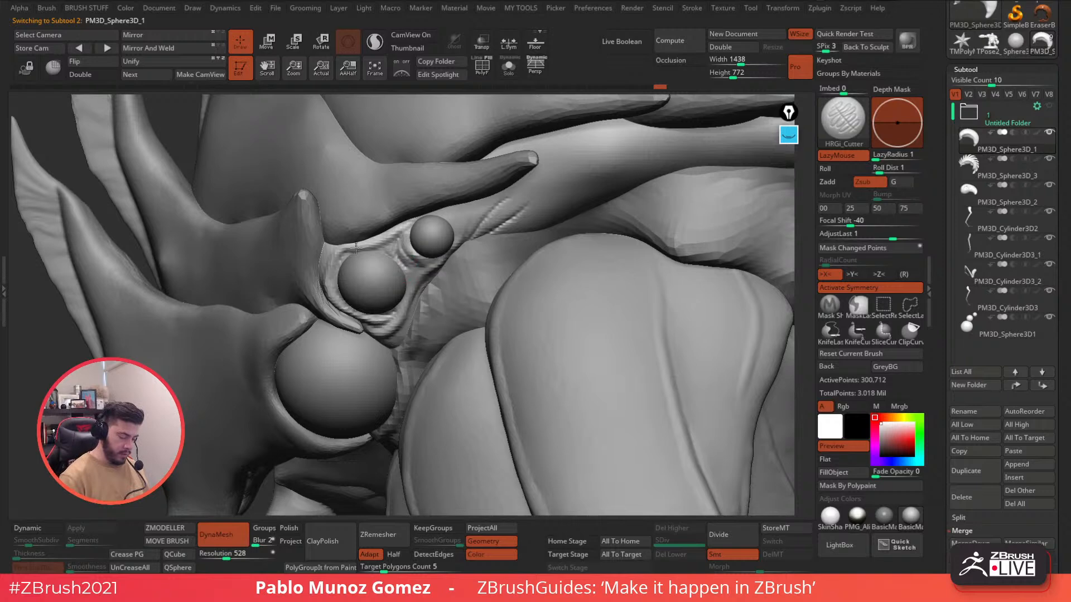
Append a Sphere3D subtool to the creature.
alt+click(331, 226)
right_drag(345, 247, 491, 288)
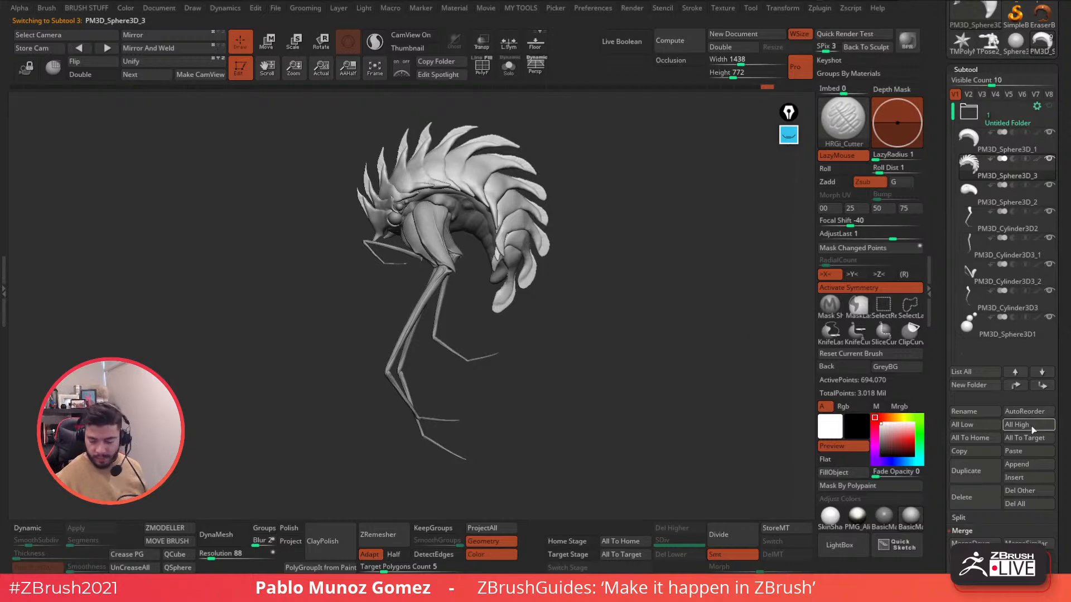
click(1030, 466)
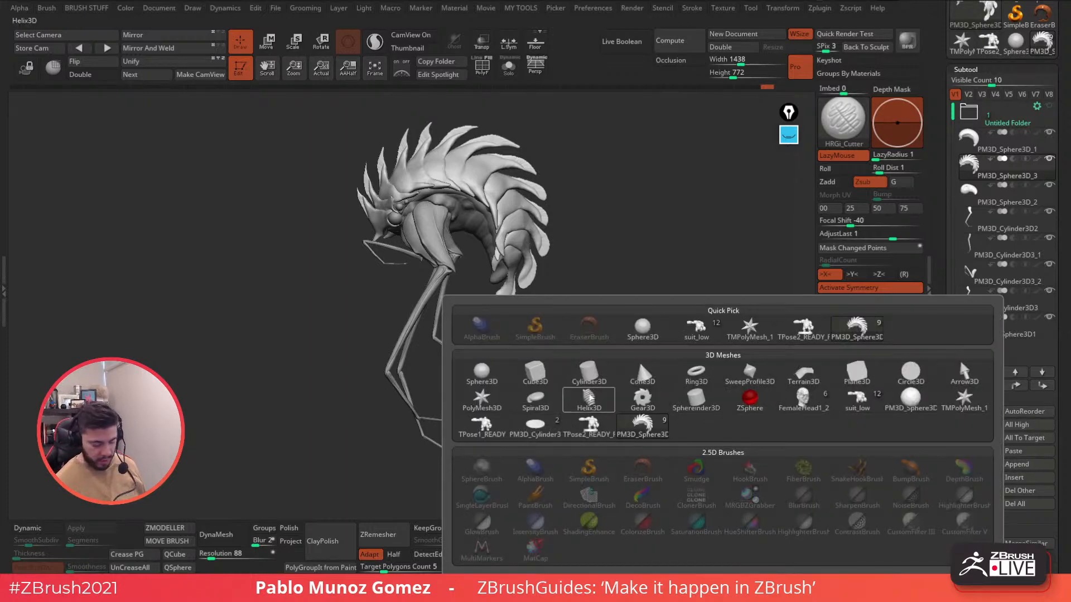
click(484, 379)
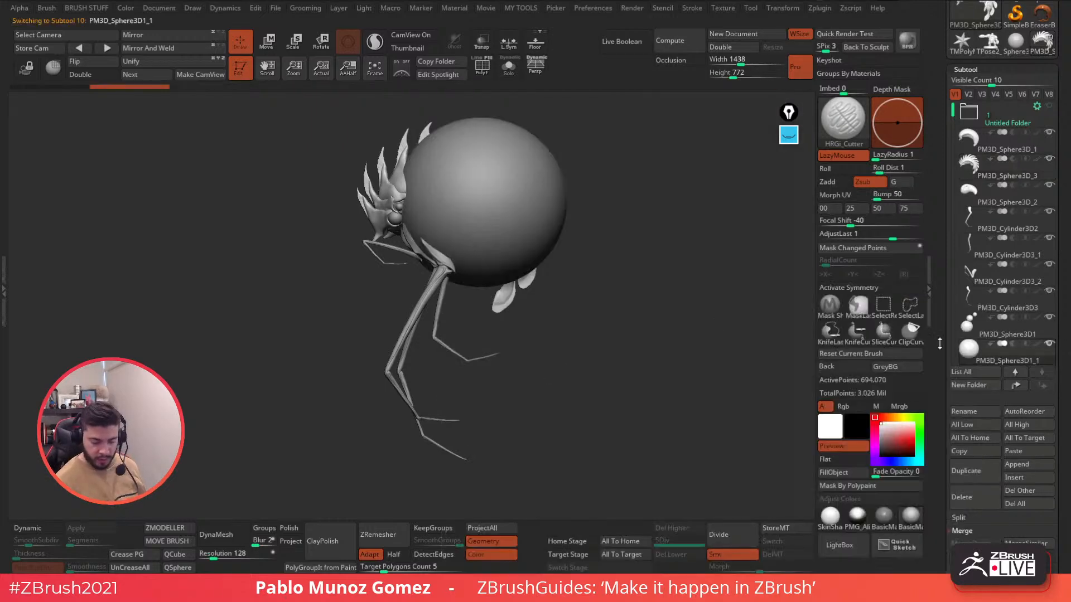
Shrink the appended sphere, position it at the tail tip, and scale and rotate it into a slim, tilted ellipsoid.
click(268, 43)
drag(481, 203, 464, 218)
drag(533, 157, 551, 249)
drag(500, 294, 490, 304)
drag(549, 251, 541, 246)
drag(455, 290, 475, 289)
alt+drag(589, 265, 598, 329)
drag(542, 284, 542, 303)
drag(505, 255, 534, 266)
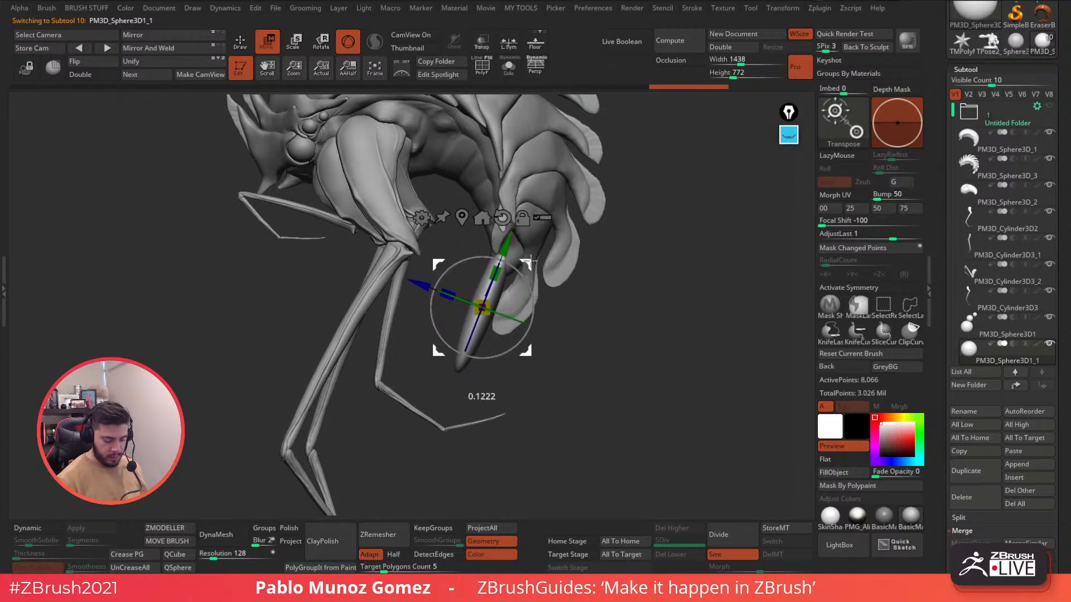
Try the Bend Arc deformer on the ellipsoid at the tail tip.
click(422, 219)
click(486, 270)
drag(486, 308, 508, 307)
click(427, 223)
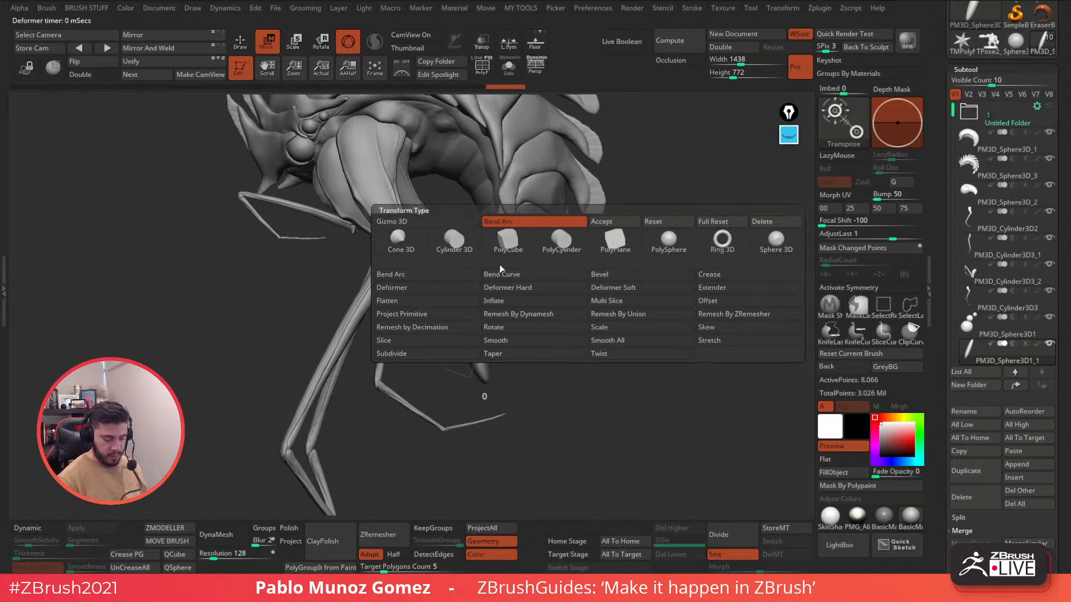
click(475, 263)
Fine-tune the tail ellipsoid's placement and width from the side and rear views.
drag(525, 278, 515, 288)
shift+drag(610, 273, 543, 273)
drag(509, 323, 499, 324)
Leave the Bend Arc deformer, activate X symmetry and use the Move brush to bend the tail ellipsoid into a curved hook.
key(q)
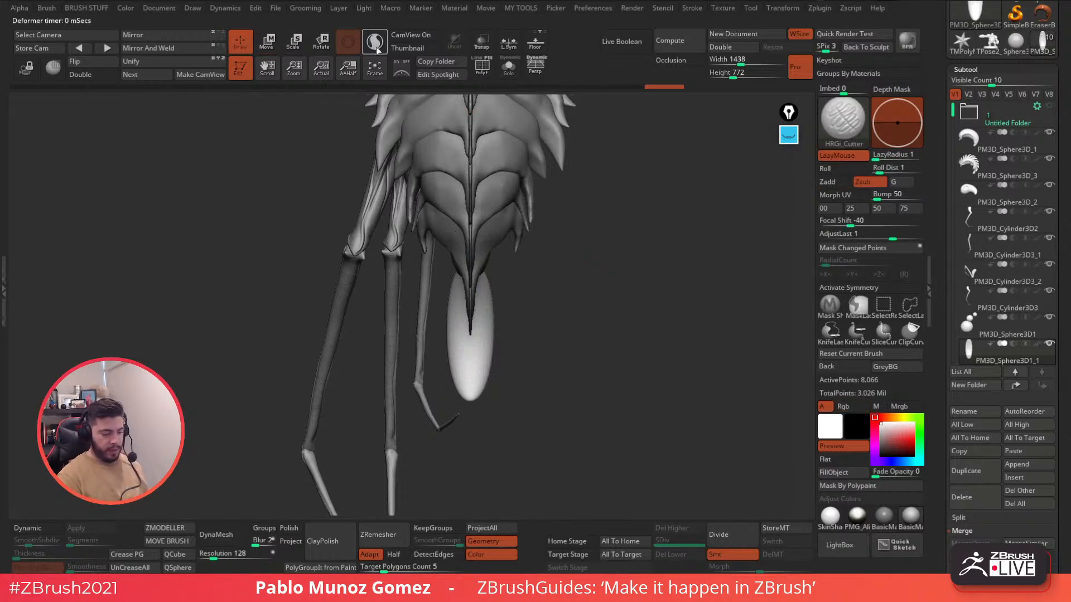
click(875, 289)
key(b)
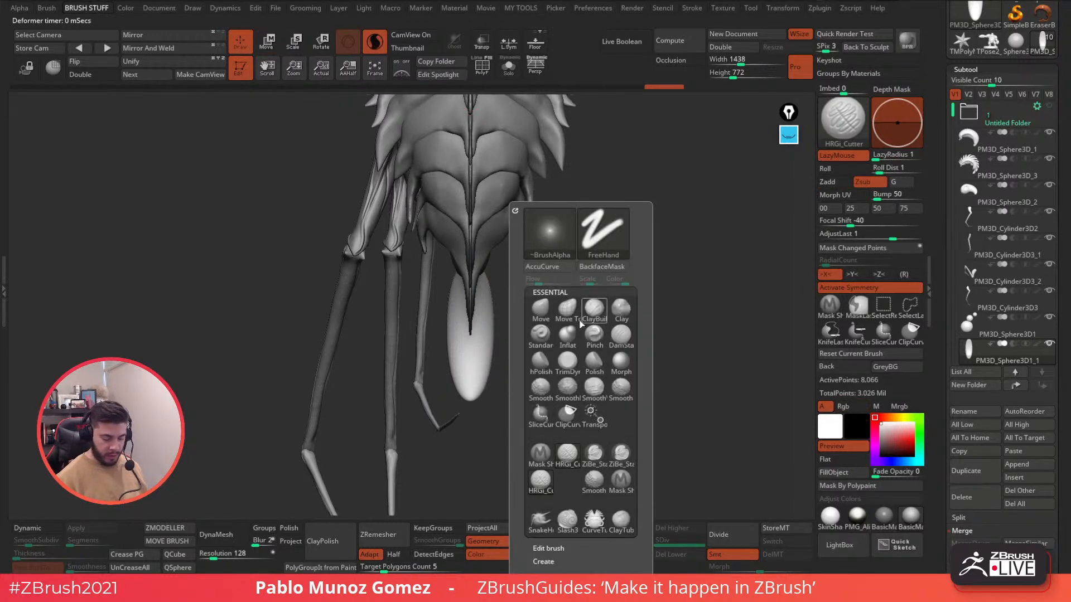
key(m)
key(v)
drag(547, 303, 549, 303)
key(space)
drag(549, 304, 580, 305)
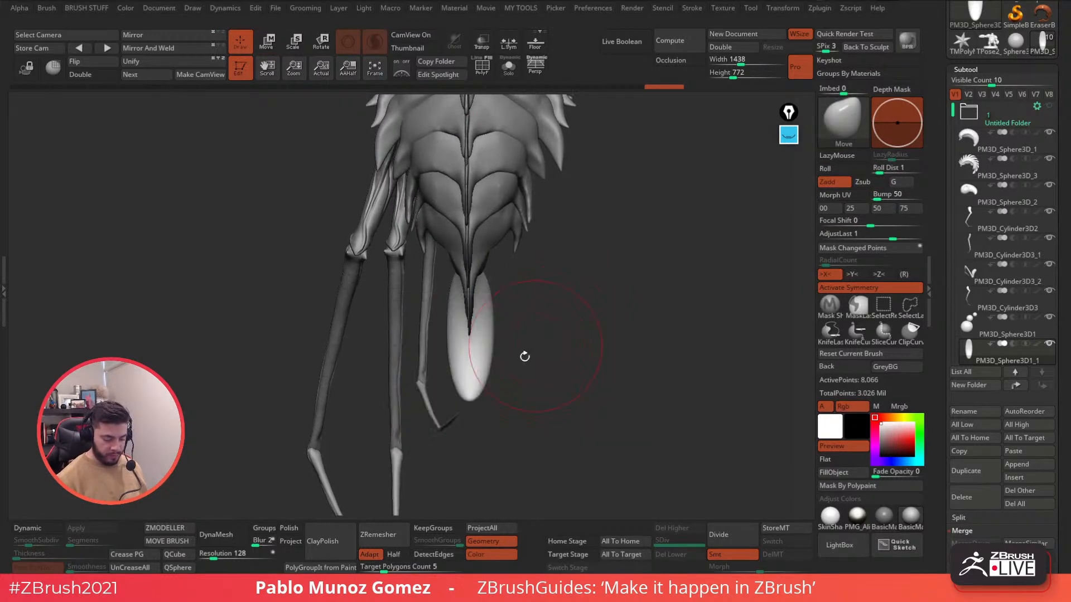
mouse_move(487, 383)
mouse_down()
mouse_move(652, 337)
mouse_move(550, 394)
mouse_move(569, 400)
mouse_move(603, 380)
mouse_up()
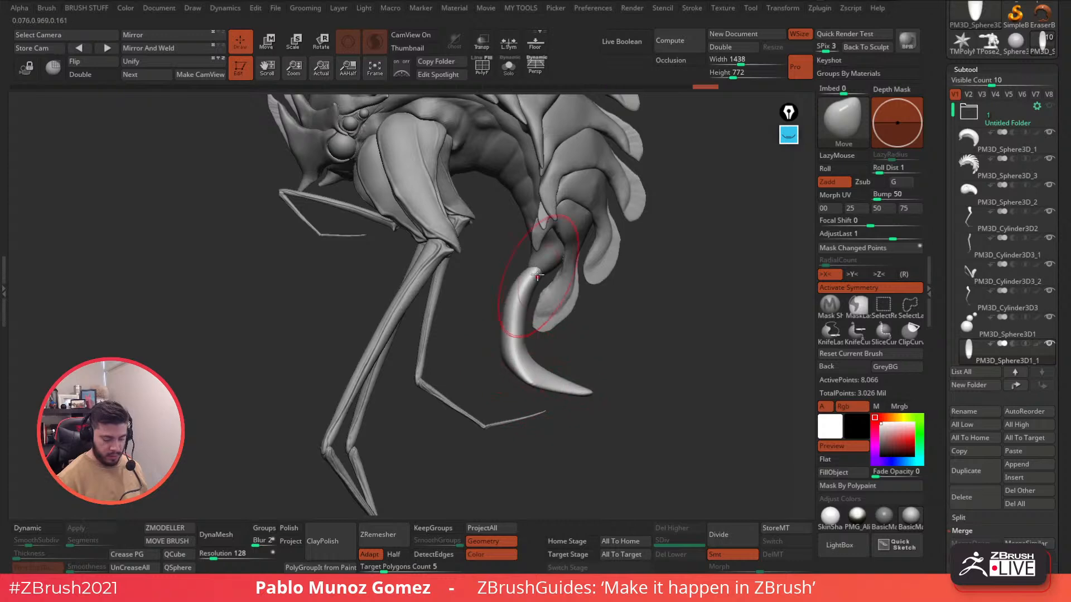
Pull the curved tail piece's upper end towards the body and smooth its surface.
key(space)
drag(538, 267, 541, 247)
mouse_move(541, 247)
right_down()
mouse_move(617, 270)
mouse_move(525, 280)
right_up()
shift+drag(538, 313, 540, 373)
right_drag(529, 357, 568, 323)
shift+drag(519, 304, 504, 331)
mouse_move(513, 331)
right_down()
mouse_move(588, 309)
mouse_move(567, 311)
mouse_move(589, 376)
mouse_move(576, 337)
mouse_move(576, 361)
right_up()
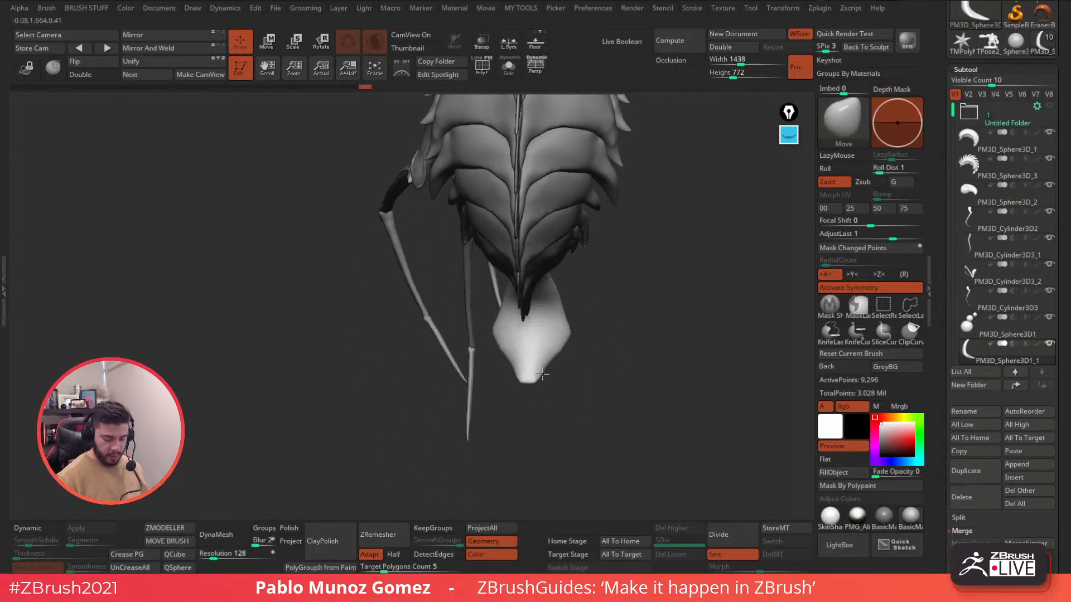
Shape the wide end of the tail piece into a fin with pointed lobes using the Move brush.
mouse_move(587, 320)
right_down()
mouse_move(576, 344)
mouse_move(574, 330)
mouse_move(581, 342)
right_up()
right_click(604, 330)
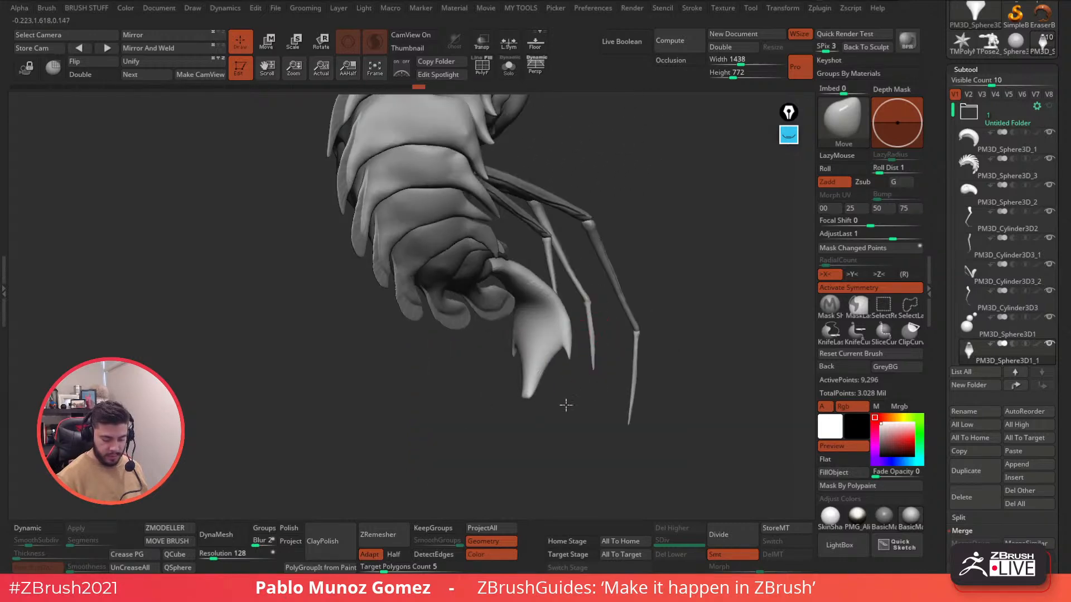
drag(568, 356, 568, 364)
shift+right_drag(568, 364, 561, 389)
mouse_move(612, 422)
right_down()
mouse_move(593, 373)
mouse_move(602, 267)
mouse_move(648, 270)
mouse_move(669, 293)
mouse_move(596, 299)
mouse_move(559, 389)
right_up()
right_click(486, 368)
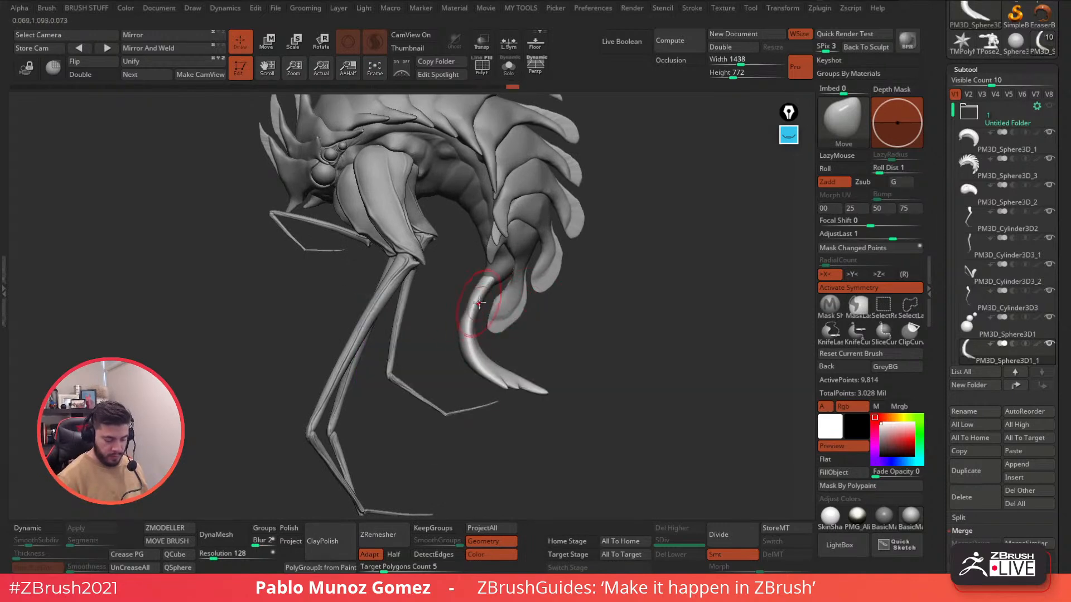
Move the tail fin's narrow upper end so it tucks into the tip of the abdomen.
right_drag(488, 299, 505, 262)
drag(499, 258, 509, 248)
right_drag(510, 251, 625, 250)
right_drag(507, 241, 561, 239)
drag(506, 246, 514, 242)
mouse_move(513, 242)
right_down()
mouse_move(556, 251)
mouse_move(540, 228)
right_up()
mouse_move(618, 278)
right_down()
mouse_move(638, 290)
mouse_move(643, 335)
mouse_move(676, 306)
right_up()
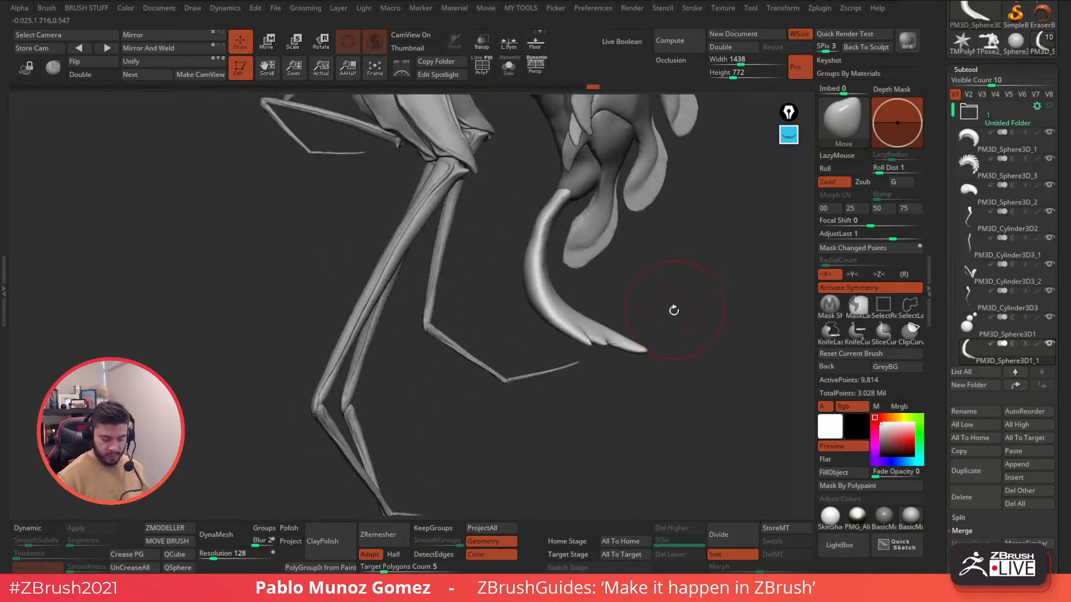
right_drag(619, 287, 575, 279)
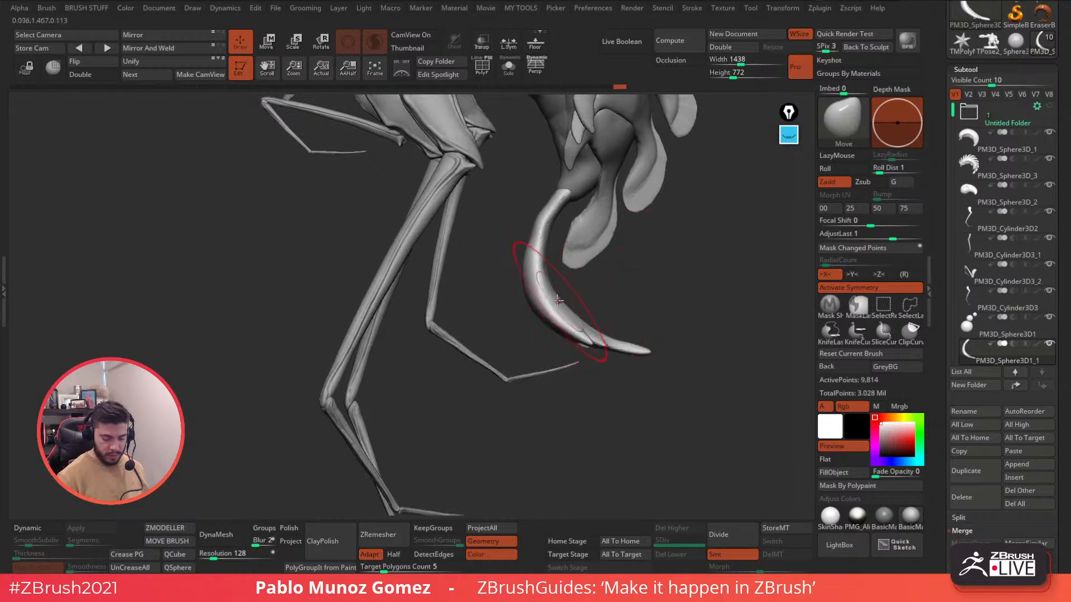
Reposition the tail fin slightly and scale it down a little against the tail tip.
key(w)
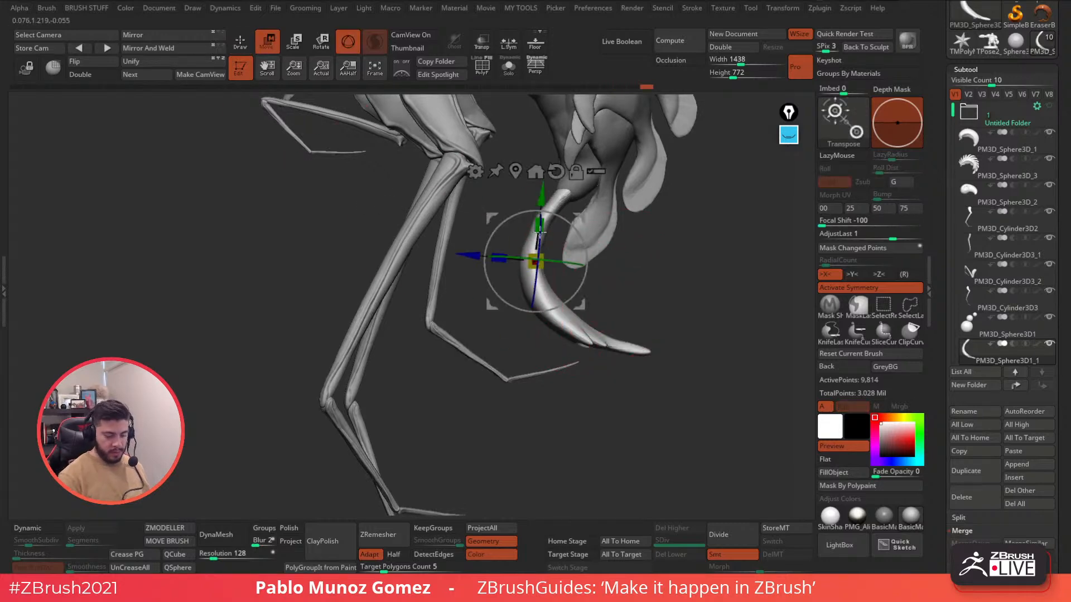
drag(537, 261, 531, 267)
drag(580, 218, 582, 210)
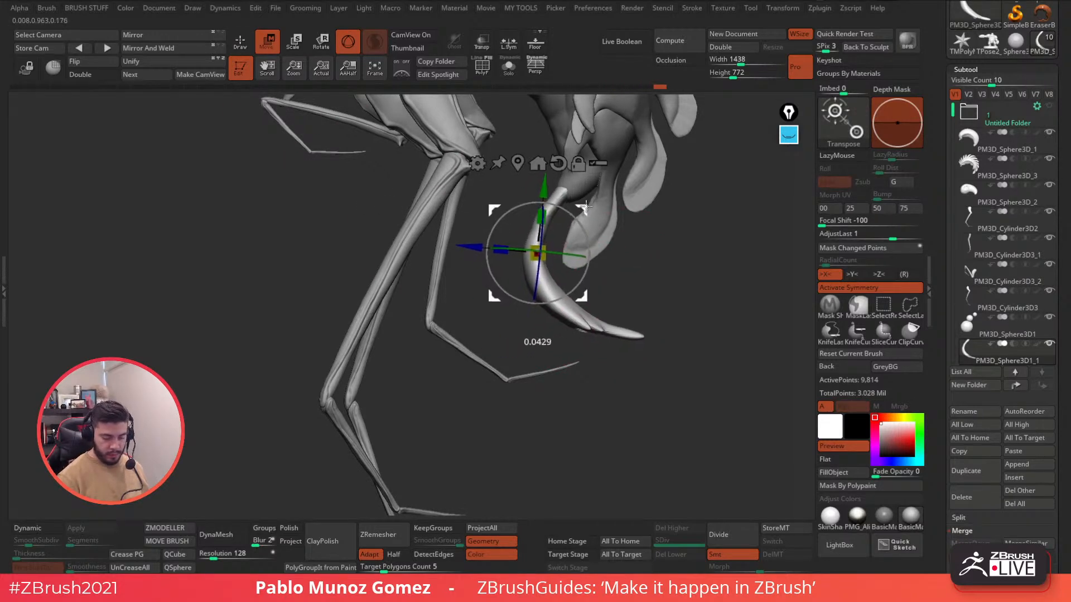
key(q)
mouse_move(418, 210)
right_down()
mouse_move(670, 283)
mouse_move(598, 284)
right_up()
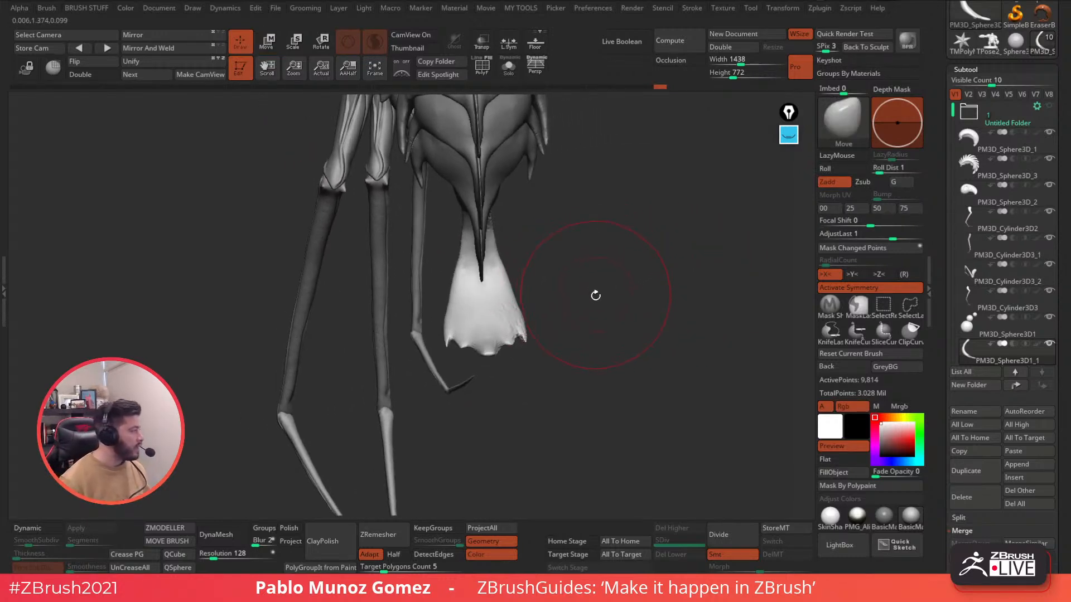
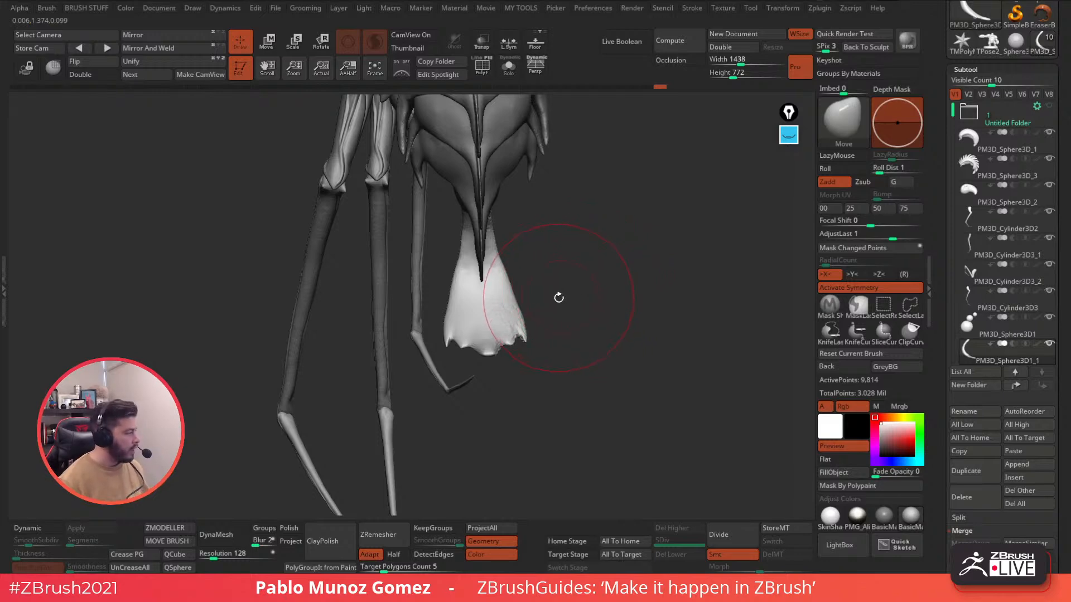
right_drag(526, 336, 579, 288)
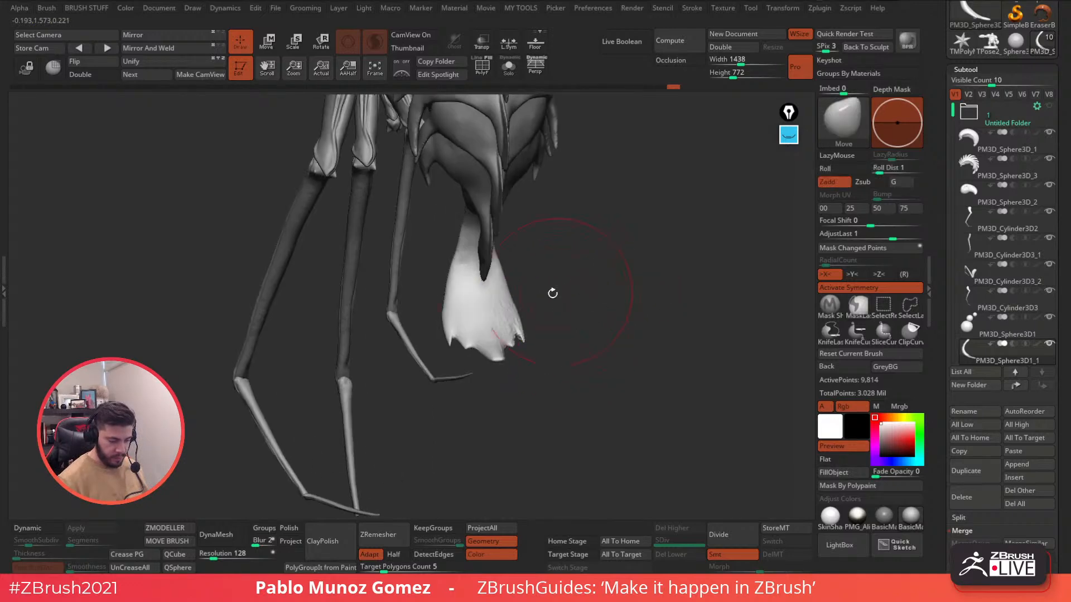
Mirror and weld the tail fin, and smooth it along its length.
click(156, 51)
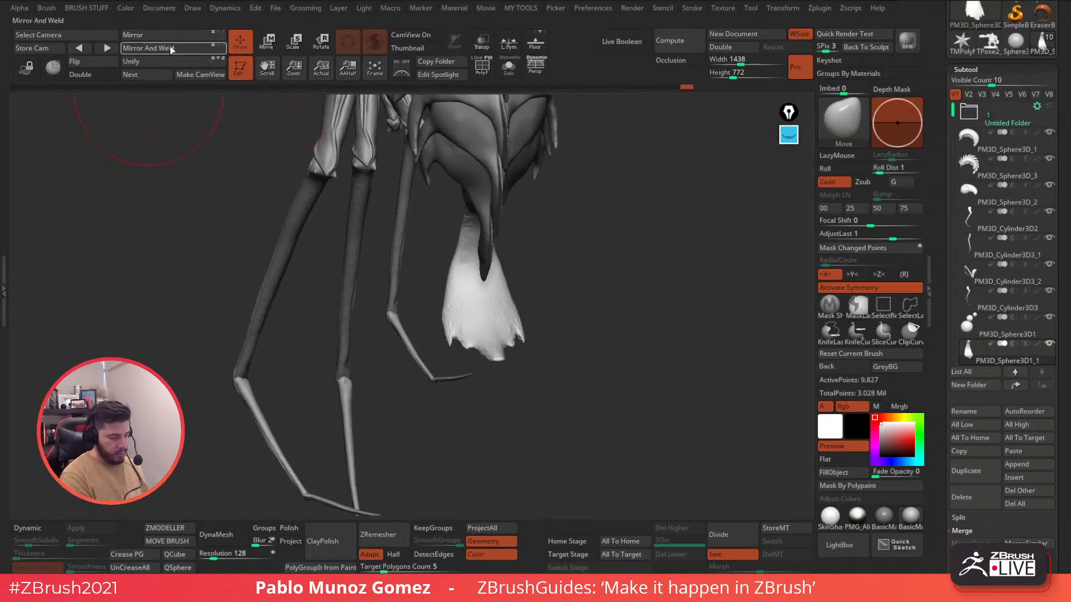
shift+drag(470, 225, 470, 339)
mouse_move(562, 285)
right_down()
mouse_move(591, 276)
mouse_move(639, 292)
right_up()
ctrl+drag(427, 268, 413, 287)
mouse_move(502, 209)
right_down()
mouse_move(556, 227)
mouse_move(514, 202)
mouse_move(540, 215)
right_up()
Select the inner body subtool PM3D_Sphere3D_2 and move its tail tip to meet the base of the fin.
alt+click(495, 187)
alt+click(486, 191)
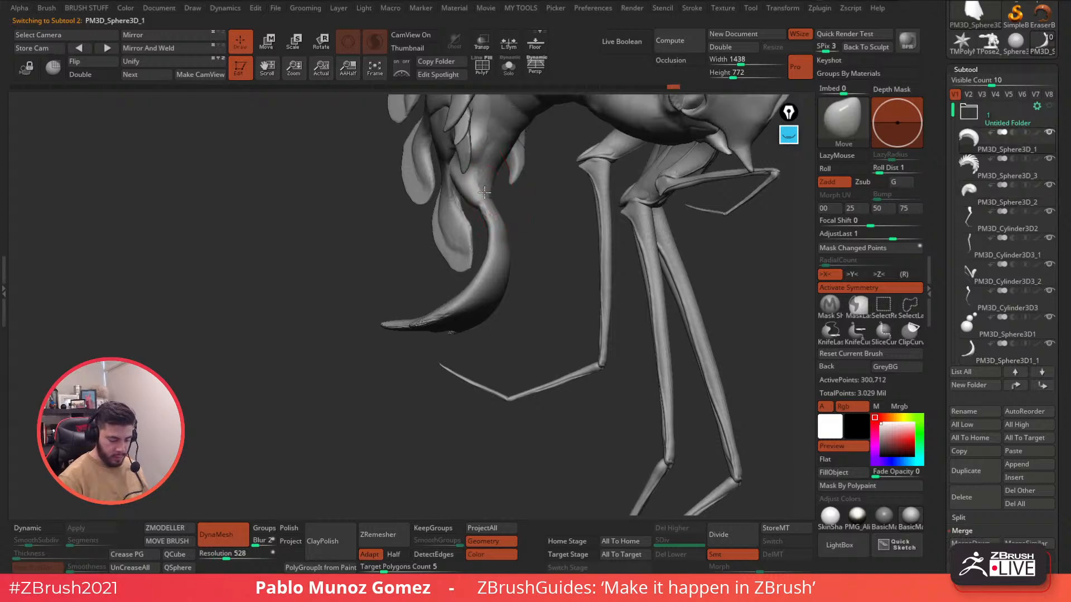
ctrl+right_drag(486, 190, 497, 199)
alt+click(491, 192)
key(space)
drag(495, 197, 484, 196)
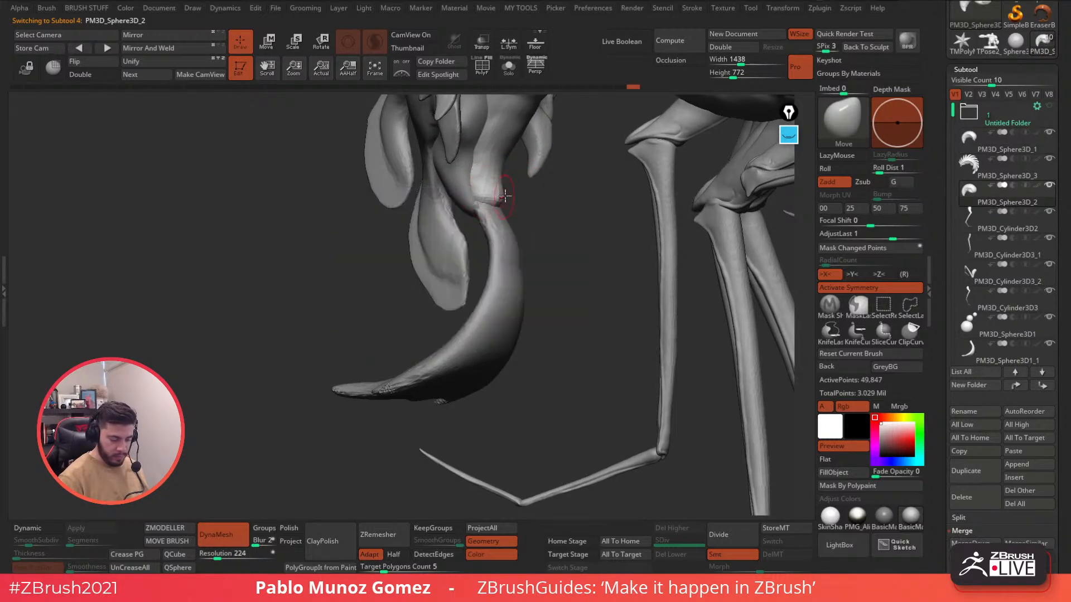
right_drag(501, 201, 501, 203)
right_drag(509, 254, 444, 236)
Extend the tip of body subtool PM3D_Sphere3D_1 over the fin's base and smooth the joint.
alt+click(526, 215)
right_drag(525, 211, 509, 203)
right_click(472, 246)
right_drag(472, 246, 493, 223)
mouse_move(495, 230)
shift+mouse_down()
mouse_move(500, 219)
mouse_move(496, 229)
shift+mouse_up()
right_drag(509, 218, 523, 220)
shift+drag(497, 228, 493, 233)
right_drag(496, 232, 527, 231)
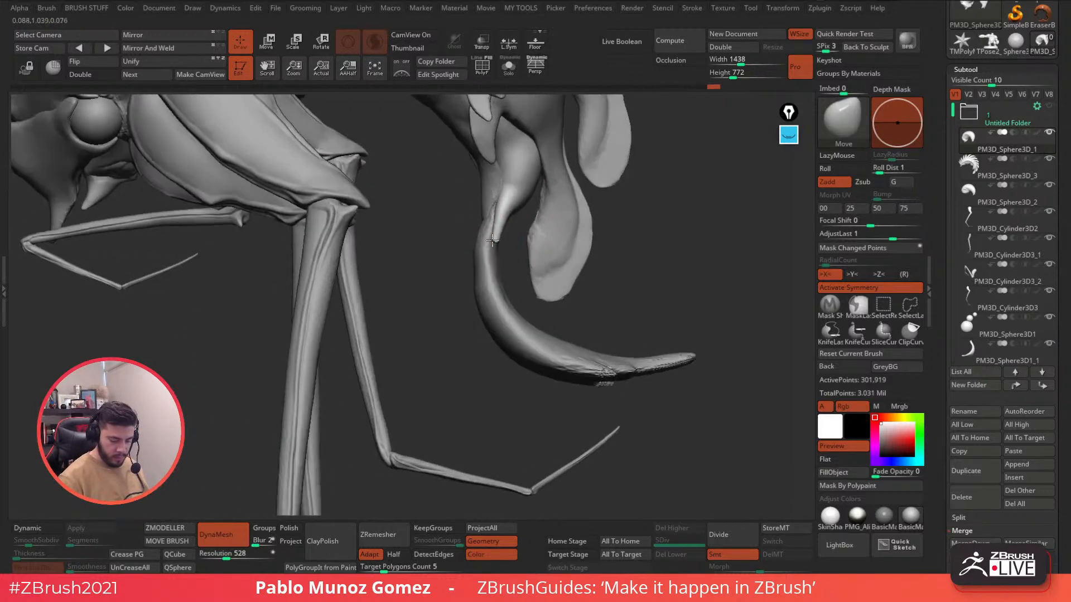
mouse_move(572, 258)
ctrl+right_down()
mouse_move(614, 214)
mouse_move(620, 230)
mouse_move(610, 218)
mouse_move(576, 292)
mouse_move(671, 303)
mouse_move(573, 311)
mouse_move(592, 320)
mouse_move(531, 340)
mouse_move(640, 323)
mouse_move(551, 330)
mouse_move(628, 333)
ctrl+right_up()
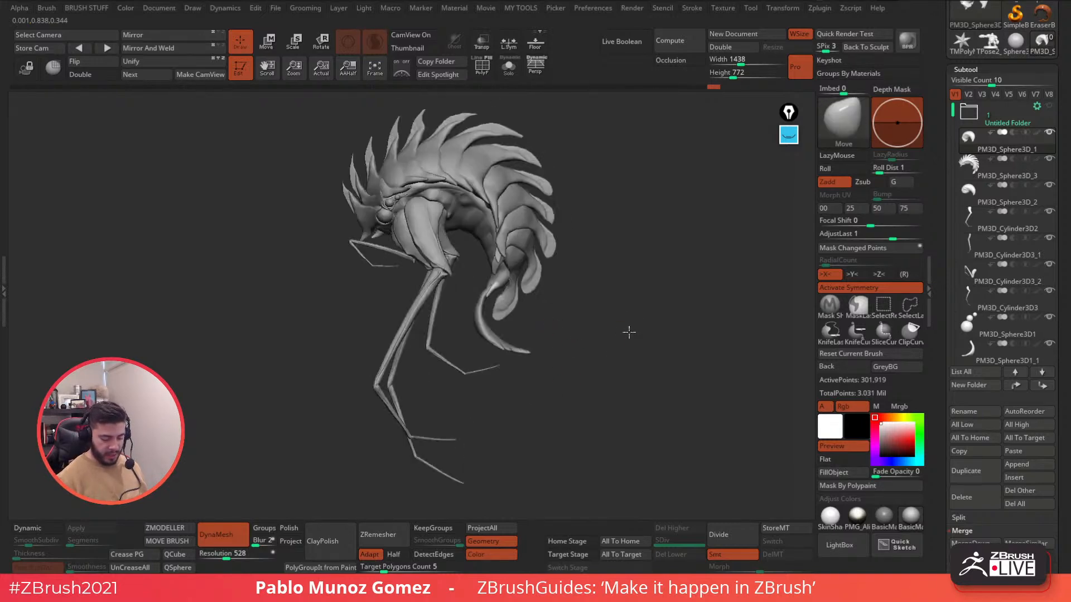
Select the tail fin subtool PM3D_Sphere3D1_1, move its gizmo pivot towards the body joint and turn symmetry off.
key(w)
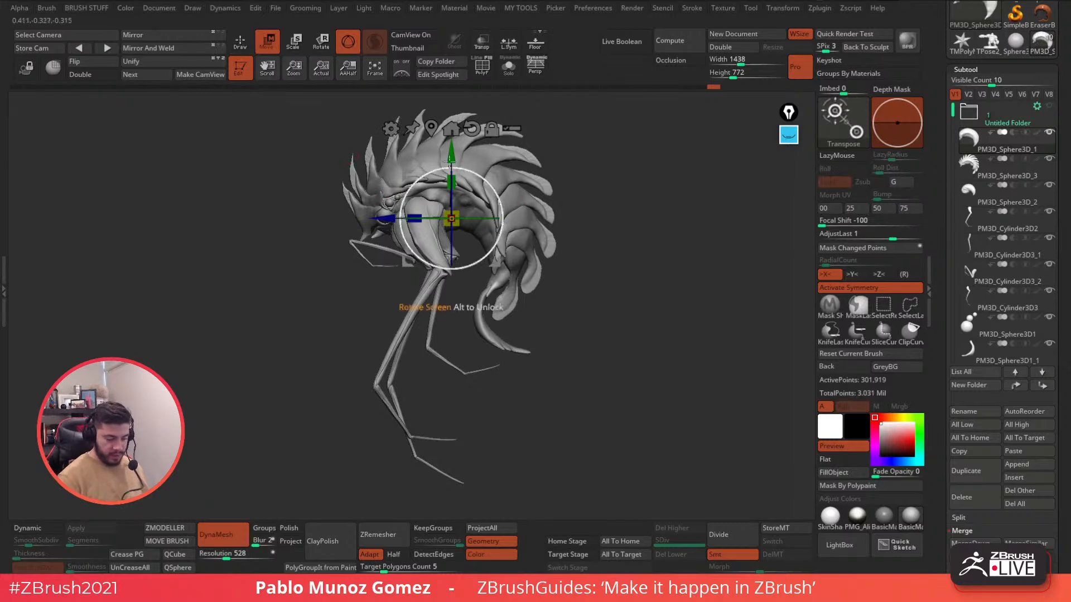
click(858, 289)
click(999, 359)
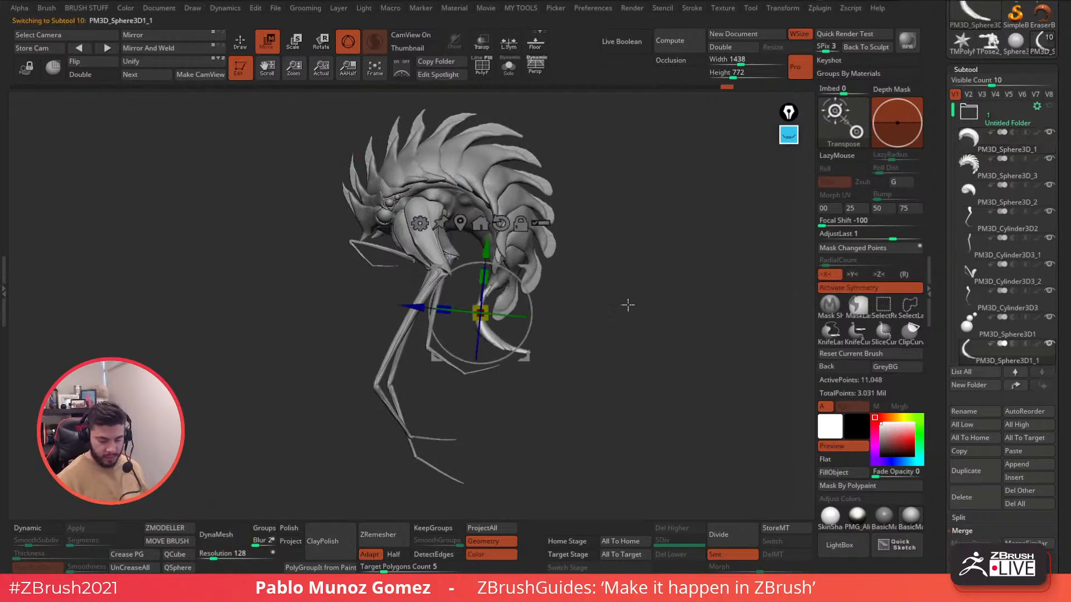
click(461, 221)
drag(551, 266, 536, 244)
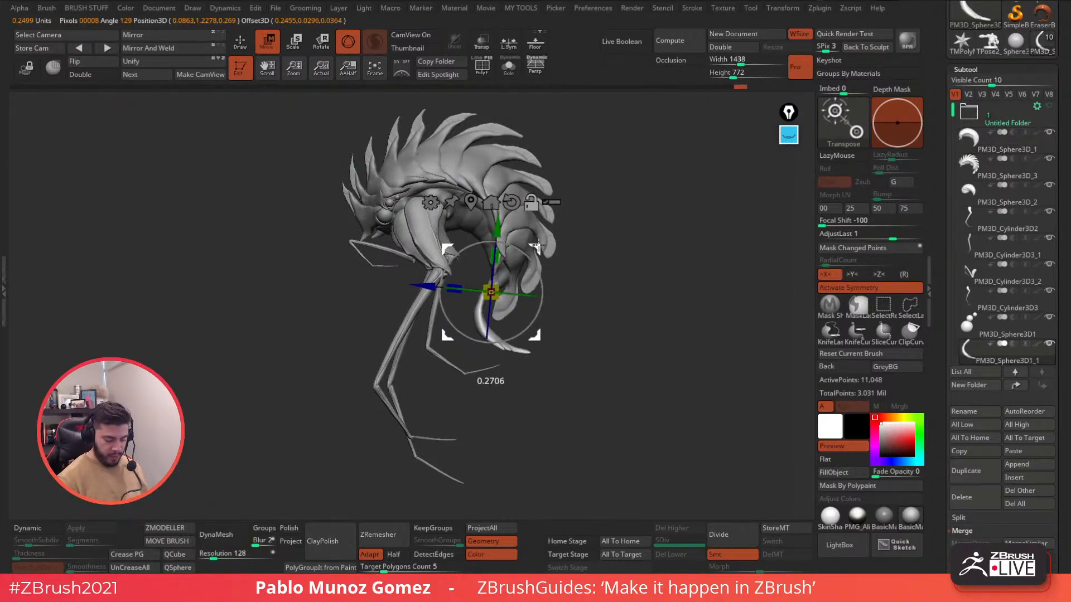
click(847, 288)
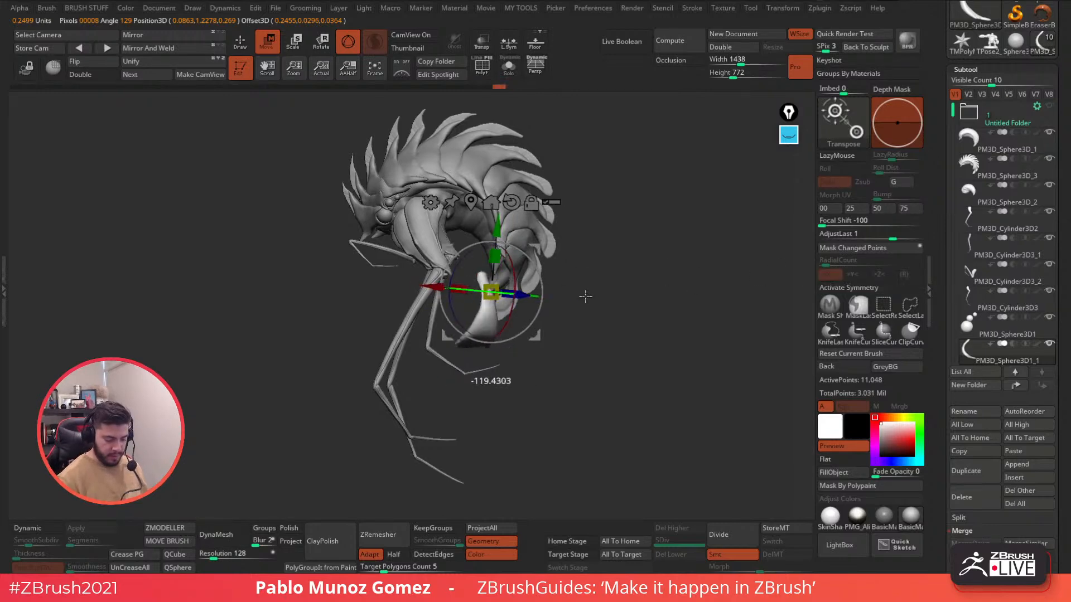
Try rotating the tail fin about the body joint so it curls forward beneath the creature.
mouse_move(534, 251)
mouse_down()
mouse_move(516, 274)
mouse_move(521, 258)
mouse_up()
drag(599, 290, 632, 281)
click(460, 202)
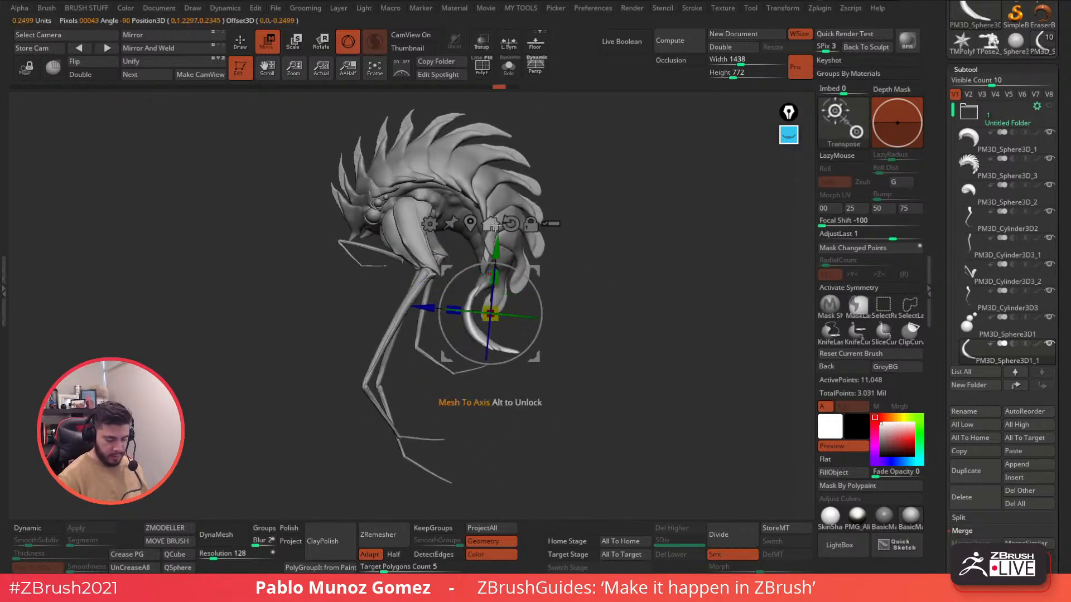
drag(530, 283, 500, 285)
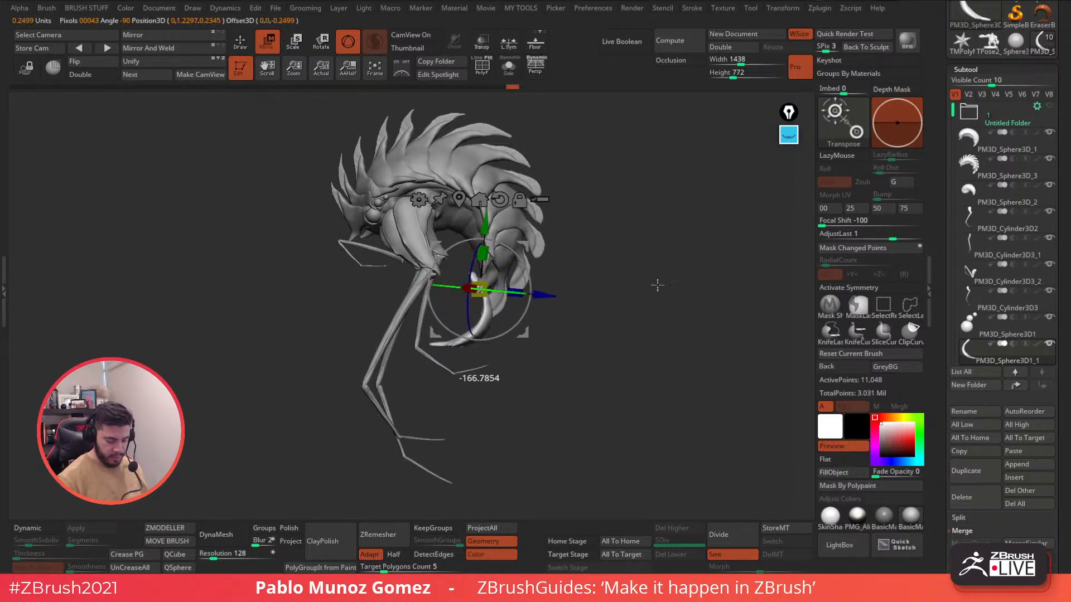
drag(591, 298, 647, 270)
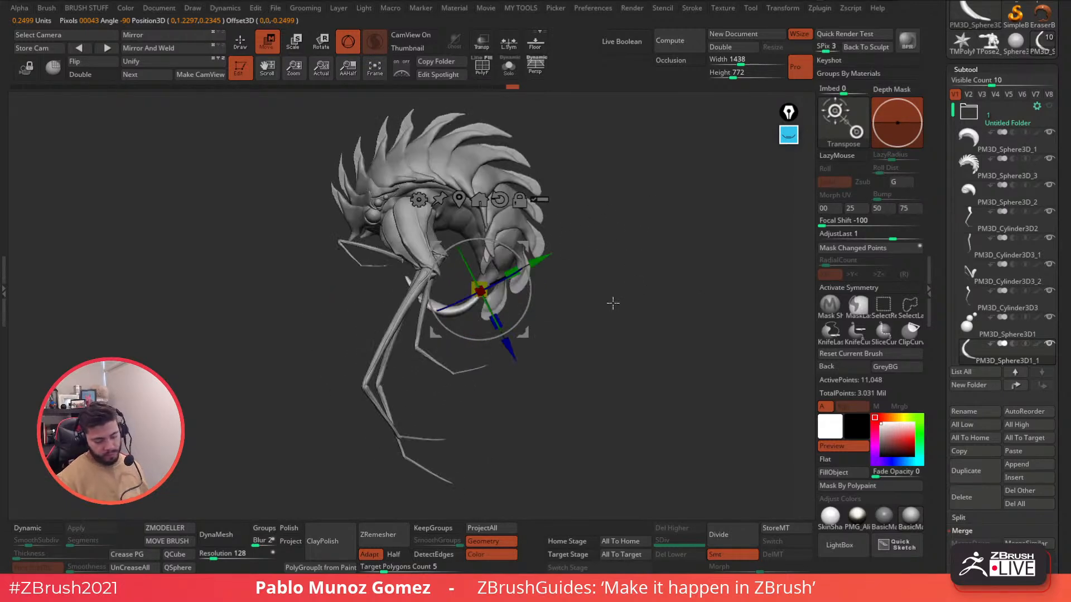
mouse_move(613, 333)
mouse_down()
mouse_move(593, 332)
mouse_move(567, 294)
mouse_move(597, 317)
mouse_move(652, 326)
mouse_move(574, 318)
mouse_move(514, 330)
mouse_move(548, 302)
mouse_up()
key(q)
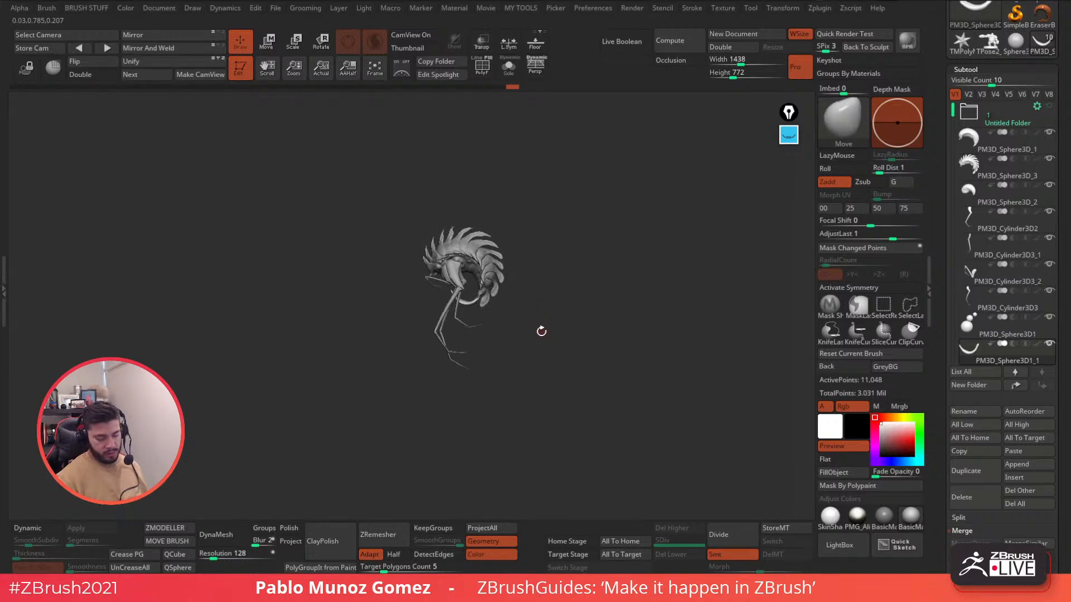
key(f)
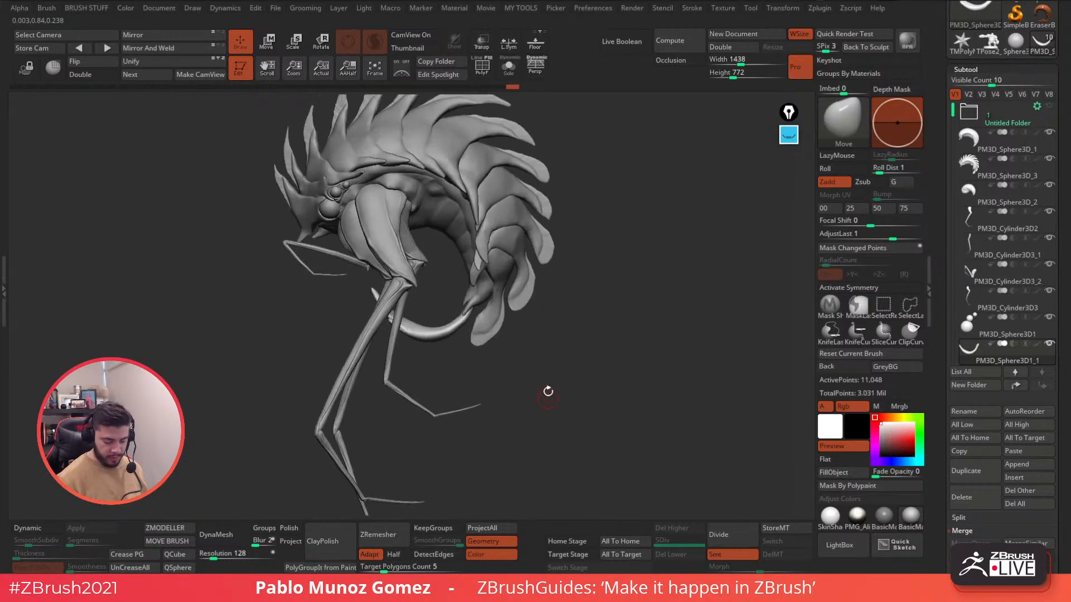
Duplicate the tail fin subtool and rotate the copy about its joint so it folds forward beneath the body.
click(960, 468)
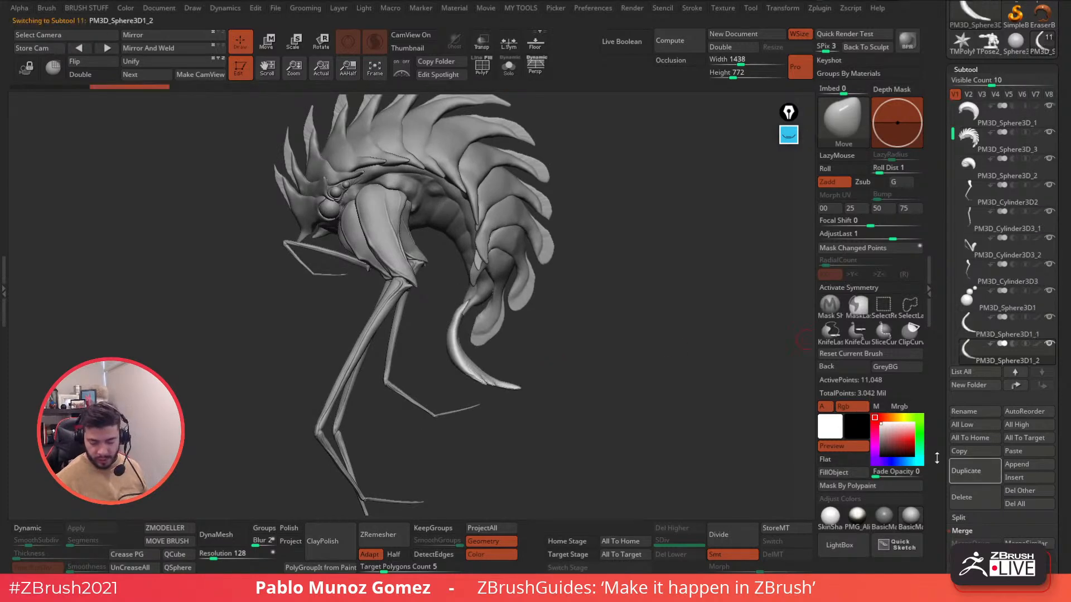
key(w)
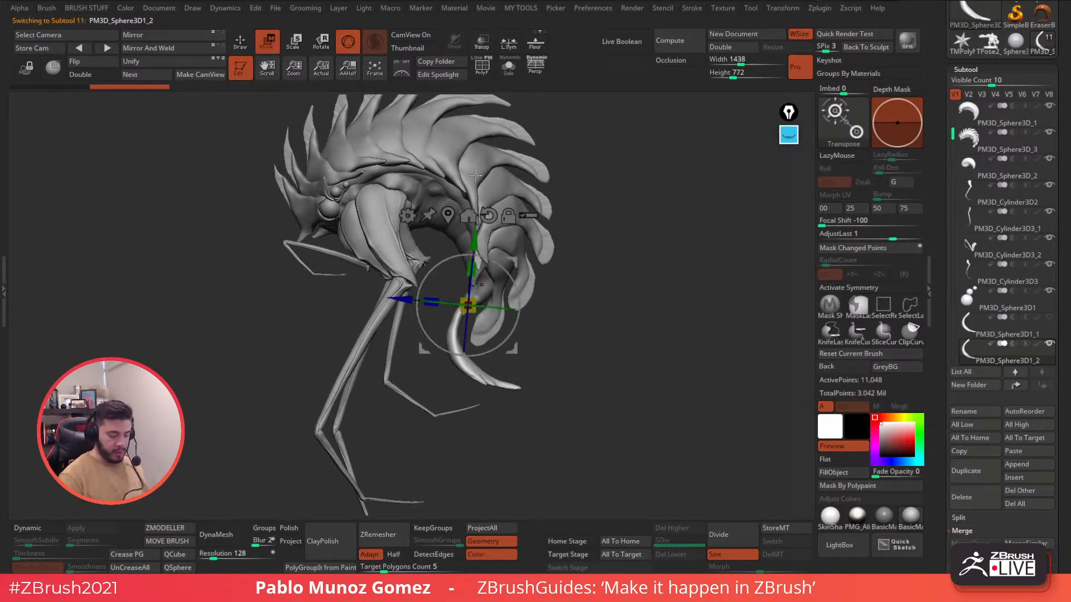
drag(518, 280, 576, 283)
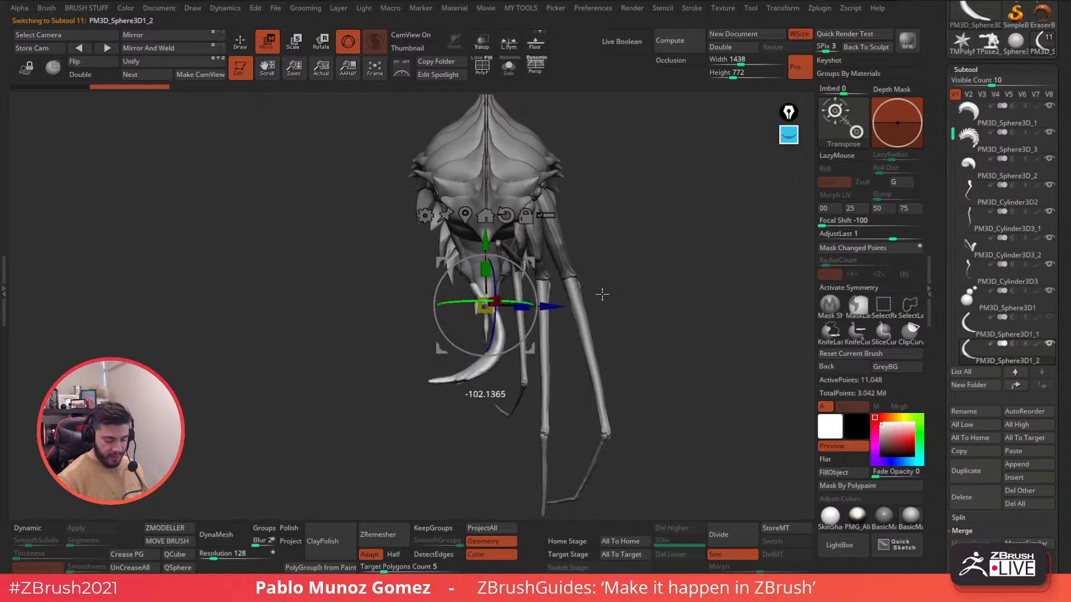
drag(682, 305, 681, 276)
drag(525, 337, 533, 273)
Fine-tune the forward-folded fin copy's placement at the tail joint and return to Draw mode.
right_drag(530, 310, 550, 337)
drag(461, 370, 466, 360)
right_drag(467, 358, 505, 352)
drag(460, 359, 466, 351)
alt+right_drag(466, 351, 440, 279)
key(q)
mouse_move(411, 426)
shift+mouse_down()
mouse_move(562, 318)
mouse_move(569, 278)
mouse_move(536, 262)
mouse_move(633, 284)
mouse_move(639, 313)
shift+mouse_up()
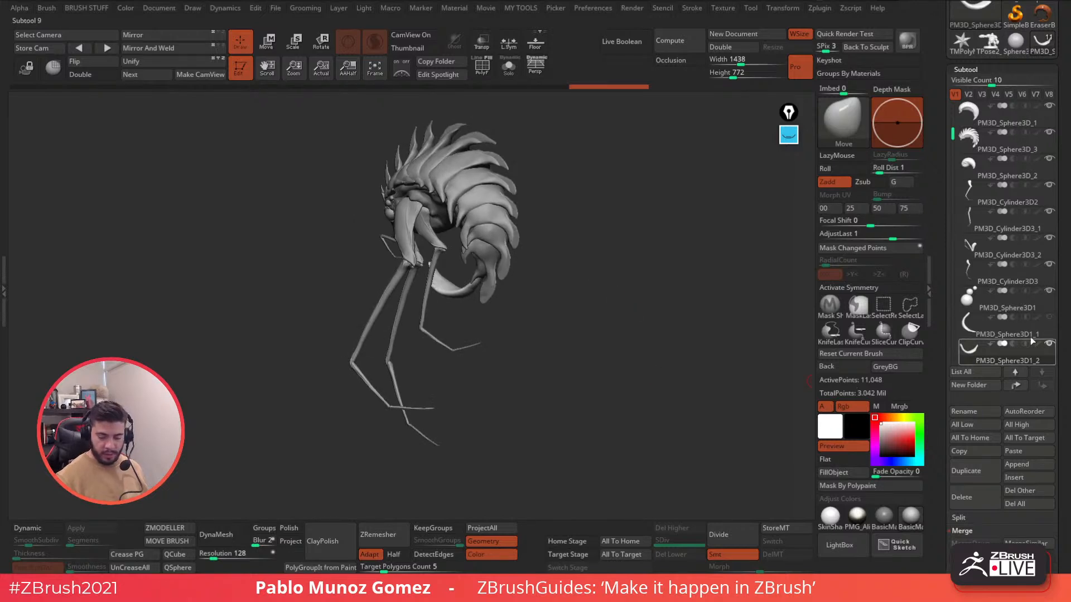
Select the original tail fin and toggle the two fin versions' visibility to compare their poses.
click(1004, 329)
drag(728, 350, 583, 317)
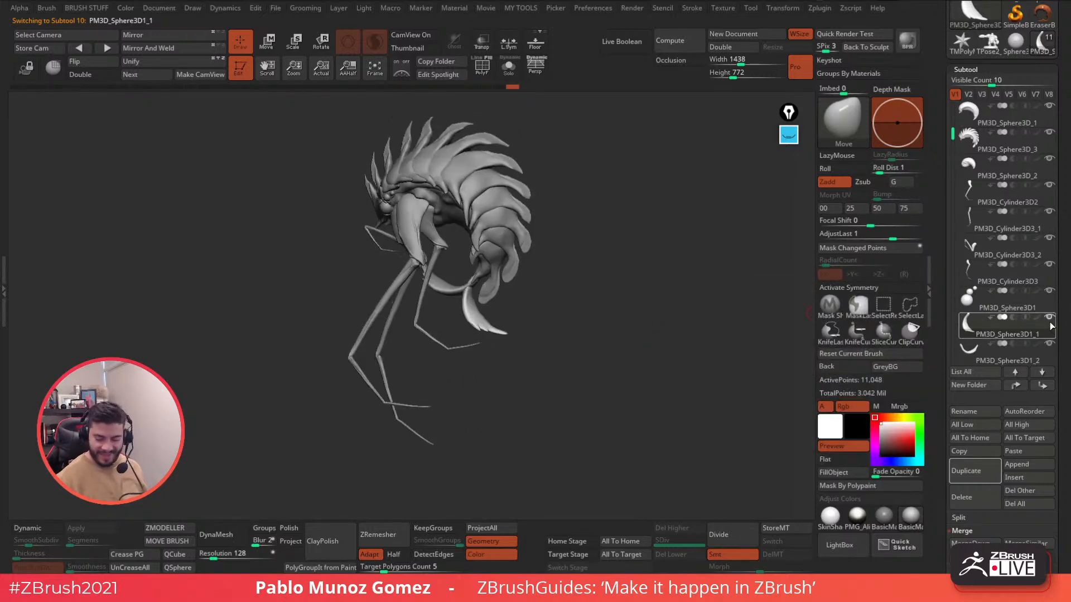
mouse_move(1049, 346)
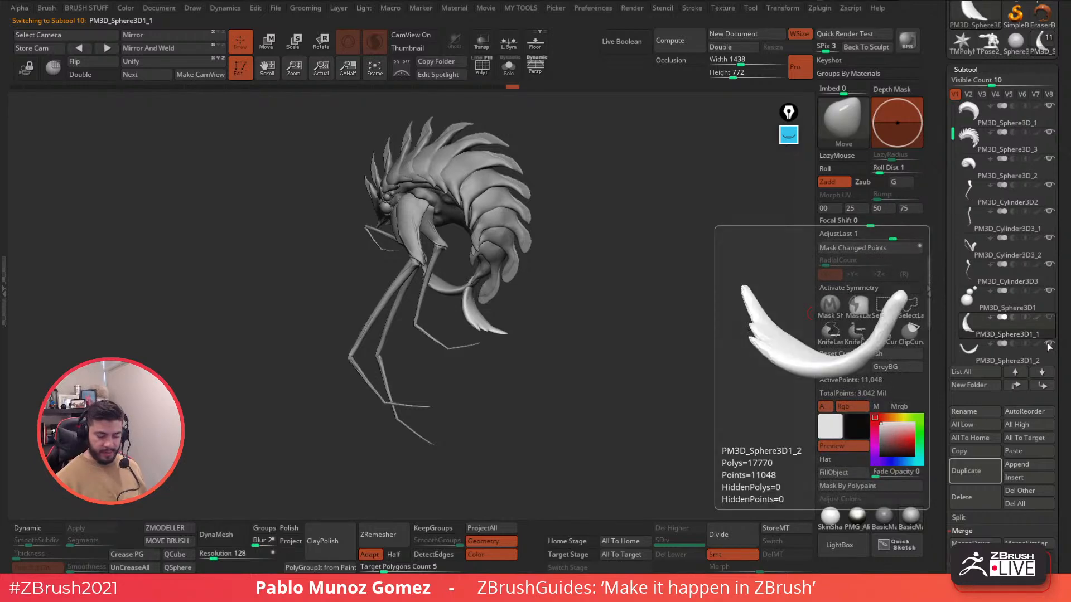
drag(627, 328, 613, 313)
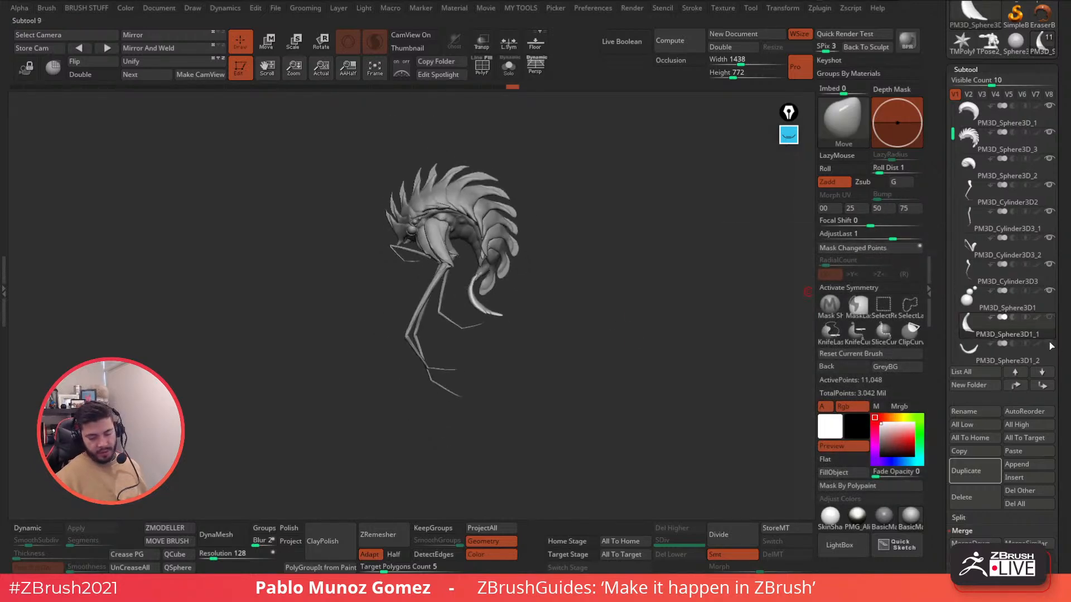
Show the forward-folded tail fin copy, mirror and weld it, and activate X symmetry for sculpting it.
mouse_move(1050, 343)
click(1041, 348)
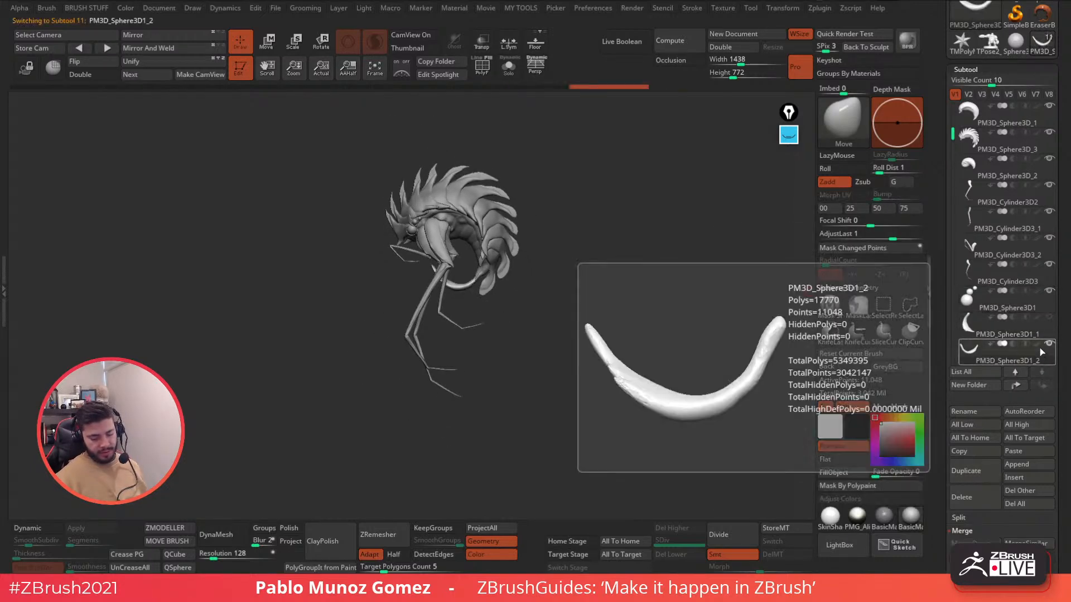
drag(697, 334, 575, 318)
drag(567, 263, 371, 207)
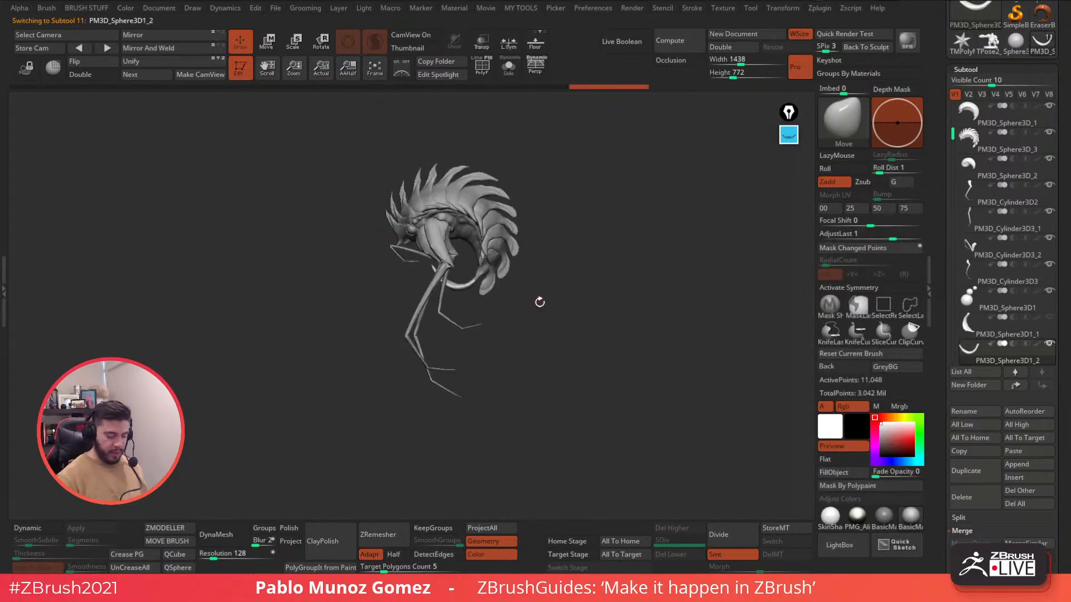
mouse_move(504, 260)
alt+mouse_down()
mouse_move(512, 311)
mouse_move(564, 278)
alt+mouse_up()
key(space)
key(space)
mouse_move(336, 264)
mouse_down()
mouse_move(370, 262)
mouse_move(376, 274)
mouse_move(521, 251)
mouse_move(521, 260)
mouse_up()
click(191, 51)
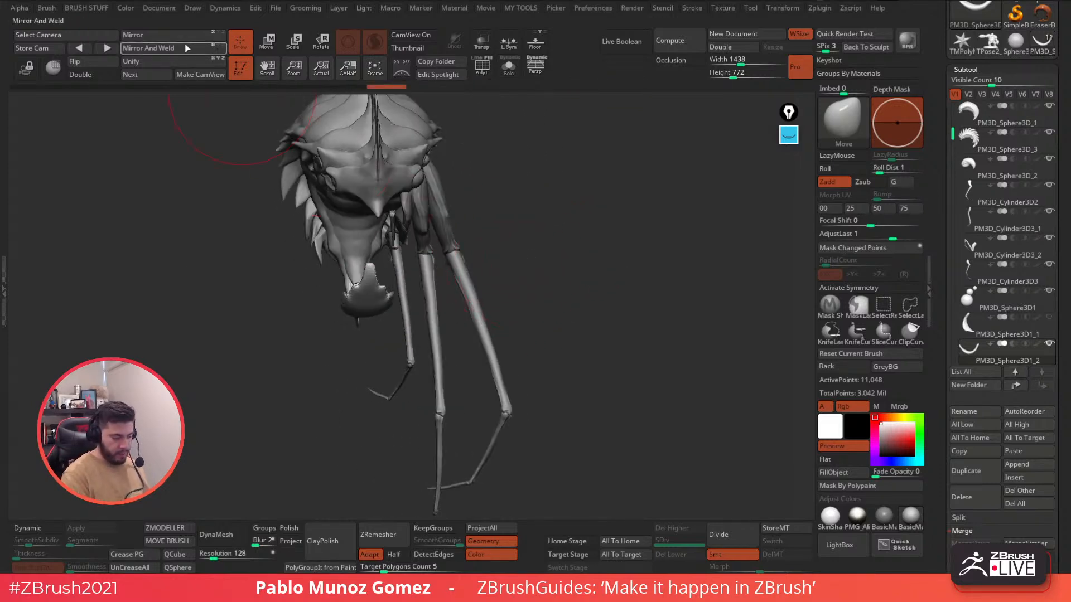
drag(457, 190, 560, 203)
click(846, 288)
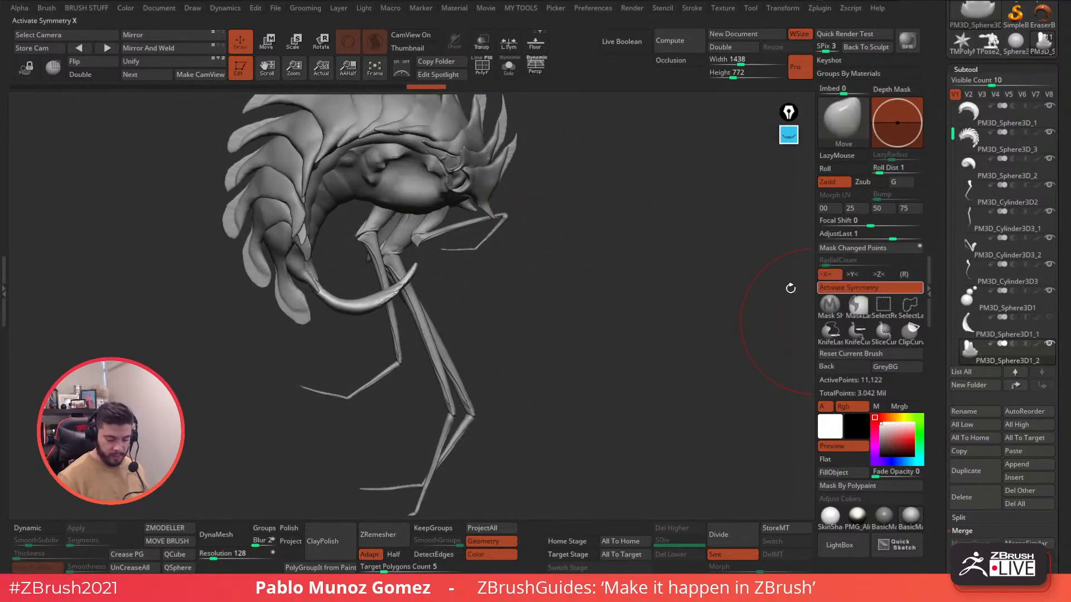
Refine the curve and tip of the forward-folded tail fin symmetrically with the Move brush.
drag(407, 282, 419, 283)
mouse_move(494, 282)
mouse_down()
mouse_move(454, 283)
mouse_move(500, 270)
mouse_move(552, 289)
mouse_up()
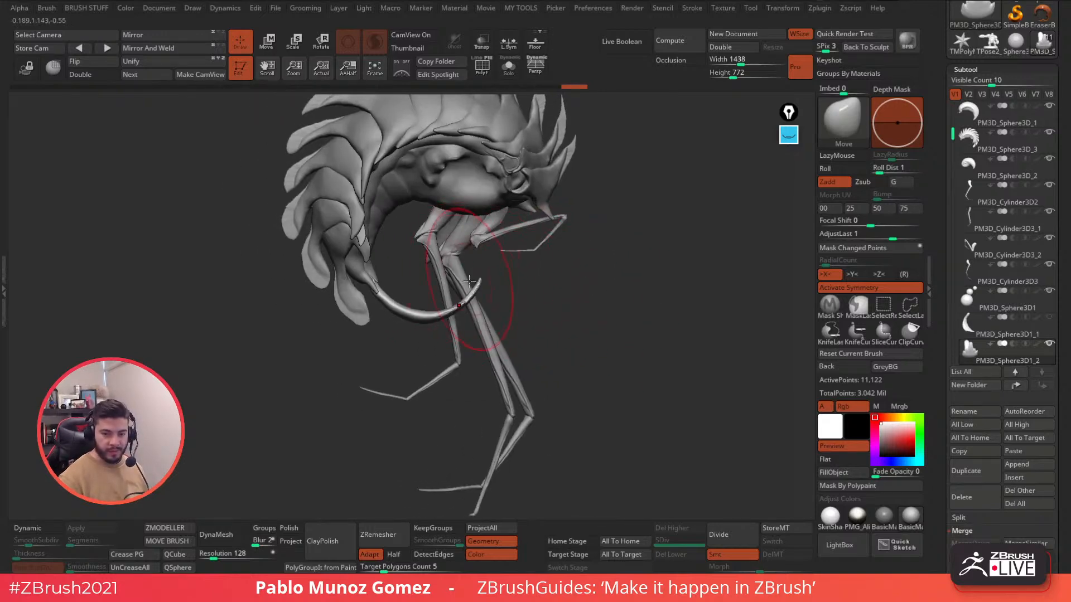
drag(469, 282, 447, 307)
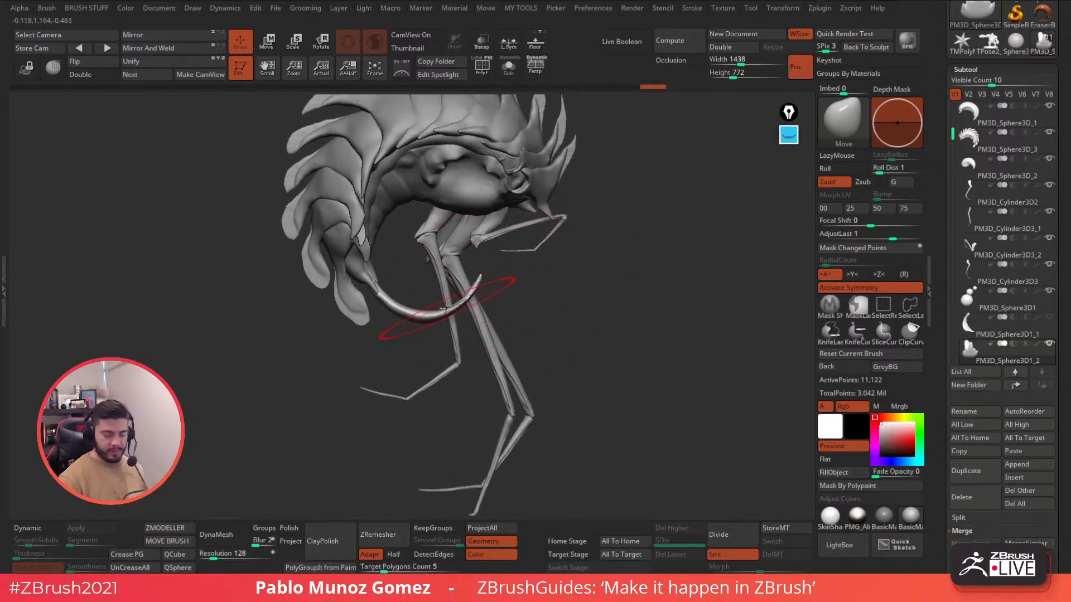
key(space)
mouse_move(581, 291)
mouse_down()
mouse_move(617, 270)
mouse_move(549, 286)
mouse_move(643, 277)
mouse_move(605, 296)
mouse_move(579, 333)
mouse_move(594, 334)
mouse_up()
alt+drag(514, 317, 519, 428)
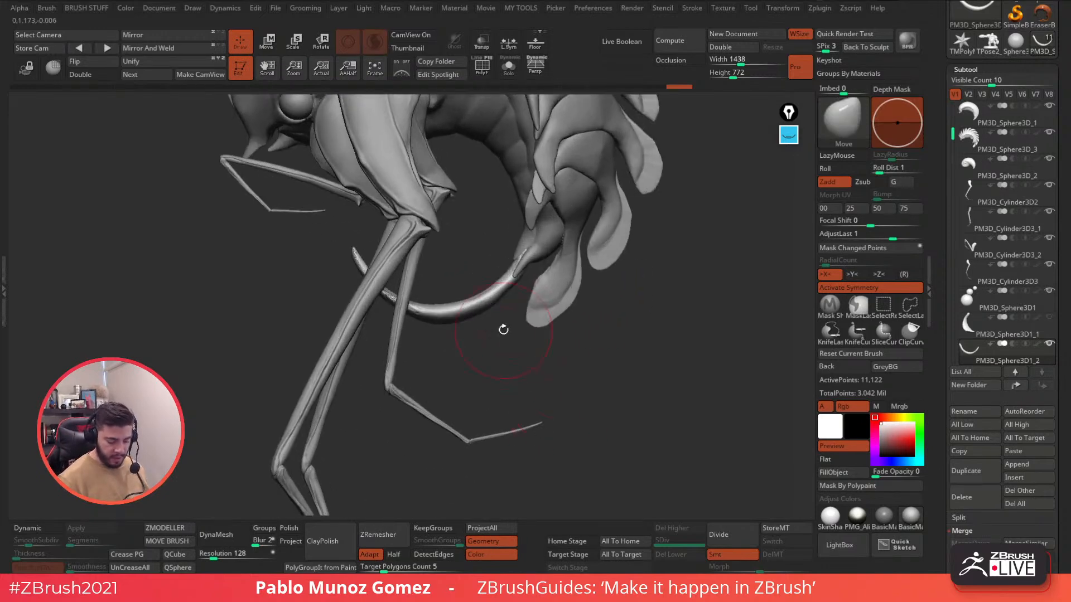
Try a repositioned duplicate of the folded tail fin, and delete that duplicate subtool.
alt+click(471, 282)
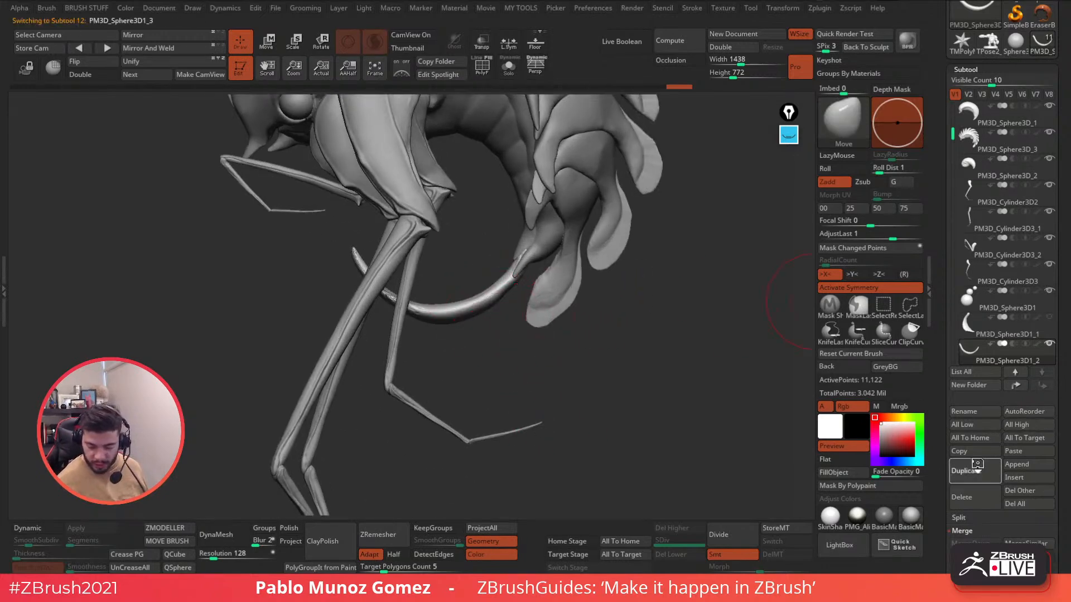
key(w)
drag(538, 282, 575, 269)
mouse_move(633, 306)
mouse_down()
mouse_move(602, 312)
mouse_move(670, 311)
mouse_move(619, 251)
mouse_move(717, 268)
mouse_up()
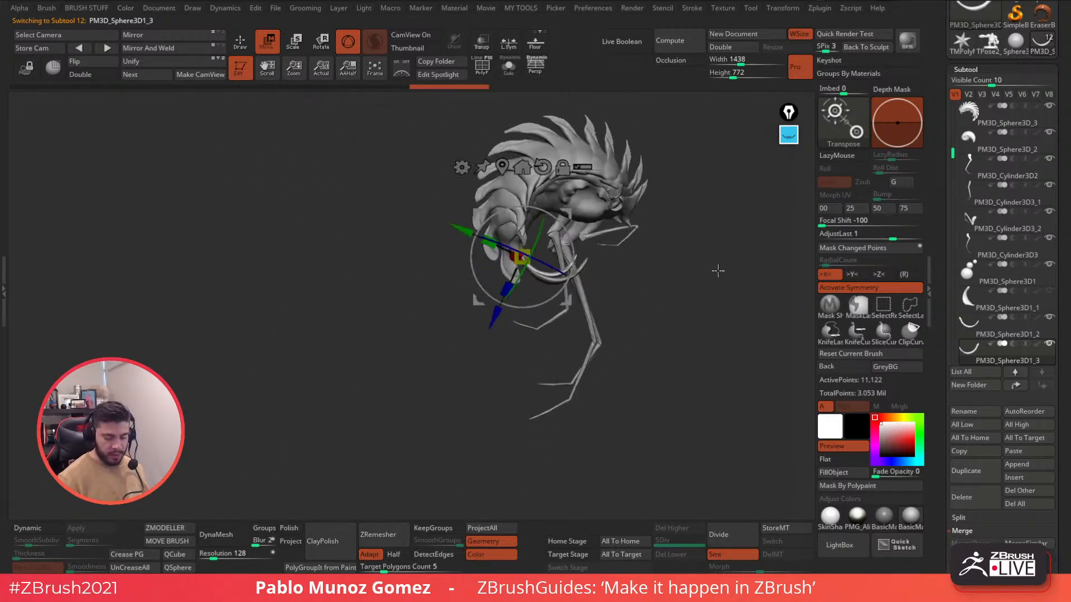
key(ctrl+z)
key(q)
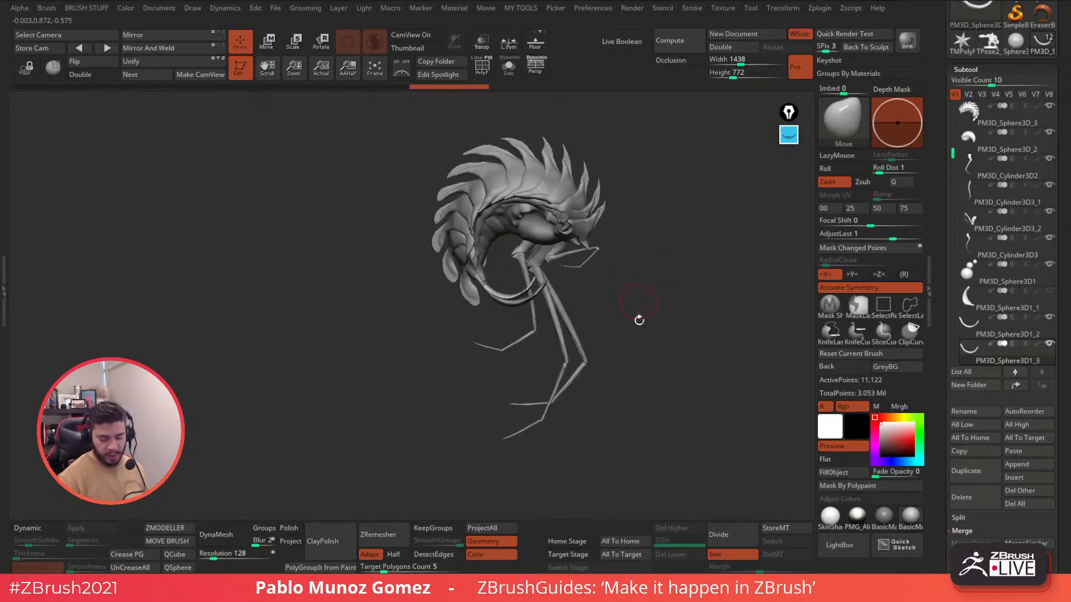
click(989, 491)
click(871, 519)
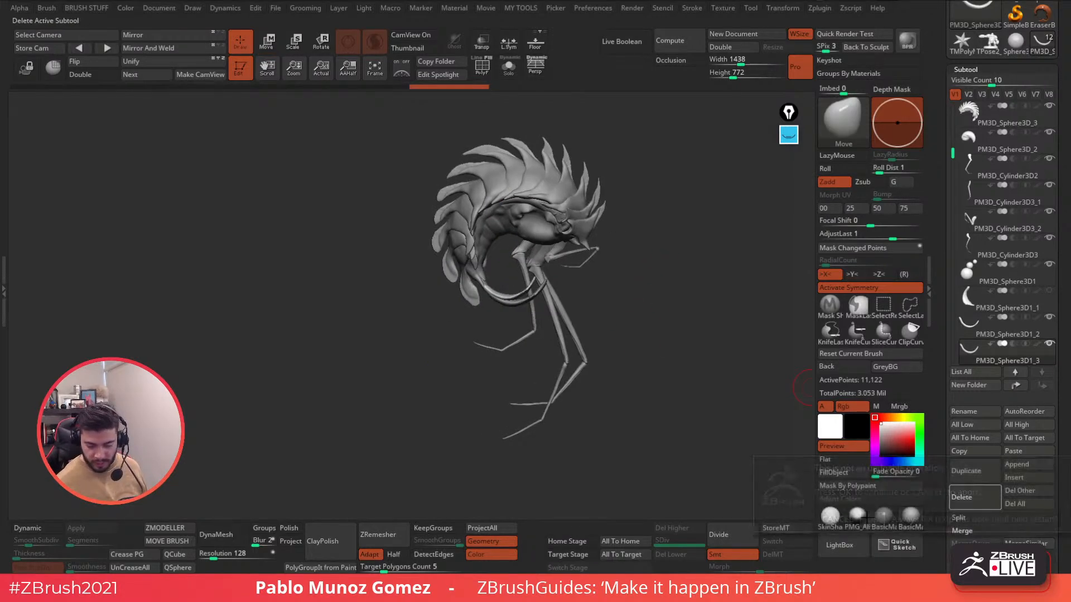
Mirror and weld the leg subtools PM3D_Cylinder3D2 and PM3D_Cylinder3D3_1 so each leg exists on both sides of the body.
drag(661, 321, 655, 313)
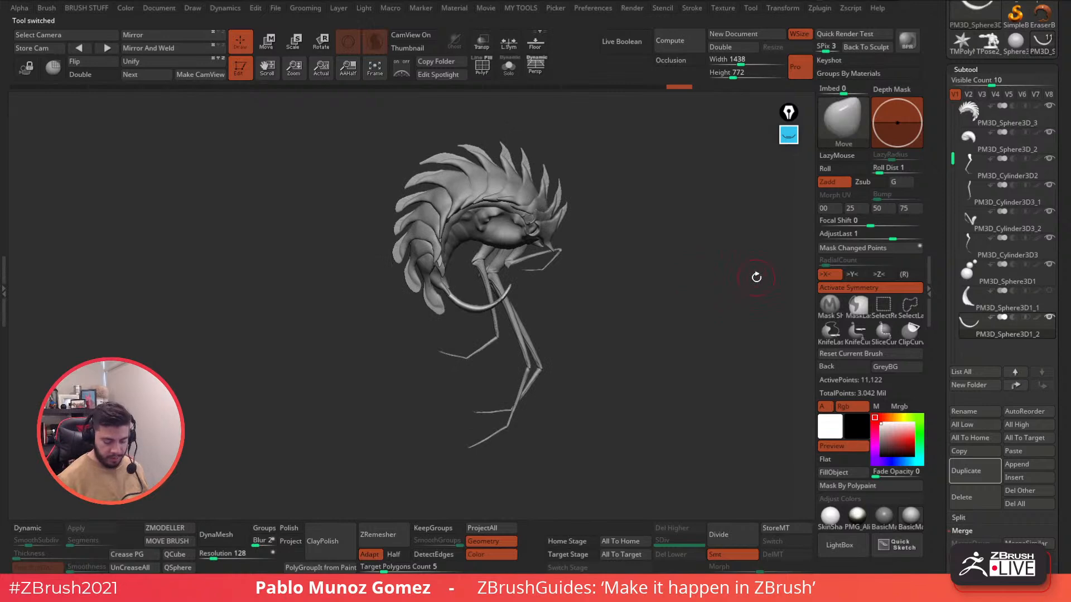
drag(635, 348, 719, 270)
click(1013, 177)
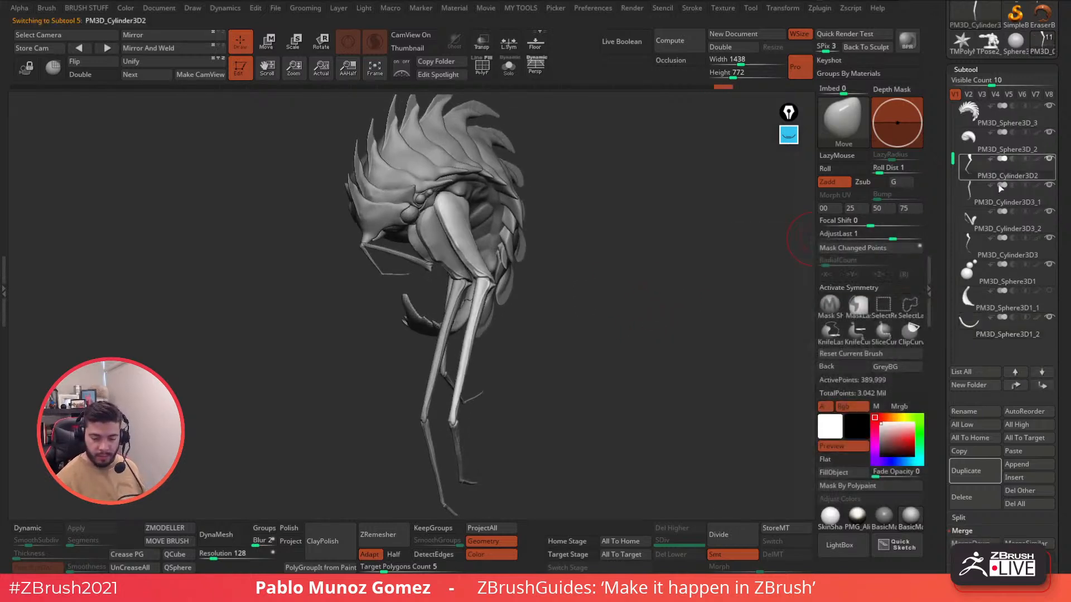
drag(606, 280, 606, 270)
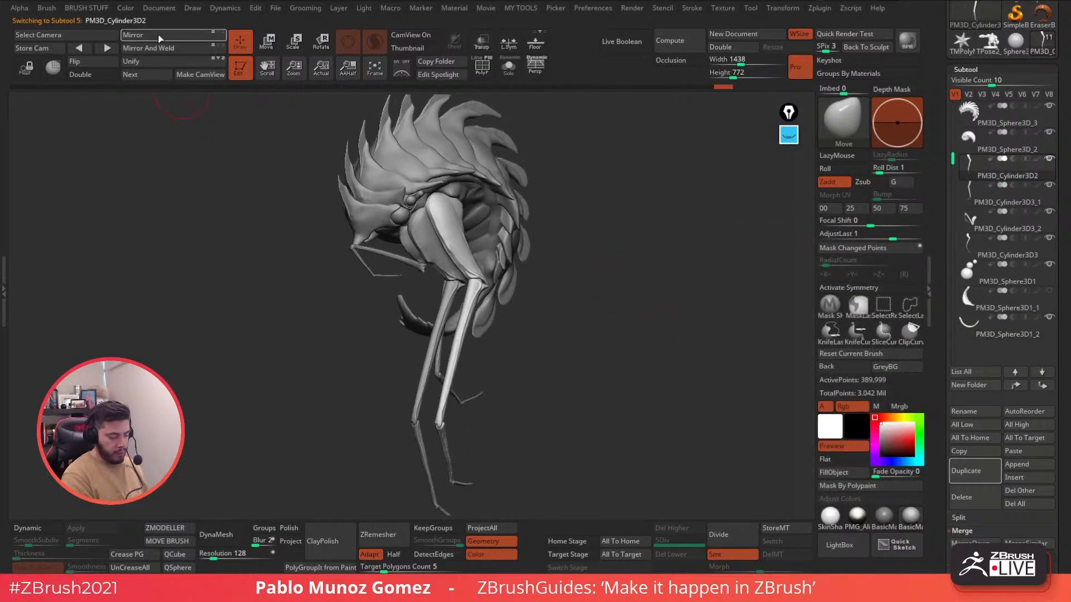
click(169, 50)
key(ctrl+z)
click(169, 49)
click(1012, 201)
click(169, 49)
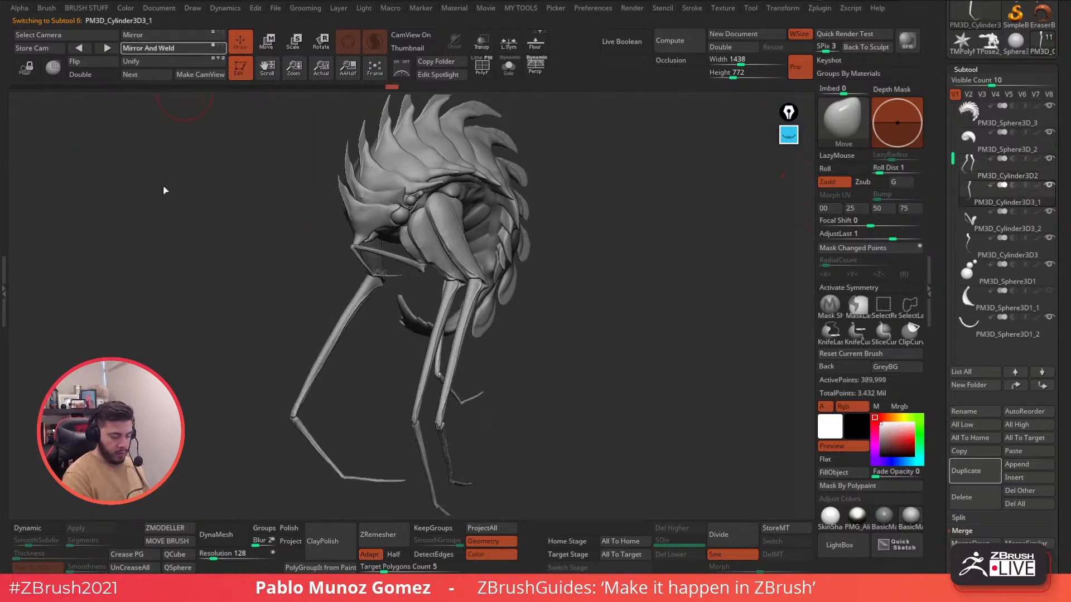
drag(598, 314, 629, 313)
Mirror and weld the PM3D_Cylinder3D3 leg and the PM3D_Sphere3D1 eyes onto the opposite side of the body.
click(980, 233)
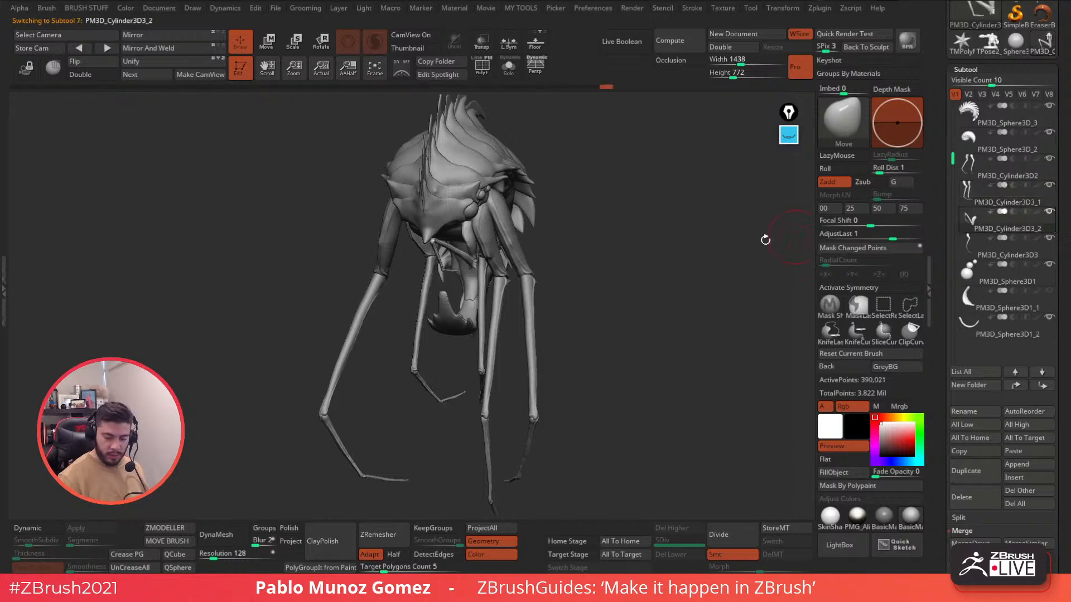
click(960, 250)
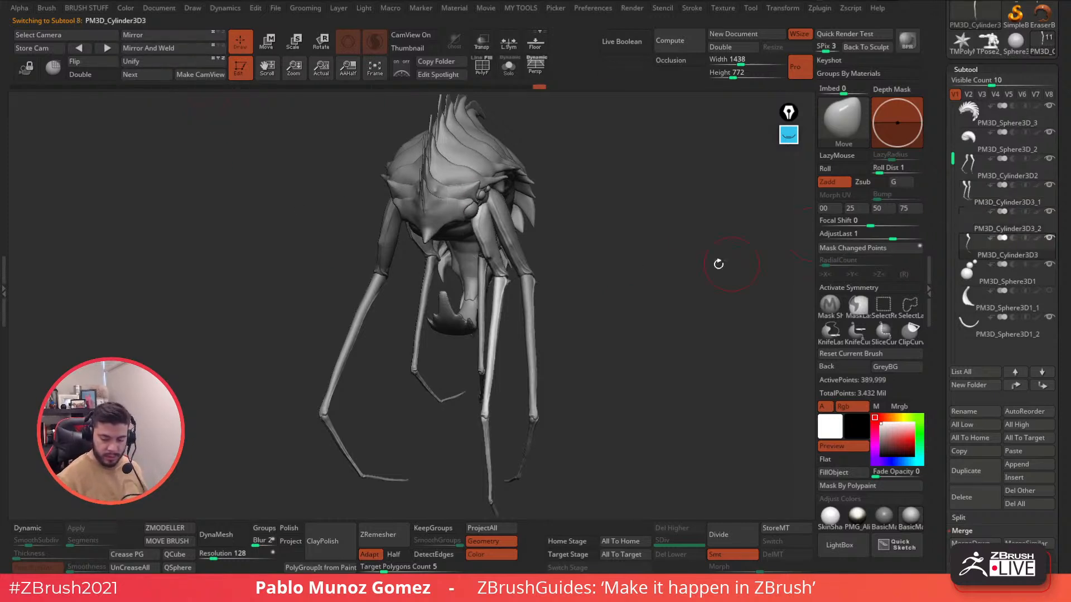
click(167, 49)
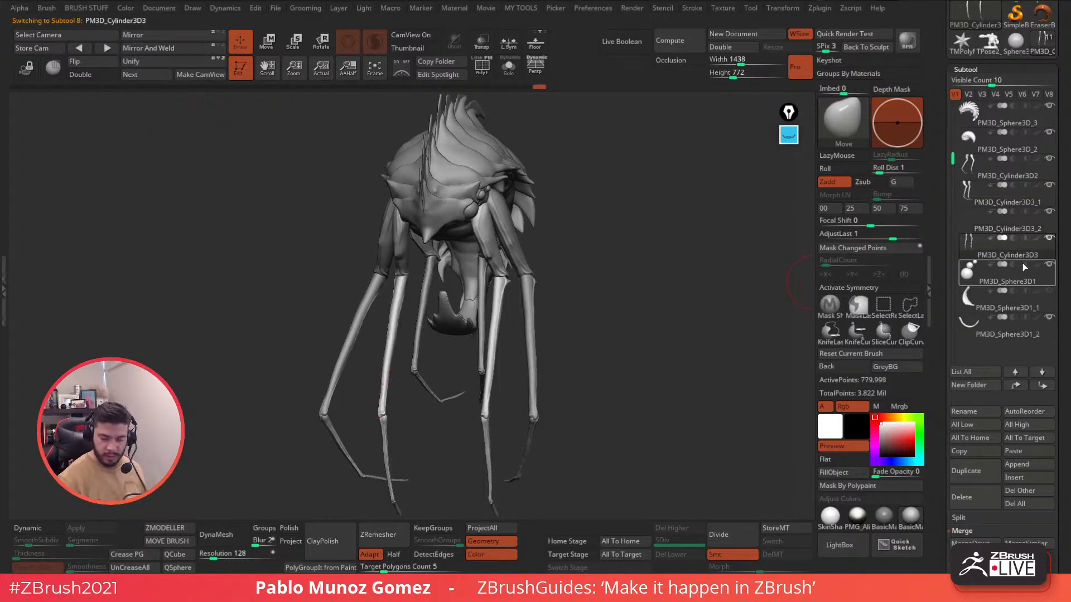
click(1009, 282)
click(167, 49)
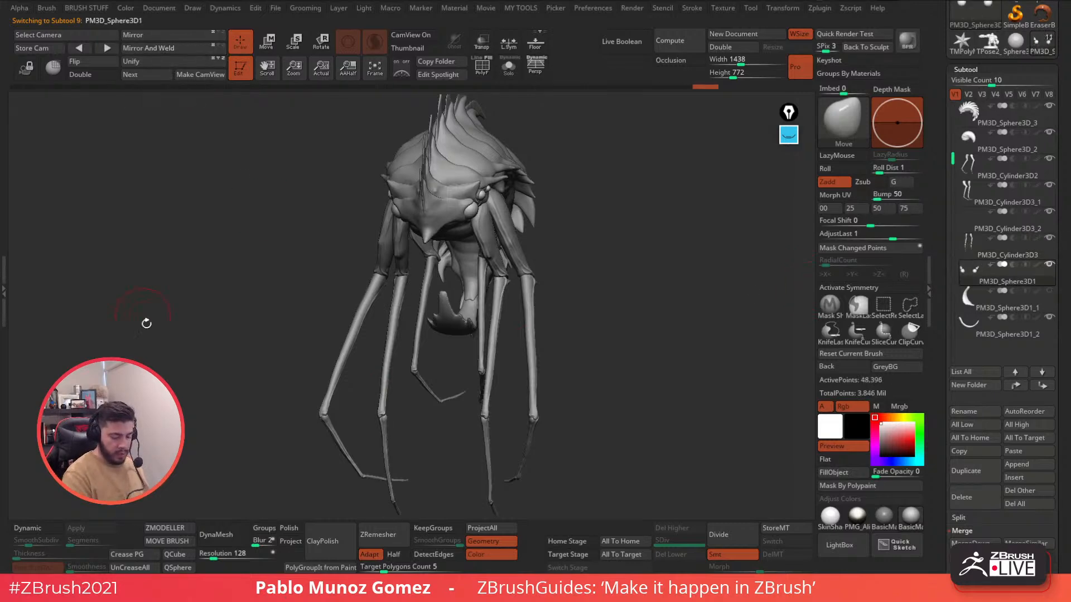
drag(725, 343, 581, 278)
key(f)
drag(642, 303, 580, 272)
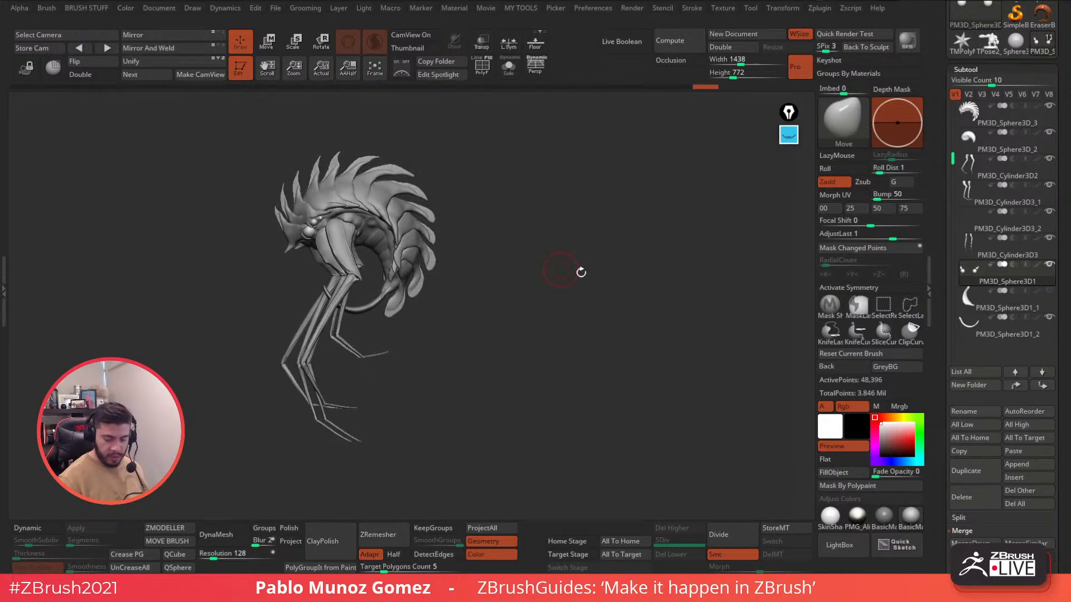
Flip the small front limb PM3D_Cylinder3D3_2 to the other side, and mirror and weld it into a symmetrical pair.
click(1032, 228)
drag(567, 349, 612, 359)
key(f)
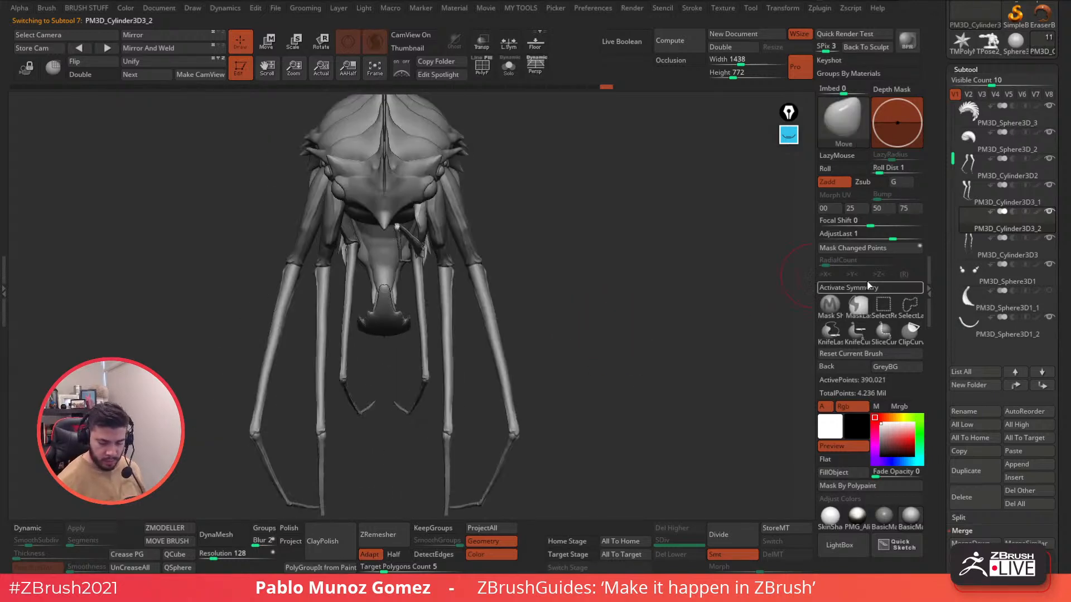
click(152, 49)
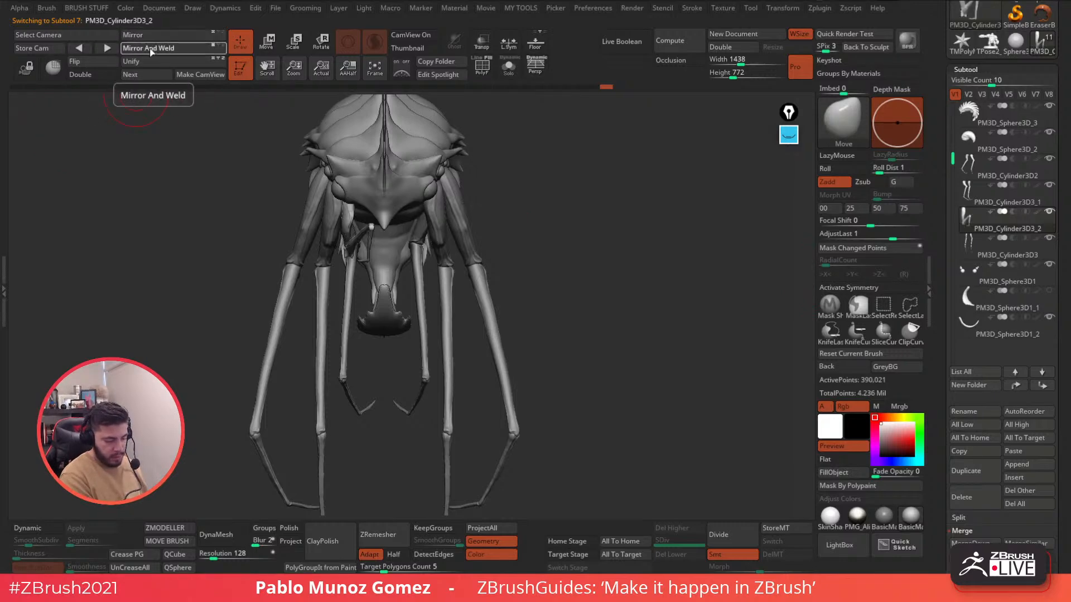
drag(624, 323, 564, 245)
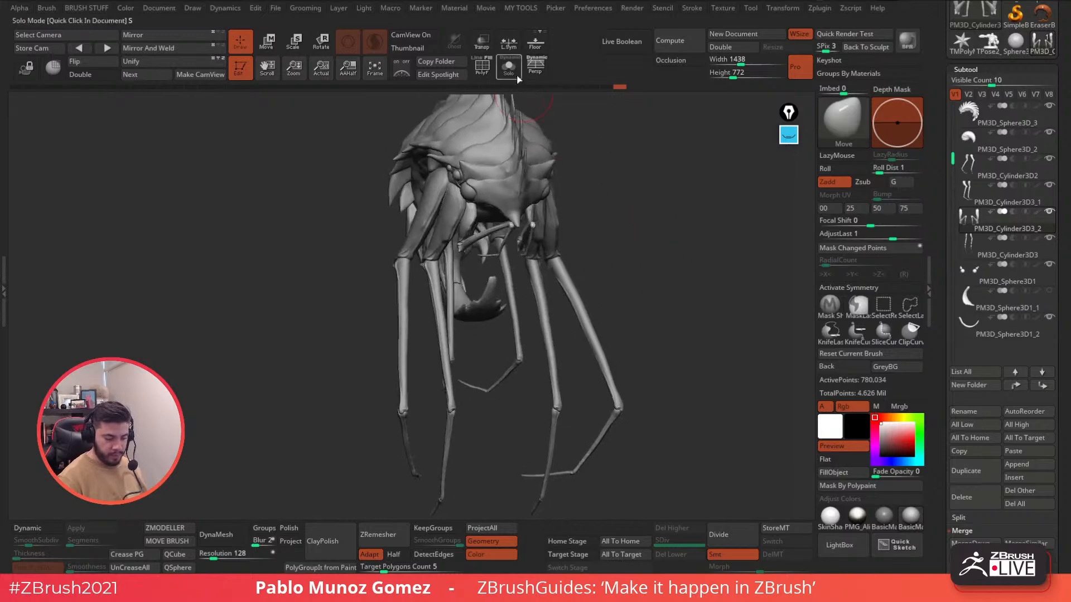
click(510, 69)
click(509, 70)
Examine the creature's silhouette and mirrored limbs from the front, three-quarter and side views.
drag(662, 218, 627, 311)
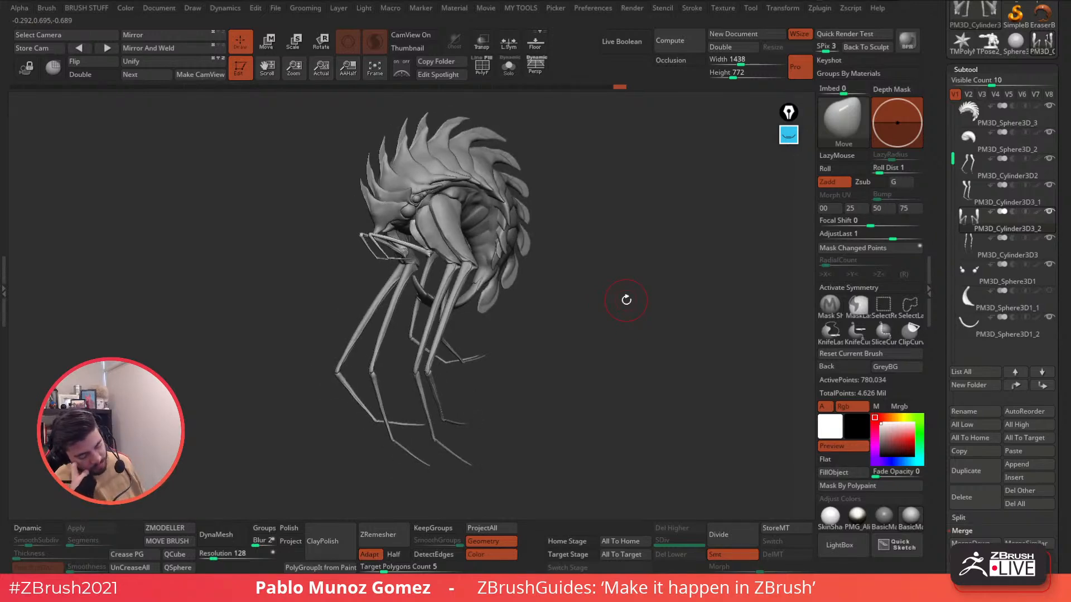
drag(574, 206, 557, 210)
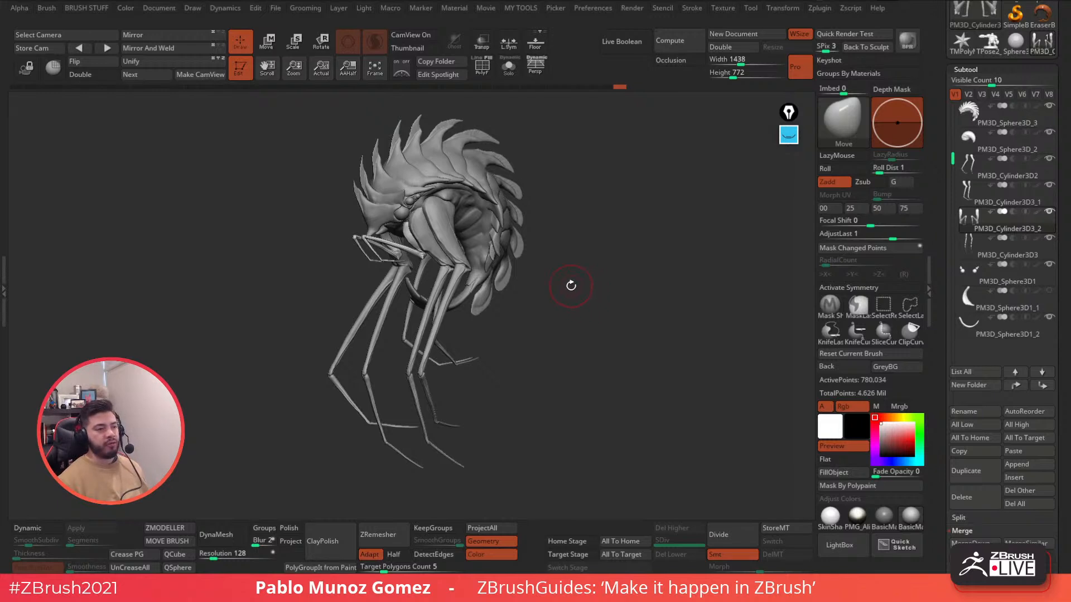
drag(584, 315, 582, 317)
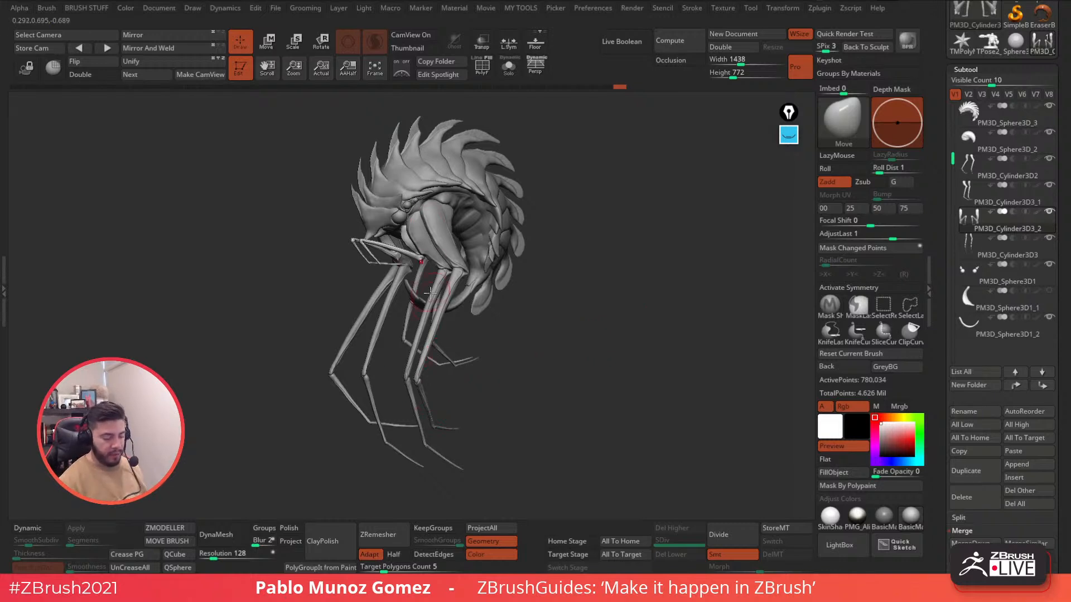
drag(513, 269, 526, 231)
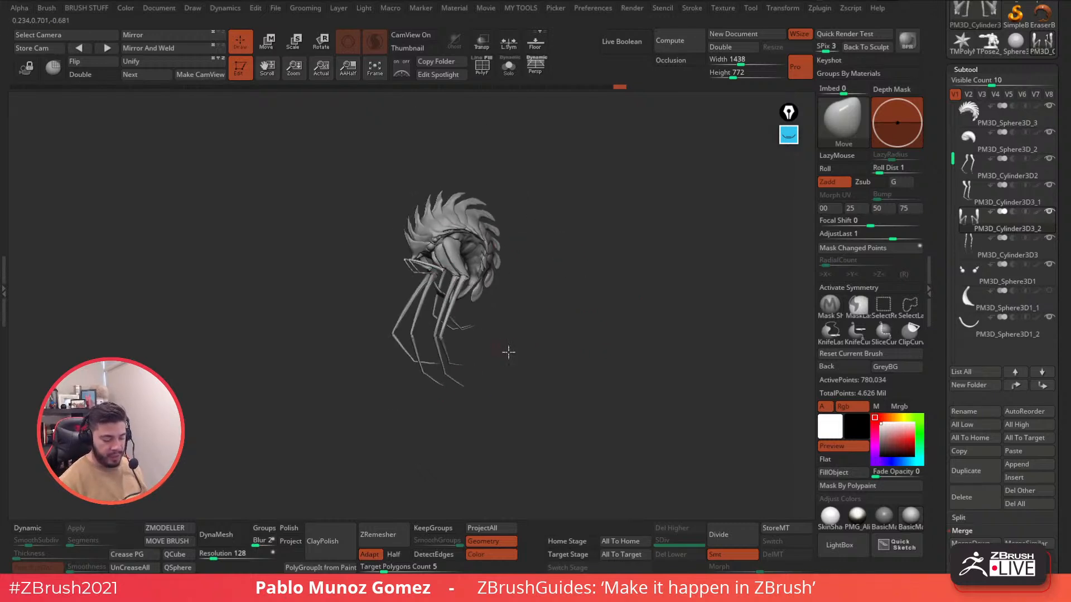
drag(510, 354, 547, 218)
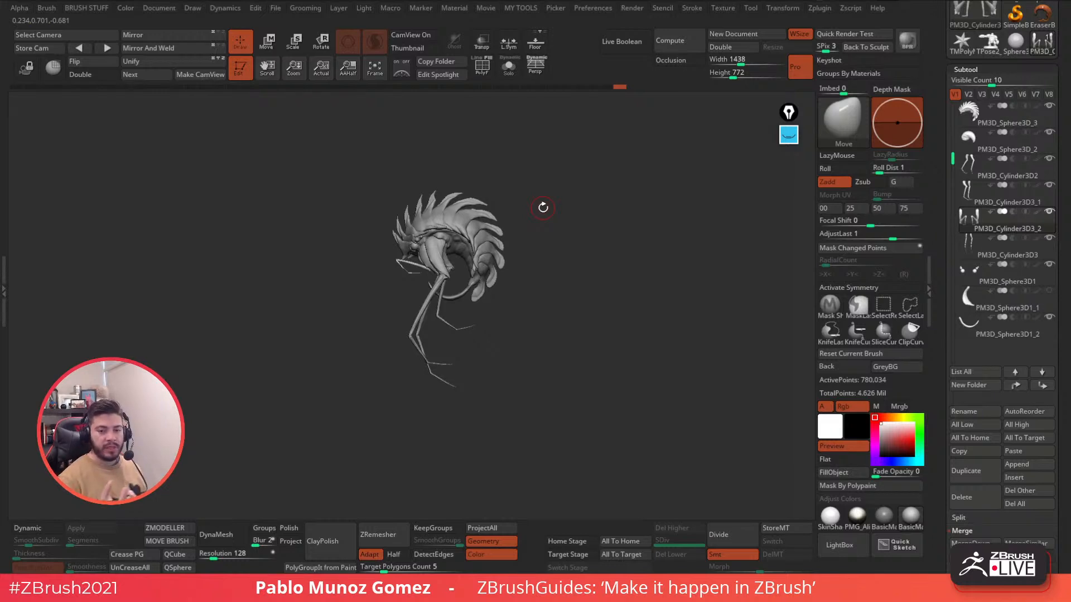
mouse_move(555, 337)
mouse_down()
mouse_move(587, 328)
mouse_move(595, 354)
mouse_move(622, 340)
mouse_up()
shift+drag(622, 340, 605, 324)
mouse_move(550, 270)
mouse_down()
mouse_move(540, 304)
mouse_move(637, 296)
mouse_move(580, 277)
mouse_move(598, 270)
mouse_up()
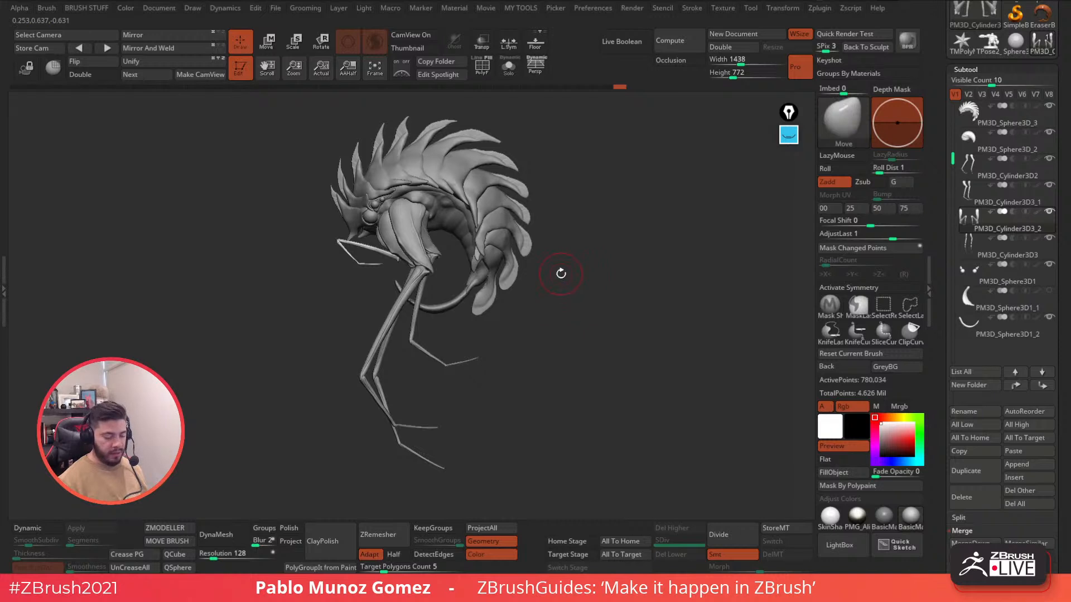
mouse_move(489, 302)
mouse_down()
mouse_move(497, 313)
mouse_move(593, 313)
mouse_move(559, 304)
mouse_up()
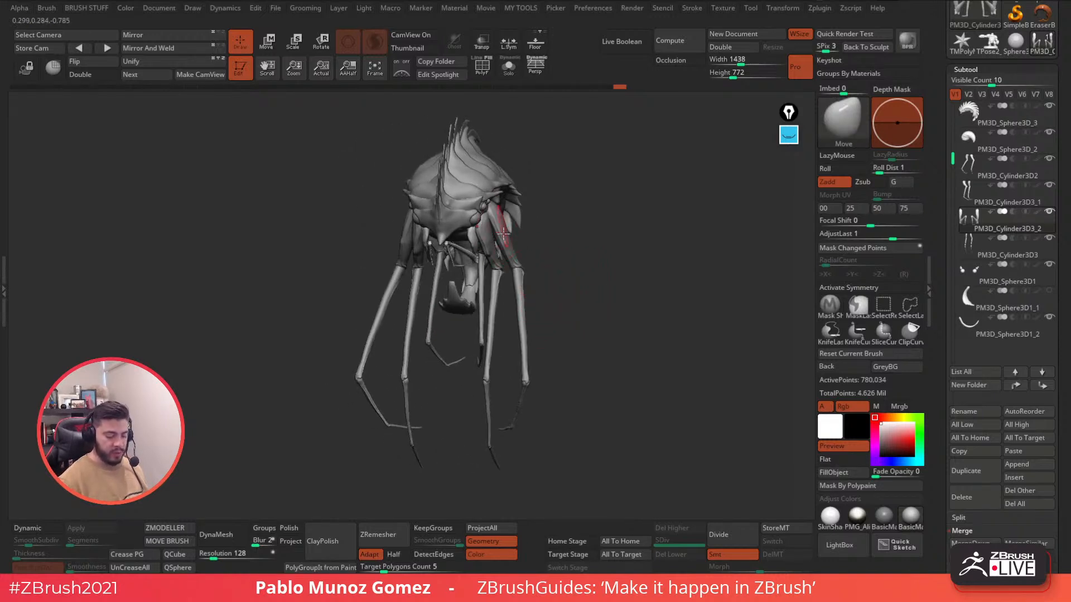
mouse_move(555, 261)
mouse_down()
mouse_move(588, 270)
mouse_move(507, 315)
mouse_move(651, 284)
mouse_move(611, 289)
mouse_move(600, 277)
mouse_move(606, 321)
mouse_move(634, 323)
mouse_move(579, 352)
mouse_move(596, 336)
mouse_up()
Quick-save the project and display the creature with the glossy PMG_Ali material.
key(ctrl+s)
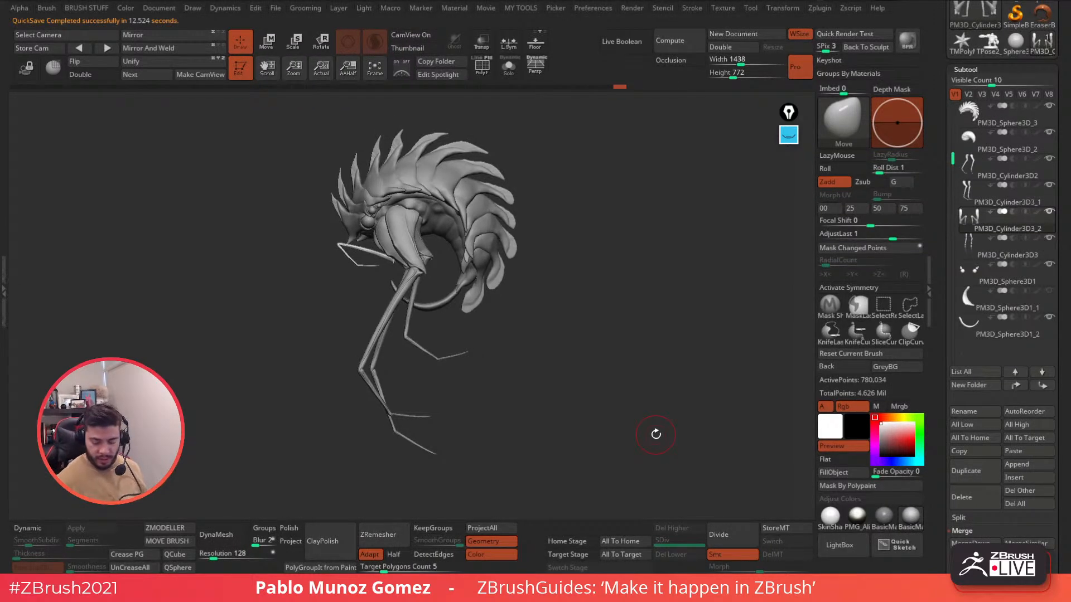
click(855, 520)
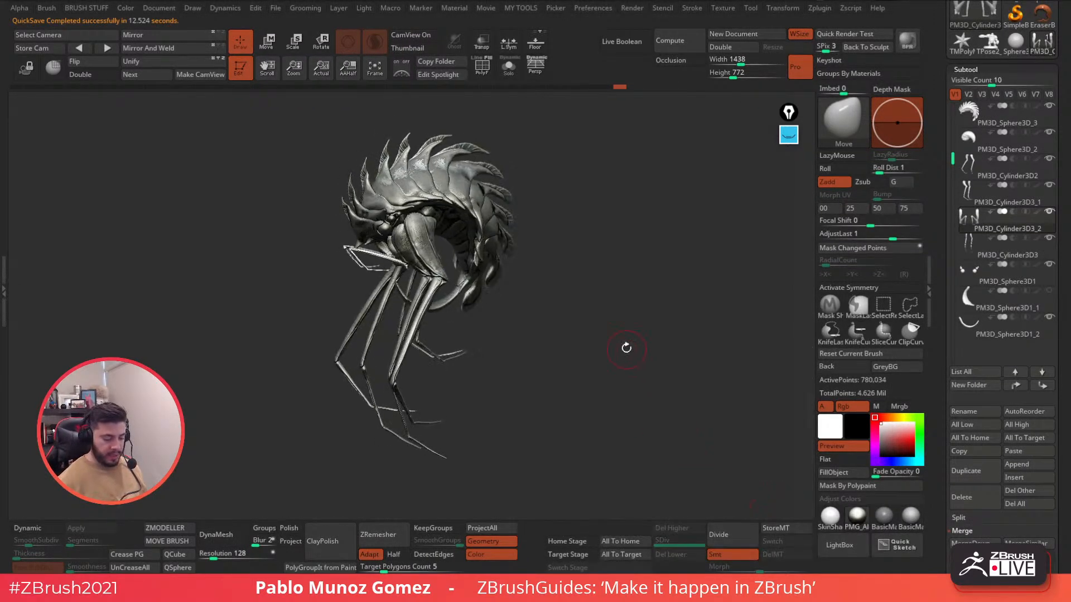
drag(627, 376, 574, 373)
drag(731, 444, 631, 366)
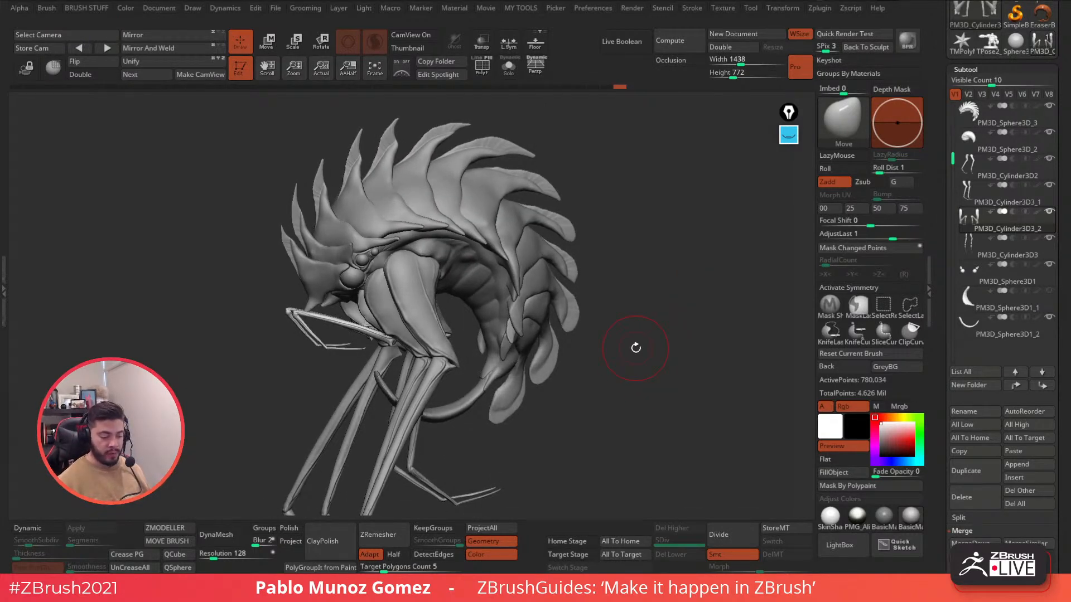
click(856, 515)
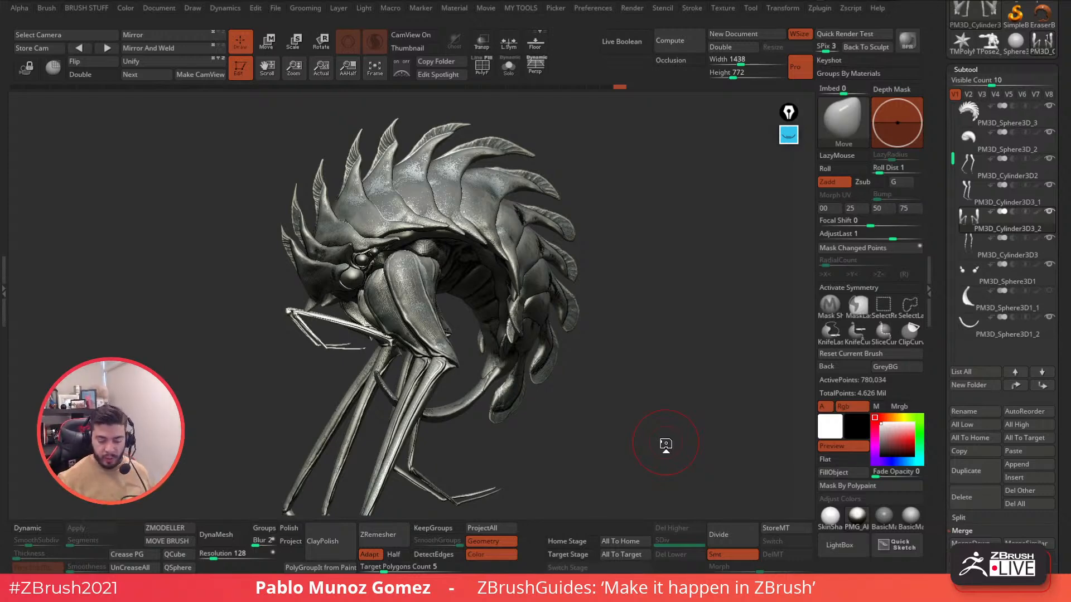
mouse_move(645, 326)
mouse_down()
mouse_move(628, 323)
mouse_move(634, 349)
mouse_move(617, 344)
mouse_move(636, 351)
mouse_move(658, 320)
mouse_move(688, 311)
mouse_move(619, 311)
mouse_move(638, 342)
mouse_move(627, 325)
mouse_up()
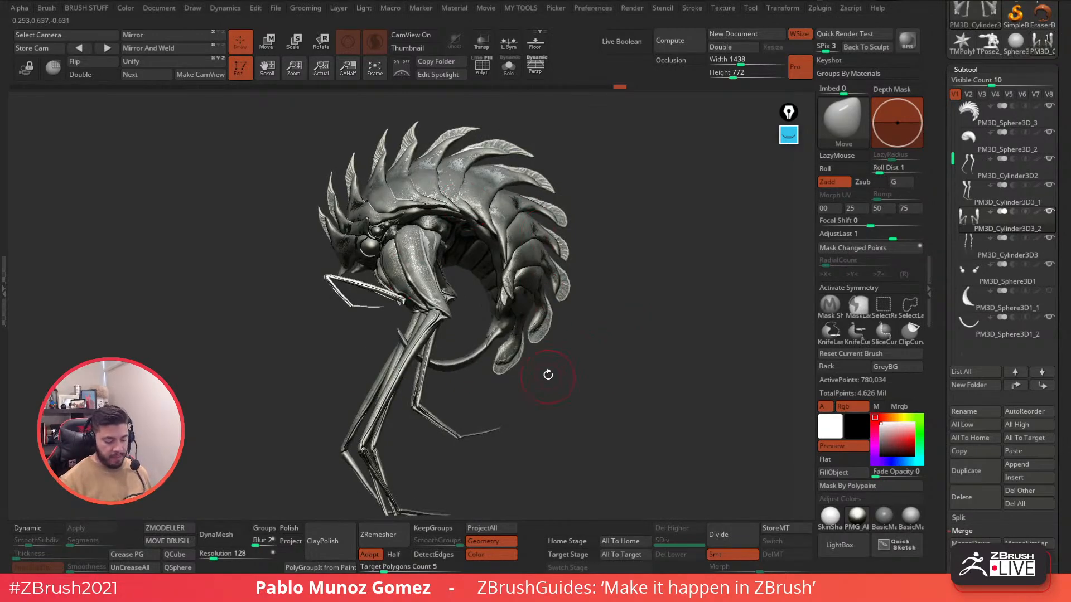
Compare the back fins' surface detail up close under the basic grey material and the glossy PMG_Alien material.
mouse_move(474, 219)
ctrl+right_down()
mouse_move(487, 270)
mouse_move(474, 290)
mouse_move(493, 294)
mouse_move(521, 239)
mouse_move(495, 313)
ctrl+right_up()
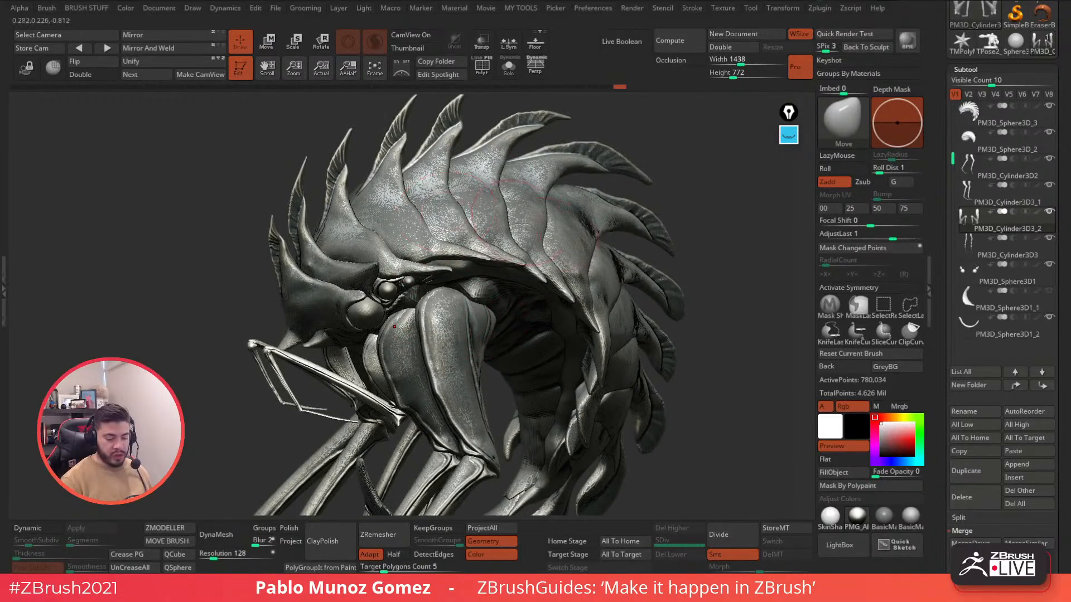
alt+right_drag(519, 227, 455, 446)
mouse_move(484, 251)
right_down()
mouse_move(471, 256)
mouse_move(487, 268)
right_up()
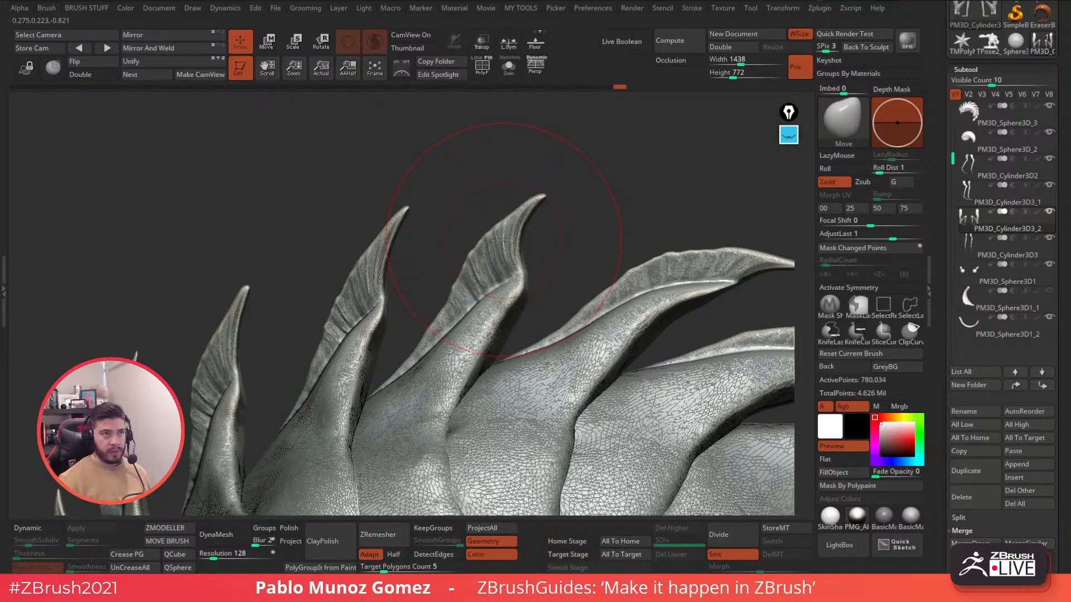
right_drag(561, 304, 470, 330)
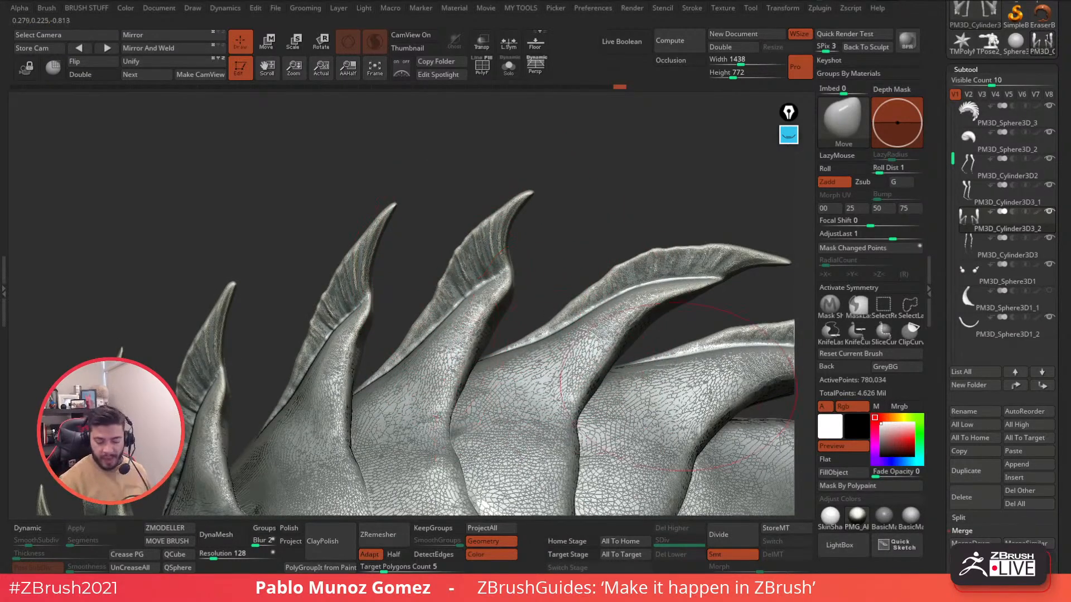
click(912, 522)
mouse_move(613, 388)
right_down()
mouse_move(596, 368)
mouse_move(610, 371)
right_up()
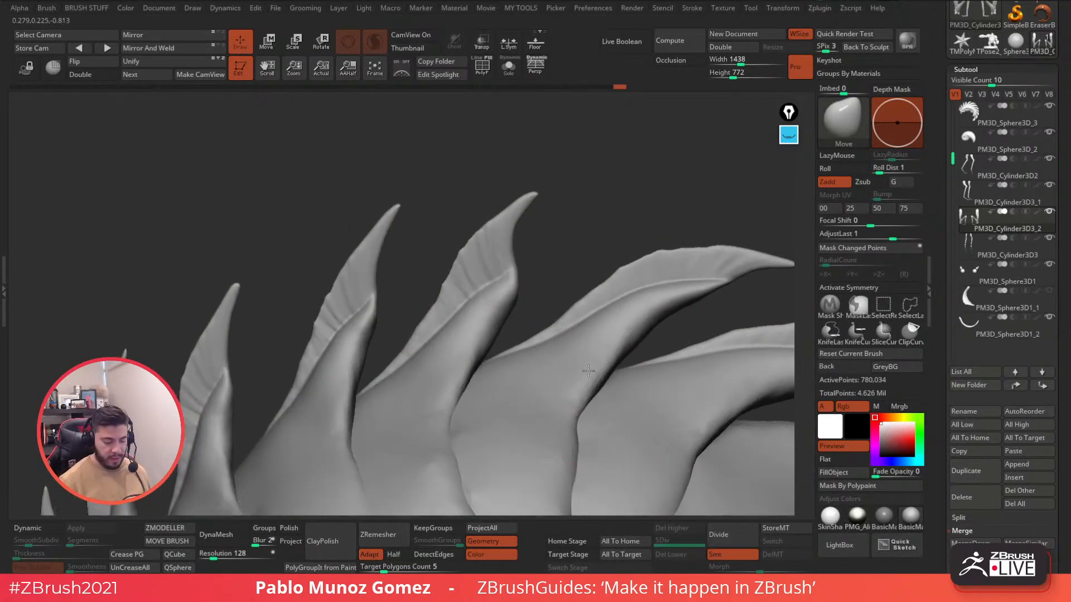
click(883, 522)
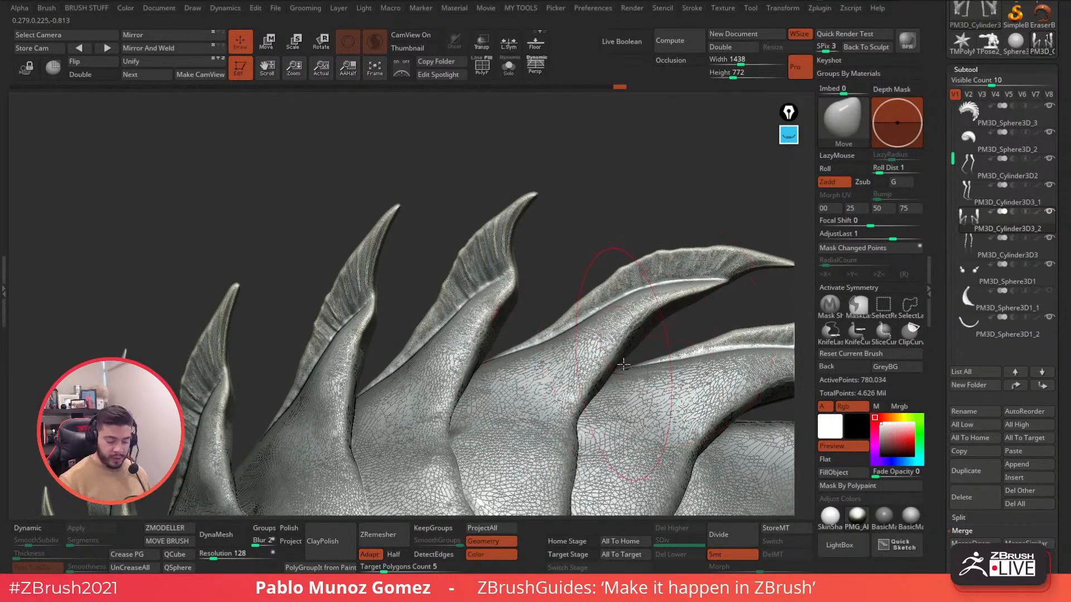
Pick the HRGi_Cutter brush, select the shell PM3D_Sphere3D_3, disable Sculptris Pro and cut fine grooves into a back fin with X symmetry.
key(b)
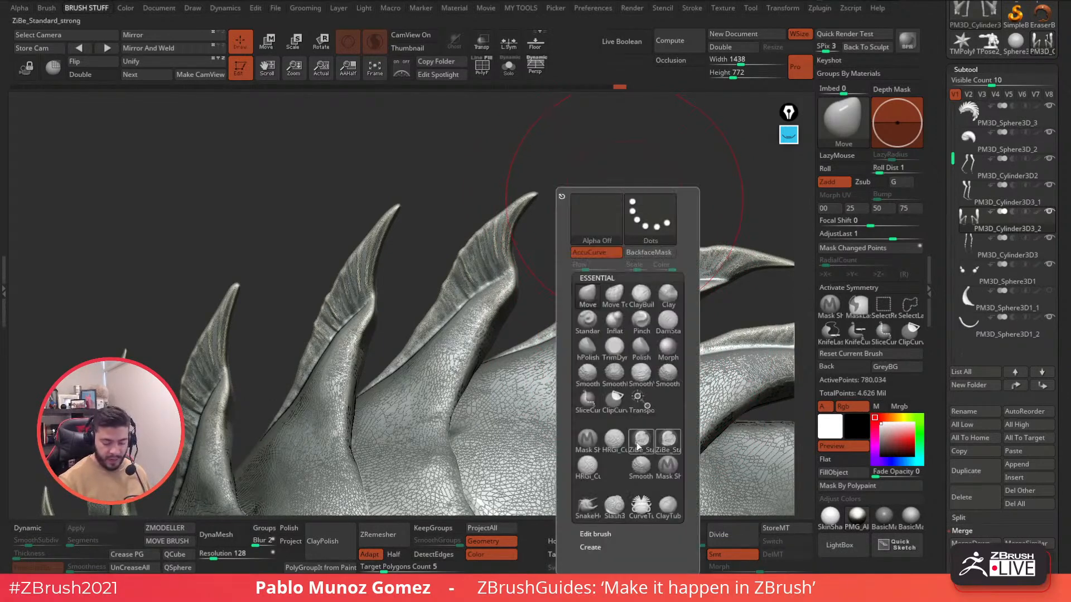
click(599, 227)
key(space)
key(x)
alt+click(504, 258)
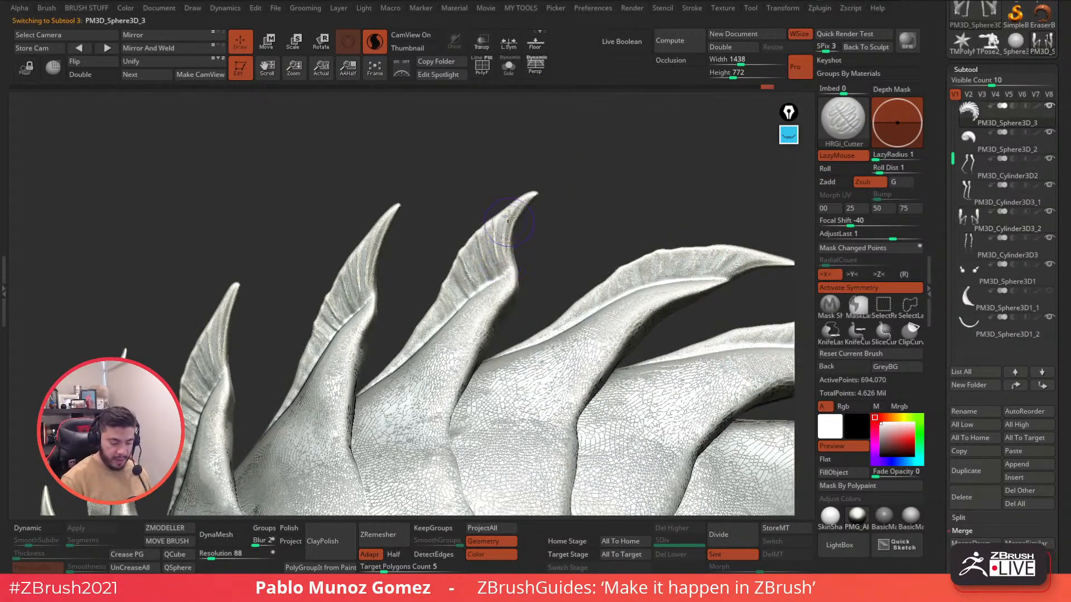
click(376, 46)
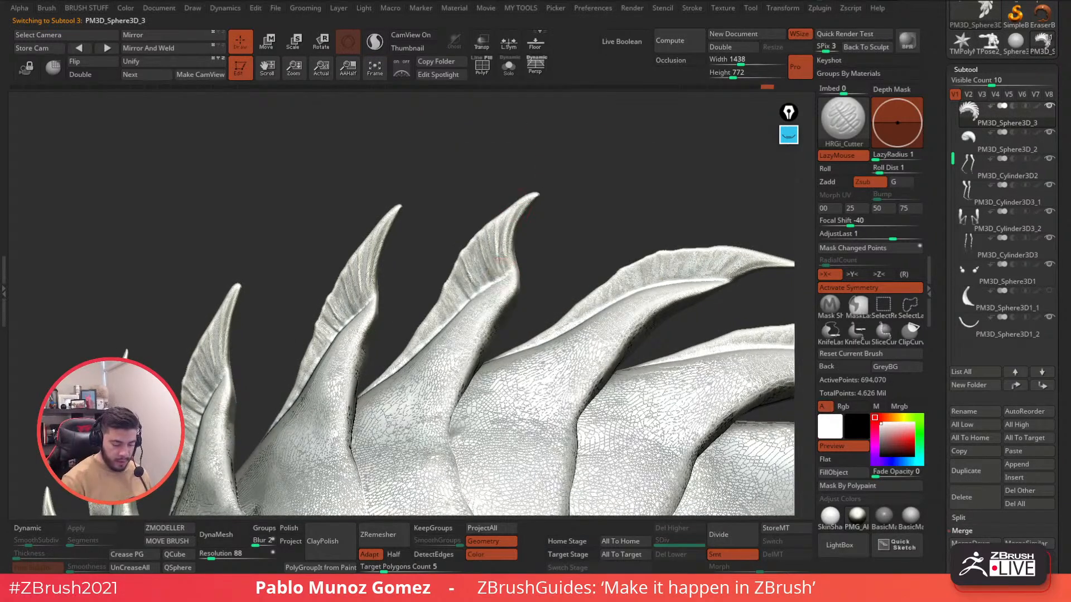
drag(502, 260, 491, 270)
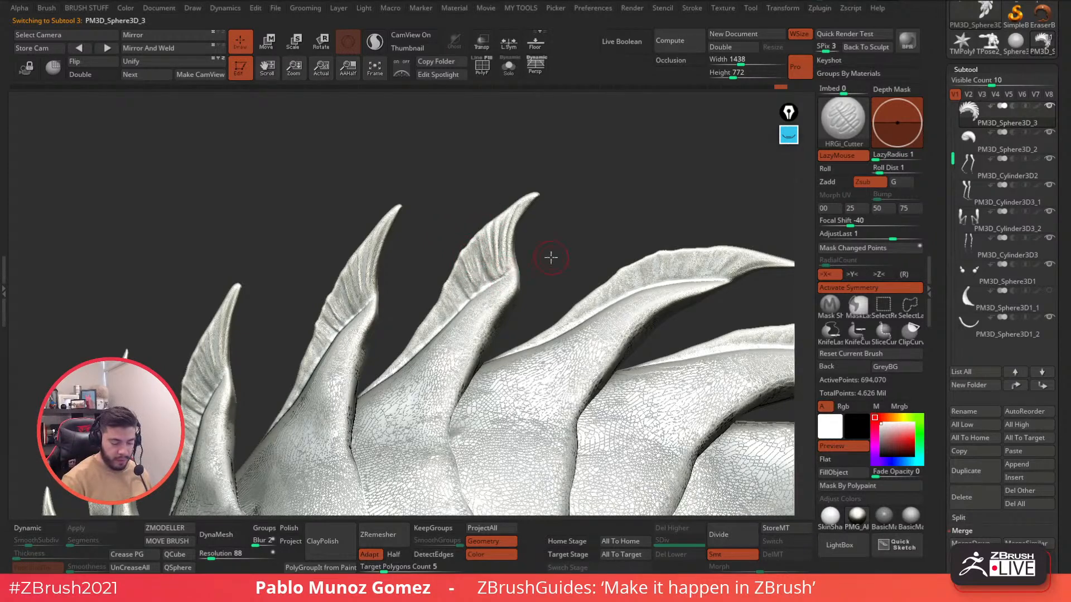
Select the inner body PM3D_Sphere3D_2 and inspect its surface between the legs and shell plates, up close and from the side.
ctrl+right_drag(551, 257, 650, 313)
click(912, 512)
mouse_move(676, 406)
right_down()
mouse_move(630, 397)
mouse_move(566, 326)
mouse_move(693, 425)
mouse_move(721, 359)
right_up()
right_drag(552, 397, 636, 287)
alt+click(637, 287)
ctrl+right_drag(464, 394, 491, 361)
right_drag(479, 294, 460, 293)
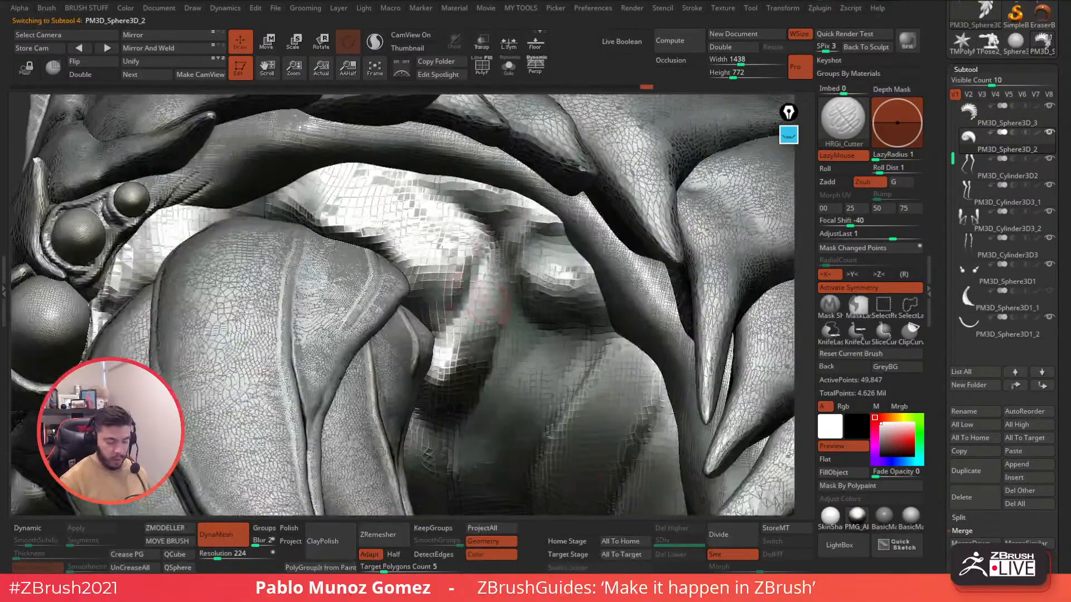
alt+right_drag(596, 401, 524, 383)
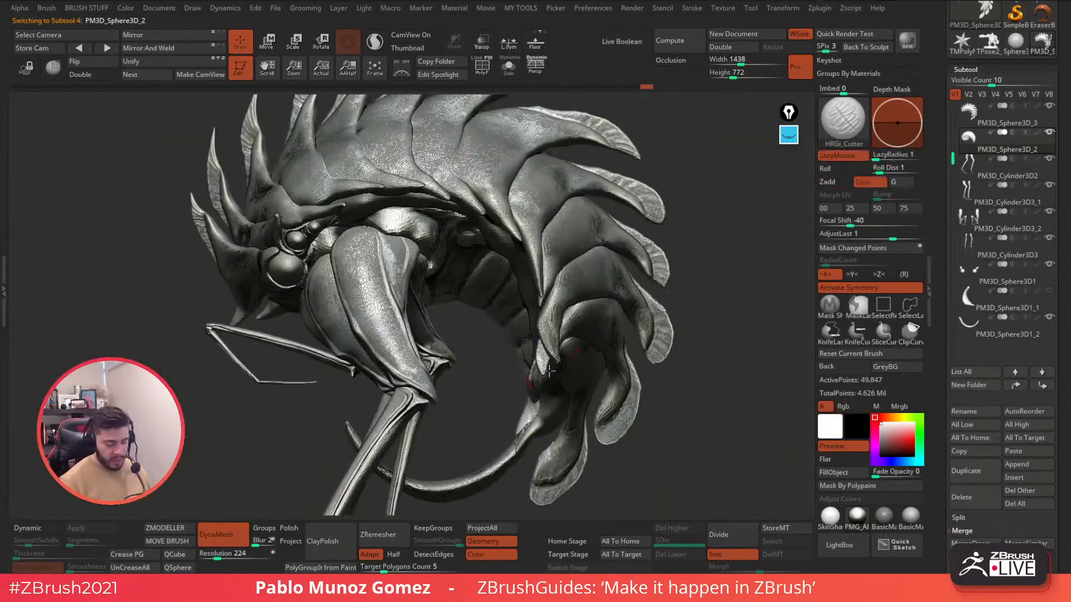
right_drag(634, 375, 688, 342)
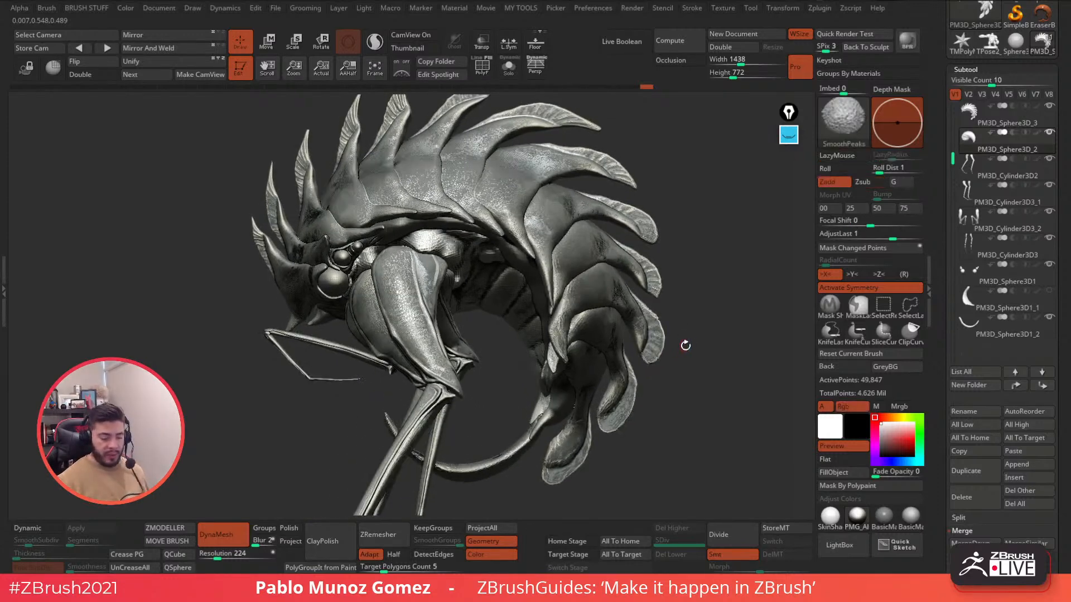
mouse_move(613, 371)
right_down()
mouse_move(677, 365)
mouse_move(664, 353)
mouse_move(696, 366)
mouse_move(640, 363)
mouse_move(664, 342)
mouse_move(629, 366)
right_up()
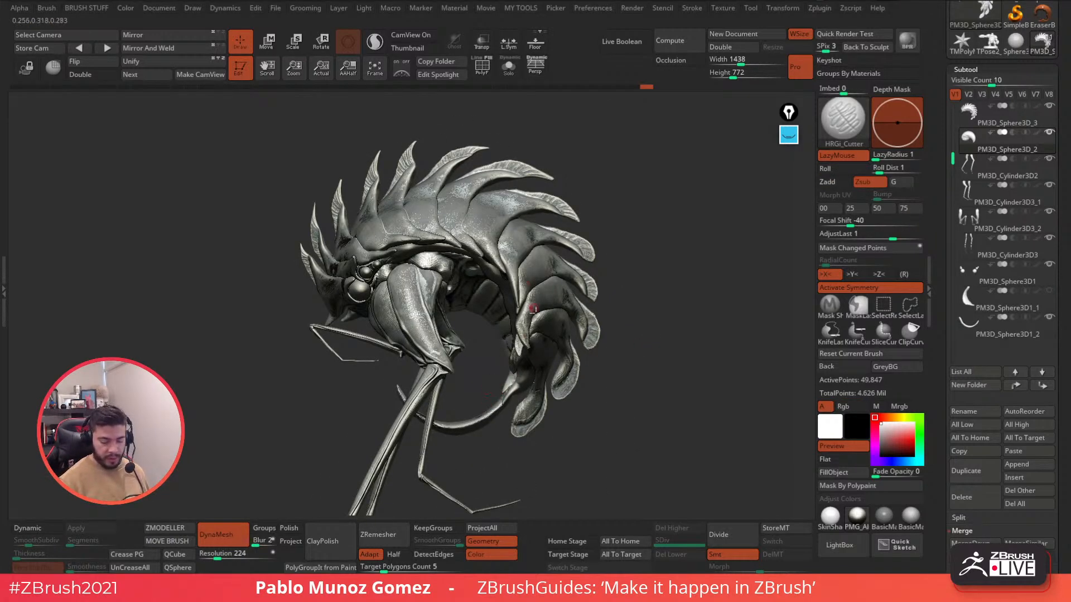
mouse_move(863, 523)
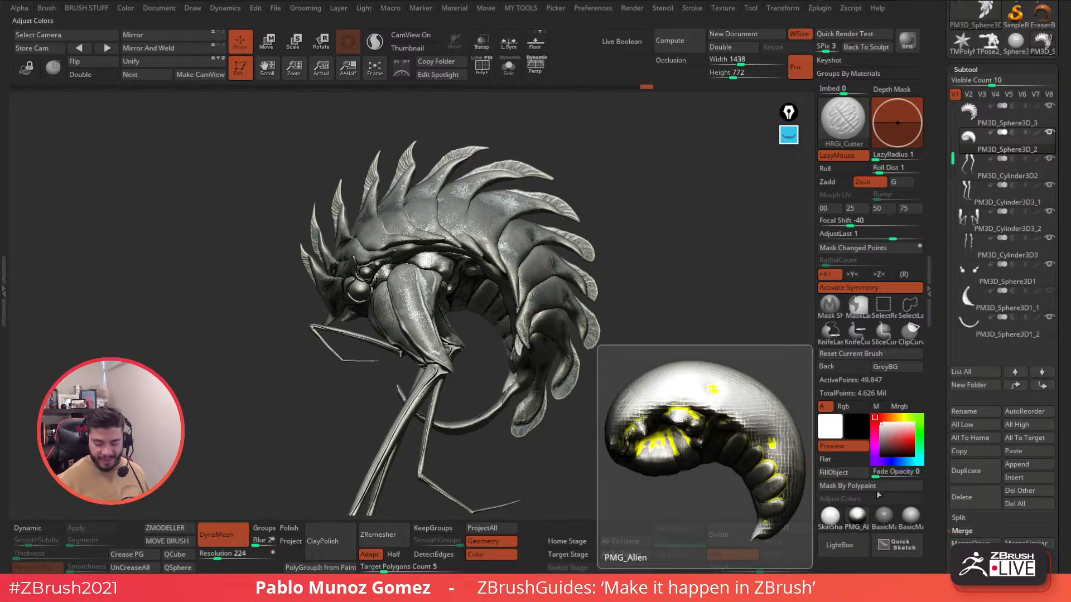
mouse_move(608, 321)
right_down()
mouse_move(566, 329)
mouse_move(526, 371)
mouse_move(606, 346)
mouse_move(664, 304)
mouse_move(564, 325)
mouse_move(499, 259)
mouse_move(577, 263)
mouse_move(543, 311)
mouse_move(526, 248)
mouse_move(529, 301)
mouse_move(513, 255)
right_up()
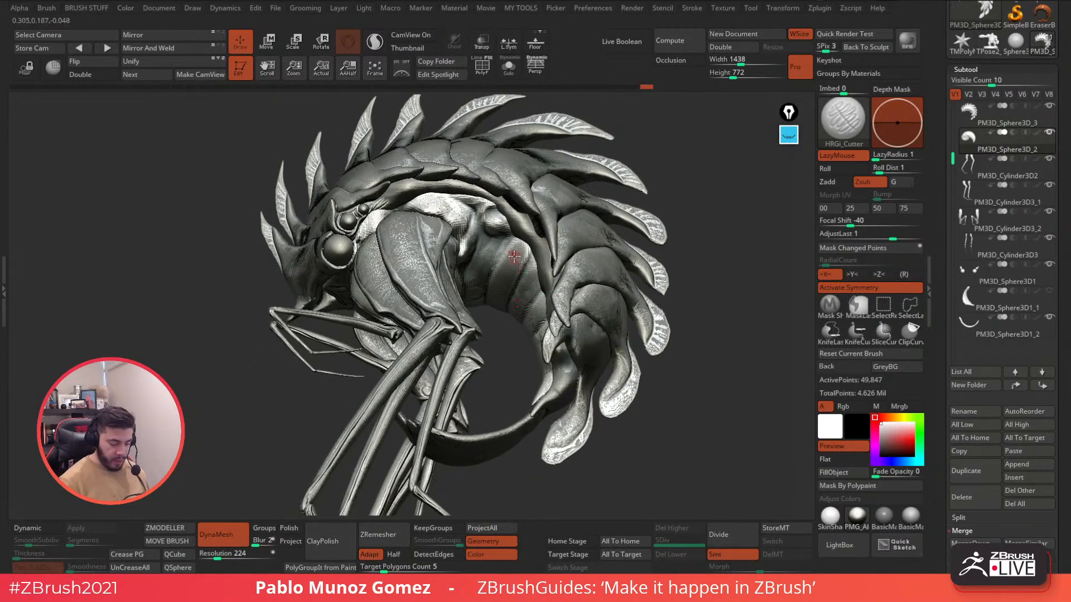
Isolate the inner body, remesh it with DynaMesh at resolution 504 and show it in the basic grey material.
click(509, 66)
right_drag(420, 373, 394, 425)
click(226, 555)
ctrl+drag(418, 435, 528, 474)
key(2)
mouse_move(521, 472)
right_down()
mouse_move(535, 421)
mouse_move(507, 411)
mouse_move(640, 426)
right_up()
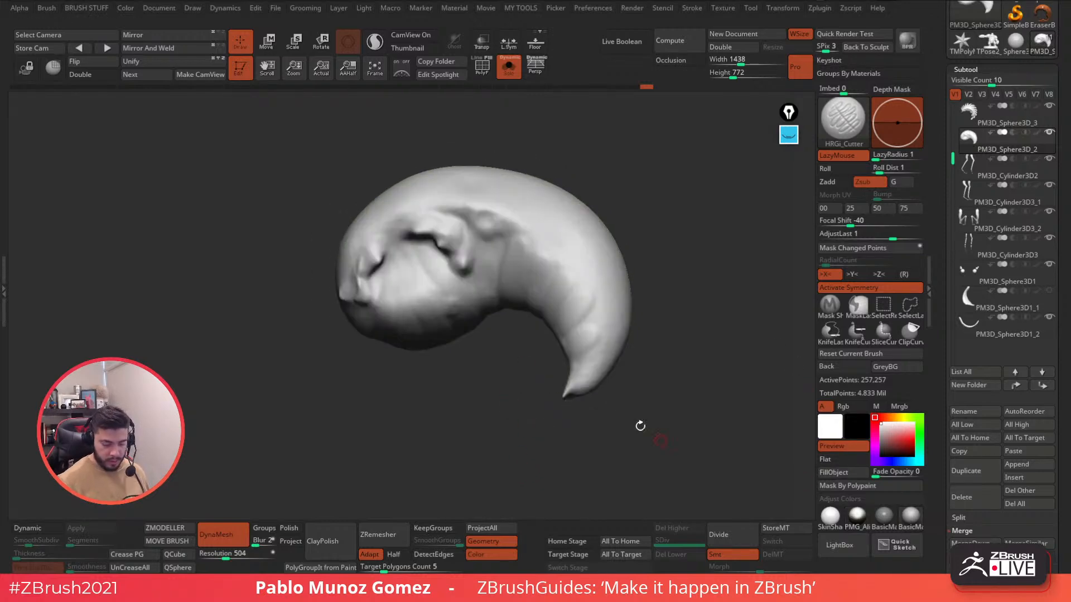
Check the remeshed inner body against the whole creature, with and without its polygroup colours, from the side.
click(483, 75)
click(503, 69)
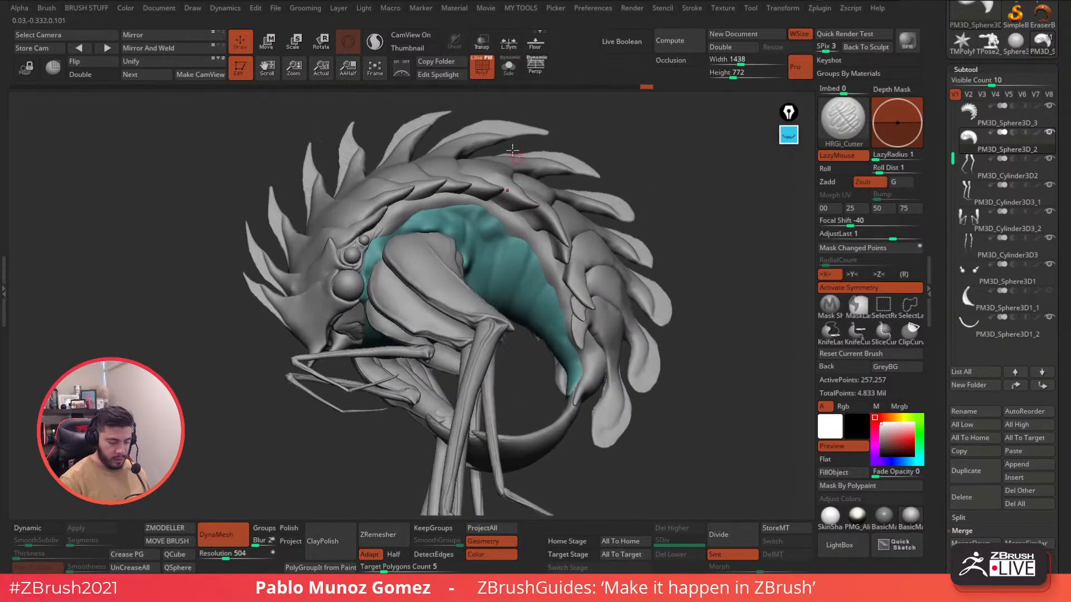
click(485, 75)
ctrl+right_drag(503, 175, 516, 225)
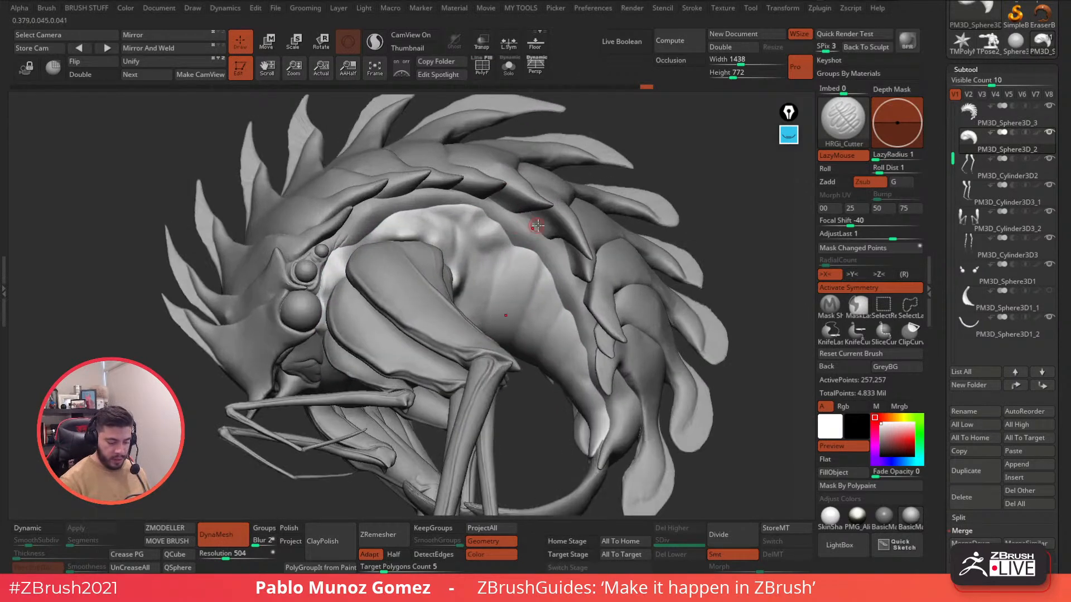
right_click(720, 186)
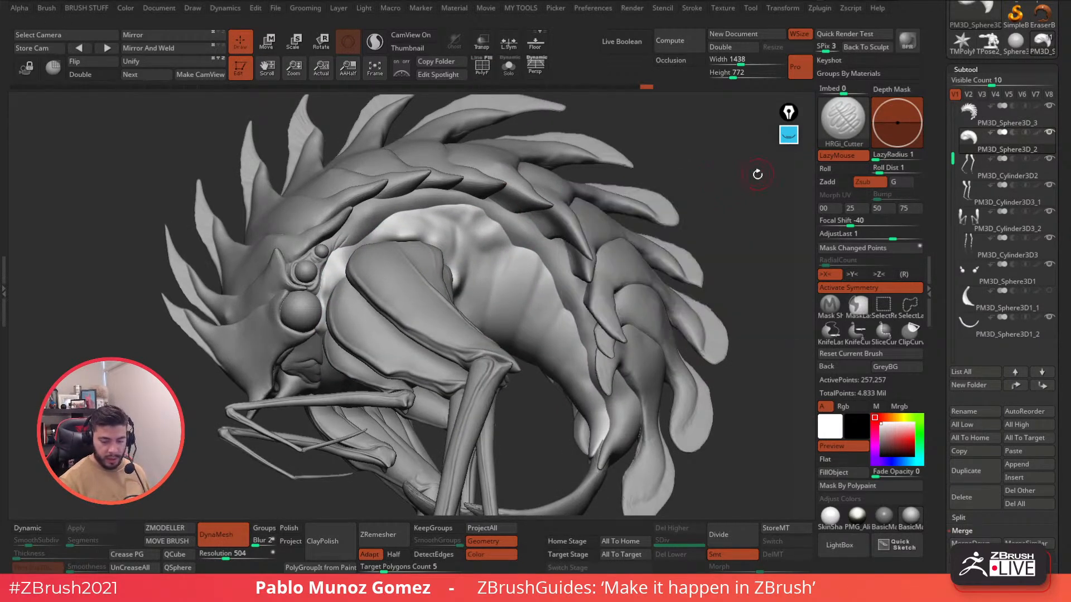
right_drag(757, 173, 722, 181)
right_drag(563, 238, 555, 233)
right_drag(565, 271, 500, 235)
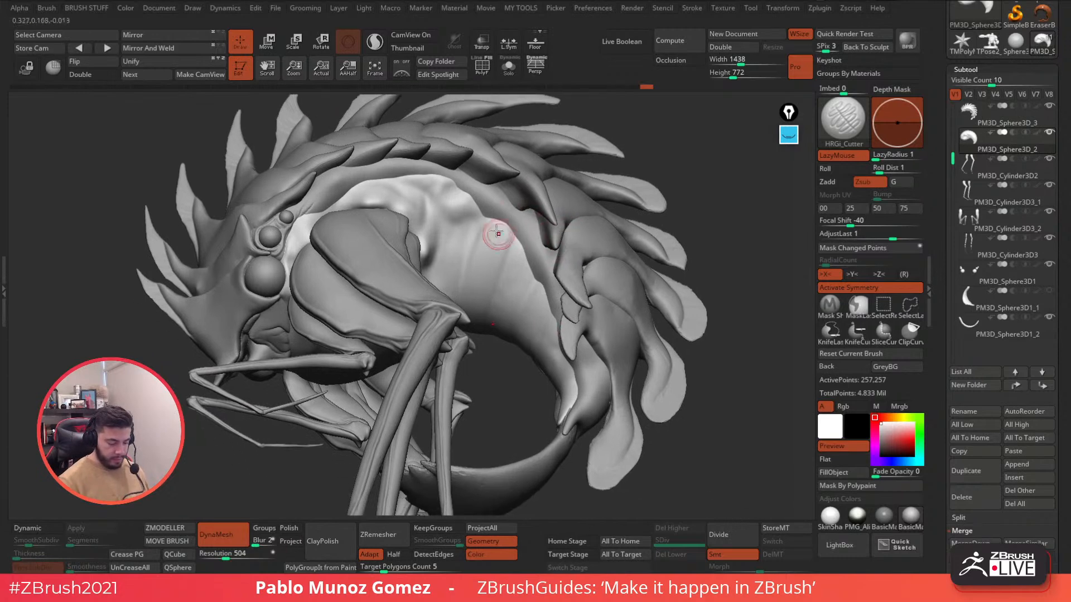
Isolate the inner body and carve a series of curved segment grooves across the abdomen with the HRGi_Cutter brush.
click(508, 66)
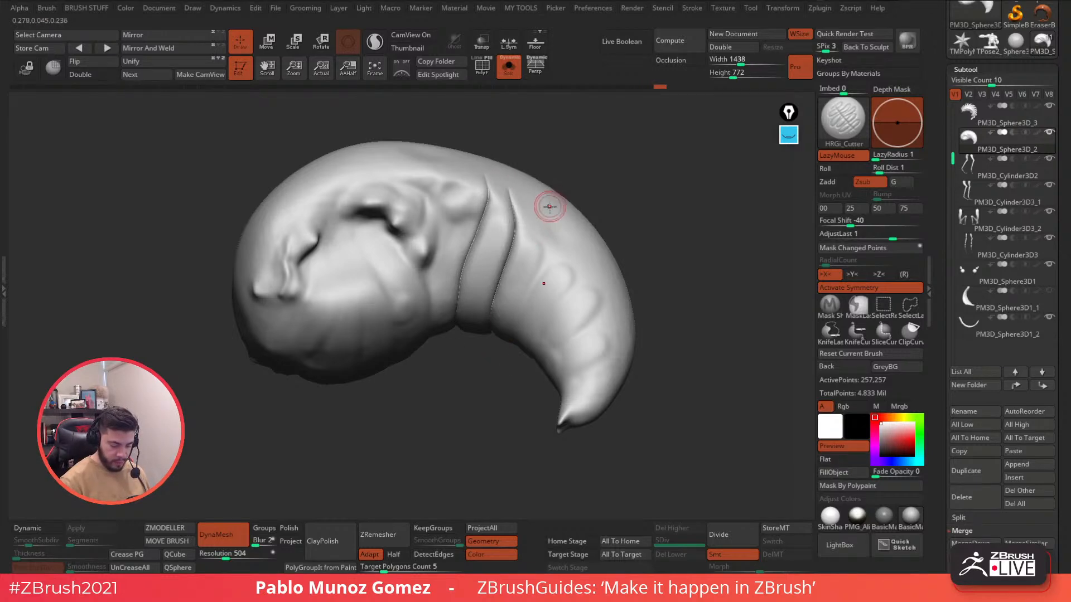
drag(551, 211, 542, 272)
drag(637, 215, 664, 232)
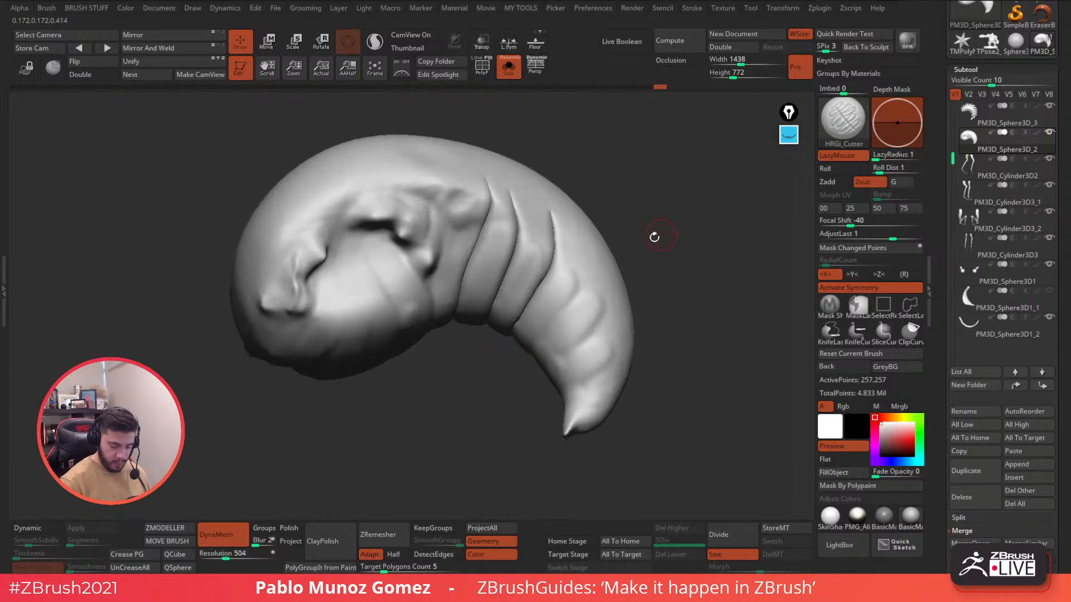
drag(601, 262, 544, 334)
mouse_move(641, 319)
mouse_down()
mouse_move(662, 323)
mouse_move(577, 353)
mouse_up()
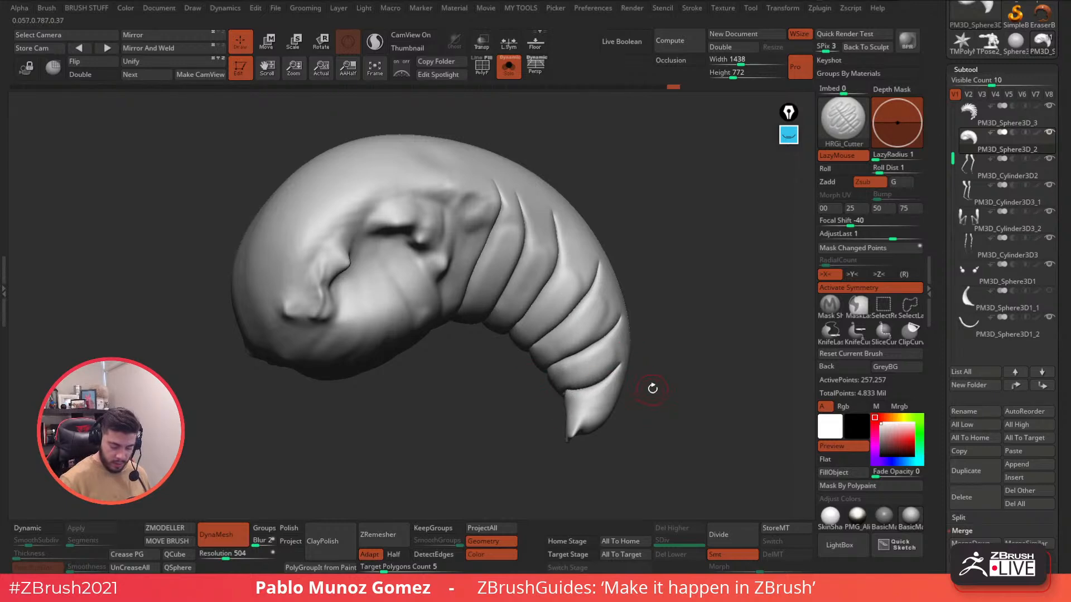
Carve the last segment groove and a wavy crease running to the tail tip, and check them on the whole creature.
drag(651, 389, 652, 376)
drag(573, 390, 555, 399)
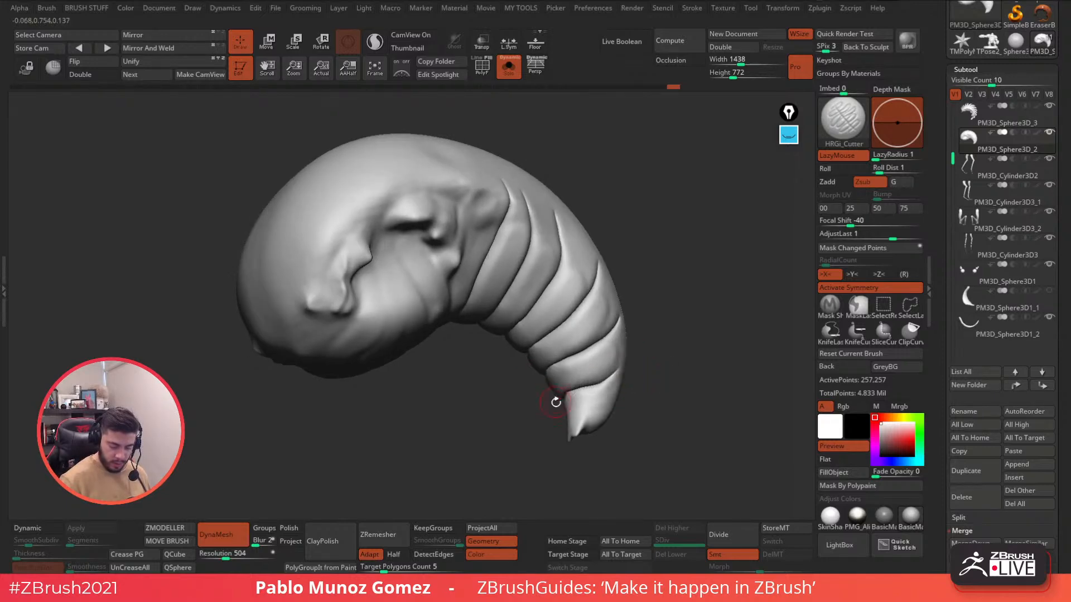
drag(641, 385, 634, 369)
mouse_move(600, 406)
alt+mouse_down()
mouse_move(576, 343)
mouse_move(563, 385)
mouse_move(588, 319)
mouse_move(608, 299)
alt+mouse_up()
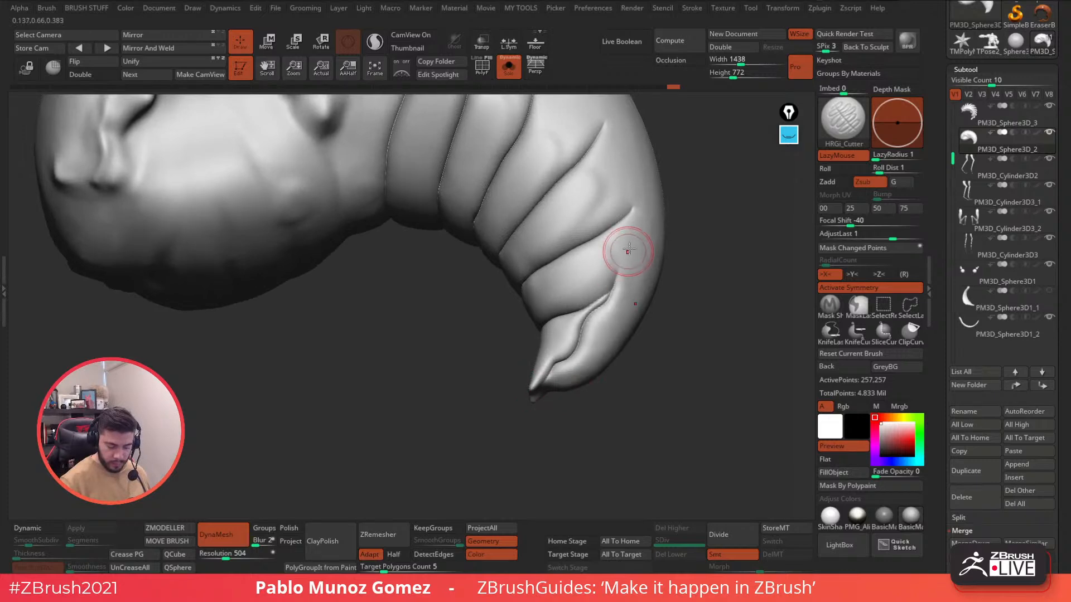
click(509, 67)
right_drag(615, 223, 617, 267)
mouse_move(563, 340)
right_down()
mouse_move(560, 355)
mouse_move(562, 290)
mouse_move(586, 306)
mouse_move(551, 260)
mouse_move(552, 301)
mouse_move(535, 331)
right_up()
ctrl+right_drag(515, 211, 515, 267)
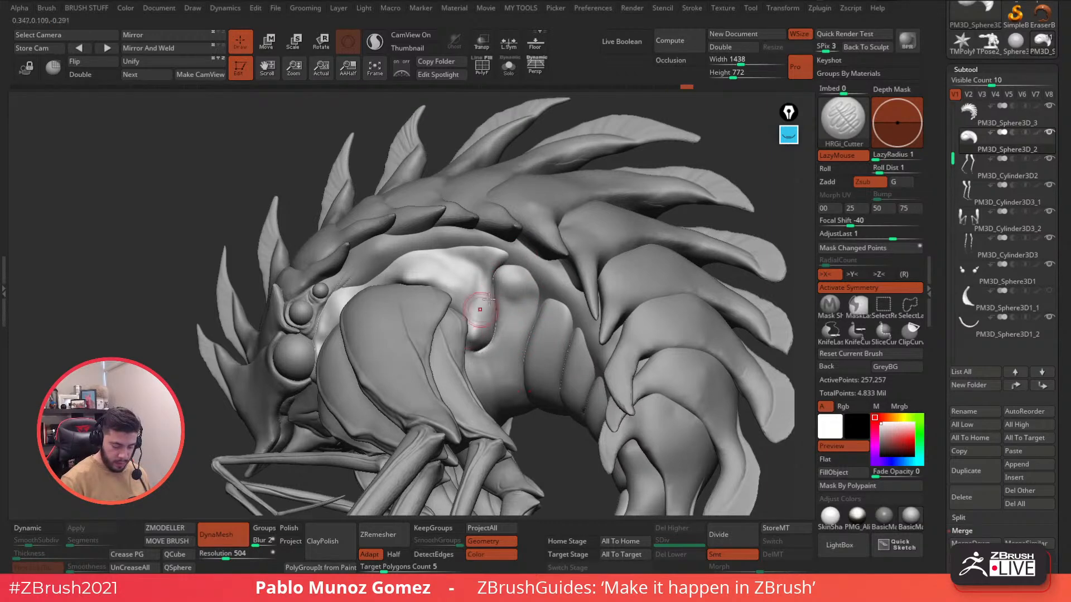
Cut a groove from the rear leg socket down the isolated body's flank and deepen the creases around the front sockets.
click(509, 81)
right_drag(505, 267, 498, 327)
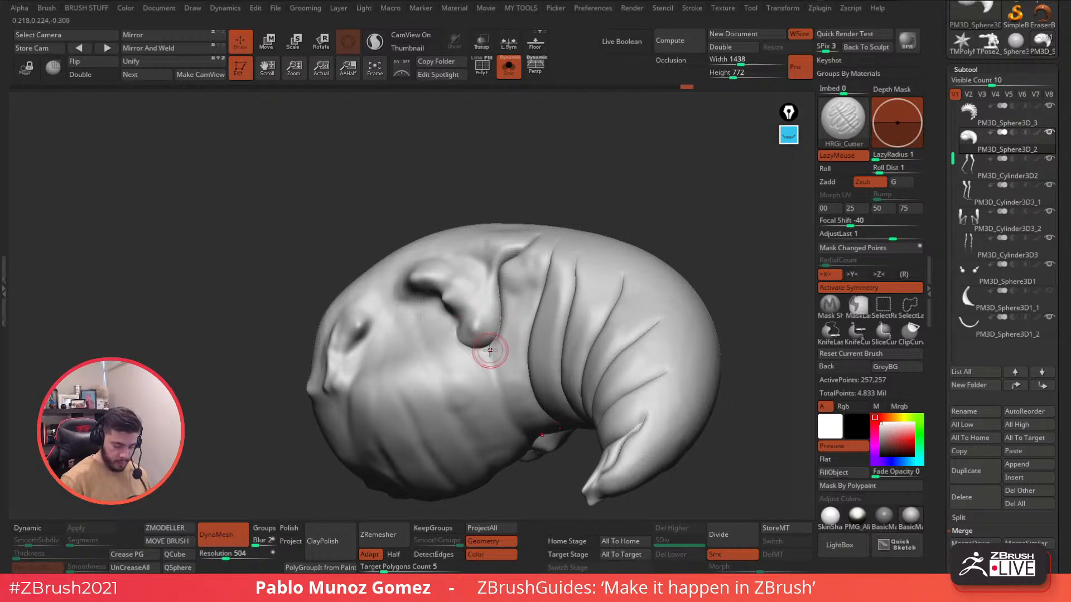
drag(486, 345, 500, 407)
mouse_move(520, 339)
right_down()
mouse_move(505, 306)
mouse_move(565, 306)
right_up()
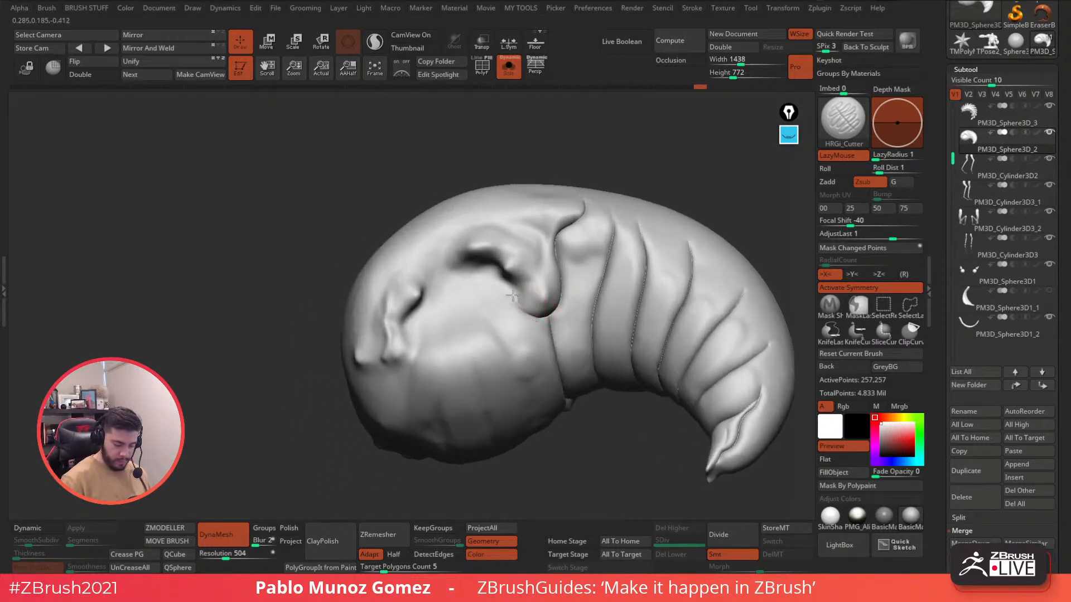
right_drag(521, 225, 514, 227)
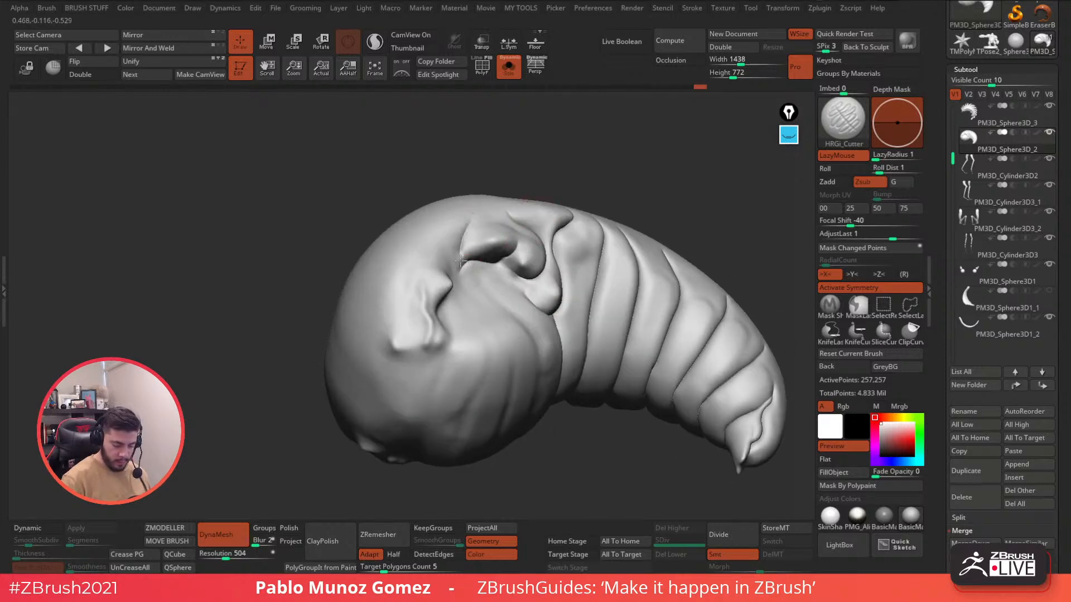
right_drag(458, 258, 430, 311)
drag(421, 317, 426, 337)
mouse_move(442, 289)
right_down()
mouse_move(460, 292)
mouse_move(468, 312)
right_up()
click(508, 67)
mouse_move(451, 352)
right_down()
mouse_move(477, 272)
mouse_move(488, 354)
mouse_move(502, 287)
mouse_move(515, 303)
right_up()
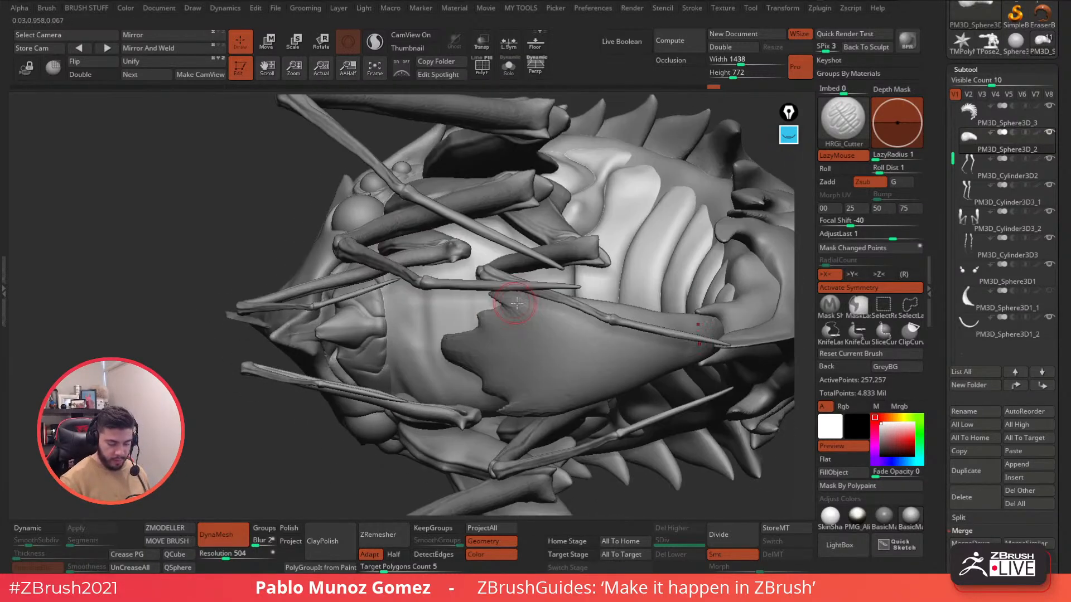
Isolate the inner body and carve a groove down the front edge of its rounded underside, redrawing the stroke once.
click(508, 67)
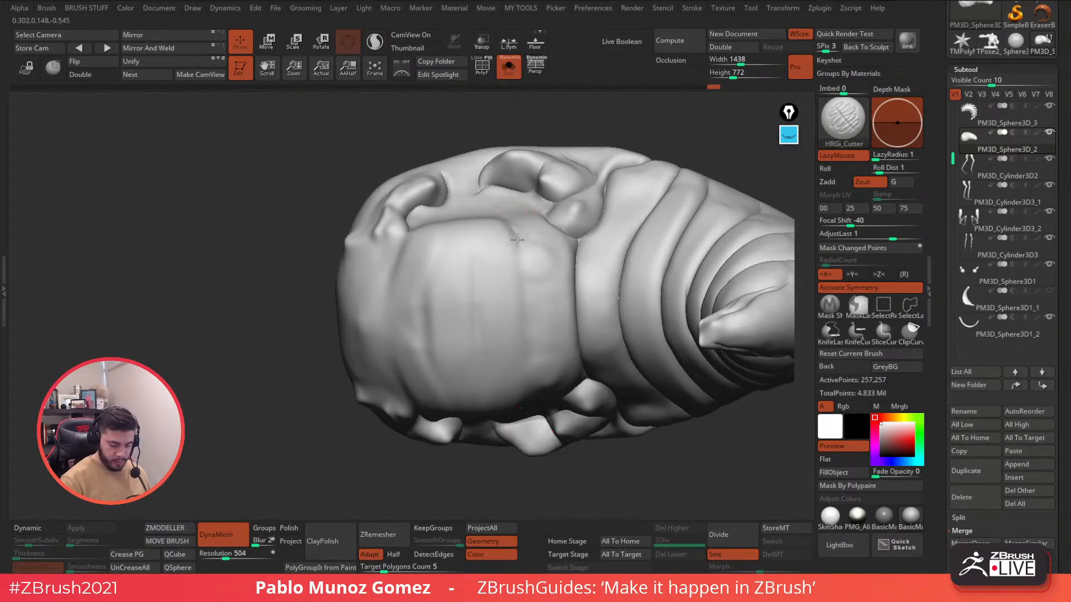
right_drag(509, 301, 510, 232)
right_drag(544, 186, 516, 188)
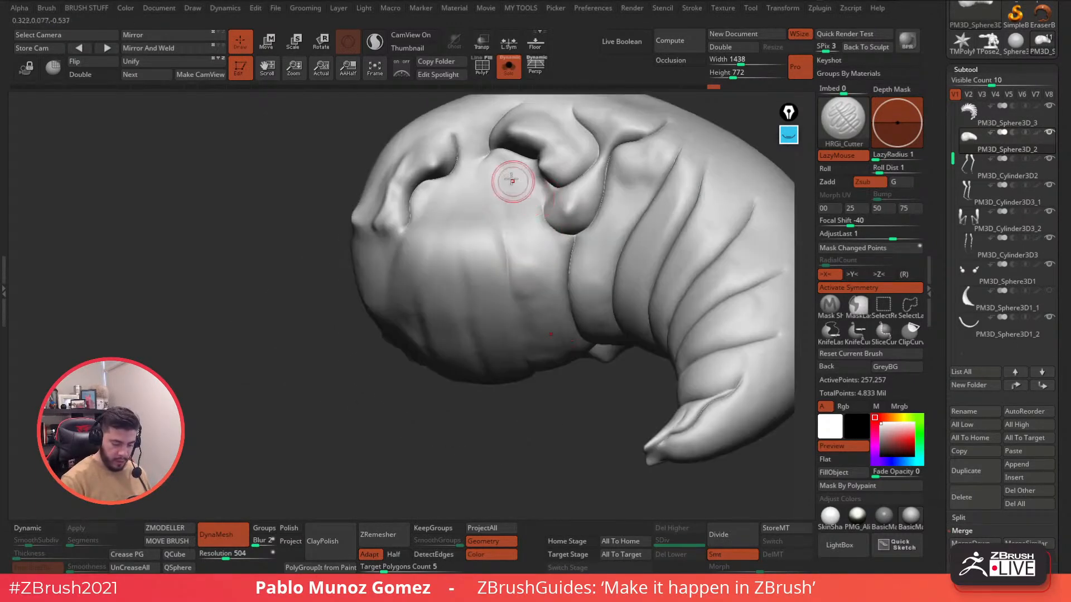
right_drag(544, 223, 479, 201)
mouse_move(403, 231)
mouse_down()
mouse_move(382, 272)
mouse_move(375, 336)
mouse_up()
right_drag(466, 307, 497, 268)
key(ctrl+z)
mouse_move(407, 227)
mouse_down()
mouse_move(381, 274)
mouse_move(375, 356)
mouse_up()
key(ctrl+z)
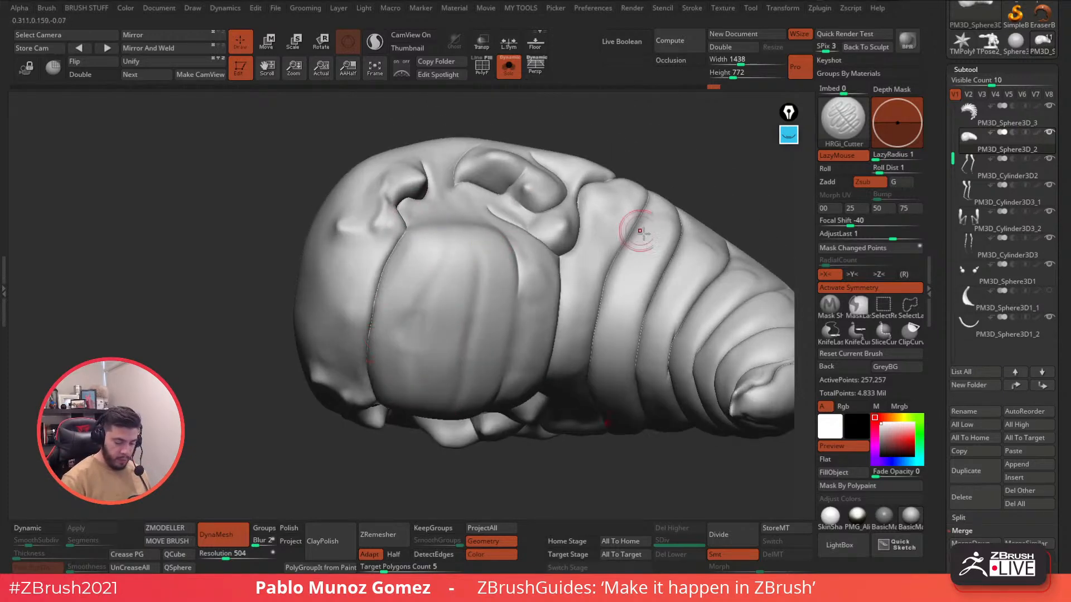
Check the inner body against the whole creature and switch to the ZiBe_Standard_strong brush.
click(504, 75)
click(504, 75)
drag(521, 119, 543, 311)
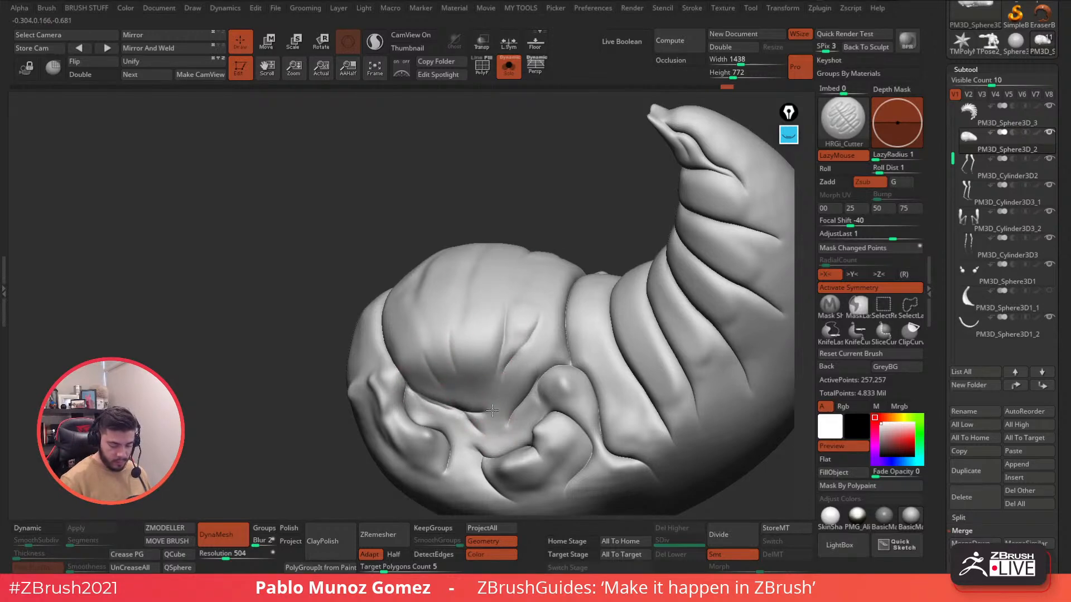
mouse_move(554, 375)
right_down()
mouse_move(550, 400)
mouse_move(564, 328)
mouse_move(557, 348)
mouse_move(545, 334)
mouse_move(554, 303)
mouse_move(617, 294)
right_up()
key(space)
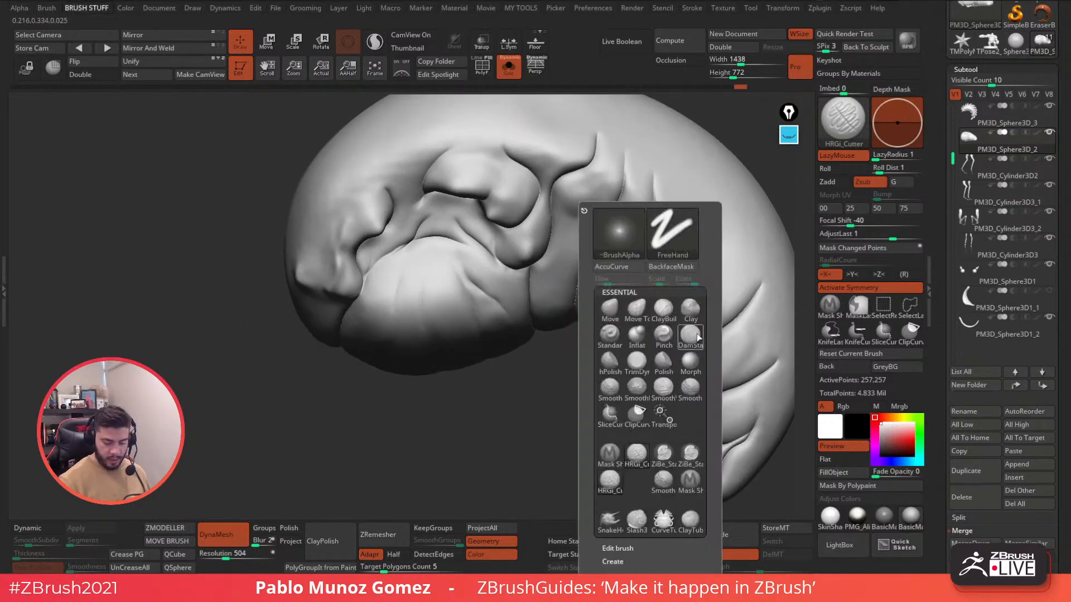
click(665, 454)
mouse_move(509, 411)
right_down()
mouse_move(564, 277)
mouse_move(581, 320)
mouse_move(556, 367)
right_up()
Browse the HRG_ZB brush folder and examine the HRGi_Cutter, HRGi_Cutter_pinch, ZiBe_Standard_Sharp and ZiBe_Standard_strong brushes.
drag(657, 257, 491, 241)
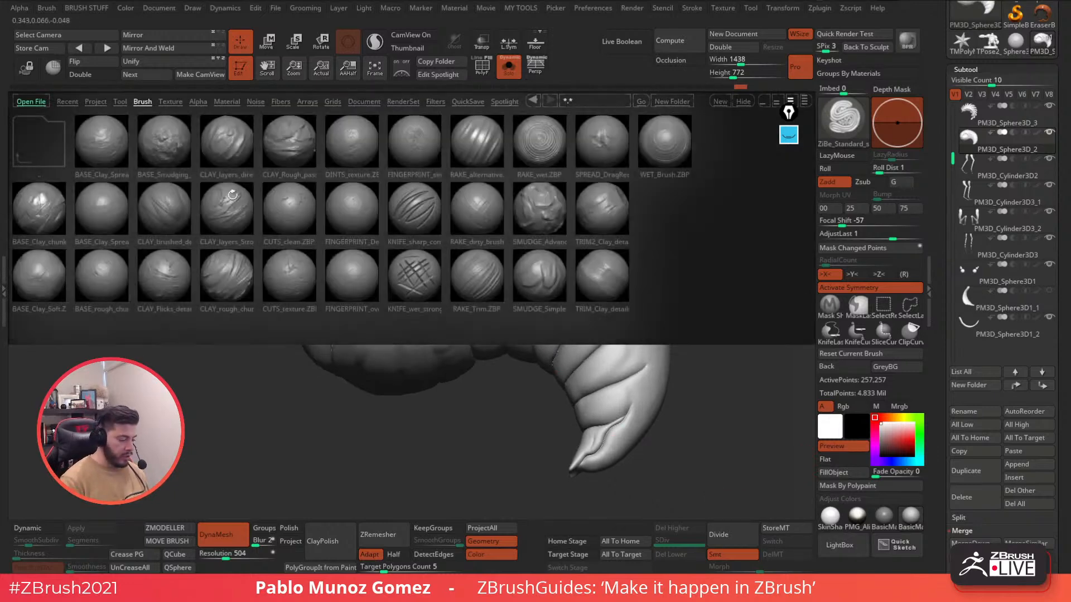
double_click(58, 138)
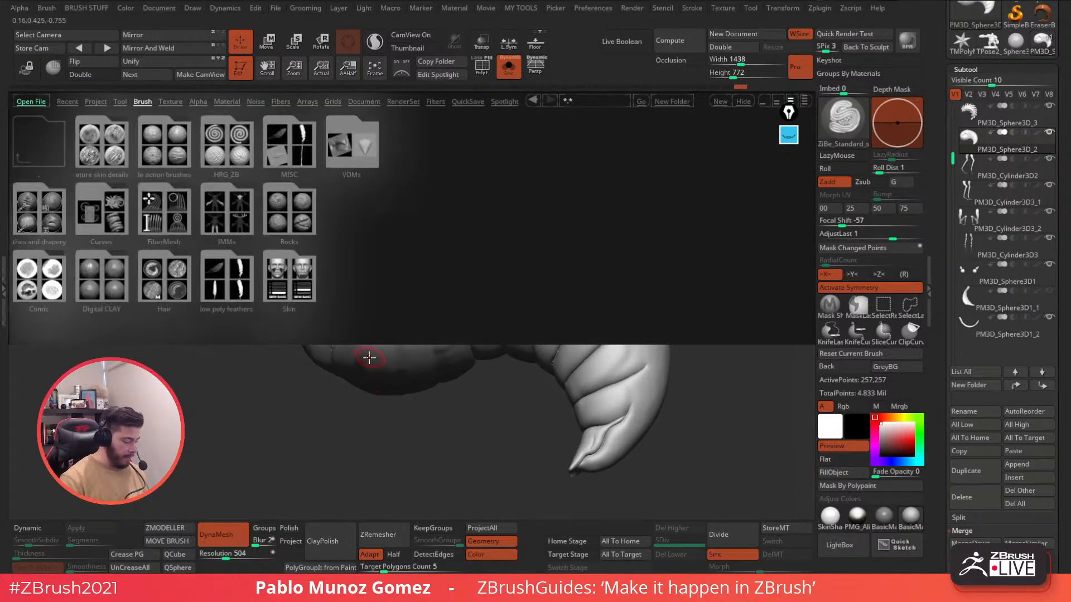
double_click(234, 150)
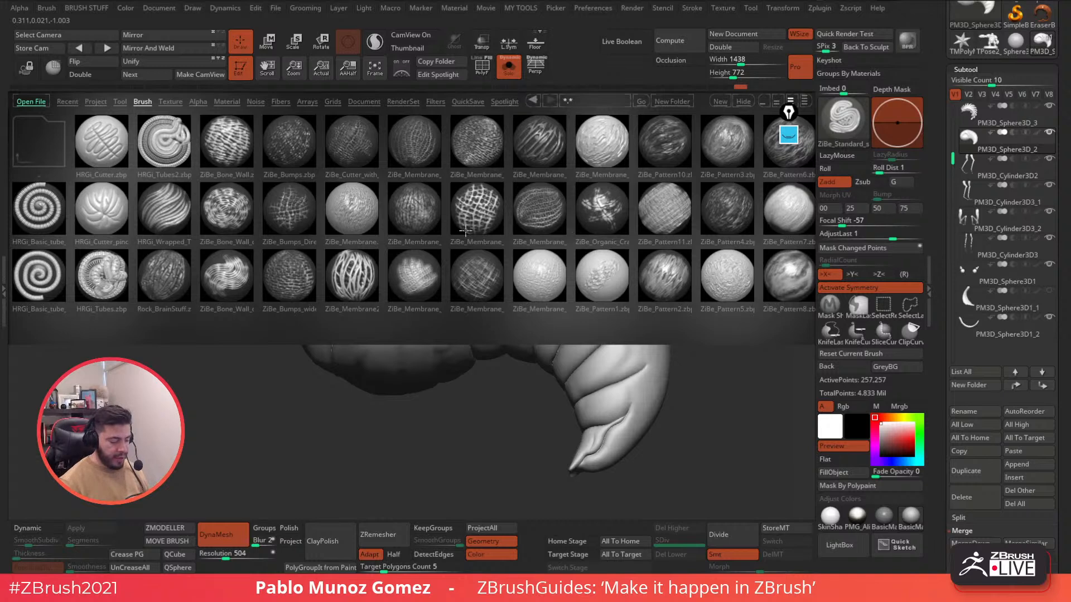
drag(682, 256, 591, 263)
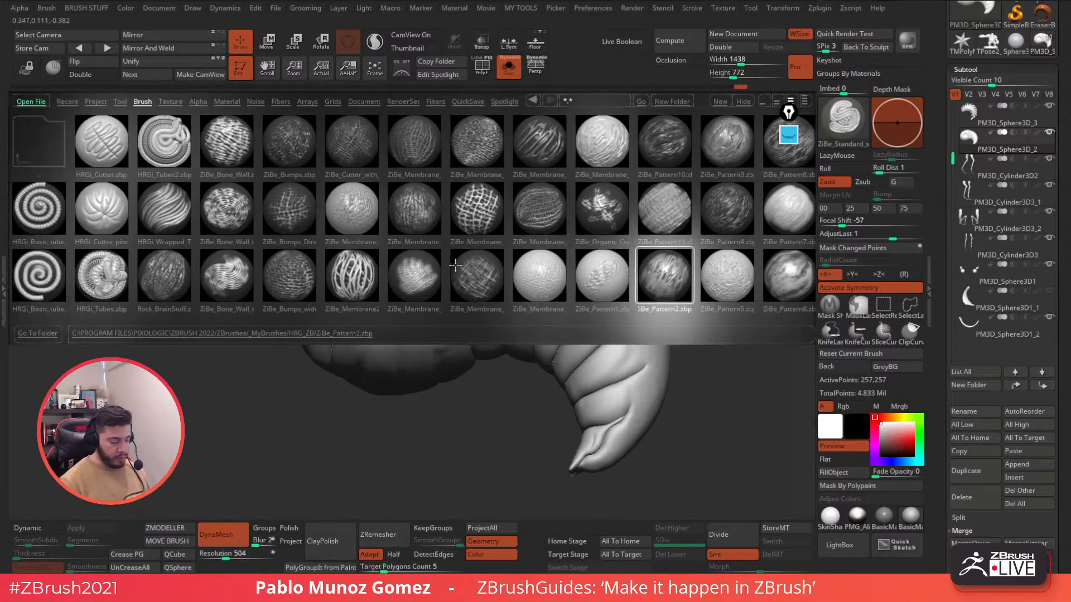
click(106, 153)
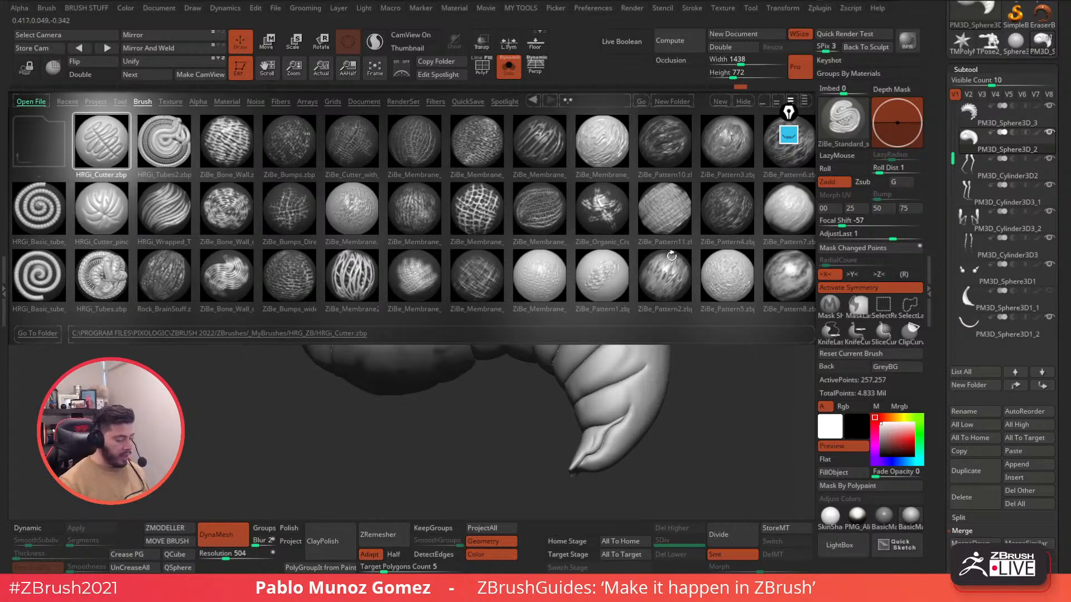
drag(672, 252, 537, 280)
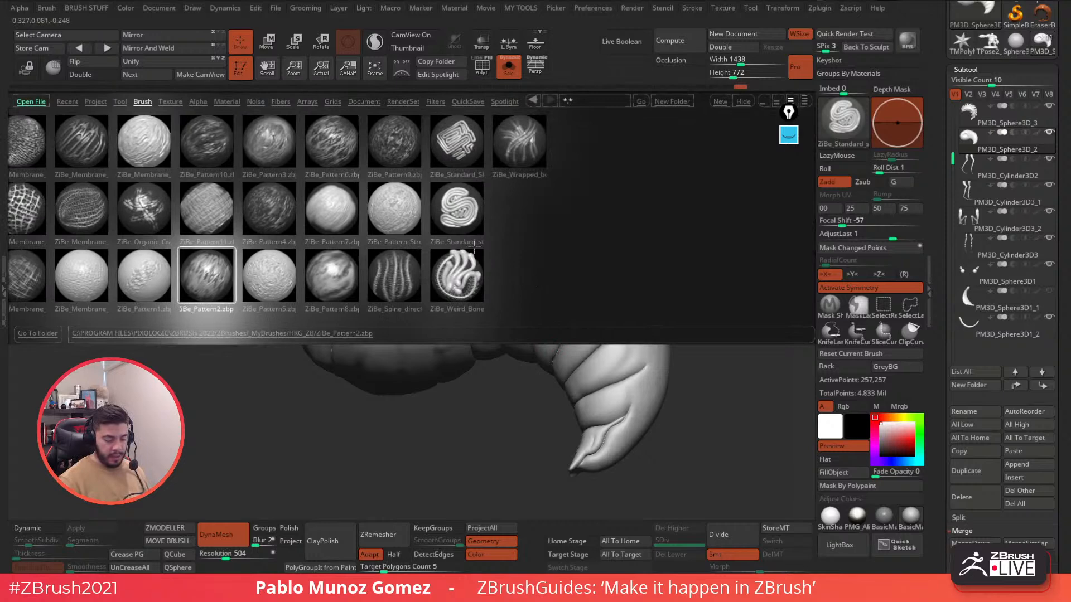
click(463, 211)
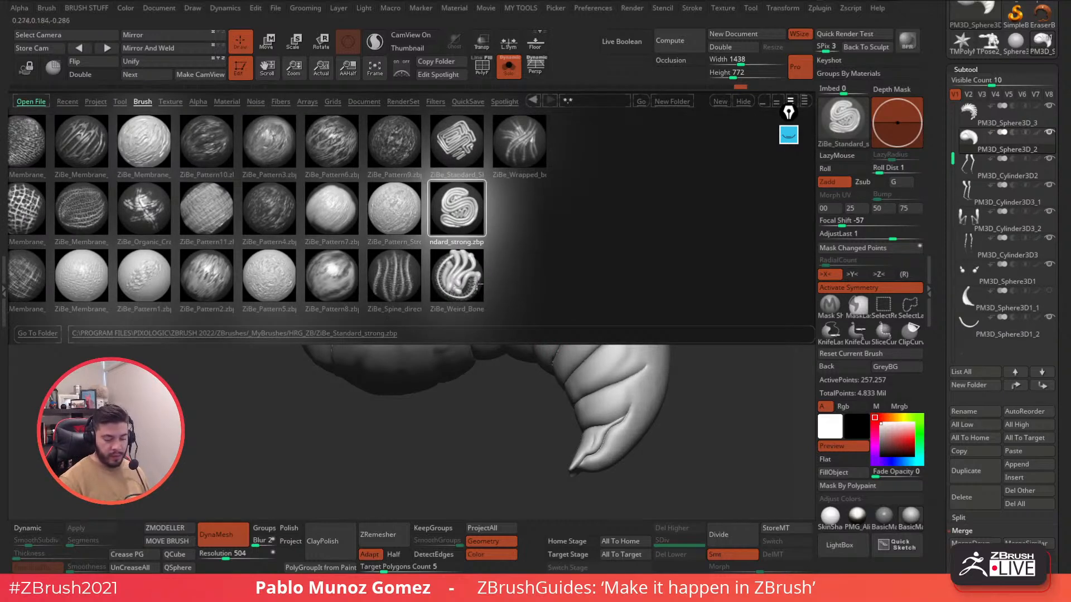
click(474, 147)
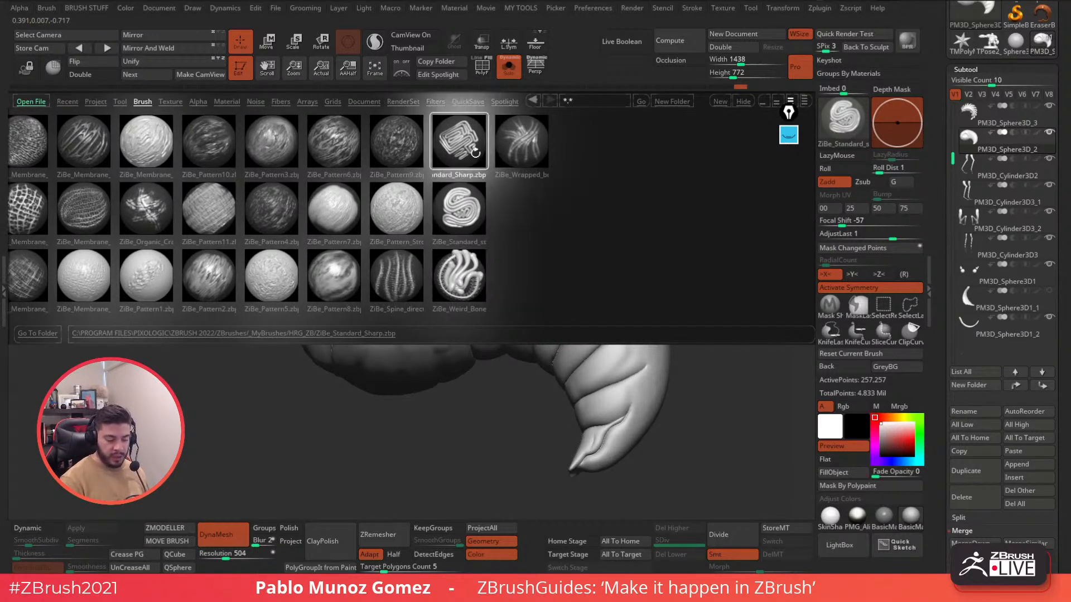
drag(363, 183, 484, 174)
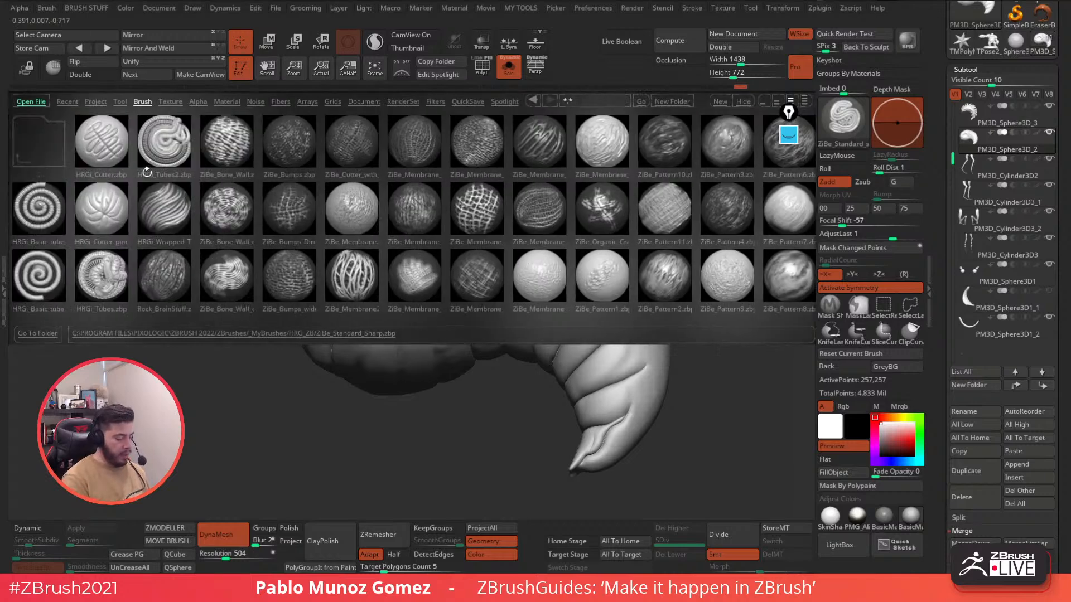
click(112, 211)
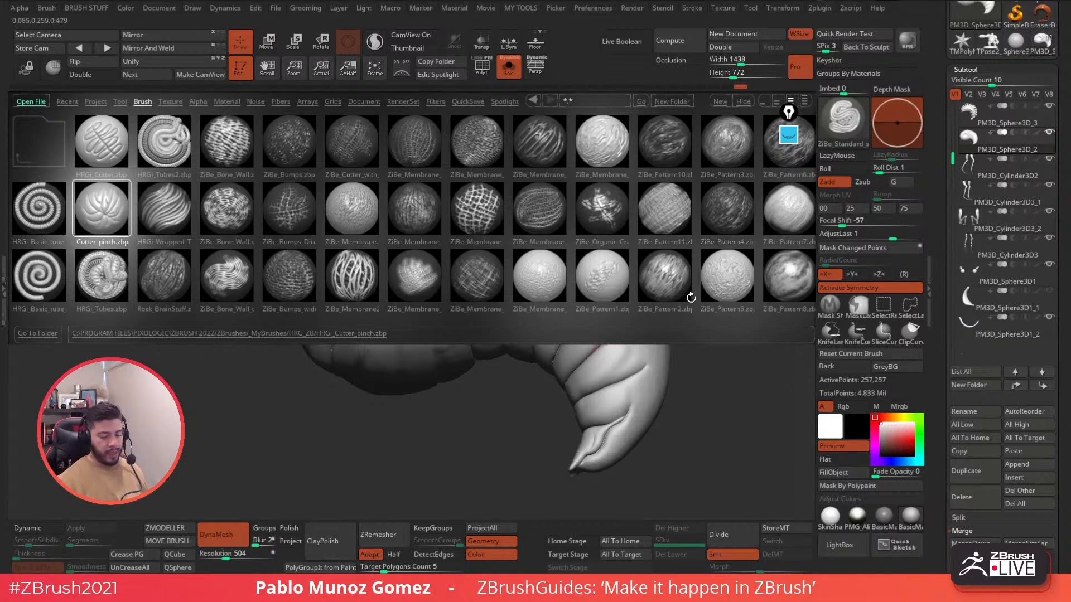
click(682, 268)
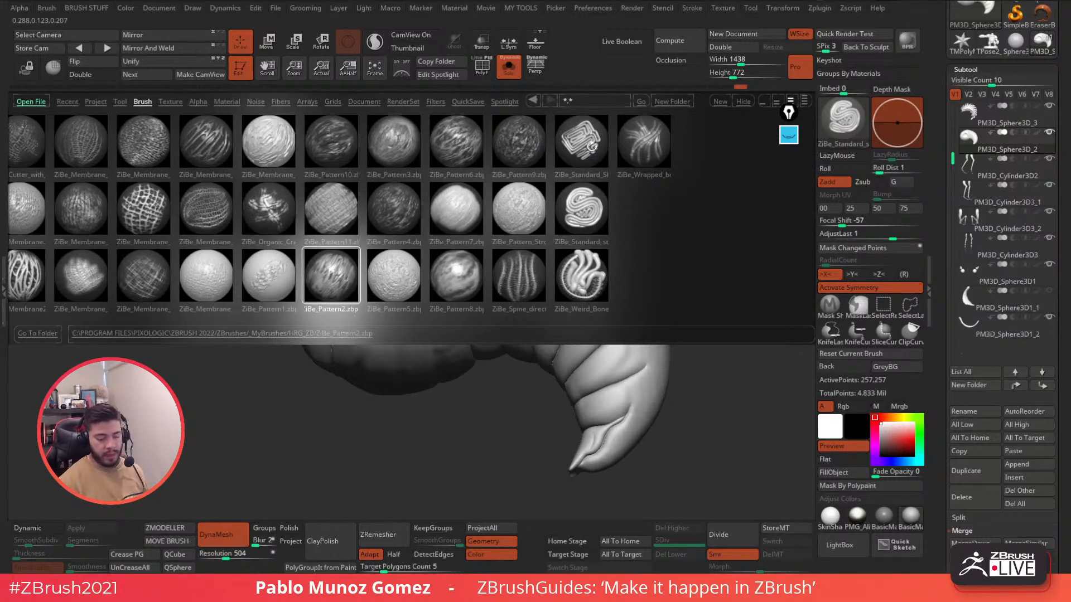
click(590, 146)
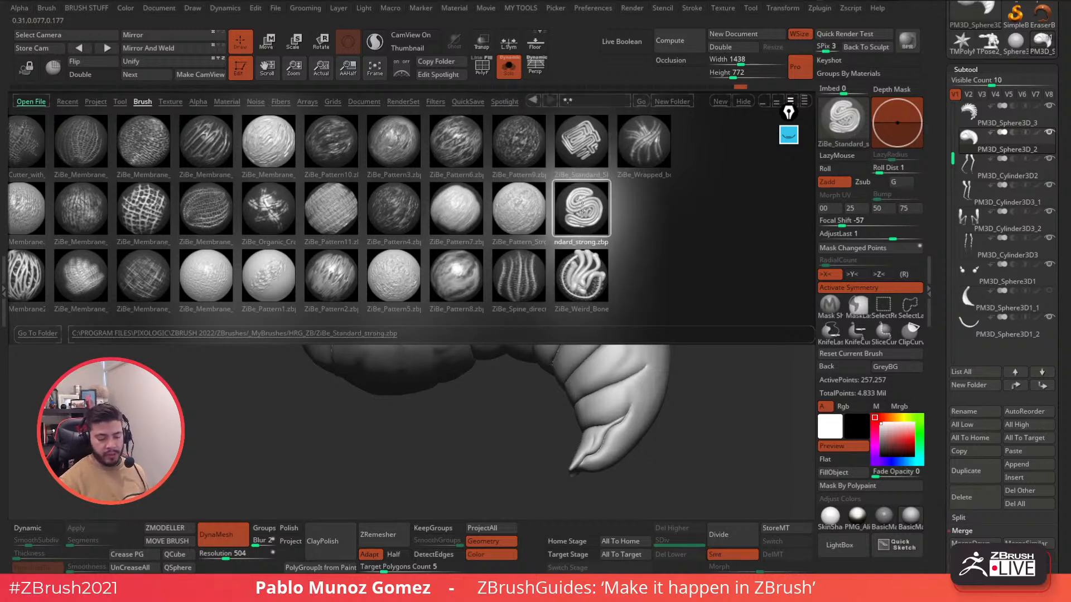
drag(399, 241, 492, 252)
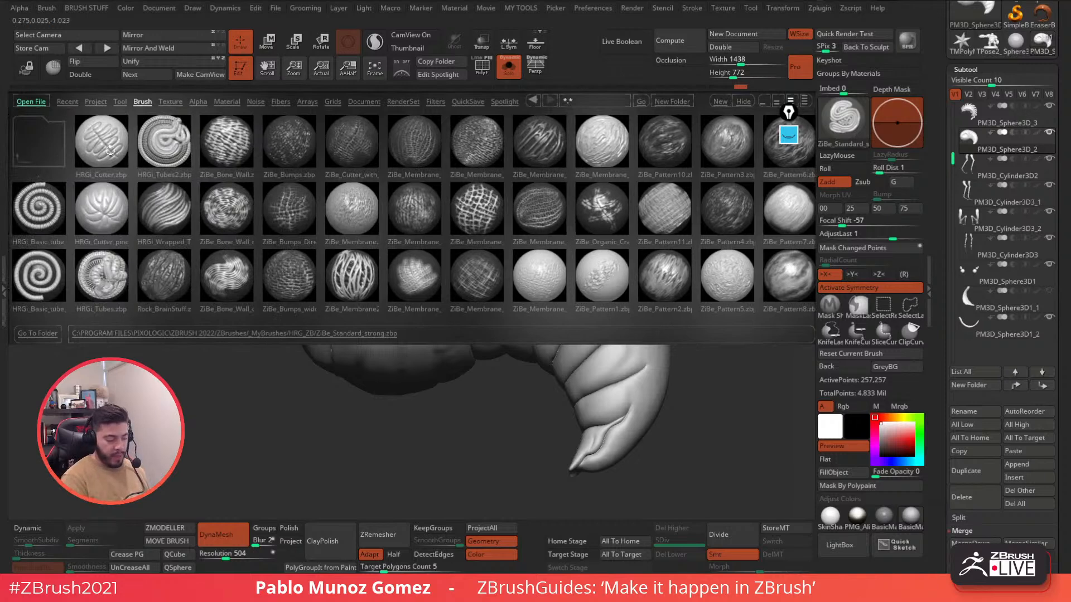
click(841, 547)
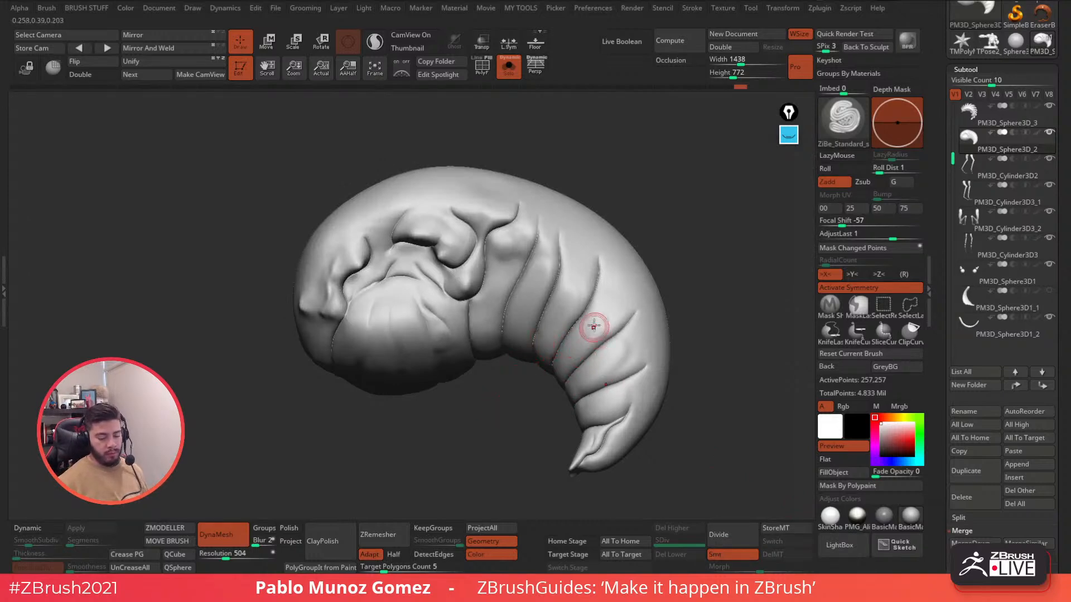
Build up fleshy volume beside the segment grooves on the middle abdomen and just behind the rear leg socket.
mouse_move(576, 284)
alt+right_down()
mouse_move(544, 241)
mouse_move(549, 266)
alt+right_up()
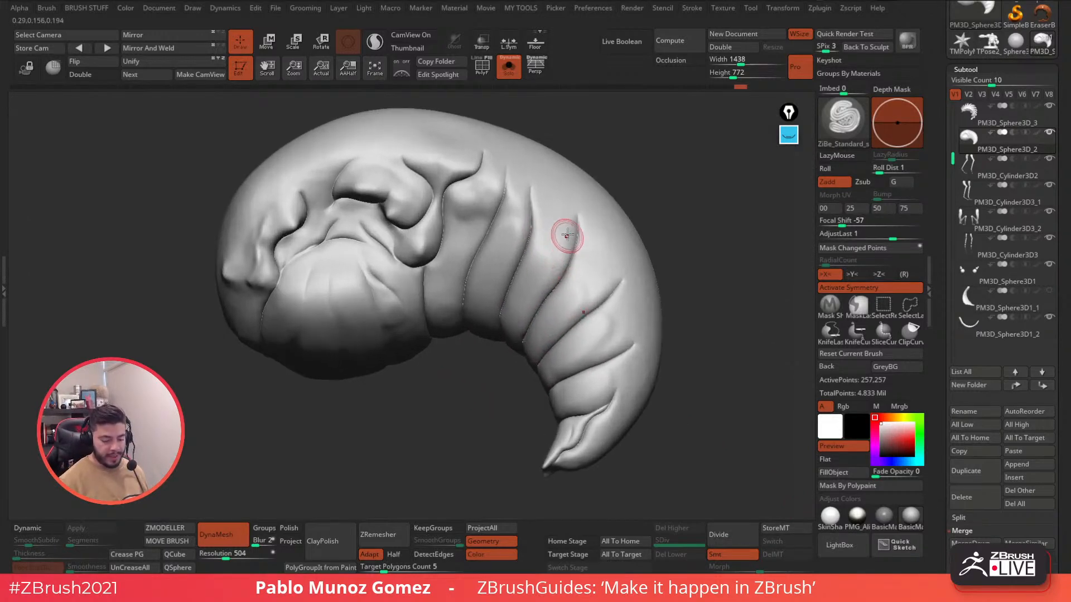
mouse_move(574, 213)
mouse_down()
mouse_move(560, 265)
mouse_move(530, 313)
mouse_up()
right_drag(529, 316, 569, 239)
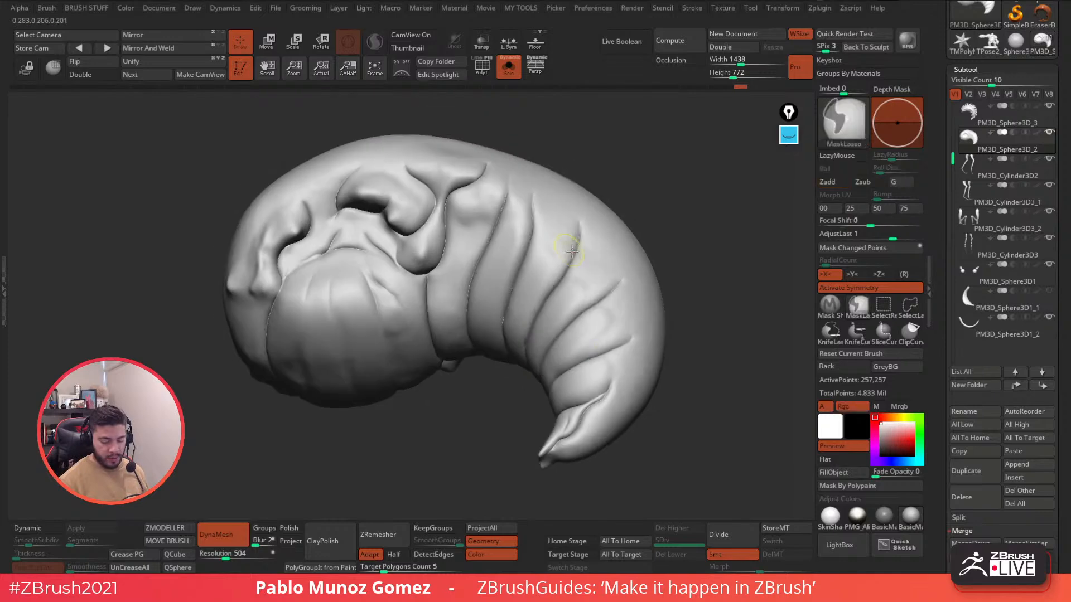
right_drag(522, 344, 562, 305)
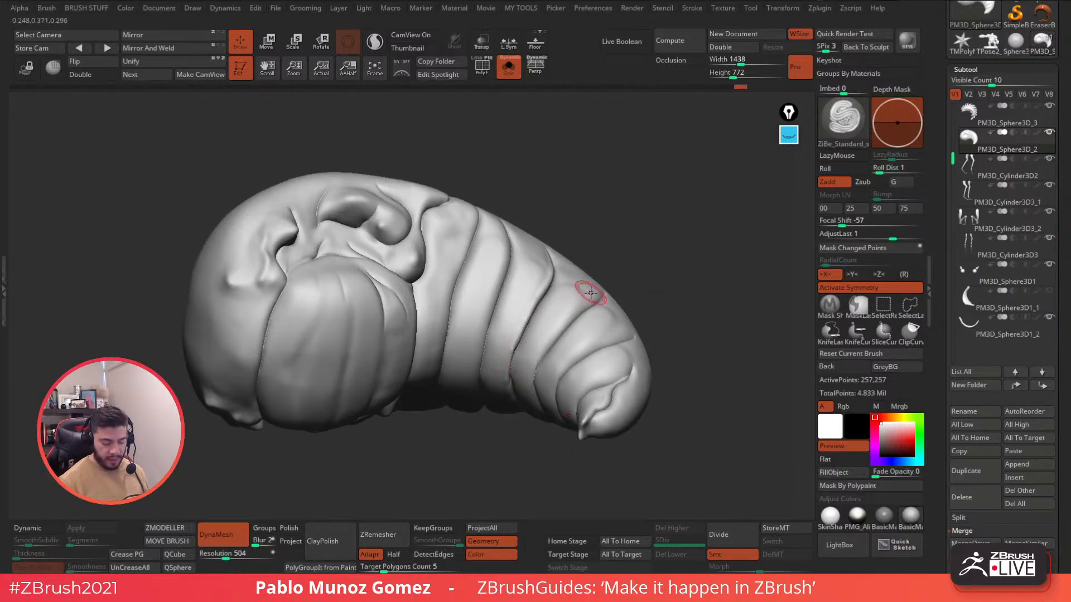
mouse_move(591, 328)
right_down()
mouse_move(659, 316)
mouse_move(630, 335)
right_up()
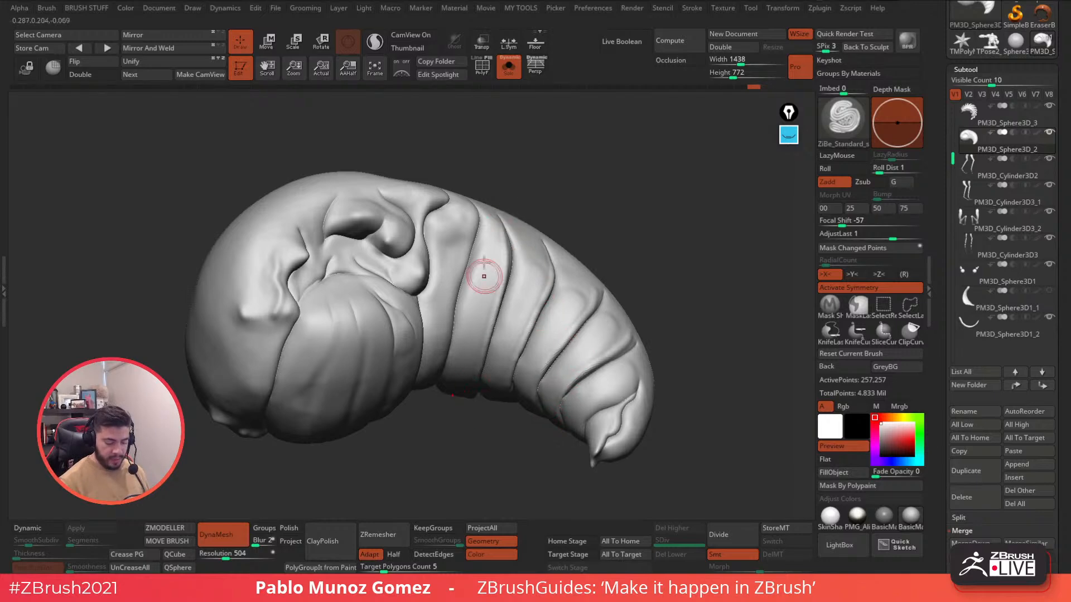
right_drag(480, 299, 480, 210)
mouse_move(466, 242)
mouse_down()
mouse_move(455, 241)
mouse_move(468, 240)
mouse_up()
drag(445, 357, 466, 260)
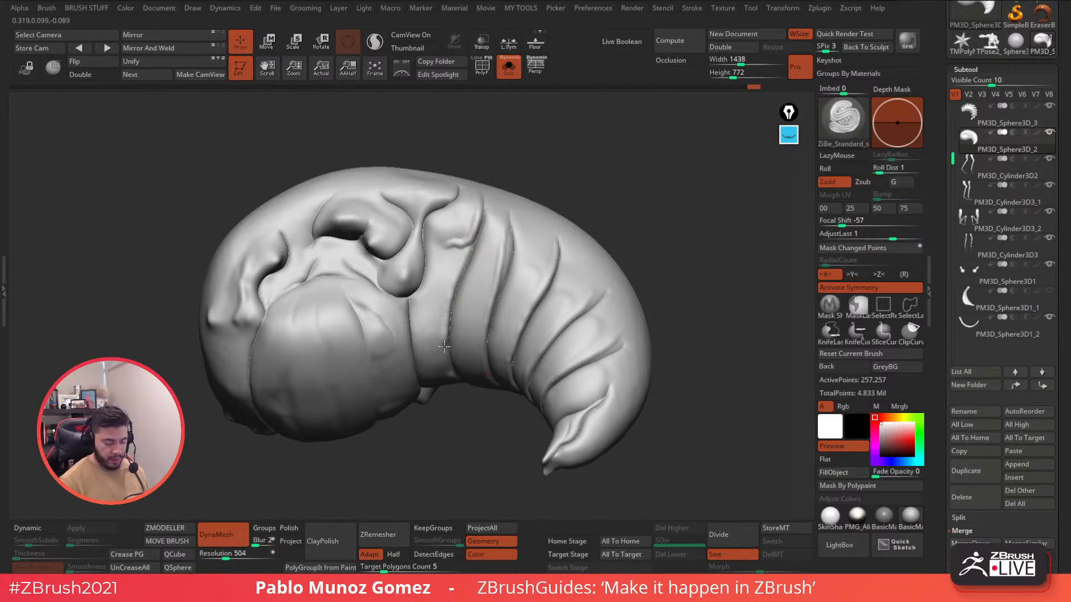
Shape a rounded bump on the first abdomen segment and short folds above the rear socket, smoothing them lightly.
right_drag(455, 249, 442, 239)
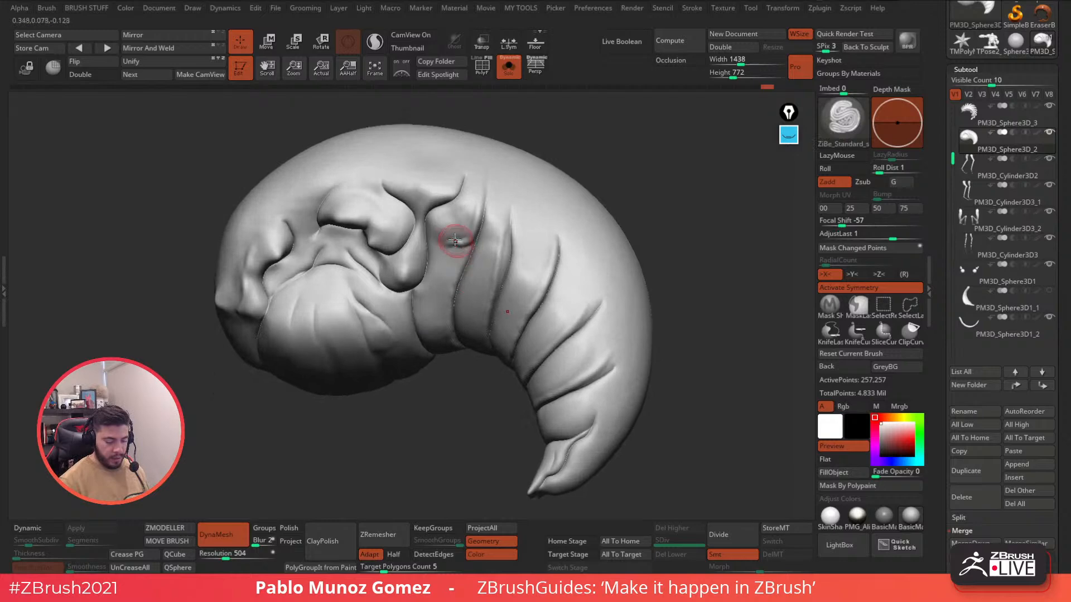
mouse_move(440, 224)
mouse_down()
mouse_move(459, 220)
mouse_move(468, 193)
mouse_move(421, 166)
mouse_move(384, 184)
mouse_move(371, 163)
mouse_up()
click(414, 159)
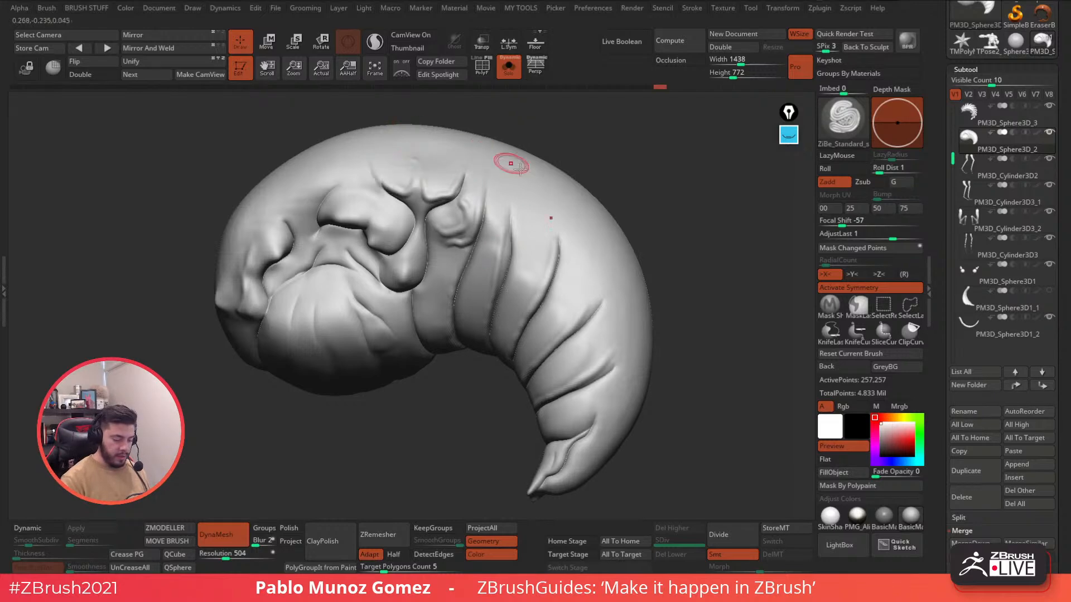
alt+right_drag(554, 220, 563, 246)
shift+drag(390, 194, 392, 187)
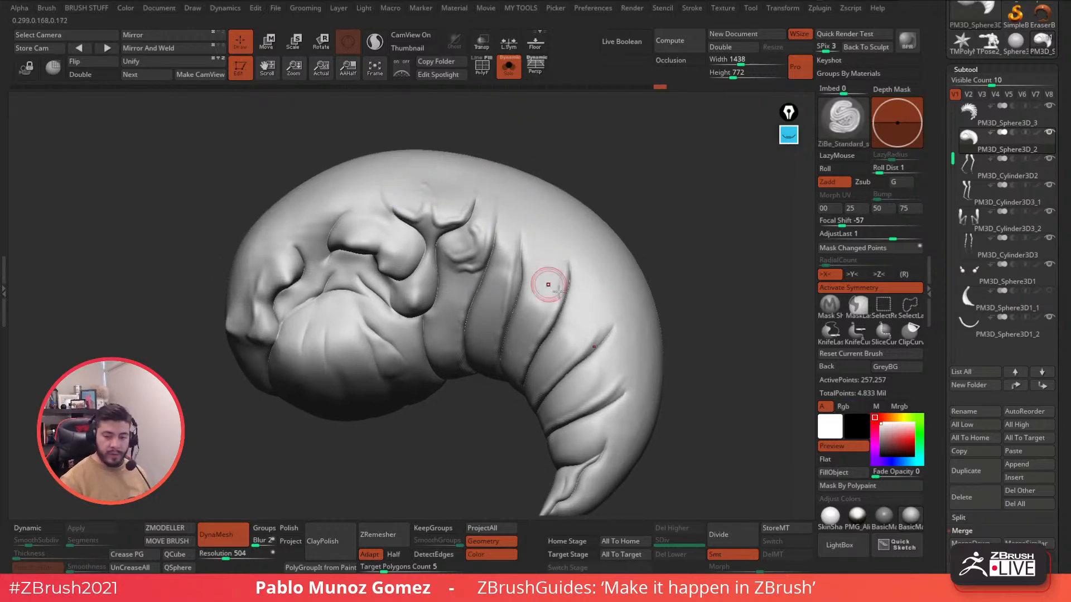
alt+right_drag(607, 309, 610, 289)
mouse_move(660, 263)
shift+right_down()
mouse_move(670, 256)
mouse_move(666, 275)
shift+right_up()
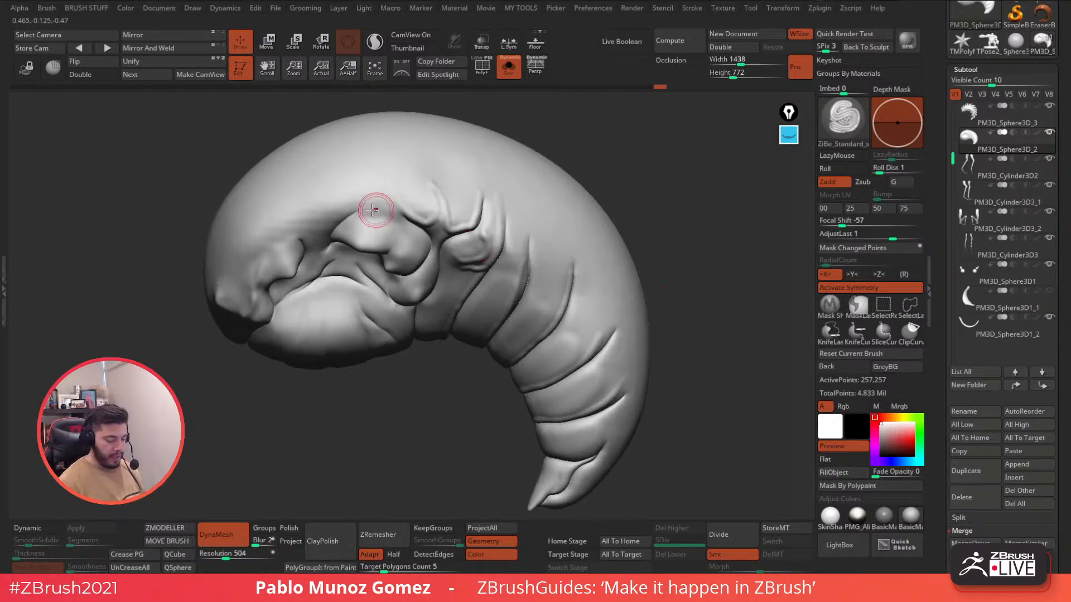
Raise a wavy fold along the upper rim of the front leg sockets and smooth the area above it.
right_drag(361, 186, 423, 222)
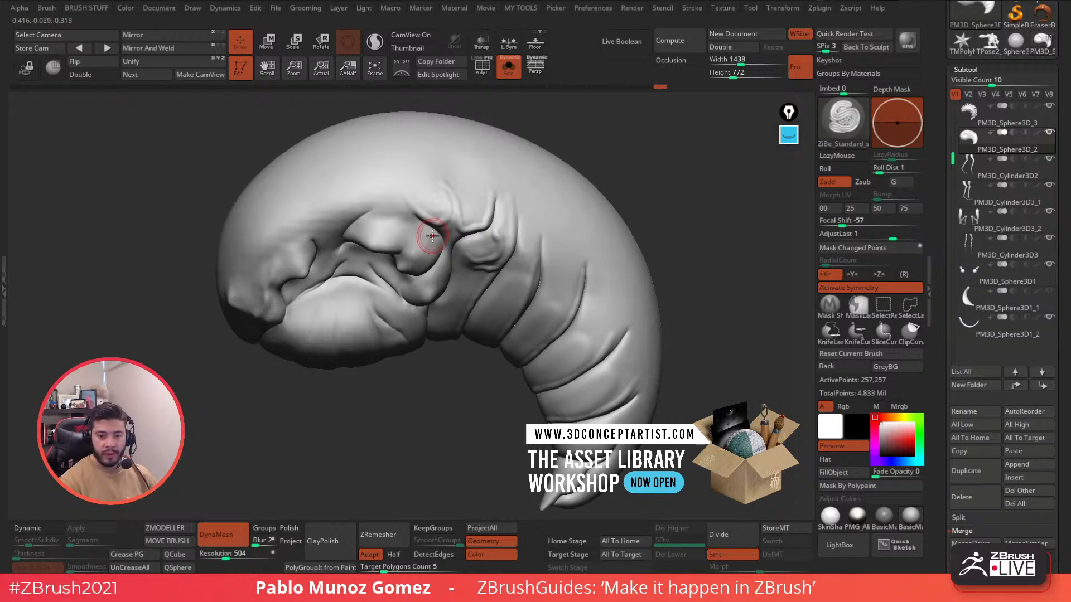
mouse_move(640, 242)
right_down()
mouse_move(698, 244)
mouse_move(598, 253)
mouse_move(658, 316)
mouse_move(775, 299)
mouse_move(574, 373)
mouse_move(591, 115)
mouse_move(620, 358)
mouse_move(629, 351)
mouse_move(579, 352)
mouse_move(588, 335)
mouse_move(652, 330)
mouse_move(514, 240)
mouse_move(398, 195)
right_up()
mouse_move(398, 195)
mouse_down()
mouse_move(411, 175)
mouse_move(347, 232)
mouse_move(383, 179)
mouse_move(348, 205)
mouse_up()
mouse_move(306, 258)
mouse_down()
mouse_move(295, 259)
mouse_move(318, 221)
mouse_up()
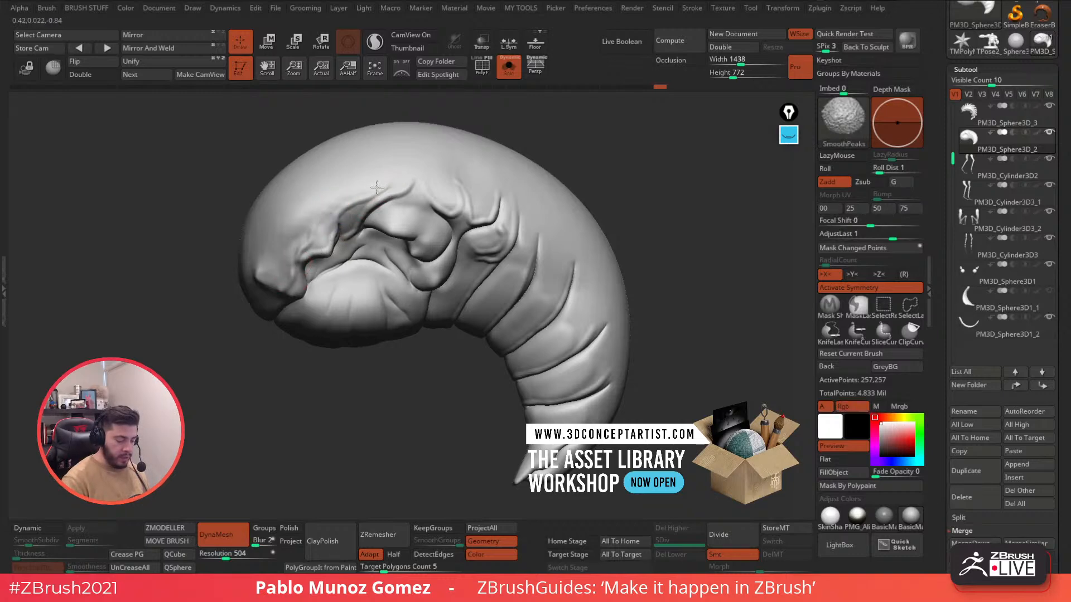
mouse_move(417, 177)
shift+mouse_down()
mouse_move(416, 185)
mouse_move(451, 178)
shift+mouse_up()
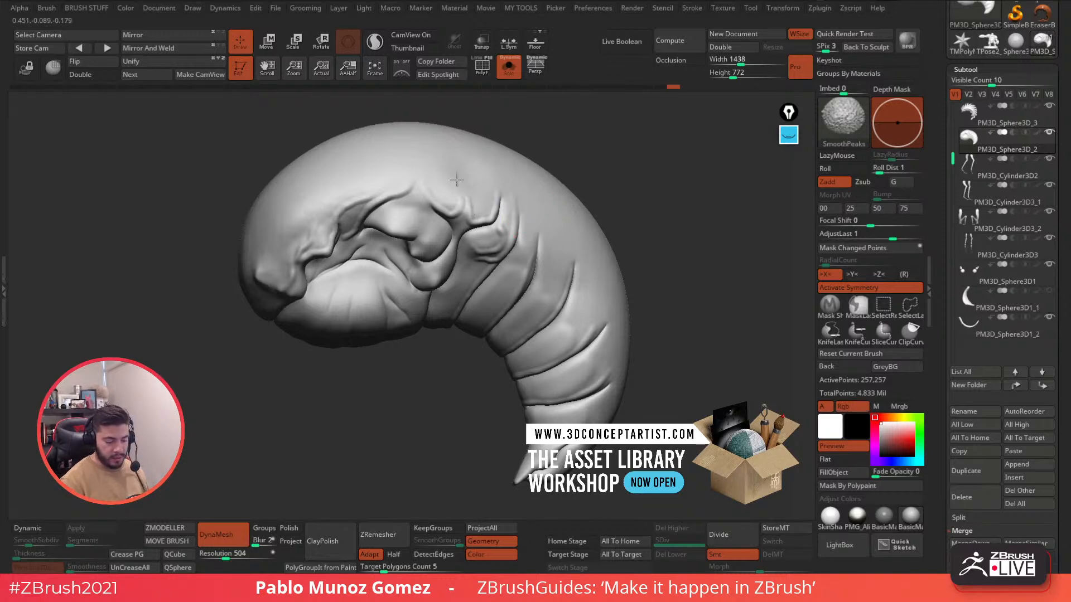
right_drag(545, 215, 538, 209)
Raise ridges along the abdomen segment grooves from behind the rear socket down to the tail tip.
drag(524, 202, 526, 289)
mouse_move(576, 279)
alt+right_down()
mouse_move(554, 247)
mouse_move(517, 257)
mouse_move(537, 264)
alt+right_up()
drag(508, 232, 497, 272)
right_drag(590, 290, 569, 263)
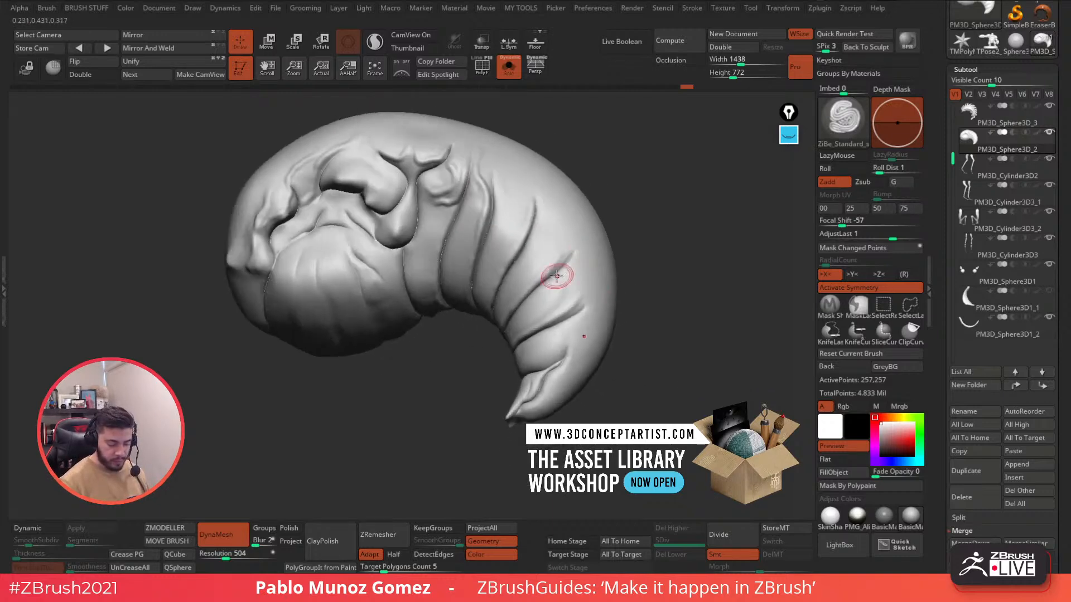
drag(526, 293, 506, 336)
mouse_move(577, 314)
mouse_down()
mouse_move(509, 351)
mouse_move(550, 359)
mouse_move(536, 366)
mouse_up()
ctrl+right_drag(568, 336, 575, 363)
mouse_move(566, 342)
mouse_down()
mouse_move(556, 360)
mouse_move(488, 396)
mouse_up()
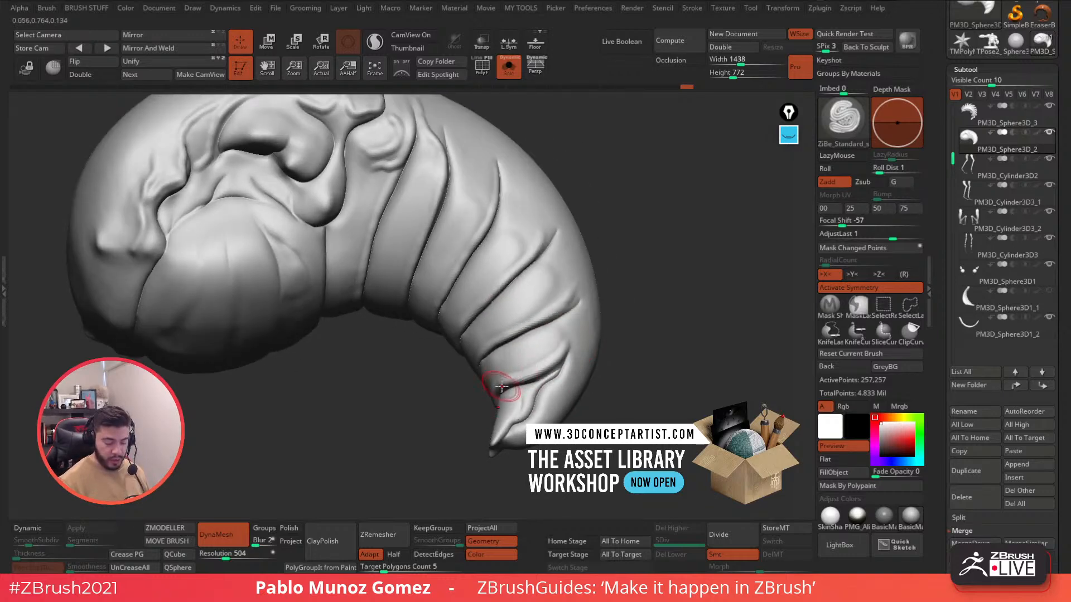
Smooth the tail's underside and add volume to the abdomen segments leading back towards the rear socket.
right_drag(502, 378, 523, 371)
shift+drag(508, 379, 489, 394)
right_drag(504, 361, 513, 307)
mouse_move(490, 313)
mouse_down()
mouse_move(470, 350)
mouse_move(458, 341)
mouse_up()
mouse_move(459, 292)
right_down()
mouse_move(502, 286)
mouse_move(494, 251)
mouse_move(444, 232)
right_up()
mouse_move(420, 256)
mouse_down()
mouse_move(407, 258)
mouse_move(443, 218)
mouse_up()
Sculpt and smooth small folds around the rounded bump behind the rear leg socket.
right_drag(437, 222, 453, 230)
shift+drag(434, 229, 428, 237)
alt+right_drag(426, 234, 448, 260)
drag(459, 221, 452, 180)
shift+drag(450, 178, 457, 205)
mouse_move(459, 201)
alt+right_down()
mouse_move(537, 196)
mouse_move(510, 239)
mouse_move(442, 211)
alt+right_up()
mouse_move(436, 245)
mouse_down()
mouse_move(419, 237)
mouse_move(445, 244)
mouse_up()
Bring back the whole creature and sculpt soft folds into the inner body's flesh above the front limb.
right_drag(539, 225, 493, 271)
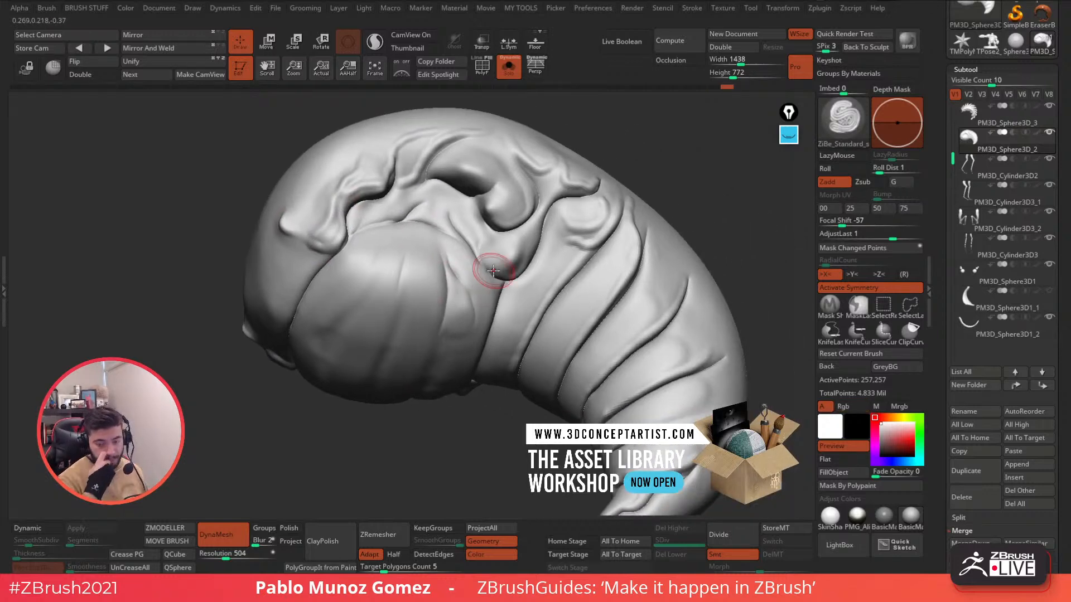
mouse_move(534, 313)
ctrl+right_down()
mouse_move(514, 240)
mouse_move(522, 285)
ctrl+right_up()
click(508, 69)
drag(488, 246, 486, 239)
right_drag(485, 239, 457, 243)
drag(454, 244, 428, 245)
right_drag(514, 256, 490, 246)
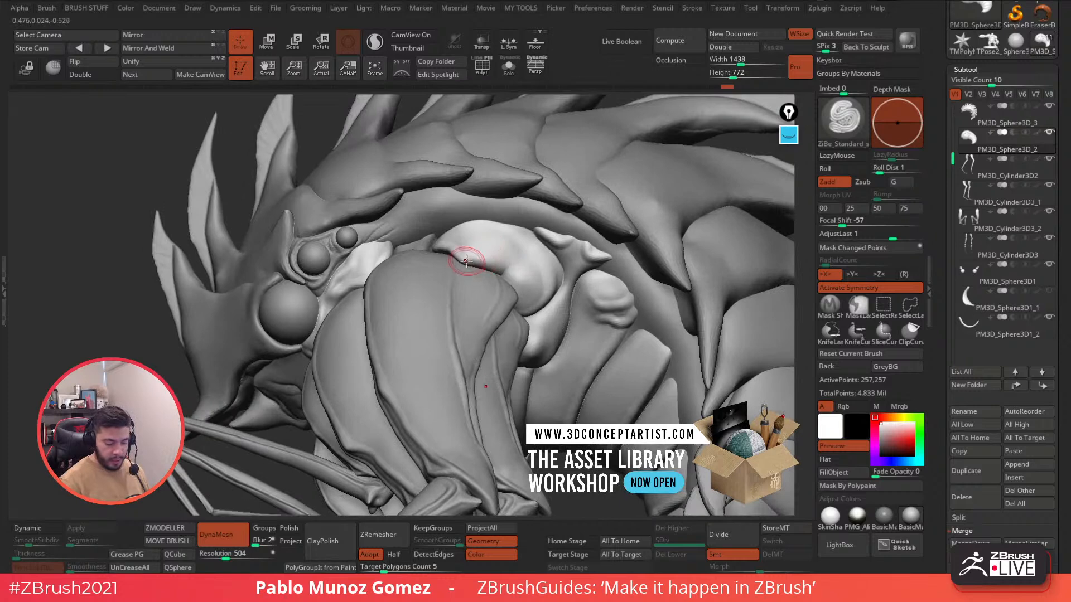
Add a fold to the socket flesh behind the front limb and smooth the pointed crease beside it.
mouse_move(520, 264)
mouse_down()
mouse_move(541, 298)
mouse_move(523, 267)
mouse_move(511, 277)
mouse_move(516, 305)
mouse_move(512, 275)
mouse_up()
right_drag(534, 277, 552, 240)
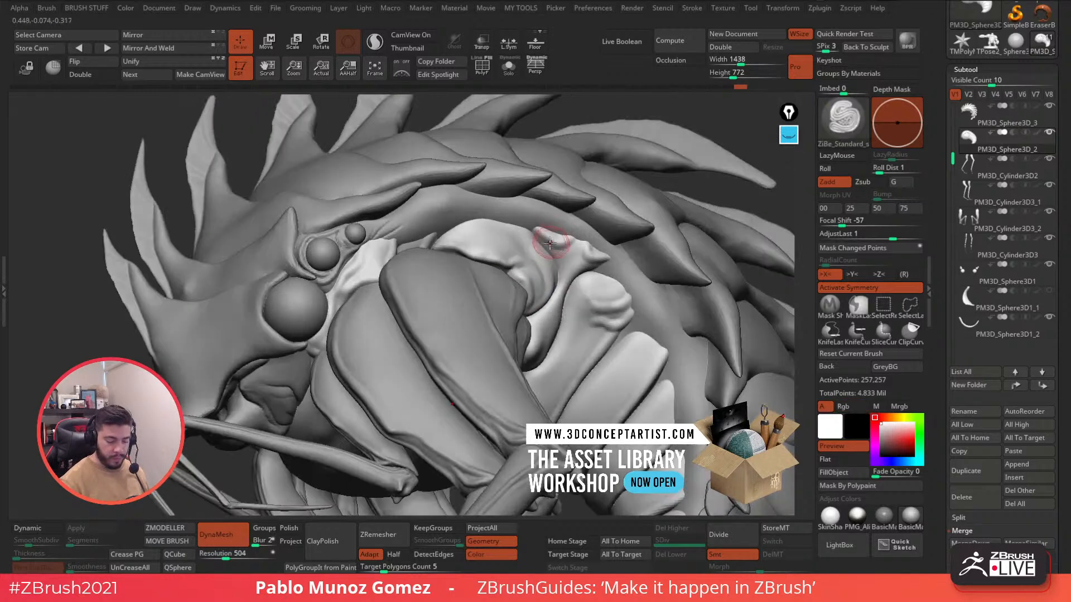
drag(538, 232, 549, 241)
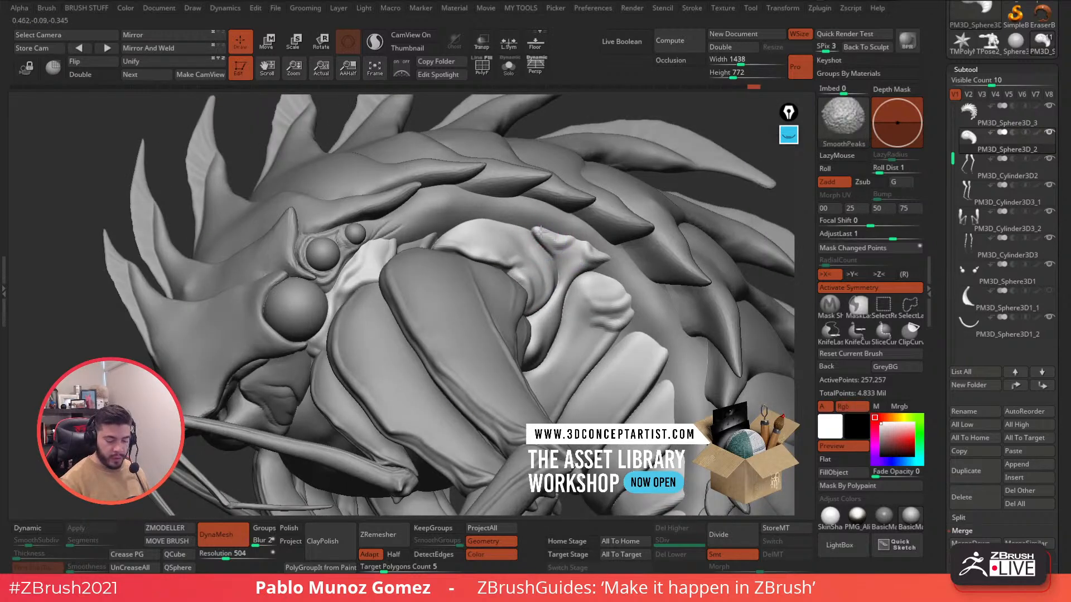
mouse_move(557, 255)
alt+right_down()
mouse_move(547, 286)
mouse_move(488, 275)
alt+right_up()
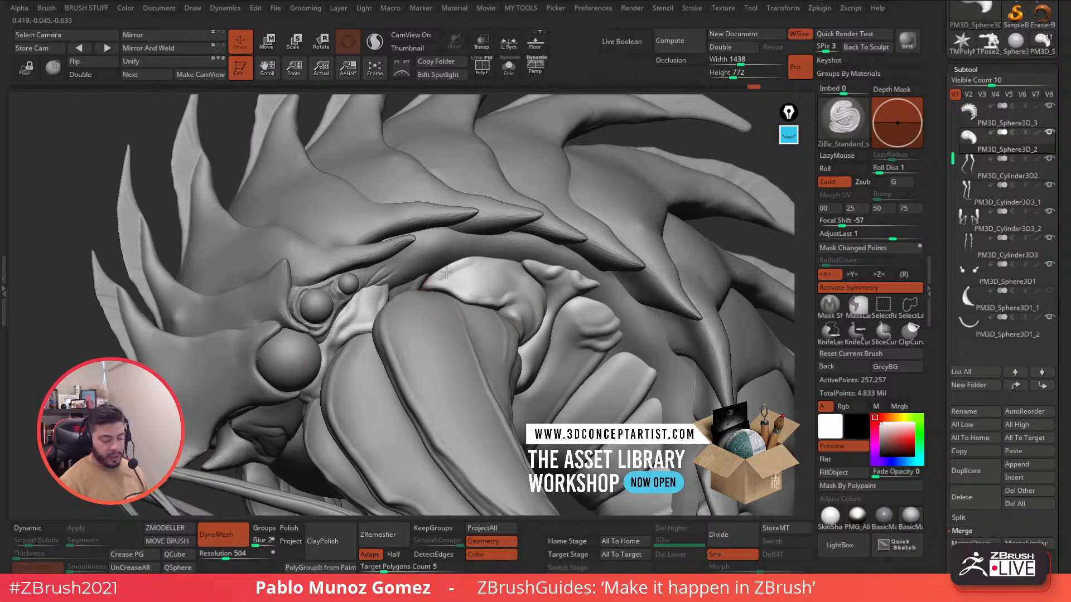
Reshape the tip of the pointed flesh crease behind the front limb with the Move Topological brush and smooth it.
alt+right_drag(433, 278, 484, 261)
mouse_move(591, 332)
right_down()
mouse_move(531, 382)
mouse_move(574, 283)
mouse_move(567, 255)
mouse_move(605, 288)
mouse_move(635, 295)
mouse_move(569, 279)
mouse_move(554, 220)
right_up()
key(space)
click(594, 317)
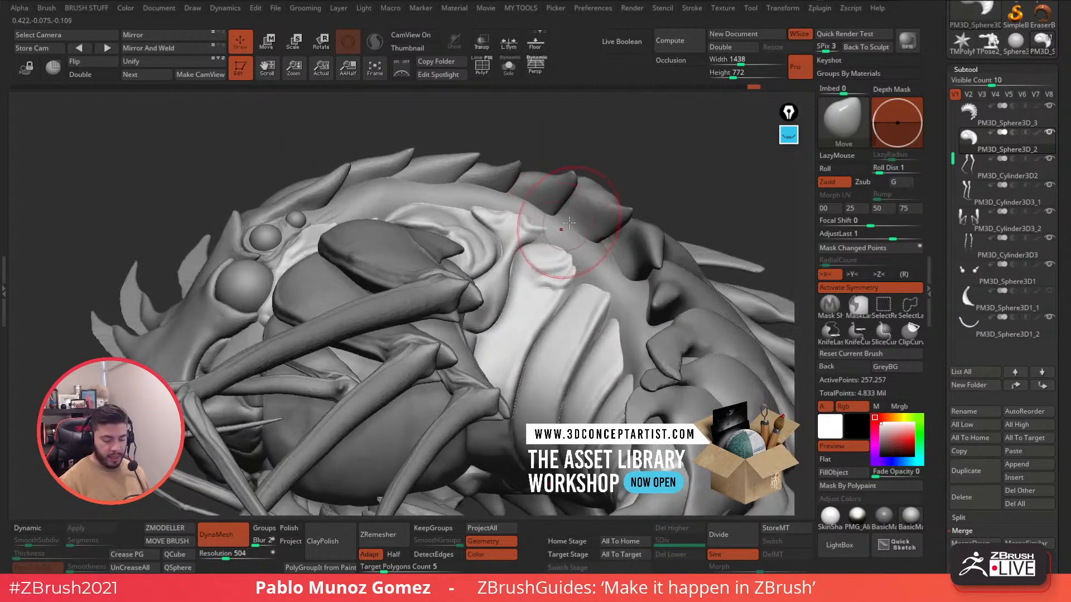
key(space)
key(space)
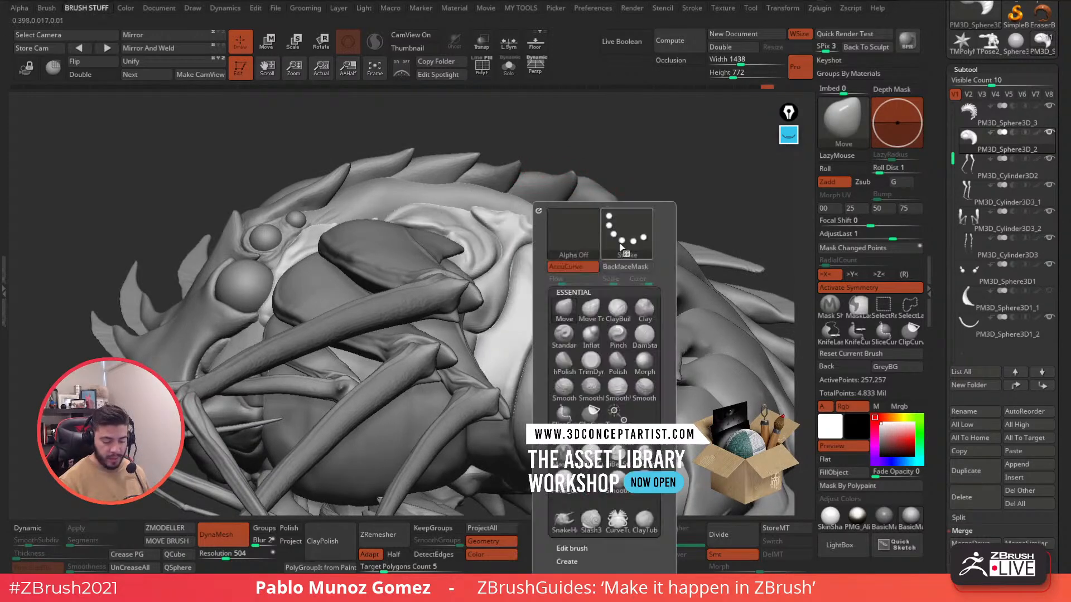
click(591, 310)
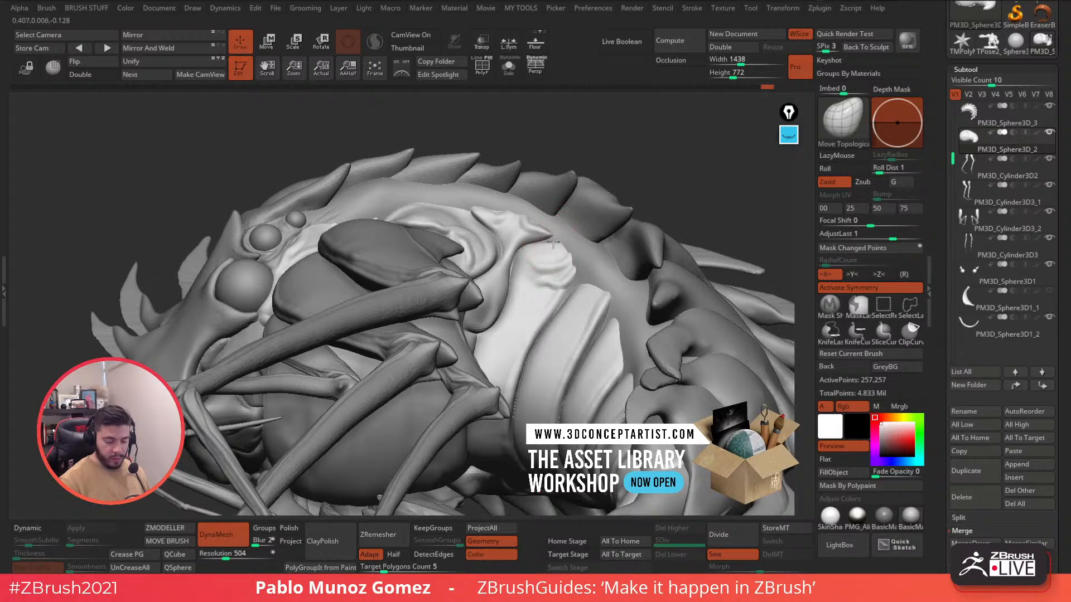
right_drag(555, 236, 545, 239)
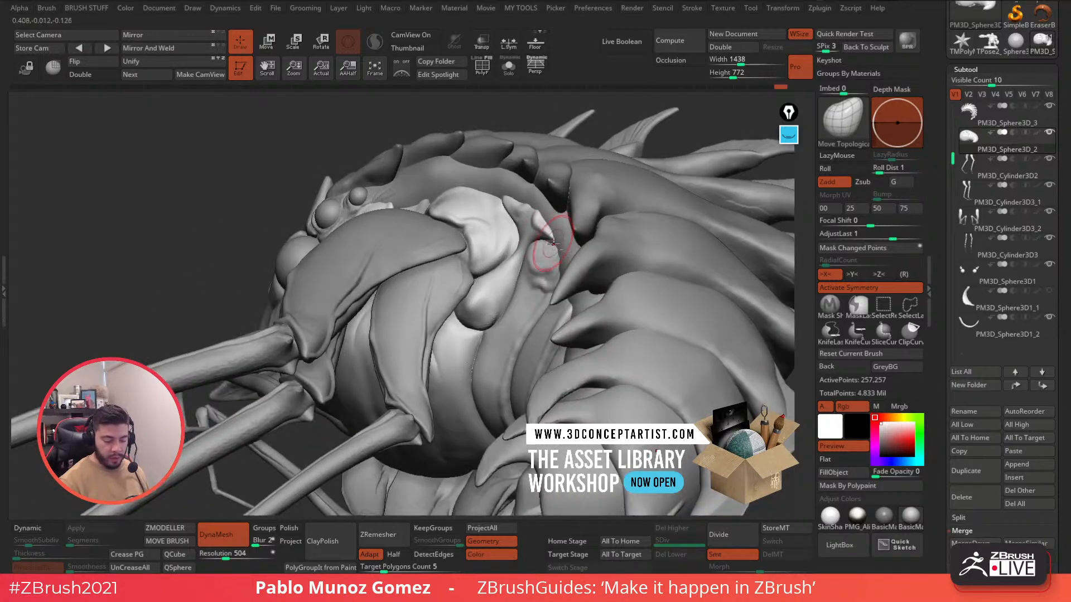
drag(549, 243, 550, 241)
right_drag(550, 241, 553, 250)
shift+drag(555, 251, 552, 254)
Examine the whole creature's silhouette and the transition between armour, limb sockets and abdomen from several angles.
mouse_move(550, 254)
ctrl+right_down()
mouse_move(541, 236)
mouse_move(581, 333)
ctrl+right_up()
mouse_move(662, 324)
mouse_down()
mouse_move(676, 317)
mouse_move(595, 337)
mouse_up()
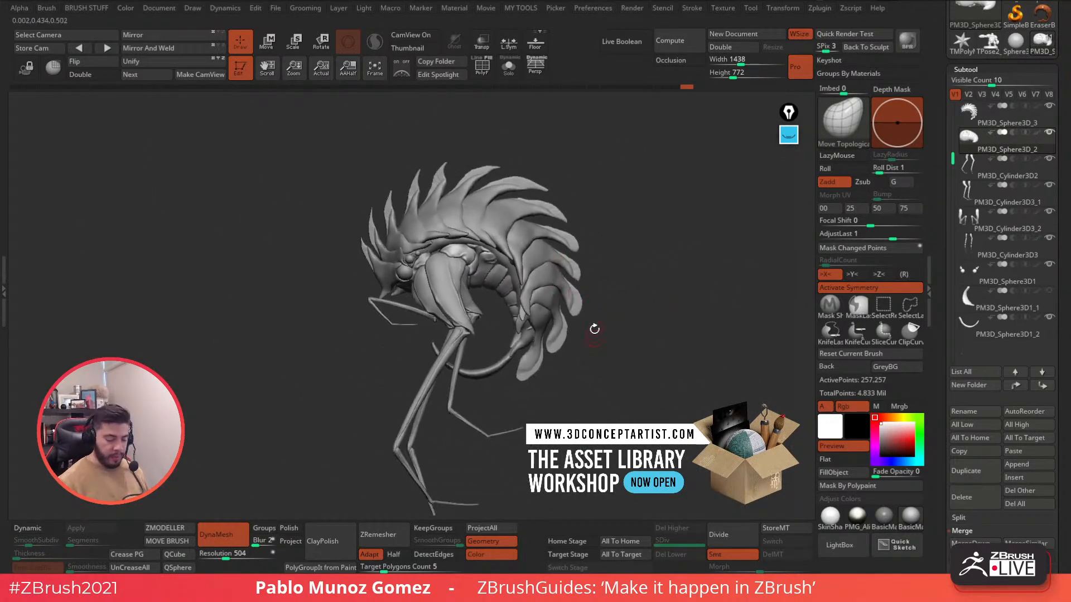
drag(416, 342, 619, 351)
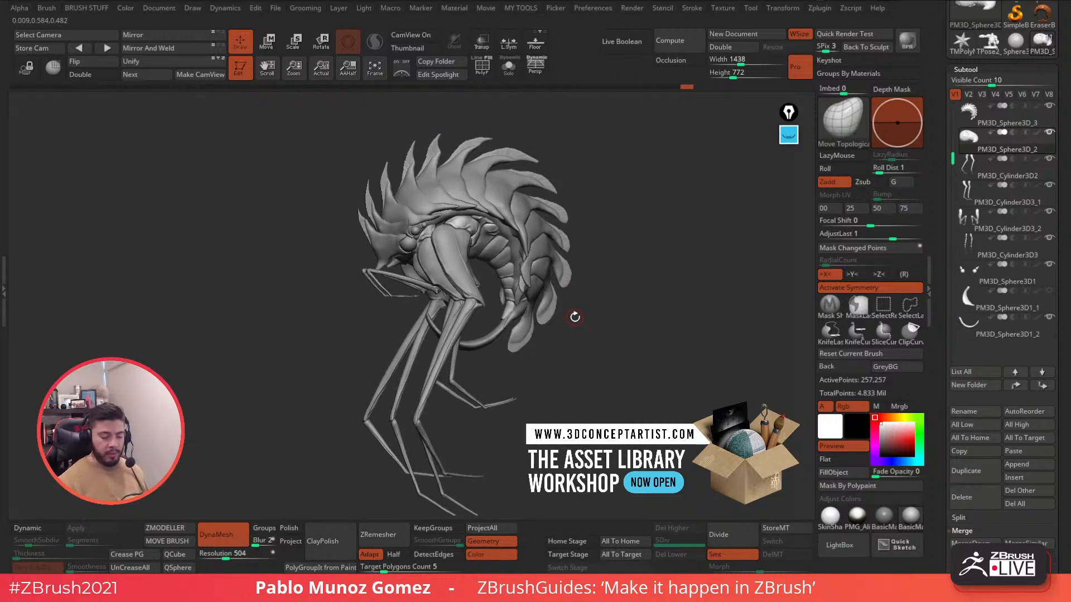
drag(622, 307, 613, 287)
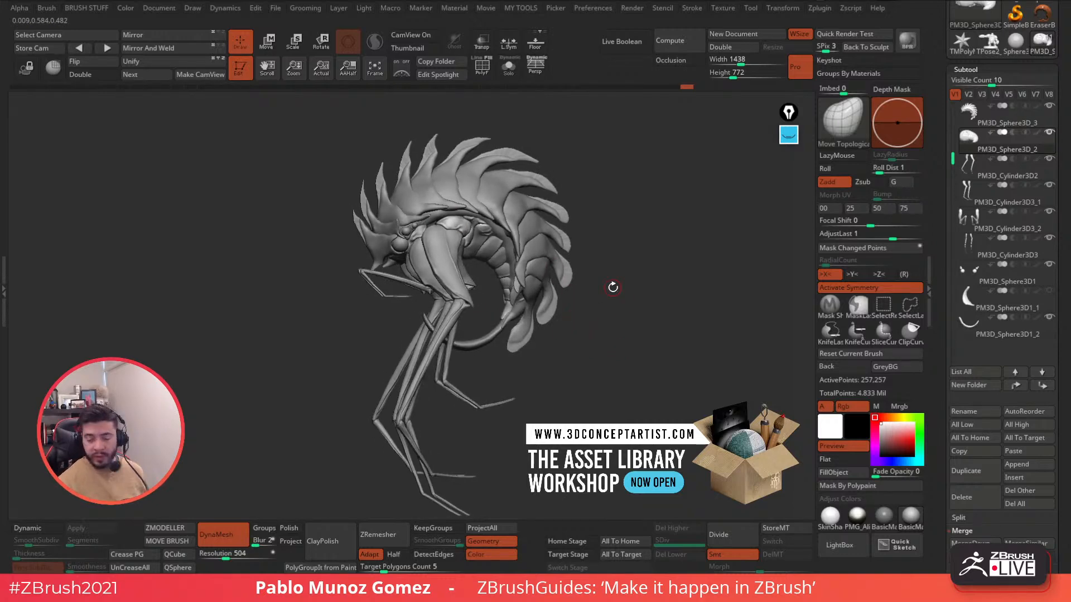
ctrl+right_drag(504, 204, 500, 275)
drag(500, 275, 506, 271)
ctrl+right_drag(521, 275, 524, 302)
drag(533, 300, 530, 308)
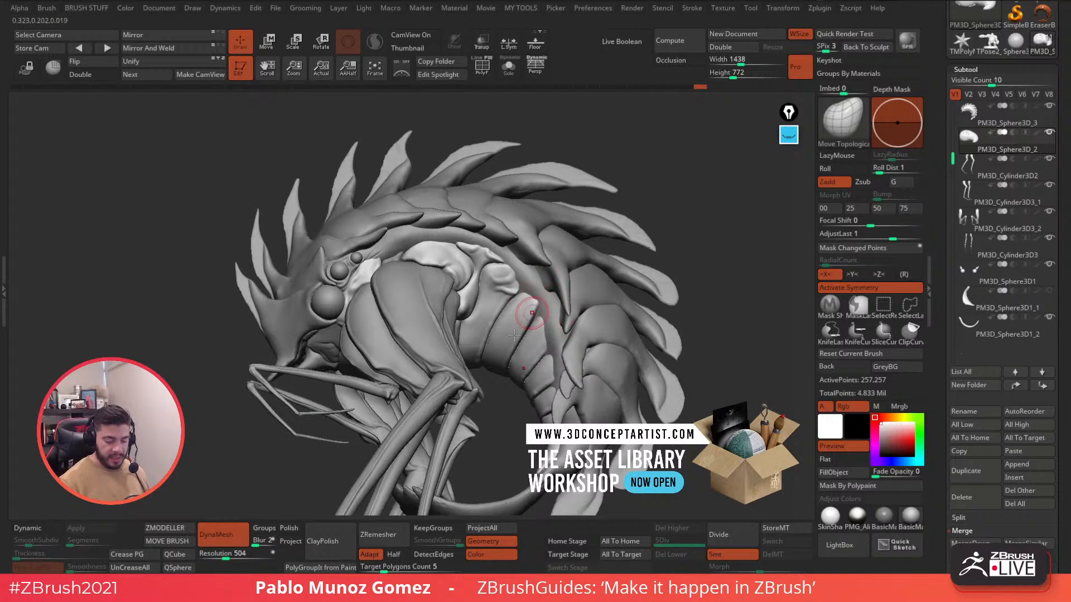
Select the flesh band beneath the back armour and sculpt a smoothed fold behind the eyes with the ZiBe Standard brush.
alt+click(534, 286)
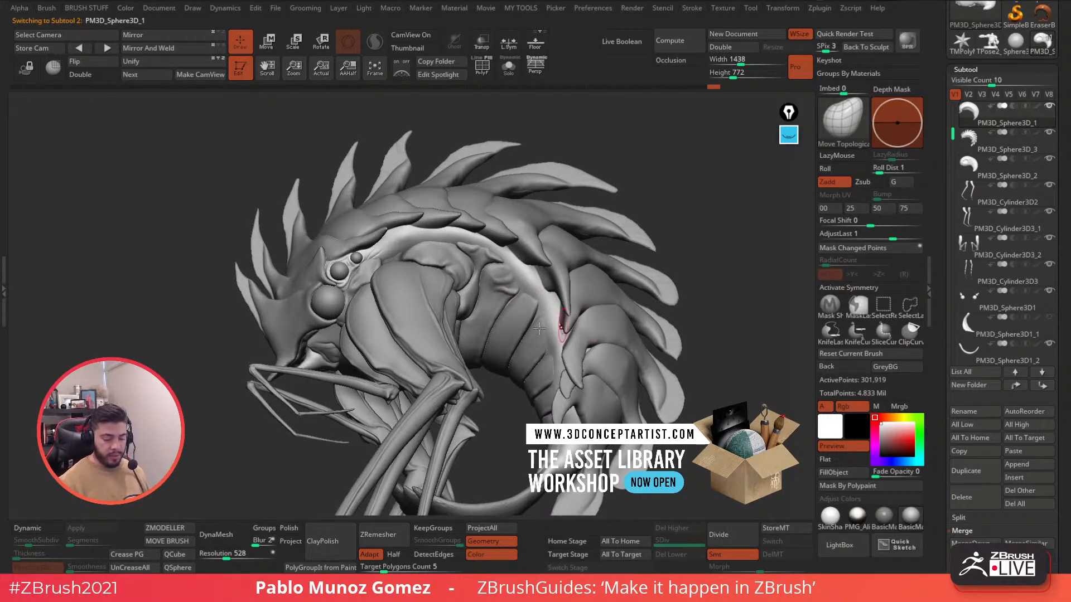
ctrl+right_drag(568, 295, 562, 287)
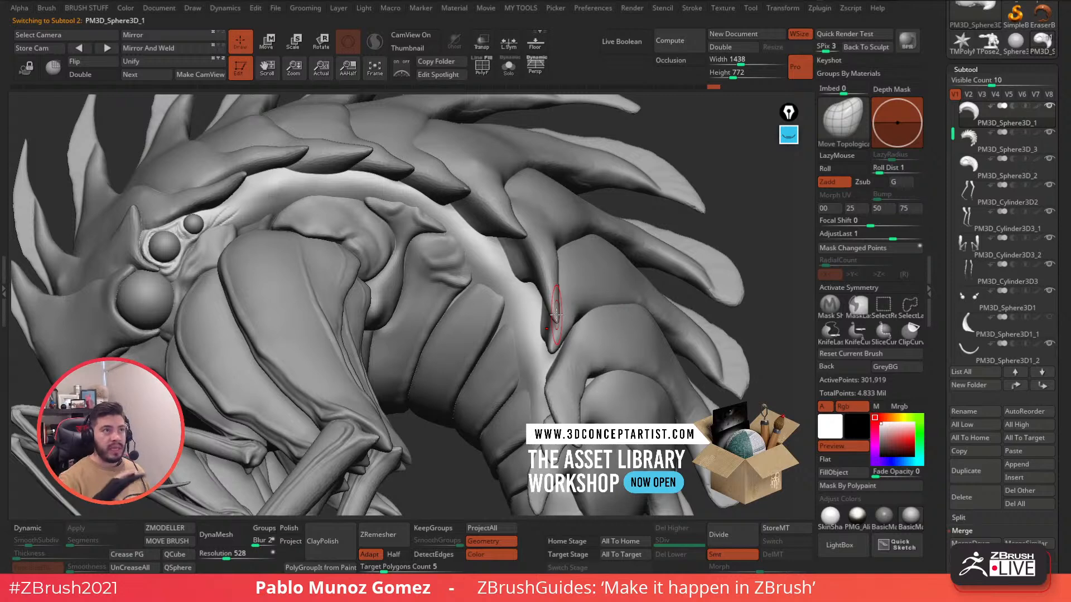
key(b)
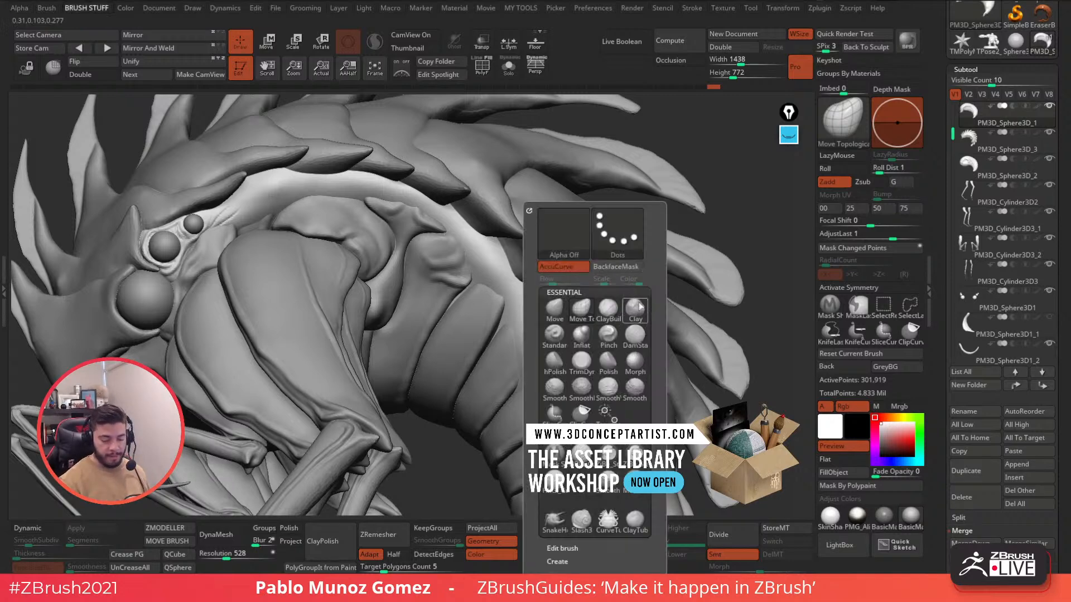
click(610, 455)
mouse_move(335, 215)
right_down()
mouse_move(496, 290)
mouse_move(488, 282)
mouse_move(527, 262)
mouse_move(522, 283)
mouse_move(513, 255)
mouse_move(542, 256)
right_up()
key(space)
key(space)
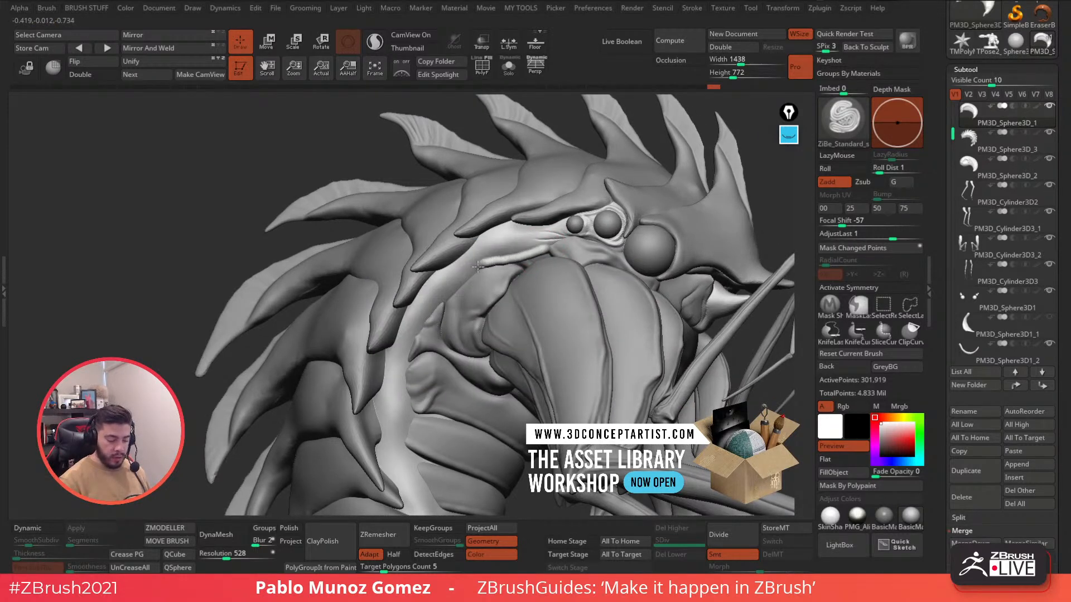
key(shift)
shift+drag(529, 250, 462, 283)
Carry the folds down the flesh band past the limb sockets and soften the overlapping ridges under the armour spikes.
alt+right_drag(462, 279, 498, 251)
right_drag(499, 251, 492, 239)
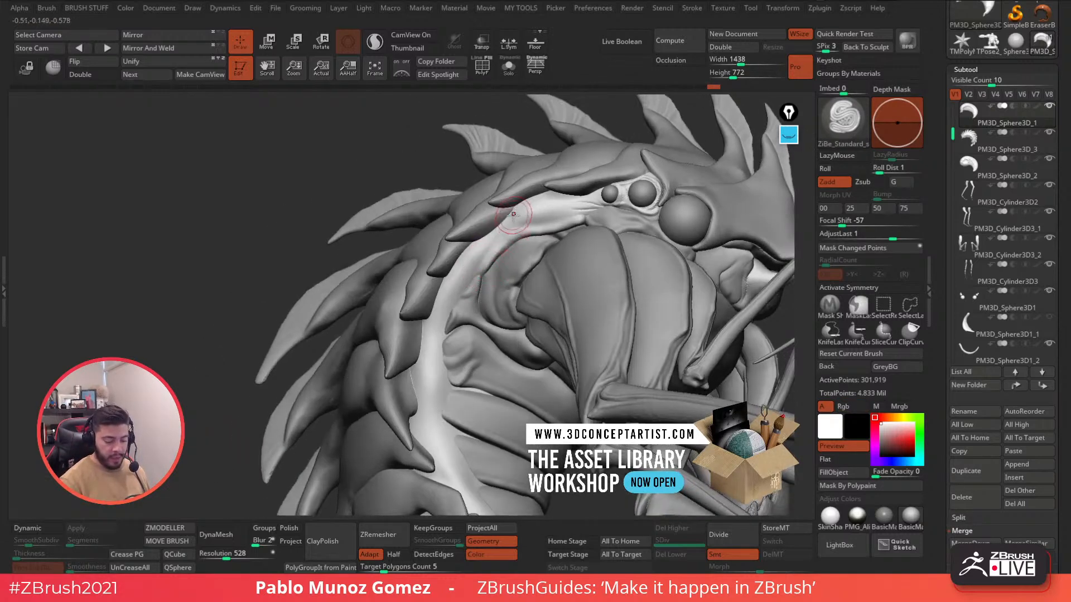
key(shift)
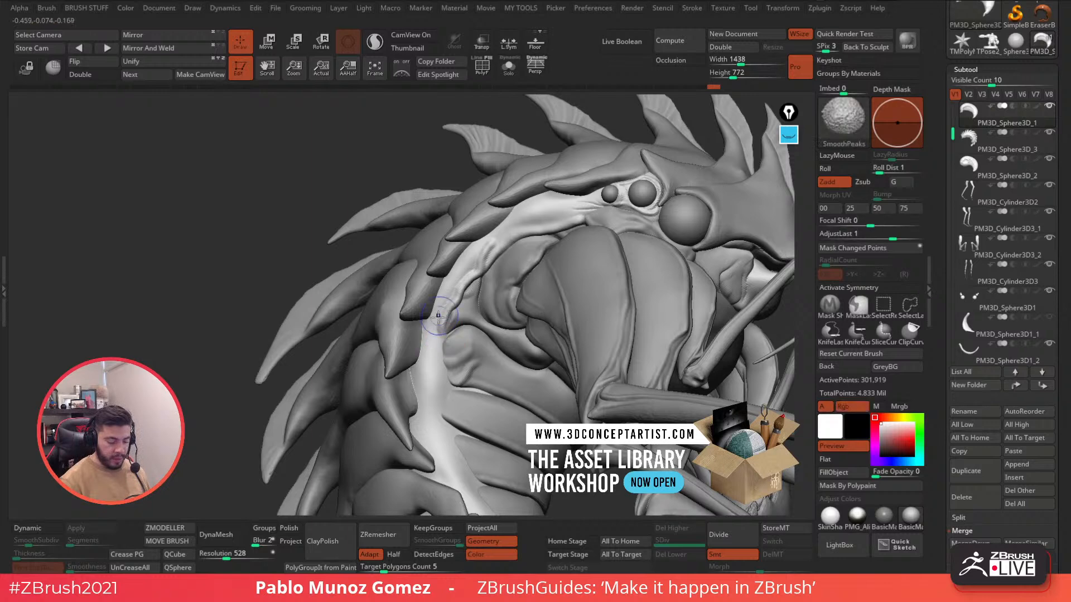
mouse_move(478, 239)
right_down()
mouse_move(573, 247)
mouse_move(469, 291)
mouse_move(464, 262)
right_up()
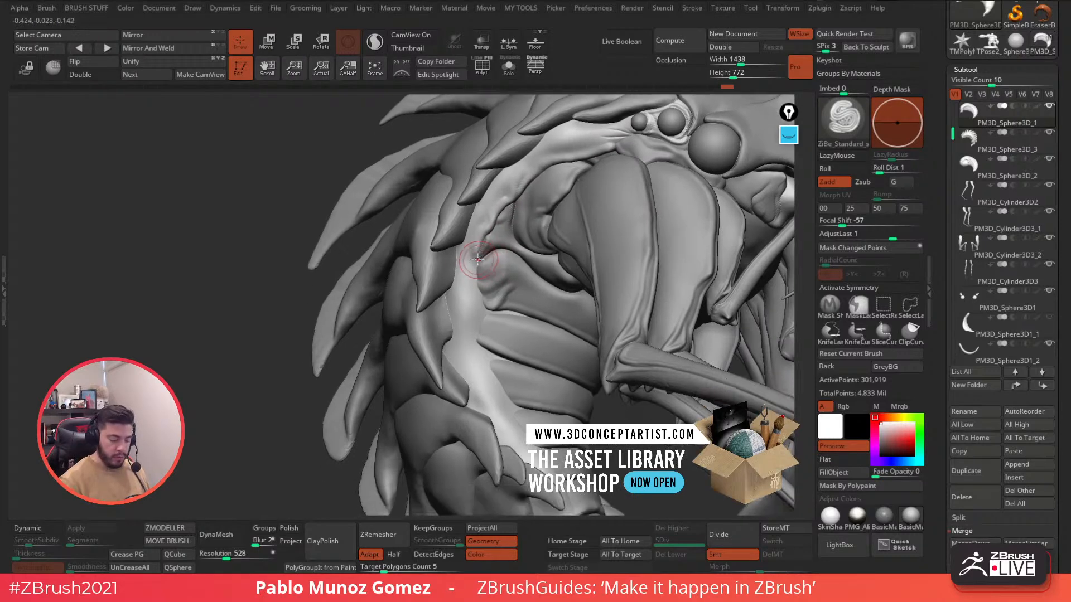
mouse_move(479, 259)
shift+mouse_down()
mouse_move(453, 288)
mouse_move(448, 347)
shift+mouse_up()
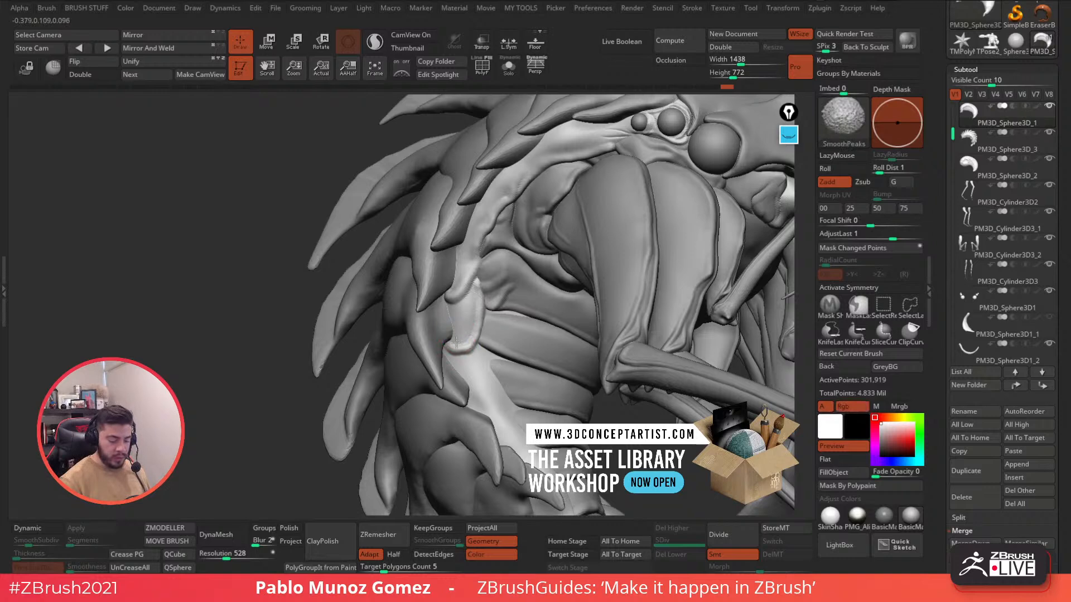
shift+drag(478, 258, 456, 285)
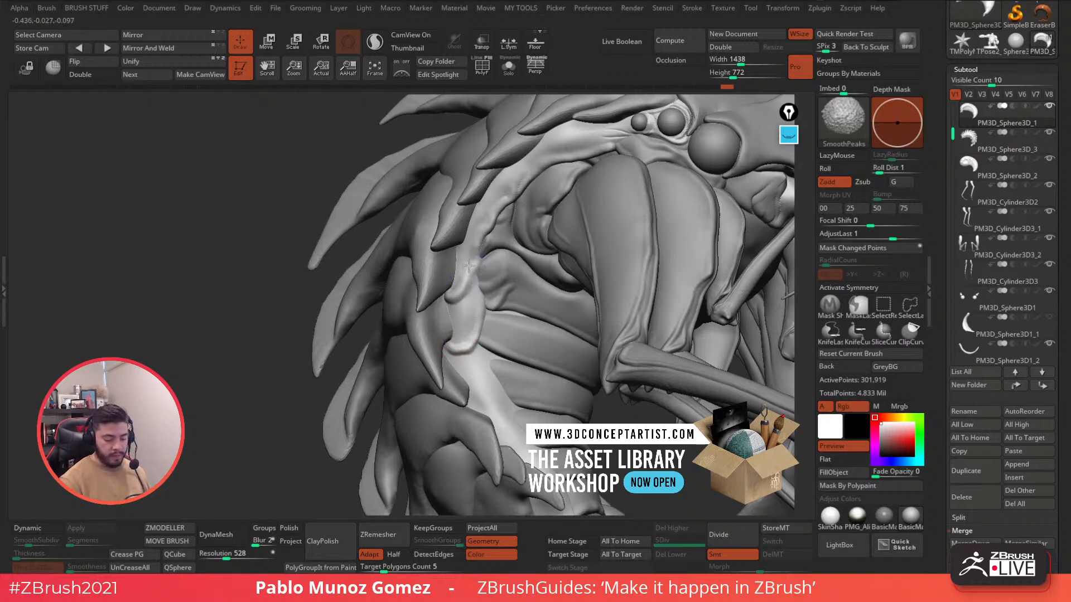
Sculpt and smooth a fold in the flesh band where it meets the first abdomen segments.
mouse_move(472, 290)
right_down()
mouse_move(474, 260)
mouse_move(476, 289)
mouse_move(490, 269)
right_up()
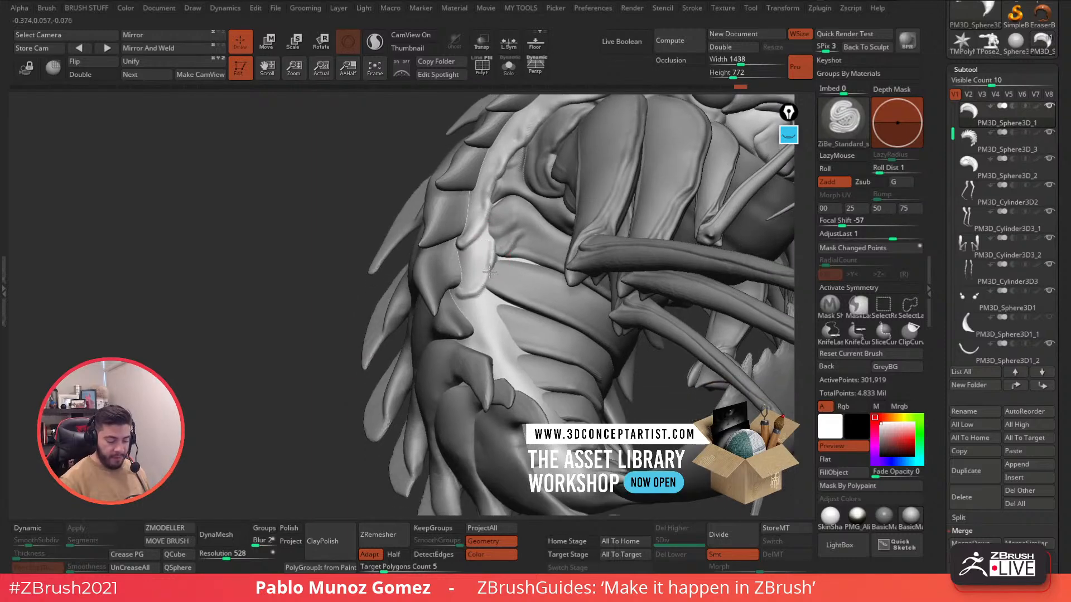
key(shift)
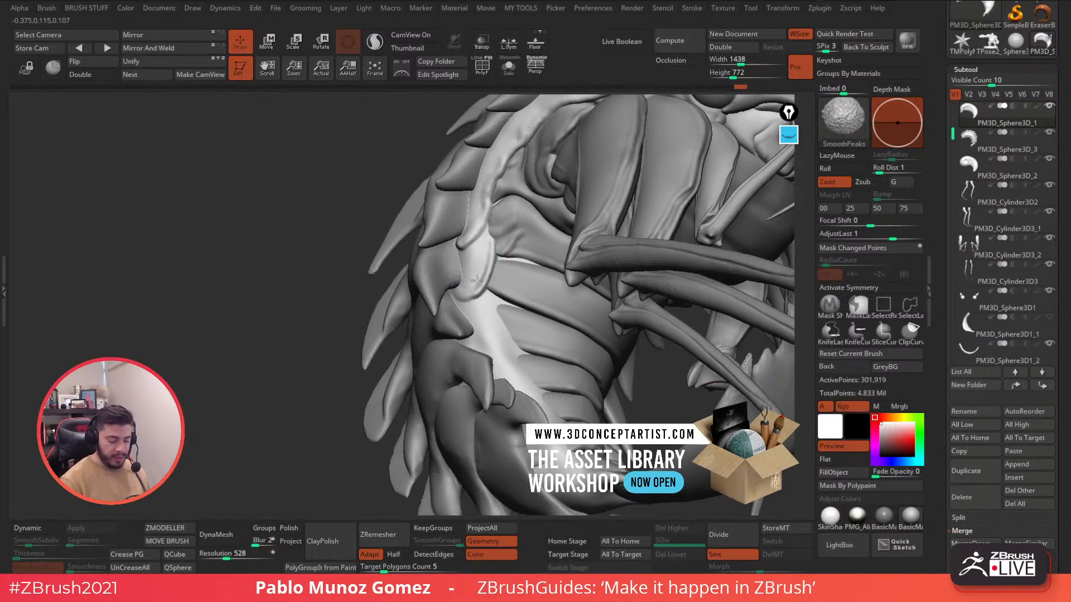
shift+drag(474, 290, 490, 246)
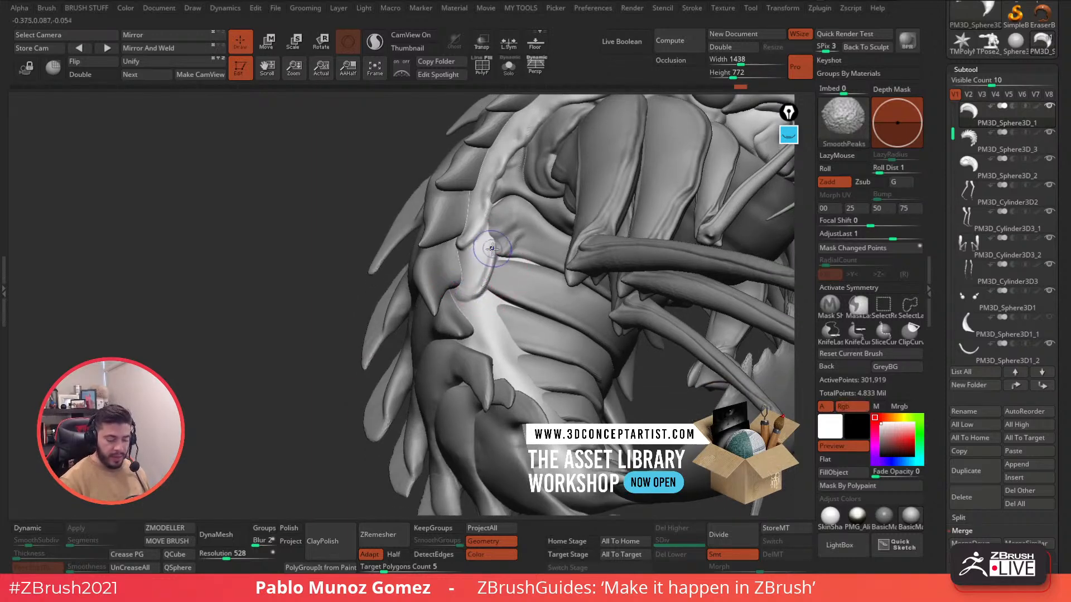
shift+drag(478, 306, 490, 302)
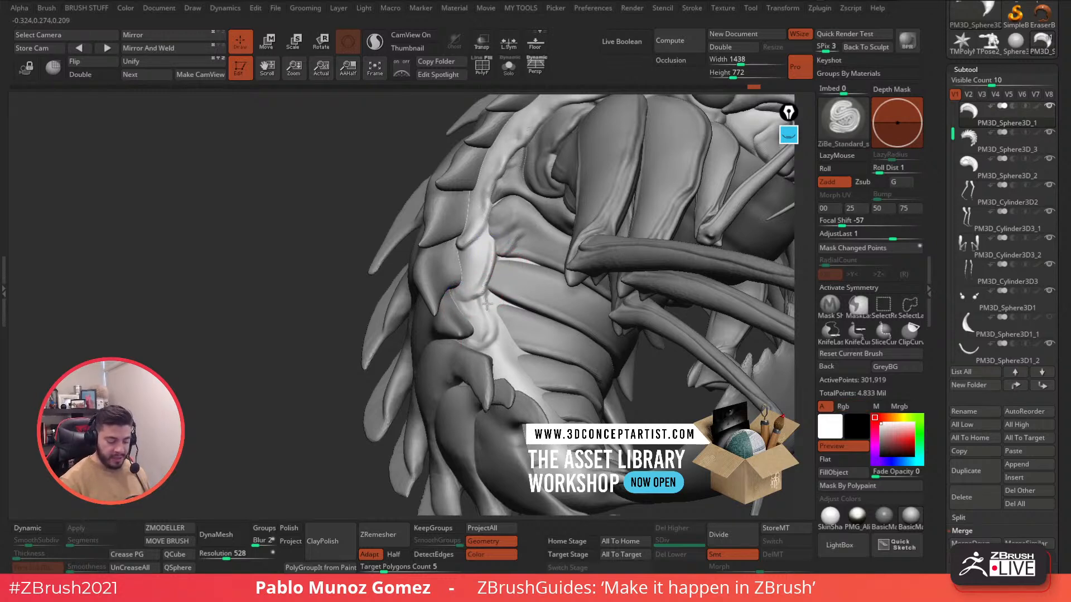
key(shift)
shift+drag(468, 308, 491, 331)
Refine the bumps and creases along the flesh band between the limb sockets and the upper abdomen segments.
alt+right_drag(507, 270, 521, 309)
drag(503, 285, 505, 299)
right_drag(501, 301, 497, 300)
alt+right_drag(498, 300, 507, 277)
mouse_move(504, 291)
mouse_down()
mouse_move(504, 260)
mouse_move(490, 300)
mouse_up()
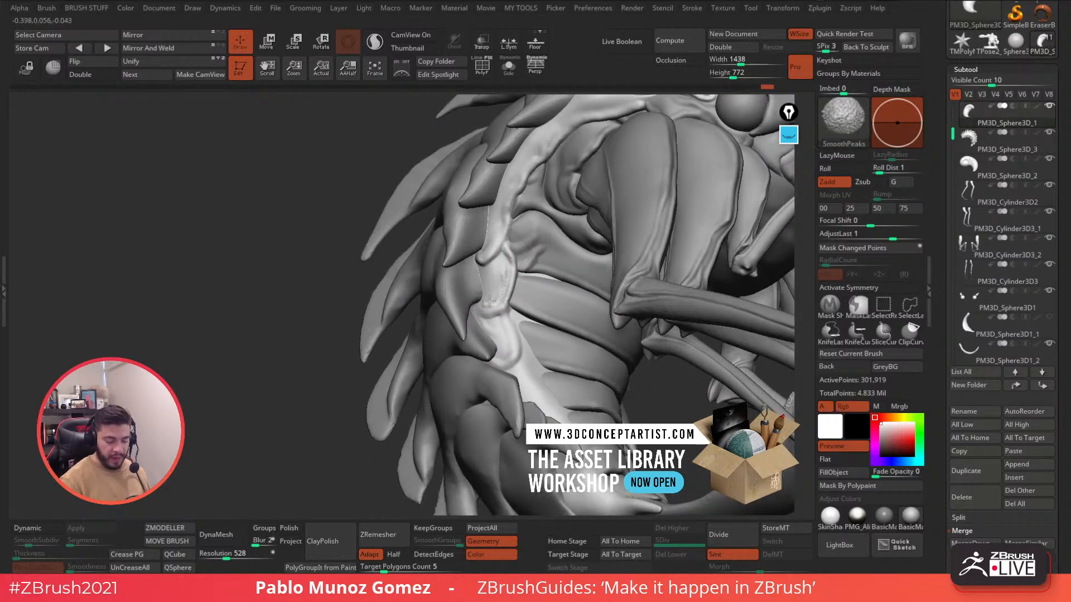
right_drag(500, 208, 517, 205)
drag(505, 209, 498, 208)
alt+right_drag(507, 188, 484, 247)
mouse_move(483, 248)
mouse_down()
mouse_move(474, 262)
mouse_move(491, 240)
mouse_up()
alt+right_drag(499, 337, 489, 242)
Switch to the inner body and sculpt small creases at the segment ends where they tuck under the flesh band.
alt+click(484, 208)
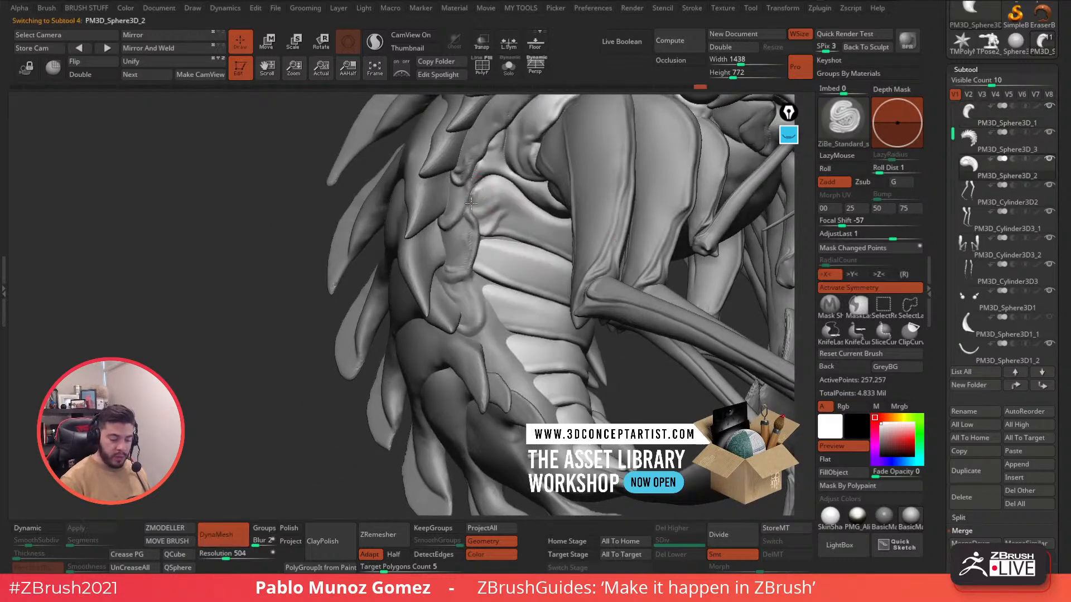
key(shift)
right_drag(512, 236, 493, 191)
key(shift)
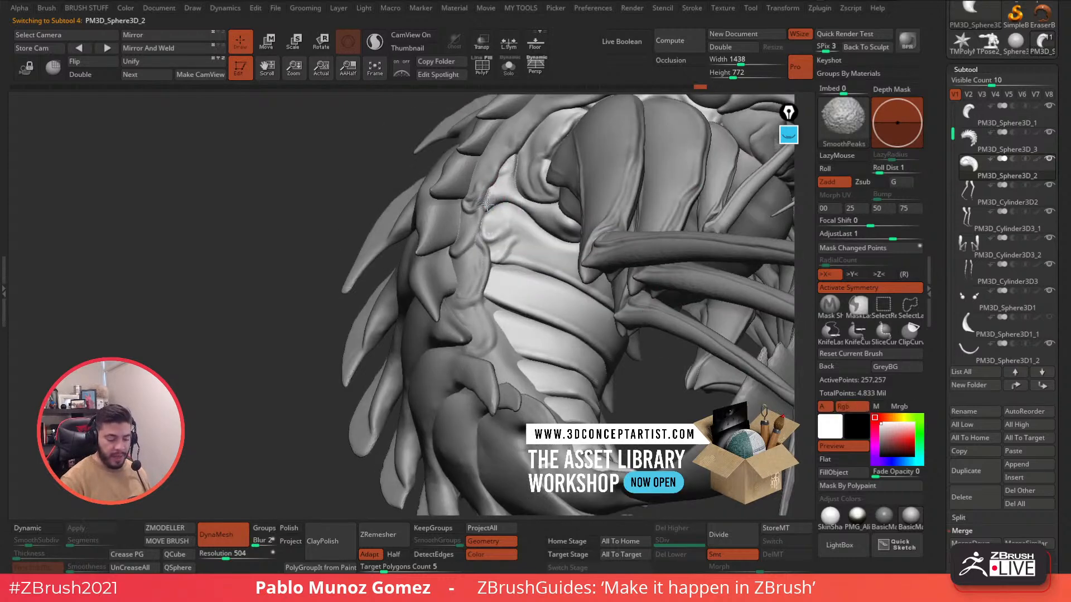
right_drag(509, 232, 527, 226)
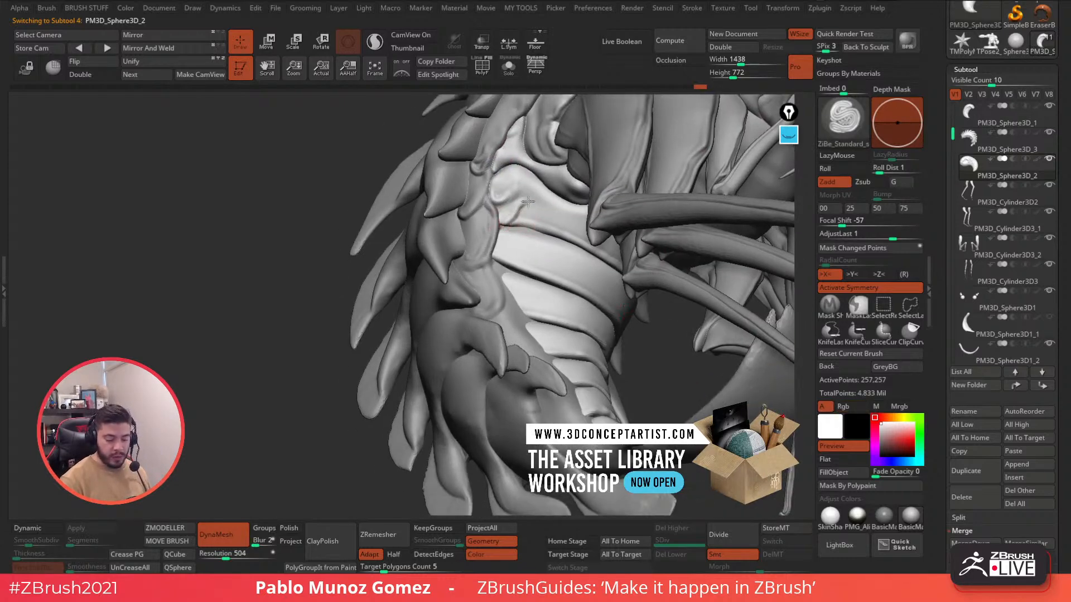
right_drag(538, 263, 509, 229)
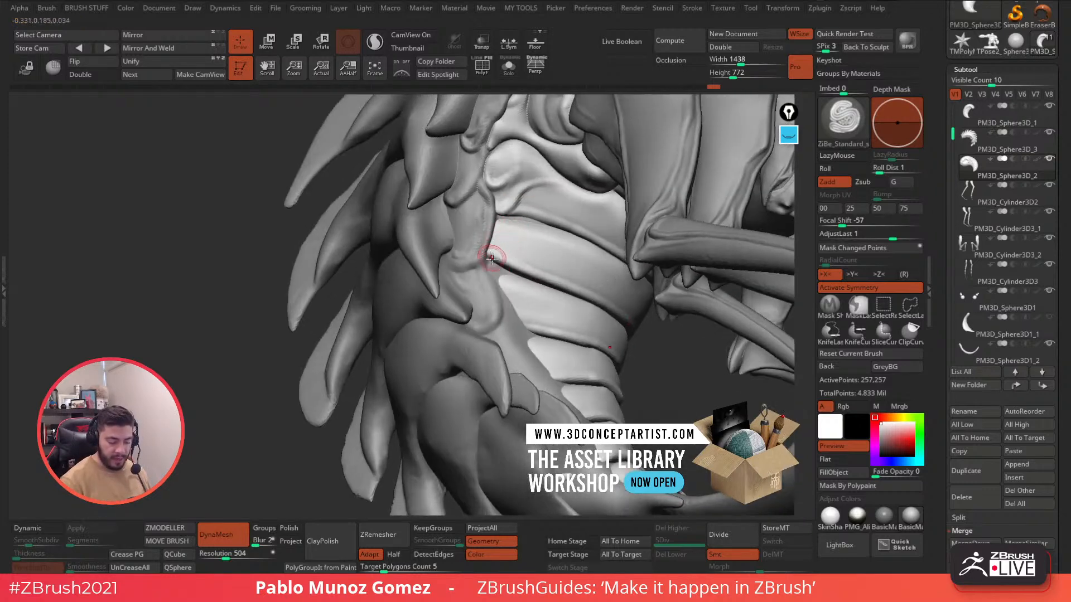
mouse_move(523, 276)
mouse_down()
mouse_move(572, 291)
mouse_move(550, 278)
mouse_up()
mouse_move(490, 262)
right_down()
mouse_move(547, 278)
mouse_move(496, 348)
mouse_move(568, 274)
mouse_move(567, 195)
mouse_move(536, 211)
mouse_move(533, 246)
mouse_move(514, 162)
right_up()
Isolate the flesh band, mirror and weld its folds to the other side, bring back the creature and enable X symmetry.
alt+click(525, 239)
click(509, 66)
right_drag(487, 224, 616, 149)
click(177, 49)
click(509, 68)
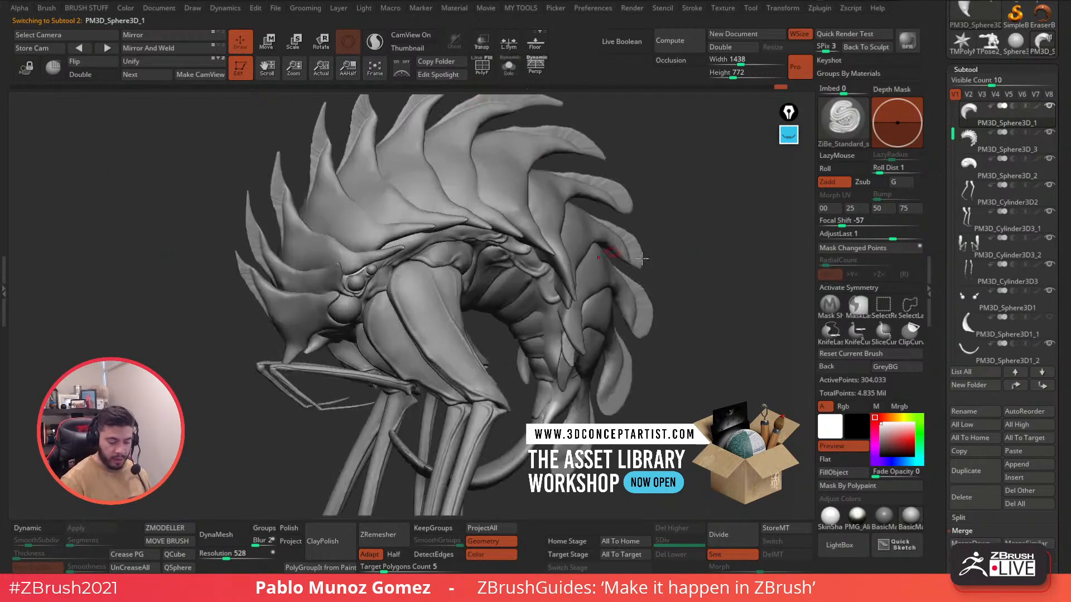
key(x)
Sculpt symmetrical folds into the flesh band beside the middle abdomen segments and smooth the ridges.
ctrl+right_drag(553, 289, 446, 293)
alt+click(534, 322)
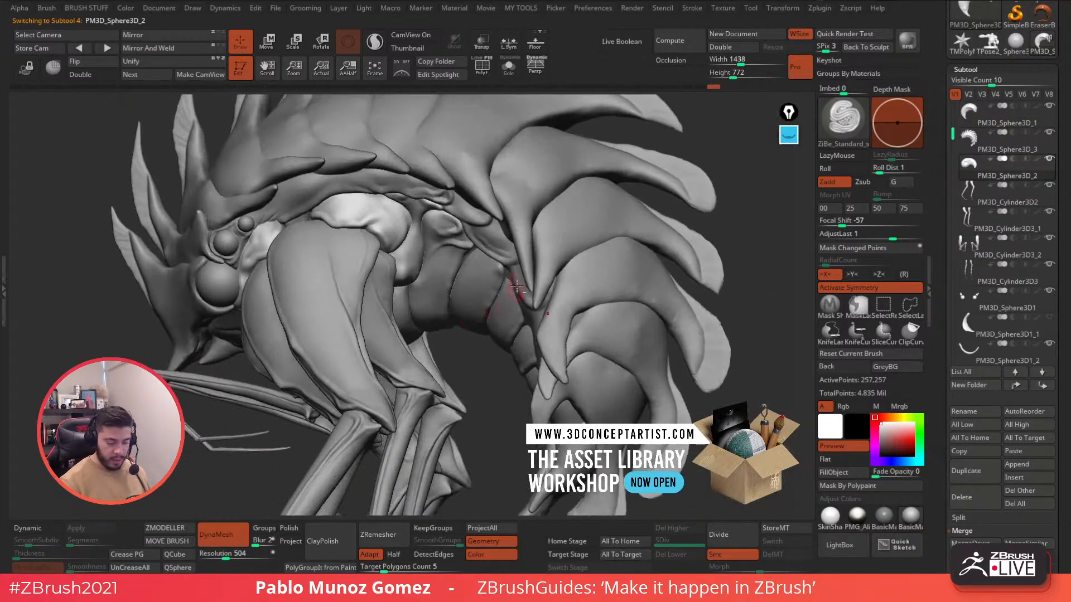
alt+click(523, 305)
right_drag(524, 306, 525, 281)
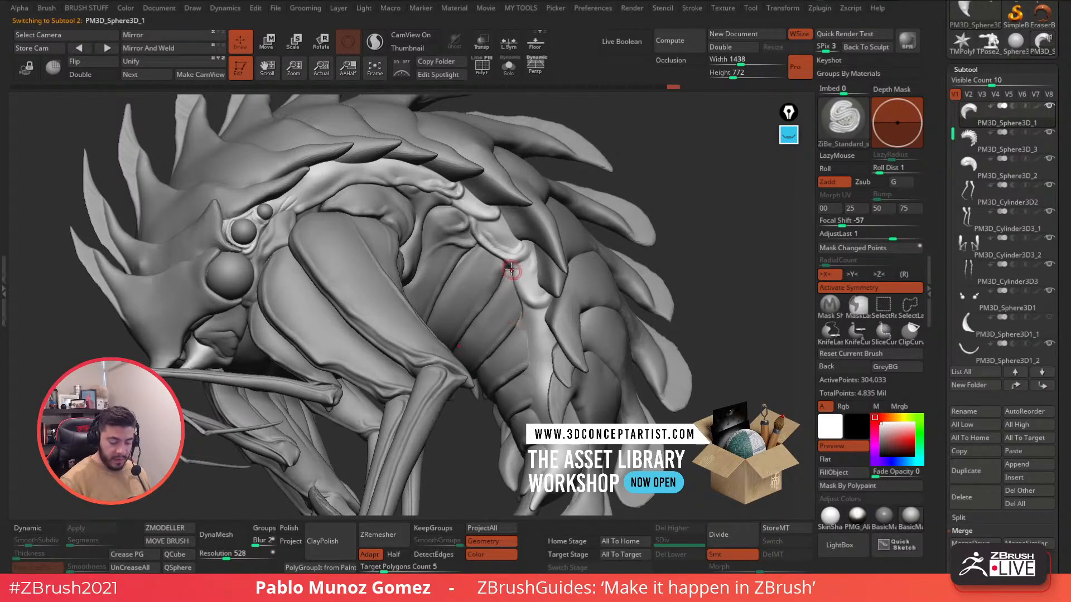
right_drag(513, 301, 524, 275)
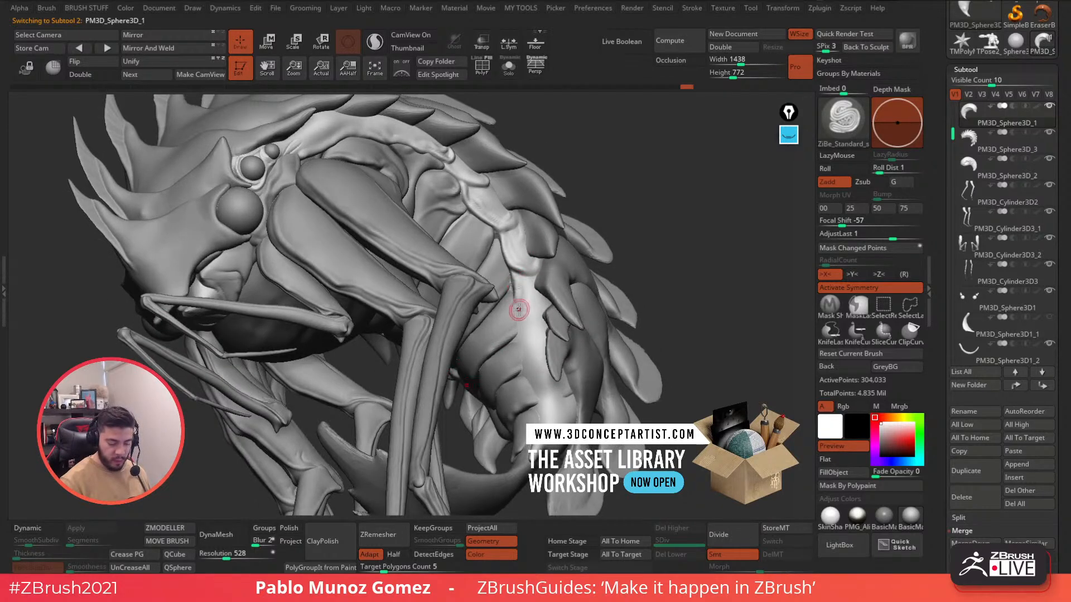
key(shift)
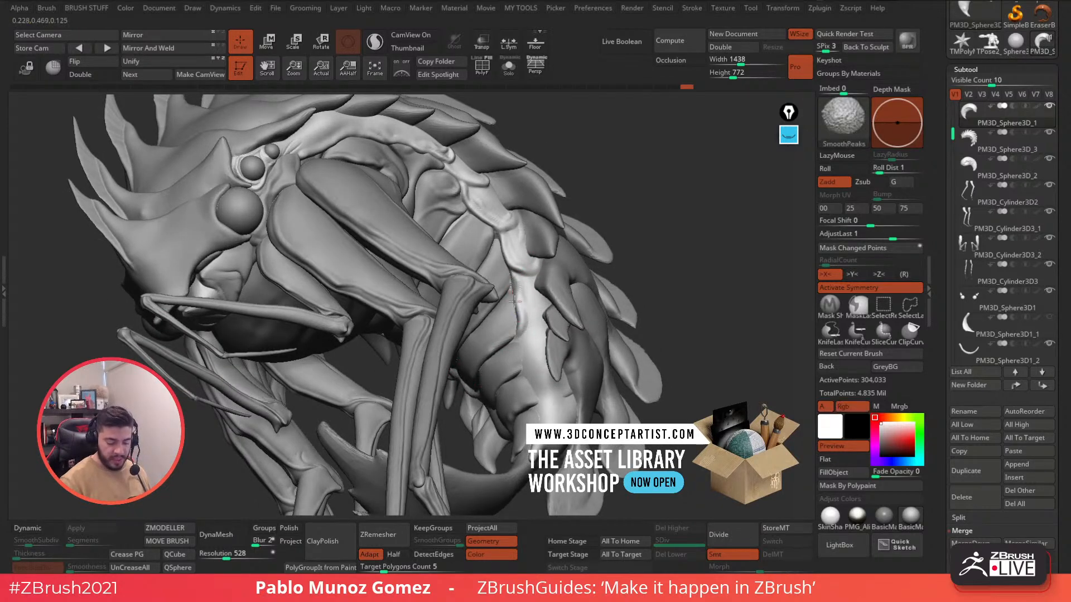
mouse_move(514, 282)
right_down()
mouse_move(520, 296)
mouse_move(543, 282)
right_up()
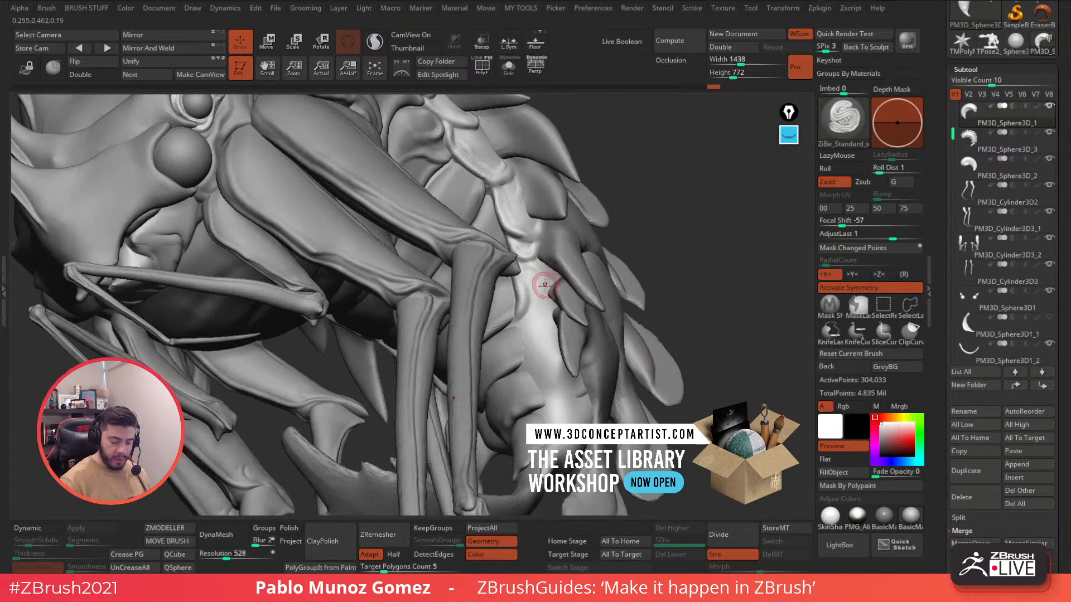
Sculpt symmetrical folds into the flesh band beside the lower abdomen segments and smooth the transitions between them.
mouse_move(552, 281)
mouse_down()
mouse_move(539, 309)
mouse_move(512, 325)
mouse_move(524, 323)
mouse_move(526, 358)
mouse_up()
right_drag(542, 346, 535, 284)
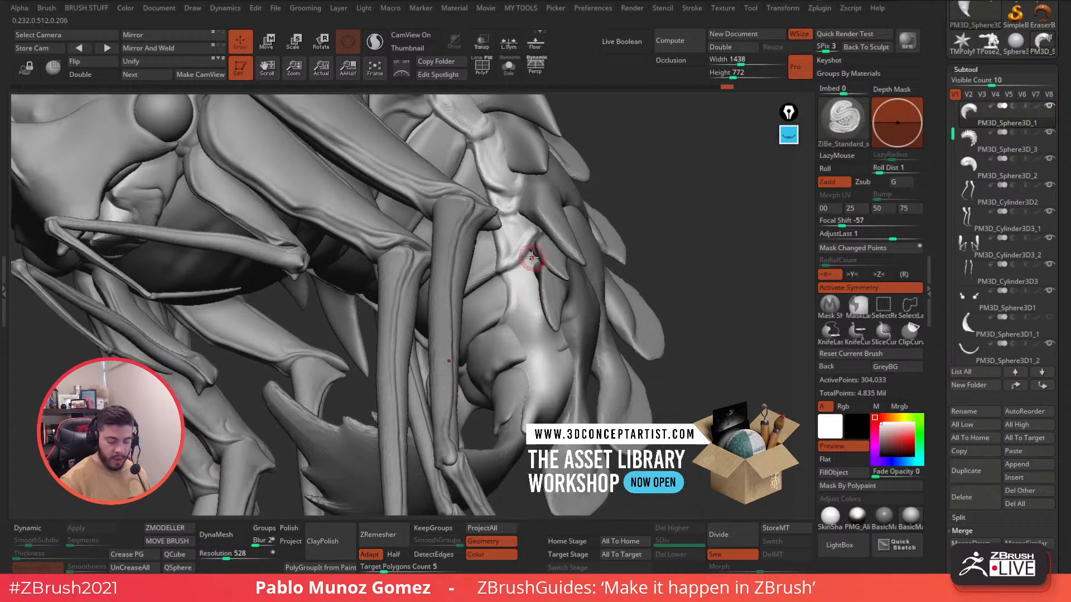
key(shift)
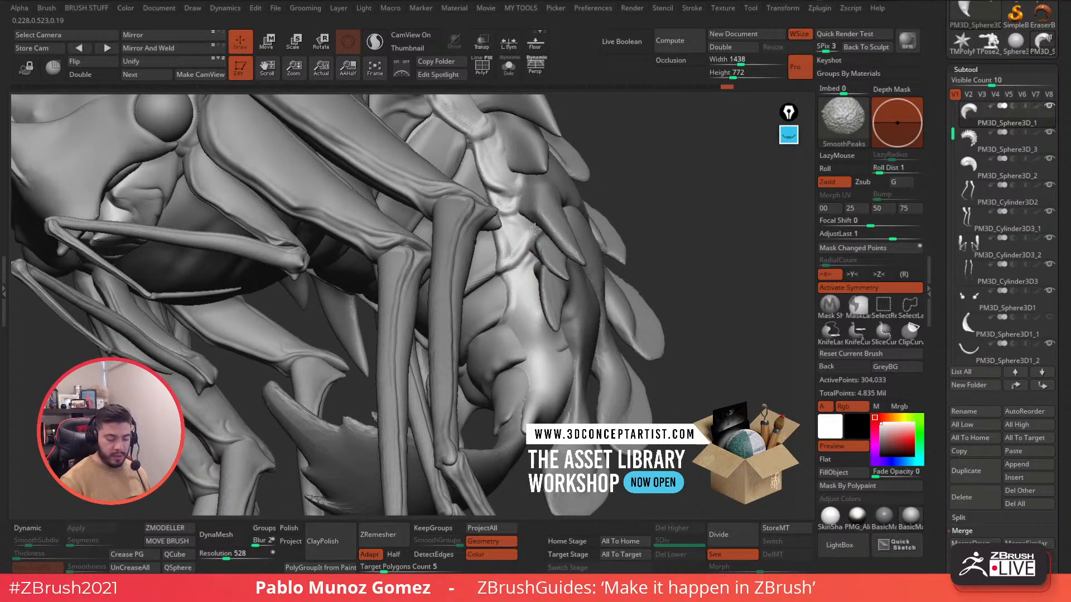
right_drag(517, 316, 502, 240)
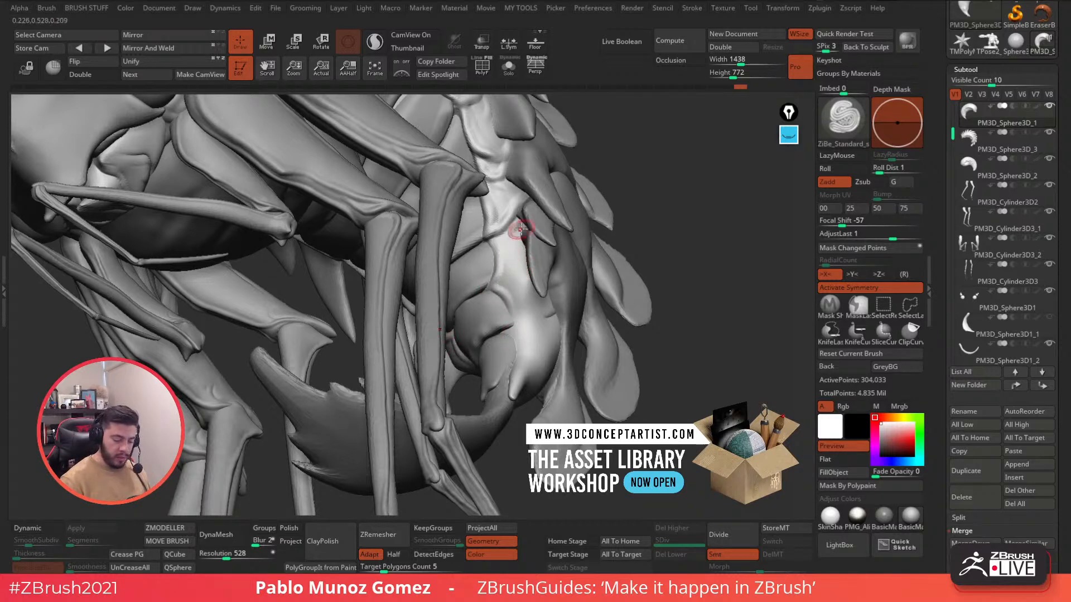
key(shift)
shift+drag(516, 270, 515, 373)
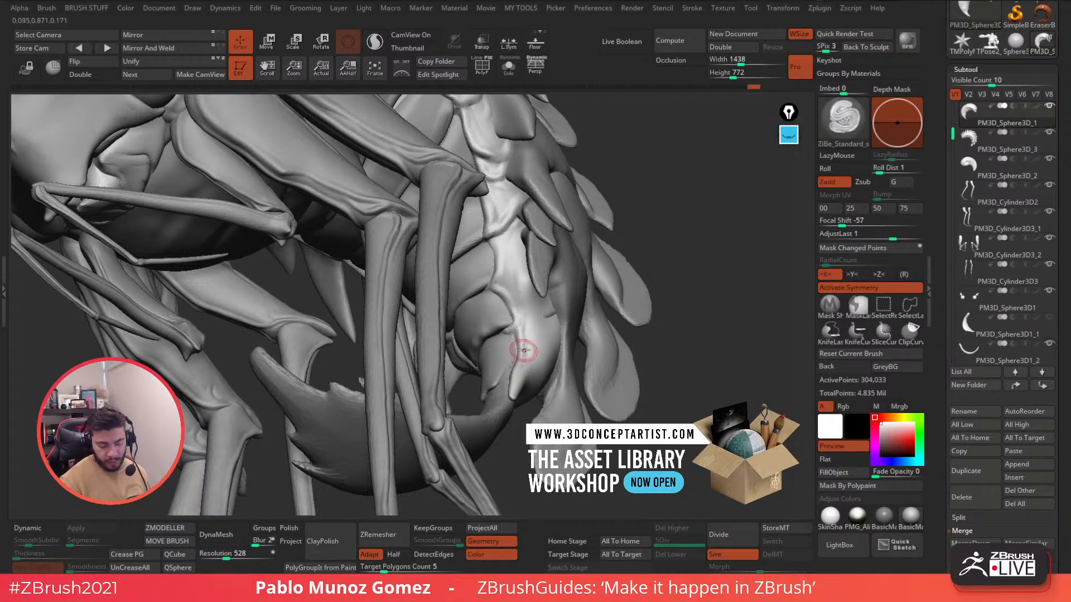
key(shift)
Sculpt long creases along the flesh band's tail end above the stinger and smooth the ridges.
right_drag(535, 310, 564, 270)
drag(536, 266, 552, 339)
key(shift)
drag(536, 271, 545, 373)
key(shift)
mouse_move(550, 357)
right_down()
mouse_move(536, 324)
mouse_move(564, 295)
right_up()
mouse_move(538, 270)
mouse_down()
mouse_move(548, 354)
mouse_move(541, 287)
mouse_up()
mouse_move(540, 287)
right_down()
mouse_move(524, 345)
mouse_move(490, 368)
right_up()
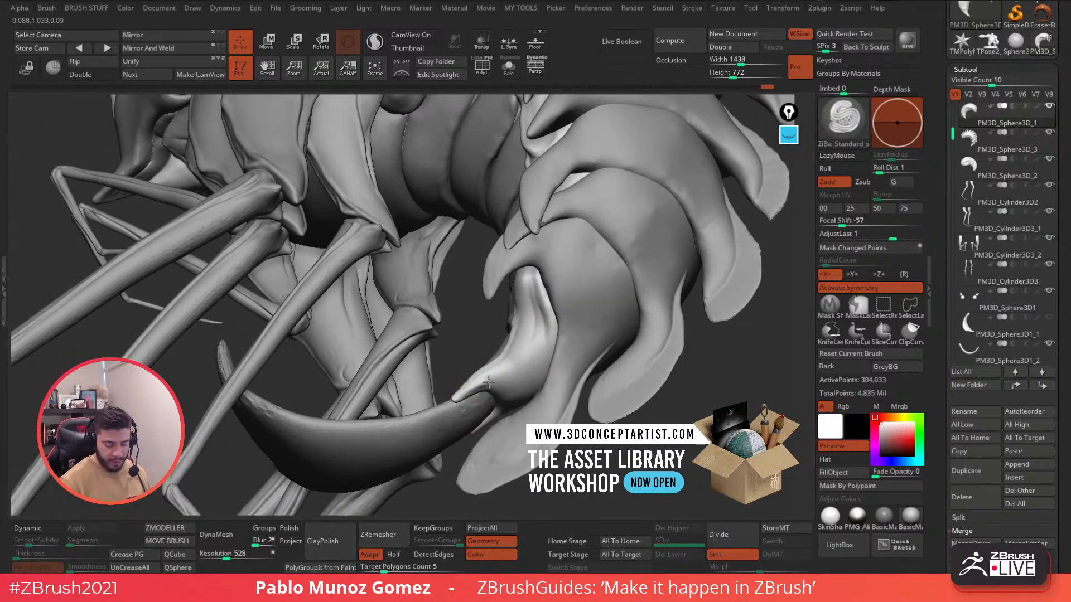
shift+drag(513, 365, 546, 333)
mouse_move(545, 332)
right_down()
mouse_move(507, 294)
mouse_move(512, 223)
mouse_move(511, 256)
mouse_move(509, 239)
right_up()
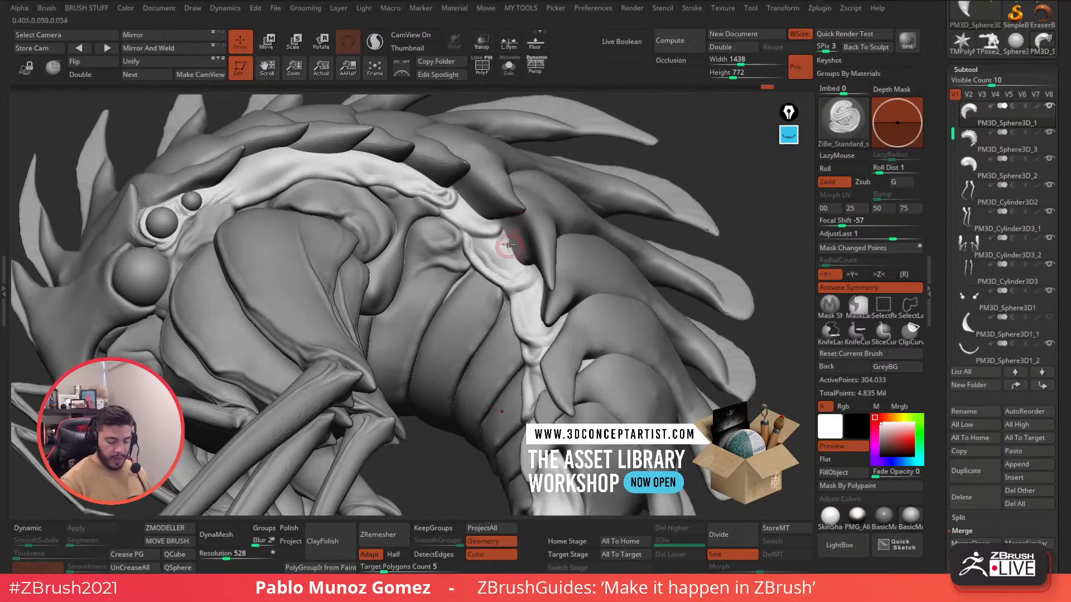
key(shift)
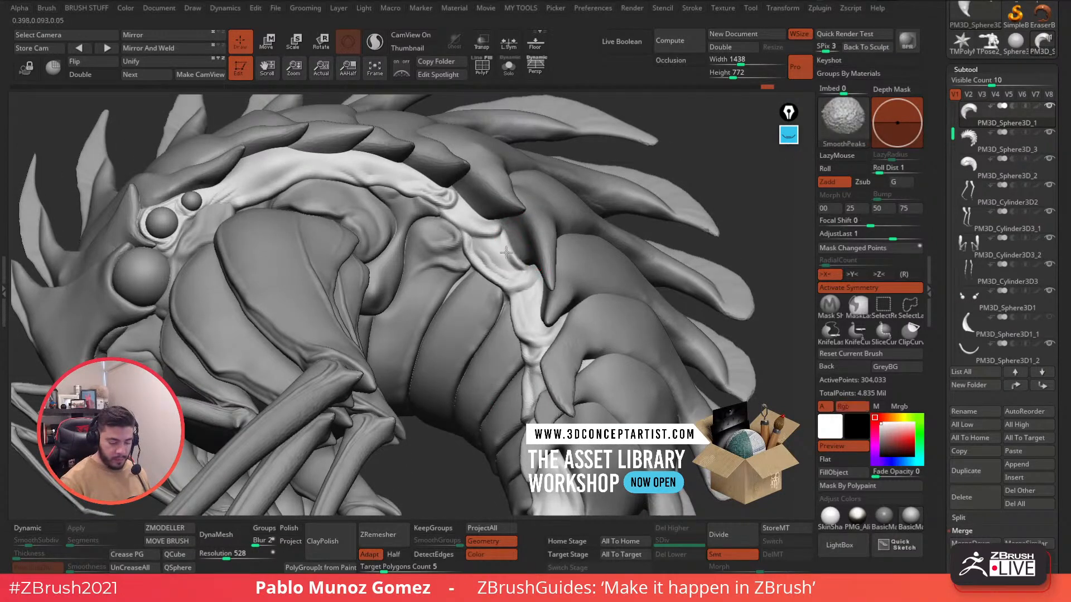
mouse_move(528, 269)
right_down()
mouse_move(467, 268)
mouse_move(531, 280)
mouse_move(489, 287)
right_up()
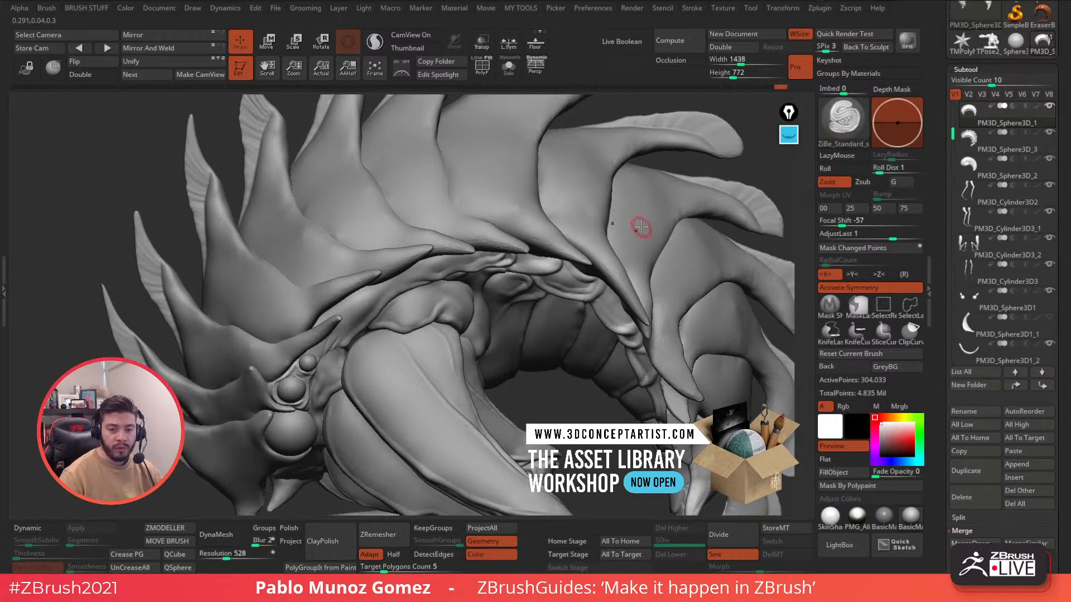
Switch to the TPose2_READY_POSED armoured suit model and show its polygroups and wireframe.
click(987, 42)
drag(688, 239, 720, 240)
key(shift+f)
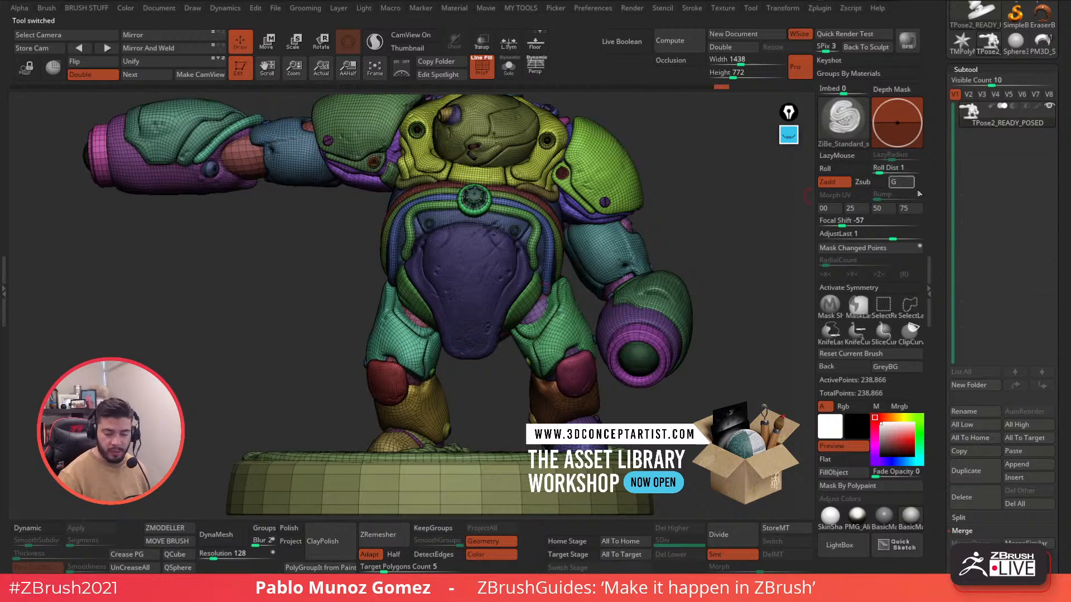
Switch to the multi-part suit_low model and bring up its Geometry subdivision settings.
mouse_move(936, 210)
mouse_down()
mouse_move(933, 135)
mouse_move(939, 205)
mouse_up()
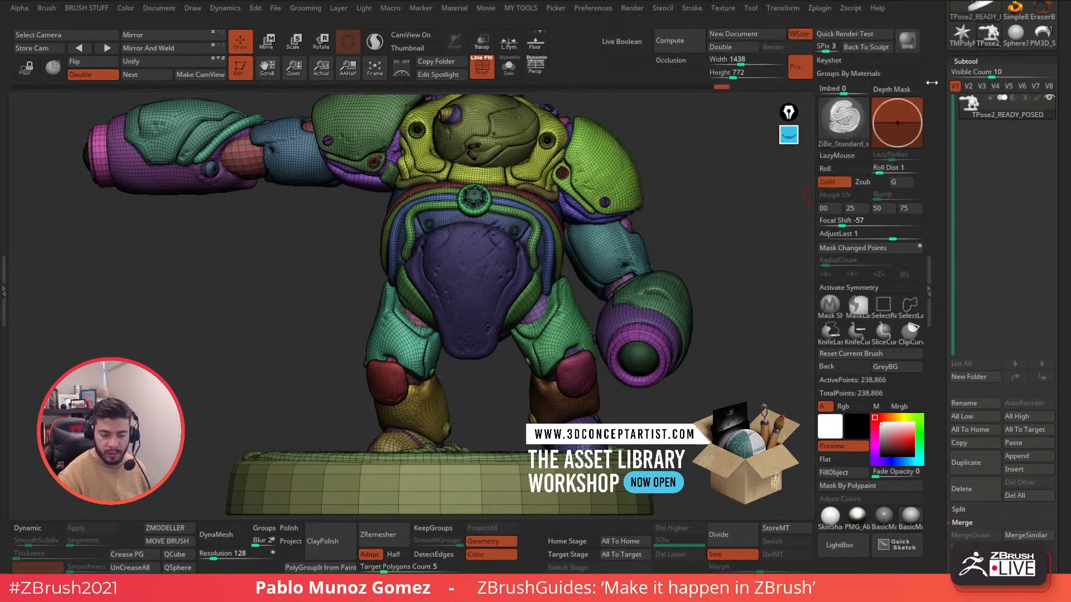
drag(935, 86, 947, 113)
click(1016, 44)
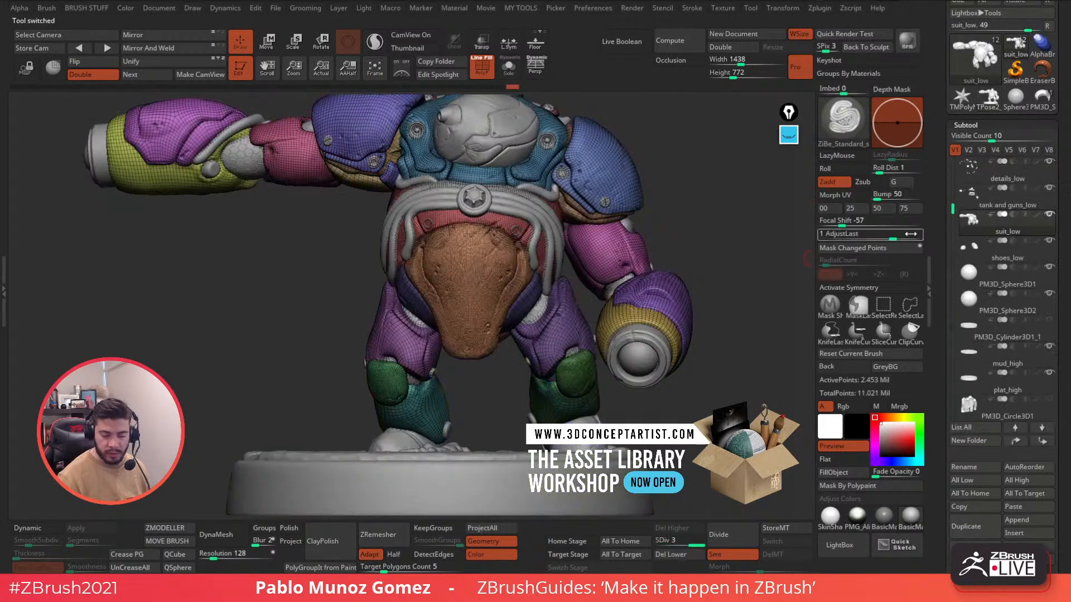
drag(941, 283, 945, 199)
drag(941, 404, 943, 123)
mouse_move(992, 306)
mouse_down()
mouse_move(969, 305)
mouse_move(994, 305)
mouse_up()
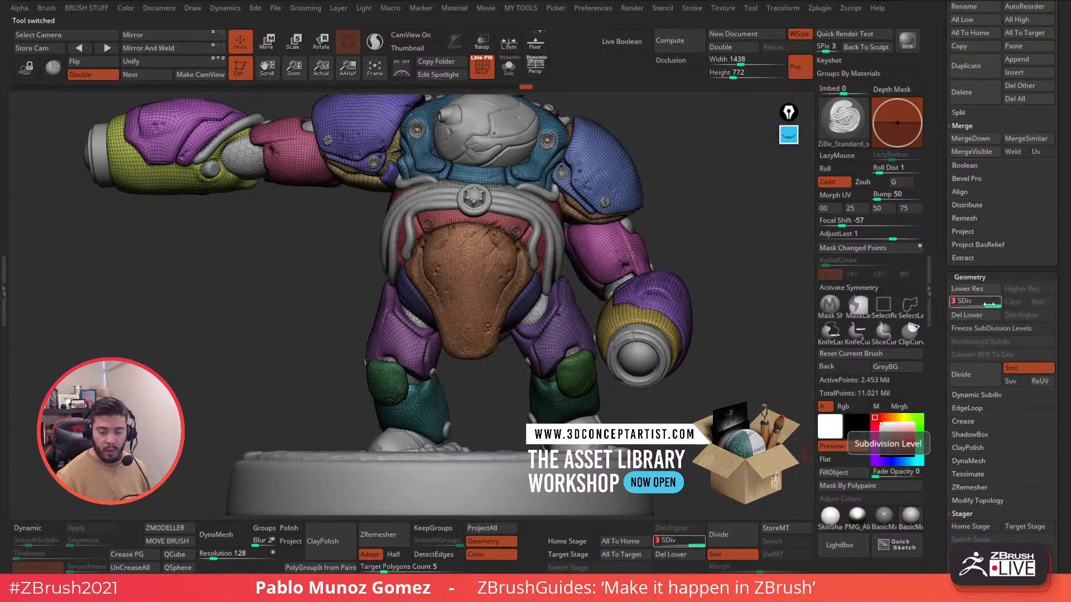
Set all subtools to their lowest subdivision level and back to the highest, and hide the wireframe.
scroll(965, 284, up, 4)
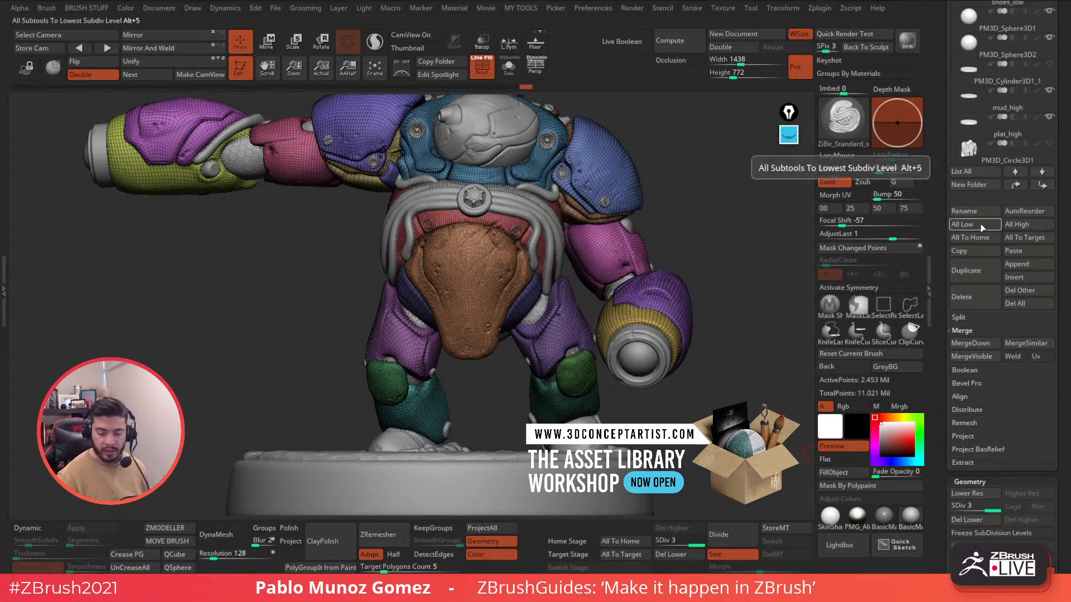
click(981, 225)
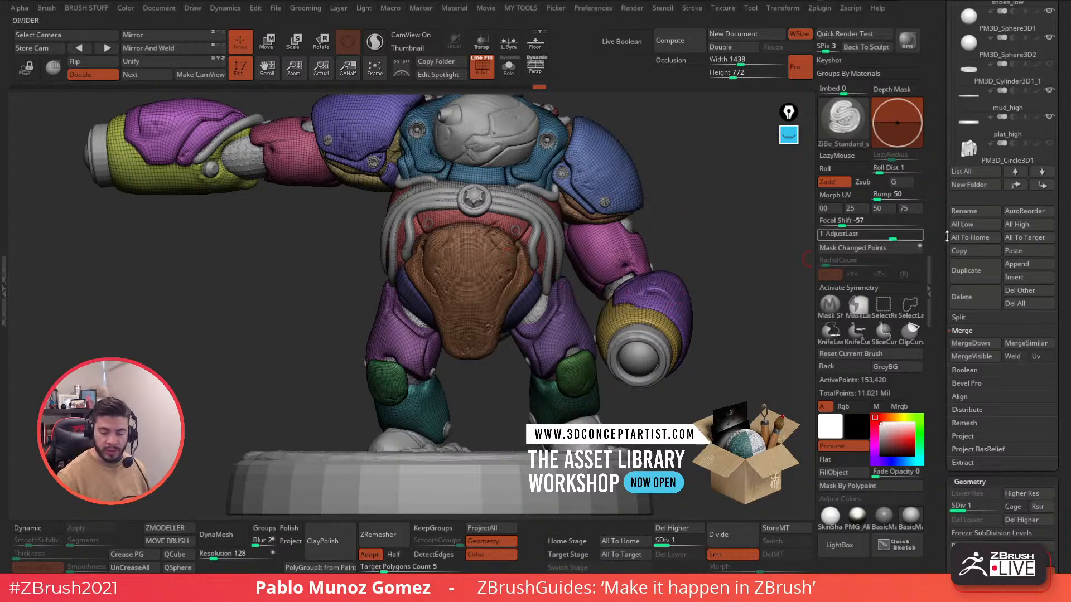
click(1030, 223)
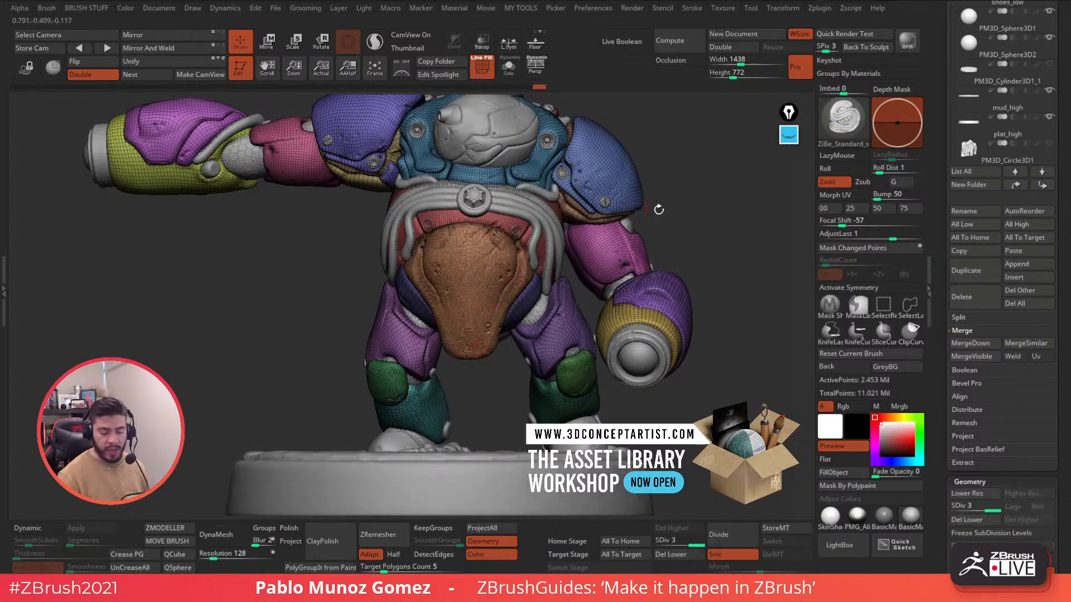
click(489, 75)
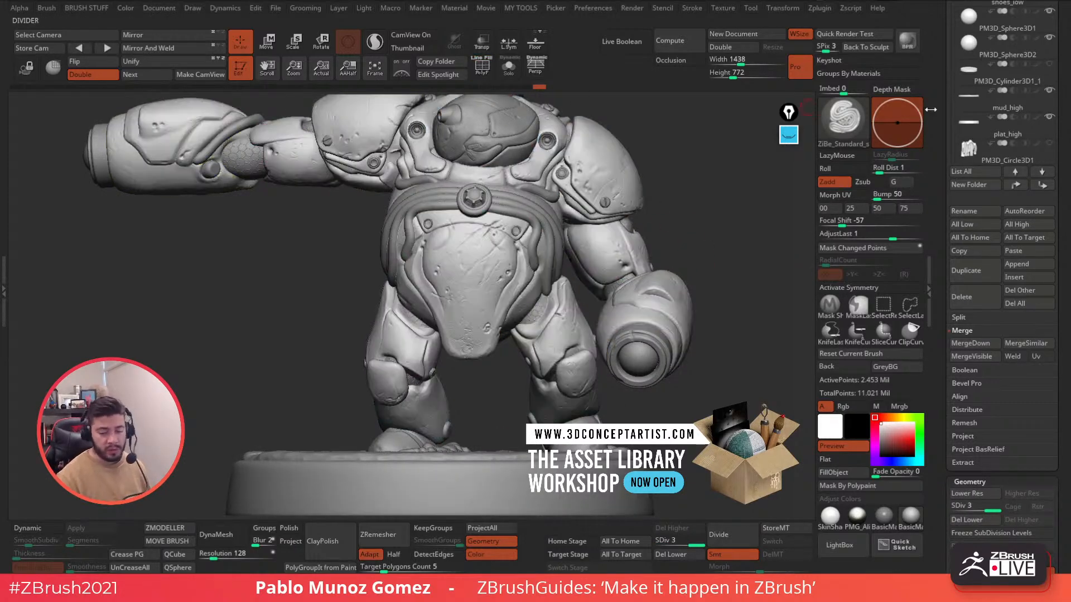
Return to the insect-like creature model and turn it to a three-quarter side view.
drag(945, 115, 946, 222)
click(1041, 189)
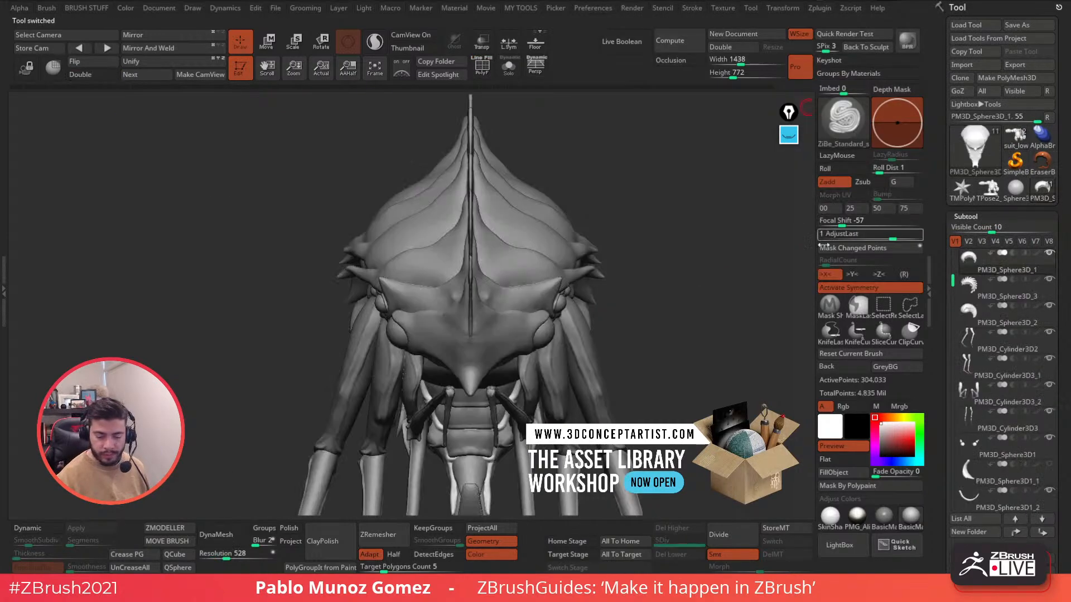
drag(632, 281, 653, 230)
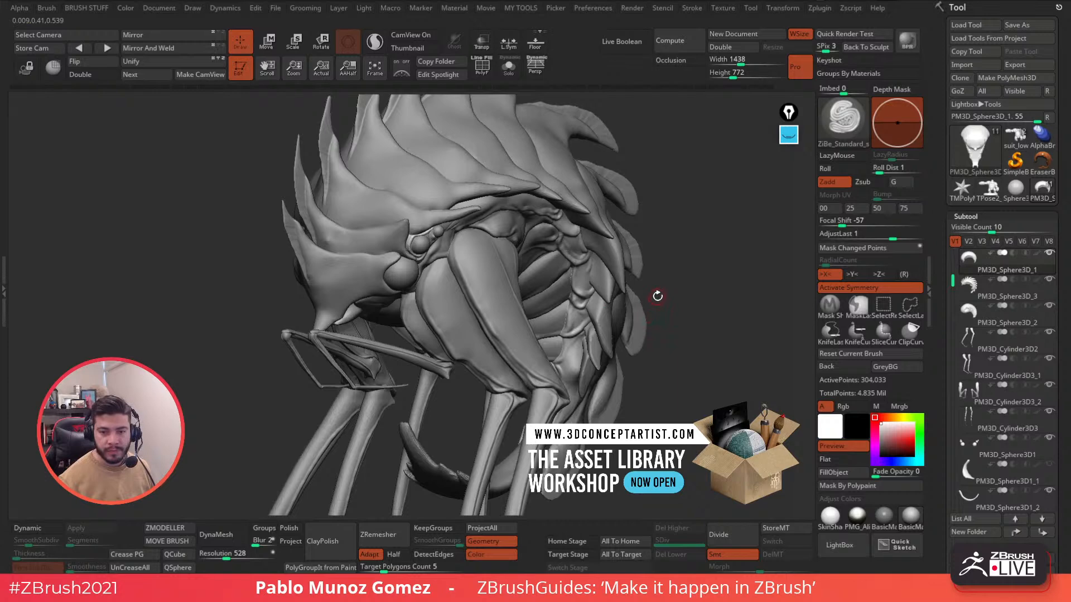
mouse_move(677, 307)
mouse_down()
mouse_move(634, 306)
mouse_move(616, 277)
mouse_move(710, 267)
mouse_move(699, 261)
mouse_up()
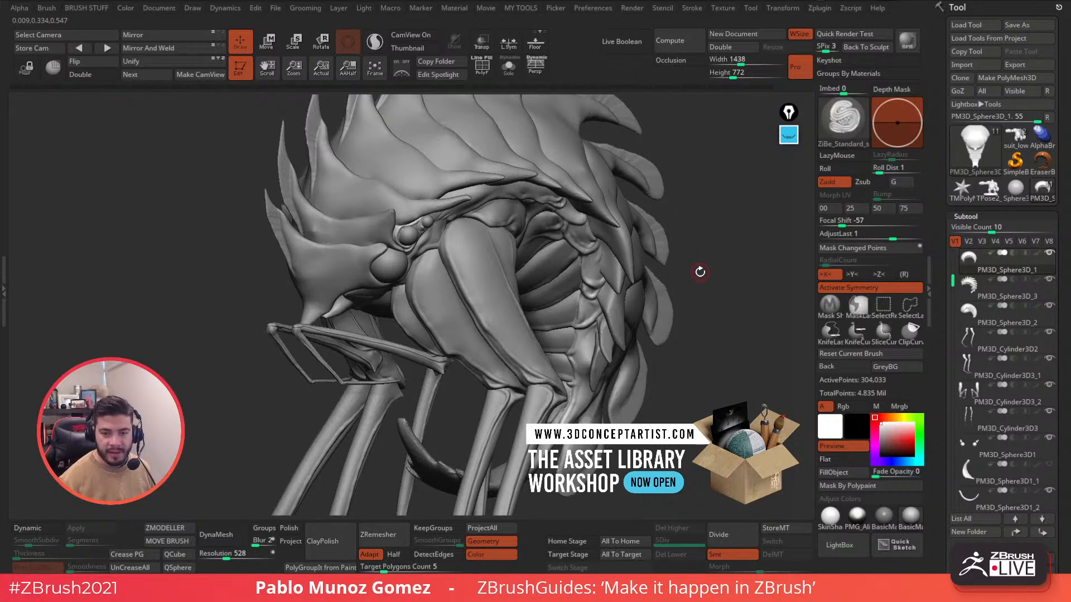
drag(698, 270, 696, 257)
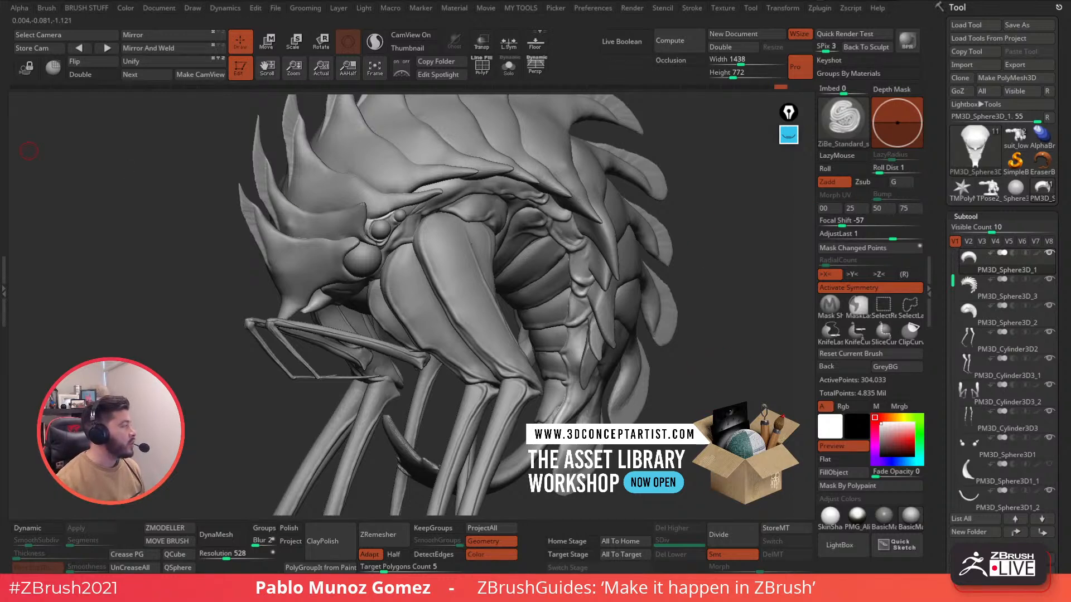
Switch to the browser showing the Asset Library Workshop page and copy its web address.
key(alt+Tab)
scroll(219, 345, up, 5)
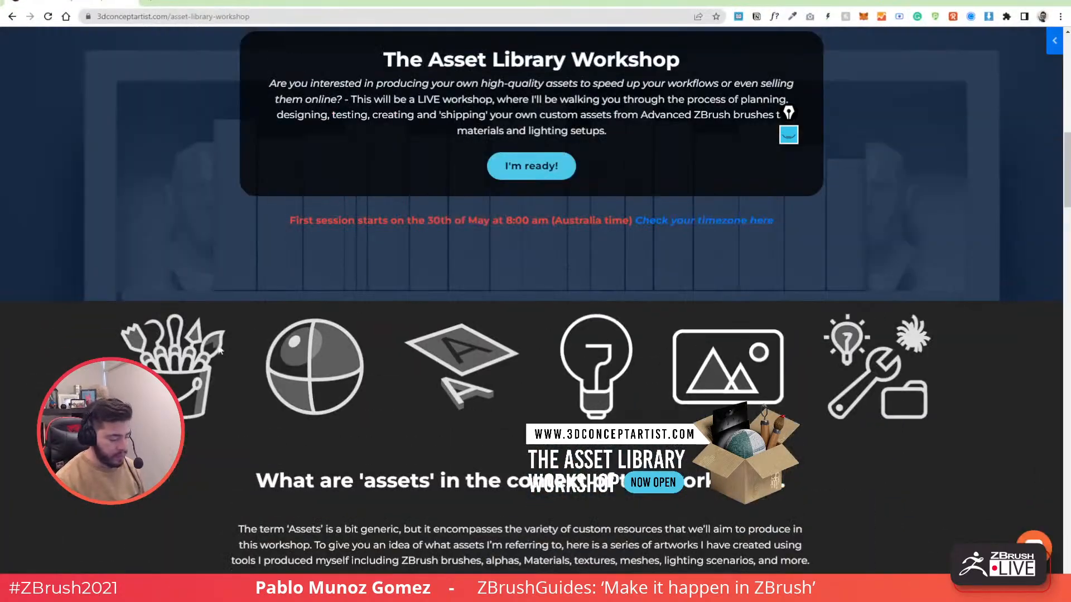
scroll(262, 199, up, 10)
scroll(754, 311, down, 6)
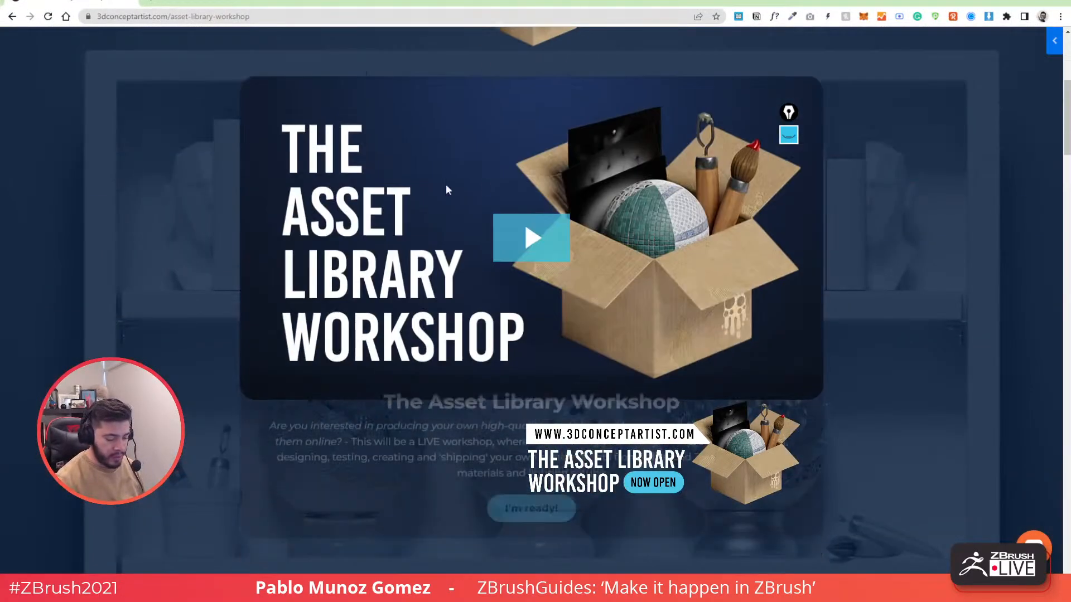
scroll(524, 205, up, 3)
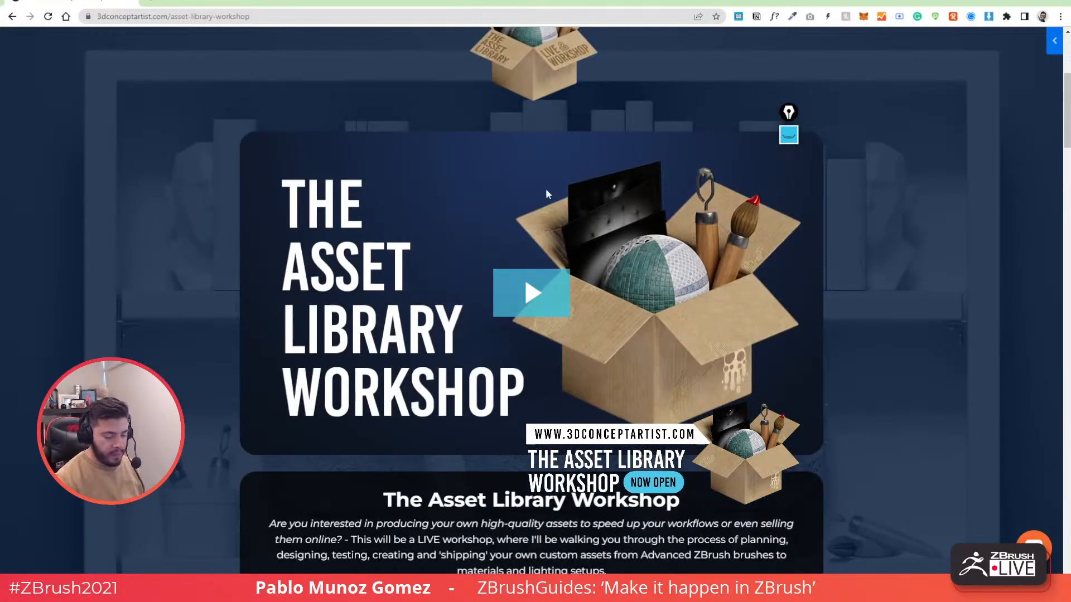
click(256, 21)
right_click(236, 19)
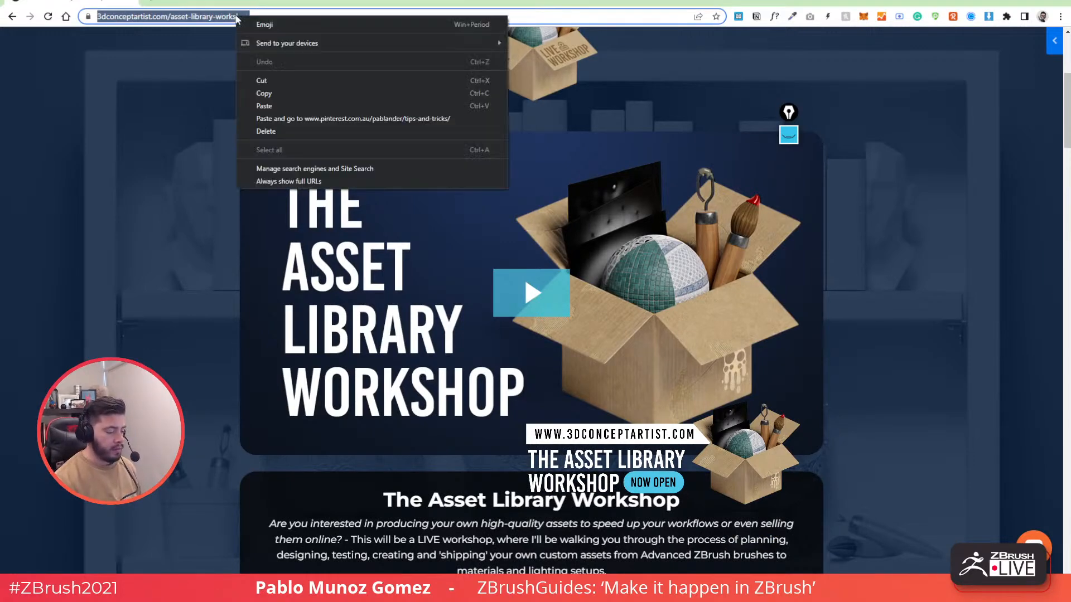
click(274, 93)
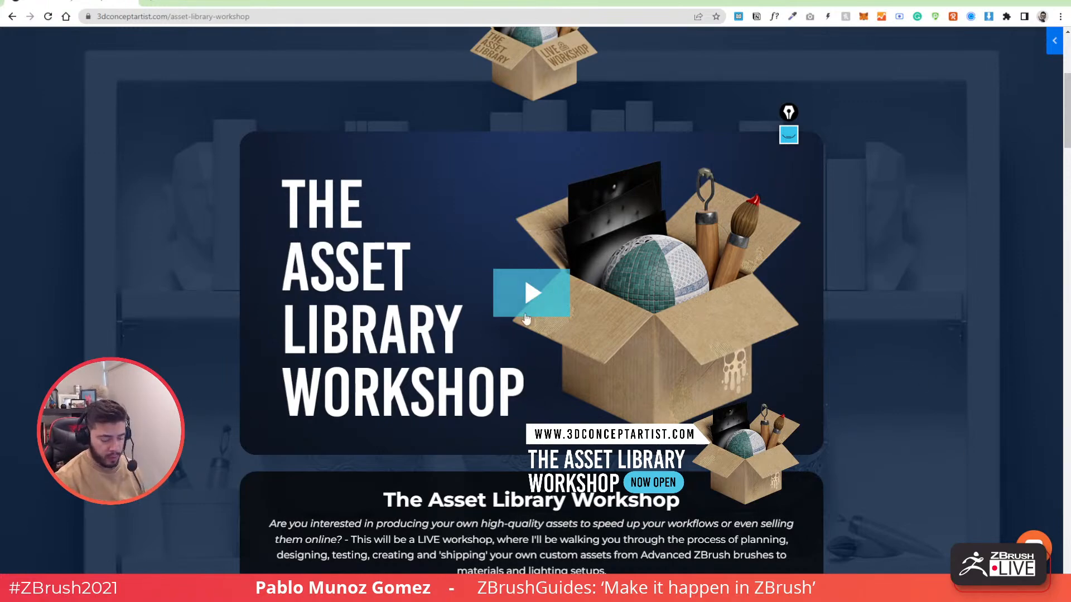
Look through the workshop page's sample artworks and course description, and move the browser window off ZBrush.
scroll(346, 257, down, 10)
scroll(396, 235, down, 7)
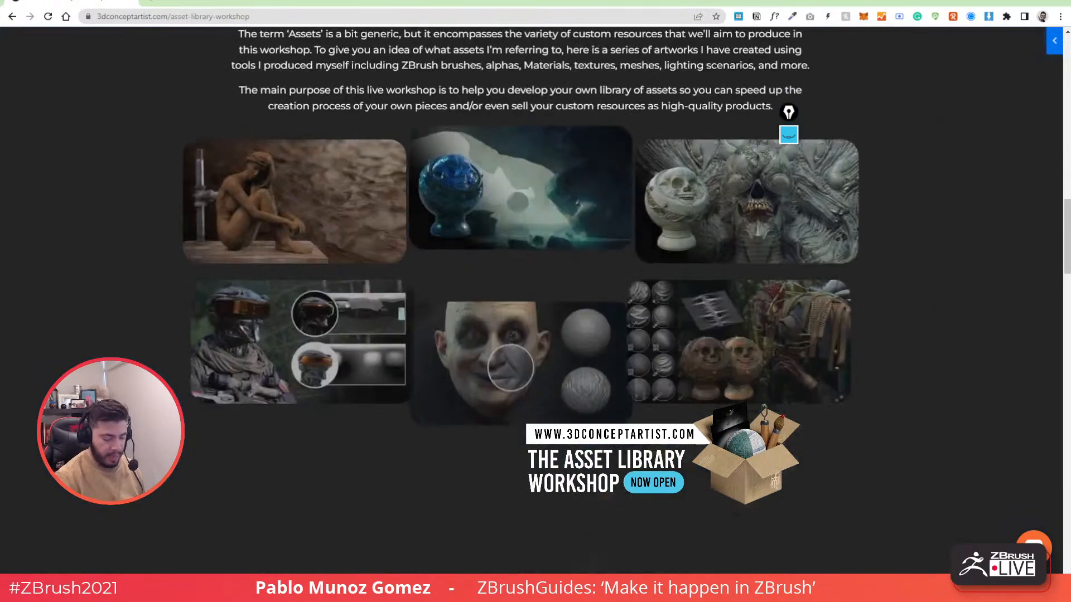
scroll(484, 216, down, 3)
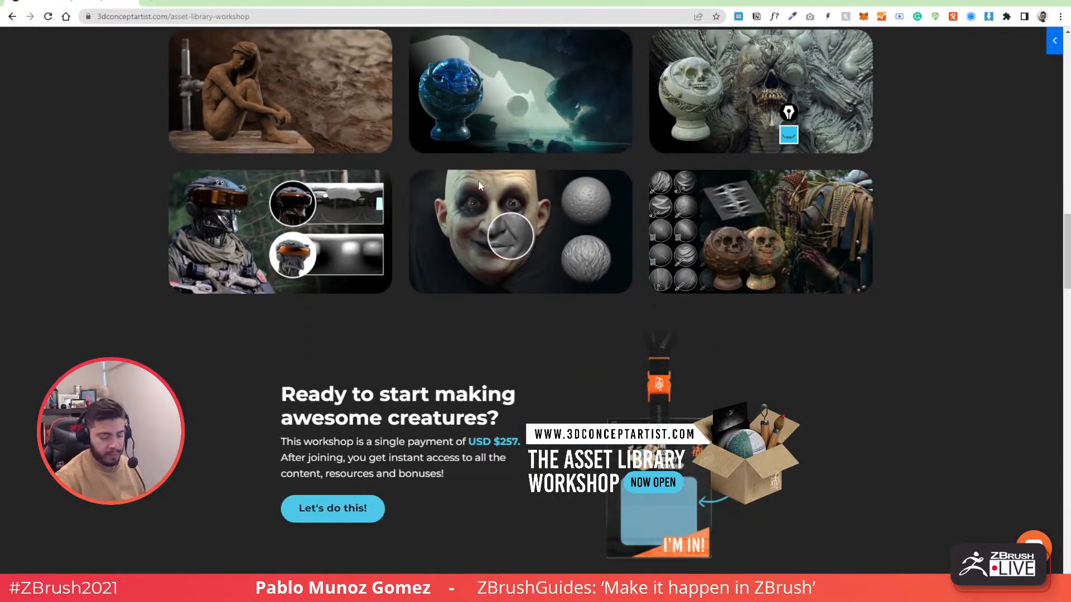
scroll(465, 183, up, 2)
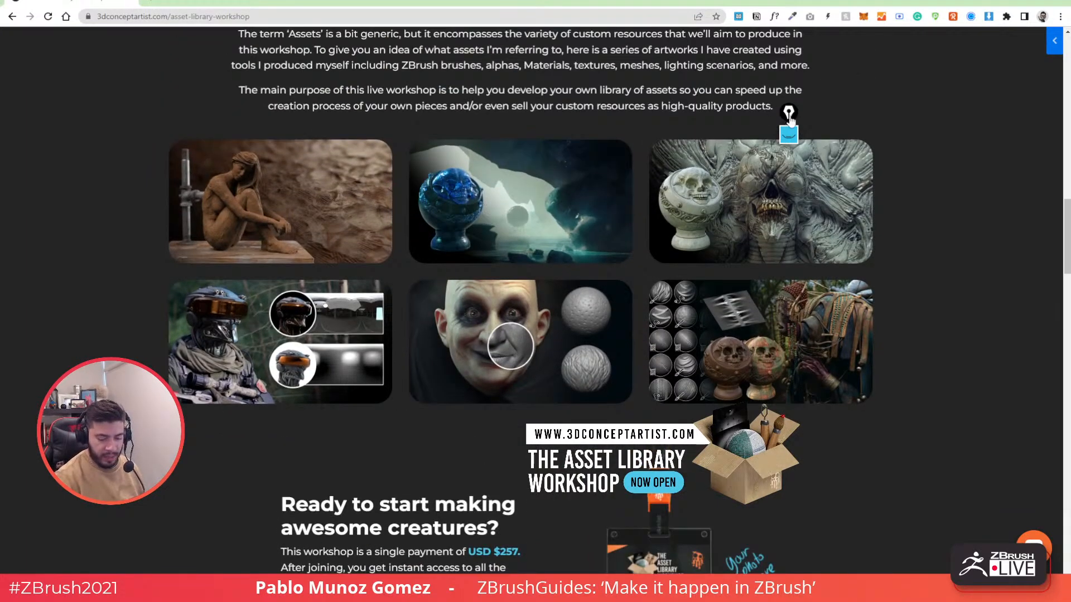
drag(788, 114, 836, 98)
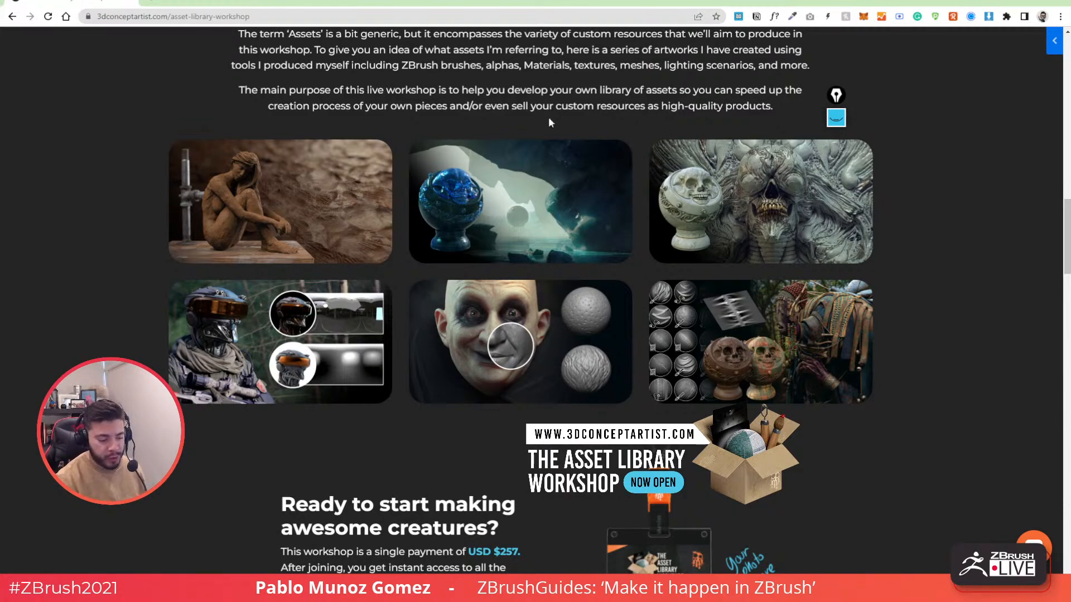
scroll(573, 283, down, 9)
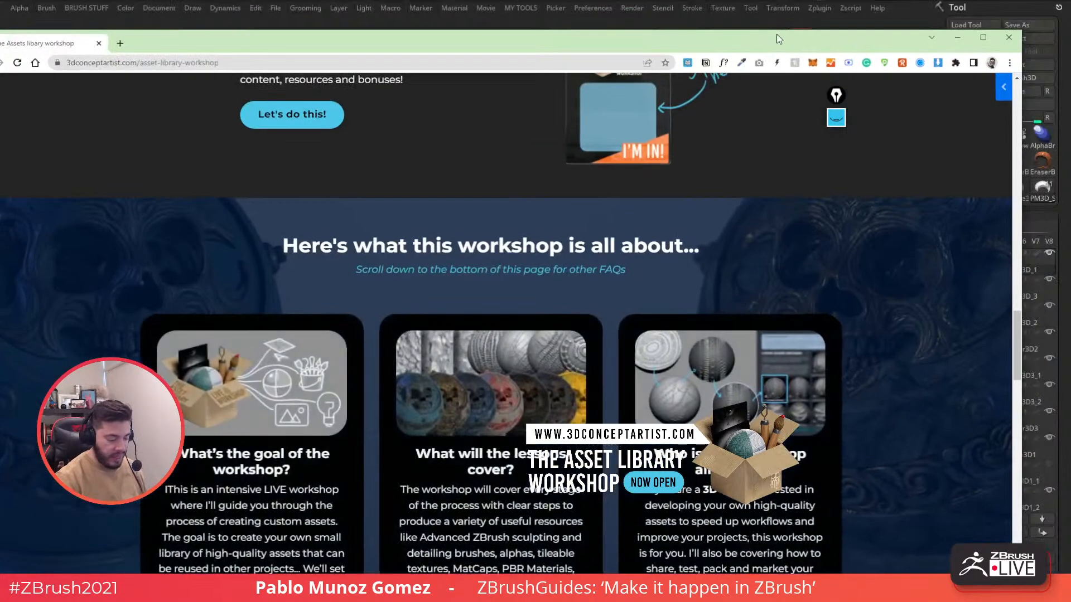
mouse_move(779, 39)
mouse_down()
mouse_move(799, 19)
mouse_move(213, 81)
mouse_move(0, 89)
mouse_up()
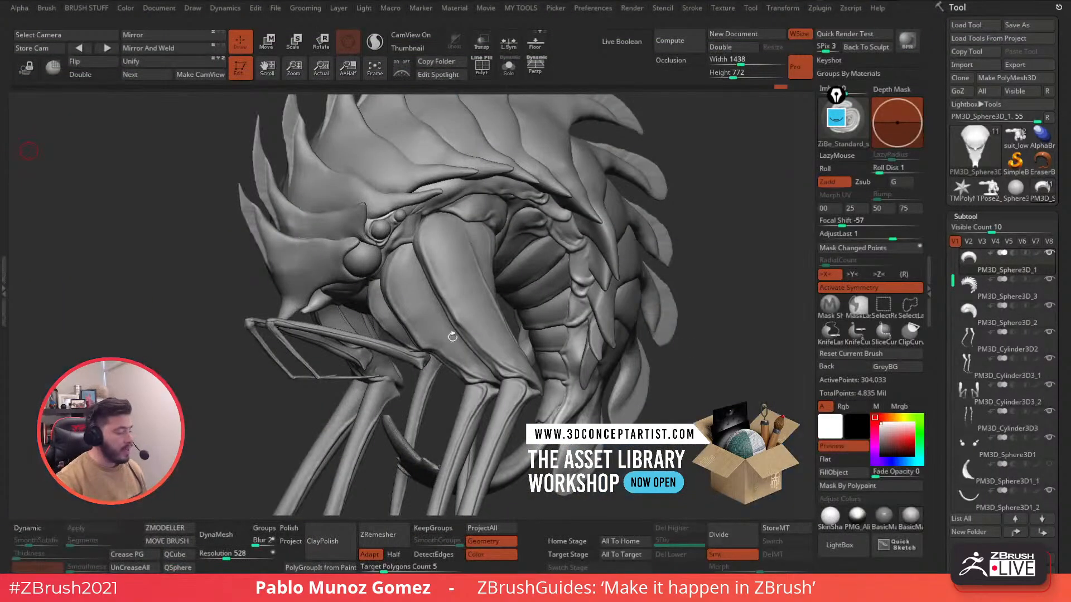
Make the spiked back armour the active subtool and choose the ZiBe_Standard brush for detailing it.
mouse_move(669, 288)
mouse_down()
mouse_move(650, 290)
mouse_move(716, 280)
mouse_move(656, 285)
mouse_up()
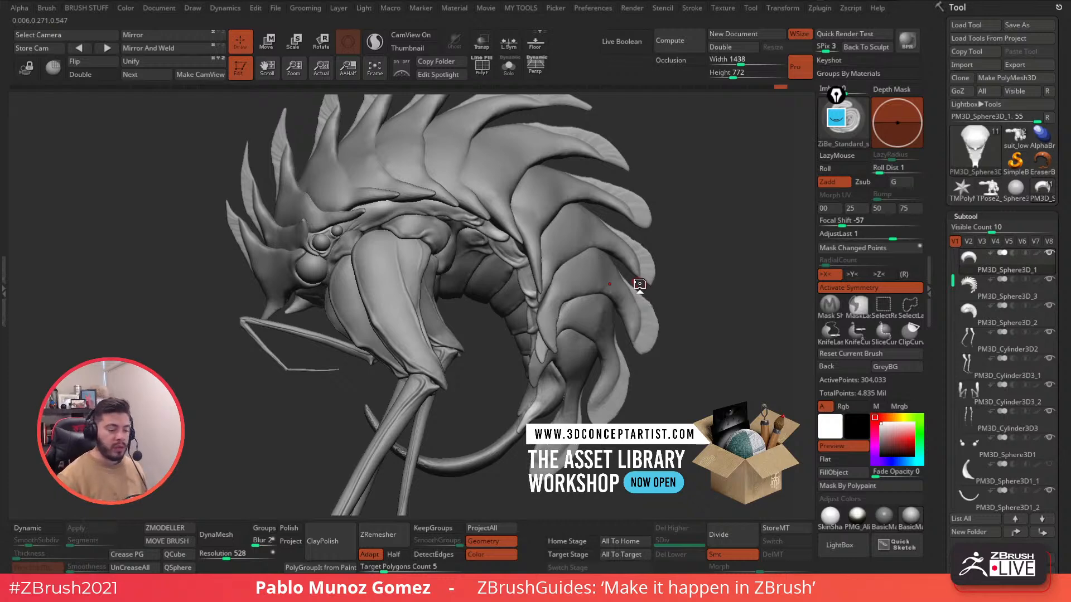
alt+click(466, 171)
alt+right_drag(460, 122, 490, 234)
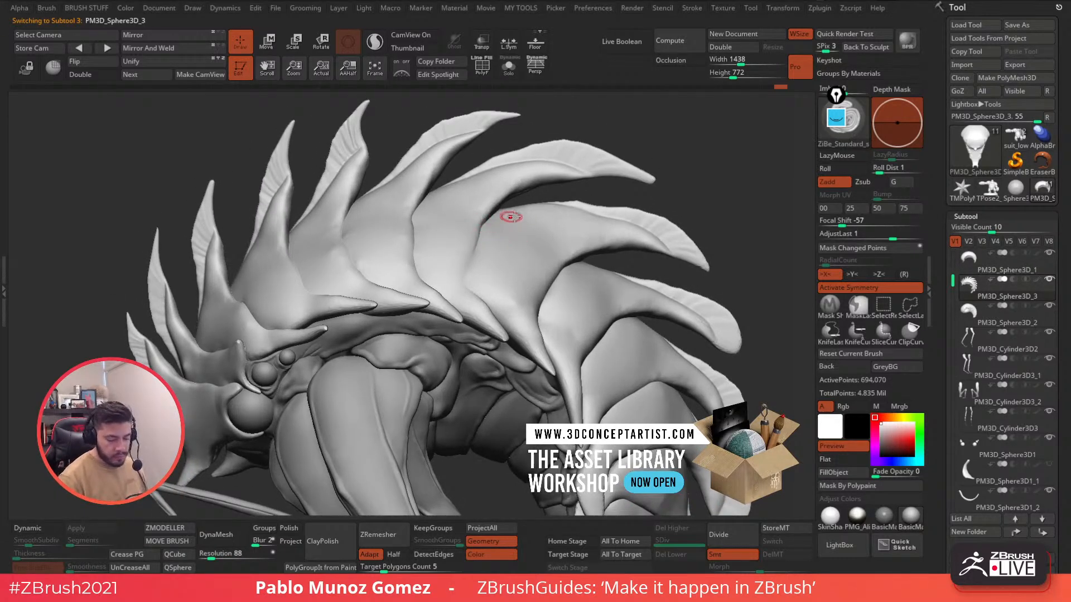
key(space)
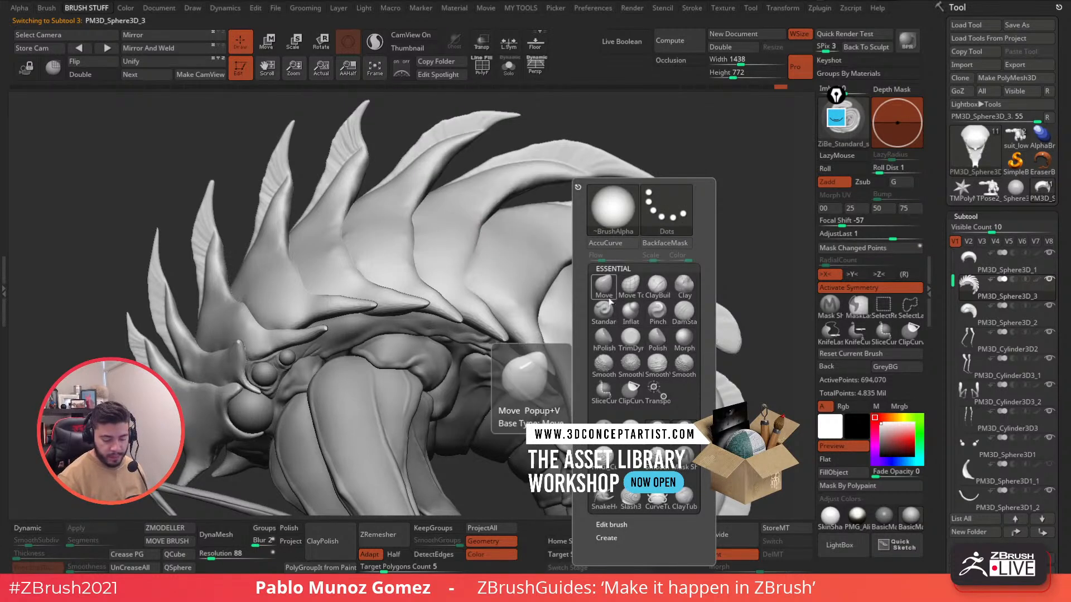
drag(729, 219, 667, 212)
key(space)
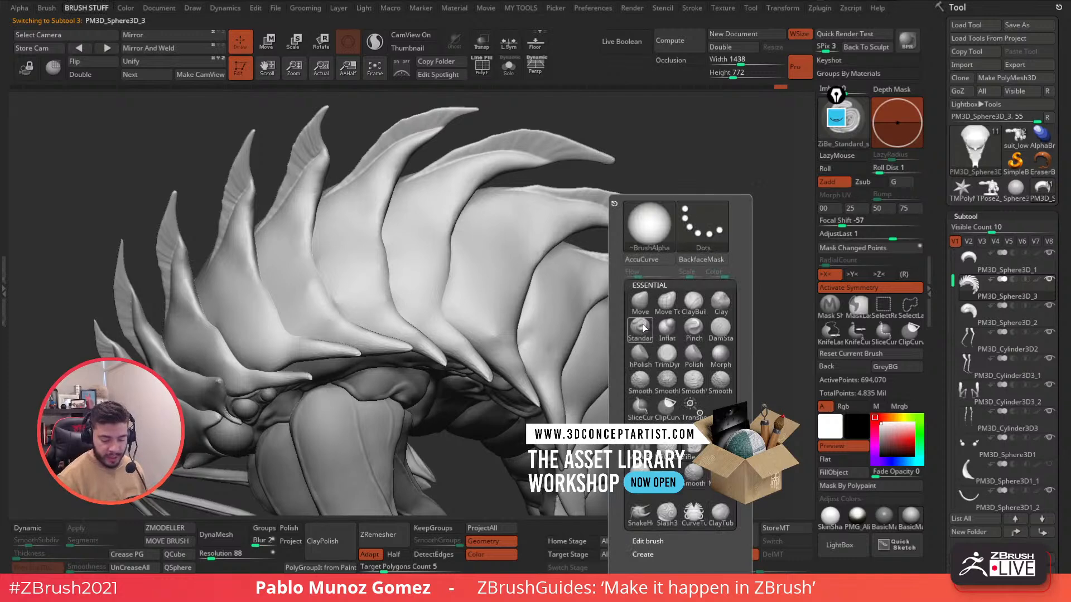
click(694, 449)
Sculpt raised rims along the overlapping edges of the middle back plates, down to their pointed lower tips.
right_drag(523, 244, 537, 229)
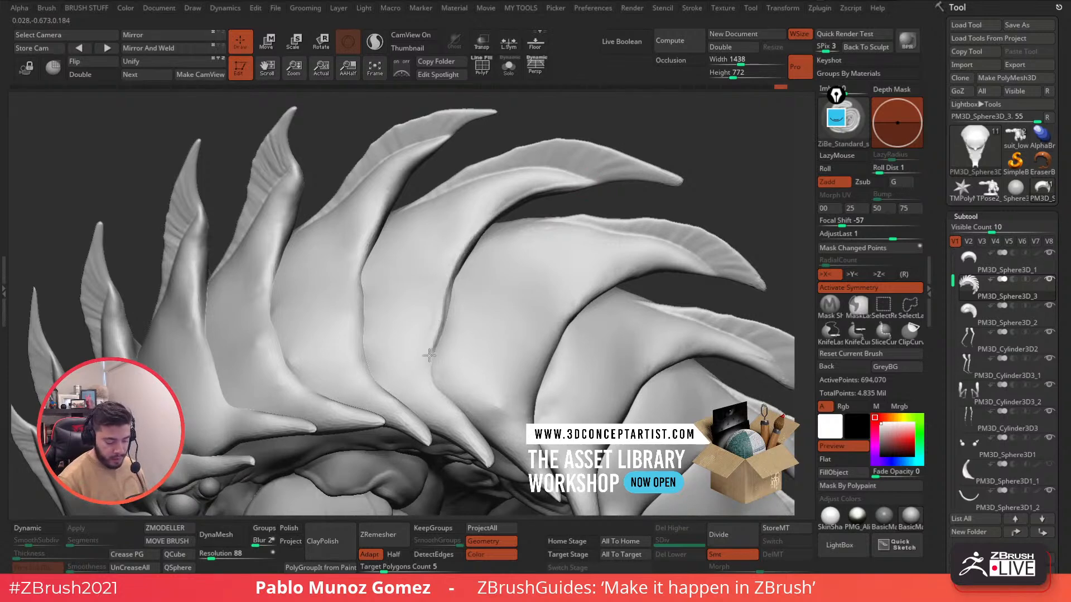
mouse_move(429, 387)
mouse_down()
mouse_move(484, 453)
mouse_move(422, 366)
mouse_up()
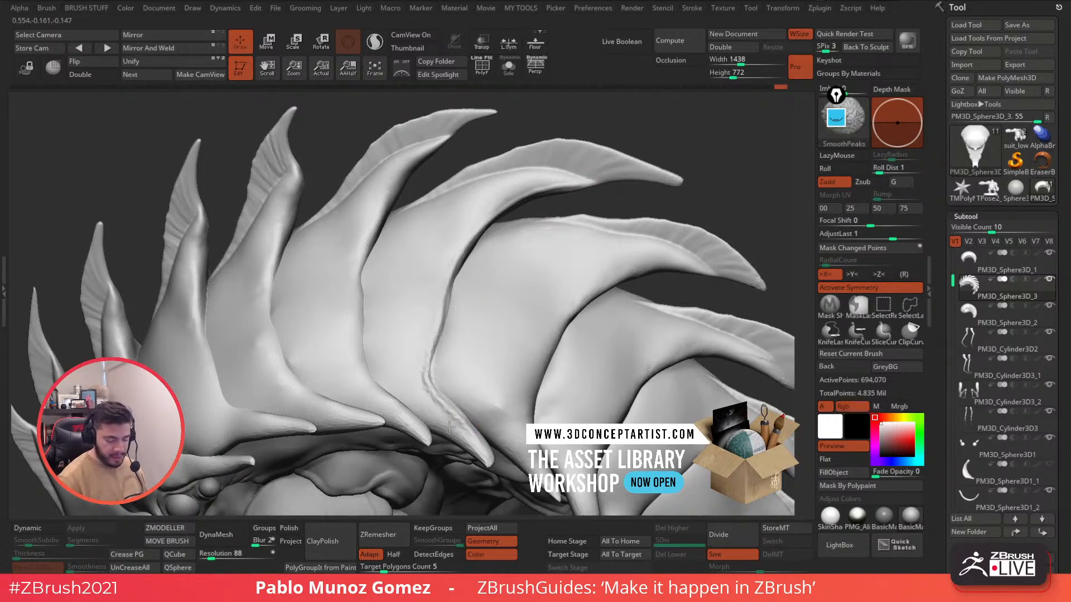
right_drag(439, 349, 475, 299)
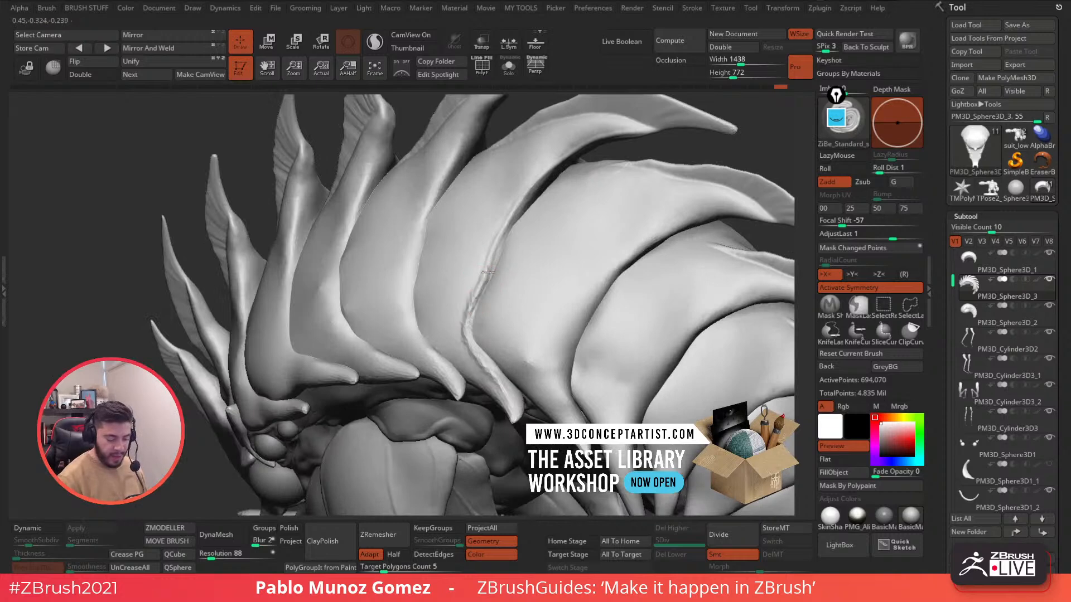
mouse_move(591, 134)
right_down()
mouse_move(514, 148)
mouse_move(540, 129)
right_up()
mouse_move(471, 221)
mouse_down()
mouse_move(431, 330)
mouse_move(441, 385)
mouse_move(484, 435)
mouse_up()
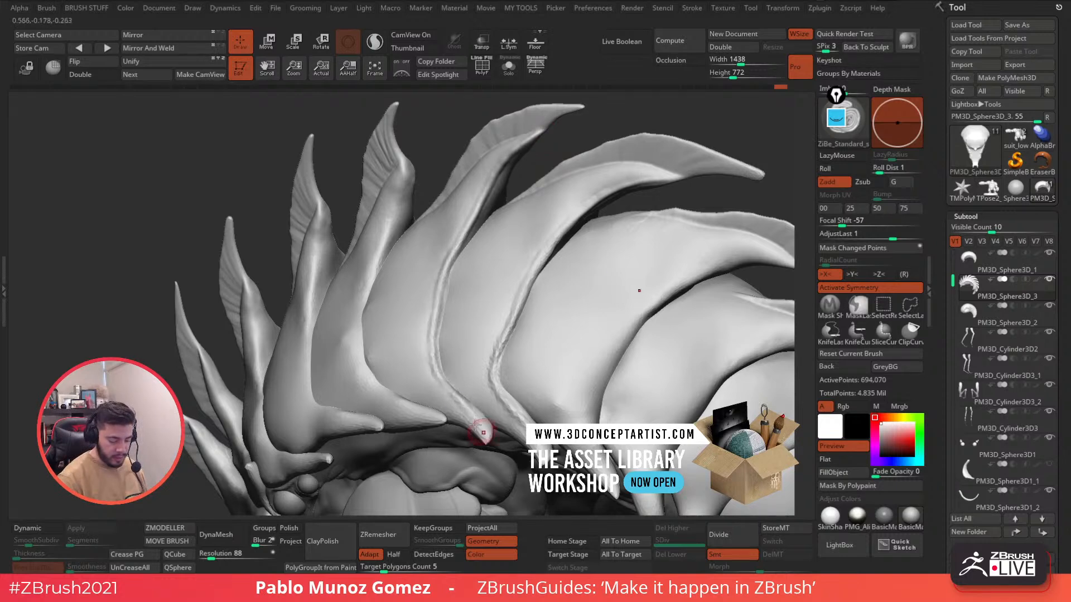
mouse_move(498, 179)
right_down()
mouse_move(531, 215)
mouse_move(456, 226)
mouse_move(492, 151)
right_up()
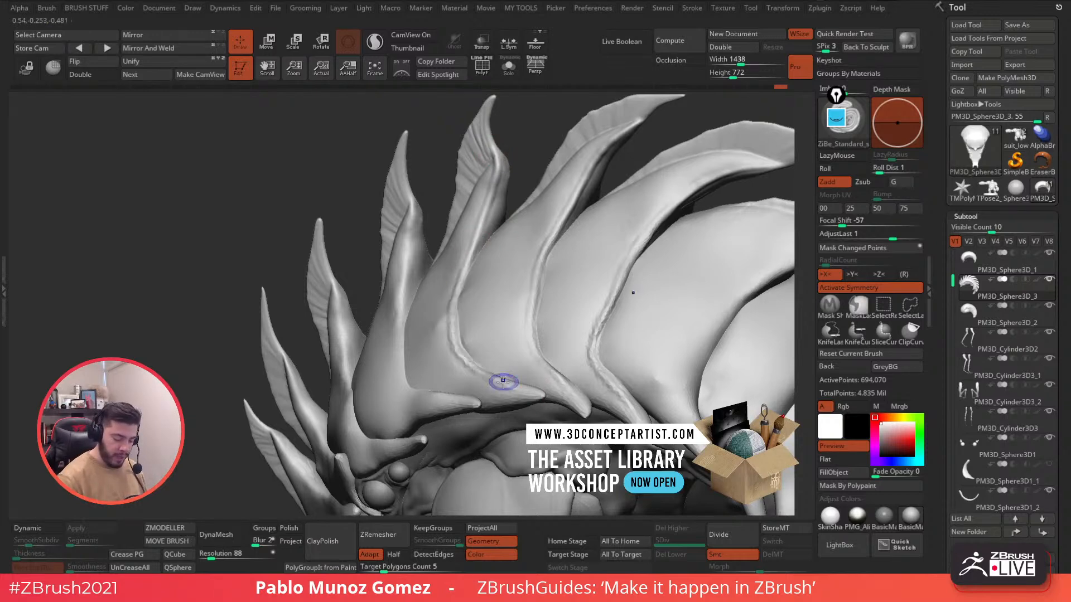
Extend the raised rims onto the forward back plates, running from their lower points up into the spikes.
mouse_move(467, 248)
right_down()
mouse_move(485, 244)
mouse_move(470, 180)
right_up()
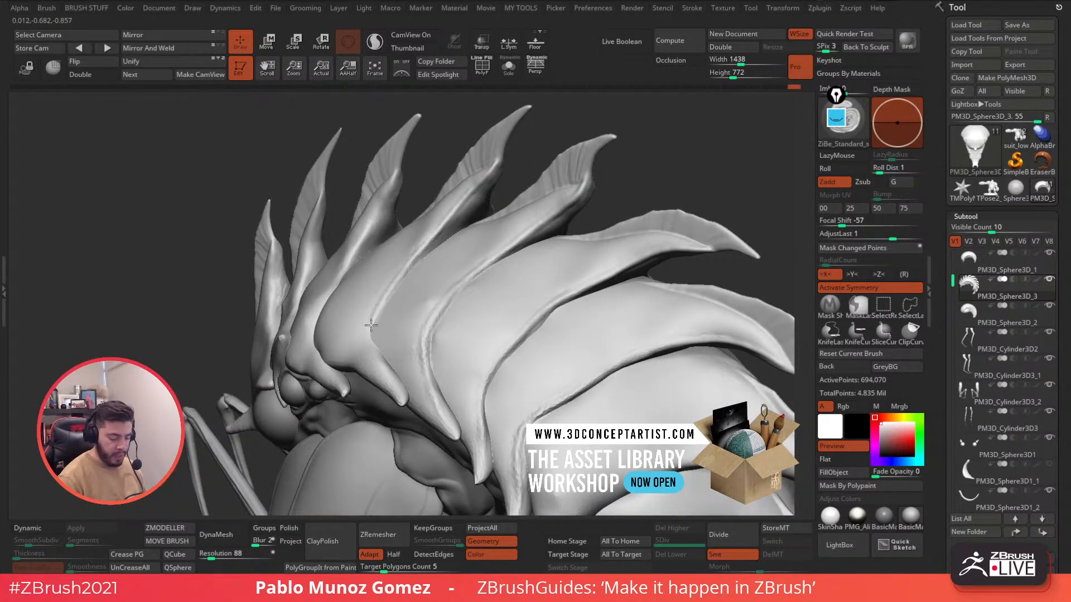
key(shift)
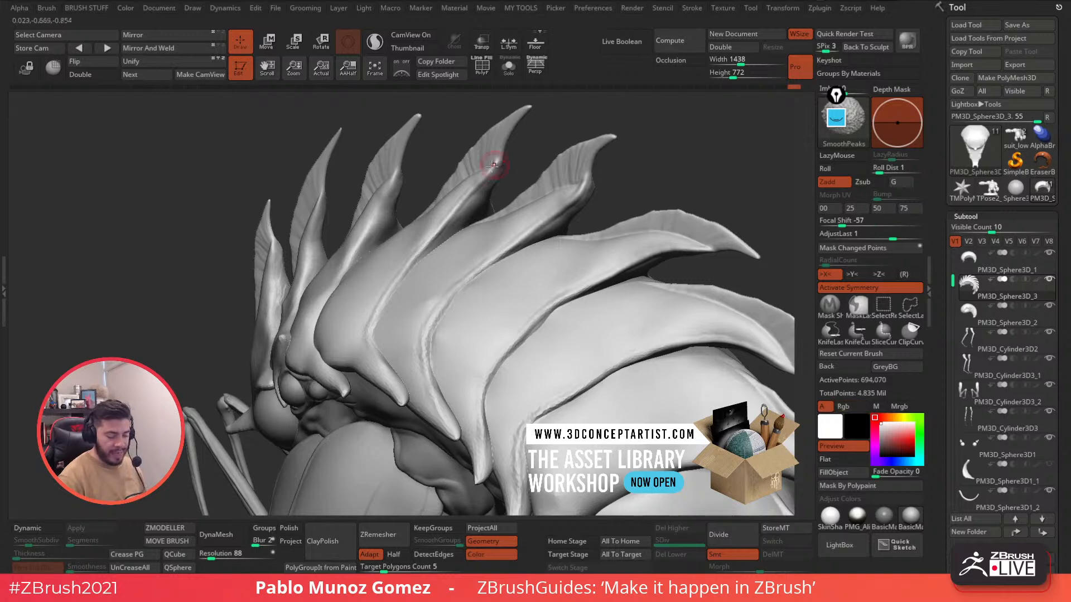
right_drag(495, 164, 511, 182)
mouse_move(435, 184)
right_down()
mouse_move(481, 183)
mouse_move(490, 195)
mouse_move(493, 160)
right_up()
drag(499, 134, 440, 252)
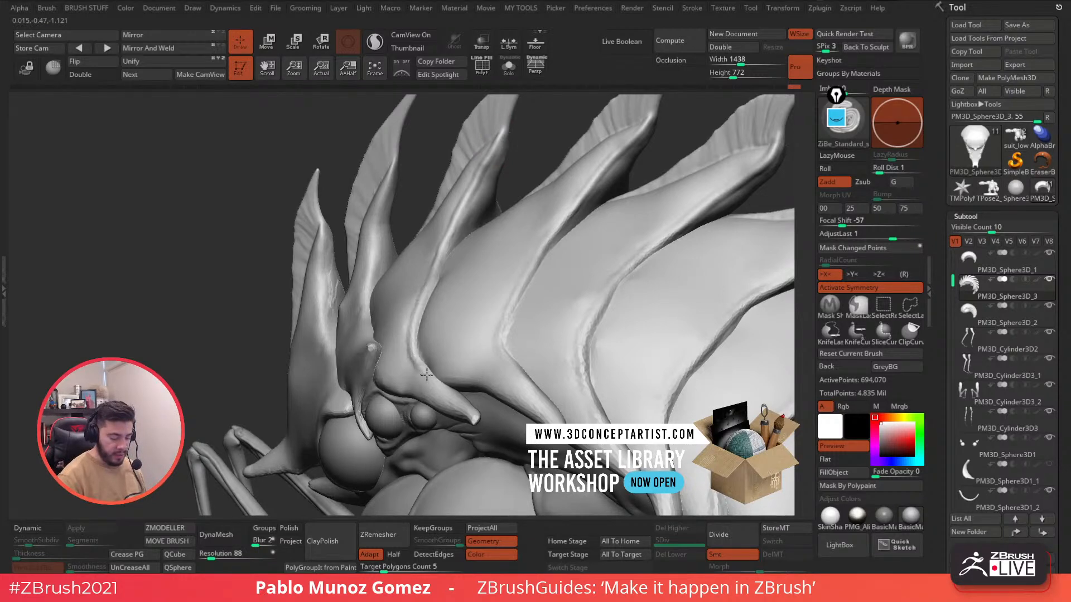
Smooth the forward rims and sculpt matching ridges on the frontmost spiked plates just behind the head.
key(shift)
shift+drag(491, 145, 459, 208)
right_drag(447, 192, 502, 195)
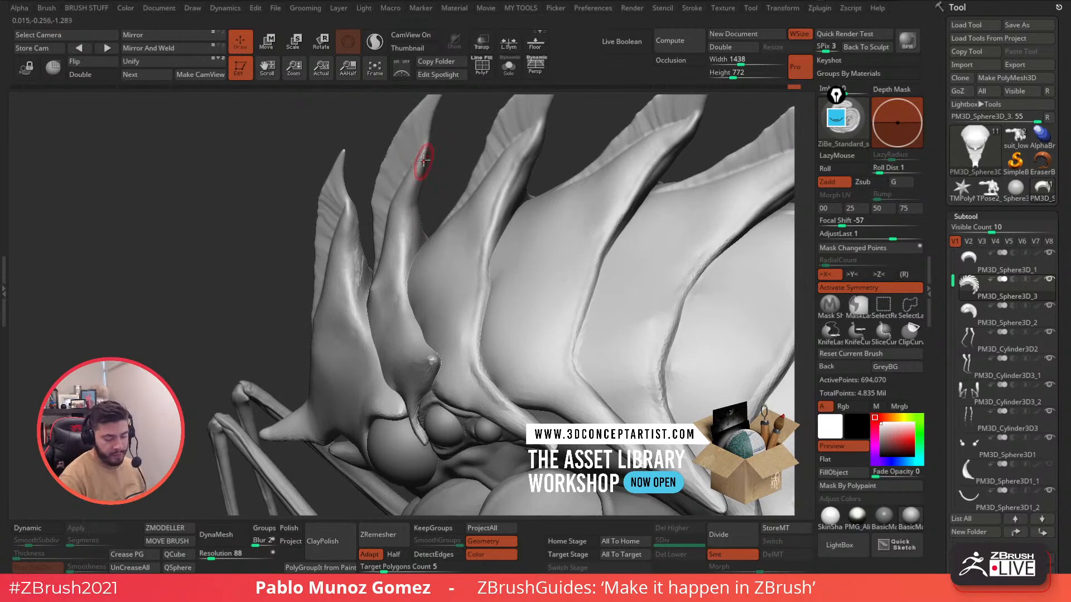
mouse_move(403, 206)
mouse_down()
mouse_move(404, 313)
mouse_move(417, 340)
mouse_move(422, 162)
mouse_up()
mouse_move(393, 292)
right_down()
mouse_move(374, 245)
mouse_move(403, 208)
mouse_move(381, 168)
right_up()
drag(381, 136, 382, 237)
Sculpt and soften raised rims on the rear back plates, following each edge into its curled spike.
mouse_move(650, 233)
right_down()
mouse_move(502, 277)
mouse_move(564, 266)
mouse_move(652, 303)
mouse_move(537, 227)
mouse_move(585, 156)
right_up()
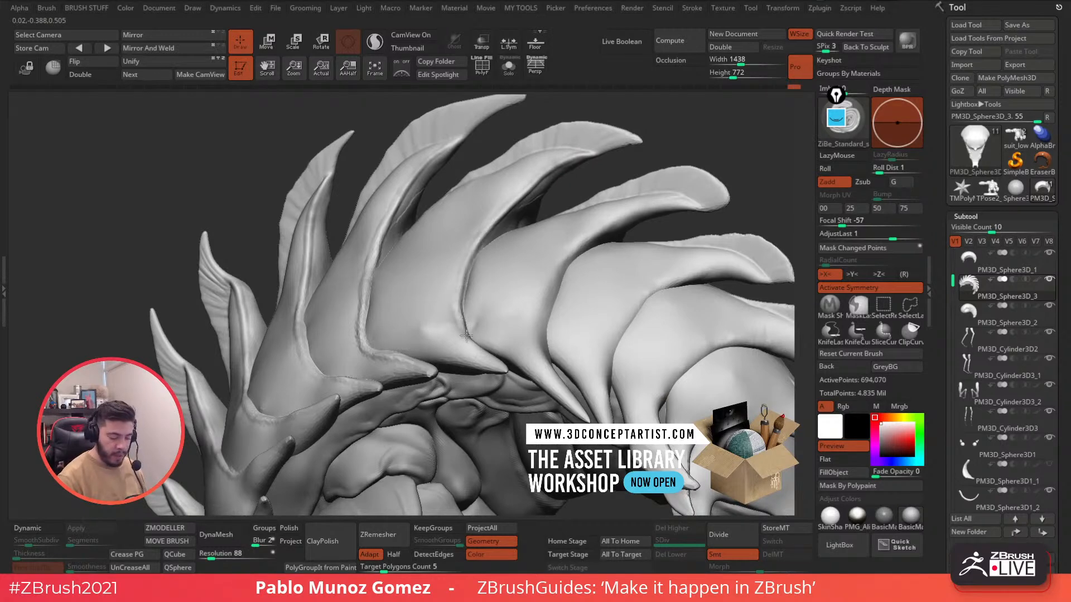
mouse_move(530, 256)
right_down()
mouse_move(509, 242)
mouse_move(535, 244)
right_up()
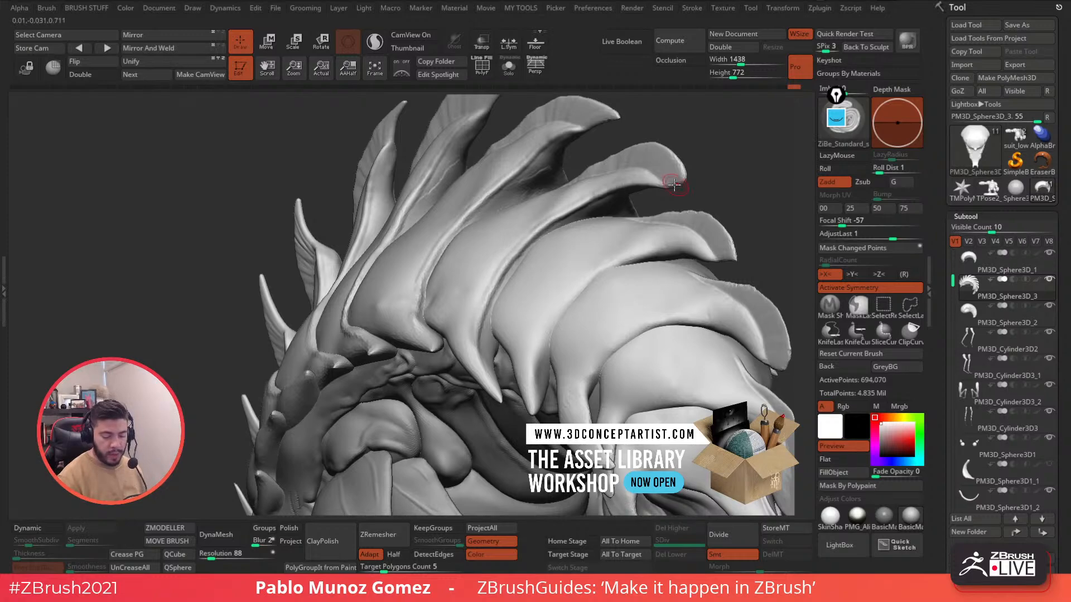
mouse_move(617, 255)
right_down()
mouse_move(538, 258)
mouse_move(697, 285)
mouse_move(575, 202)
mouse_move(539, 199)
right_up()
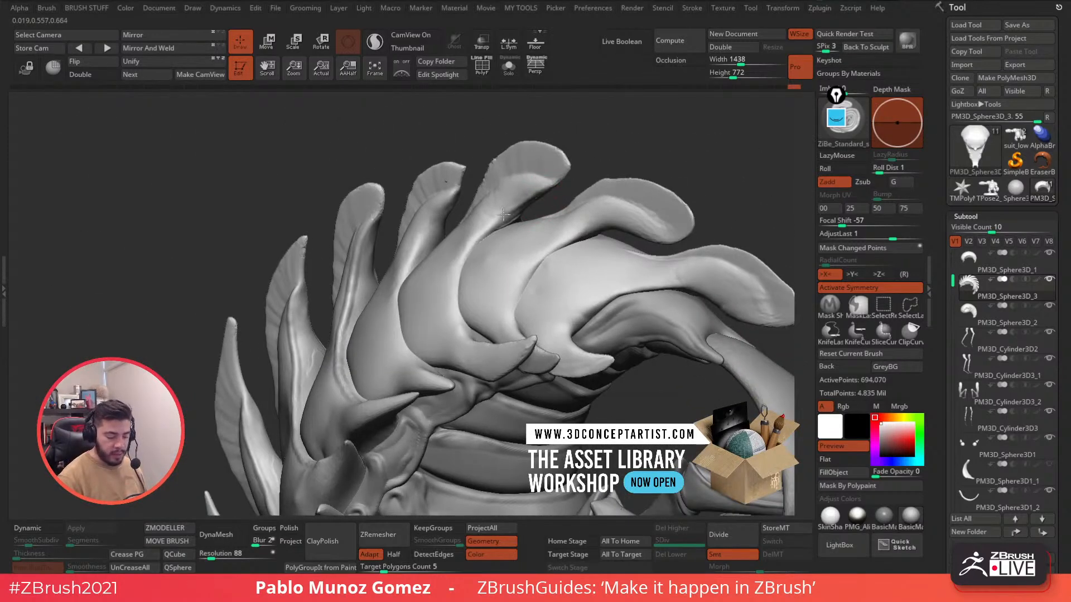
key(shift)
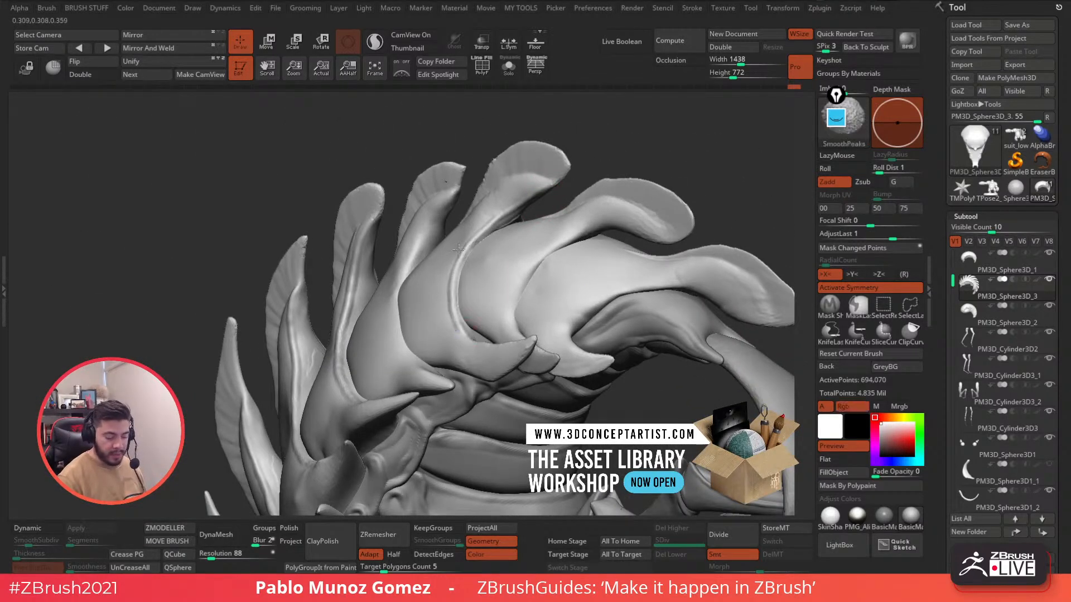
right_drag(455, 180, 431, 141)
right_drag(564, 345, 567, 271)
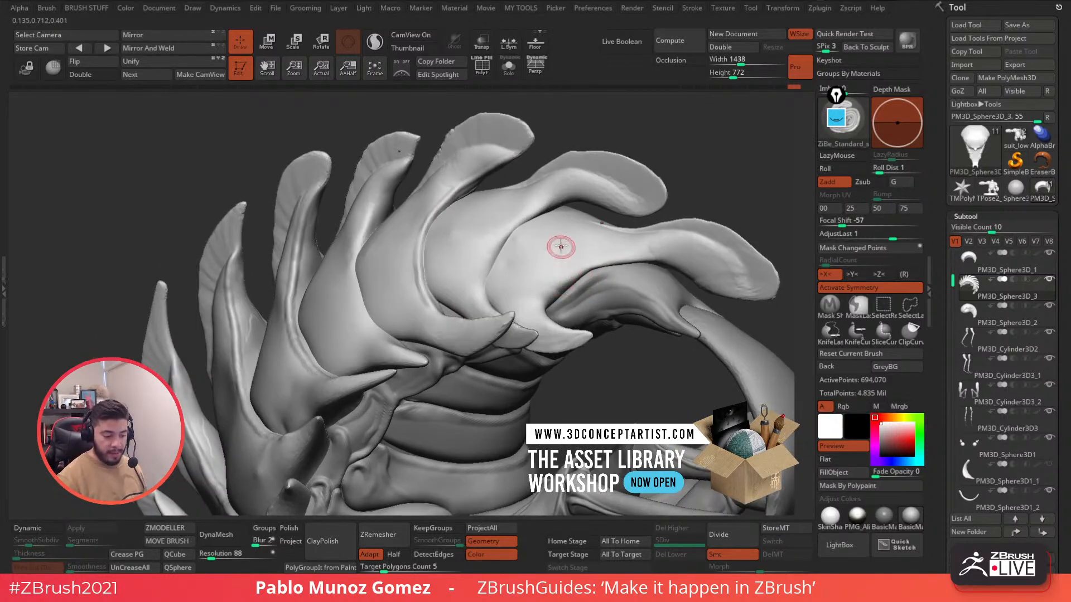
Build up and smooth the rims of the last plates near the tail, including their hooked lower points.
right_drag(592, 208, 584, 202)
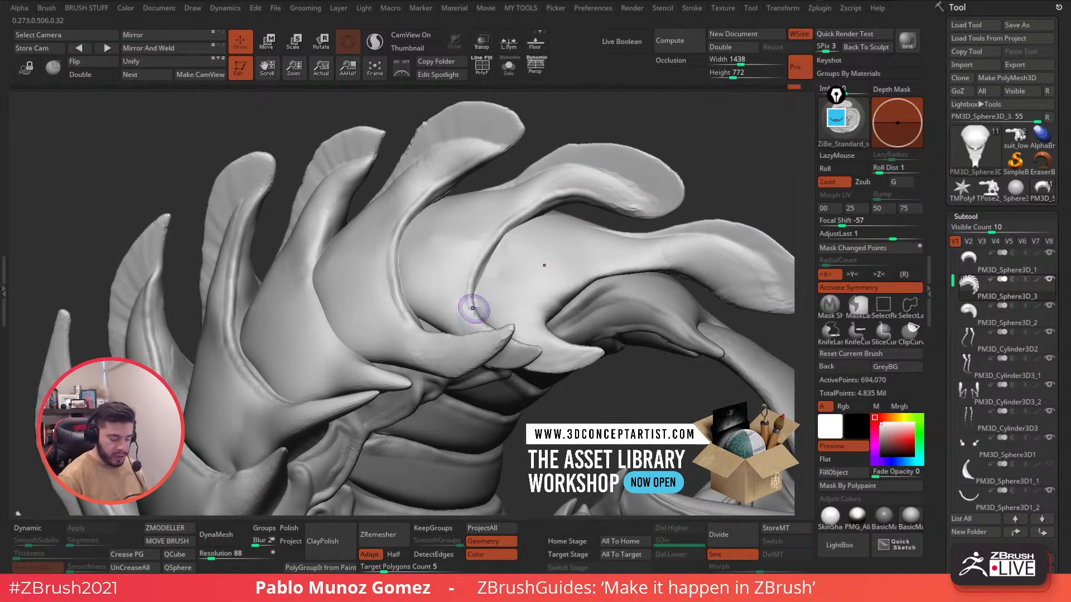
mouse_move(490, 304)
right_down()
mouse_move(595, 243)
mouse_move(582, 234)
right_up()
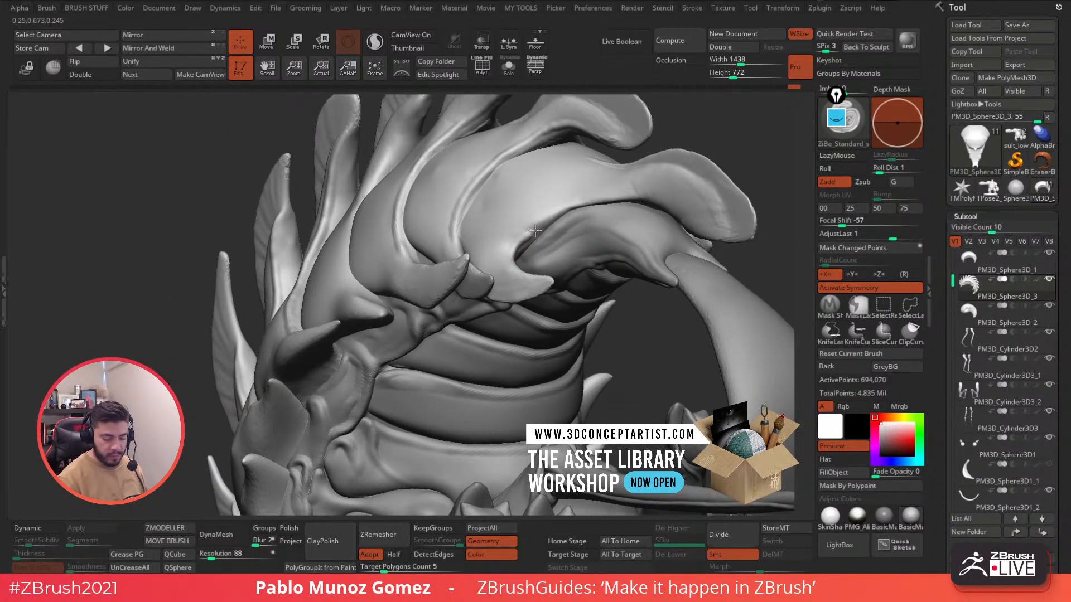
key(shift)
mouse_move(518, 246)
right_down()
mouse_move(524, 254)
mouse_move(515, 252)
right_up()
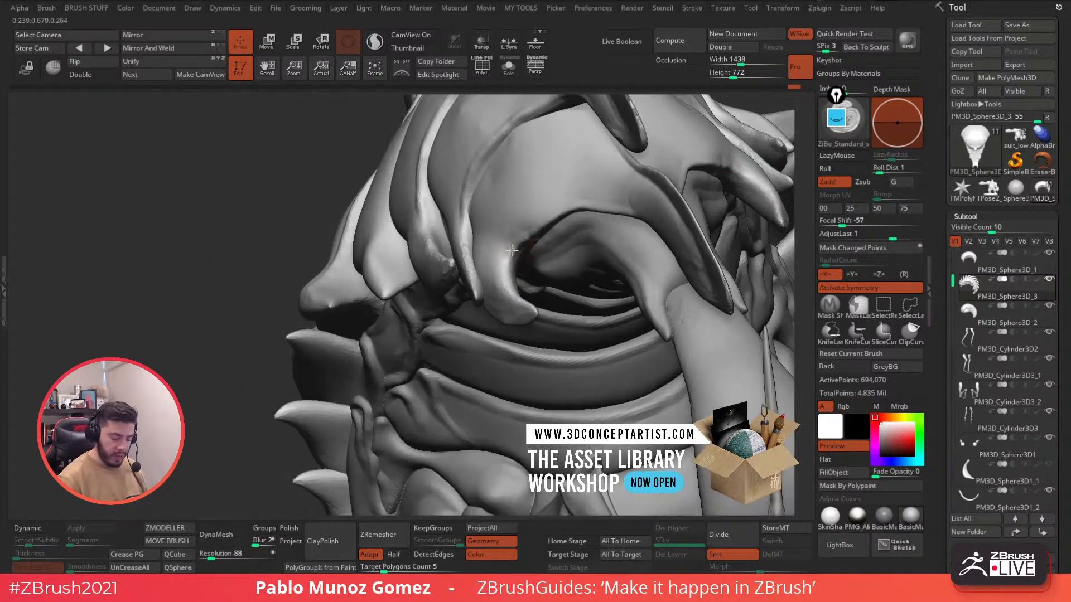
key(shift)
mouse_move(501, 262)
shift+mouse_down()
mouse_move(512, 304)
mouse_move(534, 308)
shift+mouse_up()
mouse_move(534, 308)
right_down()
mouse_move(615, 342)
mouse_move(599, 321)
right_up()
right_drag(481, 241, 485, 281)
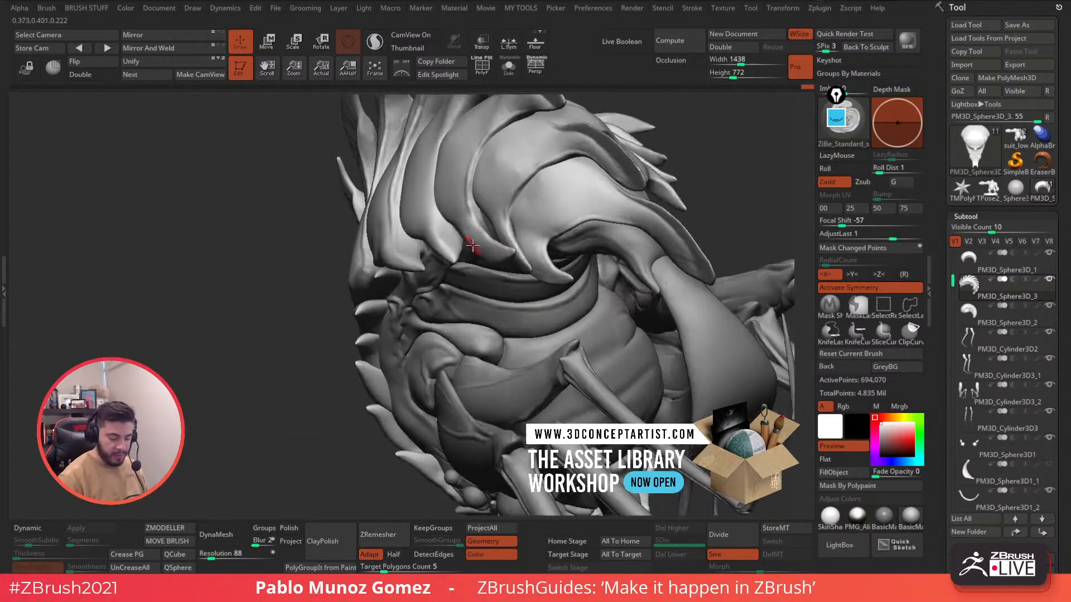
Strengthen the edge ridges along the flank of the rear plates and smooth them into the plate surfaces.
right_drag(484, 234, 455, 177)
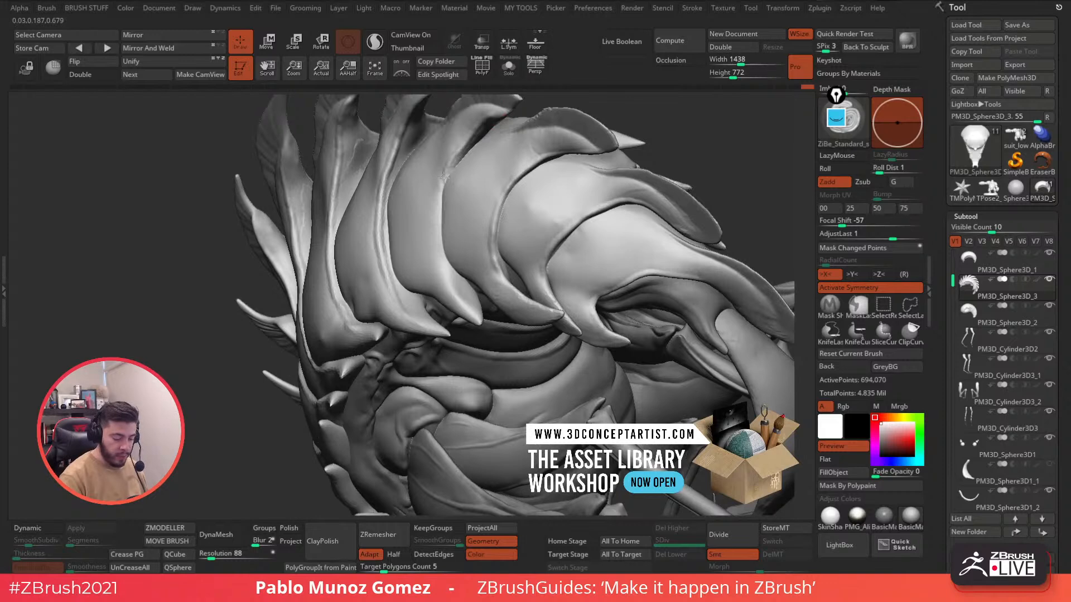
key(shift)
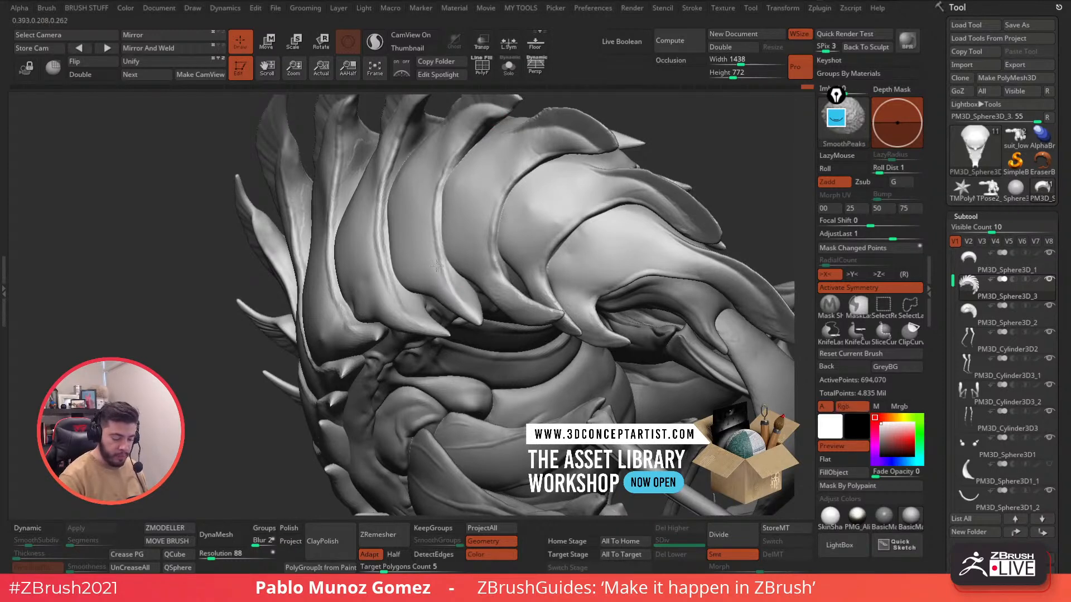
right_drag(435, 186, 474, 191)
mouse_move(603, 365)
ctrl+right_down()
mouse_move(642, 378)
mouse_move(597, 339)
ctrl+right_up()
right_drag(642, 279, 503, 323)
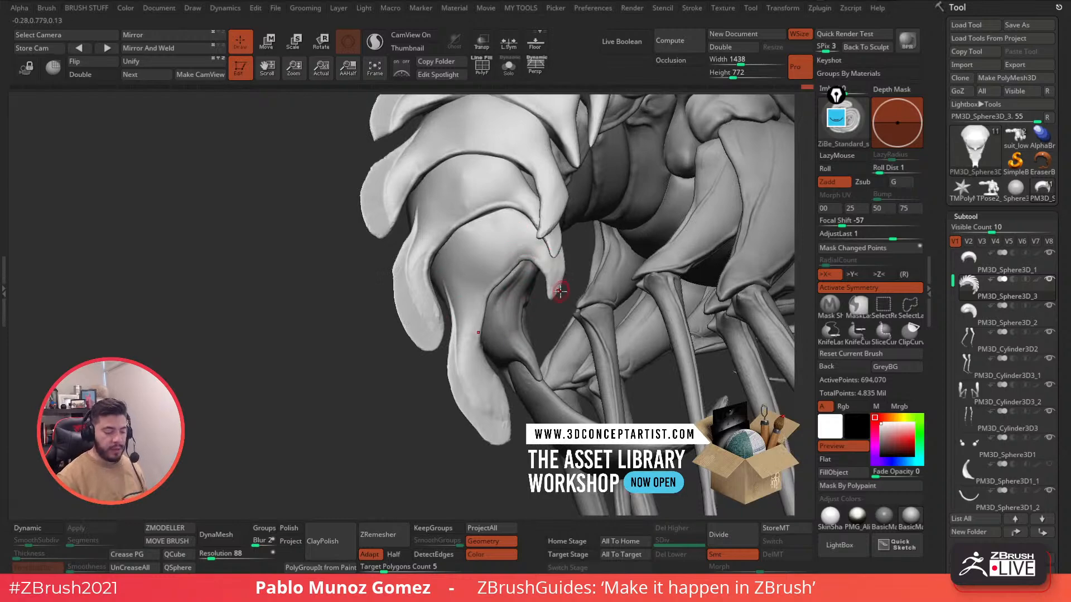
Refine the ridges where the rear plates flow into their rounded, finned spikes.
right_drag(560, 288, 600, 269)
mouse_move(646, 209)
right_down()
mouse_move(638, 217)
mouse_move(658, 256)
mouse_move(616, 222)
mouse_move(531, 238)
mouse_move(565, 227)
right_up()
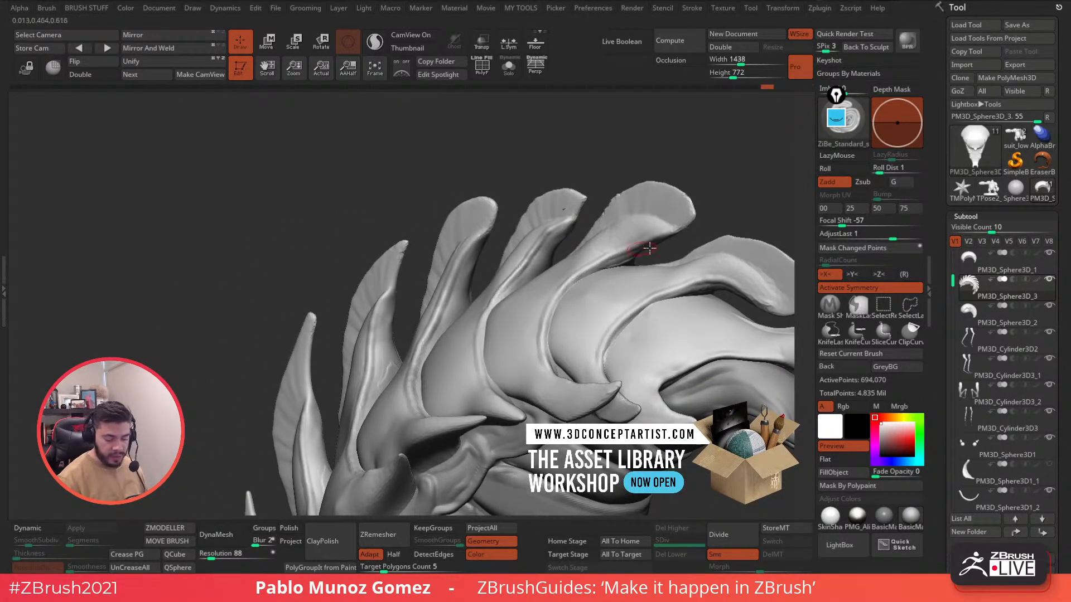
right_drag(597, 247, 562, 227)
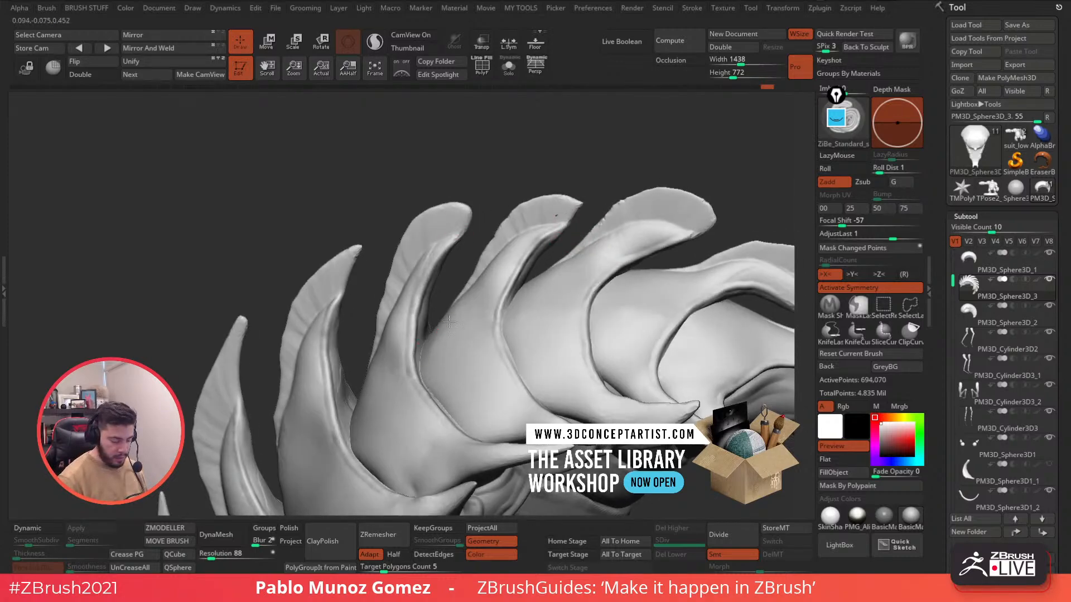
right_drag(447, 326, 397, 312)
mouse_move(410, 388)
right_down()
mouse_move(528, 319)
mouse_move(505, 329)
right_up()
mouse_move(640, 271)
right_down()
mouse_move(538, 225)
mouse_move(526, 262)
right_up()
right_drag(614, 199, 595, 263)
right_drag(664, 244, 666, 226)
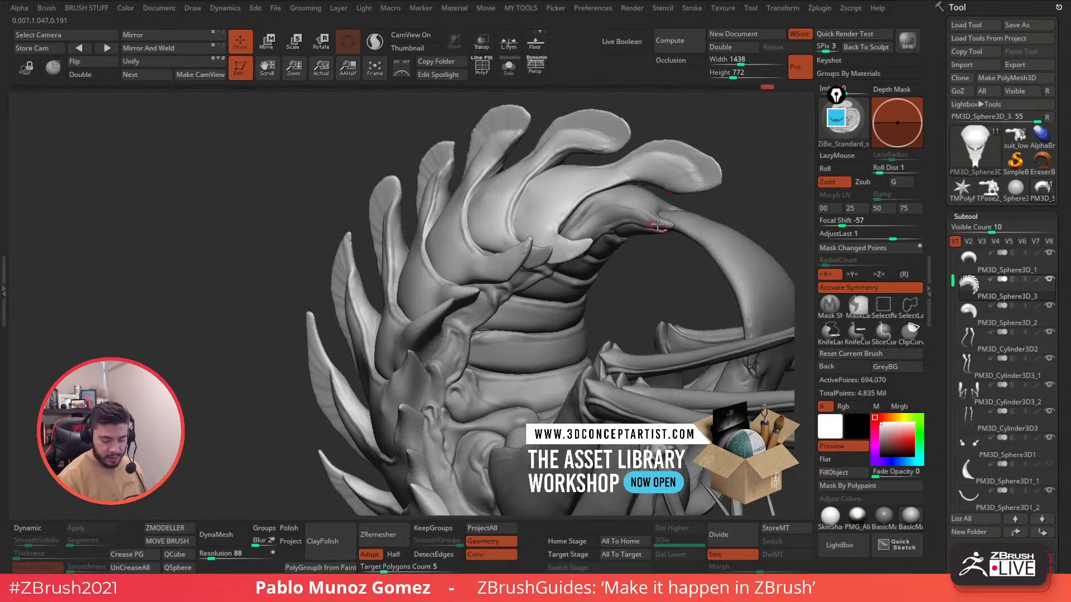
Select the curved, ragged tail flap as the active subtool and isolate it from the other parts.
alt+click(669, 223)
mouse_move(564, 236)
right_down()
mouse_move(543, 316)
mouse_move(466, 191)
right_up()
alt+click(533, 285)
right_drag(476, 274, 540, 243)
key(shift+s)
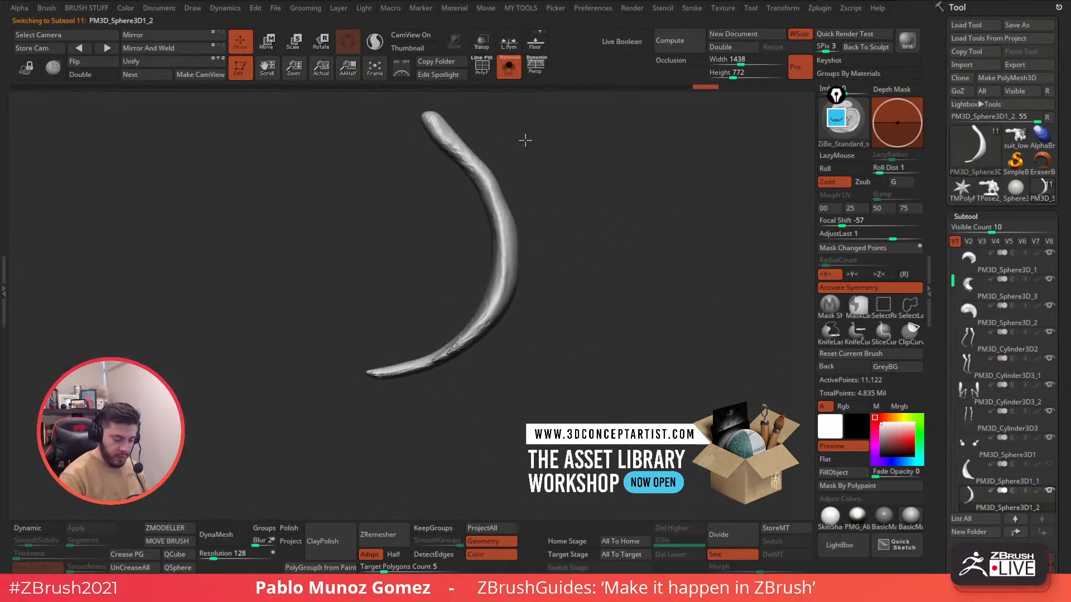
DynaMesh the tail flap at resolution 680 and polish its surface.
right_drag(474, 333, 469, 294)
drag(214, 553, 230, 554)
click(218, 539)
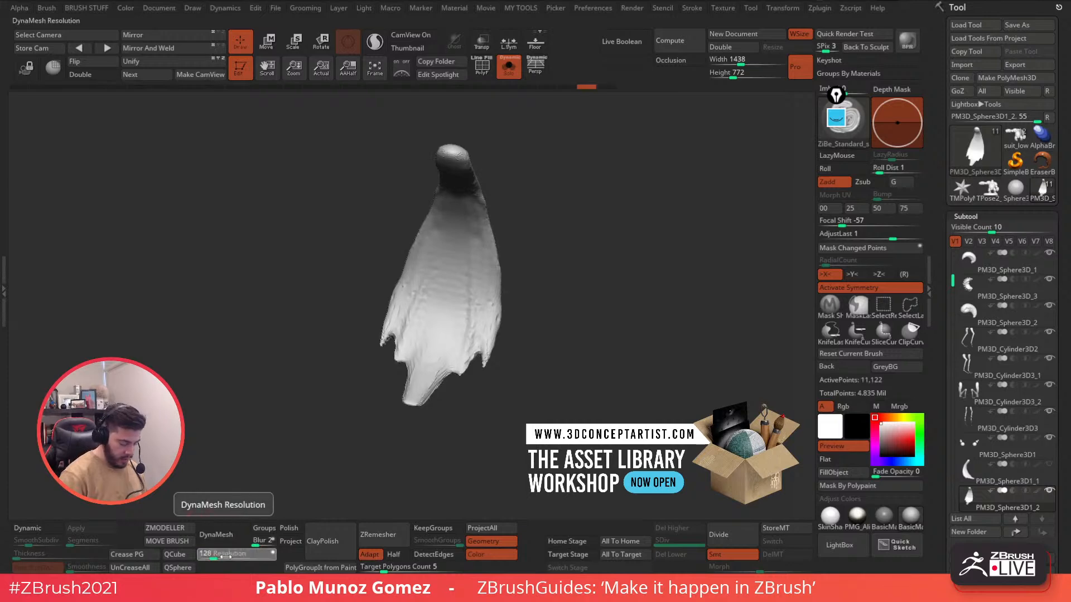
click(223, 536)
key(space)
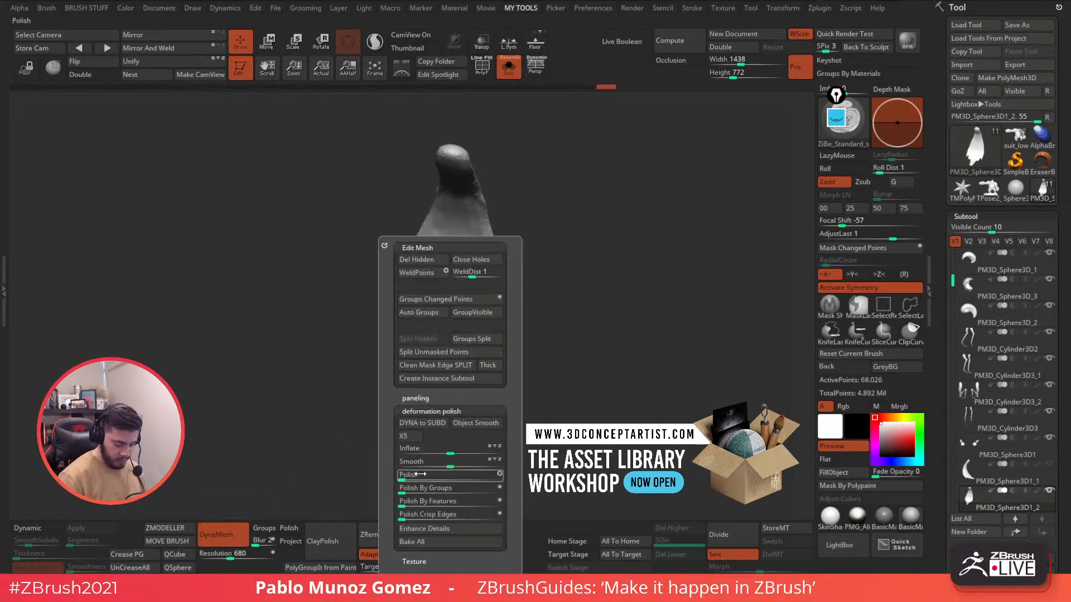
With backface masking on, sculpt lengthwise folds down the inner face of the tail flap.
key(b)
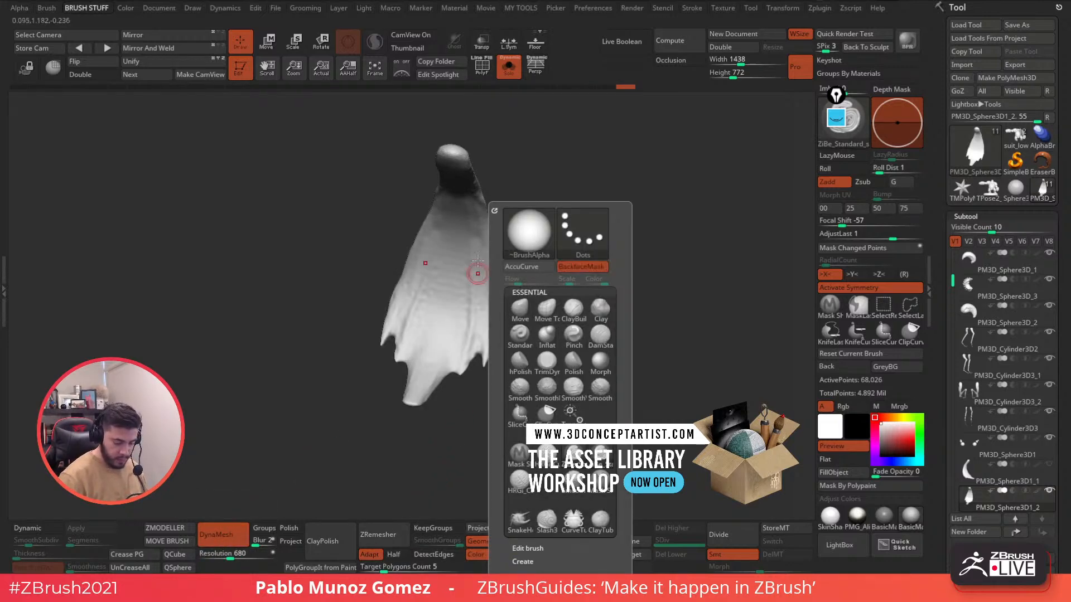
drag(470, 273, 462, 357)
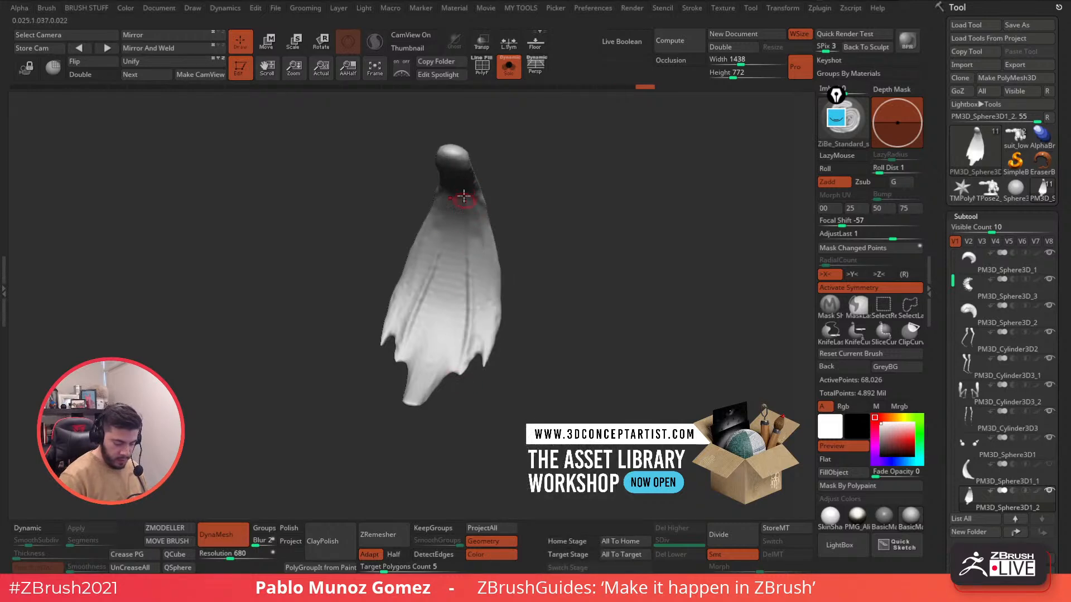
drag(458, 287, 439, 363)
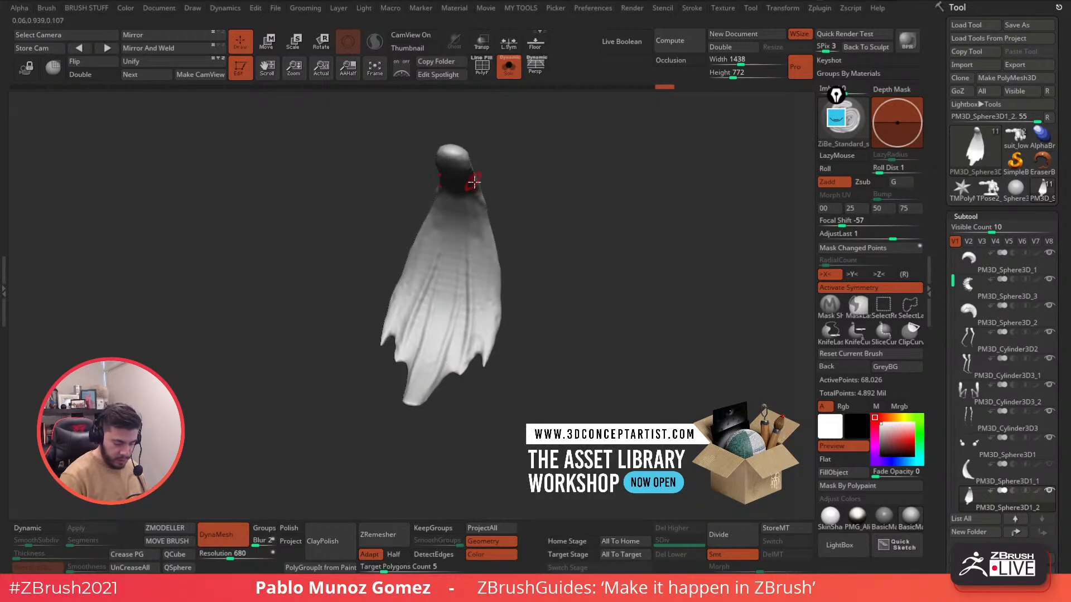
Extend the sculpted lengthwise folds of the tail flap down towards its ragged end and around to its outer face.
drag(519, 180, 484, 180)
drag(485, 254, 478, 334)
mouse_move(523, 277)
mouse_down()
mouse_move(495, 253)
mouse_move(504, 335)
mouse_up()
mouse_move(544, 298)
mouse_down()
mouse_move(486, 289)
mouse_move(518, 268)
mouse_up()
drag(528, 147, 502, 329)
mouse_move(494, 355)
mouse_down()
mouse_move(530, 251)
mouse_move(528, 201)
mouse_up()
drag(523, 304, 502, 393)
drag(498, 390, 471, 265)
drag(535, 254, 502, 379)
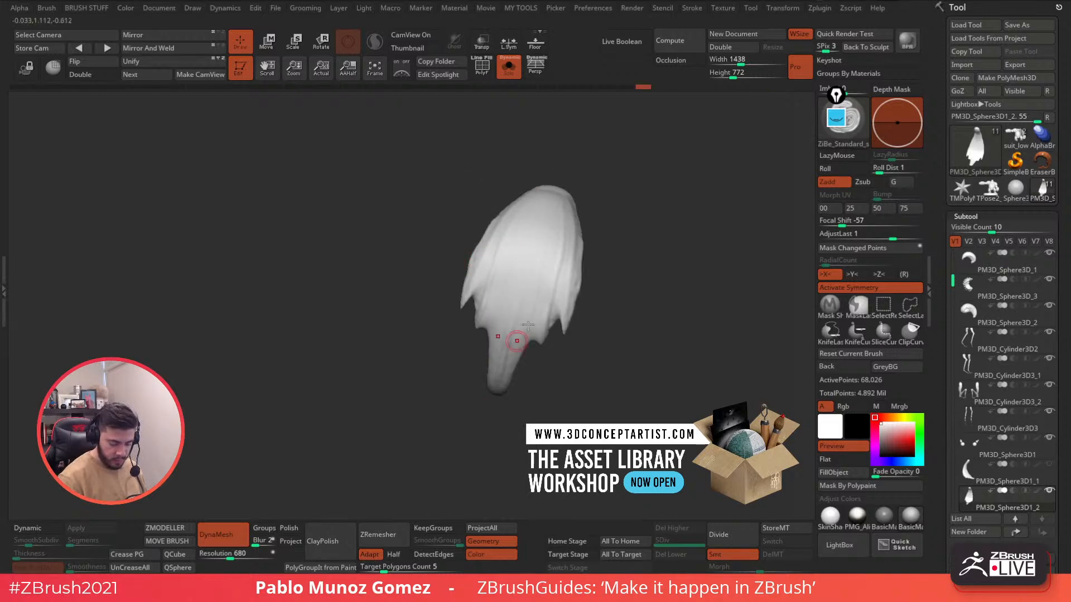
drag(614, 287, 593, 268)
drag(803, 96, 594, 191)
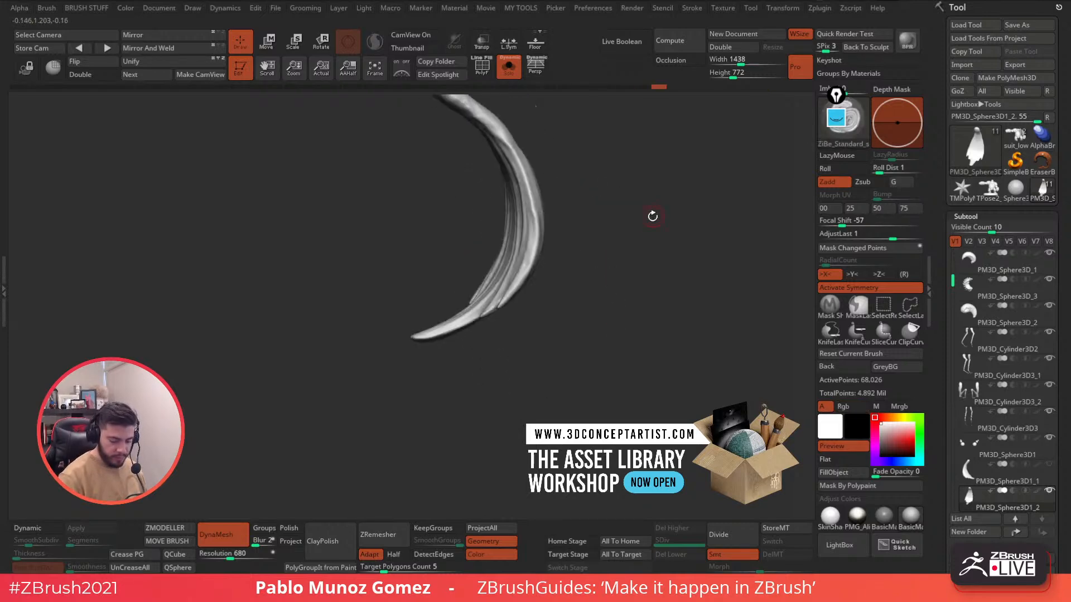
With the HRGi_Cutter brush and backface masking, cut fine lengthwise grooves down the inner face of the tail flap, undoing unwanted strokes.
key(b)
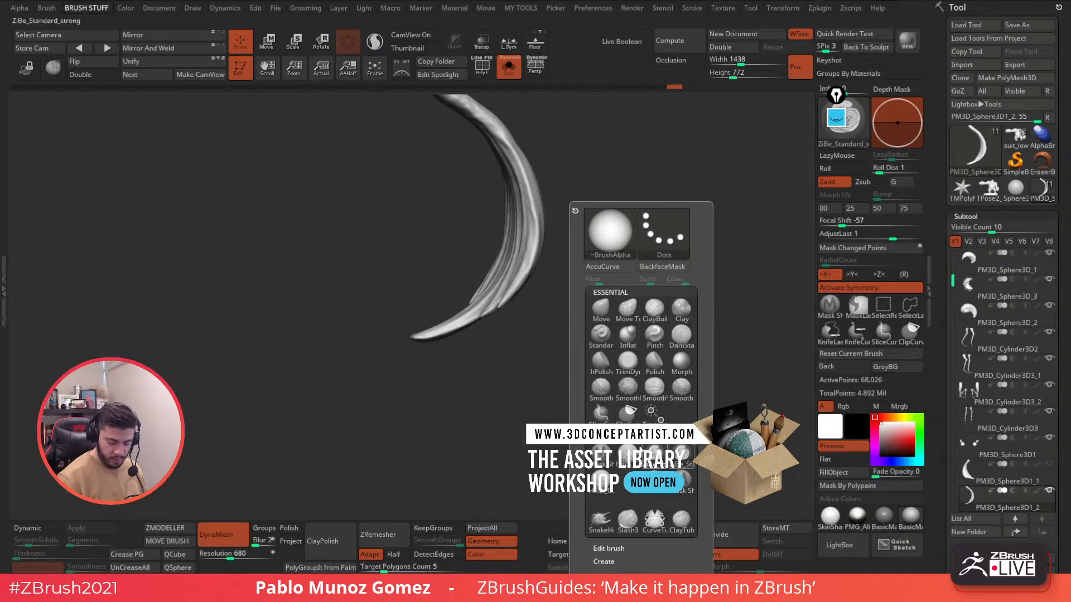
click(601, 480)
click(670, 270)
mouse_move(502, 340)
mouse_down()
mouse_move(573, 338)
mouse_move(561, 268)
mouse_move(536, 225)
mouse_up()
drag(539, 319, 528, 354)
drag(522, 221, 505, 391)
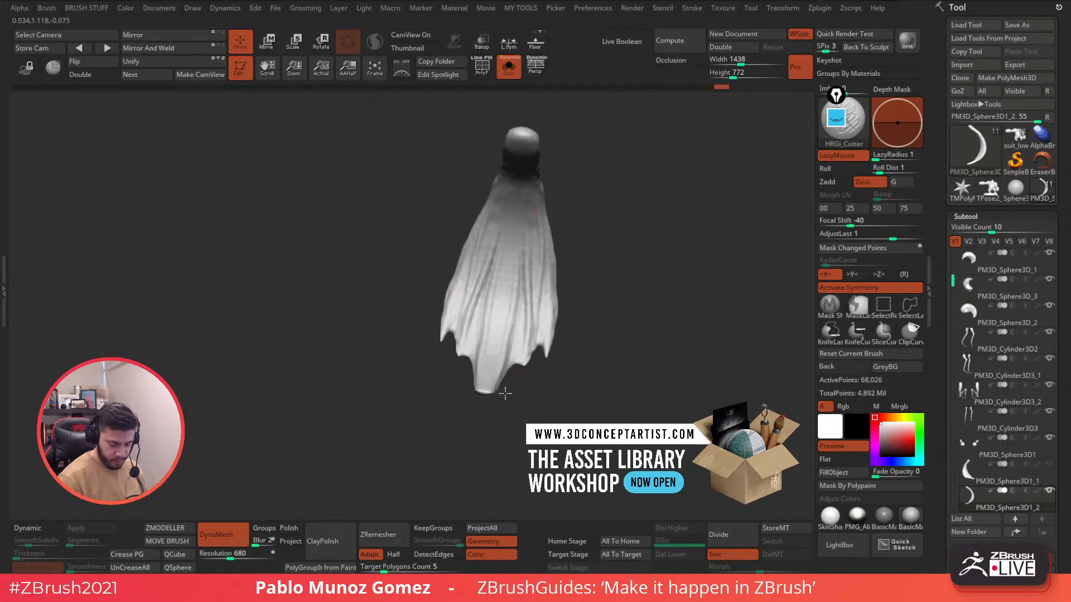
mouse_move(508, 276)
mouse_down()
mouse_move(501, 355)
mouse_move(503, 312)
mouse_move(500, 332)
mouse_up()
key(ctrl+z)
key(ctrl+z)
key(ctrl+z)
key(ctrl+z)
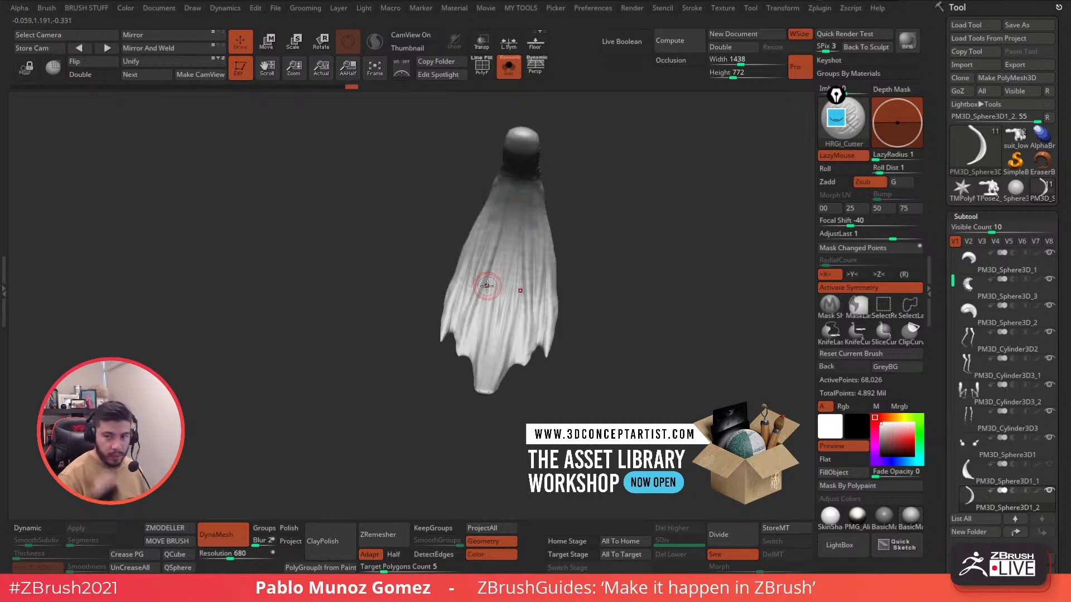
Cut long grooves down the outer face of the tail flap, starting from its narrow neck.
drag(633, 238, 604, 235)
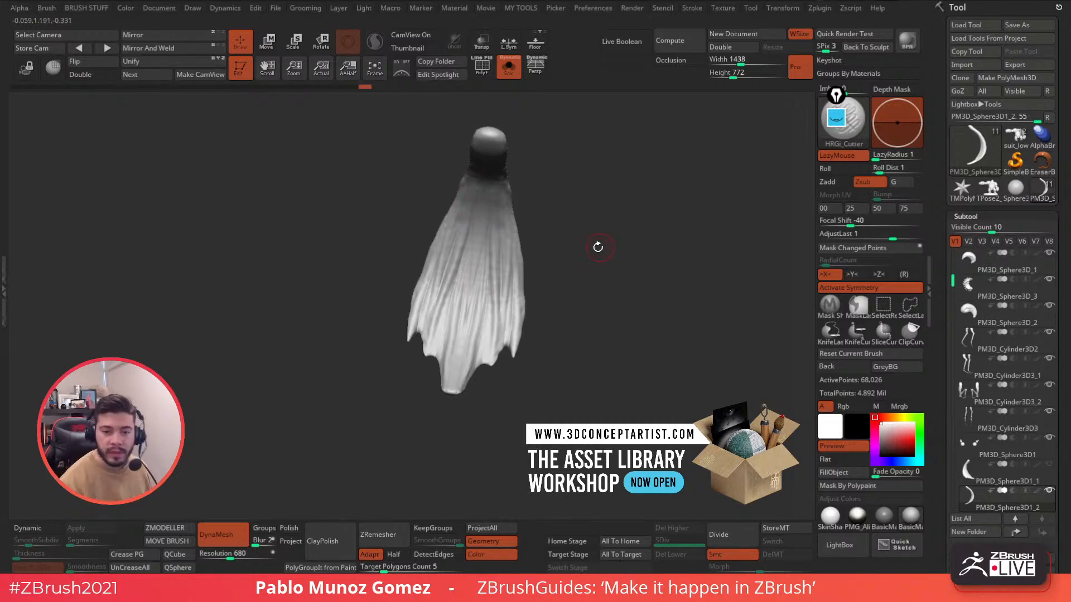
drag(587, 288, 597, 253)
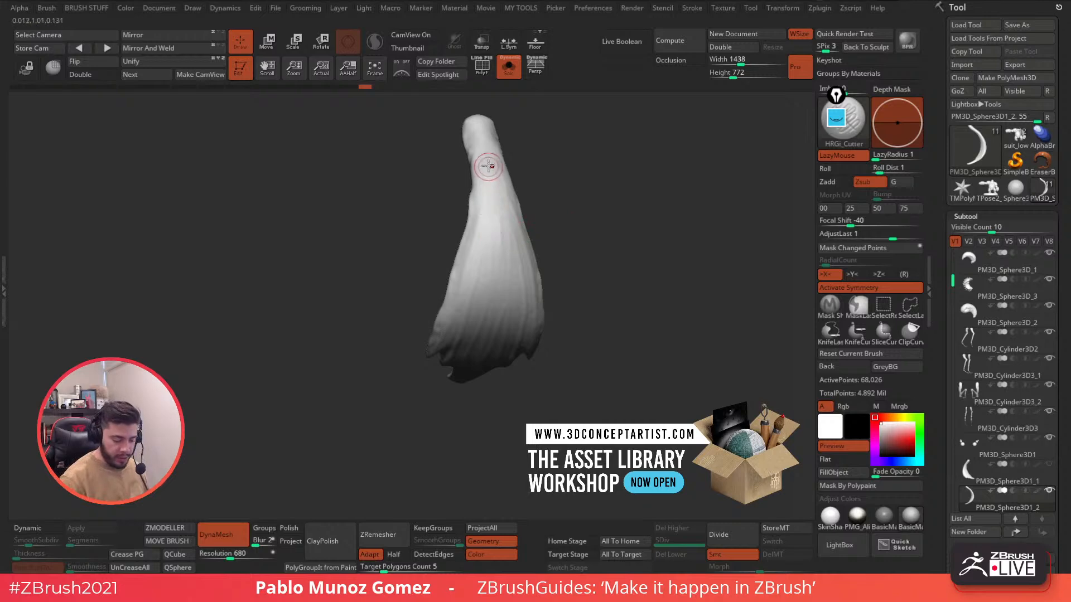
drag(442, 328, 436, 350)
drag(563, 278, 528, 254)
drag(500, 183, 495, 357)
drag(504, 217, 511, 353)
drag(556, 264, 563, 255)
drag(490, 190, 491, 220)
drag(559, 246, 560, 259)
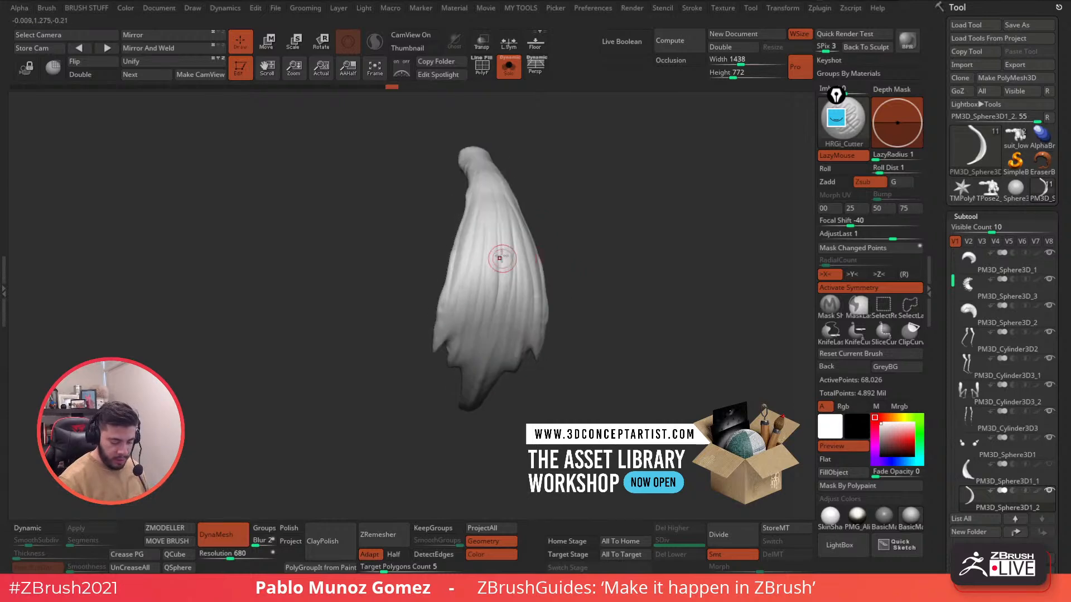
Continue the outer-face grooves towards the flap's ragged hem and pointed central lobe.
drag(492, 220, 499, 325)
drag(544, 226, 544, 256)
drag(497, 346, 484, 391)
drag(521, 287, 507, 398)
drag(564, 322, 591, 374)
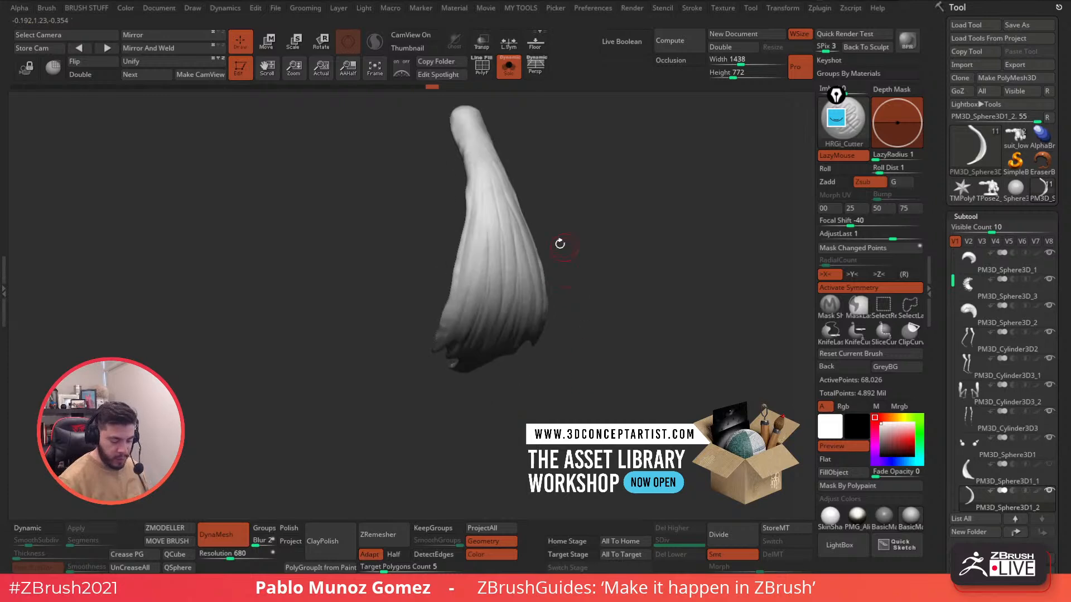
drag(552, 256, 563, 248)
drag(479, 196, 465, 326)
drag(574, 243, 596, 223)
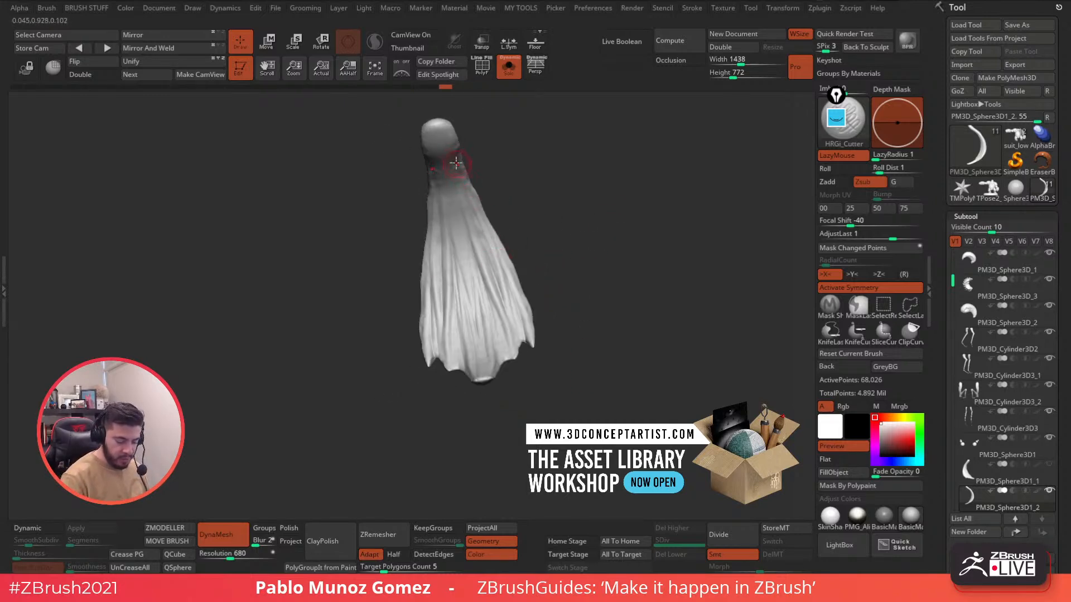
Deepen the inner-face grooves of the tail flap from the neck down to the ragged hem.
mouse_move(452, 177)
mouse_down()
mouse_move(480, 227)
mouse_move(492, 336)
mouse_up()
drag(508, 209, 548, 201)
drag(423, 286, 426, 312)
drag(521, 254, 519, 309)
mouse_move(459, 330)
mouse_down()
mouse_move(459, 350)
mouse_move(497, 354)
mouse_move(493, 369)
mouse_up()
drag(521, 270, 522, 213)
drag(500, 266, 491, 170)
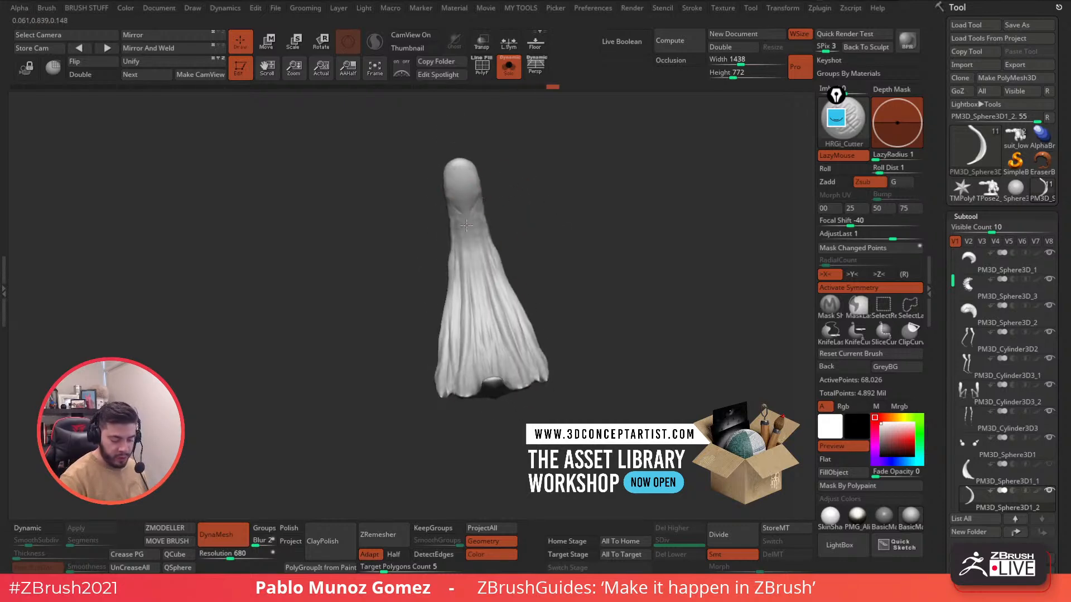
Cut additional grooves along the curved sides of the tail flap and up towards its neck.
mouse_move(528, 189)
mouse_down()
mouse_move(519, 173)
mouse_move(473, 186)
mouse_up()
mouse_move(530, 251)
alt+mouse_down()
mouse_move(578, 220)
mouse_move(479, 215)
alt+mouse_up()
right_drag(535, 263, 503, 248)
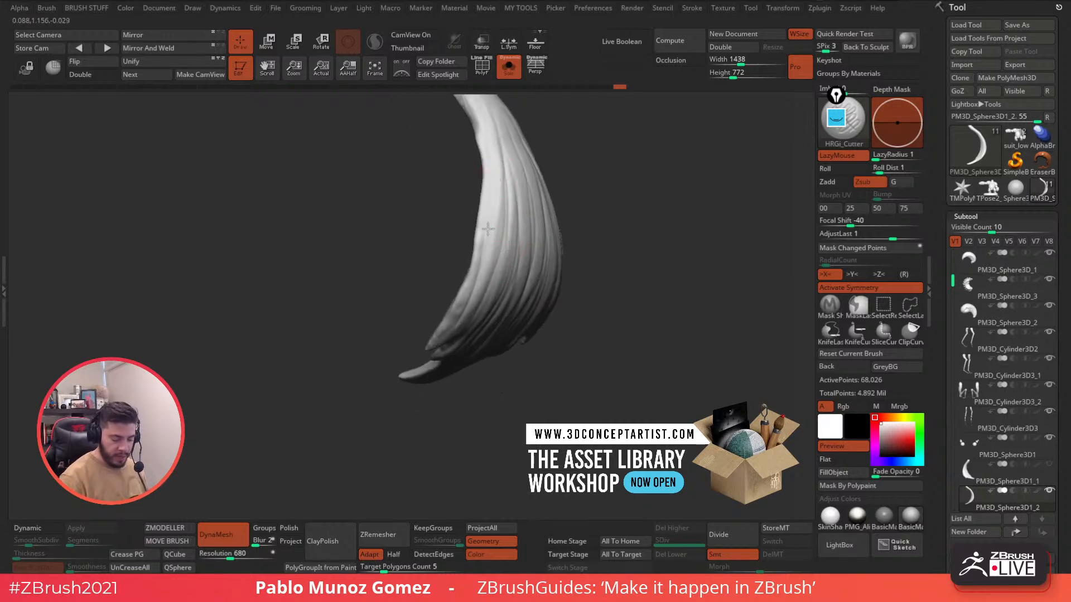
right_drag(486, 262, 509, 292)
mouse_move(422, 369)
right_down()
mouse_move(526, 339)
mouse_move(523, 274)
right_up()
drag(591, 169, 569, 237)
mouse_move(569, 237)
right_down()
mouse_move(554, 294)
mouse_move(520, 286)
mouse_move(552, 279)
right_up()
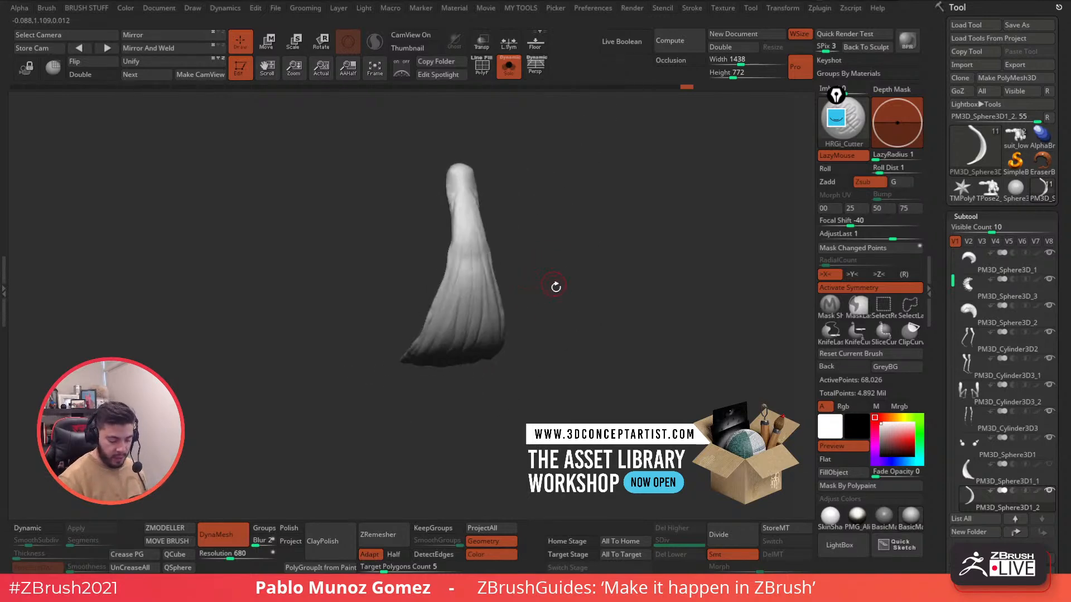
Switch to the ZiBe_Standard_strong brush and build up raised folds between the grooves on the flap's outer face.
key(space)
click(582, 455)
click(528, 481)
click(594, 267)
click(580, 453)
right_drag(417, 413, 423, 381)
ctrl+right_drag(479, 248, 483, 272)
right_click(494, 217)
right_drag(493, 216, 511, 187)
drag(474, 269, 479, 328)
right_drag(530, 330, 542, 254)
drag(480, 224, 496, 308)
drag(490, 266, 497, 322)
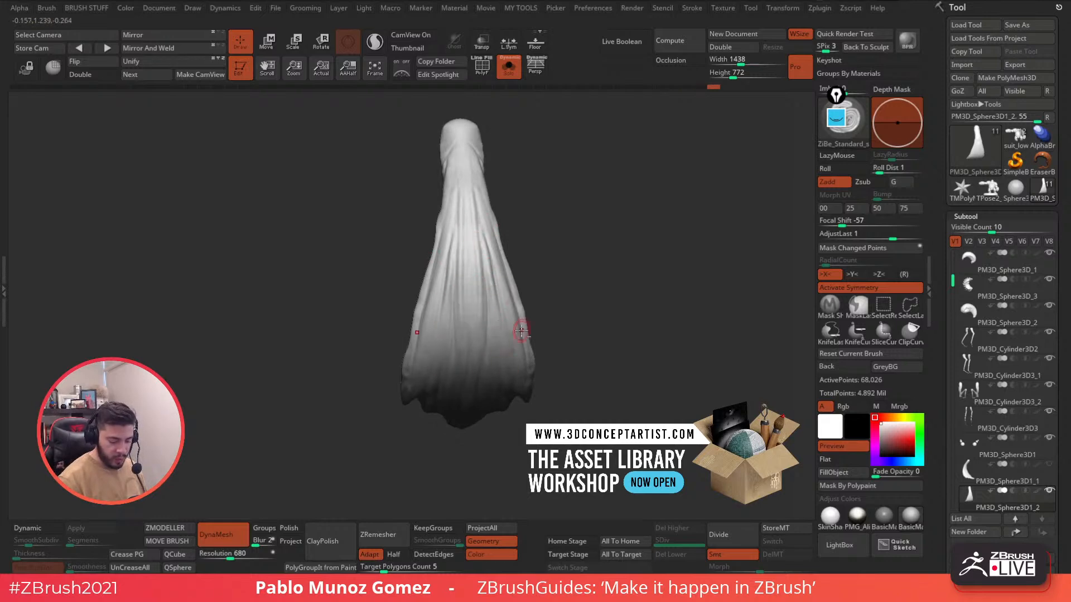
Reinforce the raised folds across the outer and inner faces, shaping a V-shaped crease below the inner neck.
right_drag(510, 337, 583, 223)
right_drag(471, 340, 502, 258)
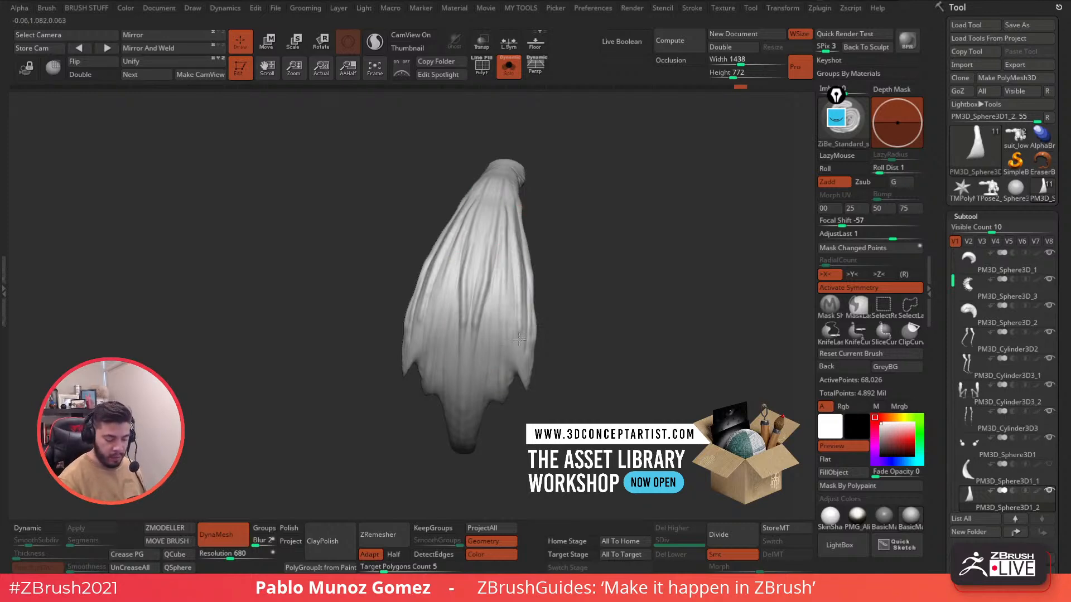
mouse_move(557, 316)
right_down()
mouse_move(509, 268)
mouse_move(593, 341)
mouse_move(603, 249)
mouse_move(605, 301)
mouse_move(663, 236)
mouse_move(567, 251)
mouse_move(634, 253)
right_up()
right_drag(558, 196, 473, 240)
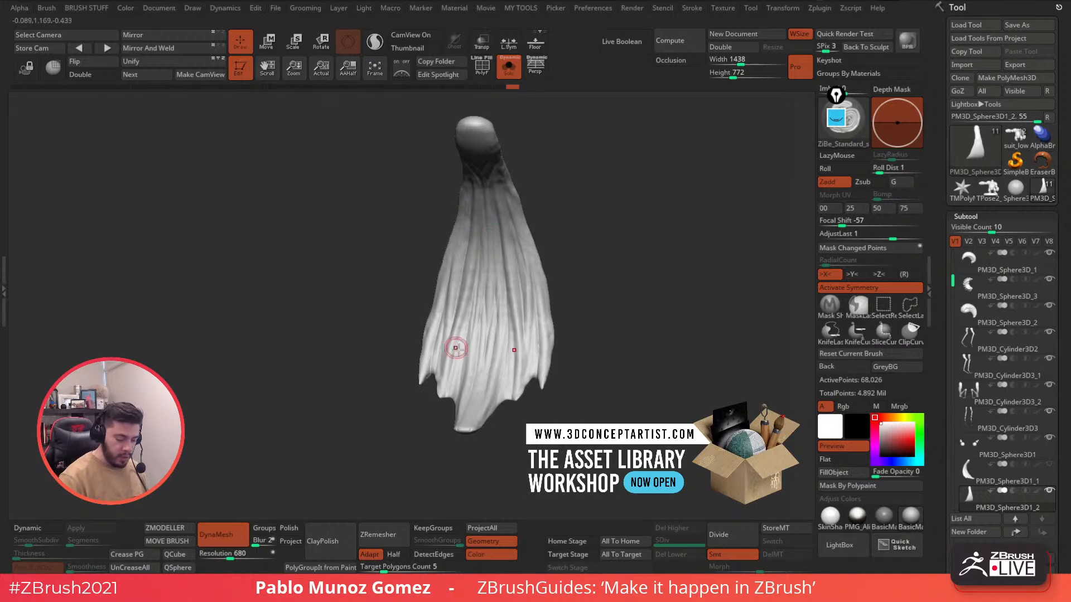
right_drag(513, 345, 590, 262)
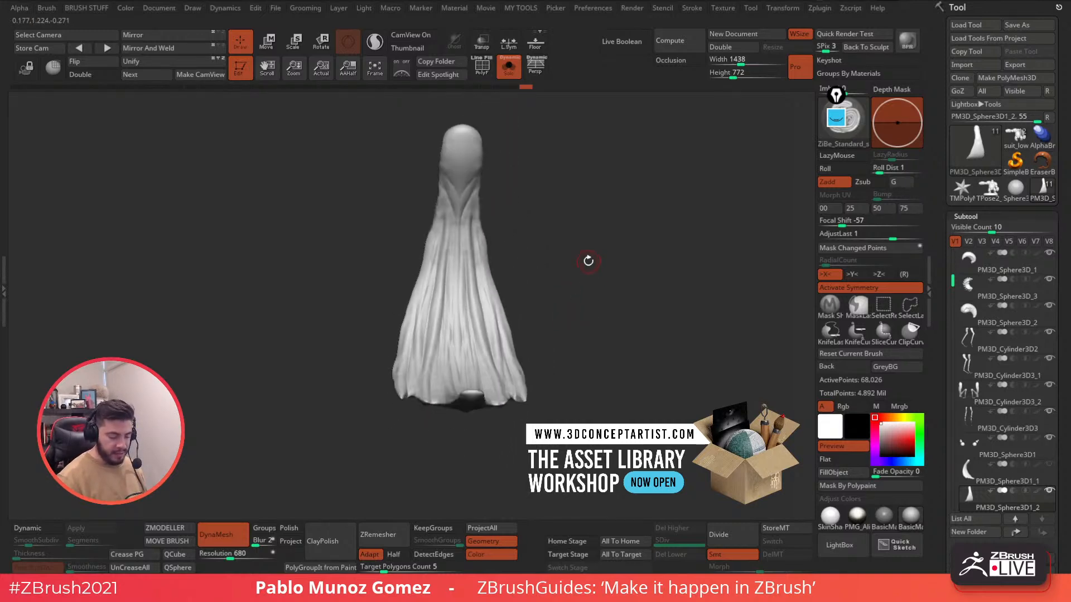
Sculpt irregular folds along the narrow neck and the thin side edges of the tail flap.
right_drag(611, 302, 486, 251)
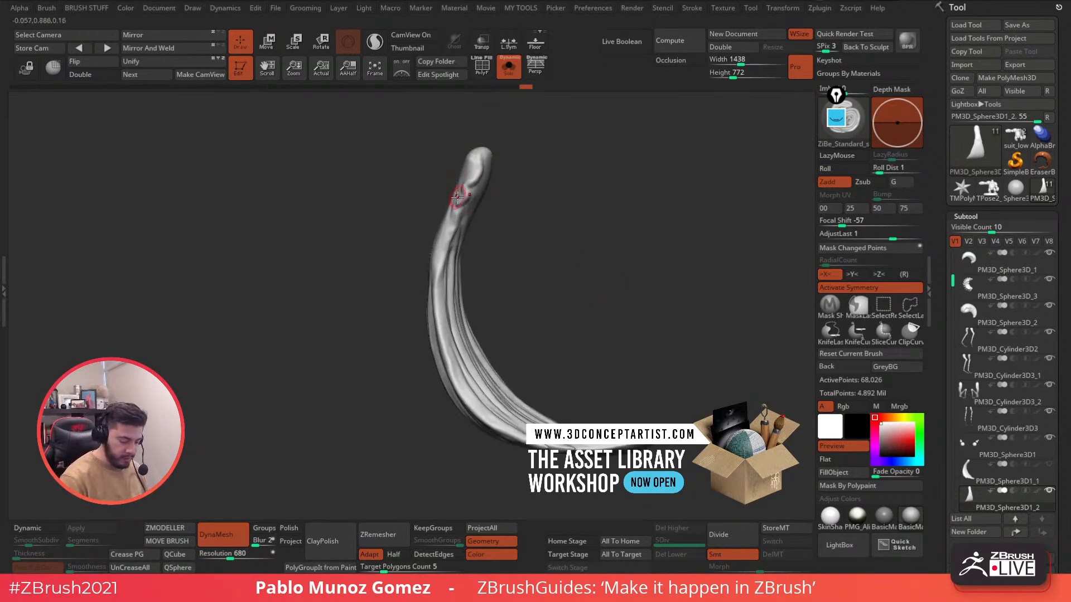
right_drag(450, 208, 472, 216)
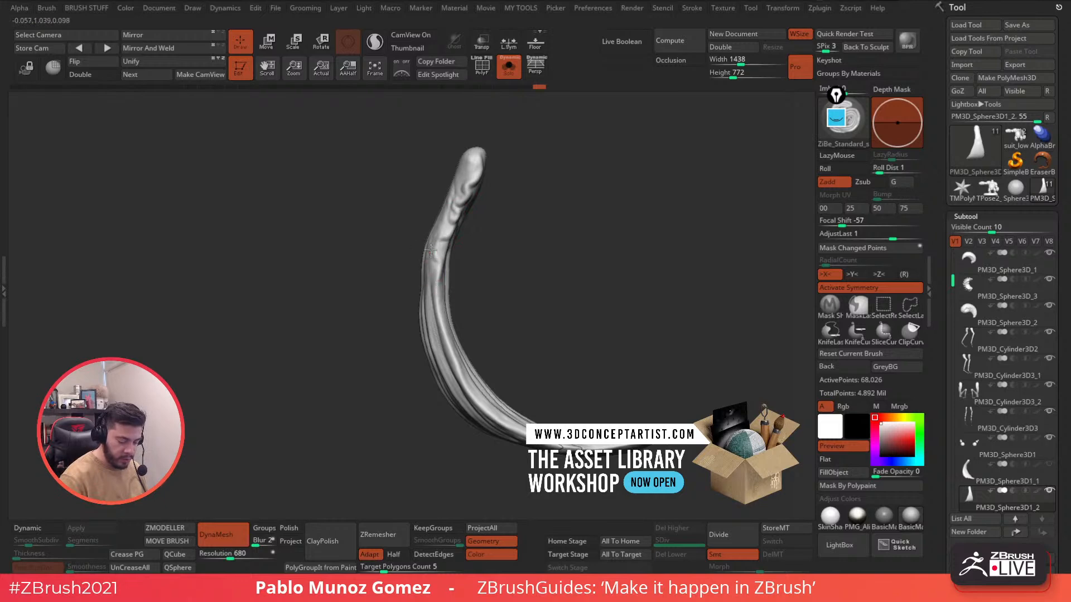
mouse_move(489, 264)
right_down()
mouse_move(470, 253)
mouse_move(566, 218)
mouse_move(558, 219)
right_up()
right_drag(490, 278, 548, 266)
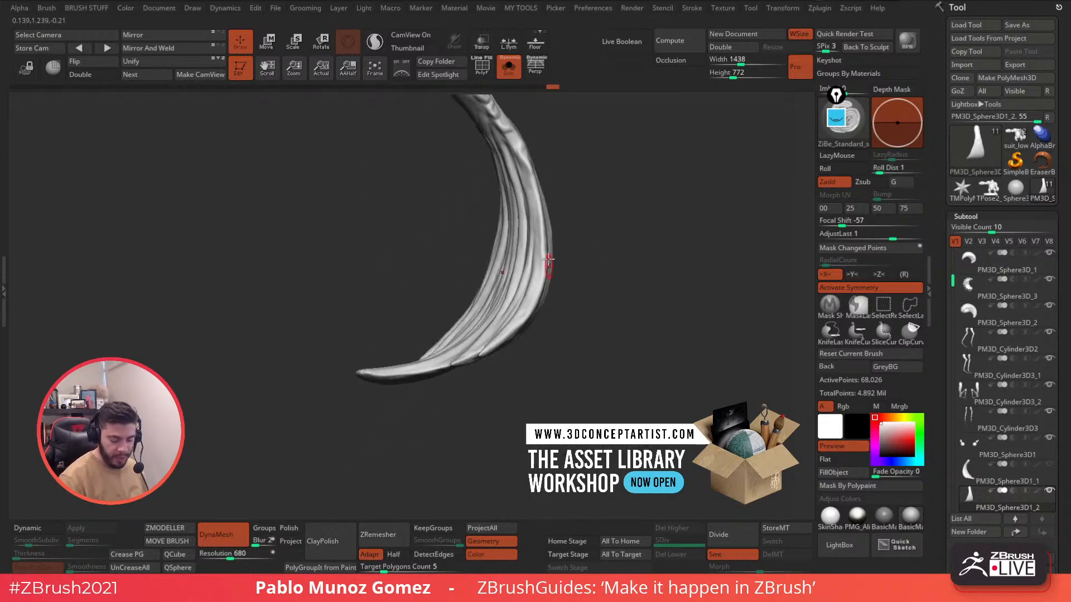
right_drag(530, 301, 546, 279)
mouse_move(528, 351)
right_down()
mouse_move(571, 258)
mouse_move(526, 334)
right_up()
Show the rest of the creature again and adjust the tail flap's tip and outline with the Move brush.
click(509, 68)
mouse_move(596, 245)
right_down()
mouse_move(581, 193)
mouse_move(636, 182)
mouse_move(576, 218)
mouse_move(552, 262)
right_up()
key(b)
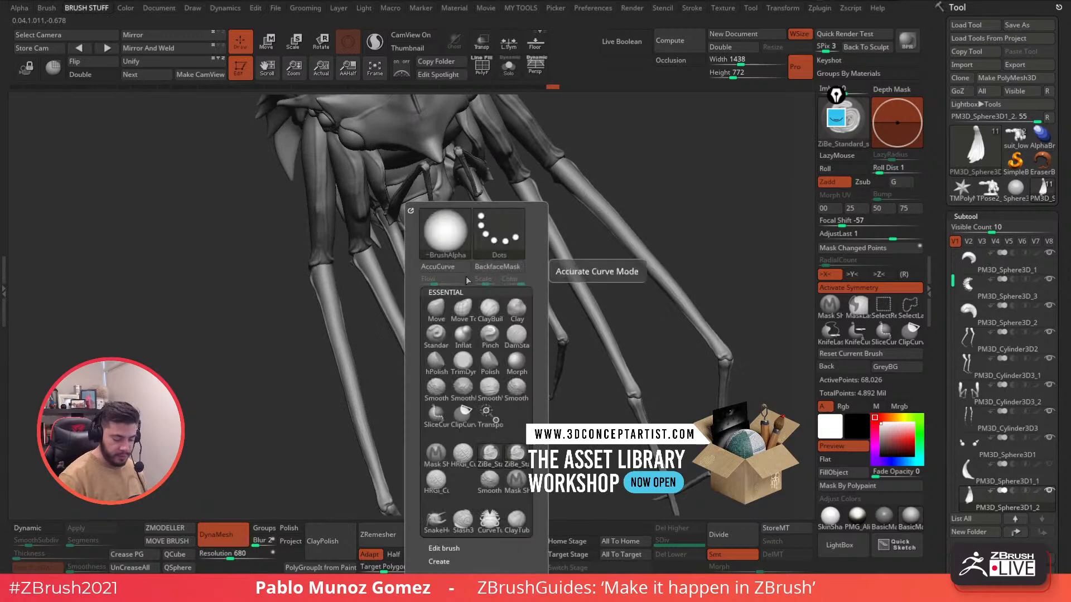
key(m)
key(v)
key(space)
mouse_move(594, 172)
right_down()
mouse_move(574, 284)
mouse_move(580, 340)
mouse_move(608, 302)
right_up()
drag(424, 284, 427, 280)
right_drag(525, 268, 591, 261)
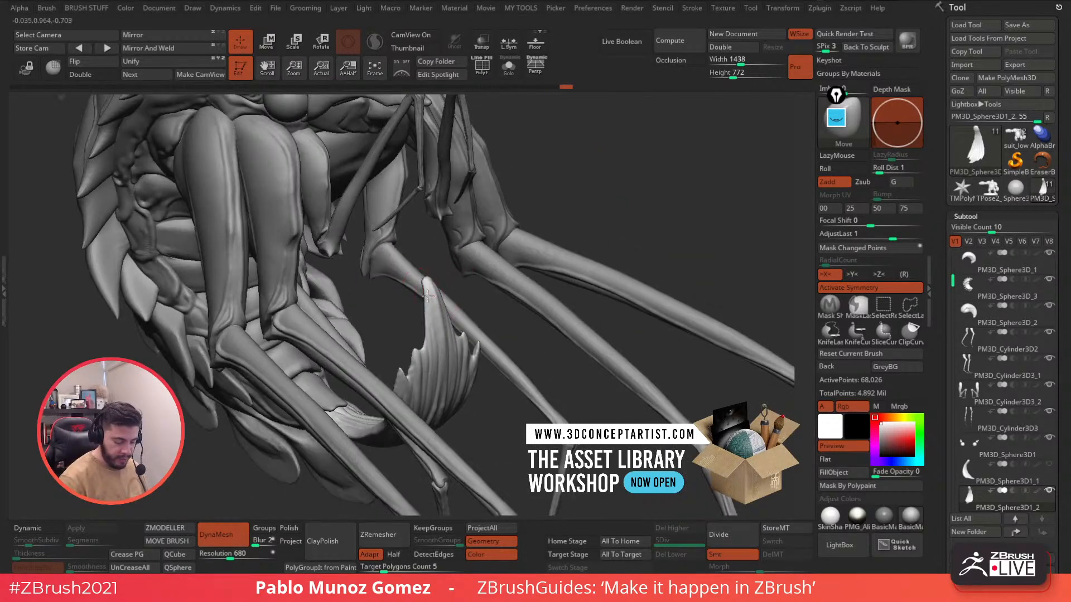
drag(425, 274, 423, 272)
mouse_move(423, 273)
right_down()
mouse_move(450, 278)
mouse_move(357, 304)
mouse_move(343, 292)
right_up()
drag(386, 319, 391, 328)
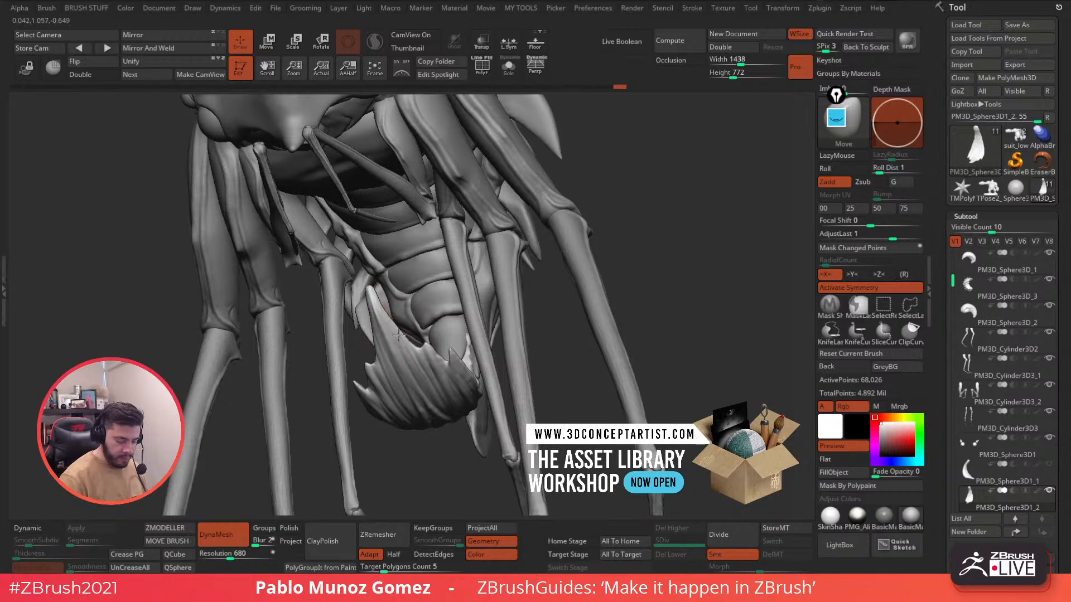
Fit the base of the tail flap against the end of the abdomen with the Move brush, adjusting the draw size.
ctrl+right_drag(623, 252, 618, 219)
right_drag(618, 219, 621, 314)
ctrl+right_drag(504, 312, 569, 248)
right_click(569, 248)
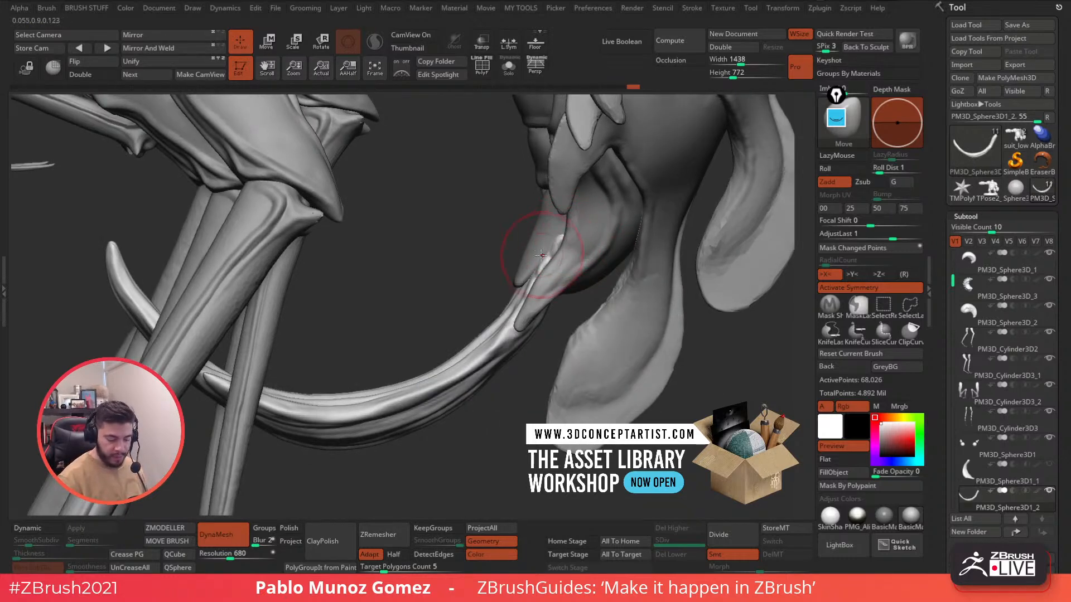
right_drag(550, 240, 555, 251)
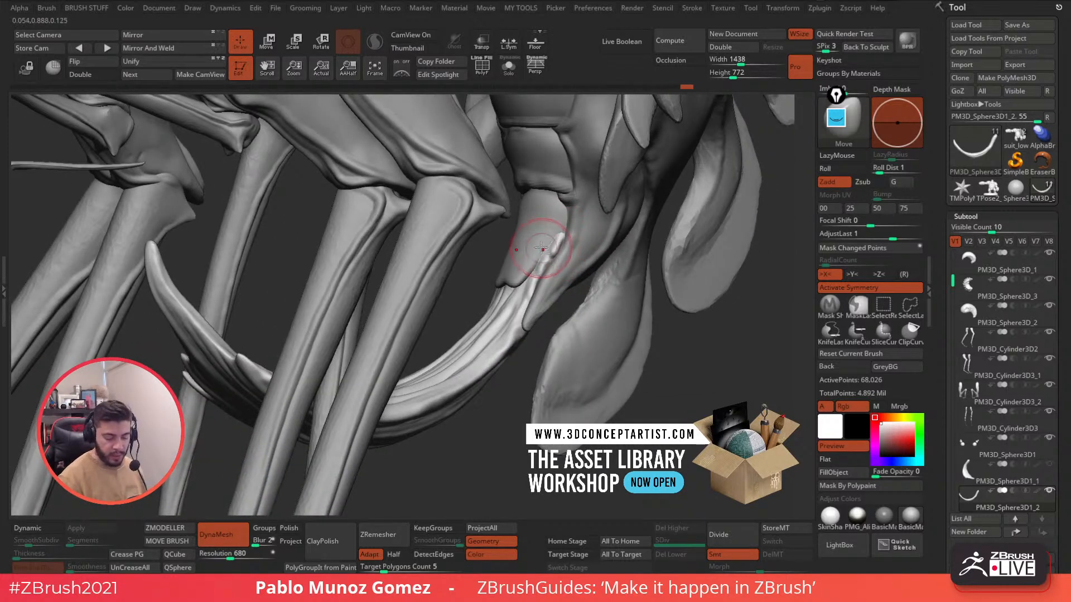
right_drag(554, 255, 567, 250)
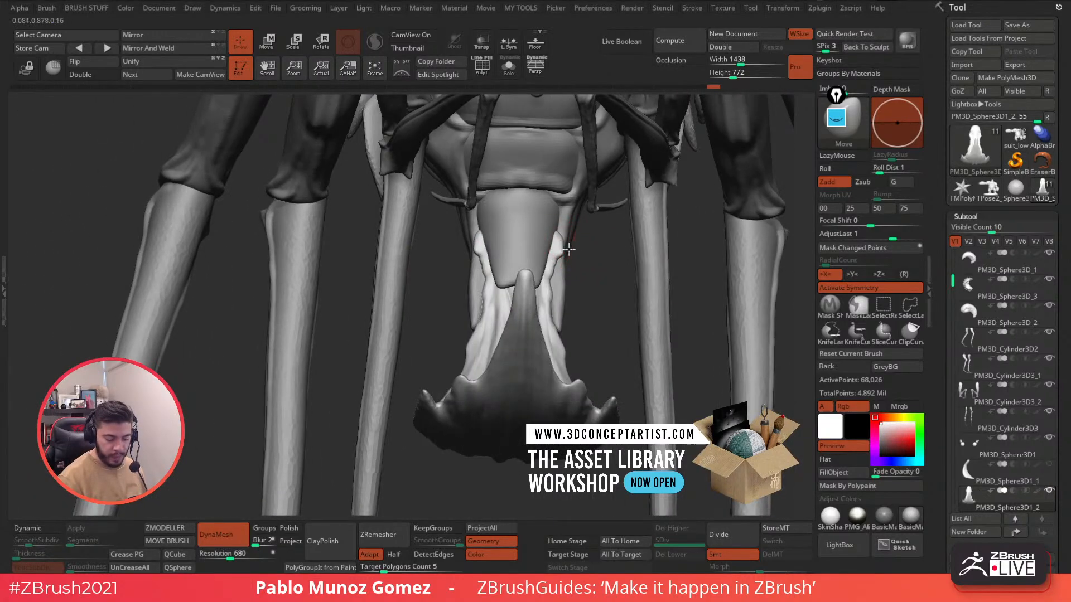
mouse_move(549, 274)
right_down()
mouse_move(551, 287)
mouse_move(554, 273)
right_up()
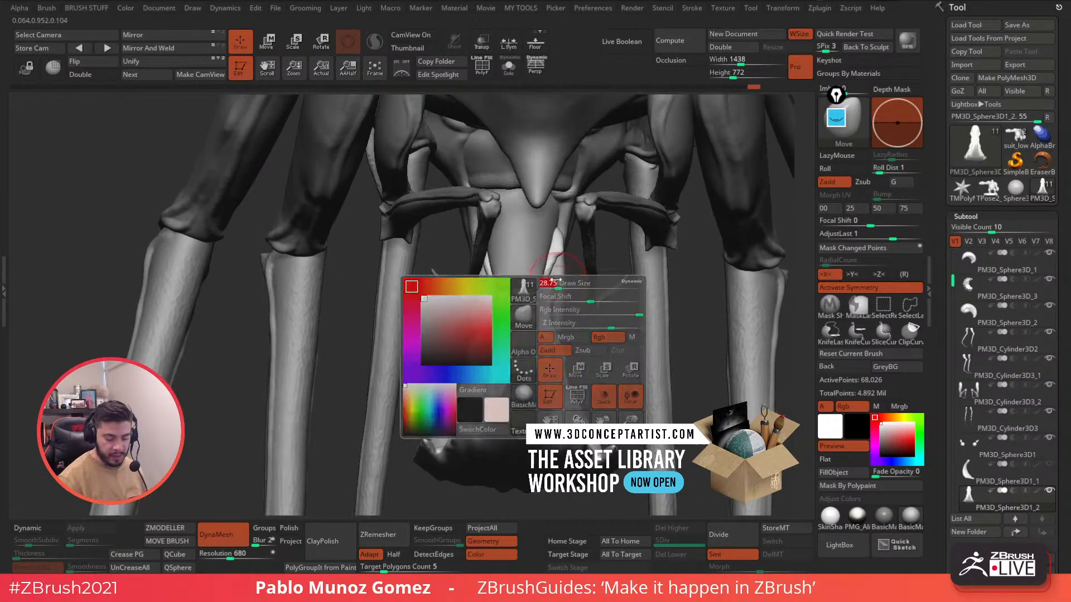
drag(551, 282, 549, 308)
Select the abdomen parts around the flap's base, including PM3D_Sphere3D_1 and PM3D_Sphere3D_2, and nudge their edges to fit the join.
alt+click(558, 319)
right_drag(561, 271, 558, 249)
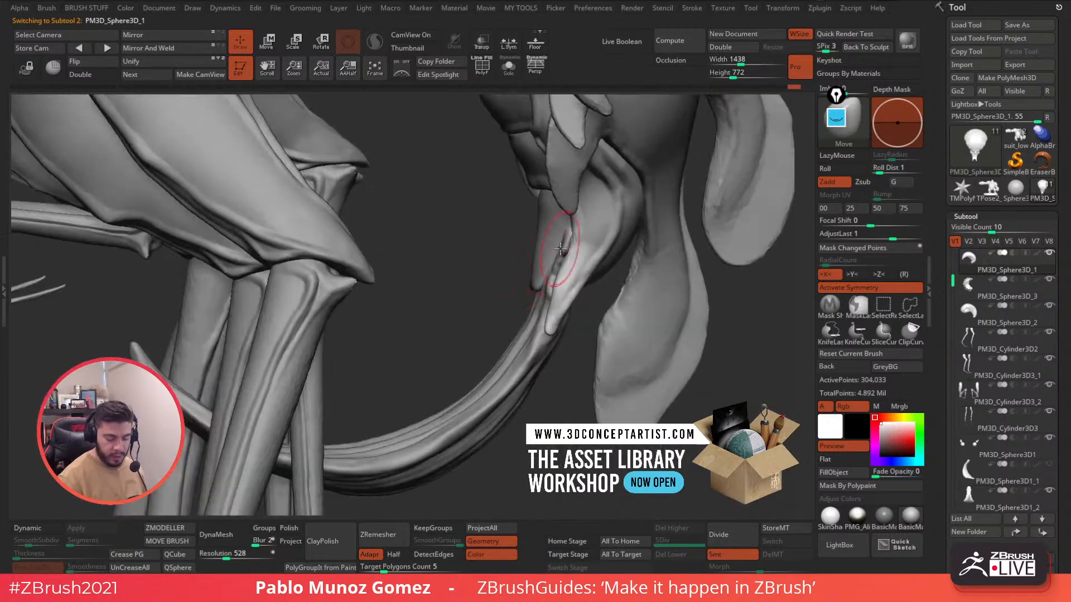
drag(569, 240, 573, 234)
alt+click(572, 241)
right_drag(573, 234, 602, 226)
alt+click(552, 222)
drag(553, 221, 564, 215)
right_drag(564, 215, 570, 210)
drag(565, 207, 570, 206)
right_drag(568, 214, 561, 207)
drag(561, 208, 567, 207)
Sculpt the abdomen's end beside the flap joint with the ZiBe_Standard_strong brush, adjusting the brush settings first.
key(b)
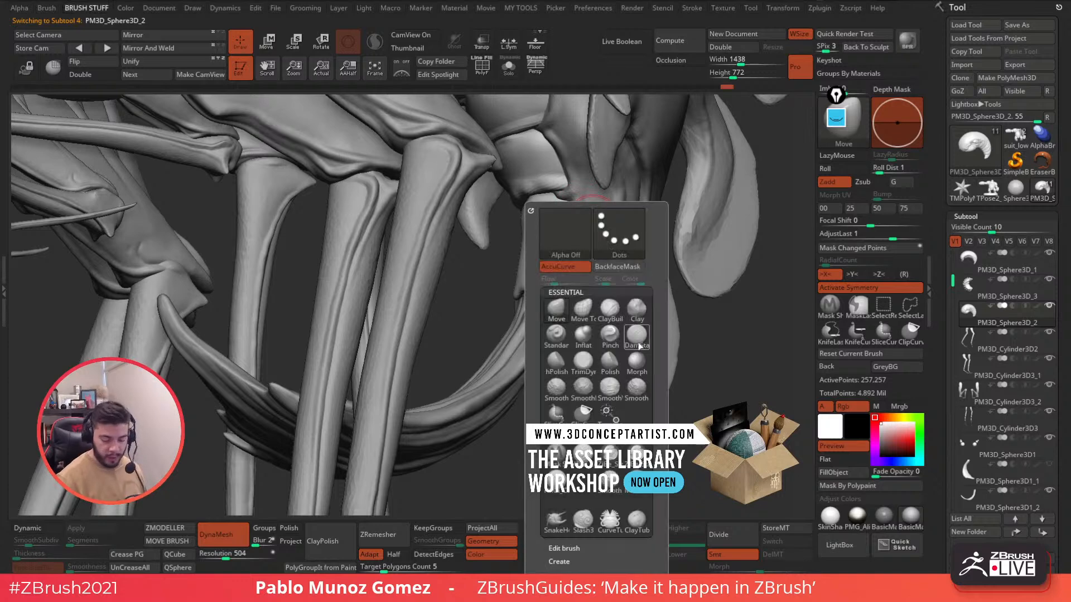
click(610, 456)
key(space)
drag(687, 241, 679, 241)
drag(562, 224, 557, 243)
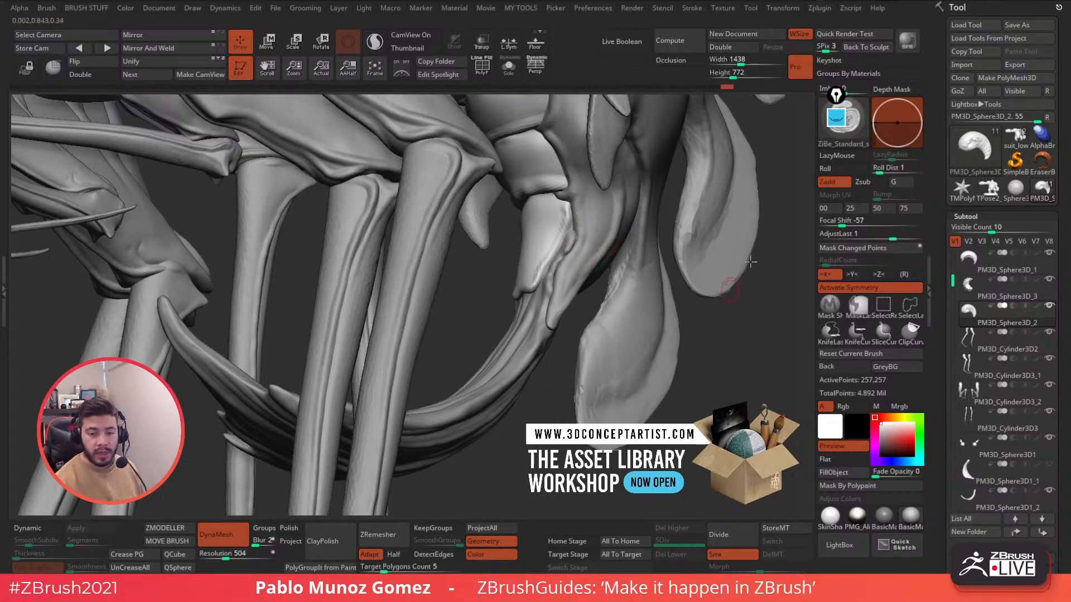
Switch to the web browser, view the workshops on the 3DConceptArtist resources page, and return to ZBrush.
drag(0, 92, 223, 1)
scroll(404, 102, up, 15)
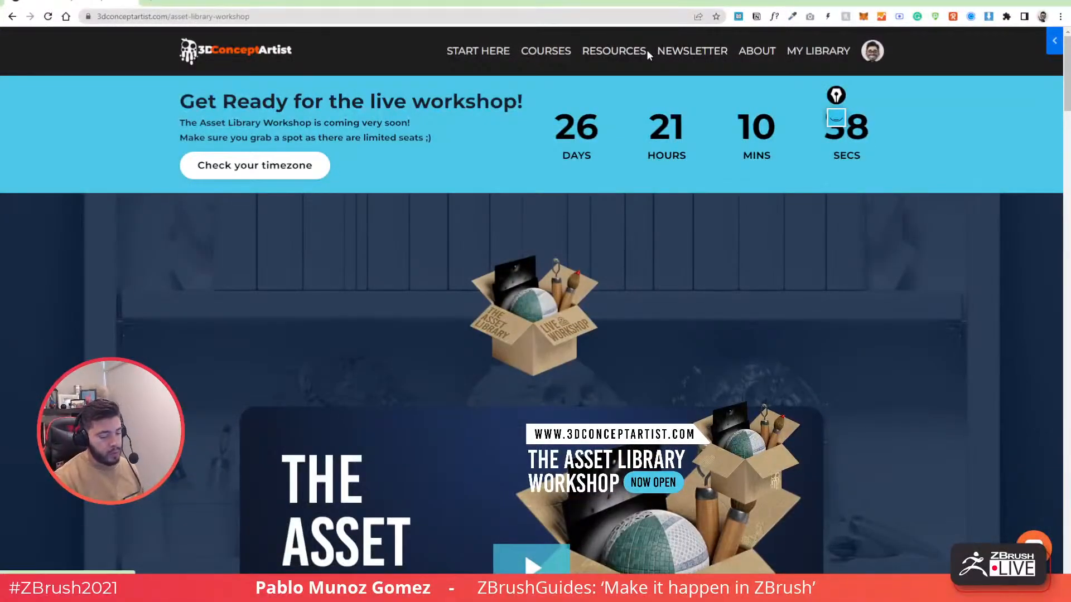
click(607, 55)
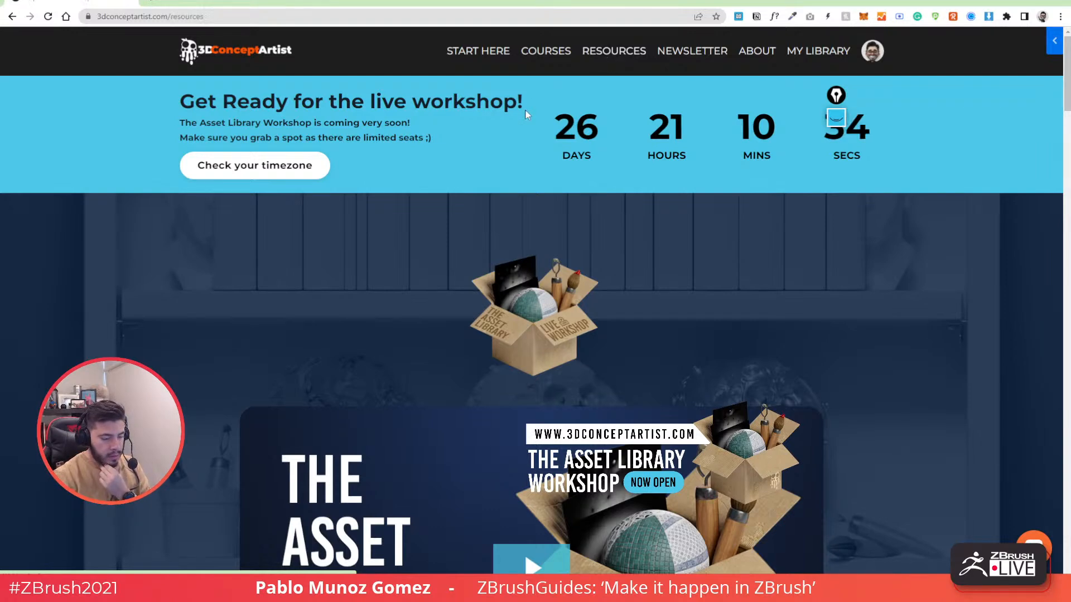
scroll(515, 243, down, 5)
scroll(524, 262, down, 3)
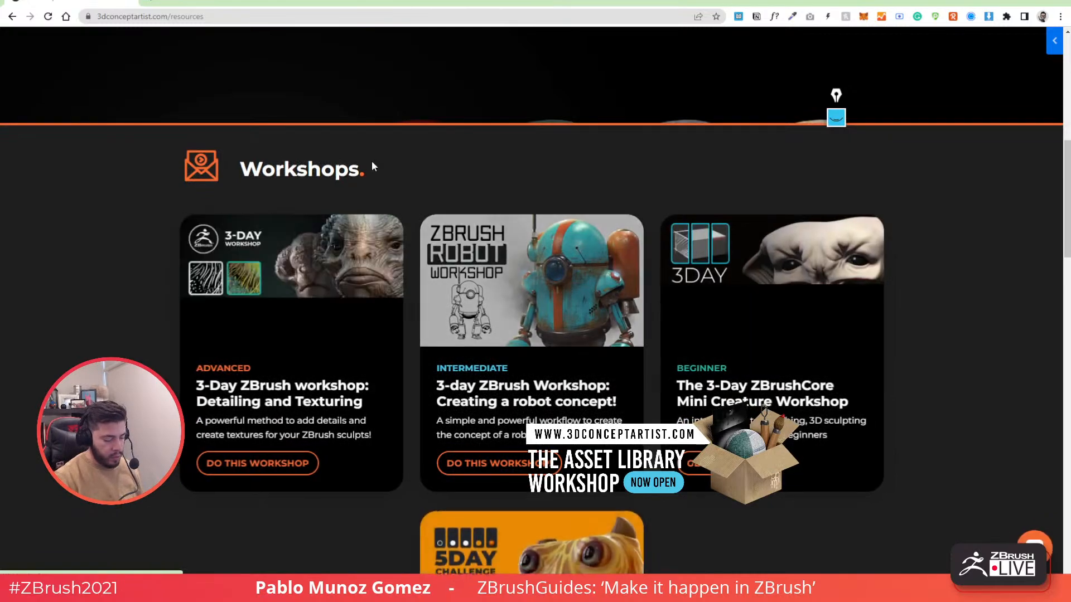
scroll(530, 308, down, 1)
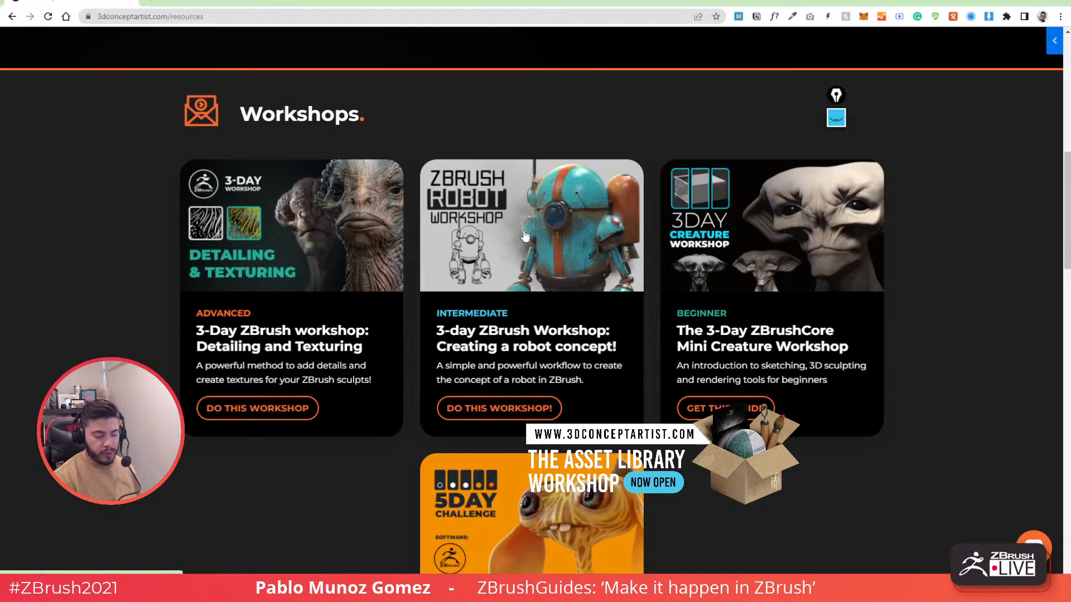
drag(667, 4, 0, 13)
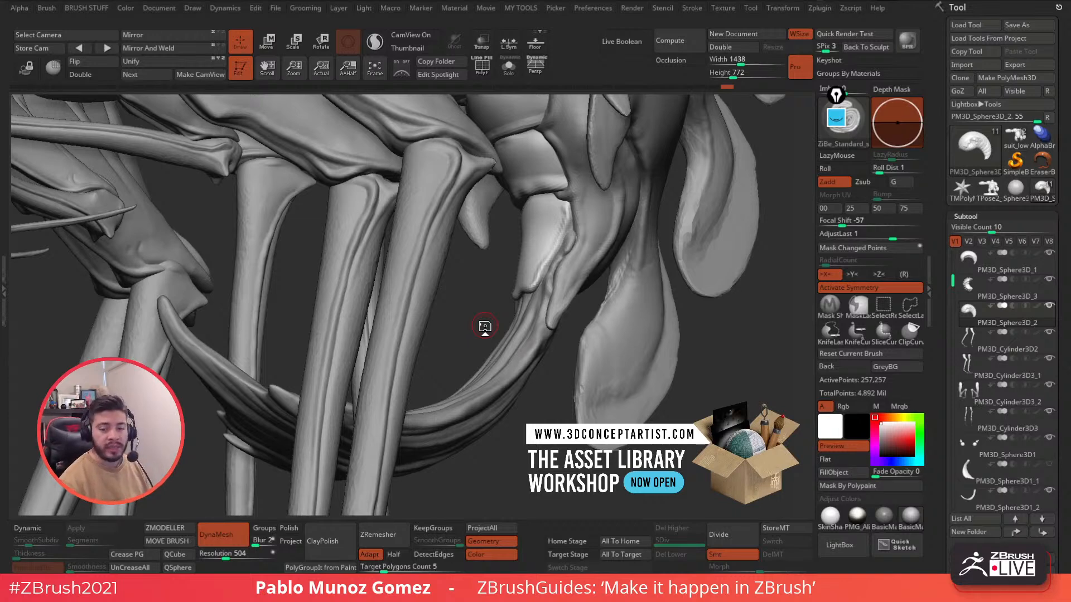
Isolate the abdomen body PM3D_Sphere3D_2 to examine its polyframe, and show the whole creature again.
drag(571, 258, 513, 212)
click(508, 66)
click(484, 68)
alt+drag(669, 220, 664, 260)
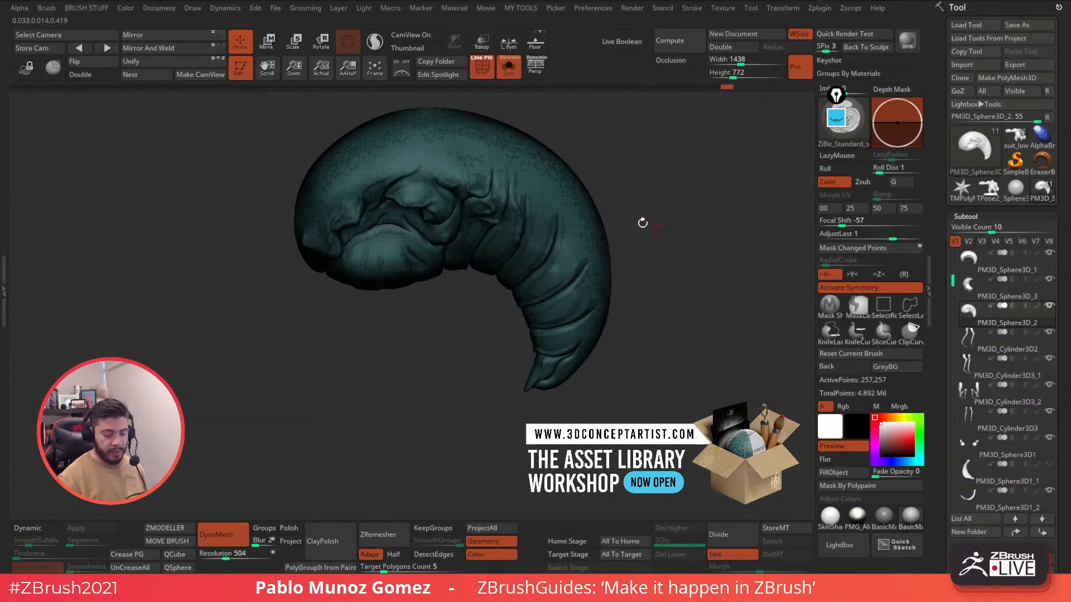
click(486, 69)
click(509, 67)
Select the back armour plates, PM3D_Sphere3D_3, and check their polyframe and overall shape.
alt+click(522, 139)
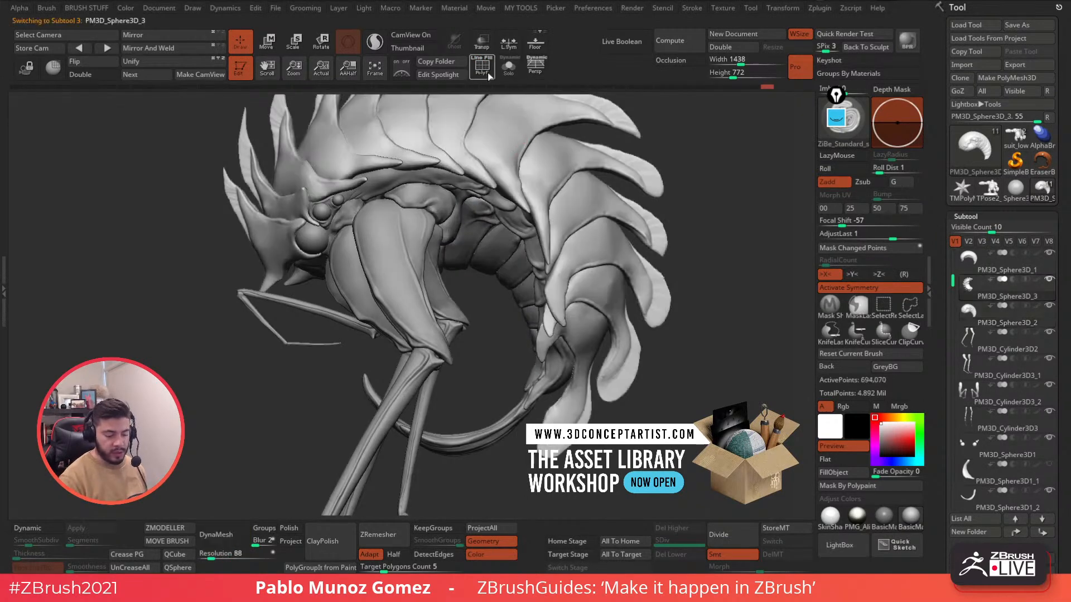
click(483, 68)
alt+drag(620, 101, 597, 198)
click(484, 72)
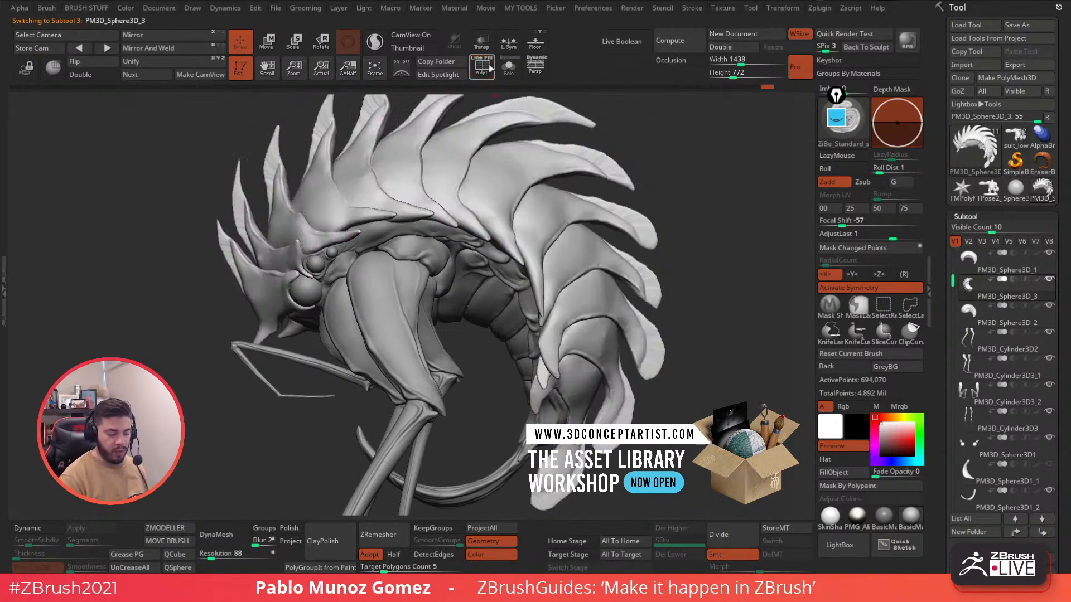
drag(690, 229, 646, 227)
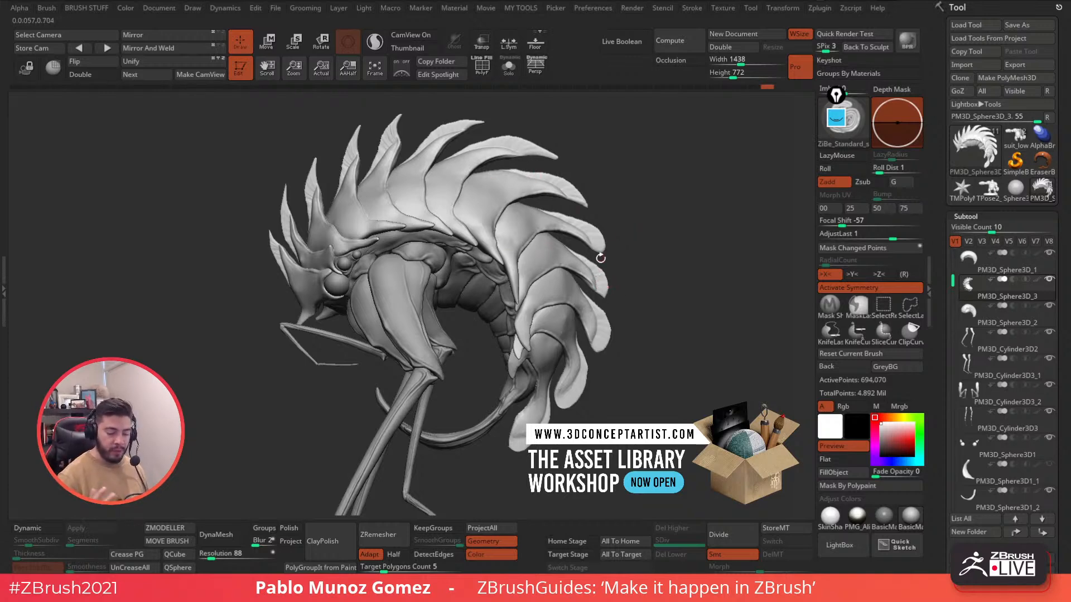
mouse_move(662, 275)
mouse_down()
mouse_move(634, 270)
mouse_move(625, 282)
mouse_move(616, 268)
mouse_up()
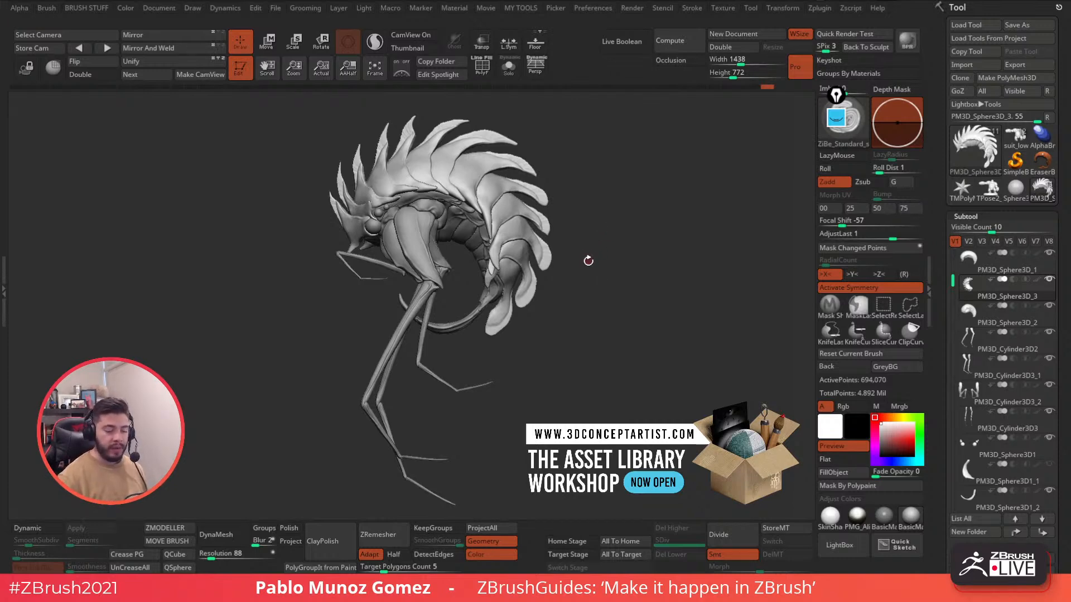
With the yellow annotation pen, draw two circles one above the other beside the creature, labelled D and SP.
alt+drag(651, 185, 558, 196)
click(836, 119)
click(837, 236)
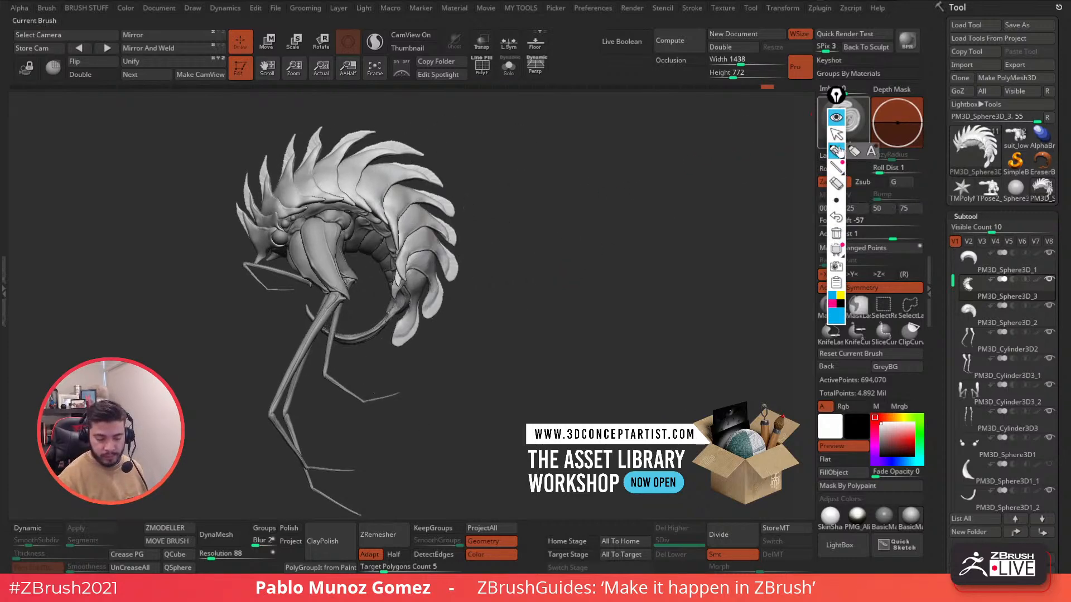
click(838, 310)
mouse_move(585, 172)
mouse_down()
mouse_move(563, 258)
mouse_move(507, 273)
mouse_up()
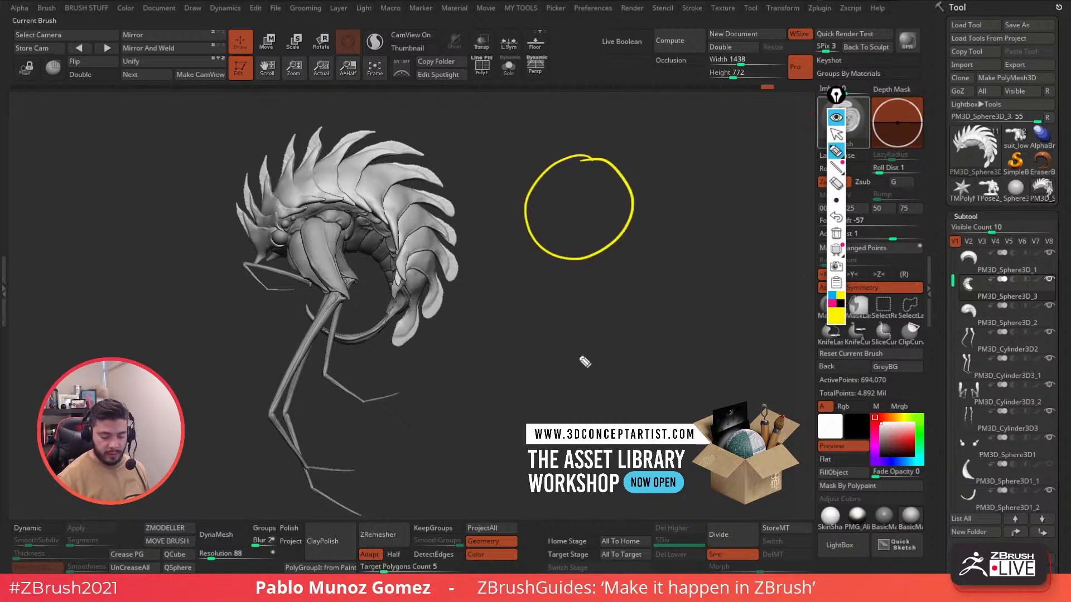
mouse_move(599, 329)
mouse_down()
mouse_move(625, 336)
mouse_move(598, 325)
mouse_up()
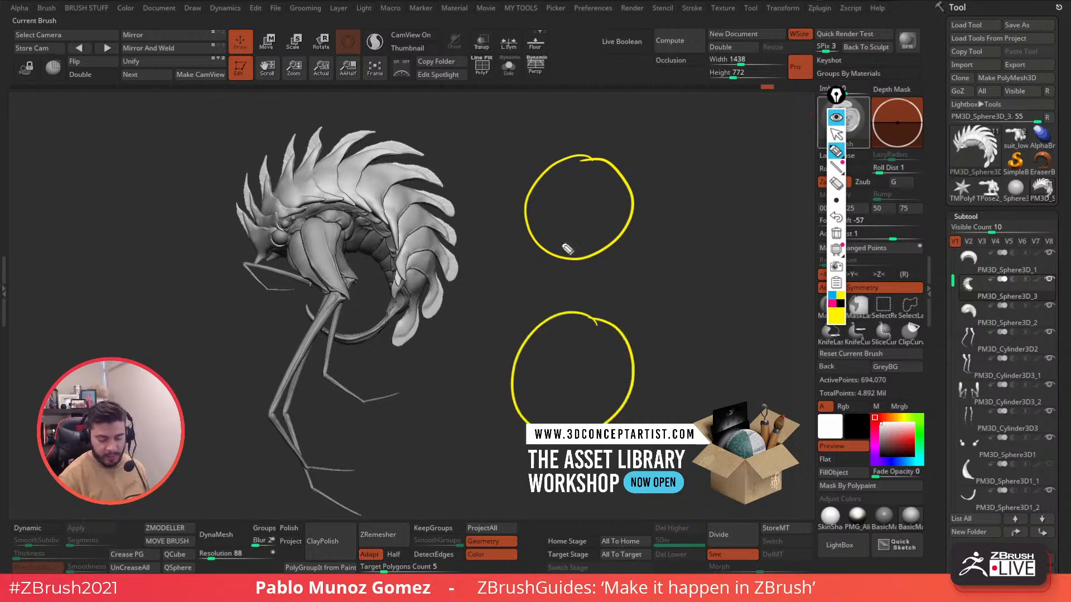
mouse_move(556, 119)
mouse_down()
mouse_move(566, 128)
mouse_move(545, 130)
mouse_up()
mouse_move(576, 290)
mouse_down()
mouse_move(560, 306)
mouse_move(572, 289)
mouse_move(573, 299)
mouse_up()
With the blue annotation pen, circle the DynaMesh resolution value and draw a coarse grid with a denser grid below it.
click(835, 301)
click(848, 315)
mouse_move(220, 541)
mouse_down()
mouse_move(229, 558)
mouse_move(248, 555)
mouse_move(234, 541)
mouse_up()
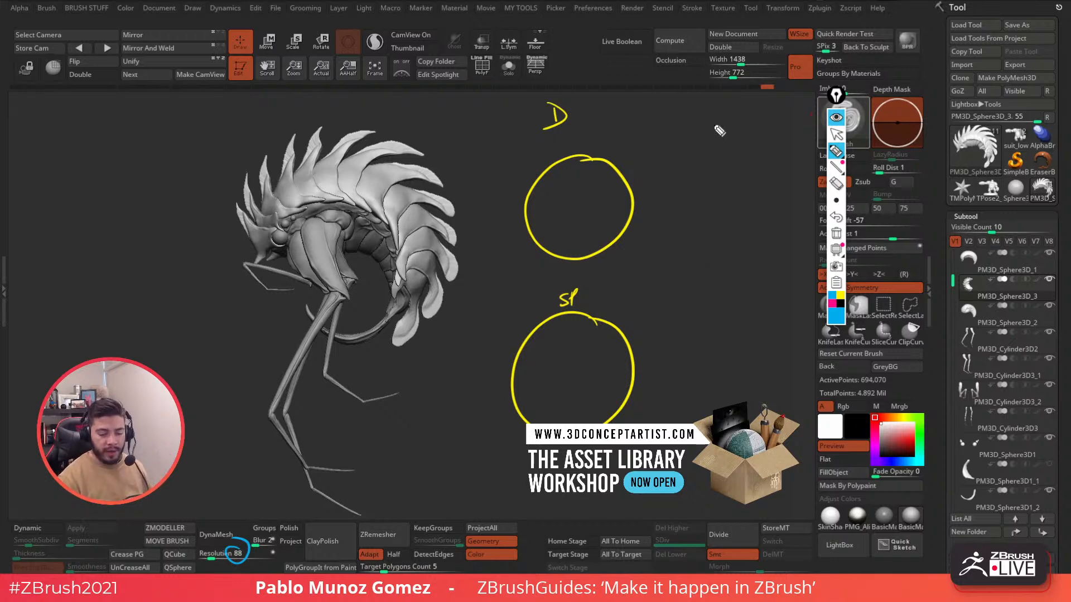
mouse_move(696, 112)
mouse_down()
mouse_move(753, 112)
mouse_move(744, 125)
mouse_up()
mouse_move(697, 141)
mouse_down()
mouse_move(726, 138)
mouse_move(698, 155)
mouse_up()
mouse_move(711, 106)
mouse_down()
mouse_move(709, 157)
mouse_move(719, 157)
mouse_up()
mouse_move(733, 106)
mouse_down()
mouse_move(730, 154)
mouse_move(740, 146)
mouse_up()
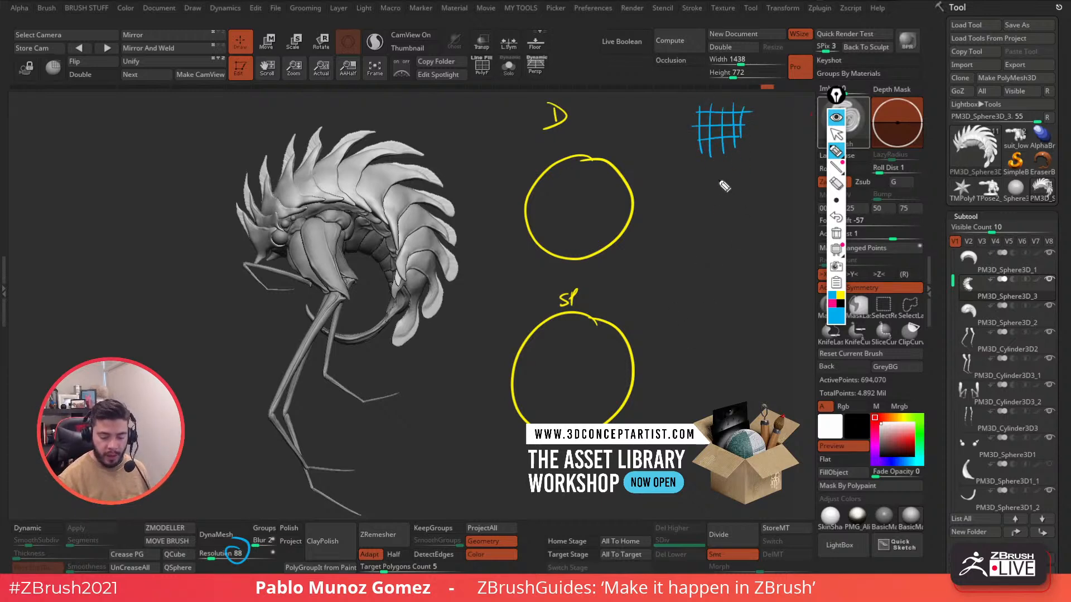
mouse_move(714, 181)
mouse_down()
mouse_move(744, 188)
mouse_move(723, 196)
mouse_move(732, 208)
mouse_move(743, 188)
mouse_move(752, 204)
mouse_move(727, 177)
mouse_move(723, 200)
mouse_up()
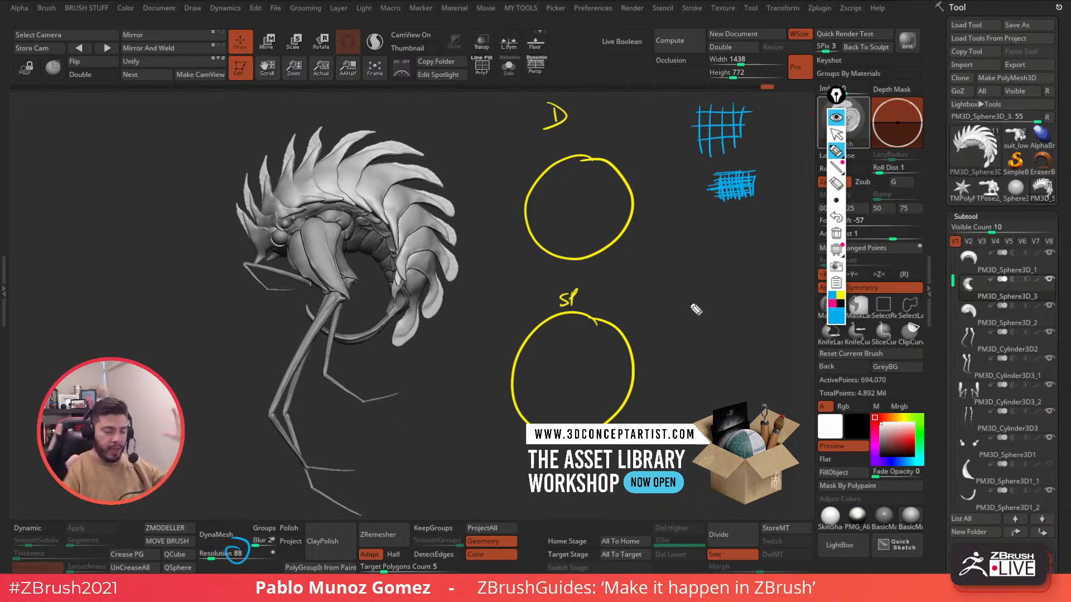
Fill the circle labelled D with a blue grid and draw a callout showing one of its square cells.
mouse_move(549, 170)
mouse_down()
mouse_move(557, 223)
mouse_move(570, 166)
mouse_move(593, 168)
mouse_move(626, 209)
mouse_move(544, 184)
mouse_move(620, 199)
mouse_move(530, 208)
mouse_move(549, 211)
mouse_move(536, 235)
mouse_move(602, 224)
mouse_move(605, 246)
mouse_move(618, 201)
mouse_move(615, 252)
mouse_up()
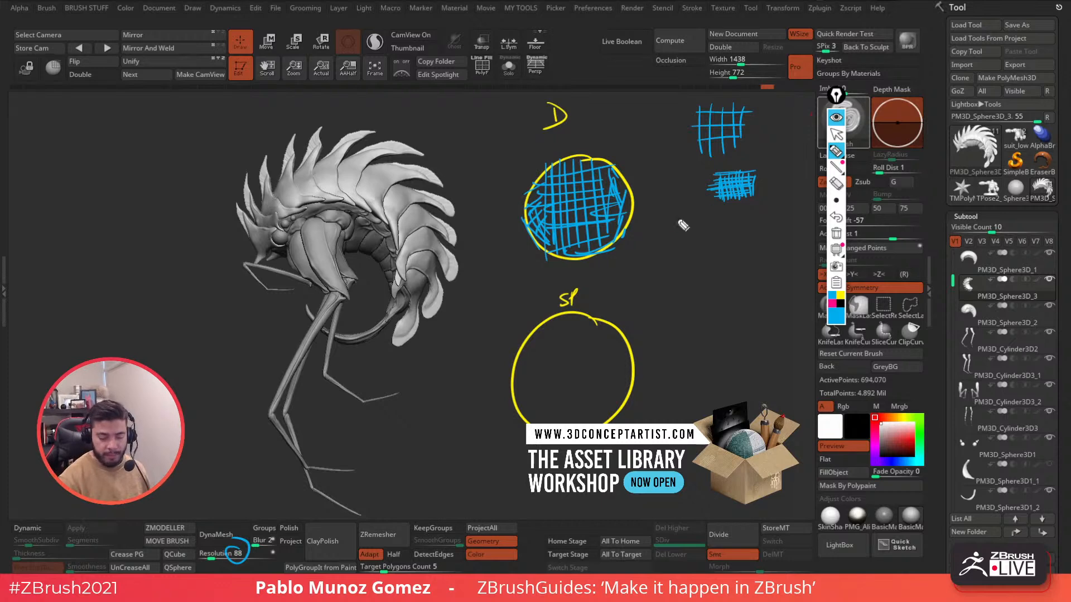
click(835, 309)
click(835, 304)
mouse_move(601, 160)
mouse_down()
mouse_move(628, 118)
mouse_move(631, 131)
mouse_move(647, 120)
mouse_up()
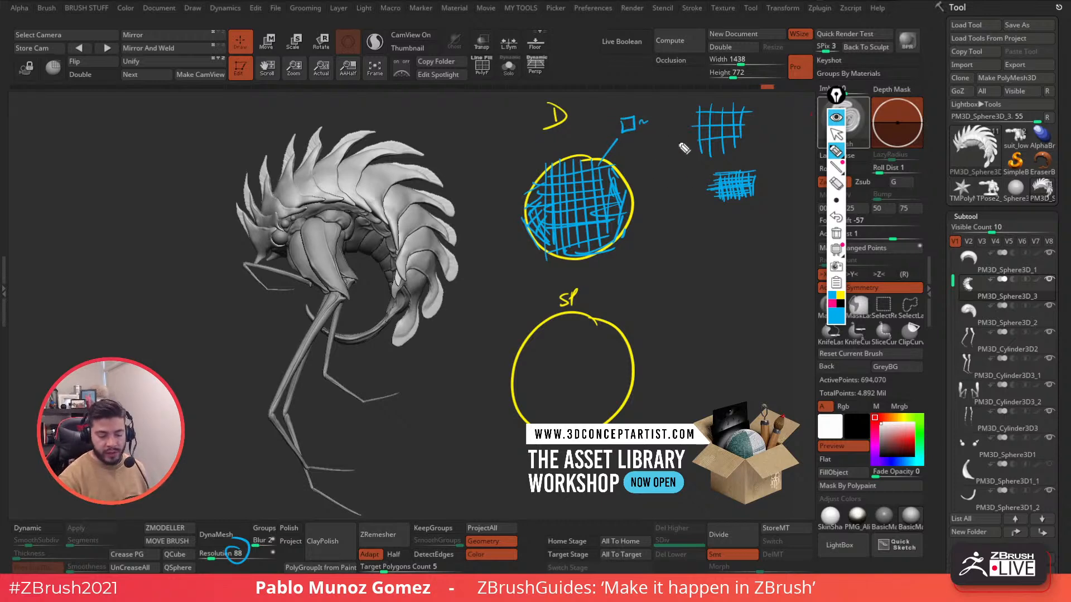
With the pink annotation pen, draw a brush circle labelled 50 and a smaller one below it labelled 10.
click(834, 307)
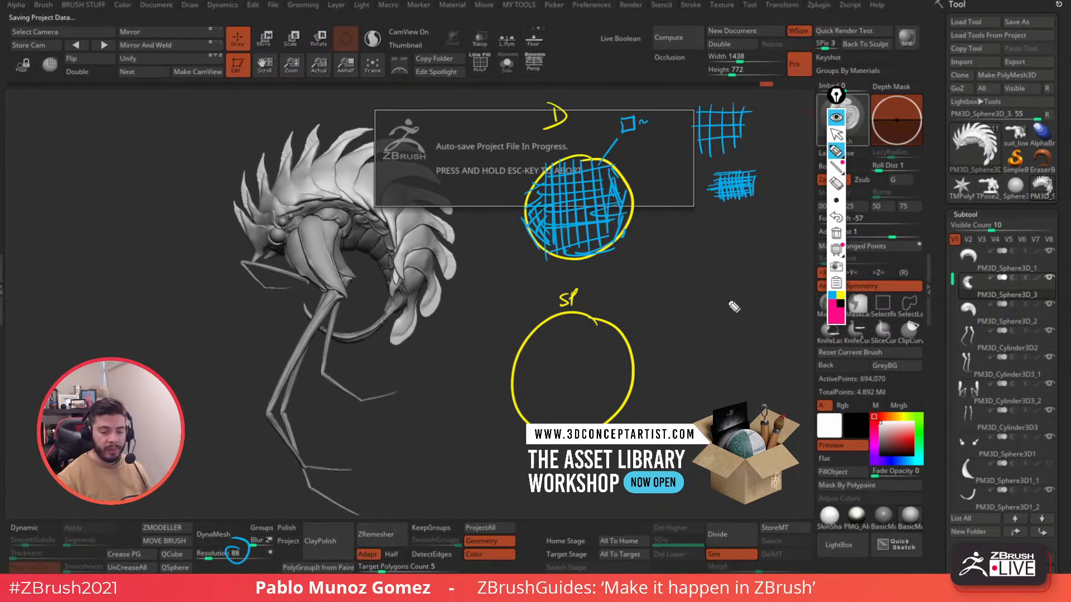
mouse_move(706, 297)
mouse_down()
mouse_move(695, 293)
mouse_move(690, 319)
mouse_up()
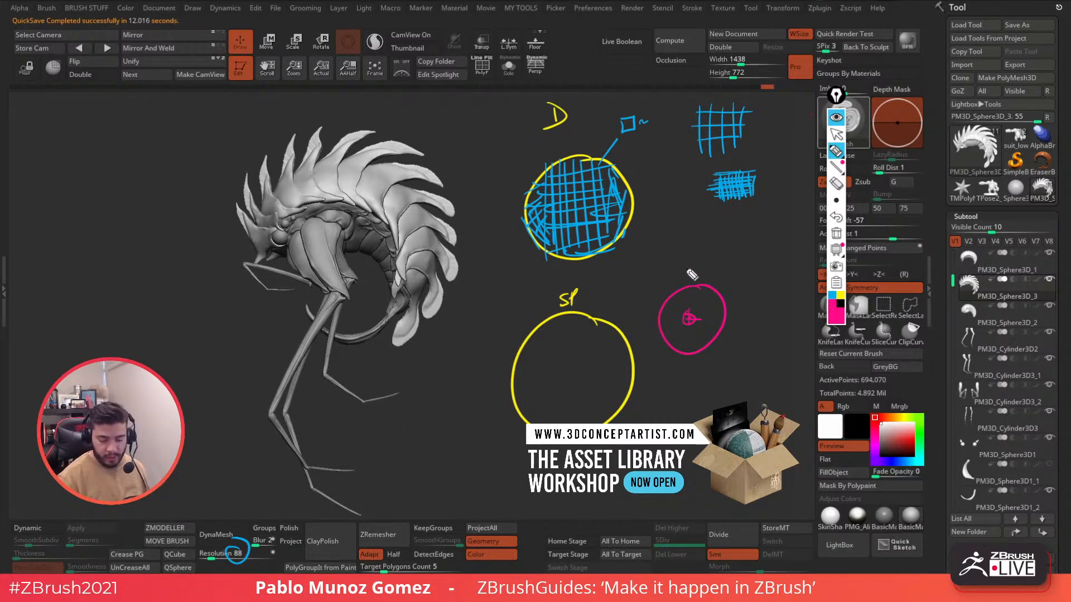
mouse_move(686, 268)
mouse_down()
mouse_move(681, 277)
mouse_move(697, 268)
mouse_up()
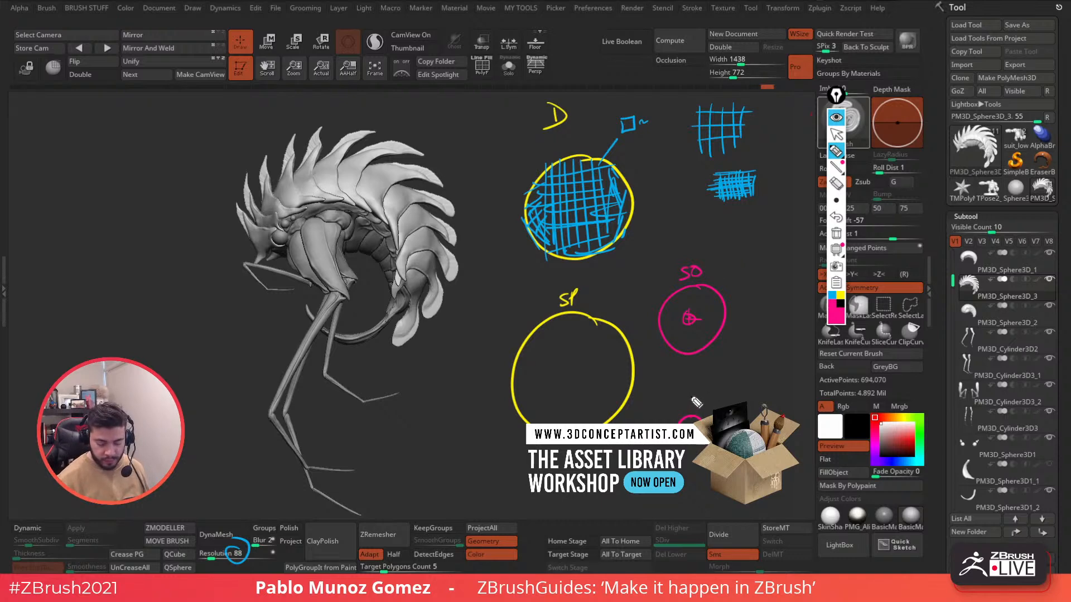
drag(691, 398, 695, 410)
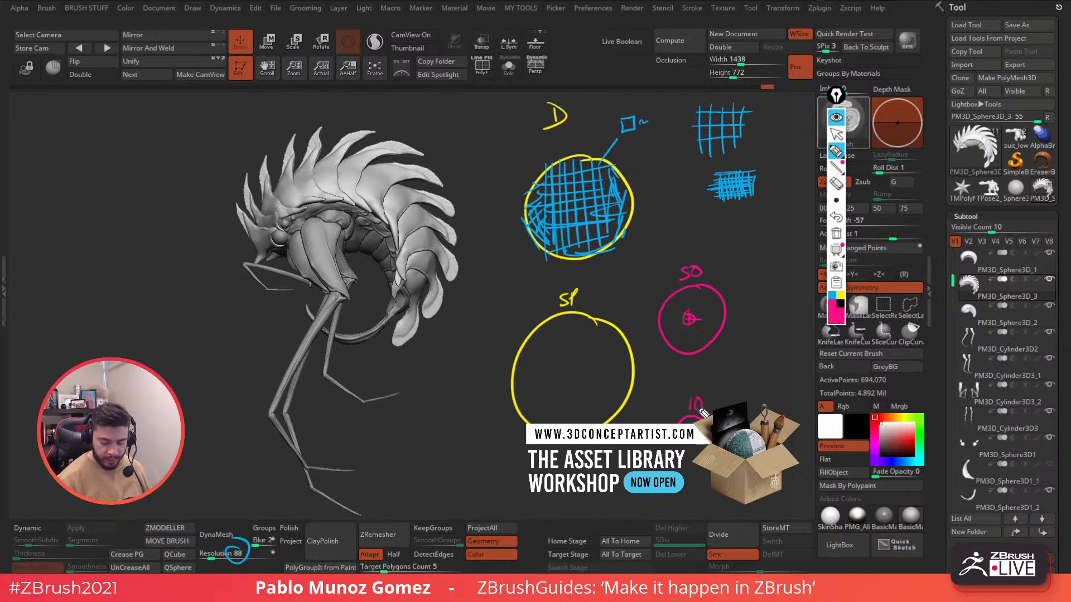
Draw an arrow from the 50 brush to coarse and fine triangle patches in the SP circle, and hide the annotations.
mouse_move(680, 291)
mouse_down()
mouse_move(589, 335)
mouse_move(601, 337)
mouse_move(590, 356)
mouse_move(605, 343)
mouse_move(605, 359)
mouse_move(622, 334)
mouse_move(591, 365)
mouse_move(607, 373)
mouse_move(597, 380)
mouse_up()
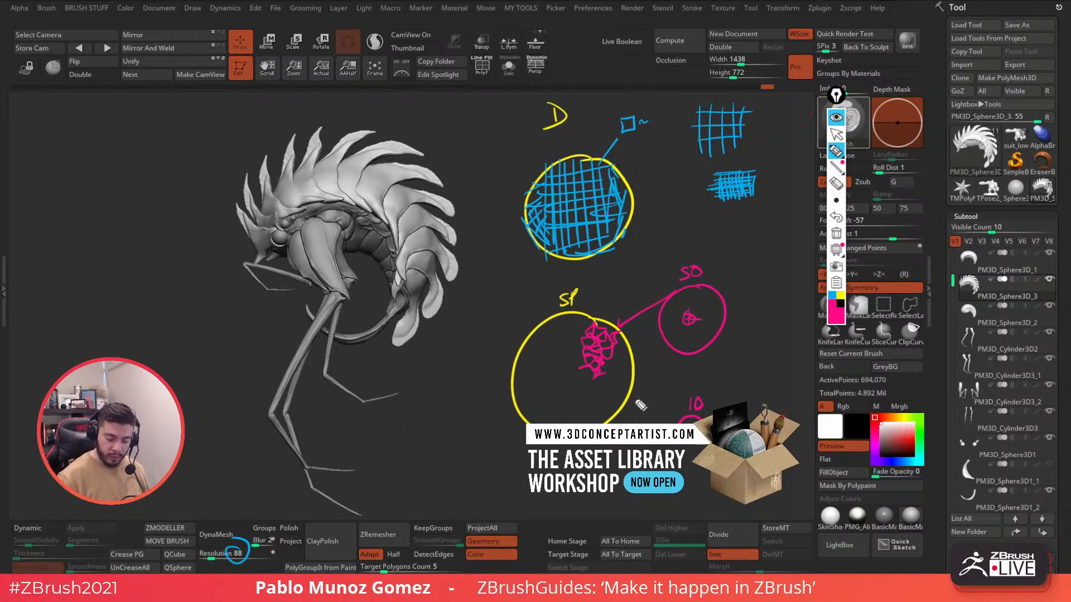
mouse_move(620, 395)
mouse_down()
mouse_move(621, 372)
mouse_move(619, 400)
mouse_up()
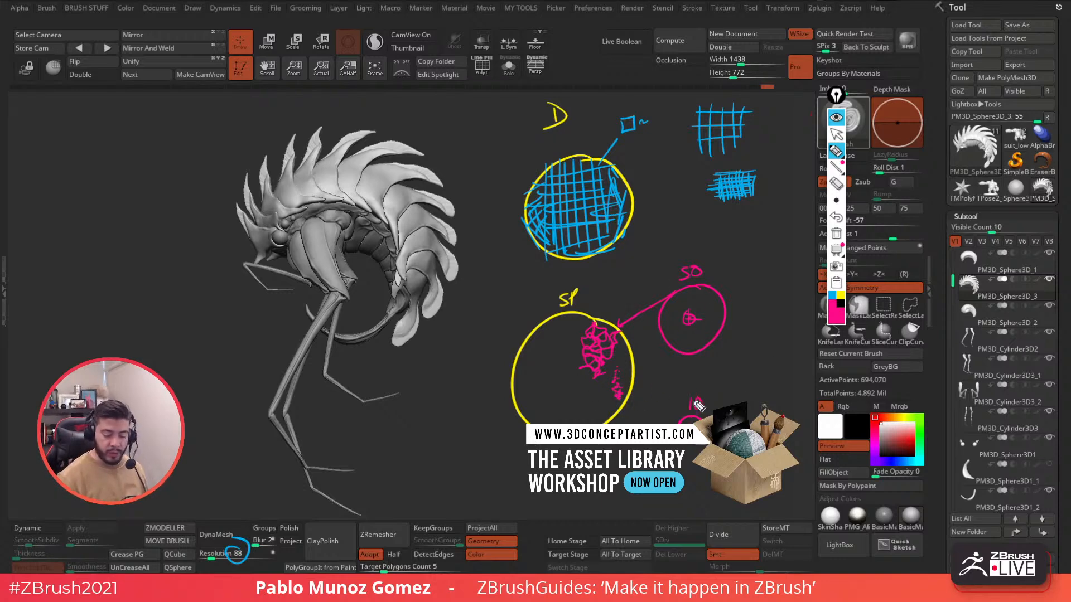
click(836, 117)
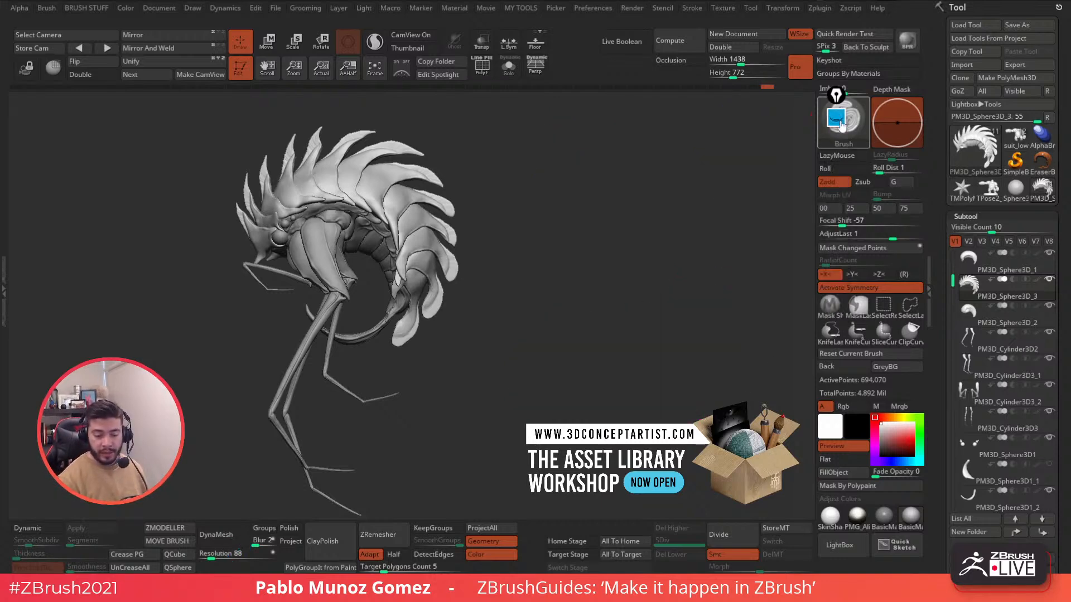
Display the polyframe on the back armour plates and examine the triangle density of the teal middle plate.
mouse_move(547, 251)
mouse_down()
mouse_move(617, 282)
mouse_move(522, 342)
mouse_move(483, 235)
mouse_up()
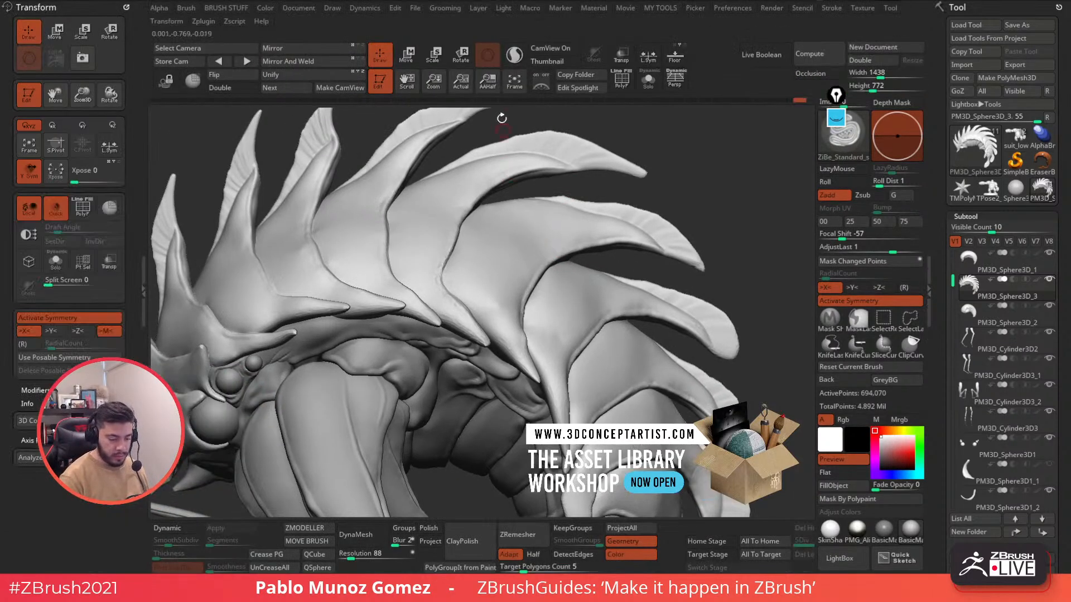
click(143, 290)
click(482, 66)
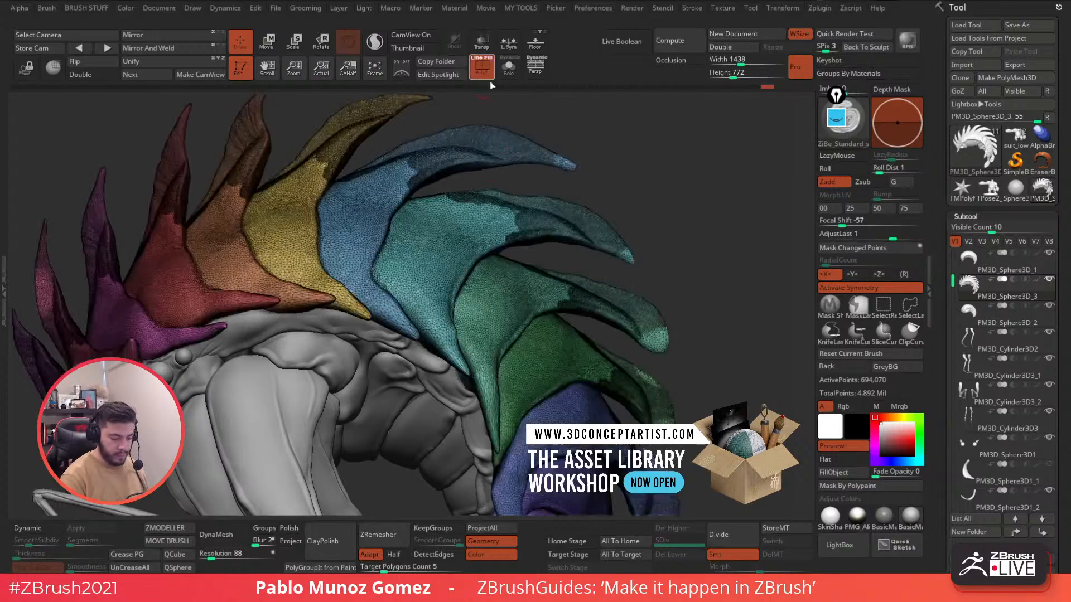
ctrl+right_drag(520, 226, 575, 237)
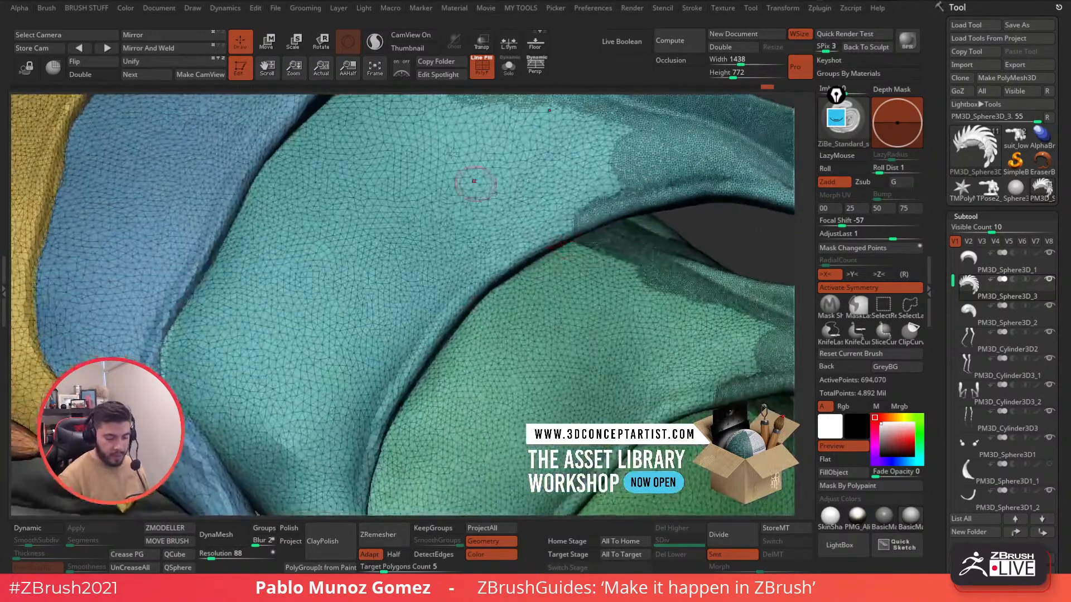
right_click(630, 163)
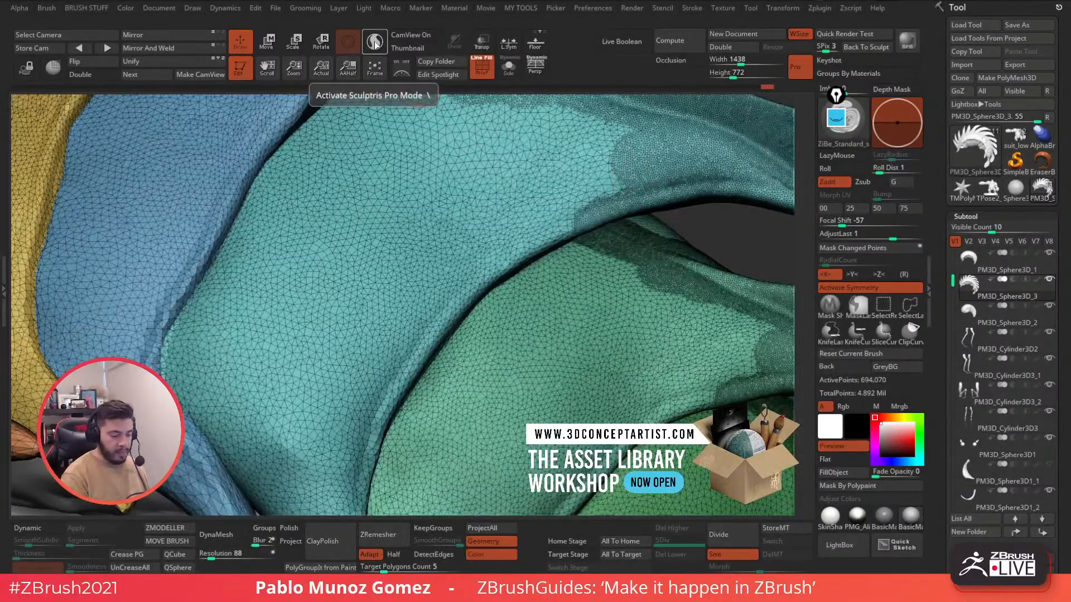
Activate Sculptris Pro and sculpt a curved test stroke along the teal middle plate to inspect its tessellation.
click(375, 43)
mouse_move(593, 157)
mouse_down()
mouse_move(440, 198)
mouse_move(343, 279)
mouse_move(329, 310)
mouse_up()
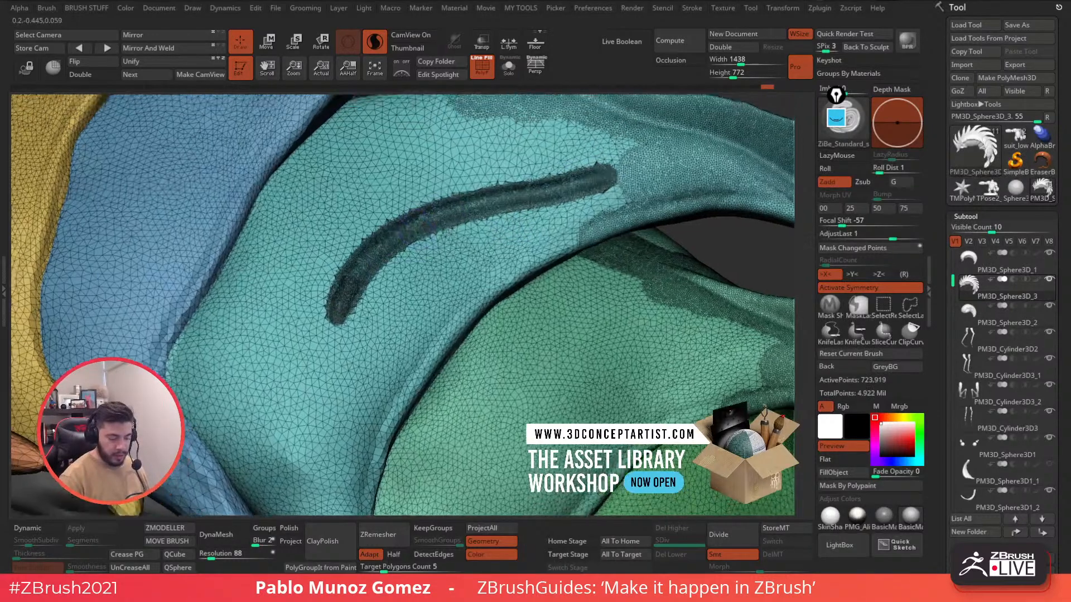
ctrl+right_drag(452, 237, 493, 254)
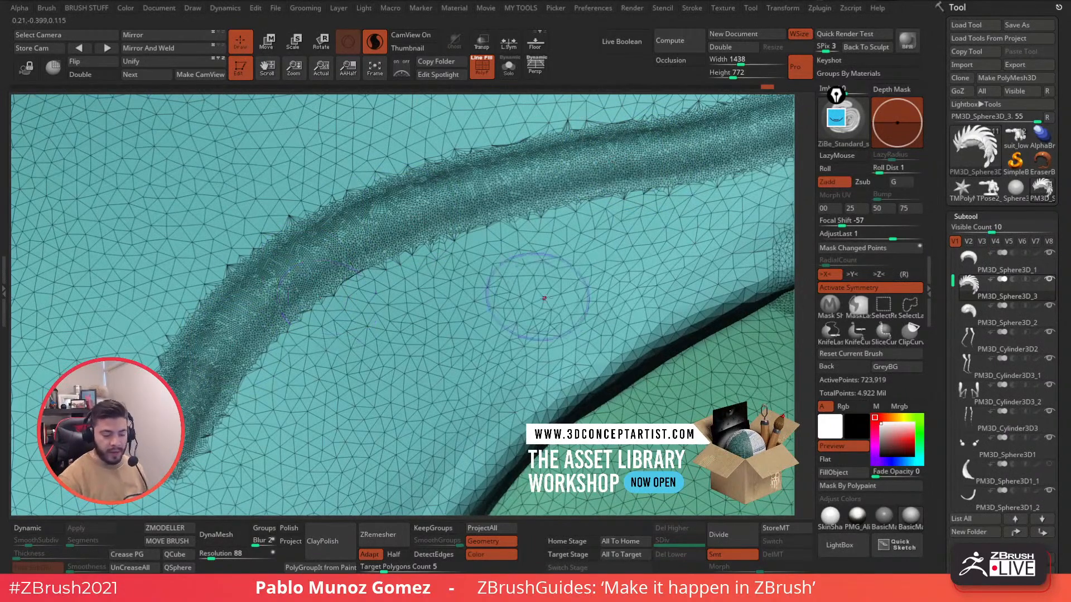
ctrl+right_drag(520, 297, 502, 312)
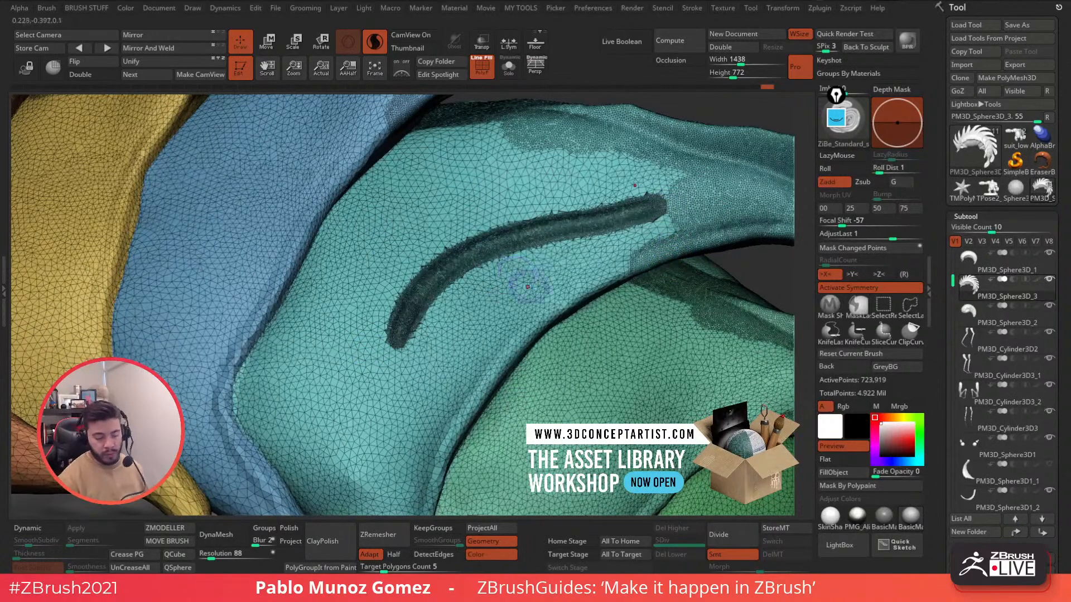
Undo the test stroke on the teal plate and deactivate Sculptris Pro.
right_click(547, 265)
mouse_move(536, 274)
ctrl+right_down()
mouse_move(527, 311)
mouse_move(558, 251)
ctrl+right_up()
right_click(562, 245)
mouse_move(580, 240)
mouse_down()
mouse_move(435, 305)
mouse_move(399, 371)
mouse_up()
mouse_move(453, 305)
right_down()
mouse_move(538, 390)
mouse_move(470, 193)
mouse_move(570, 318)
right_up()
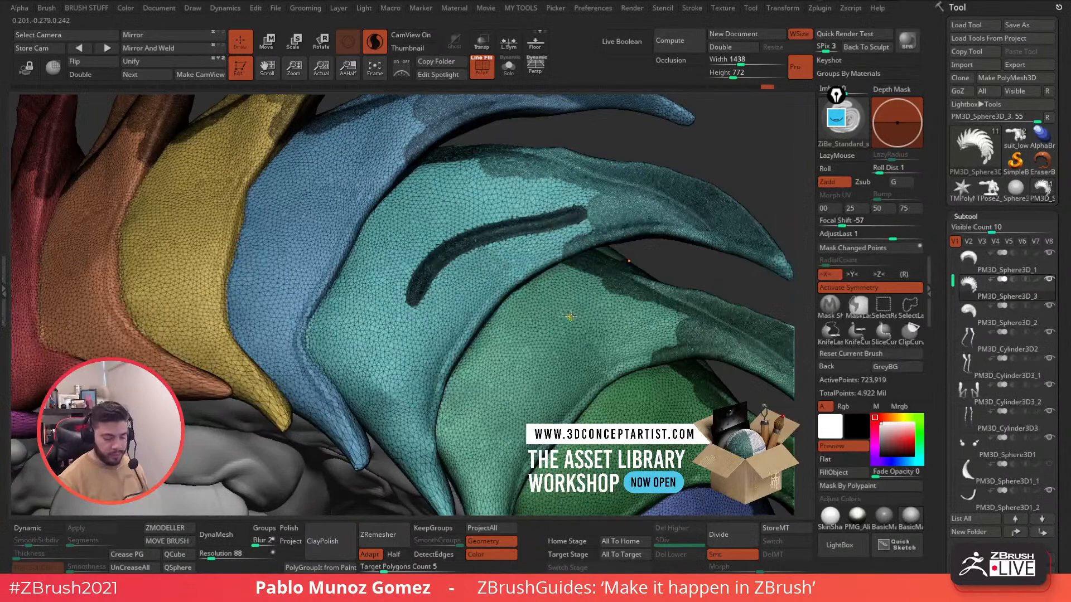
key(ctrl+z)
click(380, 45)
Try DynaMesh at resolution 88 on the back armour plates, undo it, and hide the polyframe.
mouse_move(538, 227)
alt+right_down()
mouse_move(535, 216)
mouse_move(672, 154)
mouse_move(693, 248)
alt+right_up()
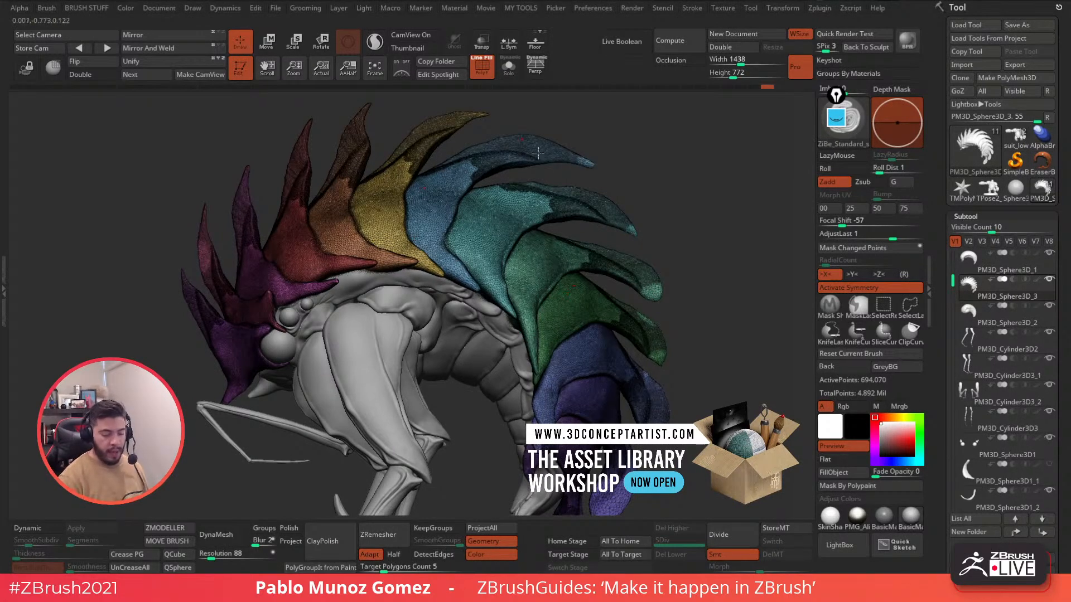
click(229, 534)
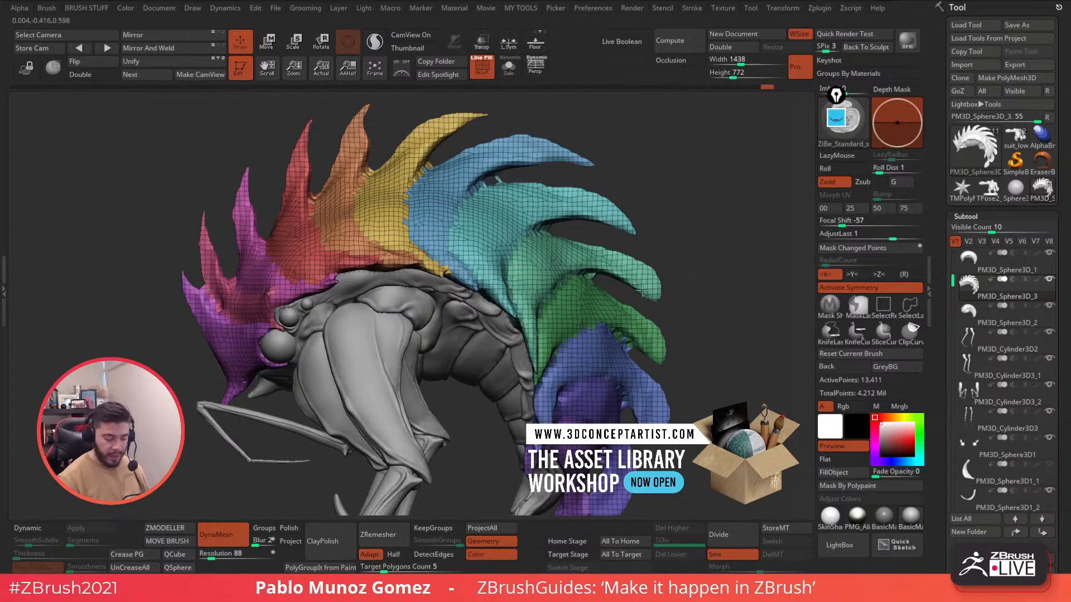
key(ctrl+z)
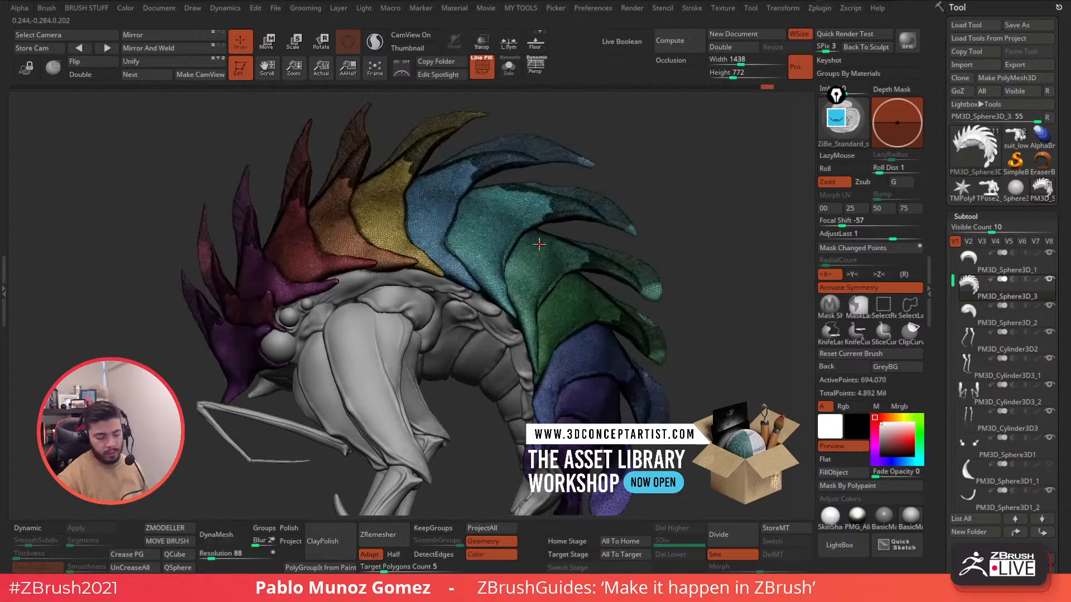
click(482, 71)
mouse_move(691, 239)
mouse_down()
mouse_move(681, 263)
mouse_move(699, 238)
mouse_up()
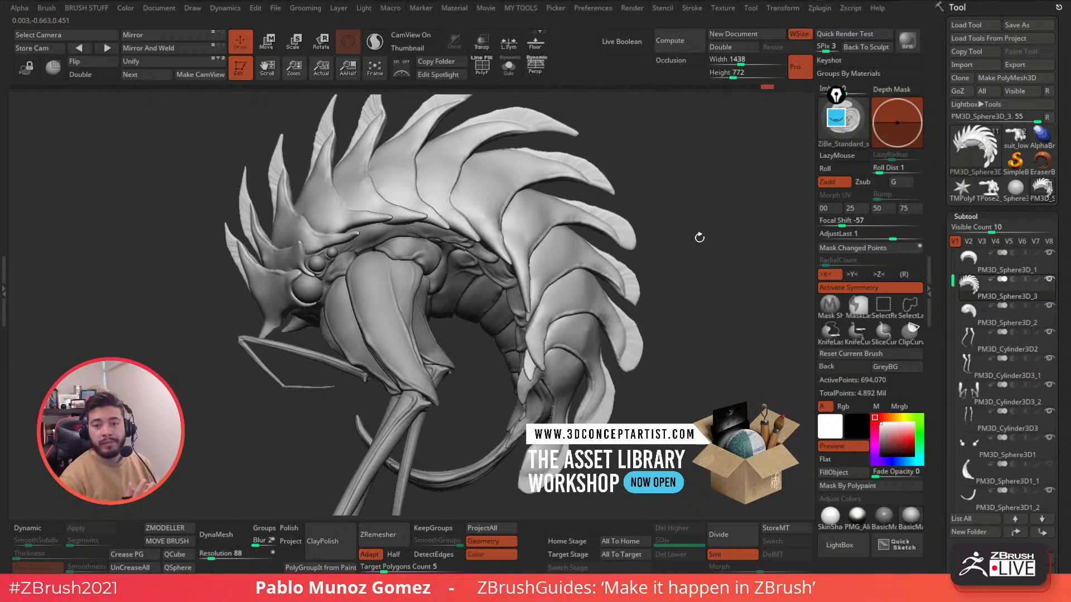
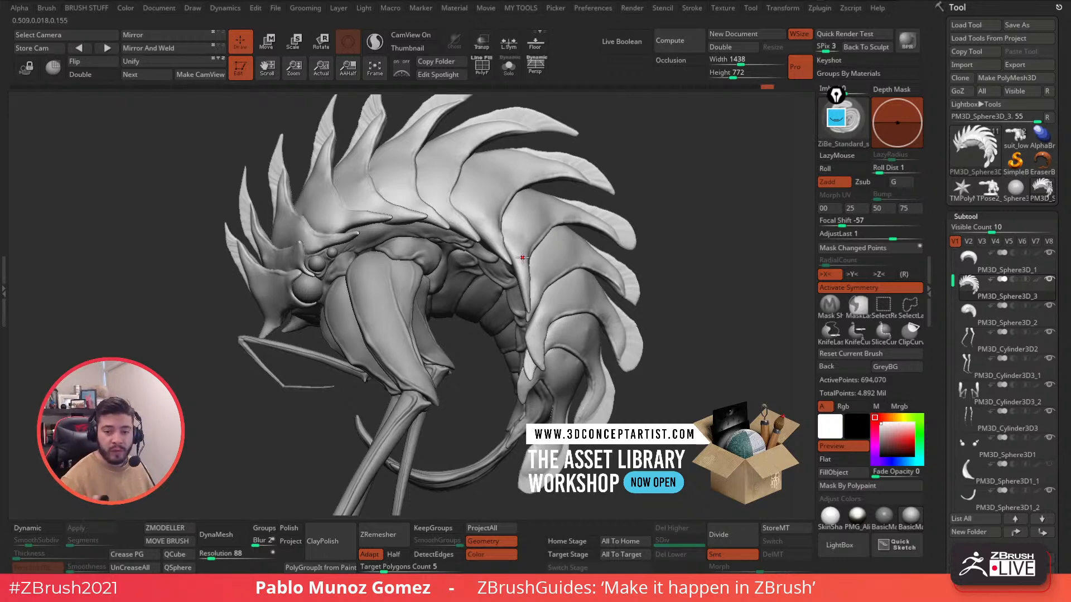
drag(616, 212, 602, 221)
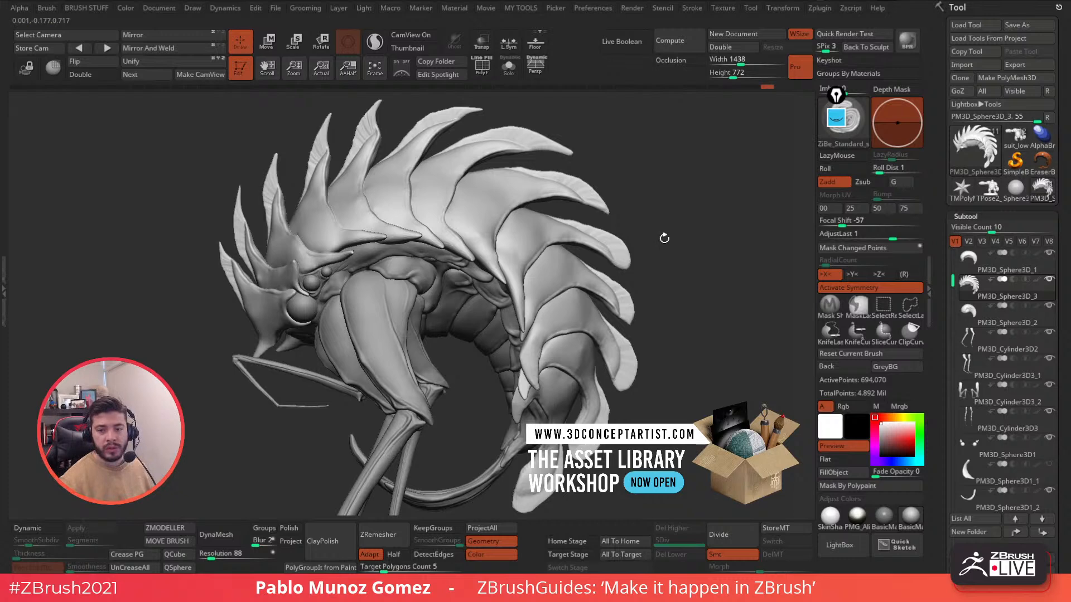
mouse_move(659, 242)
mouse_down()
mouse_move(733, 227)
mouse_move(660, 243)
mouse_up()
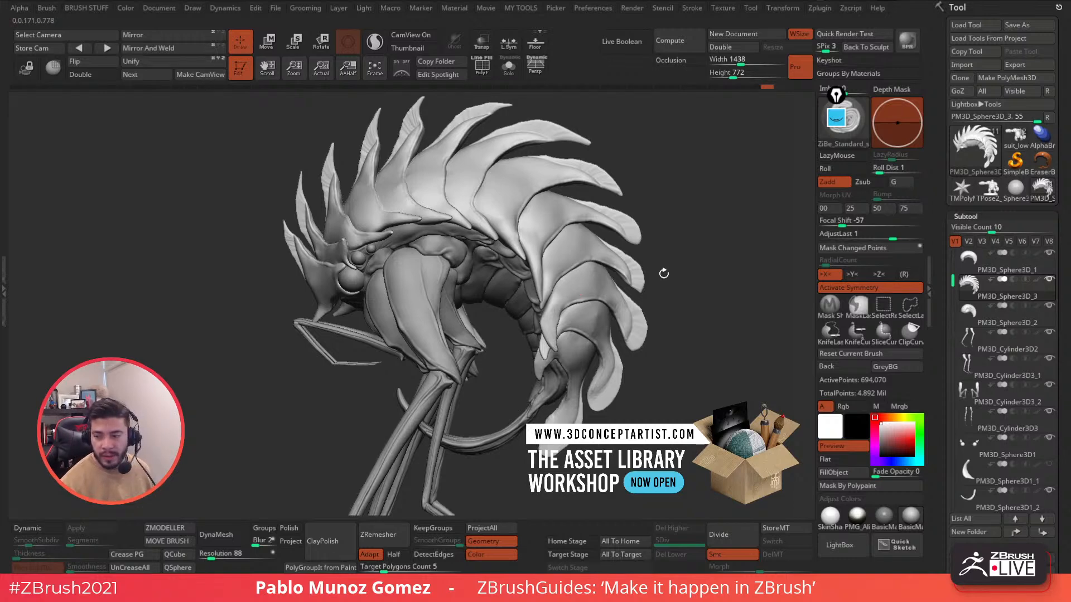
Apply the metallic PMG_Al material to the creature.
mouse_move(664, 222)
right_down()
mouse_move(686, 263)
mouse_move(681, 224)
right_up()
mouse_move(686, 270)
right_down()
mouse_move(664, 249)
mouse_move(627, 253)
mouse_move(619, 240)
mouse_move(623, 274)
mouse_move(651, 248)
mouse_move(637, 219)
right_up()
click(856, 516)
click(785, 2)
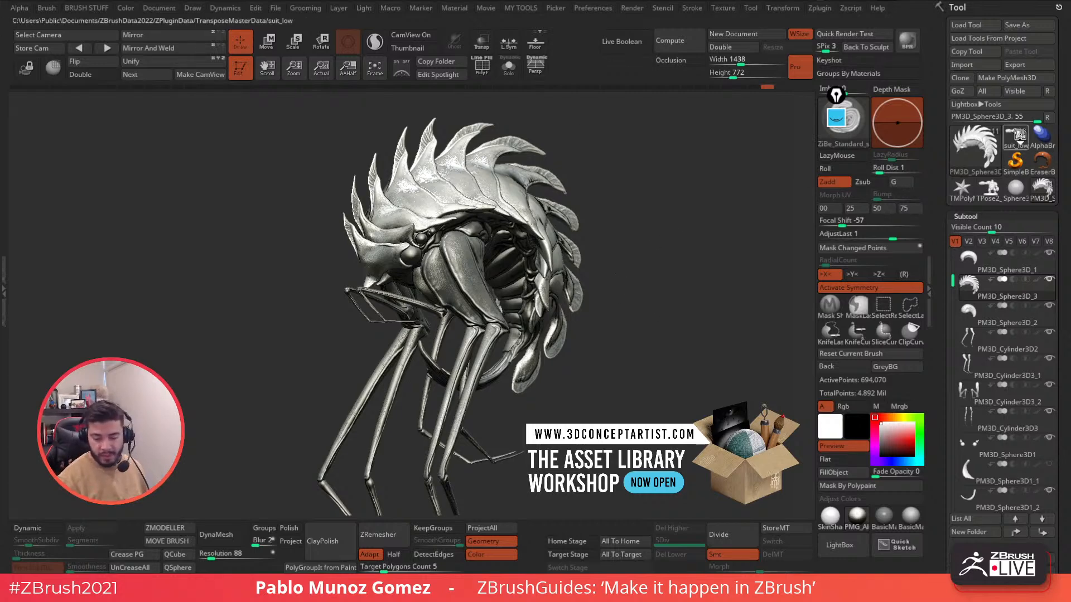
Switch to the armoured suit character and view its suit_low subtool at subdivision level 1.
click(1016, 136)
mouse_move(670, 279)
mouse_down()
mouse_move(697, 266)
mouse_move(694, 284)
mouse_move(692, 258)
mouse_move(693, 288)
mouse_move(739, 308)
mouse_up()
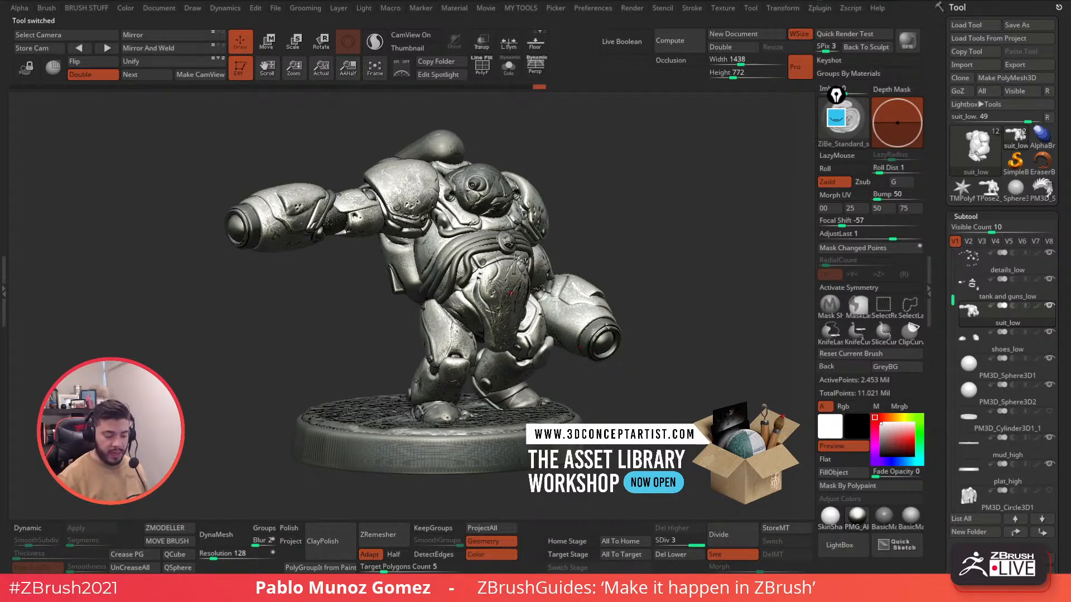
alt+click(499, 190)
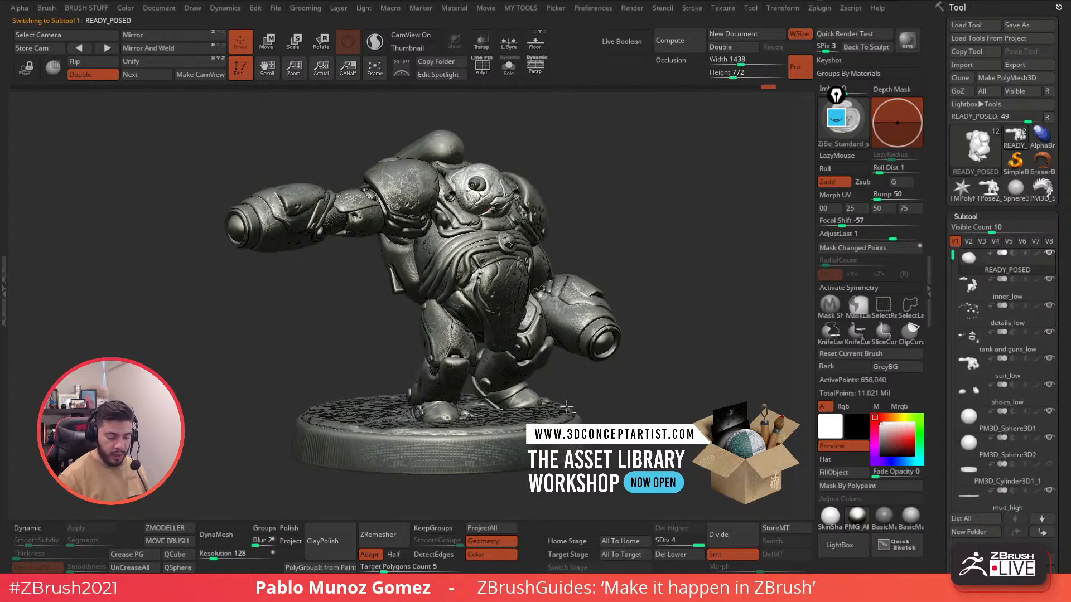
click(660, 542)
alt+click(500, 219)
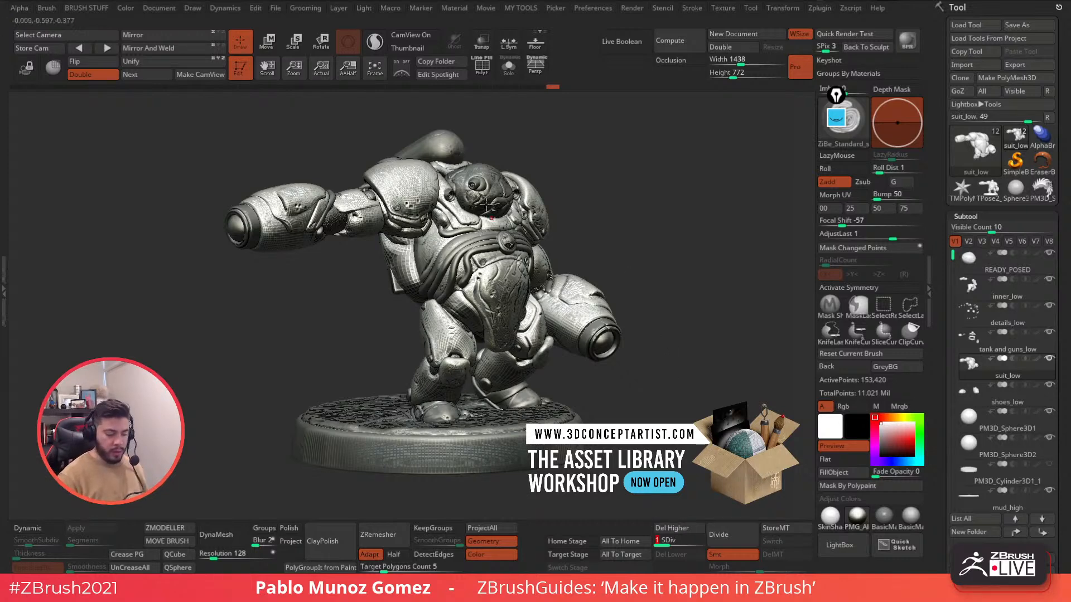
Compare the subdivision levels of the tank and guns_low and READY_POSED subtools, and return suit_low to subdivision level 3.
alt+click(588, 323)
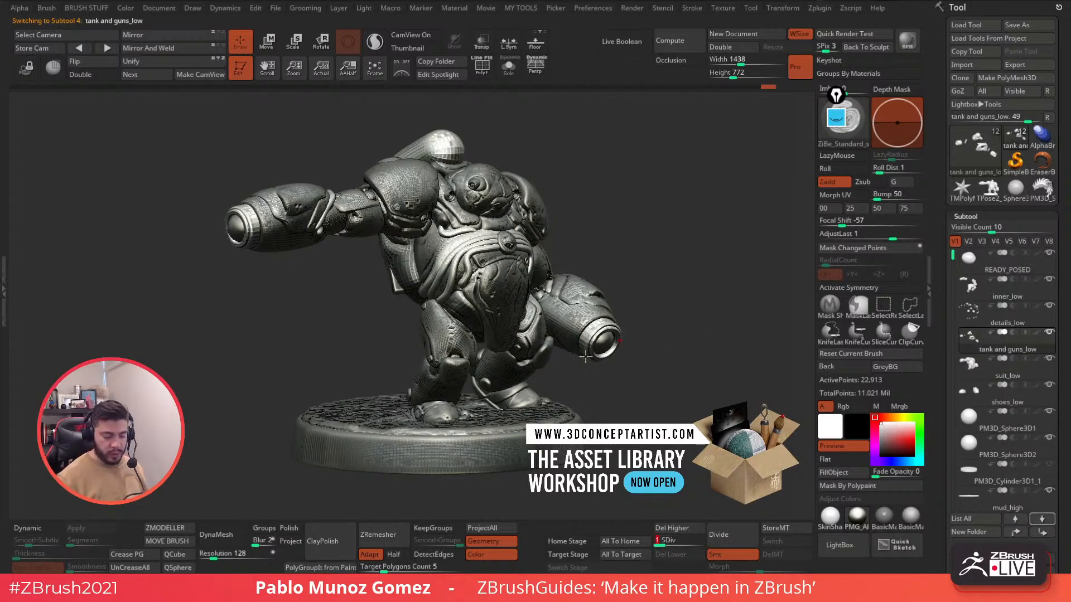
alt+click(510, 194)
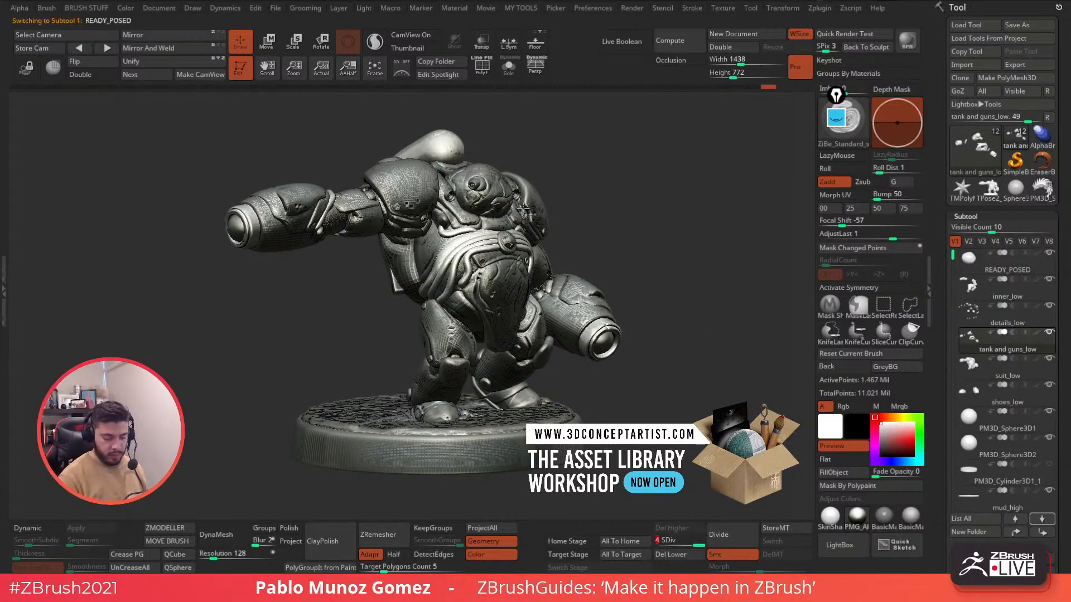
alt+click(590, 321)
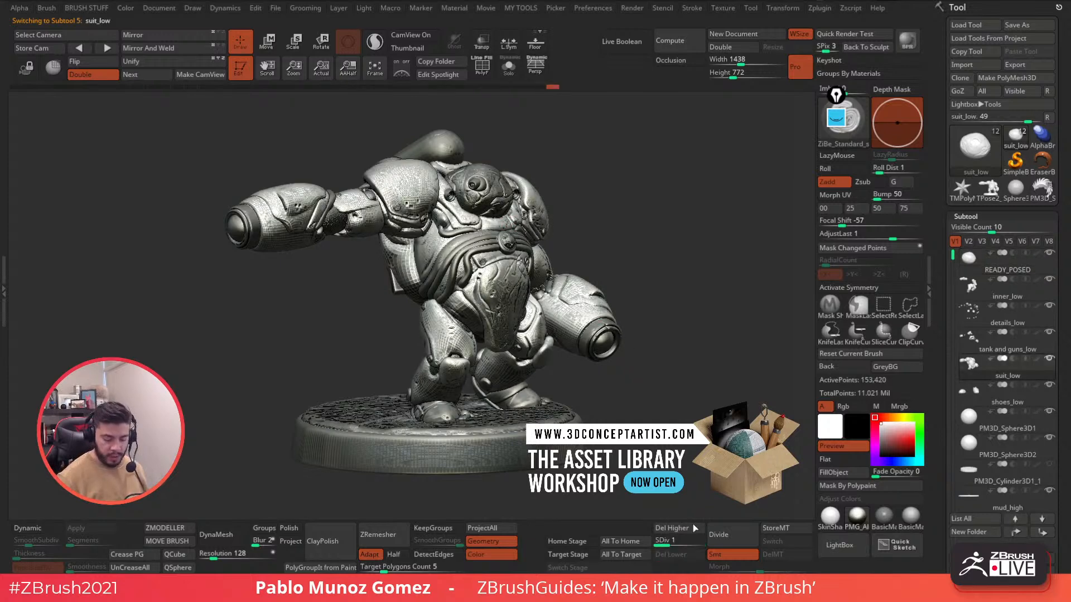
click(699, 546)
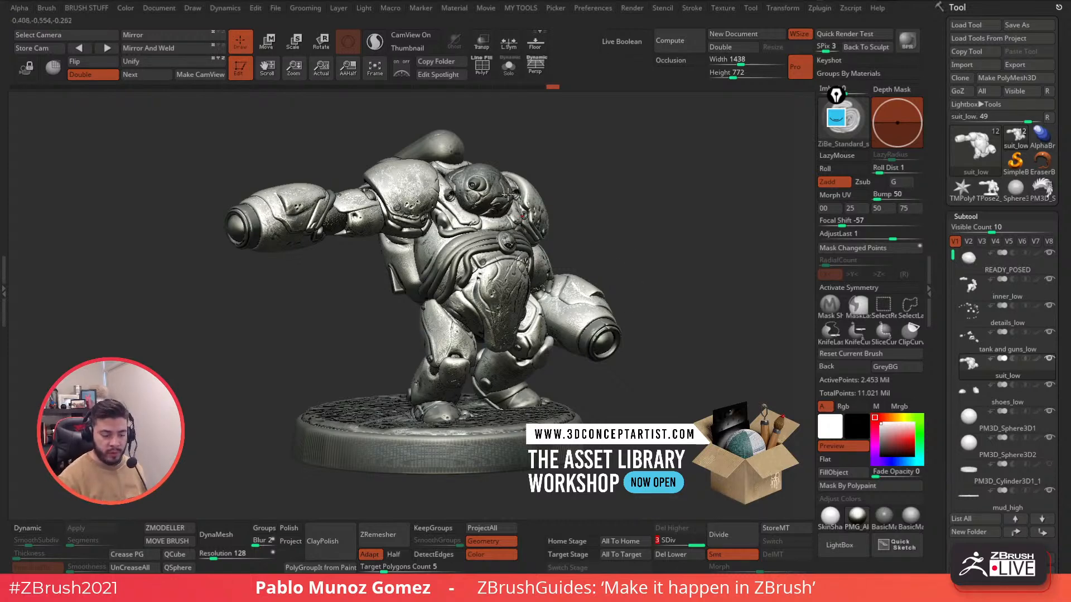
drag(672, 308, 675, 310)
Switch back to the insect-like creature and examine its back armour plates up close.
click(1043, 190)
drag(680, 296, 595, 255)
drag(678, 280, 624, 277)
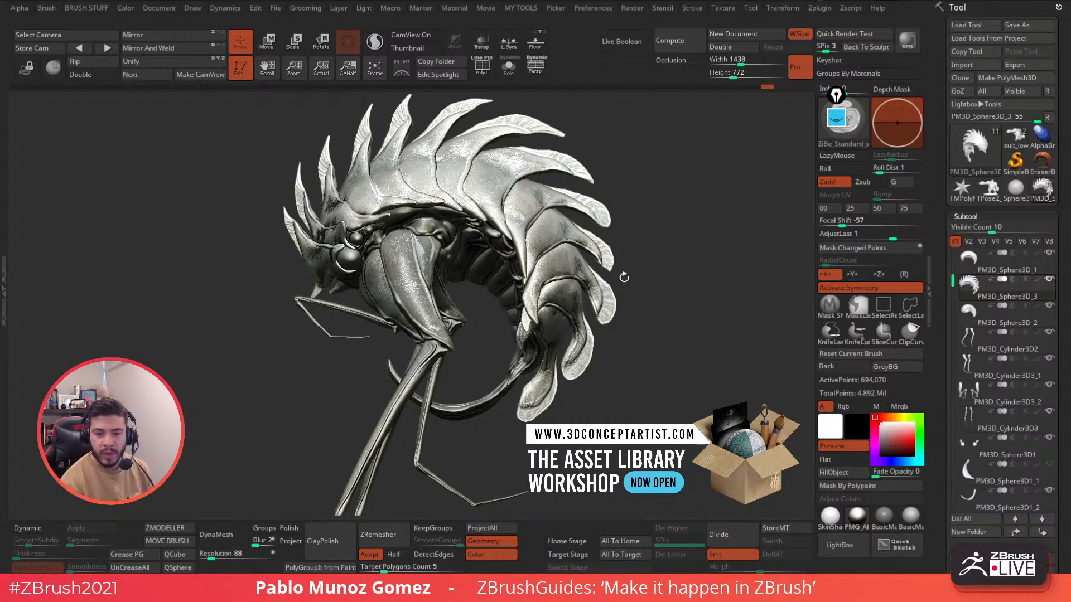
drag(624, 277, 630, 358)
alt+drag(585, 324, 535, 313)
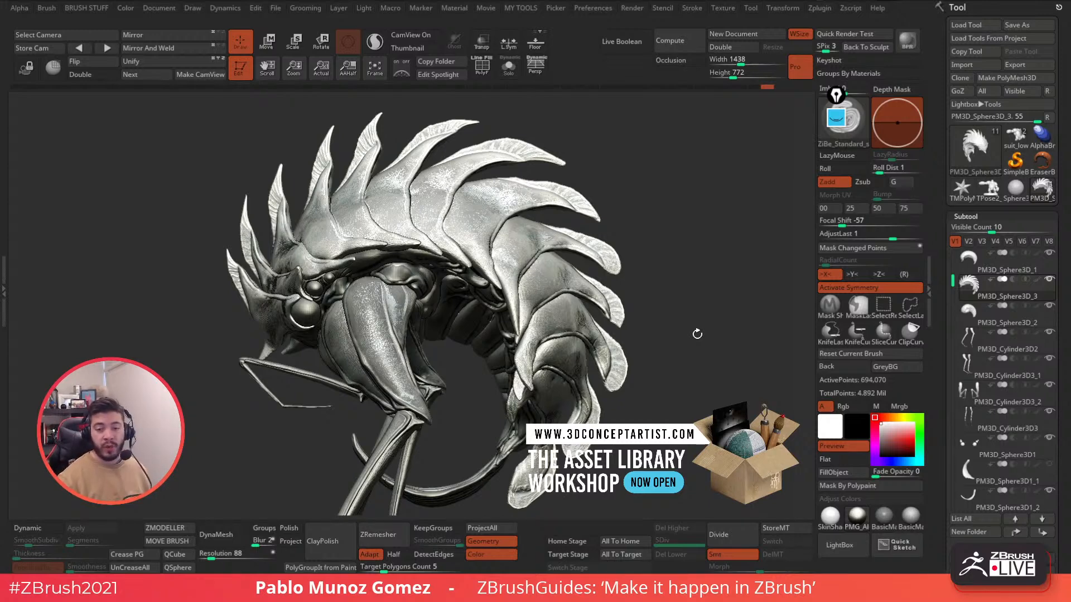
Reopen the armoured suit character and view its READY_POSED head subtool at subdivision level 2.
click(1007, 142)
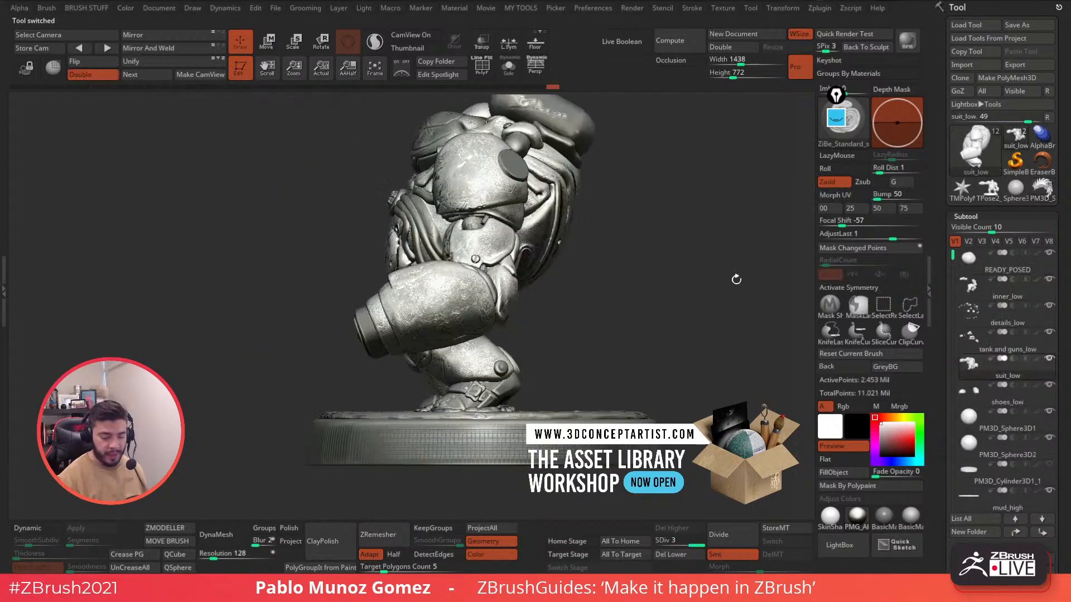
drag(636, 304, 605, 259)
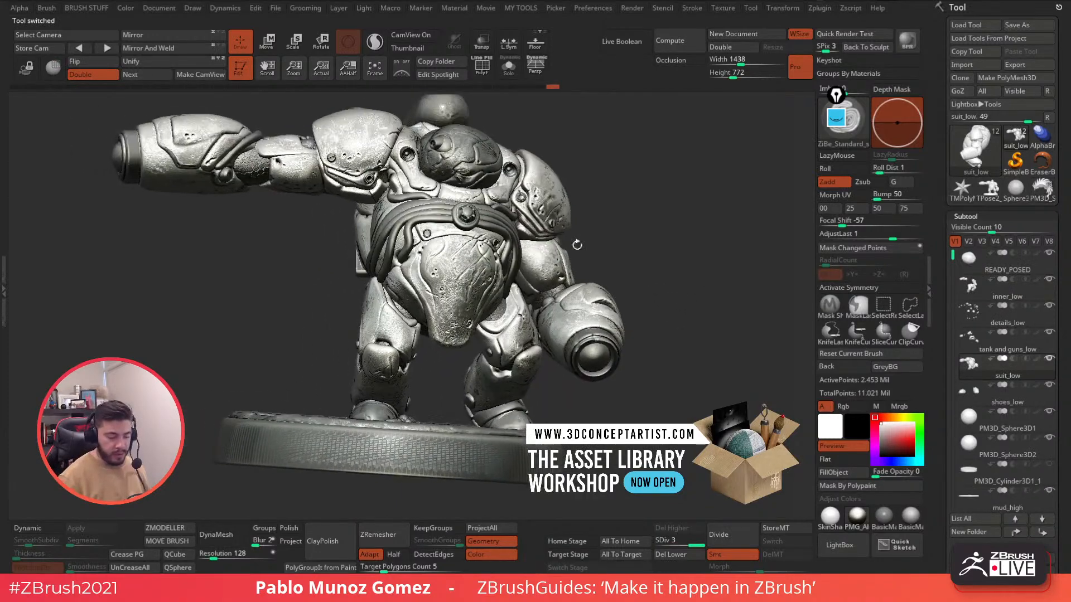
drag(567, 149, 662, 275)
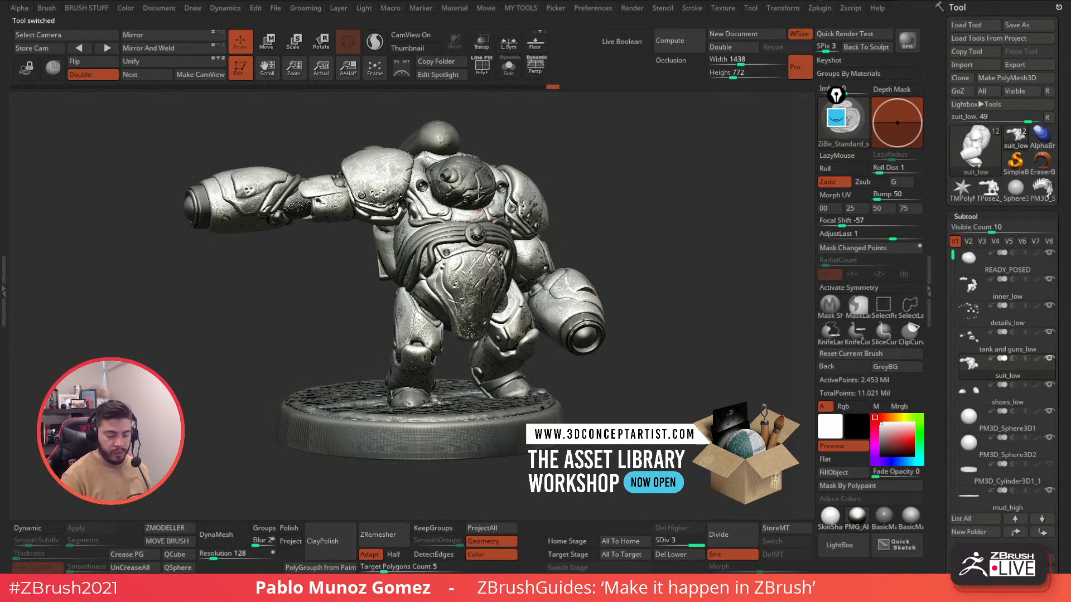
alt+click(470, 176)
click(661, 541)
View the plat_high base at subdivision level 2, restore its highest level, and return READY_POSED to level 4.
alt+click(496, 430)
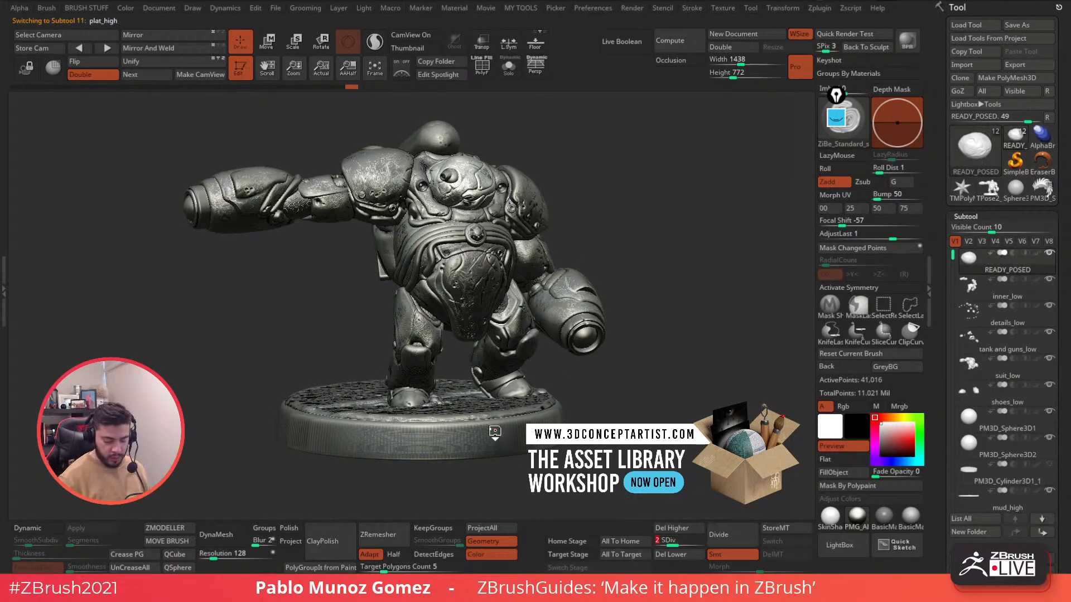
click(666, 541)
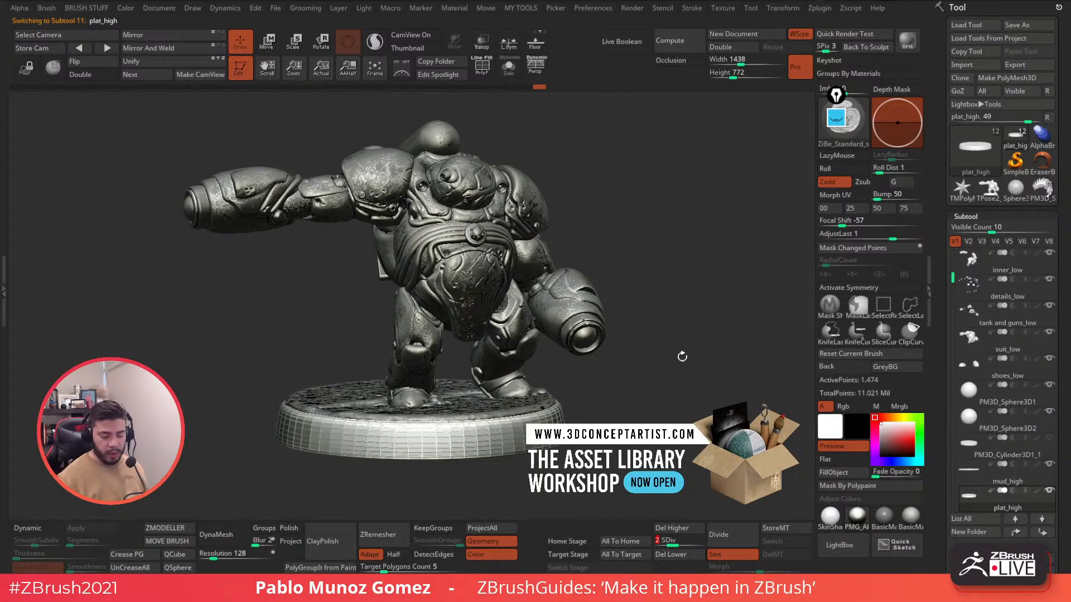
drag(674, 541, 699, 541)
alt+click(478, 186)
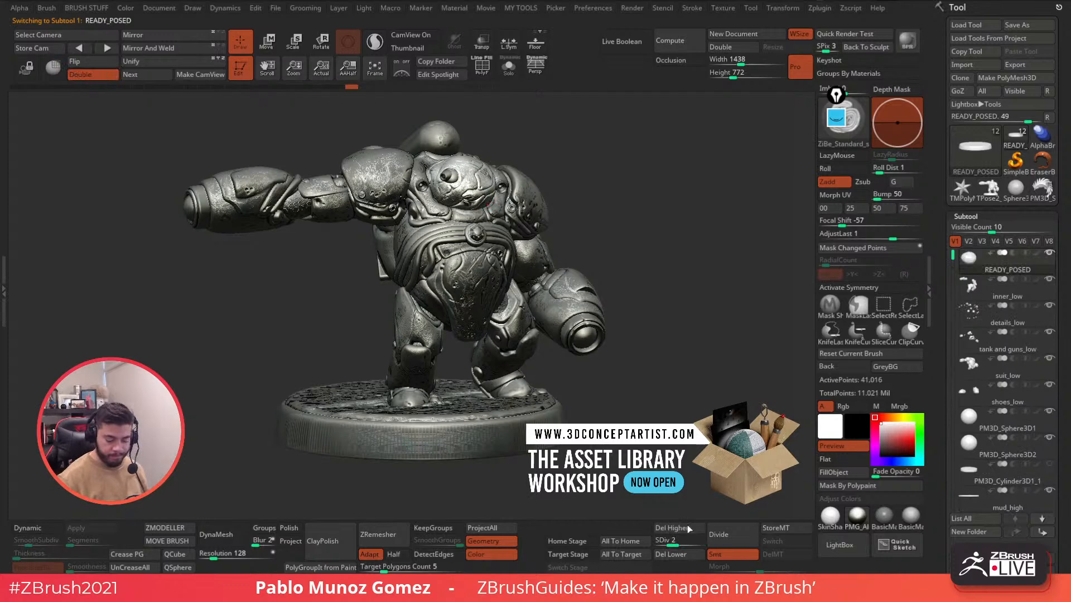
drag(691, 377, 688, 387)
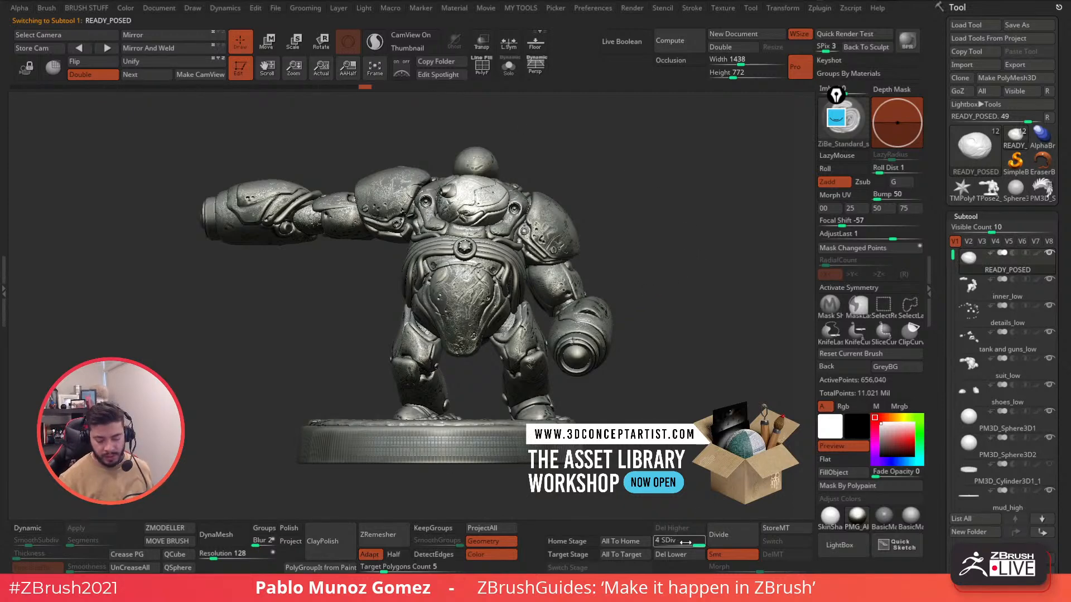
drag(660, 402, 665, 399)
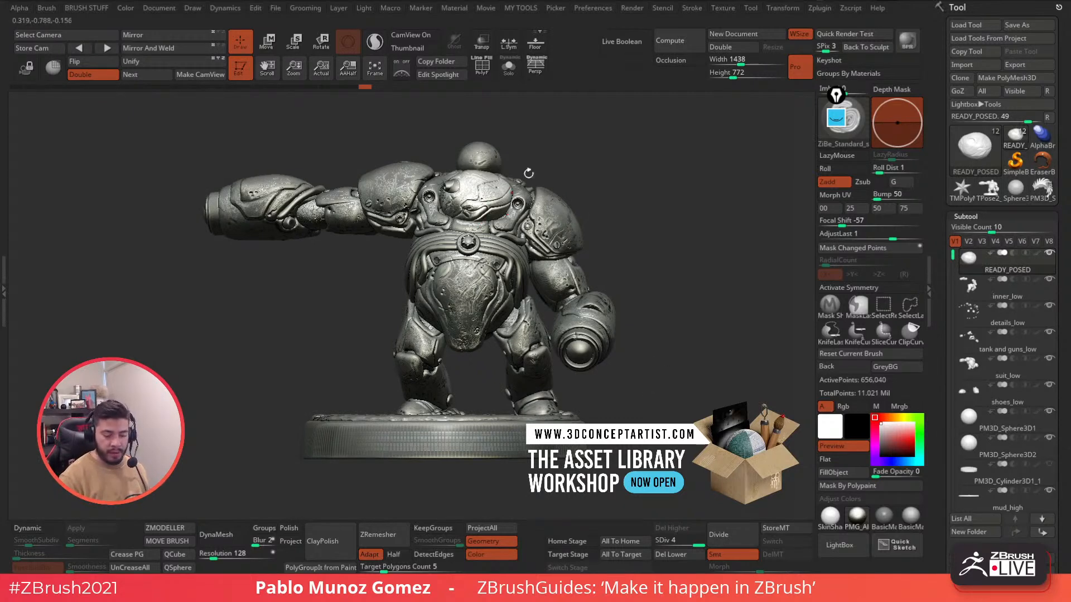
Hide all subtools of the suit character except READY_POSED and tank and guns_low.
click(1049, 254)
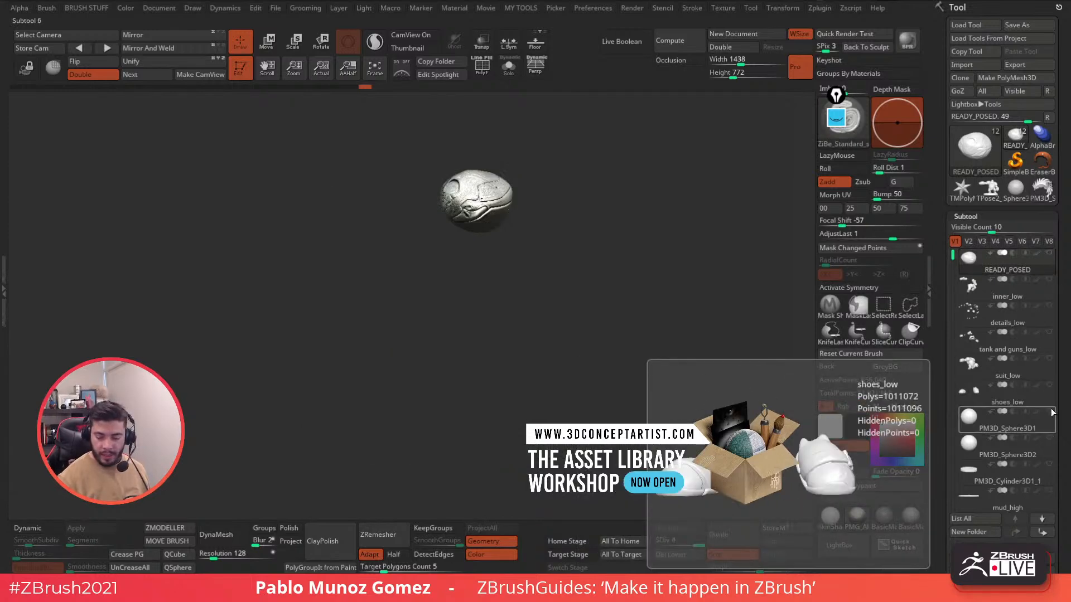
shift+click(1049, 332)
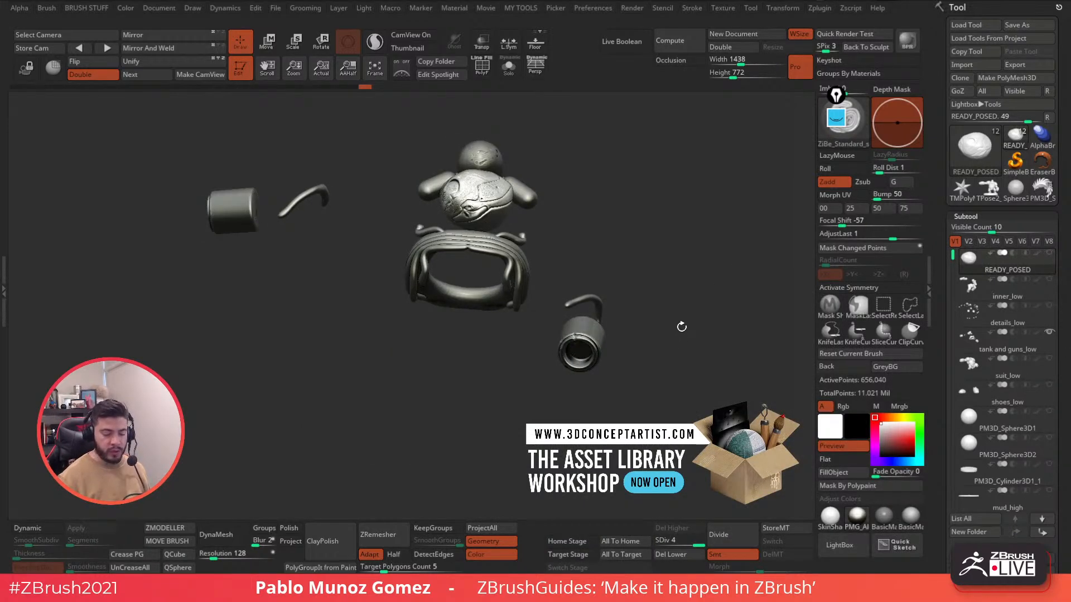
drag(681, 328, 679, 325)
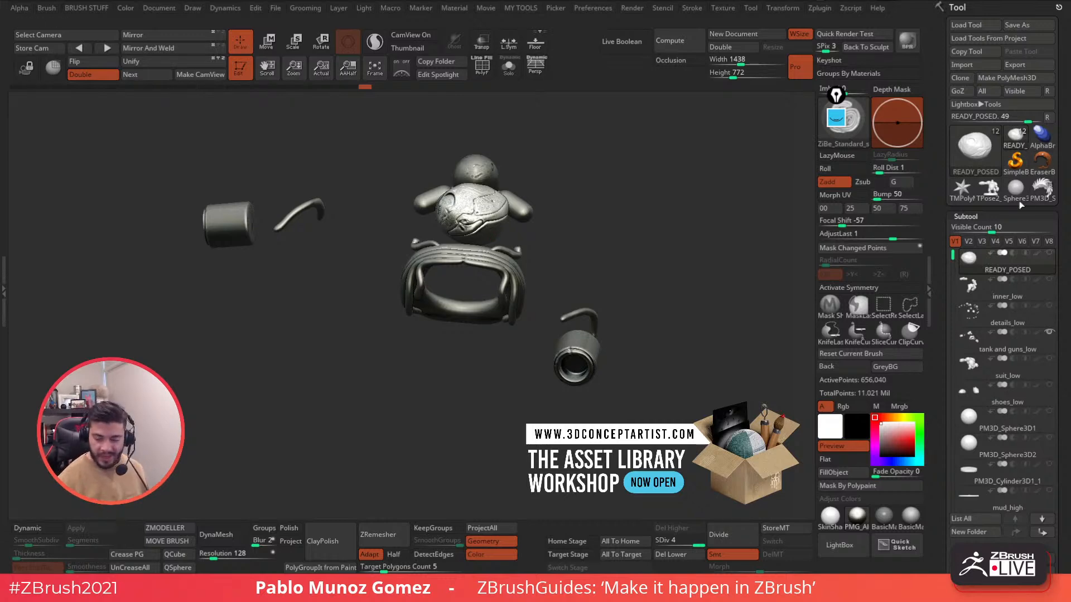
Return to the insect-like creature and examine its full silhouette, armour plates and legs from several angles.
click(1041, 190)
drag(692, 327, 628, 311)
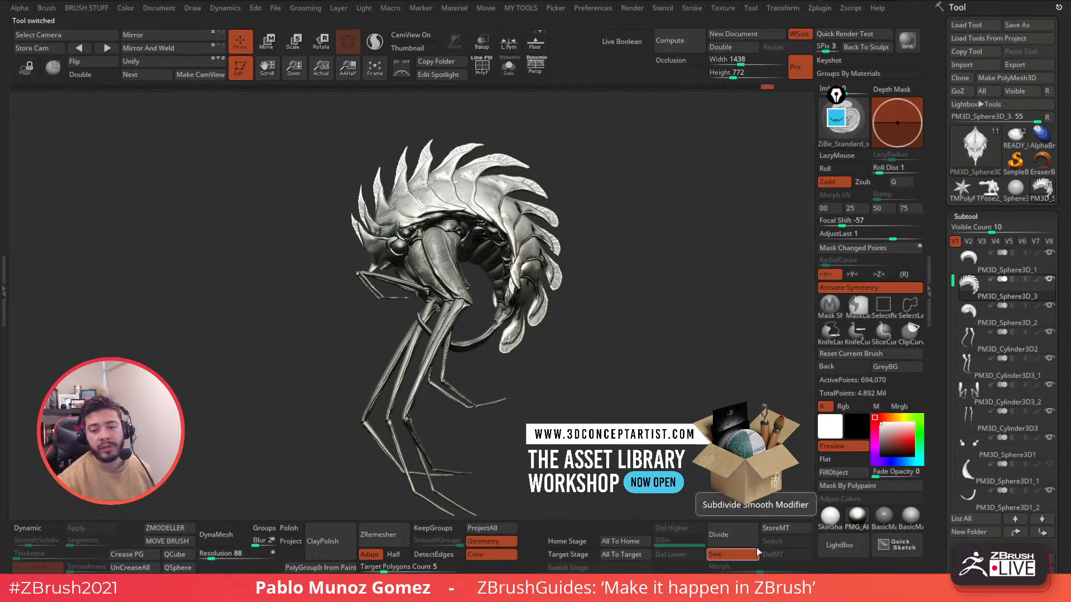
mouse_move(970, 366)
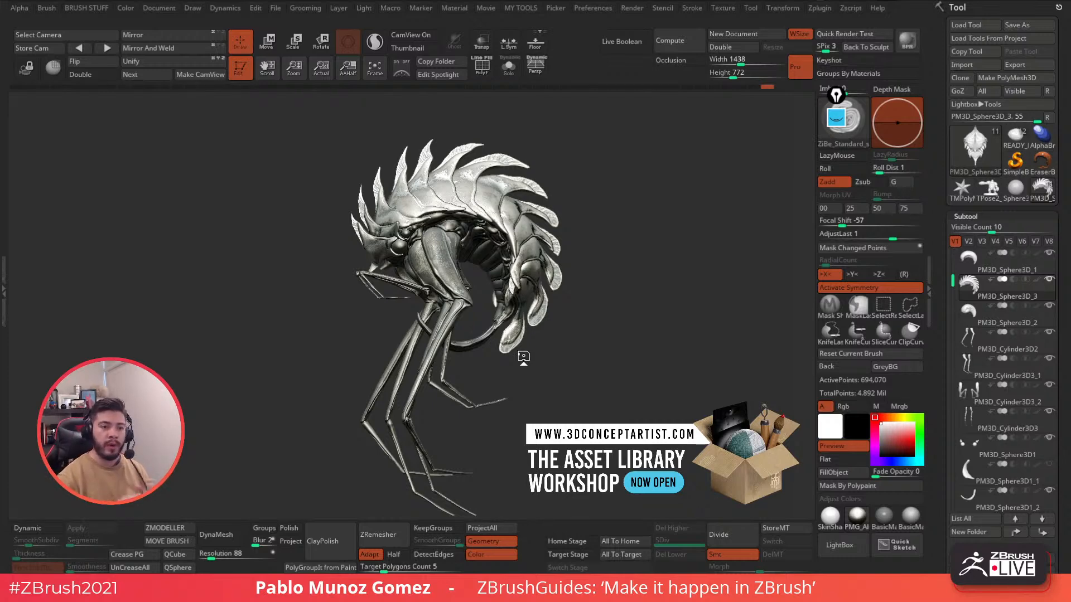
drag(612, 277, 656, 230)
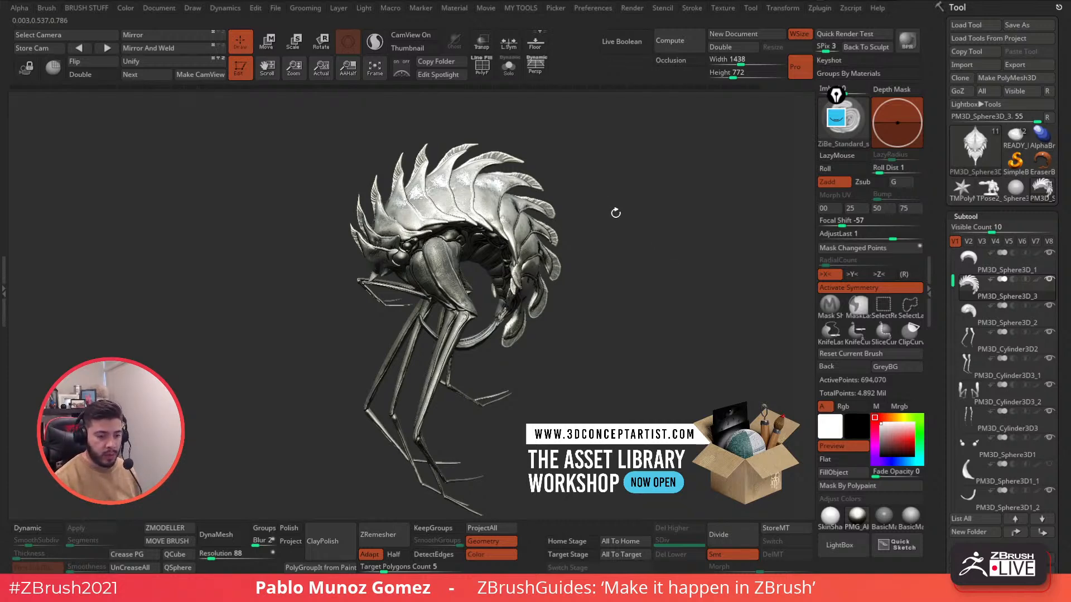
mouse_move(1042, 162)
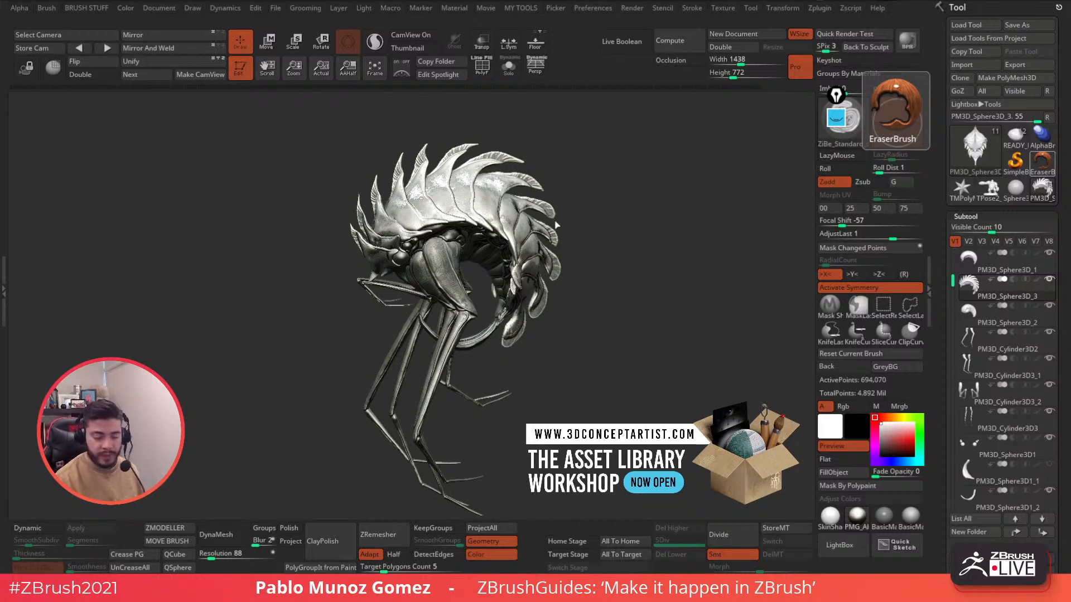
drag(643, 218, 660, 229)
mouse_move(554, 211)
mouse_down()
mouse_move(471, 187)
mouse_move(469, 208)
mouse_move(562, 195)
mouse_move(494, 200)
mouse_move(568, 204)
mouse_move(602, 240)
mouse_move(642, 222)
mouse_move(689, 227)
mouse_move(616, 225)
mouse_move(644, 239)
mouse_move(636, 236)
mouse_up()
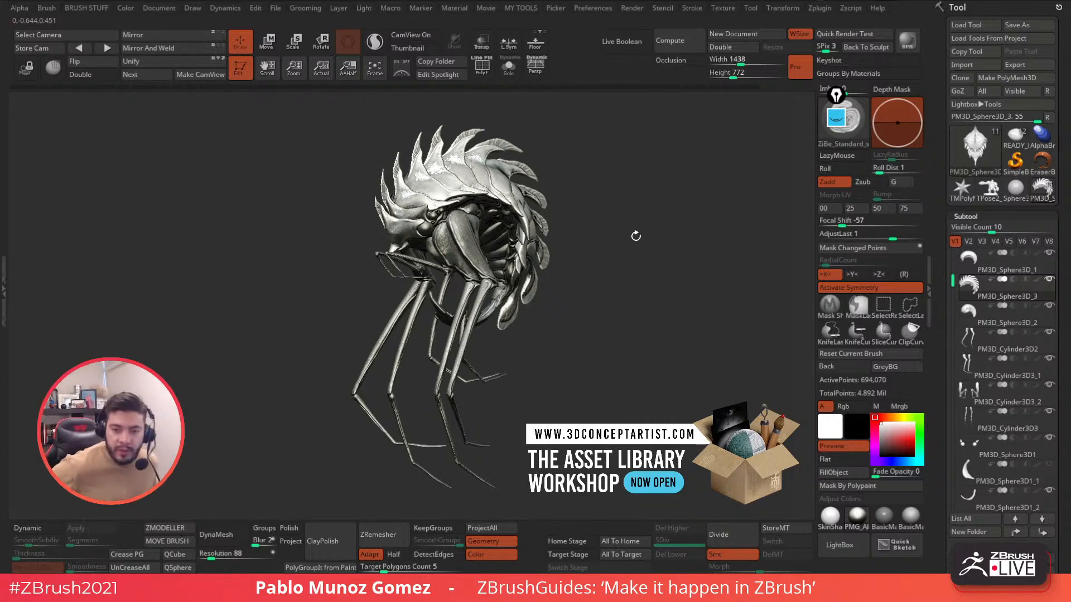
mouse_move(626, 225)
mouse_down()
mouse_move(616, 223)
mouse_move(638, 187)
mouse_move(669, 192)
mouse_move(630, 201)
mouse_move(619, 186)
mouse_move(600, 210)
mouse_move(630, 234)
mouse_up()
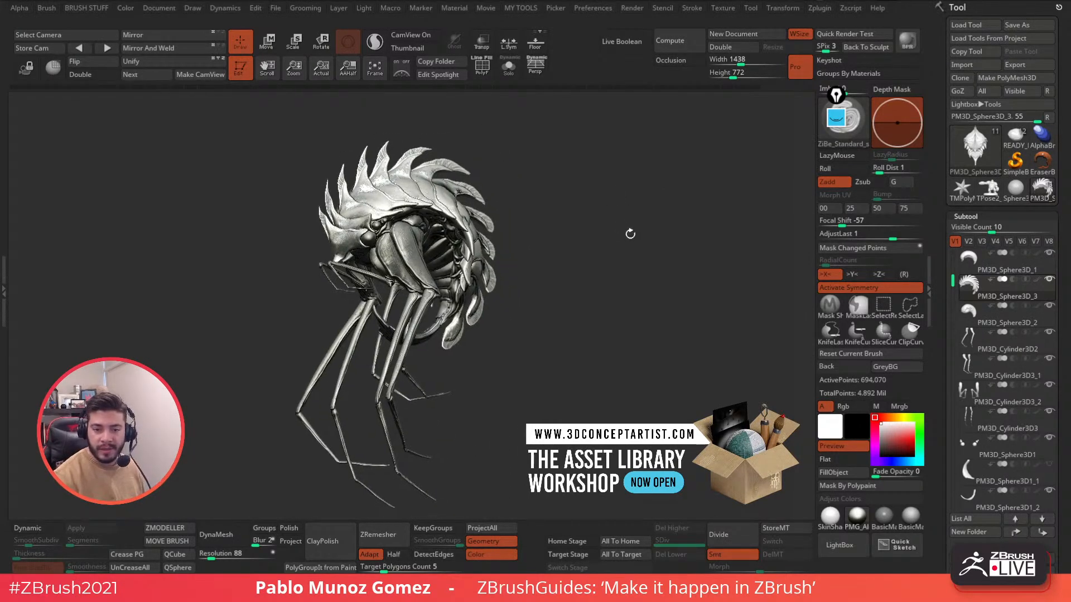
drag(556, 233, 565, 223)
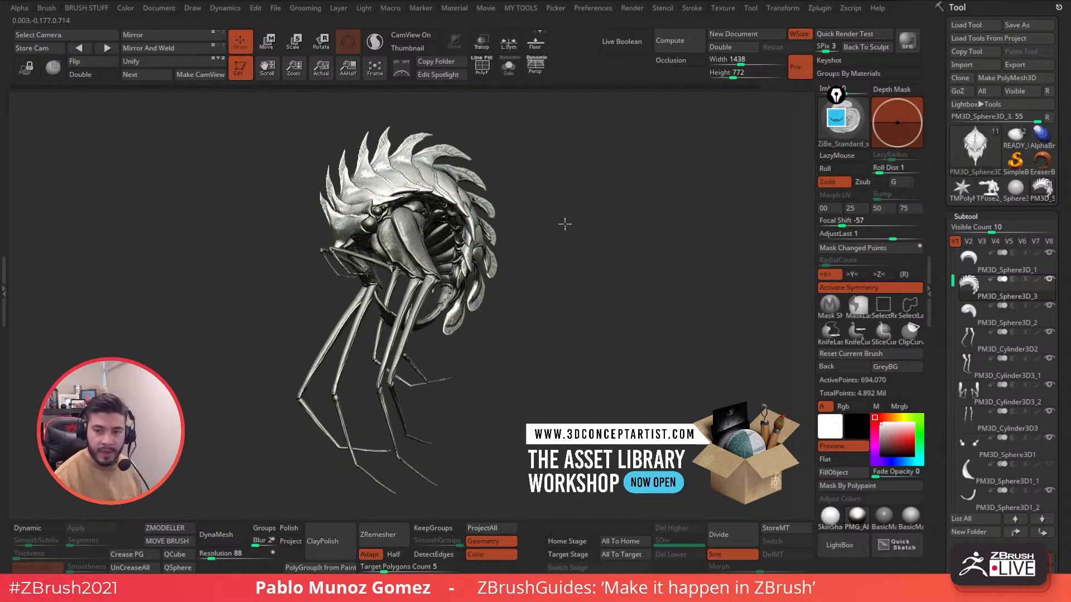